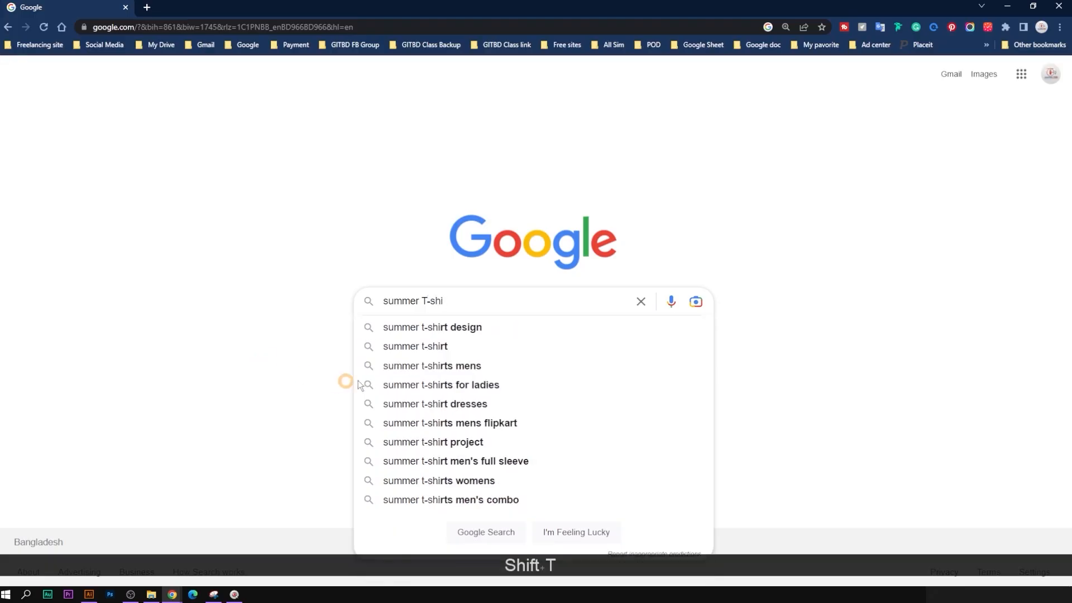
# Step: Search Google Images for "summer t-shirt design" and browse the results for design ideas
pyautogui.click(447, 324)
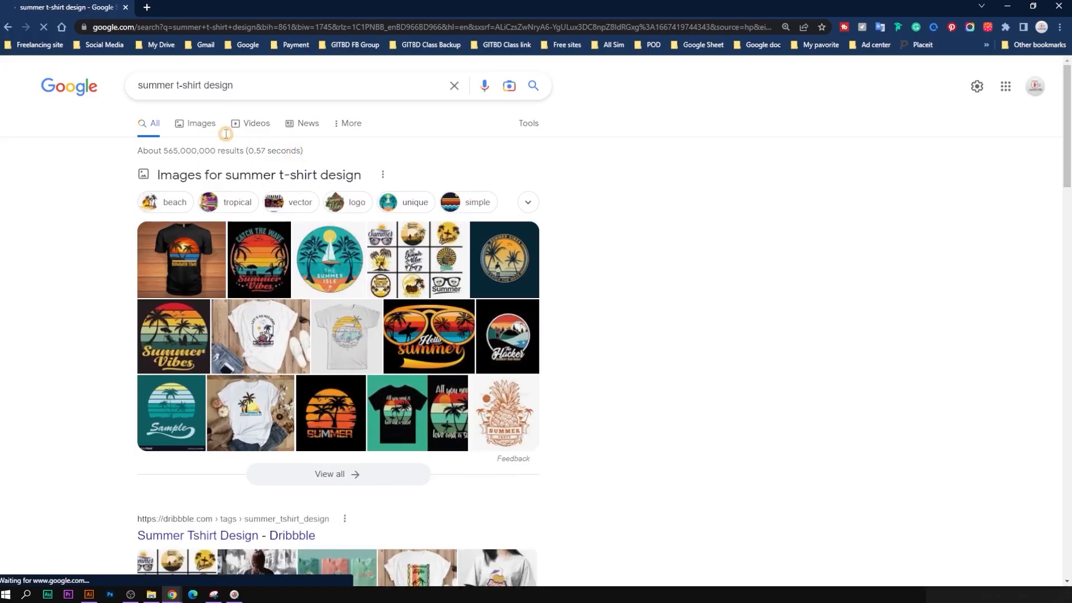
pyautogui.click(191, 125)
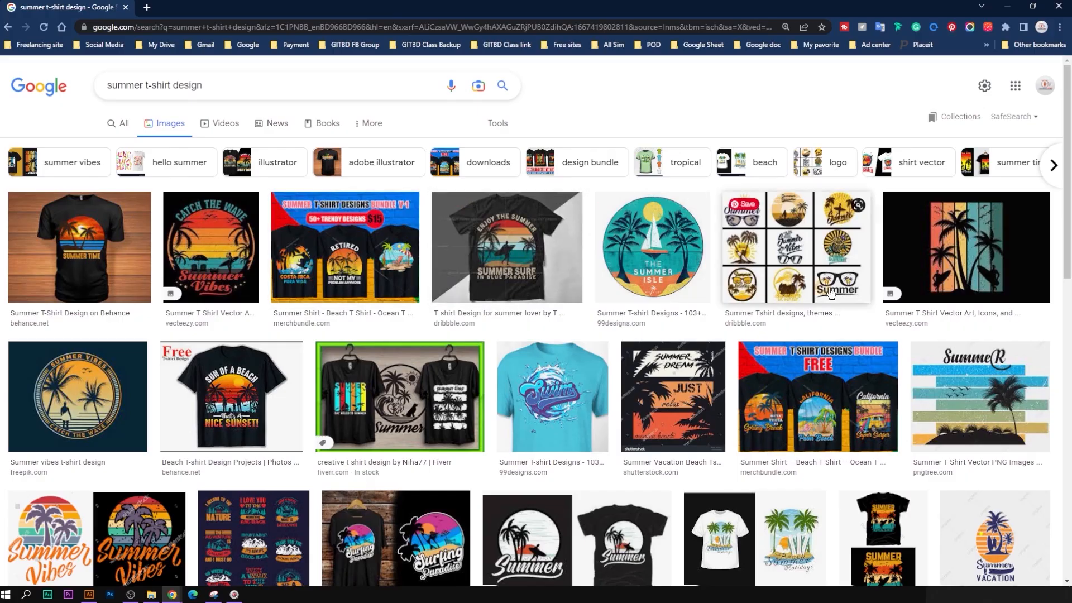
pyautogui.moveTo(1067, 206); pyautogui.dragTo(1029, 227)
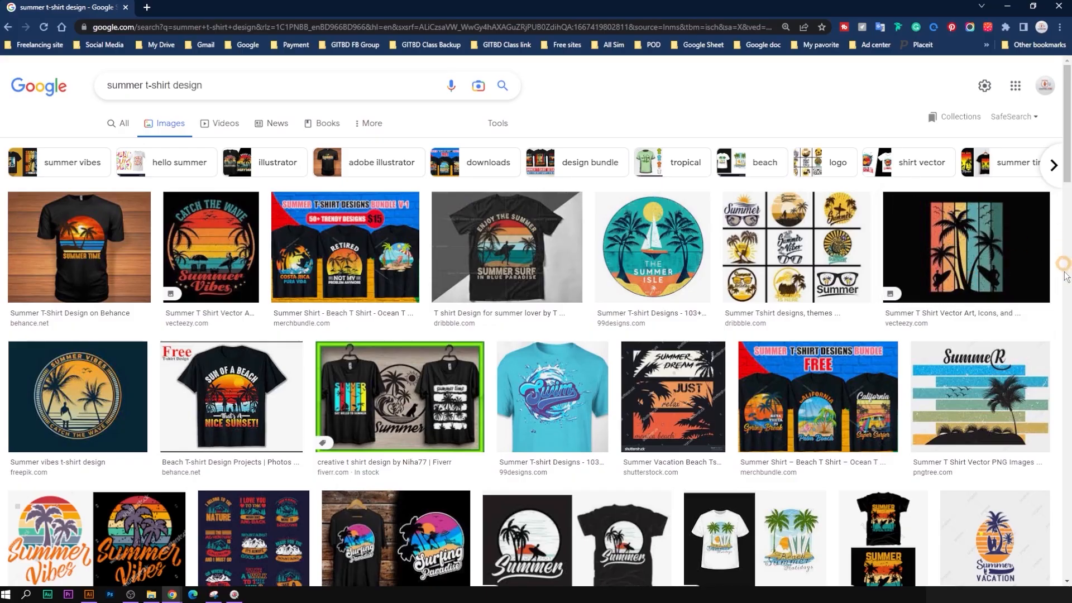
pyautogui.moveTo(1067, 165); pyautogui.dragTo(1068, 222)
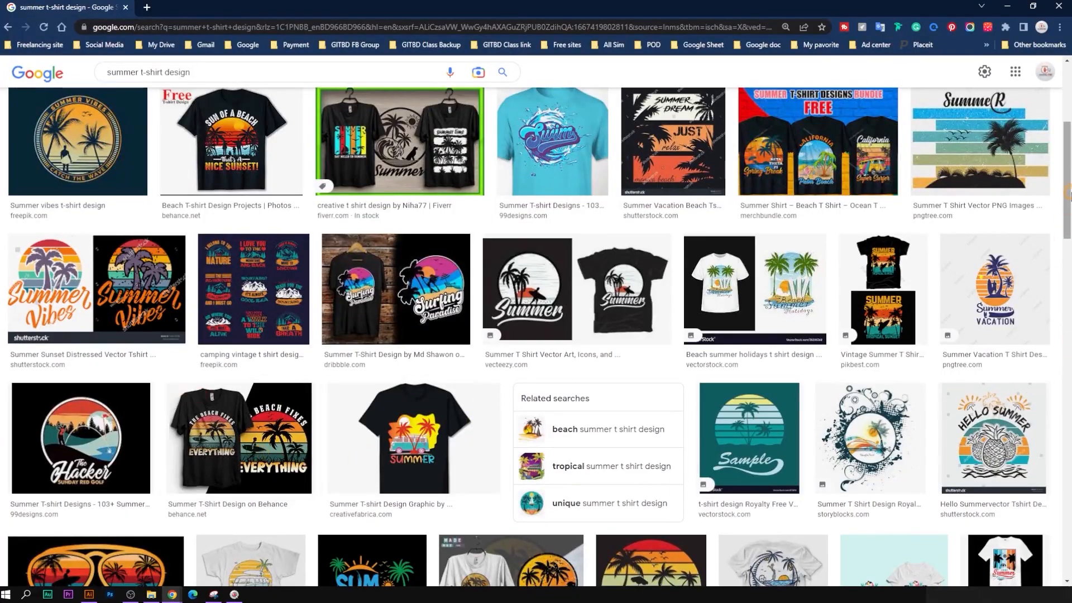
pyautogui.moveTo(1068, 189); pyautogui.dragTo(1068, 218)
pyautogui.click(1029, 180)
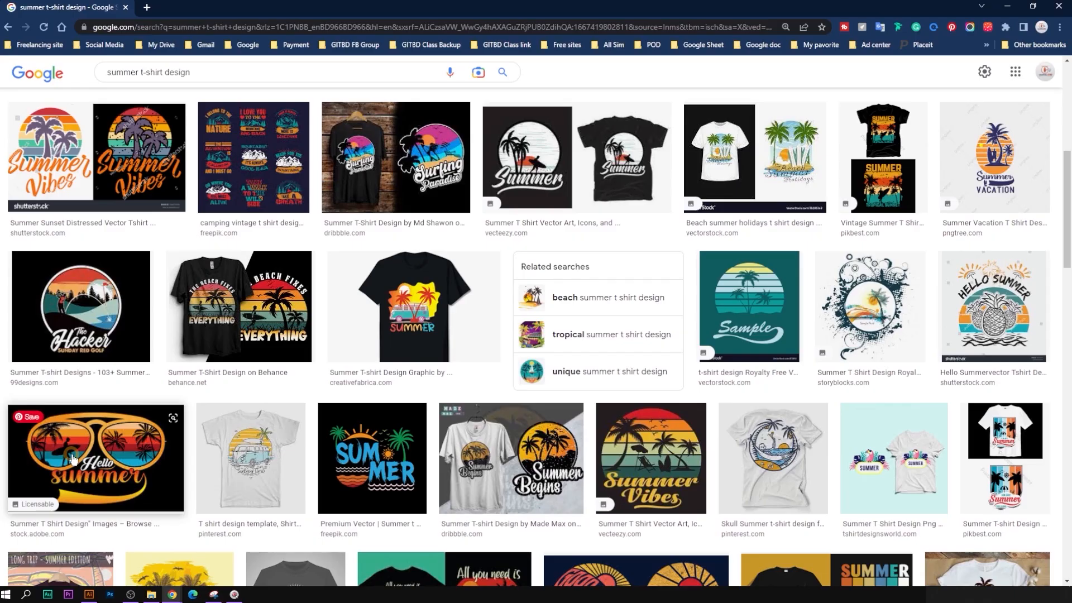
pyautogui.click(88, 594)
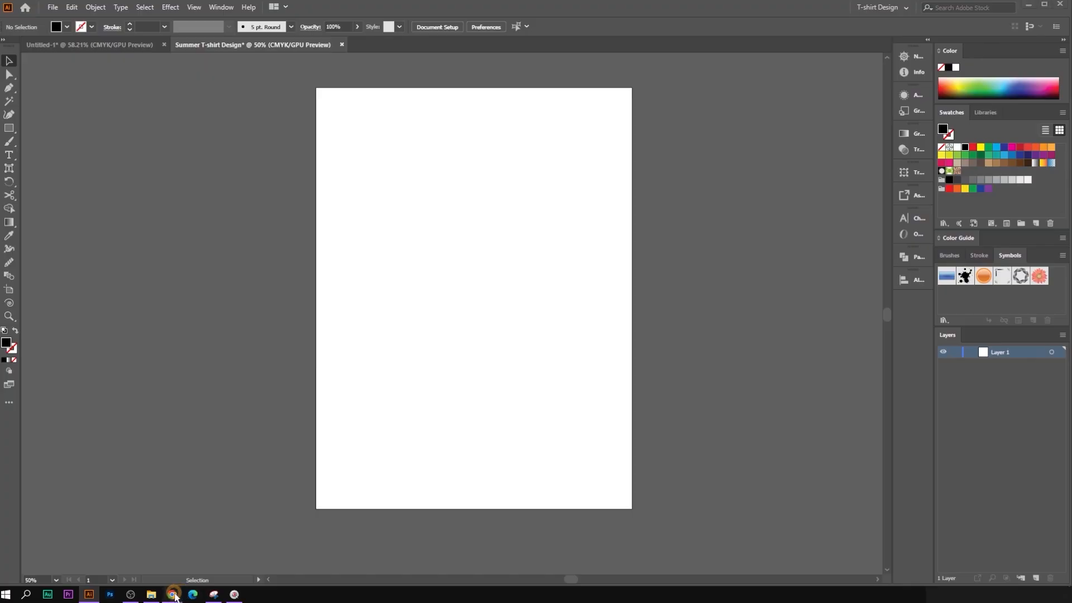
pyautogui.moveTo(172, 594)
pyautogui.click(231, 555)
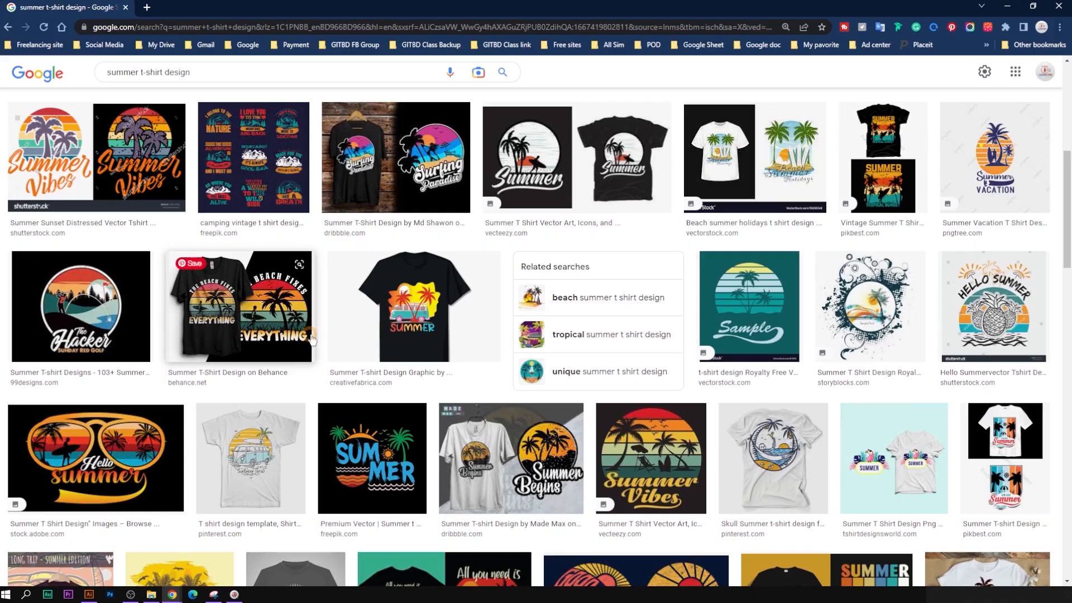
pyautogui.scroll(-10, 306, 355)
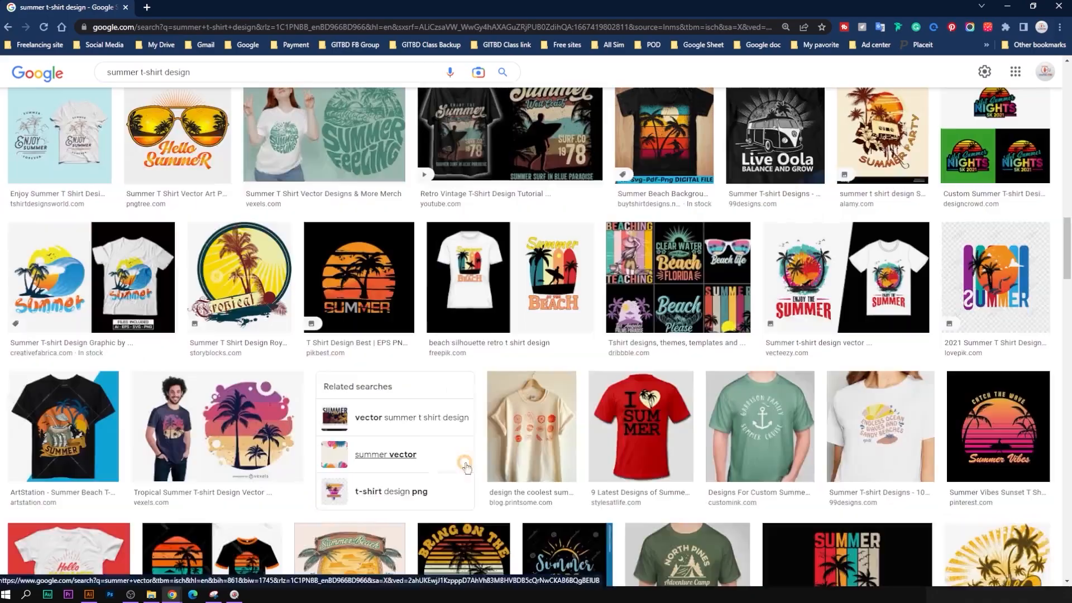
# Step: Switch to Illustrator and add the text "Summer Vibes" on the upper part of the artboard
pyautogui.click(89, 594)
pyautogui.click(9, 155)
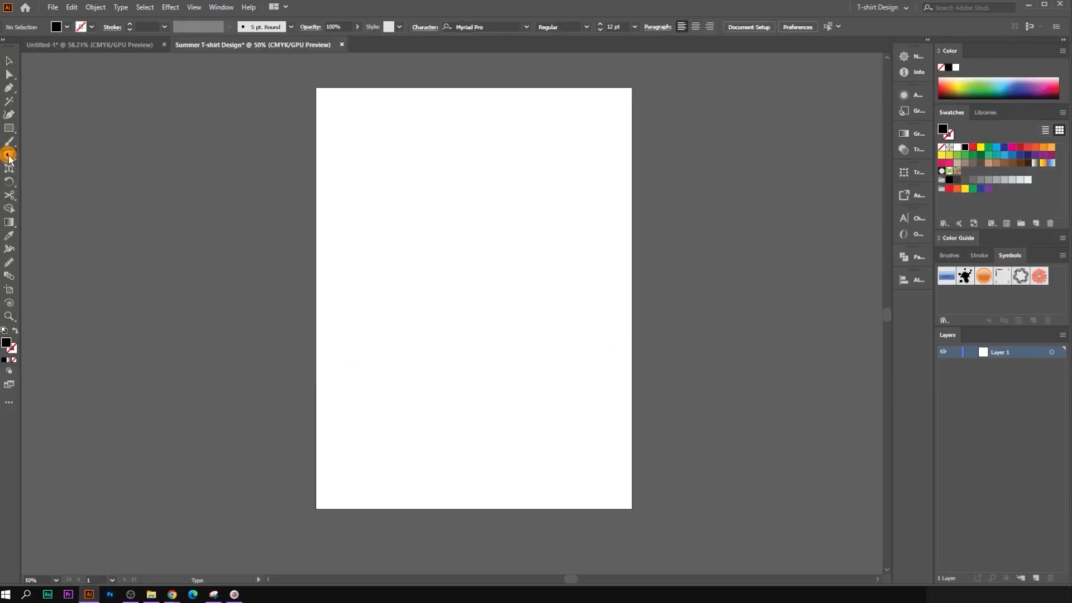
pyautogui.click(419, 191)
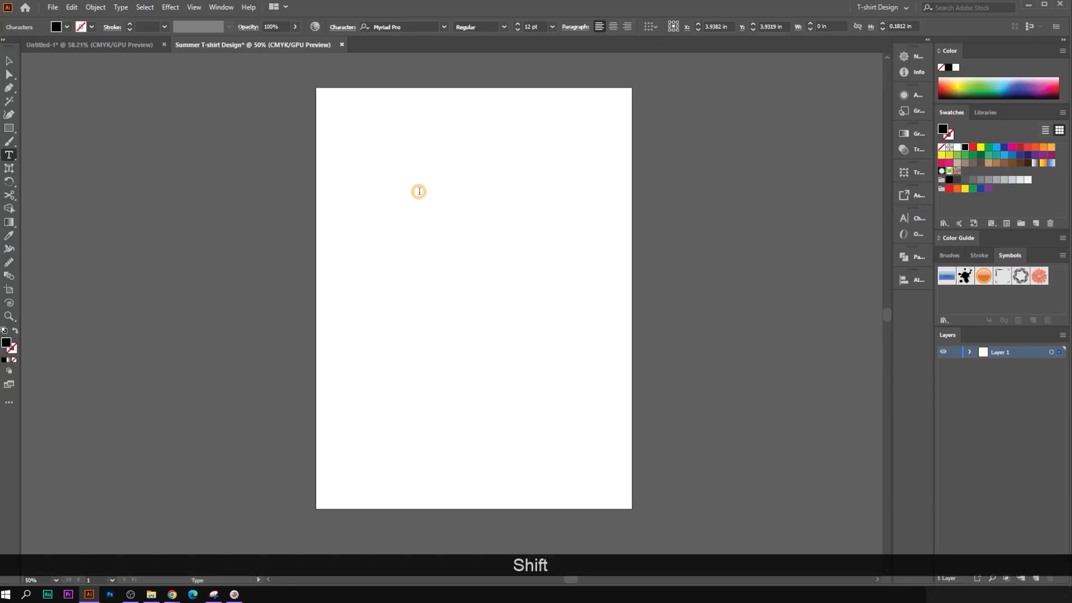
pyautogui.write('Summer')
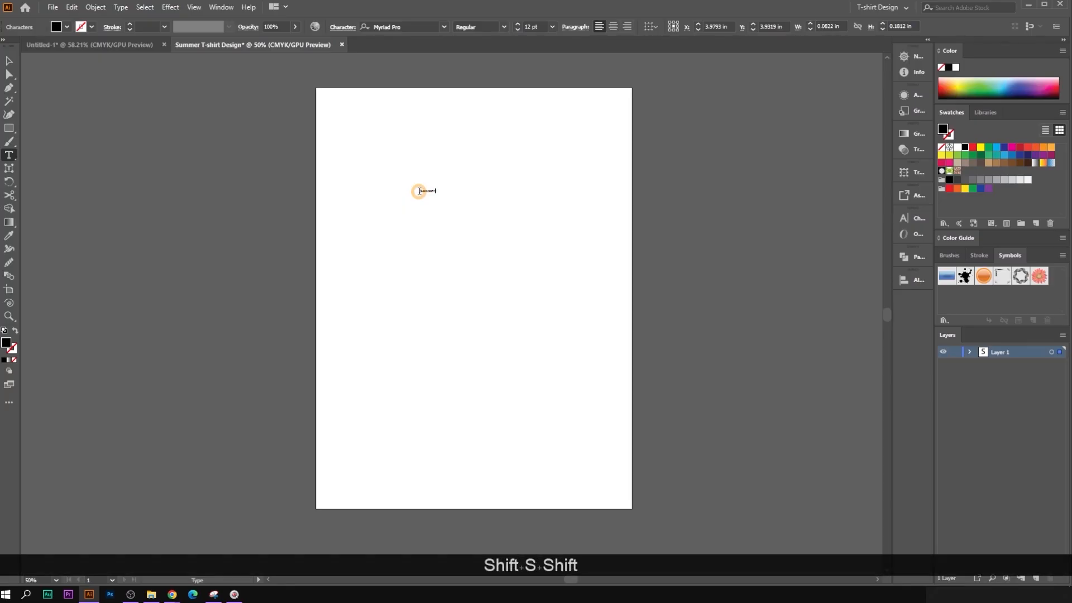
pyautogui.write(' Vibes')
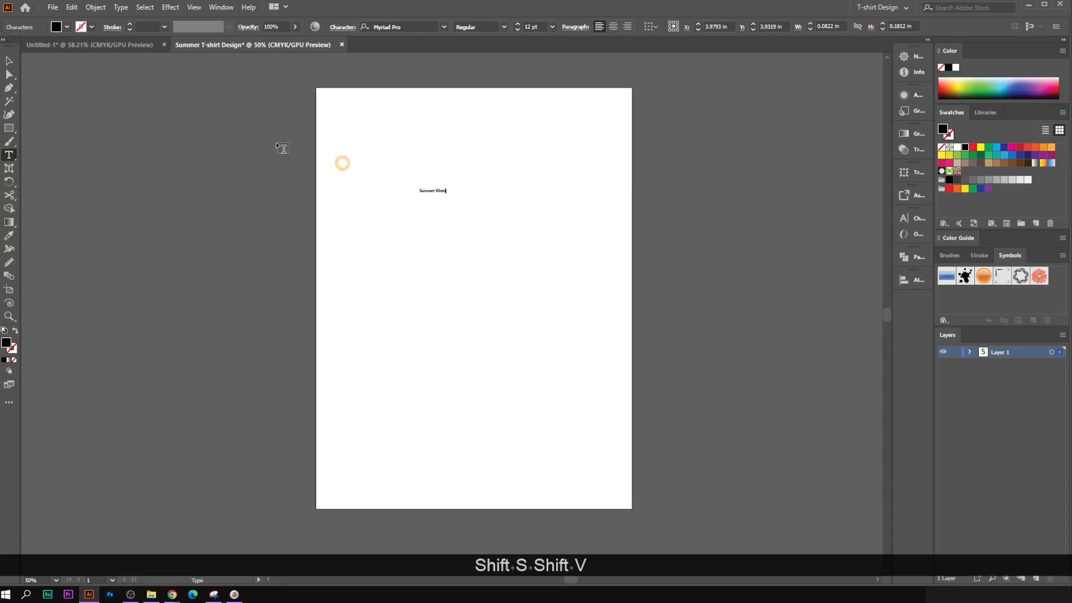
# Step: Enlarge the "Summer Vibes" text proportionally to about 112 pt and move it near the artboard's upper edge
pyautogui.click(9, 60)
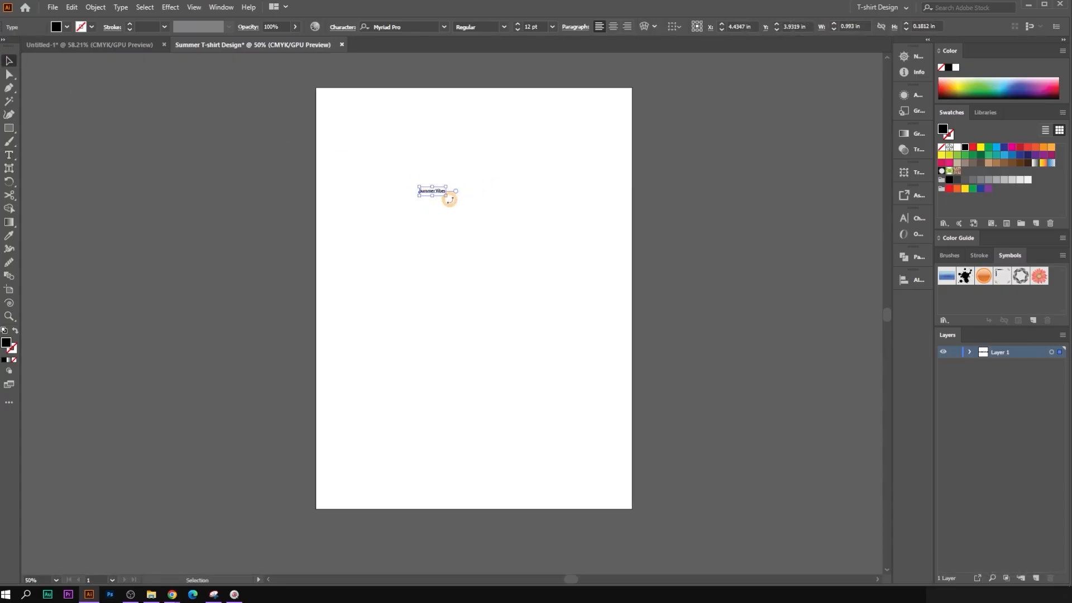
pyautogui.moveTo(447, 195); pyautogui.dragTo(555, 257)
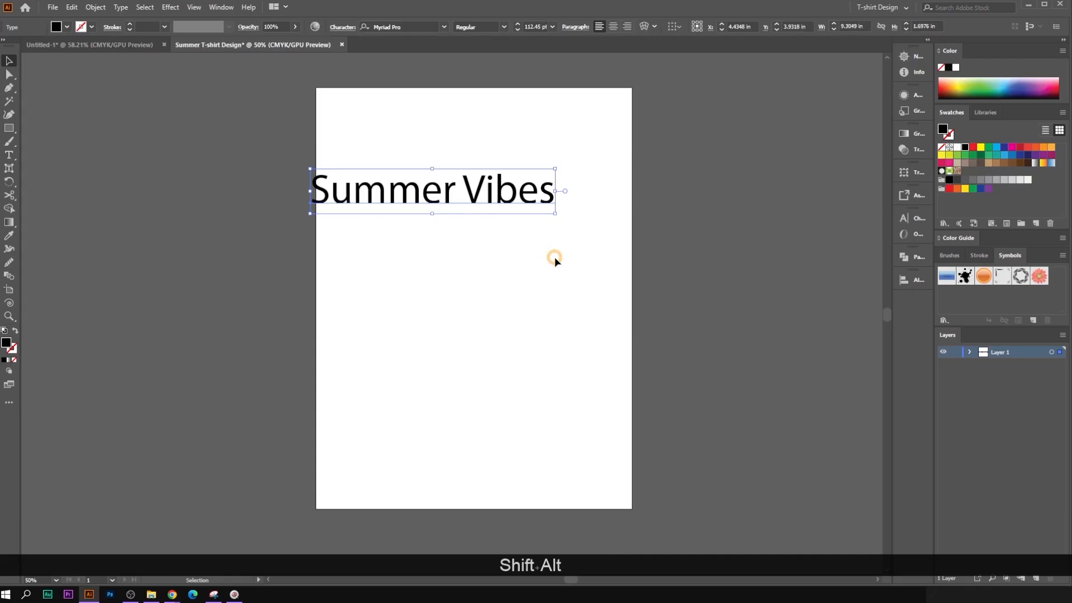
pyautogui.moveTo(489, 205); pyautogui.dragTo(540, 173)
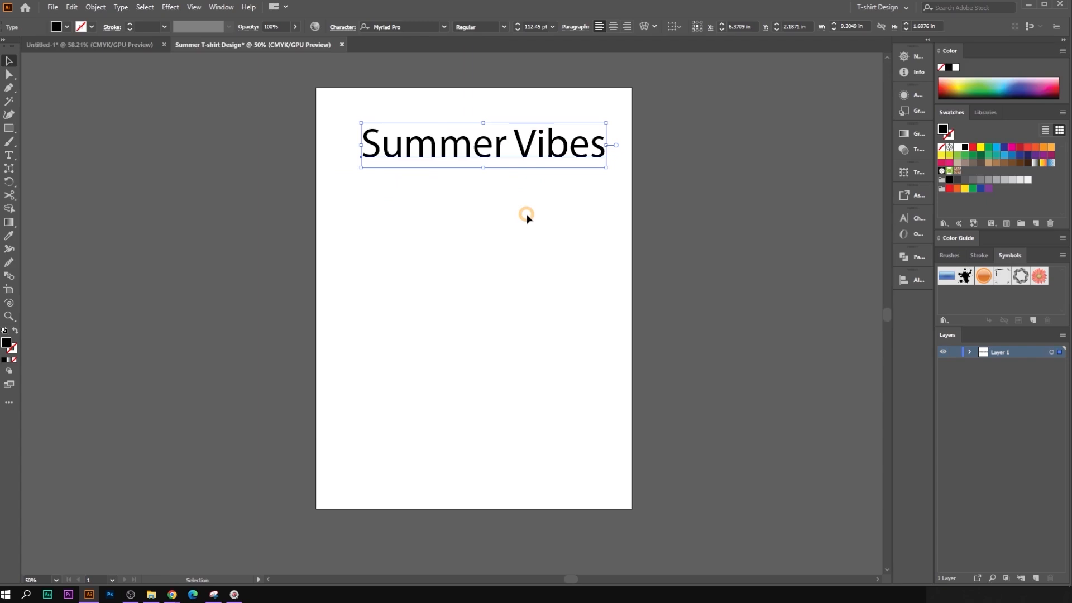
# Step: Duplicate the "Summer Vibes" text and replace the upper copy's wording with "Enjoy the beauty of the beach"
pyautogui.moveTo(522, 150); pyautogui.dragTo(501, 253)
pyautogui.doubleClick(502, 255)
pyautogui.hotkey('ctrl', 'alt', 'a')
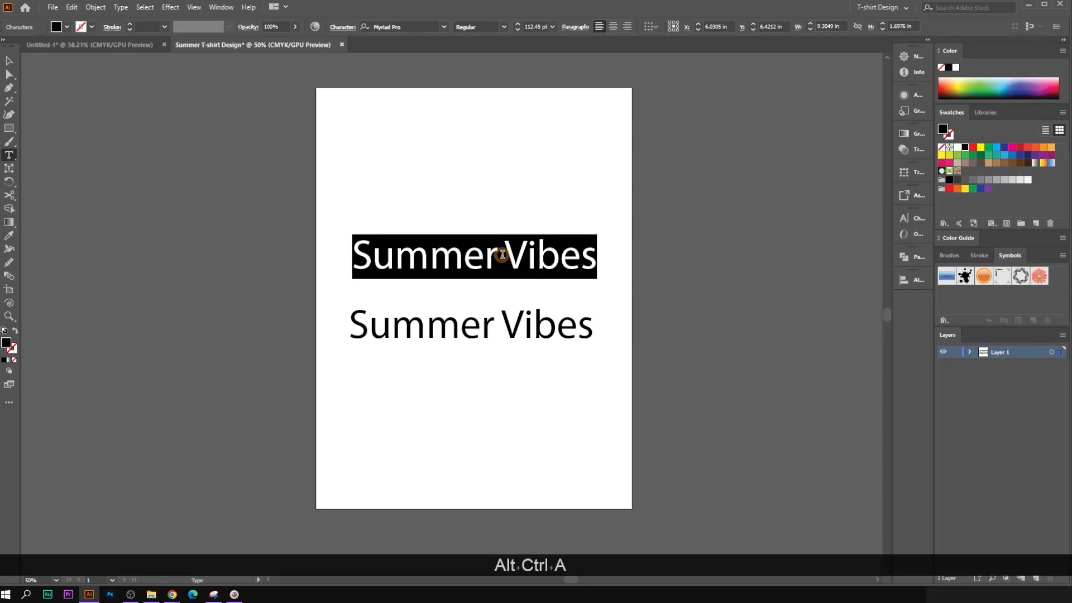
pyautogui.write('En')
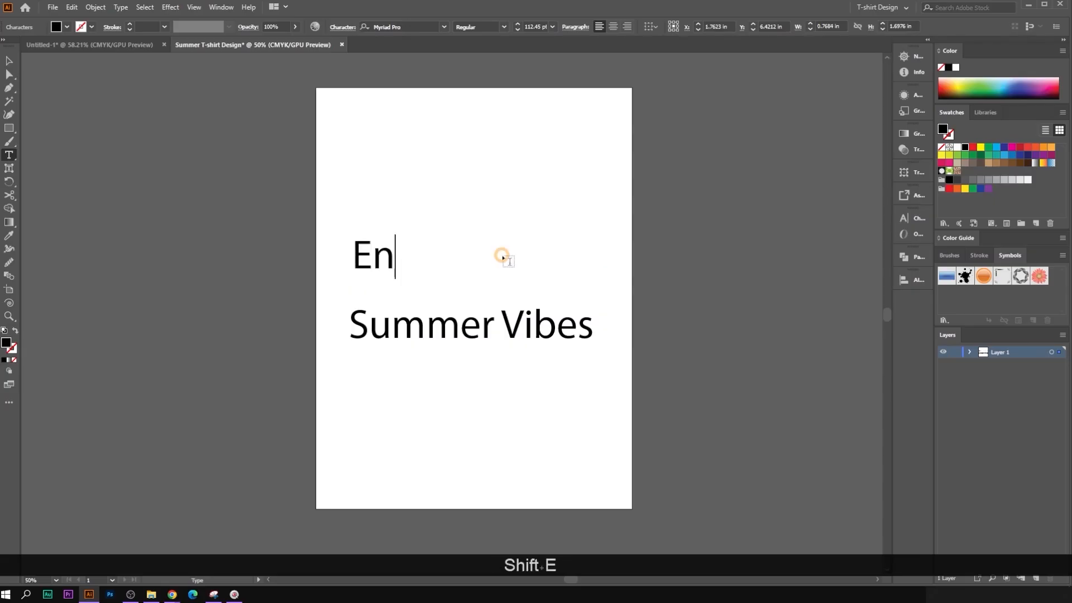
pyautogui.write('joy the b')
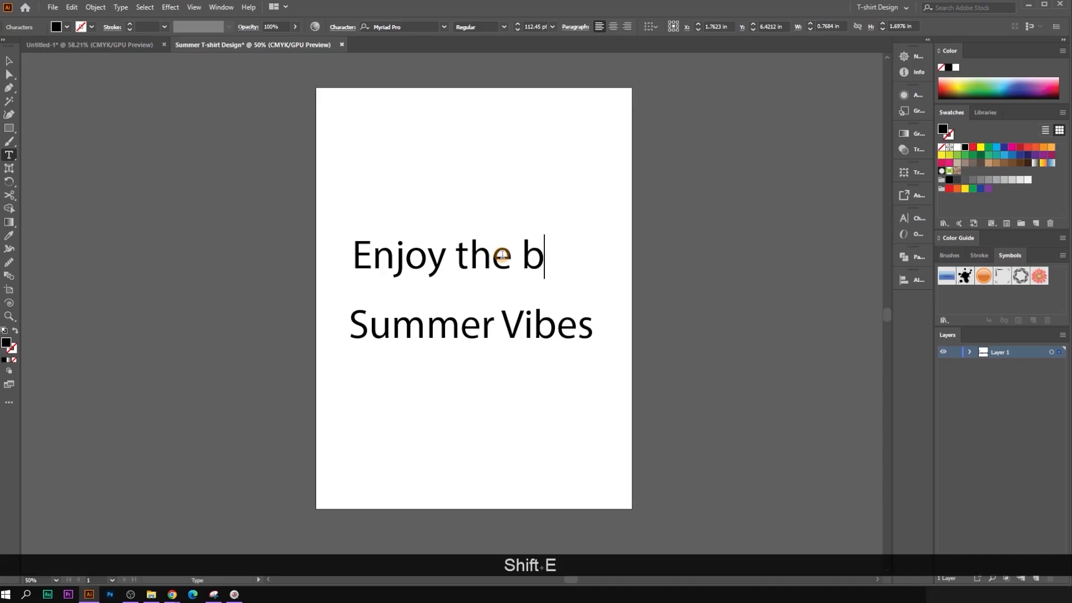
pyautogui.write('eauty')
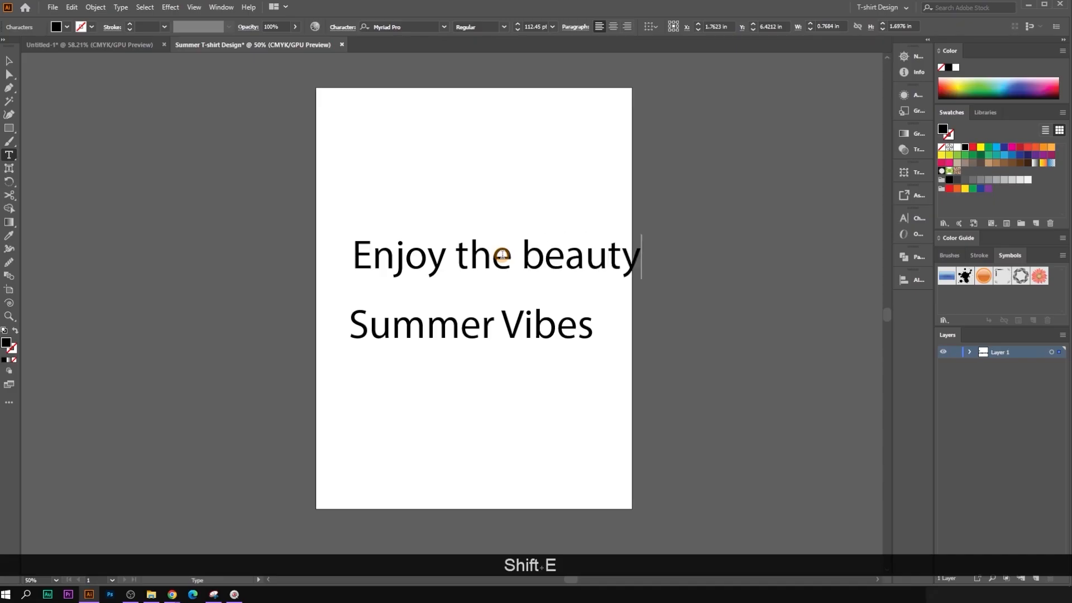
pyautogui.write(' of the ')
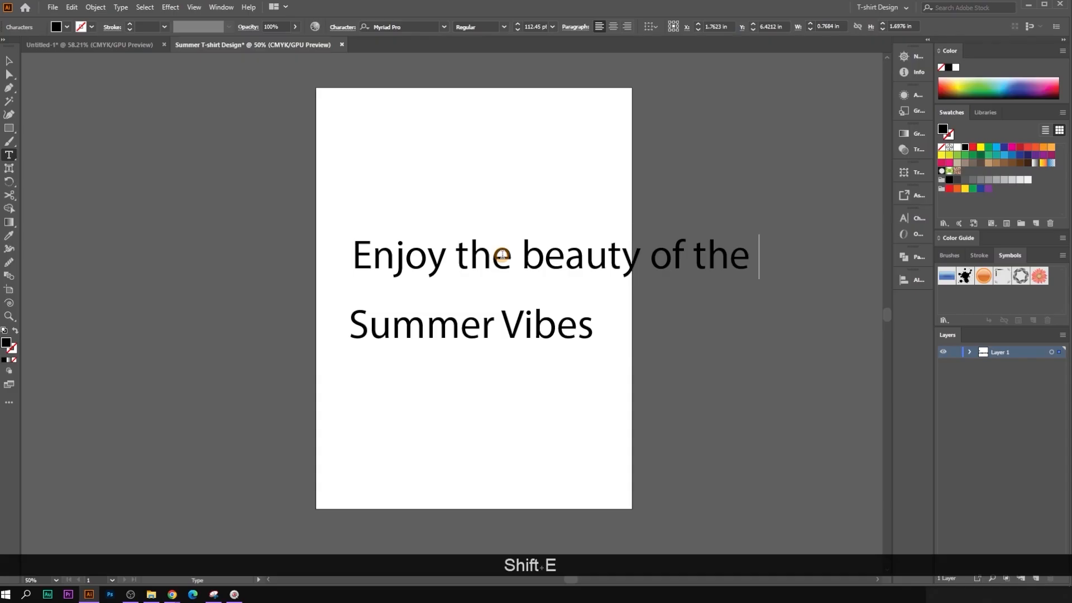
pyautogui.write('beach')
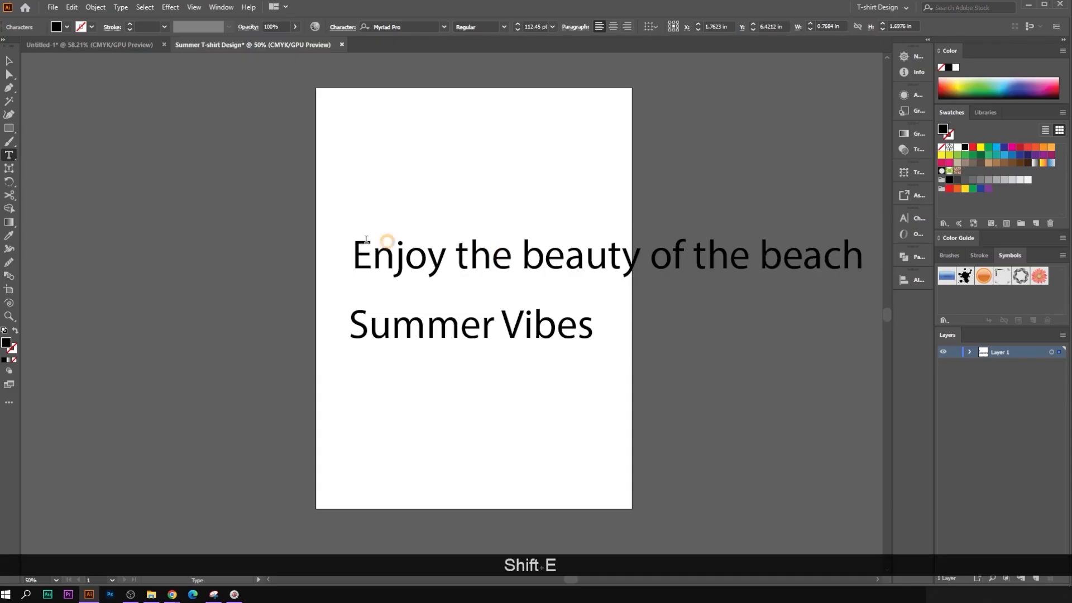
pyautogui.click(8, 60)
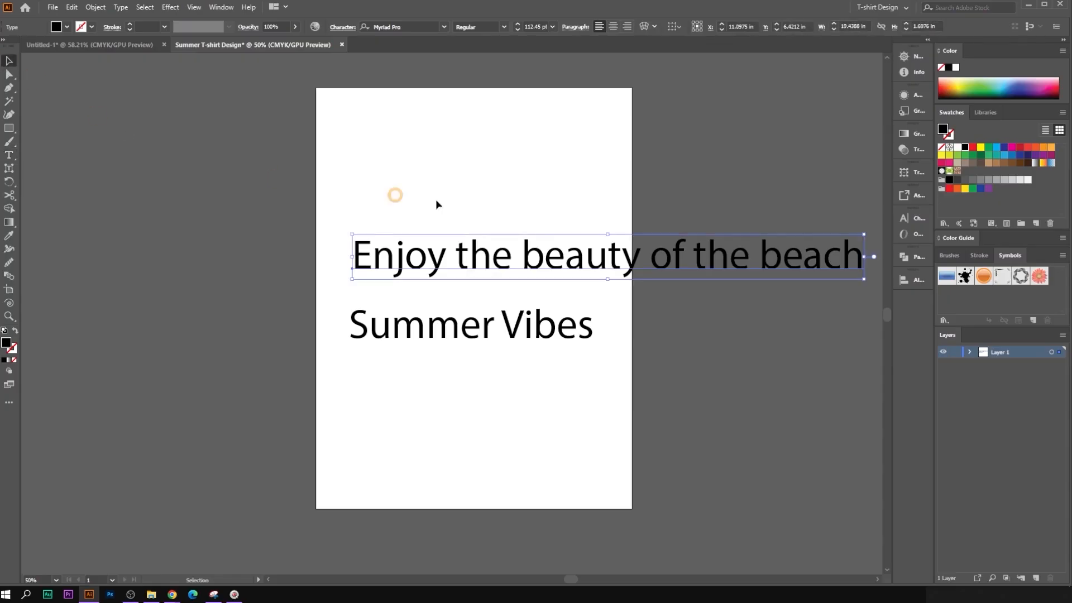
# Step: Center the beach phrase above "Summer Vibes", then scale both lines down together and place them beside the artboard
pyautogui.moveTo(679, 264); pyautogui.dragTo(550, 279)
pyautogui.moveTo(415, 191); pyautogui.dragTo(586, 332)
pyautogui.scroll(-2, 682, 273)
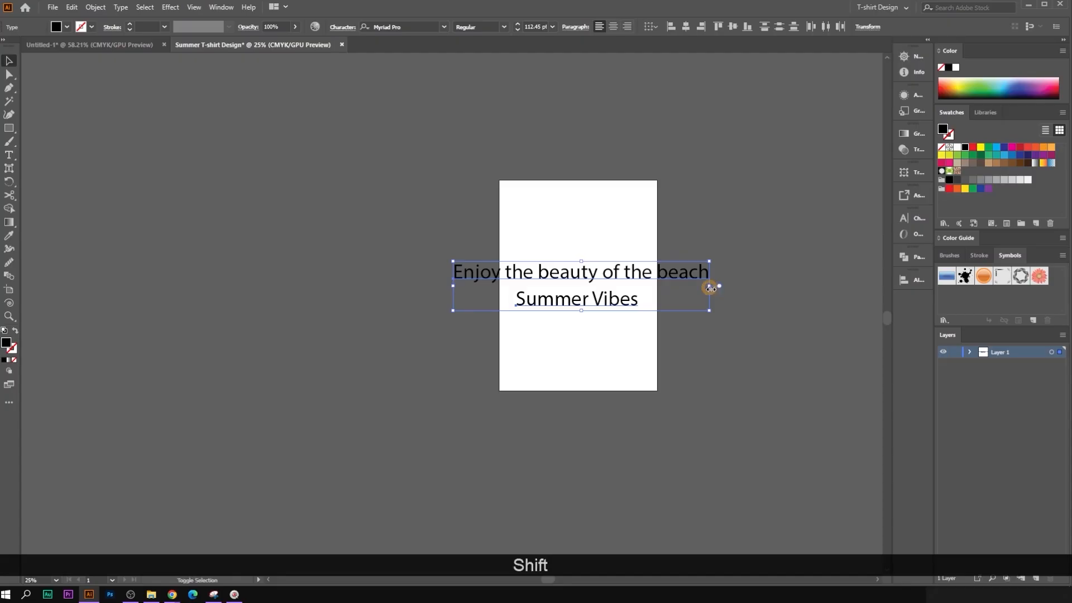
pyautogui.moveTo(711, 285); pyautogui.dragTo(439, 274)
pyautogui.click(469, 271)
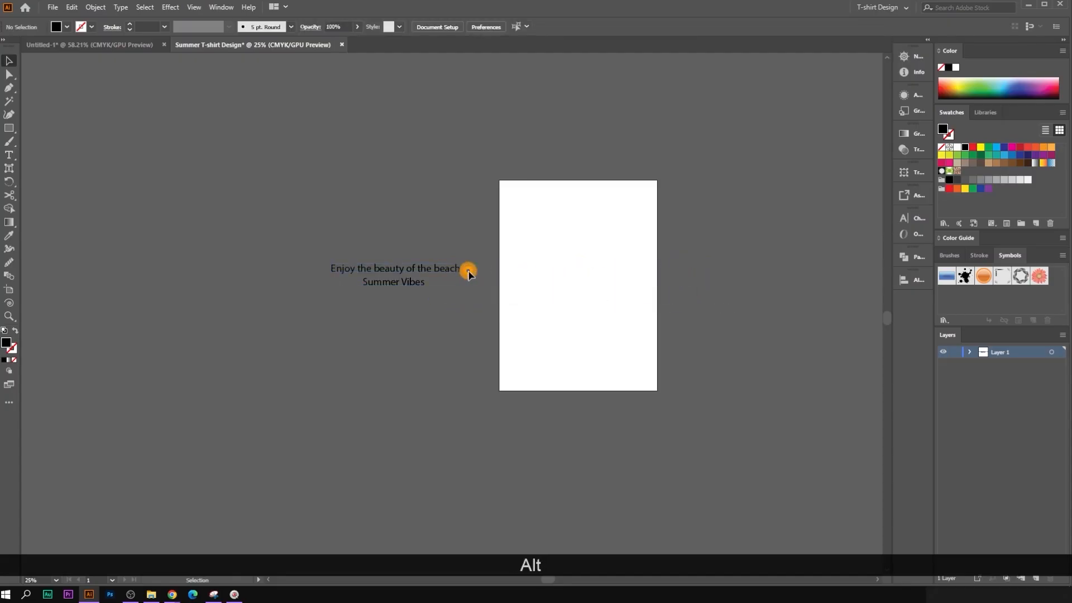
# Step: Copy the "Summer Vibes" line from beside the artboard onto the artboard's upper part
pyautogui.scroll(4, 390, 220)
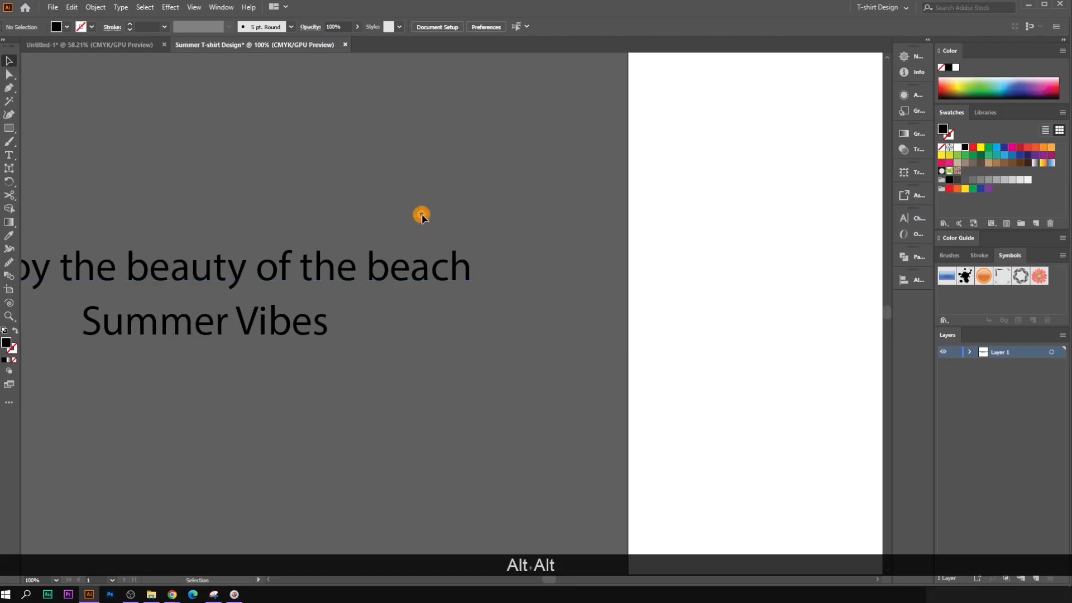
pyautogui.moveTo(421, 213); pyautogui.dragTo(604, 233)
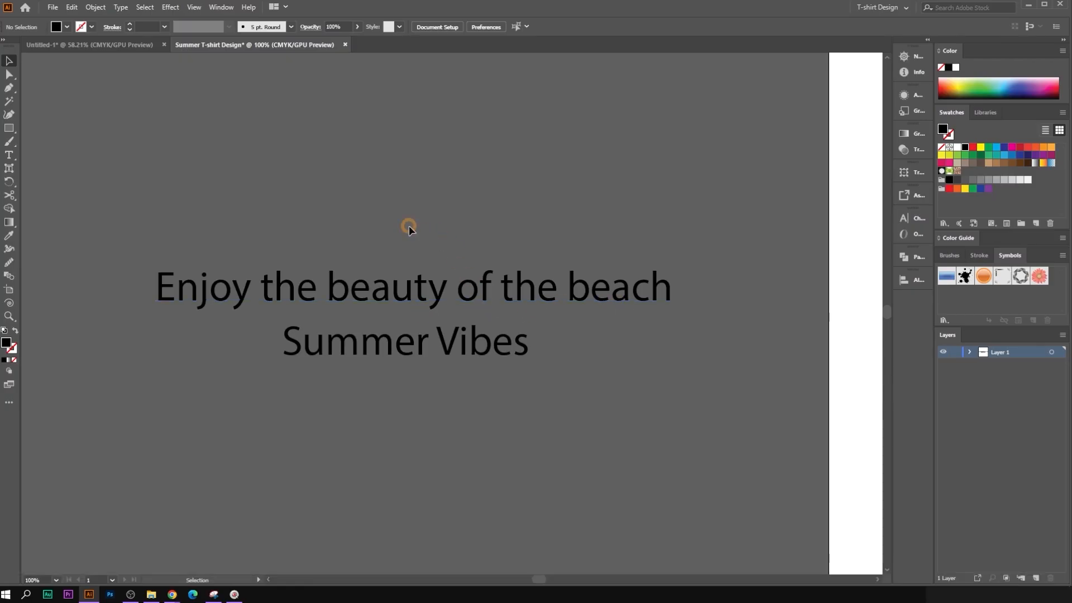
pyautogui.scroll(-2, 404, 236)
pyautogui.moveTo(672, 284); pyautogui.dragTo(553, 297)
pyautogui.moveTo(222, 314); pyautogui.dragTo(613, 241)
pyautogui.click(657, 277)
pyautogui.moveTo(696, 293); pyautogui.dragTo(617, 273)
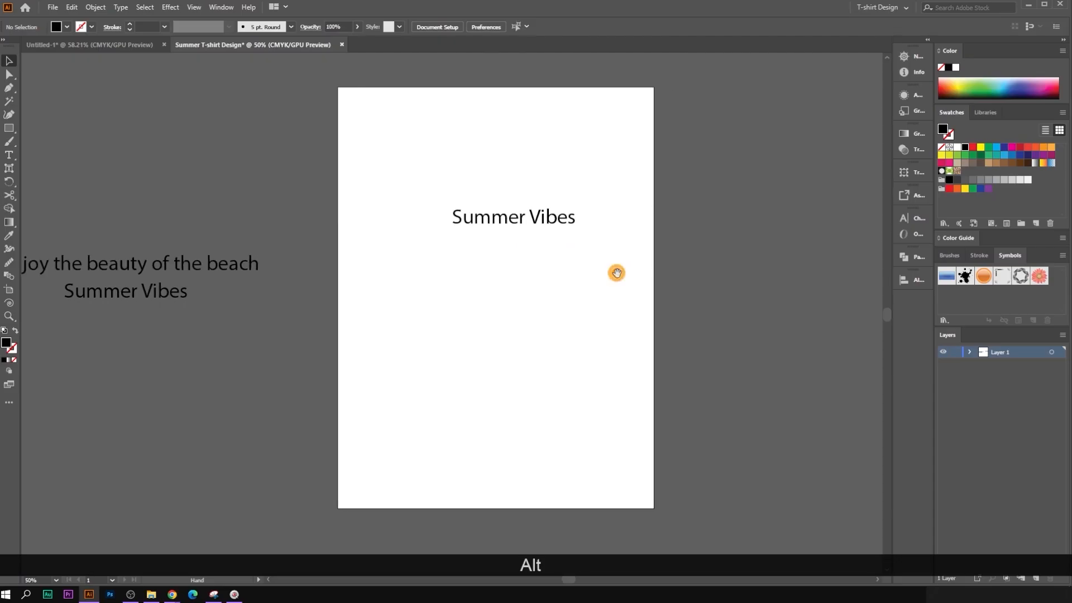
# Step: Set the artboard's "Summer Vibes" text to the Anton Regular font and enlarge it to about 121 pt
pyautogui.click(514, 223)
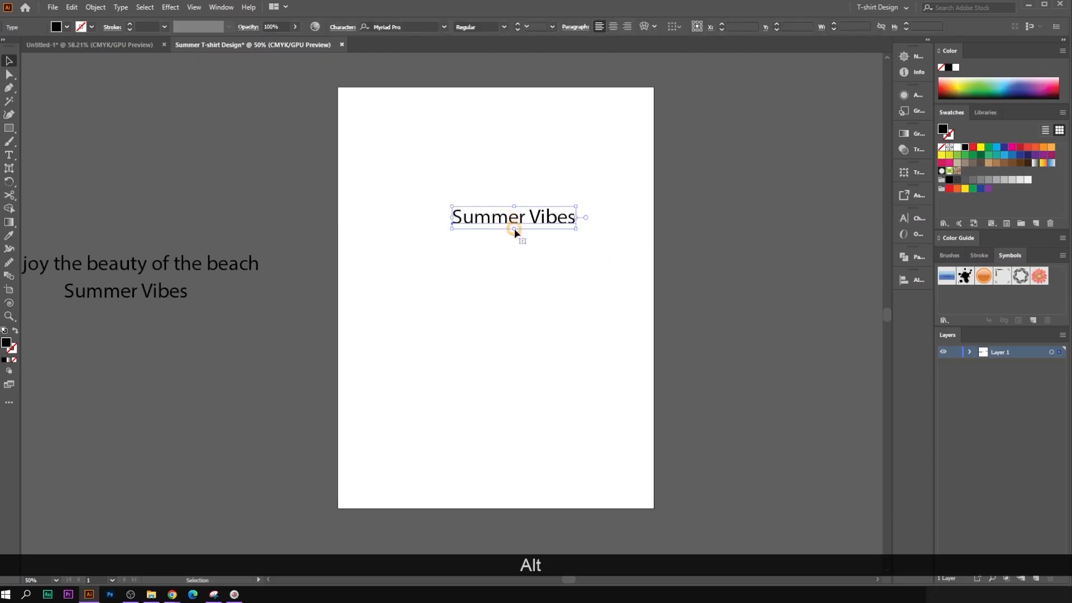
pyautogui.click(397, 26)
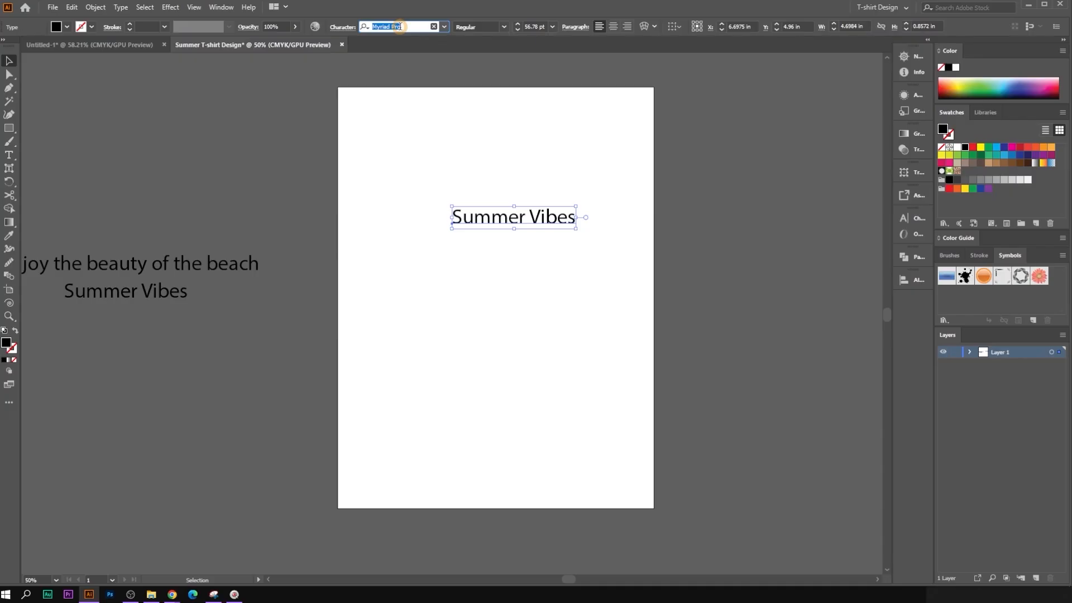
pyautogui.write('anto')
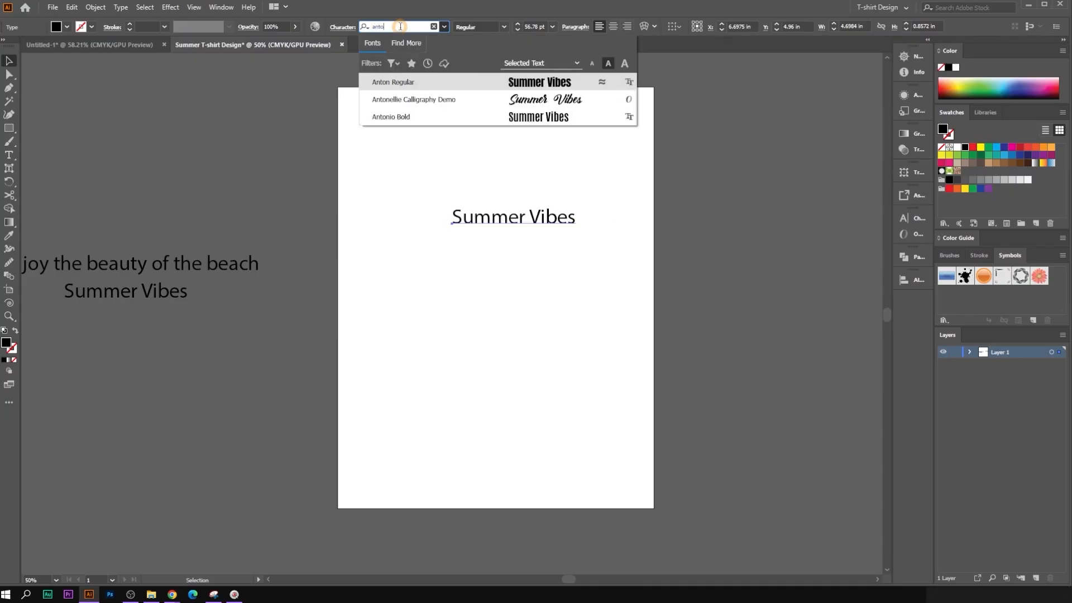
pyautogui.click(448, 80)
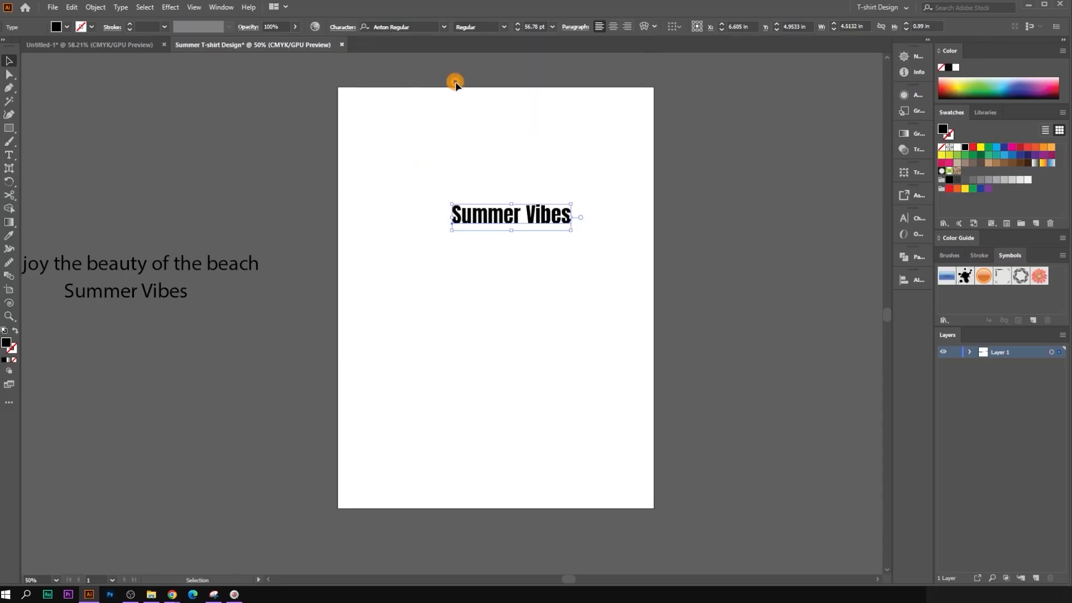
pyautogui.press('shift')
pyautogui.moveTo(511, 231); pyautogui.dragTo(511, 260)
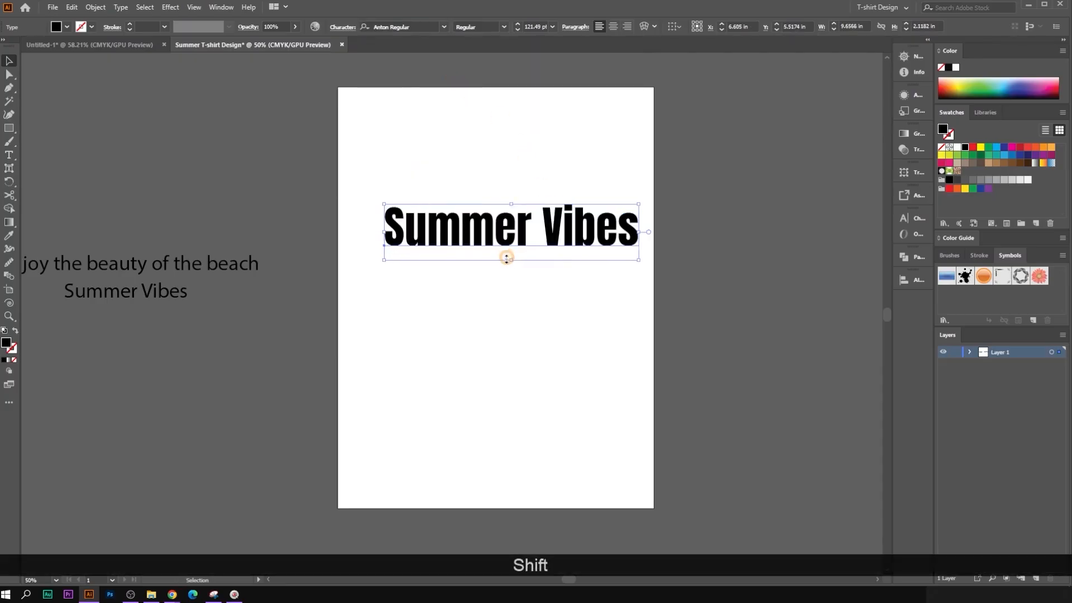
# Step: Change the case of the artboard's "Summer Vibes" text to uppercase and deselect it
pyautogui.click(120, 7)
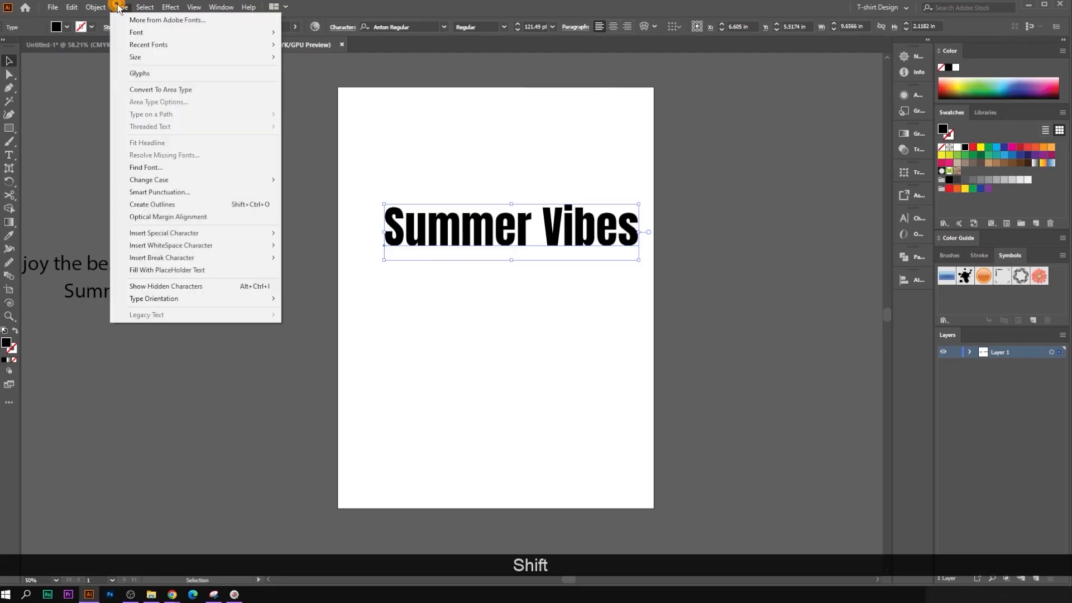
pyautogui.moveTo(158, 183)
pyautogui.click(348, 178)
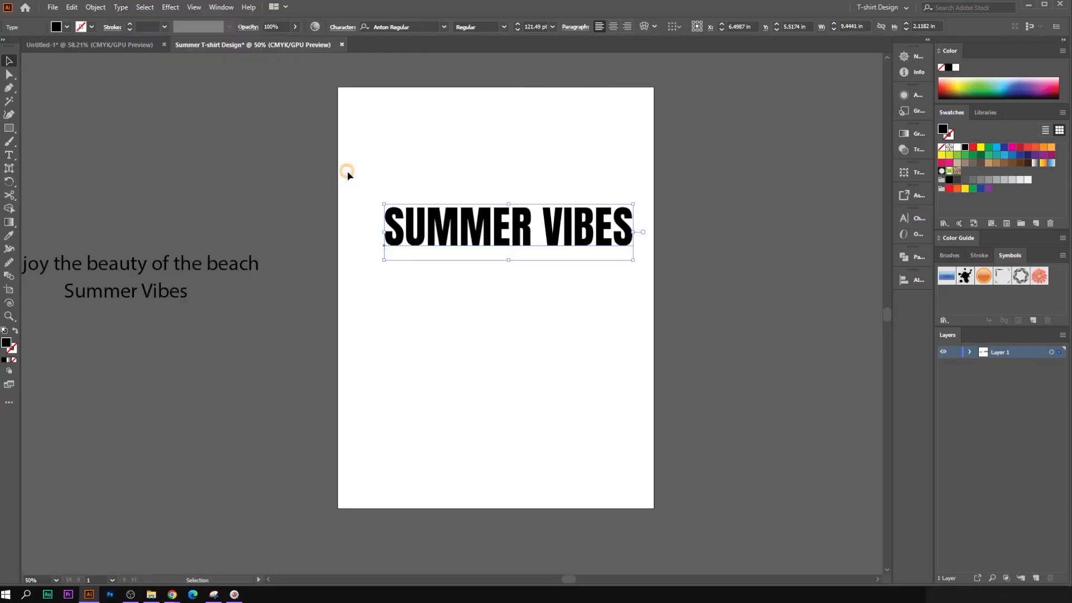
pyautogui.click(519, 178)
# Step: Cut VIBES out of the SUMMER VIBES line and paste it as separate text on the artboard's lower part
pyautogui.click(10, 156)
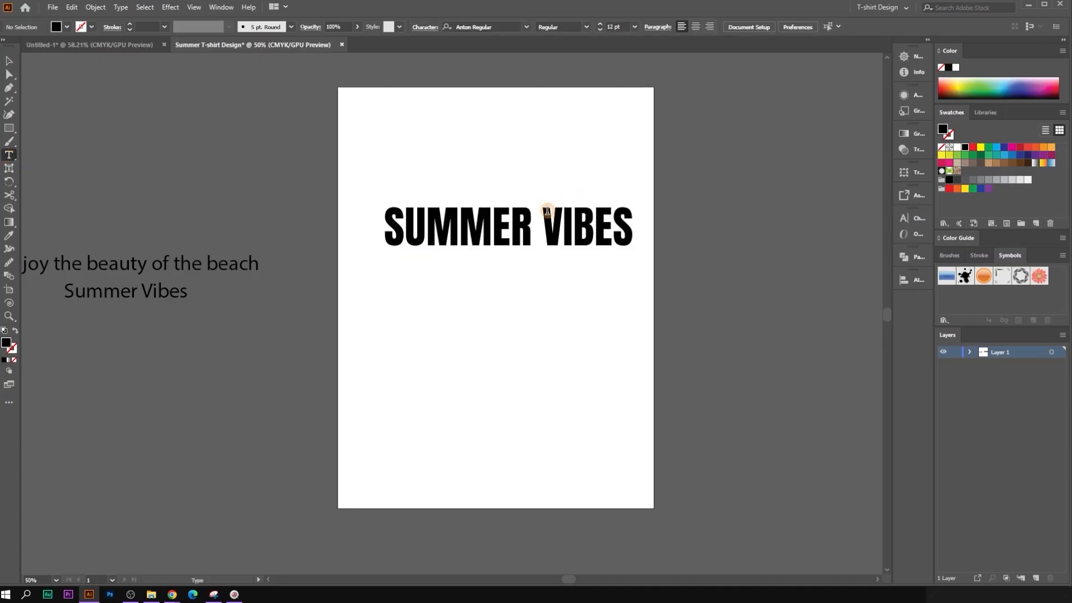
pyautogui.moveTo(542, 217); pyautogui.dragTo(638, 230)
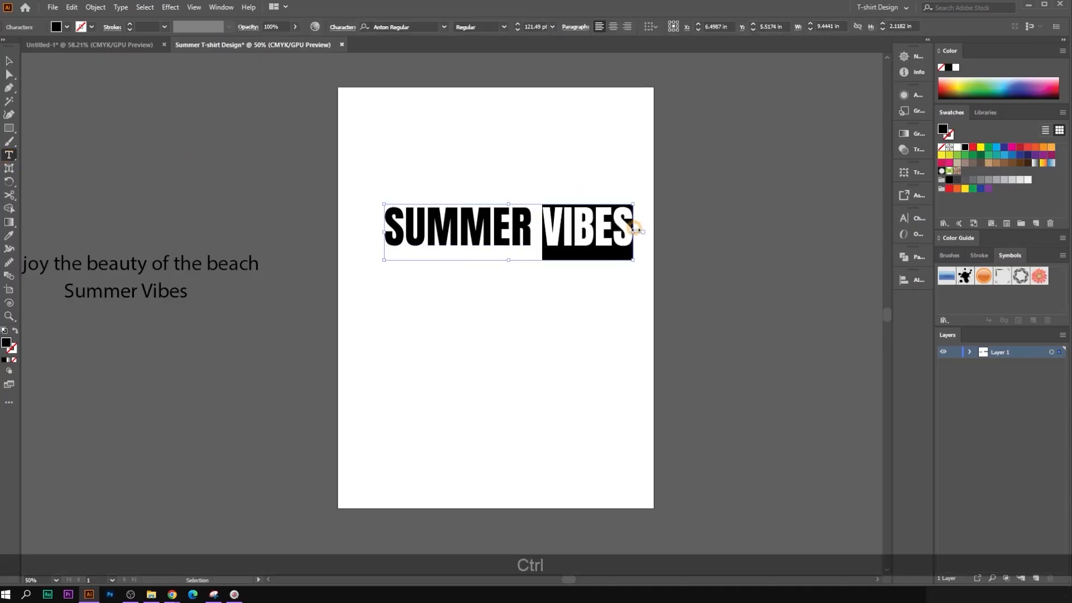
pyautogui.hotkey('ctrl', 'x')
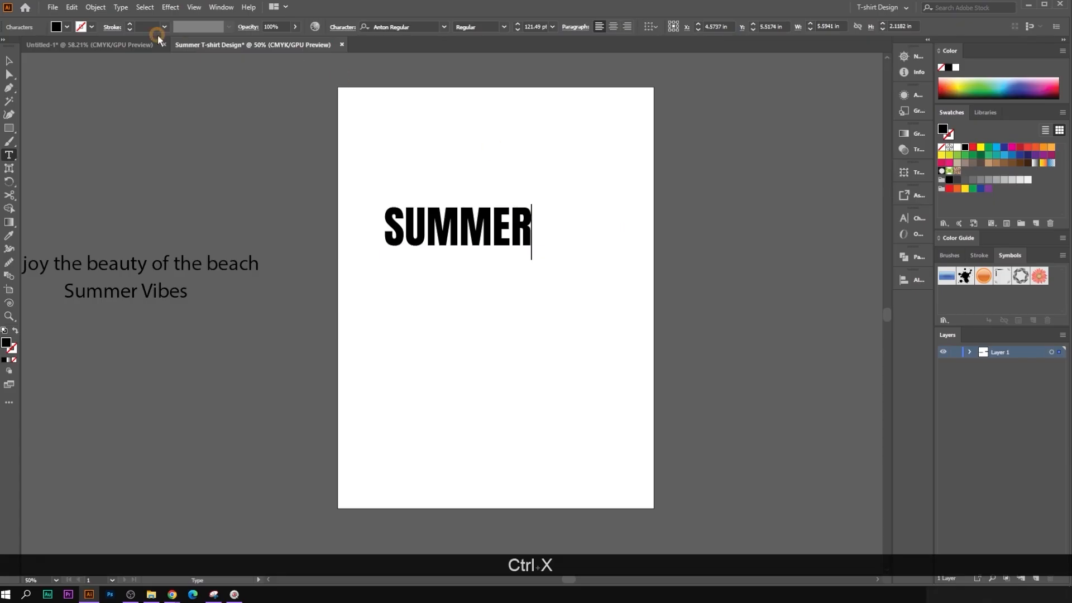
pyautogui.click(9, 60)
pyautogui.click(388, 263)
pyautogui.click(614, 338)
pyautogui.hotkey('ctrl', 'v')
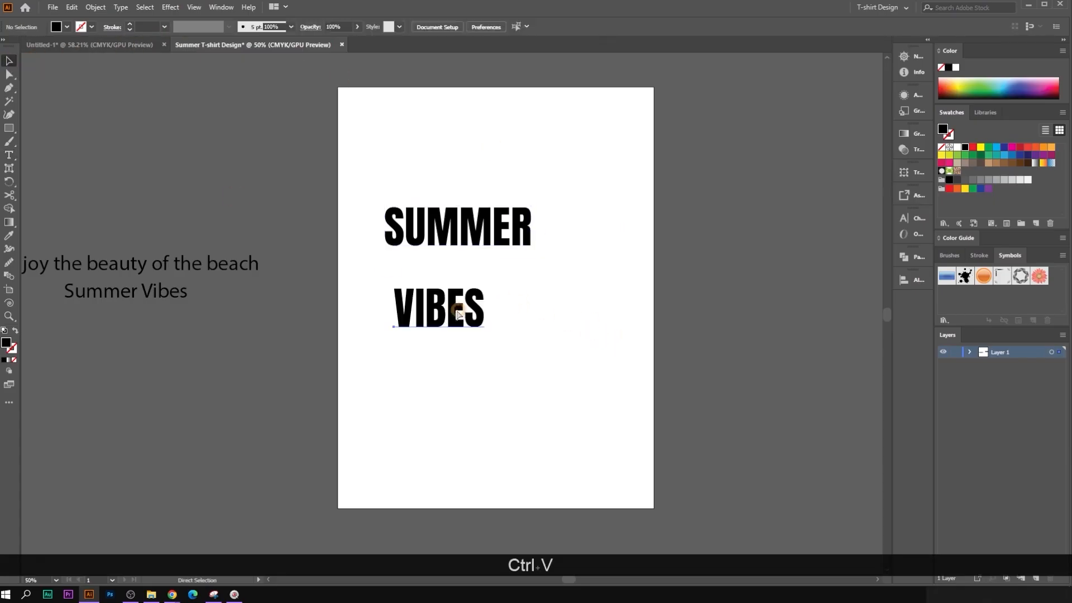
pyautogui.moveTo(458, 314); pyautogui.dragTo(497, 395)
pyautogui.click(526, 331)
# Step: Scale the SUMMER text up proportionally to about 179 pt and deselect it
pyautogui.click(508, 239)
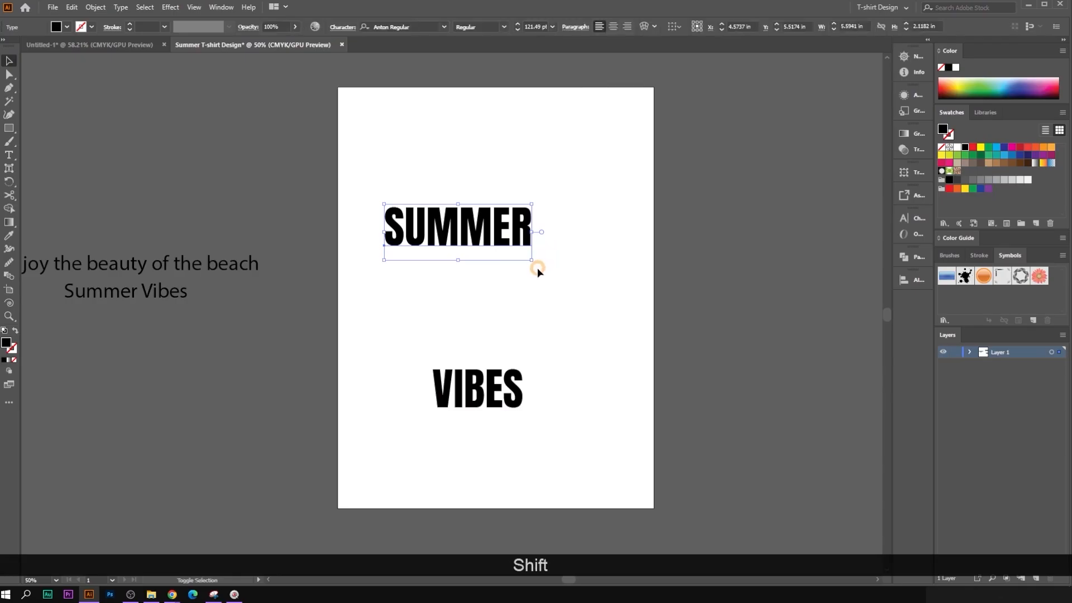
pyautogui.moveTo(531, 260); pyautogui.dragTo(607, 312)
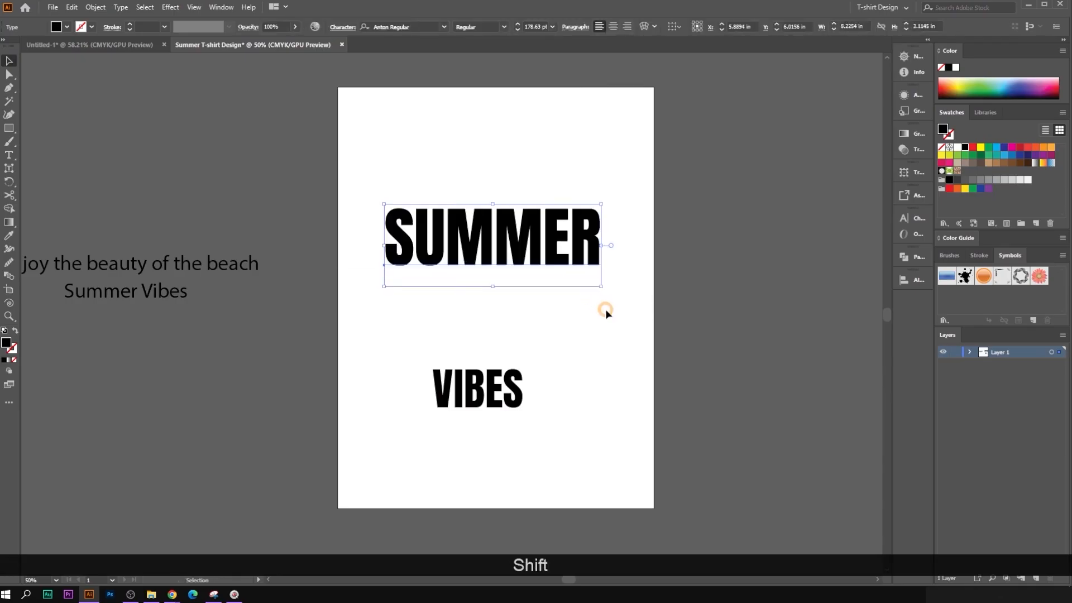
pyautogui.click(600, 314)
# Step: Cut SUM out of the SUMMER text and place it as a separate text line directly above MER
pyautogui.click(9, 155)
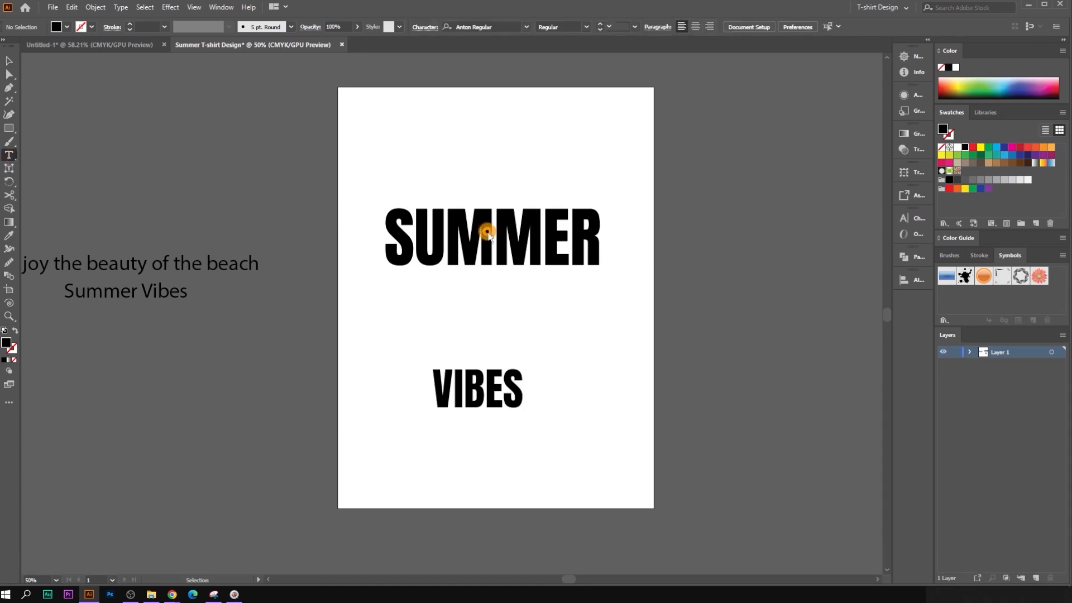
pyautogui.moveTo(493, 234); pyautogui.dragTo(388, 235)
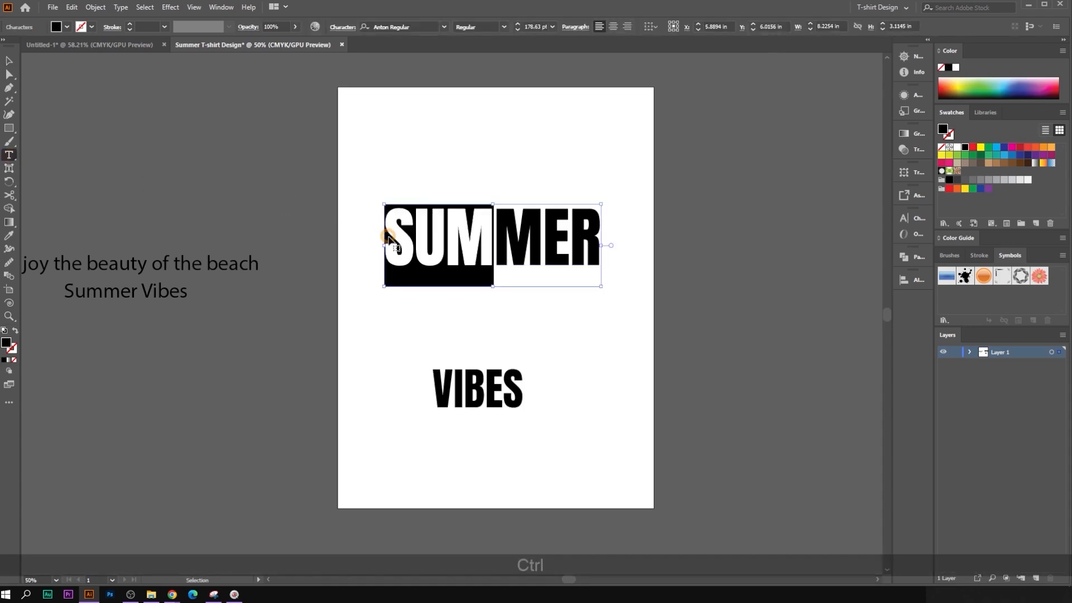
pyautogui.hotkey('ctrl', 'x')
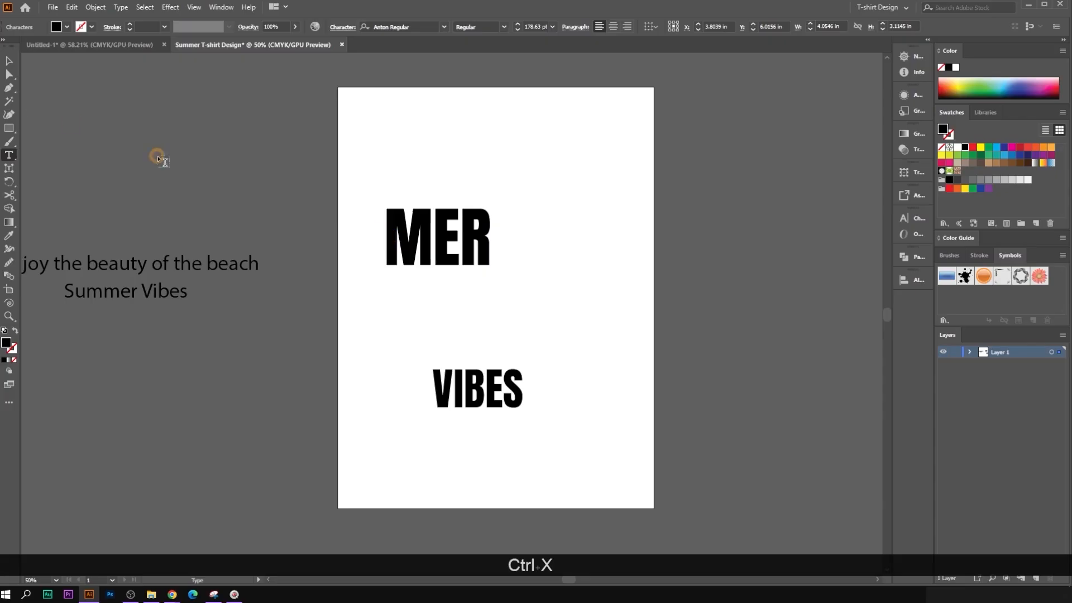
pyautogui.click(8, 59)
pyautogui.click(445, 140)
pyautogui.hotkey('ctrl', 'v')
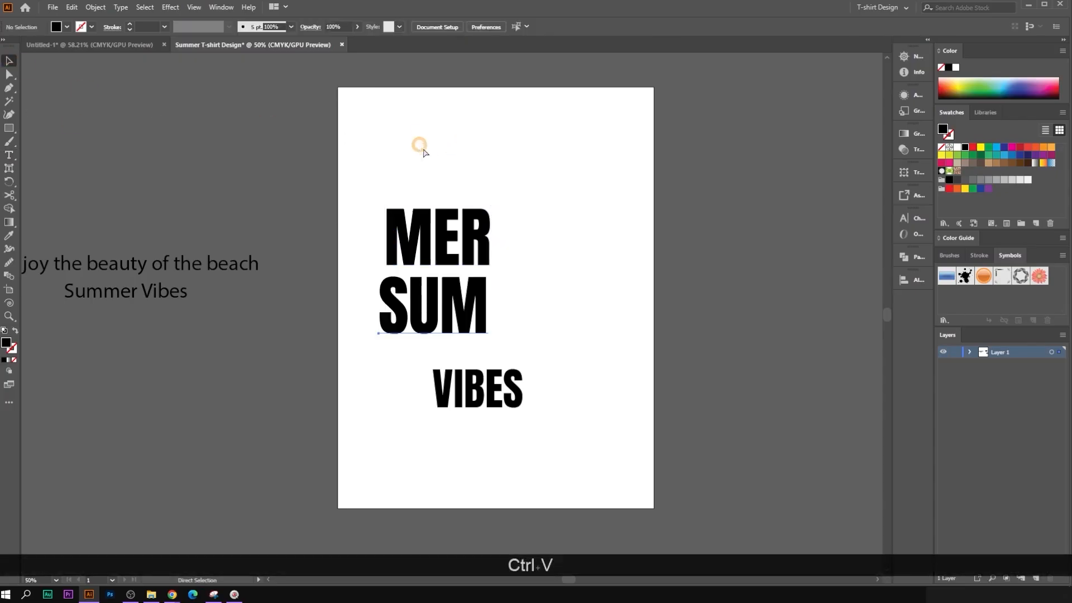
pyautogui.click(442, 326)
pyautogui.moveTo(443, 325); pyautogui.dragTo(443, 192)
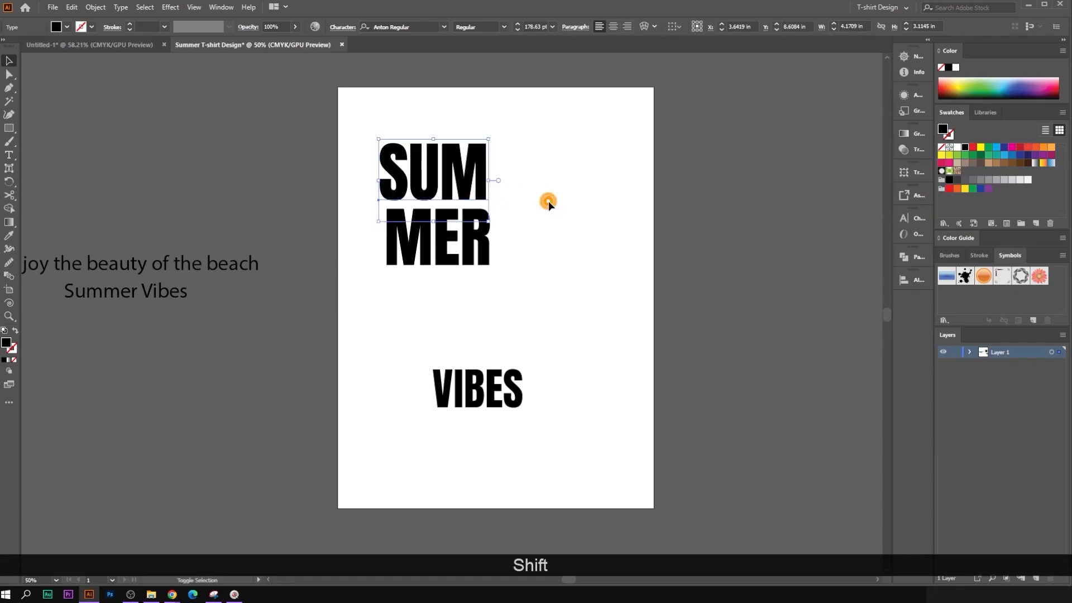
# Step: Stretch MER slightly so that its left edge lines up with SUM above it
pyautogui.click(359, 138)
pyautogui.moveTo(359, 139); pyautogui.dragTo(518, 293)
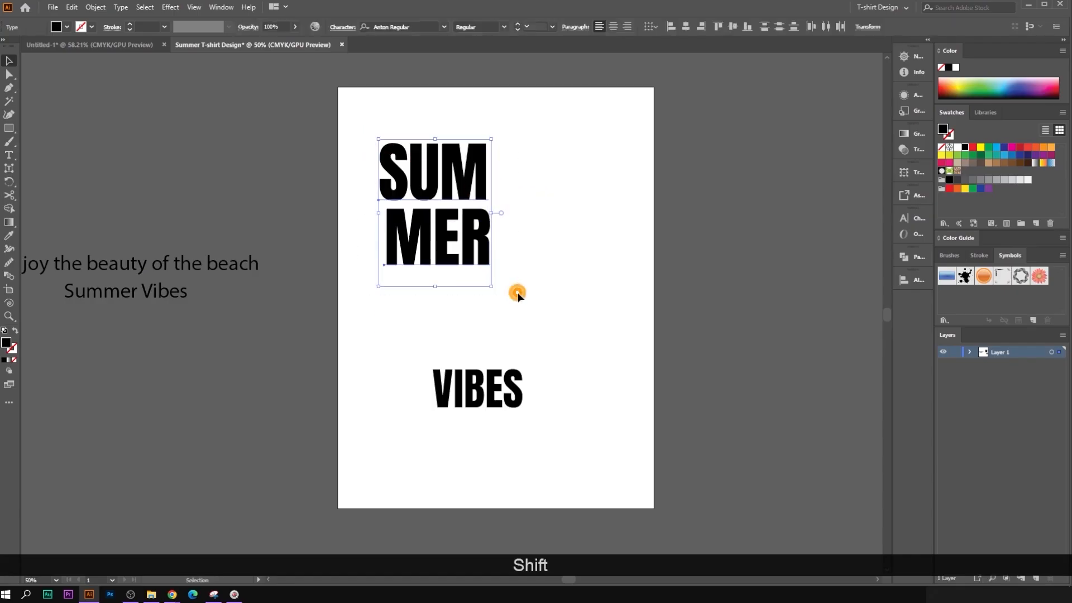
pyautogui.click(556, 256)
pyautogui.click(447, 244)
pyautogui.moveTo(384, 245); pyautogui.dragTo(377, 247)
pyautogui.click(575, 269)
# Step: Move VIBES down to the artboard's bottom edge and scale SUM and MER up together to fill most of the space above
pyautogui.moveTo(376, 137); pyautogui.dragTo(468, 201)
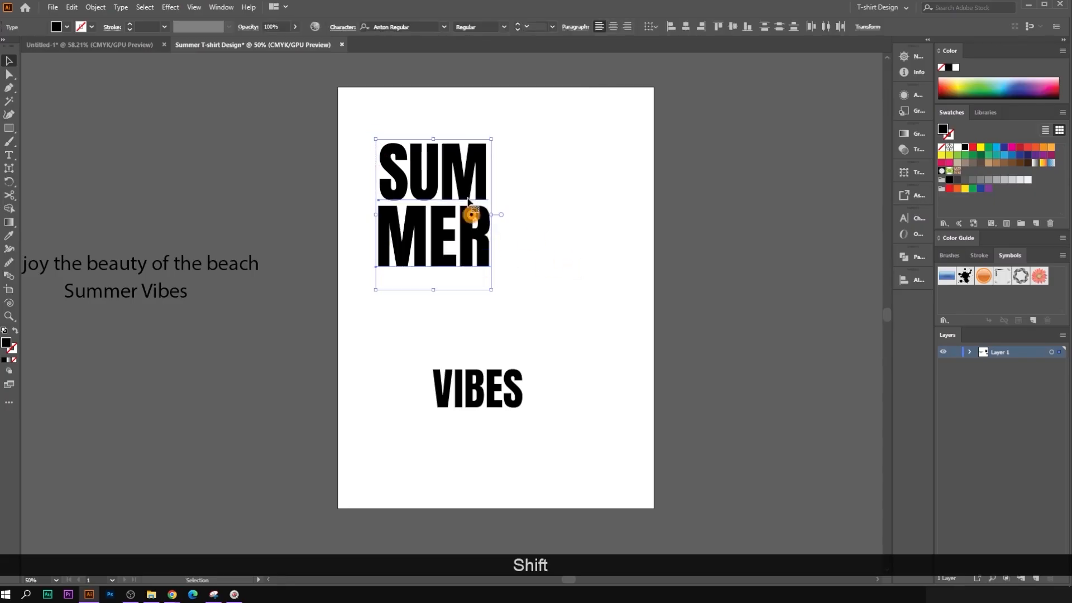
pyautogui.moveTo(434, 139); pyautogui.dragTo(433, 103)
pyautogui.scroll(-2, 474, 197)
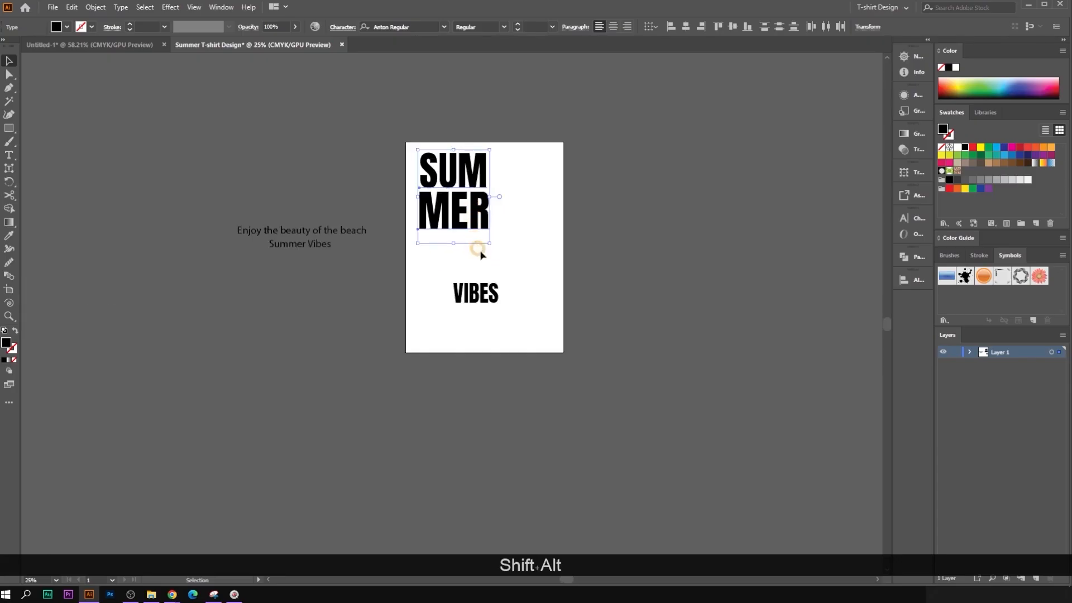
pyautogui.moveTo(474, 295); pyautogui.dragTo(476, 338)
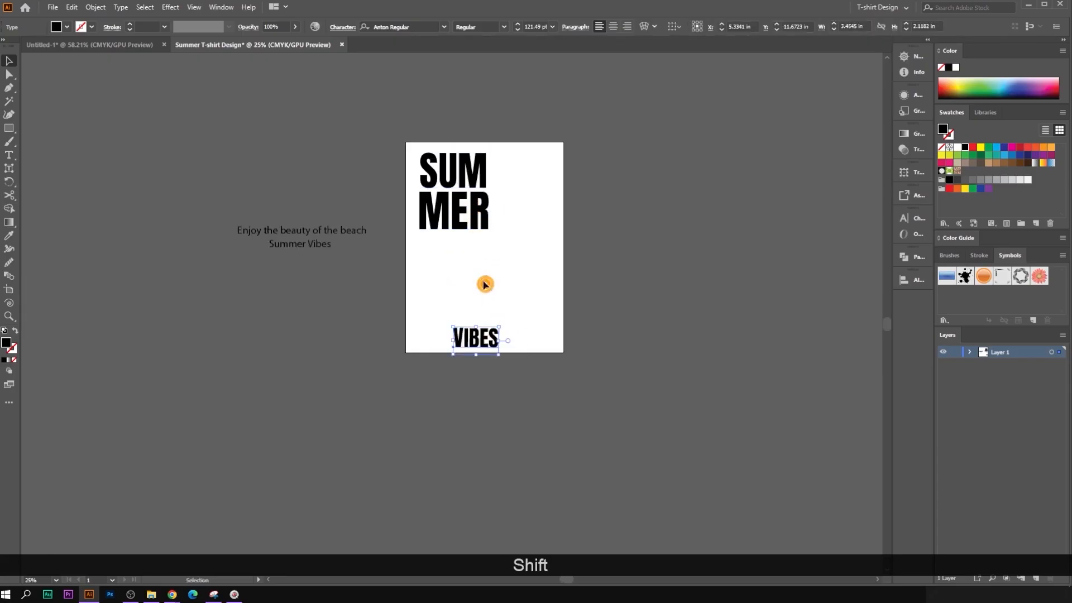
pyautogui.click(447, 178)
pyautogui.moveTo(455, 241); pyautogui.dragTo(469, 322)
pyautogui.moveTo(463, 263); pyautogui.dragTo(494, 259)
pyautogui.scroll(1, 505, 232)
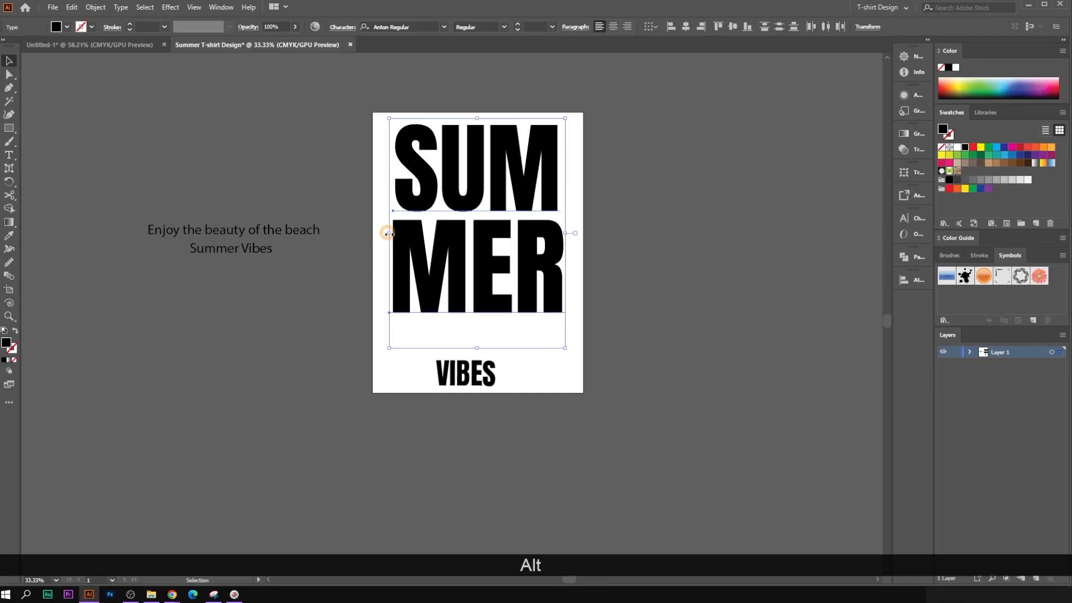
# Step: Undo a trial widening of SUM and MER, and set the tracking of both texts to 18
pyautogui.moveTo(389, 233); pyautogui.dragTo(381, 234)
pyautogui.hotkey('ctrl', 'z')
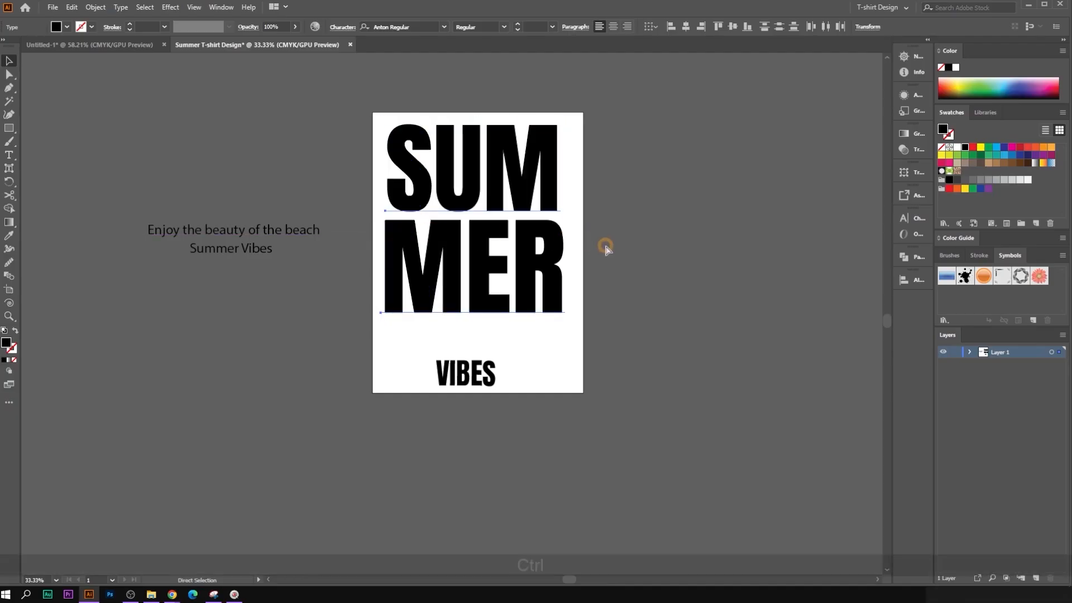
pyautogui.hotkey('ctrl', 't')
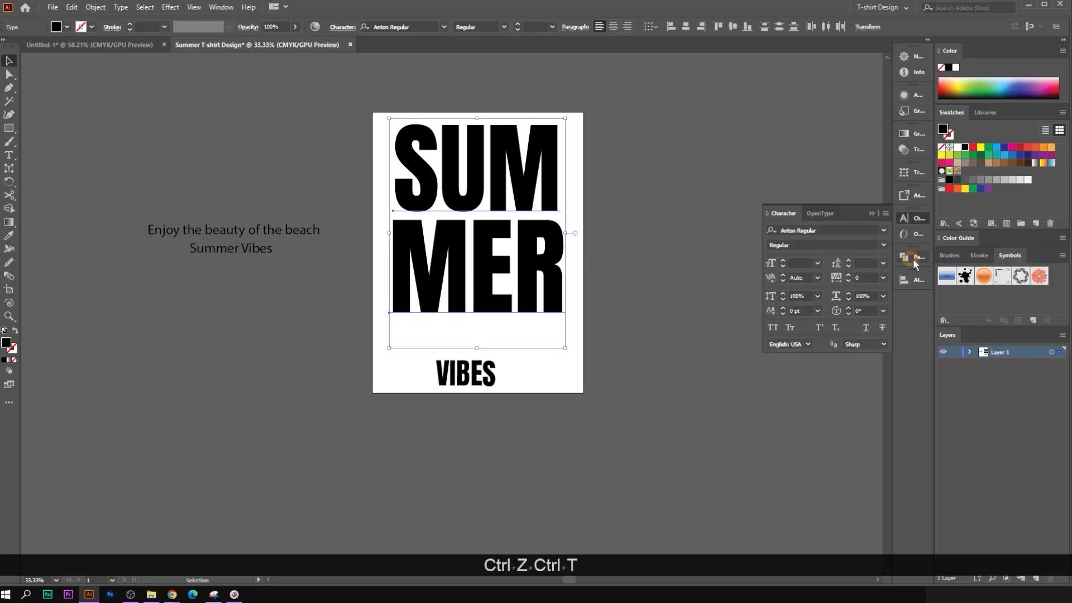
pyautogui.click(864, 277)
pyautogui.scroll(3, 864, 277)
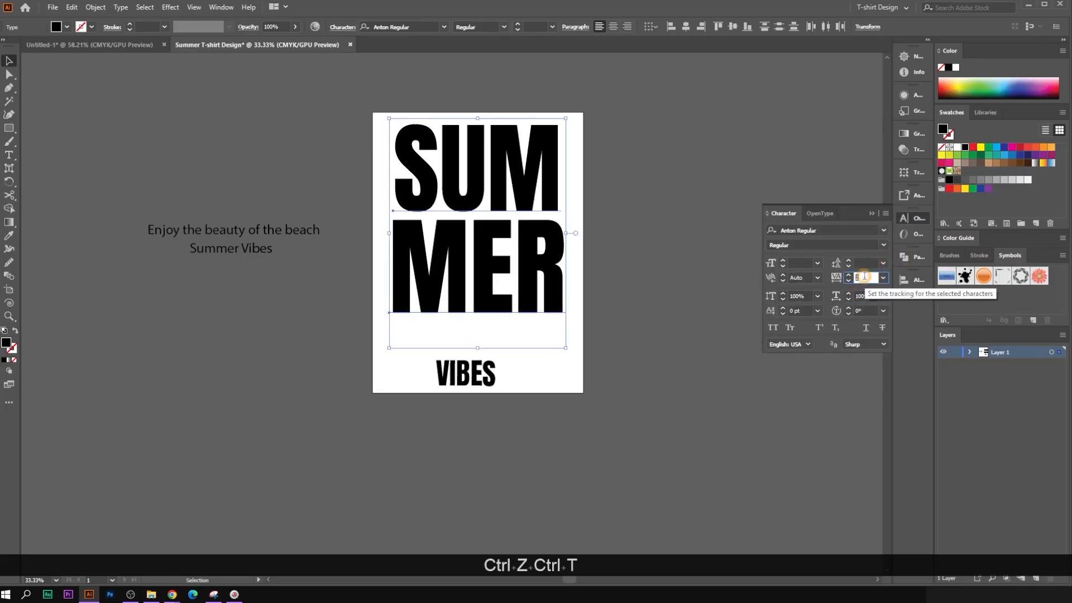
pyautogui.scroll(3, 864, 277)
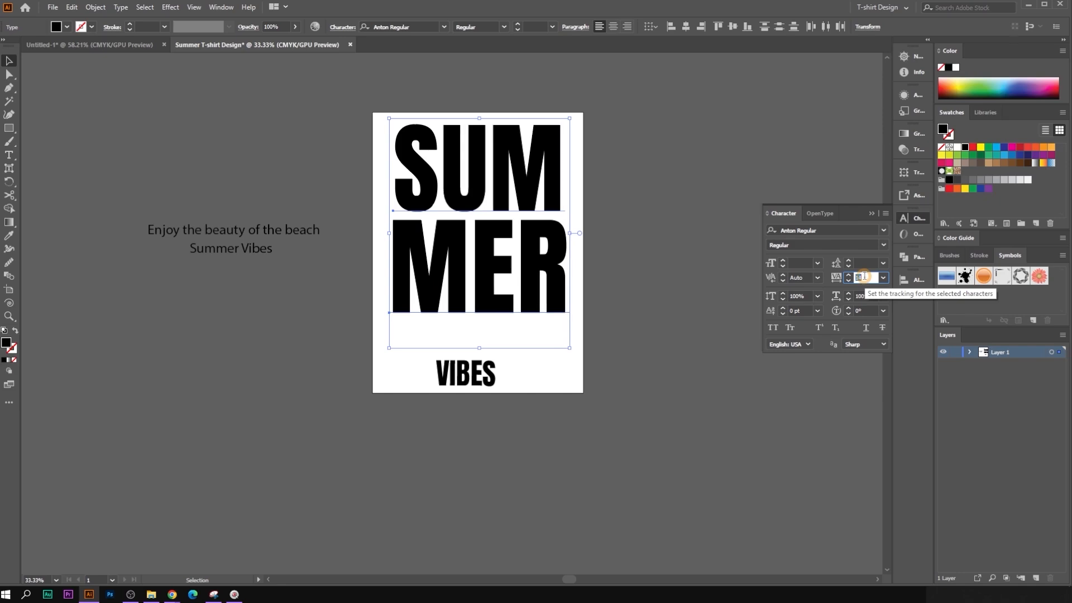
pyautogui.scroll(1, 864, 275)
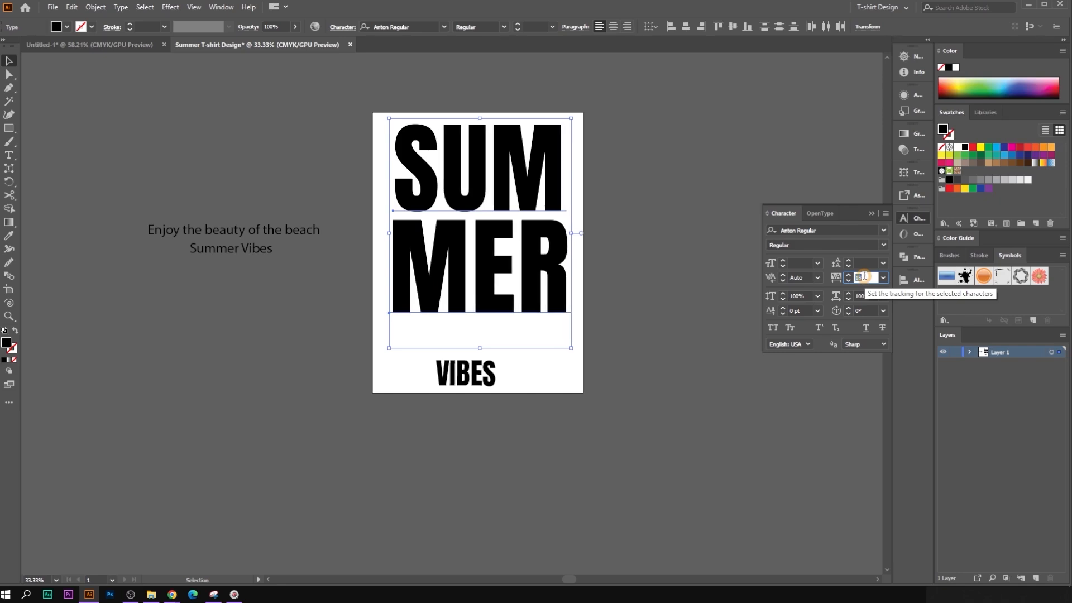
pyautogui.click(663, 192)
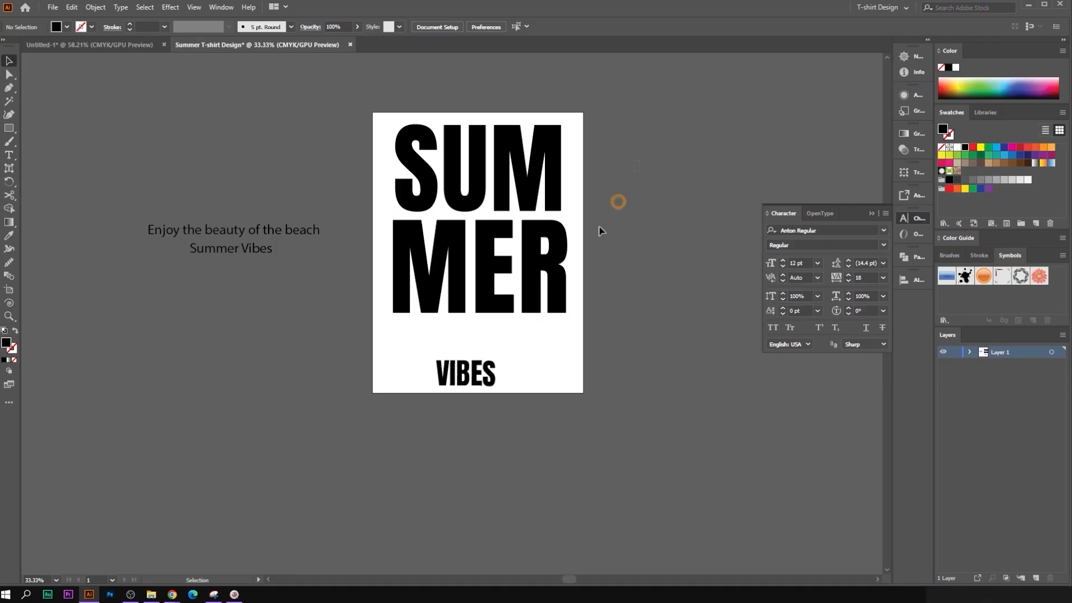
pyautogui.click(558, 240)
pyautogui.click(638, 213)
# Step: Convert the SUM and MER texts to outlines and deselect them
pyautogui.scroll(-1, 624, 184)
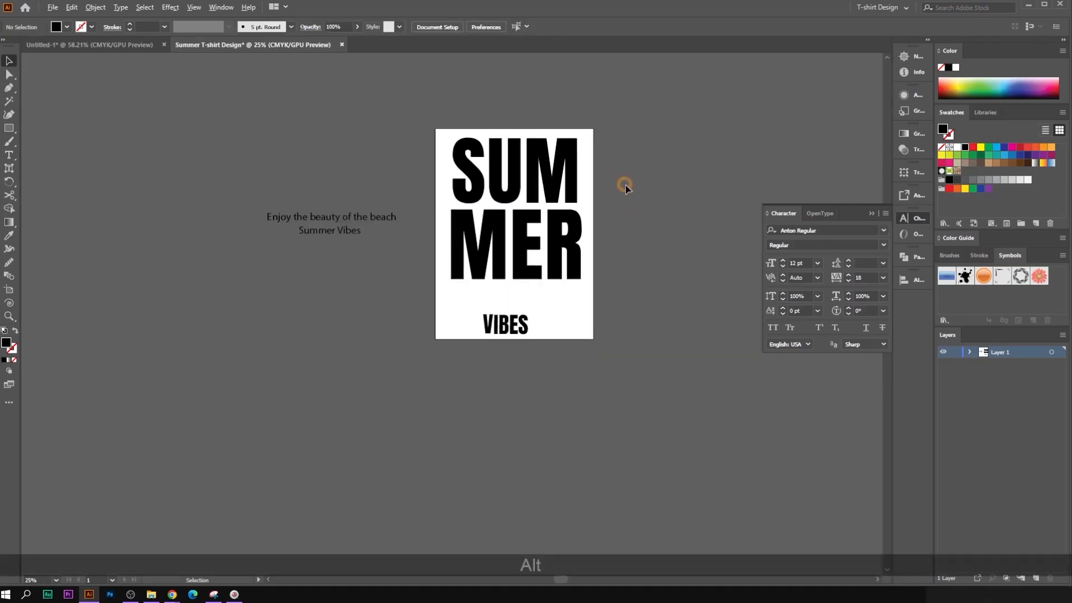
pyautogui.click(561, 273)
pyautogui.rightClick(553, 228)
pyautogui.click(597, 305)
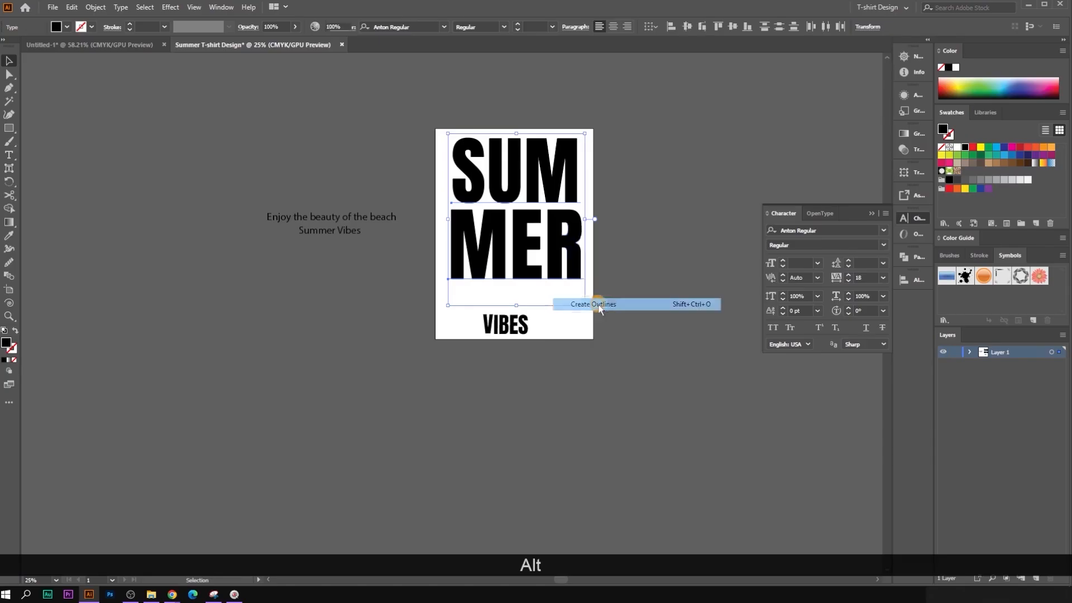
pyautogui.scroll(1, 546, 177)
pyautogui.click(652, 217)
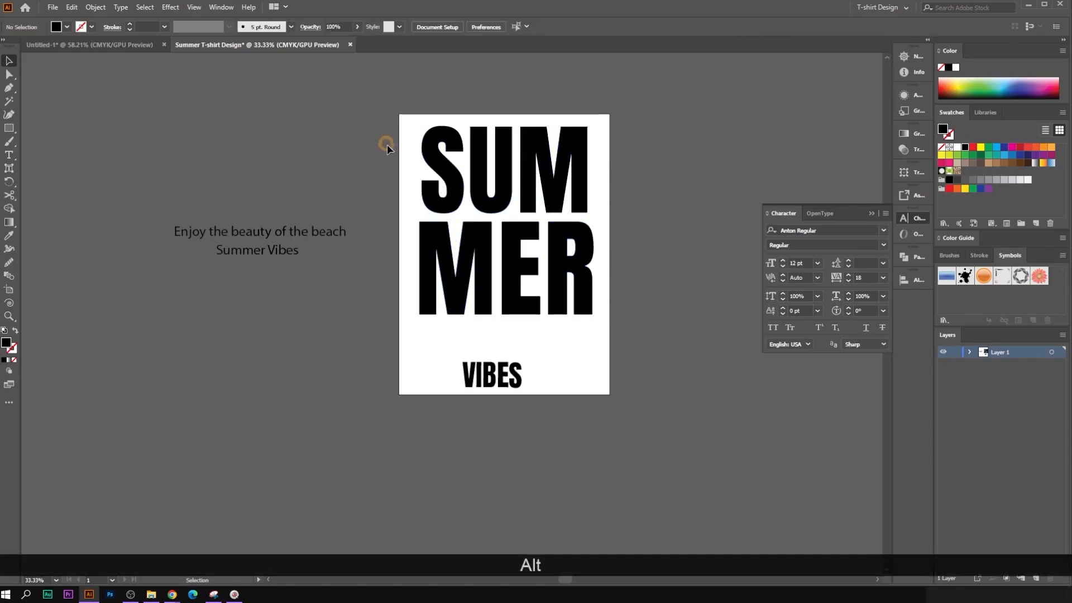
# Step: Stretch the outlined SUM slightly at both sides to bring its width closer to MER's
pyautogui.click(452, 205)
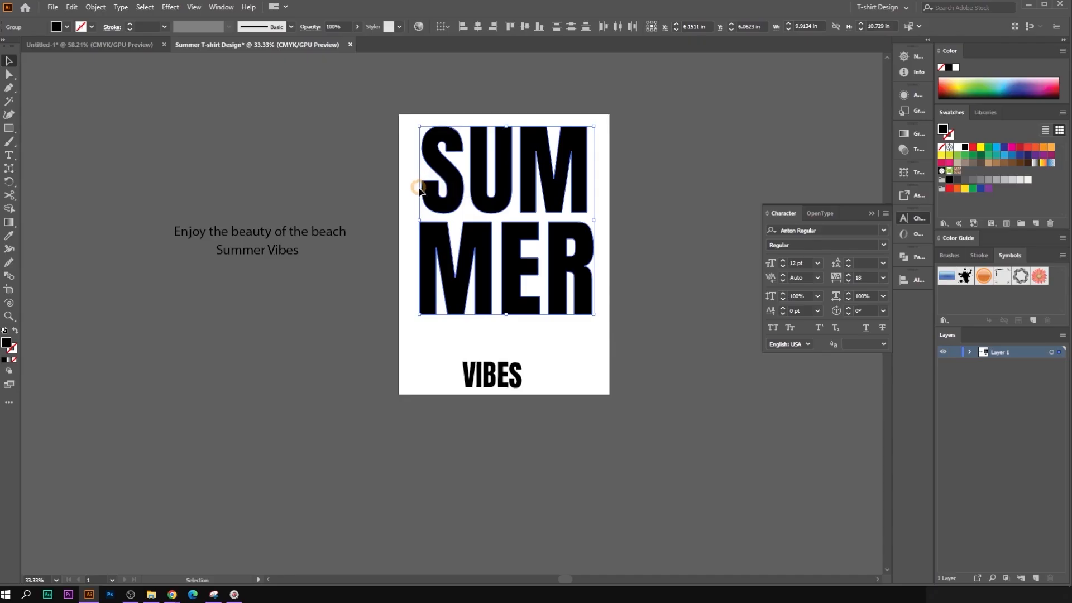
pyautogui.scroll(2, 424, 179)
pyautogui.scroll(-1, 428, 272)
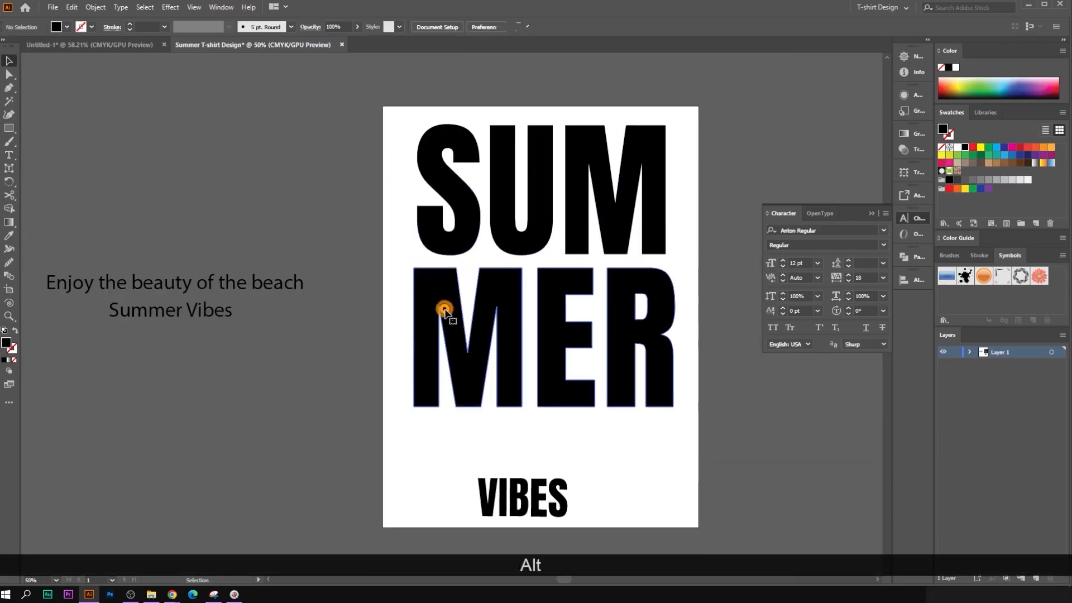
pyautogui.click(444, 226)
pyautogui.moveTo(417, 189); pyautogui.dragTo(414, 190)
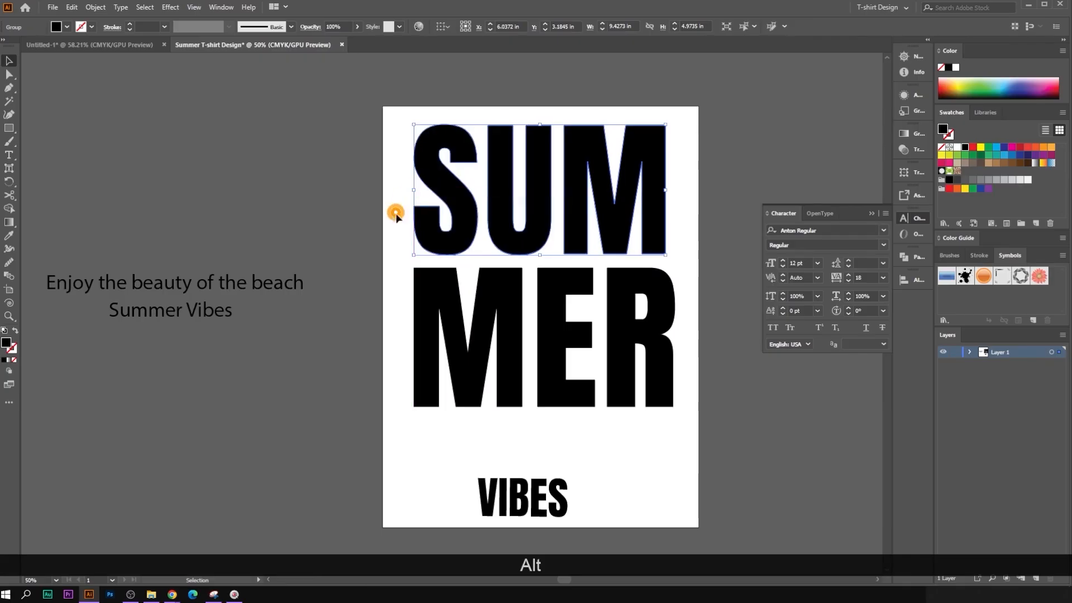
pyautogui.moveTo(663, 197)
pyautogui.mouseDown()
pyautogui.moveTo(677, 187)
pyautogui.moveTo(669, 190)
pyautogui.mouseUp()
# Step: Move the outlined MER up slightly to narrow the gap below SUM
pyautogui.click(701, 219)
pyautogui.moveTo(696, 253); pyautogui.dragTo(610, 233)
pyautogui.moveTo(532, 315); pyautogui.dragTo(532, 307)
pyautogui.scroll(-2, 589, 371)
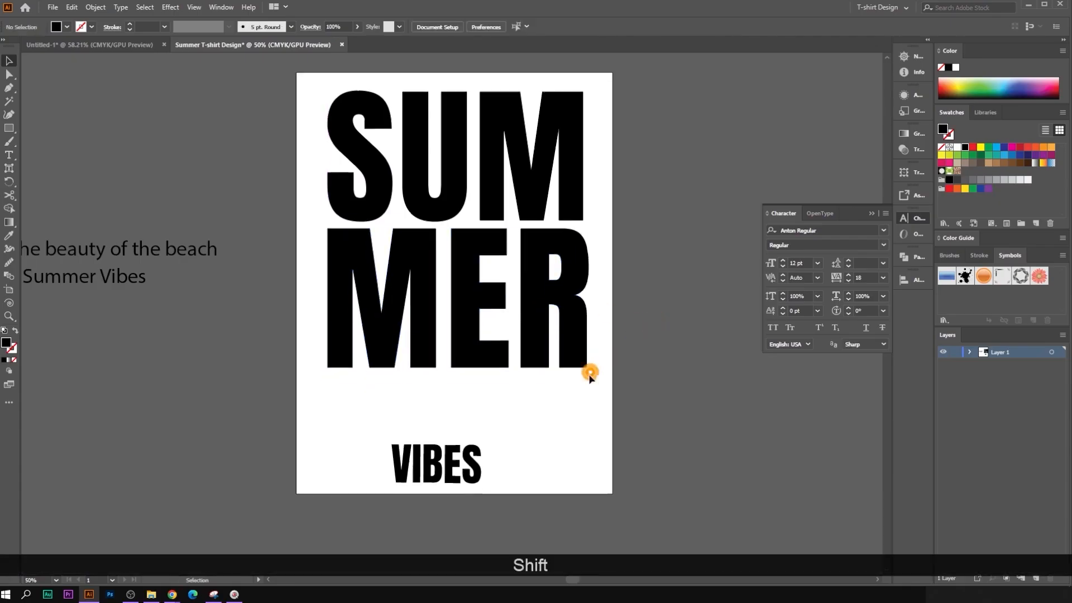
# Step: Try the Another Danger - Demo font on the VIBES text
pyautogui.click(466, 444)
pyautogui.click(408, 27)
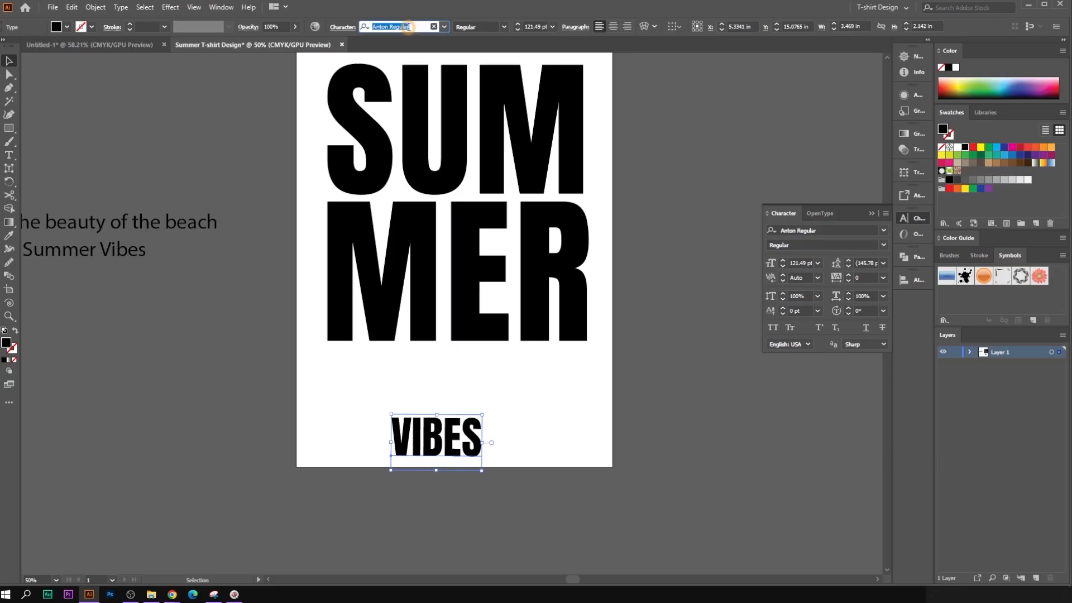
pyautogui.write('an')
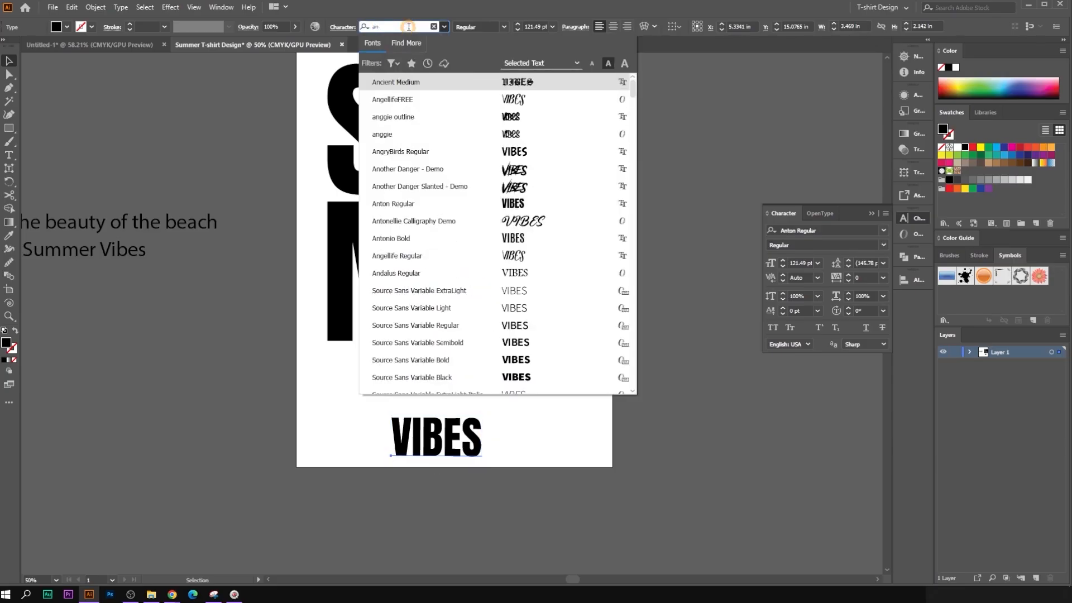
pyautogui.write('ot')
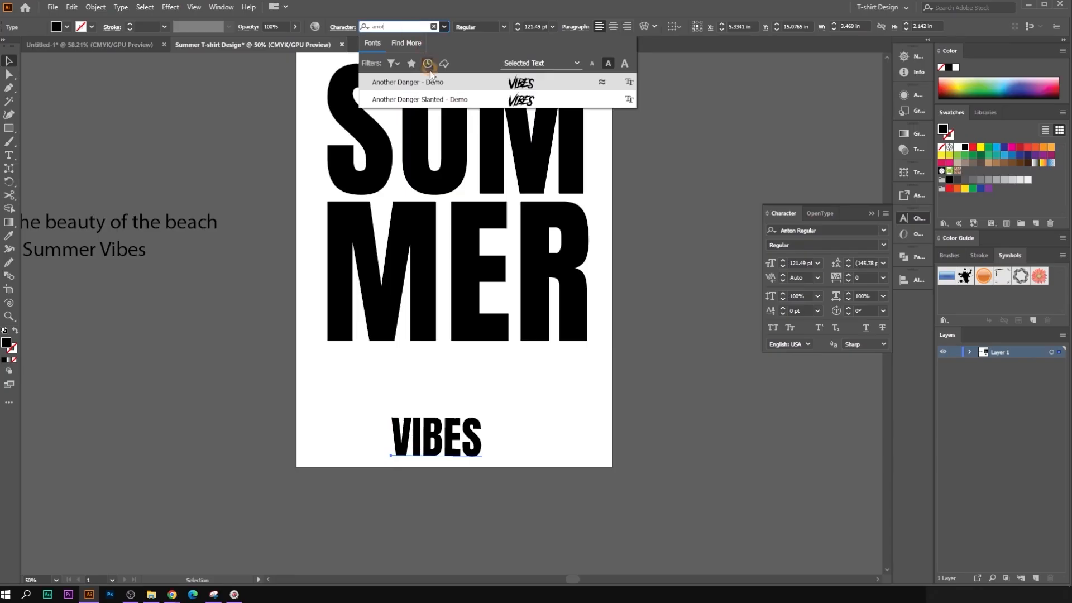
# Step: Set the VIBES text to the Bebas Neue Bold font
pyautogui.moveTo(391, 26); pyautogui.dragTo(353, 31)
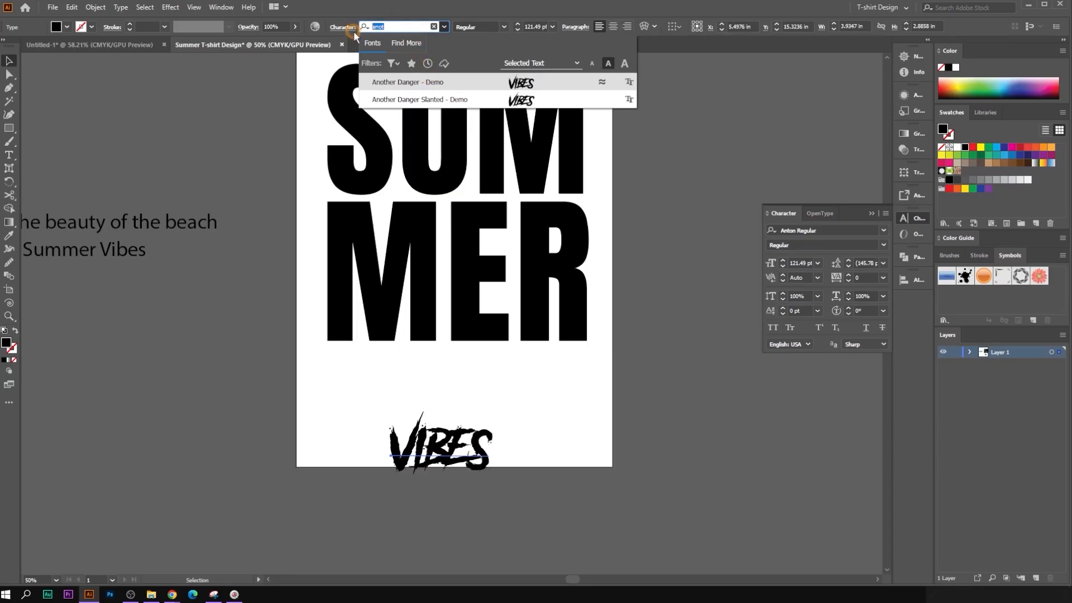
pyautogui.write('beb')
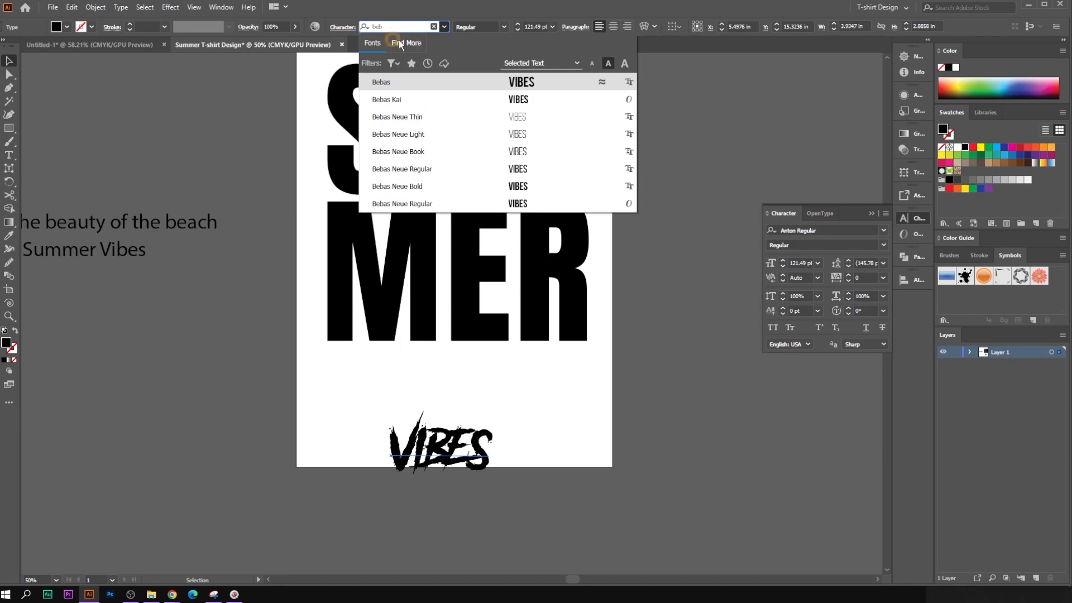
pyautogui.click(456, 190)
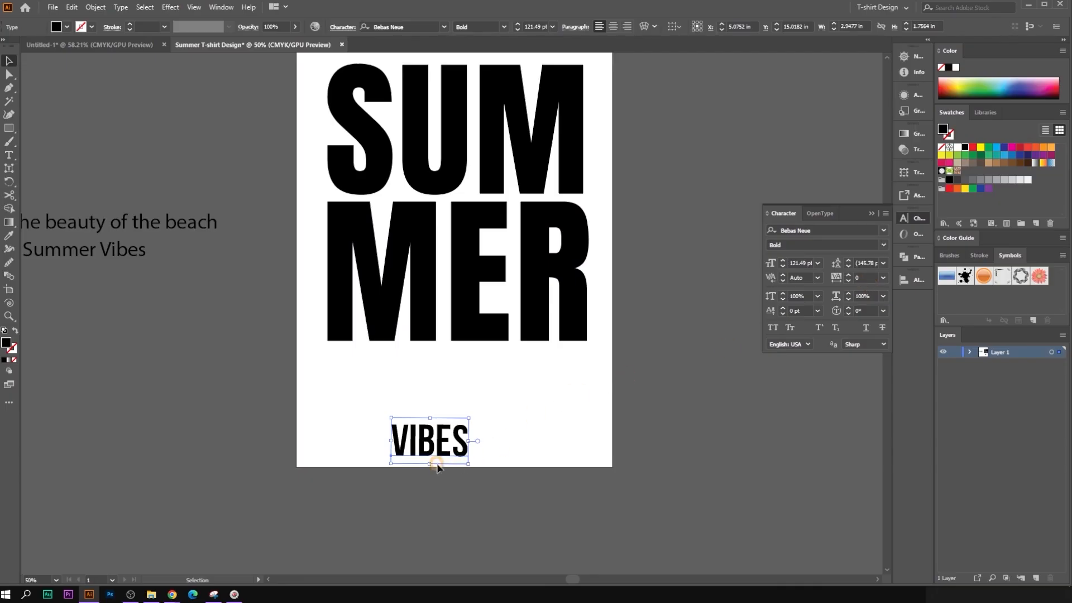
# Step: Place a smaller VIBES directly below MER and set its tracking to 700
pyautogui.moveTo(438, 468); pyautogui.dragTo(444, 366)
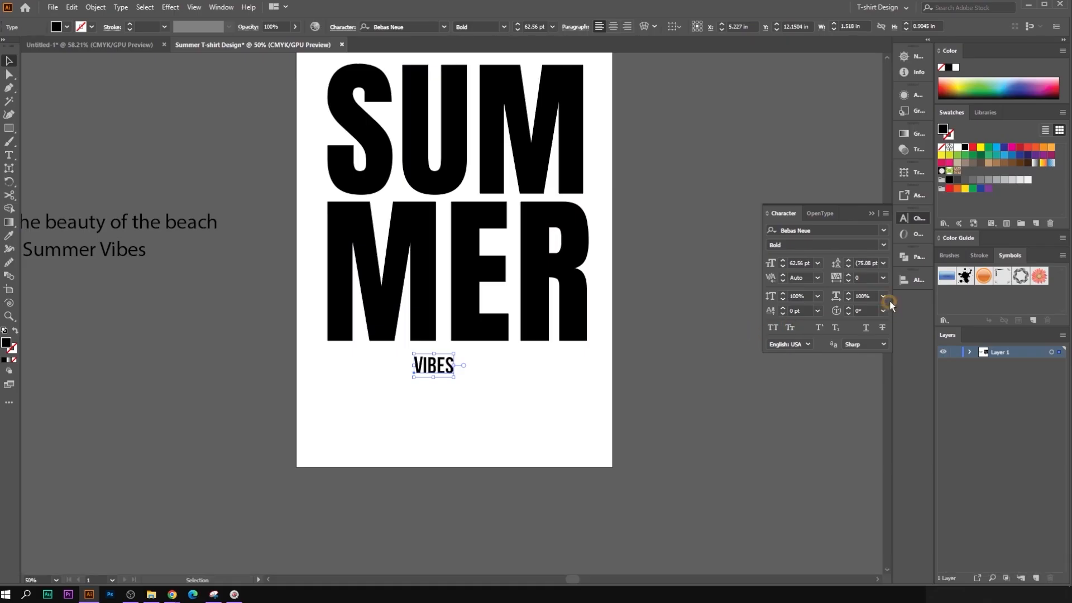
pyautogui.click(854, 279)
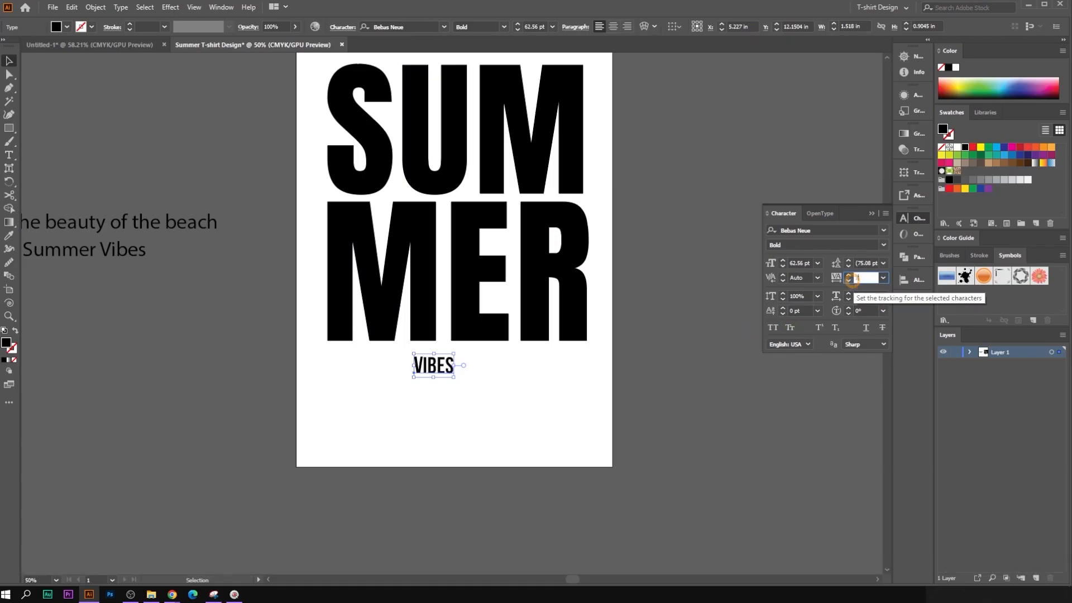
pyautogui.write('700')
pyautogui.press('Return')
pyautogui.click(583, 416)
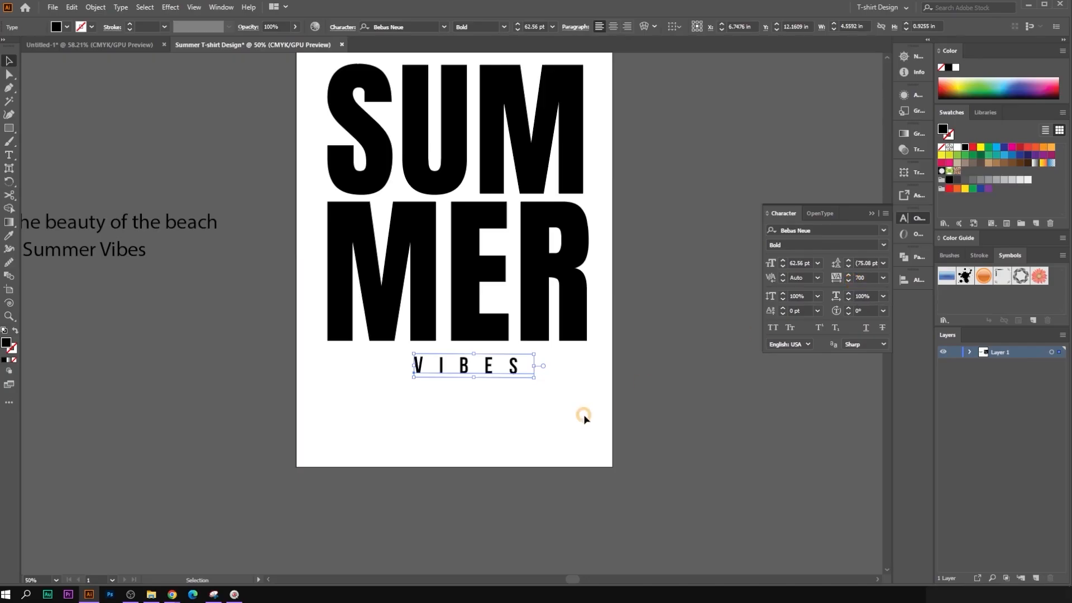
# Step: Stretch VIBES at both sides to roughly match MER's width and make it slightly taller
pyautogui.moveTo(414, 366); pyautogui.dragTo(327, 366)
pyautogui.moveTo(533, 366); pyautogui.dragTo(622, 366)
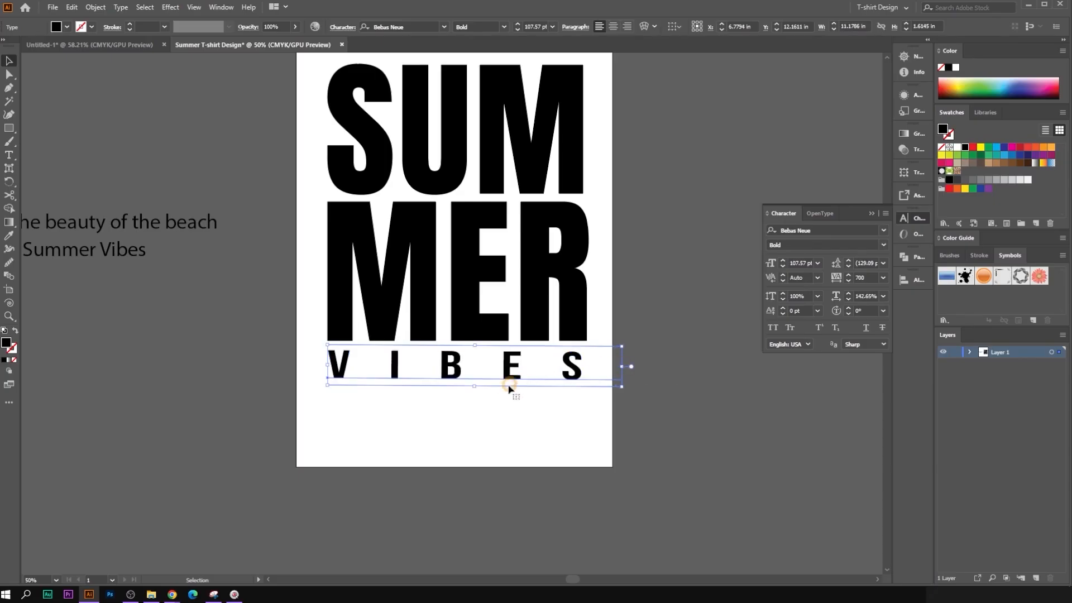
pyautogui.moveTo(474, 384); pyautogui.dragTo(475, 390)
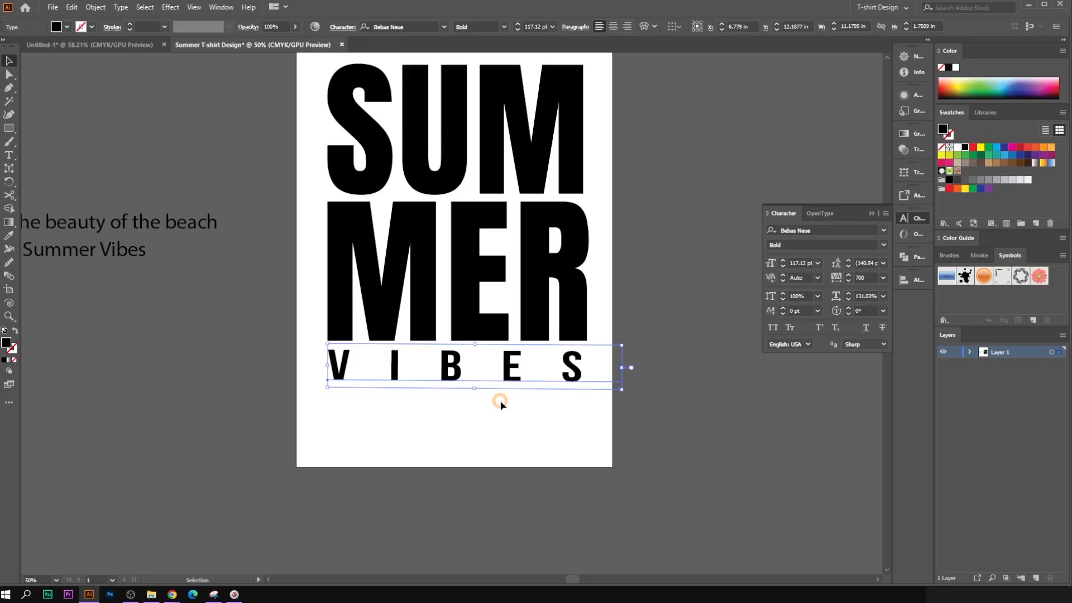
pyautogui.click(513, 428)
pyautogui.scroll(1, 519, 419)
pyautogui.click(525, 393)
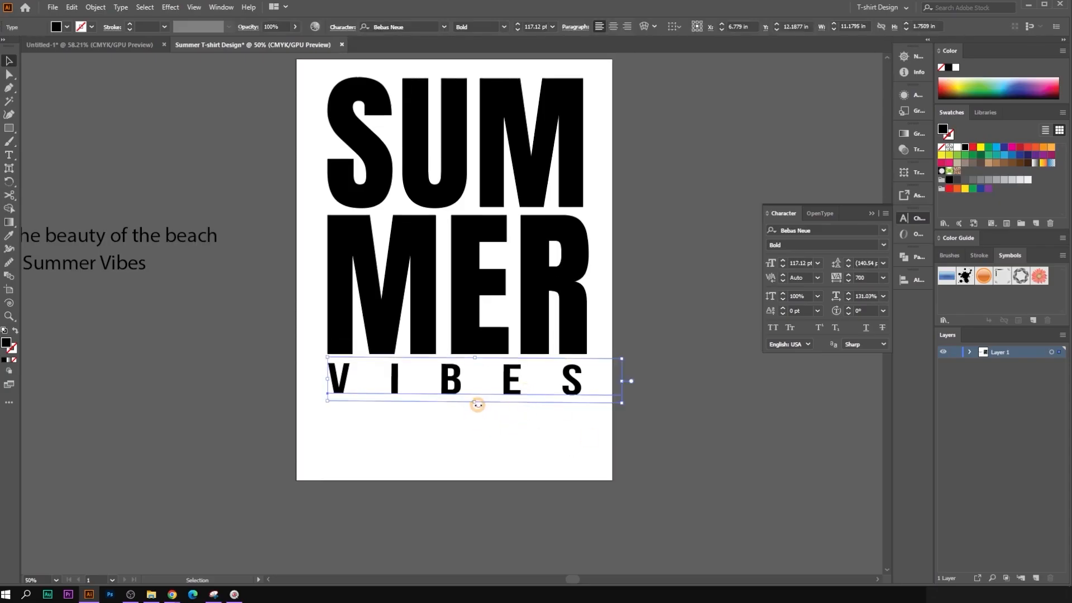
pyautogui.moveTo(469, 402); pyautogui.dragTo(473, 404)
pyautogui.hotkey('ctrl', 'z')
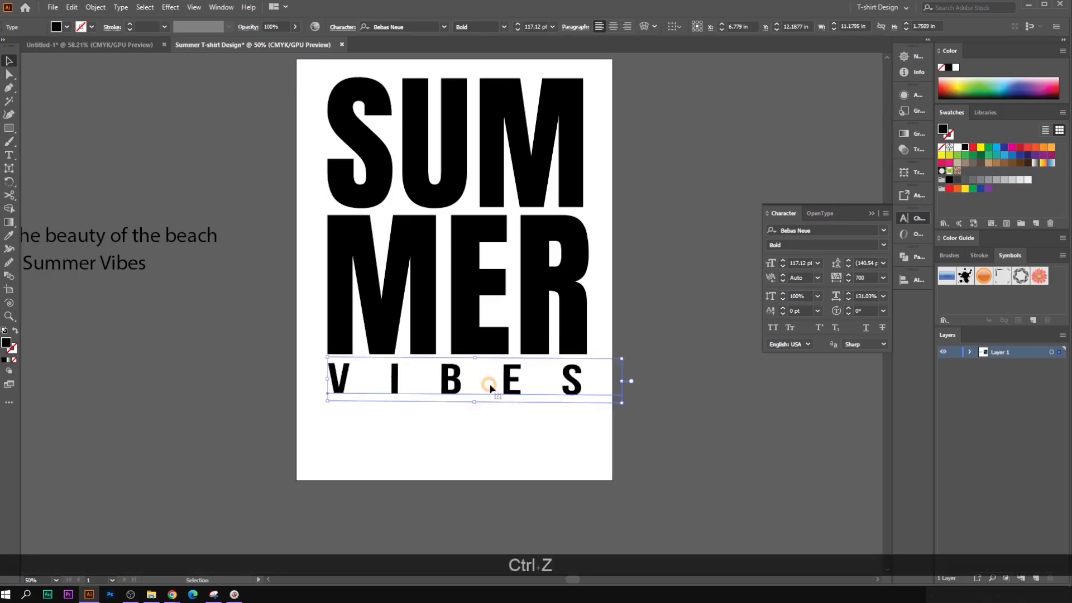
# Step: Convert VIBES to outlines and fine-tune its size to about 9.82 in wide by 1.41 in high beneath MER
pyautogui.rightClick(489, 383)
pyautogui.click(530, 228)
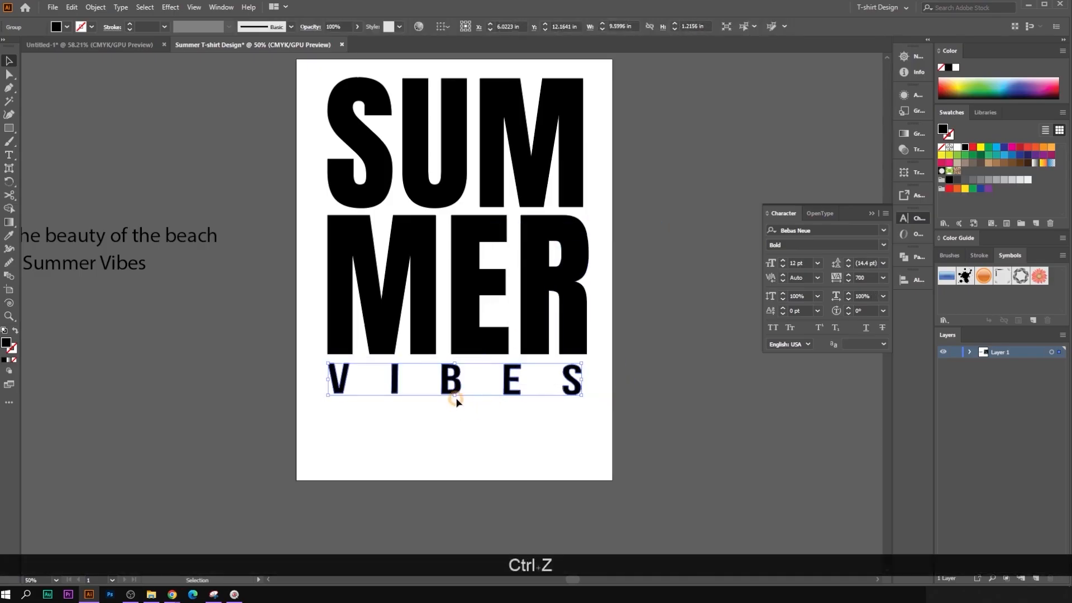
pyautogui.click(593, 423)
pyautogui.moveTo(594, 427); pyautogui.dragTo(375, 380)
pyautogui.press('Up')
pyautogui.press('Up')
pyautogui.press('Up')
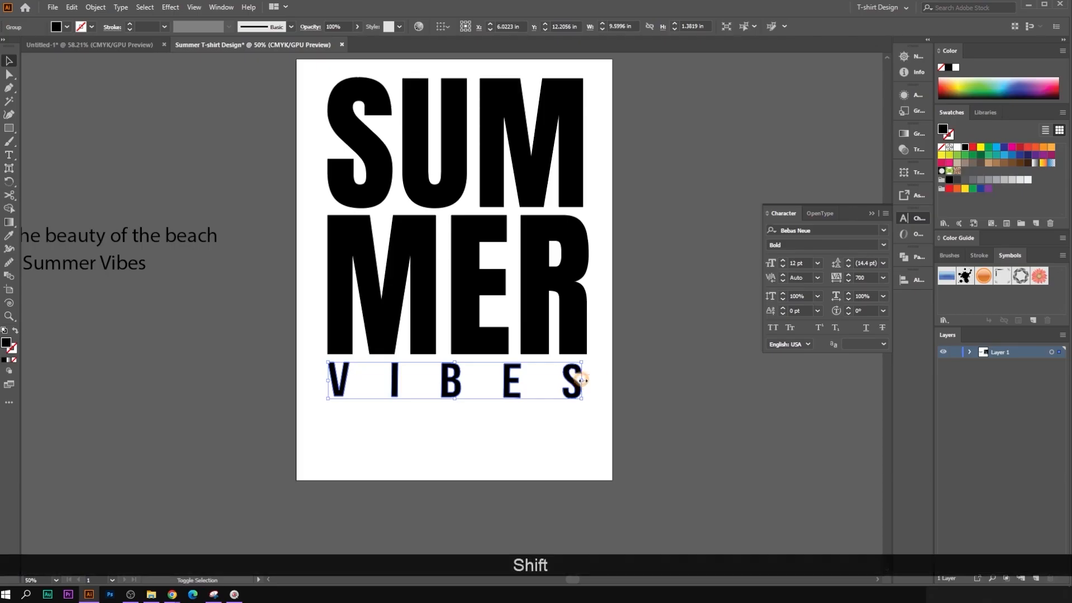
pyautogui.moveTo(582, 380)
pyautogui.mouseDown()
pyautogui.moveTo(595, 380)
pyautogui.moveTo(585, 386)
pyautogui.mouseUp()
pyautogui.scroll(1, 588, 382)
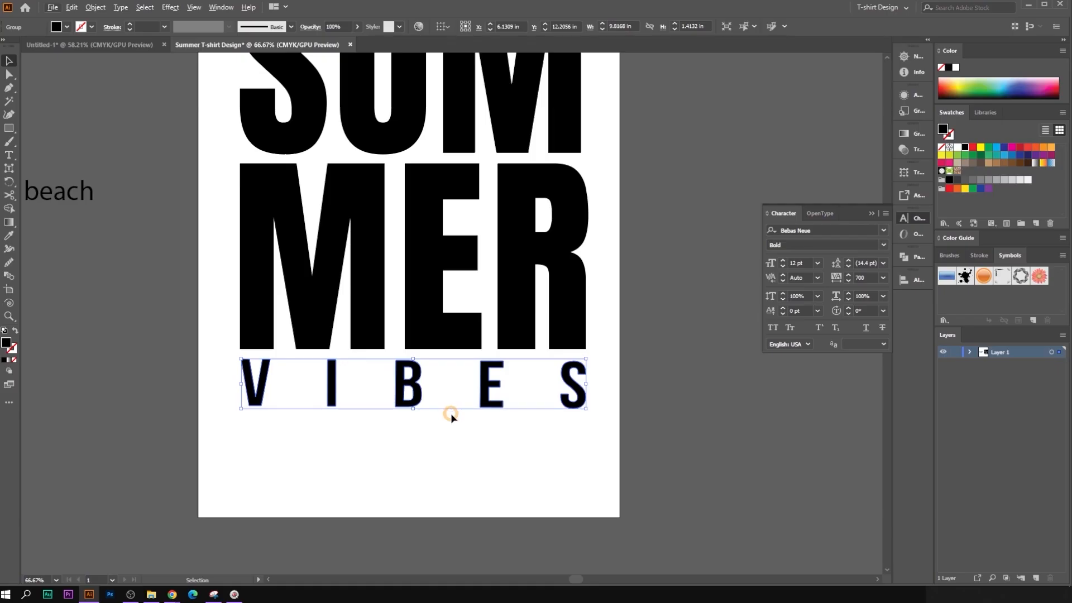
pyautogui.scroll(-2, 451, 416)
pyautogui.click(472, 430)
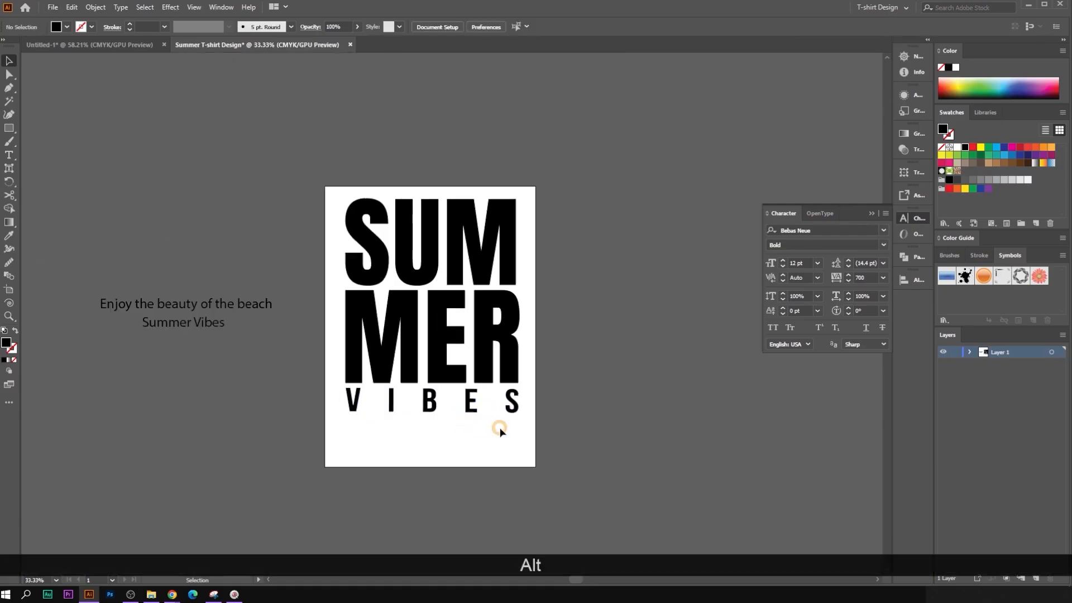
# Step: Enlarge SUM, MER and VIBES together proportionally to about 10.73 in wide by 13.22 in high on the artboard
pyautogui.moveTo(313, 153); pyautogui.dragTo(505, 469)
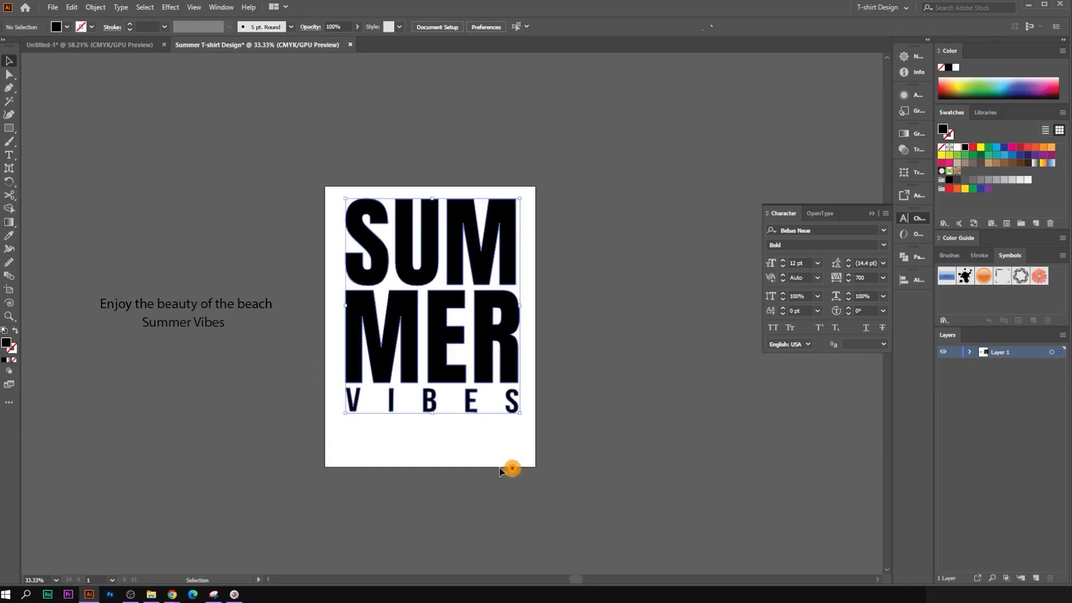
pyautogui.moveTo(431, 412); pyautogui.dragTo(429, 431)
pyautogui.click(310, 132)
# Step: Try moving all the lettering off the artboard, and undo the move
pyautogui.moveTo(309, 132); pyautogui.dragTo(605, 436)
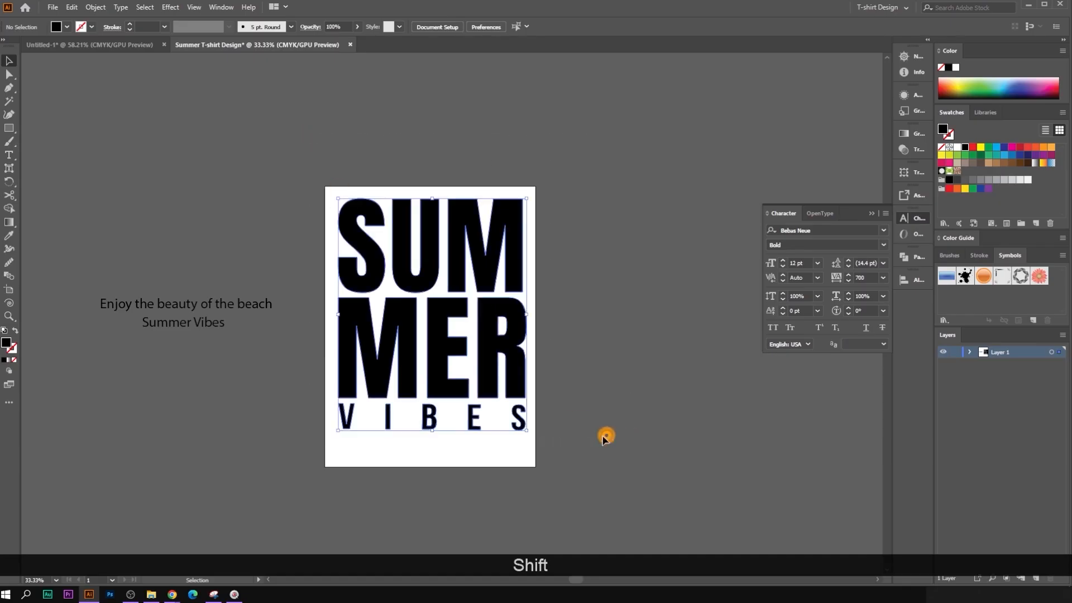
pyautogui.scroll(-1, 598, 426)
pyautogui.press('shift')
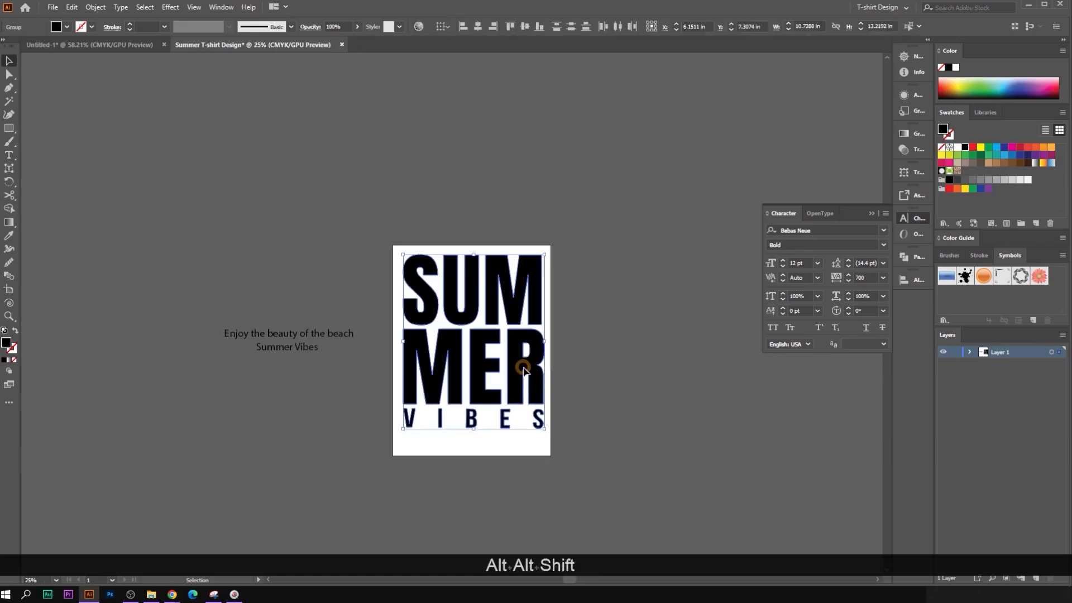
pyautogui.moveTo(523, 369); pyautogui.dragTo(391, 354)
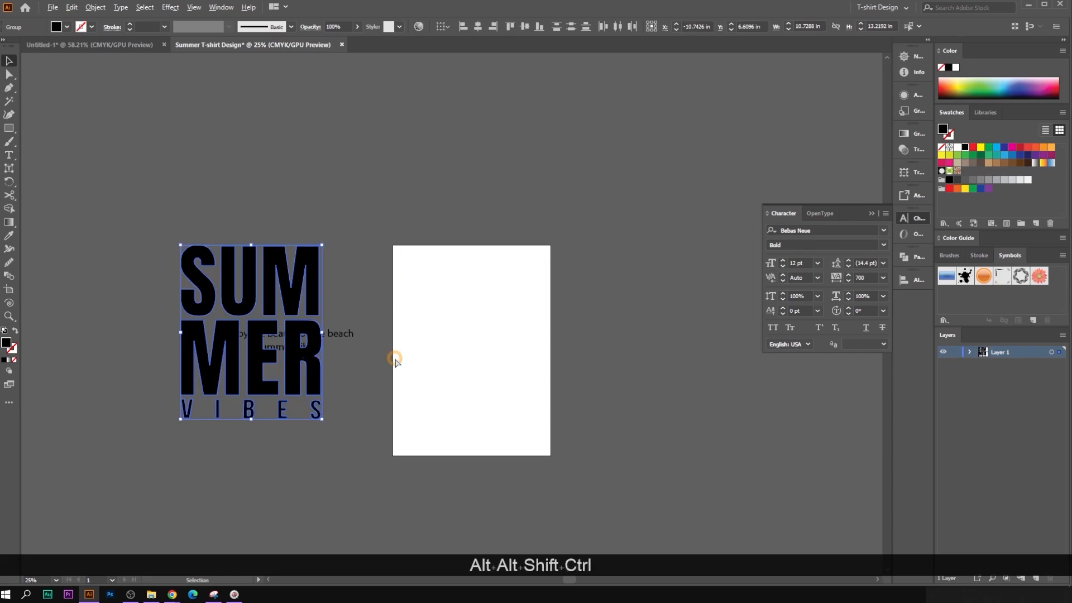
pyautogui.hotkey('ctrl', 'z')
# Step: Group the outlined SUM and MER lettering, leaving VIBES out of the group
pyautogui.click(645, 372)
pyautogui.moveTo(603, 378); pyautogui.dragTo(481, 348)
pyautogui.moveTo(260, 183); pyautogui.dragTo(452, 352)
pyautogui.rightClick(390, 314)
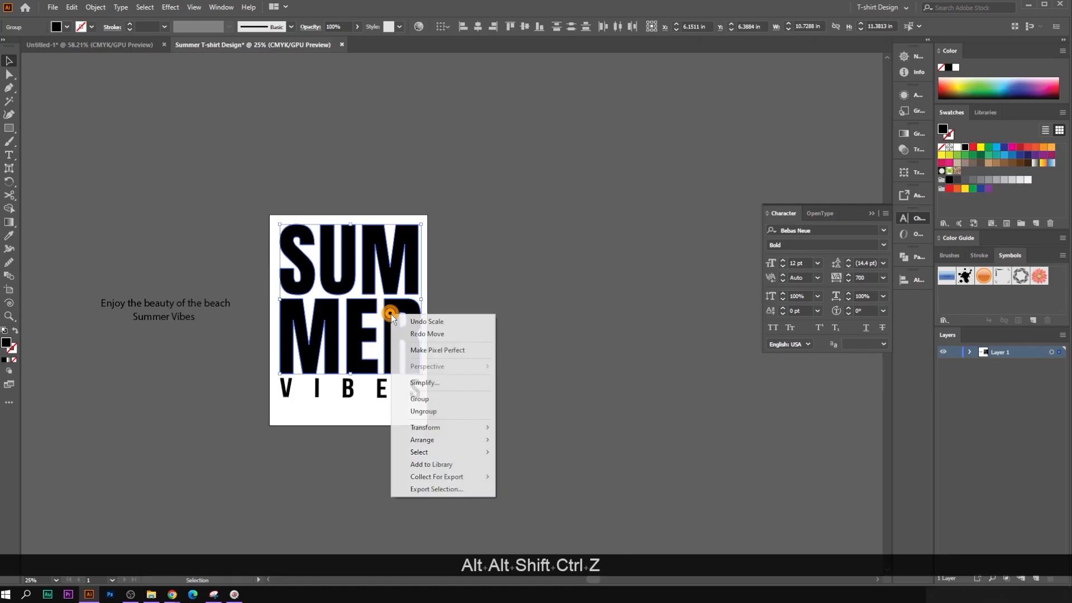
pyautogui.click(435, 398)
pyautogui.click(501, 333)
# Step: Draw a black rectangle about 13.56 by 13.26 in and place it beside the artboard on the empty canvas
pyautogui.keyDown('alt'); pyautogui.scroll(1, 501, 333); pyautogui.keyUp('alt')
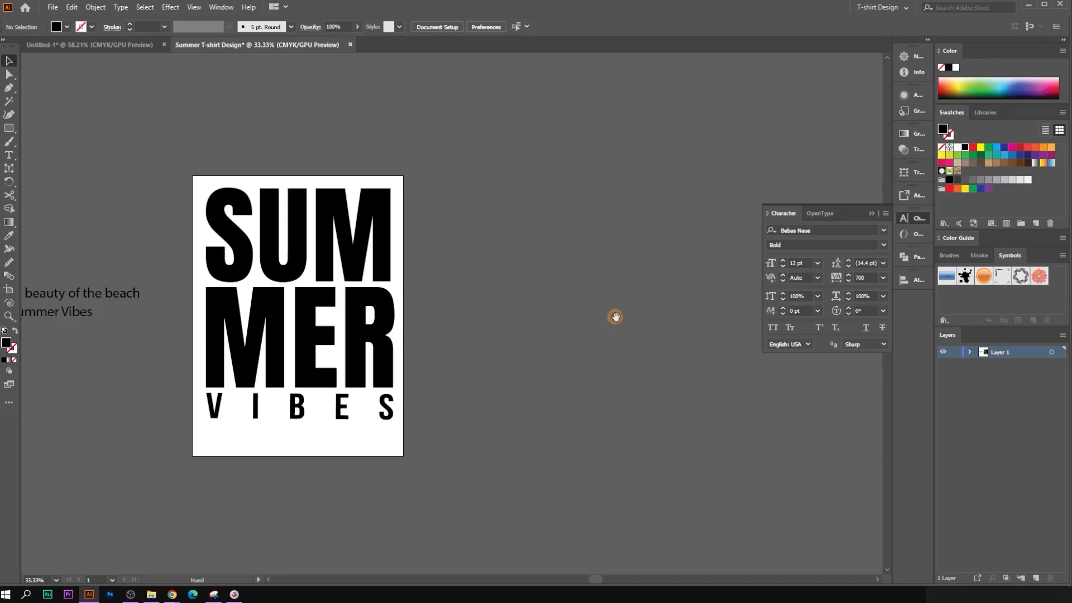
pyautogui.moveTo(615, 313); pyautogui.dragTo(474, 326)
pyautogui.click(872, 213)
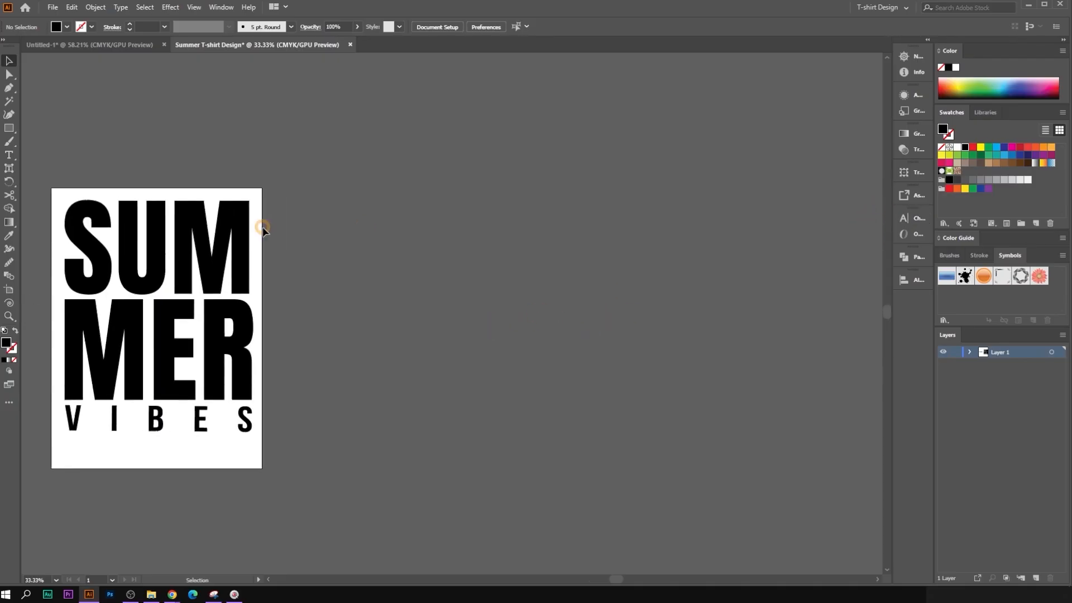
pyautogui.moveTo(9, 128); pyautogui.dragTo(60, 125)
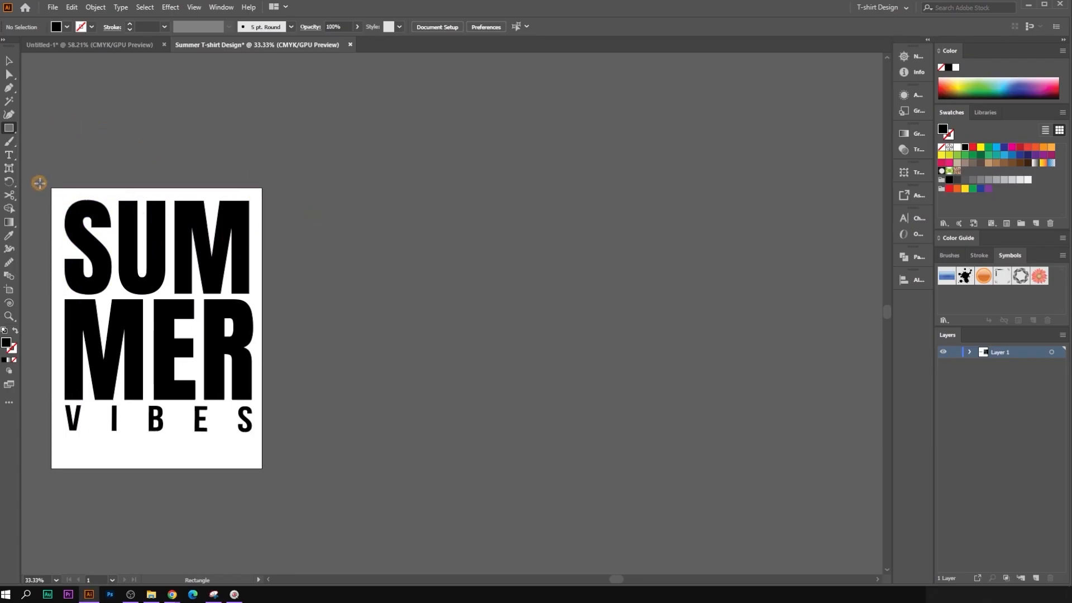
pyautogui.moveTo(41, 184); pyautogui.dragTo(279, 415)
pyautogui.press('v')
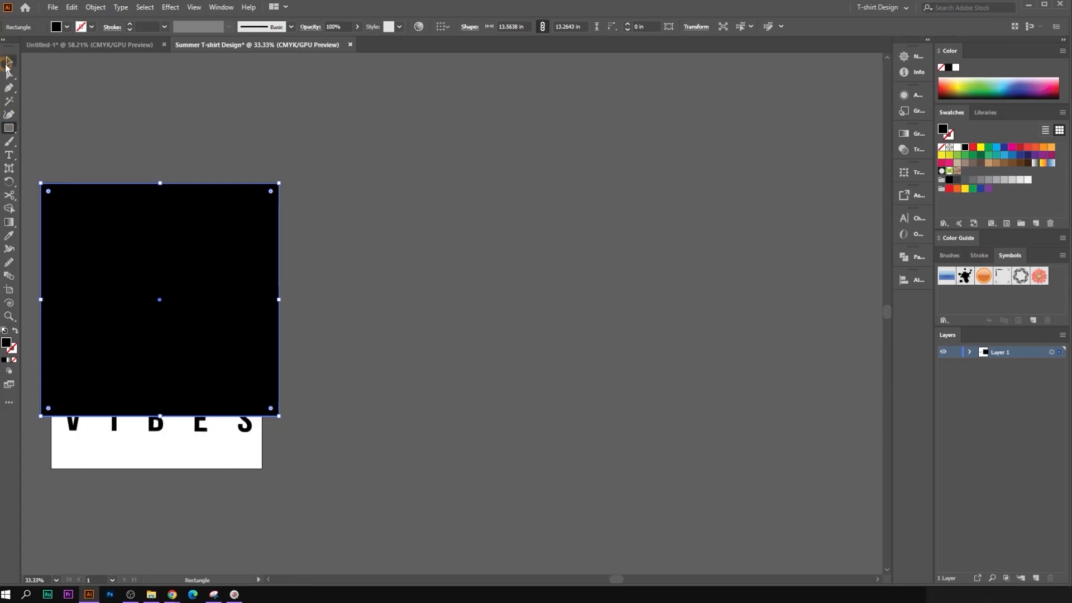
pyautogui.moveTo(204, 254); pyautogui.dragTo(510, 263)
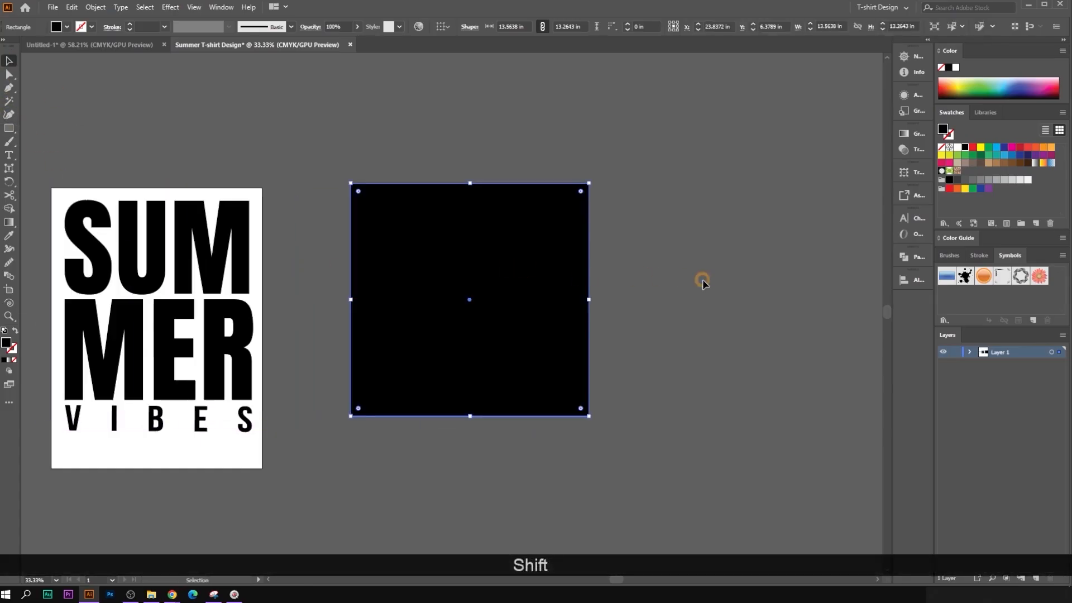
pyautogui.click(701, 280)
# Step: Fill the rectangle with a linear black-to-white gradient that starts with black and ends with white
pyautogui.click(506, 316)
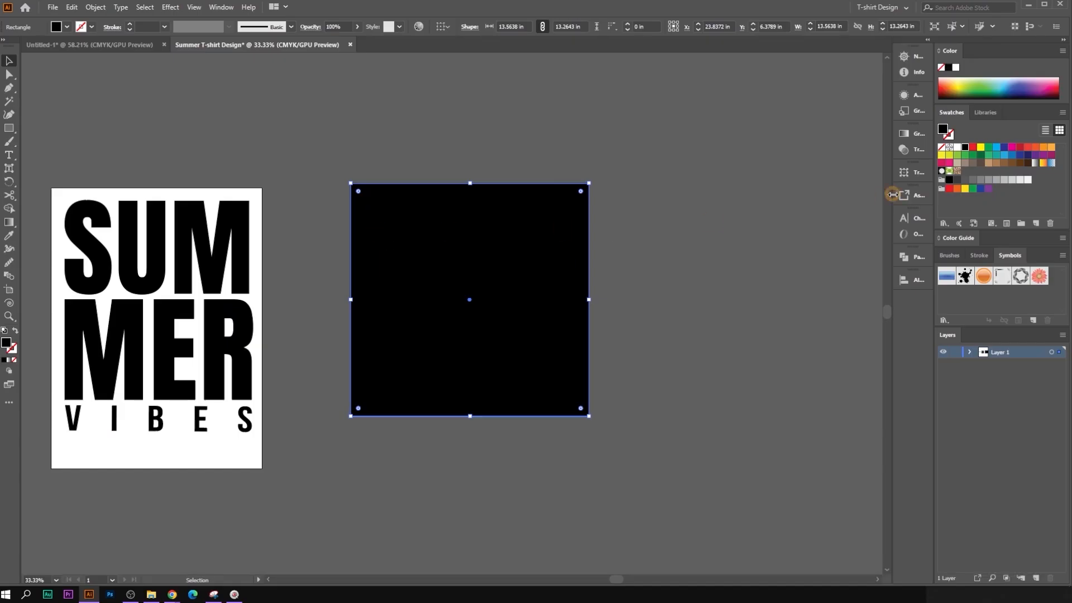
pyautogui.click(918, 136)
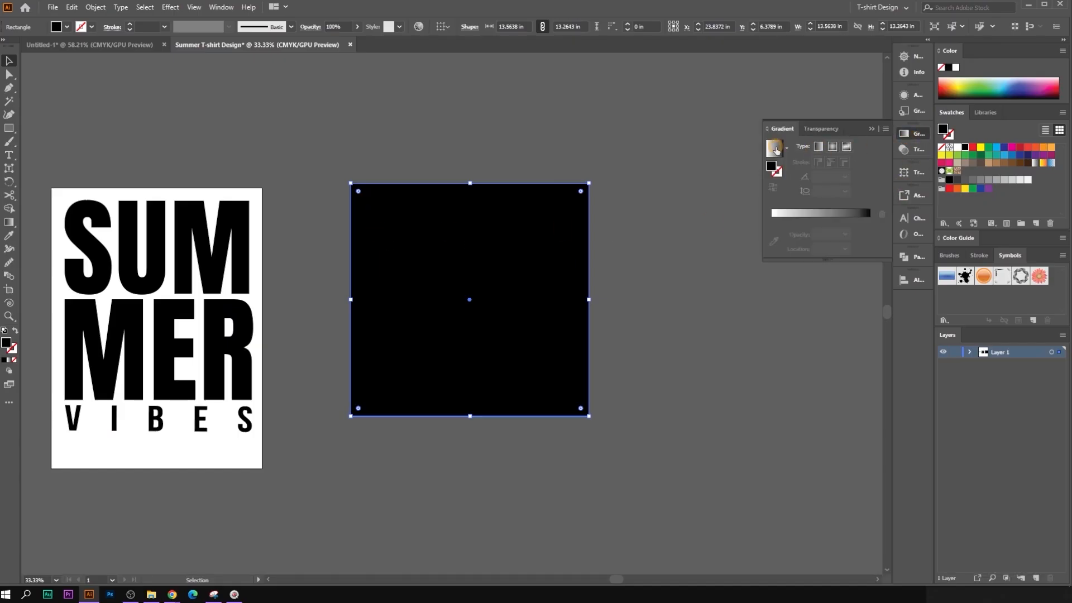
pyautogui.click(775, 148)
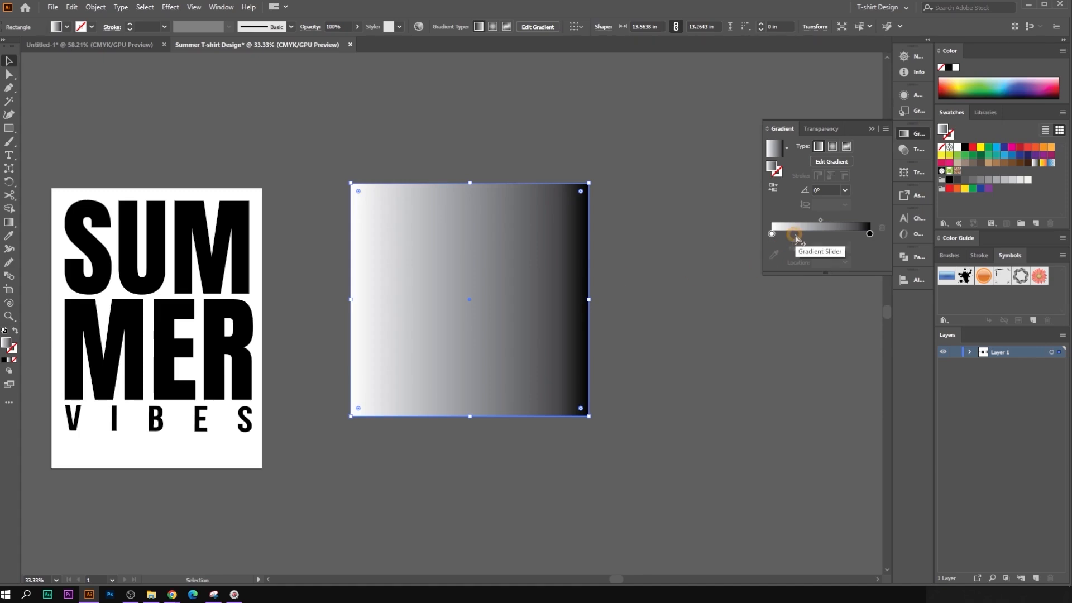
pyautogui.moveTo(872, 235); pyautogui.dragTo(777, 239)
# Step: Recolor the gradient's black stop to purple with C 75, M 100, Y 0, and darken it by raising its black value
pyautogui.doubleClick(772, 234)
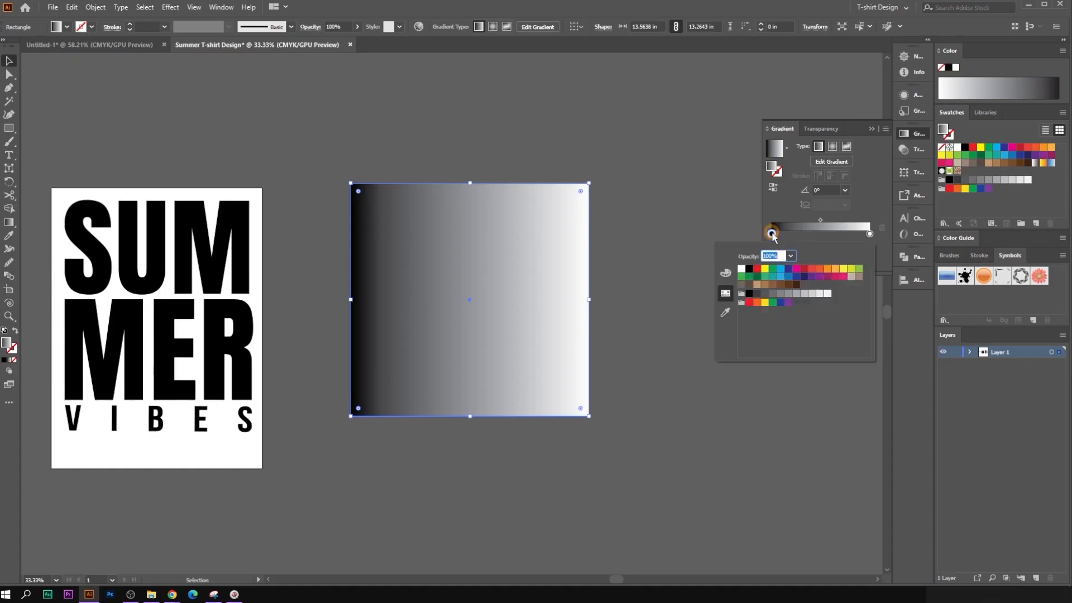
pyautogui.click(820, 277)
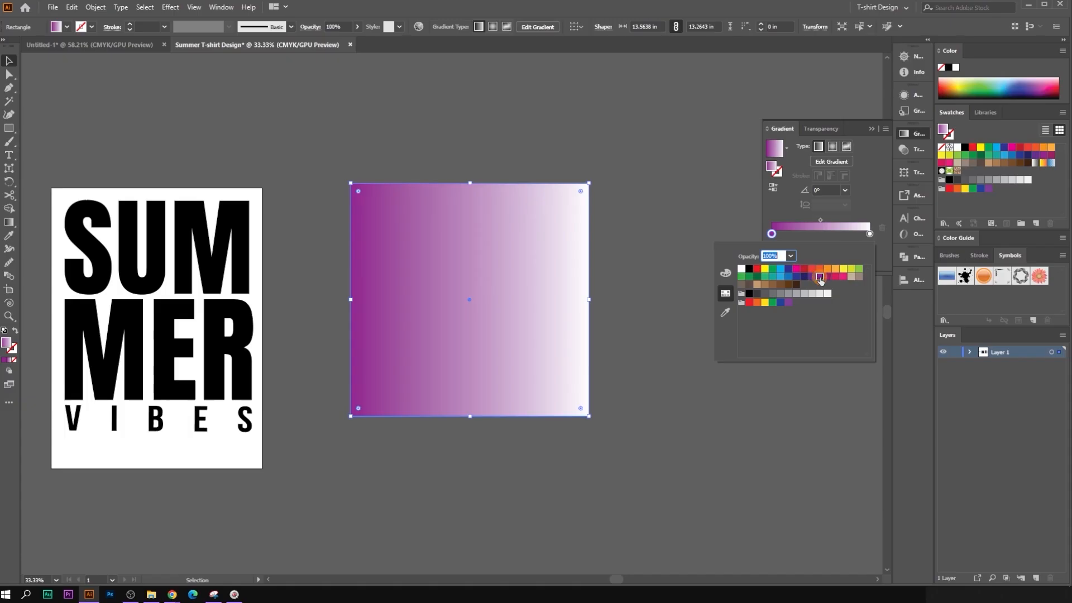
pyautogui.click(811, 278)
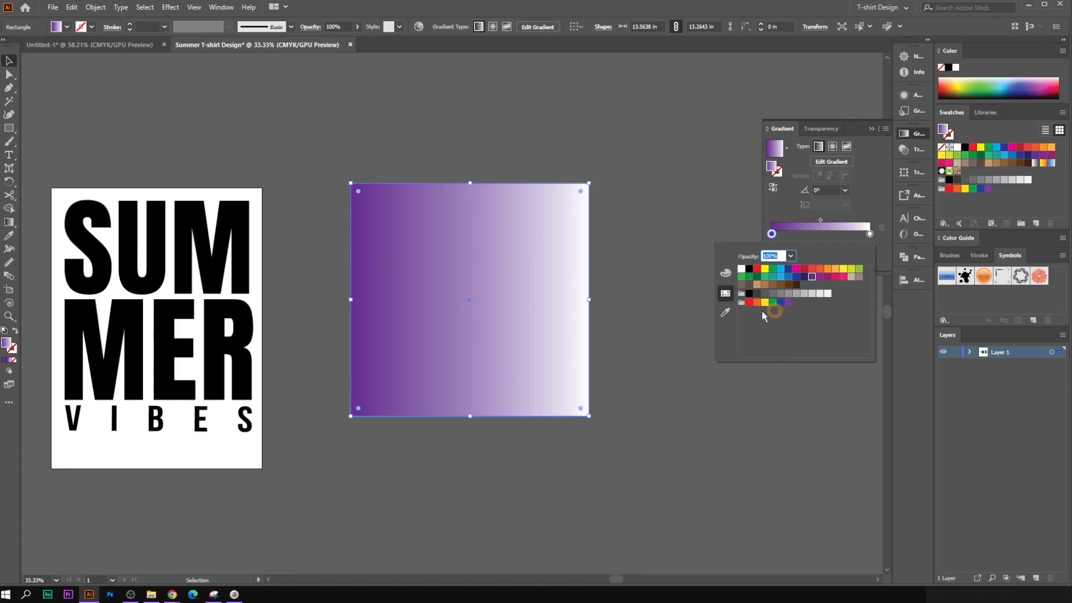
pyautogui.click(725, 273)
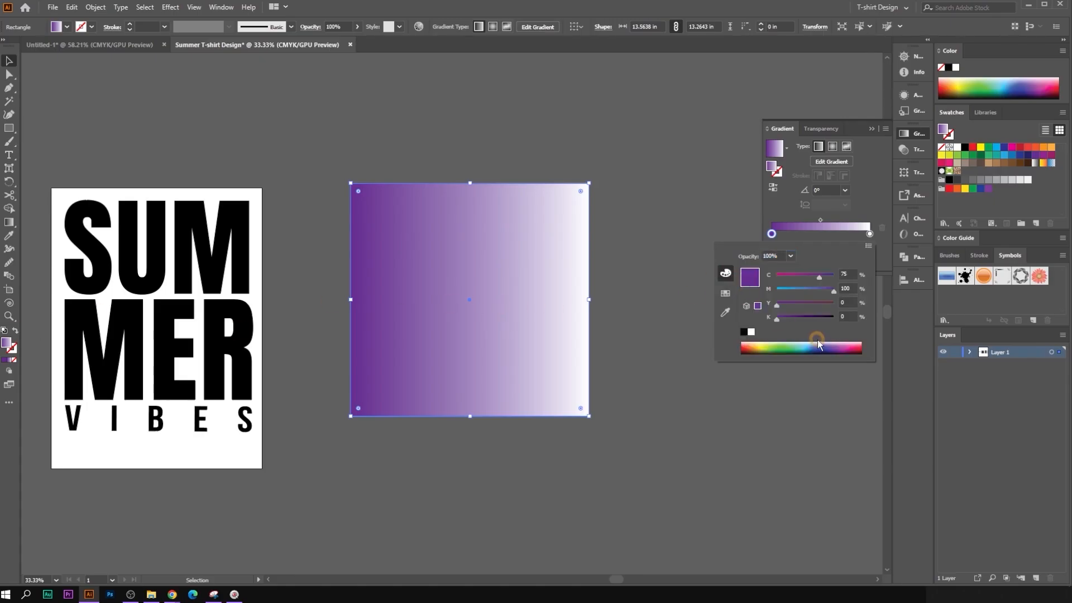
pyautogui.moveTo(783, 320); pyautogui.dragTo(792, 320)
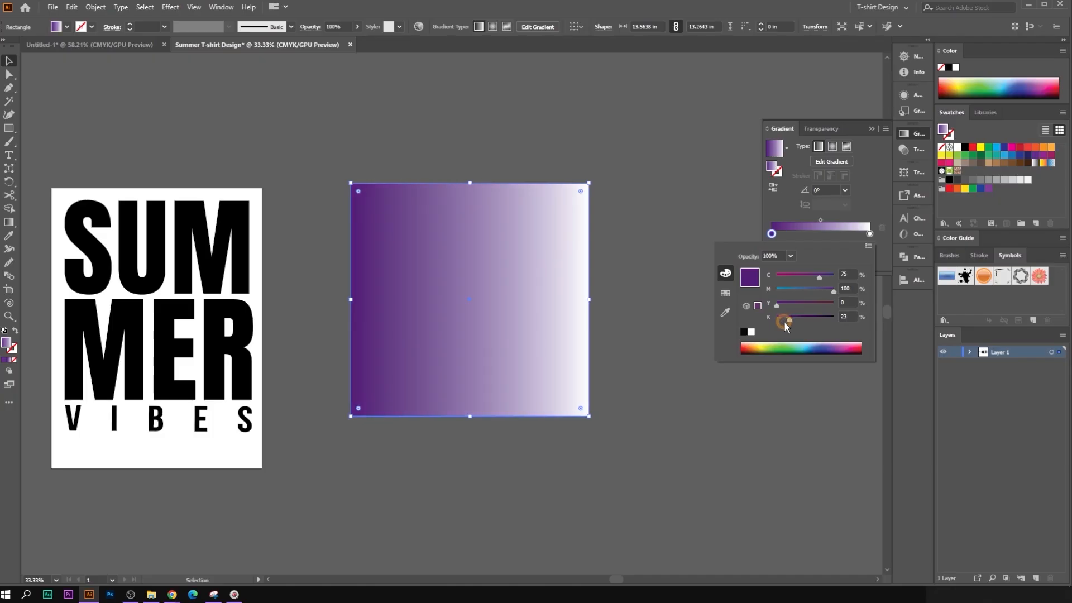
pyautogui.click(794, 236)
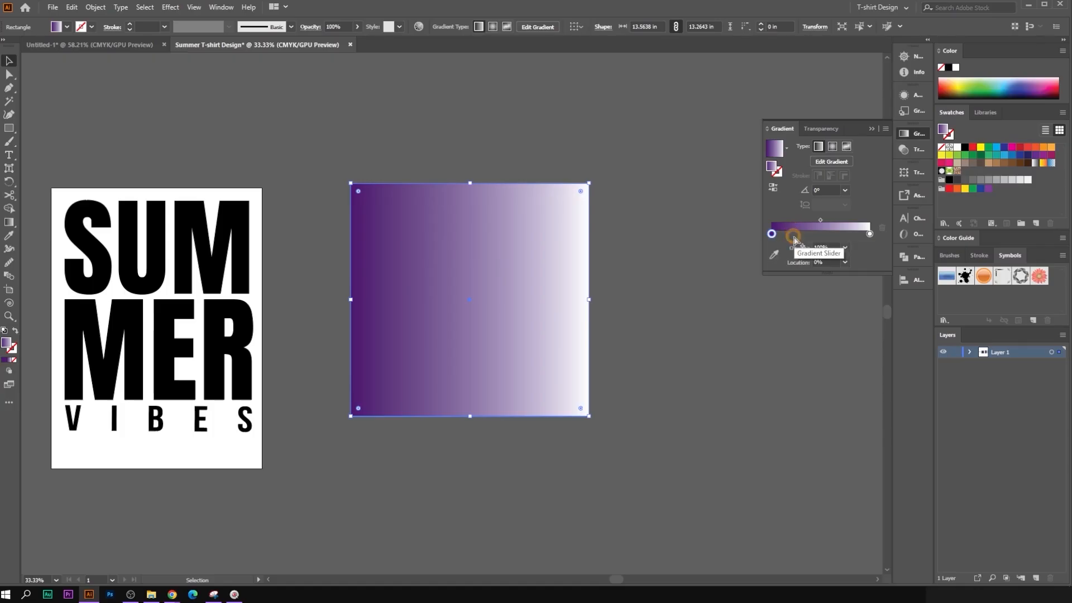
# Step: Add a gradient stop at 18.16% and color it red with C 11.76, M 90, Y 82 and K 2.75
pyautogui.click(790, 235)
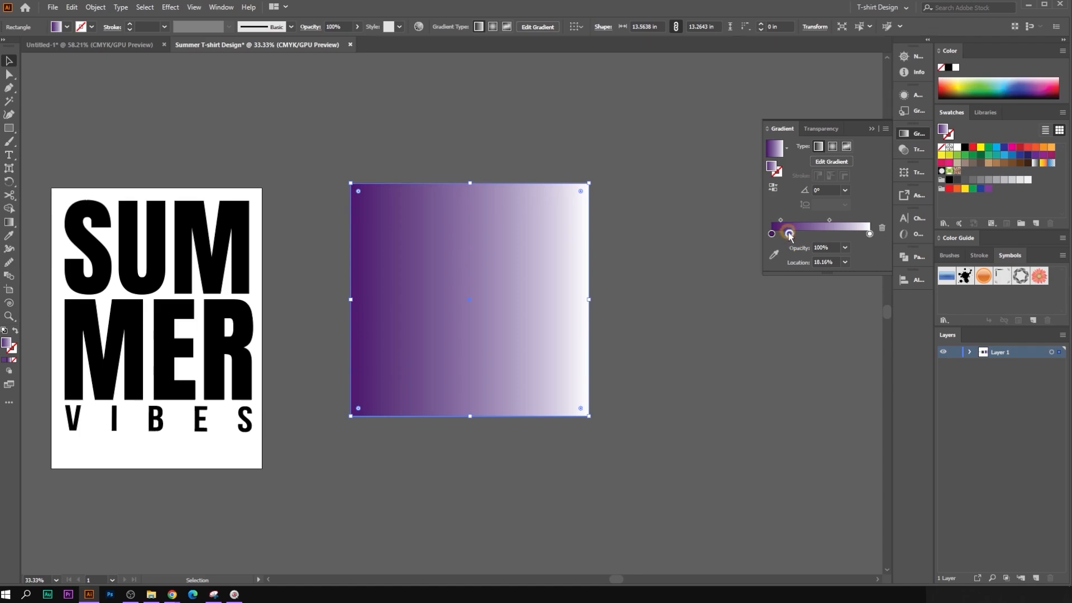
pyautogui.doubleClick(792, 234)
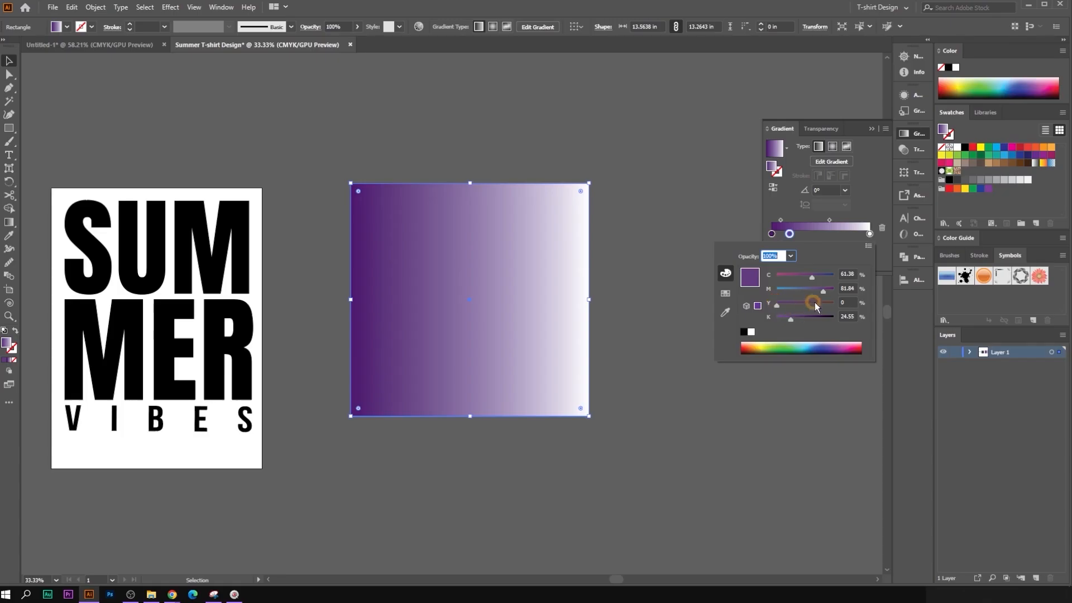
pyautogui.moveTo(812, 279); pyautogui.dragTo(797, 278)
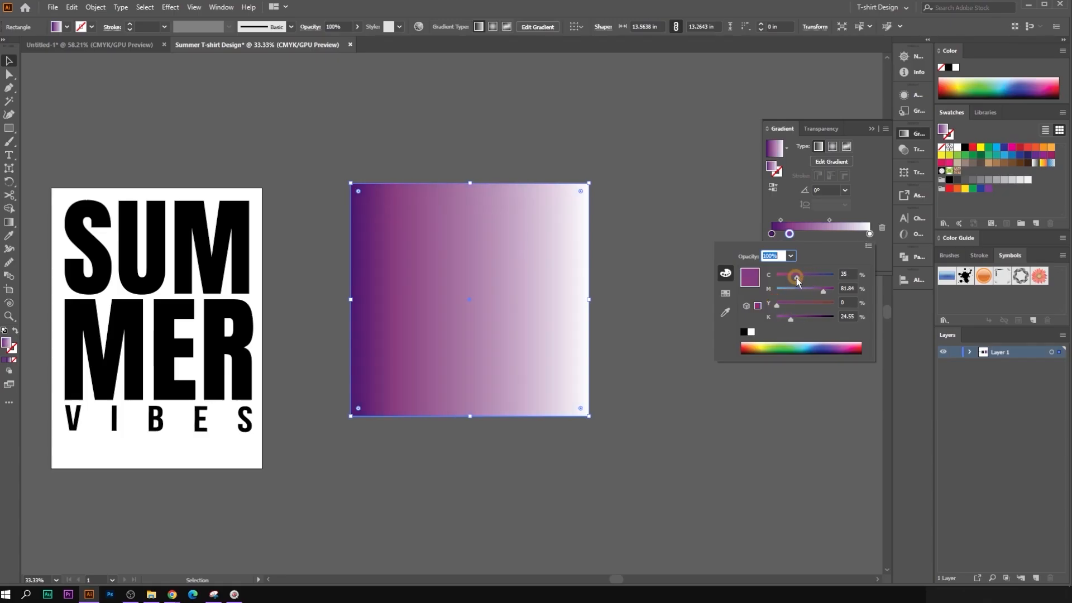
pyautogui.click(750, 346)
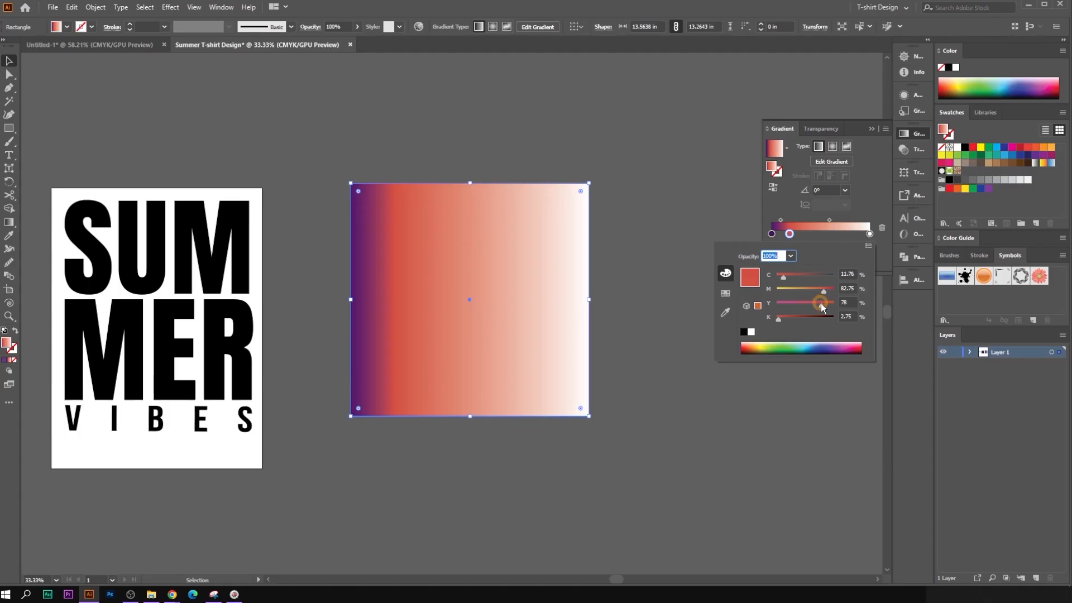
pyautogui.moveTo(821, 306); pyautogui.dragTo(830, 290)
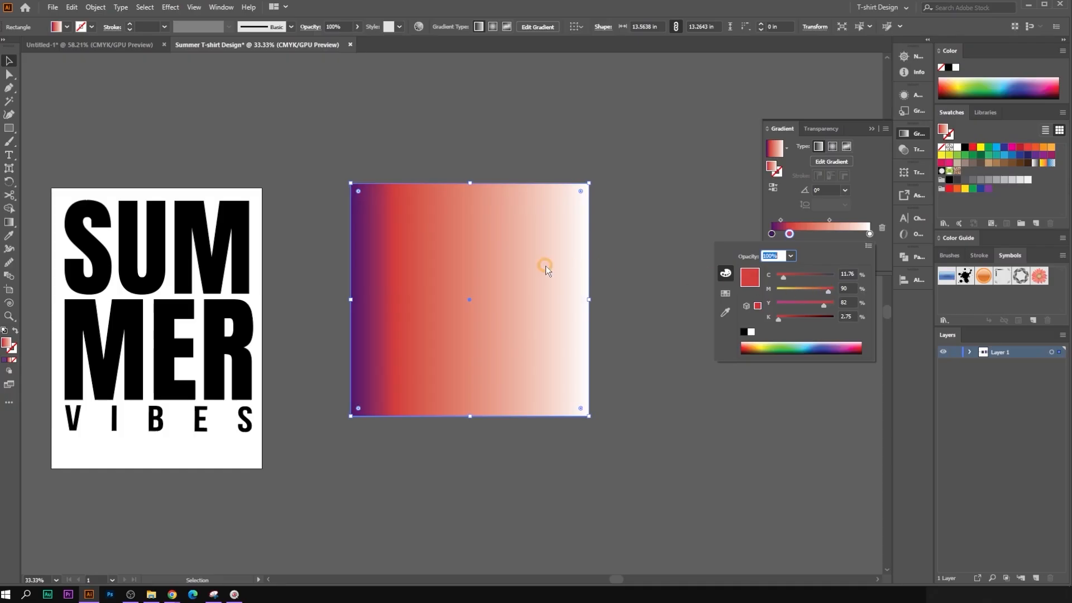
# Step: Add a gradient stop at 50.56% and color it orange with the C=0 M=80 Y=95 K=0 swatch
pyautogui.click(816, 232)
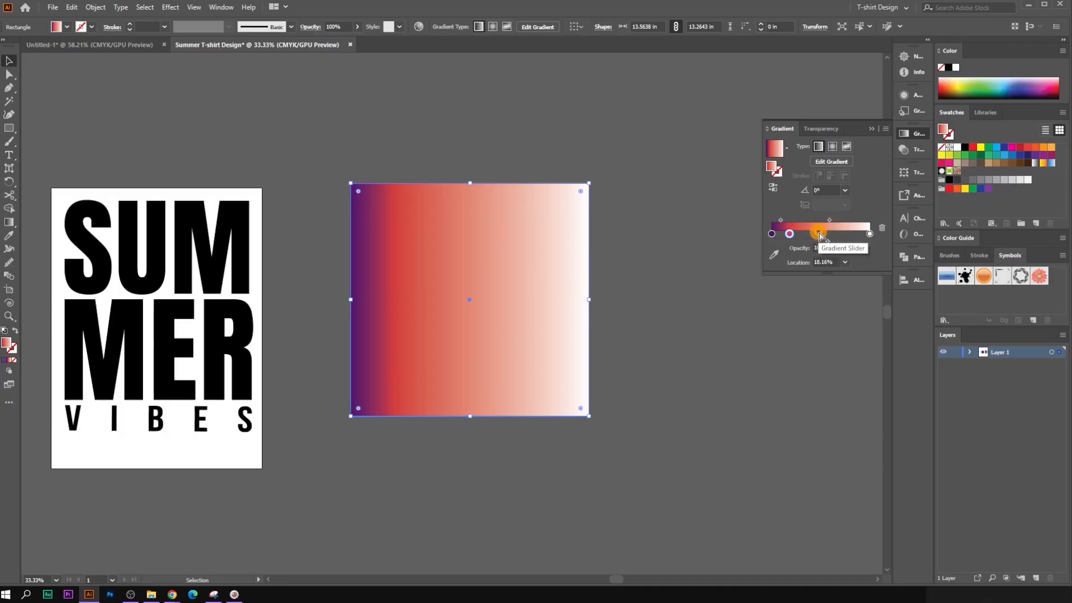
pyautogui.click(824, 248)
pyautogui.click(821, 233)
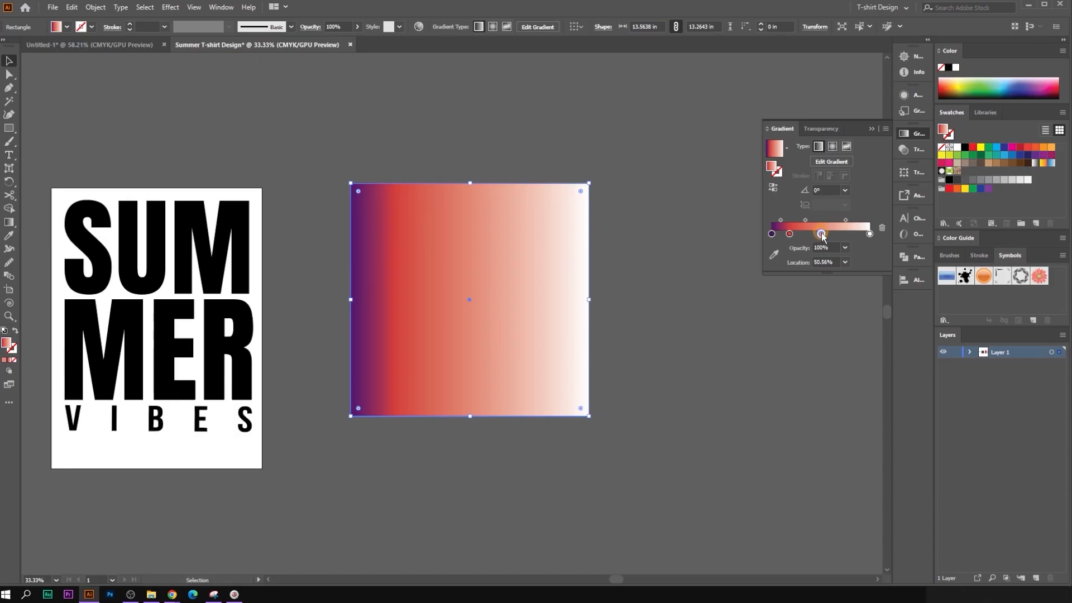
pyautogui.doubleClick(822, 234)
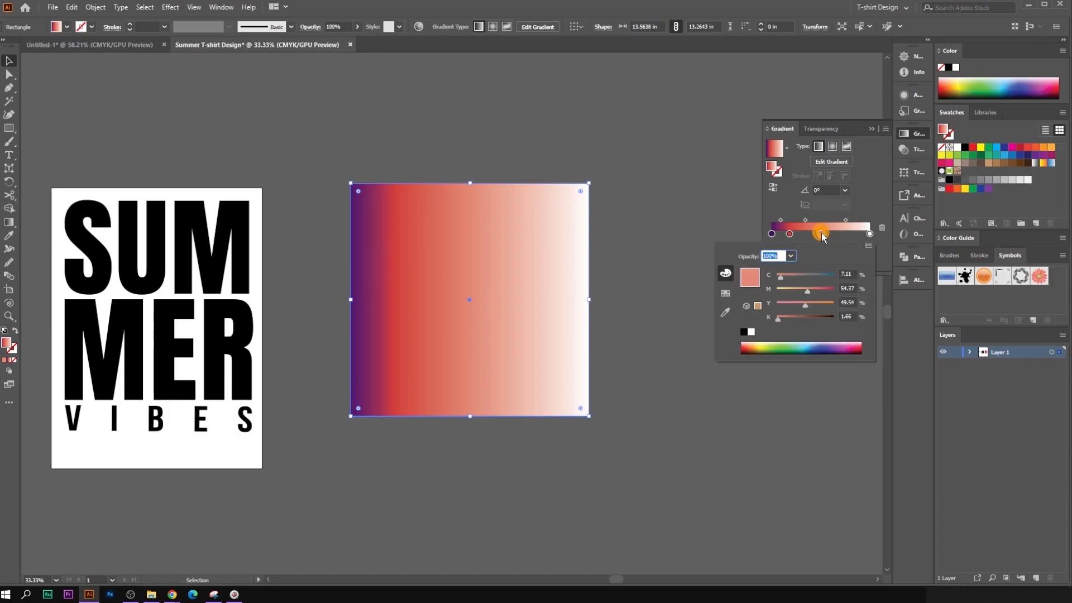
pyautogui.click(724, 293)
pyautogui.click(819, 270)
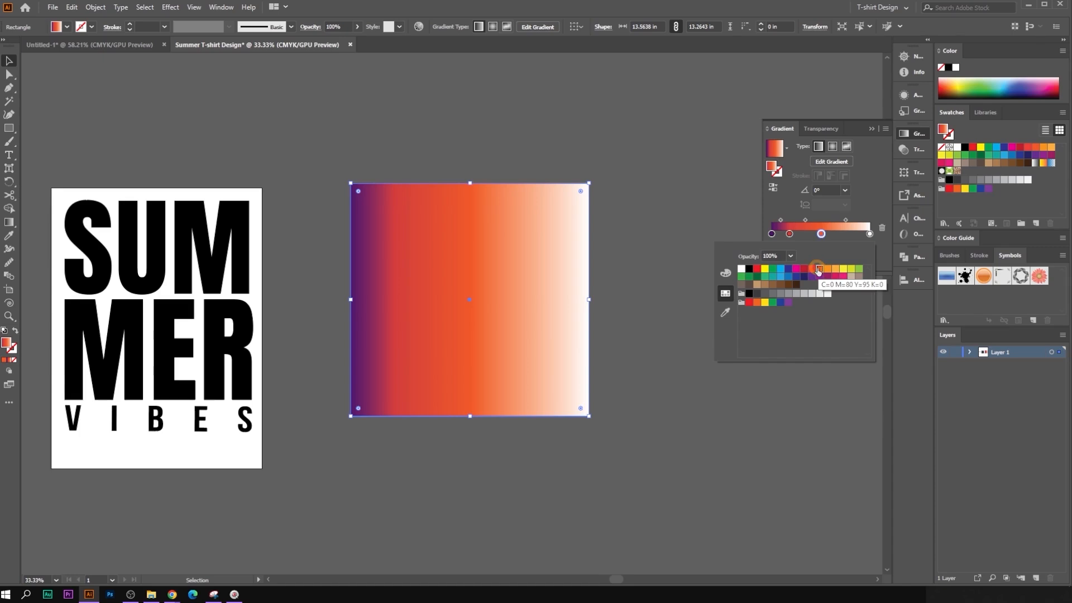
# Step: Add a gradient stop at 71.79% and color it with a light orange swatch
pyautogui.click(848, 236)
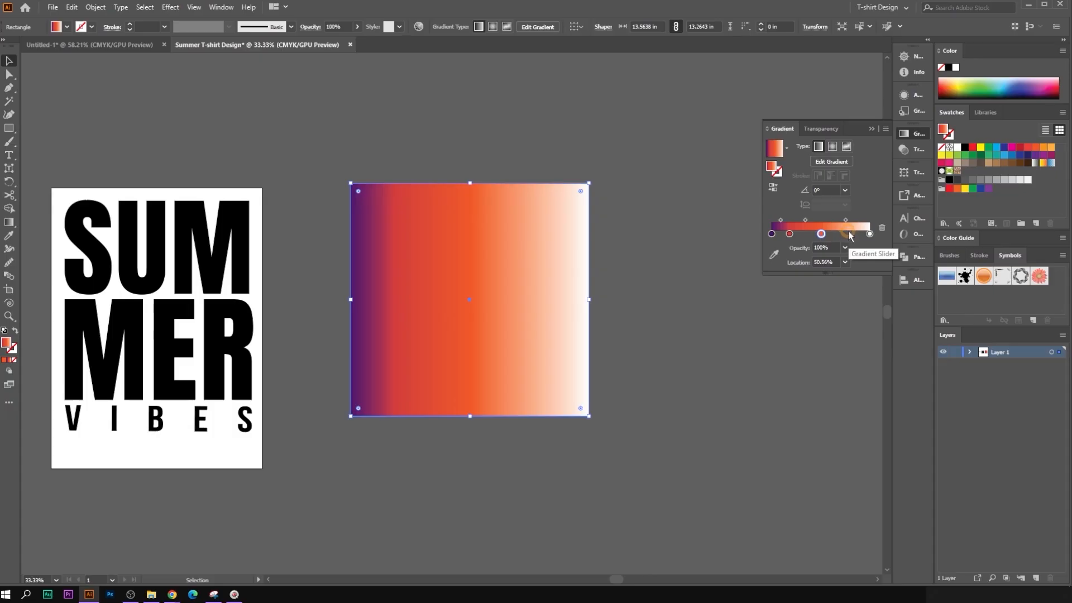
pyautogui.click(843, 235)
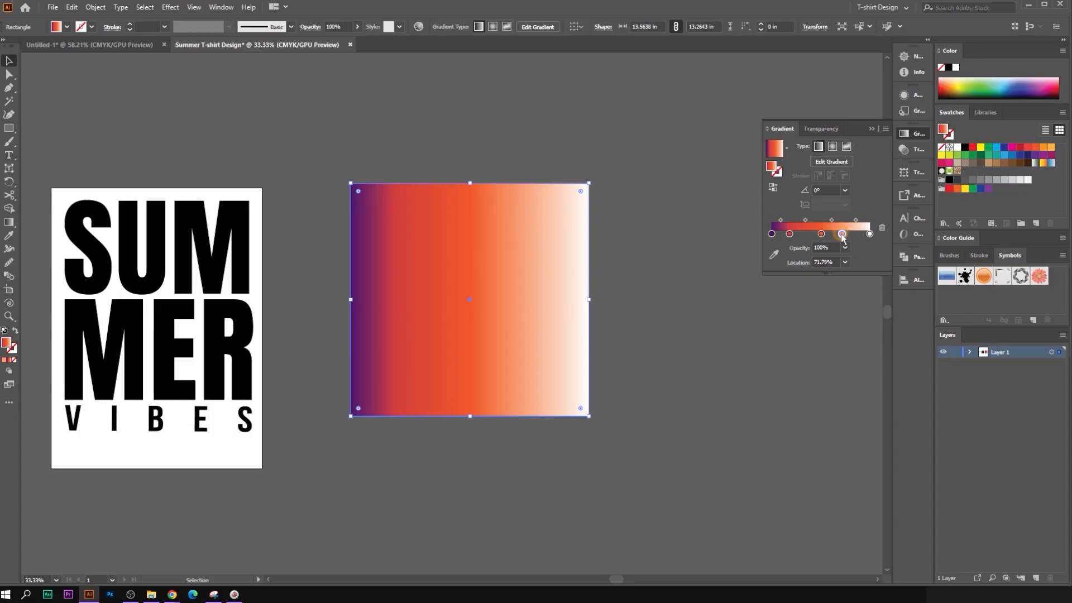
pyautogui.doubleClick(843, 235)
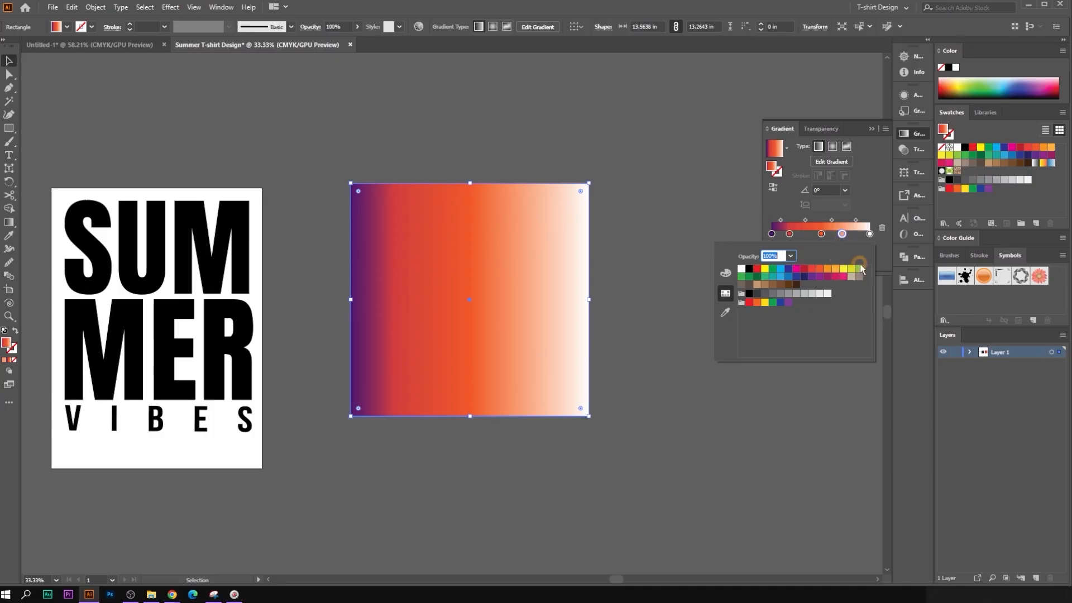
pyautogui.click(836, 269)
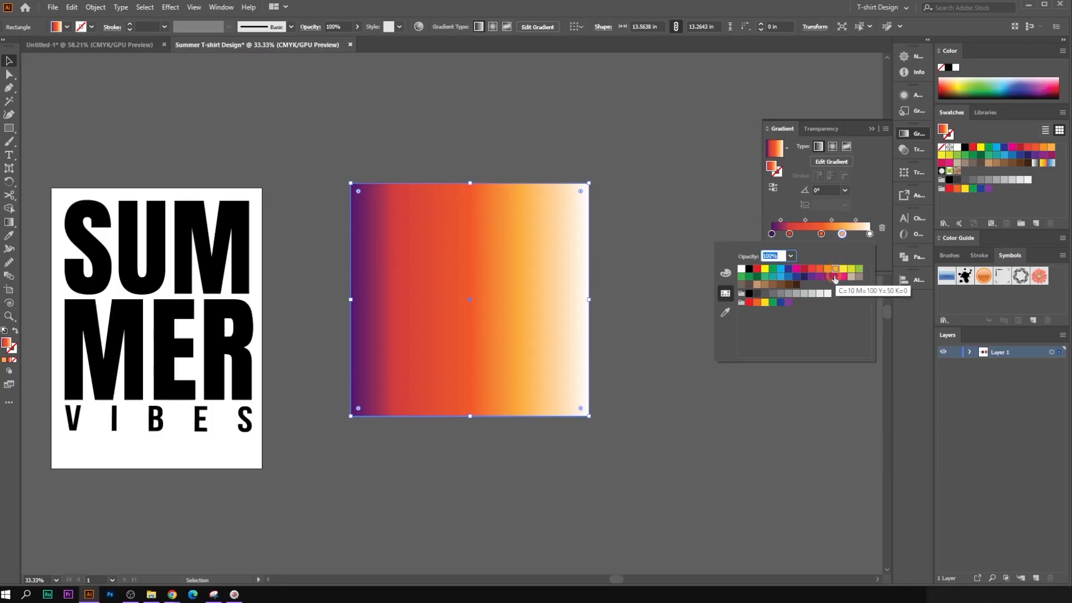
# Step: Recolor the gradient's white end stop with a bright yellow swatch
pyautogui.doubleClick(870, 234)
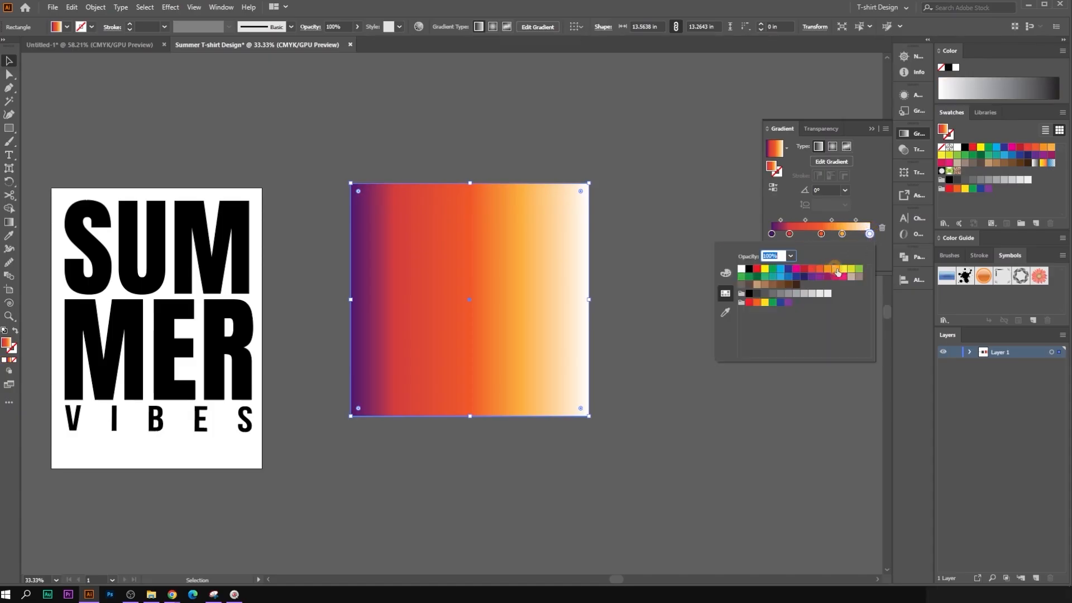
pyautogui.click(844, 269)
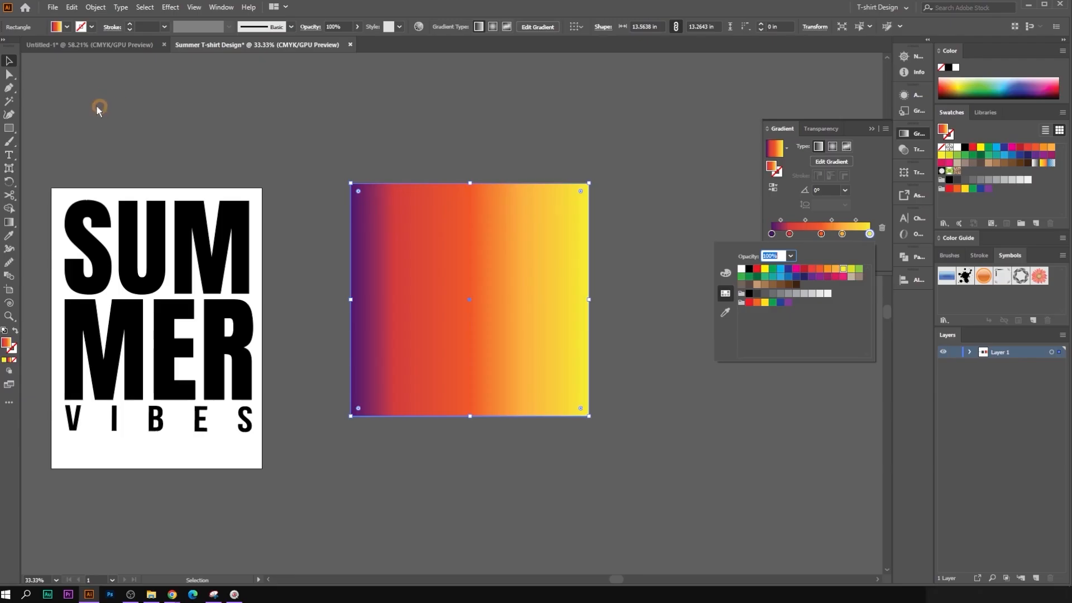
pyautogui.click(8, 61)
pyautogui.scroll(-1, 538, 263)
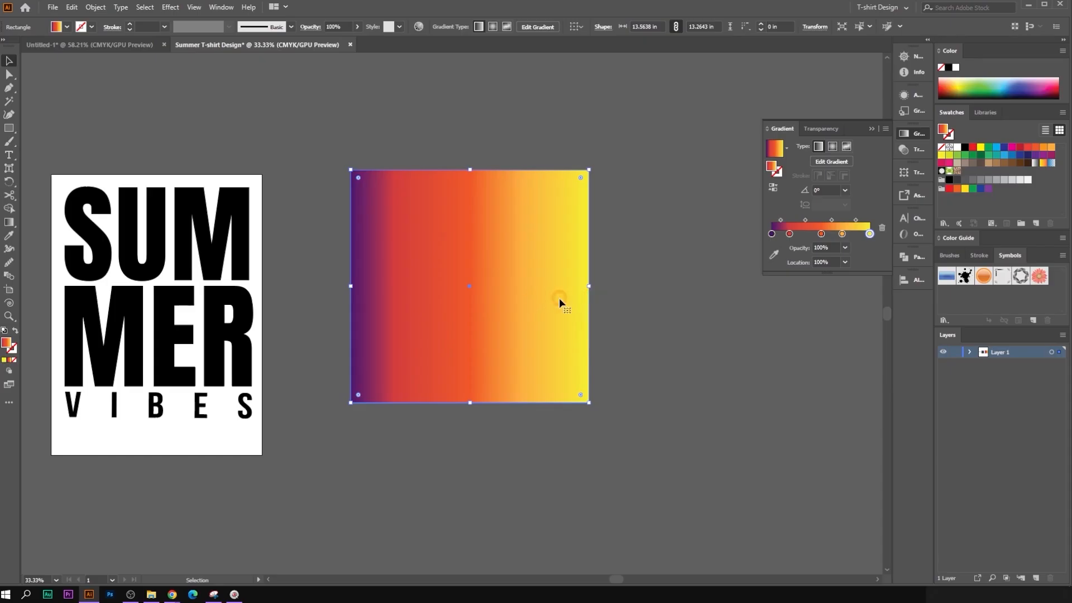
# Step: Redirect the gradient with the Gradient tool to about -90.2°, running from purple at the rectangle's upper edge to yellow at its lower edge
pyautogui.click(10, 223)
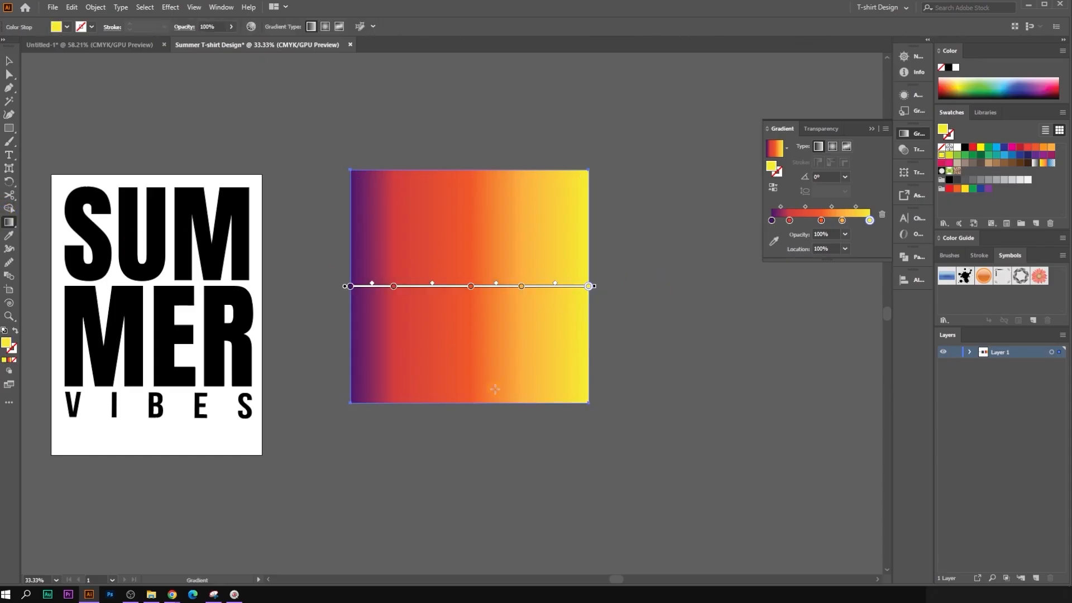
pyautogui.moveTo(472, 400); pyautogui.dragTo(546, 487)
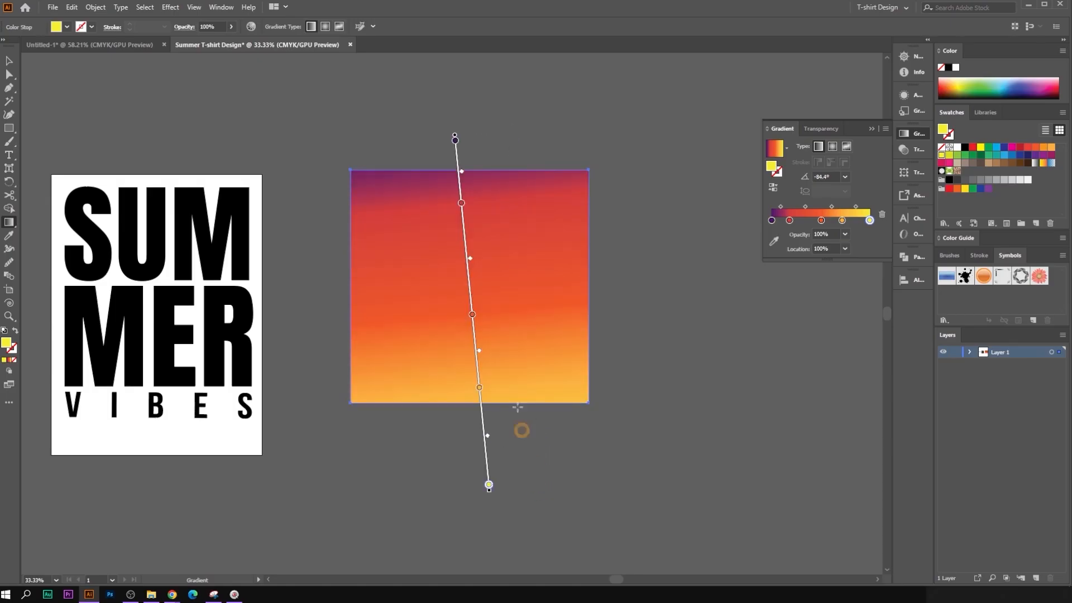
pyautogui.moveTo(495, 167); pyautogui.dragTo(522, 452)
pyautogui.moveTo(511, 164); pyautogui.dragTo(512, 526)
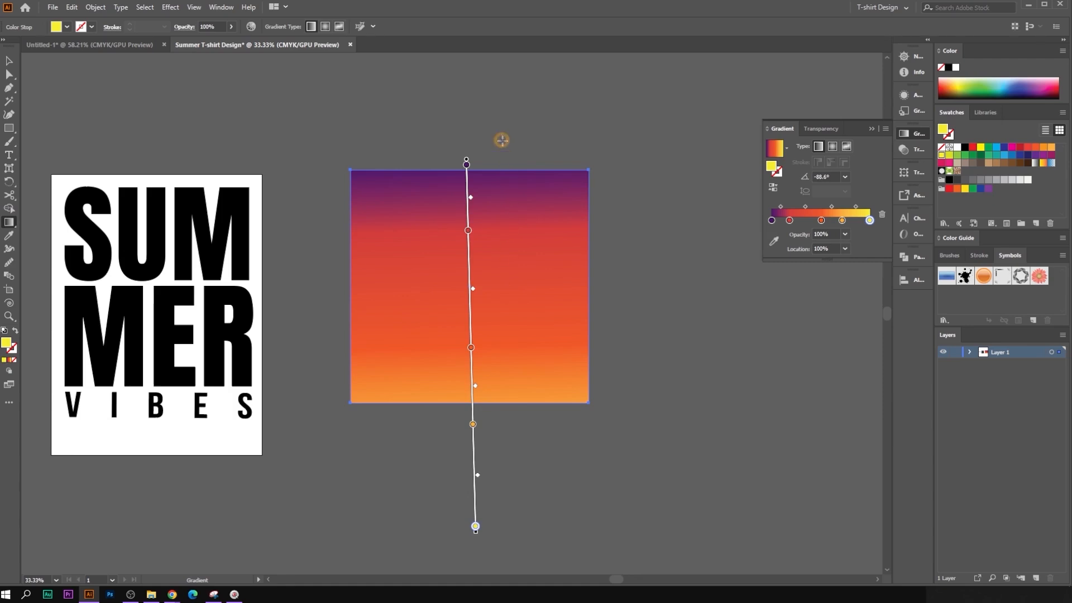
pyautogui.moveTo(500, 139); pyautogui.dragTo(521, 511)
pyautogui.moveTo(480, 118)
pyautogui.mouseDown()
pyautogui.moveTo(474, 447)
pyautogui.moveTo(491, 470)
pyautogui.mouseUp()
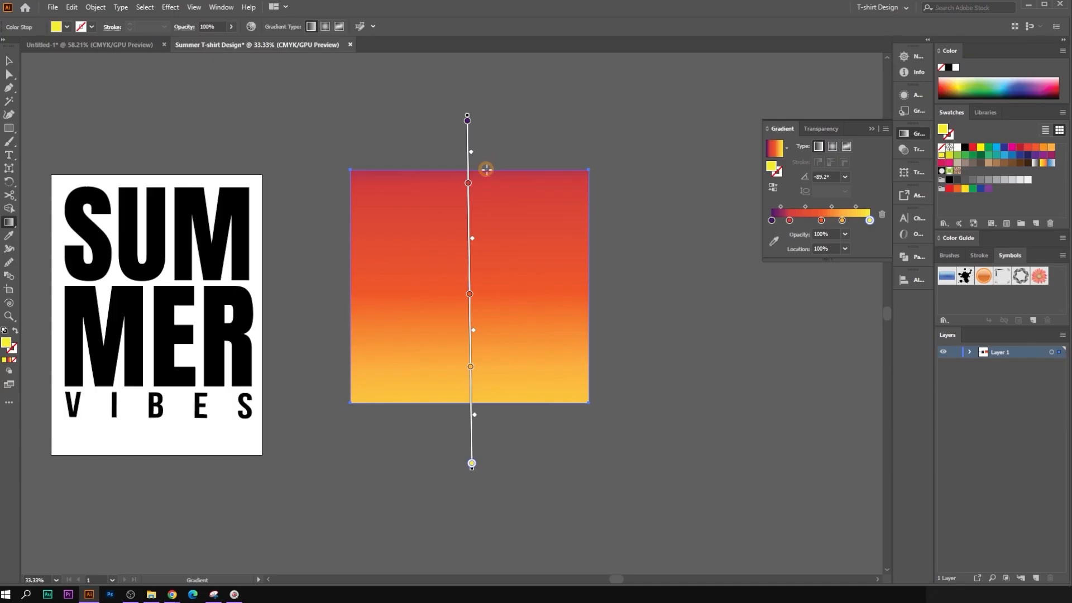
pyautogui.moveTo(486, 169)
pyautogui.mouseDown()
pyautogui.moveTo(491, 283)
pyautogui.moveTo(476, 403)
pyautogui.moveTo(493, 408)
pyautogui.mouseUp()
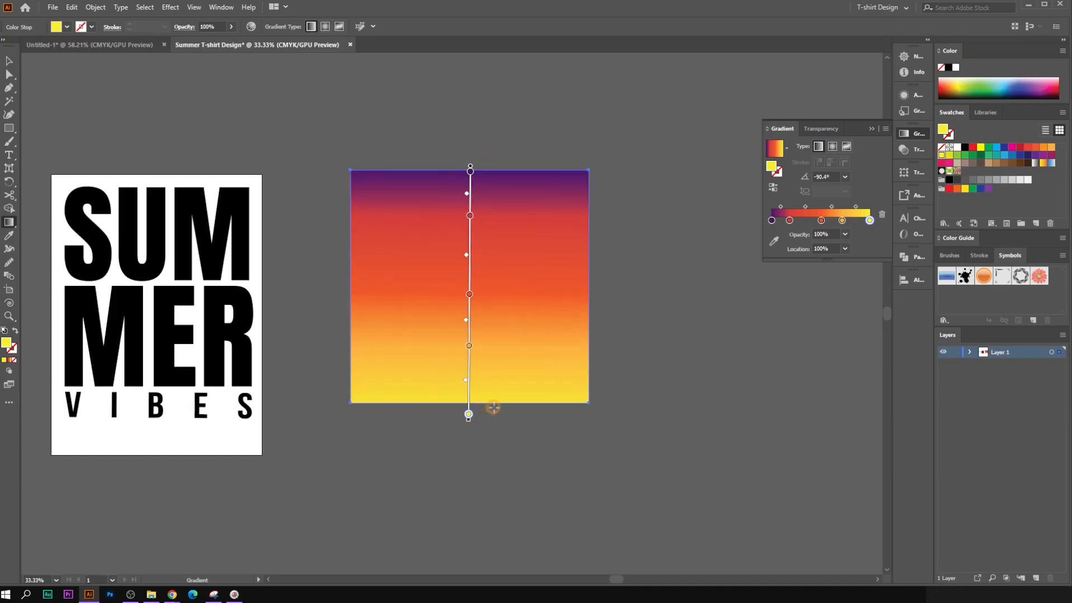
pyautogui.moveTo(486, 152)
pyautogui.mouseDown()
pyautogui.moveTo(505, 495)
pyautogui.moveTo(480, 535)
pyautogui.mouseUp()
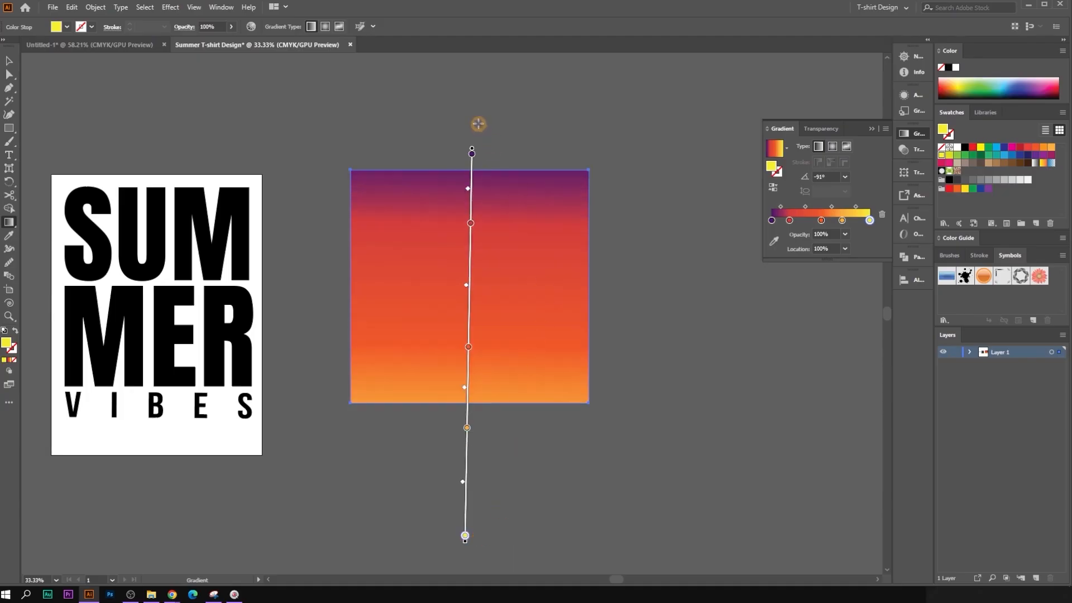
pyautogui.moveTo(470, 108); pyautogui.dragTo(469, 486)
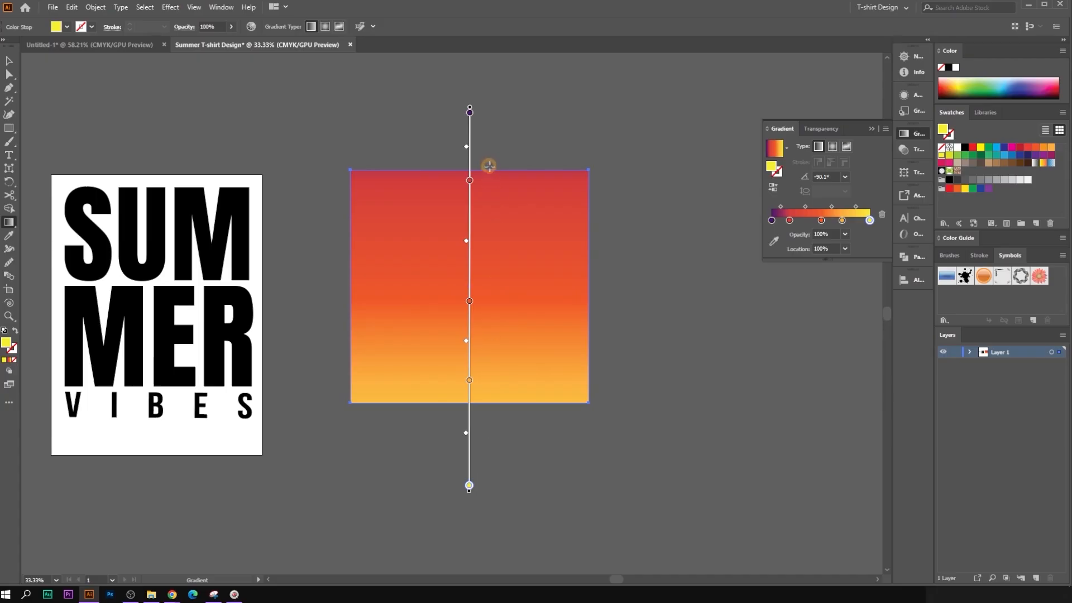
pyautogui.moveTo(488, 163); pyautogui.dragTo(489, 438)
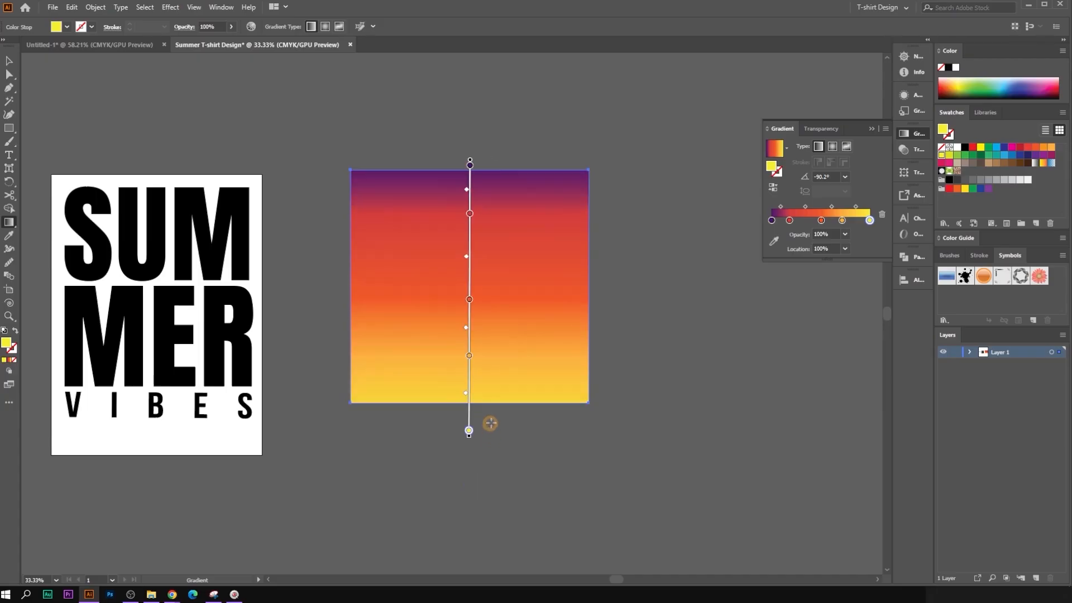
pyautogui.click(9, 60)
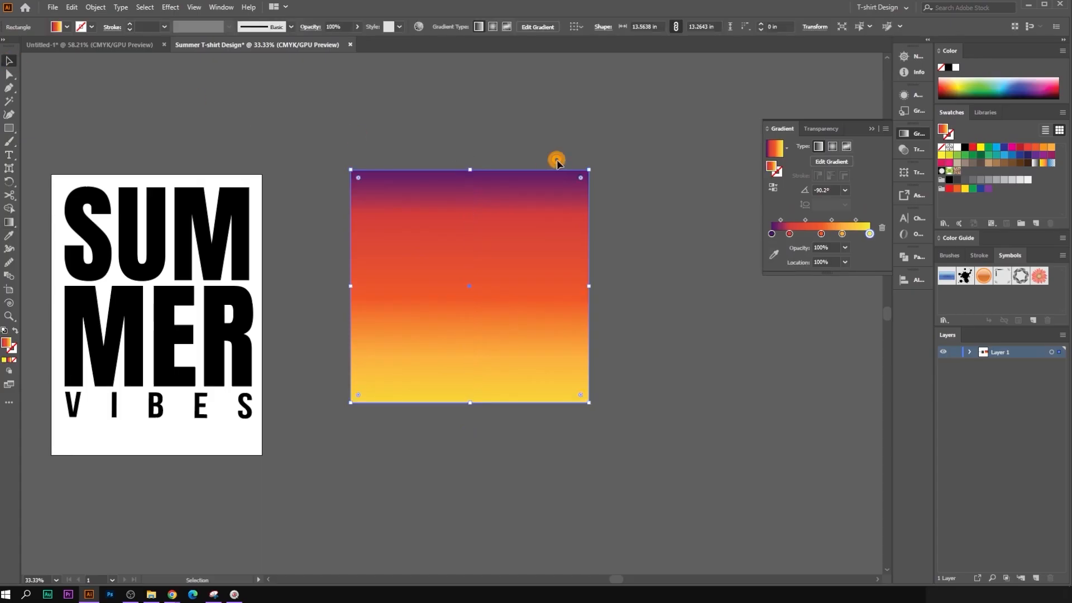
pyautogui.scroll(1, 557, 162)
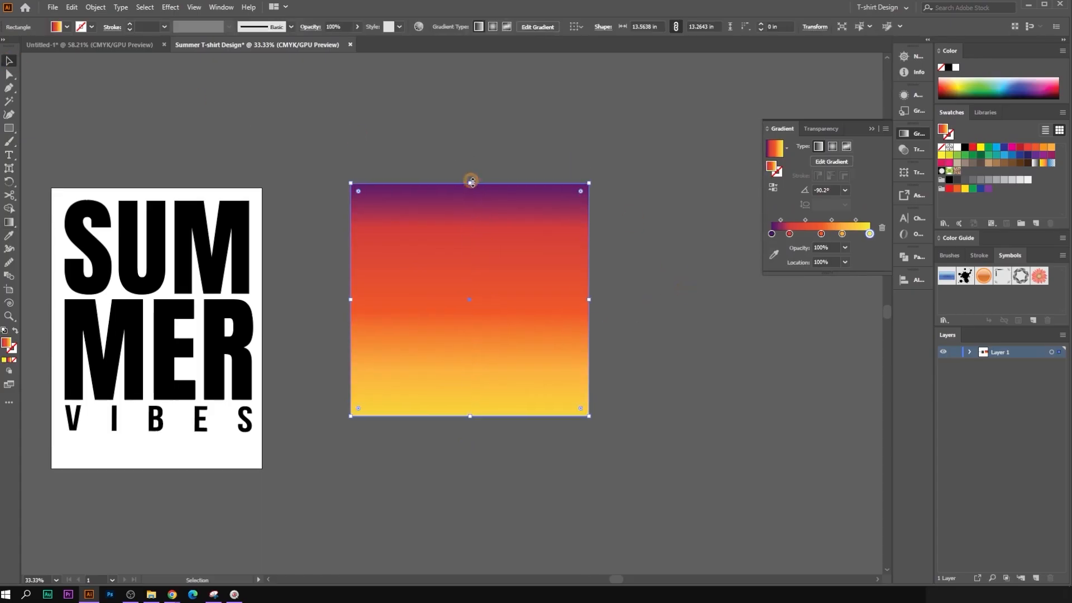
pyautogui.moveTo(472, 182); pyautogui.dragTo(467, 136)
pyautogui.hotkey('ctrl', 'z')
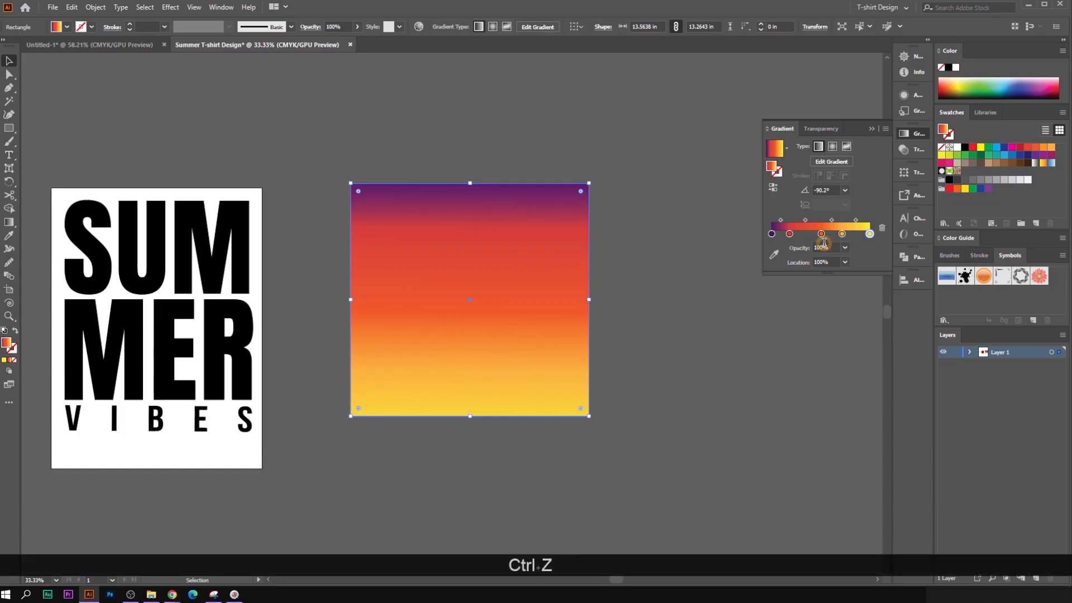
# Step: Reposition the gradient's middle stops, placing the red stop at 30.45% and shifting the orange stop slightly toward yellow
pyautogui.moveTo(843, 228); pyautogui.dragTo(803, 239)
pyautogui.click(440, 232)
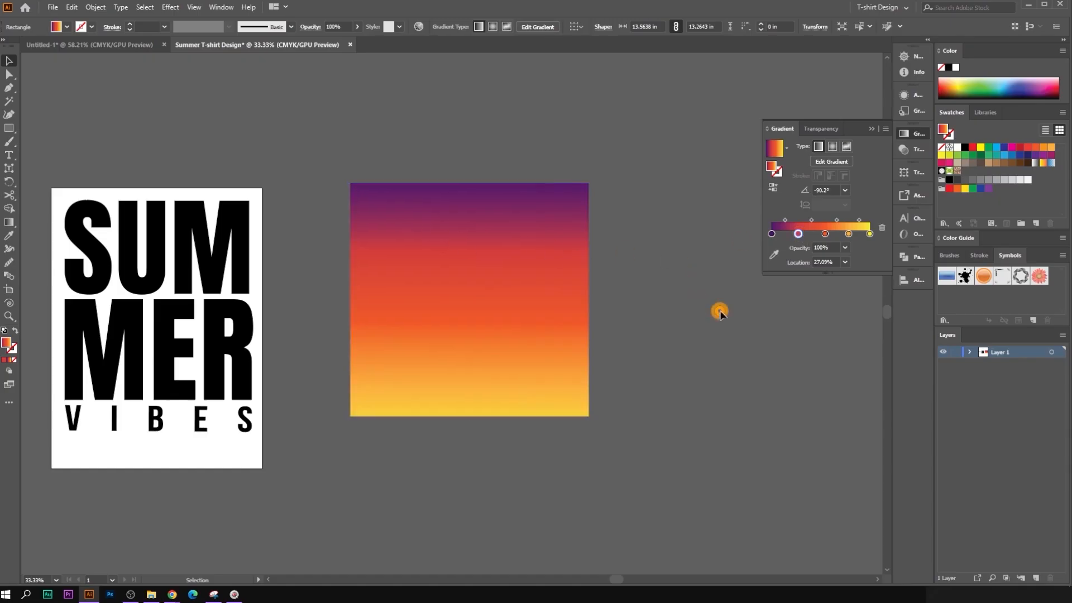
pyautogui.click(860, 222)
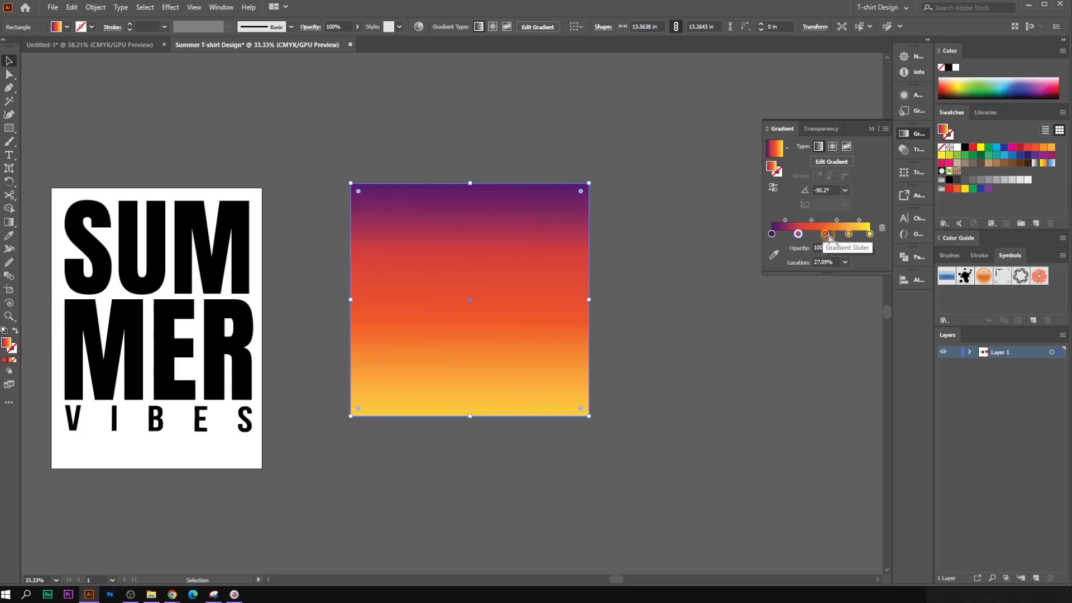
pyautogui.moveTo(851, 238); pyautogui.dragTo(843, 234)
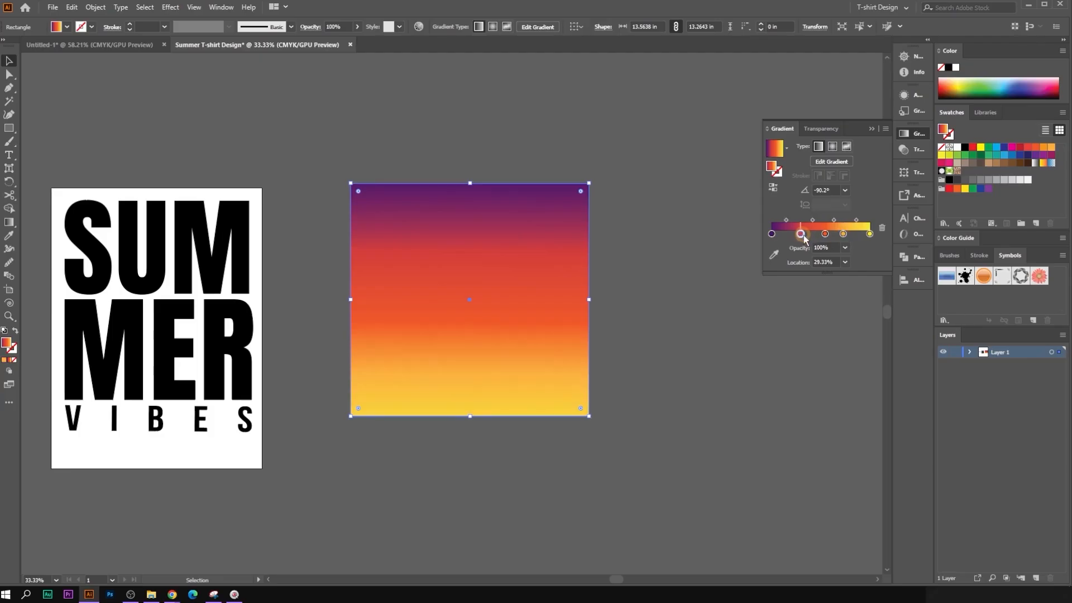
pyautogui.click(440, 289)
pyautogui.click(647, 294)
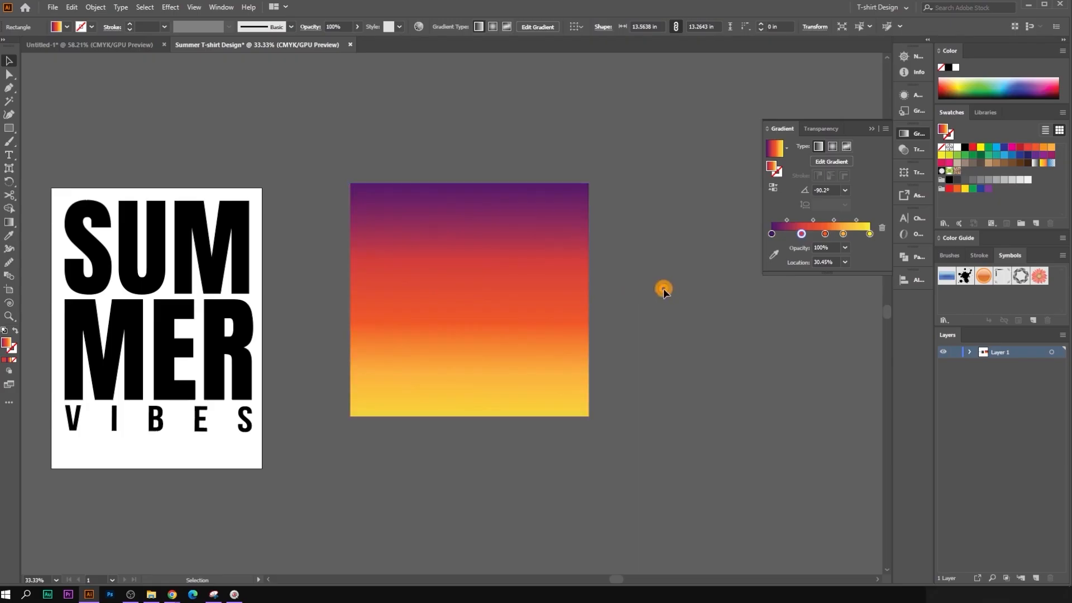
# Step: Reshape the gradient rectangle to be wider and shorter, about 15 by 12 in
pyautogui.scroll(1, 647, 281)
pyautogui.click(535, 327)
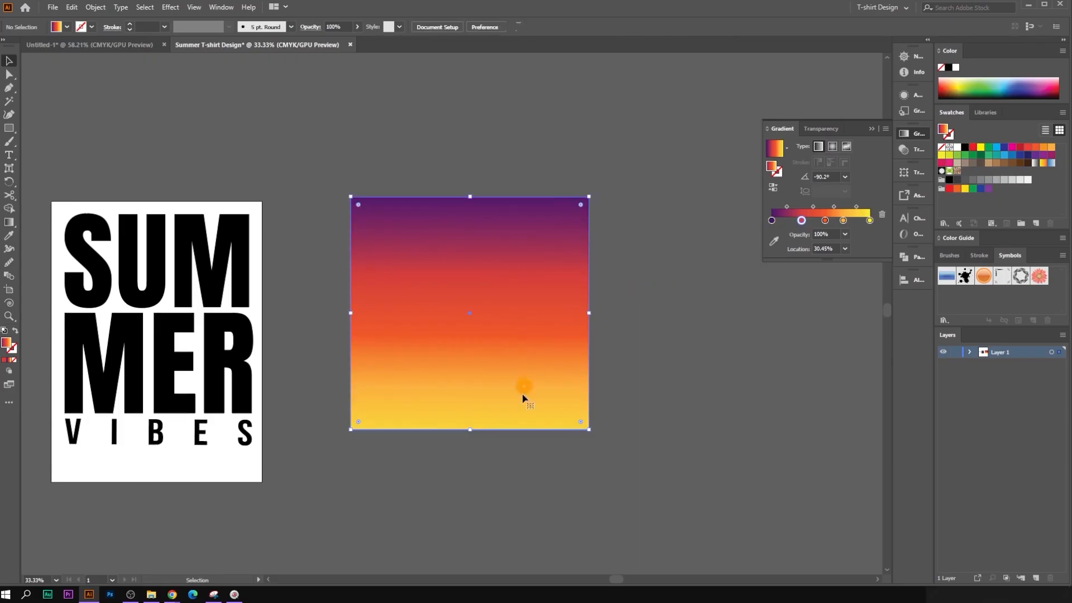
pyautogui.scroll(-2, 502, 397)
pyautogui.moveTo(471, 403); pyautogui.dragTo(484, 430)
pyautogui.keyDown('shift'); pyautogui.click(517, 356); pyautogui.keyUp('shift')
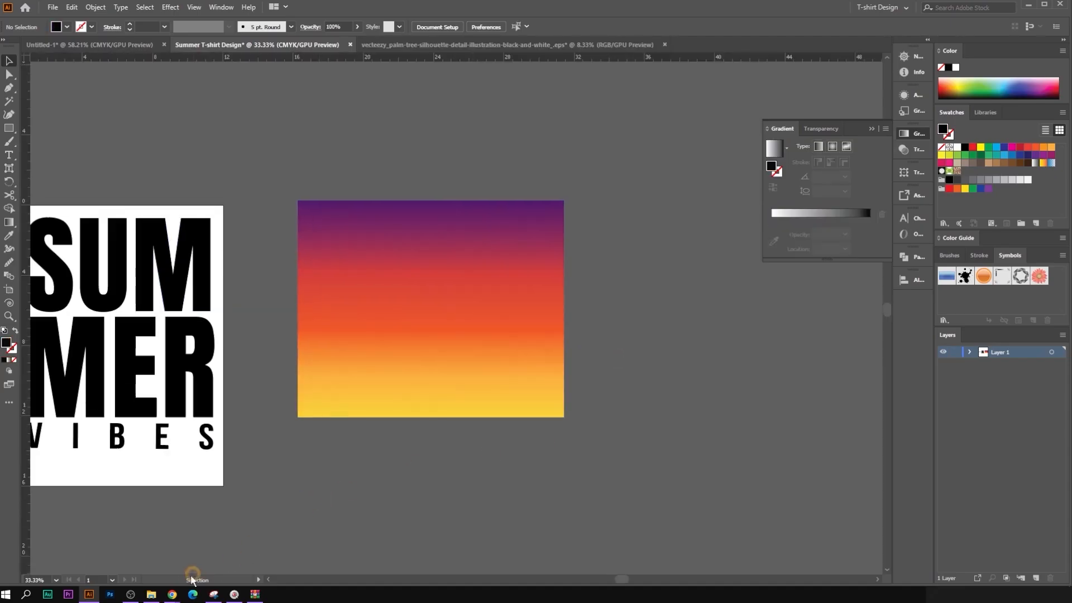
# Step: Switch to Google Chrome, search Google Images for "palm tree" and filter the images by silhouette
pyautogui.moveTo(172, 595)
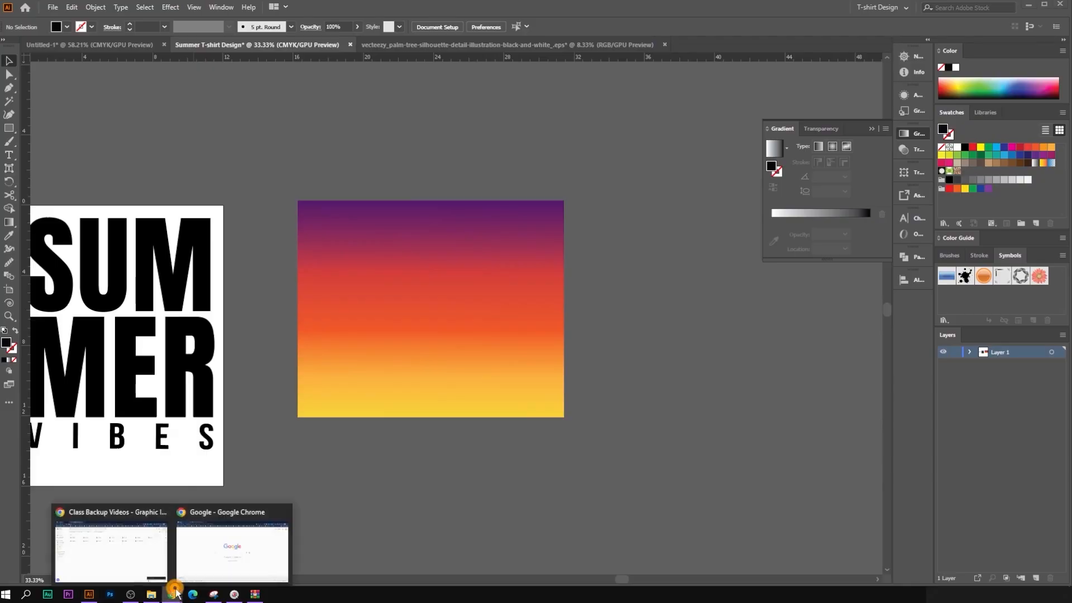
pyautogui.click(234, 507)
pyautogui.click(407, 306)
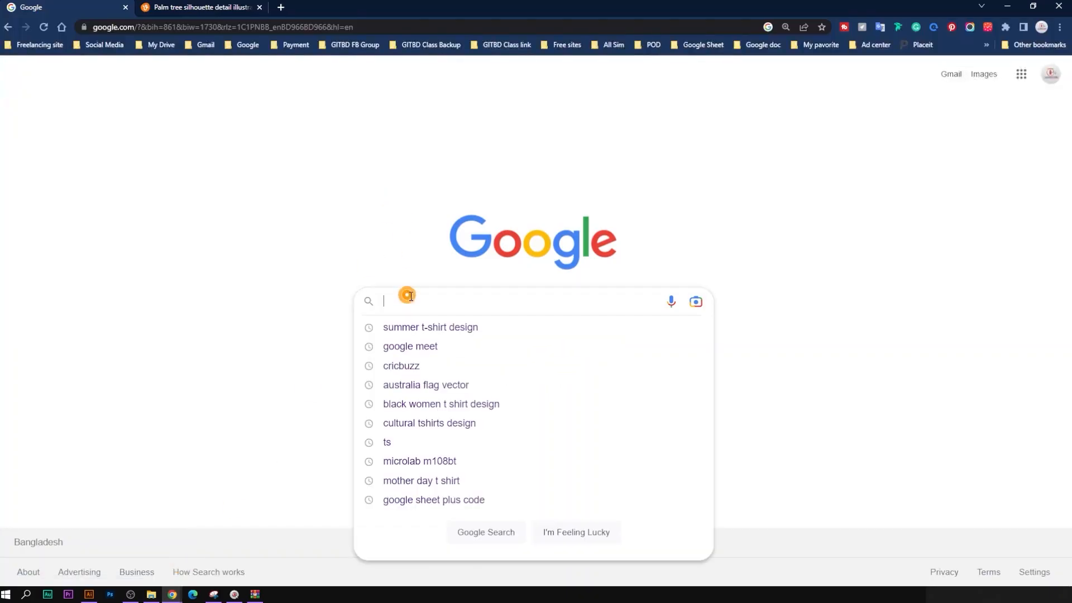
pyautogui.write('pal')
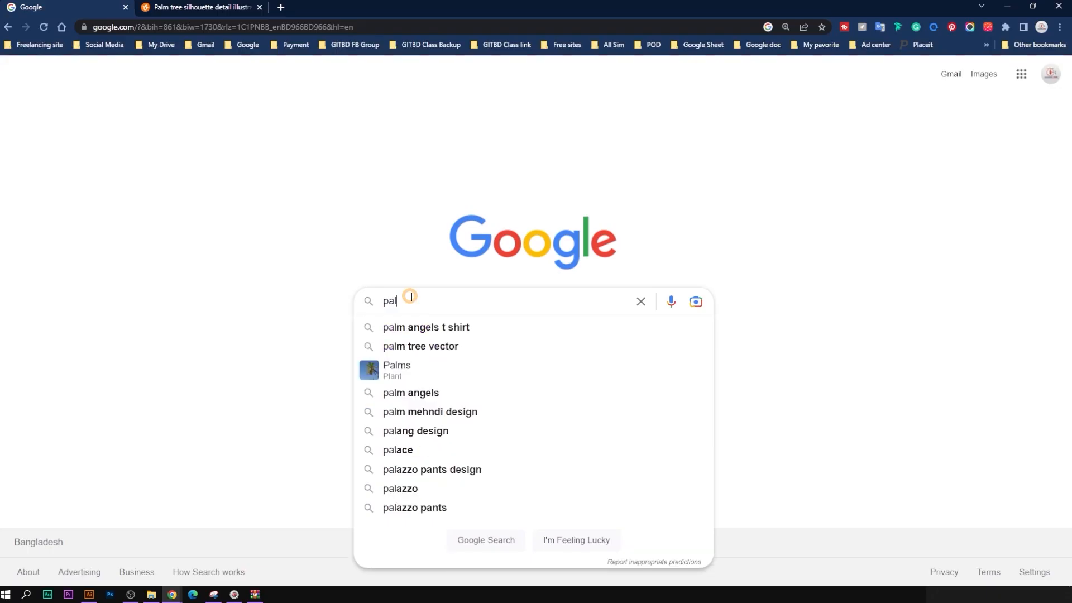
pyautogui.write('m tree')
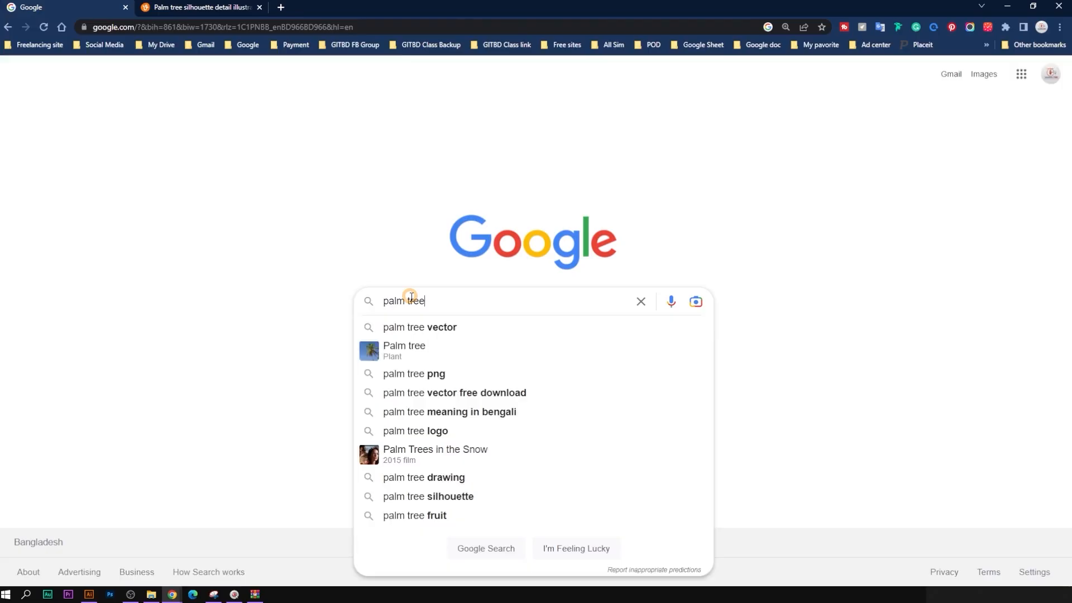
pyautogui.press('Return')
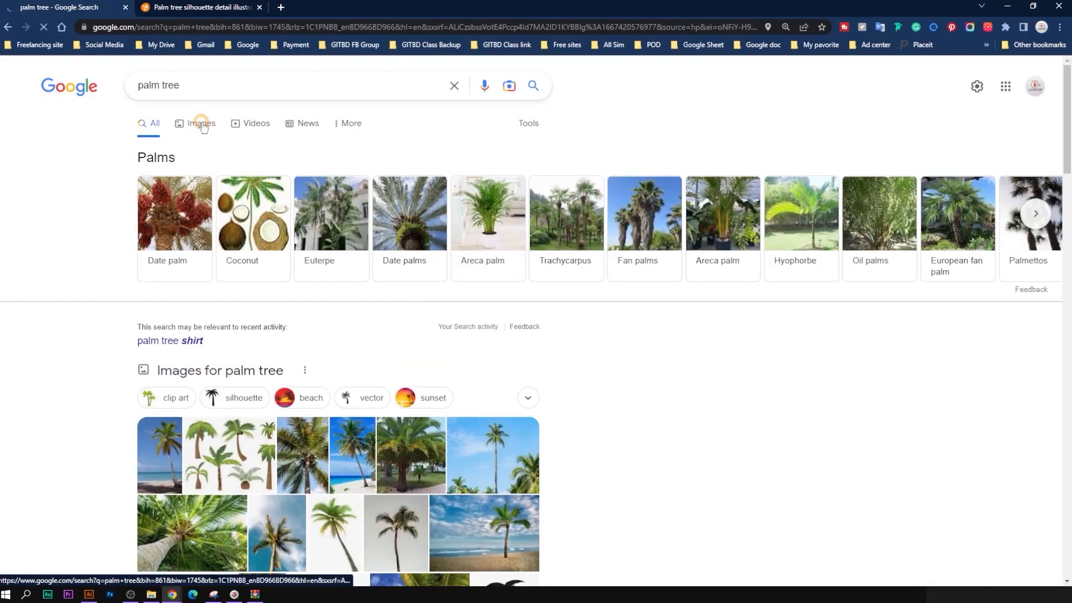
pyautogui.click(200, 122)
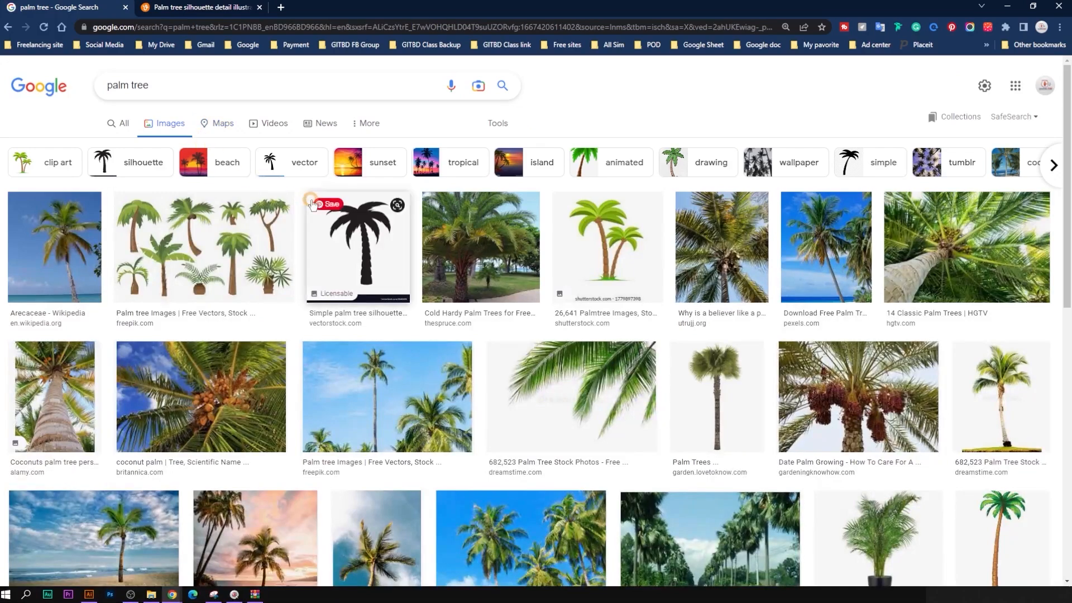
pyautogui.click(142, 168)
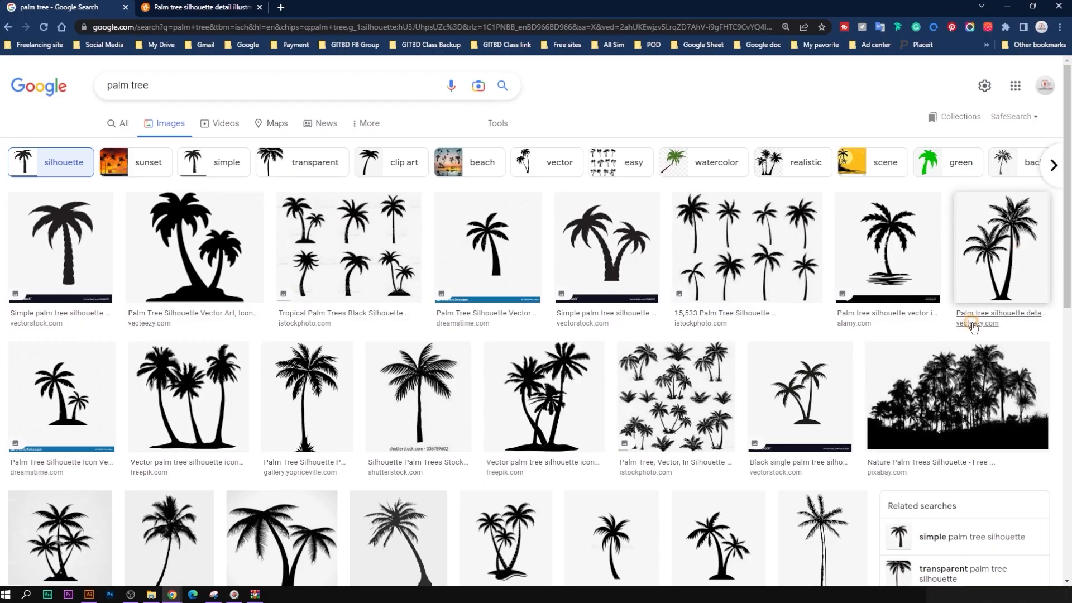
# Step: Find the TOPpng image of two palm tree silhouettes with grass at the base and save it as a PNG in Downloads
pyautogui.scroll(-3, 1067, 257)
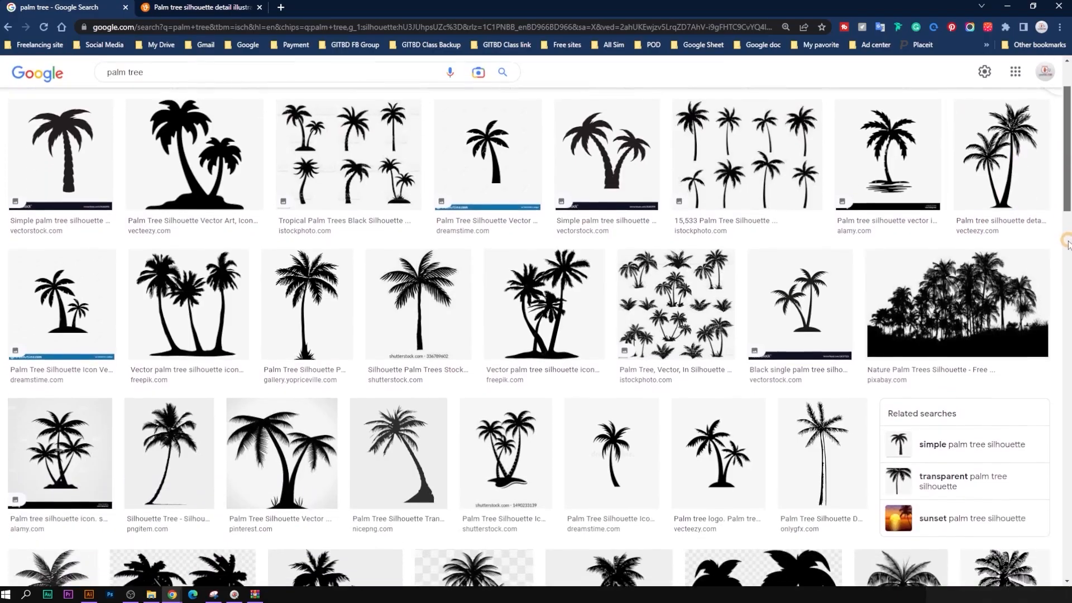
pyautogui.moveTo(1067, 257); pyautogui.dragTo(1064, 291)
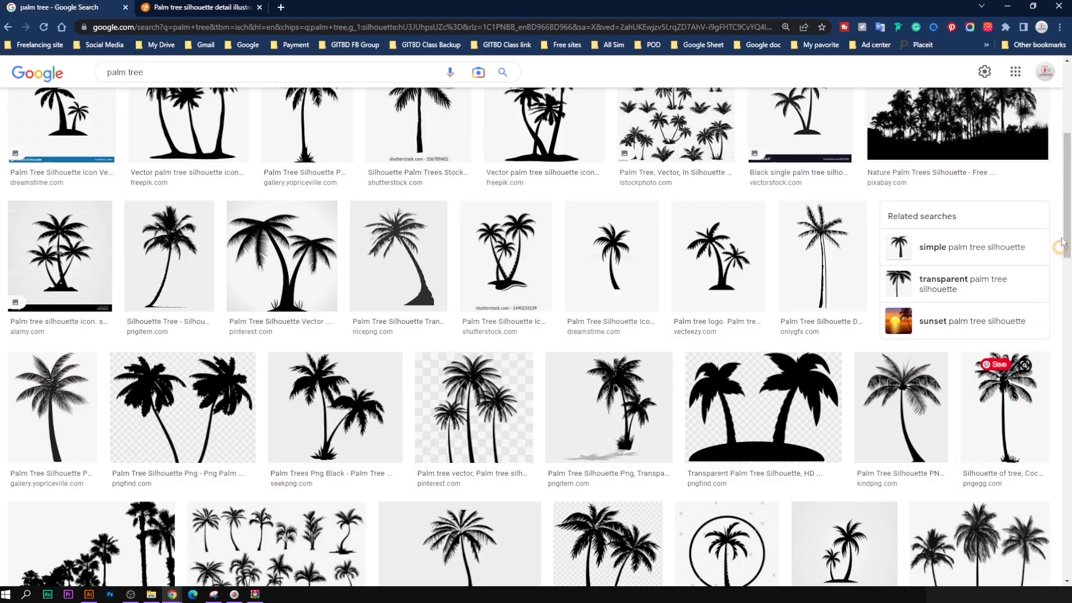
pyautogui.moveTo(1068, 226)
pyautogui.mouseDown()
pyautogui.moveTo(1066, 168)
pyautogui.moveTo(1063, 207)
pyautogui.mouseUp()
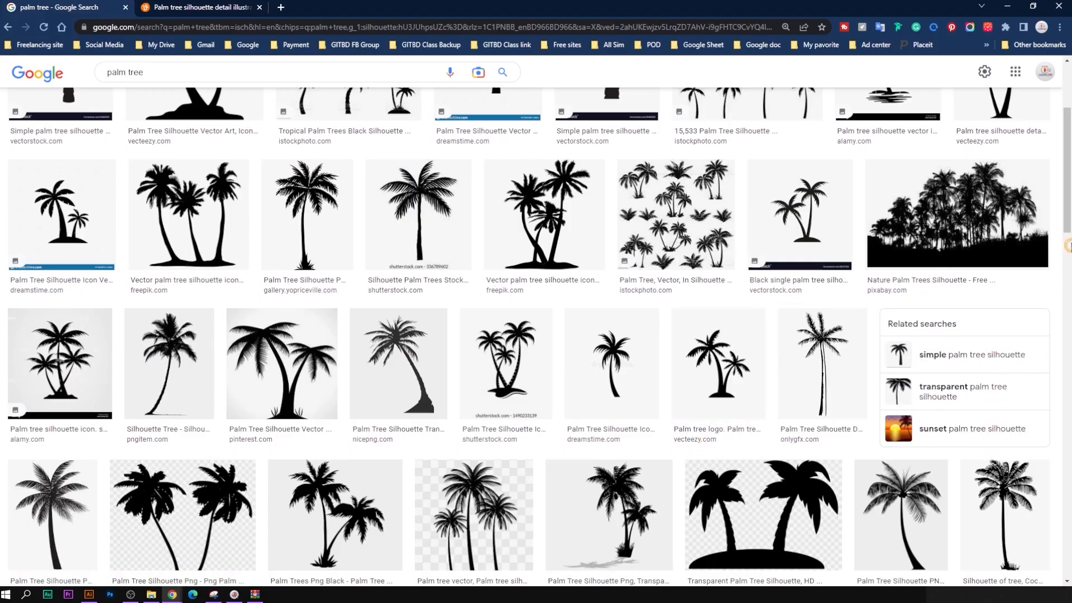
pyautogui.moveTo(1067, 243); pyautogui.dragTo(1068, 272)
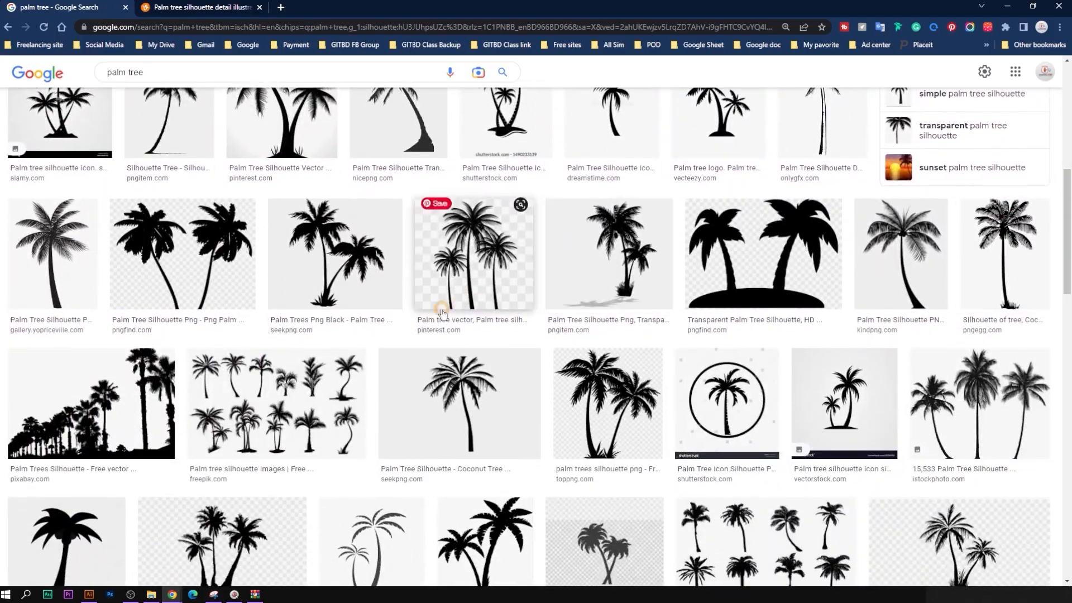
pyautogui.click(341, 294)
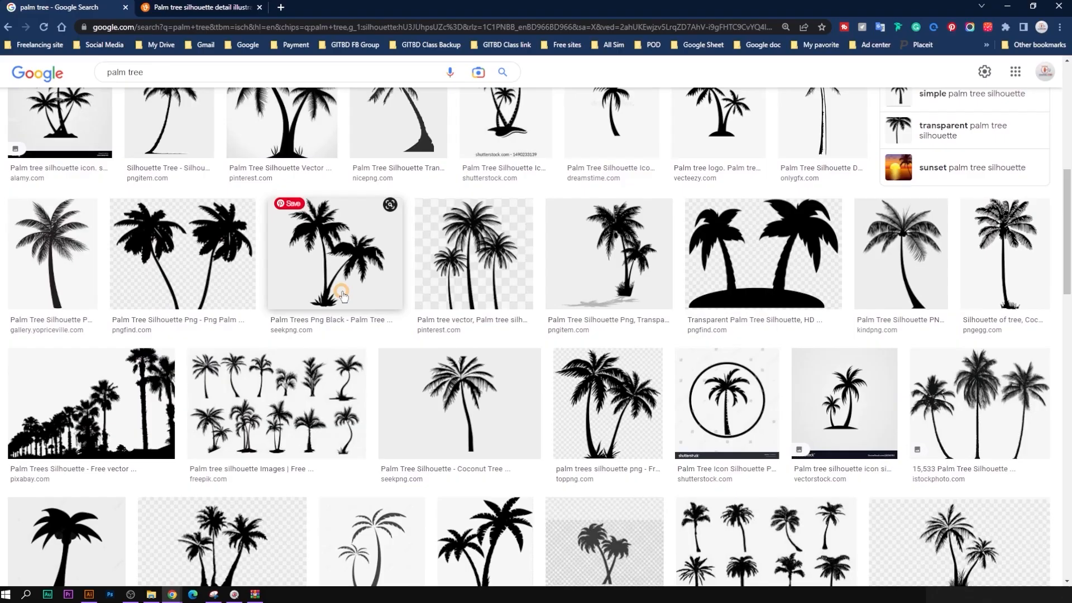
pyautogui.click(606, 435)
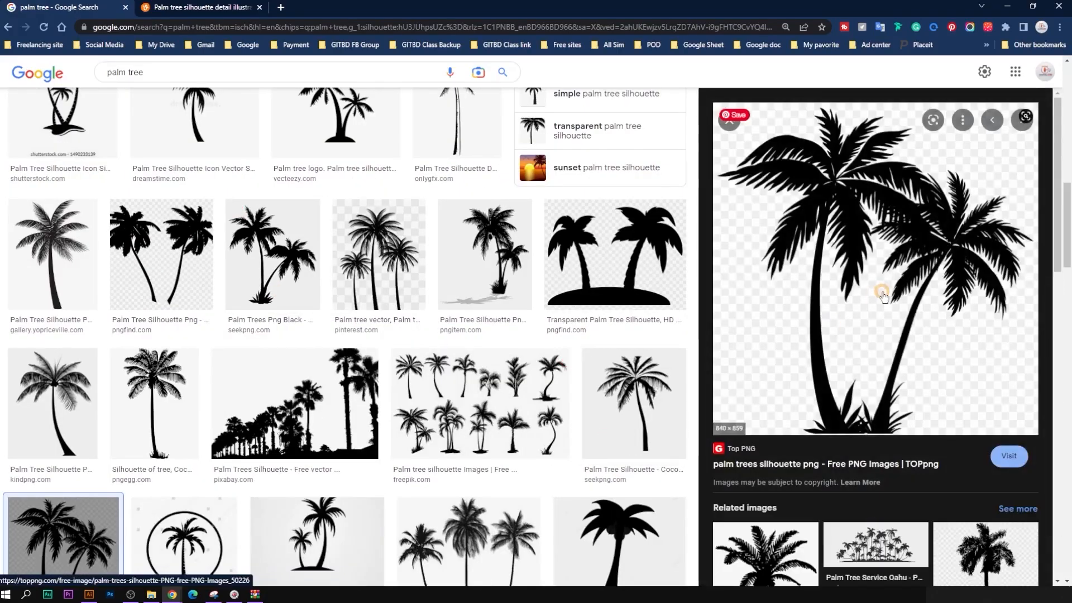
pyautogui.rightClick(817, 272)
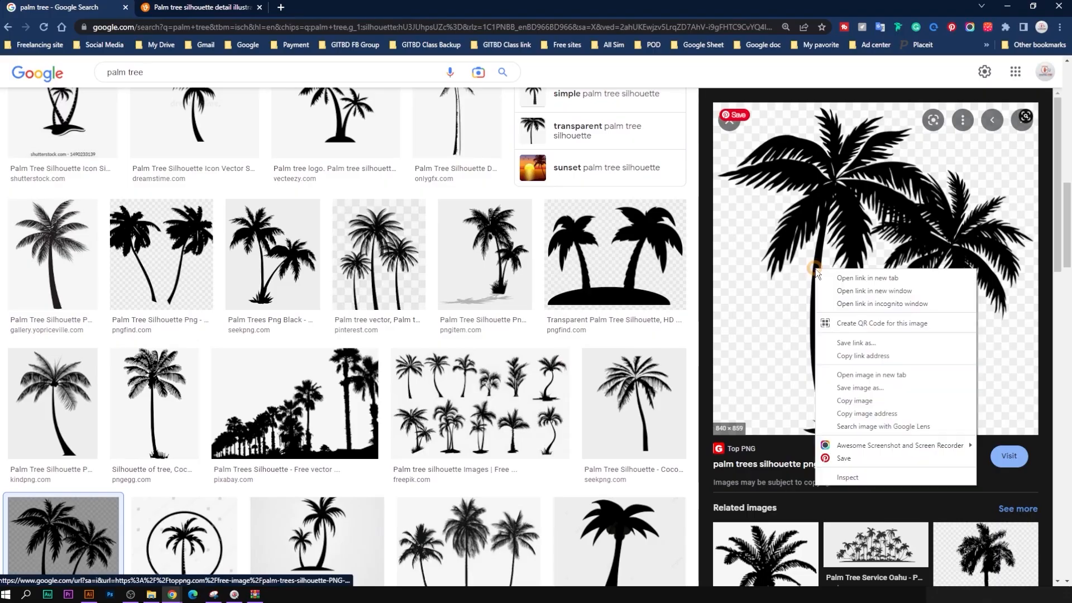
pyautogui.click(860, 387)
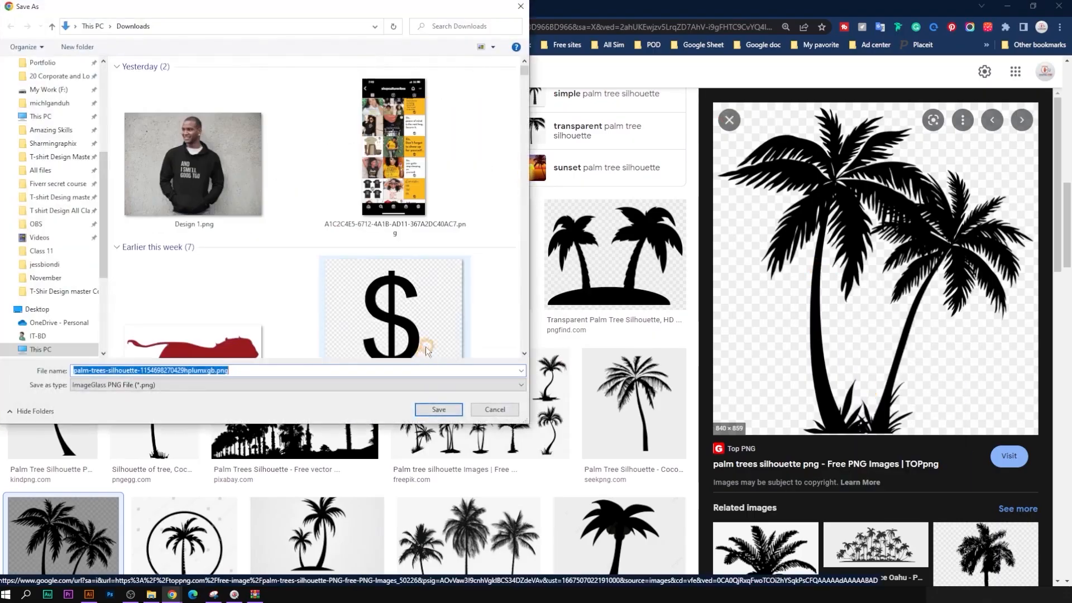
pyautogui.click(439, 410)
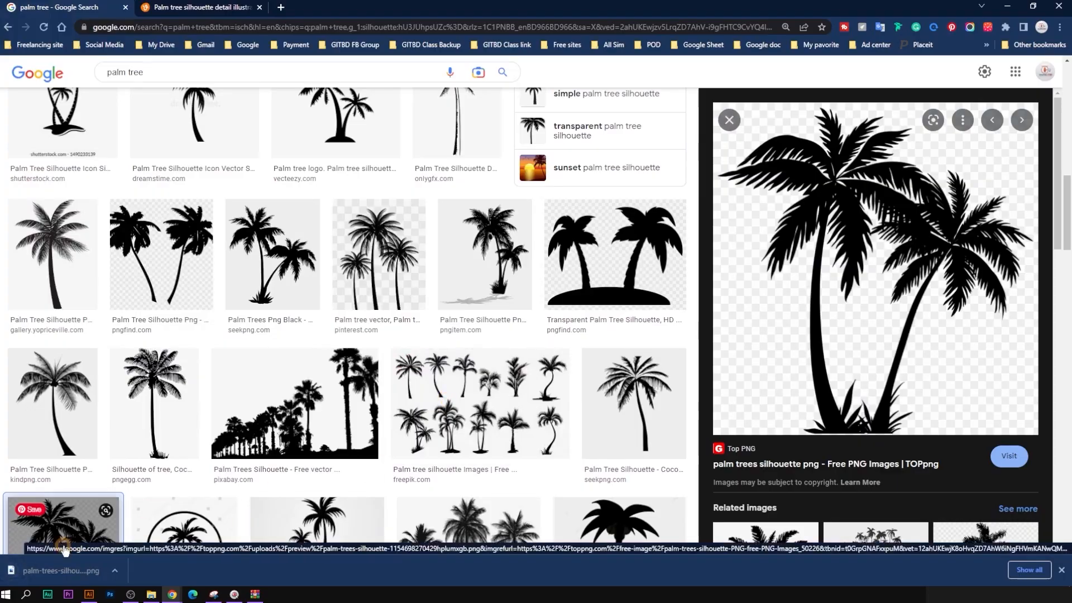
# Step: Place the downloaded palm trees PNG in the Summer T-shirt Design document in Illustrator, embed it and position it over the gradient rectangle
pyautogui.moveTo(51, 572); pyautogui.dragTo(659, 332)
pyautogui.click(221, 27)
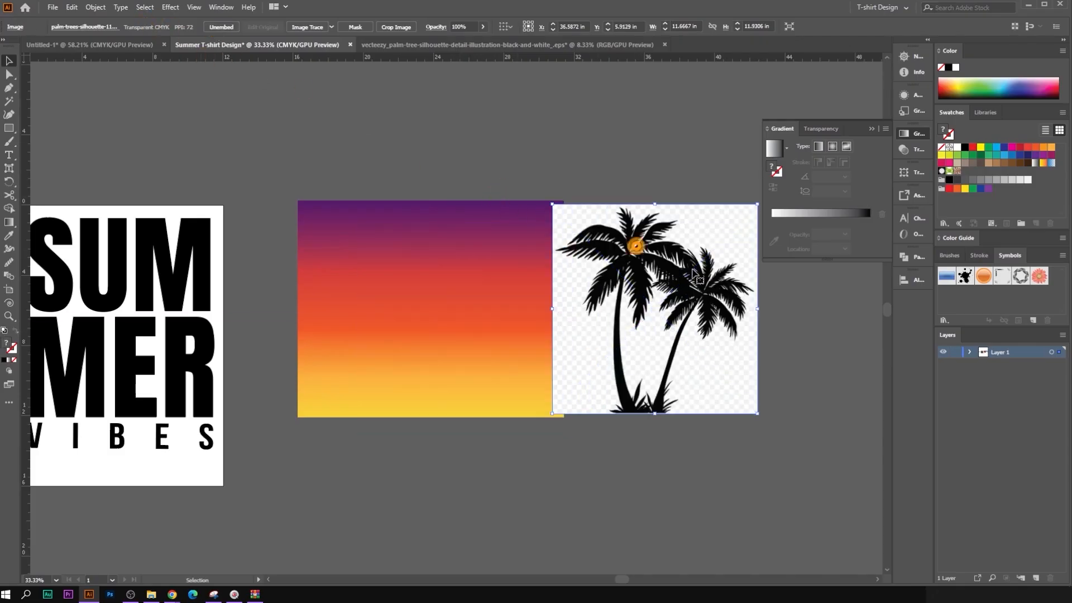
pyautogui.moveTo(695, 276); pyautogui.dragTo(552, 297)
pyautogui.scroll(1, 539, 239)
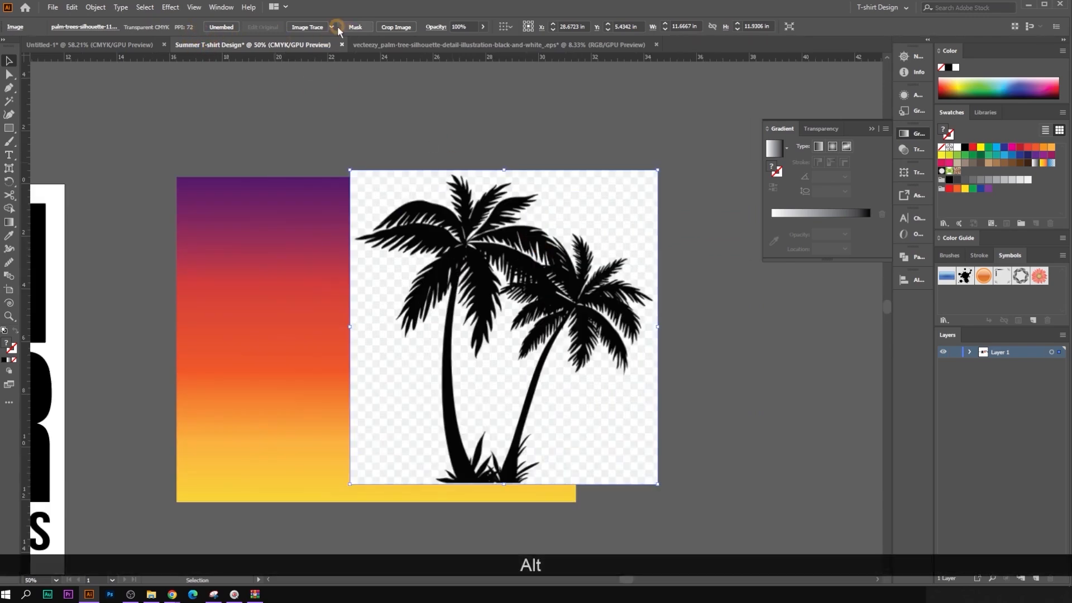
# Step: Trace the palm trees image with Image Trace in Black and White mode with Ignore White enabled, and expand the result into paths
pyautogui.click(871, 129)
pyautogui.click(218, 7)
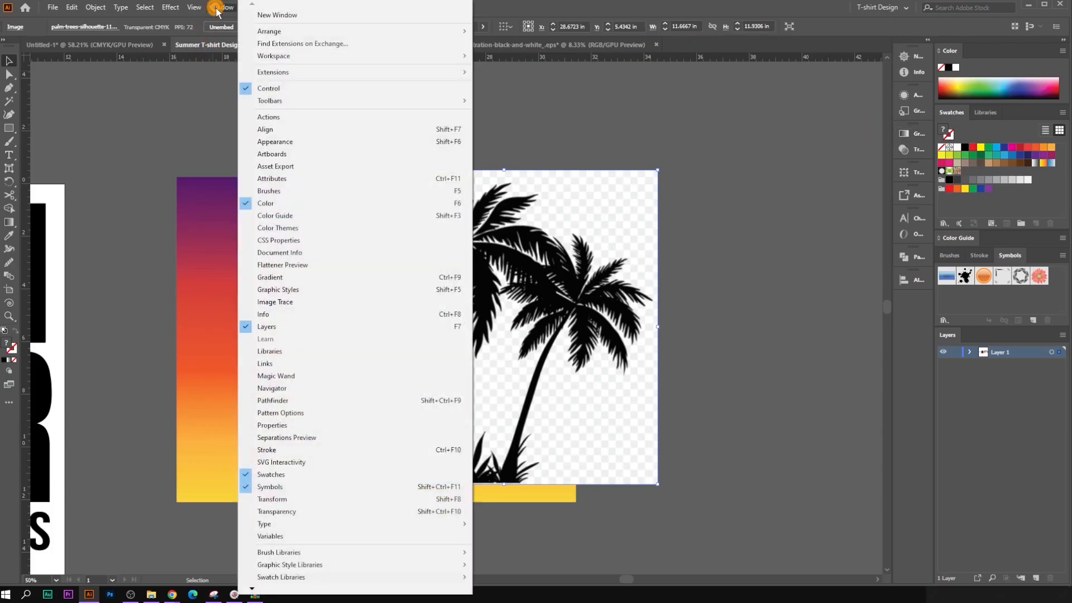
pyautogui.click(300, 302)
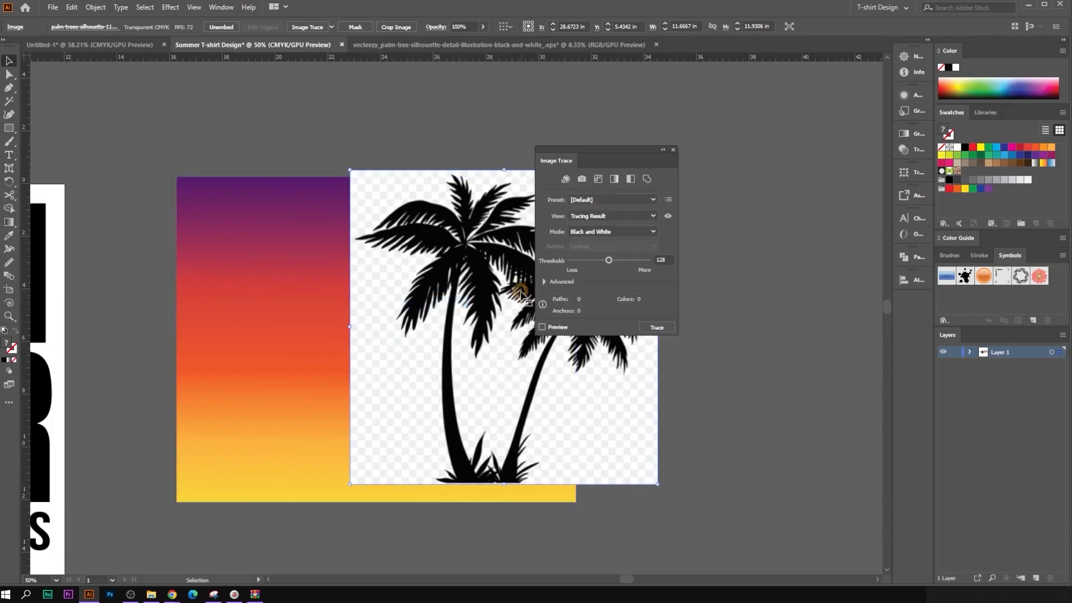
pyautogui.click(544, 282)
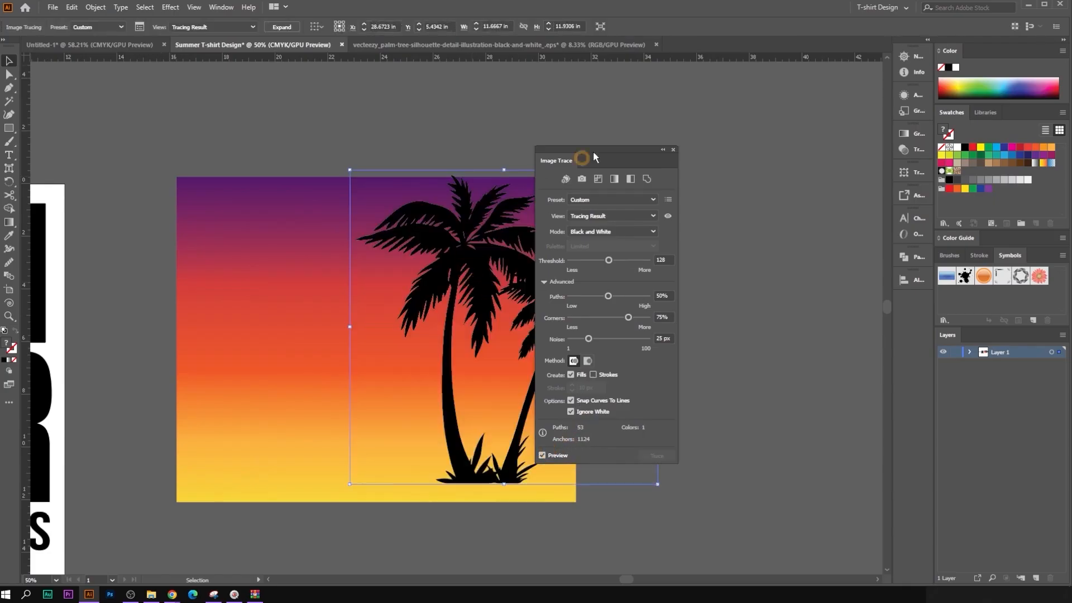
pyautogui.moveTo(621, 146); pyautogui.dragTo(759, 181)
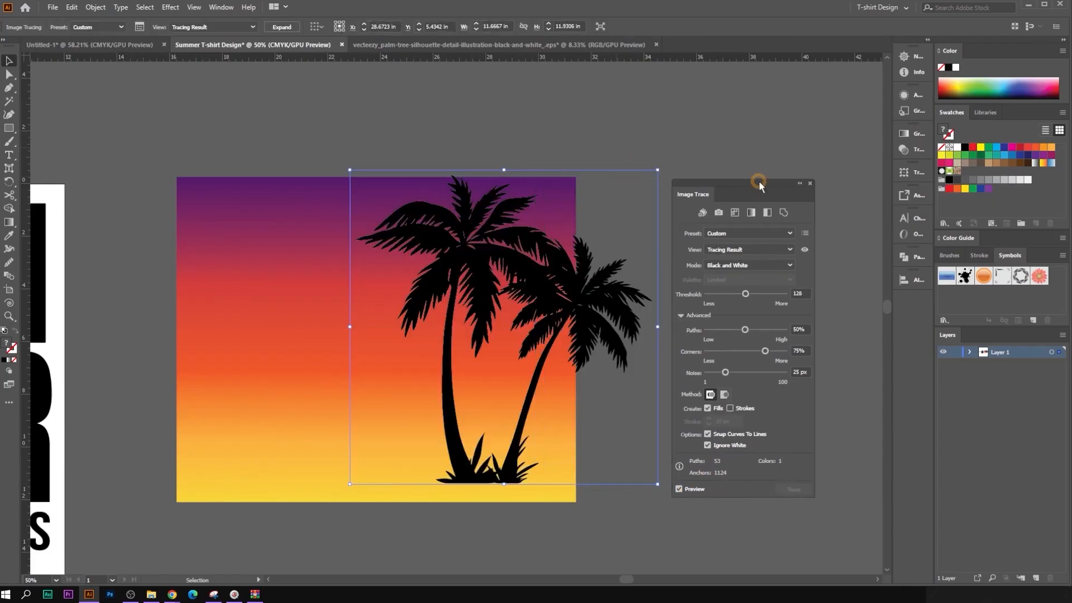
pyautogui.click(281, 27)
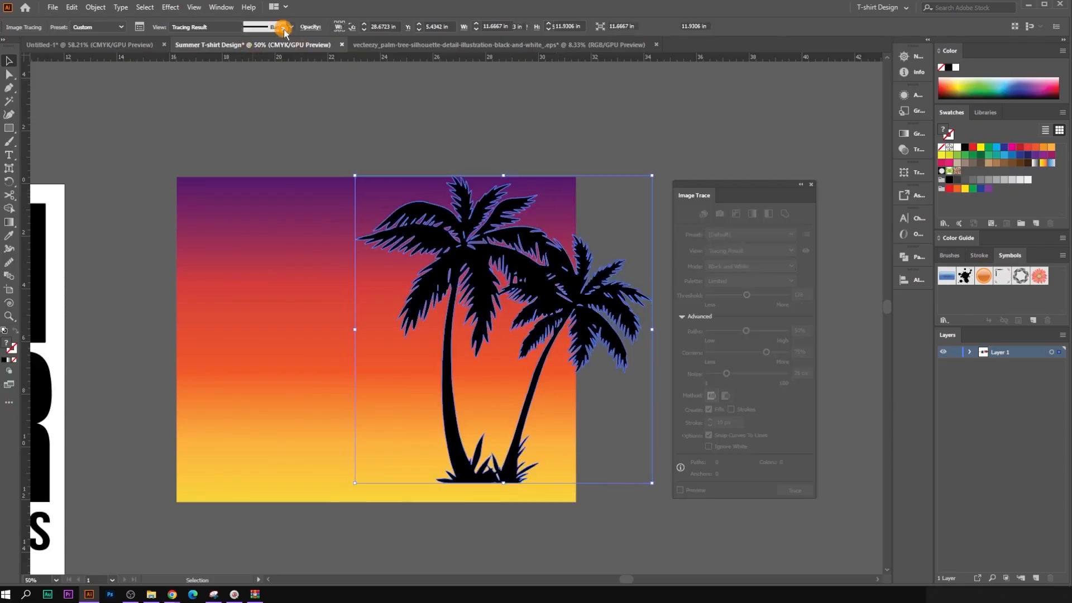
pyautogui.click(811, 184)
# Step: Move the traced palm trees inside the gradient rectangle, standing on its lower edge with the fronds reaching its right edge
pyautogui.scroll(-3, 656, 265)
pyautogui.click(721, 287)
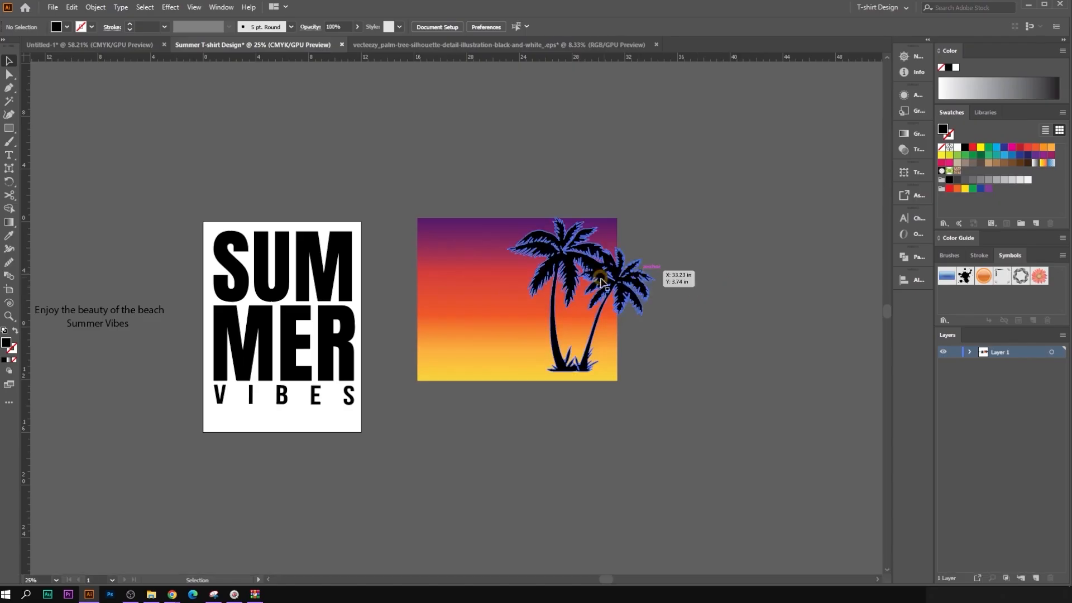
pyautogui.moveTo(570, 278); pyautogui.dragTo(587, 280)
pyautogui.scroll(1, 570, 281)
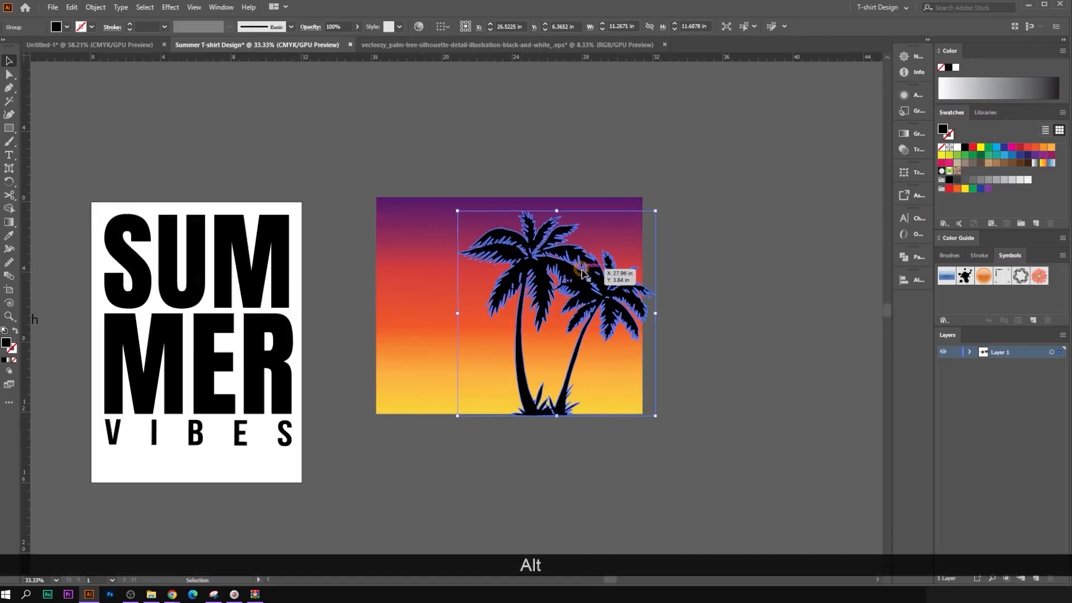
pyautogui.click(692, 269)
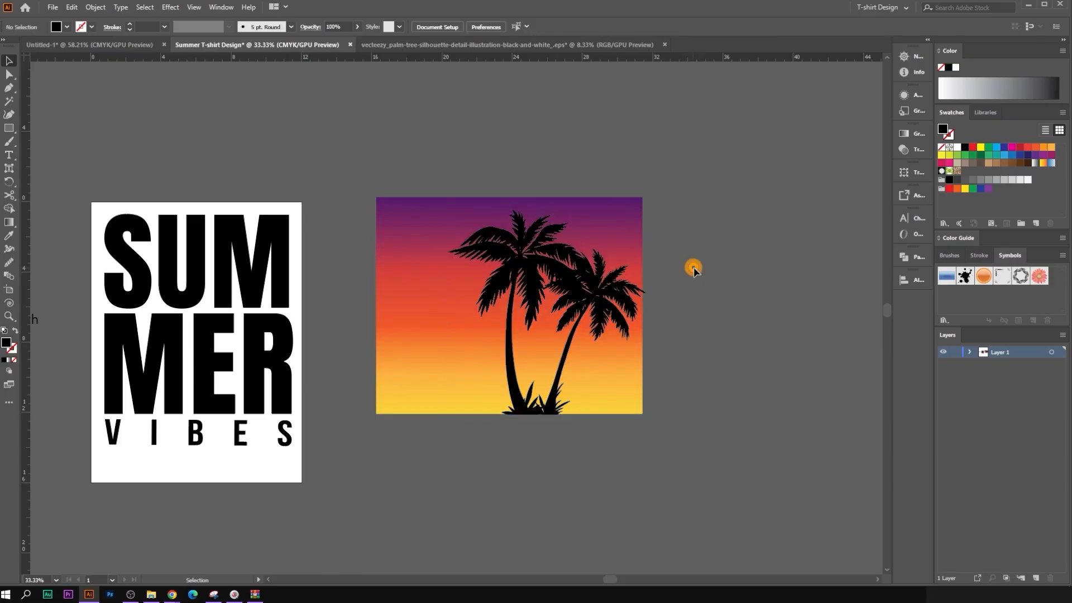
# Step: Place a duplicate of the palm trees on the empty canvas above the SUMMER VIBES artboard
pyautogui.hotkey('ctrl', '-')
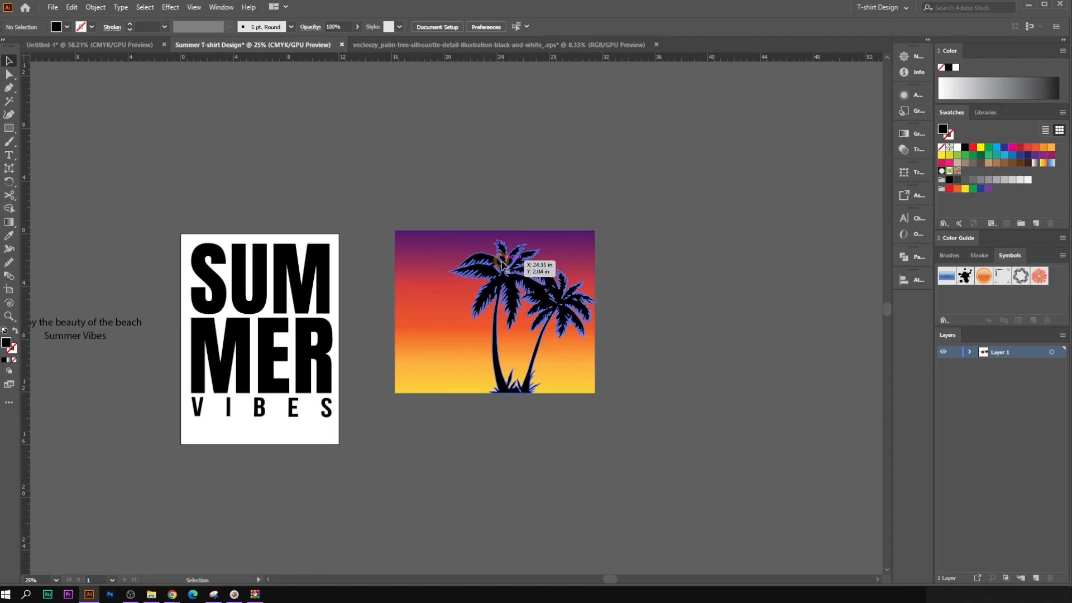
pyautogui.click(559, 296)
pyautogui.moveTo(559, 296); pyautogui.dragTo(287, 113)
pyautogui.click(514, 162)
pyautogui.scroll(1, 535, 311)
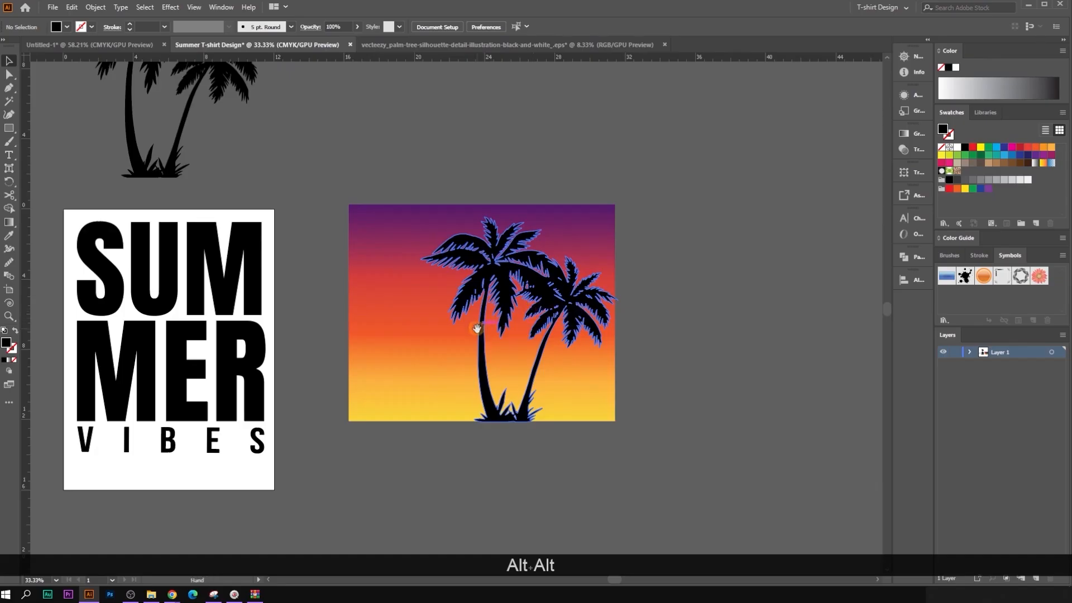
pyautogui.moveTo(478, 330); pyautogui.dragTo(555, 287)
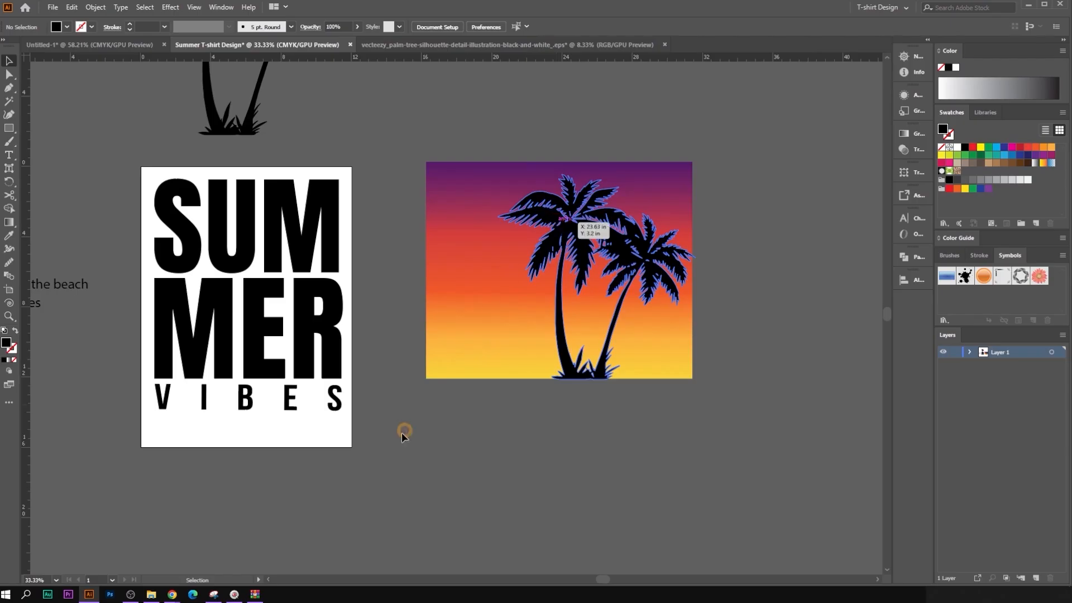
# Step: Switch to Google Chrome and replace the palm tree image search with "beach chair"
pyautogui.click(224, 559)
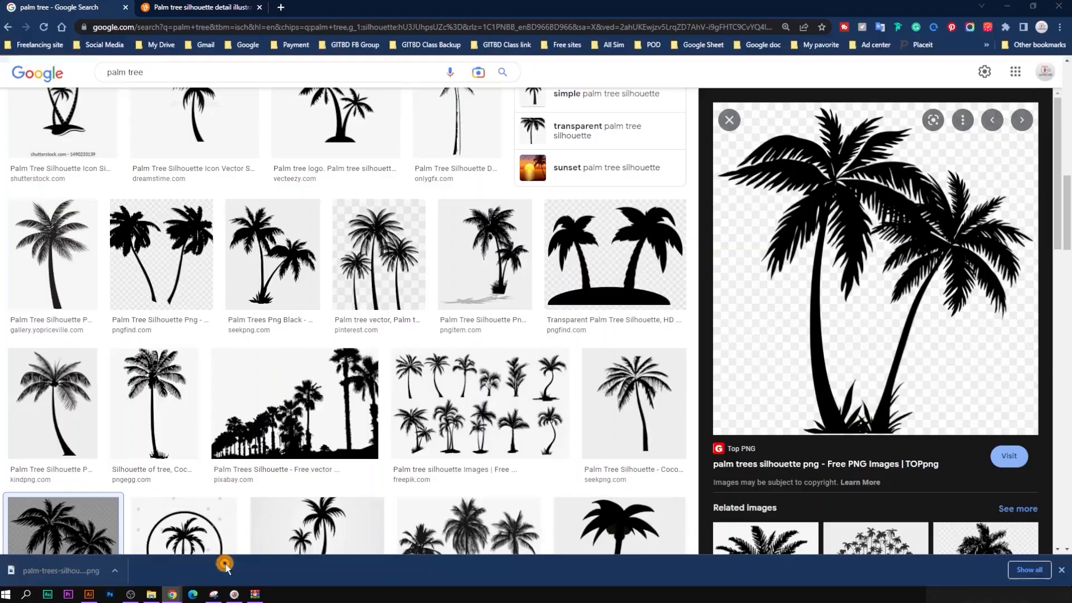
pyautogui.moveTo(162, 69); pyautogui.dragTo(62, 77)
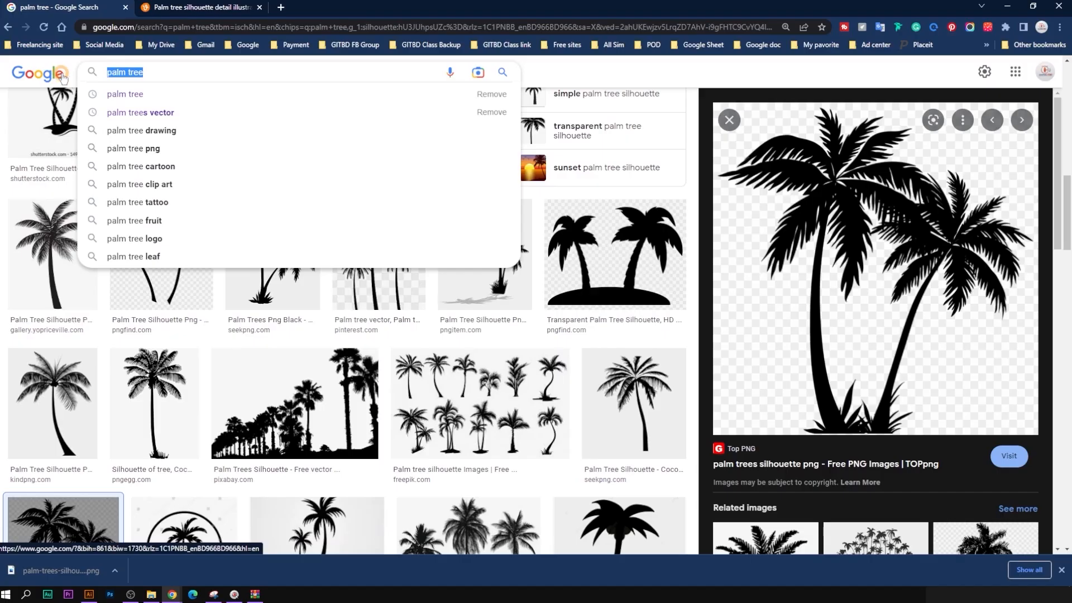
pyautogui.press('BackSpace')
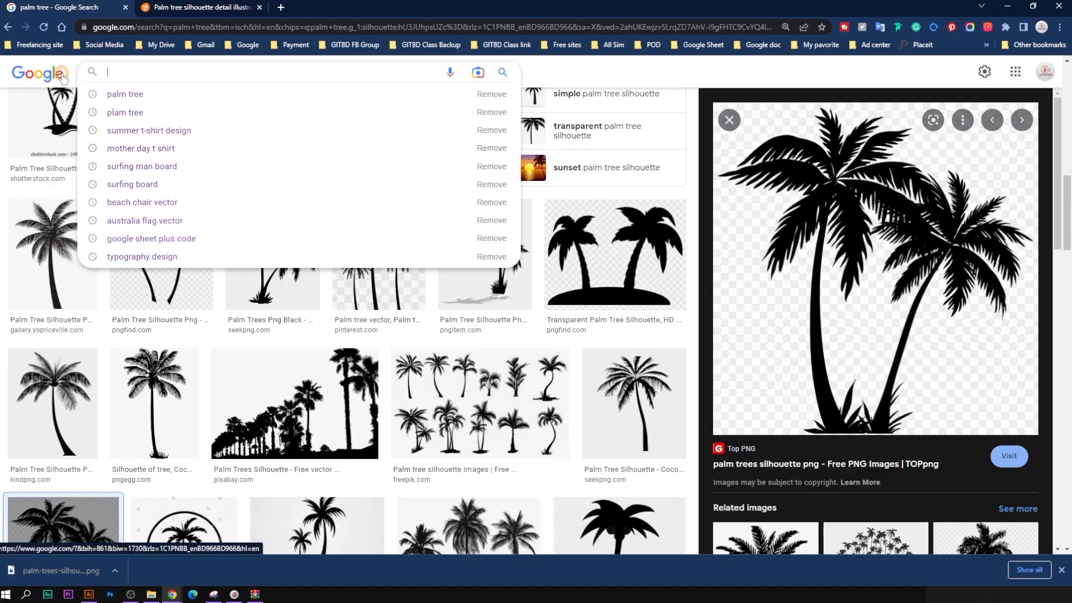
pyautogui.write('beach c')
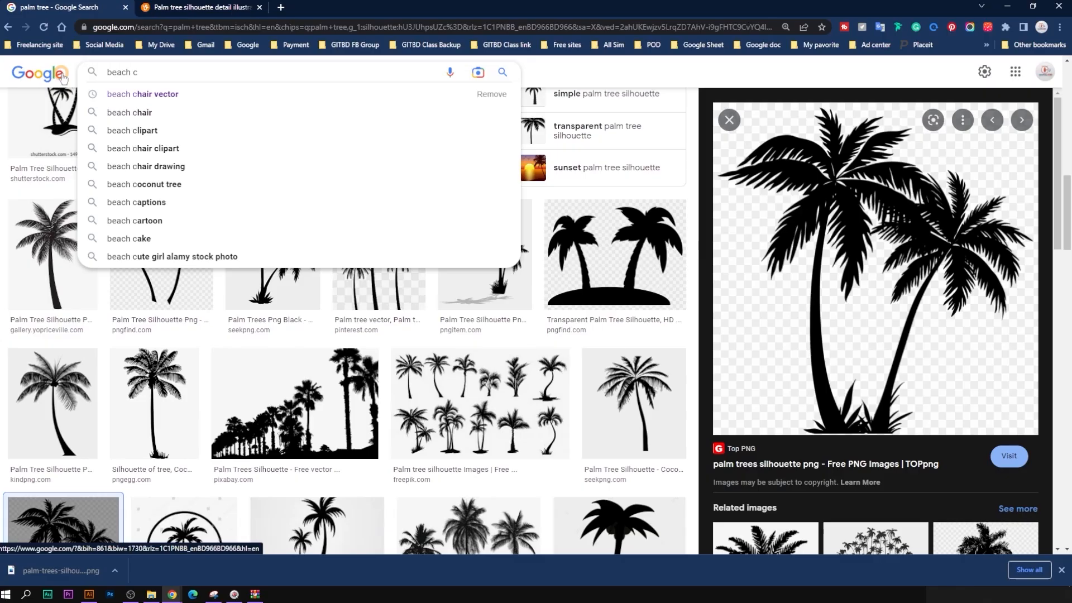
pyautogui.click(133, 112)
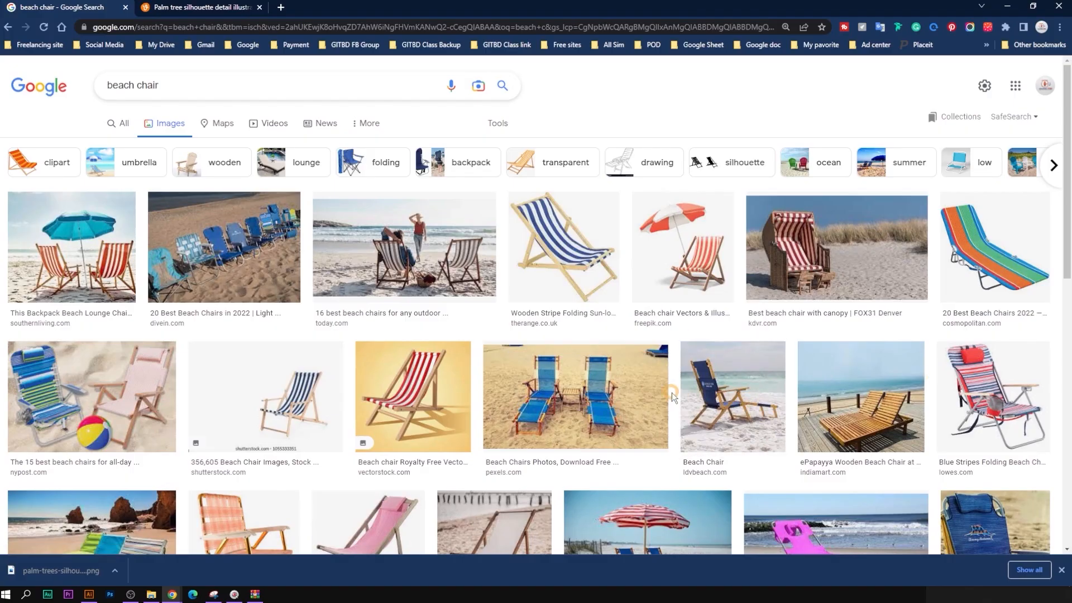
# Step: Refine the image search to "beach chair png"
pyautogui.scroll(-8, 663, 408)
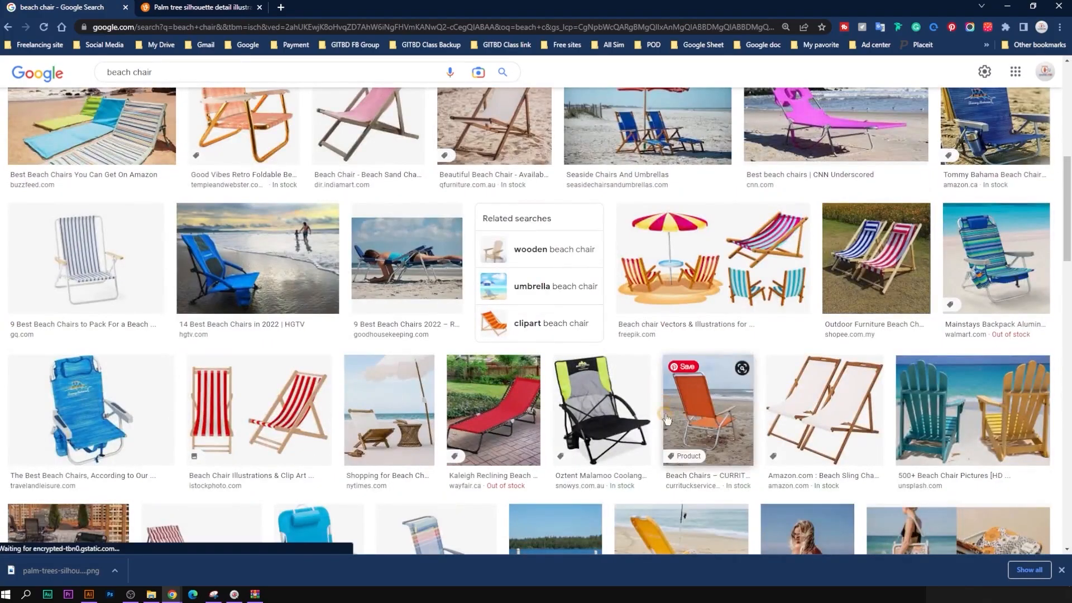
pyautogui.click(181, 76)
pyautogui.write('png')
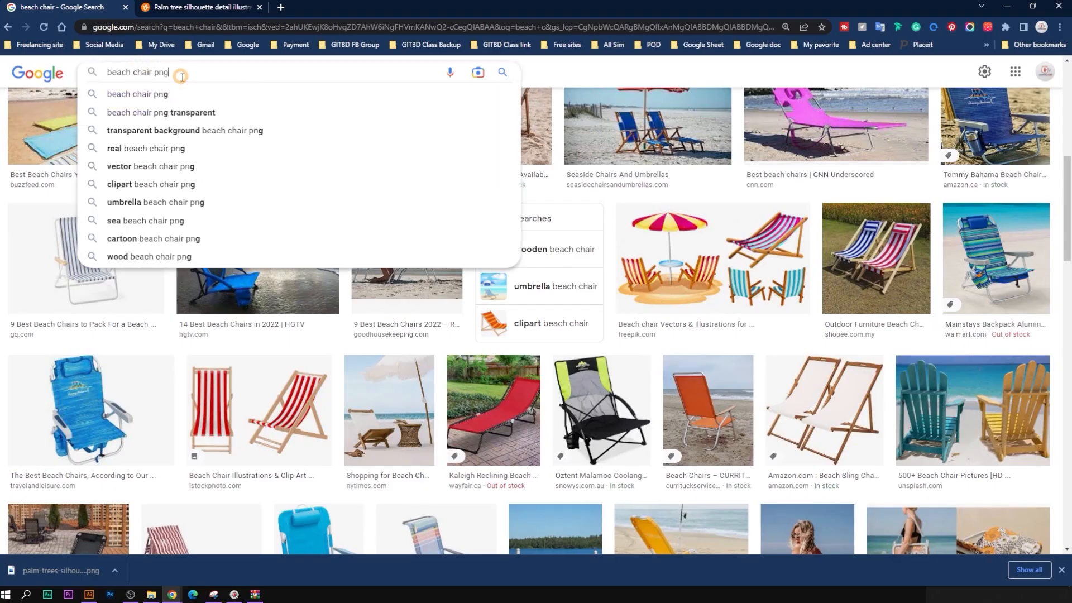
pyautogui.press('Return')
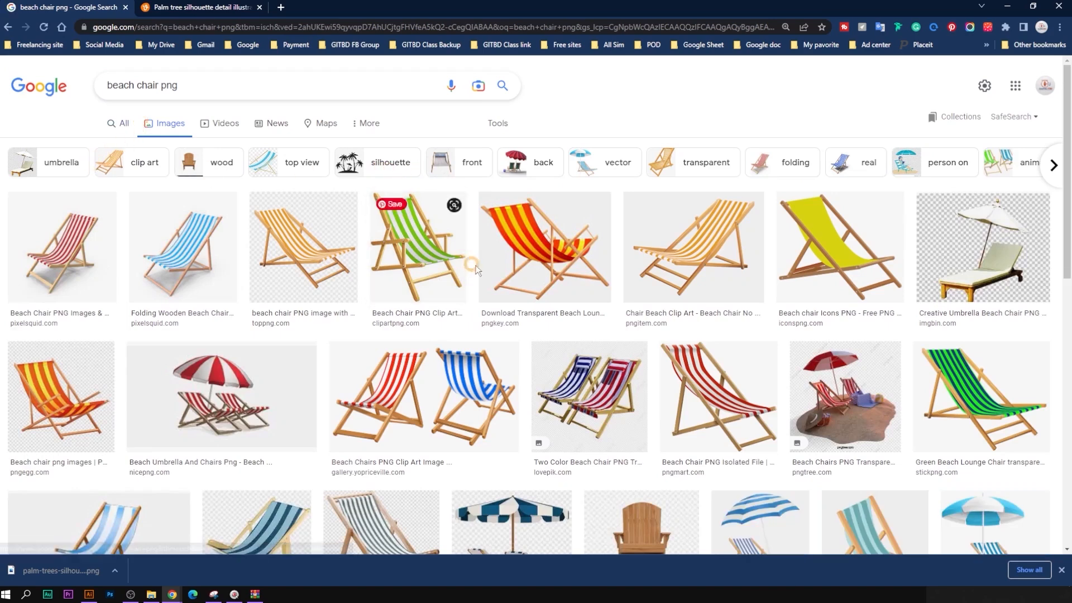
# Step: Open the TOPpng orange-and-white striped beach chair image with transparent background and save it as a PNG in Downloads
pyautogui.click(232, 295)
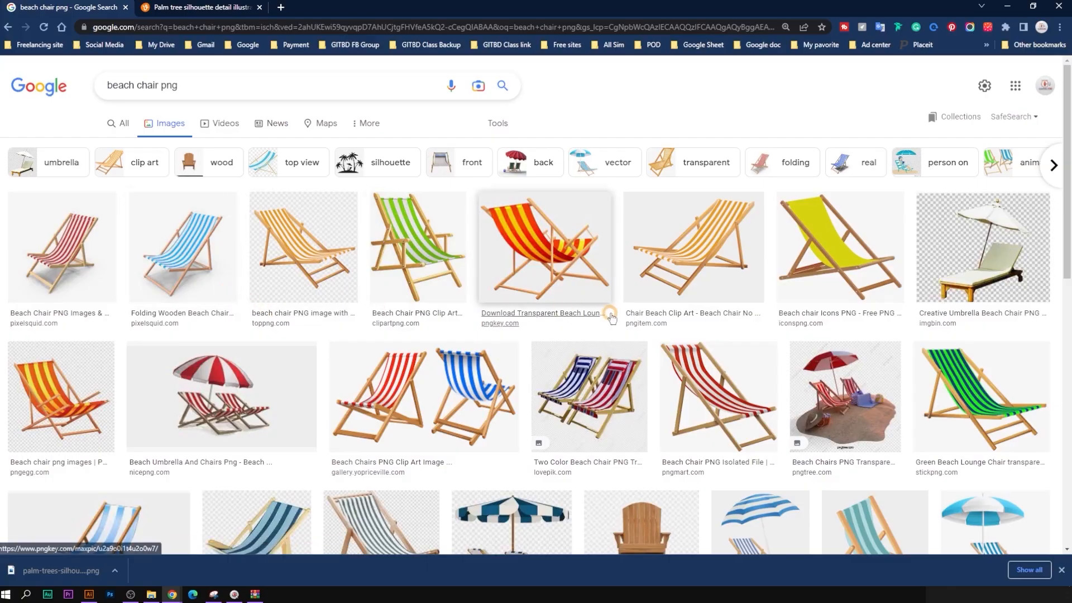
pyautogui.click(307, 254)
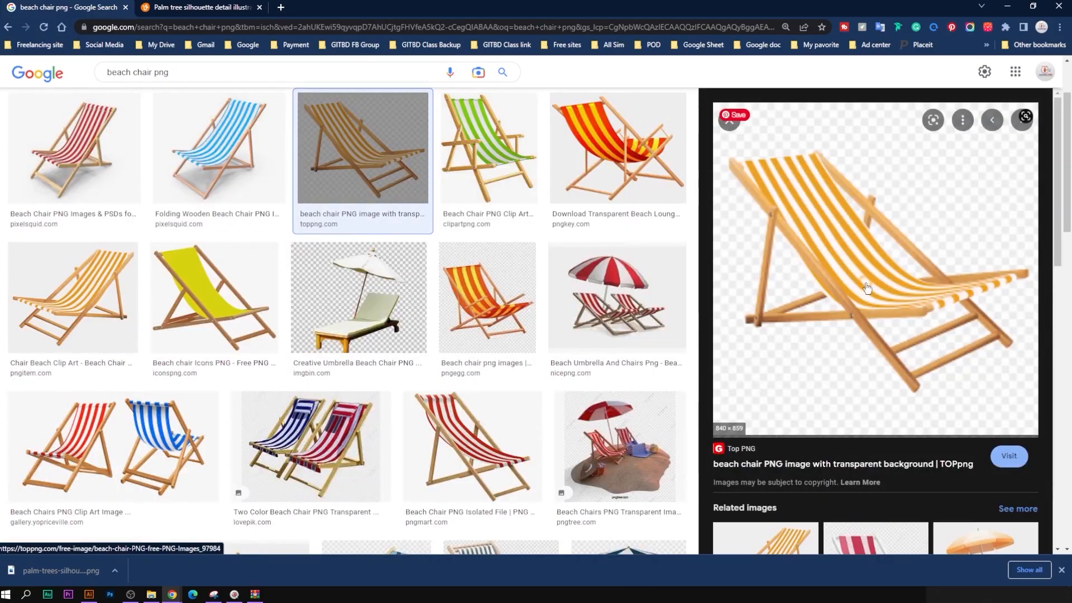
pyautogui.rightClick(840, 272)
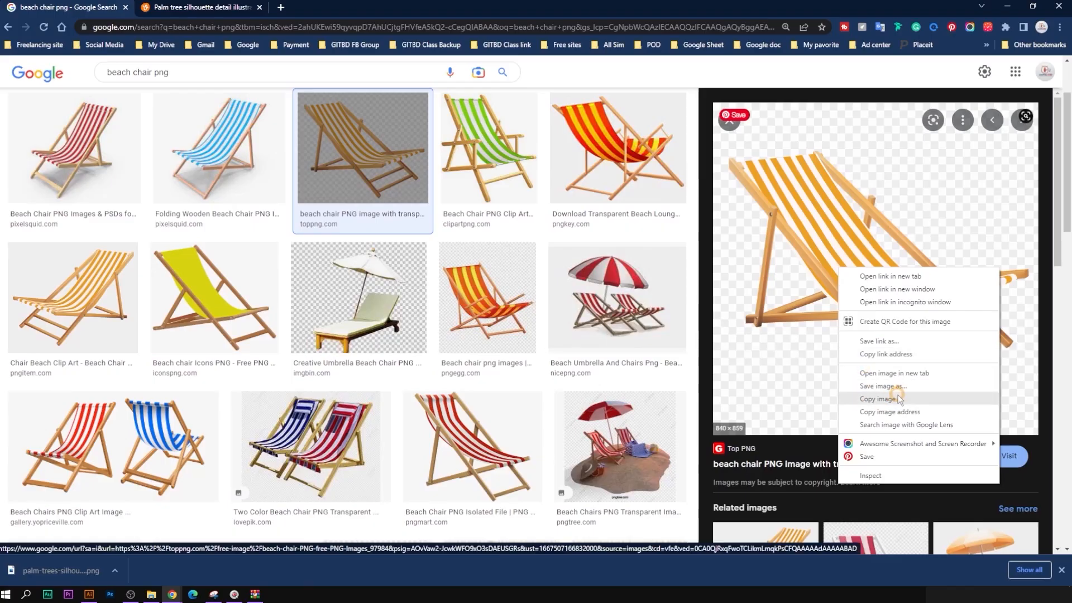
pyautogui.click(885, 386)
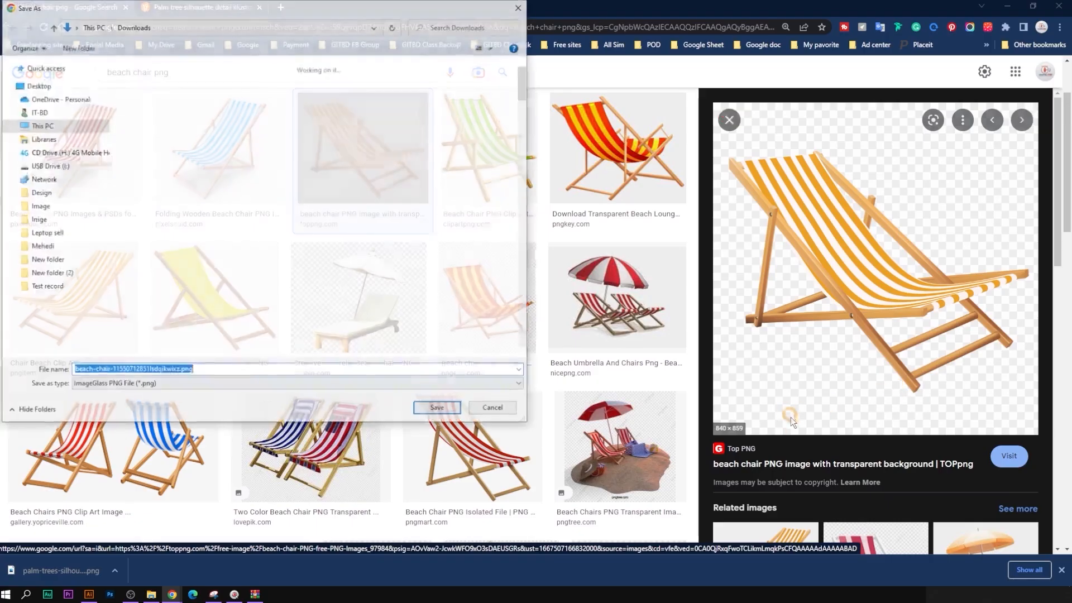
pyautogui.click(438, 409)
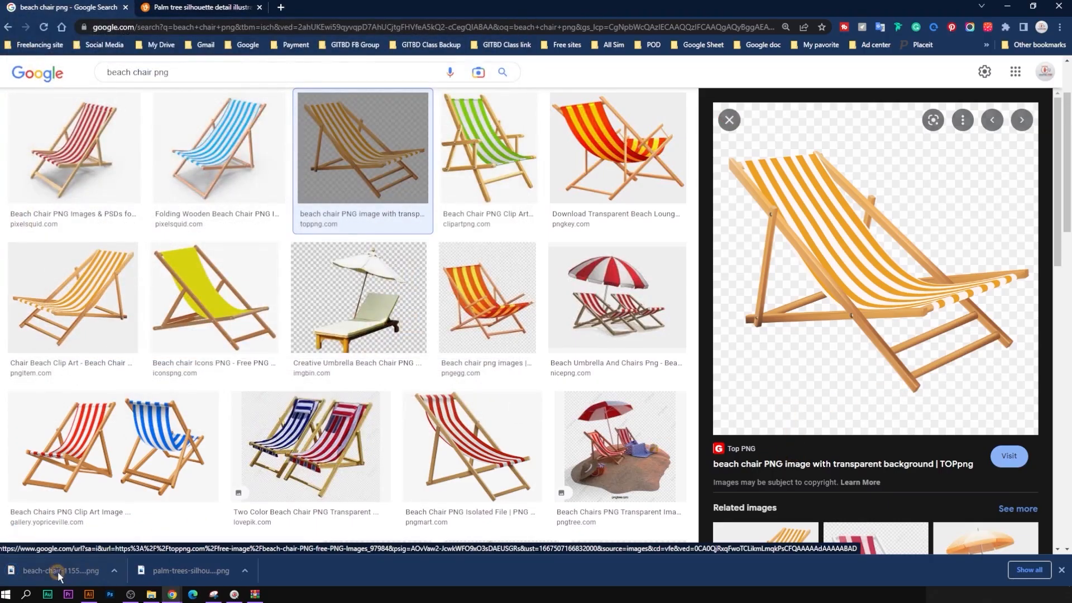
# Step: Switch to Illustrator by placing the downloaded beach chair PNG beside the SUMMER VIBES artboard, and embed the image
pyautogui.moveTo(56, 570); pyautogui.dragTo(468, 406)
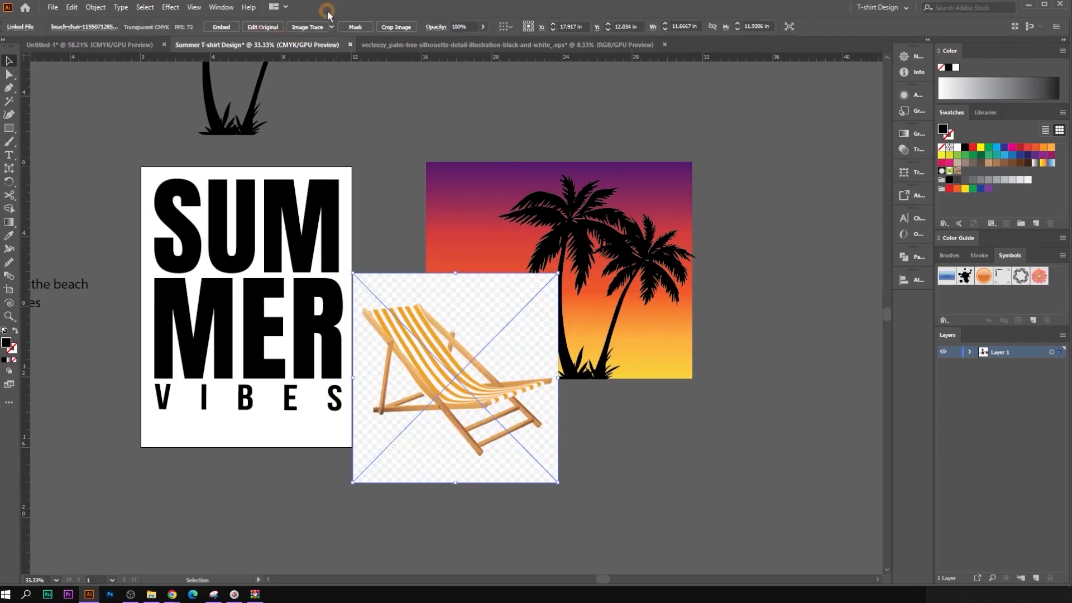
pyautogui.click(222, 27)
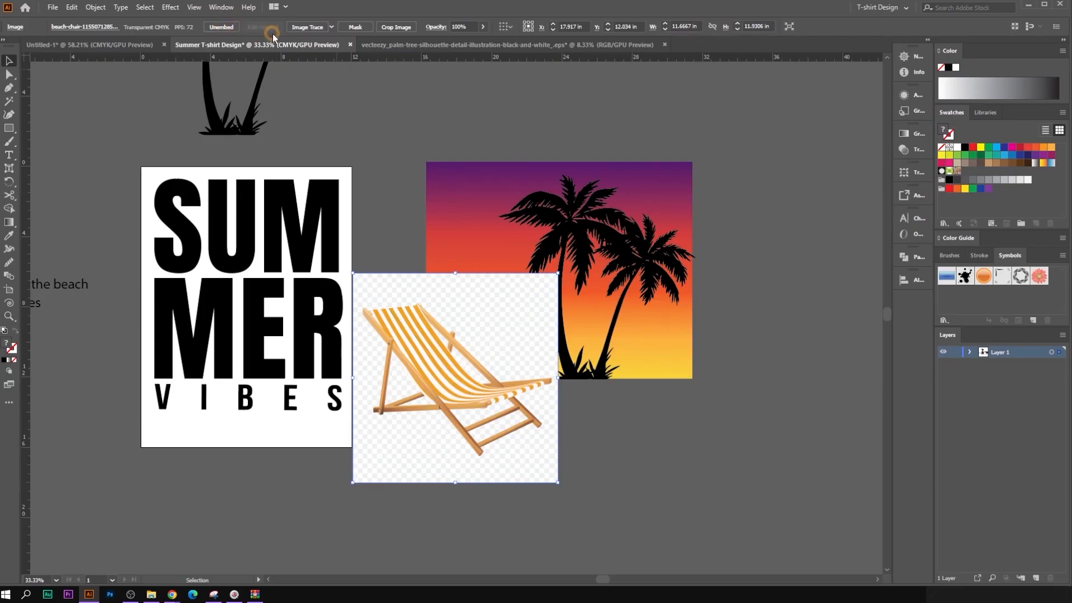
# Step: Image-trace the beach chair with the Silhouettes preset and move it below the sunset gradient rectangle
pyautogui.click(332, 27)
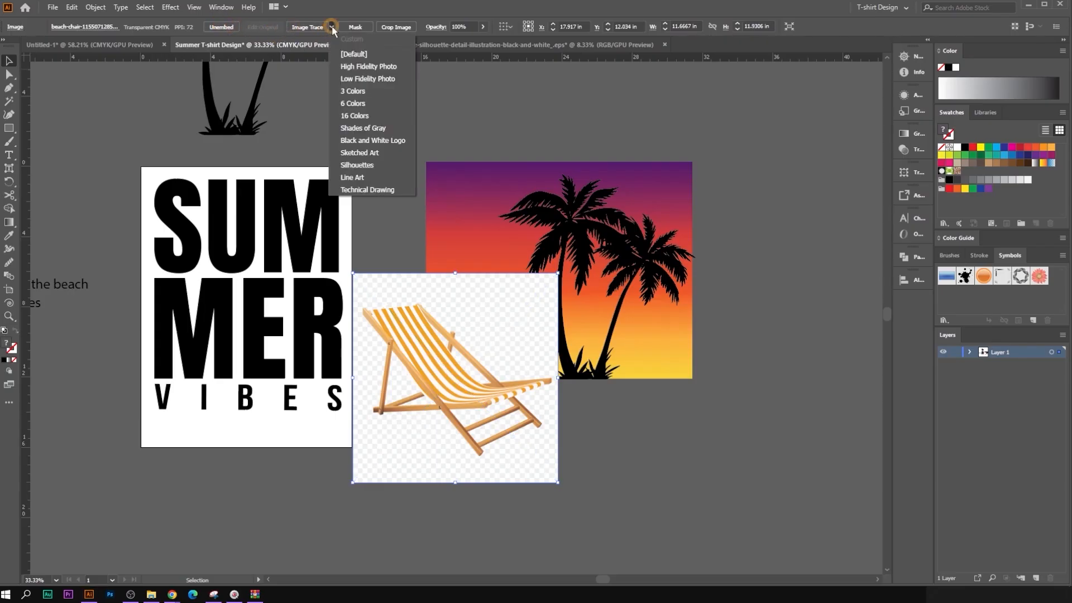
pyautogui.click(373, 166)
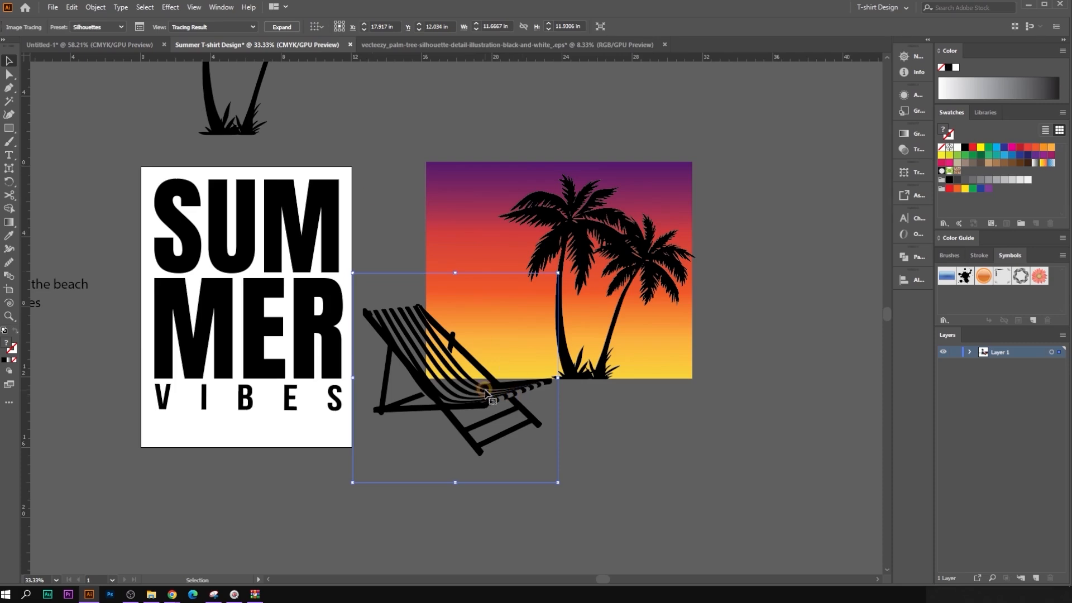
pyautogui.moveTo(486, 393); pyautogui.dragTo(515, 492)
pyautogui.scroll(-2, 532, 480)
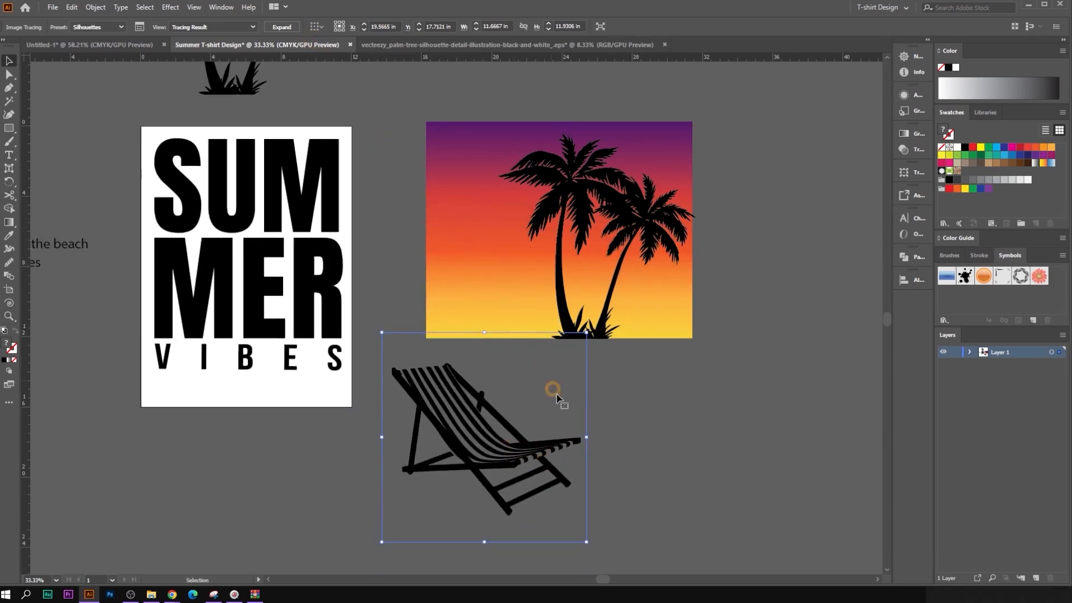
# Step: Expand the traced beach chair into editable vector paths and deselect it
pyautogui.click(668, 431)
pyautogui.click(483, 430)
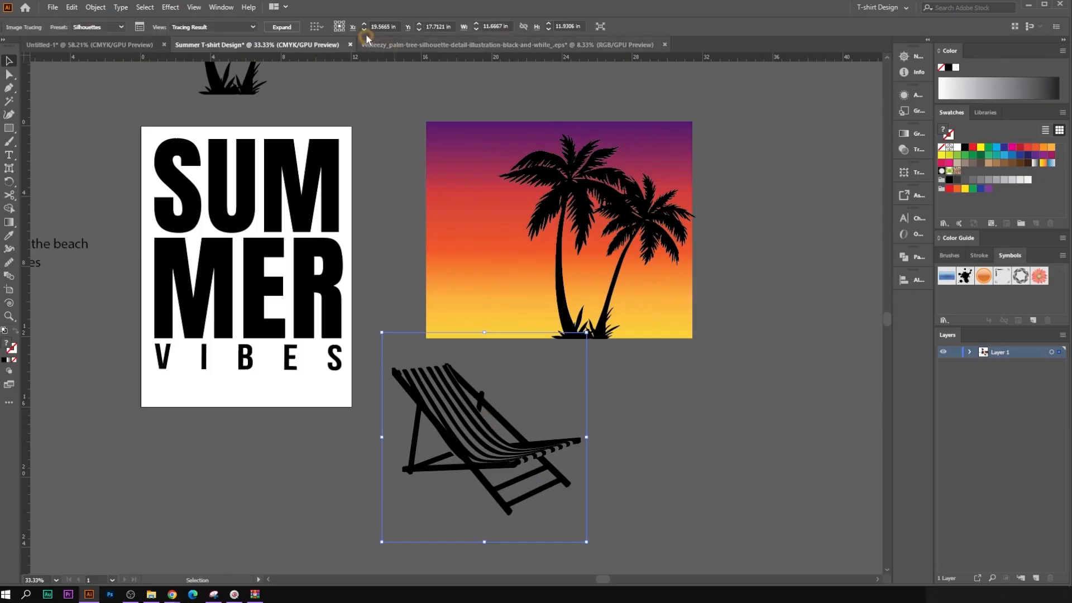
pyautogui.click(282, 27)
pyautogui.scroll(-1, 605, 438)
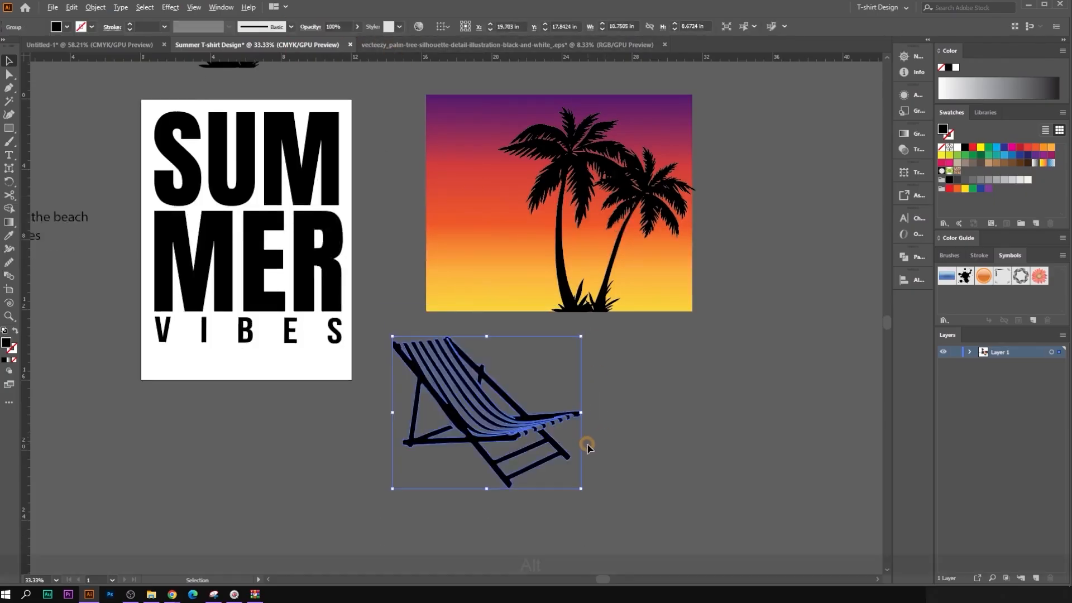
pyautogui.scroll(2, 588, 447)
pyautogui.click(639, 452)
pyautogui.scroll(-2, 363, 360)
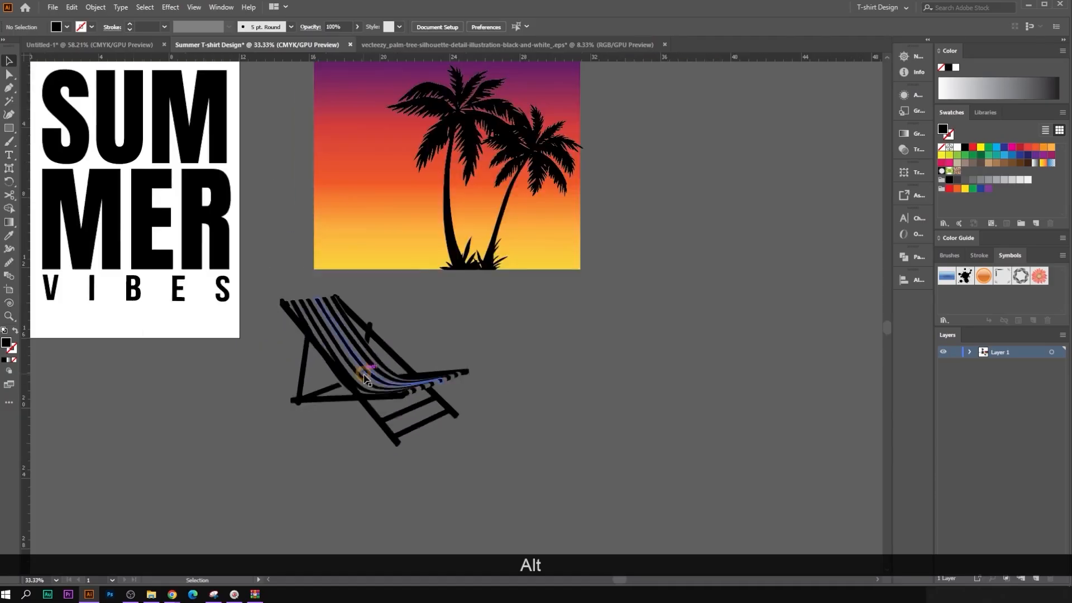
pyautogui.click(366, 375)
pyautogui.scroll(1, 524, 374)
pyautogui.click(544, 372)
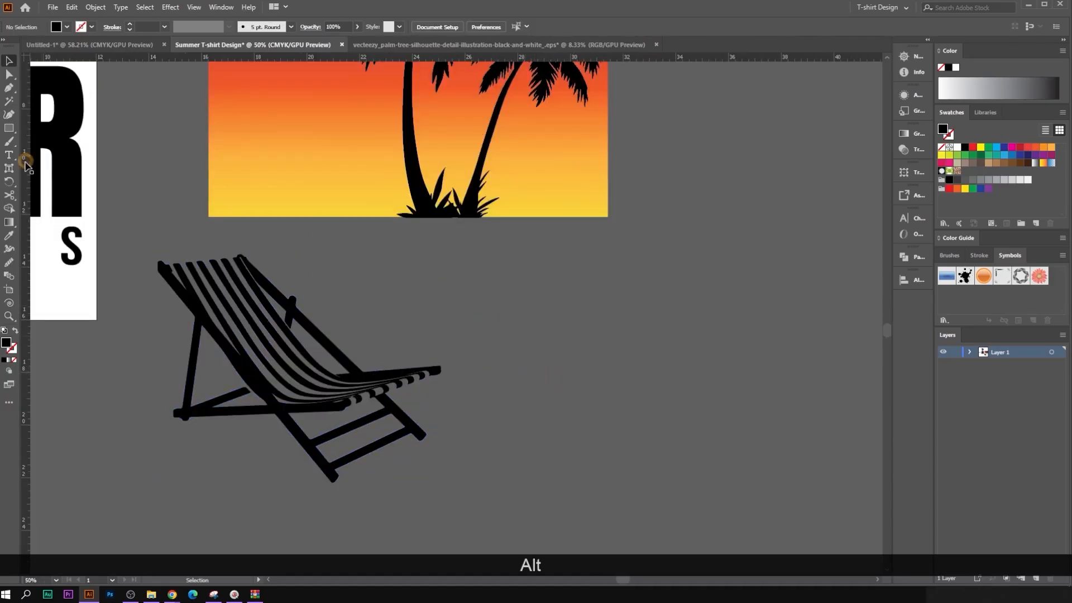
# Step: Start a black-filled Pen tool path across the top edge of the chair's striped backrest
pyautogui.click(9, 87)
pyautogui.scroll(3, 167, 258)
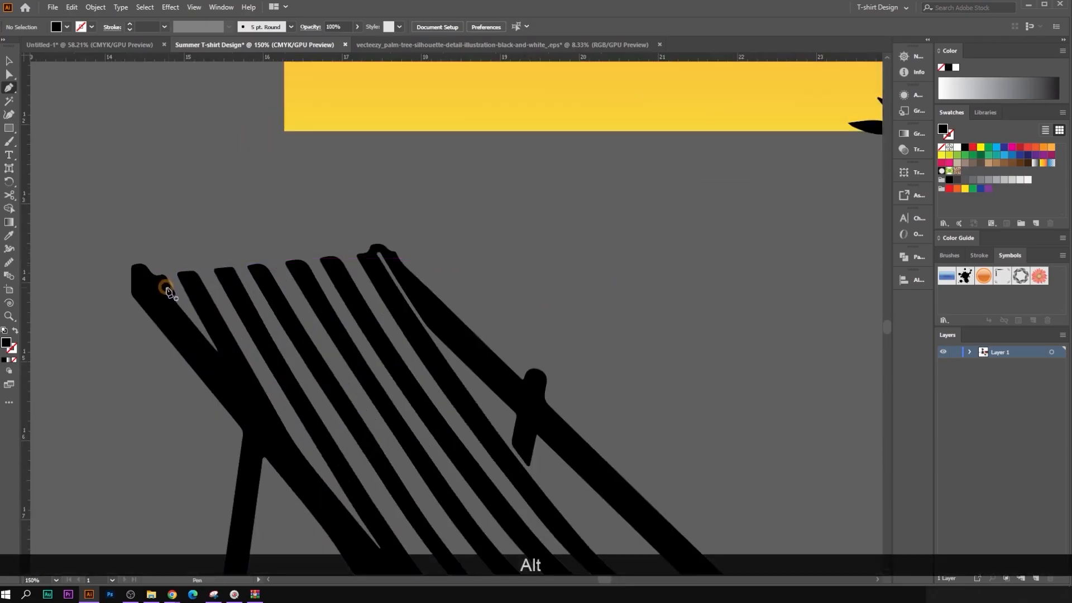
pyautogui.click(156, 274)
pyautogui.click(275, 257)
pyautogui.click(379, 249)
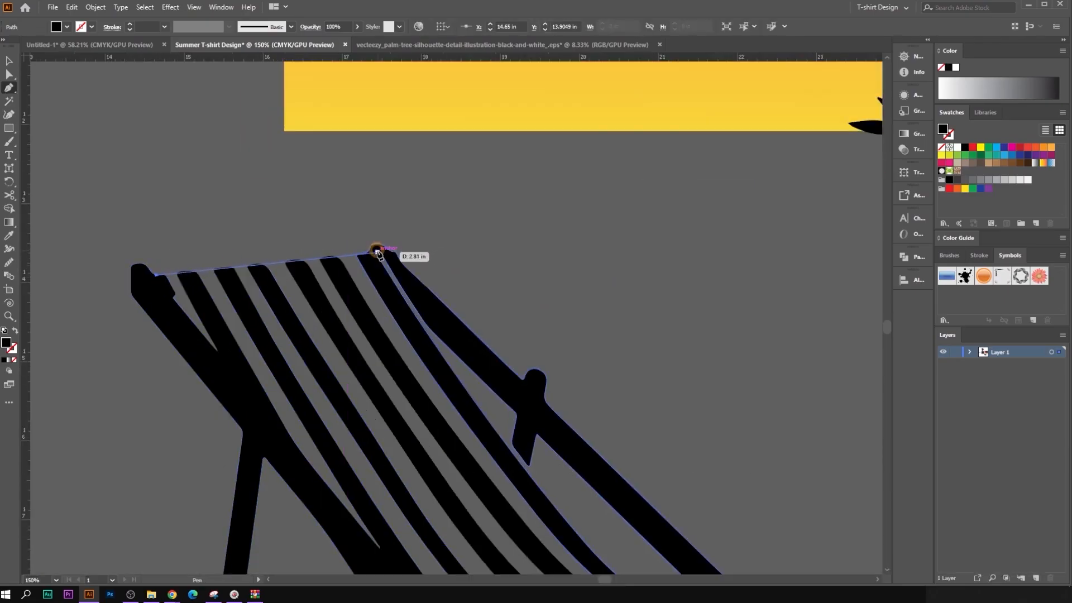
pyautogui.scroll(-2, 389, 307)
pyautogui.scroll(1, 572, 495)
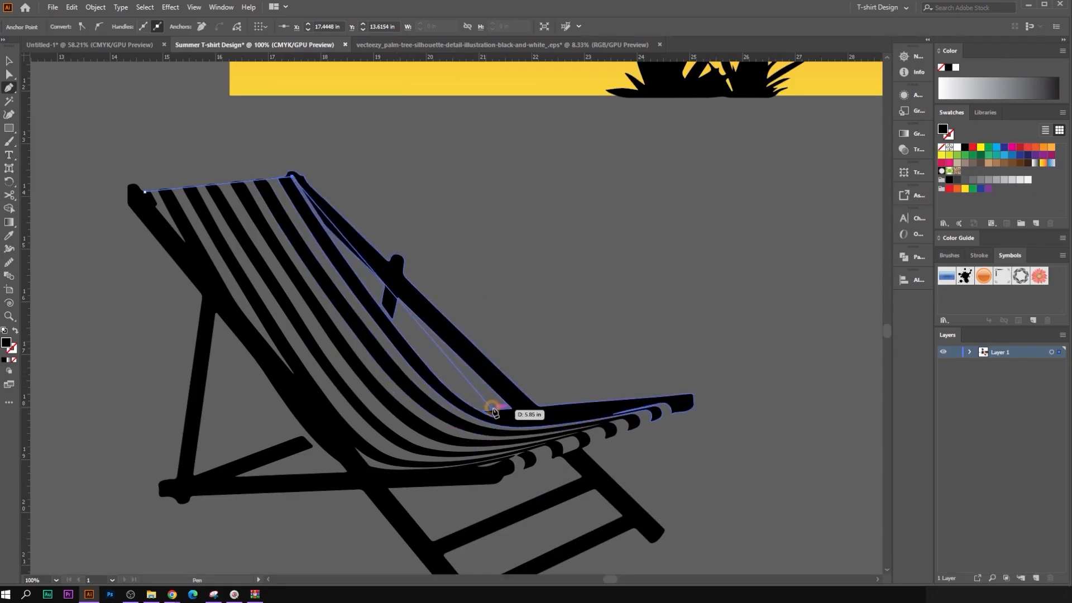
# Step: Continue the Pen path down the right side of the striped fabric and along the seat to its front corner
pyautogui.click(308, 217)
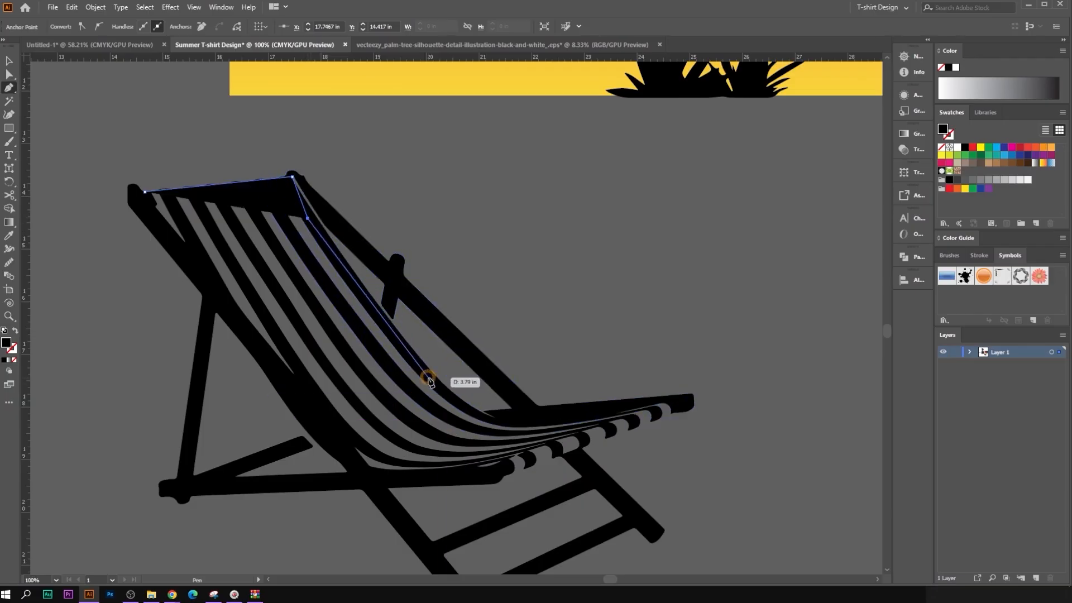
pyautogui.click(428, 377)
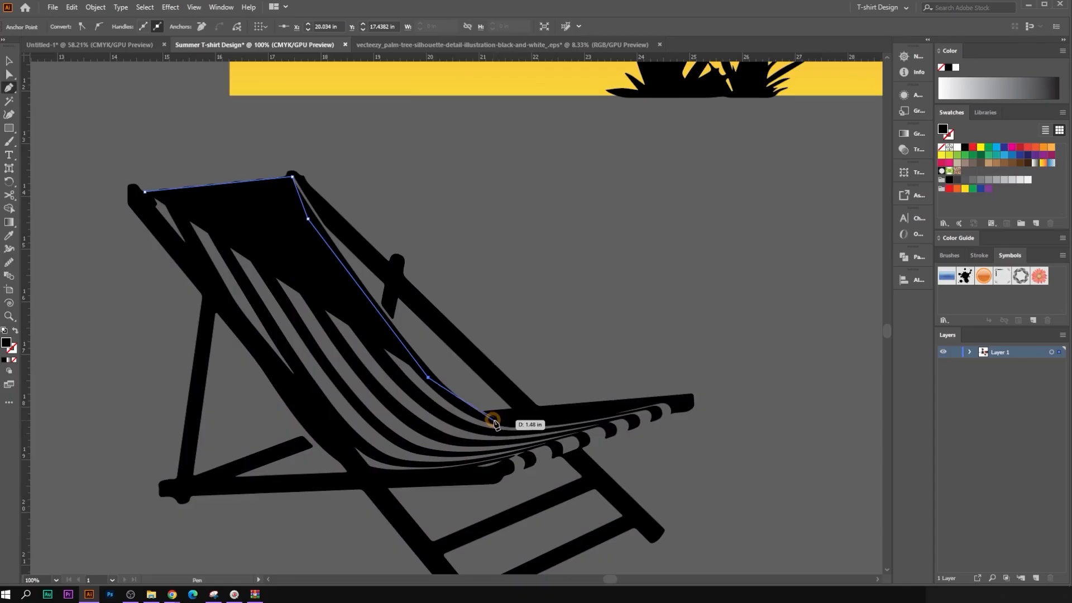
pyautogui.click(503, 420)
pyautogui.click(663, 397)
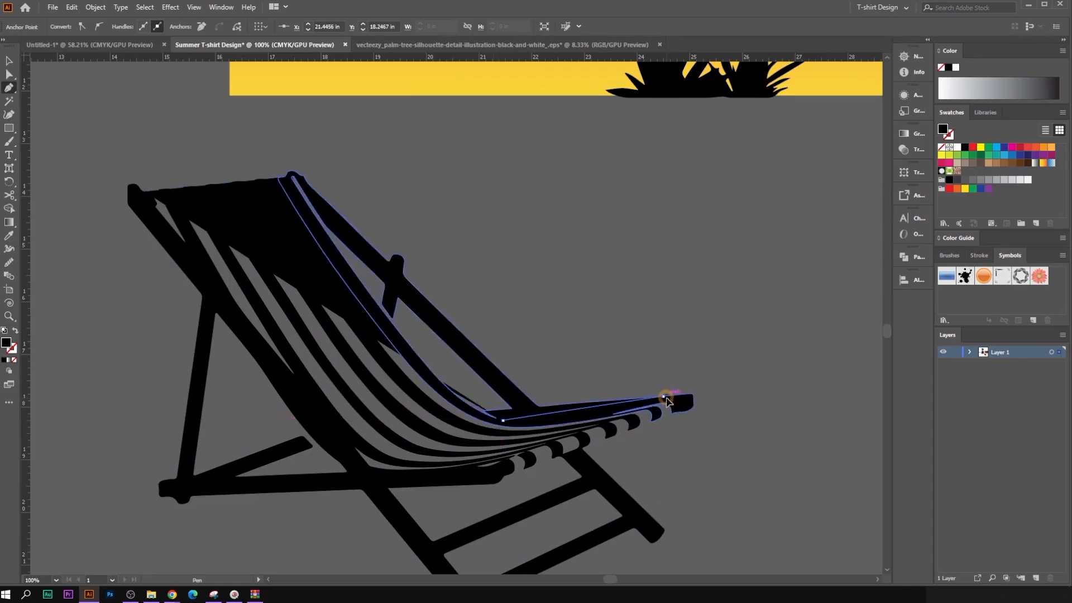
pyautogui.click(685, 406)
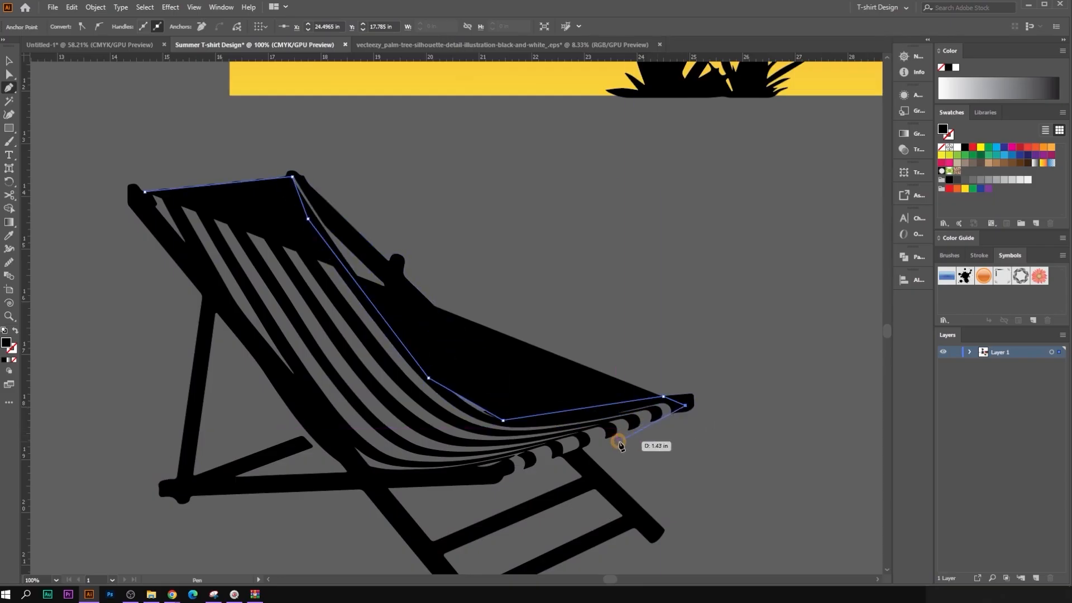
pyautogui.hotkey('ctrl', 'z')
pyautogui.keyDown('alt'); pyautogui.scroll(2, 686, 425); pyautogui.keyUp('alt')
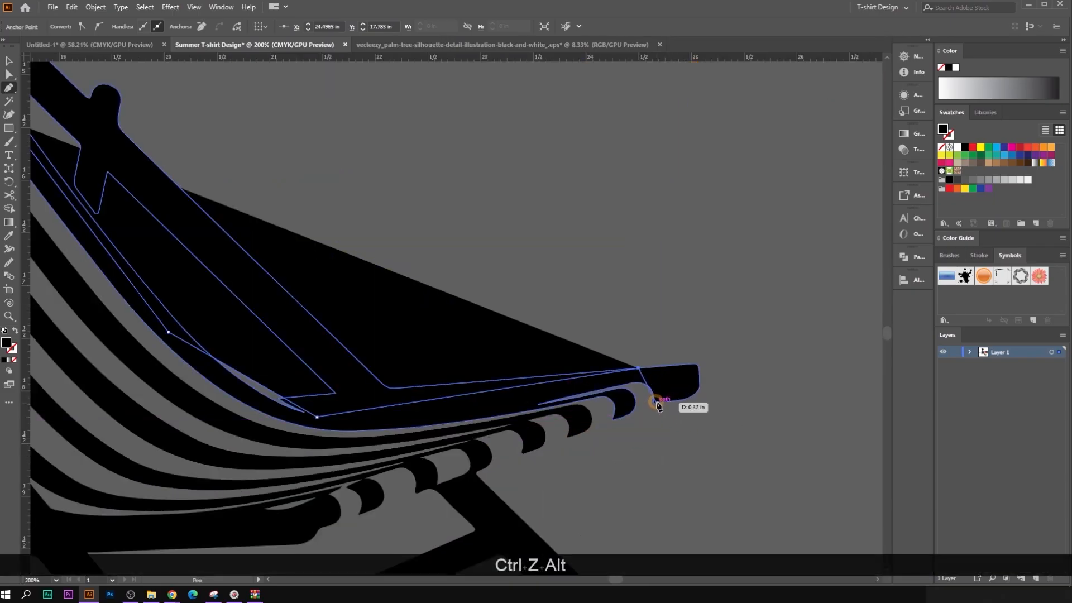
pyautogui.click(658, 402)
# Step: Run the Pen path along the seat's front edge and back up the fabric's left side, closing it at the starting point
pyautogui.scroll(-3, 354, 467)
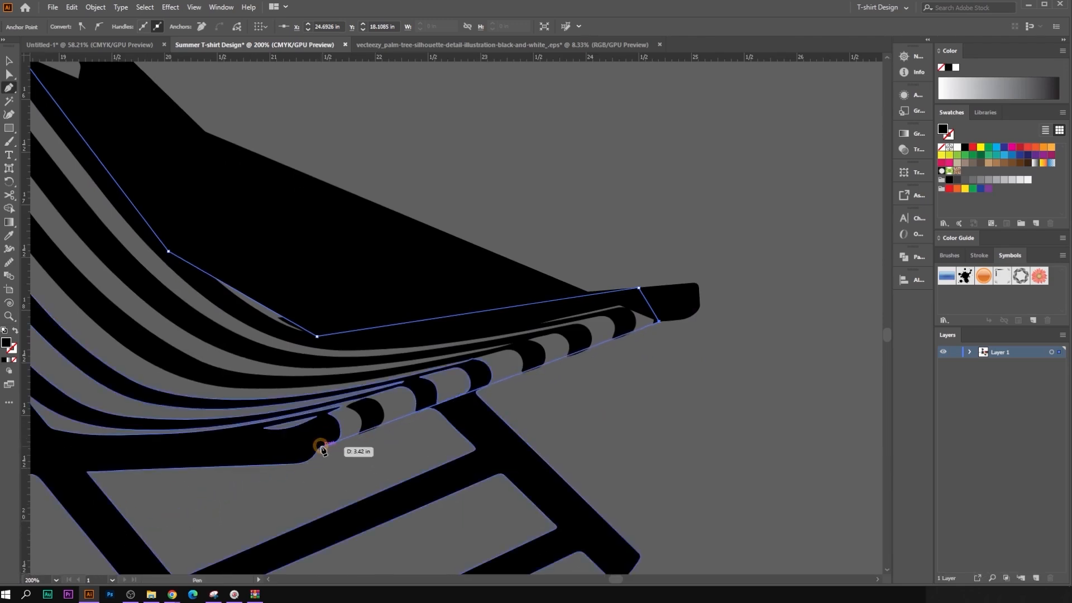
pyautogui.keyDown('alt'); pyautogui.scroll(-3, 313, 450); pyautogui.keyUp('alt')
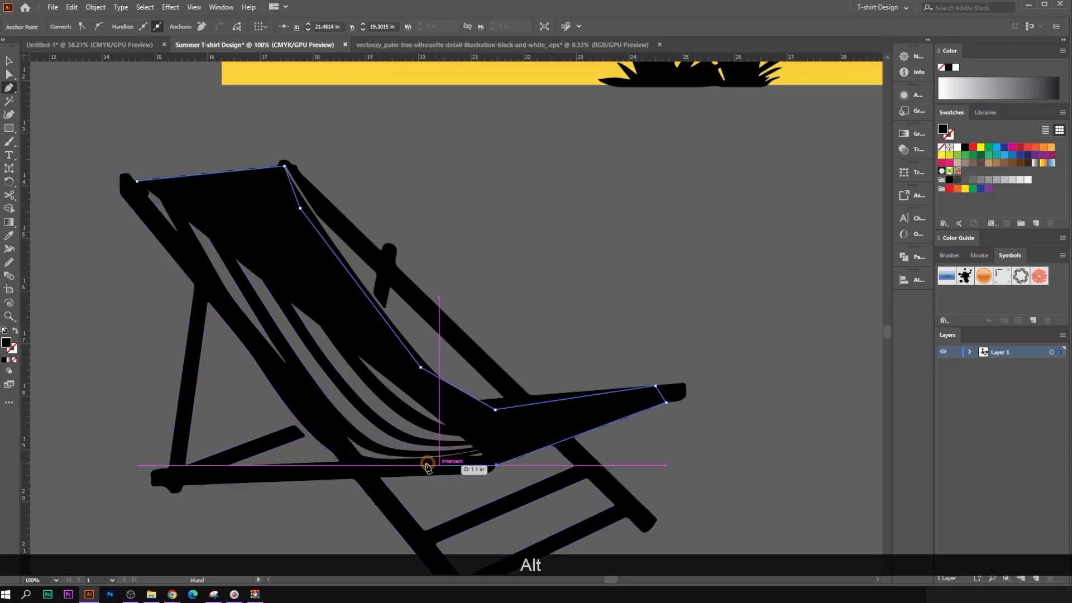
pyautogui.click(378, 463)
pyautogui.click(339, 447)
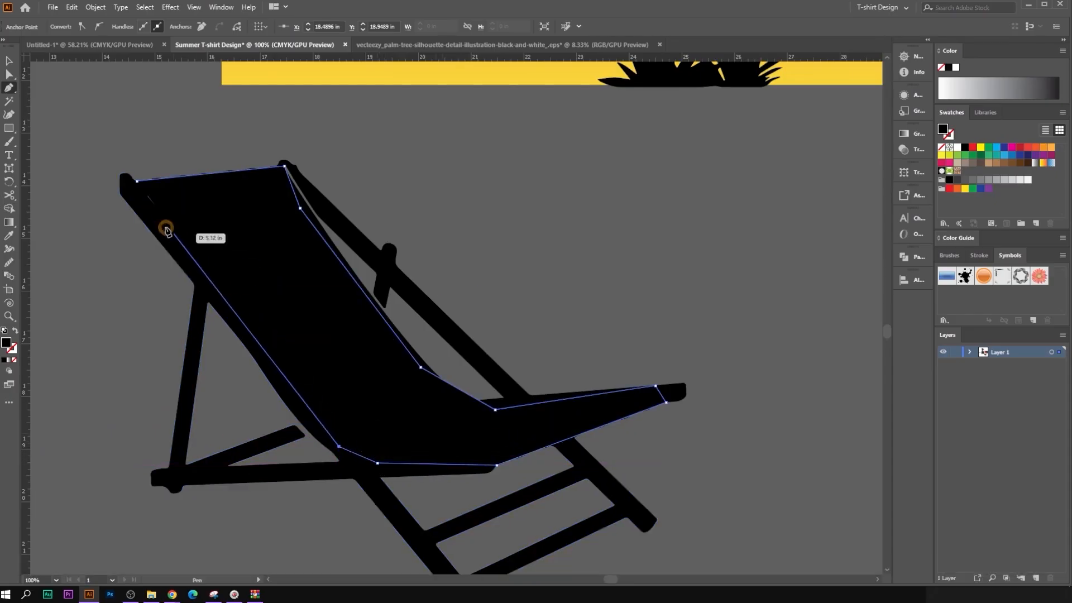
pyautogui.click(137, 191)
pyautogui.keyDown('alt'); pyautogui.scroll(3, 137, 185); pyautogui.keyUp('alt')
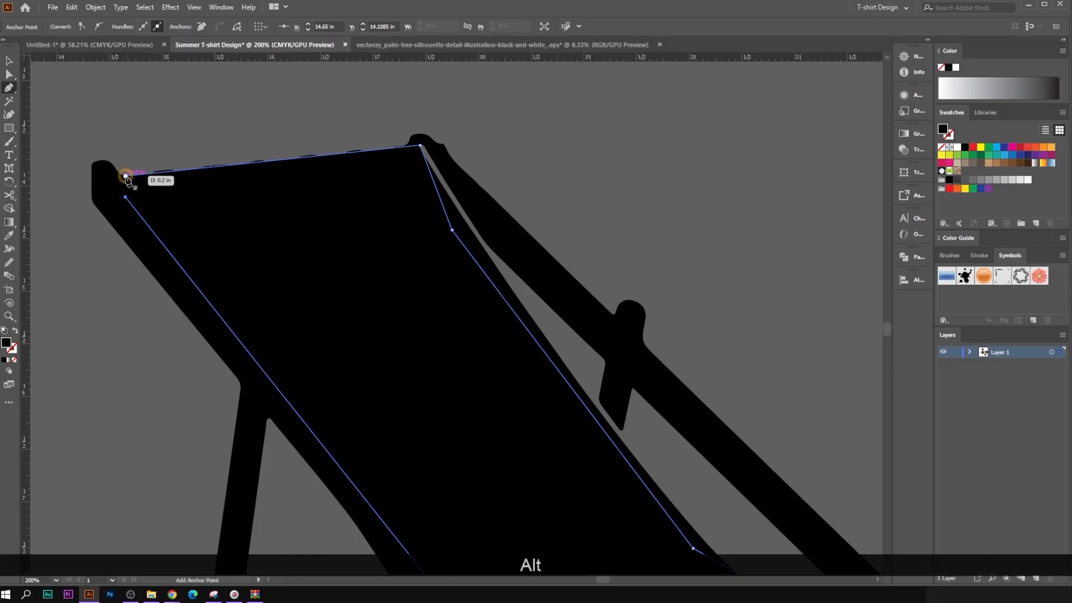
pyautogui.click(126, 178)
# Step: Select the fabric shape together with the traced chair and unite them into one solid silhouette
pyautogui.click(13, 59)
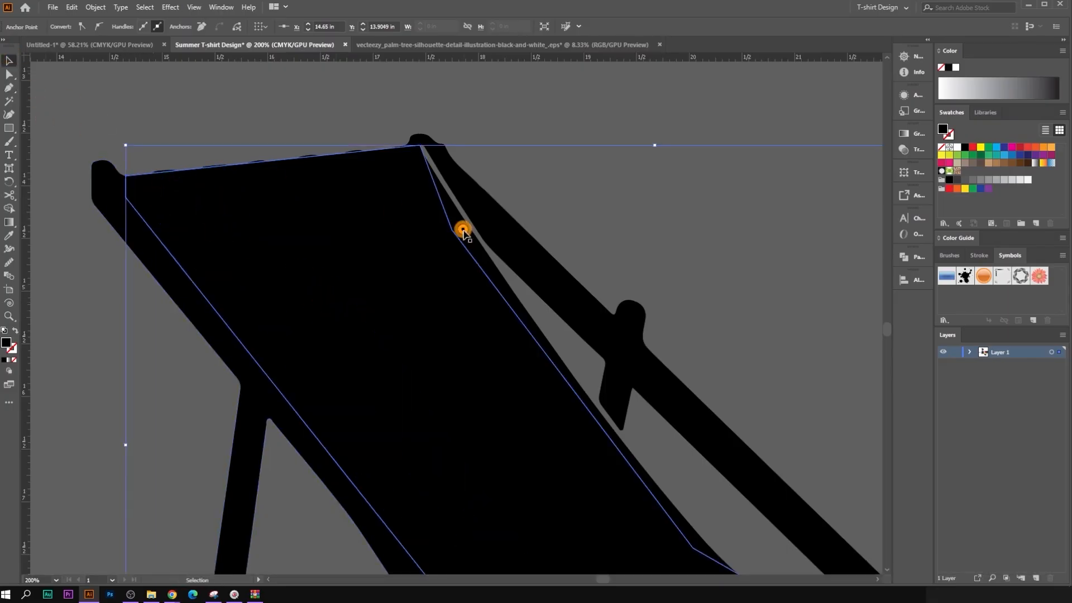
pyautogui.keyDown('alt'); pyautogui.scroll(-4, 570, 201); pyautogui.keyUp('alt')
pyautogui.click(709, 380)
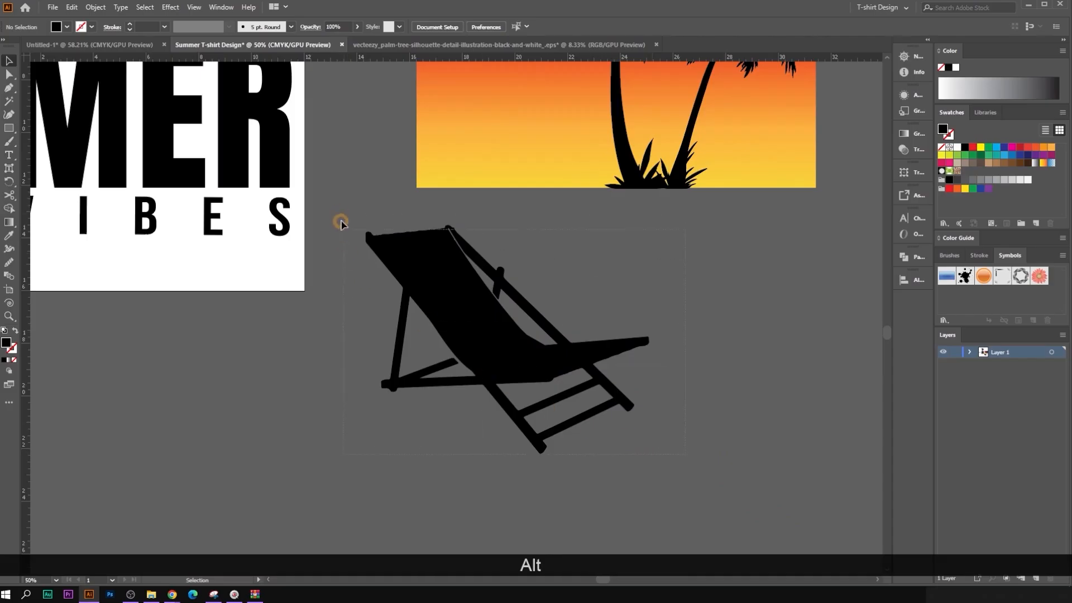
pyautogui.moveTo(347, 218); pyautogui.dragTo(455, 290)
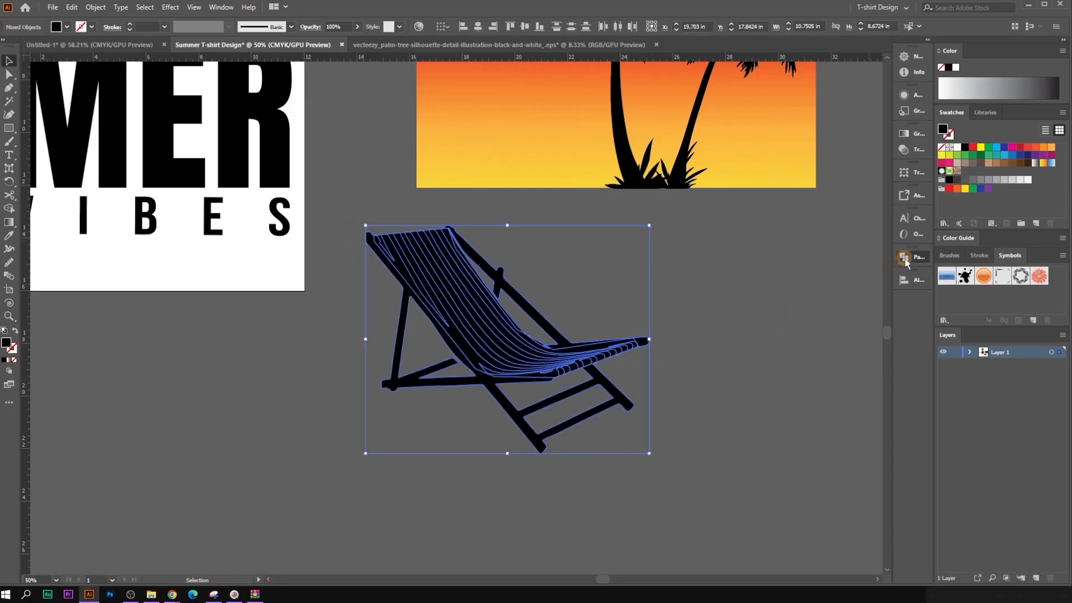
pyautogui.click(904, 258)
pyautogui.click(773, 282)
pyautogui.click(698, 411)
pyautogui.keyDown('alt'); pyautogui.scroll(-2, 606, 418); pyautogui.keyUp('alt')
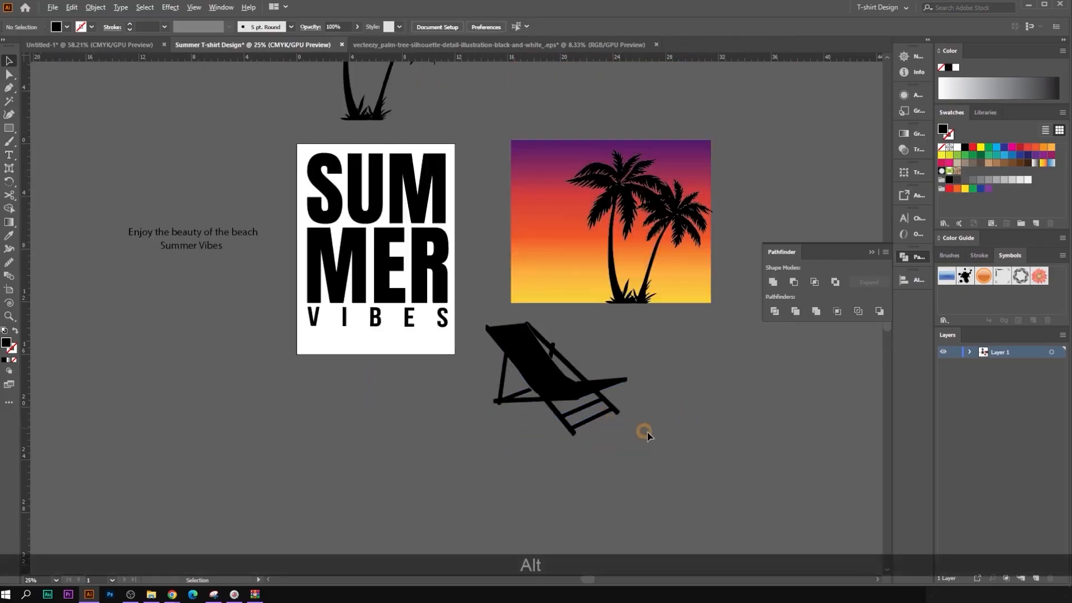
# Step: Reposition the united beach chair silhouette on the empty canvas below the sunset gradient rectangle
pyautogui.moveTo(668, 428); pyautogui.dragTo(566, 423)
pyautogui.moveTo(447, 388); pyautogui.dragTo(632, 406)
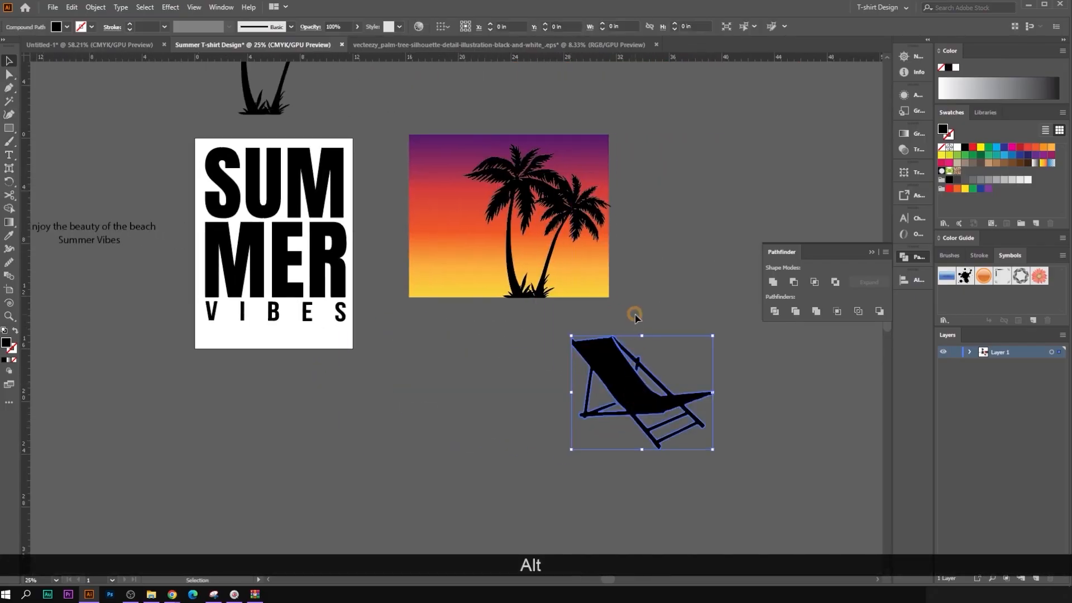
pyautogui.keyDown('alt'); pyautogui.scroll(1, 662, 255); pyautogui.keyUp('alt')
pyautogui.keyDown('alt'); pyautogui.scroll(-1, 618, 329); pyautogui.keyUp('alt')
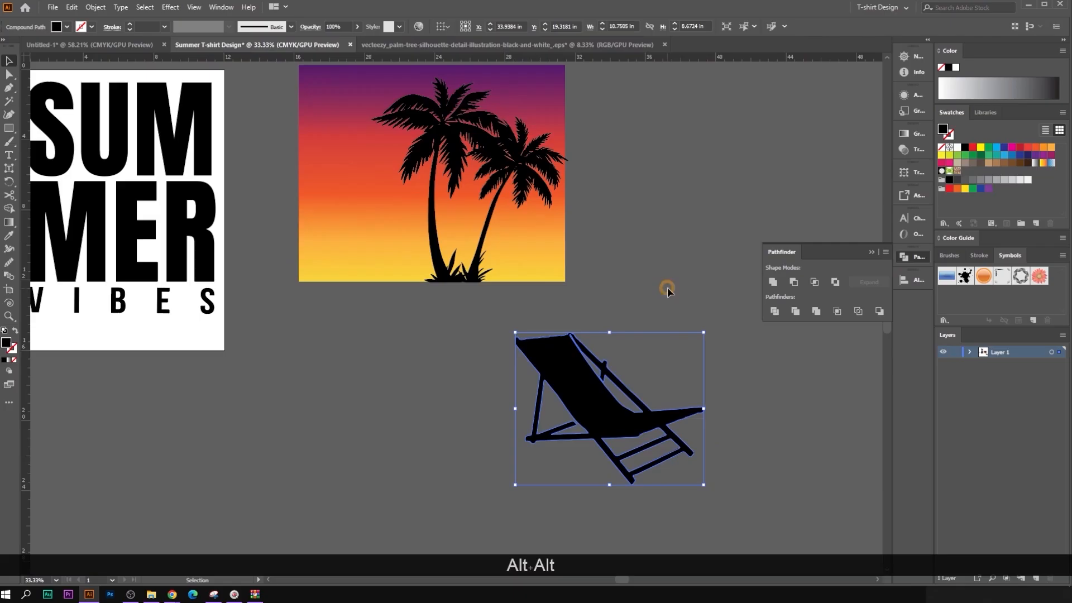
pyautogui.click(646, 316)
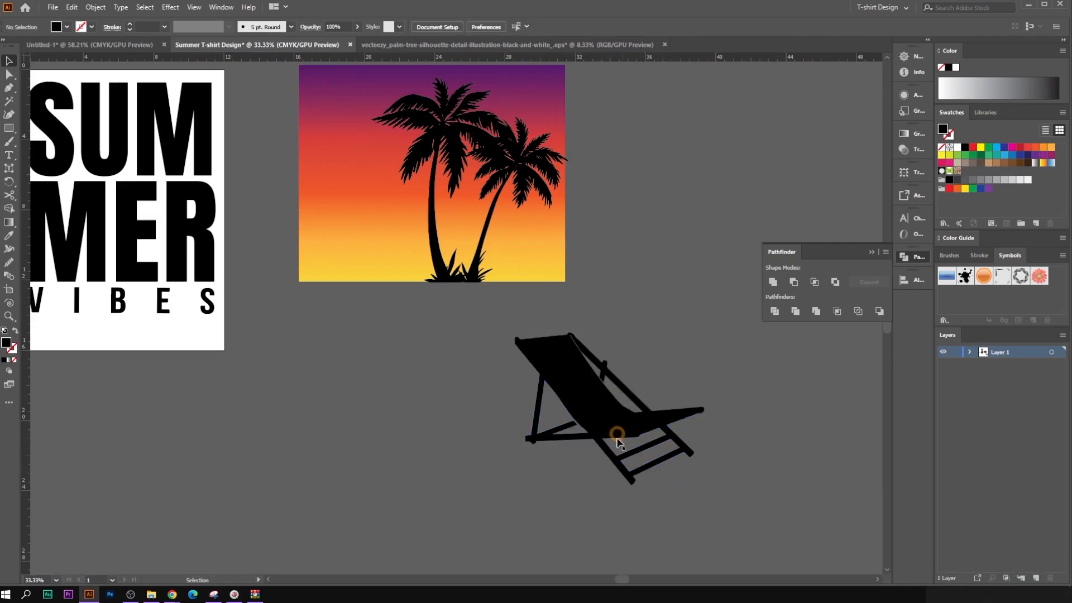
pyautogui.scroll(-2, 609, 313)
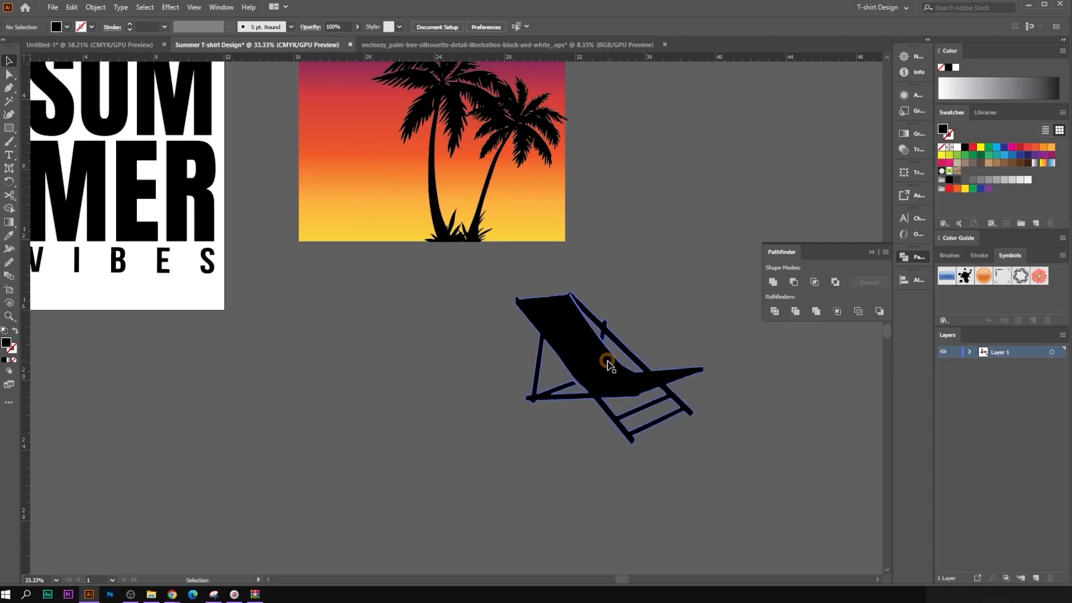
pyautogui.moveTo(632, 384); pyautogui.dragTo(521, 388)
pyautogui.click(705, 427)
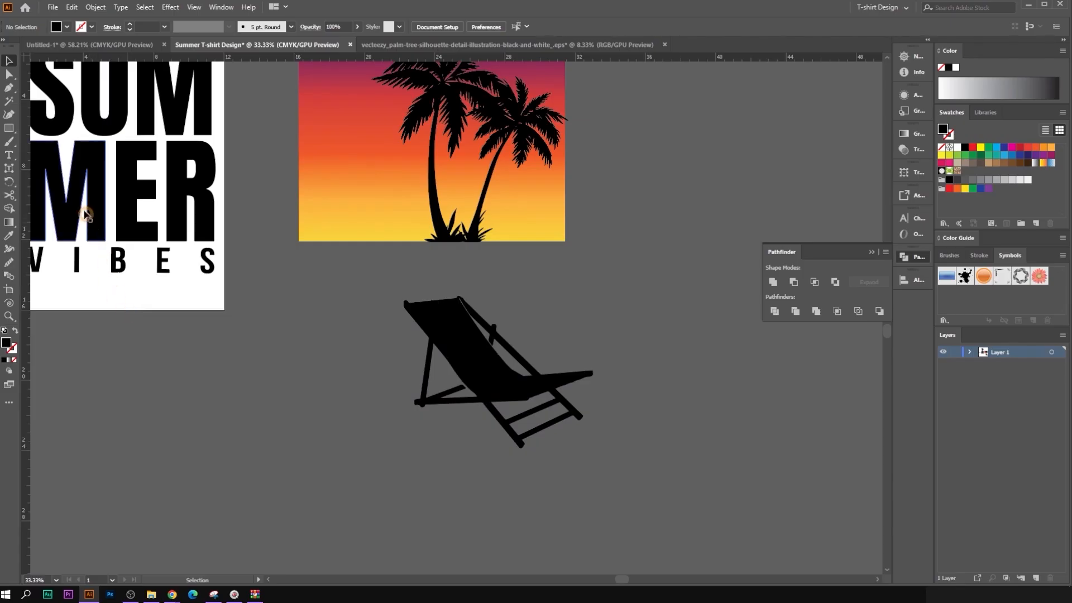
# Step: Draw a thin vertical black rectangle about 0.57 in wide and 10.65 in tall to the left of the beach chair
pyautogui.moveTo(10, 129); pyautogui.dragTo(47, 129)
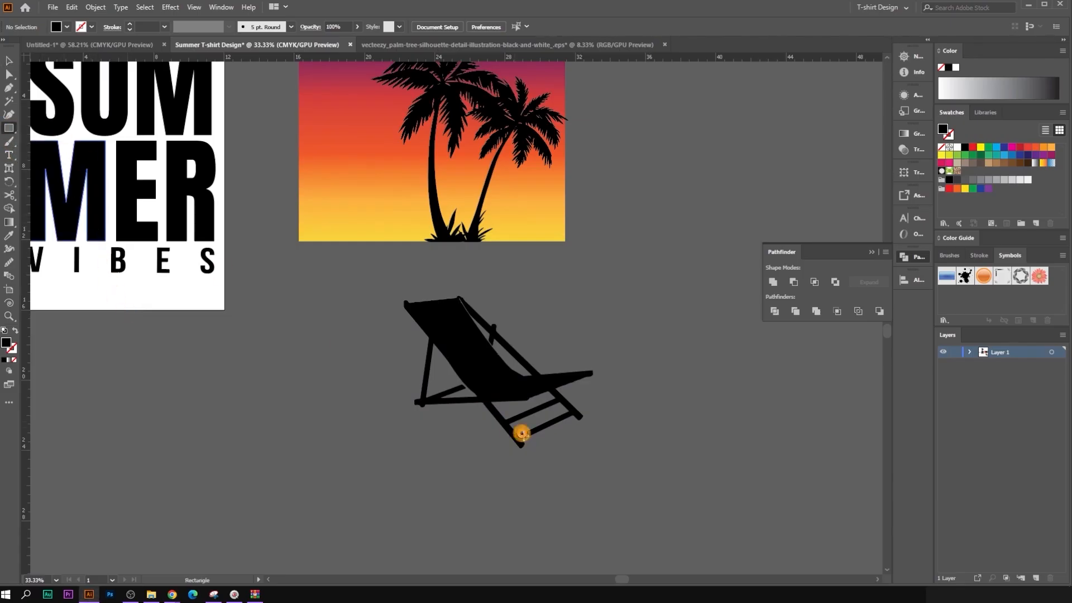
pyautogui.scroll(-3, 514, 391)
pyautogui.moveTo(278, 322); pyautogui.dragTo(287, 509)
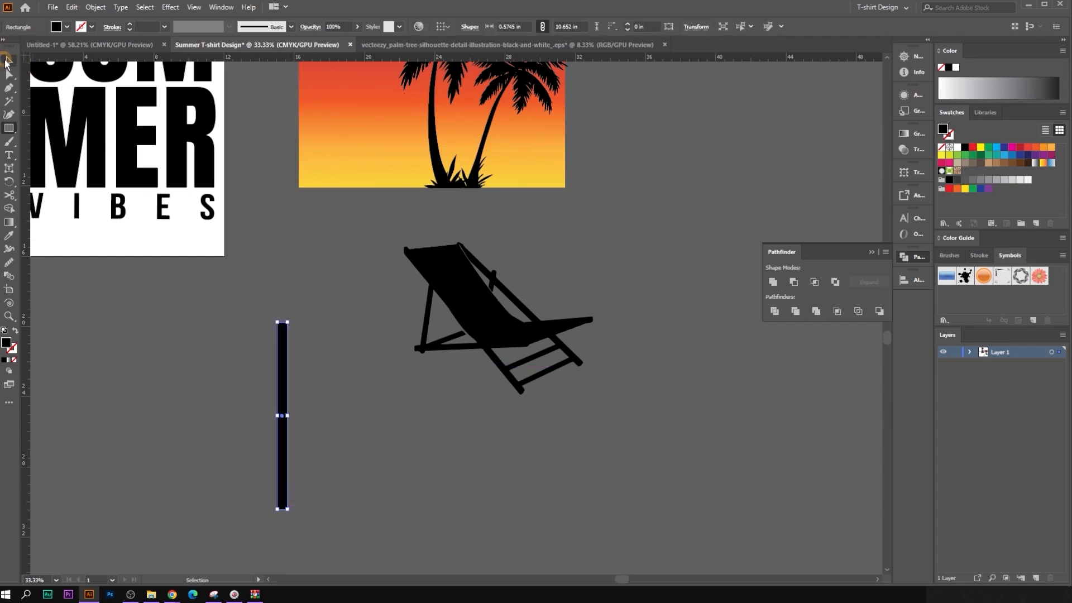
pyautogui.click(9, 61)
pyautogui.moveTo(270, 316); pyautogui.dragTo(307, 392)
# Step: Draw a horizontal black rectangle about 9.29 in wide and 1.82 in tall across the upper end of the pole
pyautogui.scroll(2, 314, 336)
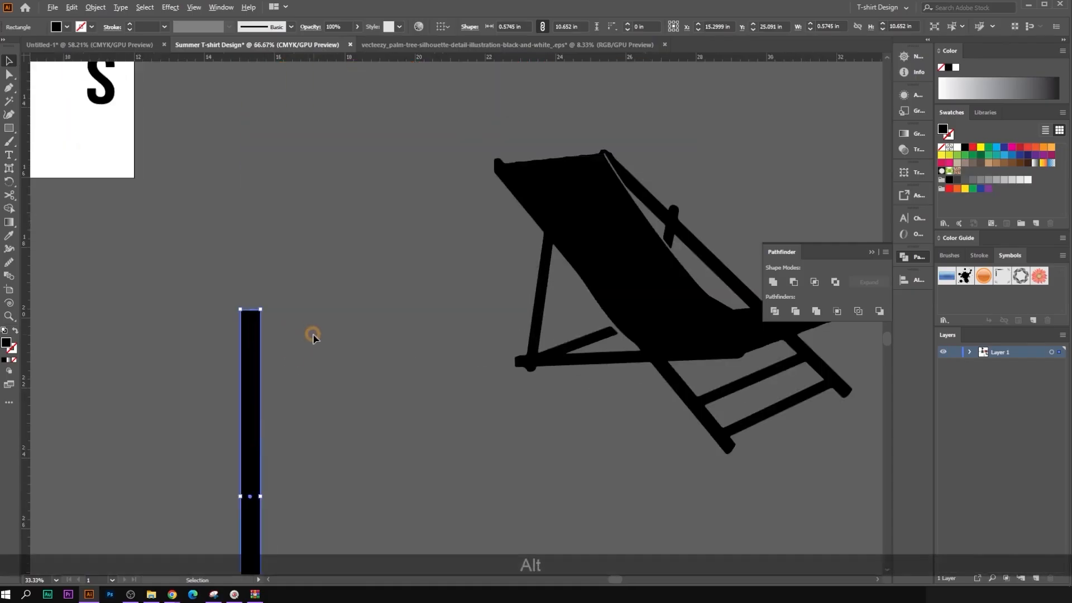
pyautogui.click(366, 395)
pyautogui.moveTo(420, 376); pyautogui.dragTo(453, 360)
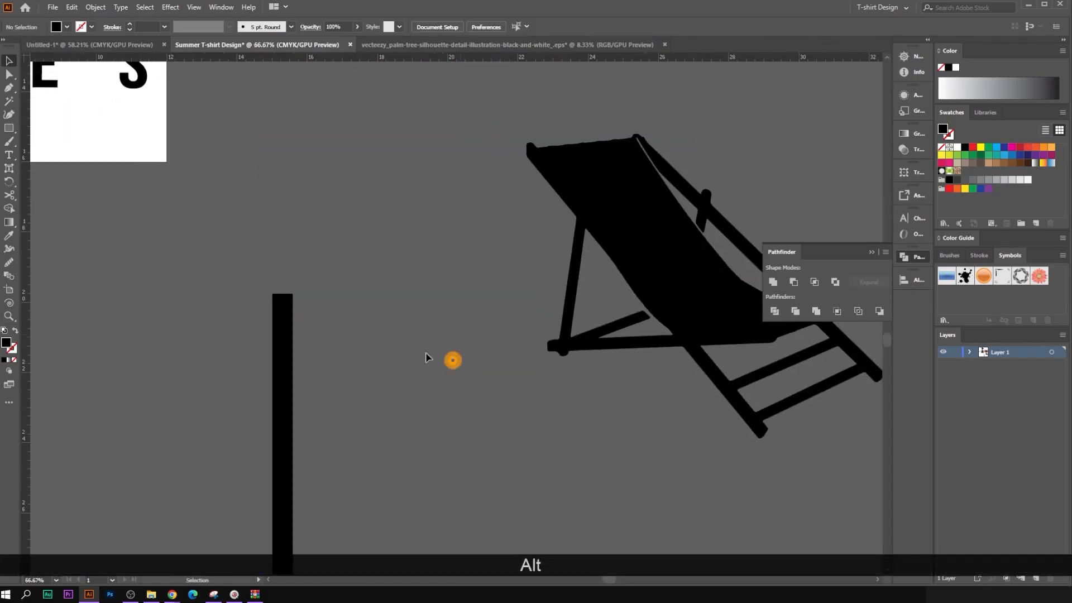
pyautogui.click(9, 128)
pyautogui.click(71, 133)
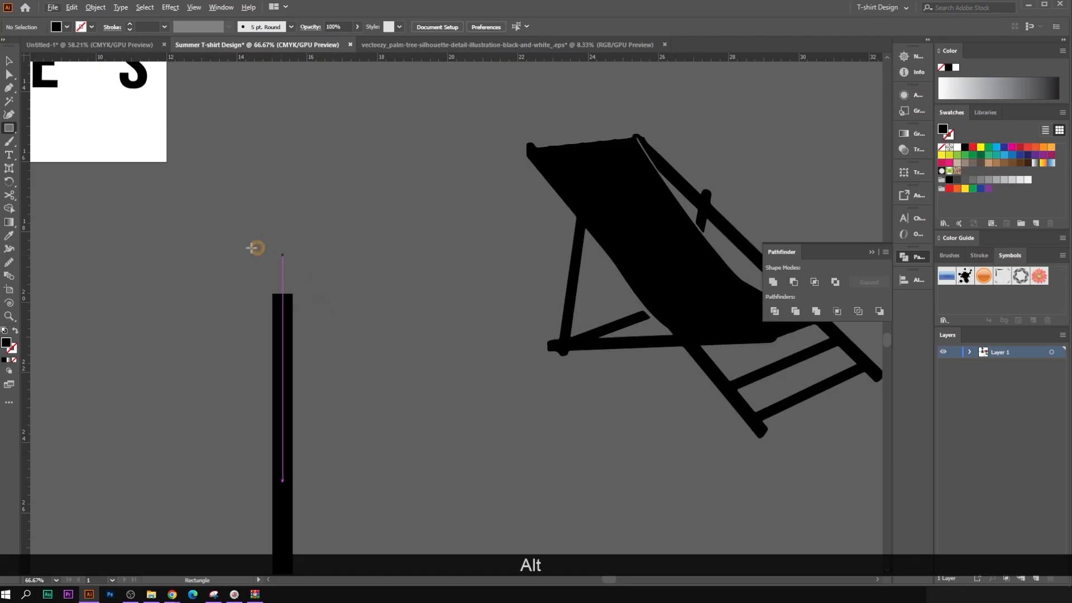
pyautogui.moveTo(160, 241); pyautogui.dragTo(487, 303)
pyautogui.click(8, 59)
pyautogui.scroll(-2, 420, 274)
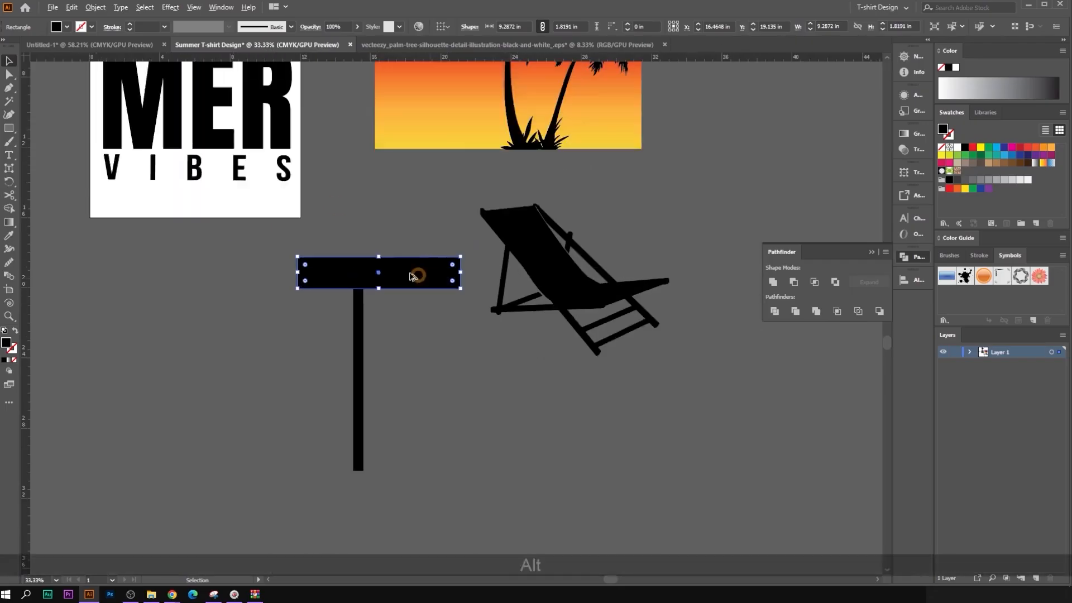
# Step: Align the horizontal rectangle and the pole on their horizontal centres
pyautogui.moveTo(330, 245); pyautogui.dragTo(373, 290)
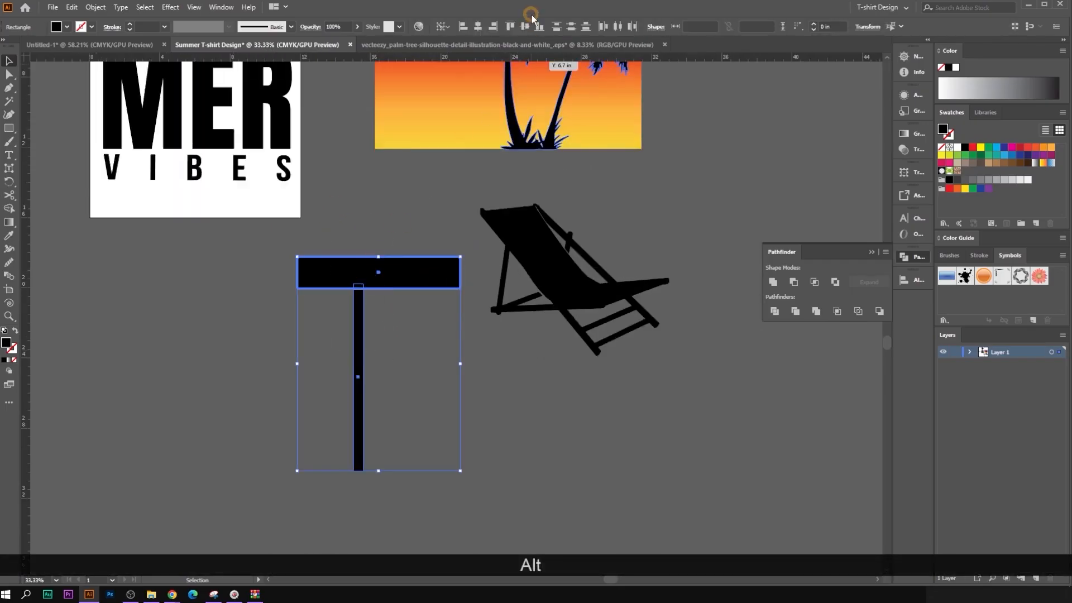
pyautogui.click(478, 26)
pyautogui.click(466, 85)
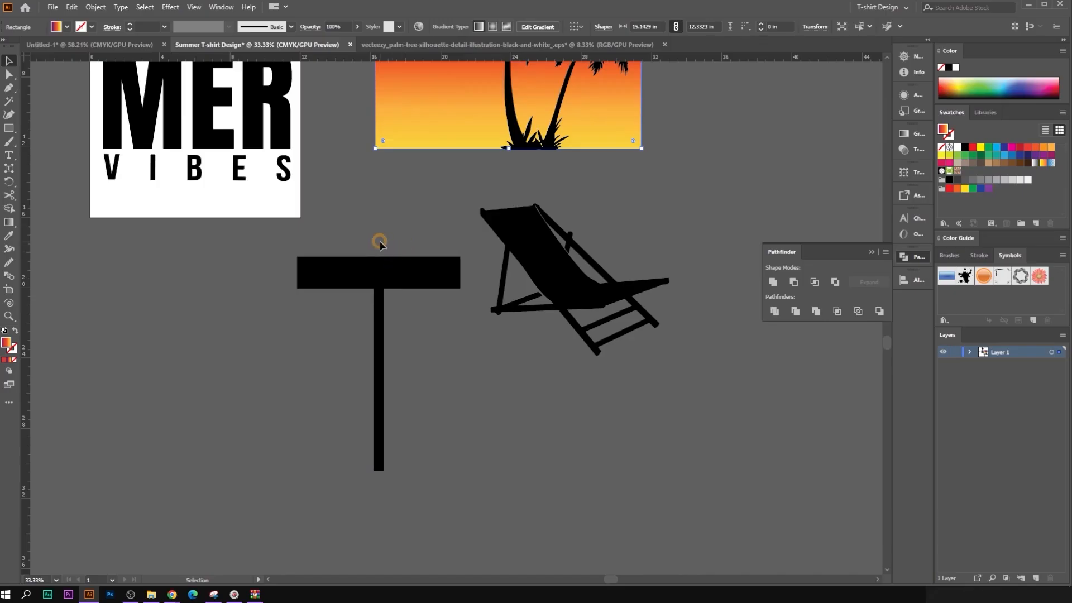
# Step: Enlarge the horizontal rectangle evenly to both sides and upward, to about 11.57 in wide and 2.6 in tall
pyautogui.scroll(1, 380, 243)
pyautogui.click(391, 268)
pyautogui.moveTo(500, 288); pyautogui.dragTo(531, 288)
pyautogui.hotkey('ctrl', 'alt', 'z')
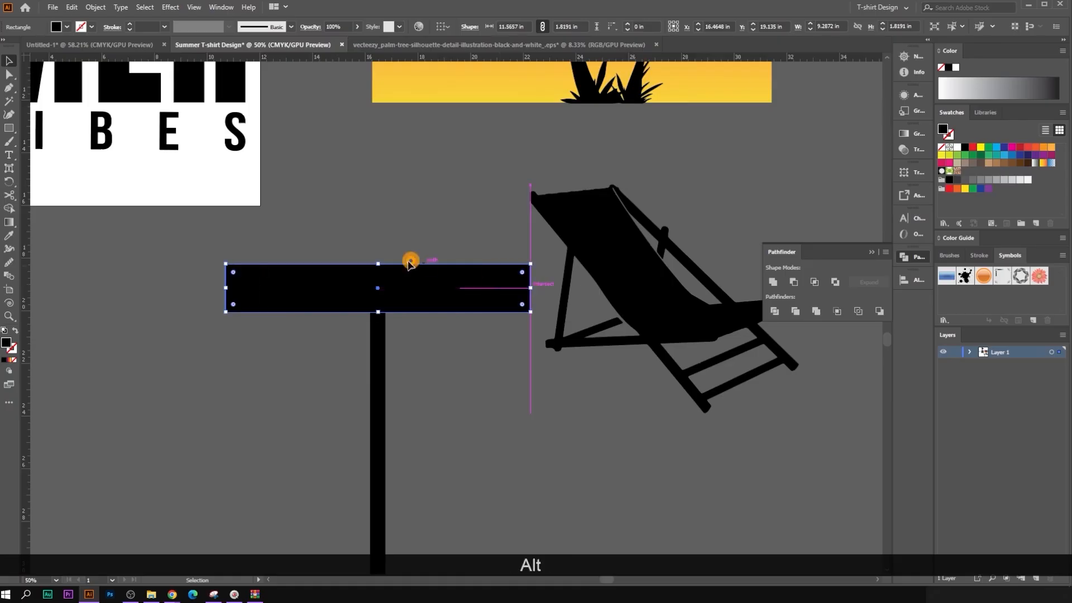
pyautogui.moveTo(377, 263); pyautogui.dragTo(377, 244)
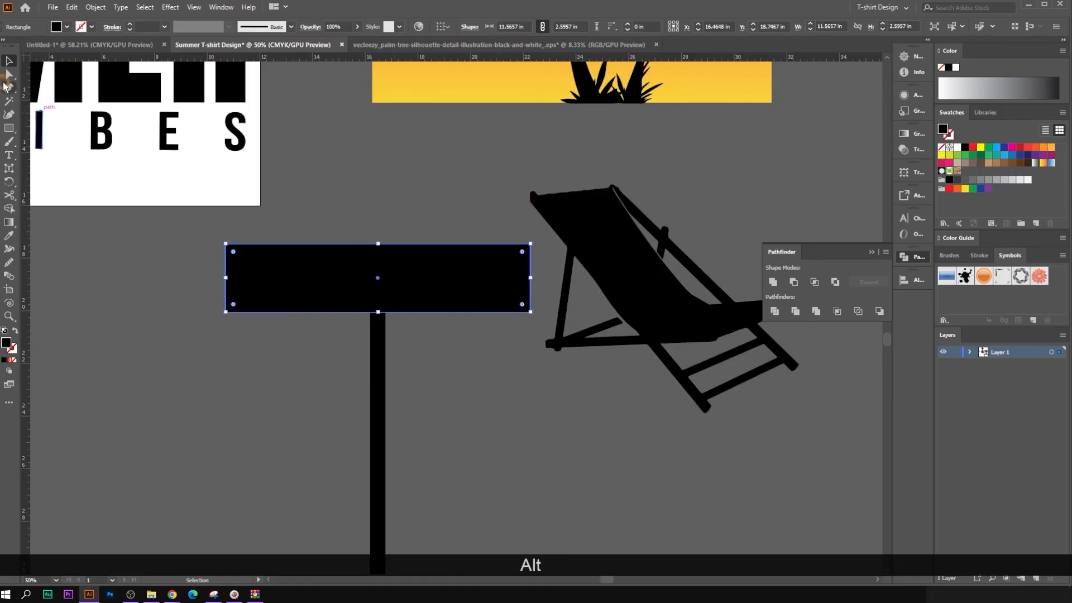
# Step: Add an anchor point at the middle of the canopy rectangle's upper edge and pull it straight up about 0.9 in
pyautogui.click(10, 74)
pyautogui.click(193, 307)
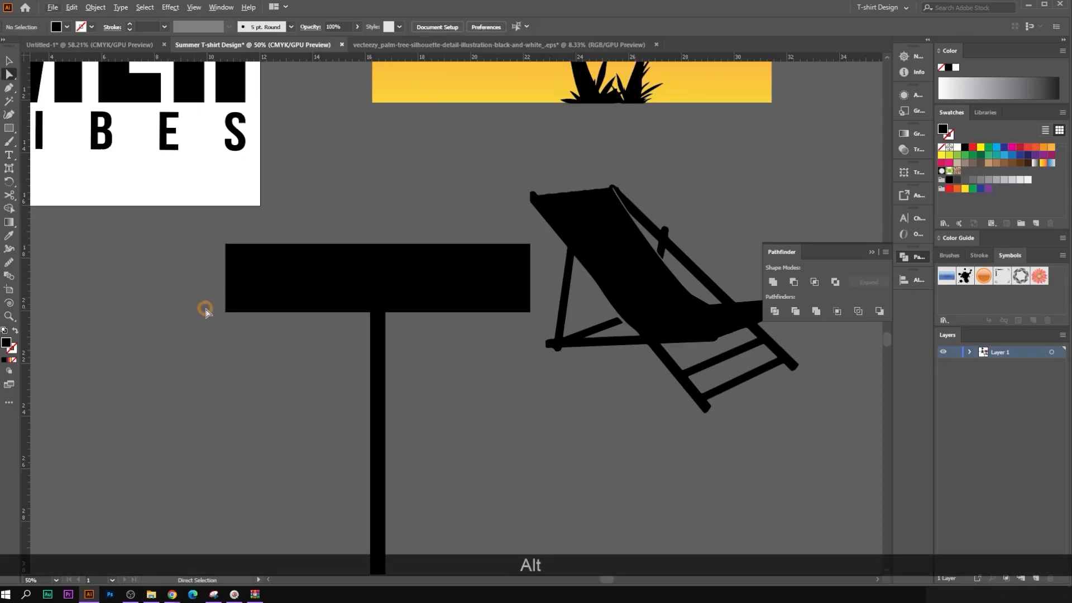
pyautogui.moveTo(201, 294); pyautogui.dragTo(246, 320)
pyautogui.click(244, 322)
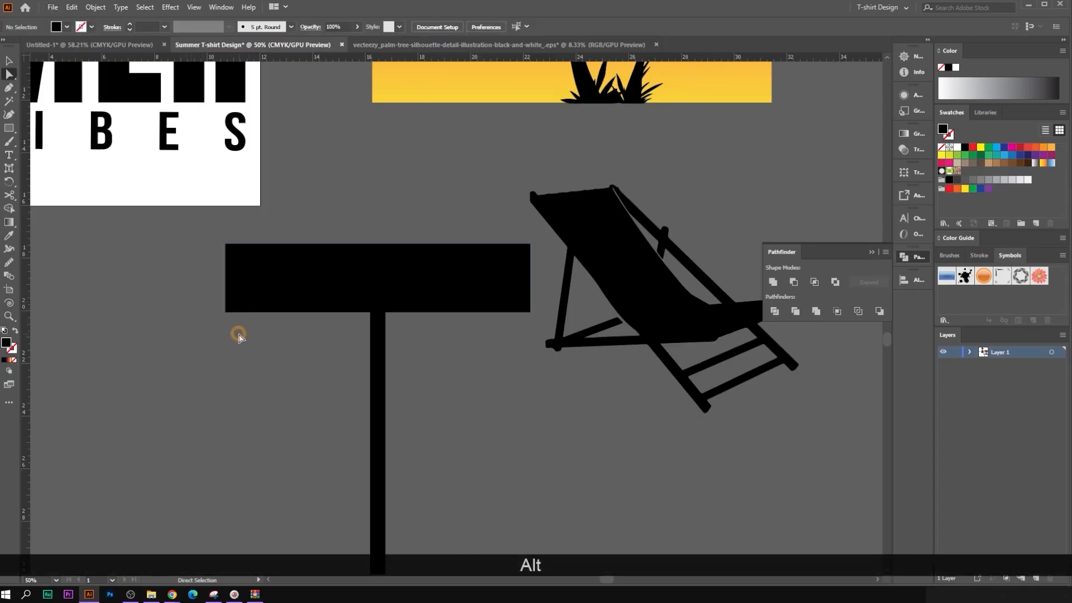
pyautogui.click(342, 257)
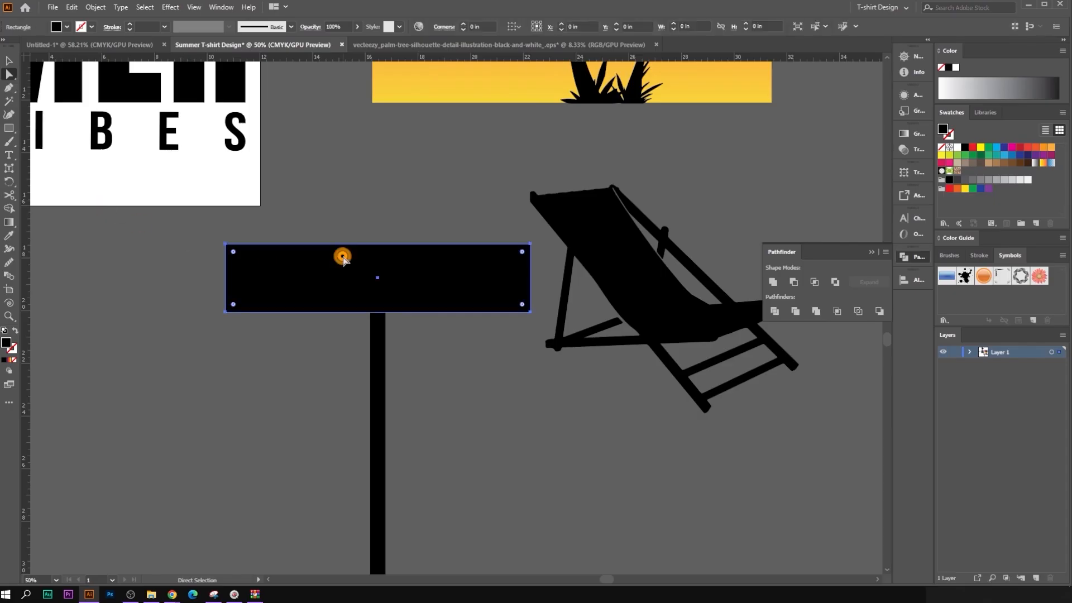
pyautogui.moveTo(11, 102); pyautogui.dragTo(51, 115)
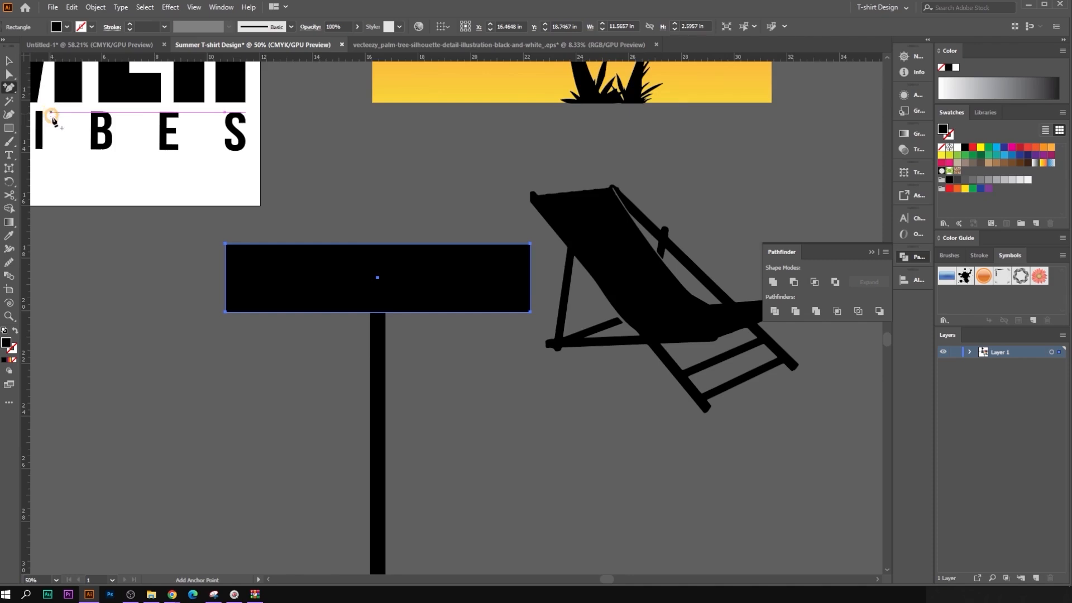
pyautogui.press('alt')
pyautogui.scroll(1, 376, 268)
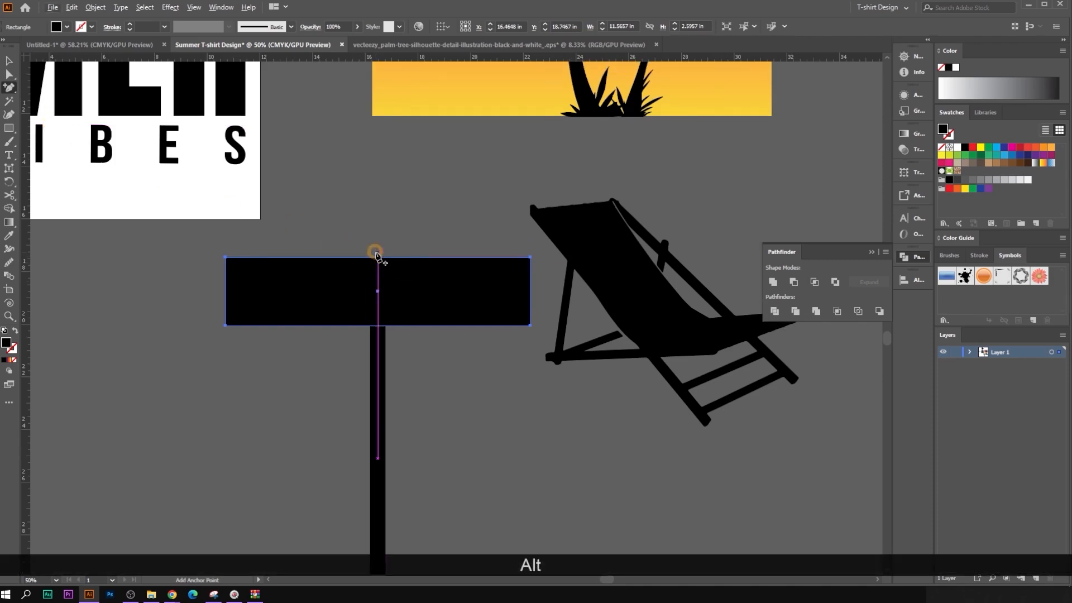
pyautogui.click(376, 258)
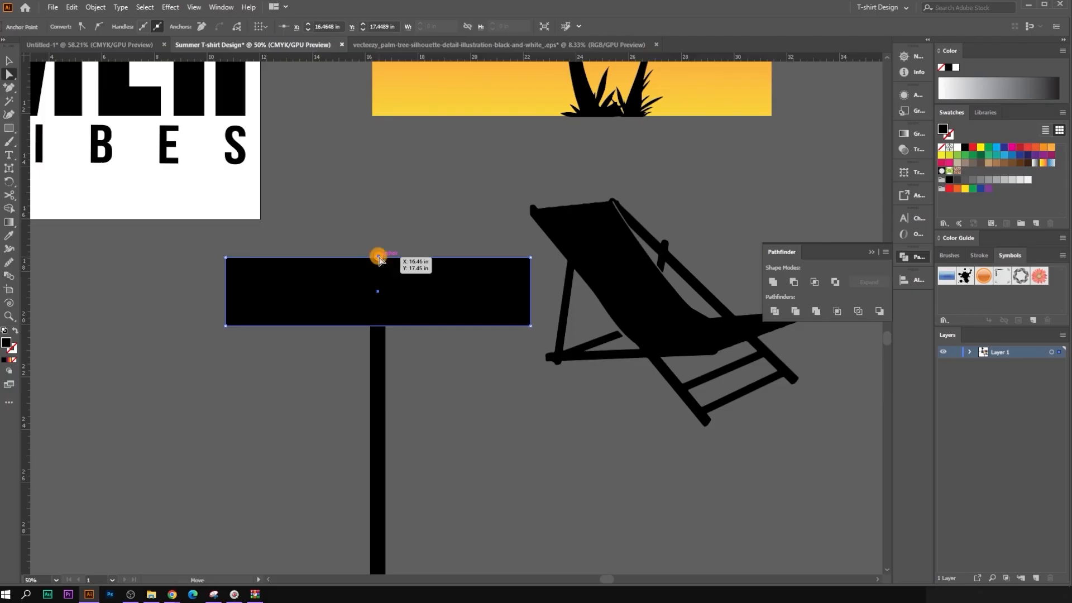
pyautogui.moveTo(379, 260); pyautogui.dragTo(378, 234)
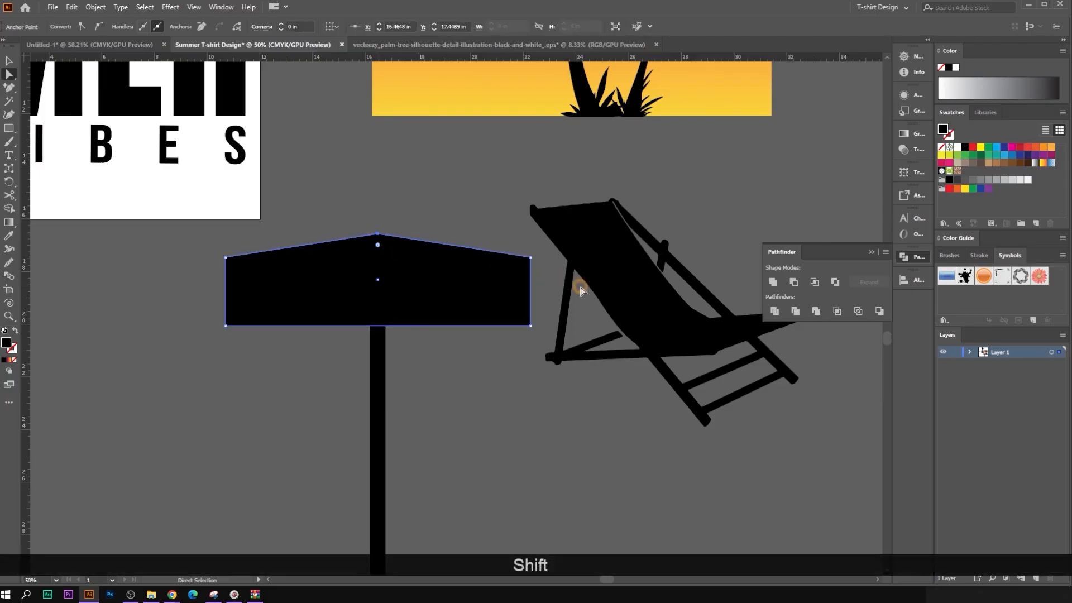
# Step: Raise the canopy's peak another 0.3 in or so, making the shape about 3.79 in tall
pyautogui.click(9, 60)
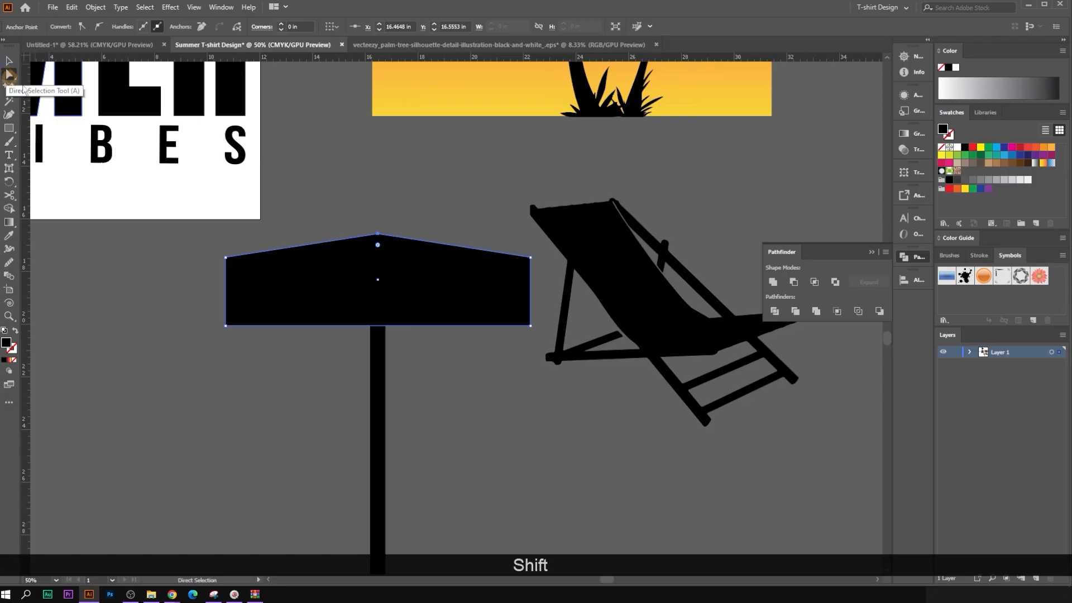
pyautogui.click(417, 257)
pyautogui.moveTo(380, 232); pyautogui.dragTo(378, 226)
pyautogui.click(10, 60)
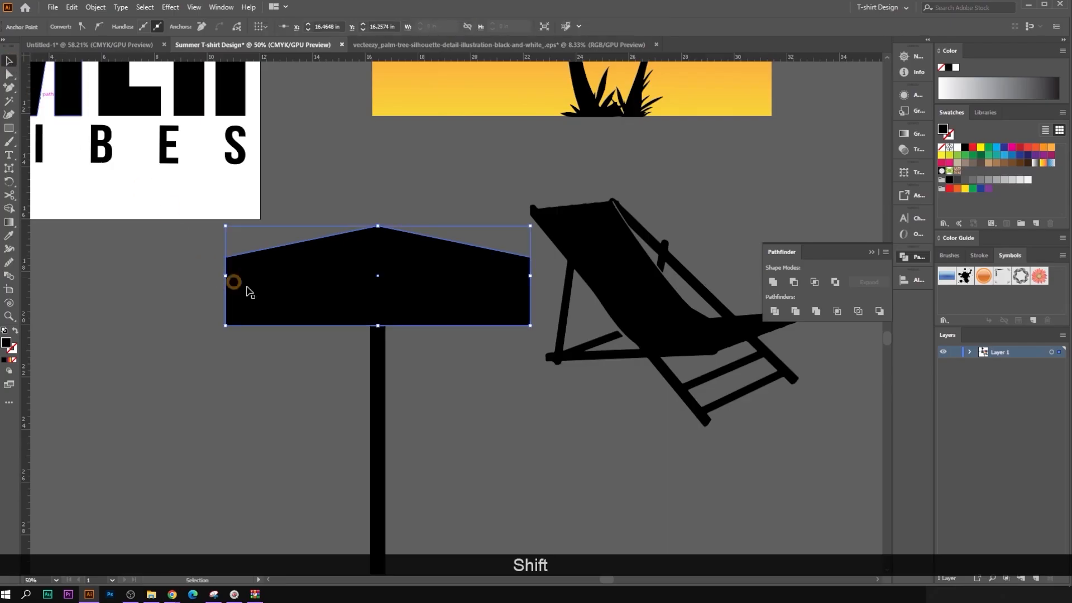
pyautogui.click(259, 330)
# Step: Round all corners of the canopy shape with a radius of about 0.6 in
pyautogui.click(9, 75)
pyautogui.click(270, 306)
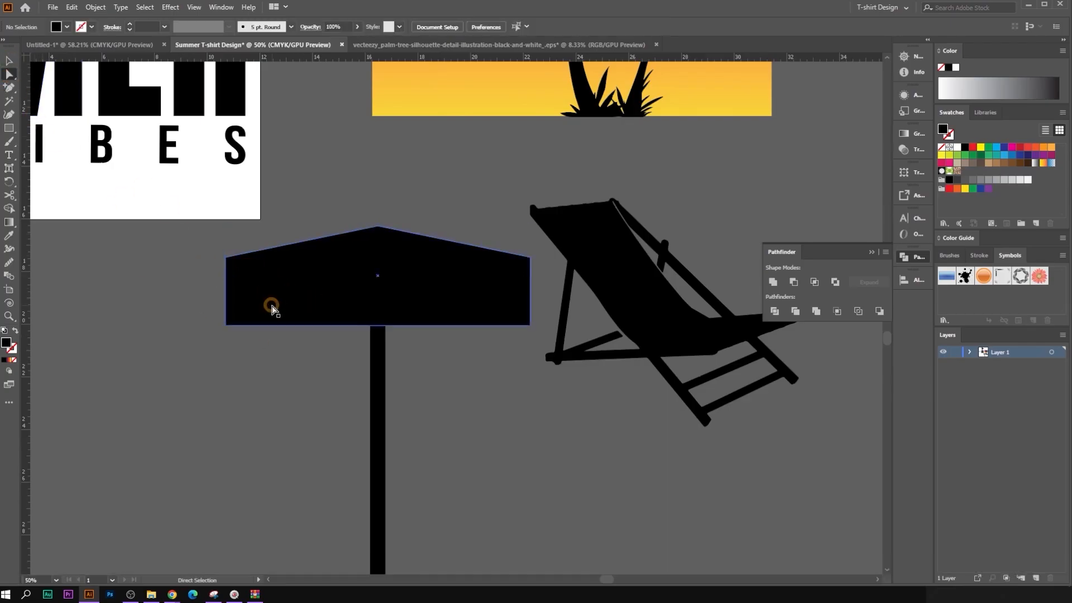
pyautogui.moveTo(235, 315); pyautogui.dragTo(243, 317)
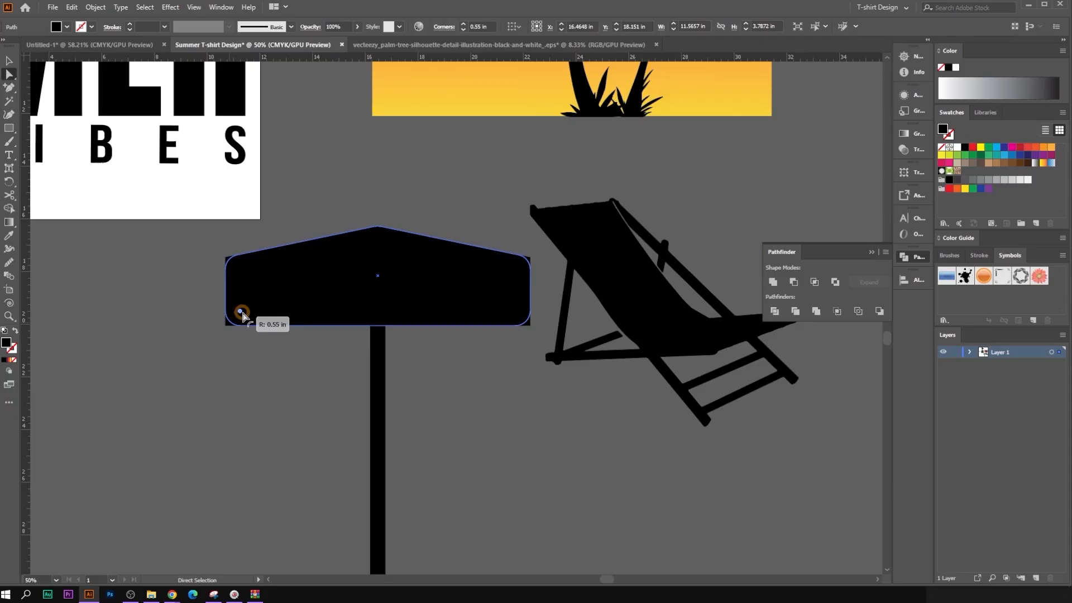
pyautogui.click(225, 357)
pyautogui.scroll(-1, 492, 271)
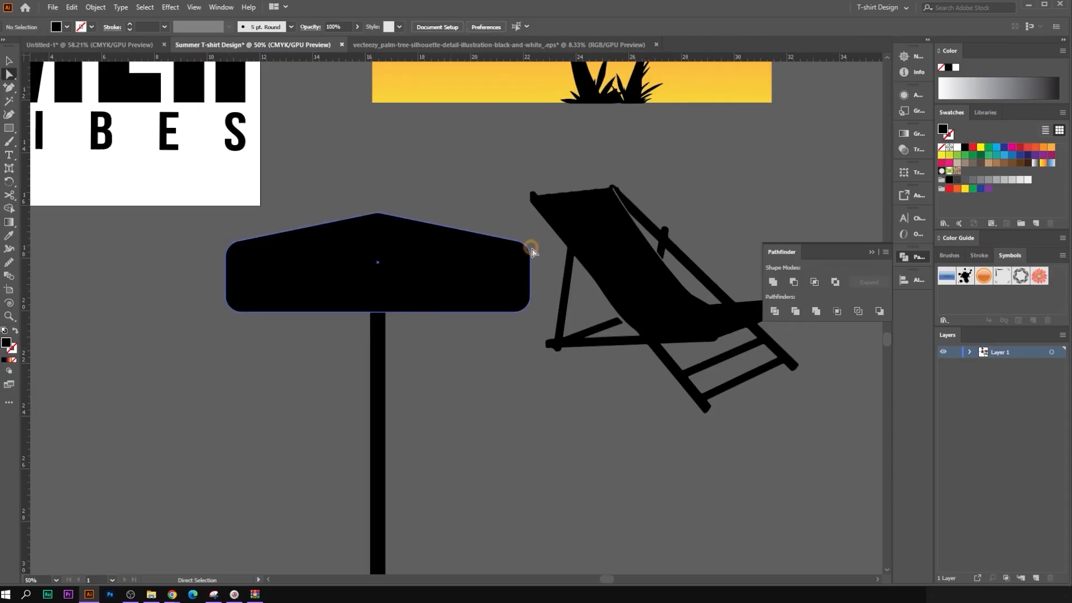
pyautogui.click(296, 274)
pyautogui.click(245, 338)
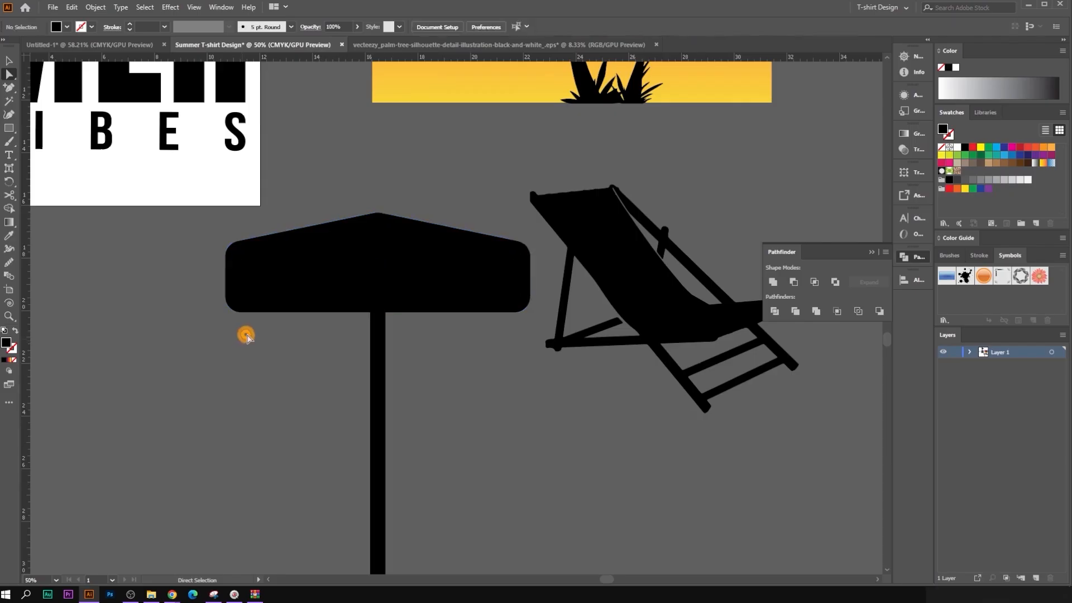
# Step: Round the canopy's two lower corners more strongly, leaving the upper corners as they are
pyautogui.click(240, 290)
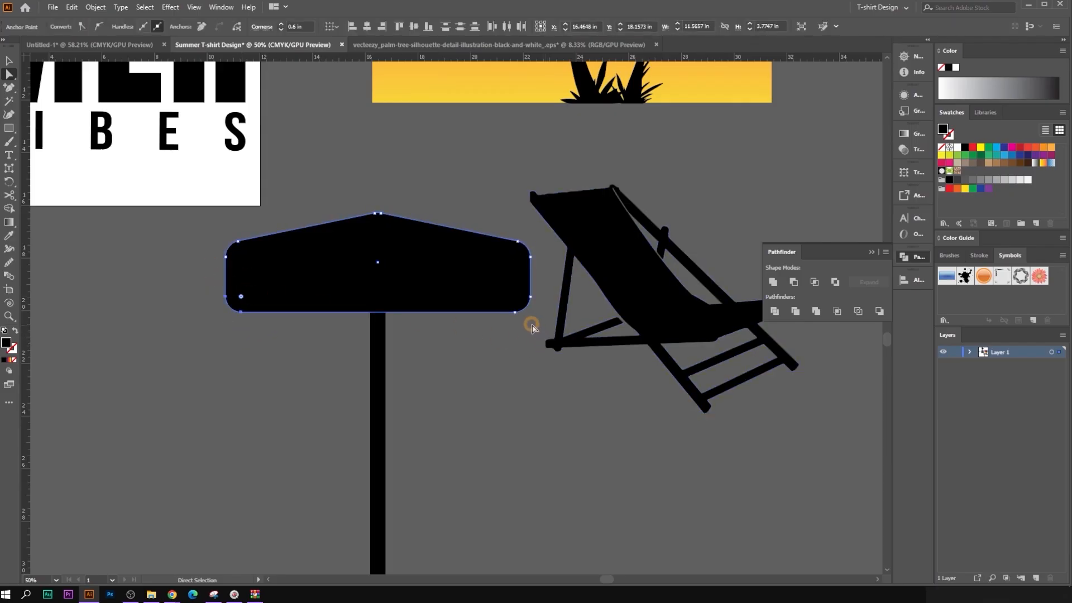
pyautogui.moveTo(532, 321); pyautogui.dragTo(491, 263)
pyautogui.click(545, 404)
pyautogui.click(250, 199)
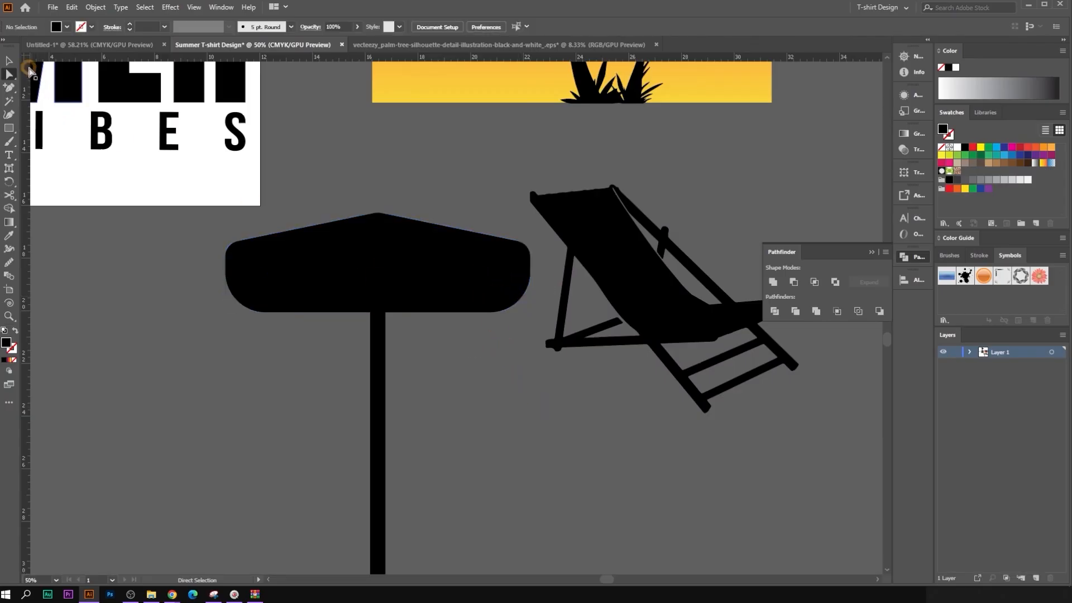
# Step: Widen the canopy symmetrically to about 13.37 in and flatten it to about 3.04 in tall
pyautogui.click(510, 251)
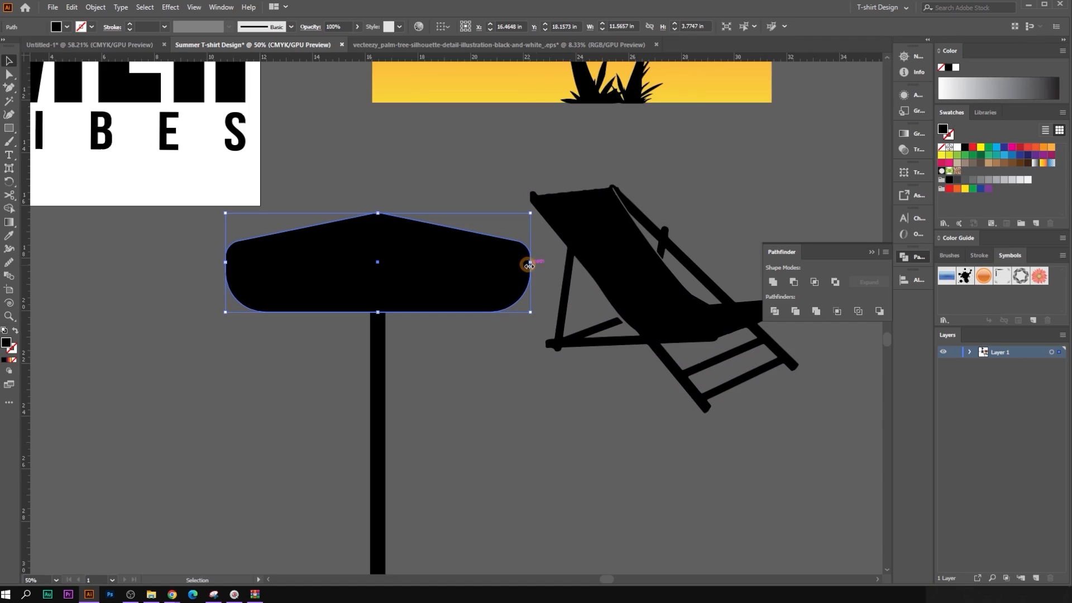
pyautogui.moveTo(530, 266); pyautogui.dragTo(554, 262)
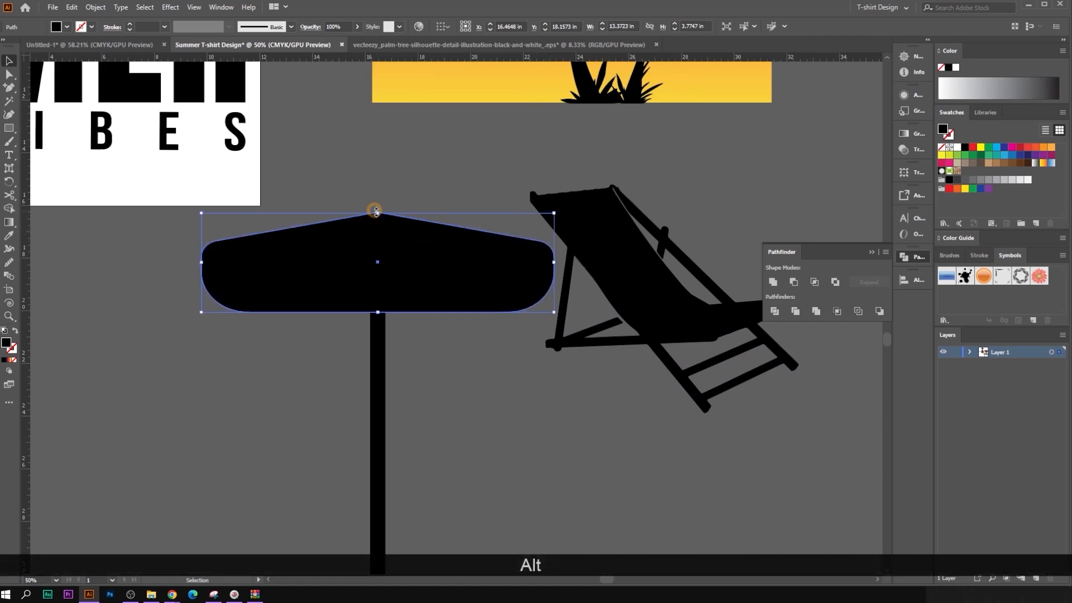
pyautogui.moveTo(376, 211); pyautogui.dragTo(376, 222)
pyautogui.click(503, 216)
pyautogui.scroll(-2, 499, 399)
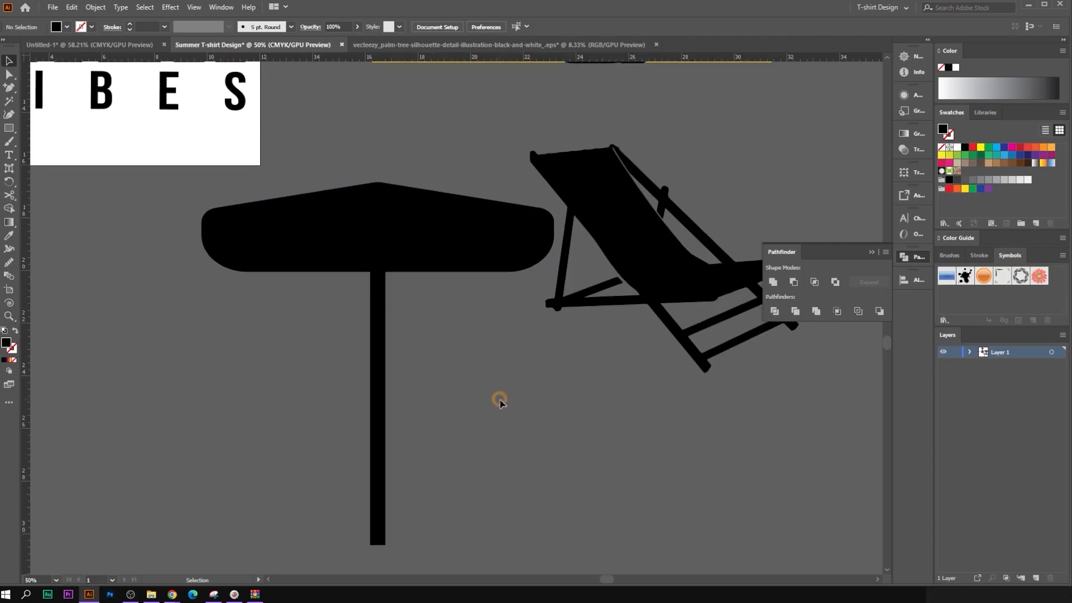
pyautogui.scroll(1, 501, 394)
pyautogui.click(421, 244)
pyautogui.moveTo(378, 283); pyautogui.dragTo(378, 275)
# Step: Move the pole slightly upward so that it meets the underside of the canopy
pyautogui.click(482, 317)
pyautogui.moveTo(376, 353); pyautogui.dragTo(378, 343)
pyautogui.click(28, 146)
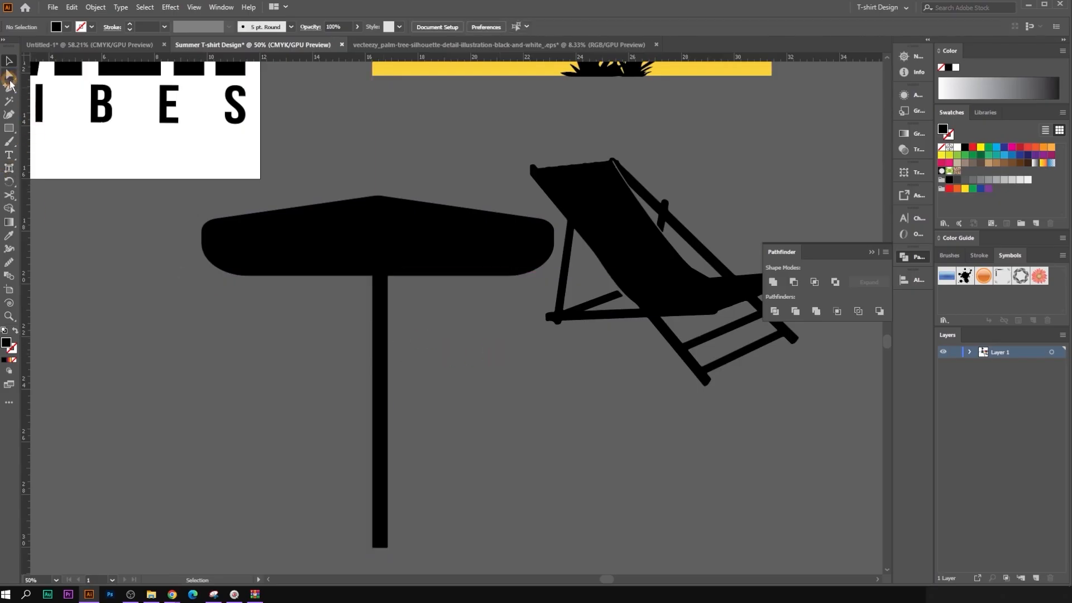
# Step: Add four anchor points along the canopy's straight lower edge, two on each side of the pole
pyautogui.click(8, 87)
pyautogui.scroll(1, 273, 282)
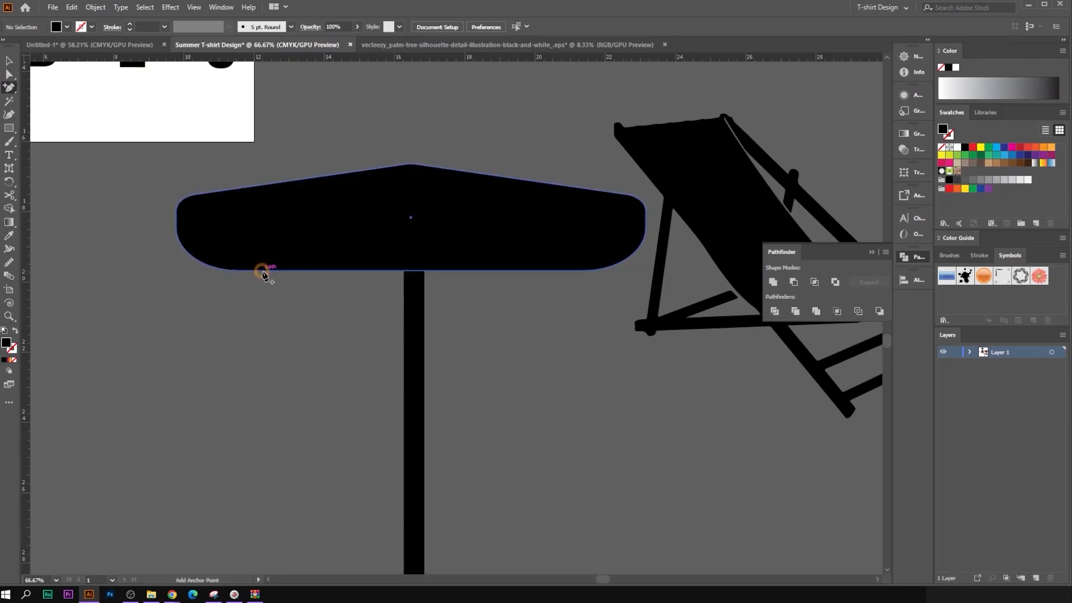
pyautogui.click(260, 271)
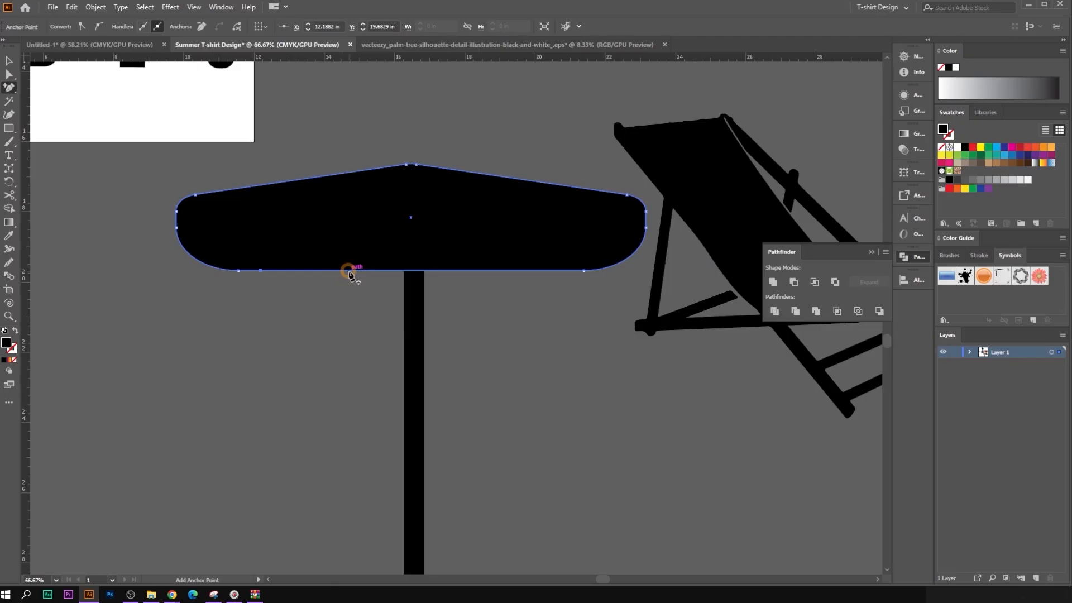
pyautogui.click(464, 271)
pyautogui.click(582, 270)
pyautogui.click(565, 270)
pyautogui.press('v')
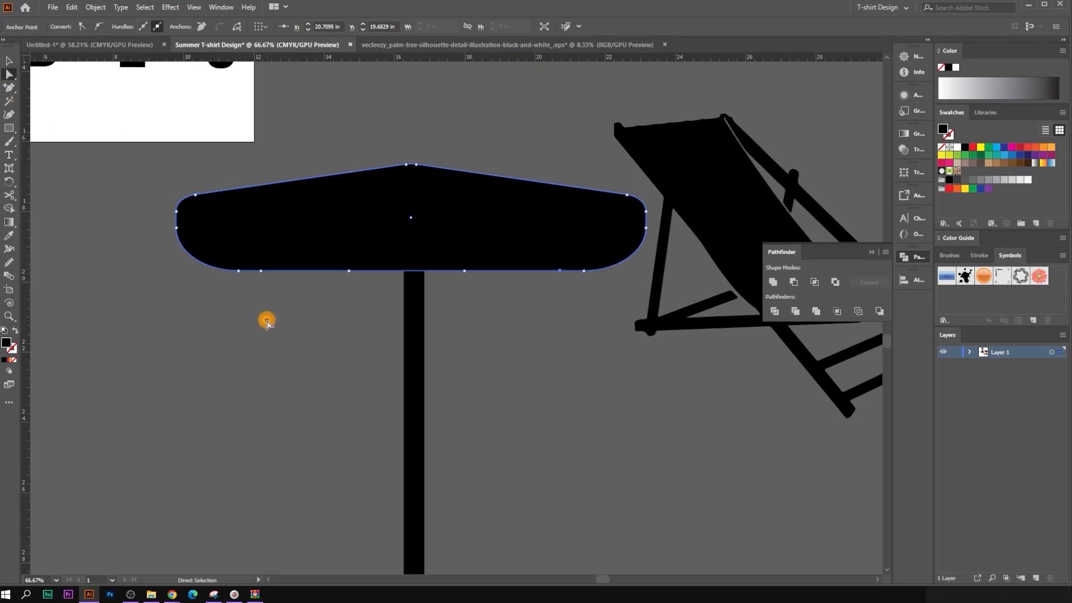
# Step: Try to raise individual anchor points on the canopy's lower edge to notch it, and undo the moves
pyautogui.click(267, 320)
pyautogui.scroll(1, 266, 279)
pyautogui.keyDown('alt'); pyautogui.click(257, 267); pyautogui.keyUp('alt')
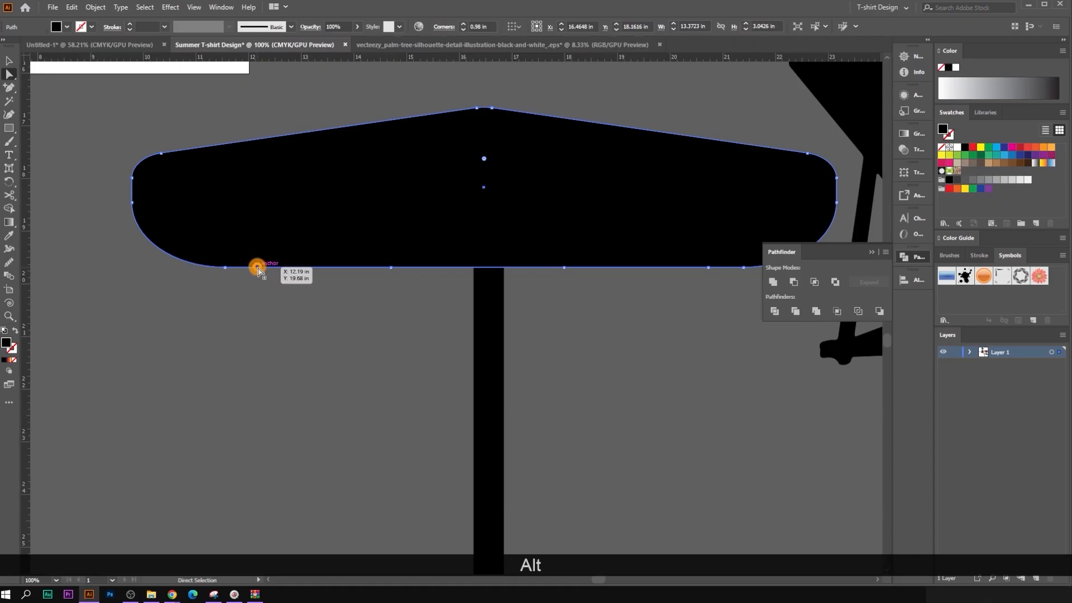
pyautogui.moveTo(257, 267); pyautogui.dragTo(259, 242)
pyautogui.hotkey('ctrl', 'z')
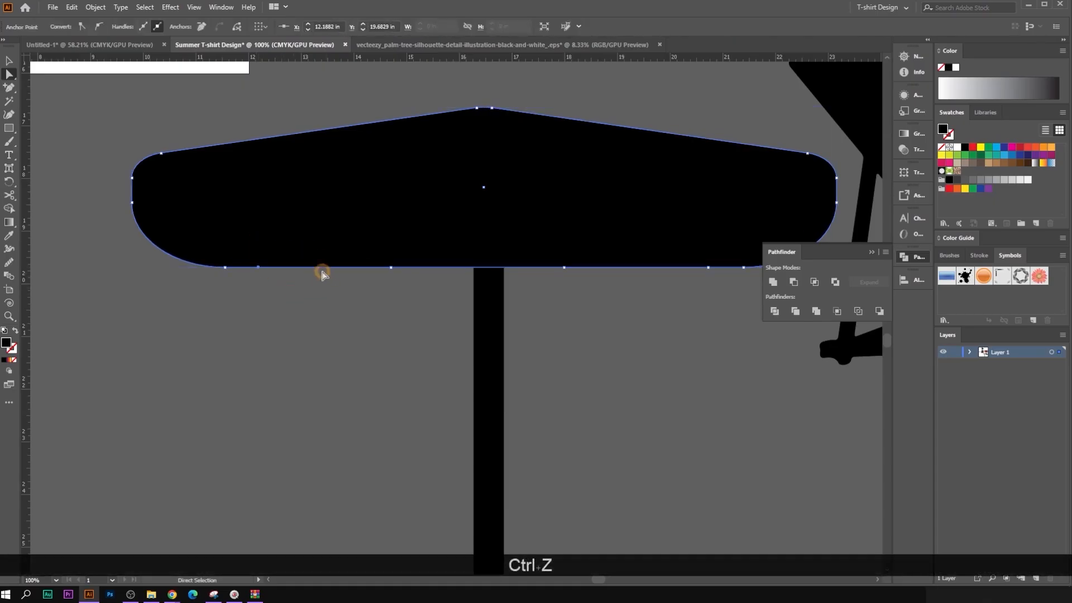
pyautogui.moveTo(389, 271); pyautogui.dragTo(388, 242)
pyautogui.click(371, 324)
pyautogui.hotkey('ctrl', 'z')
pyautogui.hotkey('ctrl', 'z')
pyautogui.click(360, 334)
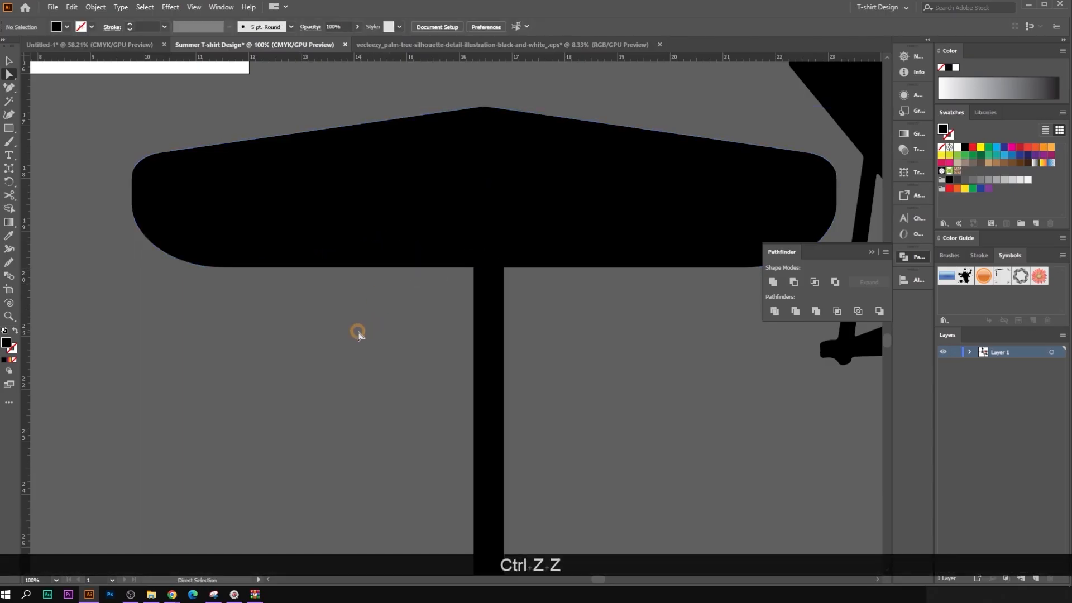
# Step: Draw a narrow black triangle about 1.34 in tall across the canopy's lower edge, left of the pole, with the Pen tool
pyautogui.scroll(-1, 357, 334)
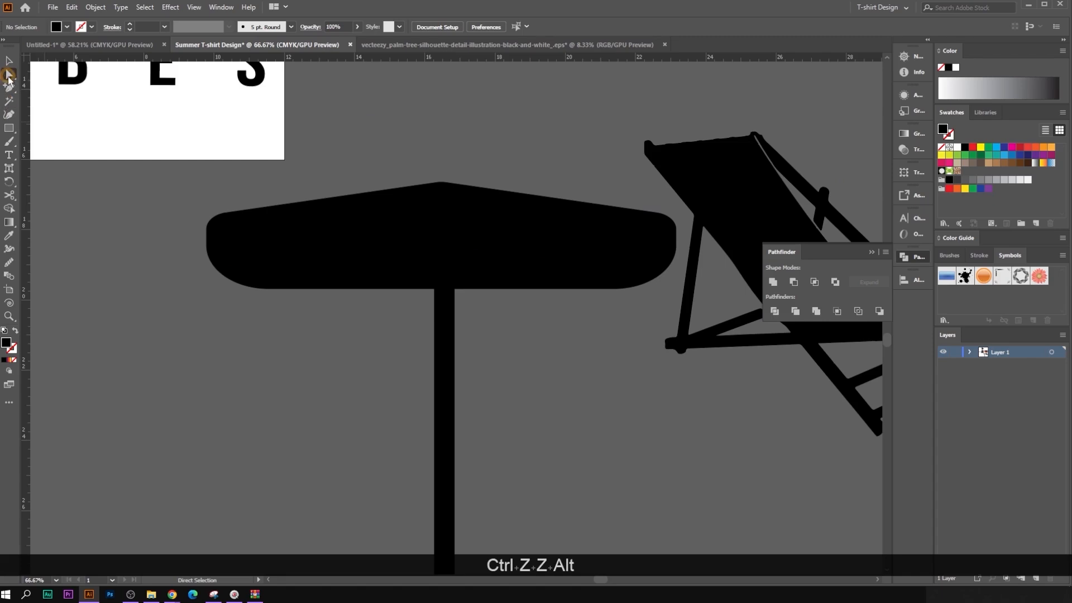
pyautogui.moveTo(9, 87); pyautogui.dragTo(40, 89)
pyautogui.click(284, 304)
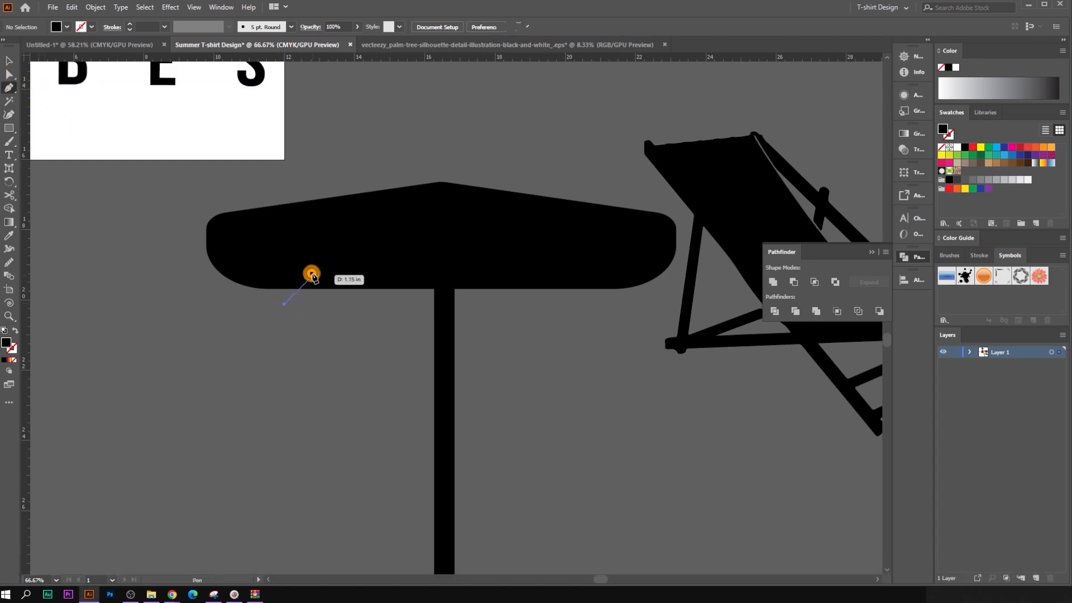
pyautogui.click(308, 266)
pyautogui.click(303, 310)
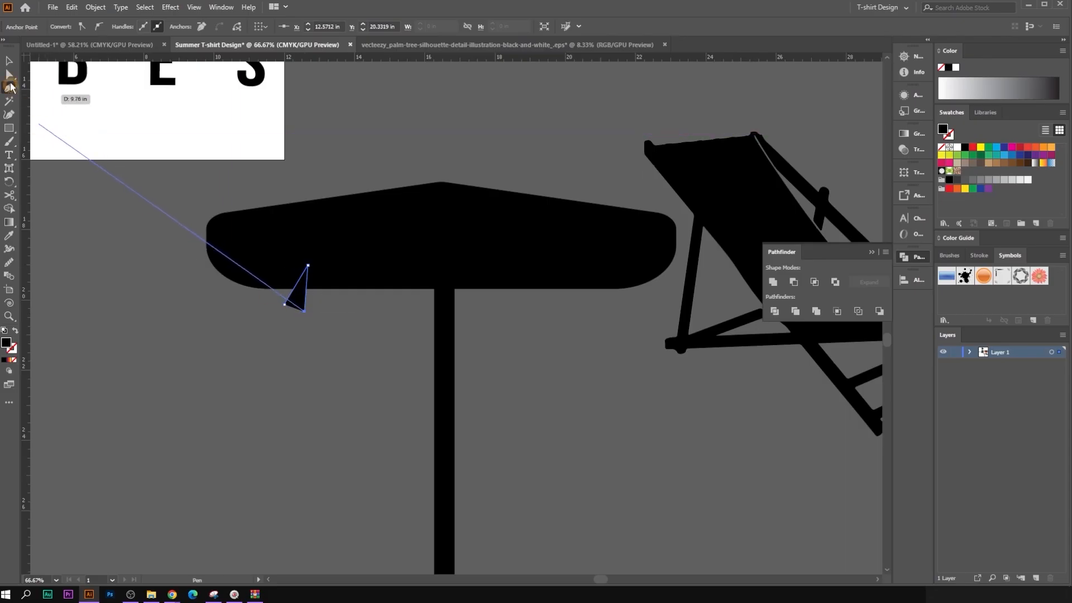
pyautogui.click(9, 61)
pyautogui.click(330, 347)
# Step: Duplicate the triangle to its right, group the pair, and copy the group along the canopy edge to the right of the pole
pyautogui.moveTo(295, 299); pyautogui.dragTo(365, 298)
pyautogui.moveTo(373, 343); pyautogui.dragTo(254, 301)
pyautogui.hotkey('ctrl', 'g')
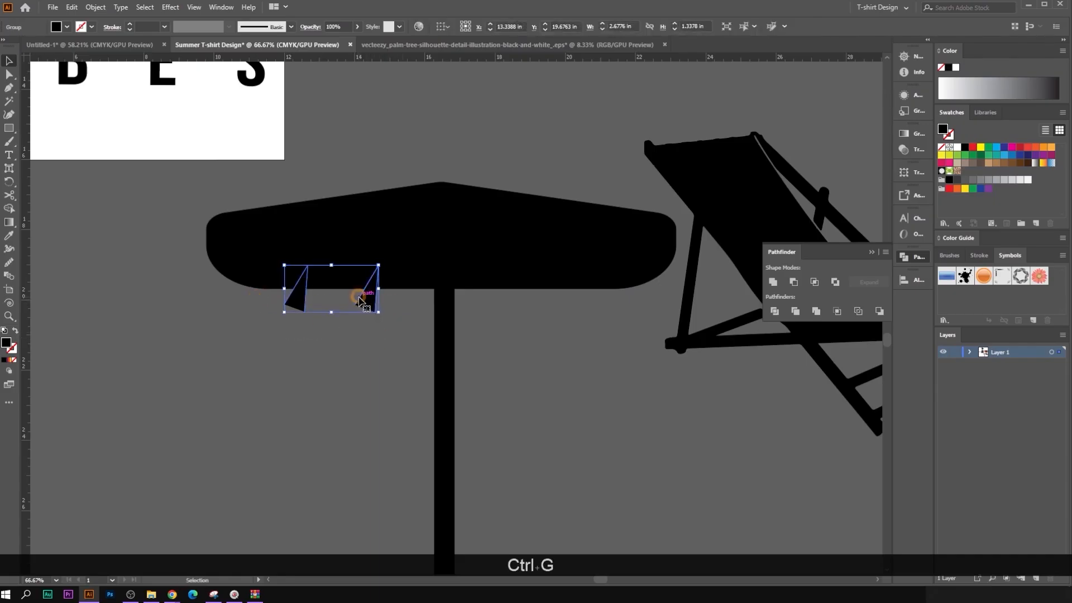
pyautogui.moveTo(360, 302); pyautogui.dragTo(570, 311)
pyautogui.click(562, 356)
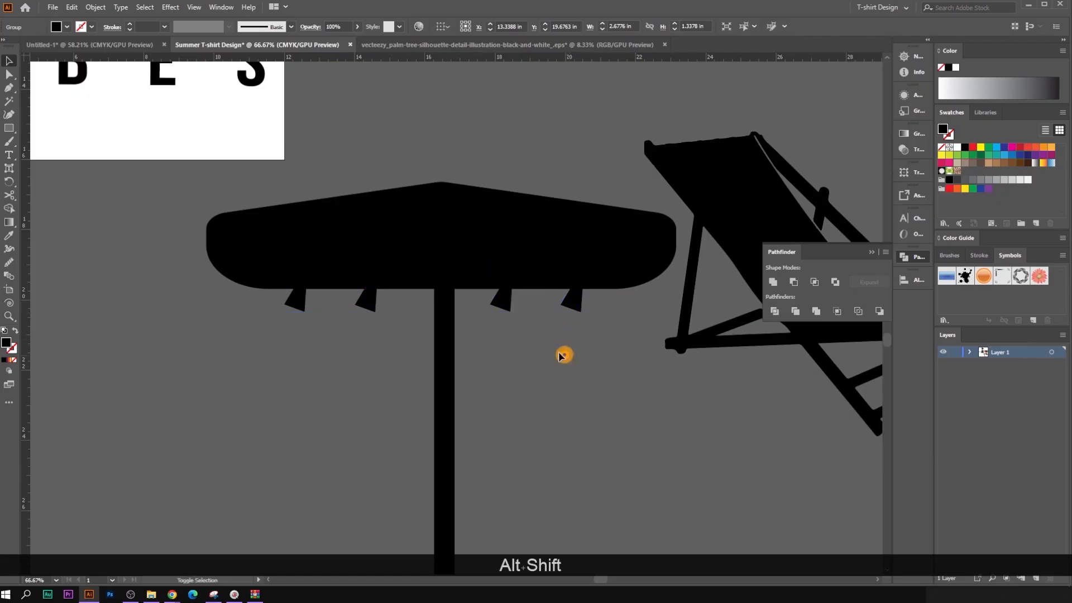
pyautogui.moveTo(182, 192); pyautogui.dragTo(603, 311)
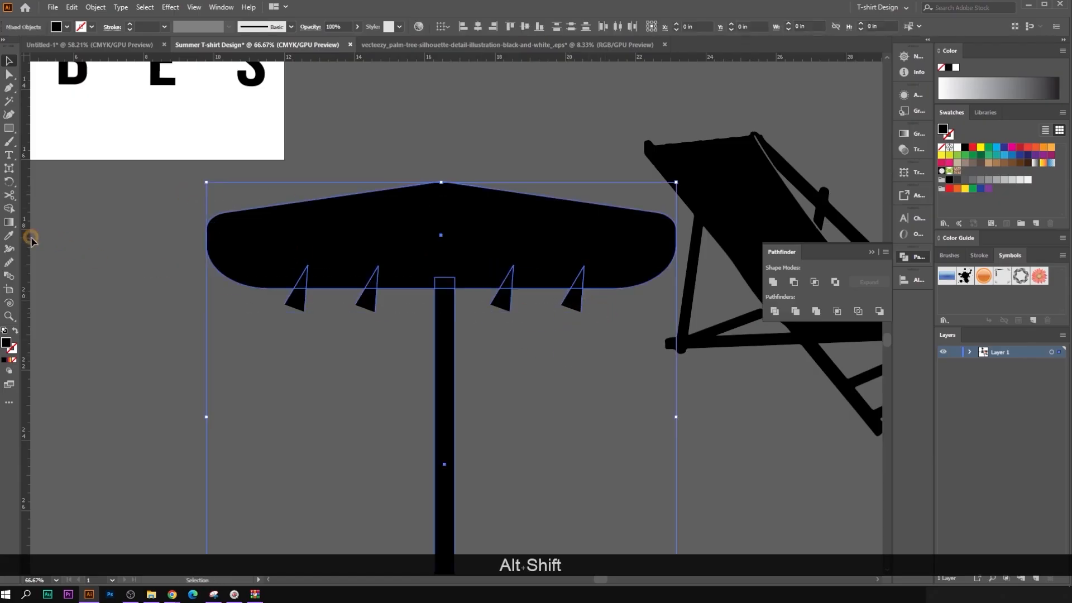
pyautogui.click(9, 208)
pyautogui.click(9, 61)
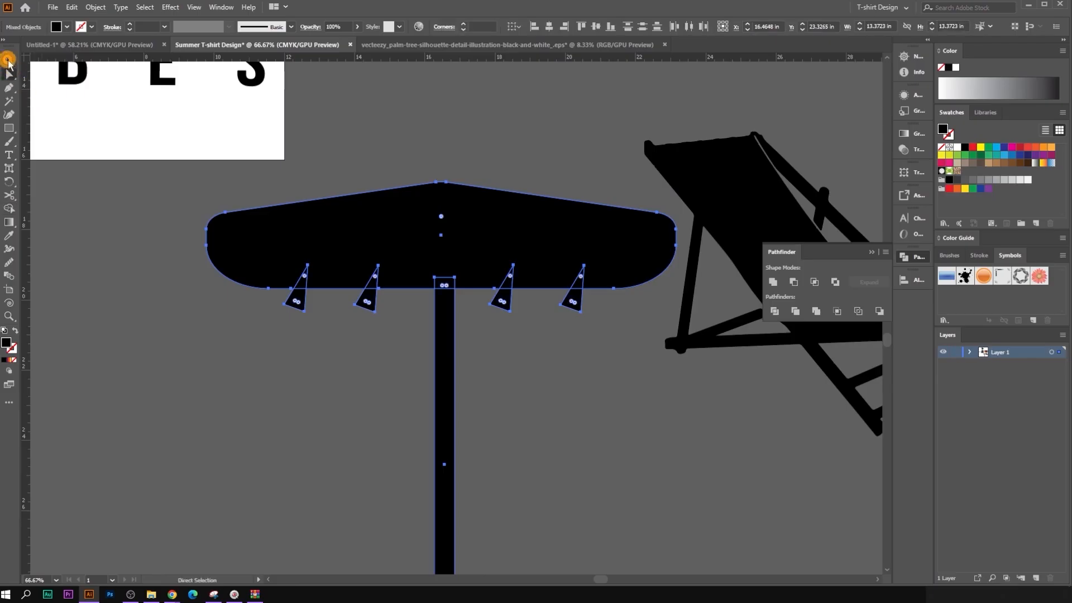
pyautogui.click(242, 385)
# Step: Ungroup the four triangles and subtract them from the canopy with Minus Front to notch its lower edge
pyautogui.click(375, 299)
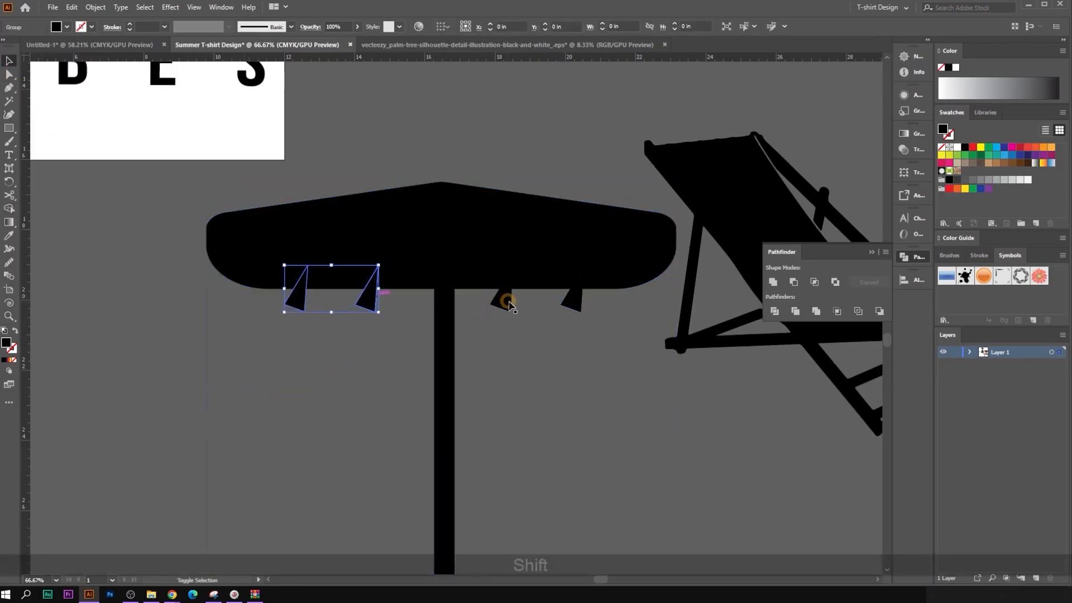
pyautogui.keyDown('shift'); pyautogui.click(503, 300); pyautogui.keyUp('shift')
pyautogui.hotkey('shift', 'ctrl', 'g')
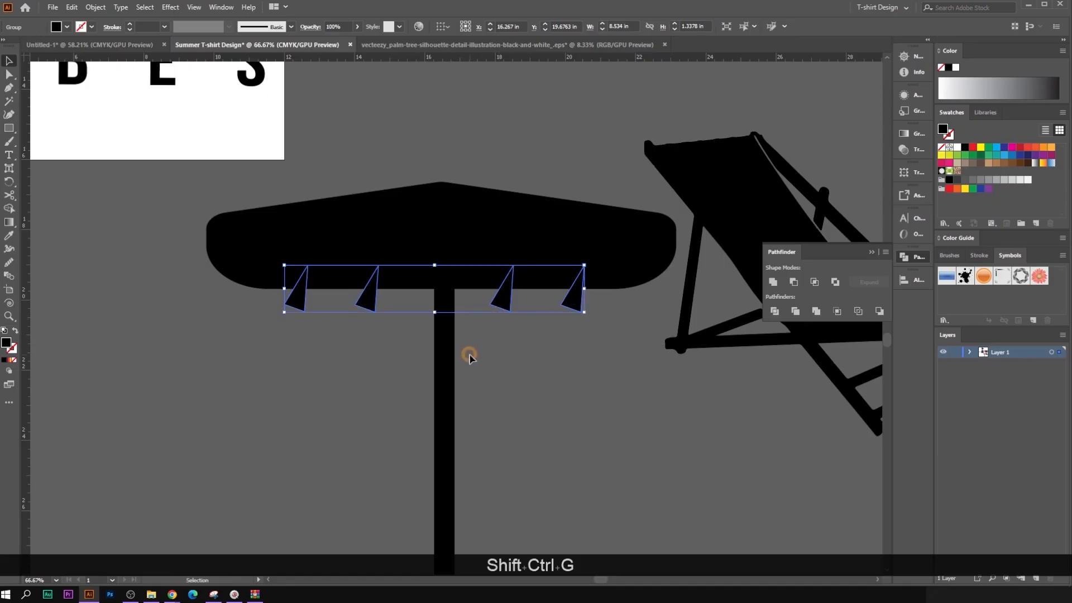
pyautogui.keyDown('shift'); pyautogui.click(469, 222); pyautogui.keyUp('shift')
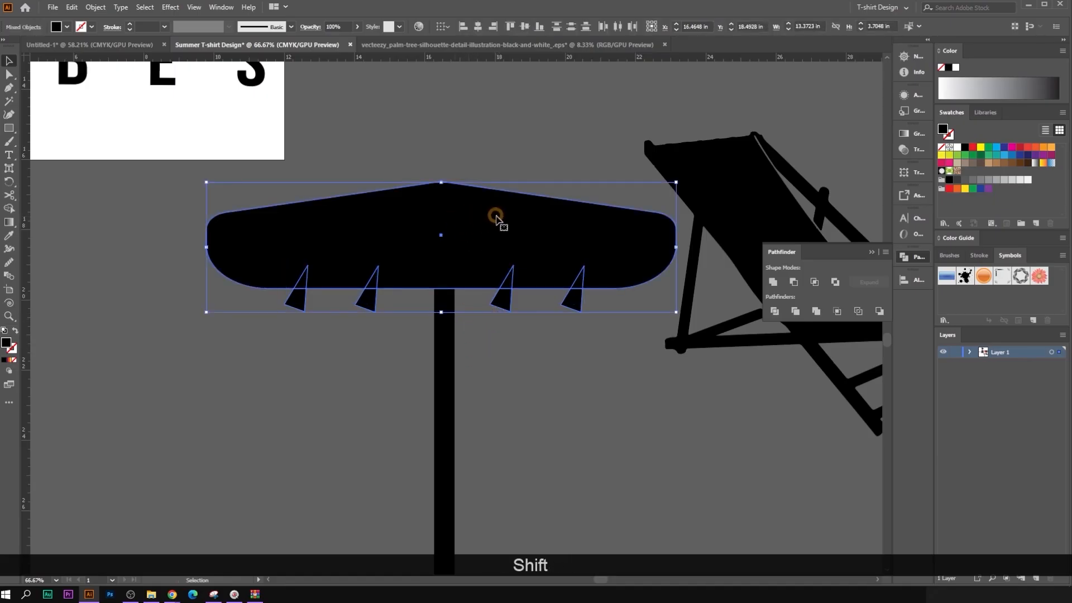
pyautogui.keyDown('alt'); pyautogui.click(794, 281); pyautogui.keyUp('alt')
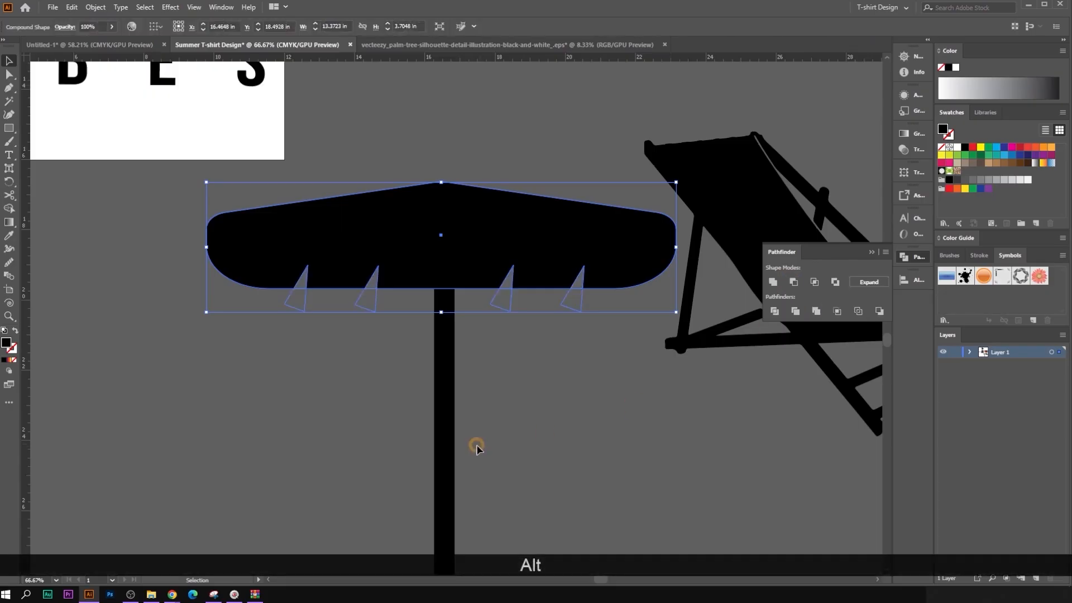
pyautogui.click(578, 440)
# Step: Expand the appearance of the notched canopy with the umbrella pole included in the selection
pyautogui.scroll(-2, 578, 440)
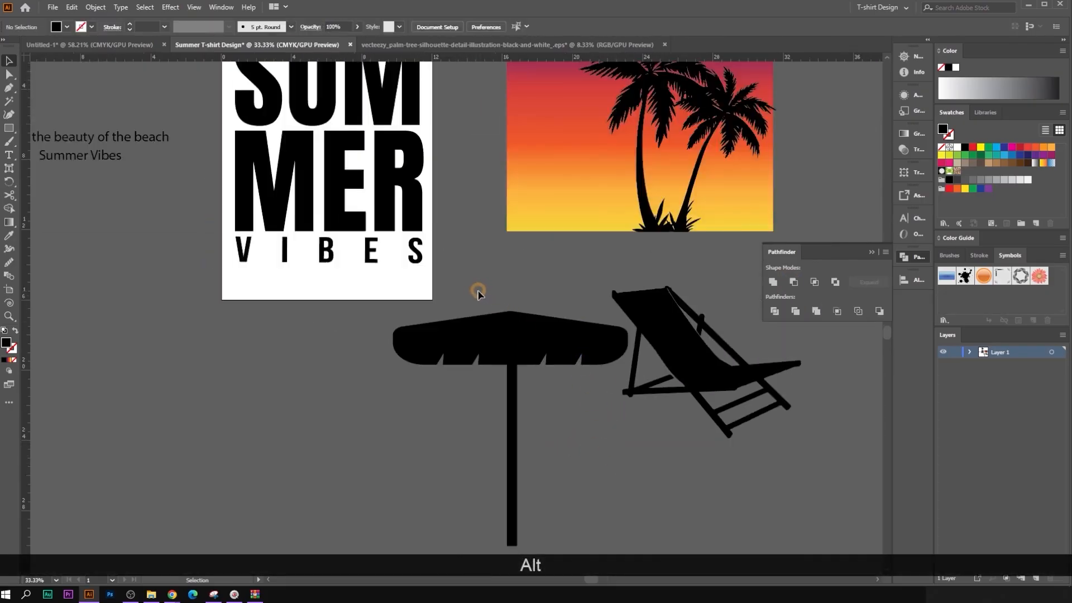
pyautogui.moveTo(478, 293); pyautogui.dragTo(557, 431)
pyautogui.click(96, 7)
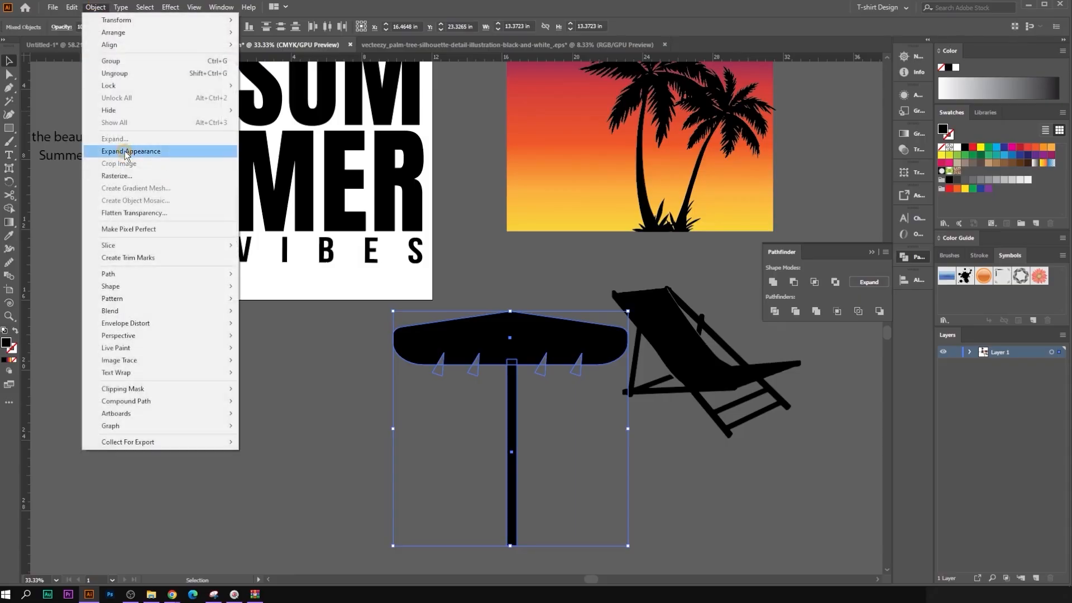
pyautogui.click(127, 151)
pyautogui.click(639, 433)
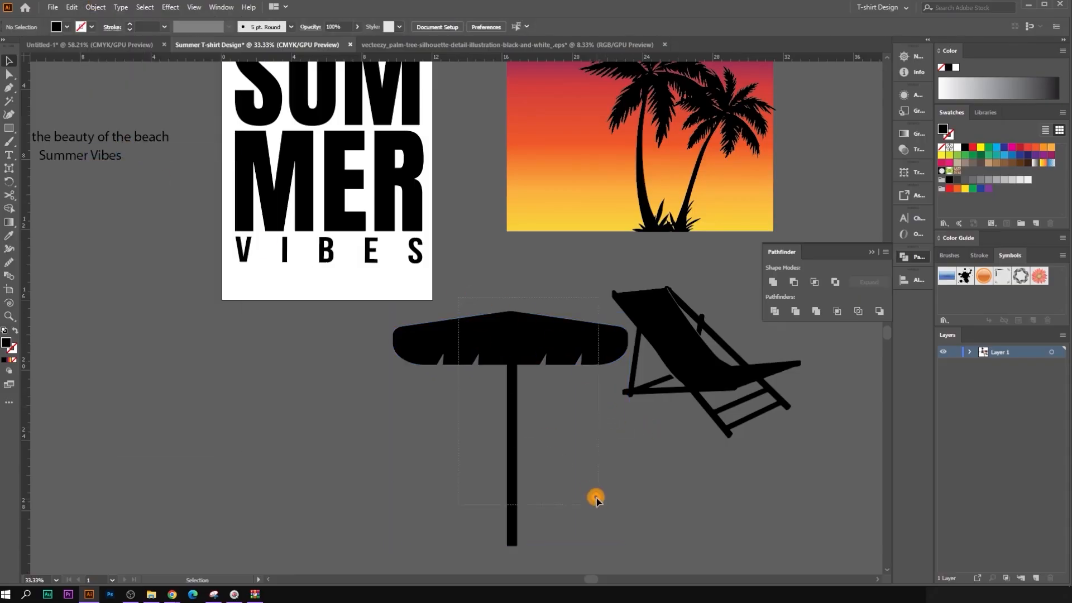
# Step: Move the umbrella canopy and pole over the beach chair so that the chair sits under the canopy
pyautogui.moveTo(596, 499); pyautogui.dragTo(498, 481)
pyautogui.moveTo(404, 336); pyautogui.dragTo(608, 239)
pyautogui.click(709, 312)
pyautogui.scroll(1, 715, 341)
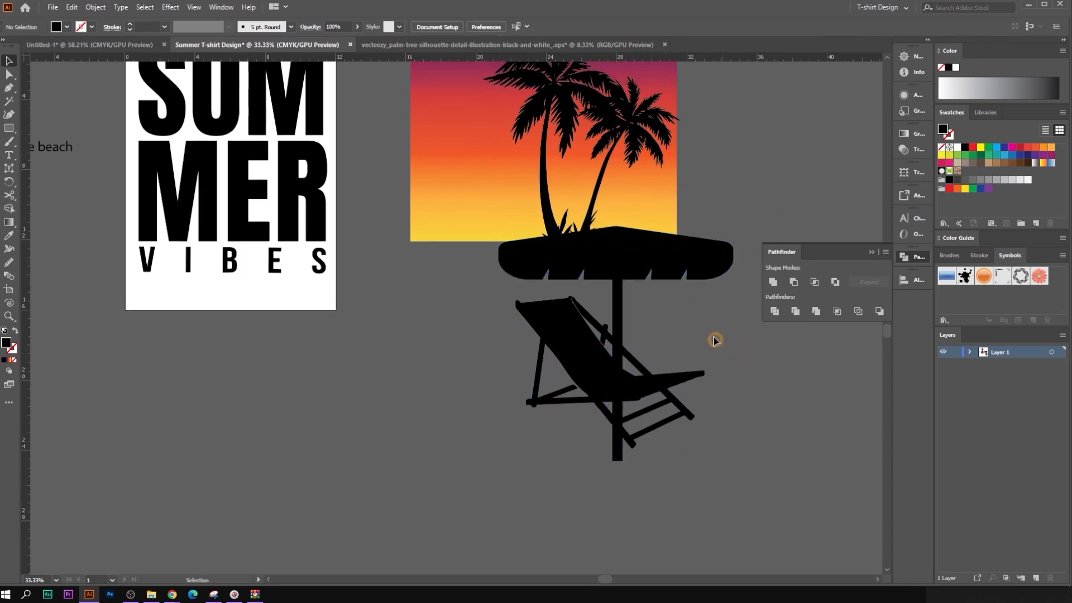
# Step: Shift the beach chair slightly down and to the right so that its legs reach just below the pole's base
pyautogui.click(614, 304)
pyautogui.keyDown('shift'); pyautogui.click(619, 251); pyautogui.keyUp('shift')
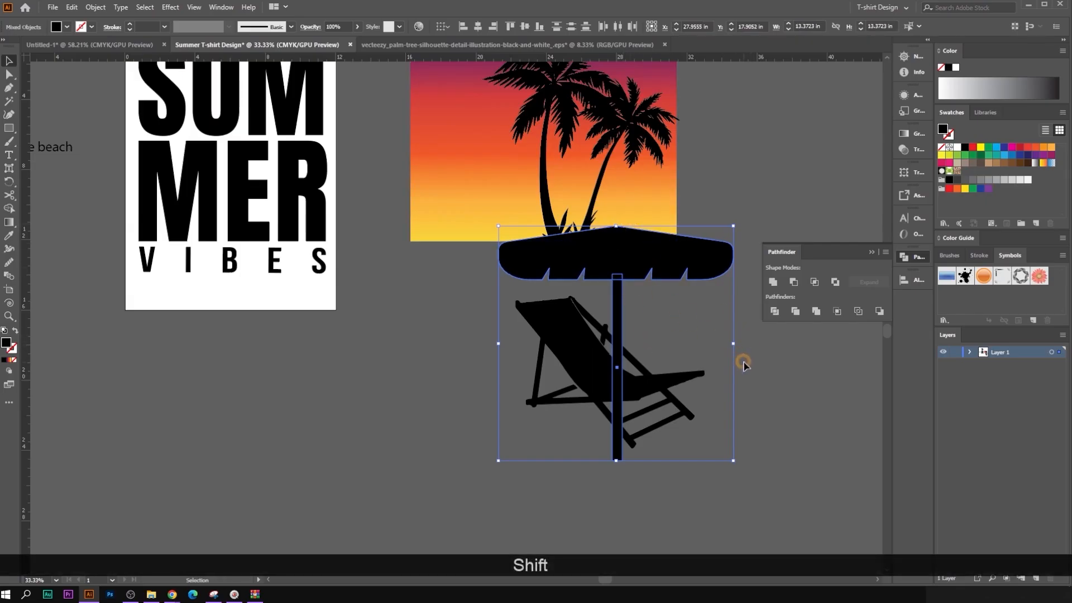
pyautogui.moveTo(663, 383); pyautogui.dragTo(686, 425)
pyautogui.click(734, 436)
pyautogui.click(744, 430)
pyautogui.click(756, 436)
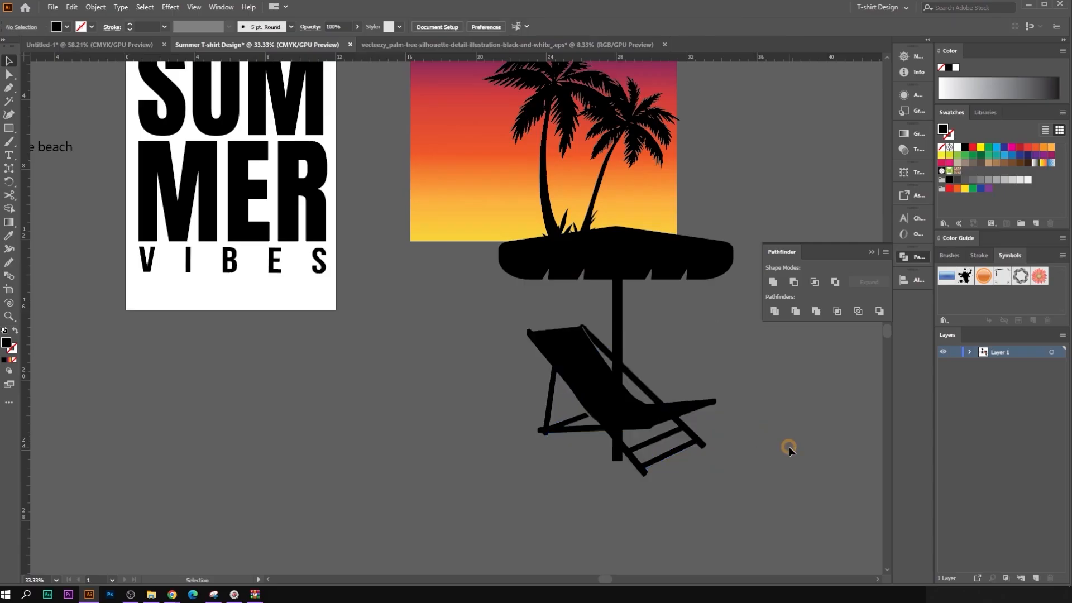
# Step: Group the umbrella with the beach chair and scale the group down proportionally to about 8.03 by 8.57 in
pyautogui.scroll(1, 790, 447)
pyautogui.scroll(1, 790, 447)
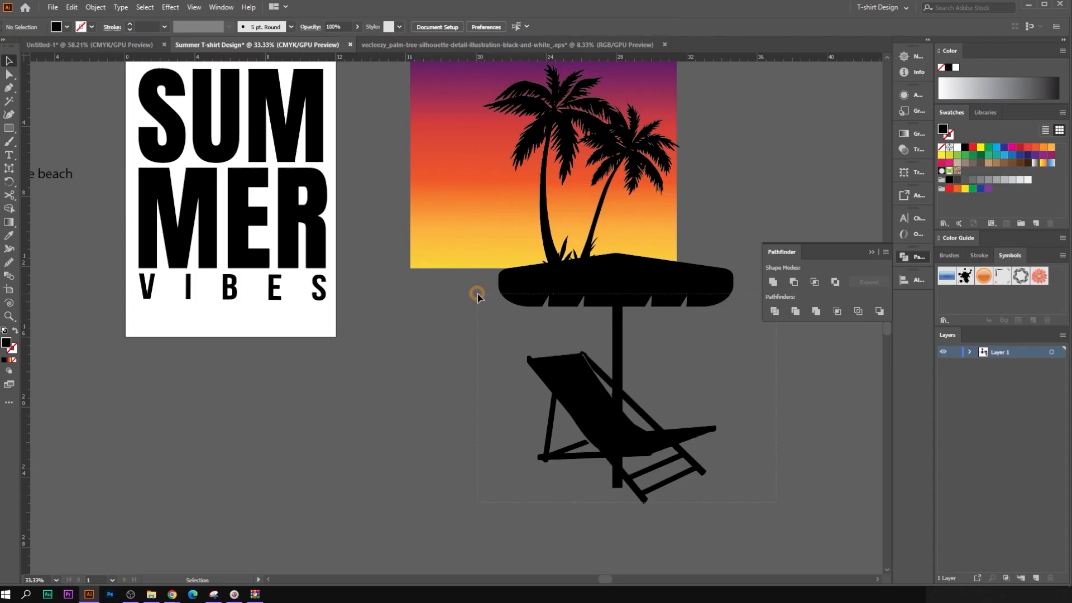
pyautogui.moveTo(477, 296); pyautogui.dragTo(478, 296)
pyautogui.hotkey('ctrl', 'g')
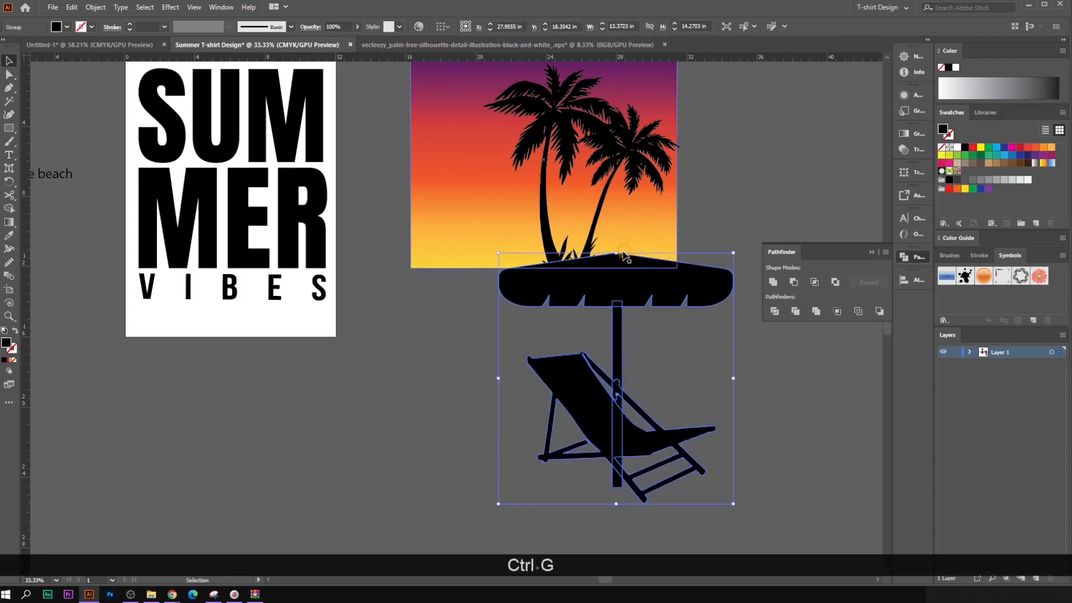
pyautogui.moveTo(618, 257); pyautogui.dragTo(620, 359)
pyautogui.scroll(-3, 788, 434)
pyautogui.click(787, 435)
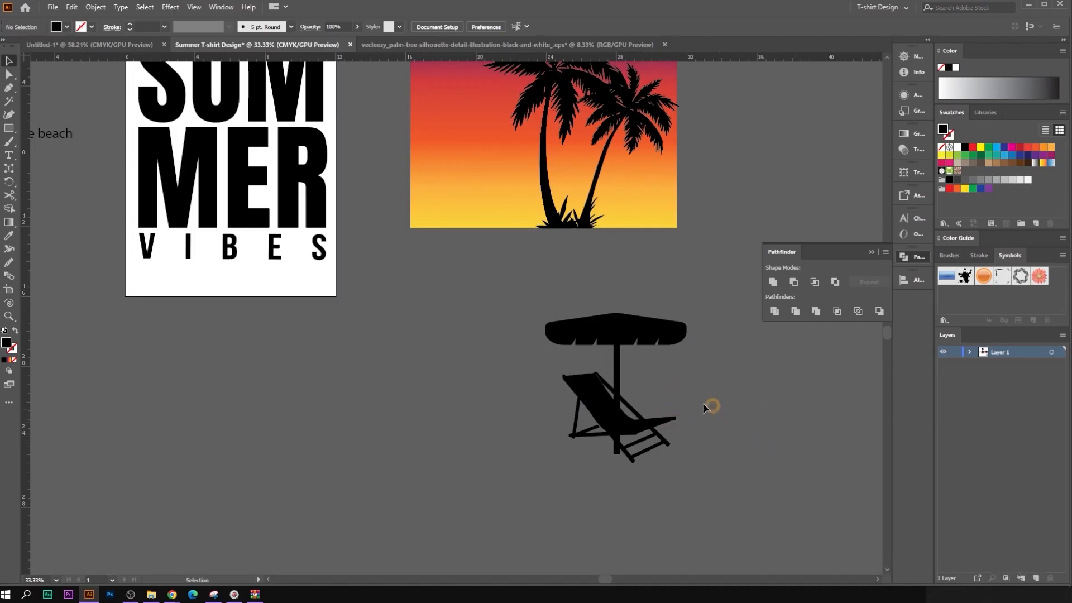
# Step: Unite the umbrella and beach chair into one silhouette with the Pathfinder
pyautogui.click(636, 391)
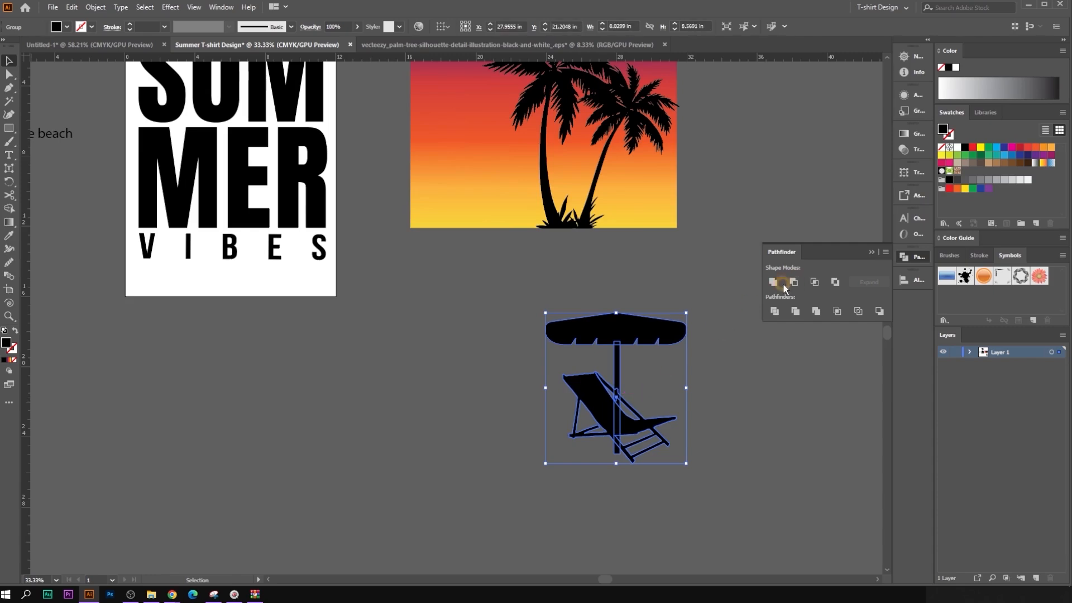
pyautogui.click(719, 400)
pyautogui.scroll(-1, 720, 400)
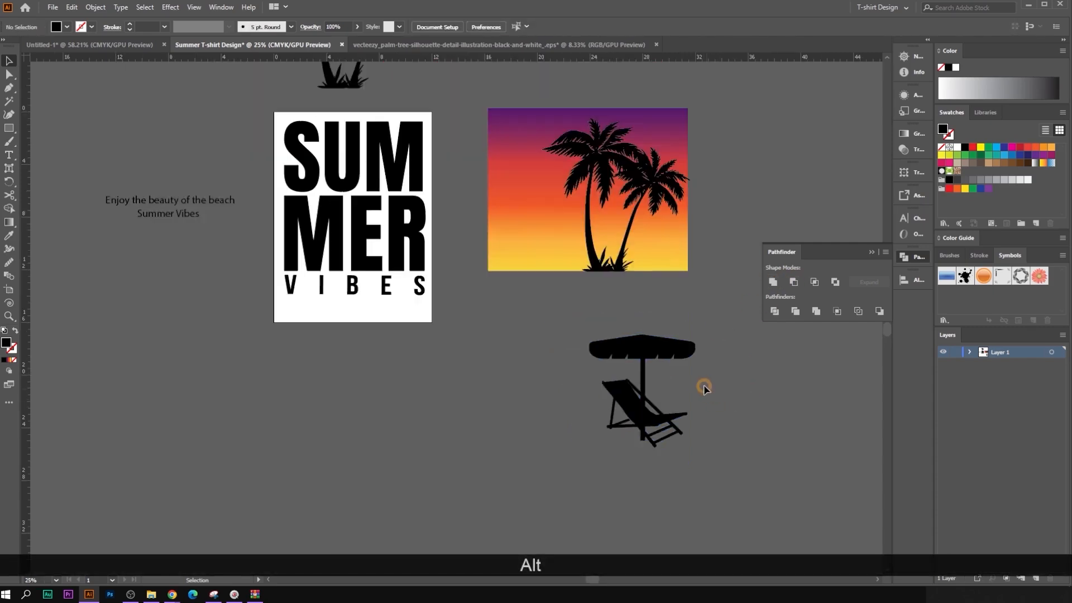
pyautogui.moveTo(736, 380); pyautogui.dragTo(662, 376)
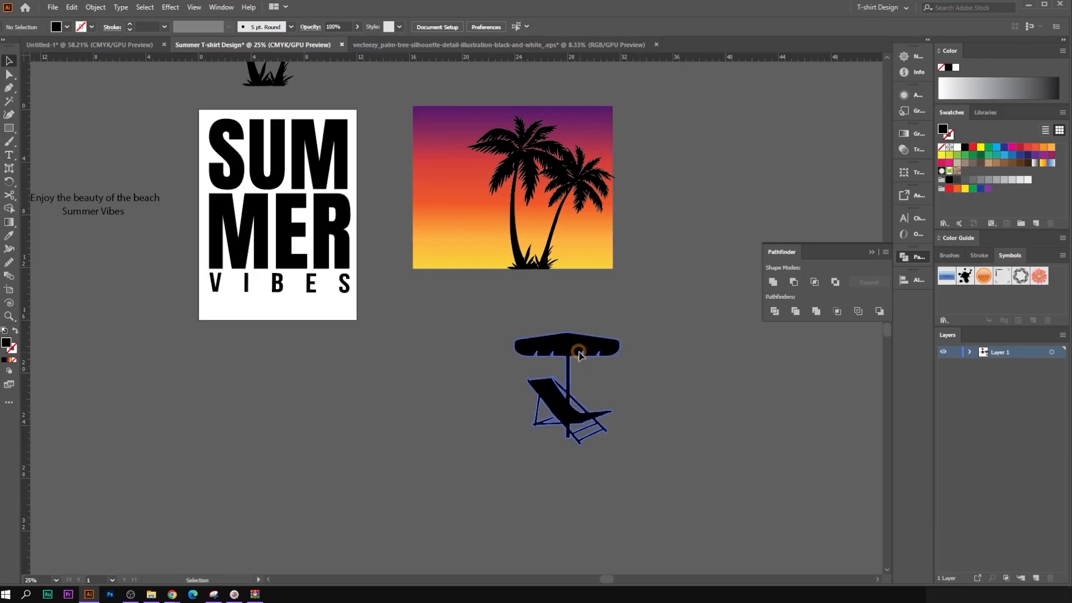
# Step: Place a copy of the umbrella and chair silhouette above the sunset, beside the spare palm trees
pyautogui.click(585, 356)
pyautogui.scroll(-1, 587, 357)
pyautogui.moveTo(588, 356); pyautogui.dragTo(490, 108)
pyautogui.click(646, 139)
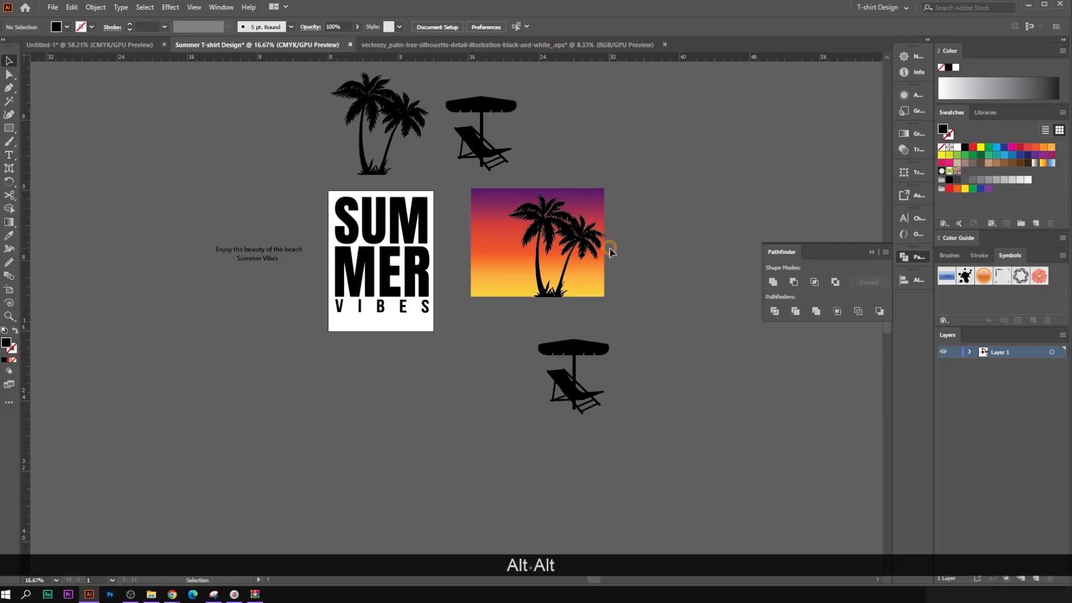
# Step: Scale the umbrella and chair silhouette below the sunset down proportionally to about 6.32 by 6.74 in
pyautogui.click(574, 347)
pyautogui.scroll(1, 574, 347)
pyautogui.moveTo(573, 347); pyautogui.dragTo(602, 332)
pyautogui.scroll(1, 551, 226)
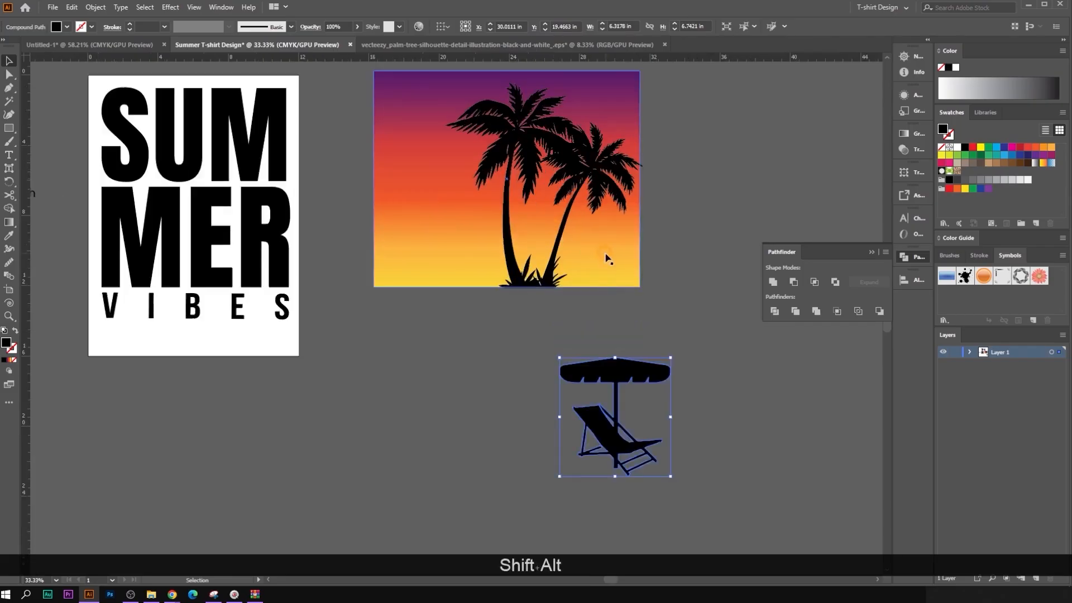
pyautogui.scroll(1, 555, 337)
pyautogui.scroll(-1, 526, 355)
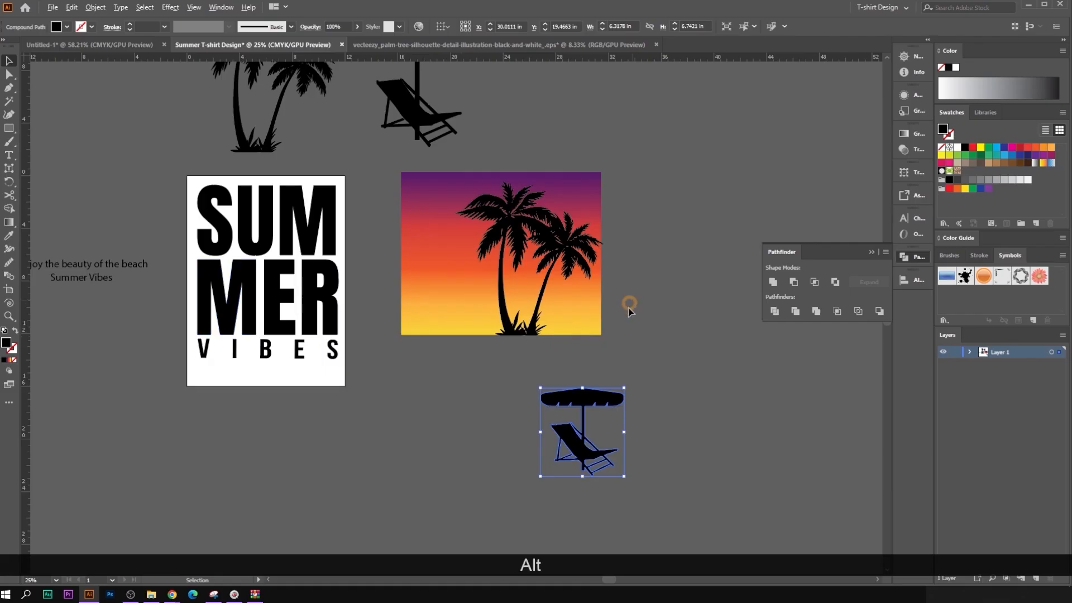
pyautogui.scroll(1, 556, 263)
# Step: Move the palm trees on the sunset up and to the left, clear of the gradient's lower edge
pyautogui.click(551, 251)
pyautogui.moveTo(551, 249); pyautogui.dragTo(520, 201)
pyautogui.click(646, 209)
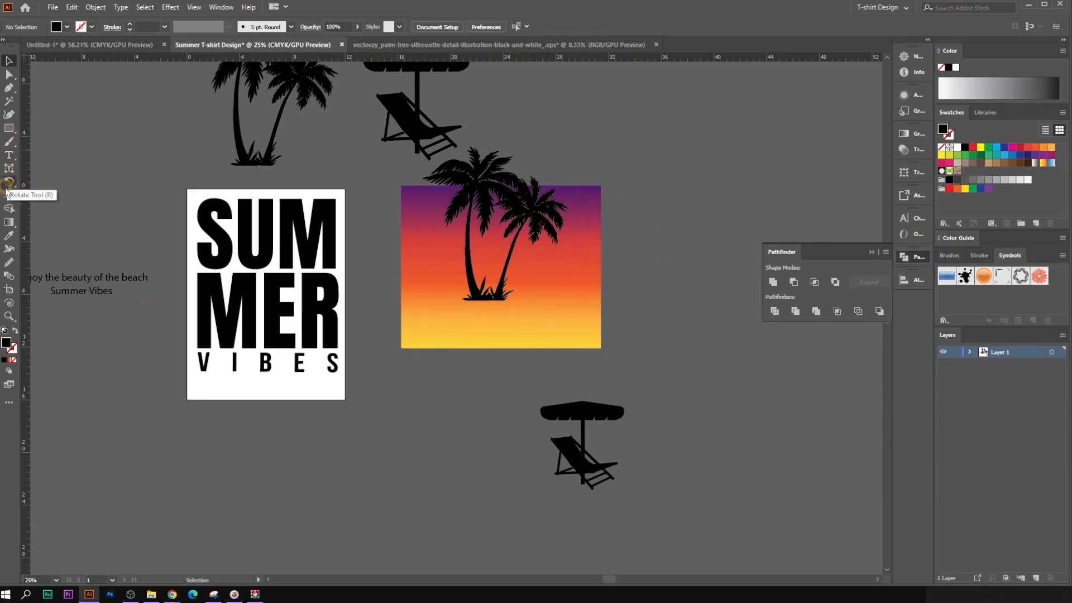
# Step: Draw a wavy ground outline about 19.24 by 3.33 in across the sunset's lower edge with the Pencil tool
pyautogui.click(7, 141)
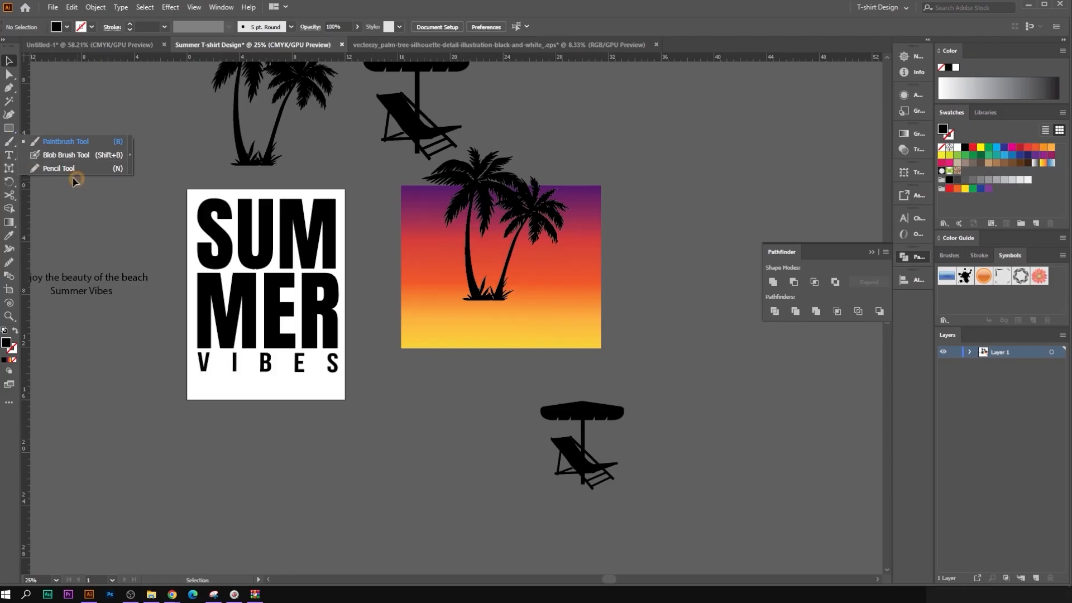
pyautogui.click(58, 168)
pyautogui.scroll(1, 557, 345)
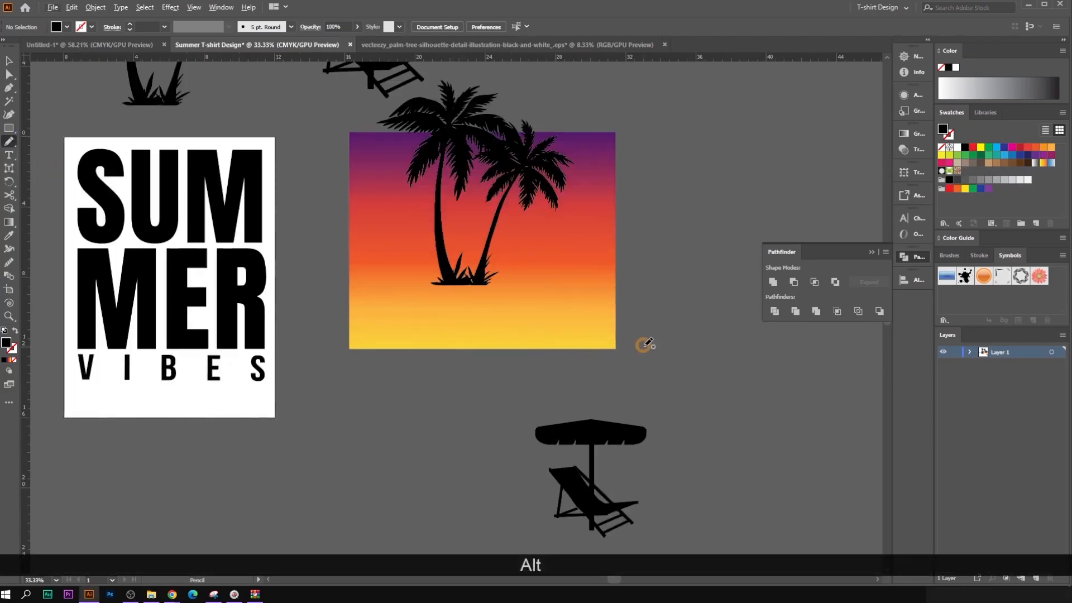
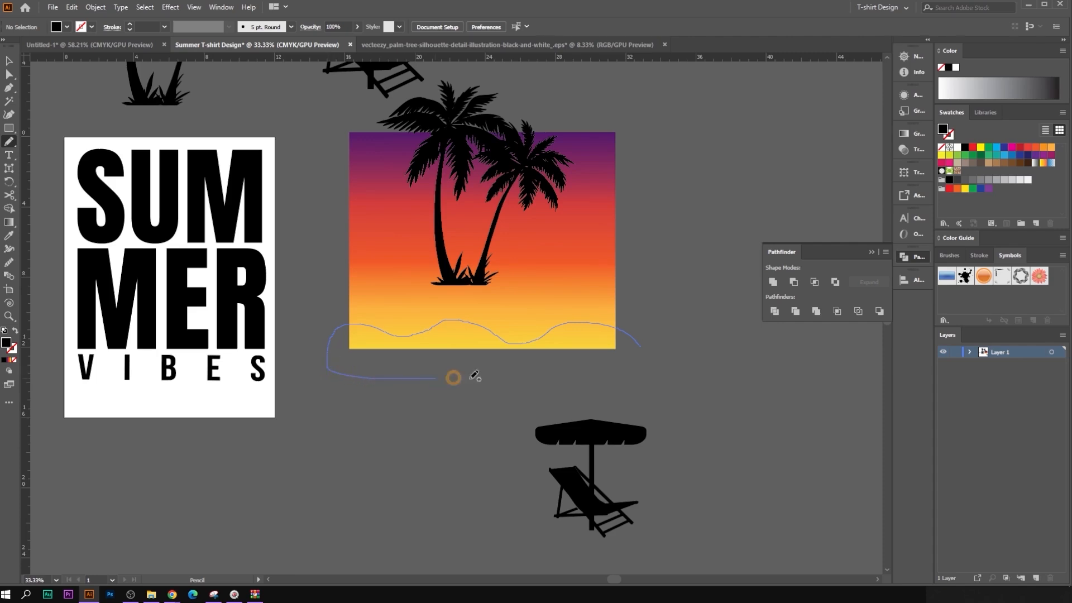
pyautogui.moveTo(646, 343); pyautogui.dragTo(656, 355)
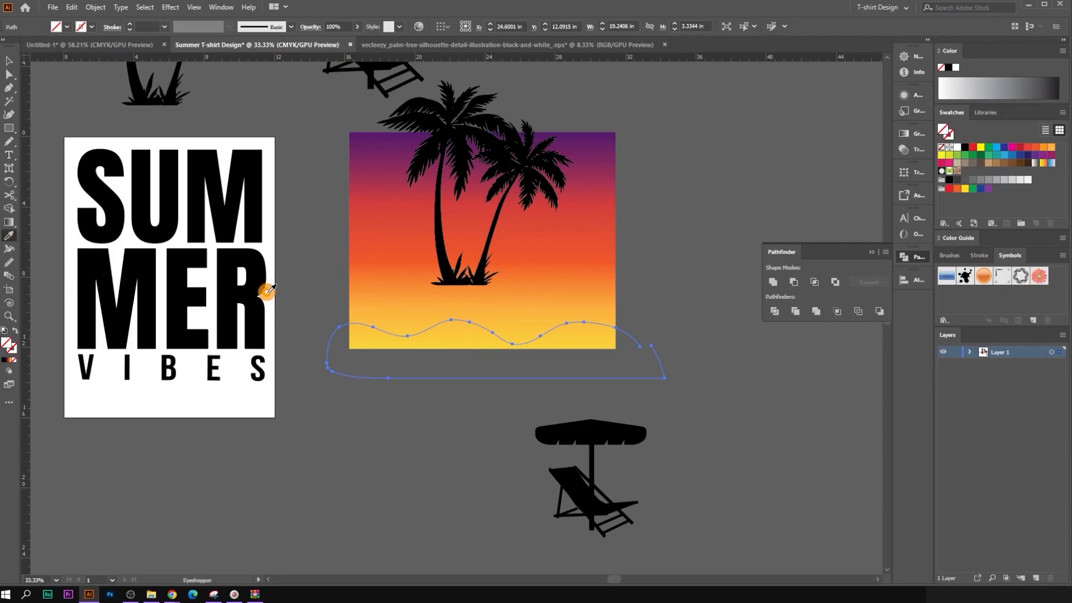
# Step: Fill the wavy ground shape with the black sampled from the MER lettering
pyautogui.click(178, 302)
pyautogui.click(9, 60)
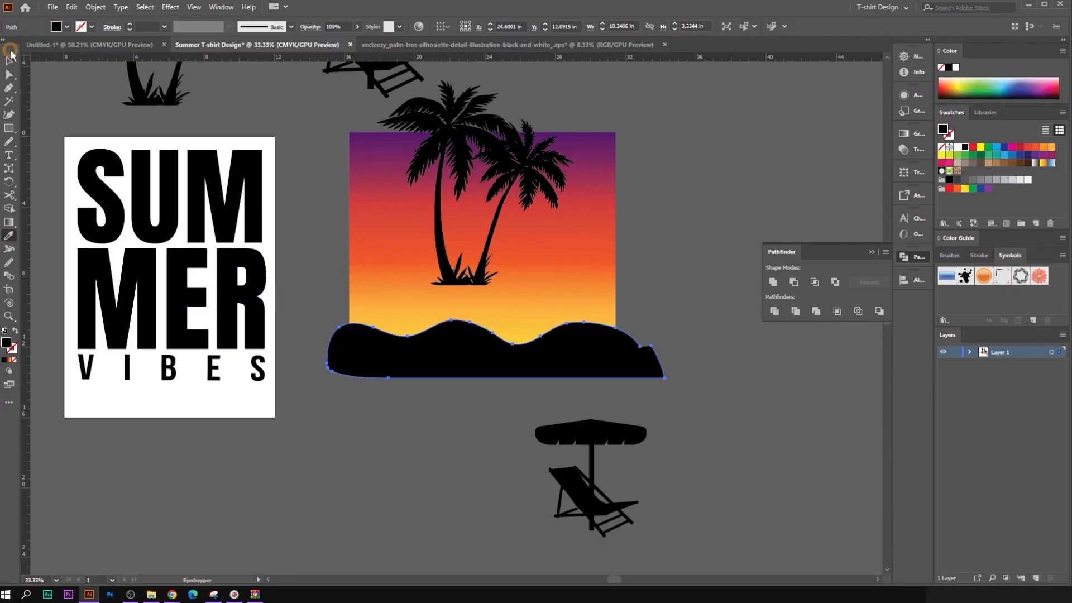
pyautogui.click(679, 318)
pyautogui.click(427, 357)
pyautogui.click(751, 337)
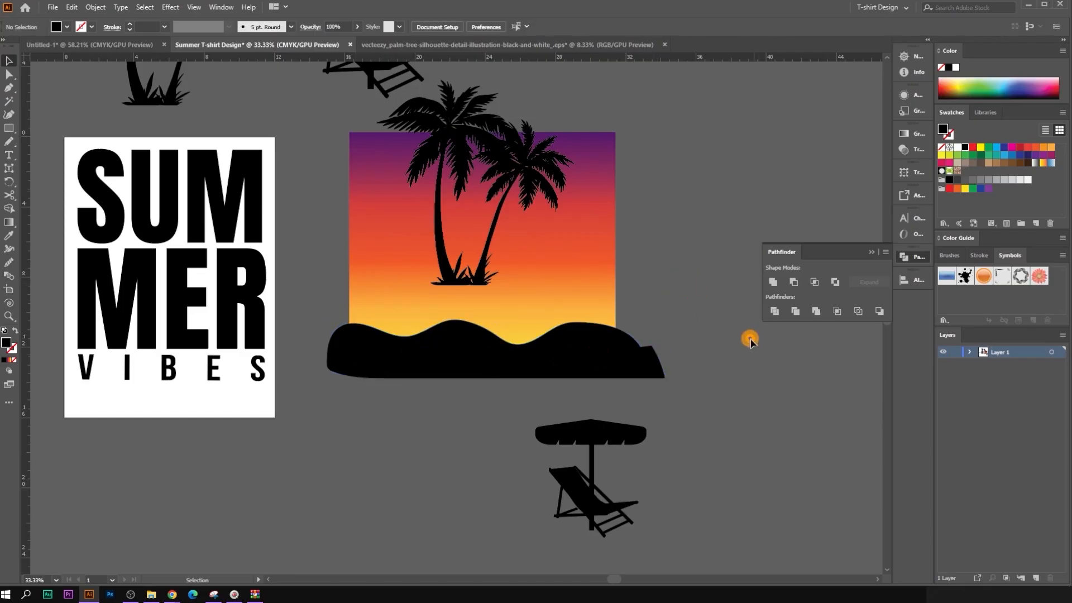
# Step: Move the palm trees down so that their grassy base rests on the middle hill of the ground shape
pyautogui.scroll(1, 575, 302)
pyautogui.moveTo(449, 292); pyautogui.dragTo(457, 331)
pyautogui.click(684, 316)
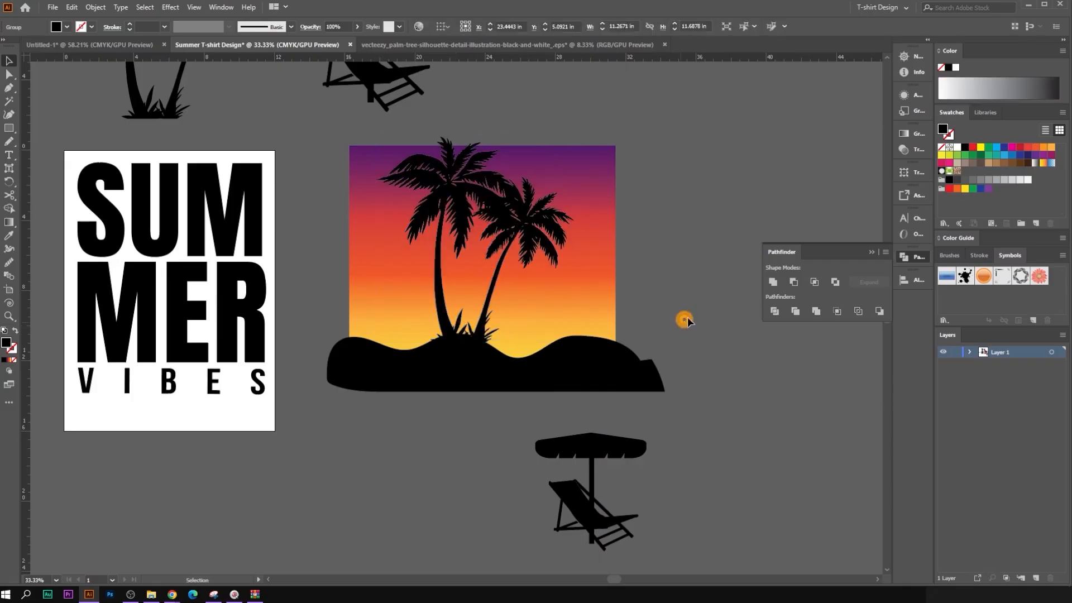
# Step: Move the beach chair and umbrella up beside the sunset's right edge, and inspect the ground shape's anchor points
pyautogui.moveTo(605, 448); pyautogui.dragTo(701, 259)
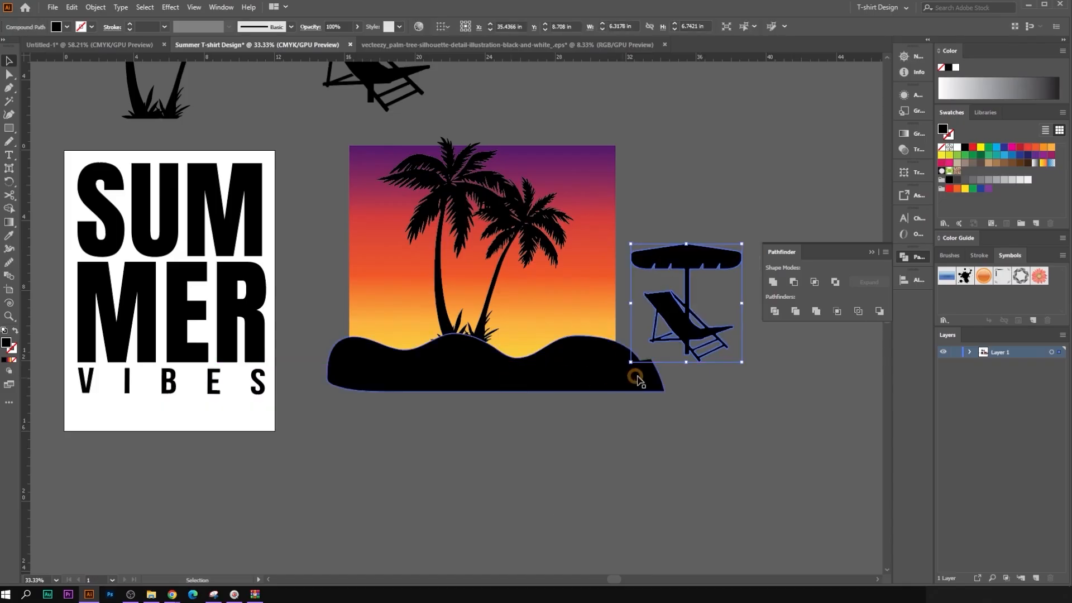
pyautogui.click(10, 75)
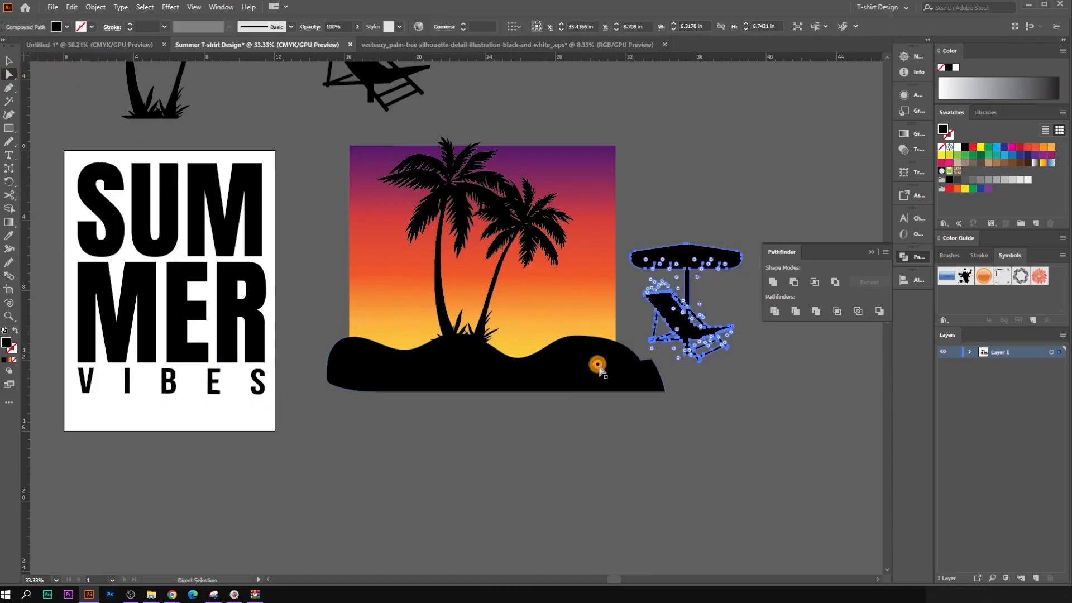
pyautogui.click(593, 363)
pyautogui.scroll(2, 581, 337)
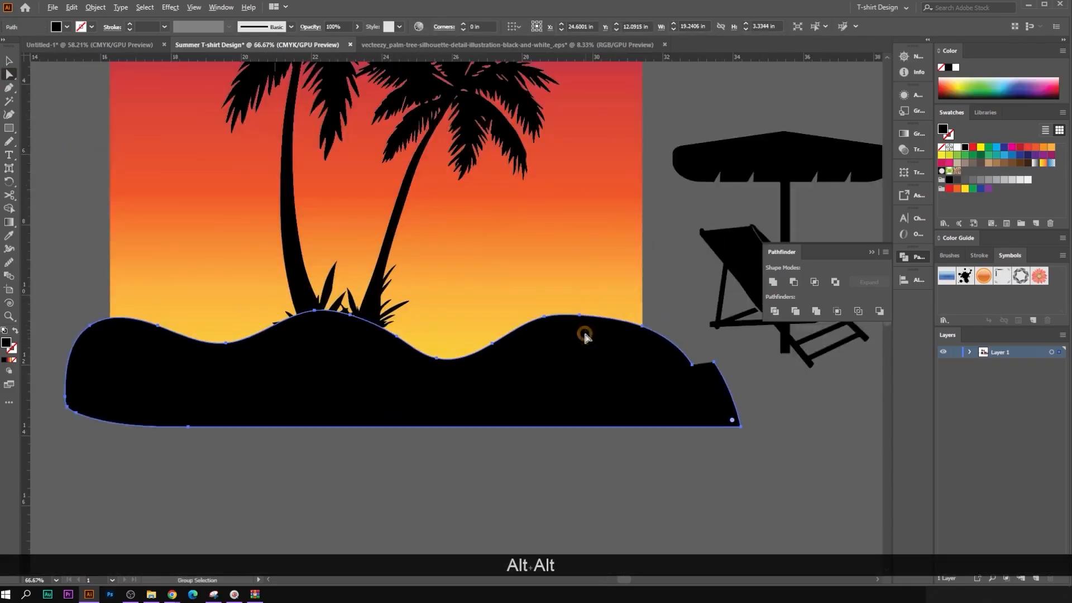
pyautogui.click(760, 409)
pyautogui.click(568, 371)
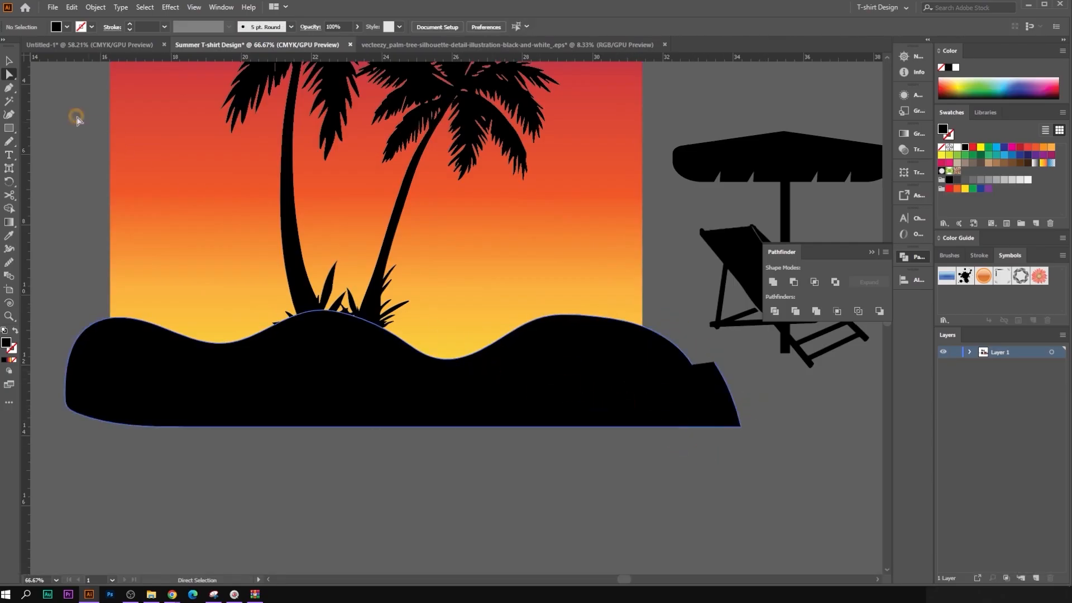
# Step: Delete the black wavy ground shape below the palm trees
pyautogui.click(9, 61)
pyautogui.click(509, 325)
pyautogui.click(557, 337)
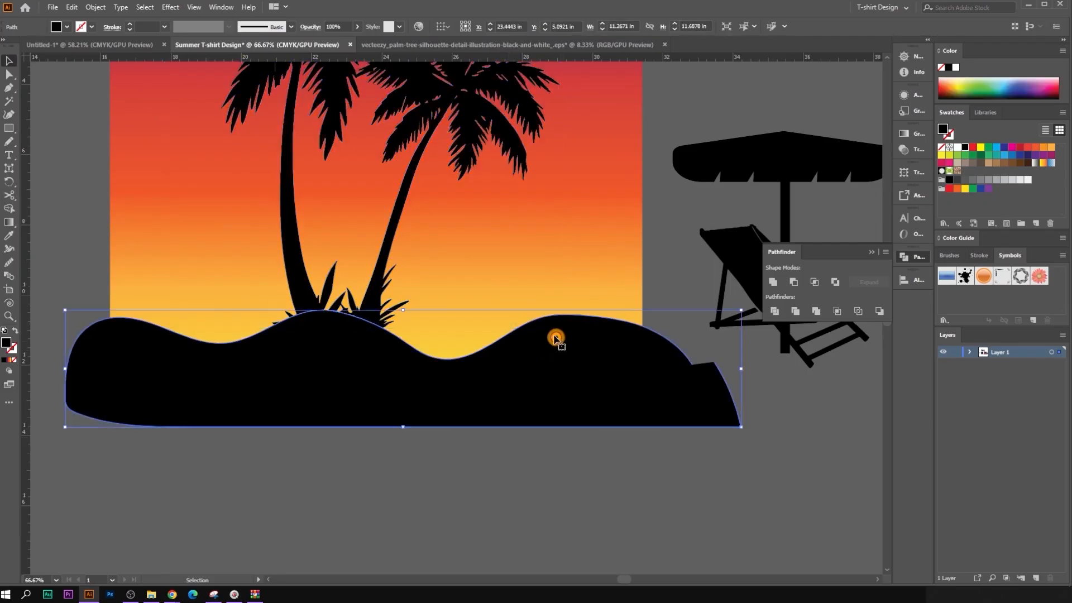
pyautogui.click(472, 423)
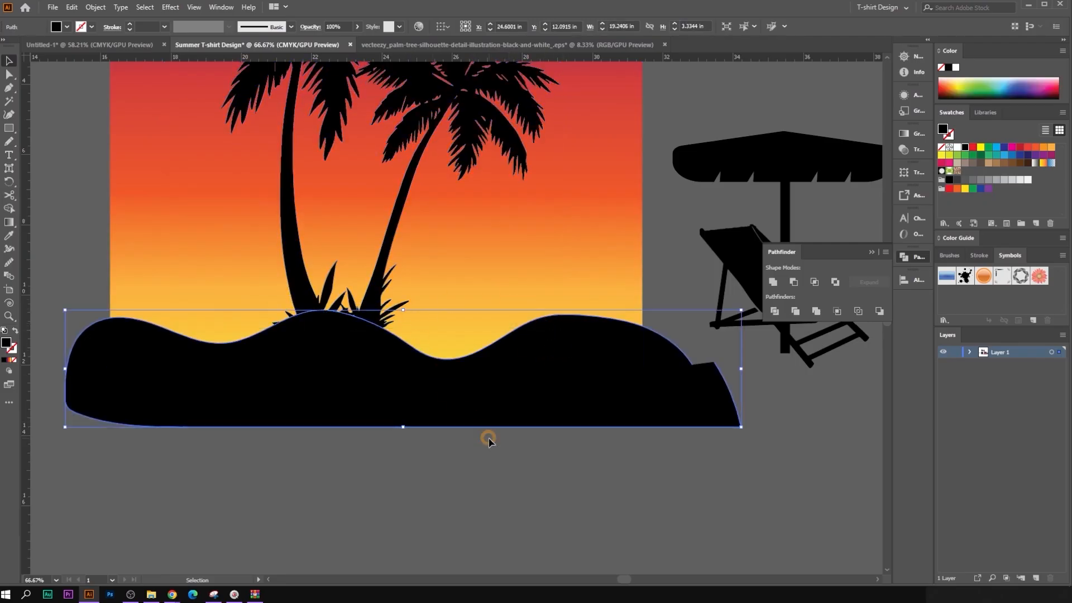
pyautogui.press('Delete')
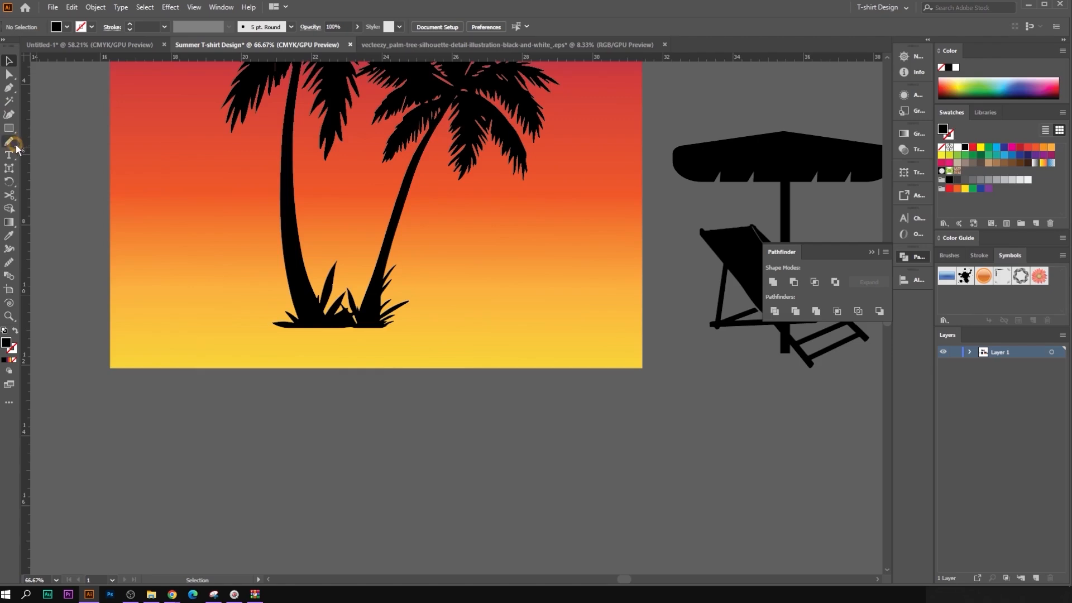
pyautogui.click(12, 143)
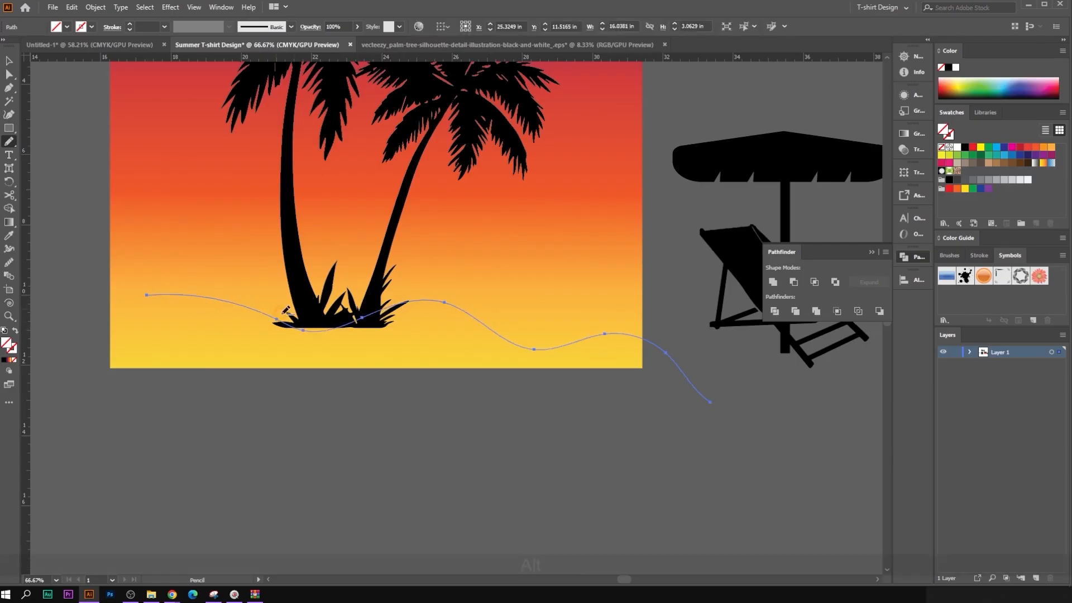
pyautogui.hotkey('ctrl', 'alt', 'z')
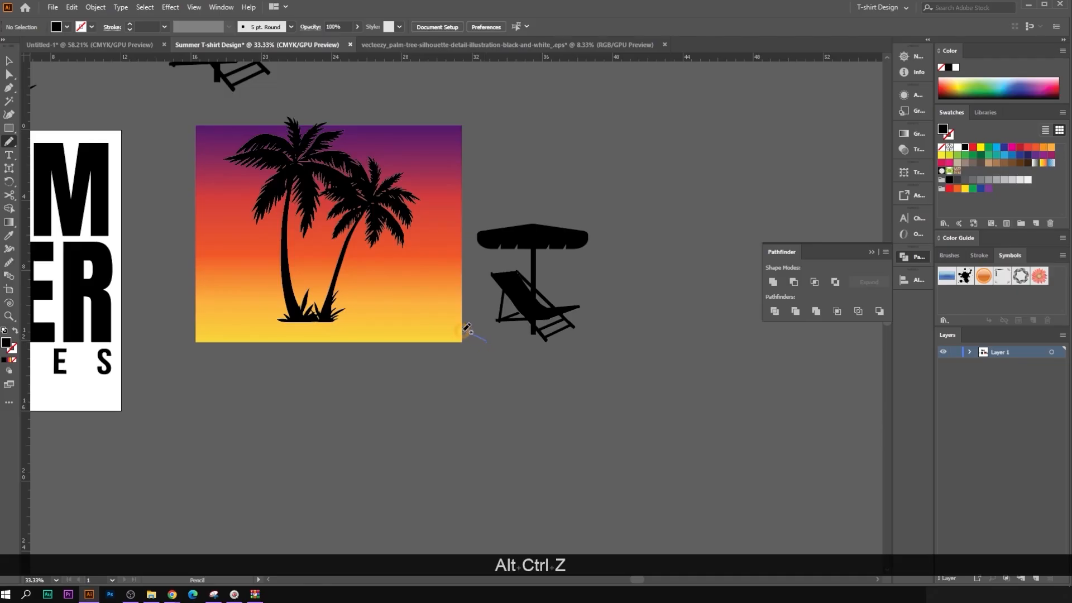
pyautogui.moveTo(417, 322); pyautogui.dragTo(356, 325)
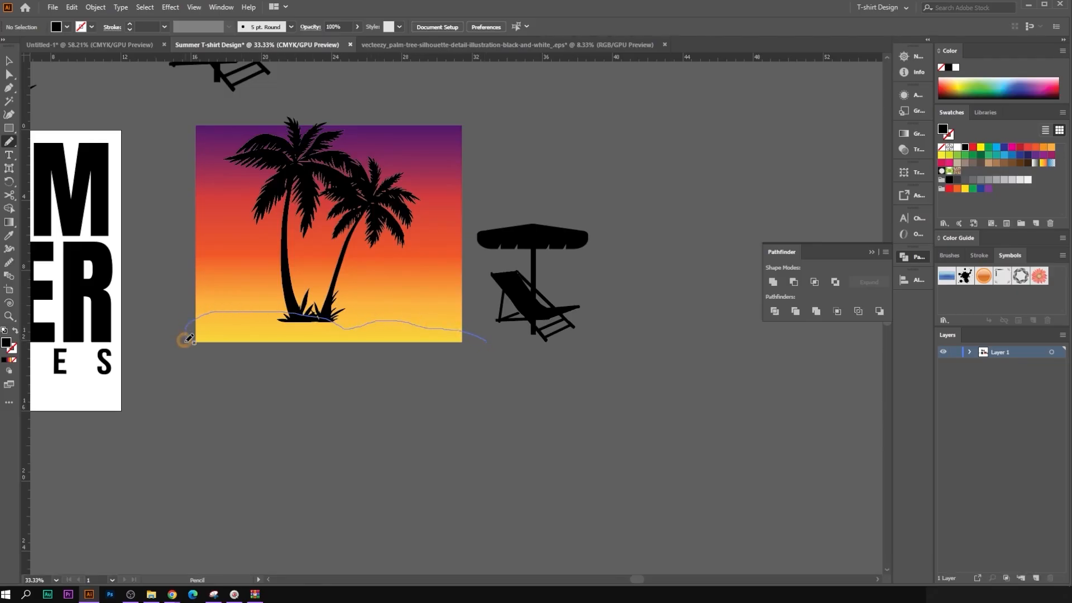
pyautogui.moveTo(248, 366); pyautogui.dragTo(249, 366)
pyautogui.hotkey('ctrl', 'z')
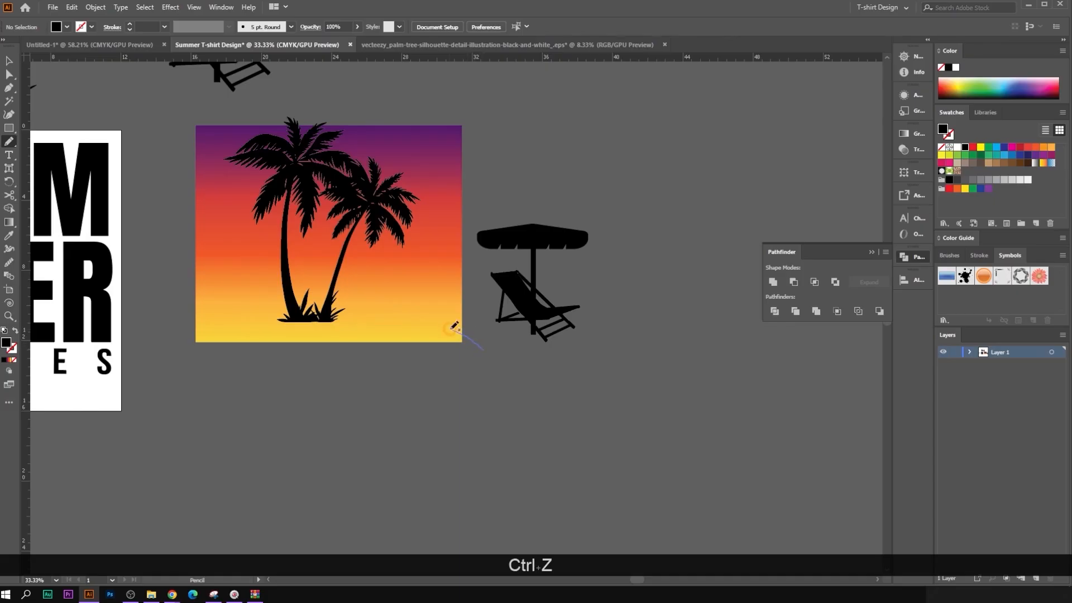
# Step: Draw a wavy ground outline about 17.53 by 3.84 in with the Pencil tool and fill it with the umbrella's black
pyautogui.moveTo(353, 309); pyautogui.dragTo(294, 321)
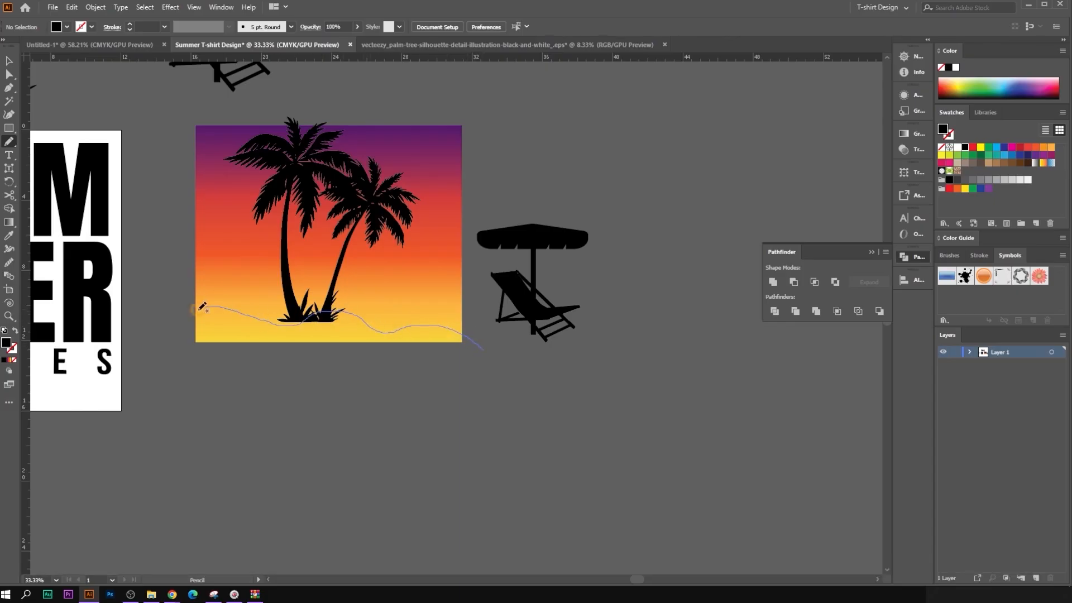
pyautogui.moveTo(495, 358); pyautogui.dragTo(494, 358)
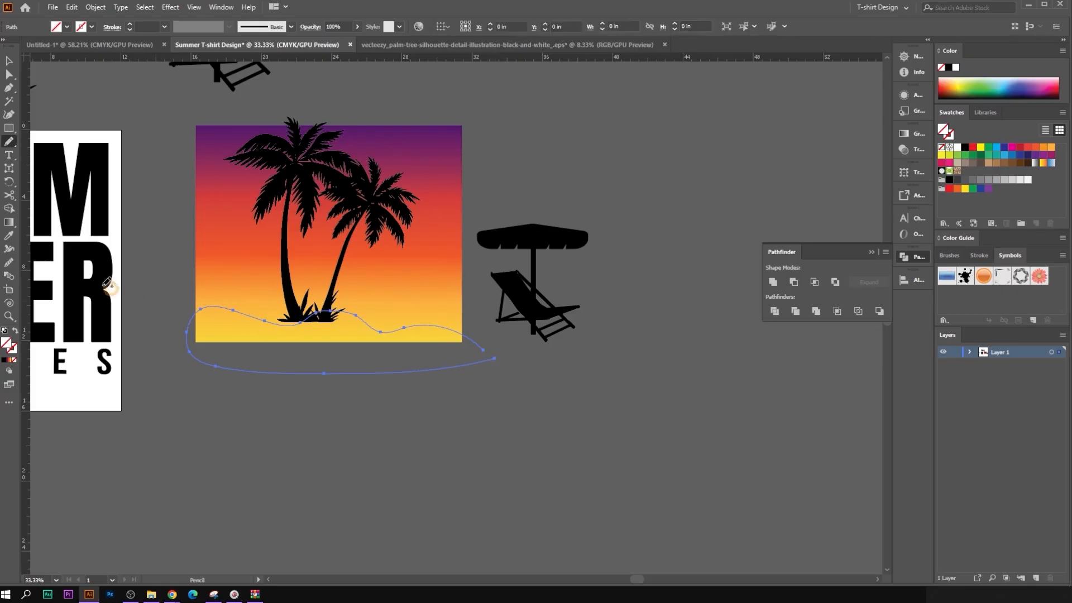
pyautogui.click(10, 235)
pyautogui.click(557, 221)
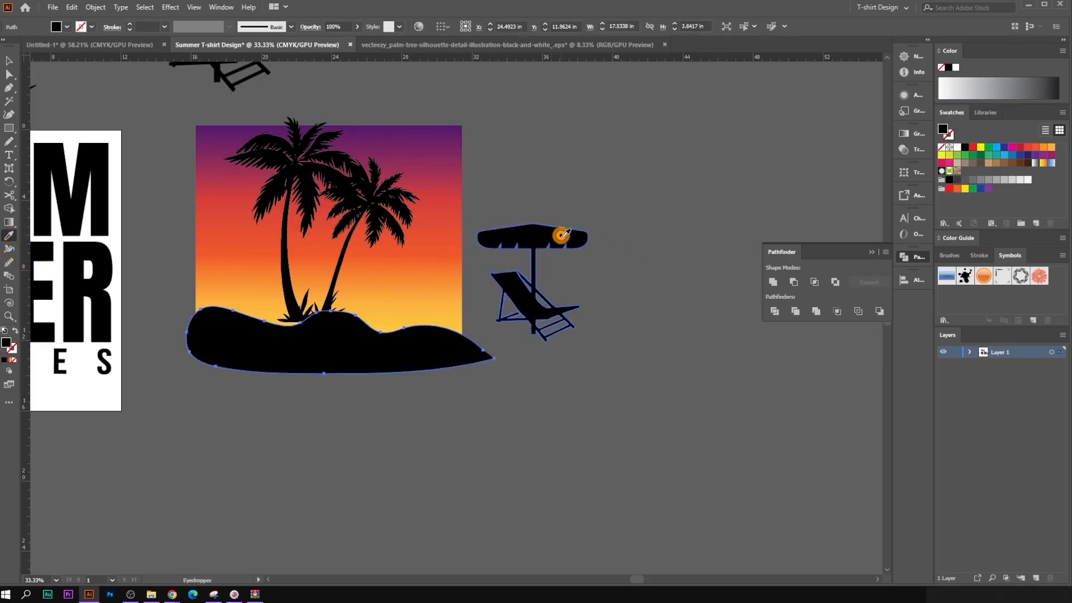
# Step: Try to reshape the ground's upper curve near the palm base with the Direct Selection tool
pyautogui.scroll(1, 375, 313)
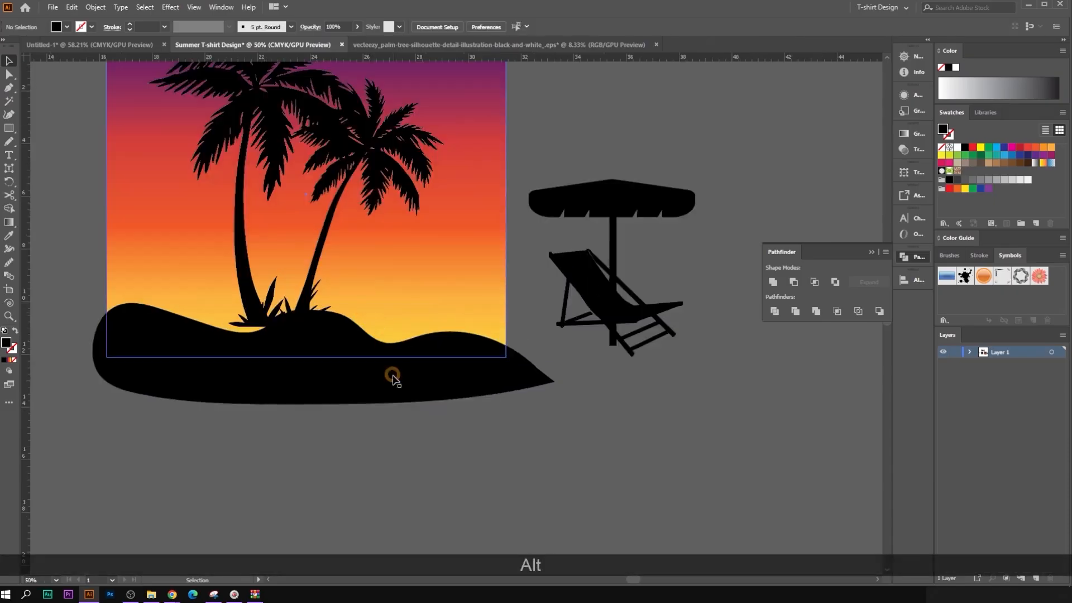
pyautogui.click(391, 374)
pyautogui.click(9, 74)
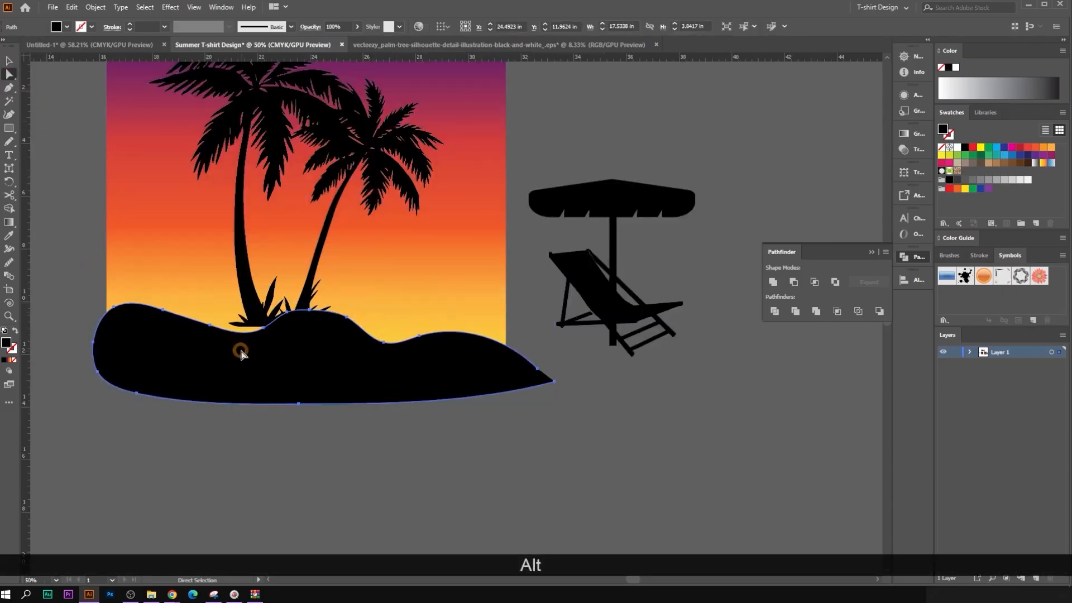
pyautogui.scroll(1, 239, 347)
pyautogui.moveTo(270, 321); pyautogui.dragTo(251, 307)
pyautogui.hotkey('ctrl', 'z')
pyautogui.click(445, 493)
pyautogui.scroll(-2, 449, 479)
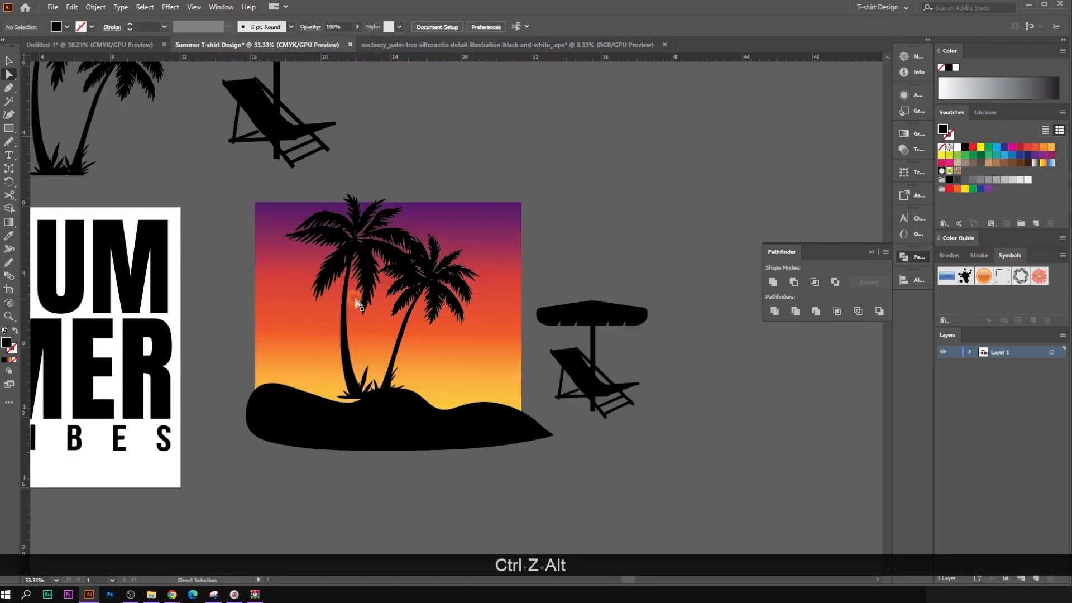
# Step: Move the palm trees to the right so that their grassy base sits on the ground's middle hill
pyautogui.scroll(1, 357, 327)
pyautogui.moveTo(322, 362); pyautogui.dragTo(328, 370)
pyautogui.click(639, 529)
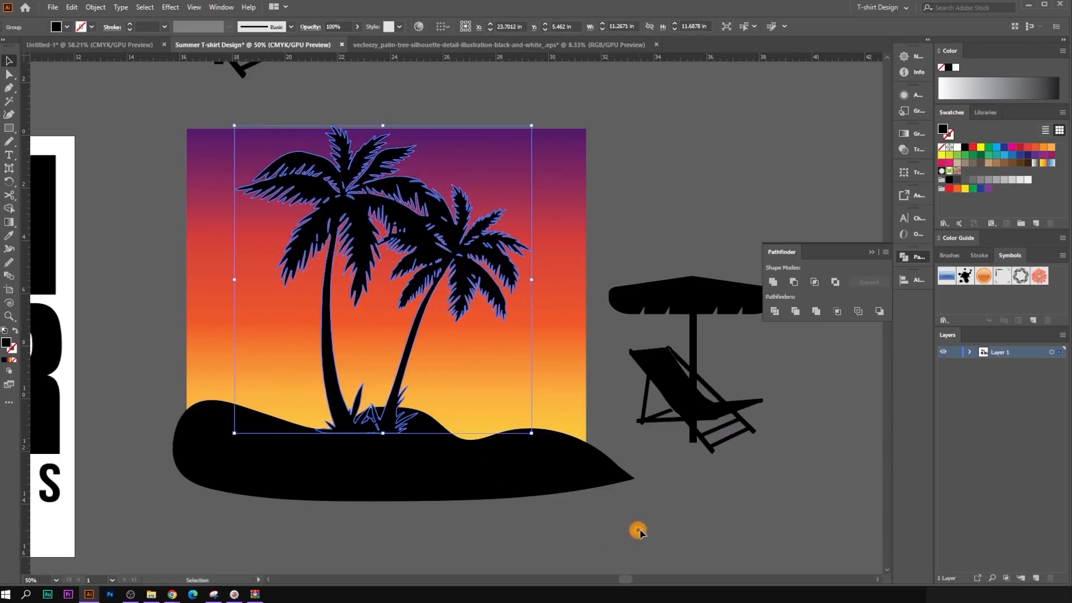
pyautogui.moveTo(403, 379); pyautogui.dragTo(424, 370)
pyautogui.scroll(-1, 451, 455)
pyautogui.click(582, 522)
pyautogui.scroll(1, 459, 409)
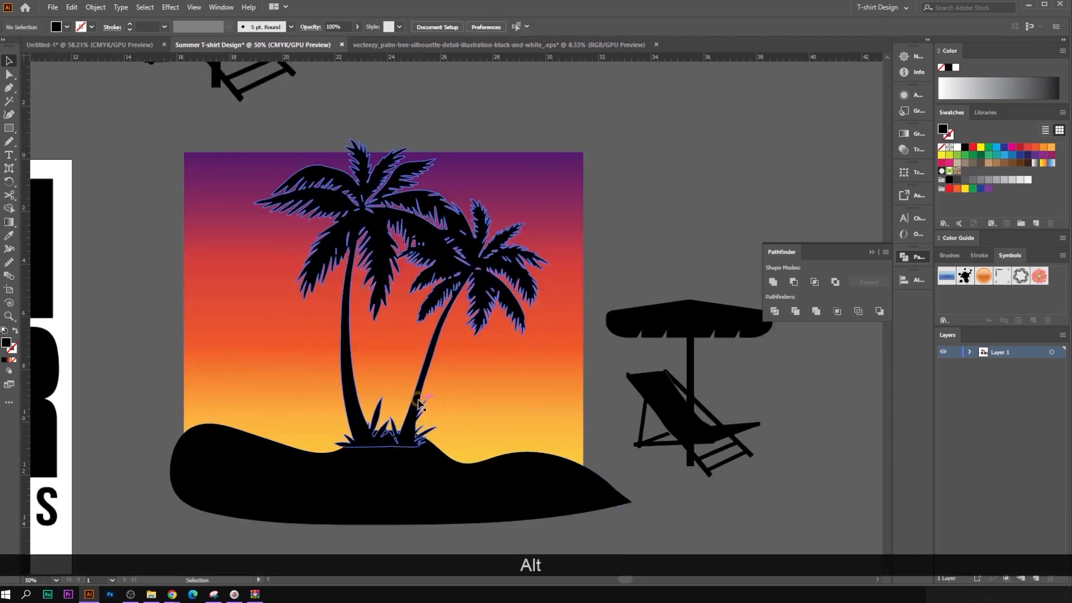
pyautogui.moveTo(419, 406); pyautogui.dragTo(421, 398)
pyautogui.click(620, 491)
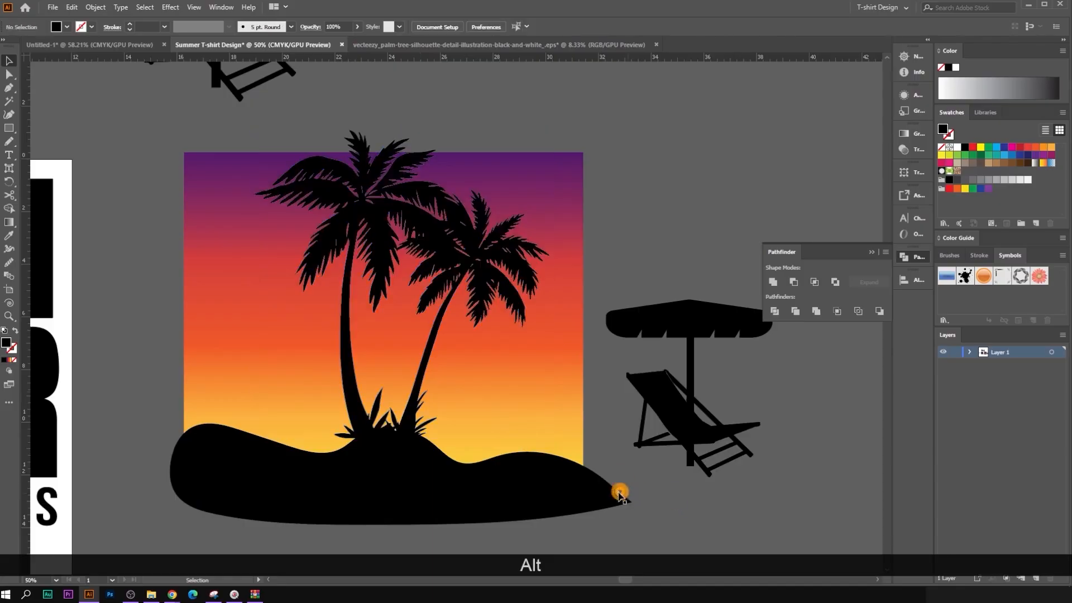
# Step: Delete the redrawn ground shape under the palm trees
pyautogui.scroll(-2, 651, 500)
pyautogui.scroll(1, 638, 505)
pyautogui.scroll(-1, 638, 505)
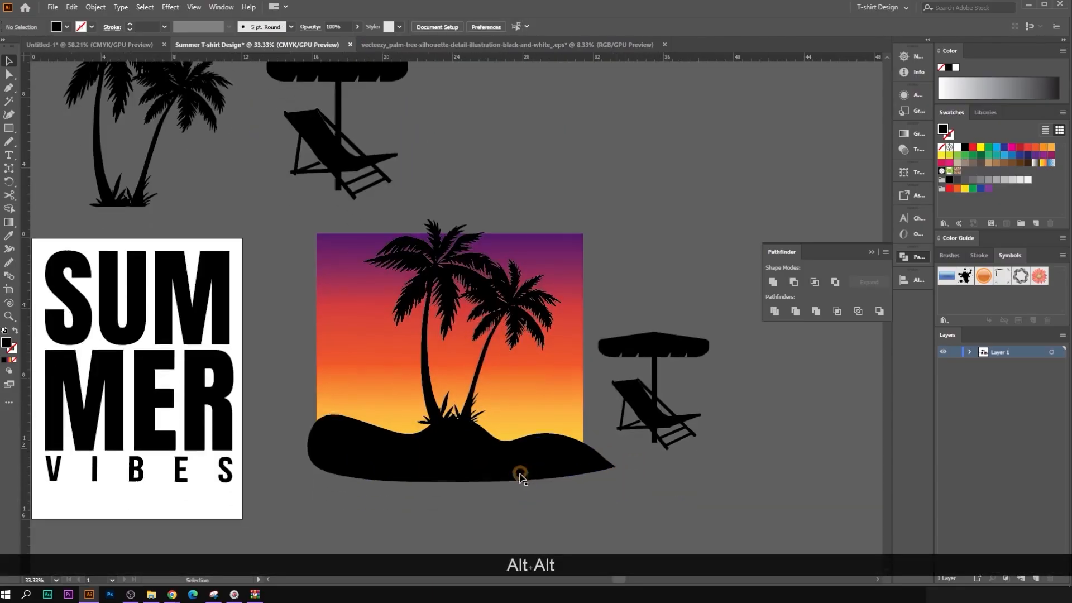
pyautogui.click(518, 473)
pyautogui.press('Delete')
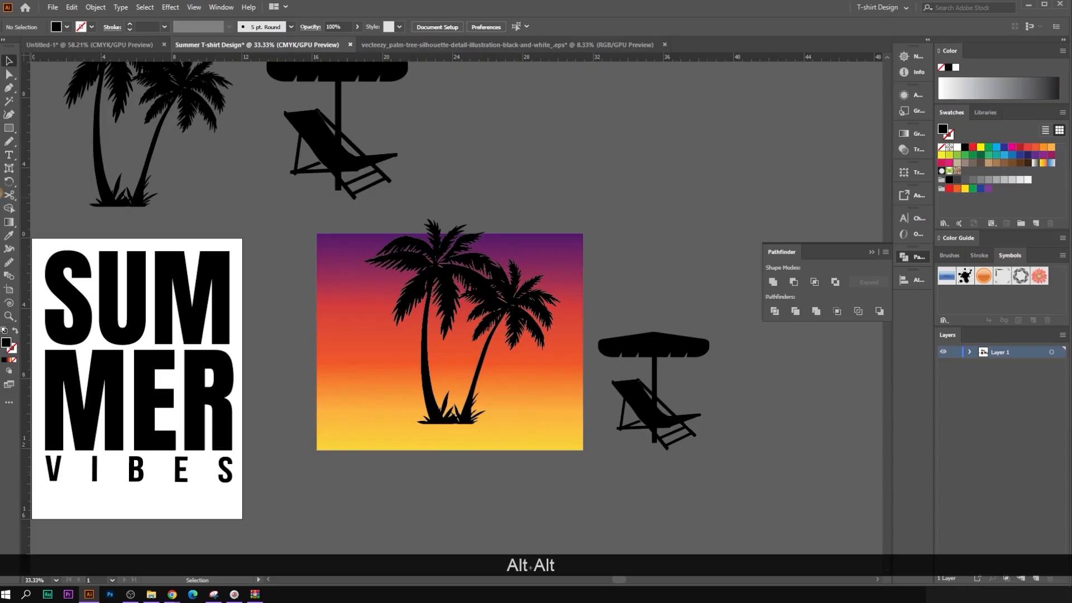
# Step: Draw a wavy ground outline about 18.39 by 3.85 in across the sunset's lower edge with the Pencil tool
pyautogui.click(9, 144)
pyautogui.scroll(-1, 567, 411)
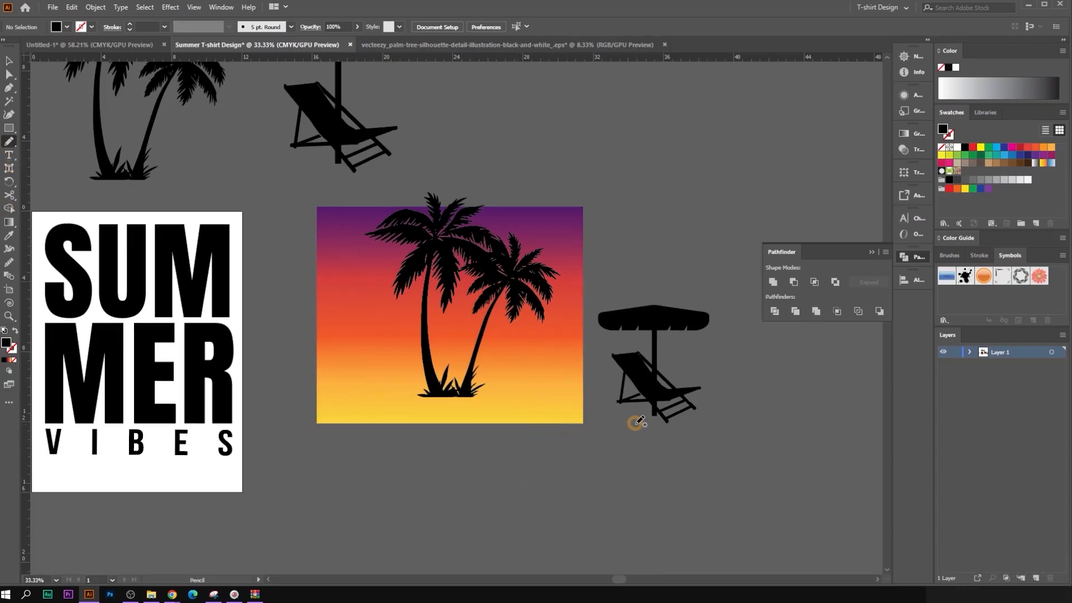
pyautogui.press('alt')
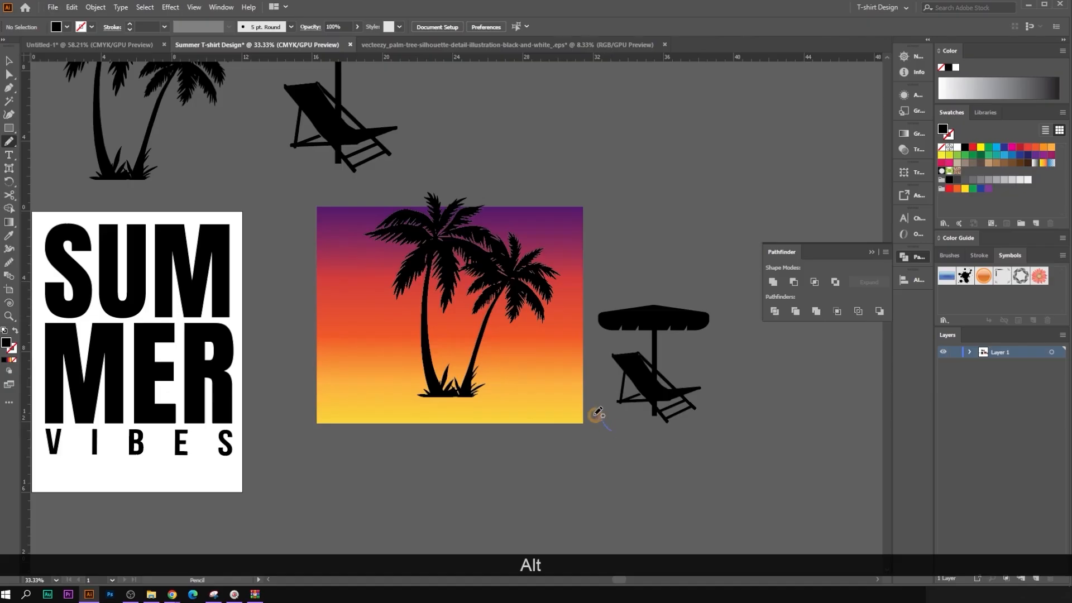
pyautogui.moveTo(540, 404); pyautogui.dragTo(495, 403)
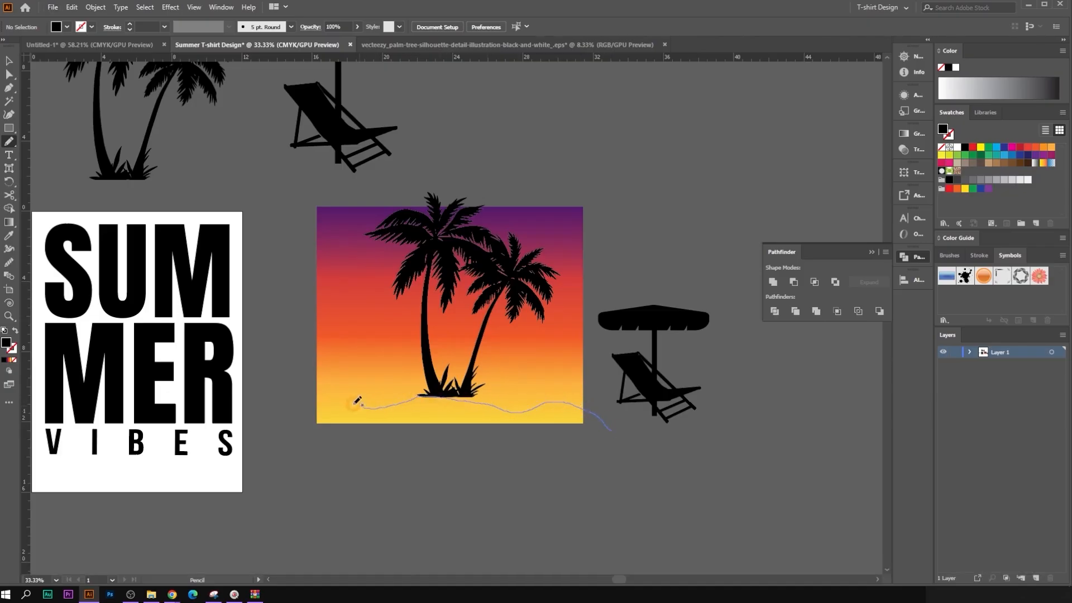
pyautogui.moveTo(617, 443); pyautogui.dragTo(611, 439)
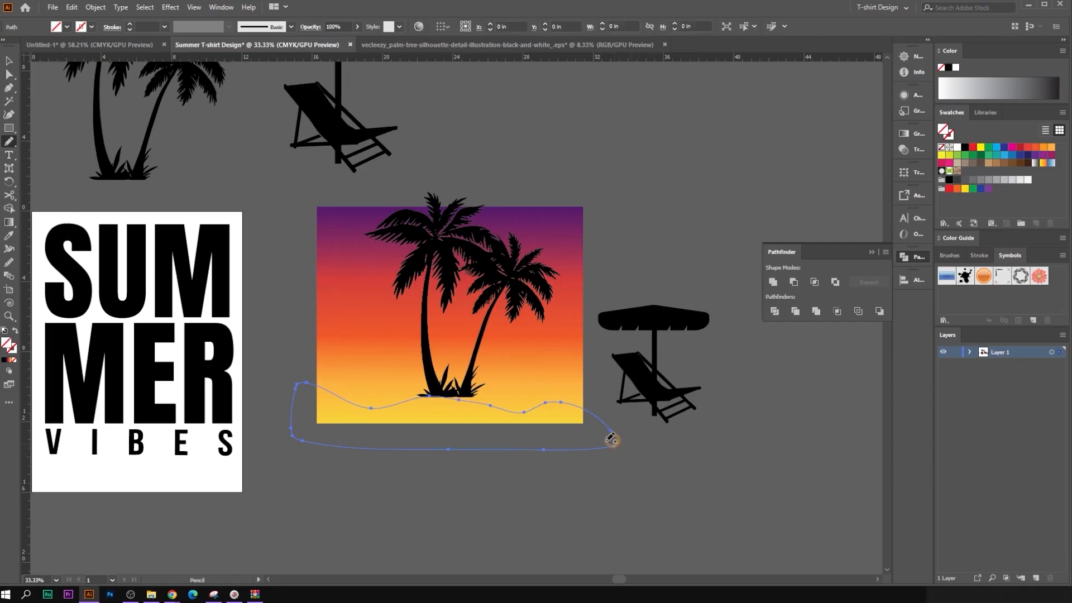
# Step: Fill the new ground outline with the black sampled from the umbrella
pyautogui.click(8, 236)
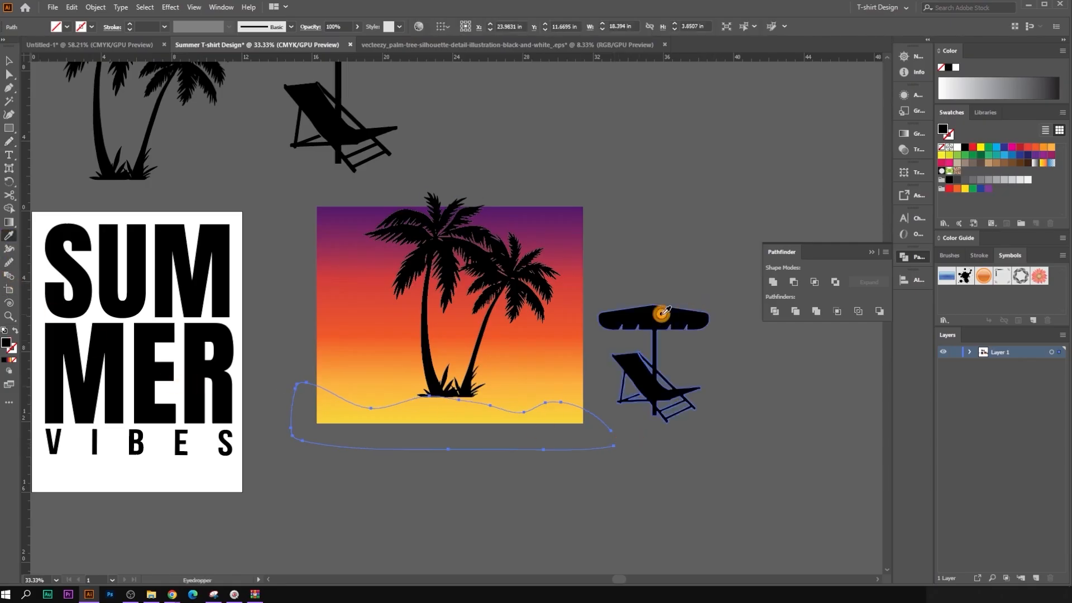
pyautogui.click(658, 314)
pyautogui.click(9, 60)
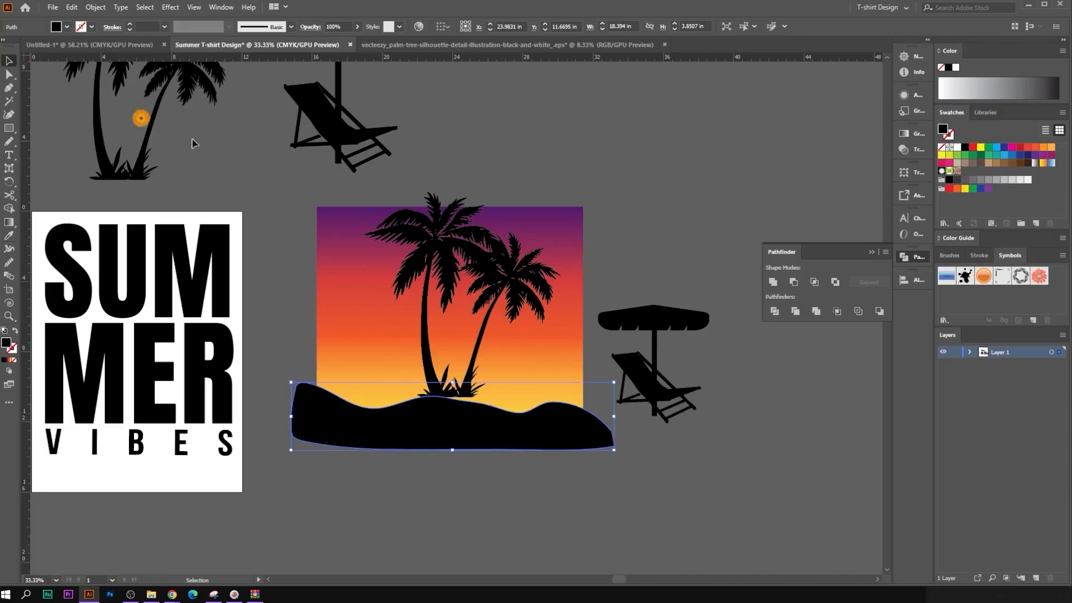
# Step: Stretch the ground shape's right side to a width of about 19.92 in and shift the shape slightly right
pyautogui.keyDown('alt'); pyautogui.scroll(1, 605, 407); pyautogui.keyUp('alt')
pyautogui.moveTo(638, 441); pyautogui.dragTo(678, 440)
pyautogui.moveTo(572, 456); pyautogui.dragTo(587, 456)
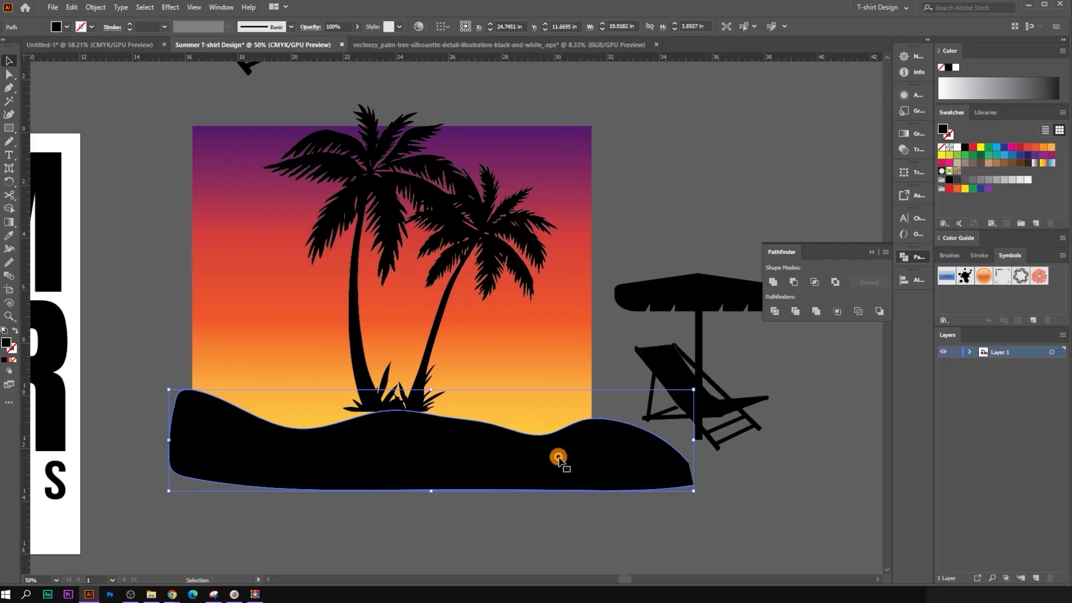
pyautogui.click(685, 503)
# Step: Move the palm trees slightly down and right so that their base rests on the ground's middle hill
pyautogui.moveTo(362, 366)
pyautogui.mouseDown()
pyautogui.moveTo(372, 385)
pyautogui.moveTo(375, 373)
pyautogui.mouseUp()
pyautogui.press('alt')
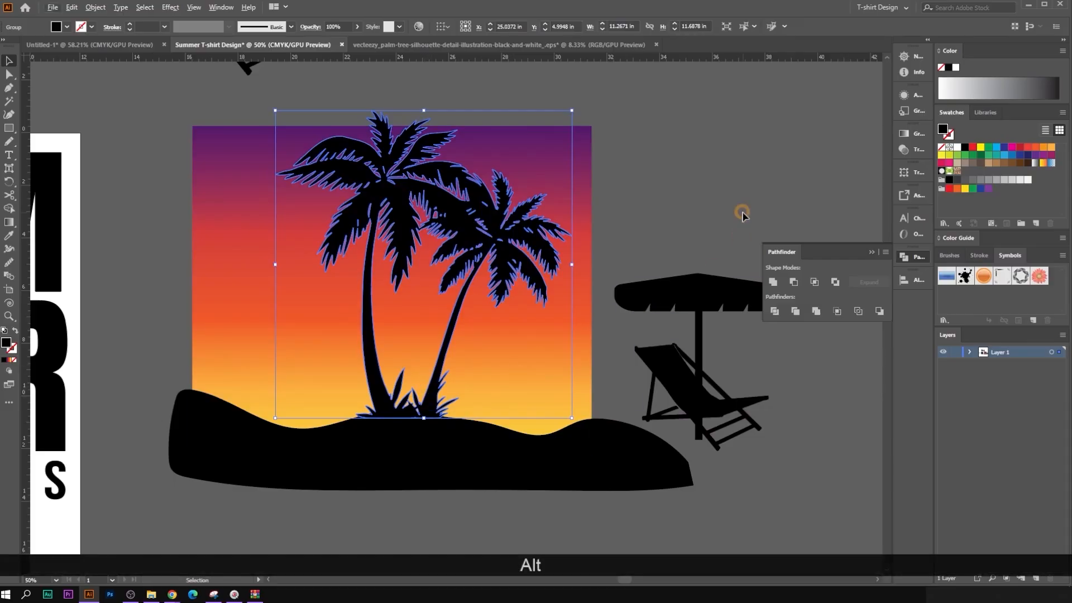
pyautogui.click(743, 215)
# Step: Scale the beach chair and umbrella down to about 3.52 by 3.76 in and place them in the dip right of the palms
pyautogui.scroll(-1, 697, 419)
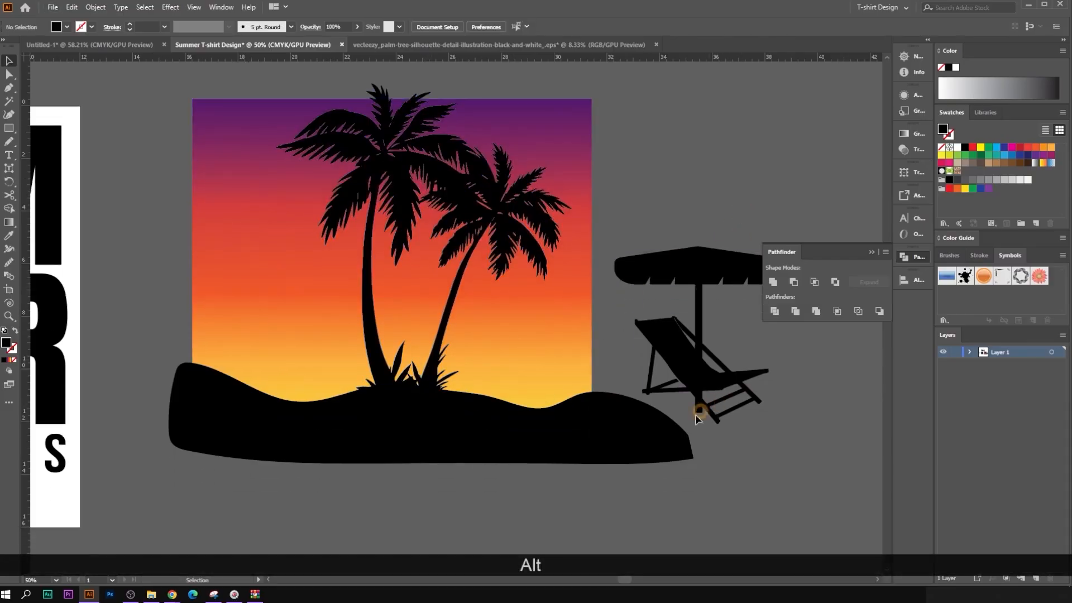
pyautogui.click(684, 289)
pyautogui.moveTo(699, 246); pyautogui.dragTo(534, 334)
pyautogui.click(711, 328)
pyautogui.scroll(-1, 715, 351)
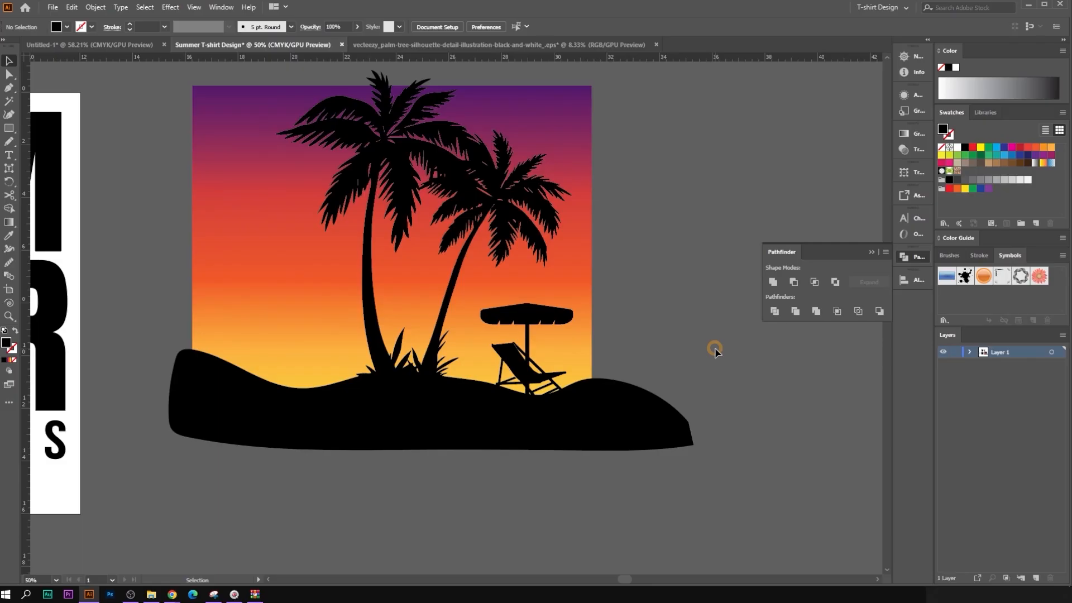
# Step: Try placing the beach chair and umbrella in the ground's dip left of the palm trees
pyautogui.click(659, 427)
pyautogui.click(743, 390)
pyautogui.moveTo(476, 315); pyautogui.dragTo(282, 302)
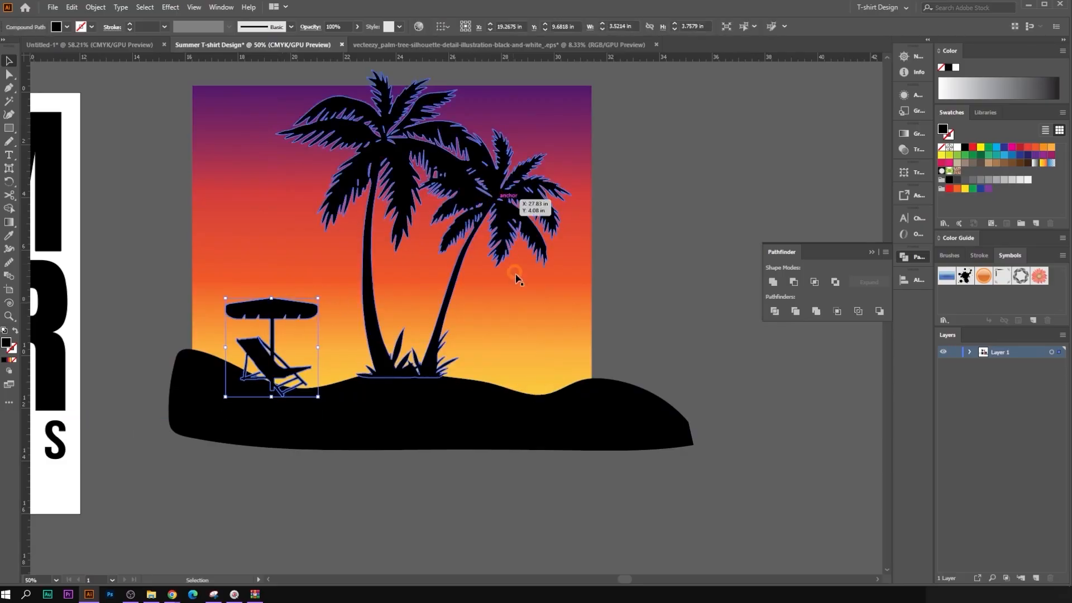
pyautogui.hotkey('ctrl', 'z')
pyautogui.click(698, 324)
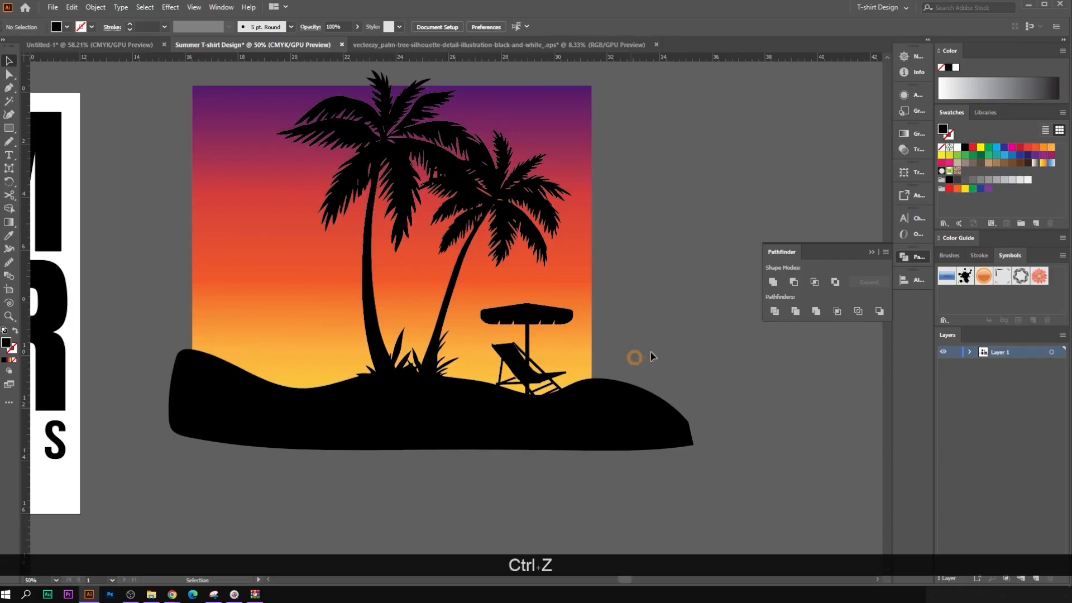
# Step: Nudge the beach chair and umbrella slightly left, closer to the palm trees
pyautogui.click(539, 320)
pyautogui.click(645, 335)
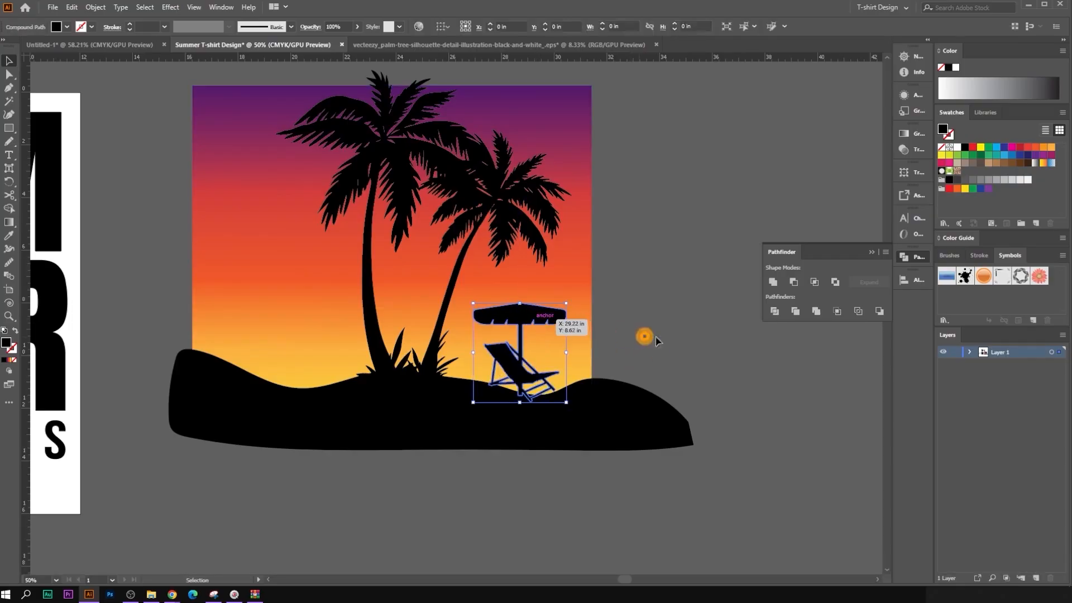
# Step: Scale the palm trees down slightly to about 10.1 by 10.5 in, keeping their base on the ground
pyautogui.scroll(-1, 674, 341)
pyautogui.click(518, 203)
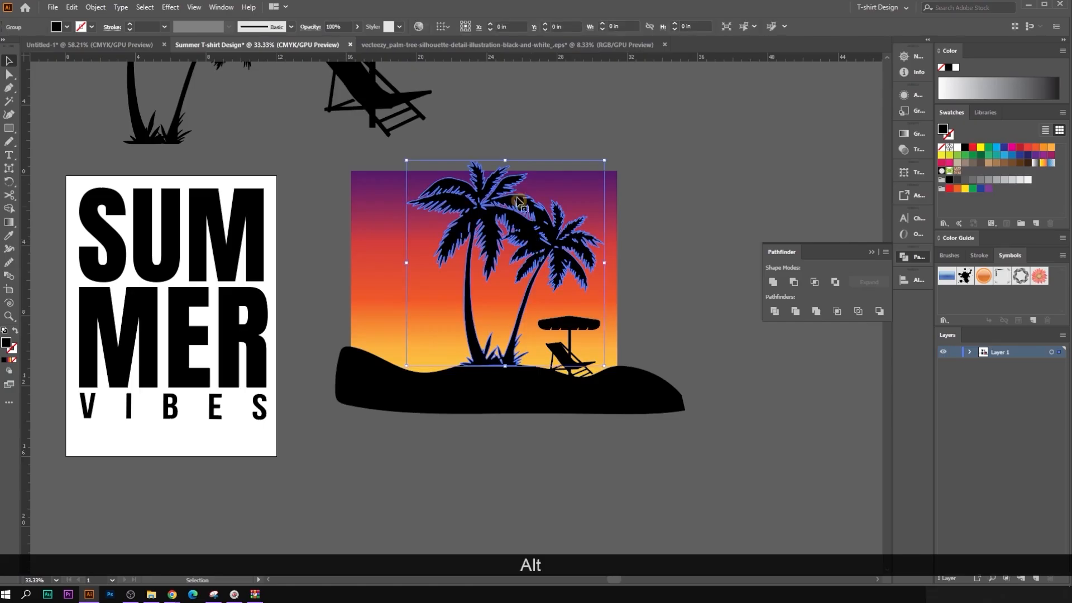
pyautogui.moveTo(506, 163); pyautogui.dragTo(506, 182)
pyautogui.click(715, 232)
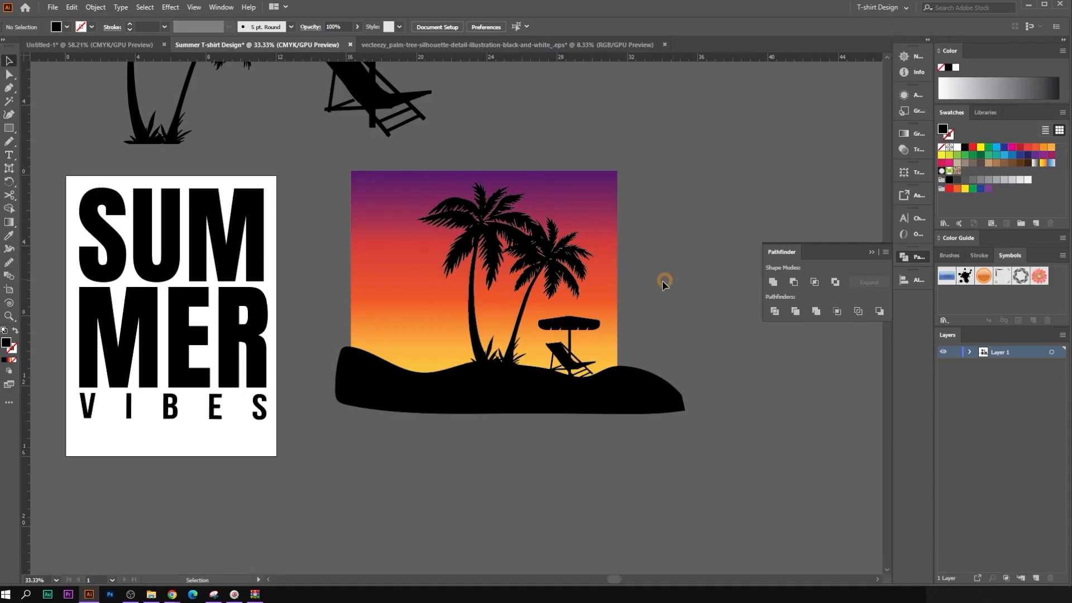
pyautogui.click(556, 270)
pyautogui.click(579, 346)
pyautogui.click(682, 333)
# Step: Draw a sun circle about 4.62 in across over the palm trunks and fill it with the light orange swatch
pyautogui.scroll(1, 654, 315)
pyautogui.scroll(1, 626, 307)
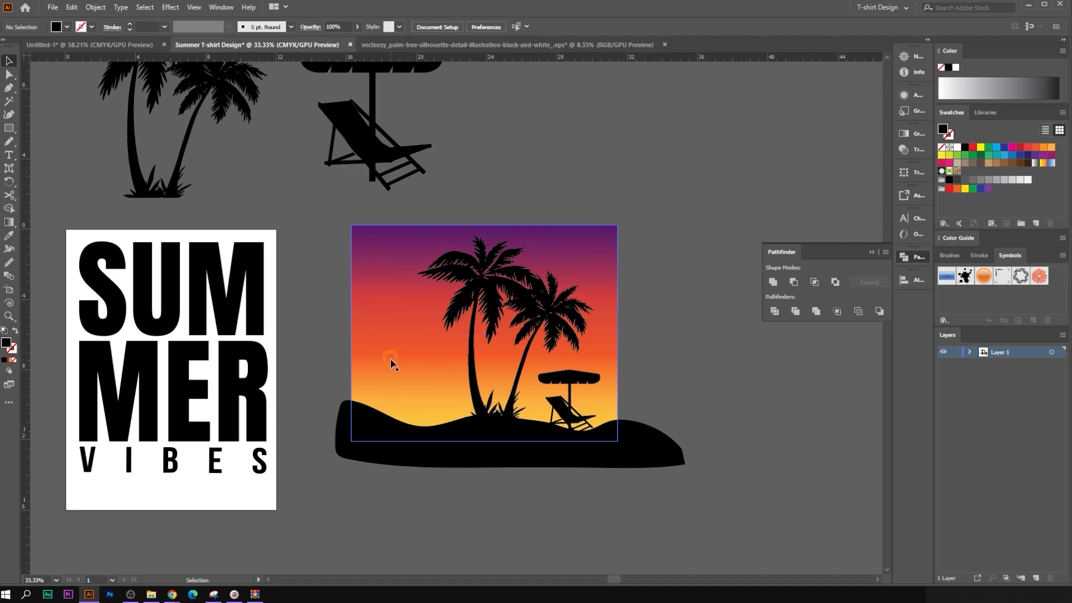
pyautogui.click(9, 128)
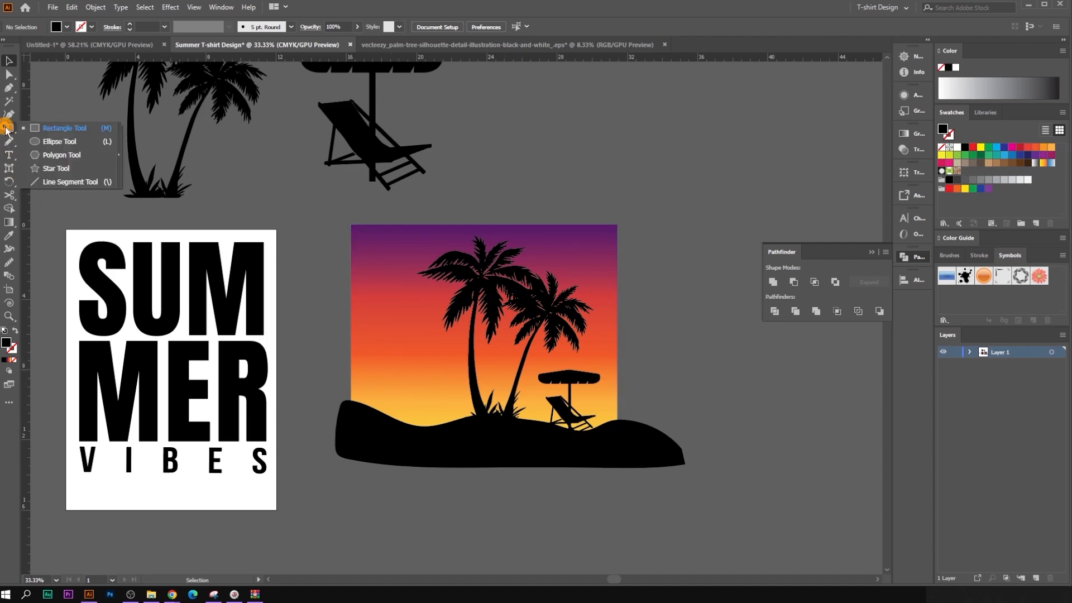
pyautogui.click(49, 141)
pyautogui.moveTo(489, 346)
pyautogui.mouseDown()
pyautogui.moveTo(559, 374)
pyautogui.moveTo(530, 387)
pyautogui.mouseUp()
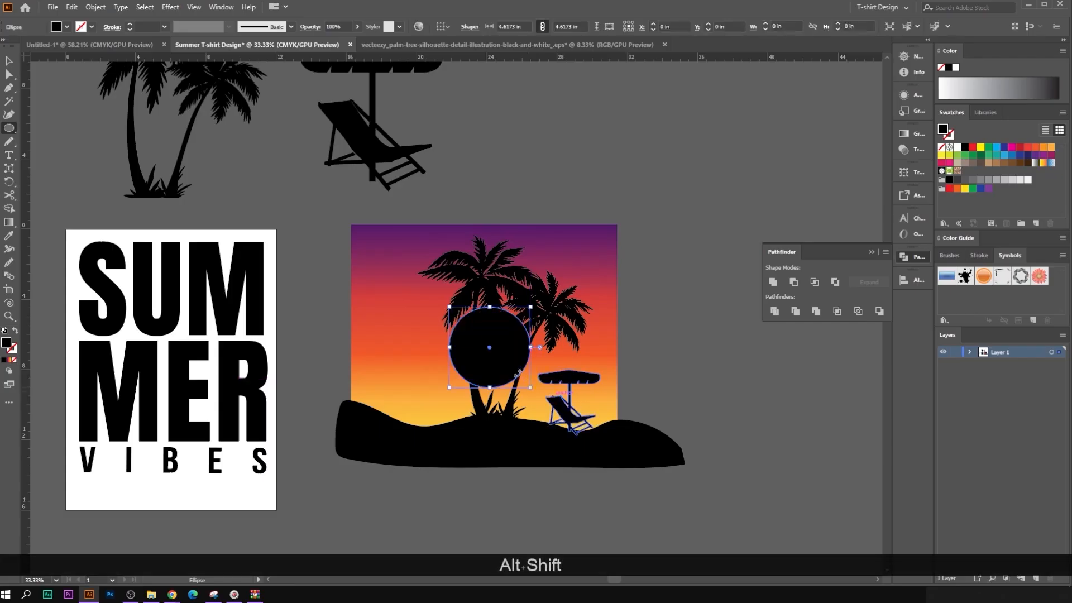
pyautogui.click(10, 62)
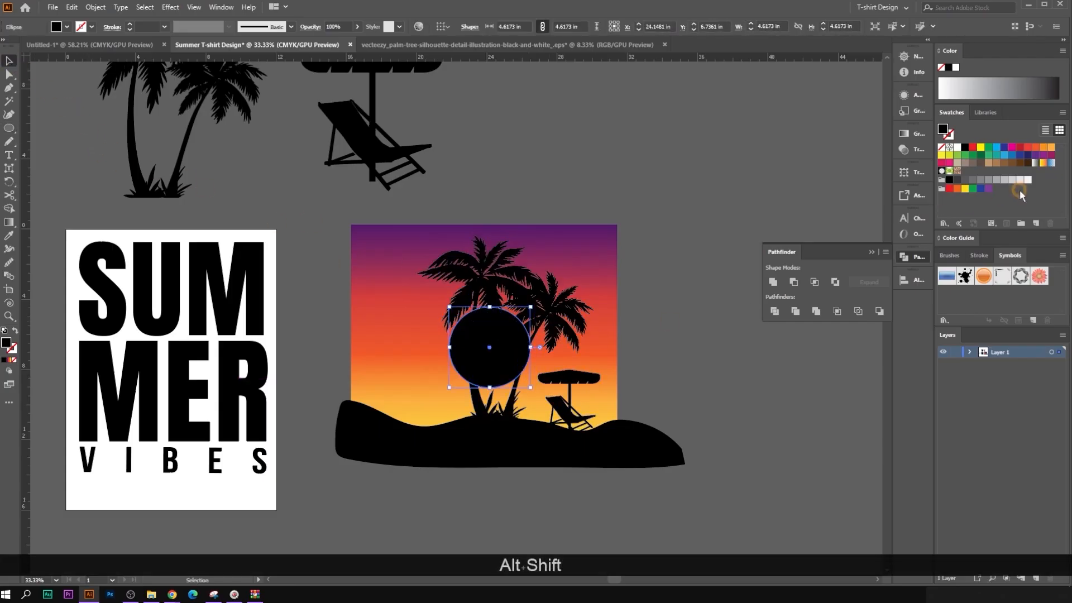
pyautogui.click(1052, 147)
# Step: Bring the palm trees to the front so that they stand before the sun circle
pyautogui.click(499, 296)
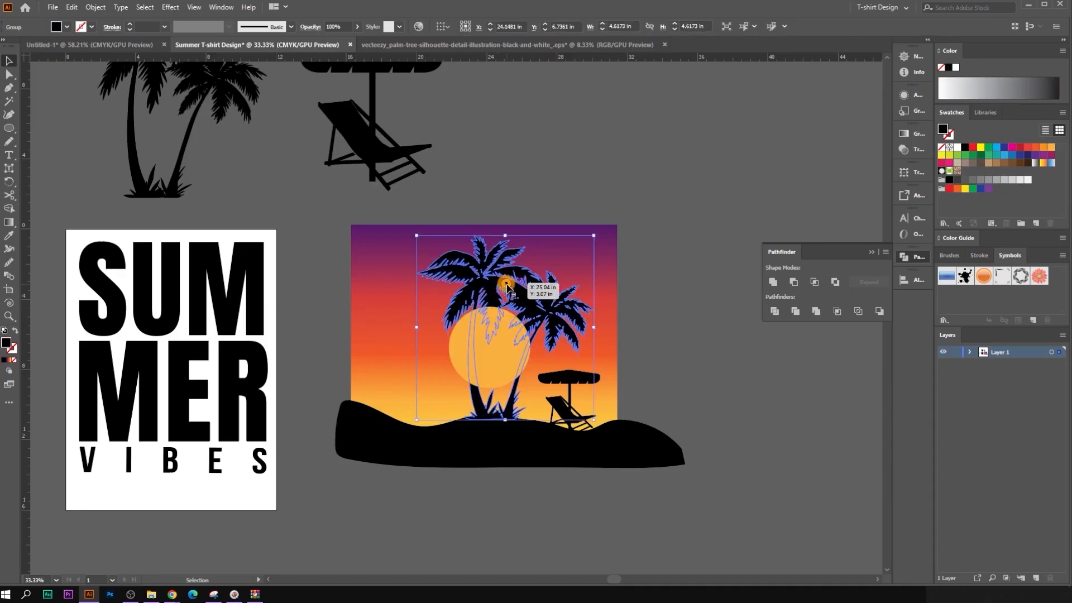
pyautogui.rightClick(508, 284)
pyautogui.moveTo(565, 423)
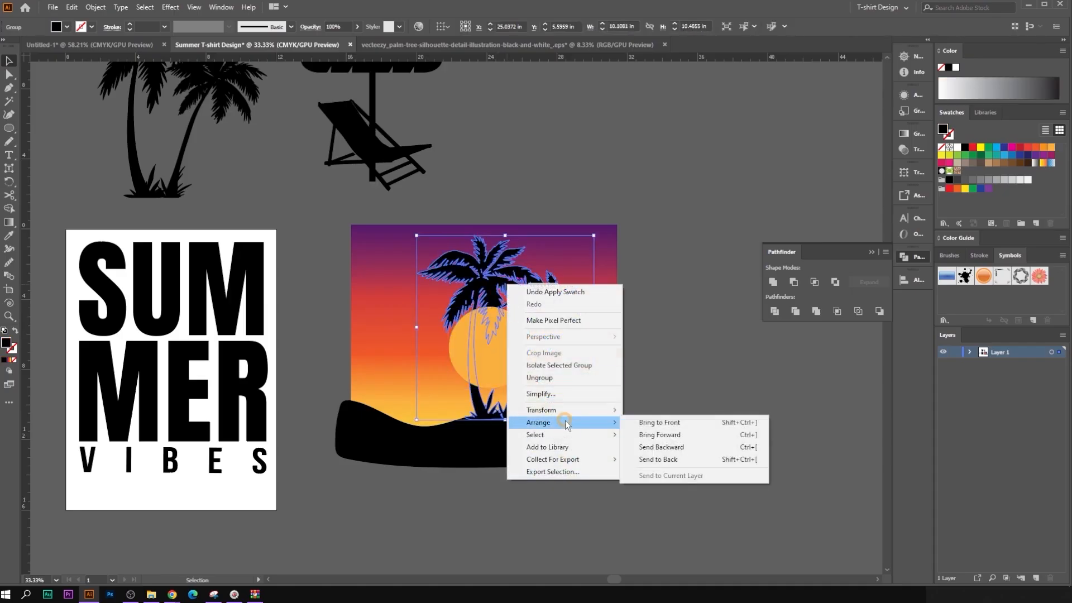
pyautogui.click(693, 422)
pyautogui.click(718, 394)
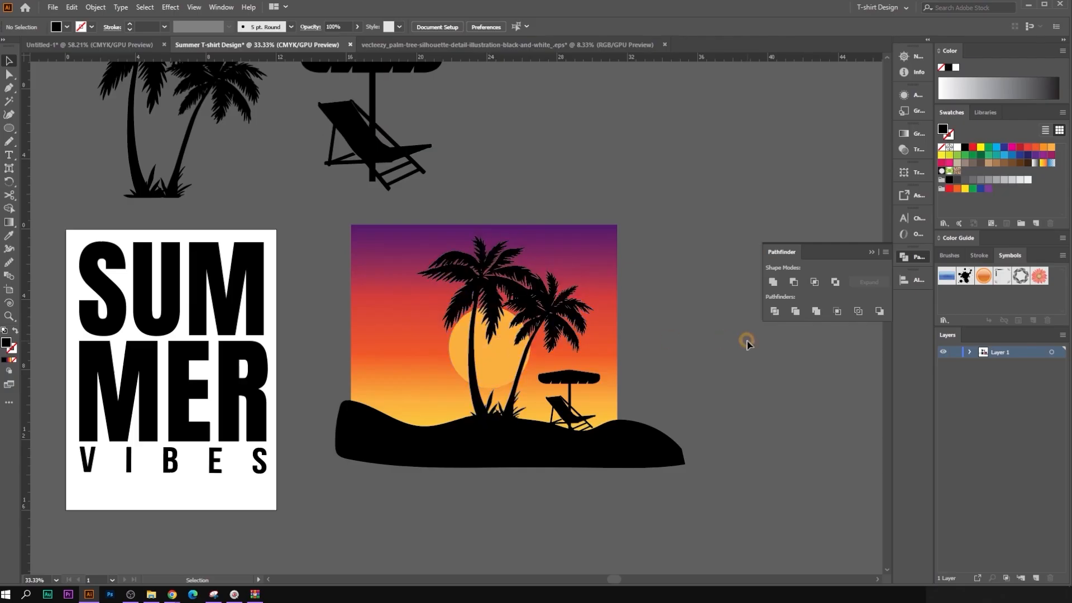
pyautogui.click(728, 463)
pyautogui.click(642, 354)
# Step: Switch to the Google Images page in Chrome and search for "surfing man board"
pyautogui.press('alt')
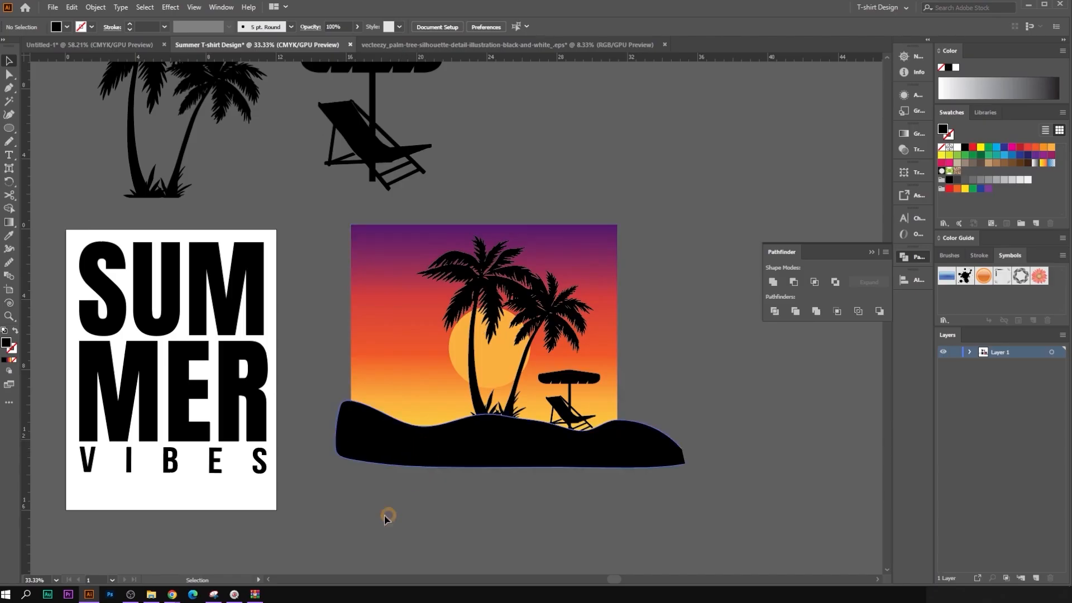
pyautogui.click(237, 553)
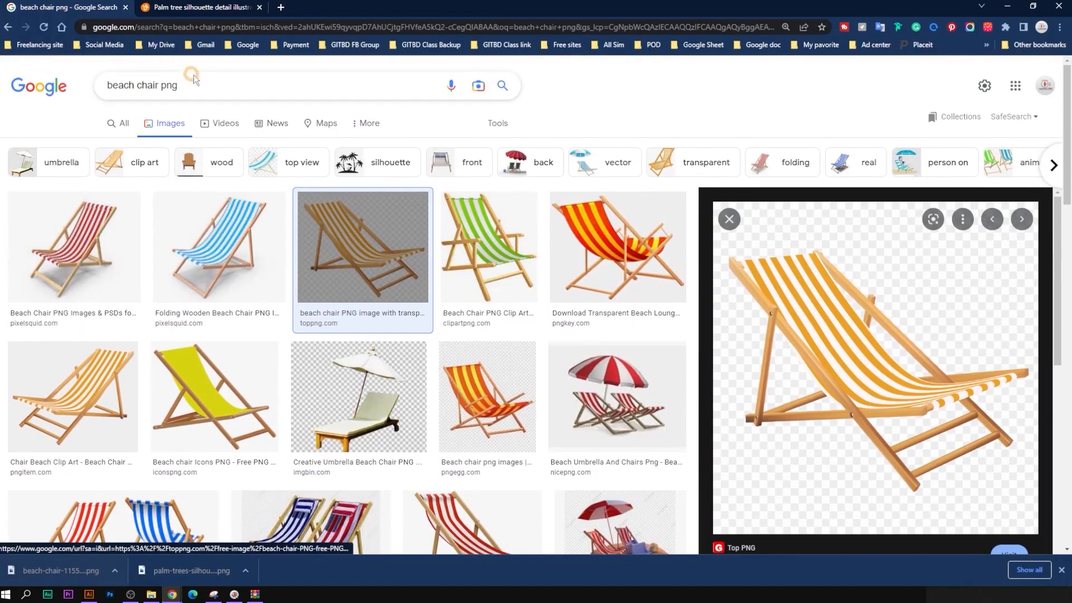
pyautogui.moveTo(193, 78); pyautogui.dragTo(92, 86)
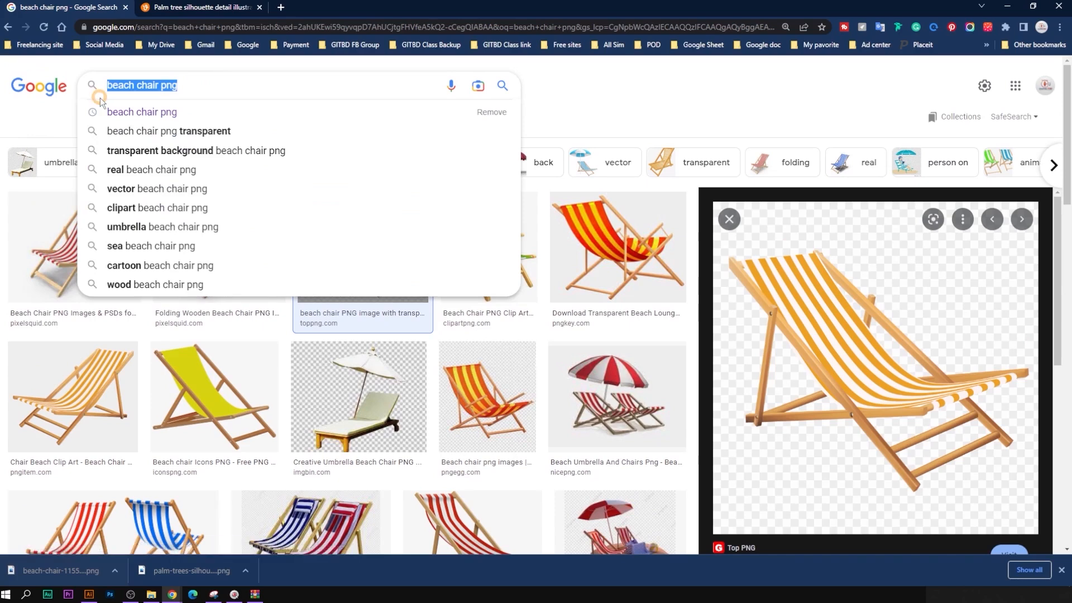
pyautogui.write('surfing')
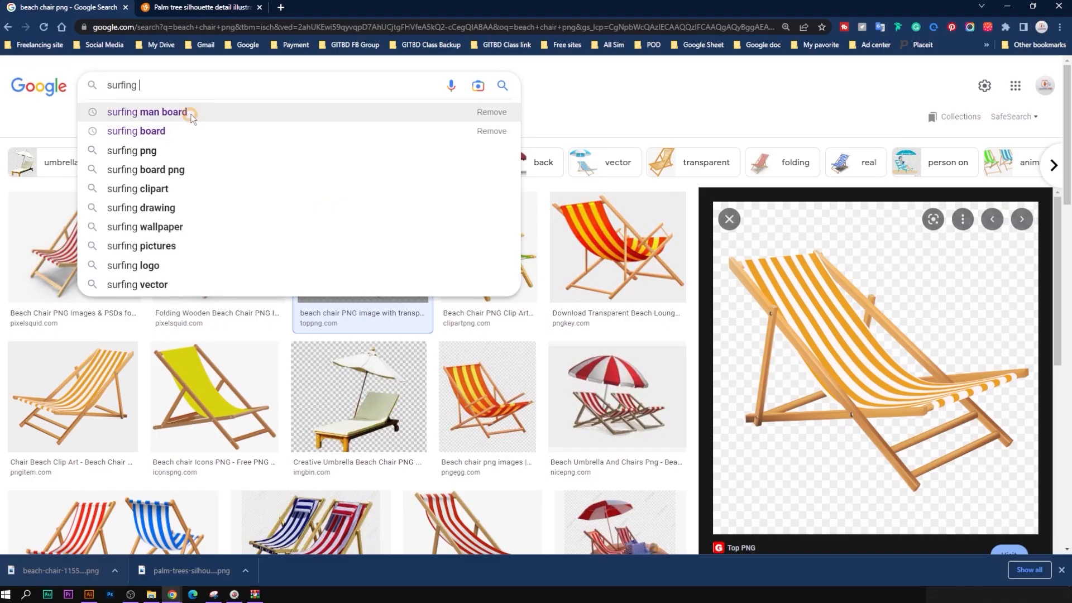
pyautogui.click(190, 112)
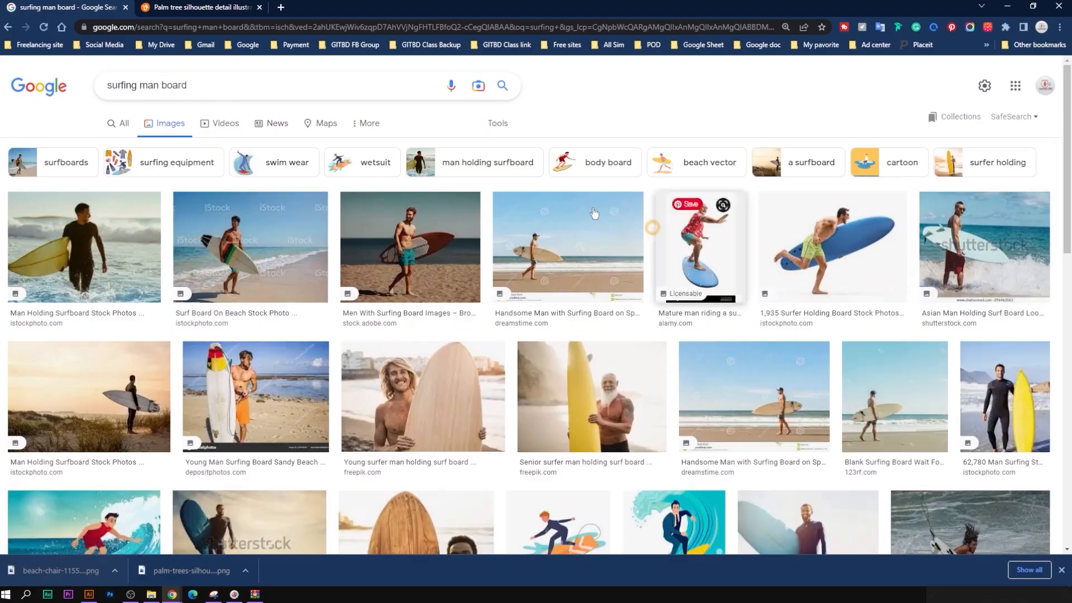
# Step: Find the Pixabay silhouette of a man carrying a surfboard in the image results and download it
pyautogui.scroll(-7, 589, 286)
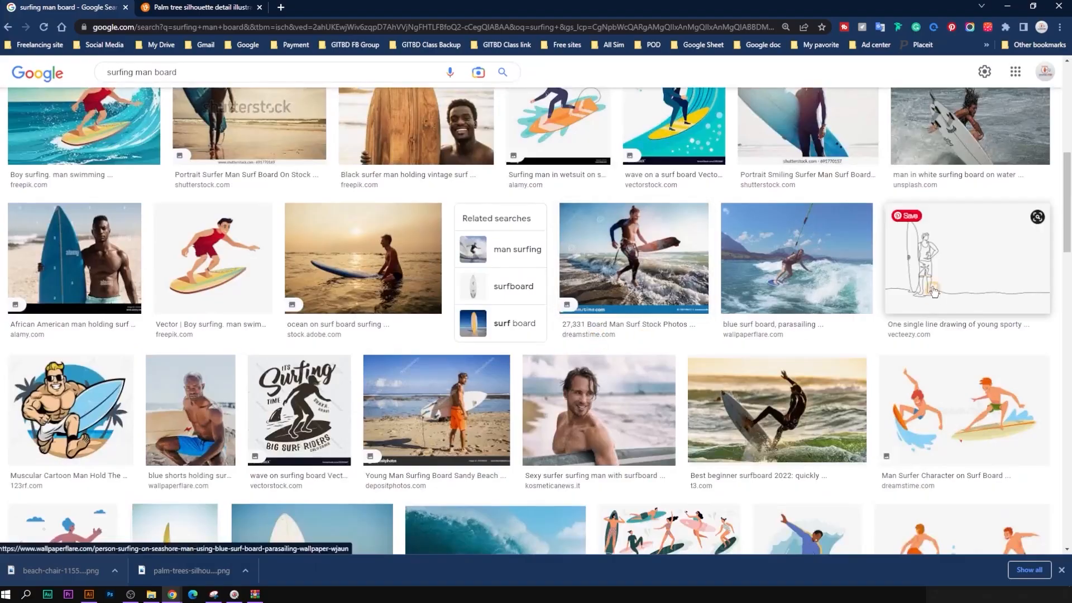
pyautogui.scroll(-8, 566, 434)
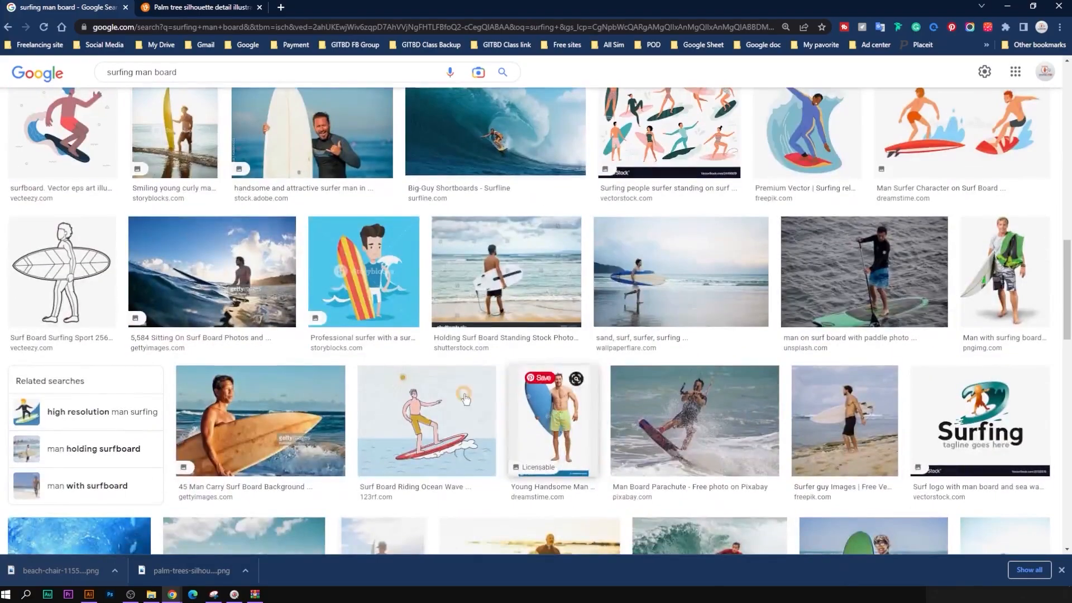
pyautogui.scroll(-8, 194, 277)
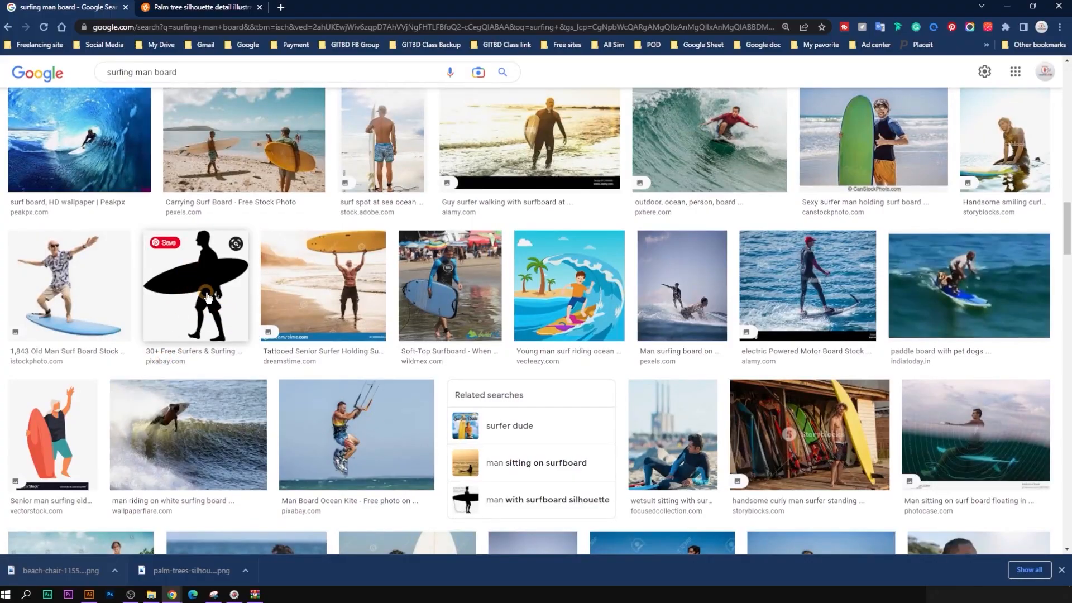
pyautogui.click(207, 297)
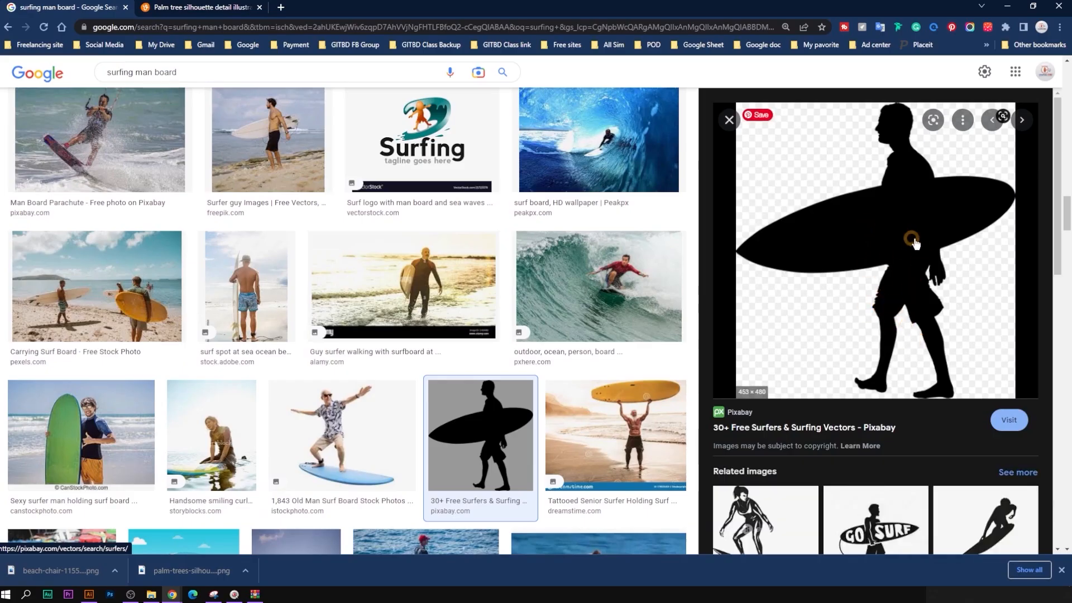
pyautogui.rightClick(821, 224)
pyautogui.click(872, 348)
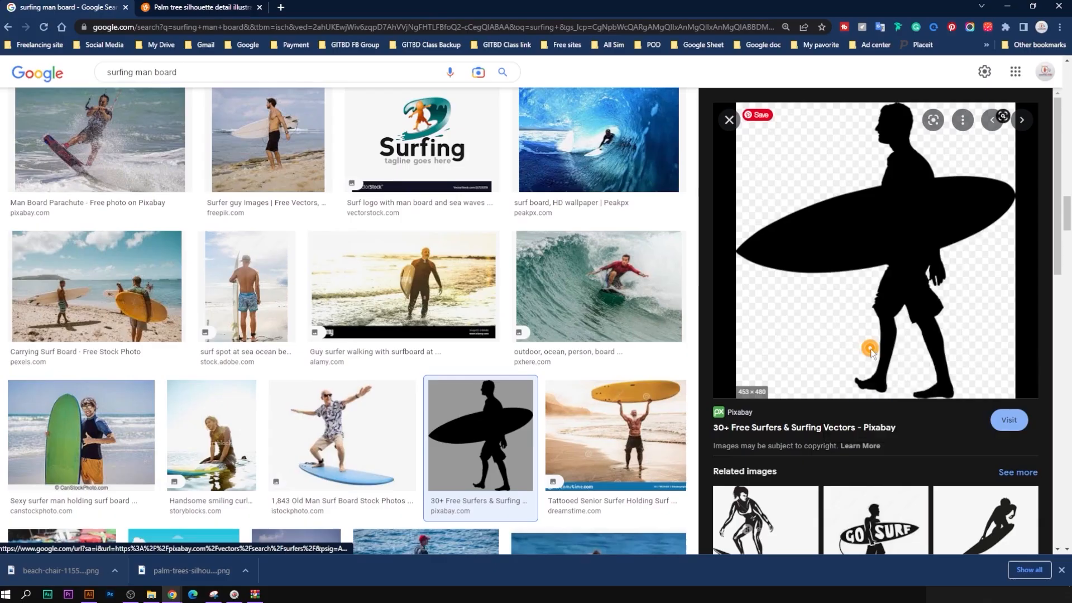
pyautogui.click(431, 417)
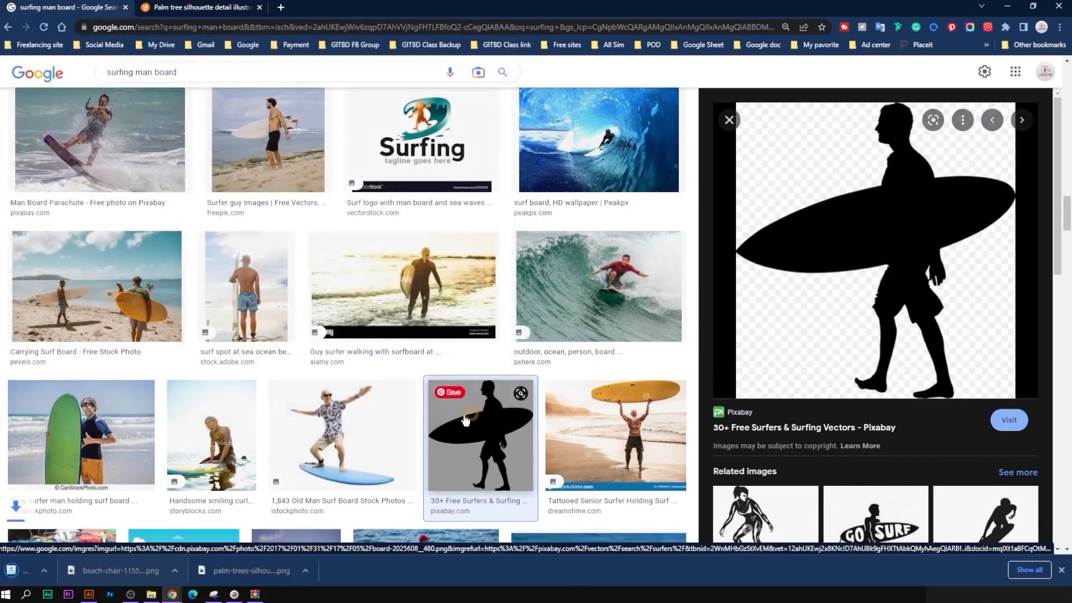
# Step: Examine further surfer images, including the Freepik photo of a man with a surfboard and its related images
pyautogui.scroll(-8, 465, 420)
pyautogui.scroll(8, 570, 363)
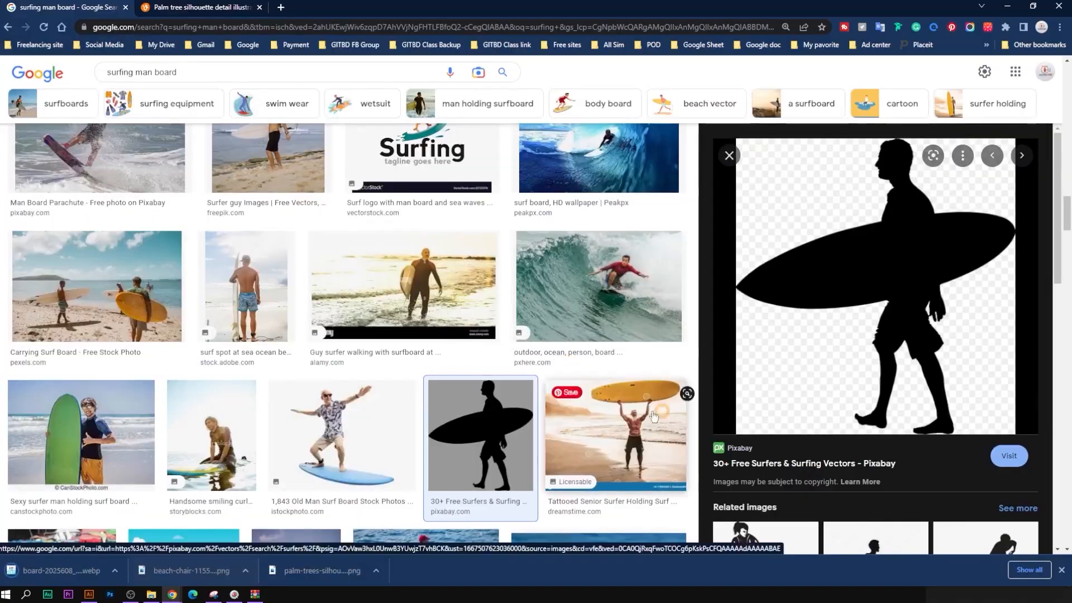
pyautogui.scroll(-7, 654, 416)
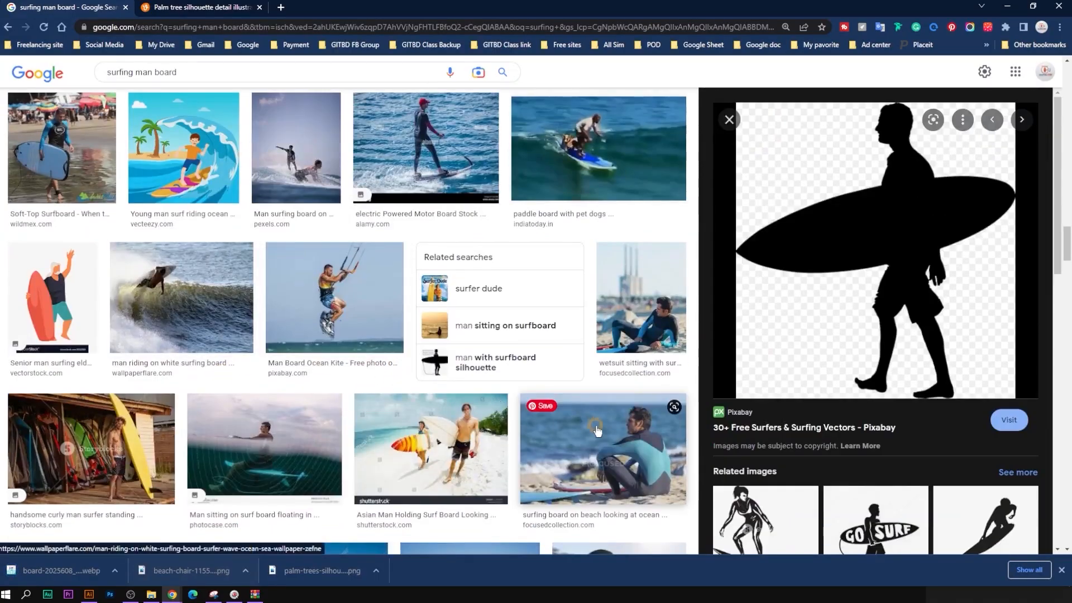
pyautogui.scroll(-5, 280, 320)
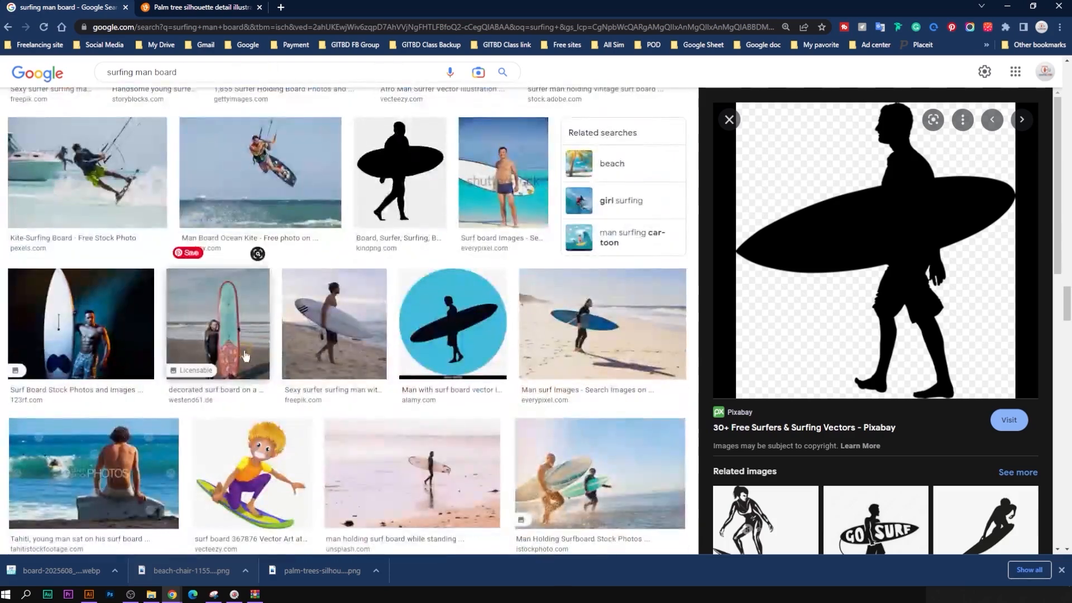
pyautogui.click(339, 327)
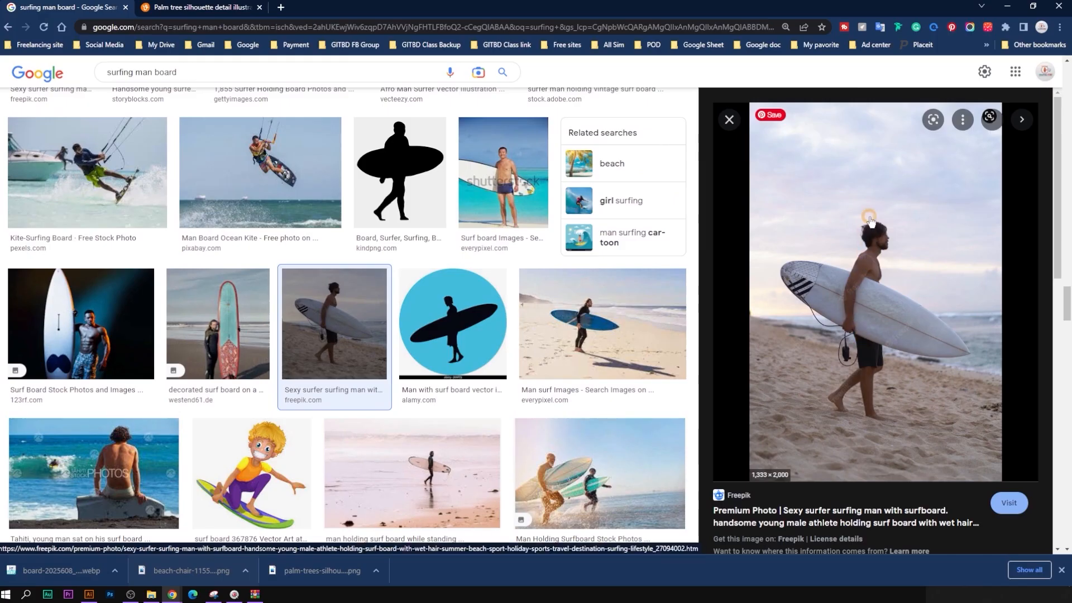
pyautogui.scroll(-5, 925, 285)
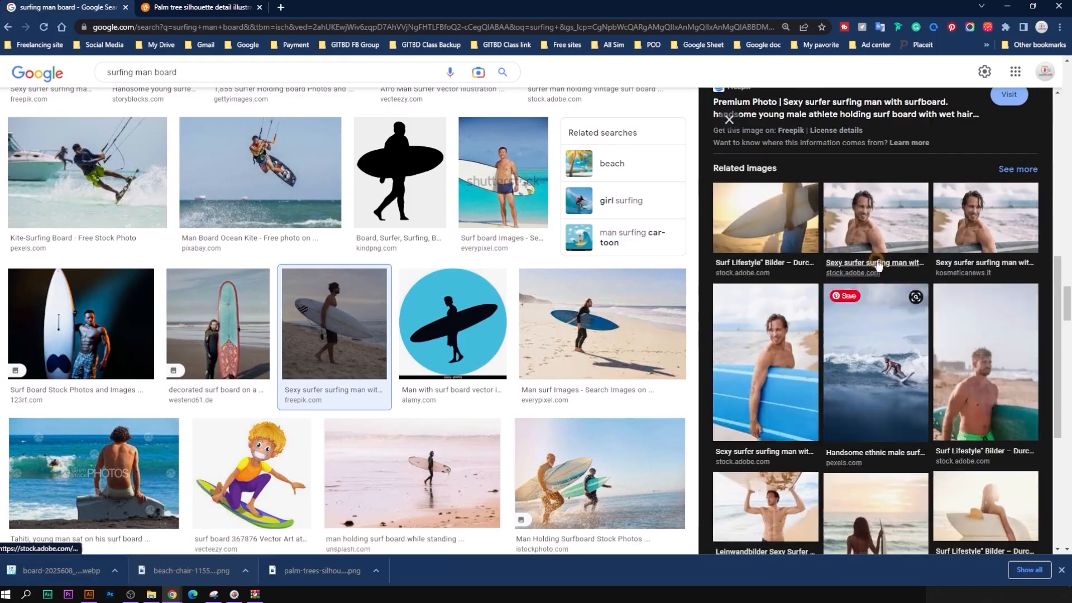
pyautogui.scroll(-5, 889, 356)
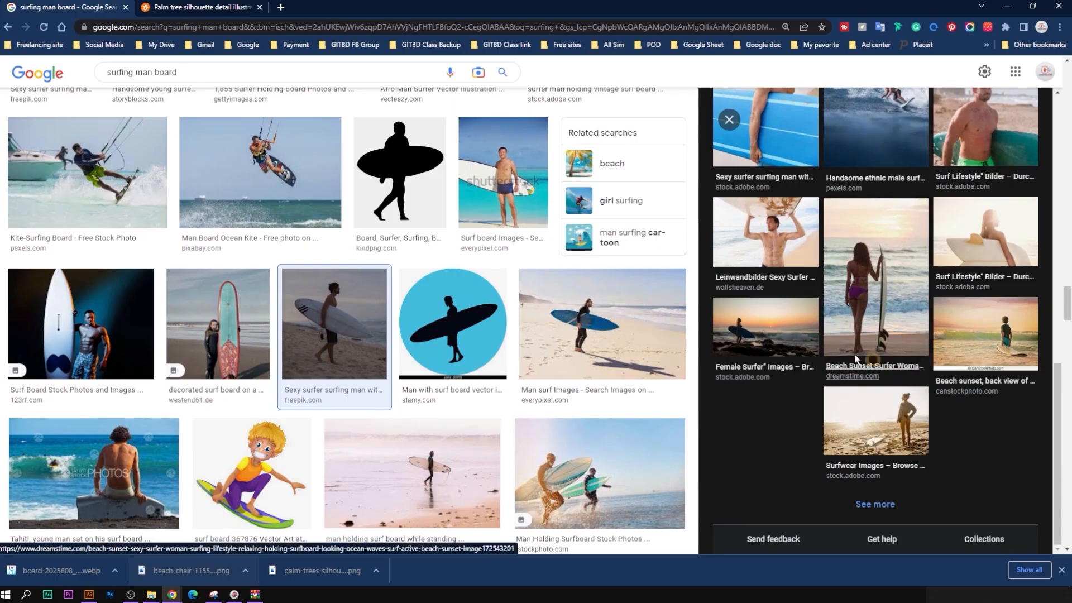
pyautogui.scroll(-8, 344, 351)
# Step: Refine the image search to "surfing man board png"
pyautogui.click(199, 72)
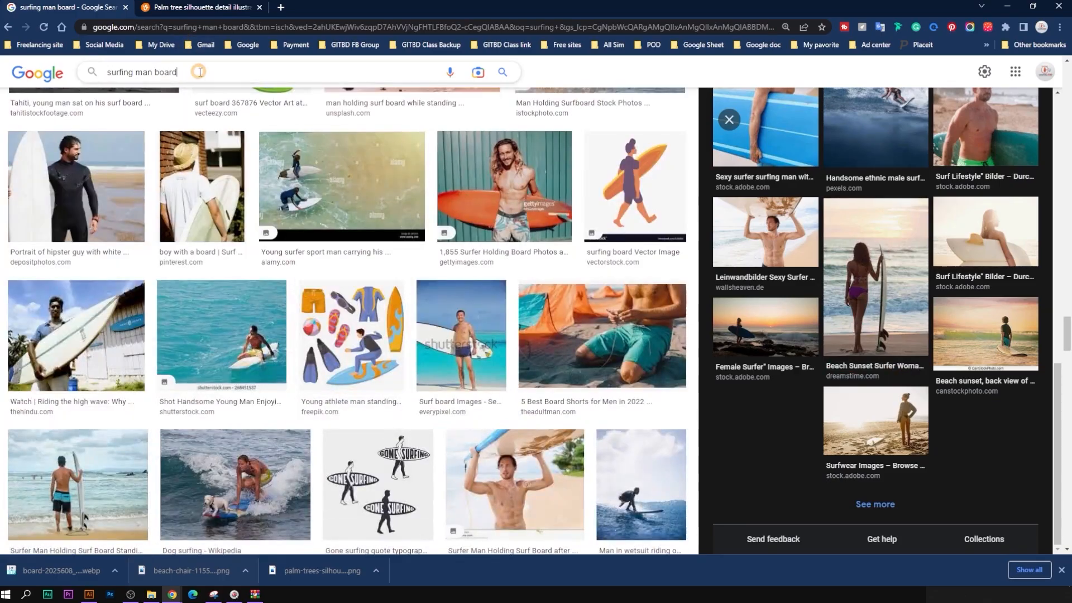
pyautogui.write('png')
pyautogui.press('Return')
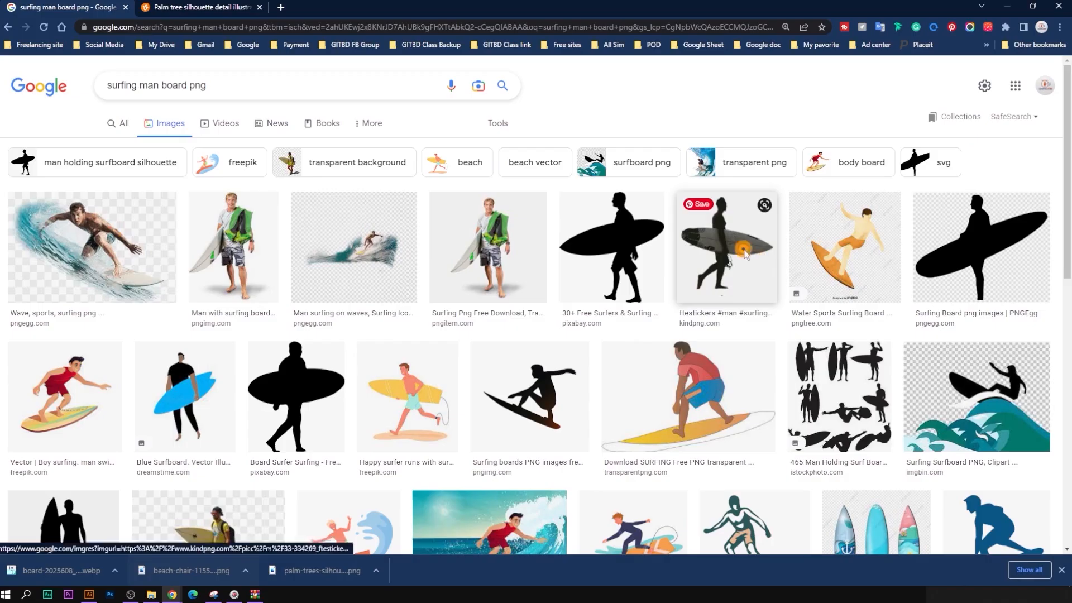
# Step: Examine the kindpng image of a man carrying a surfboard and browse its related images
pyautogui.click(744, 252)
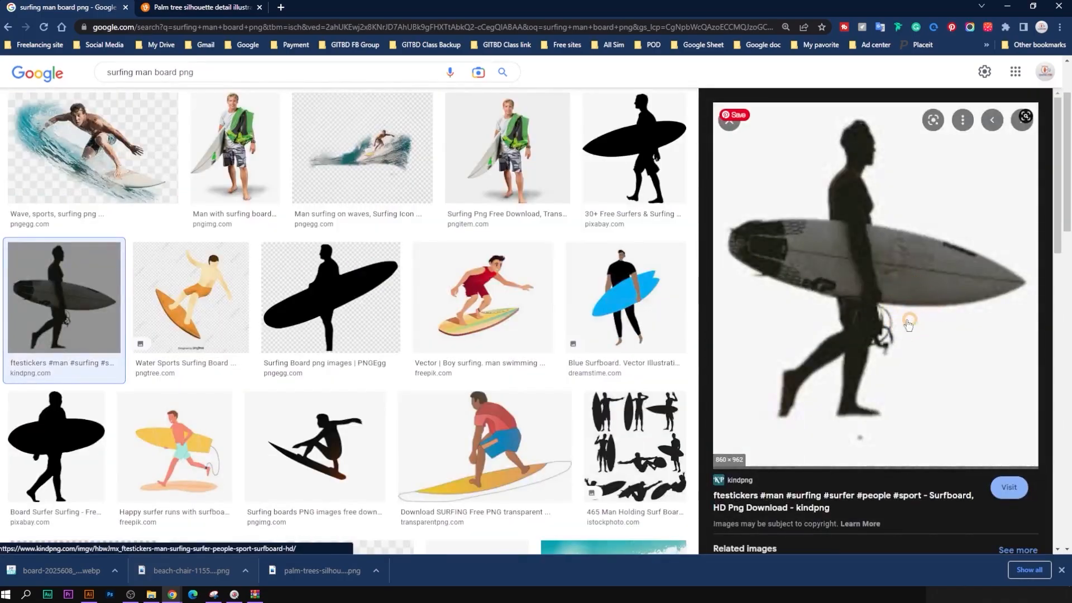
pyautogui.rightClick(865, 247)
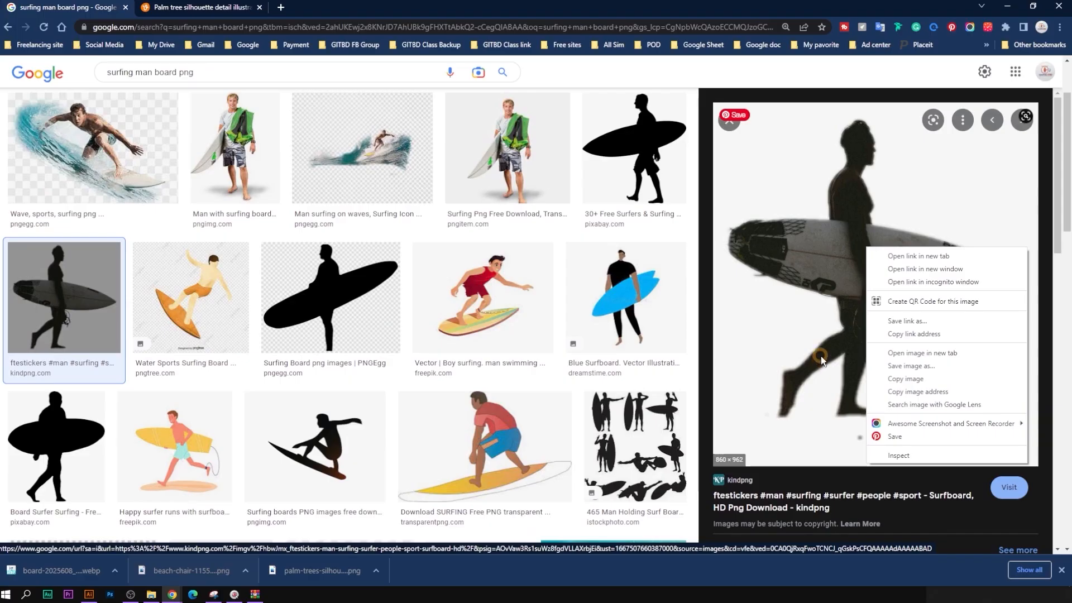
pyautogui.click(678, 73)
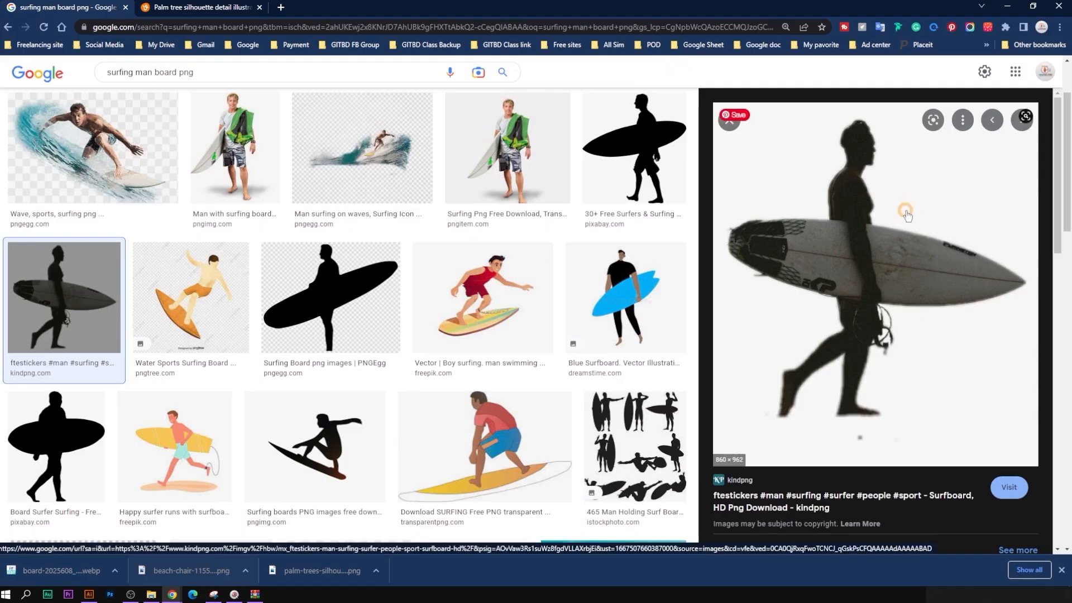
pyautogui.scroll(-7, 878, 382)
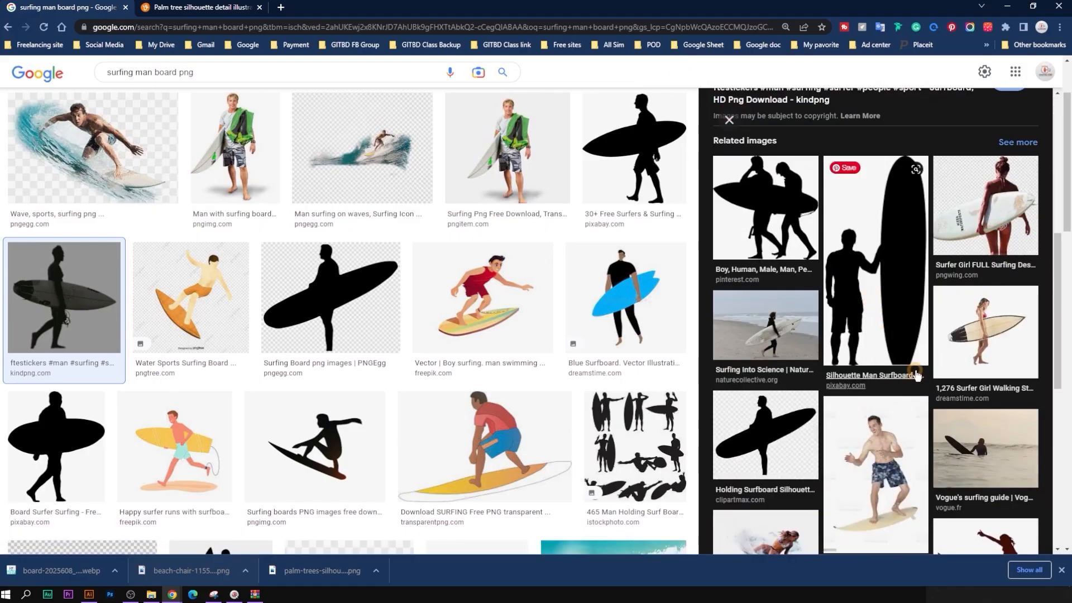
pyautogui.scroll(-7, 921, 410)
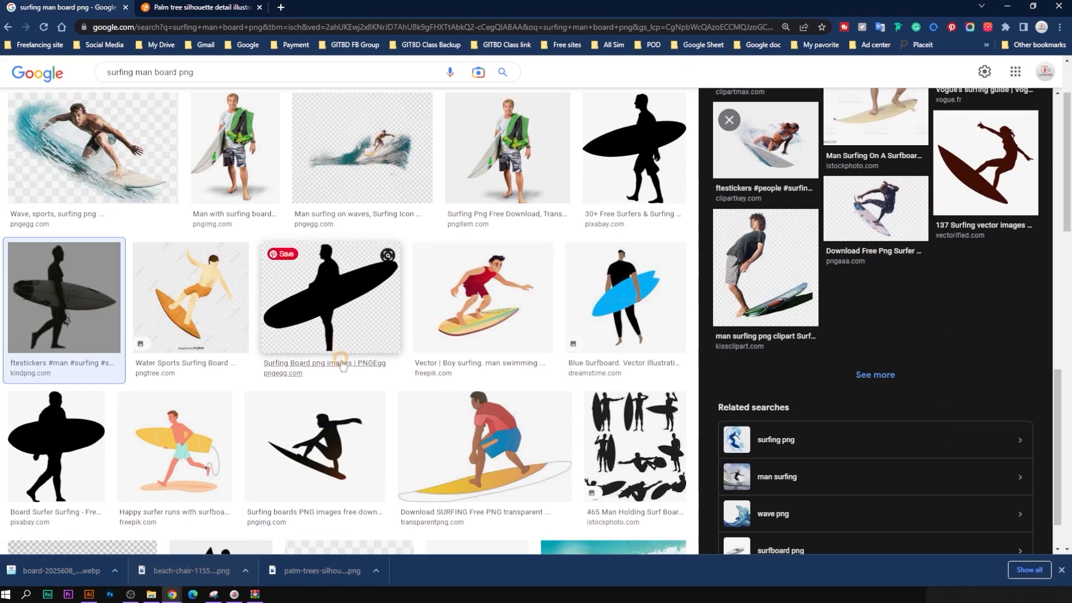
# Step: Look through the remaining "surfing man board png" results for a suitable surfer silhouette and return to the full results list
pyautogui.scroll(-15, 342, 366)
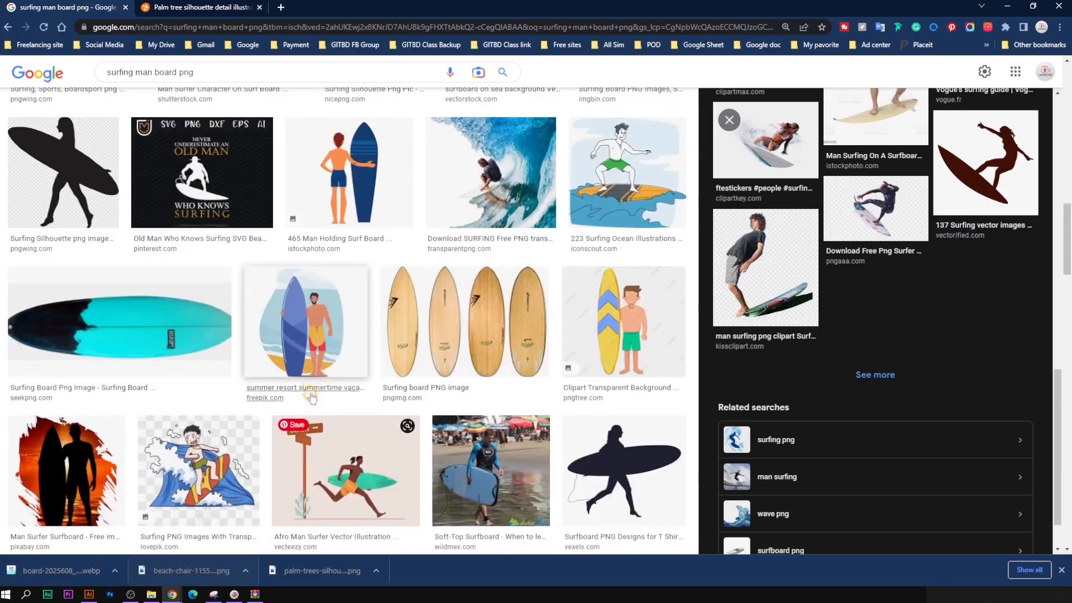
pyautogui.scroll(-8, 385, 455)
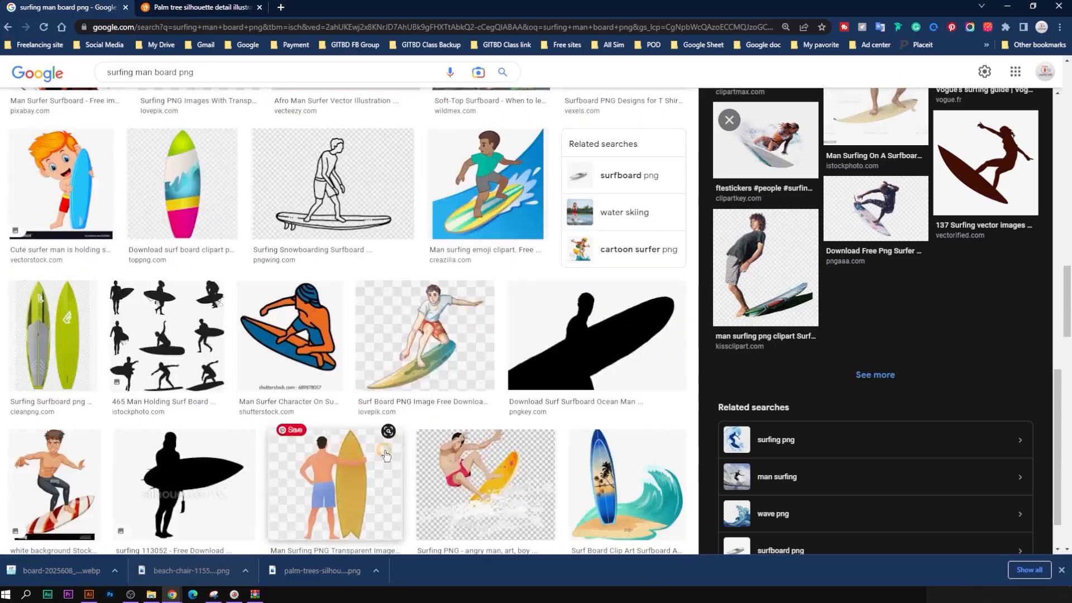
pyautogui.scroll(-6, 425, 380)
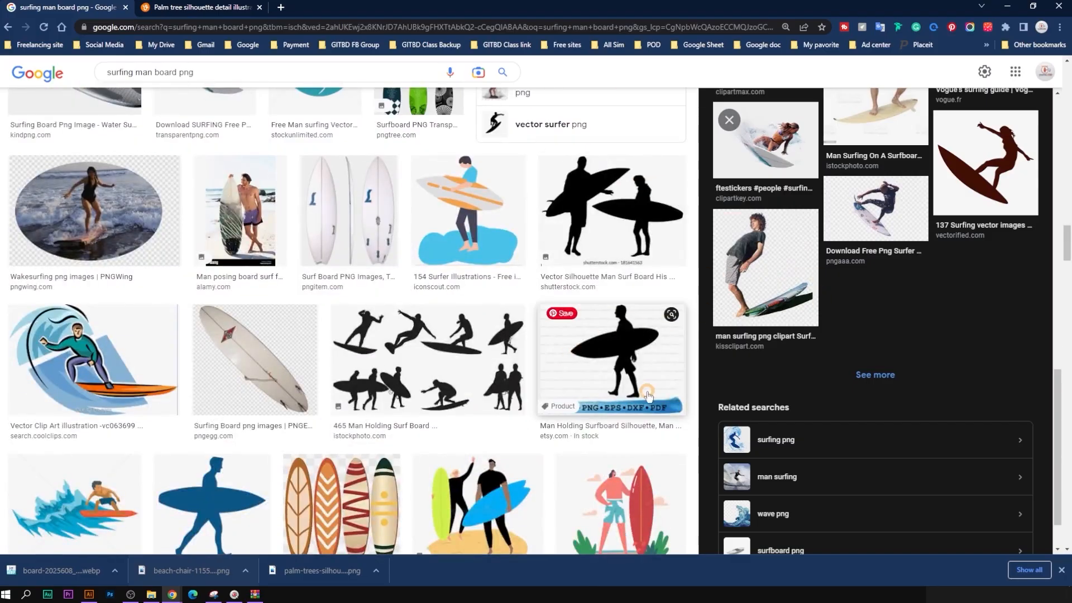
pyautogui.scroll(-8, 691, 376)
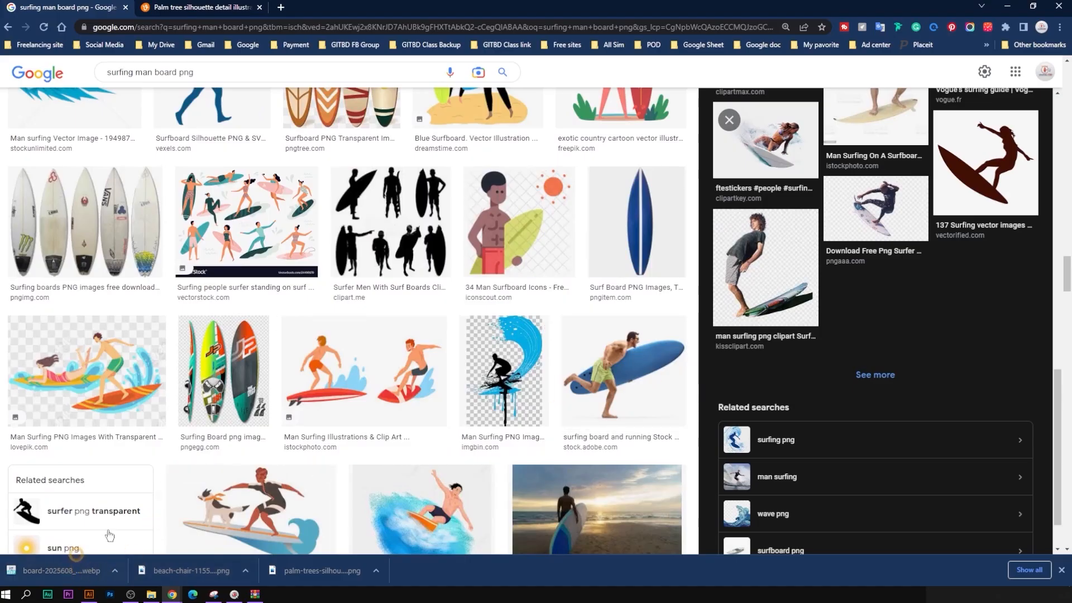
pyautogui.scroll(15, 685, 373)
pyautogui.scroll(20, 958, 223)
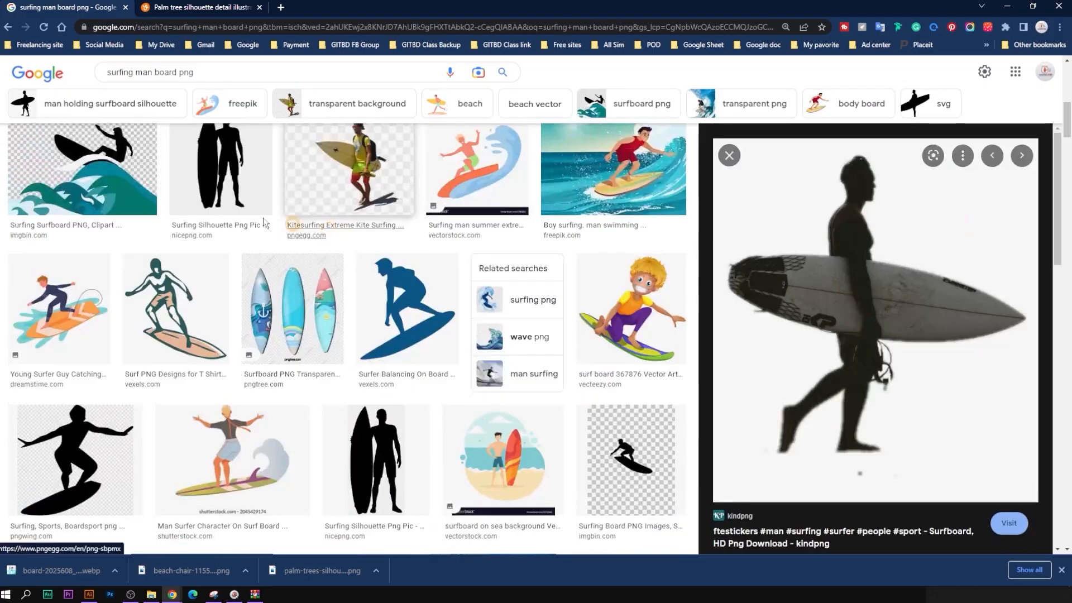
pyautogui.click(6, 28)
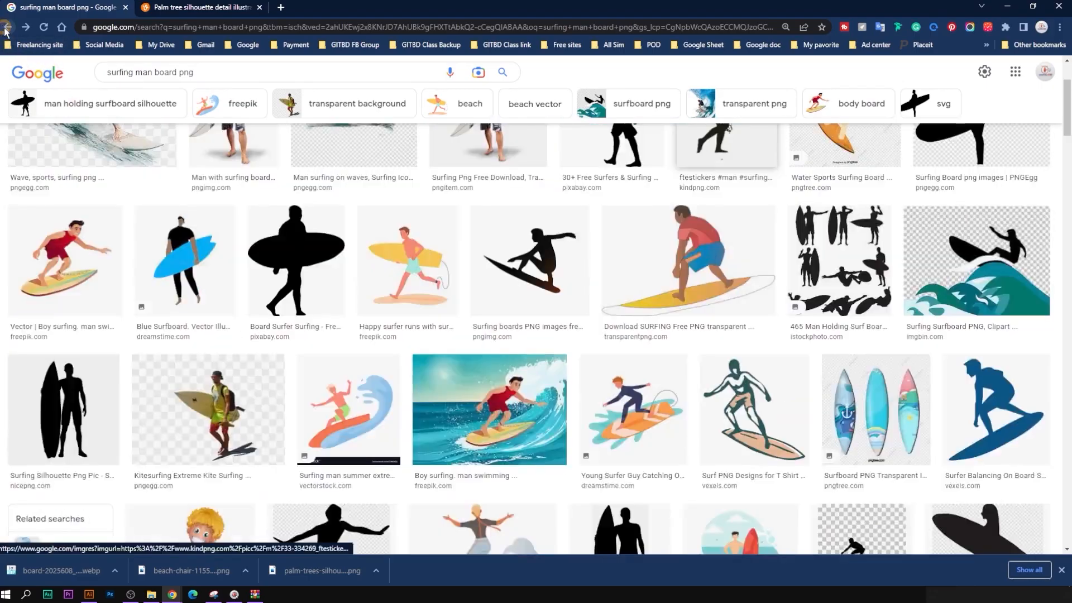
pyautogui.scroll(3, 754, 279)
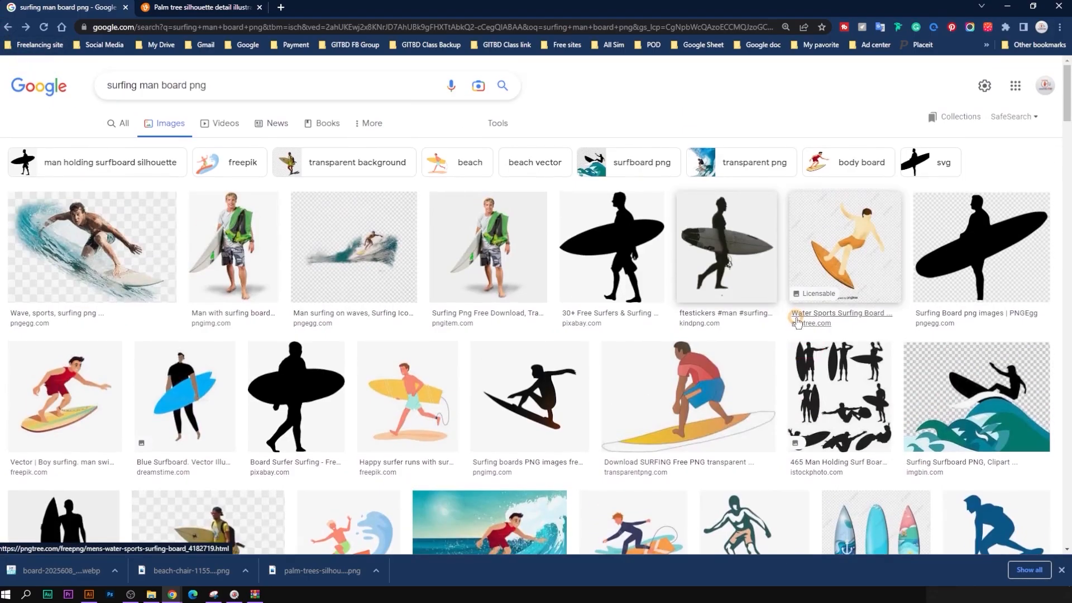
# Step: Compare the Pixabay silhouettes of men carrying surfboards and look through the images related to "Board Surfer Surfing"
pyautogui.click(590, 278)
pyautogui.rightClick(912, 231)
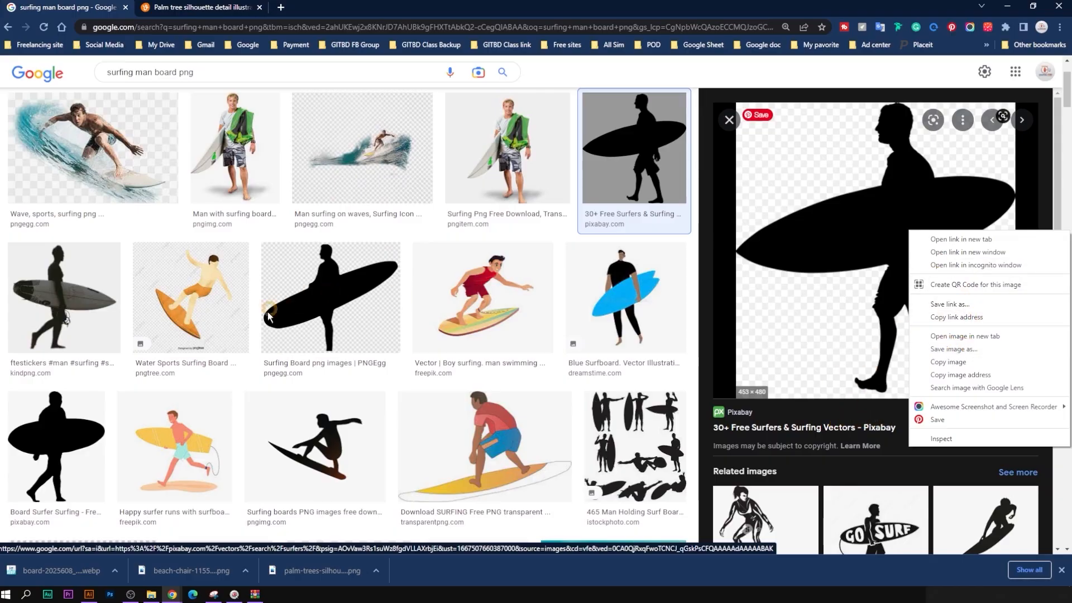
pyautogui.click(11, 451)
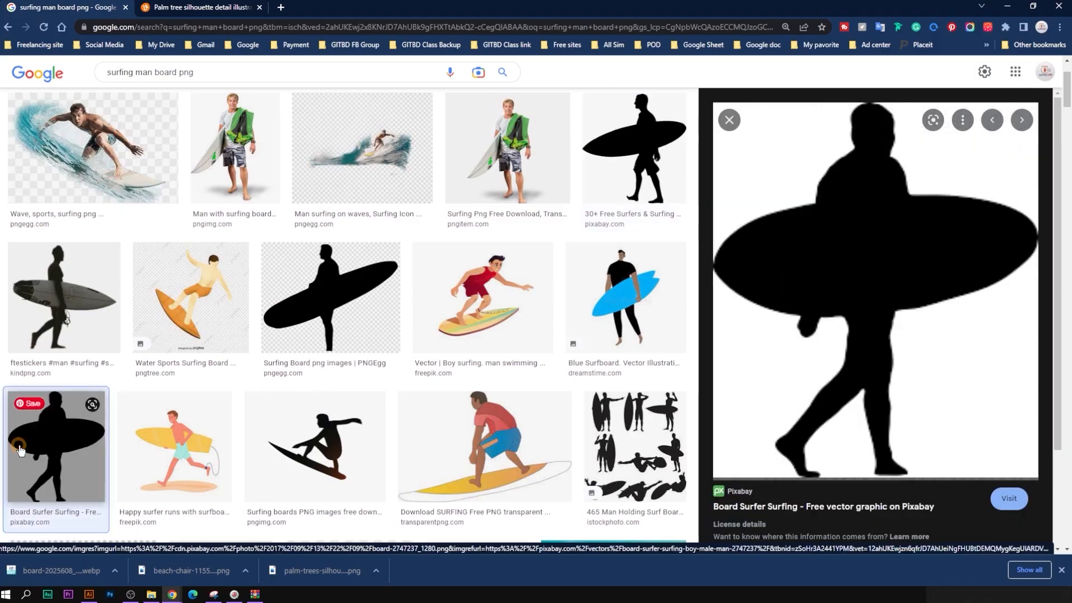
pyautogui.scroll(-8, 391, 335)
pyautogui.scroll(-10, 881, 460)
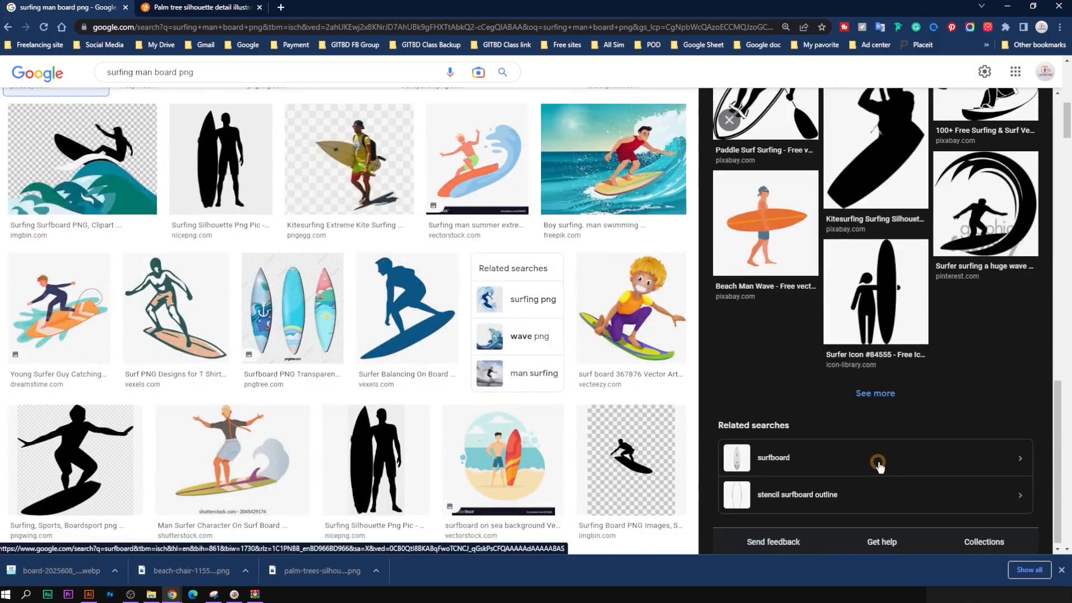
pyautogui.scroll(6, 910, 403)
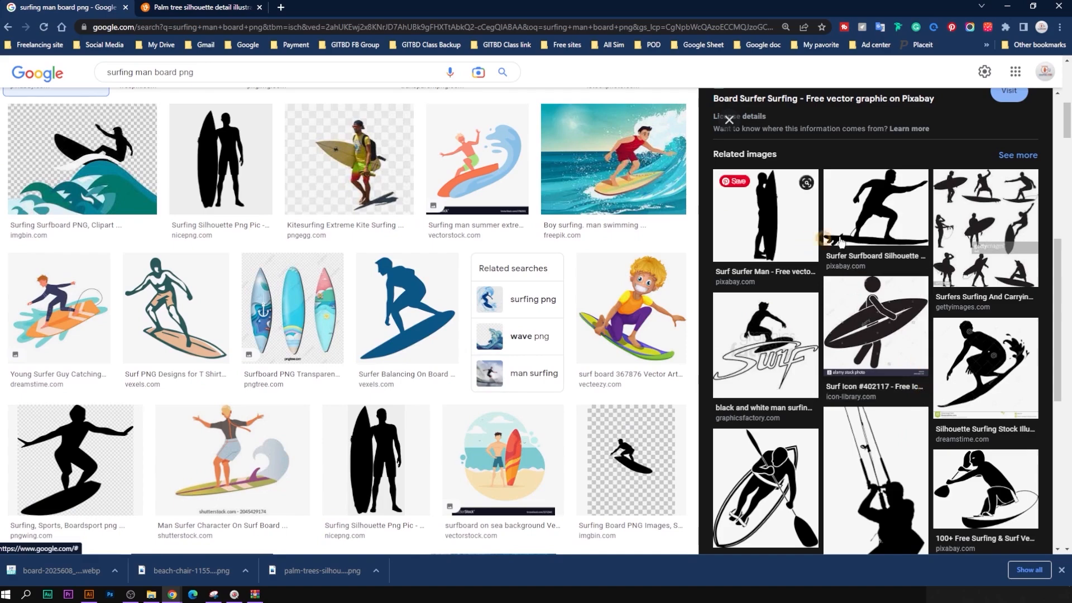
# Step: Preview the Pixabay "Surf Surfer Man" silhouette and open the walking surfboard carrier from its related images
pyautogui.click(770, 229)
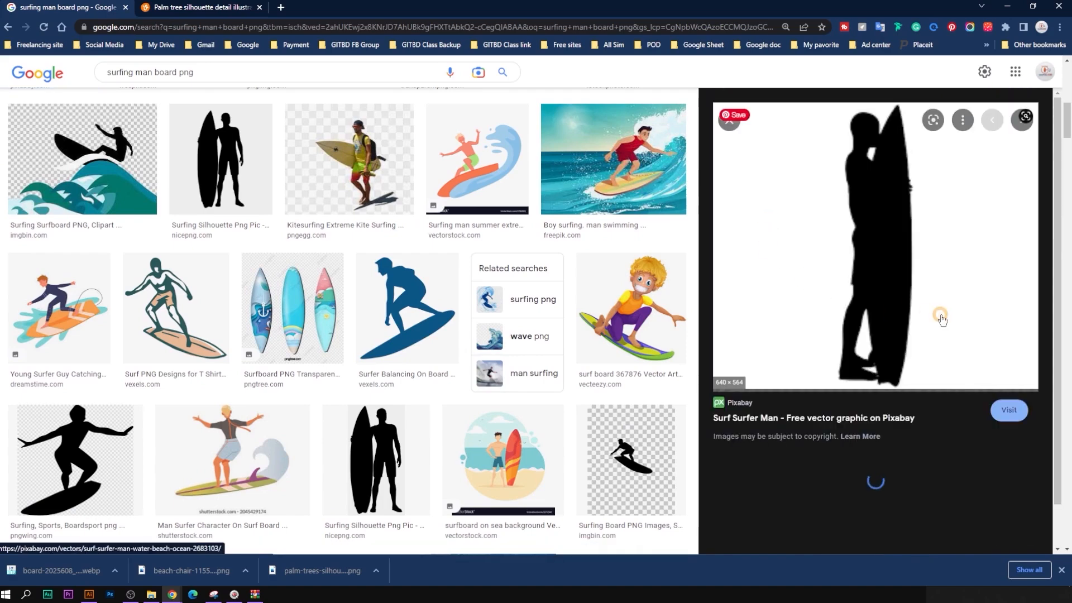
pyautogui.scroll(-8, 943, 386)
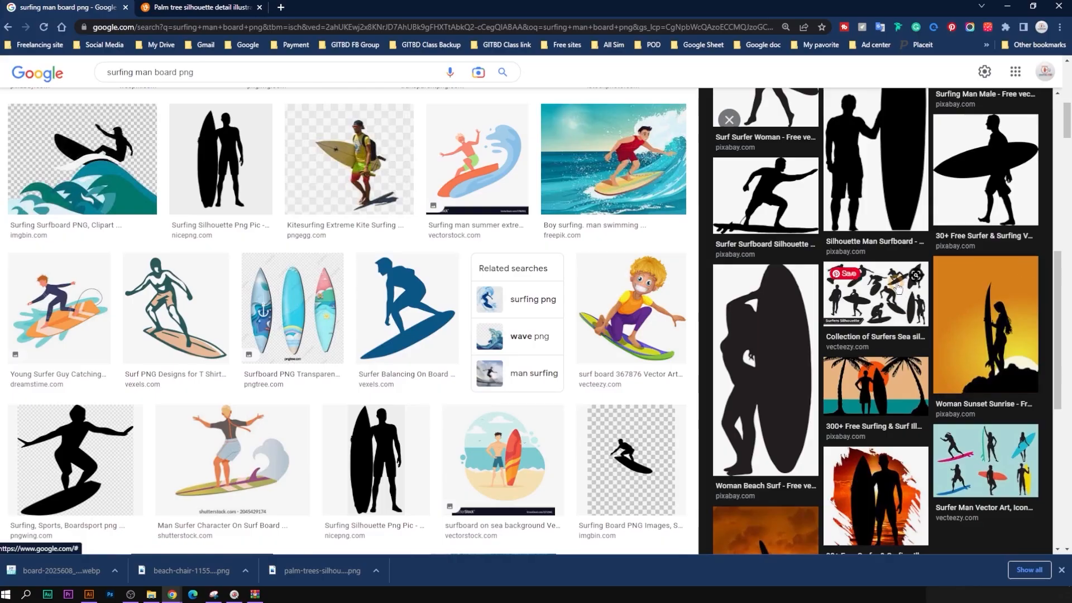
pyautogui.click(974, 185)
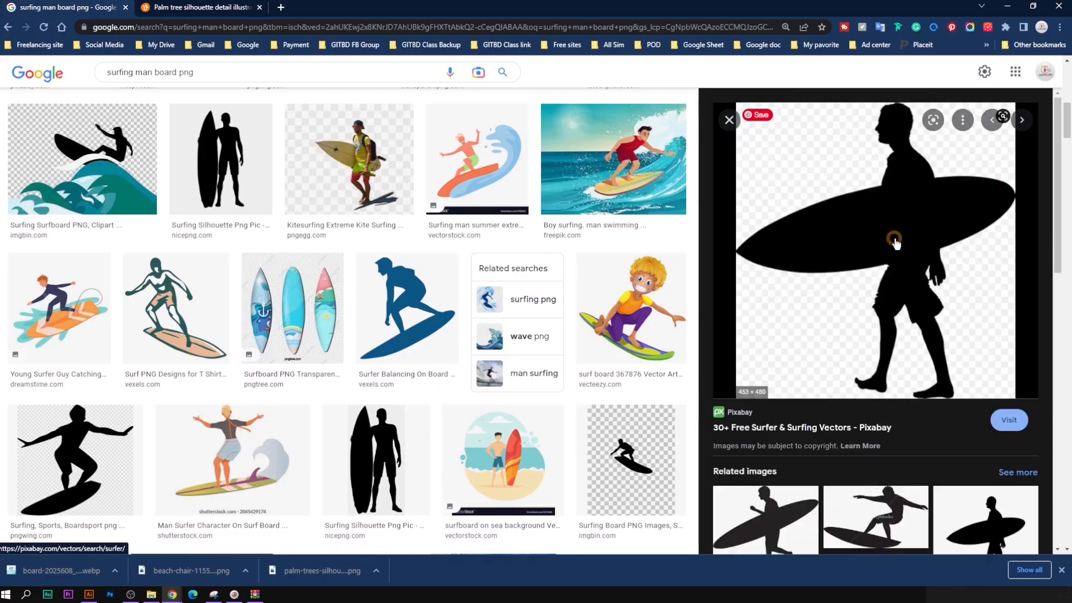
# Step: Open the Pixabay page of the surfer-with-board silhouette and start its free download as a 1209×1280 PNG
pyautogui.click(1010, 421)
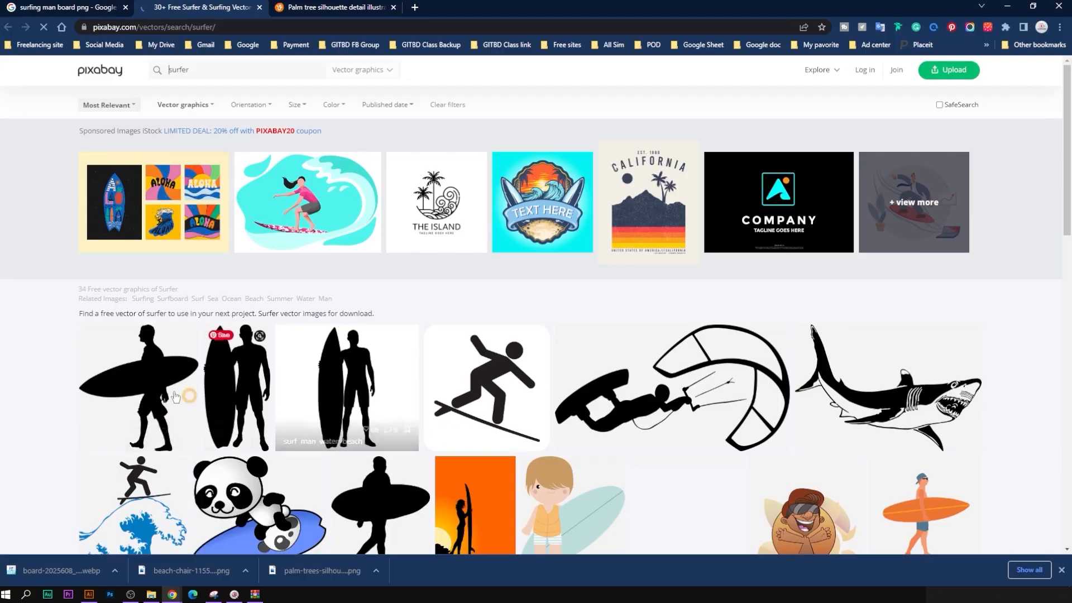
pyautogui.click(145, 392)
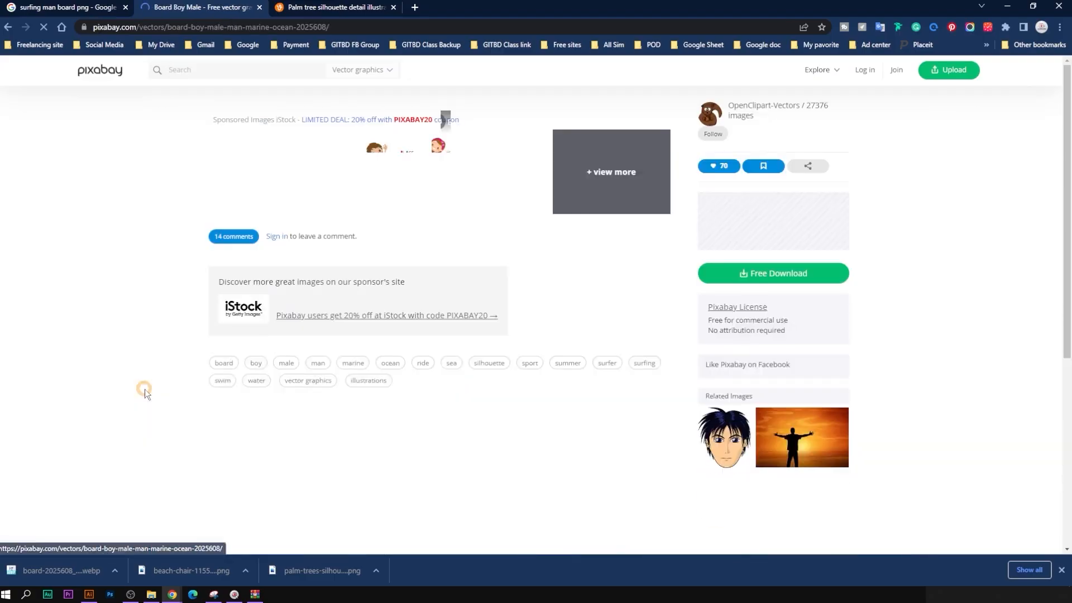
pyautogui.click(753, 275)
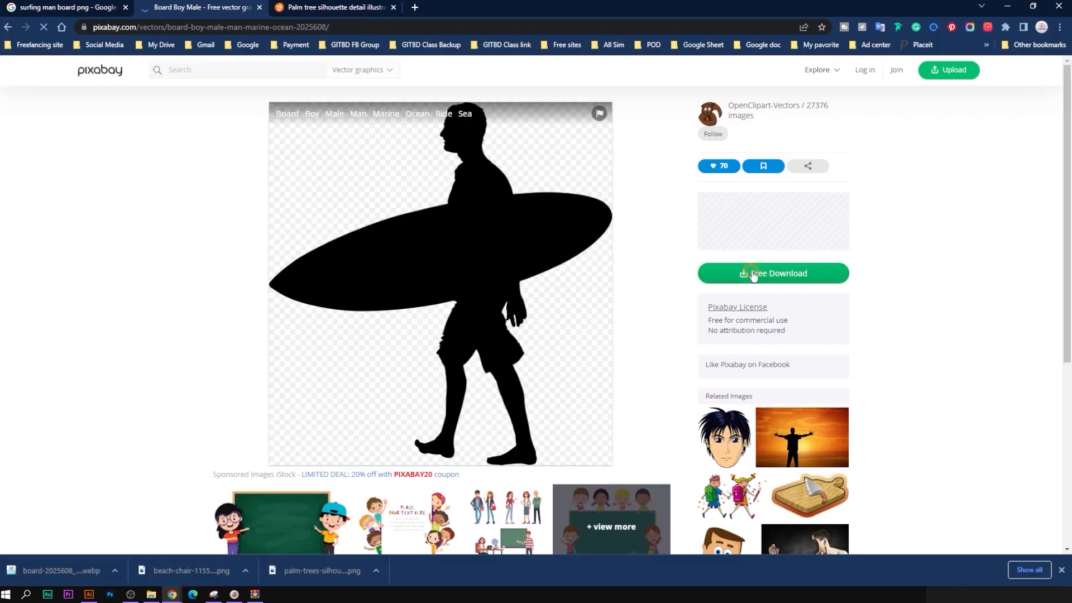
pyautogui.click(735, 367)
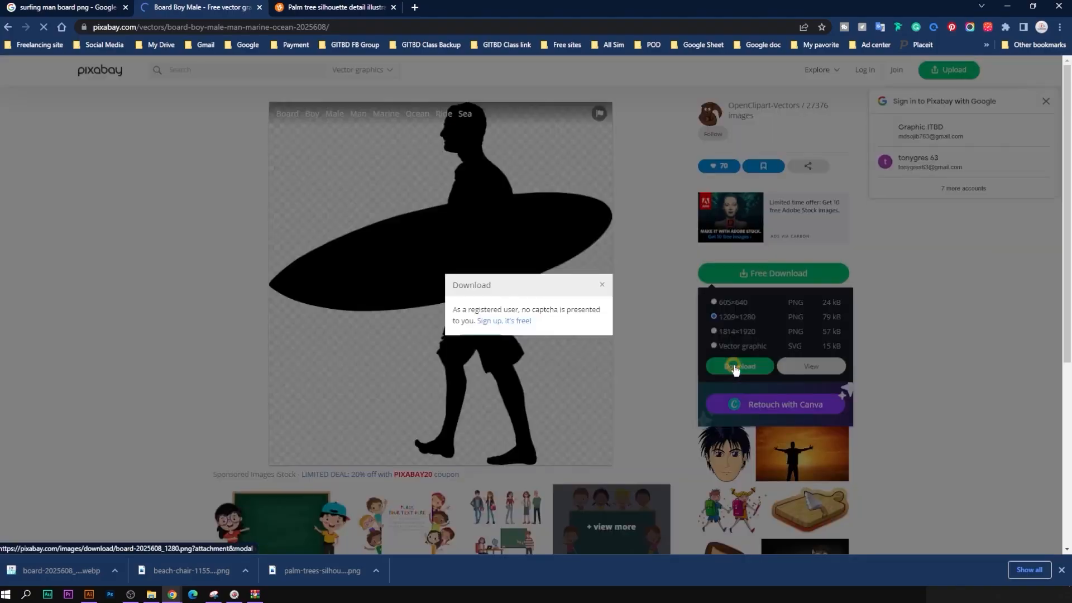
# Step: Solve the image captcha by choosing pictures with stairs, and download the surfer PNG
pyautogui.click(478, 353)
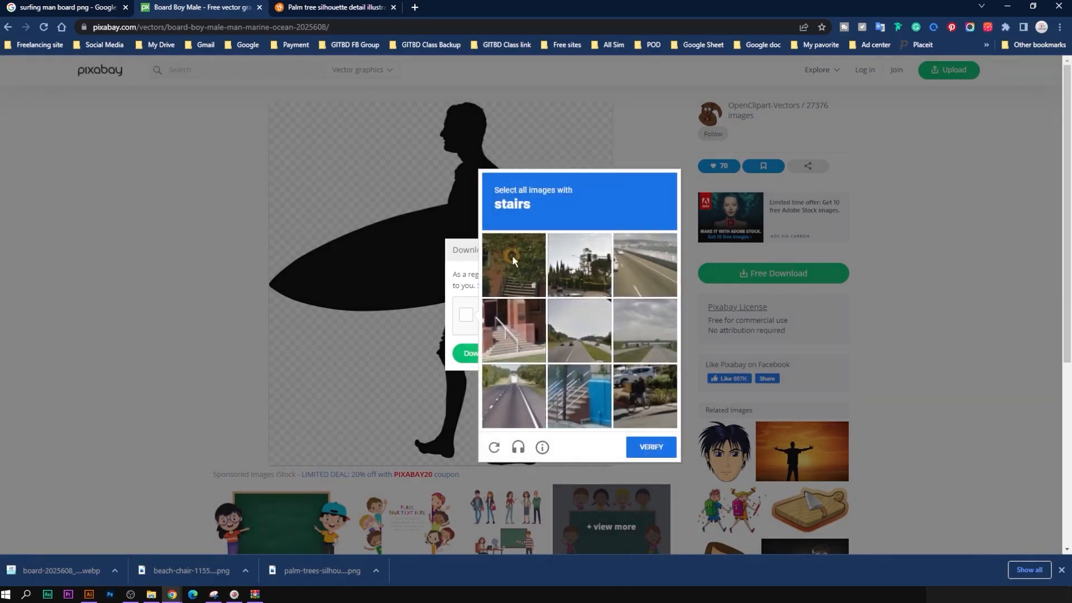
pyautogui.click(572, 396)
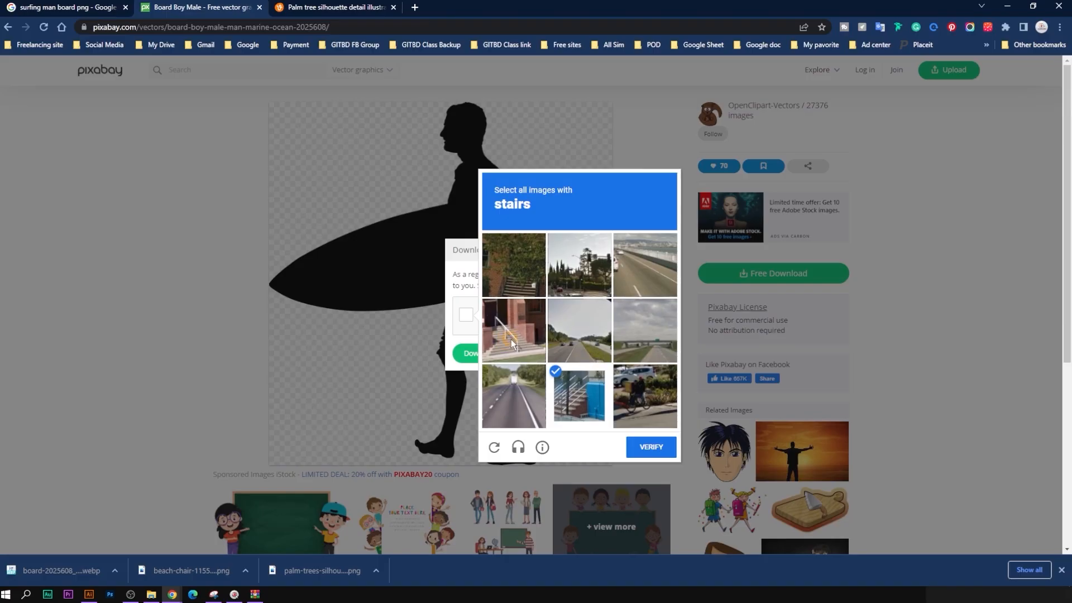
pyautogui.click(511, 339)
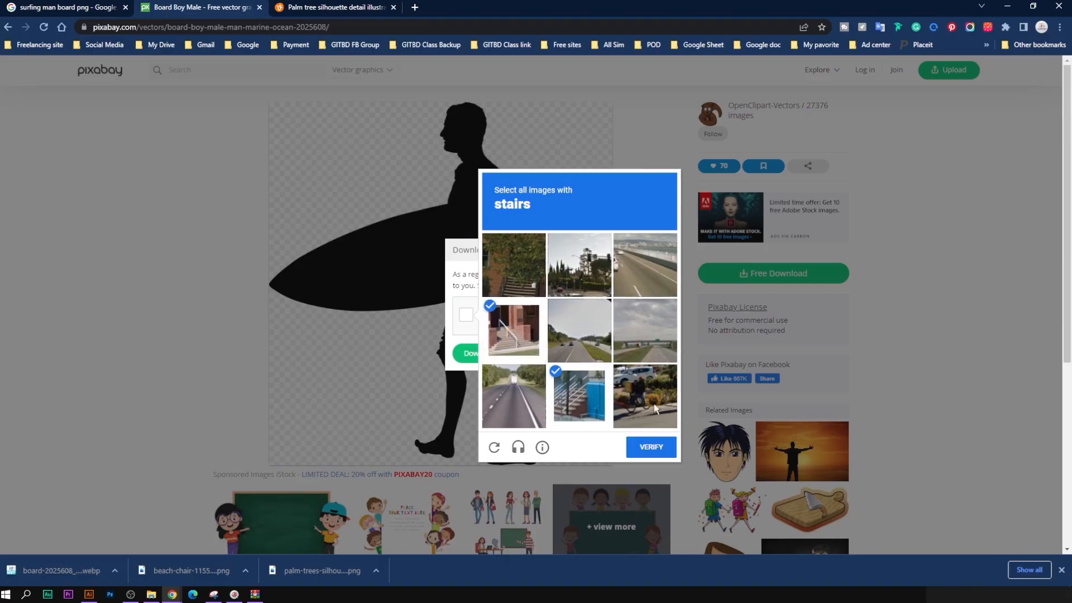
pyautogui.click(647, 444)
pyautogui.click(484, 353)
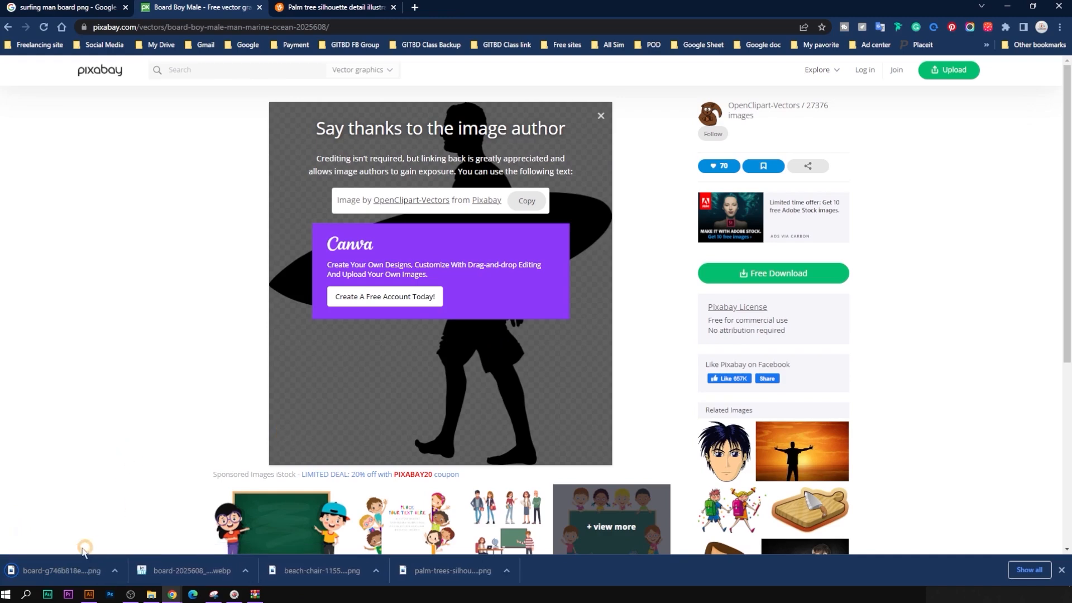
# Step: Place the downloaded surfer PNG into the Summer T-shirt Design document in Illustrator and embed it
pyautogui.moveTo(44, 573); pyautogui.dragTo(517, 396)
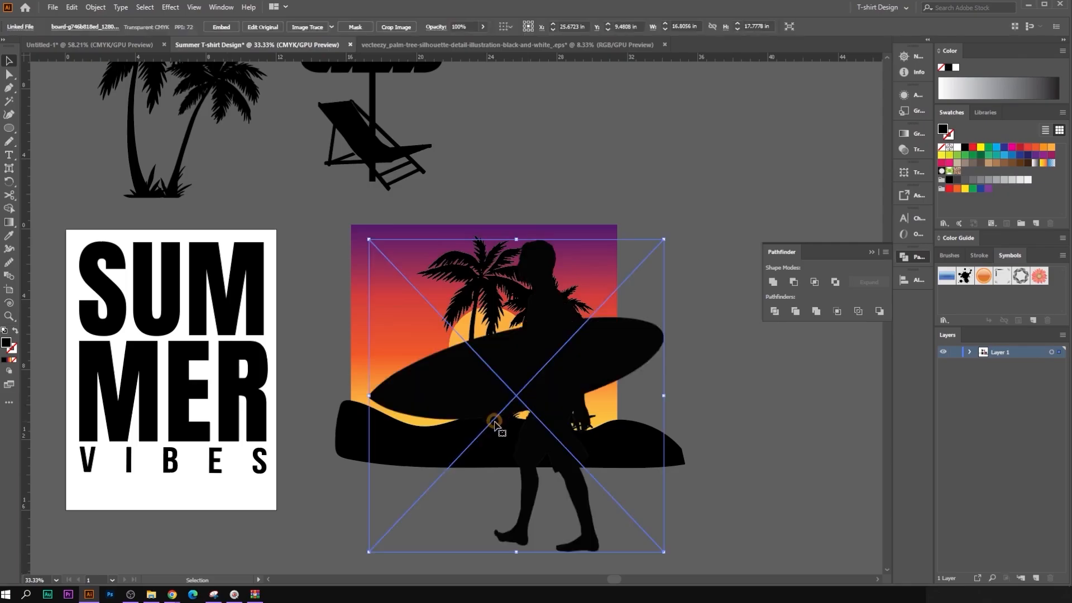
pyautogui.click(229, 31)
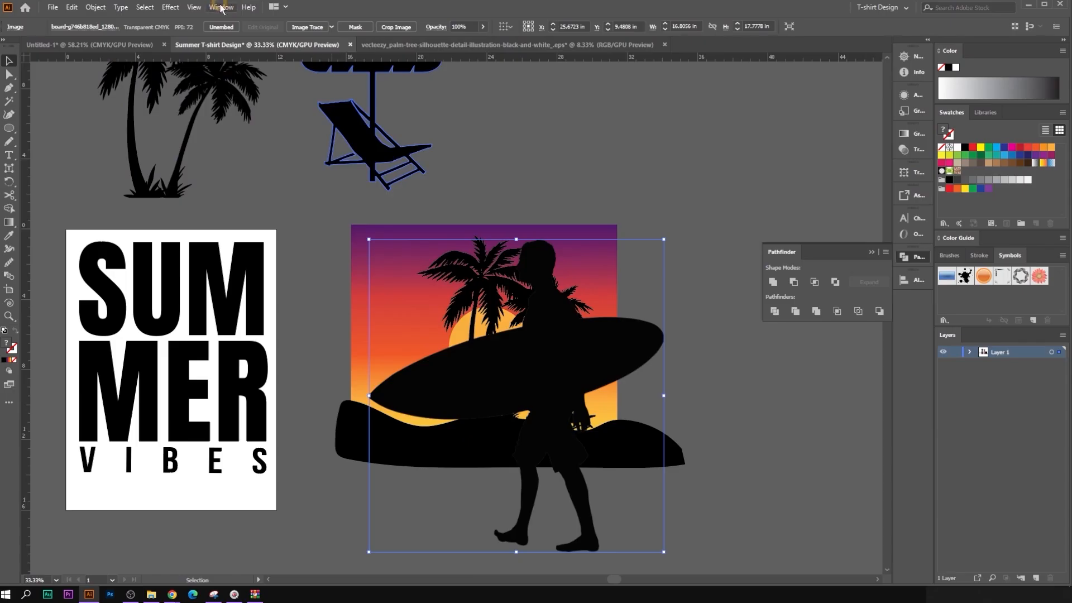
# Step: Image-trace the surfer in black and white, ignoring white, and expand the result into vector shapes
pyautogui.click(221, 8)
pyautogui.click(313, 300)
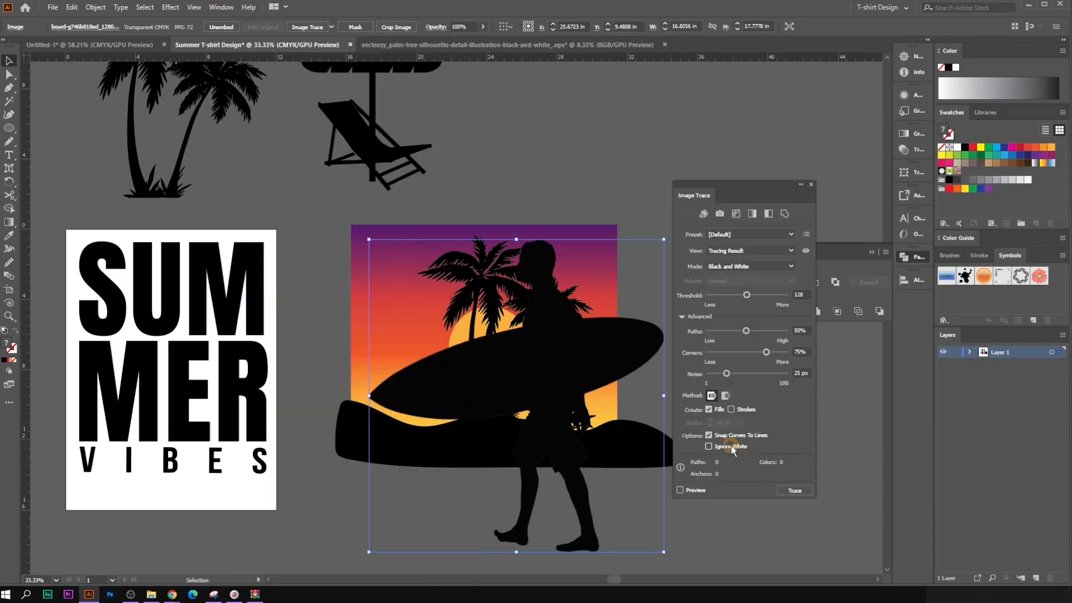
pyautogui.click(692, 490)
pyautogui.click(282, 27)
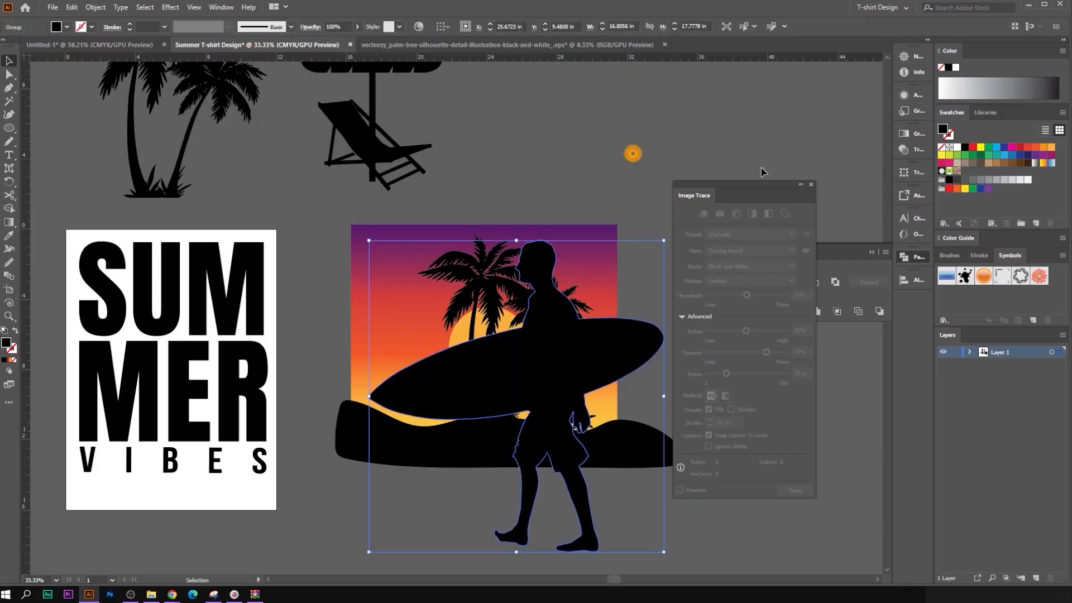
pyautogui.click(810, 185)
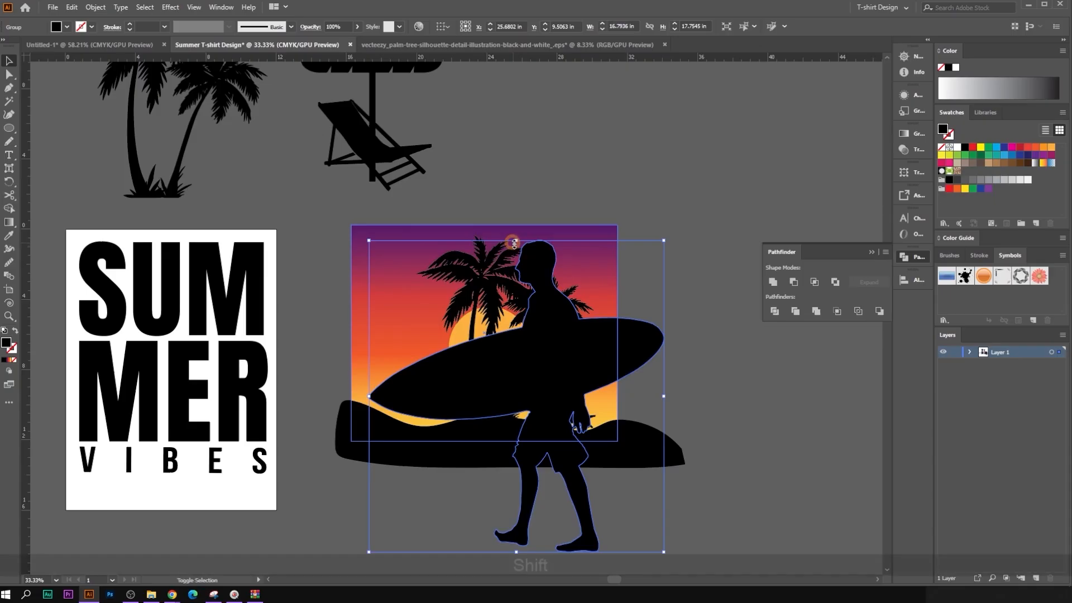
# Step: Scale the surfer down to about 5 × 5.3 in and place it on the dune left of the palm trees
pyautogui.moveTo(517, 241); pyautogui.dragTo(541, 456)
pyautogui.moveTo(534, 491); pyautogui.dragTo(419, 360)
pyautogui.scroll(1, 412, 372)
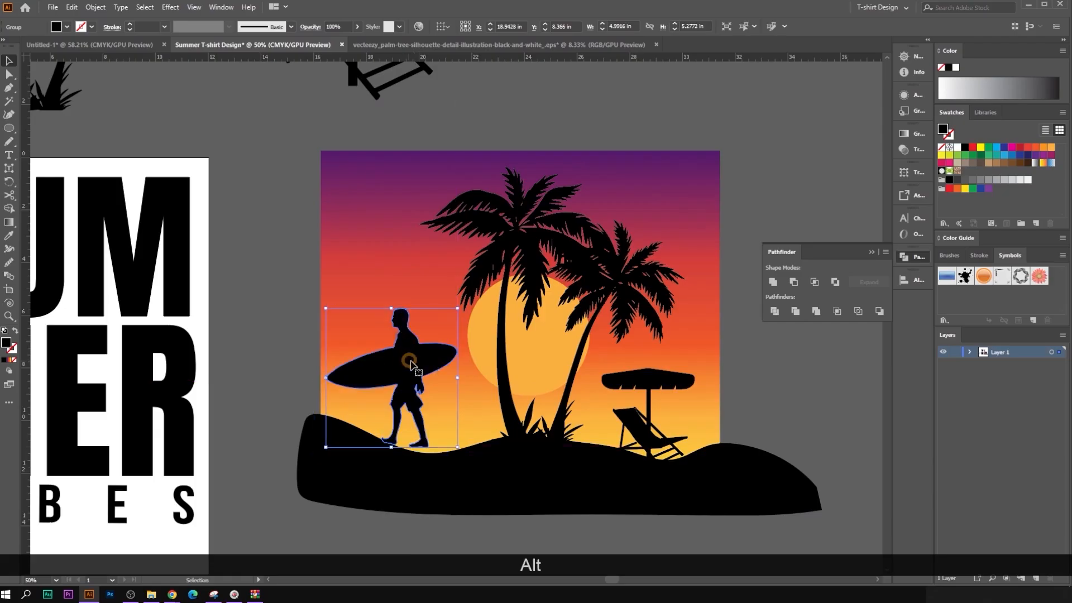
# Step: Reflect the surfer across the vertical axis and shift it slightly right along the dune
pyautogui.rightClick(413, 362)
pyautogui.moveTo(463, 487)
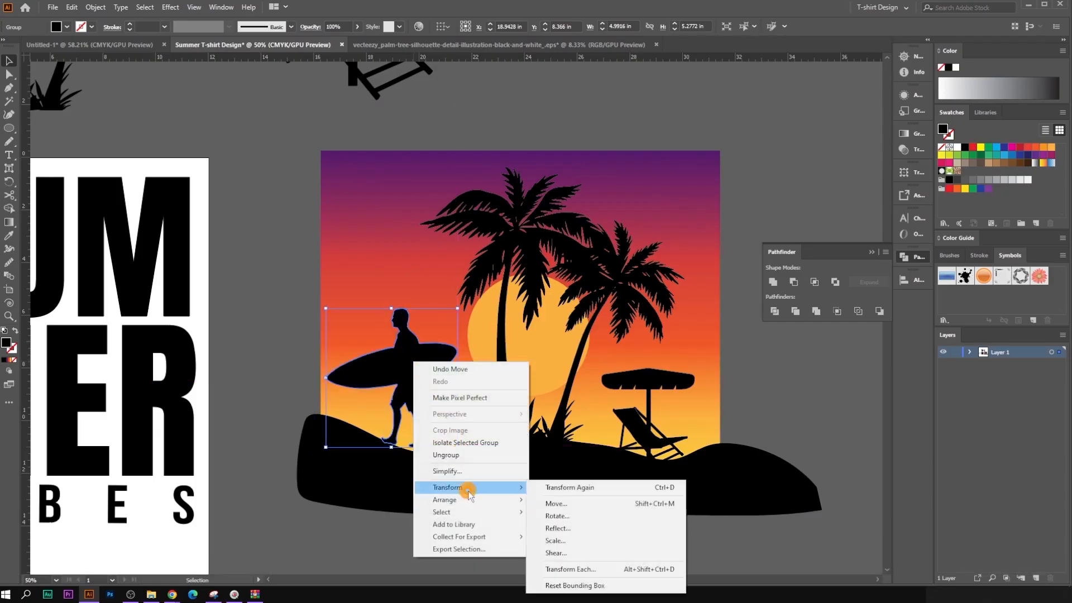
pyautogui.click(558, 528)
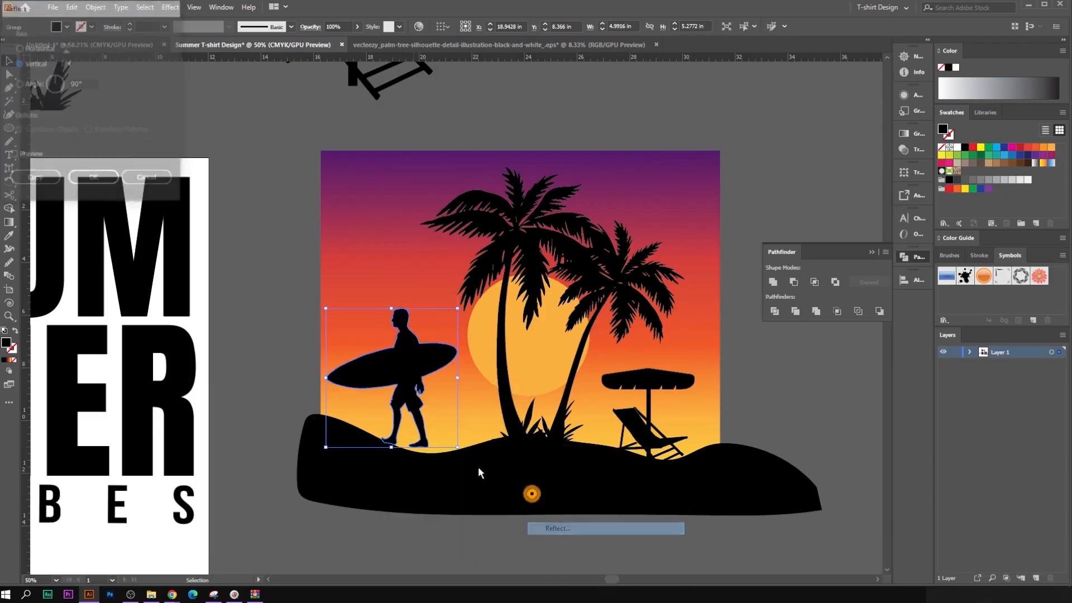
pyautogui.click(93, 179)
pyautogui.moveTo(382, 363); pyautogui.dragTo(394, 366)
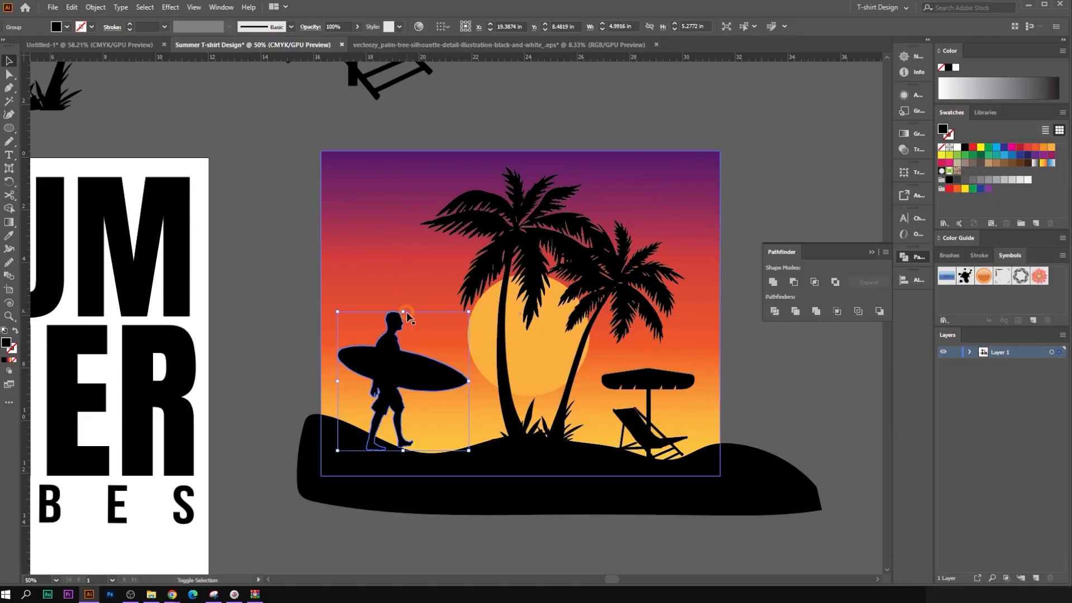
# Step: Enlarge the surfer to about 6.8 × 7.1 in and nudge it right on the dune
pyautogui.moveTo(404, 312); pyautogui.dragTo(404, 261)
pyautogui.moveTo(394, 333); pyautogui.dragTo(400, 329)
pyautogui.scroll(-2, 480, 499)
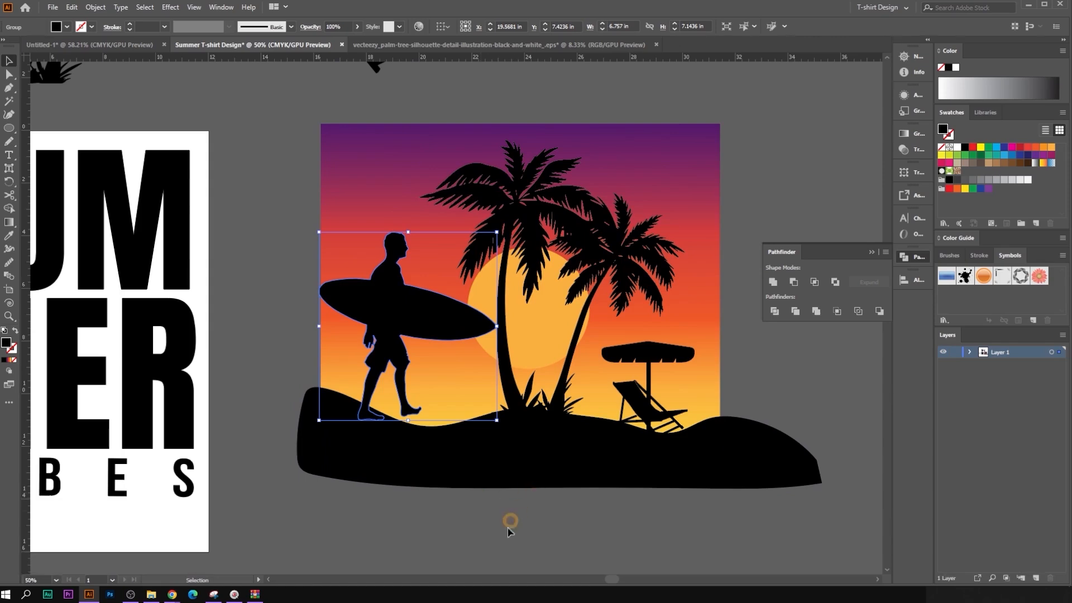
pyautogui.click(497, 540)
pyautogui.click(16, 80)
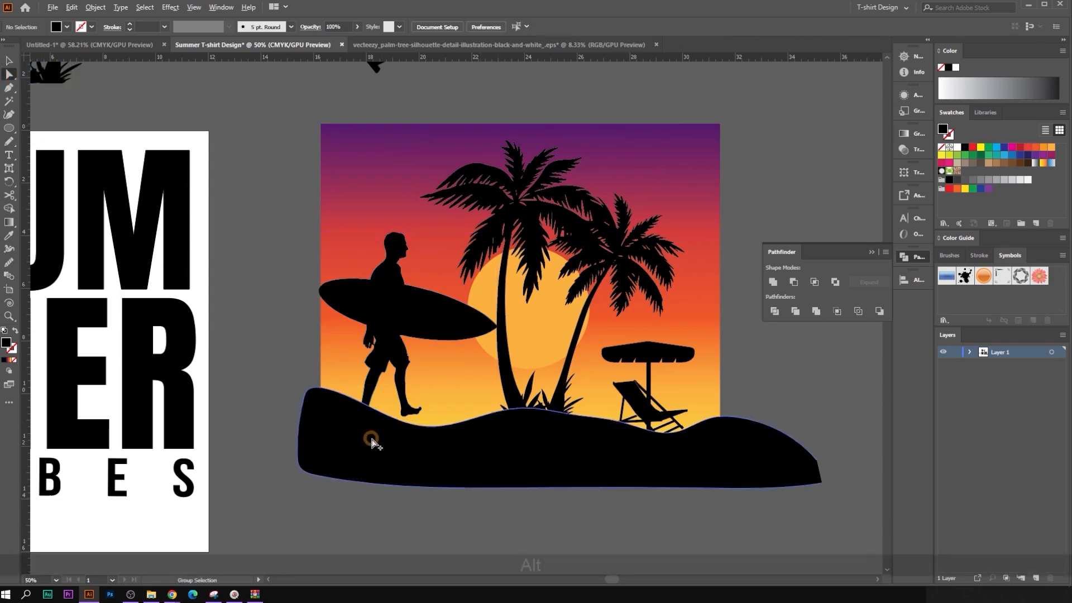
pyautogui.scroll(1, 371, 437)
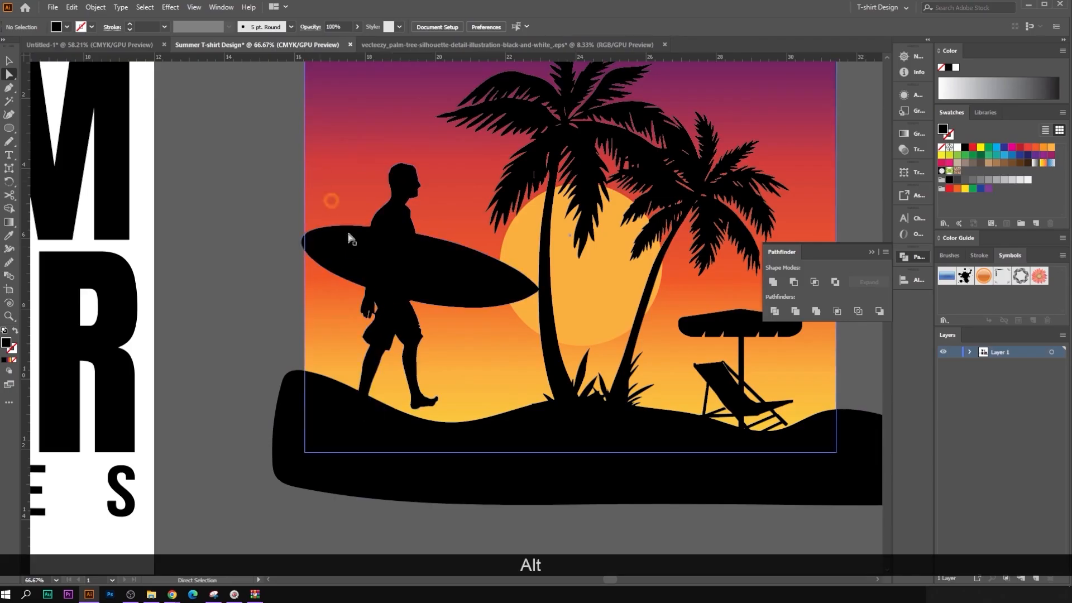
pyautogui.scroll(1, 390, 300)
pyautogui.moveTo(398, 304); pyautogui.dragTo(406, 304)
# Step: Reduce the surfer to about 3.7 × 3.9 in and stand it in the dip of the dune left of the palms
pyautogui.press('v')
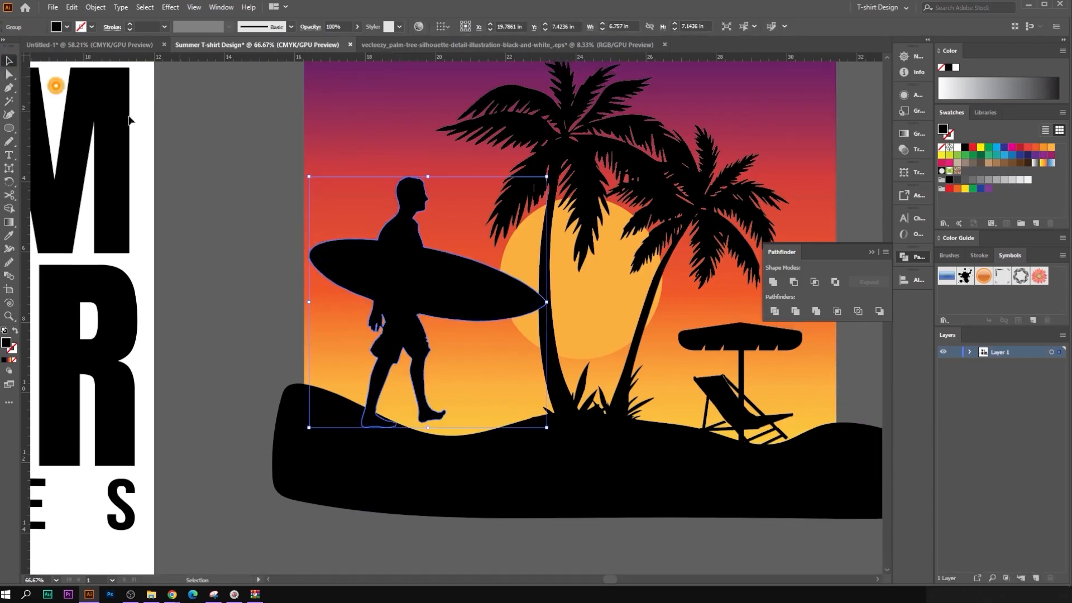
pyautogui.moveTo(429, 178); pyautogui.dragTo(428, 291)
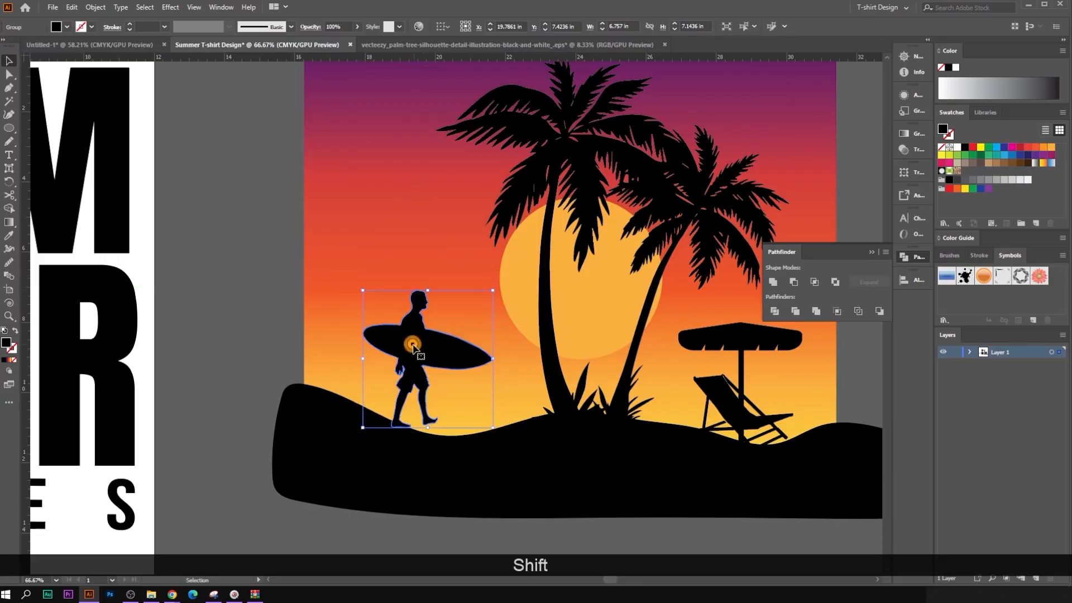
pyautogui.moveTo(414, 350); pyautogui.dragTo(447, 361)
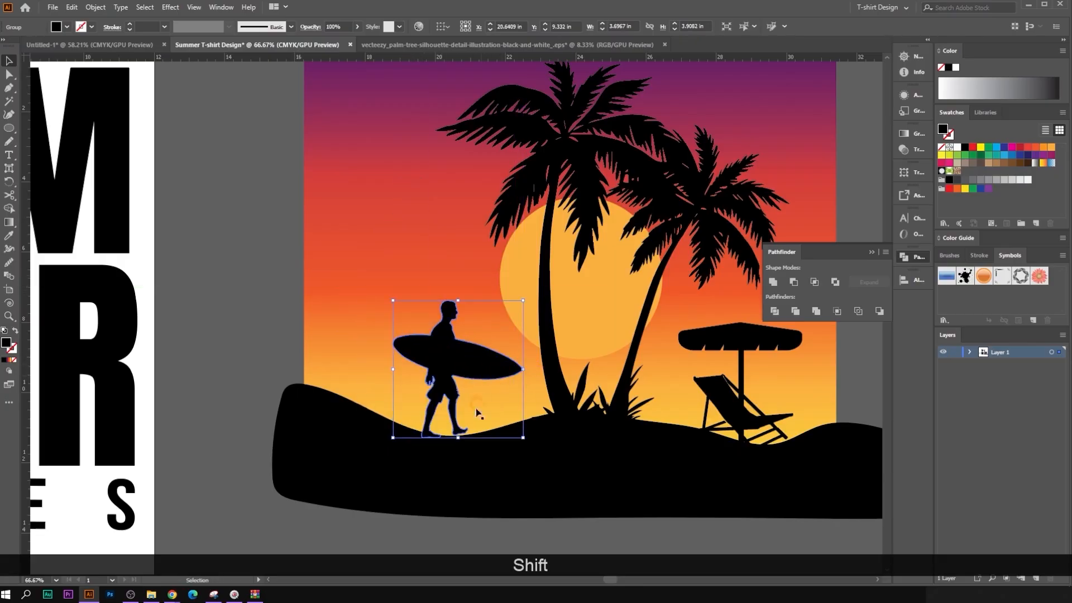
pyautogui.scroll(-1, 464, 366)
pyautogui.scroll(-2, 483, 541)
pyautogui.click(483, 542)
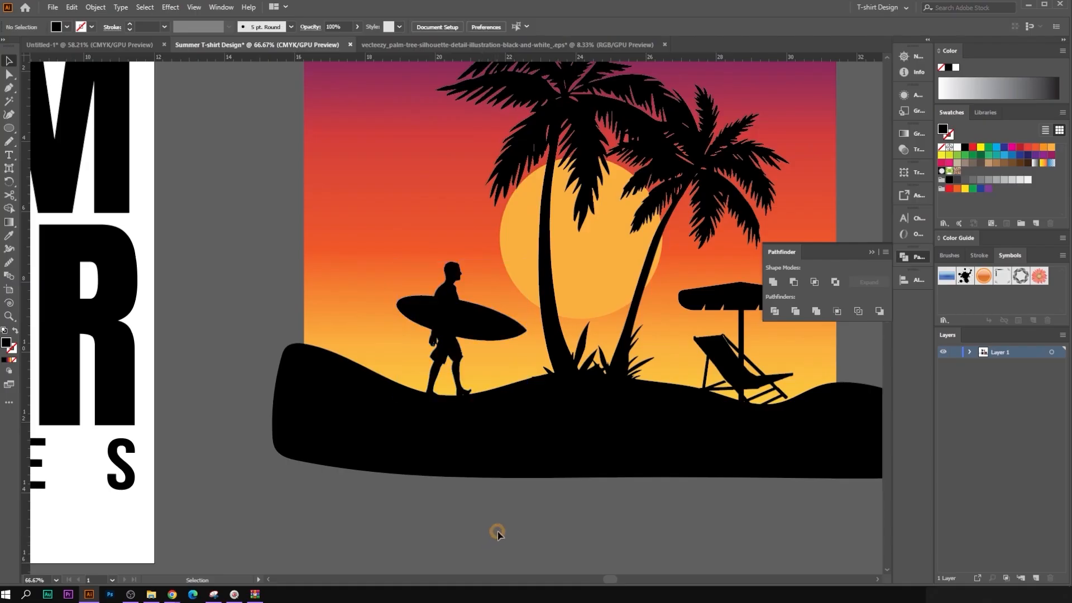
# Step: Fine-tune the surfer's size and shift it slightly left within the dip of the dune
pyautogui.click(457, 340)
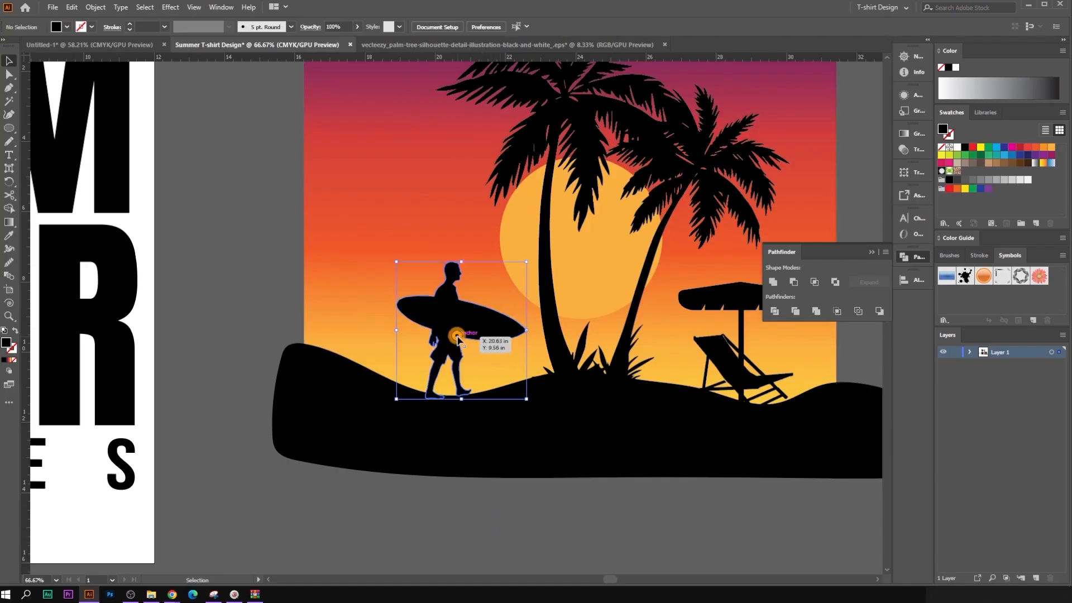
pyautogui.moveTo(389, 259); pyautogui.dragTo(383, 247)
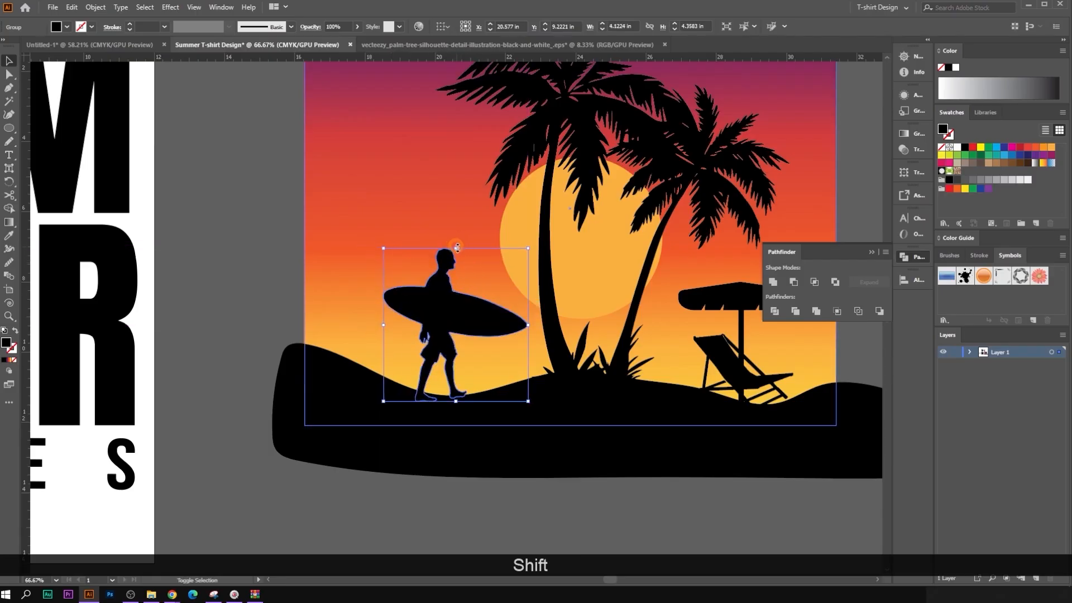
pyautogui.moveTo(461, 241); pyautogui.dragTo(462, 255)
pyautogui.click(490, 531)
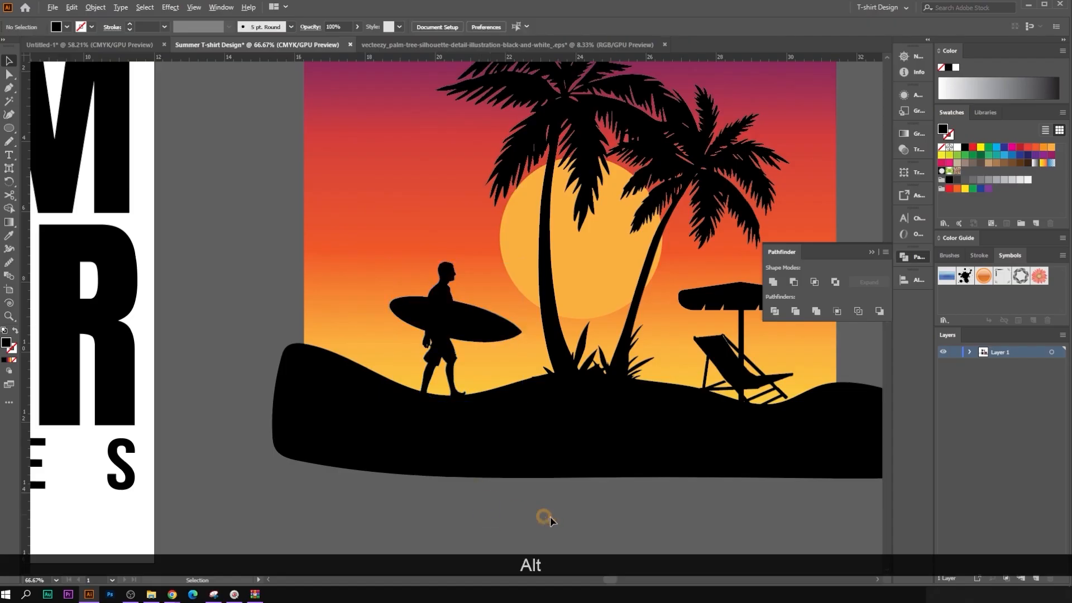
# Step: Put a copy of the surfer above the artwork, beside the spare beach chair and umbrella
pyautogui.scroll(-3, 546, 514)
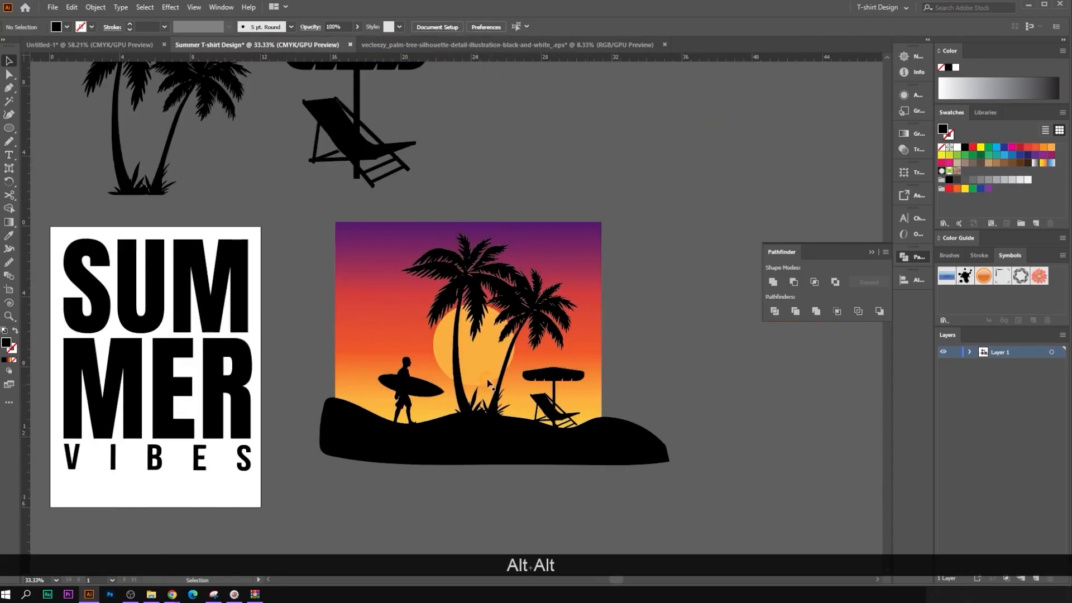
pyautogui.scroll(-1, 426, 369)
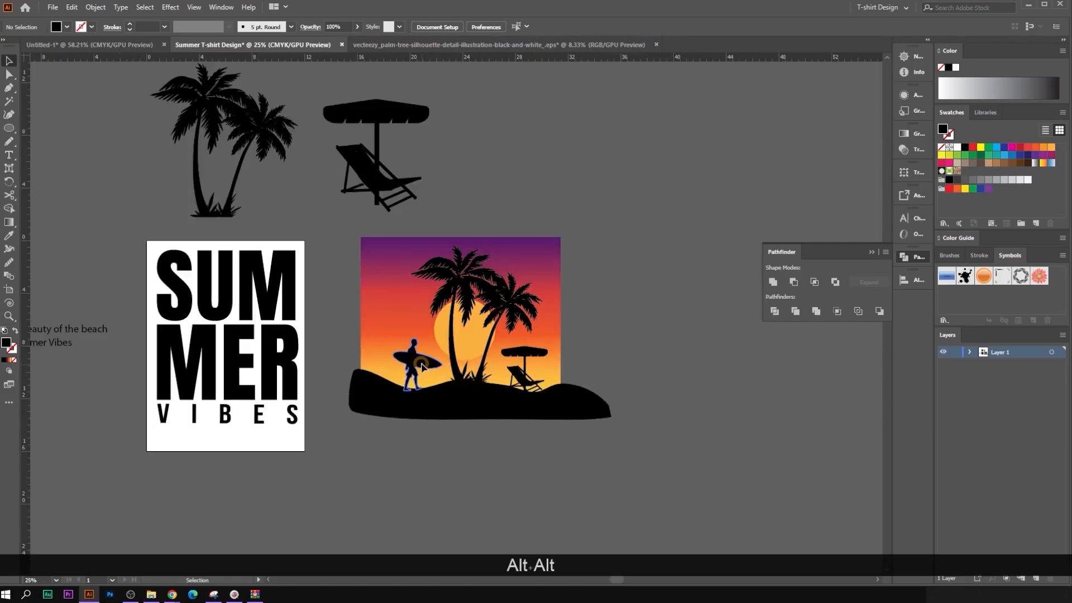
pyautogui.moveTo(422, 366); pyautogui.dragTo(492, 144)
pyautogui.click(662, 437)
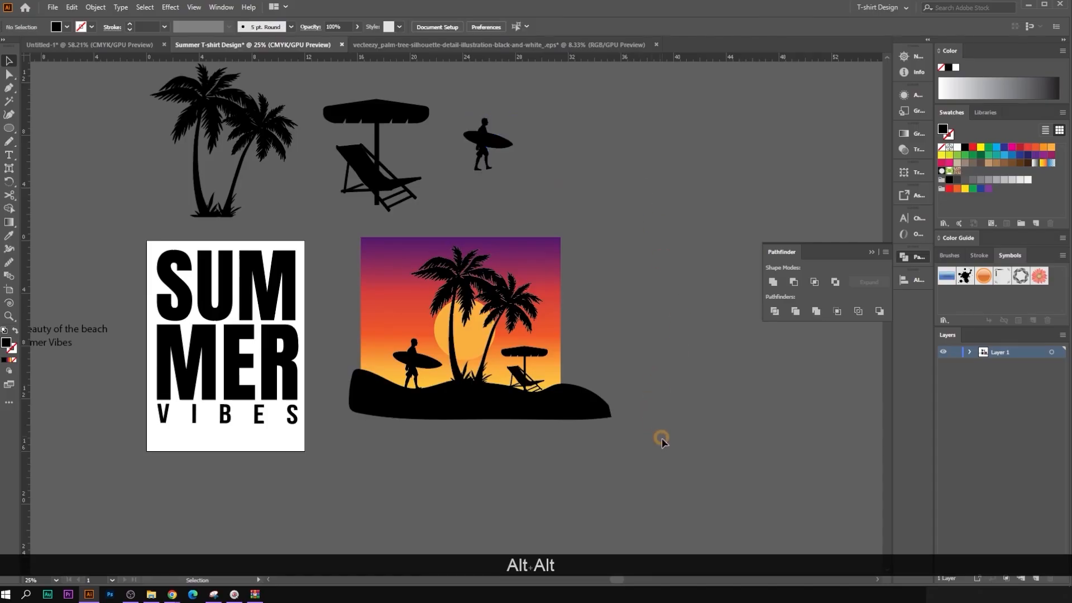
# Step: Group the whole sunset scene: background, sun, palms, surfer, beach chair and dune
pyautogui.moveTo(662, 437); pyautogui.dragTo(364, 286)
pyautogui.press('ctrl')
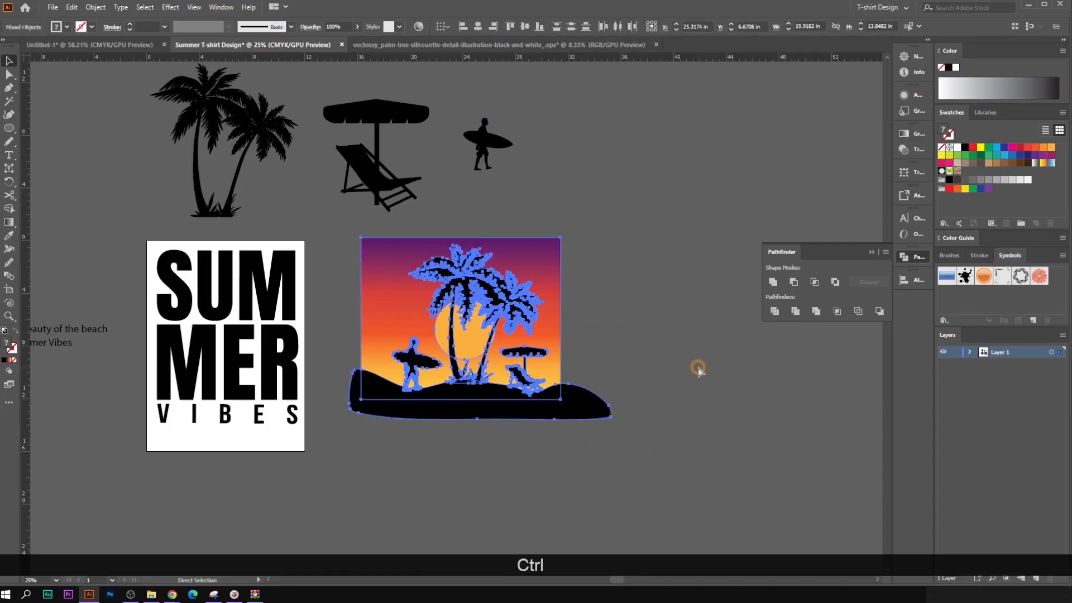
pyautogui.hotkey('ctrl', 'g')
pyautogui.click(578, 326)
# Step: Move the grouped sunset scene horizontally onto the artboard over the lettering and send it to the back
pyautogui.scroll(1, 578, 325)
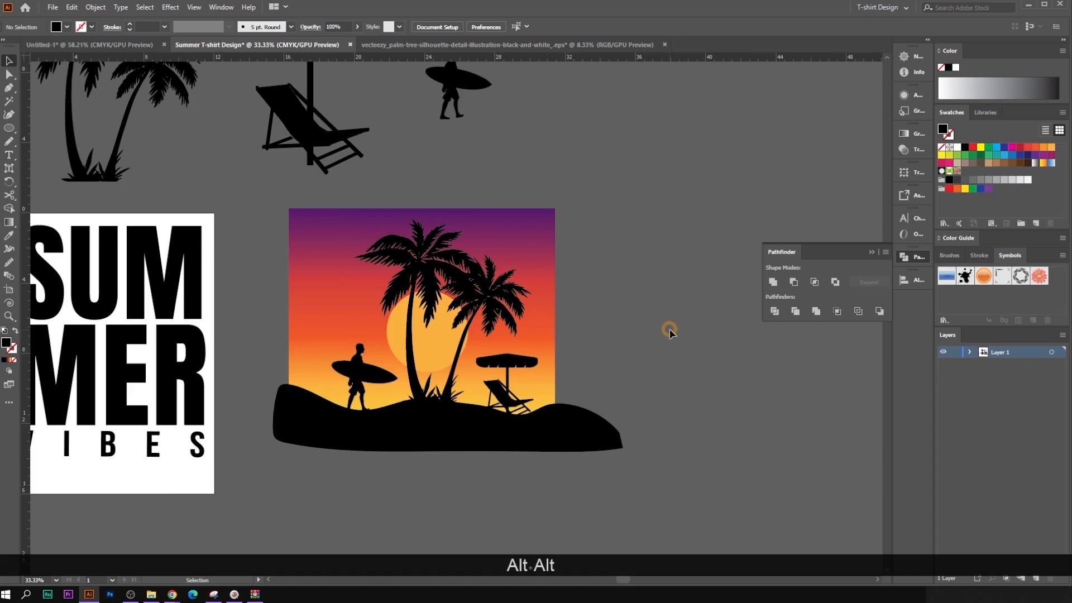
pyautogui.scroll(-1, 669, 328)
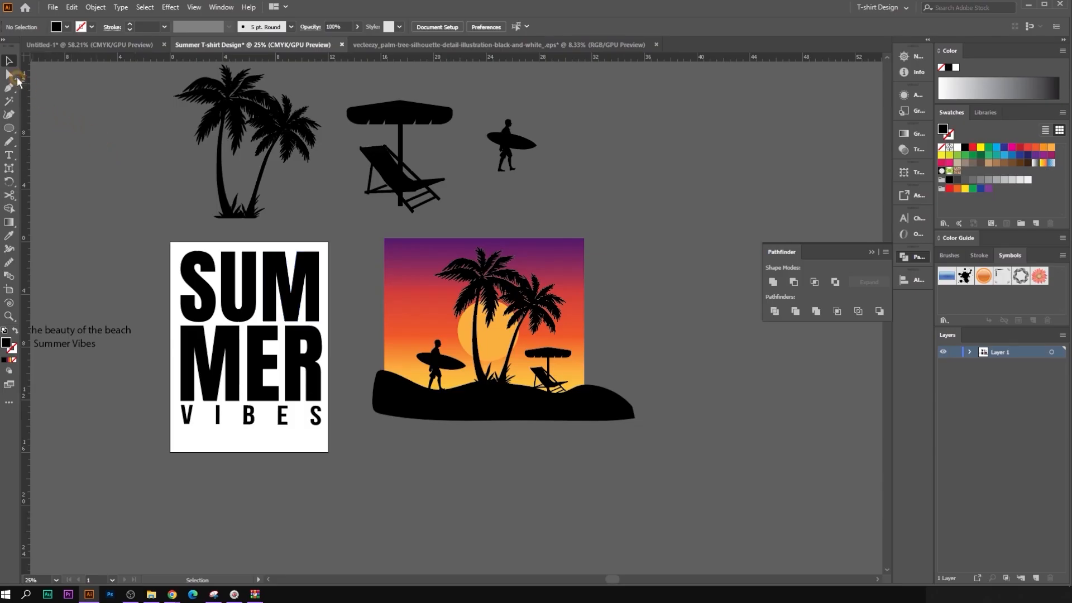
pyautogui.click(567, 334)
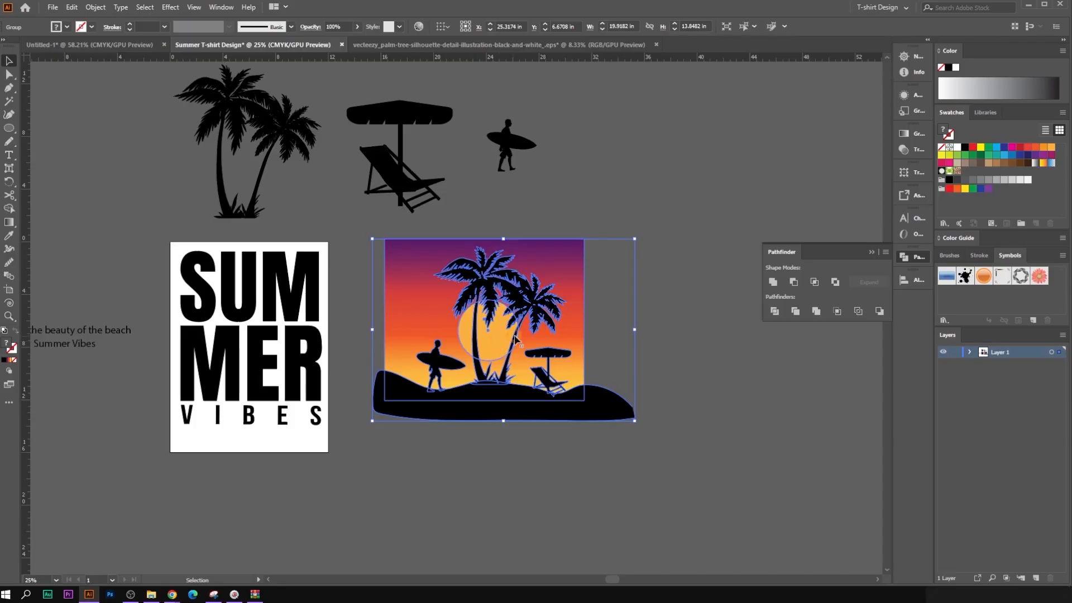
pyautogui.moveTo(515, 339); pyautogui.dragTo(302, 344)
pyautogui.click(444, 344)
pyautogui.rightClick(254, 313)
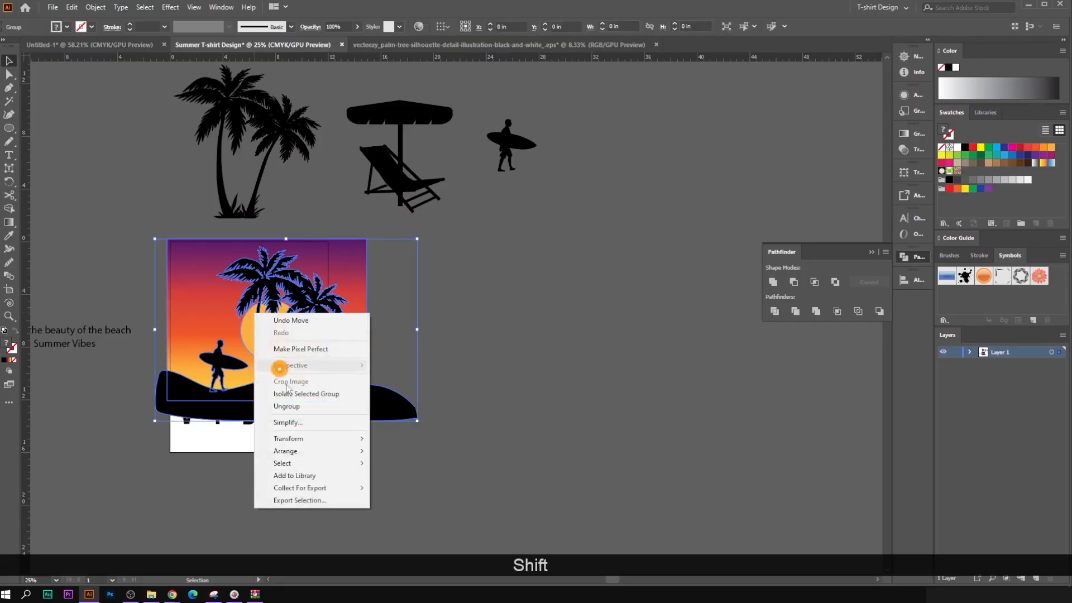
pyautogui.moveTo(289, 452)
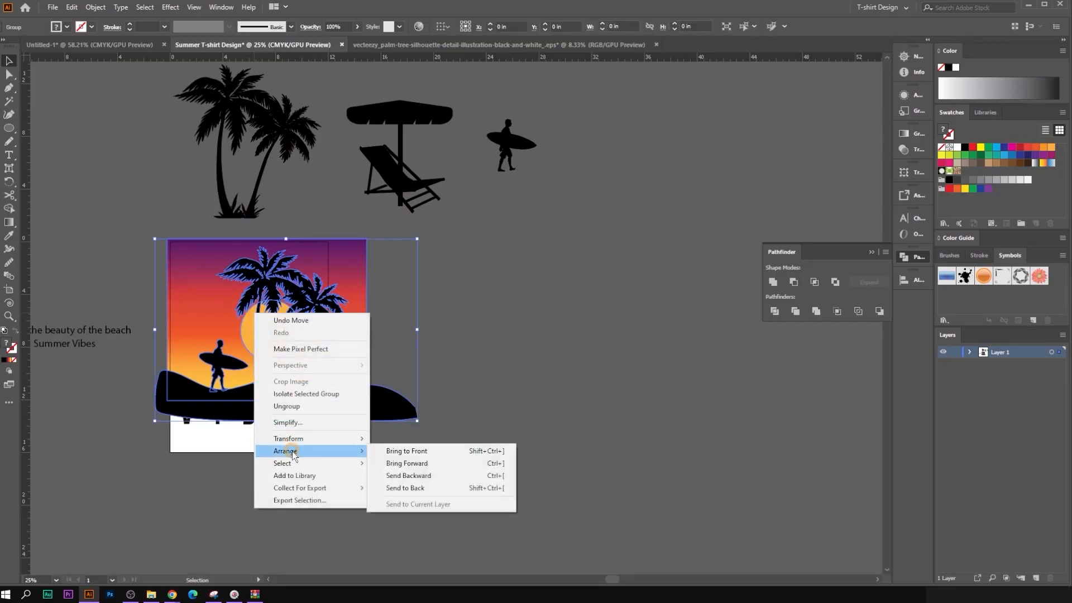
pyautogui.click(414, 489)
# Step: Shift the sunset scene left to about X 7.8 in so that it spans the whole SUMMER lettering
pyautogui.keyDown('alt'); pyautogui.scroll(2, 448, 370); pyautogui.keyUp('alt')
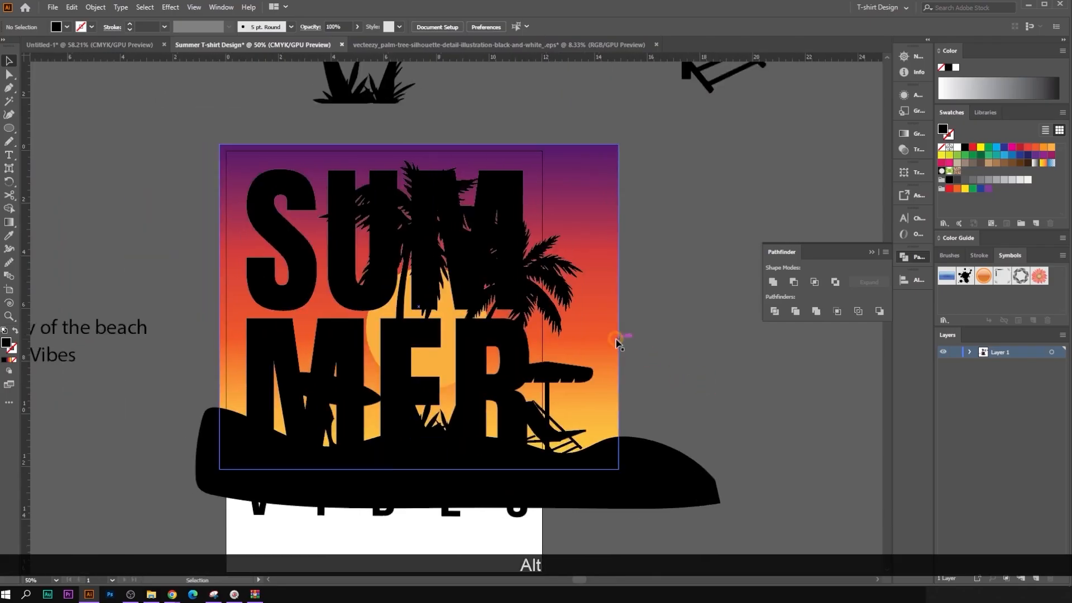
pyautogui.click(604, 338)
pyautogui.keyDown('shift'); pyautogui.moveTo(596, 338); pyautogui.dragTo(569, 339); pyautogui.keyUp('shift')
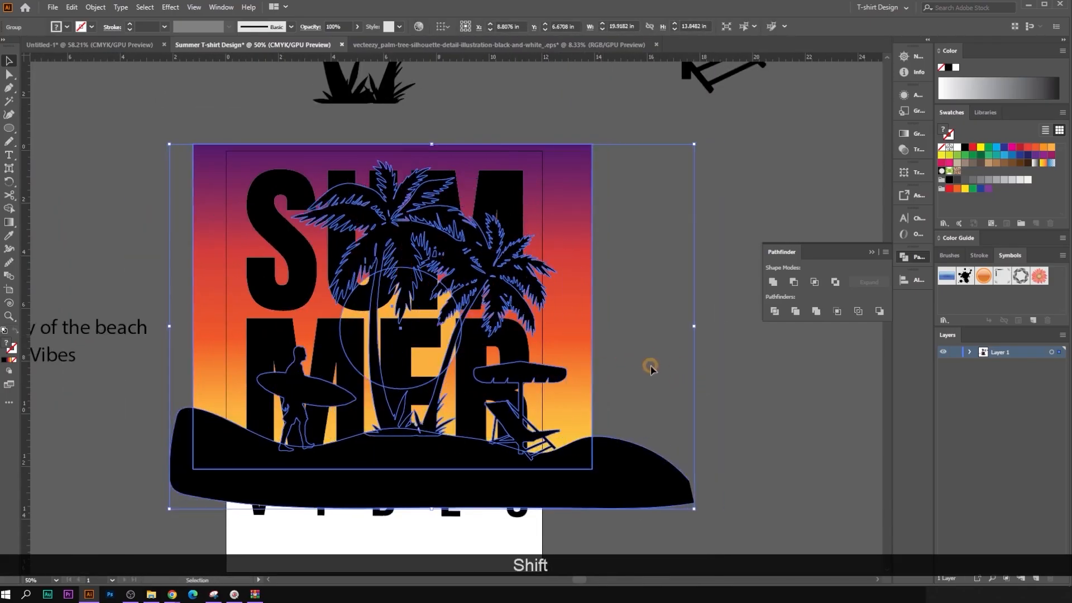
pyautogui.scroll(-1, 652, 369)
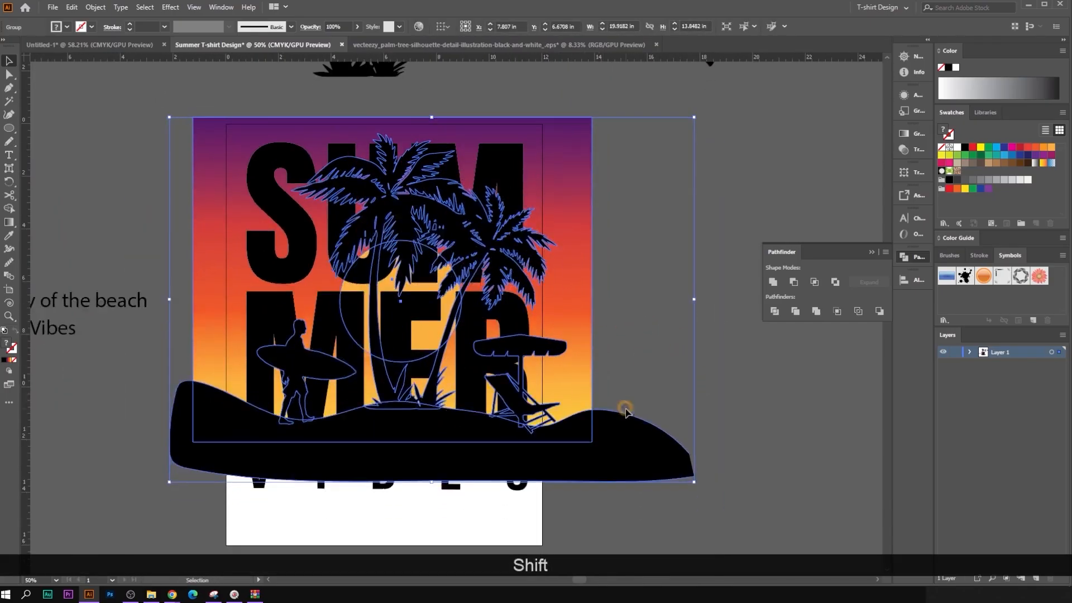
pyautogui.click(765, 446)
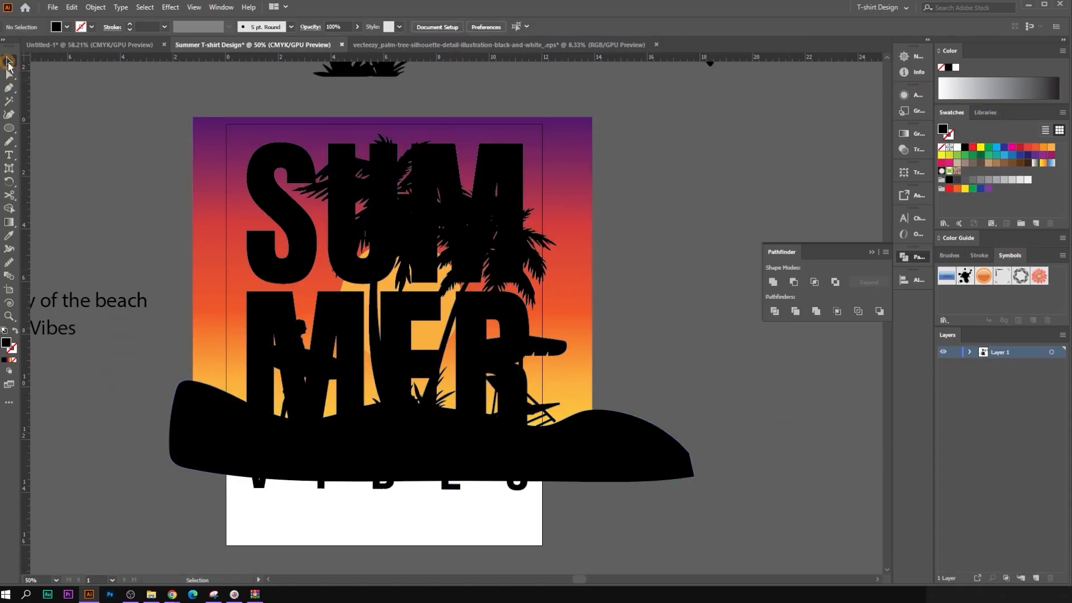
# Step: Copy the SUMMER lettering to the clipboard and make the original lettering a compound path
pyautogui.click(340, 333)
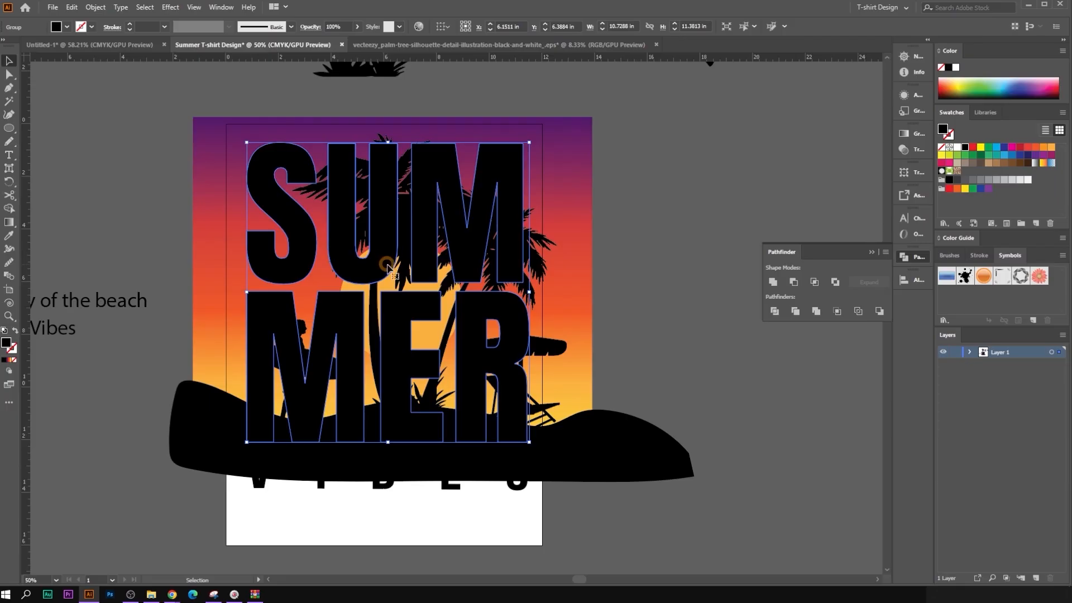
pyautogui.hotkey('ctrl', 'c')
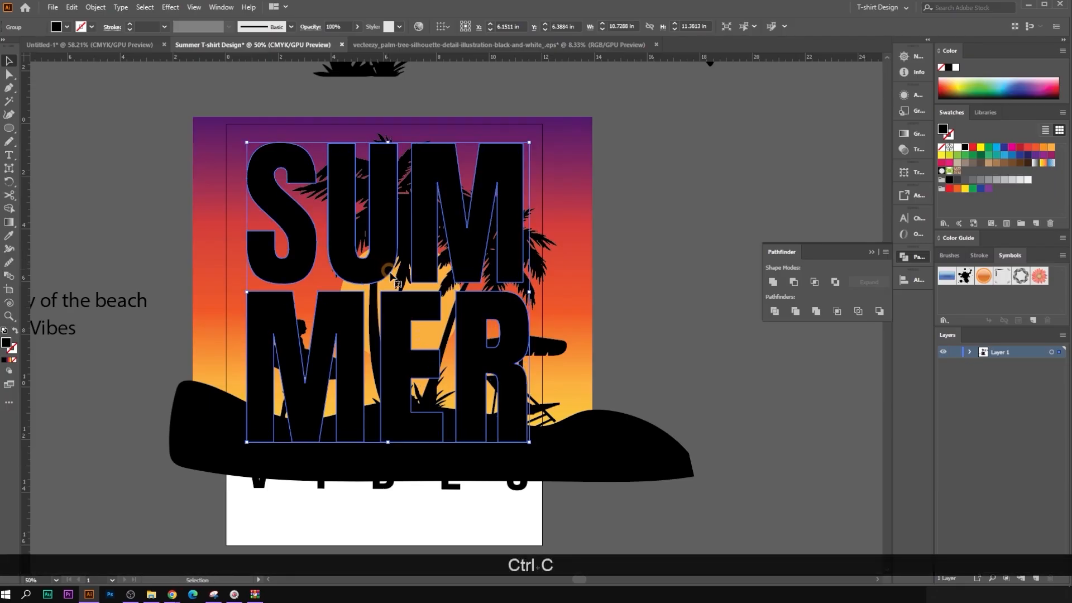
pyautogui.click(93, 7)
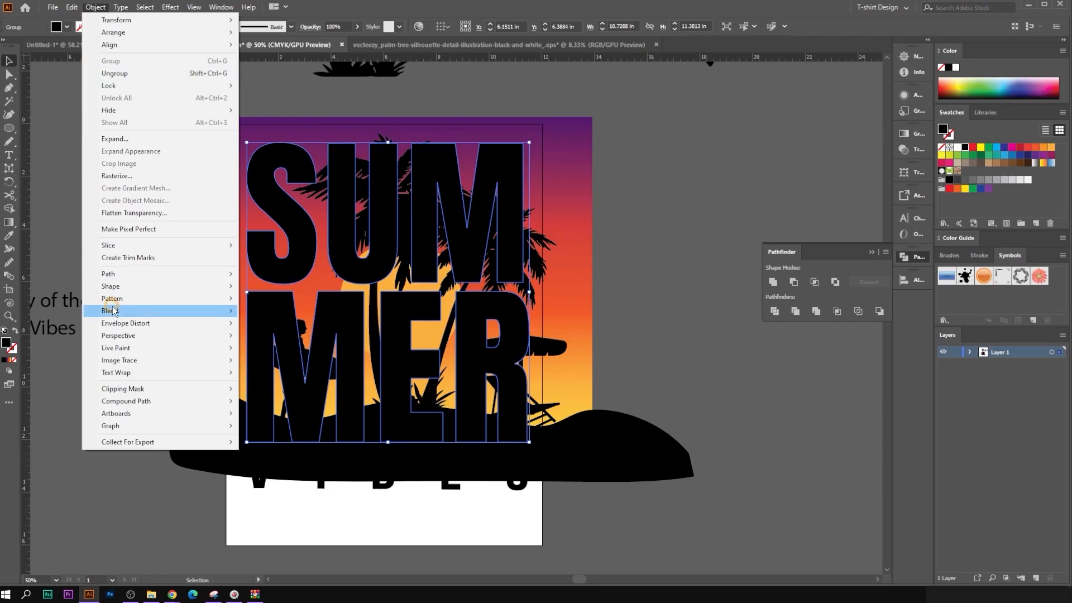
pyautogui.moveTo(134, 407)
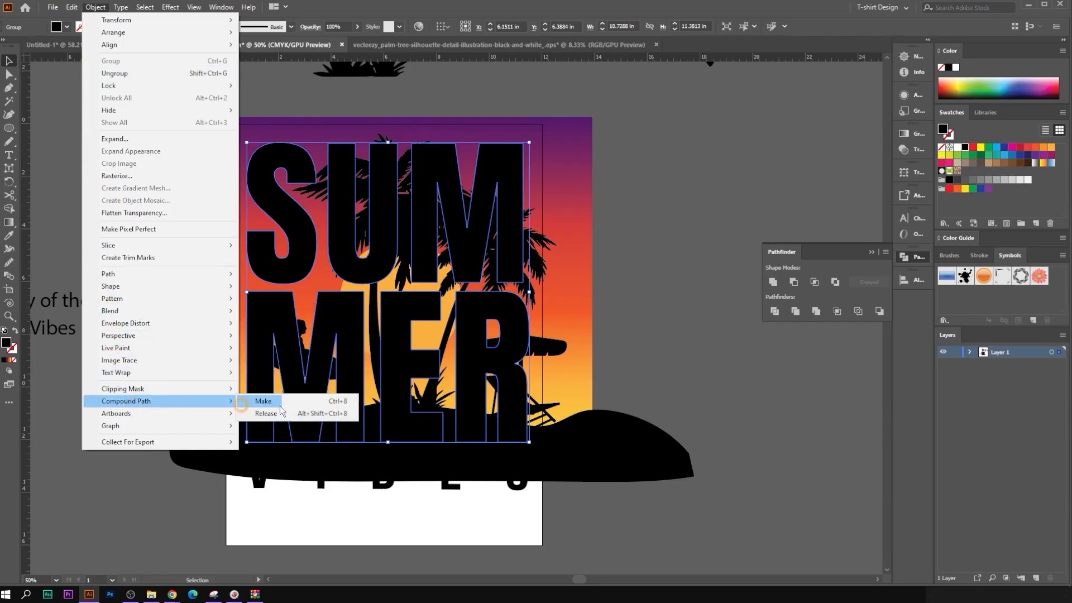
pyautogui.click(313, 402)
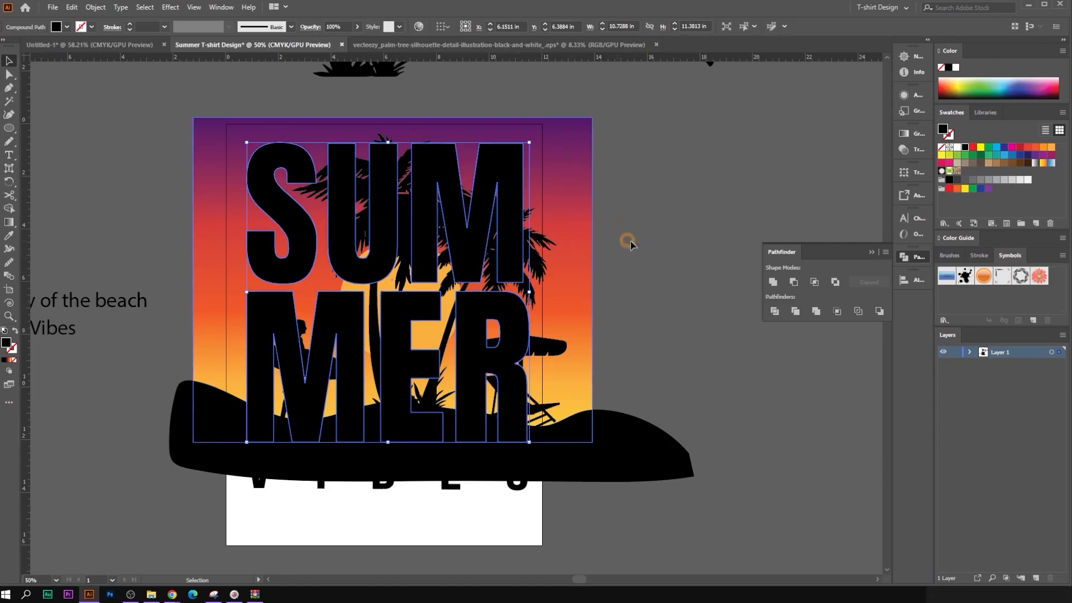
# Step: Set the fill of the SUMMER compound path to none and nudge it slightly to about X 6.14 in, Y 6.40 in
pyautogui.click(668, 244)
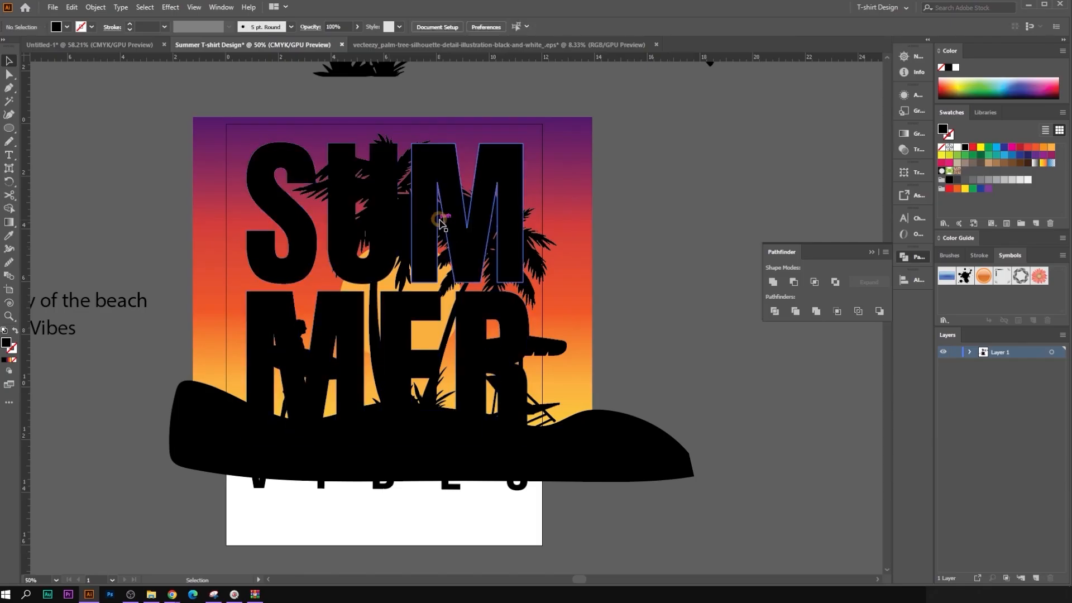
pyautogui.click(441, 223)
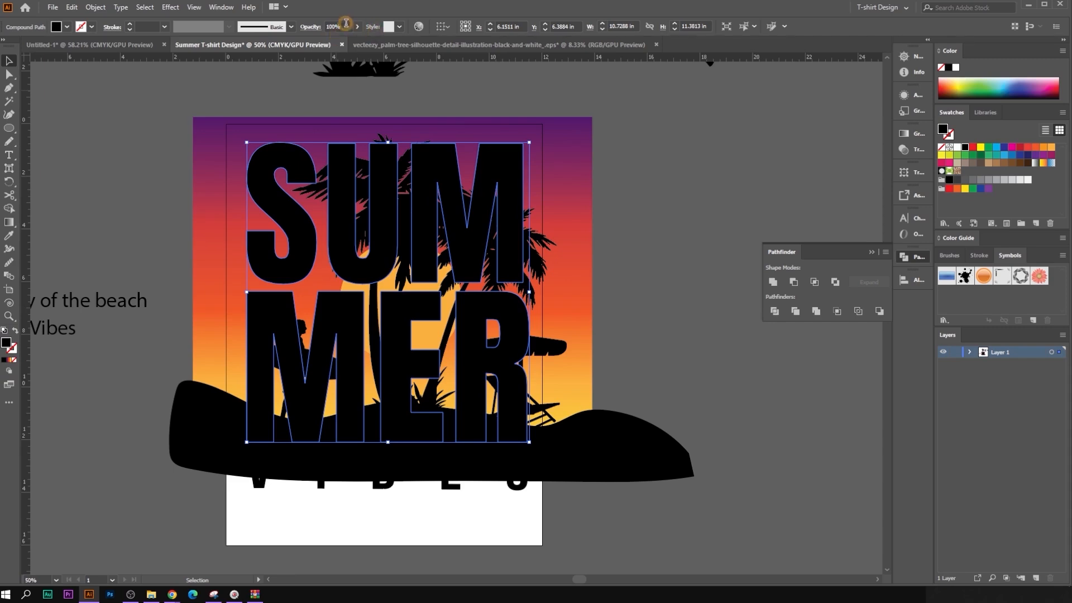
pyautogui.click(13, 361)
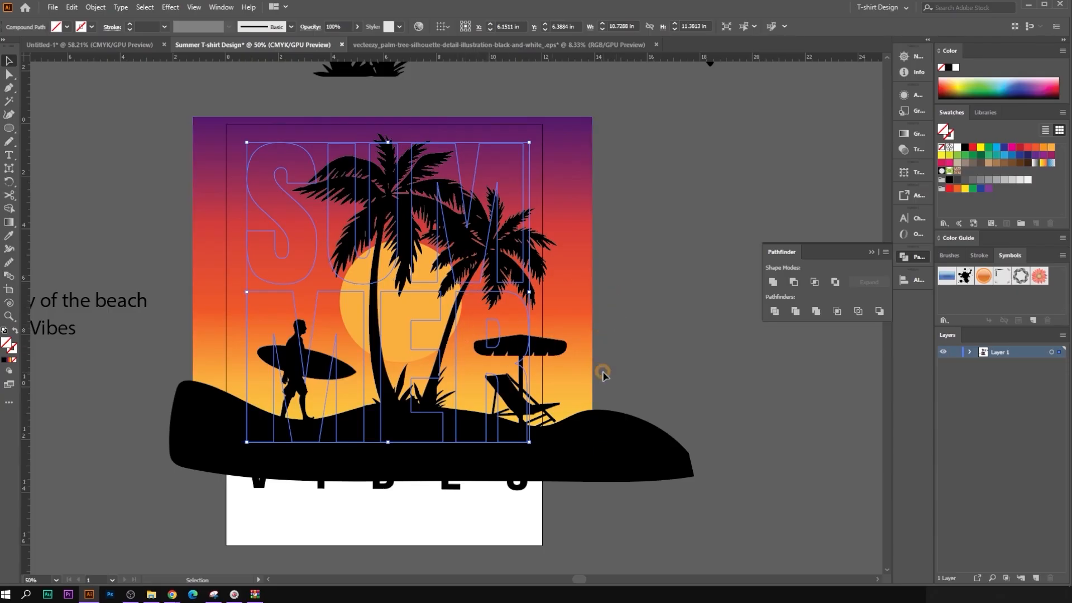
pyautogui.press('Right')
pyautogui.press('Right')
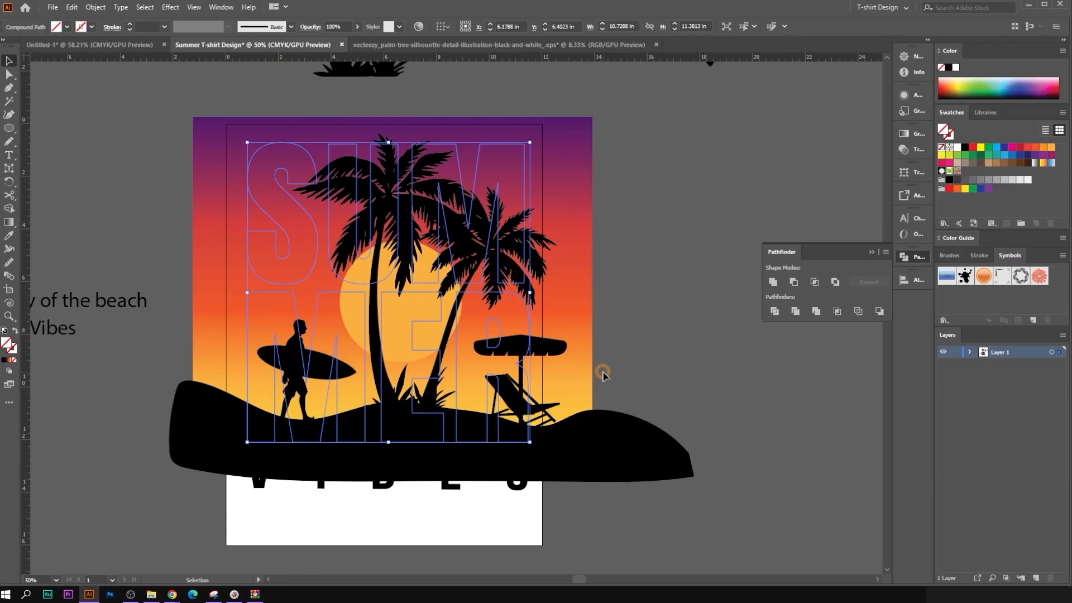
pyautogui.press('Left')
pyautogui.press('Left')
pyautogui.press('Left')
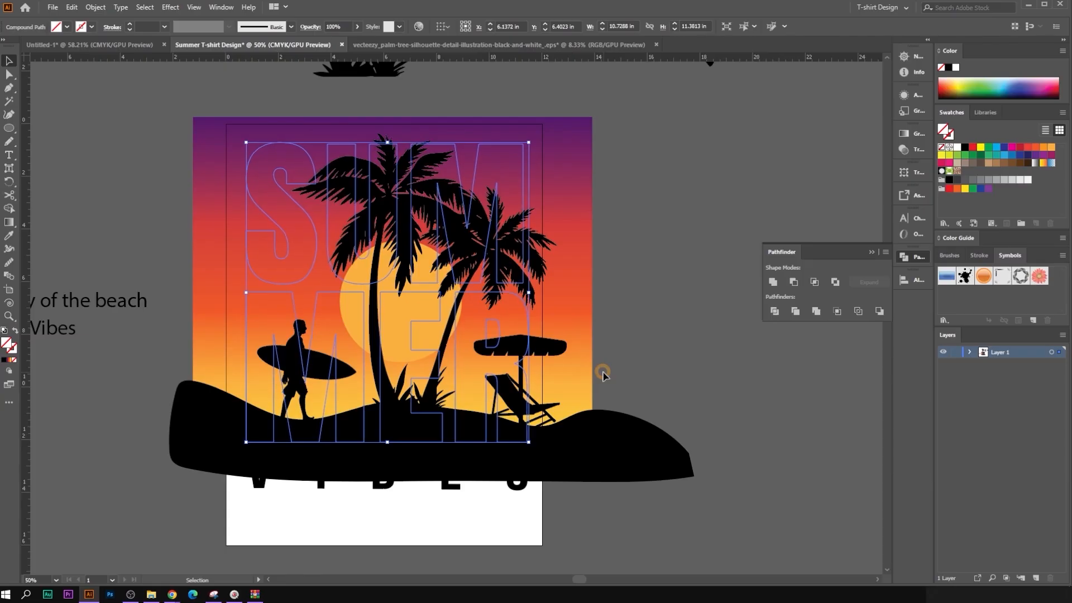
# Step: Make a clipping mask from the SUMMER compound path and the sunset scene
pyautogui.keyDown('shift'); pyautogui.click(565, 295); pyautogui.keyUp('shift')
pyautogui.rightClick(477, 274)
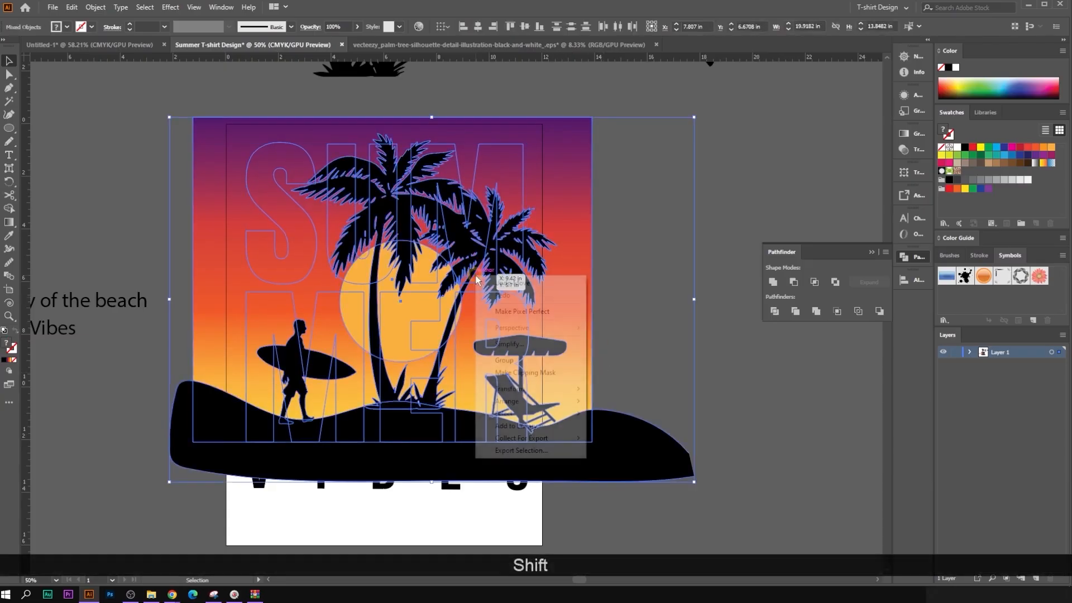
pyautogui.click(544, 373)
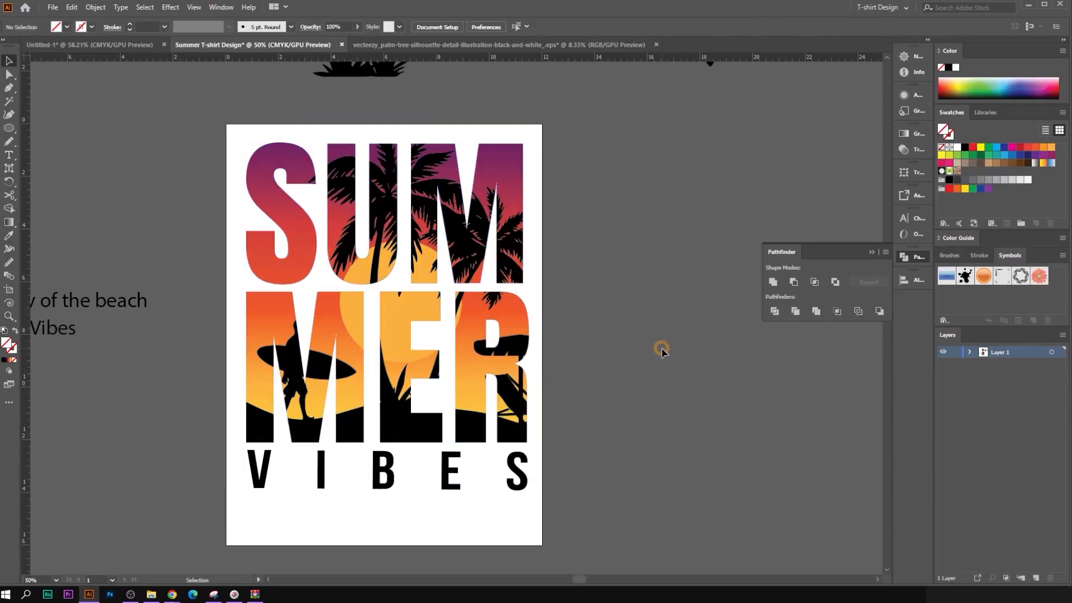
# Step: Isolate the clip group and scale the sunset scene inside the lettering to about 18.5 × 12.9 in
pyautogui.click(491, 239)
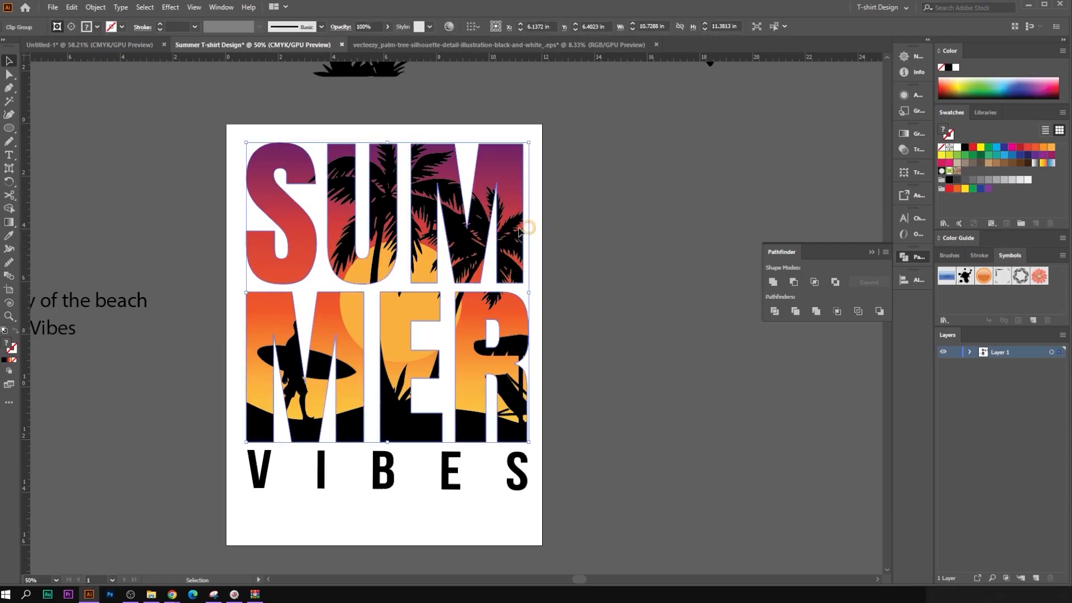
pyautogui.doubleClick(501, 206)
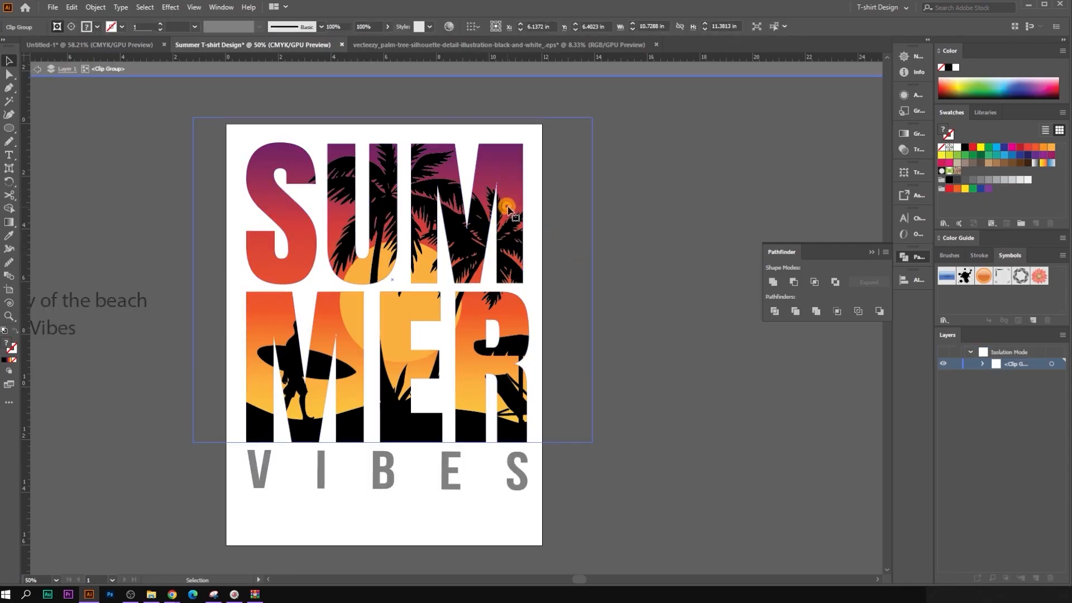
pyautogui.click(499, 168)
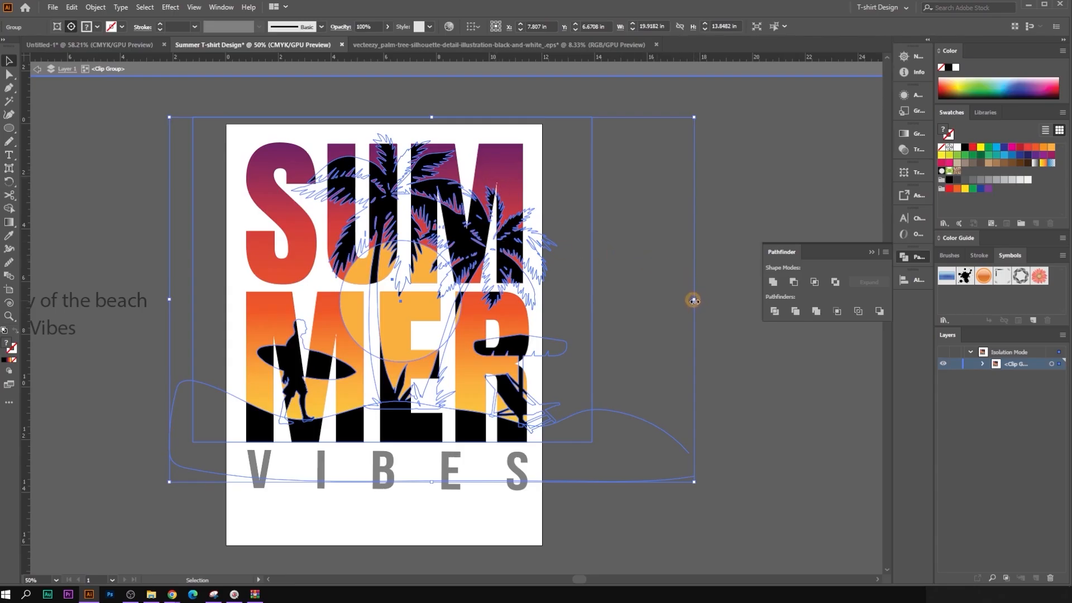
pyautogui.moveTo(693, 301); pyautogui.dragTo(672, 301)
pyautogui.hotkey('ctrl', 'z')
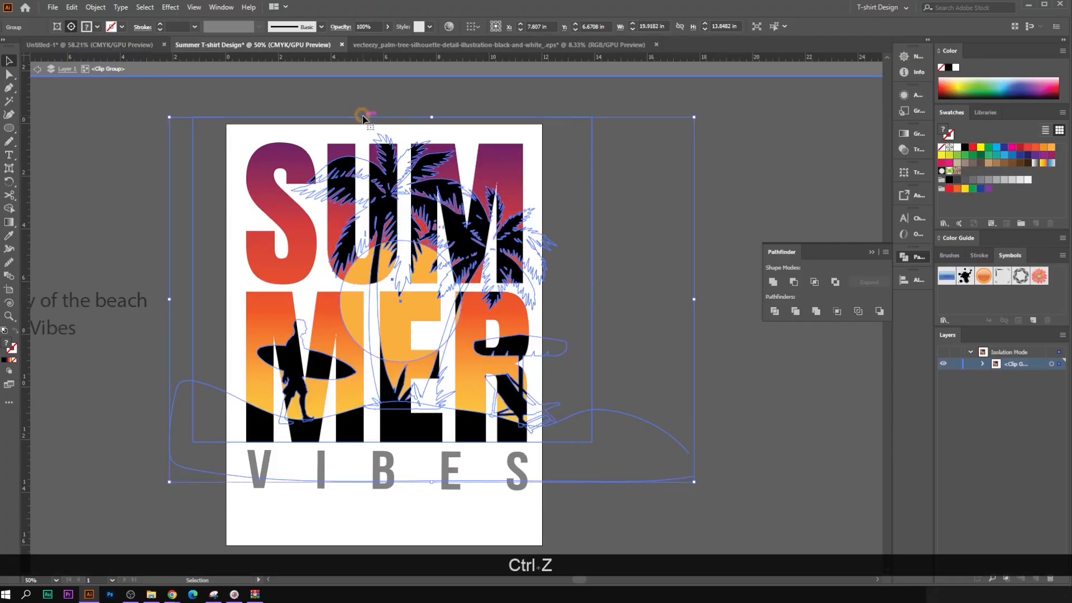
pyautogui.moveTo(433, 483); pyautogui.dragTo(425, 454)
pyautogui.hotkey('ctrl', 'z')
pyautogui.moveTo(426, 455); pyautogui.dragTo(425, 453)
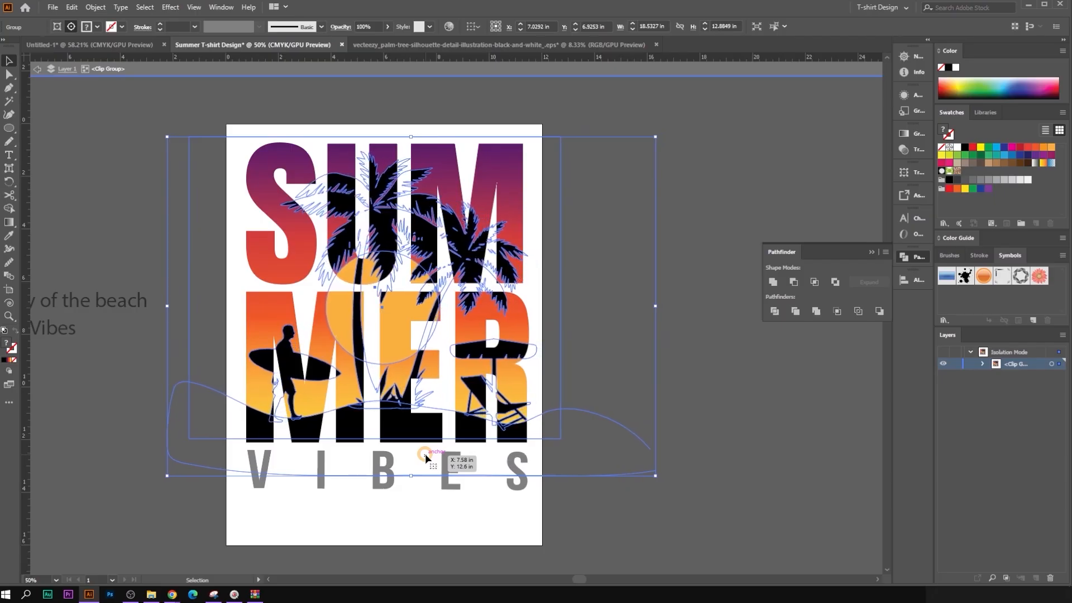
# Step: Nudge the scene inside the lettering to about X 7.06 in, Y 7.09 in and exit isolation mode
pyautogui.press('Right')
pyautogui.press('Right')
pyautogui.press('Up')
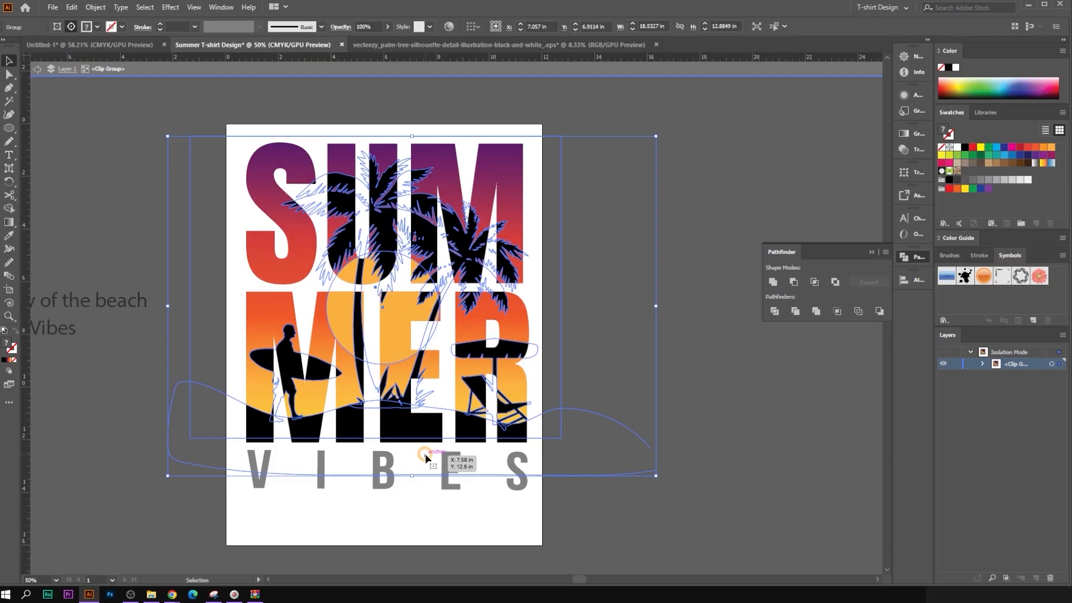
pyautogui.press('Down')
pyautogui.press('Down')
pyautogui.press('Down')
pyautogui.press('Down')
pyautogui.press('Down')
pyautogui.press('Down')
pyautogui.press('Down')
pyautogui.press('Down')
pyautogui.press('Down')
pyautogui.press('Down')
pyautogui.press('Down')
pyautogui.press('Down')
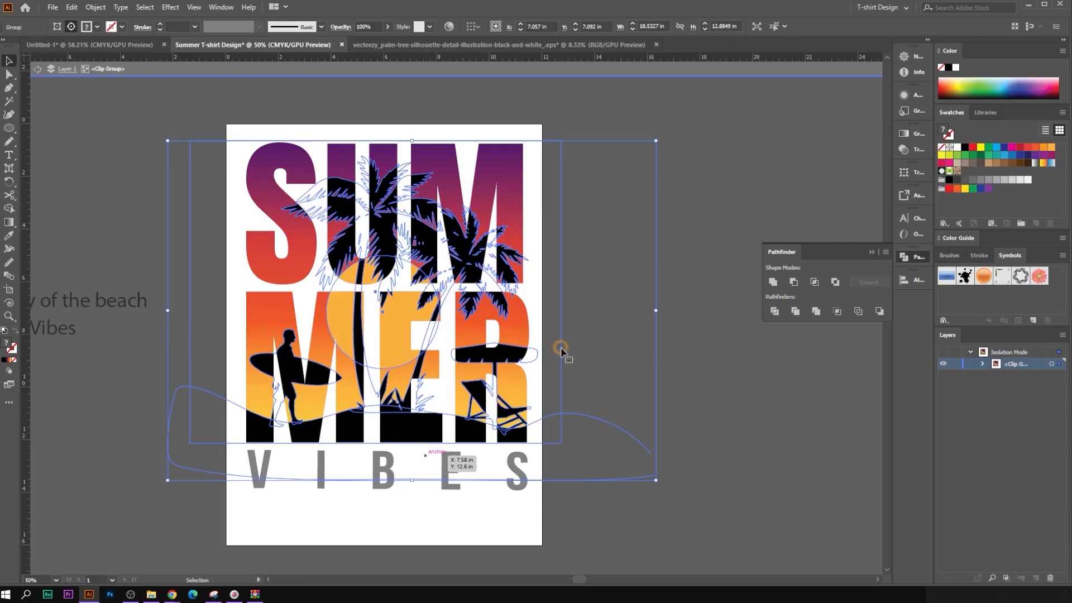
pyautogui.click(748, 428)
pyautogui.rightClick(620, 264)
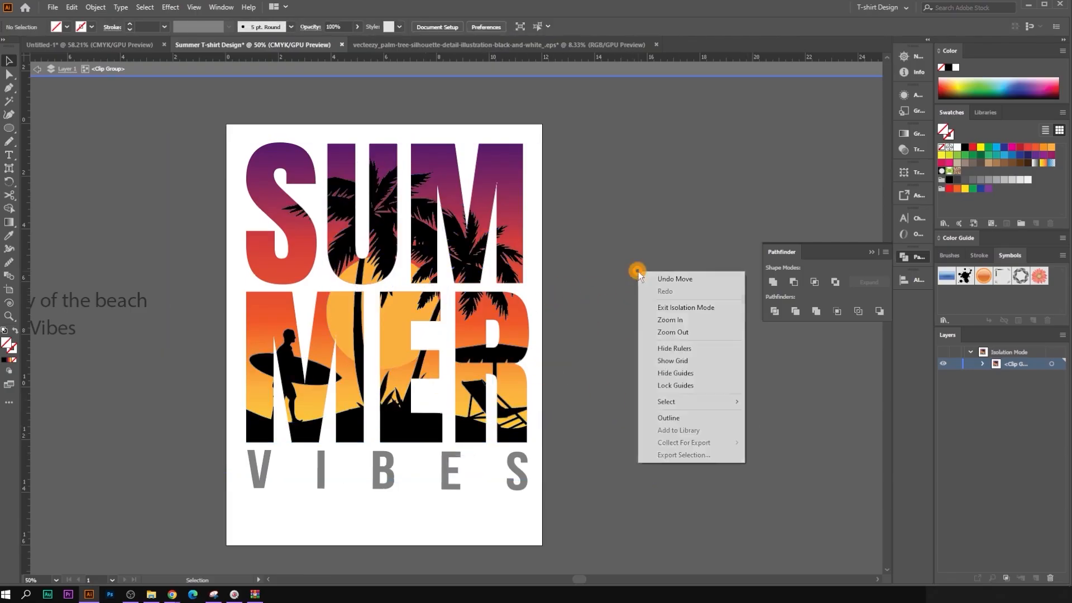
pyautogui.click(694, 307)
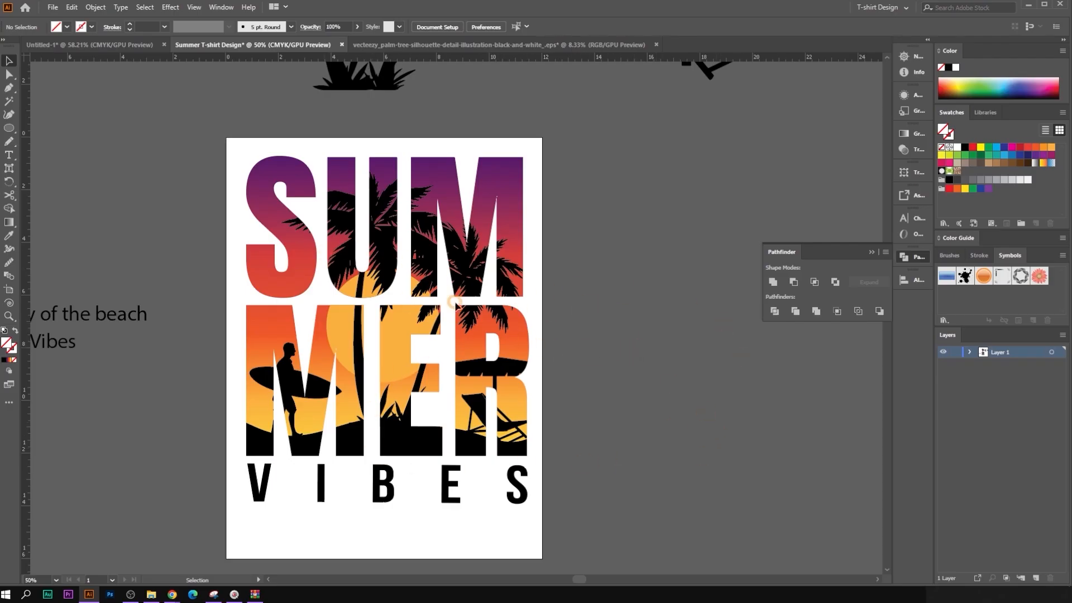
# Step: Paste the copied black SUMMER lettering behind the clipped lettering and check the edges around the E and R
pyautogui.click(455, 304)
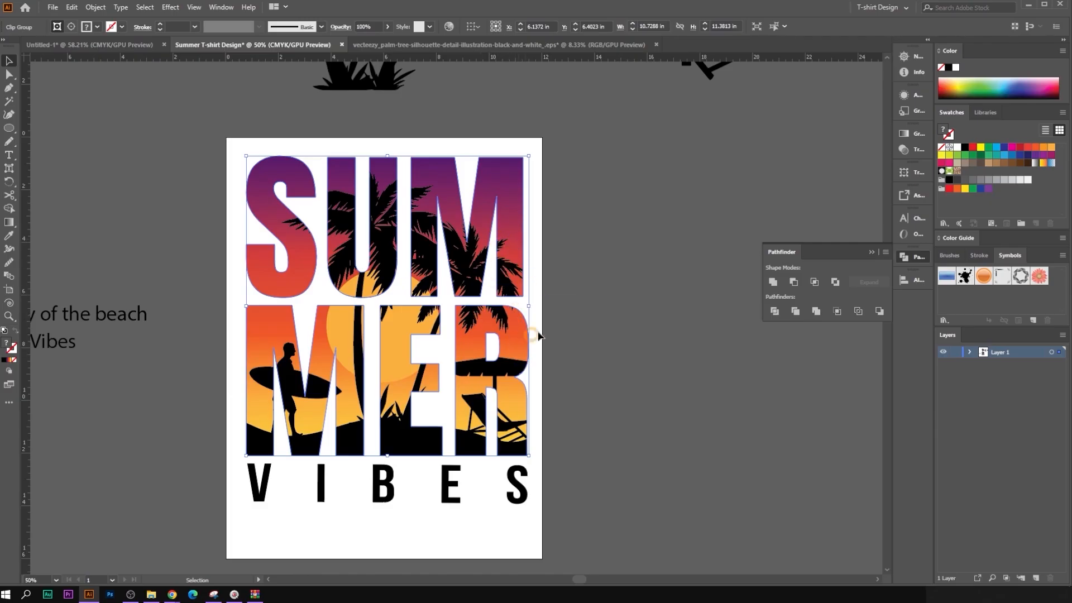
pyautogui.hotkey('ctrl', 'b')
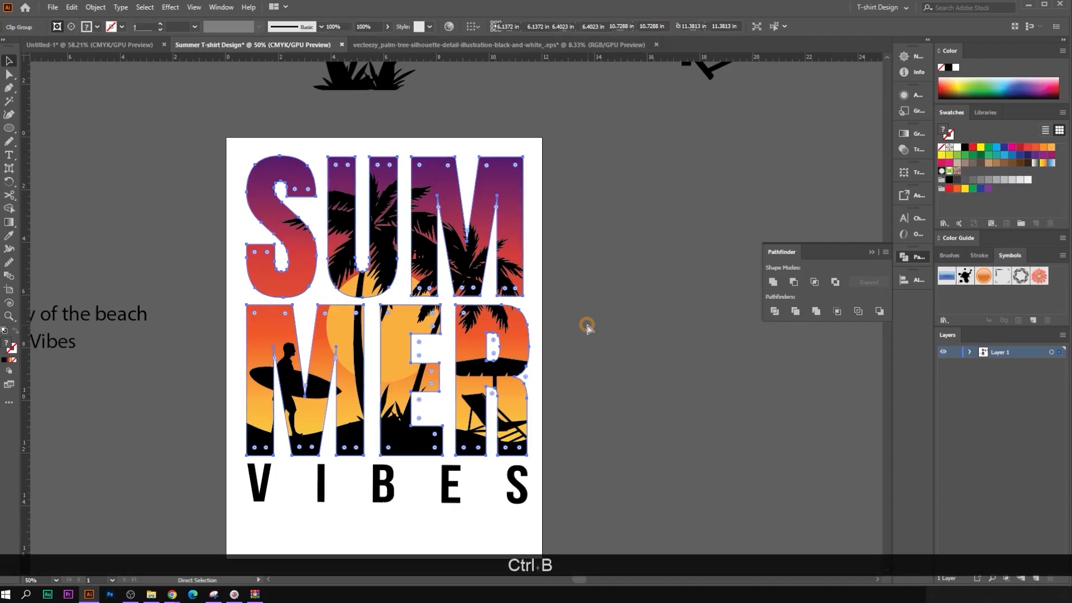
pyautogui.scroll(4, 587, 330)
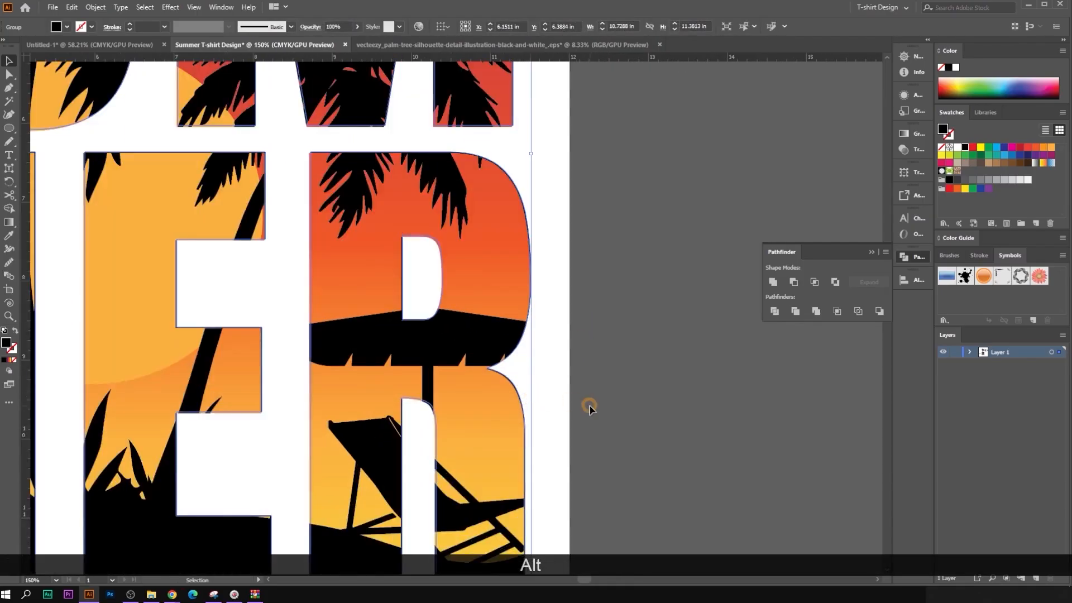
pyautogui.scroll(3, 252, 240)
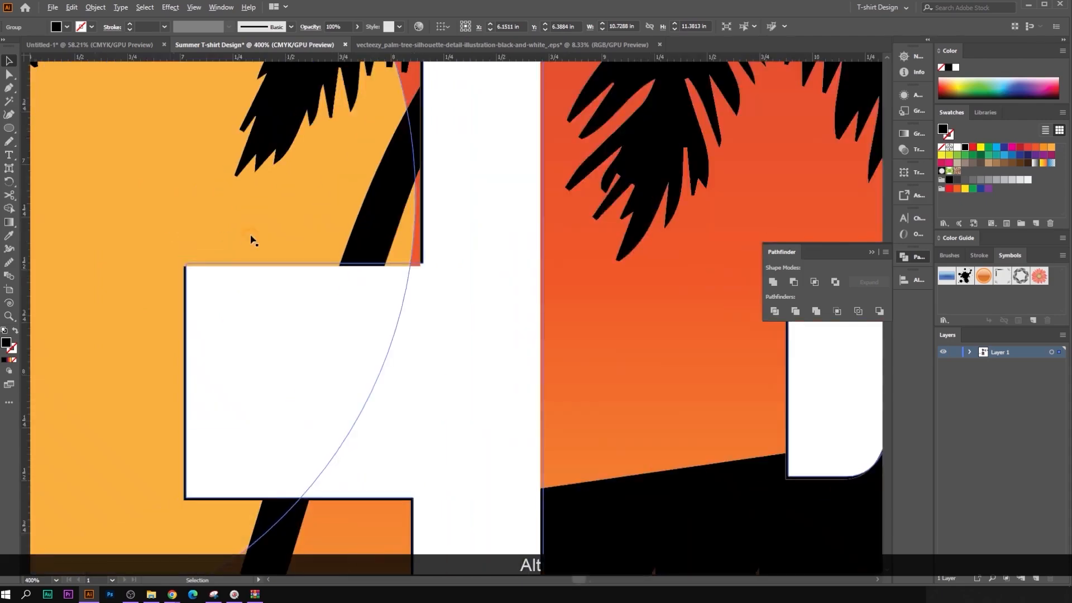
pyautogui.click(333, 303)
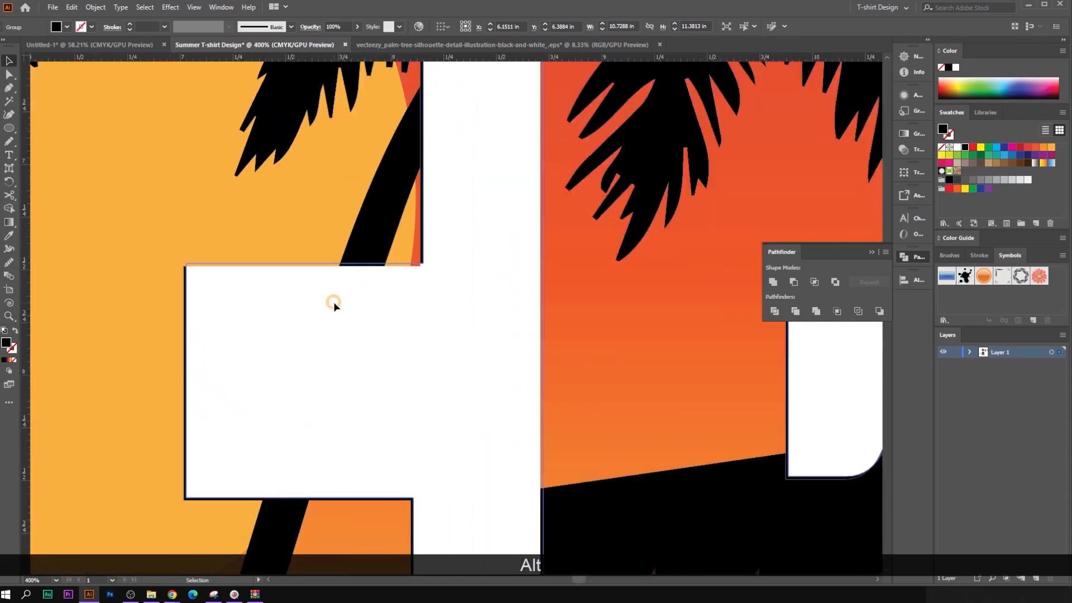
# Step: Align the clipped SUMMER lettering and its black backing to each other's horizontal and vertical centers
pyautogui.scroll(-3, 334, 303)
pyautogui.click(267, 234)
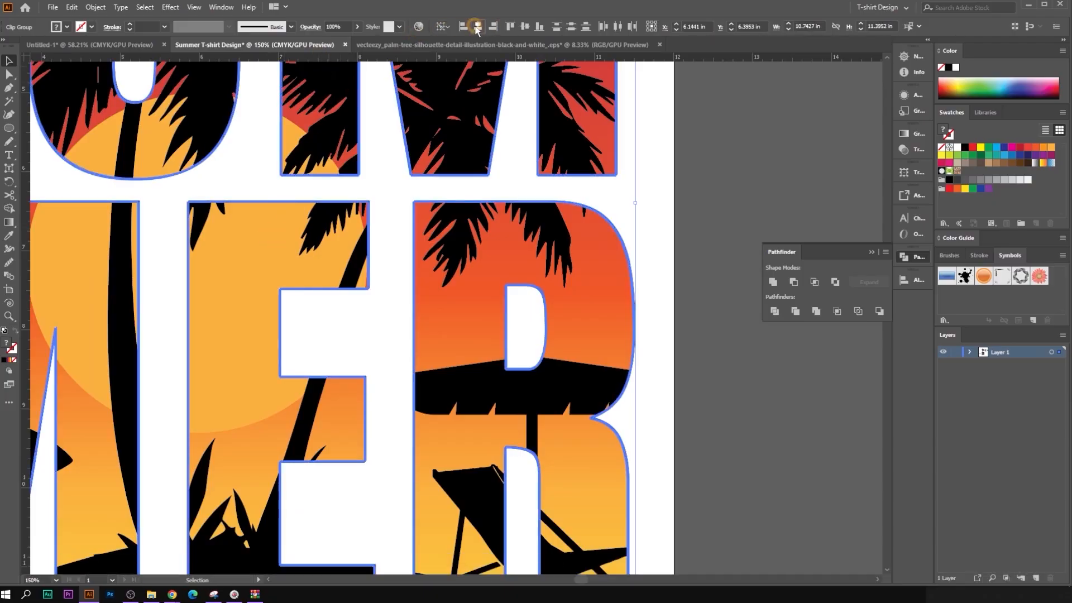
pyautogui.click(705, 340)
pyautogui.scroll(-3, 608, 332)
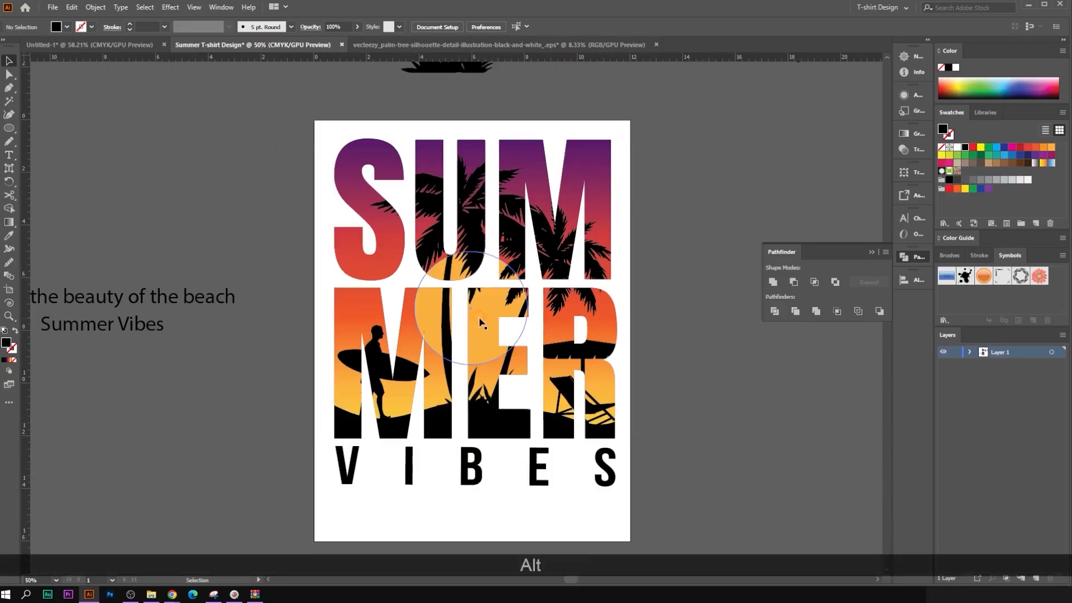
# Step: Turn the black SUMMER backing's fill into an outline with a light orange 9 pt stroke and no fill
pyautogui.click(451, 307)
pyautogui.keyDown('shift'); pyautogui.click(445, 239); pyautogui.keyUp('shift')
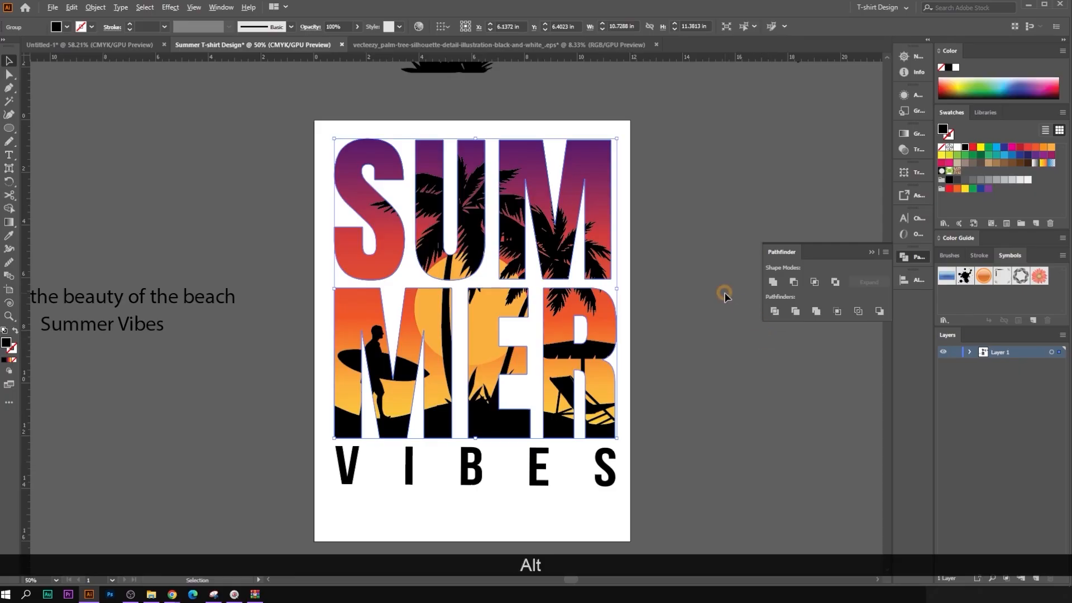
pyautogui.scroll(1, 721, 294)
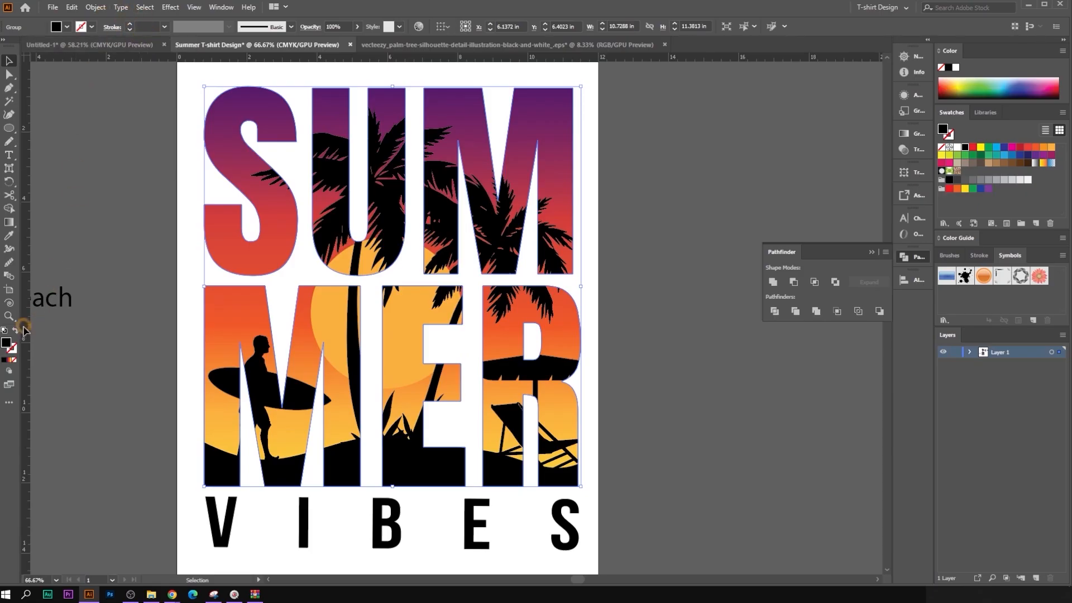
pyautogui.click(13, 331)
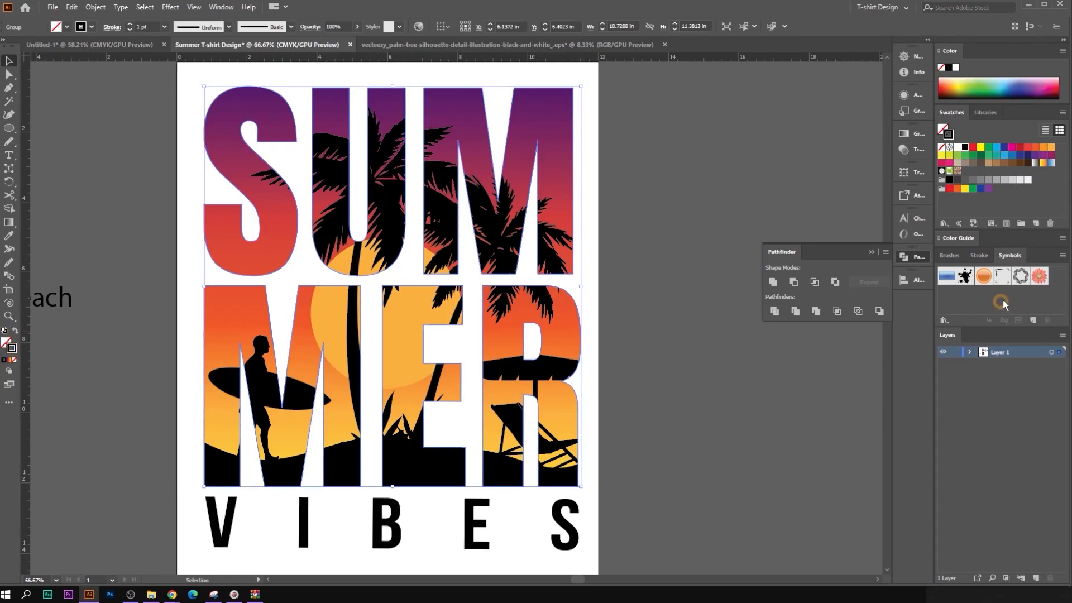
pyautogui.click(1052, 148)
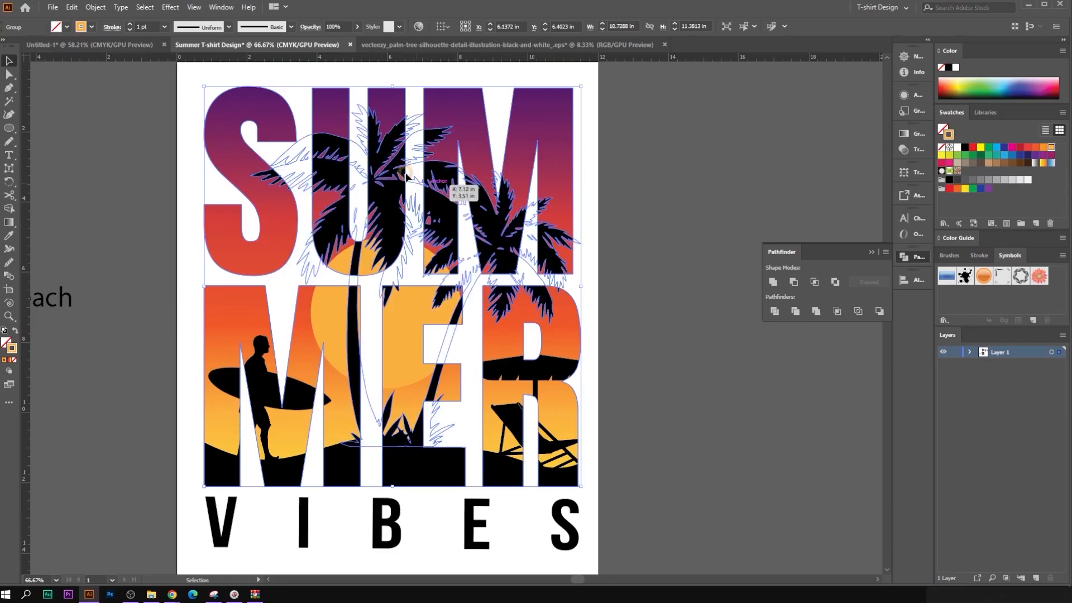
pyautogui.click(142, 26)
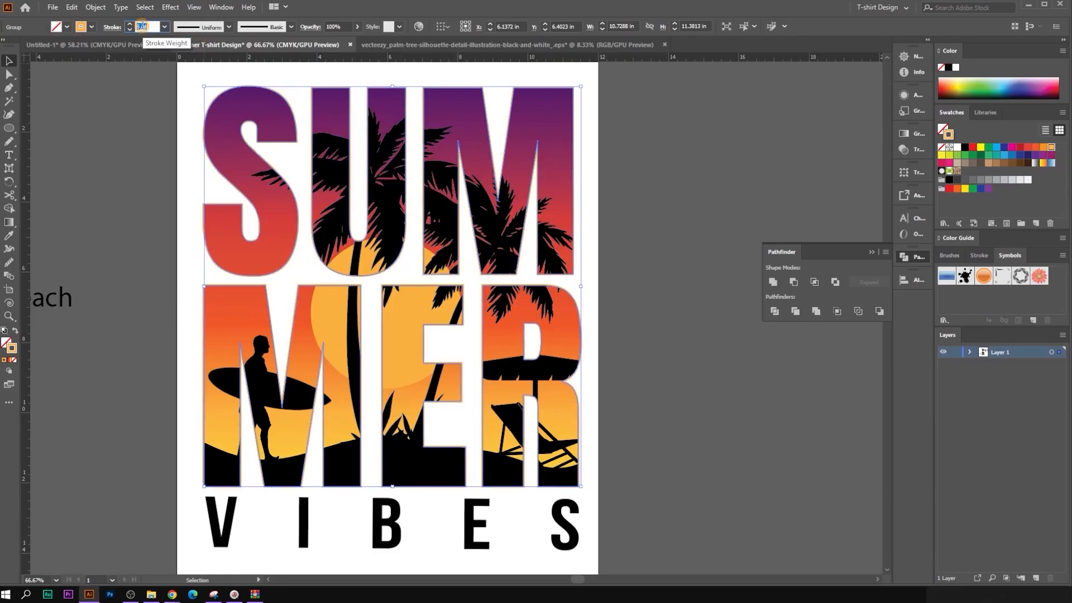
pyautogui.scroll(1, 142, 25)
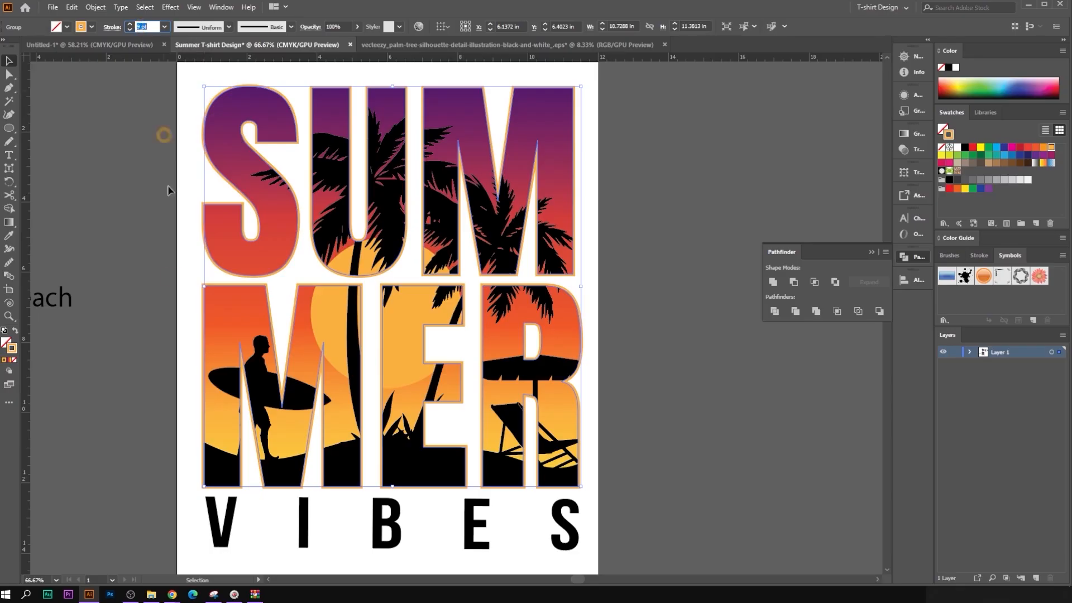
pyautogui.click(689, 280)
# Step: Move the complete SUMMER VIBES design horizontally off the artboard to about X -20.5 in, beyond the beach slogan text
pyautogui.keyDown('alt'); pyautogui.scroll(-2, 603, 284); pyautogui.keyUp('alt')
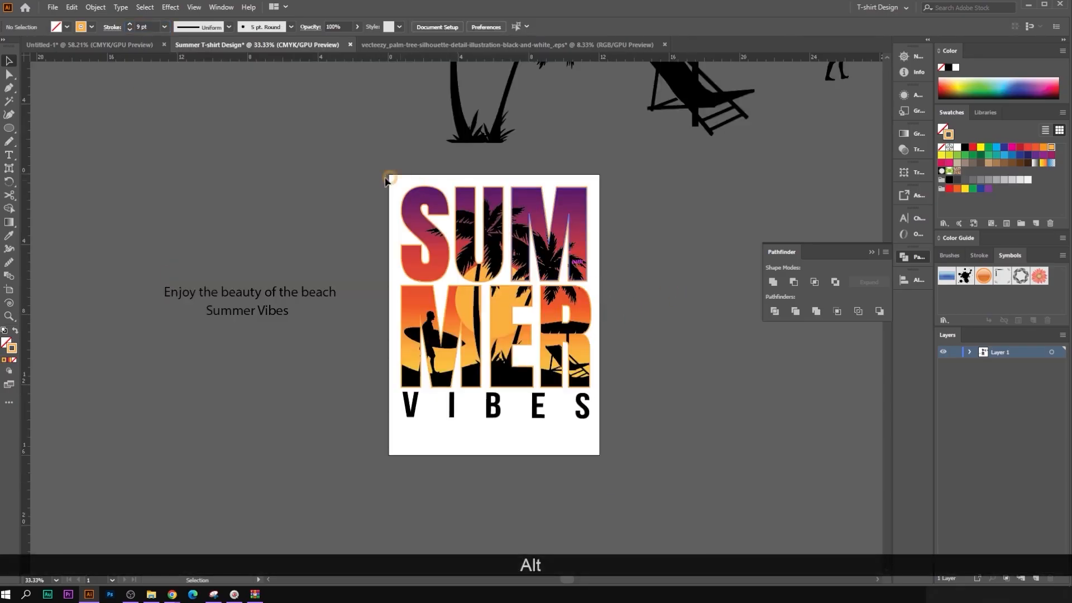
pyautogui.moveTo(627, 419); pyautogui.dragTo(628, 419)
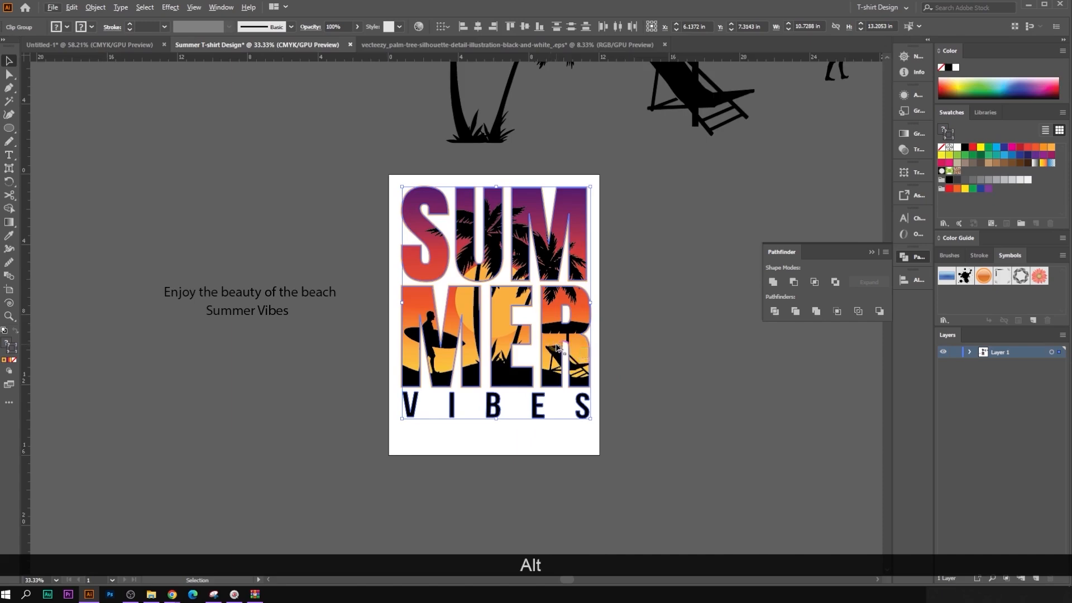
pyautogui.keyDown('alt'); pyautogui.scroll(-1, 555, 340); pyautogui.keyUp('alt')
pyautogui.moveTo(558, 339); pyautogui.dragTo(207, 338)
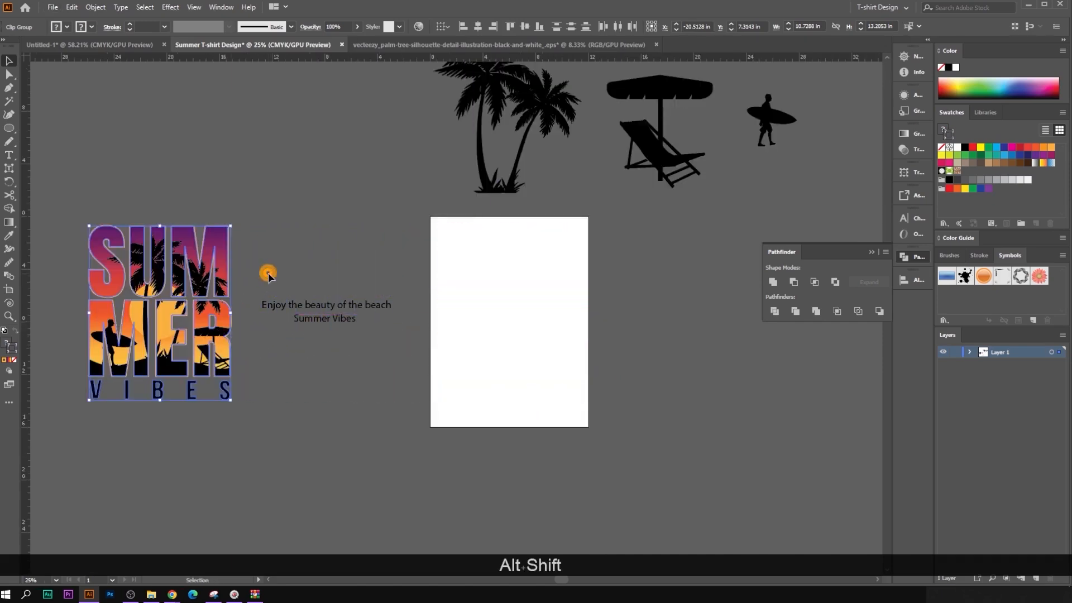
pyautogui.keyDown('alt'); pyautogui.scroll(1, 227, 310); pyautogui.keyUp('alt')
pyautogui.keyDown('alt'); pyautogui.scroll(1, 227, 314); pyautogui.keyUp('alt')
pyautogui.moveTo(297, 339); pyautogui.dragTo(489, 321)
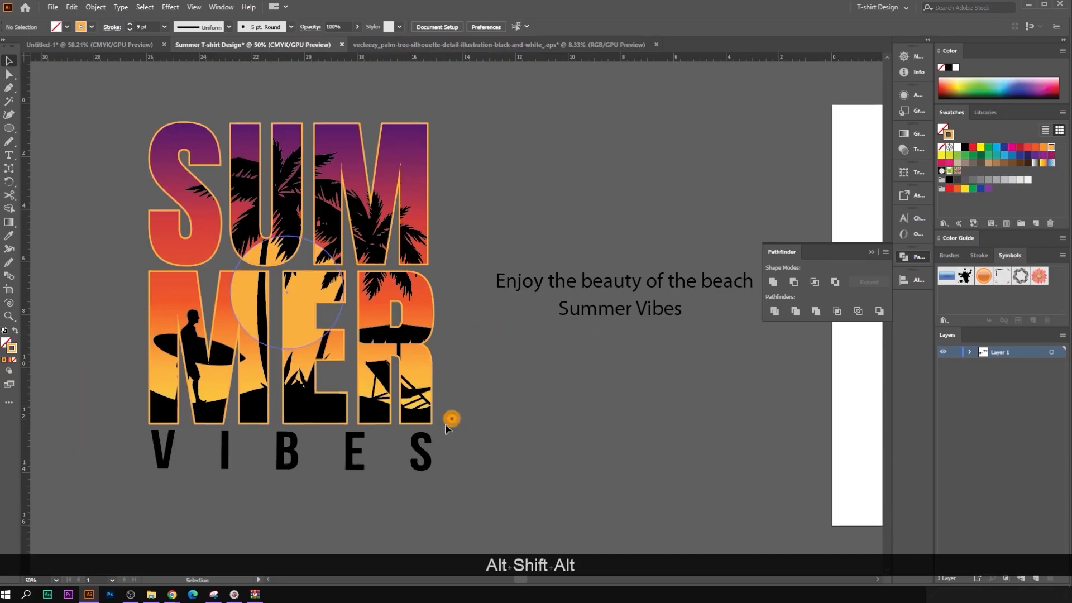
# Step: Recolor the VIBES lettering with a light orange fill and no stroke
pyautogui.click(355, 461)
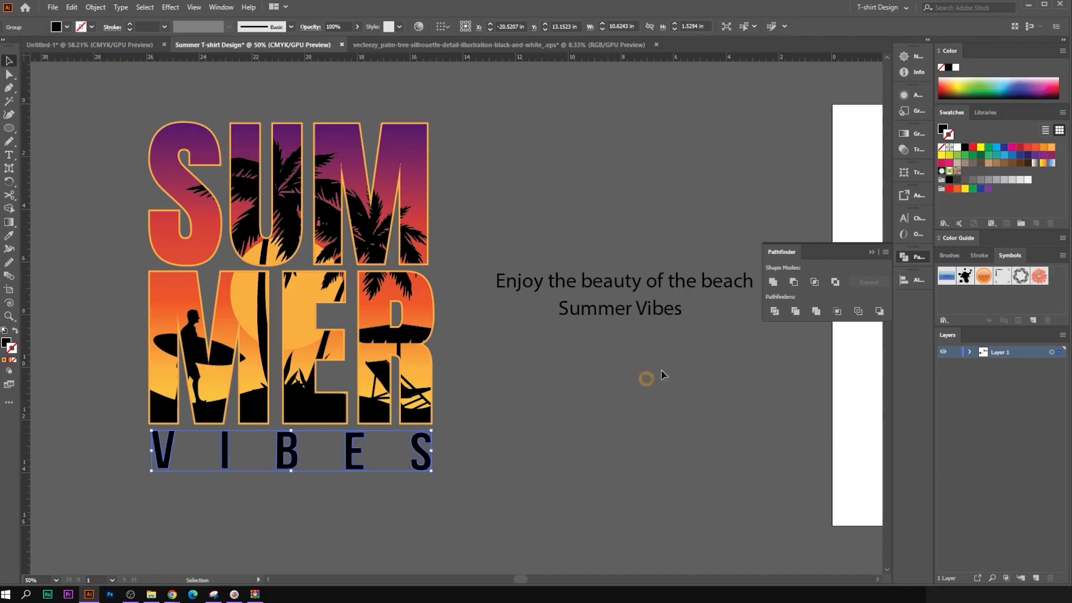
pyautogui.click(1053, 148)
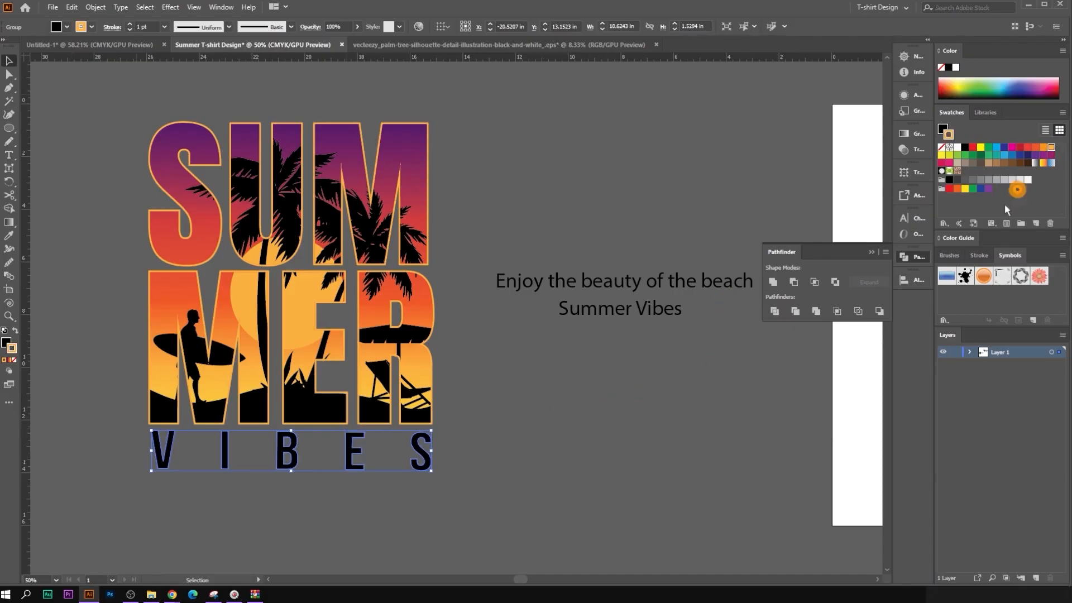
pyautogui.click(361, 464)
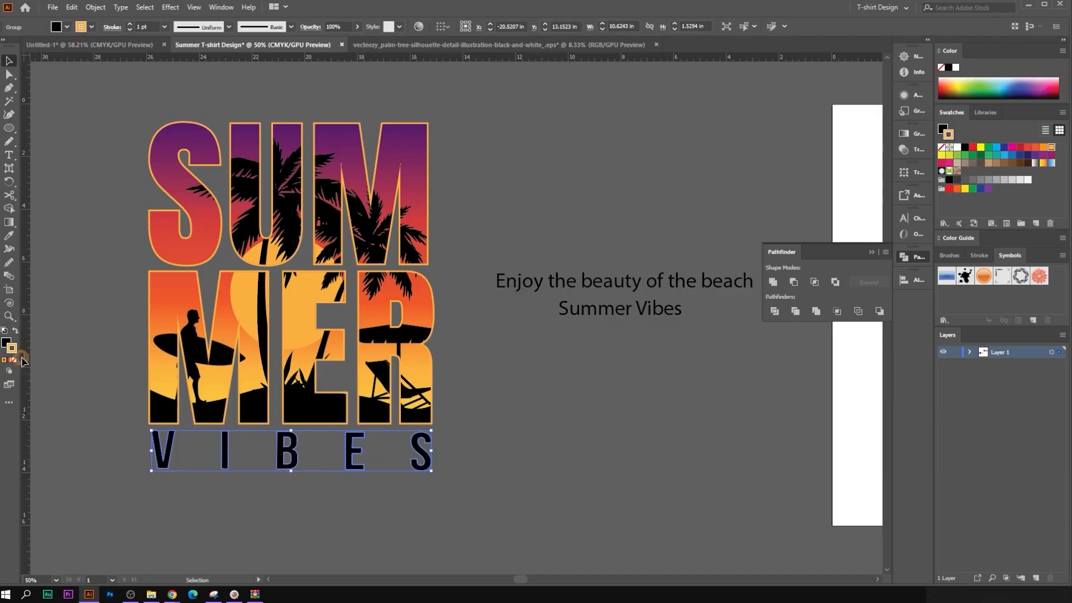
pyautogui.click(15, 331)
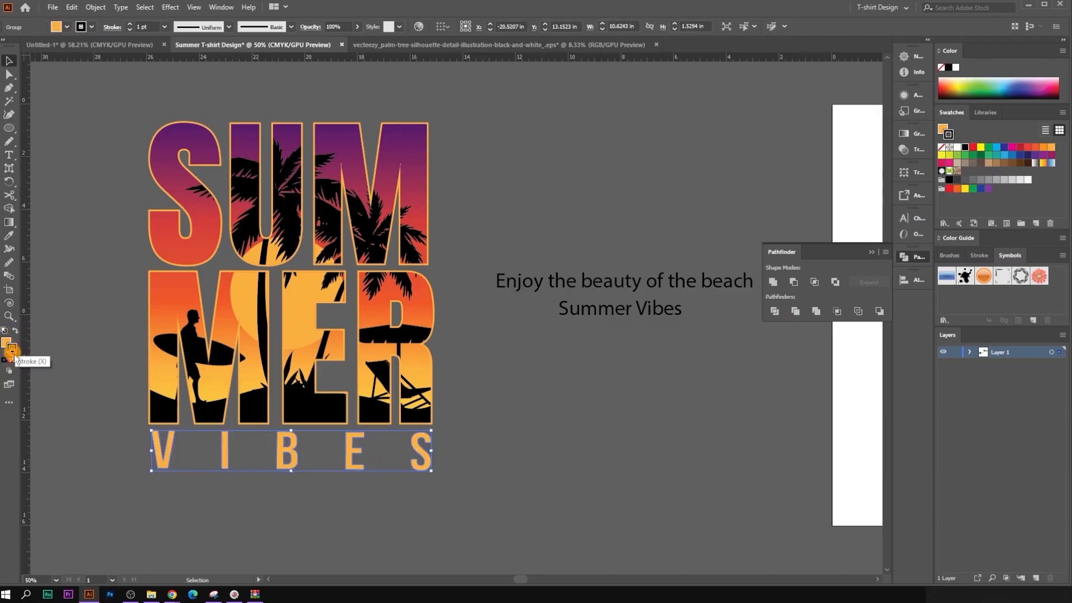
pyautogui.click(13, 359)
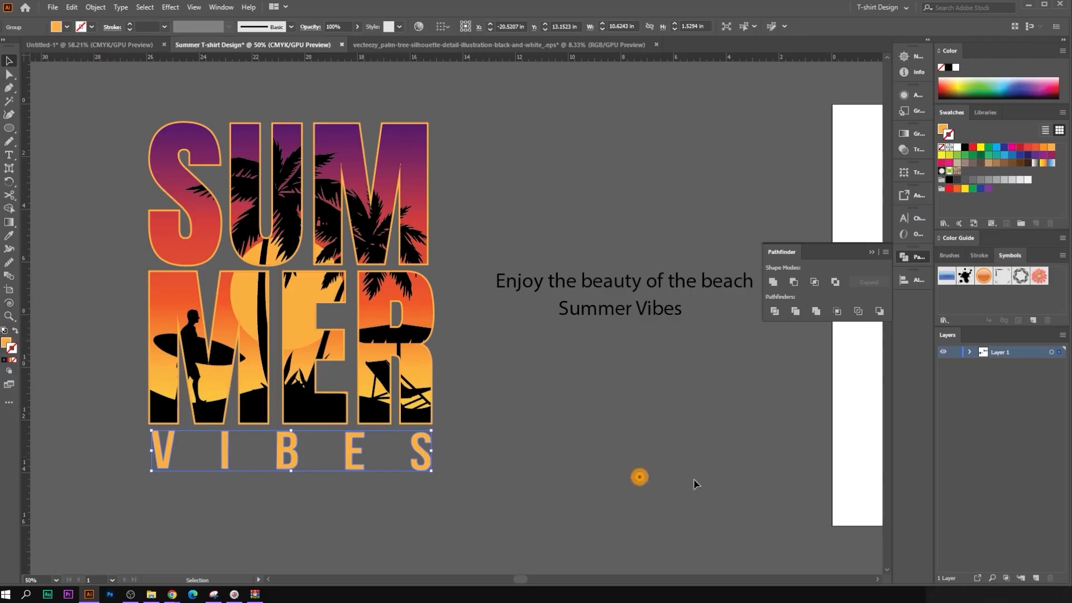
pyautogui.click(497, 478)
# Step: Group the outlined SUMMER lettering and the VIBES text into one object
pyautogui.keyDown('alt'); pyautogui.scroll(-1, 497, 478); pyautogui.keyUp('alt')
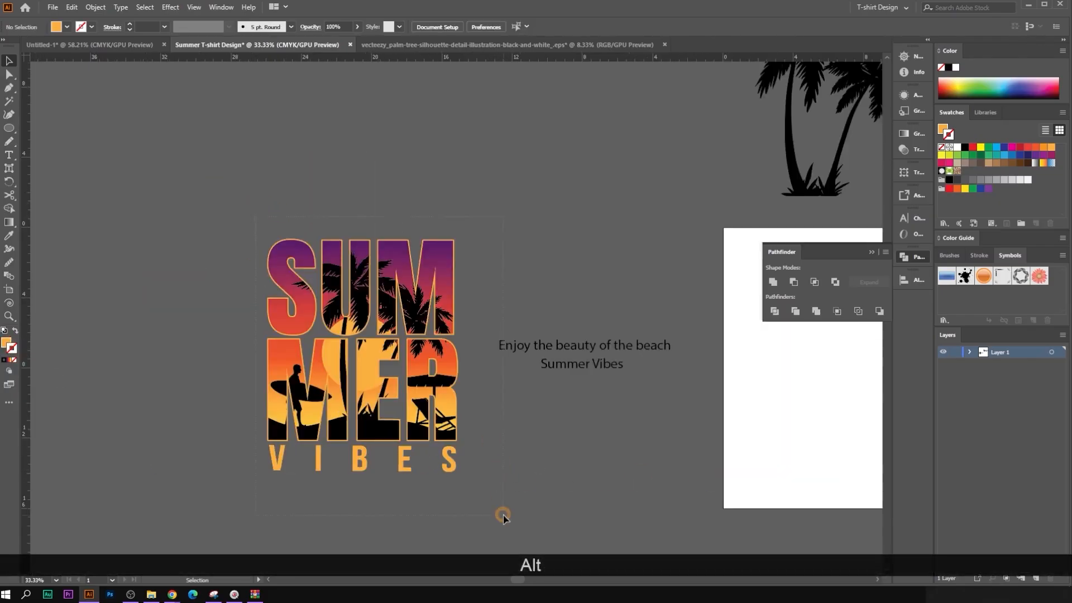
pyautogui.hotkey('ctrl', 'alt', 'a')
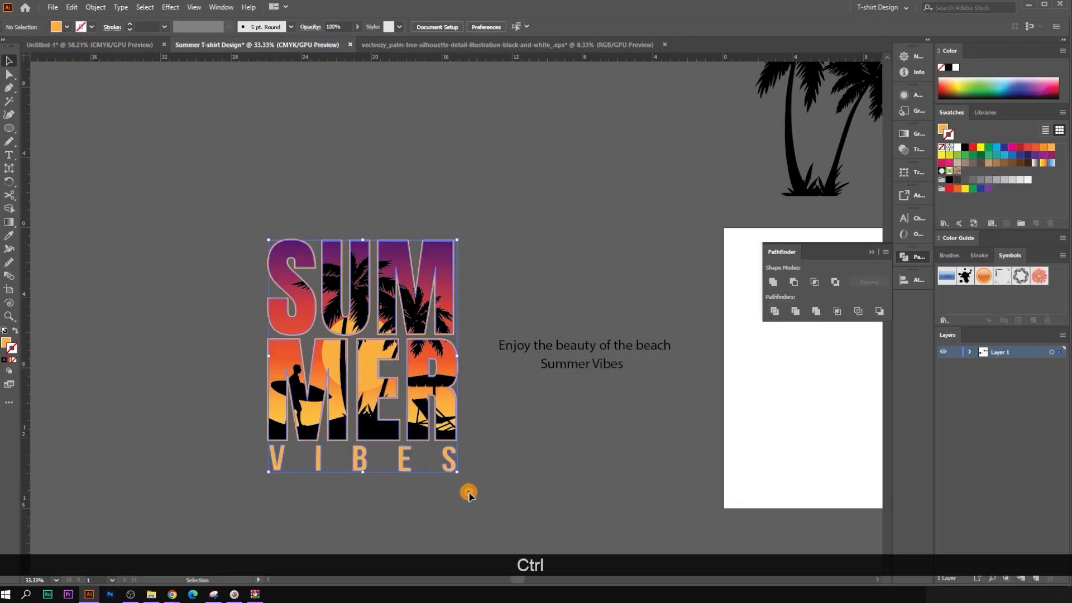
pyautogui.hotkey('ctrl', 'g')
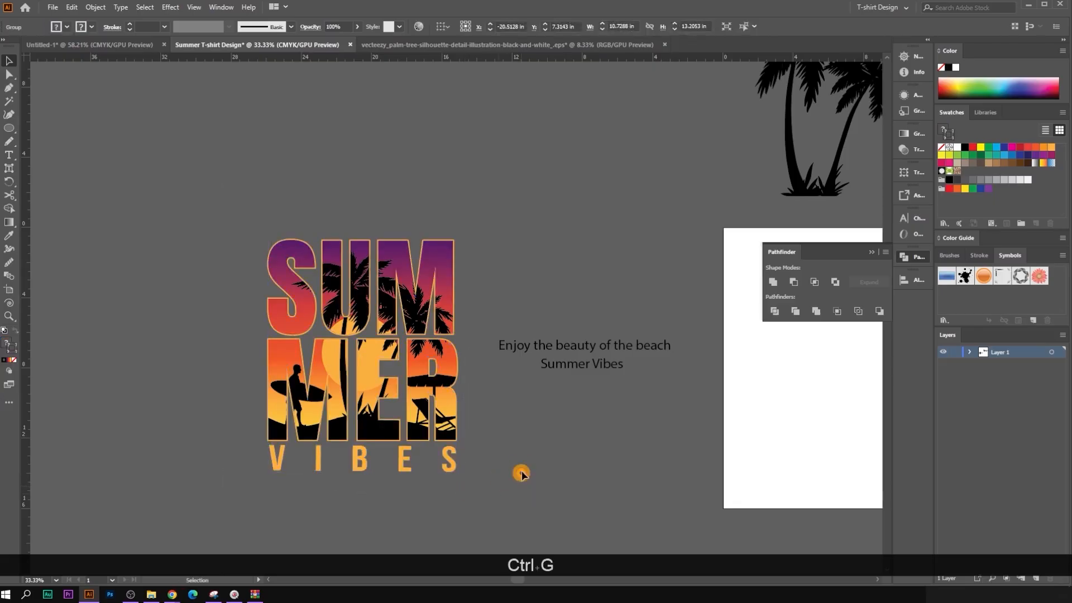
pyautogui.click(521, 474)
pyautogui.keyDown('alt'); pyautogui.scroll(-1, 388, 428); pyautogui.keyUp('alt')
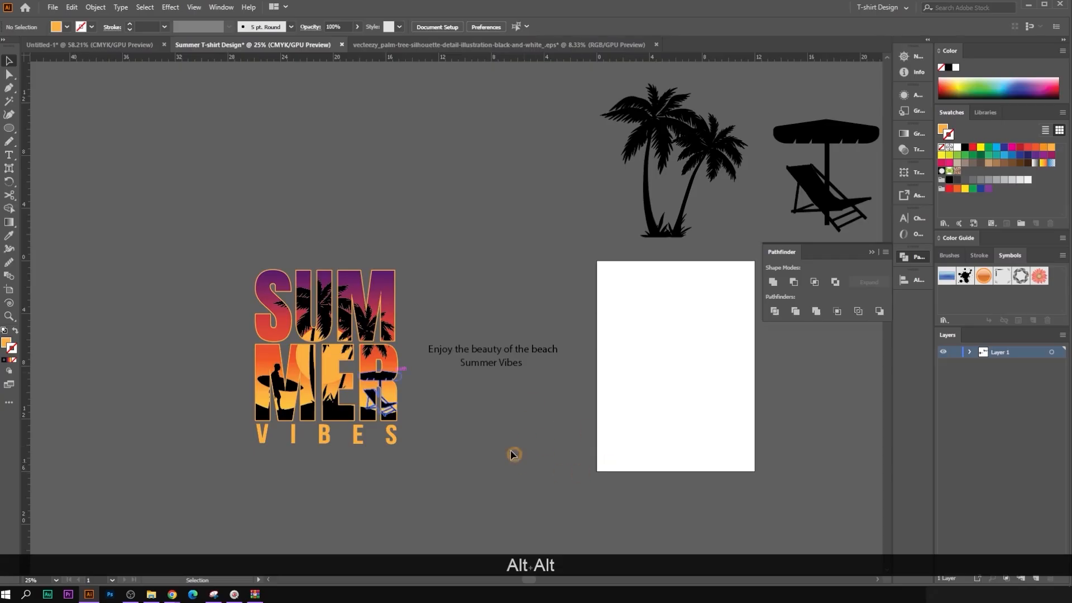
# Step: Draw a background rectangle about 15.9 × 17.3 in over the design and send it behind the lettering
pyautogui.scroll(-1, 508, 453)
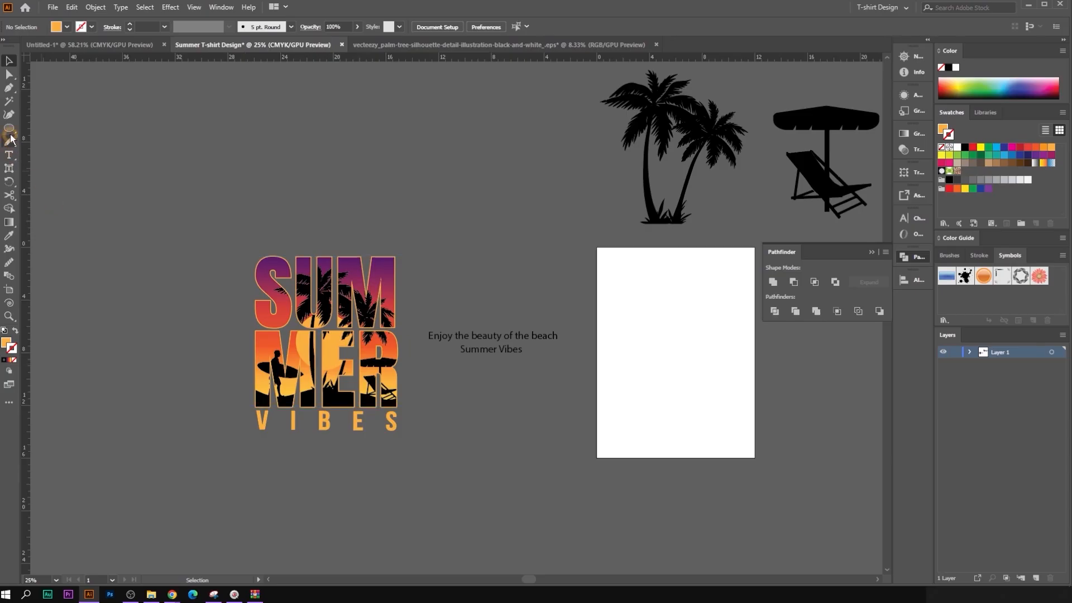
pyautogui.moveTo(8, 128); pyautogui.dragTo(39, 129)
pyautogui.moveTo(208, 224)
pyautogui.mouseDown()
pyautogui.moveTo(391, 439)
pyautogui.moveTo(418, 452)
pyautogui.mouseUp()
pyautogui.rightClick(351, 351)
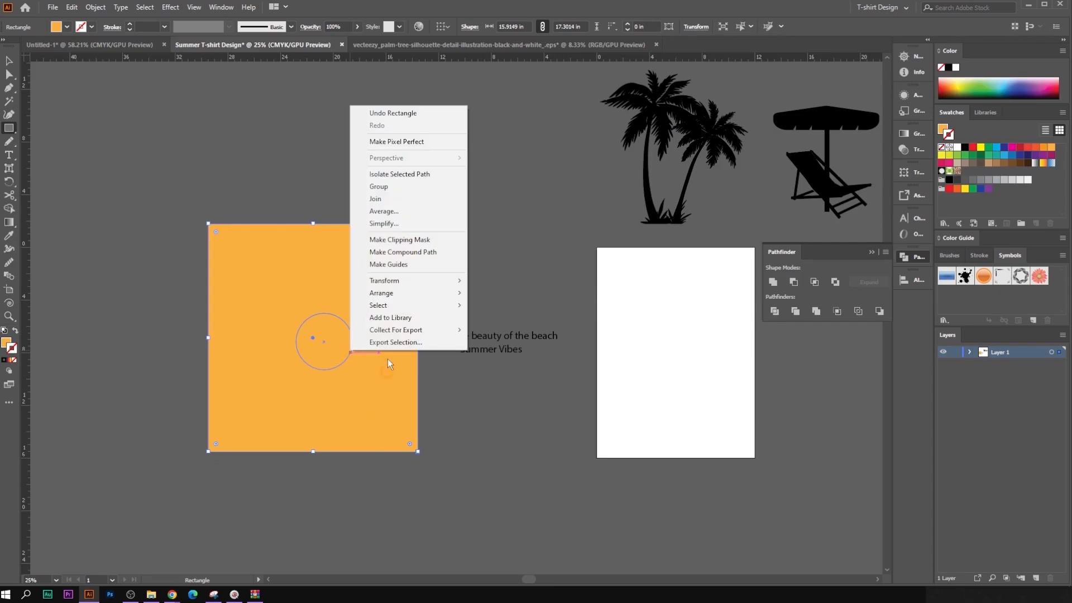
pyautogui.moveTo(398, 292)
pyautogui.click(503, 330)
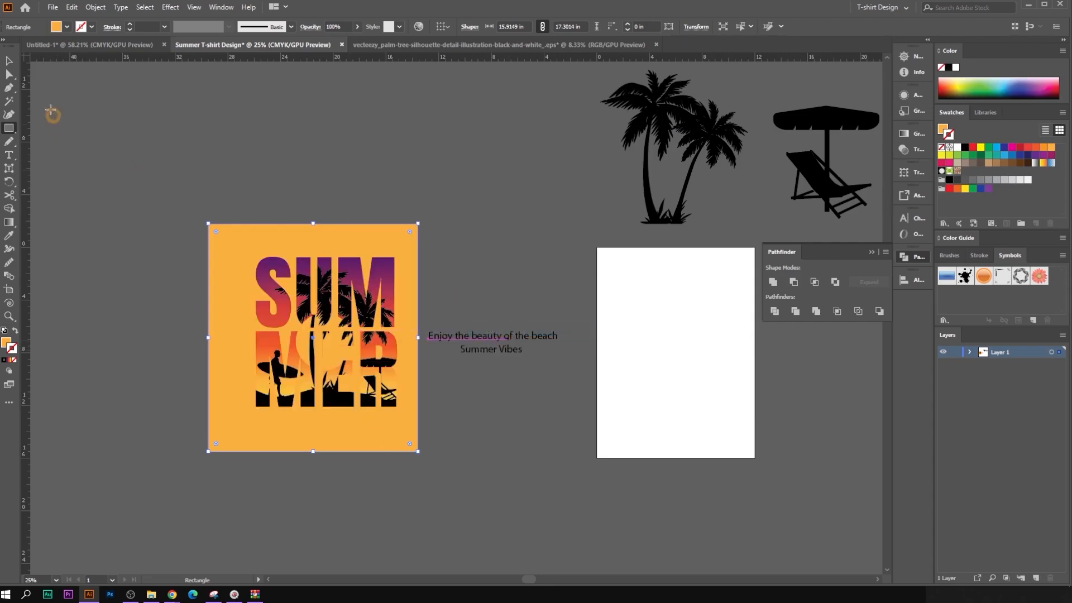
pyautogui.click(9, 60)
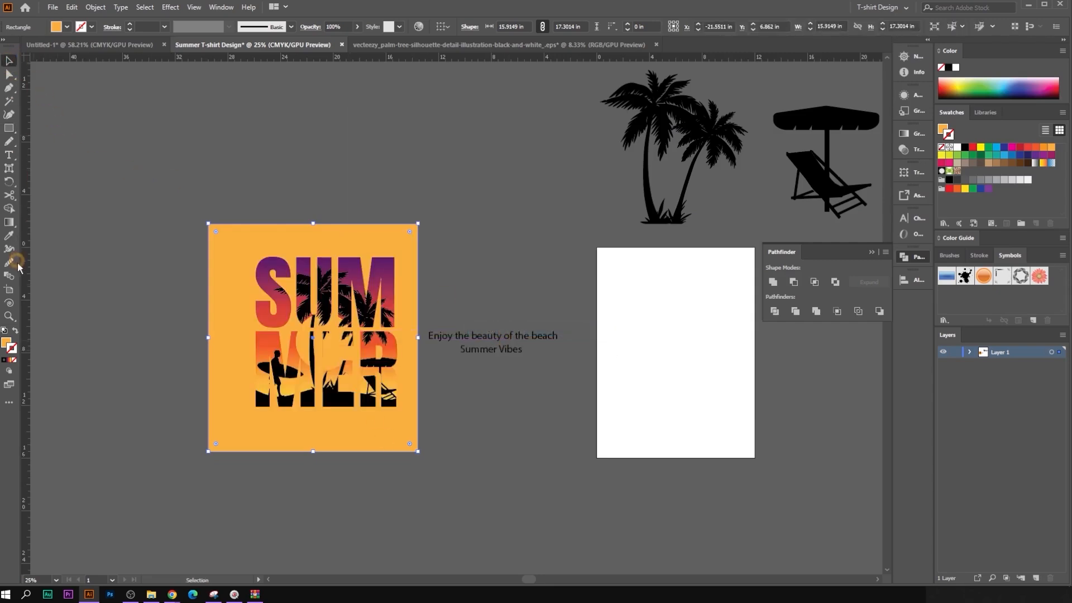
# Step: Fill the background rectangle with black (000000) and shift it to about X -20.3 in, Y 7.0 in behind the lettering
pyautogui.doubleClick(6, 342)
pyautogui.click(301, 44)
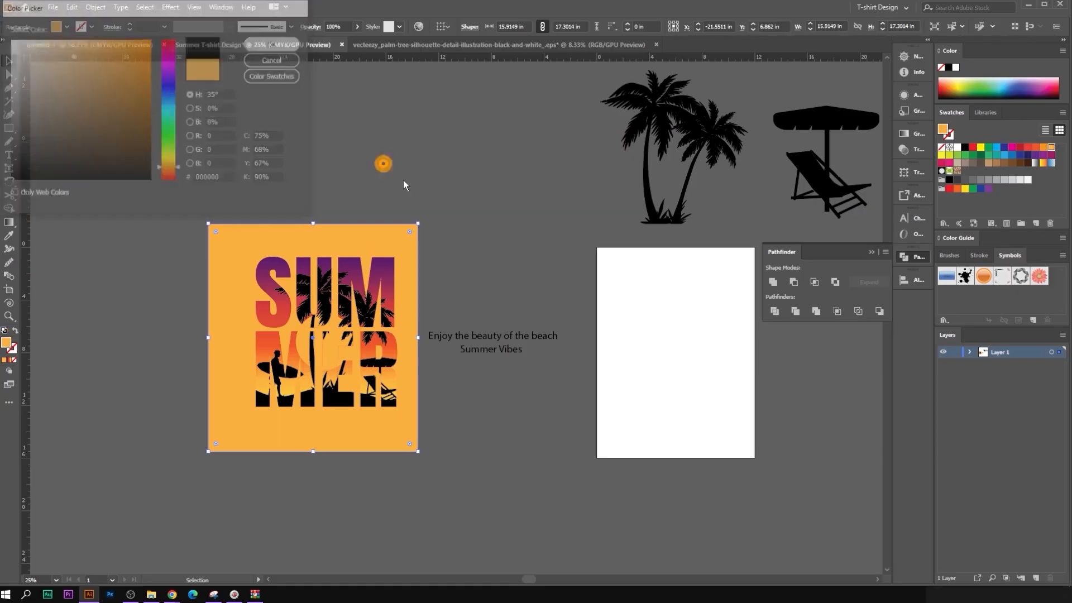
pyautogui.scroll(1, 478, 271)
pyautogui.moveTo(351, 230); pyautogui.dragTo(373, 232)
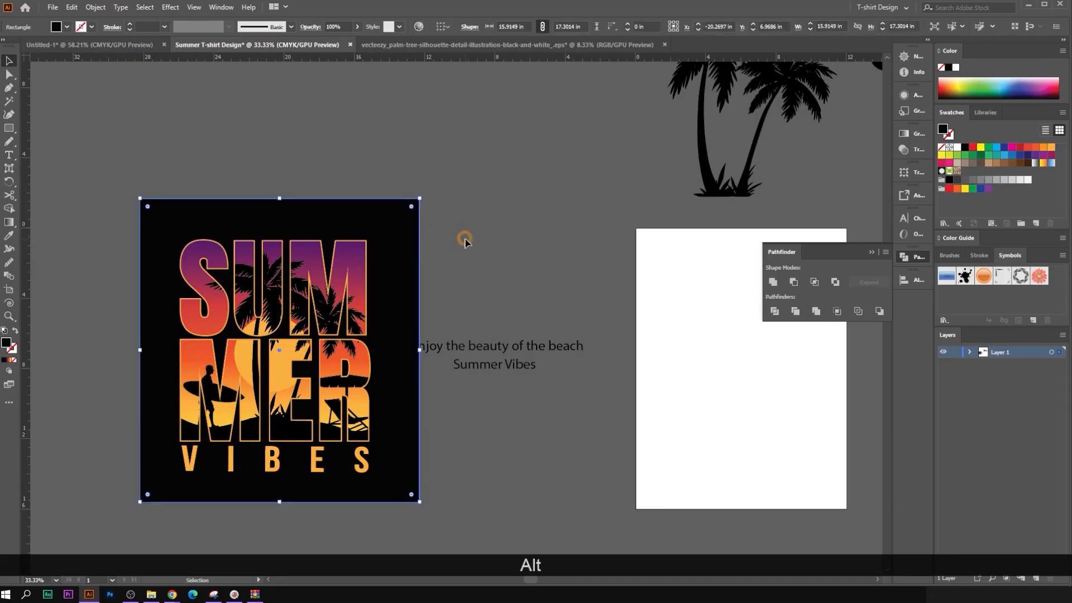
pyautogui.click(545, 394)
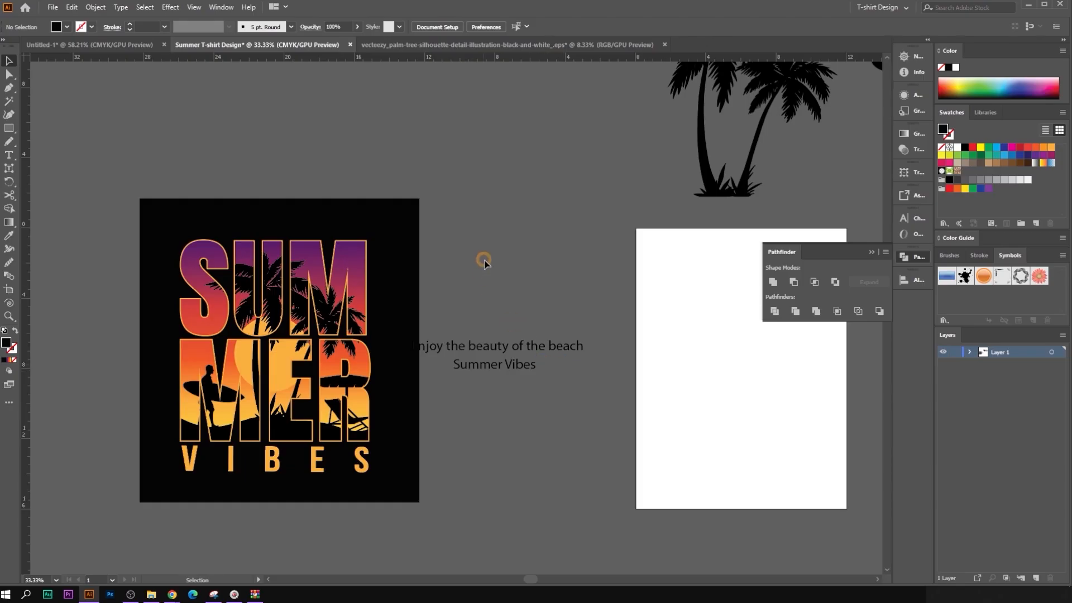
# Step: Review the whole workspace, comparing the design on black with the empty artboard and the spare beach silhouettes
pyautogui.scroll(-1, 538, 281)
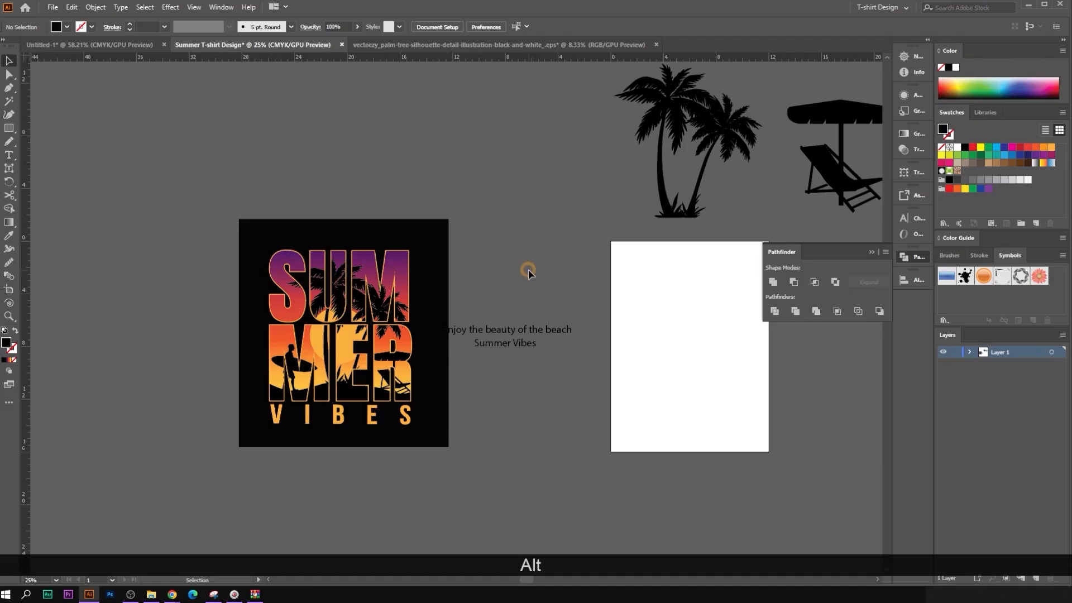
pyautogui.moveTo(537, 268); pyautogui.dragTo(335, 255)
pyautogui.moveTo(507, 279); pyautogui.dragTo(455, 308)
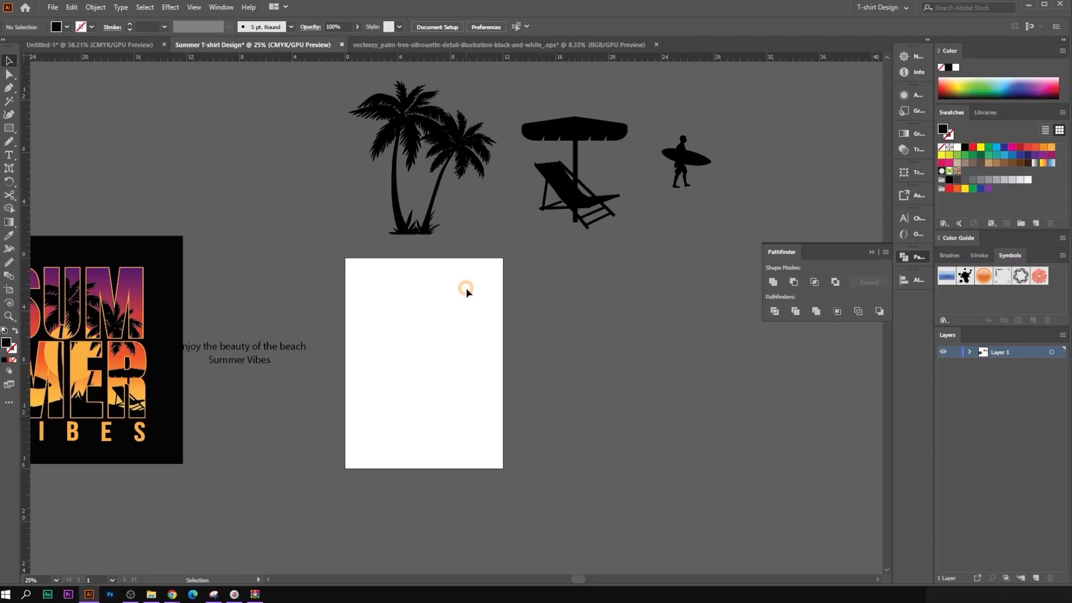
pyautogui.scroll(-1, 447, 293)
pyautogui.scroll(1, 450, 295)
pyautogui.scroll(-1, 444, 294)
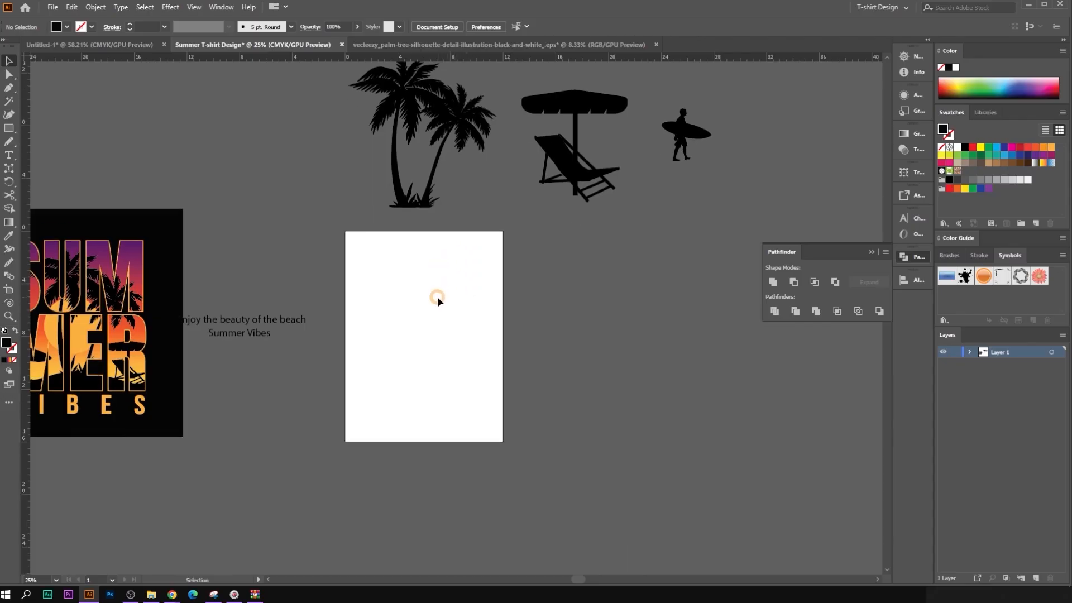
pyautogui.moveTo(402, 304); pyautogui.dragTo(476, 287)
pyautogui.scroll(-2, 419, 287)
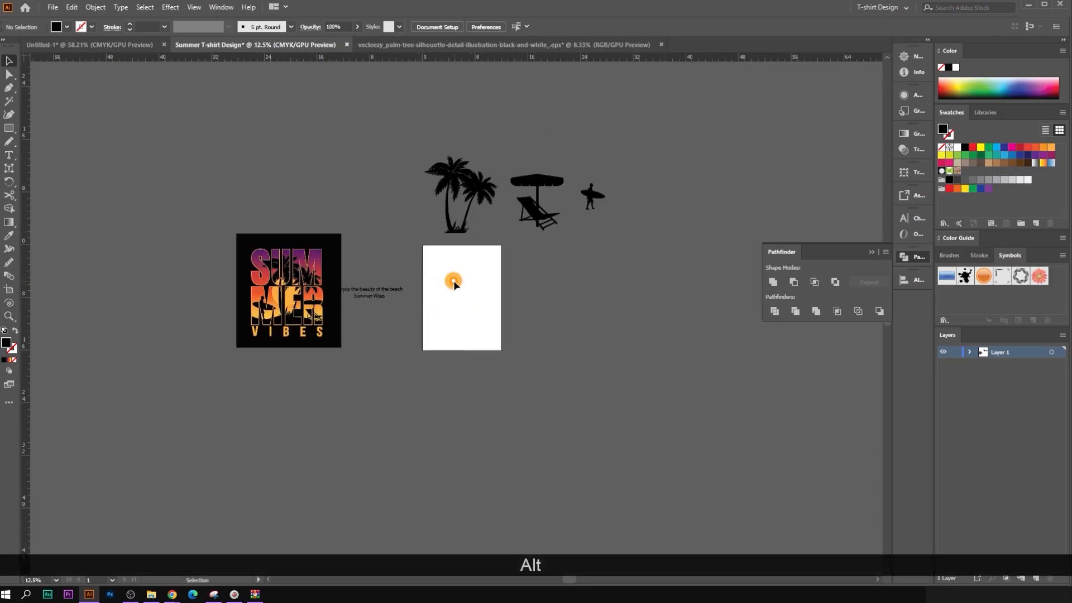
pyautogui.scroll(1, 459, 253)
pyautogui.scroll(1, 354, 278)
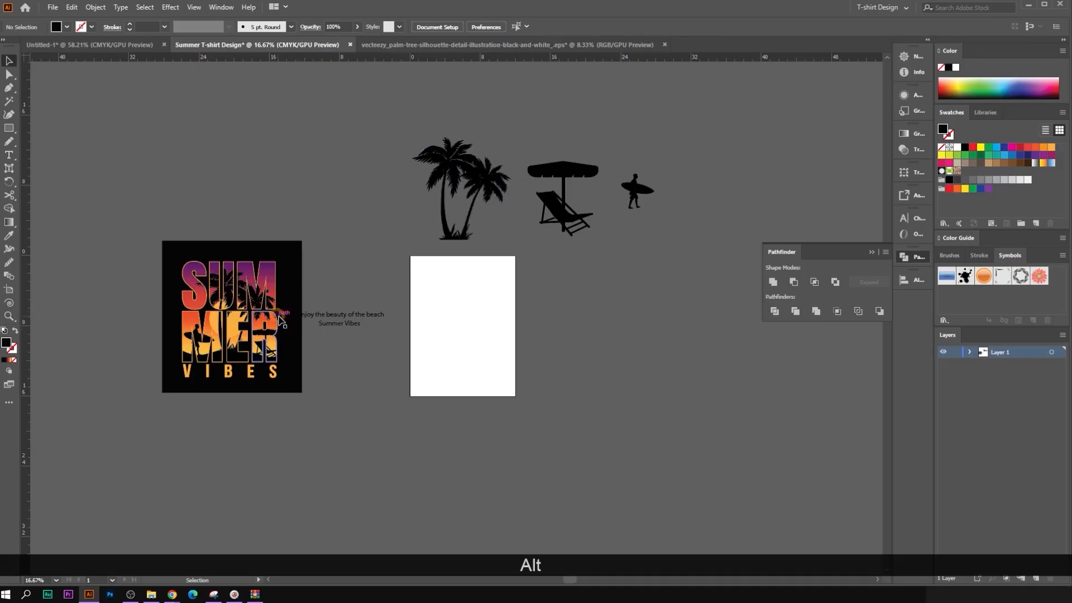
pyautogui.scroll(-1, 279, 322)
pyautogui.scroll(1, 472, 350)
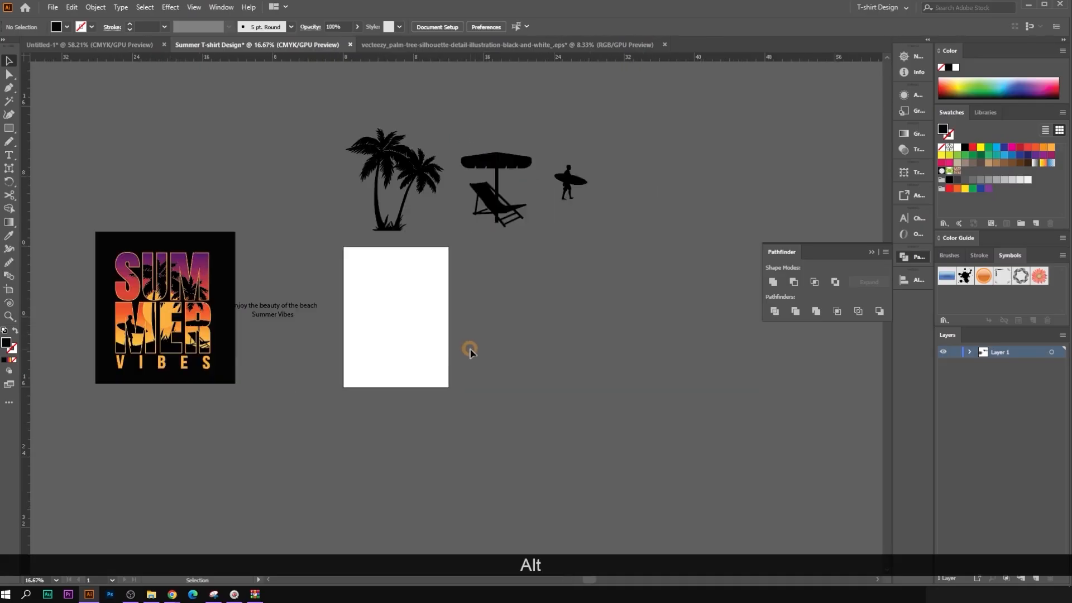
pyautogui.scroll(1, 470, 349)
pyautogui.scroll(1, 468, 346)
pyautogui.click(401, 224)
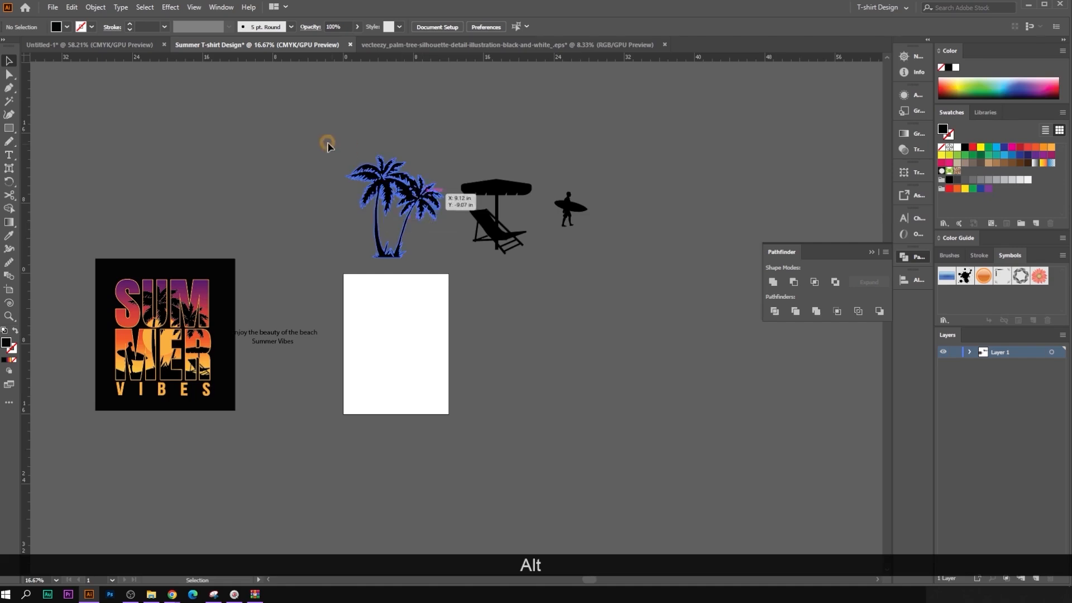
pyautogui.moveTo(325, 143); pyautogui.dragTo(581, 241)
pyautogui.click(576, 330)
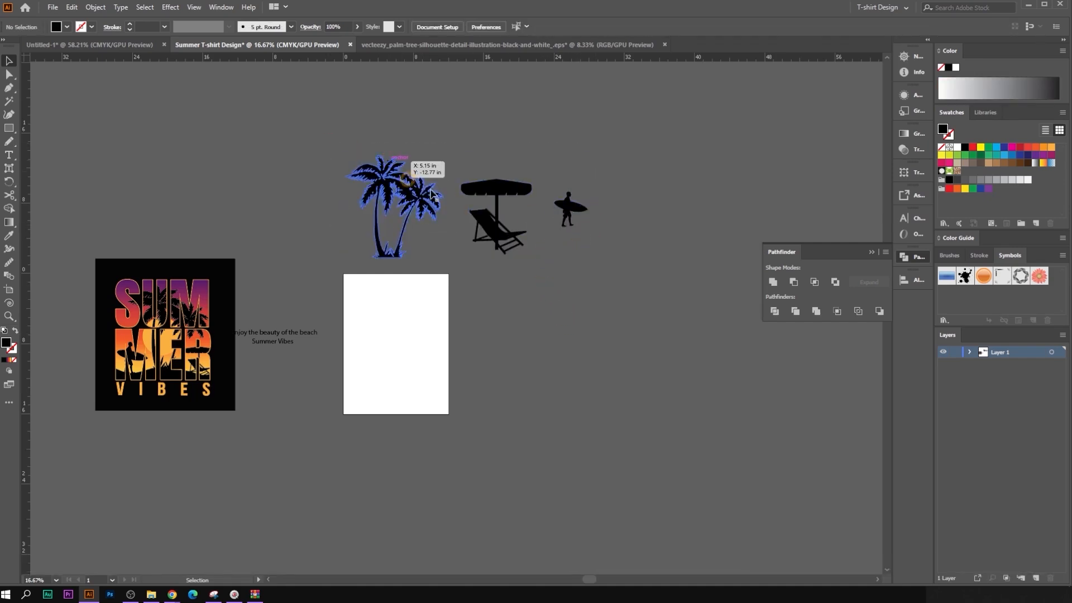
pyautogui.scroll(-2, 594, 332)
pyautogui.scroll(1, 448, 357)
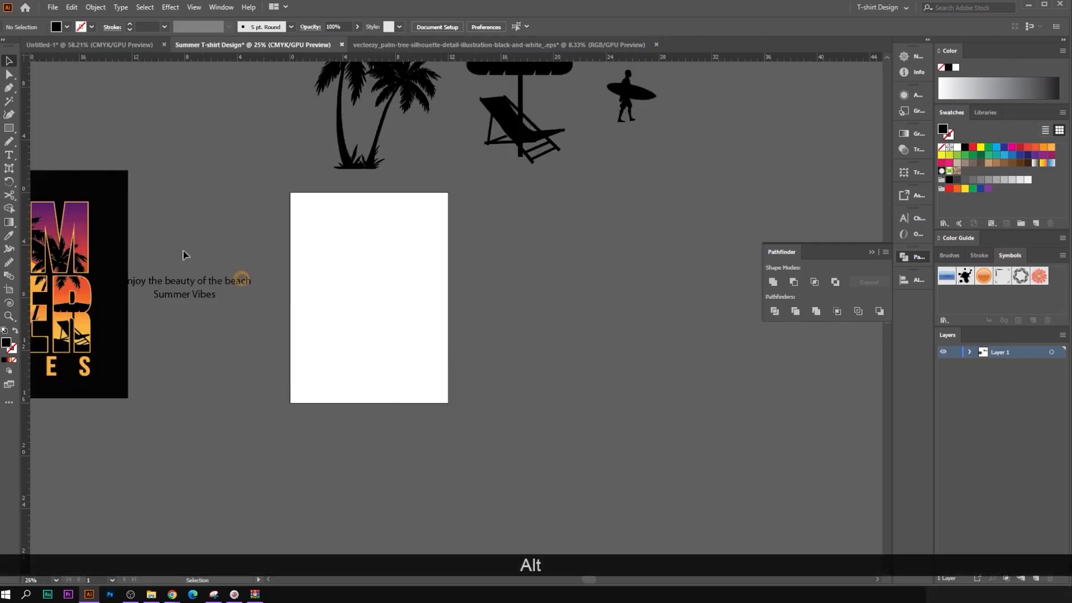
# Step: Draw a tall black rectangle about 2.64 × 12.4 in along the empty artboard's left side
pyautogui.moveTo(11, 133); pyautogui.dragTo(56, 125)
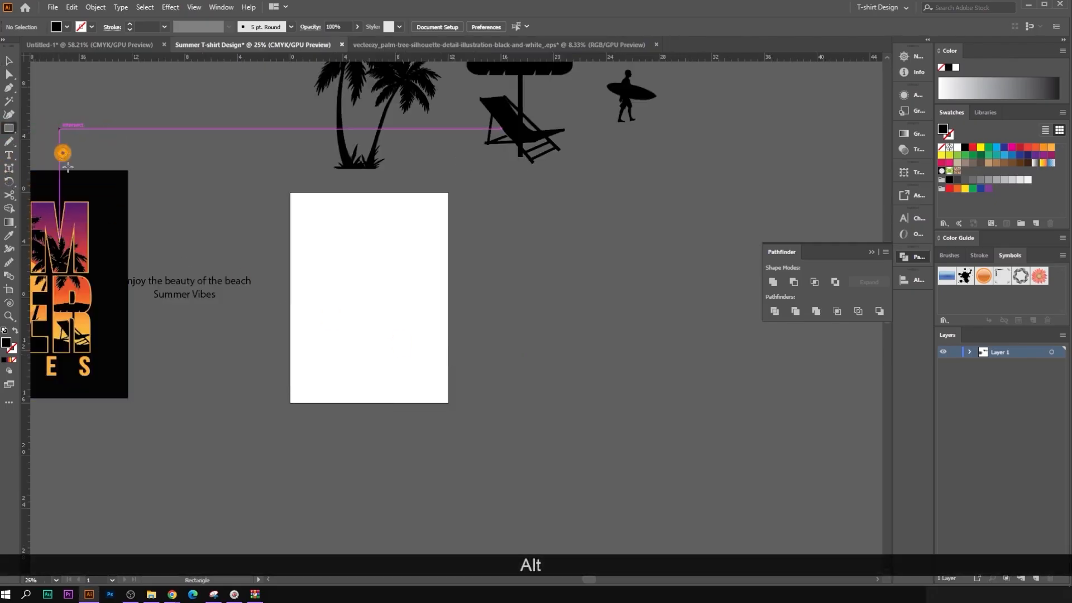
pyautogui.scroll(-2, 397, 311)
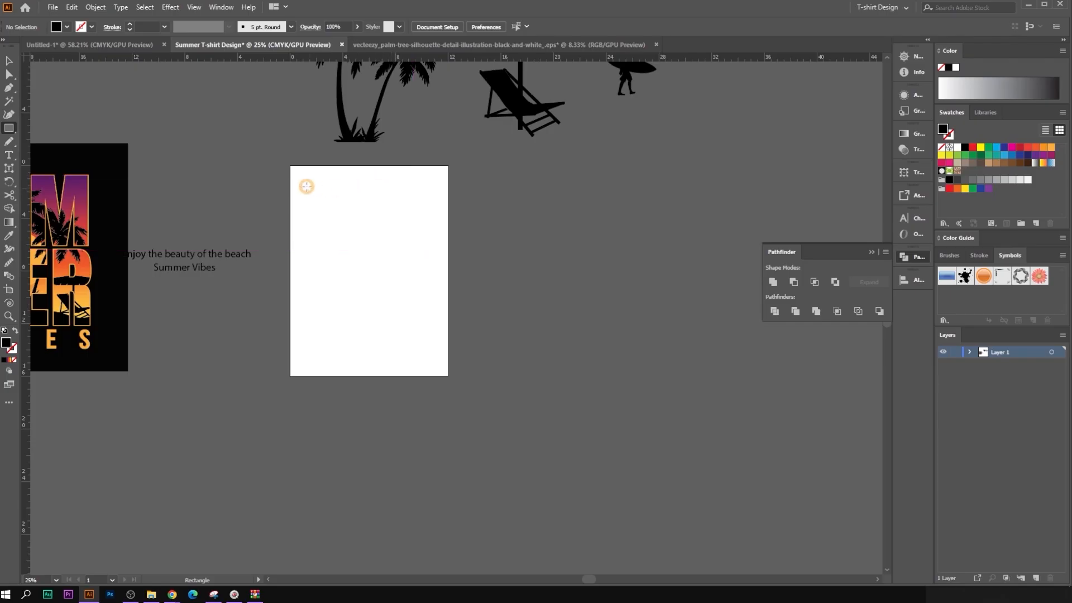
pyautogui.moveTo(300, 176); pyautogui.dragTo(333, 338)
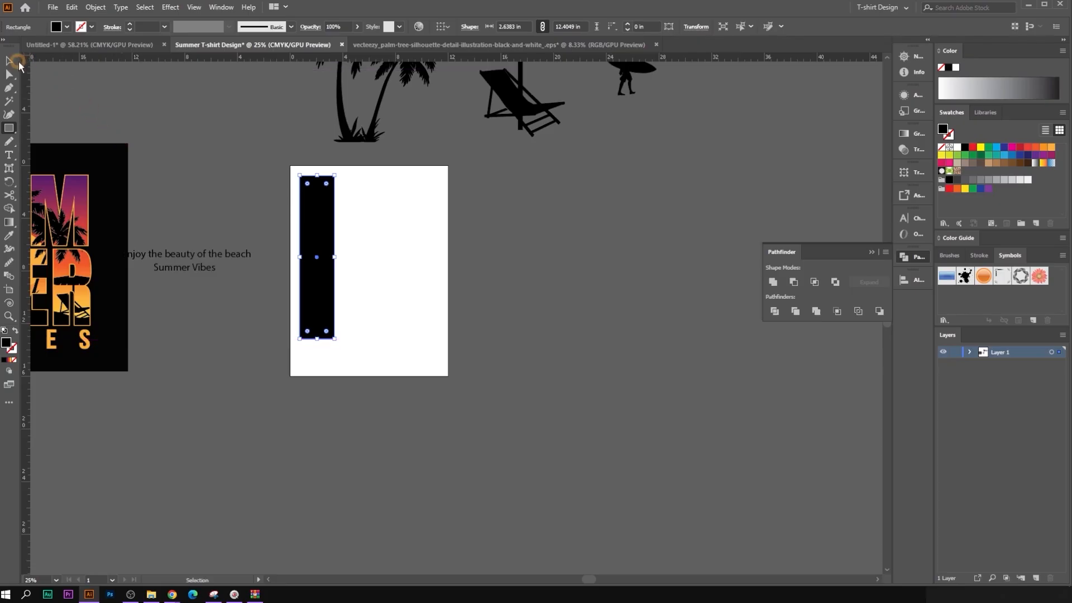
pyautogui.click(12, 60)
# Step: Narrow the black bar to about 2.14 in and repeat copies sideways to form a row of six evenly spaced bars
pyautogui.scroll(1, 253, 277)
pyautogui.moveTo(337, 263); pyautogui.dragTo(367, 253)
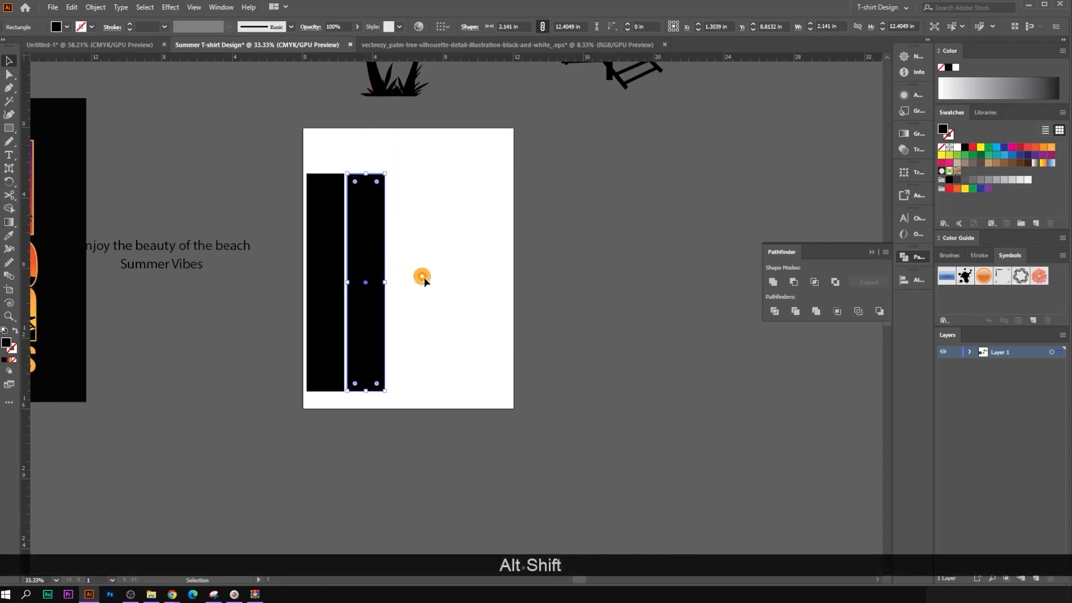
pyautogui.press('ctrl')
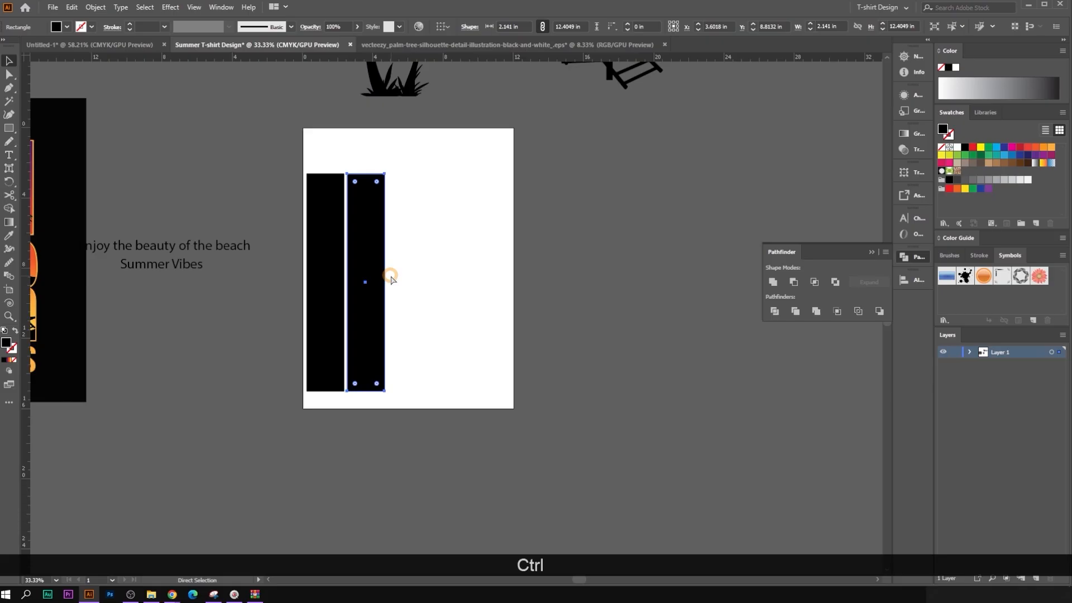
pyautogui.hotkey('ctrl', 'd')
pyautogui.hotkey('ctrl', 'd')
pyautogui.hotkey('ctrl', 'd')
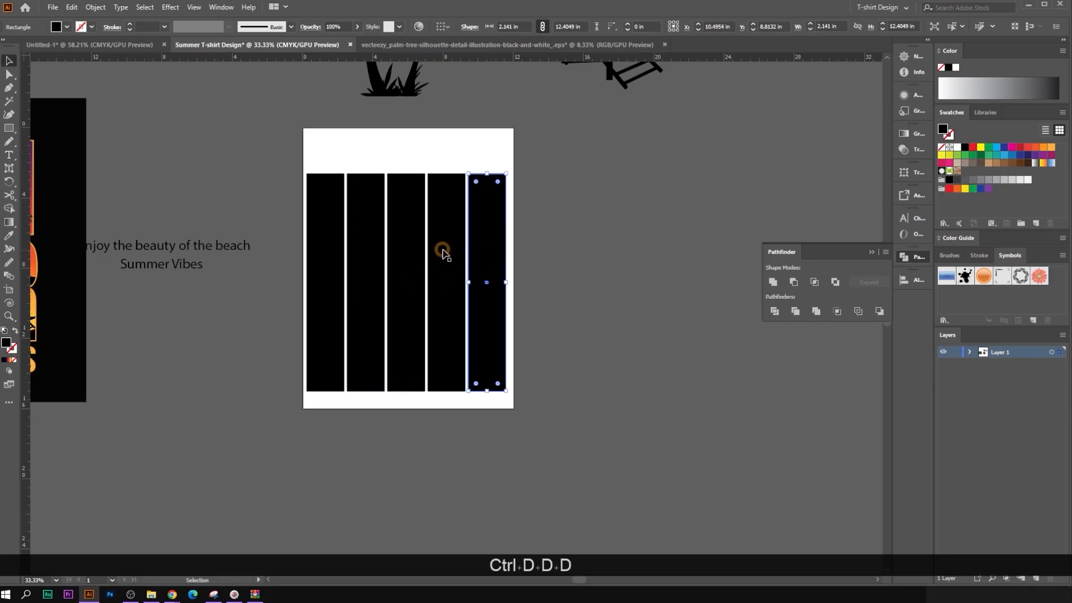
pyautogui.press('ctrl')
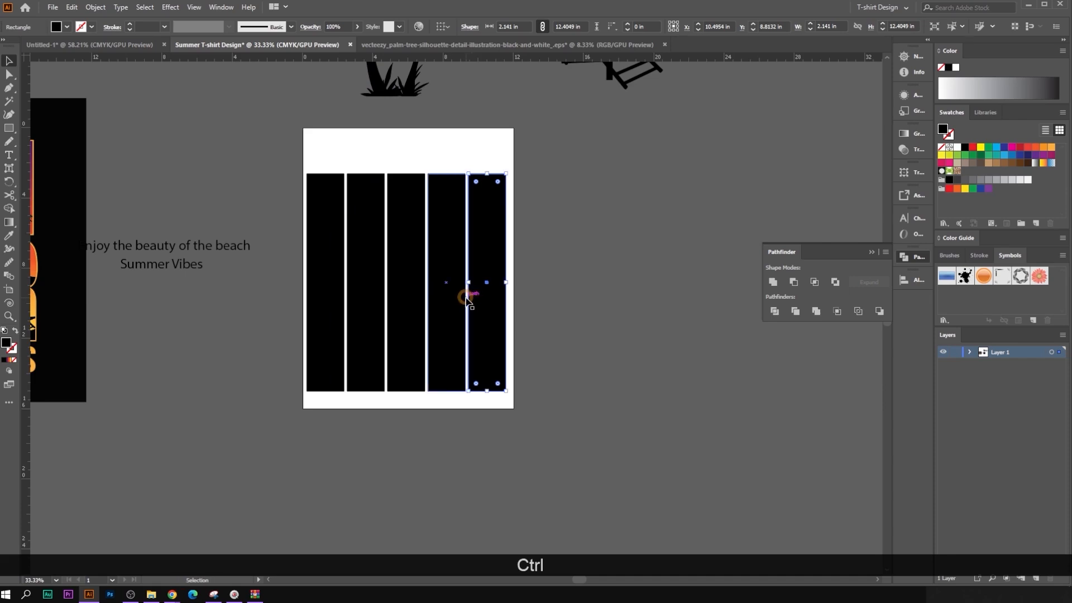
pyautogui.press('ctrl')
pyautogui.hotkey('ctrl', 'd')
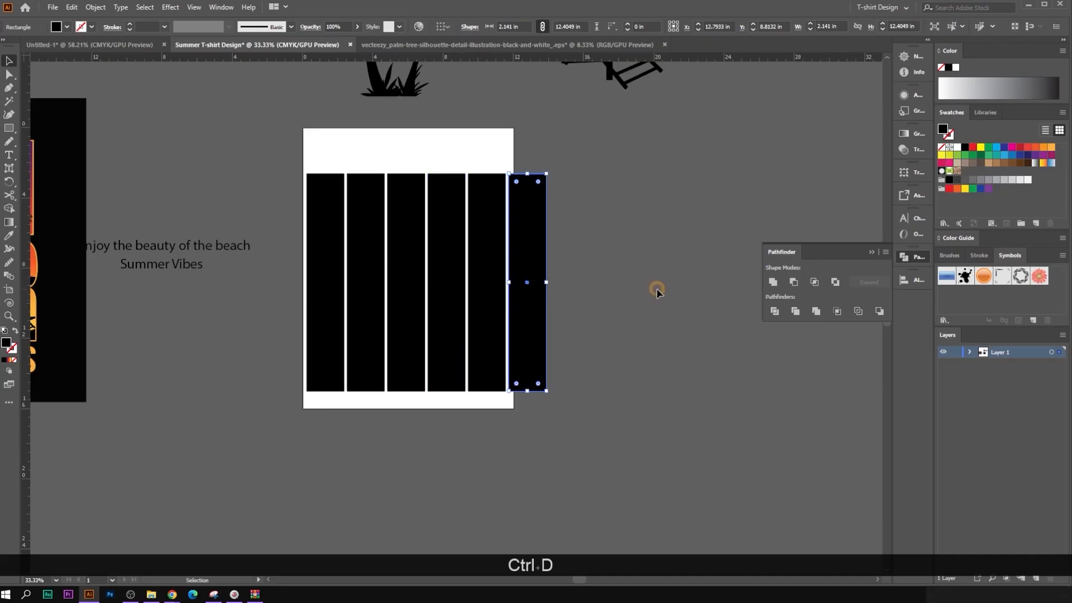
# Step: Resize the six bars together to fit inside the artboard's width, with equal margins above and below
pyautogui.moveTo(645, 243); pyautogui.dragTo(320, 306)
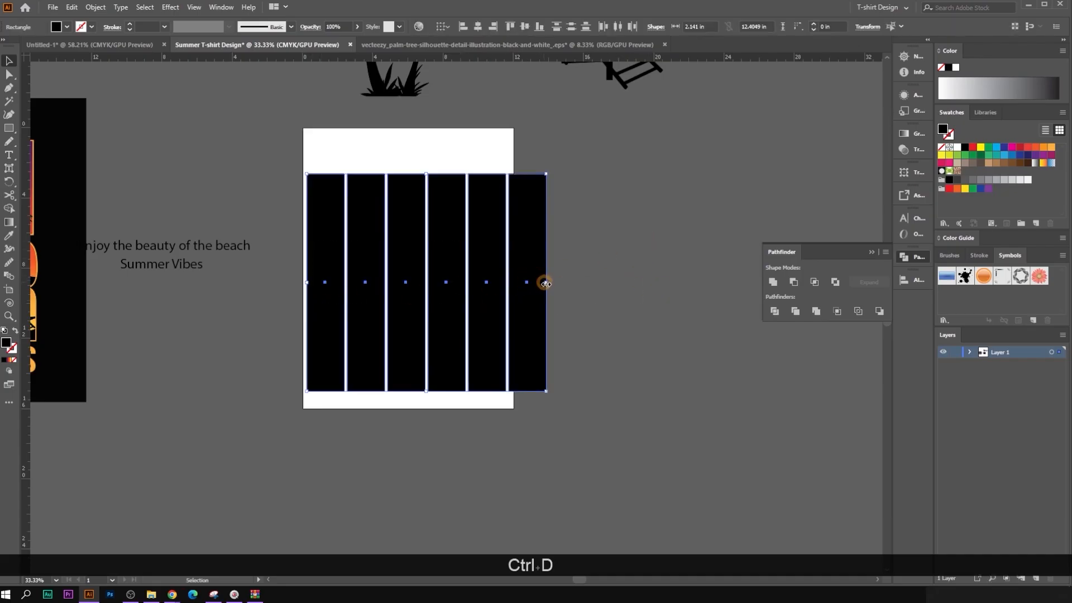
pyautogui.moveTo(545, 283); pyautogui.dragTo(510, 283)
pyautogui.moveTo(408, 391); pyautogui.dragTo(455, 359)
pyautogui.click(568, 354)
pyautogui.scroll(1, 568, 354)
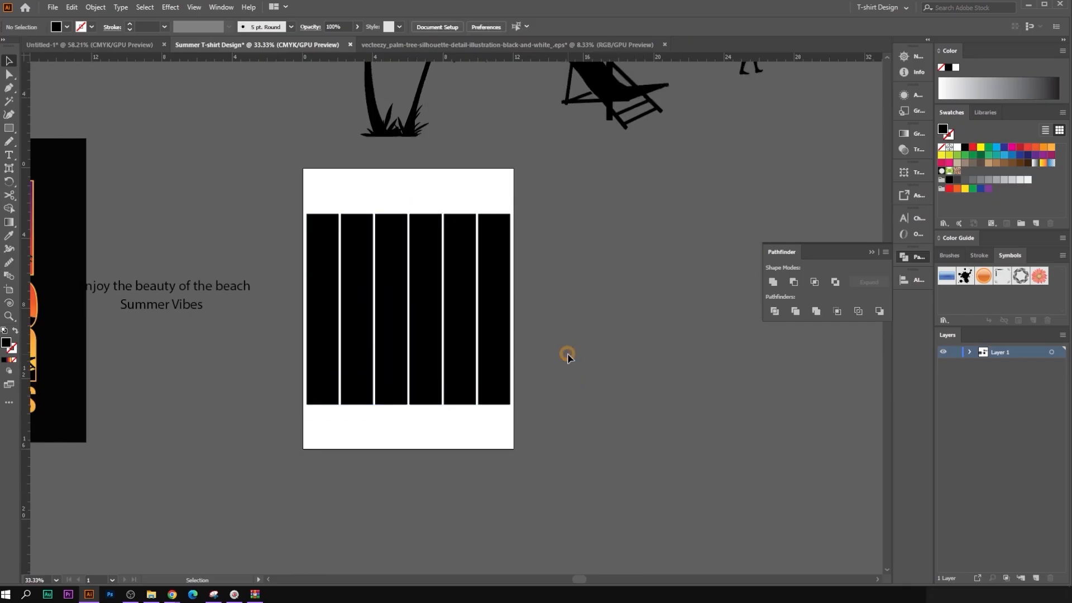
pyautogui.keyDown('alt'); pyautogui.scroll(-2, 565, 353); pyautogui.keyUp('alt')
pyautogui.keyDown('alt'); pyautogui.scroll(2, 300, 323); pyautogui.keyUp('alt')
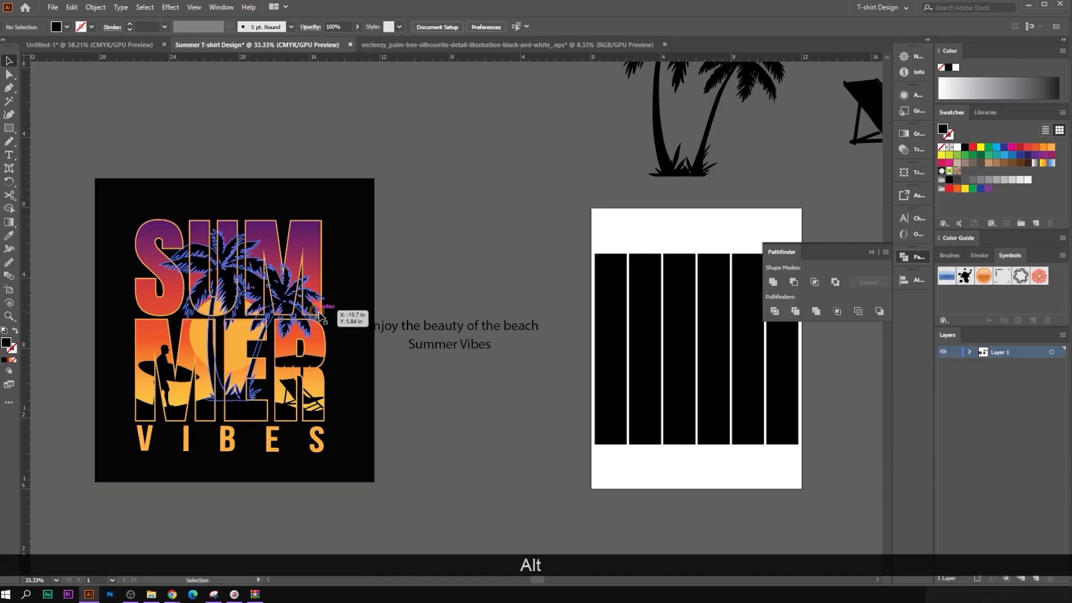
pyautogui.keyDown('alt'); pyautogui.scroll(-2, 422, 338); pyautogui.keyUp('alt')
pyautogui.keyDown('alt'); pyautogui.scroll(1, 366, 363); pyautogui.keyUp('alt')
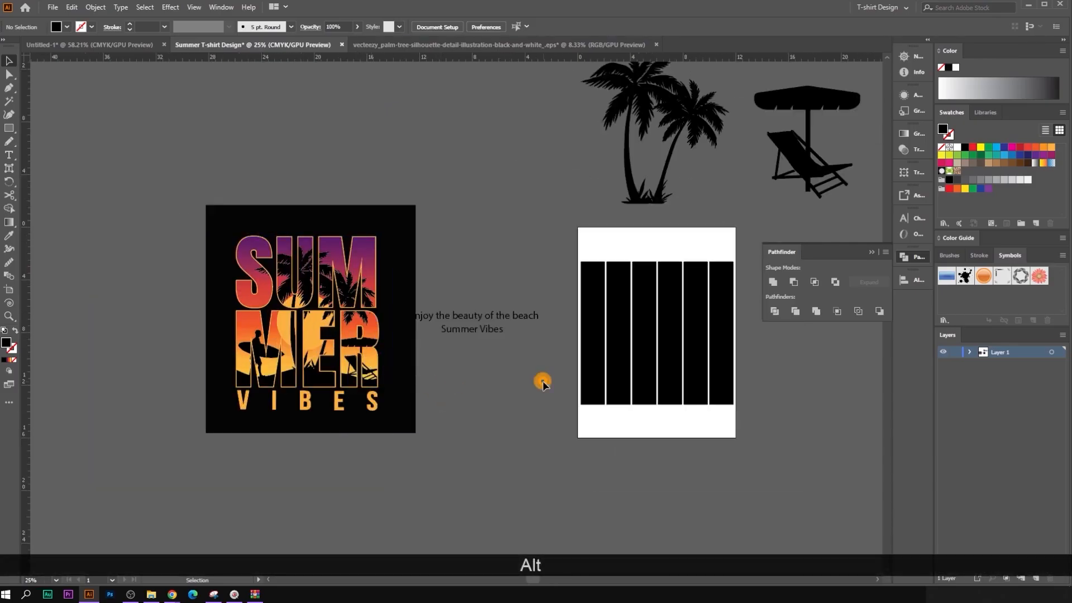
pyautogui.keyDown('alt'); pyautogui.scroll(1, 735, 359); pyautogui.keyUp('alt')
pyautogui.moveTo(744, 359); pyautogui.dragTo(517, 400)
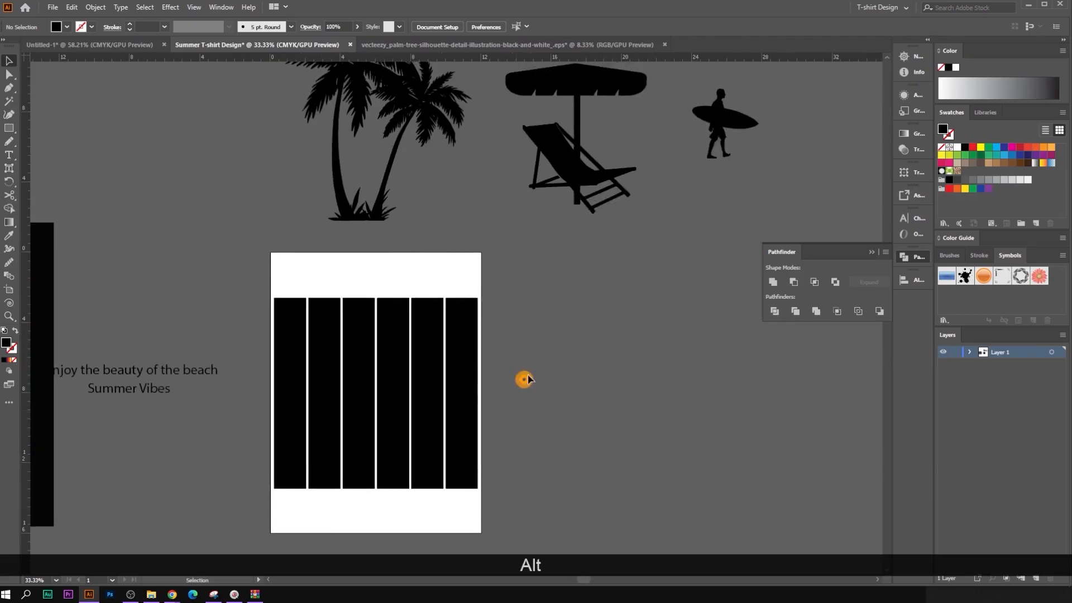
# Step: Place a copy of the Summer Vibes text above the slogan, then cut Summer from it and paste it as separate text
pyautogui.keyDown('alt'); pyautogui.scroll(-1, 450, 416); pyautogui.keyUp('alt')
pyautogui.moveTo(250, 384); pyautogui.dragTo(220, 280)
pyautogui.keyDown('alt'); pyautogui.scroll(1, 288, 298); pyautogui.keyUp('alt')
pyautogui.click(9, 154)
pyautogui.click(316, 267)
pyautogui.hotkey('ctrl', 'x')
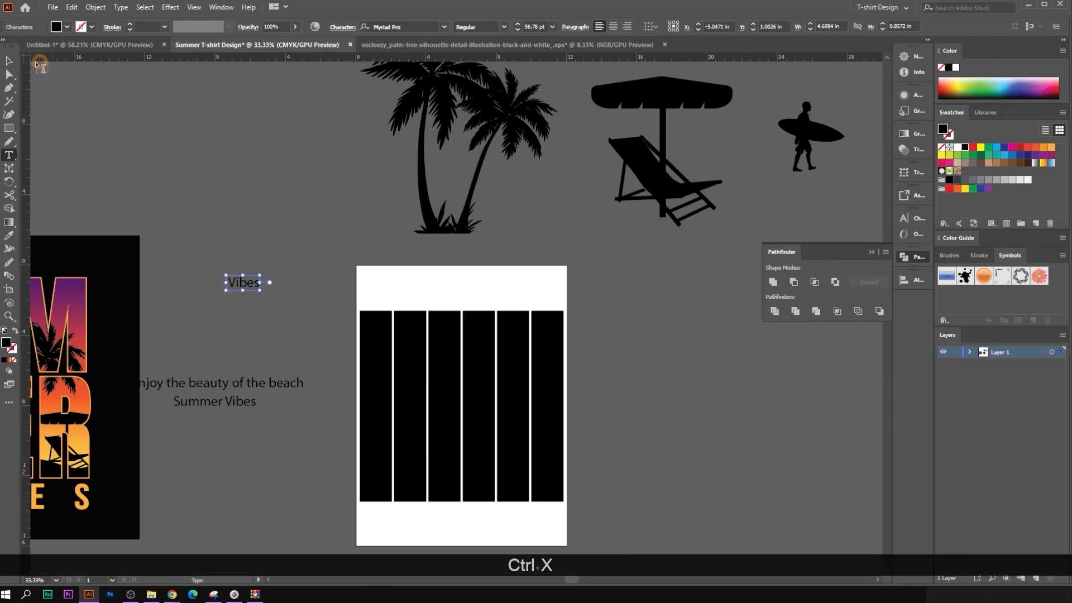
pyautogui.keyDown('ctrl'); pyautogui.click(467, 242); pyautogui.keyUp('ctrl')
pyautogui.hotkey('ctrl', 'v')
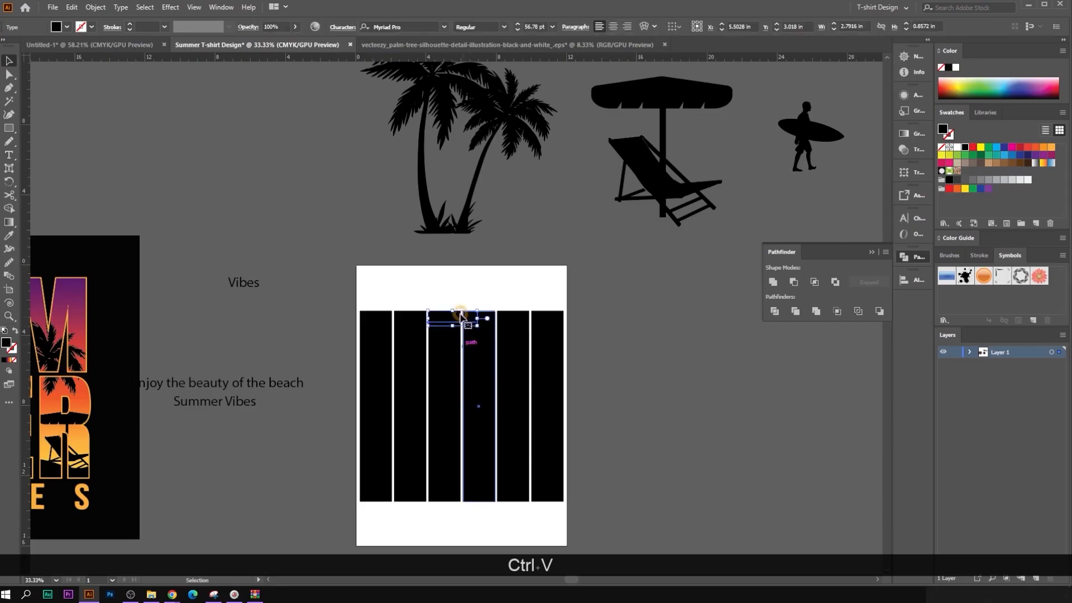
# Step: Move the Summer text above the bars, enlarge it to about 209 pt and set its font to Anton Regular
pyautogui.moveTo(453, 310); pyautogui.dragTo(455, 270)
pyautogui.moveTo(486, 314); pyautogui.dragTo(491, 296)
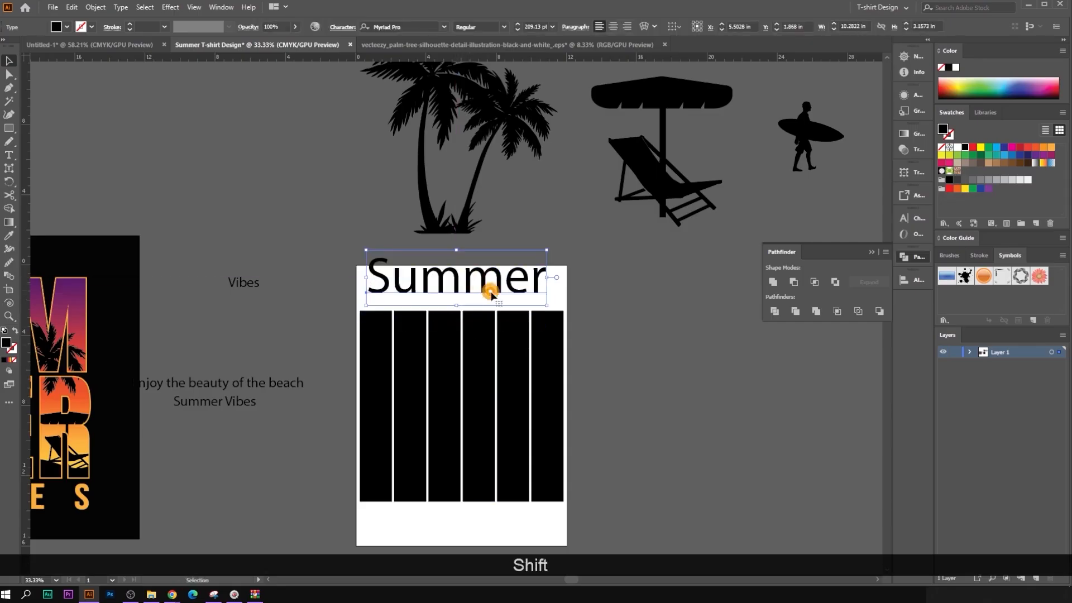
pyautogui.click(391, 27)
pyautogui.write('an')
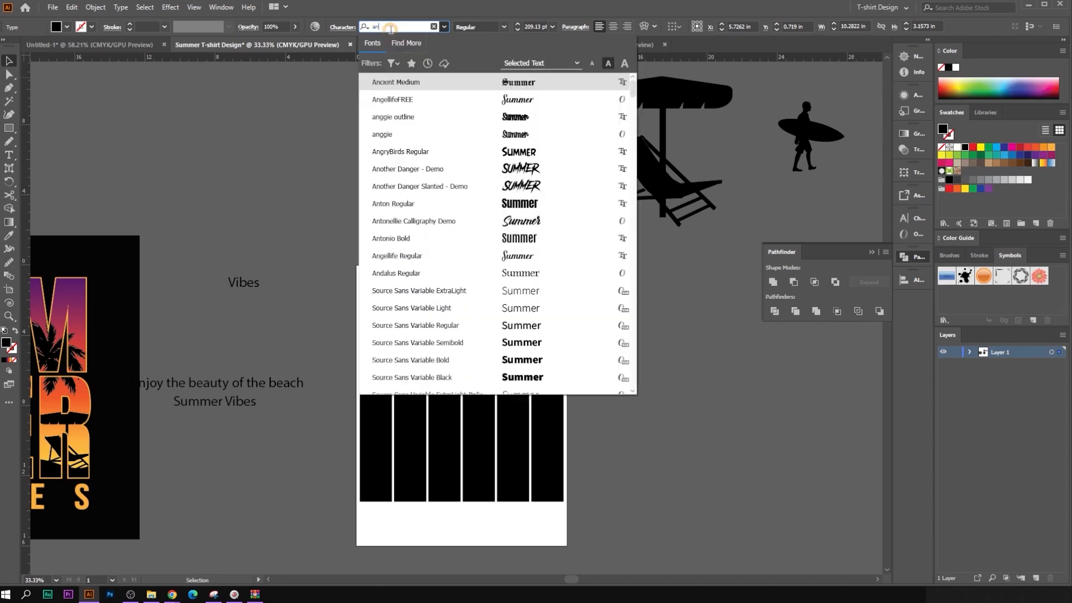
pyautogui.press('BackSpace')
pyautogui.press('BackSpace')
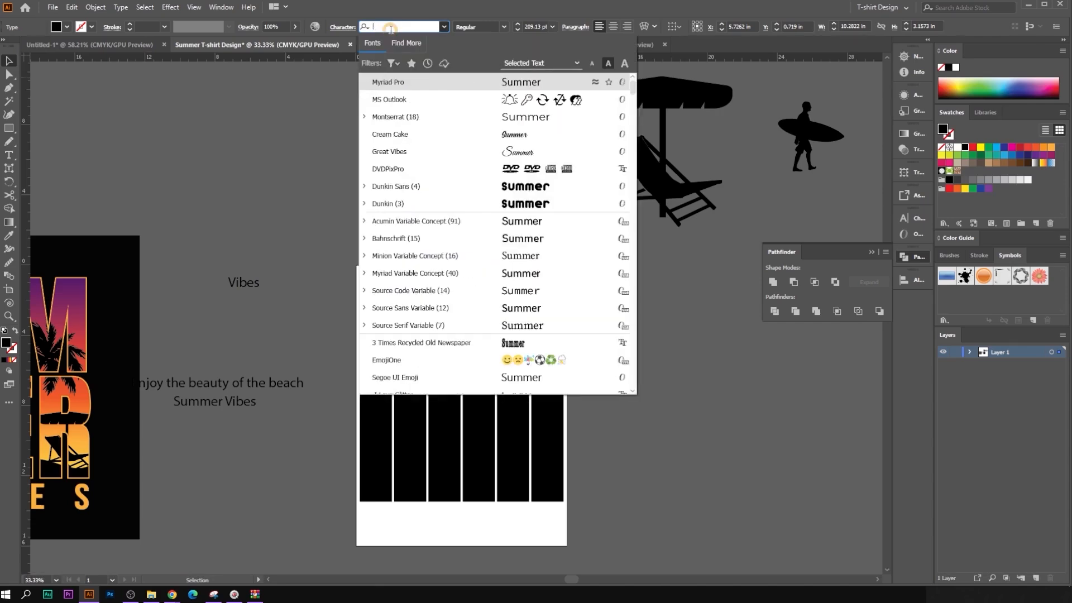
pyautogui.write('anton')
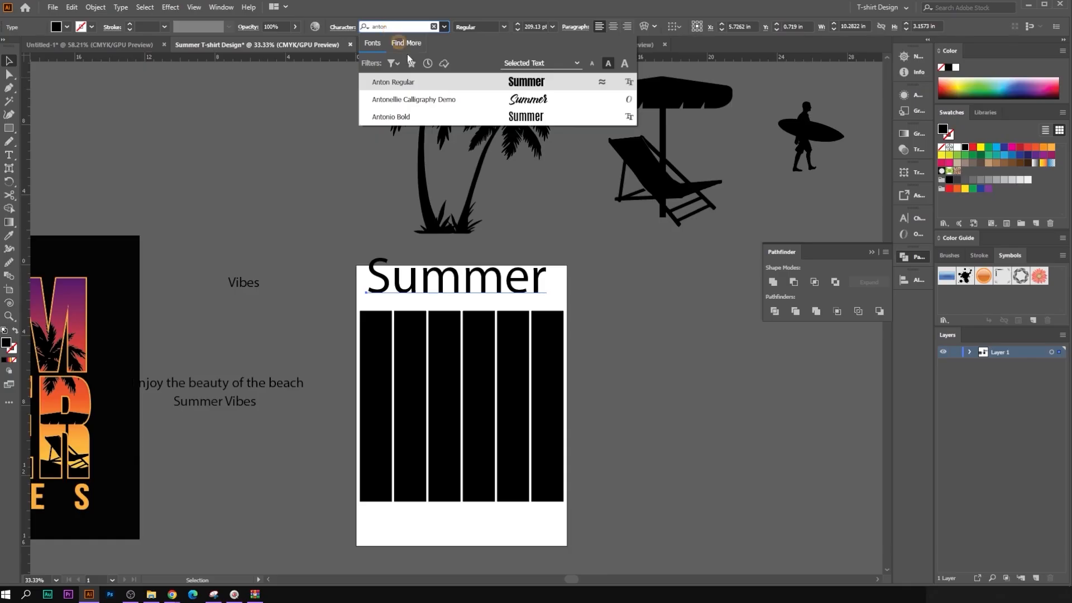
pyautogui.click(550, 82)
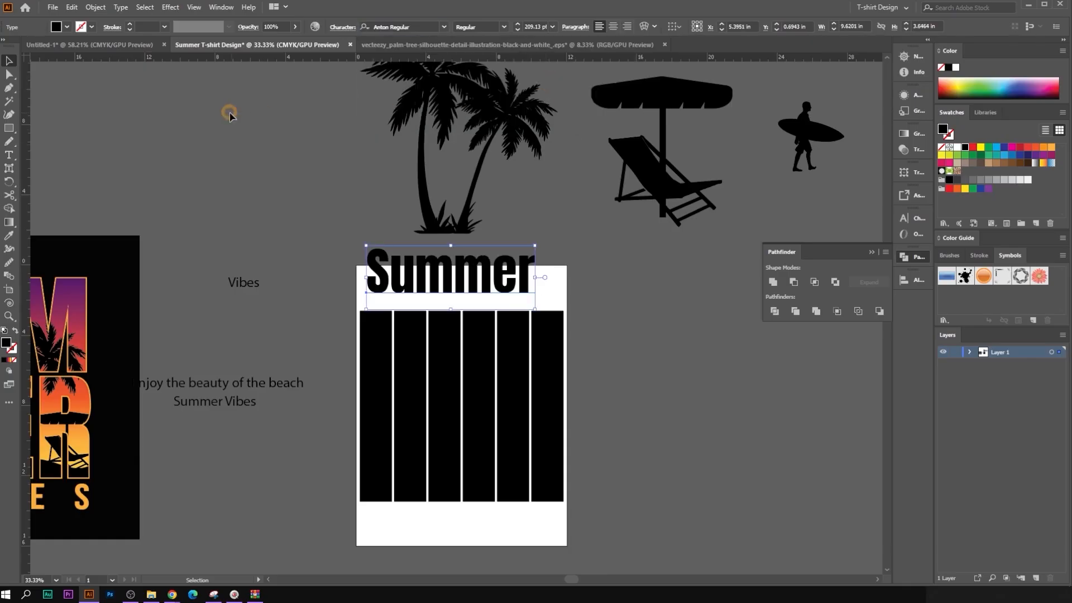
# Step: Change the Summer text to uppercase and convert it to outlines
pyautogui.click(127, 9)
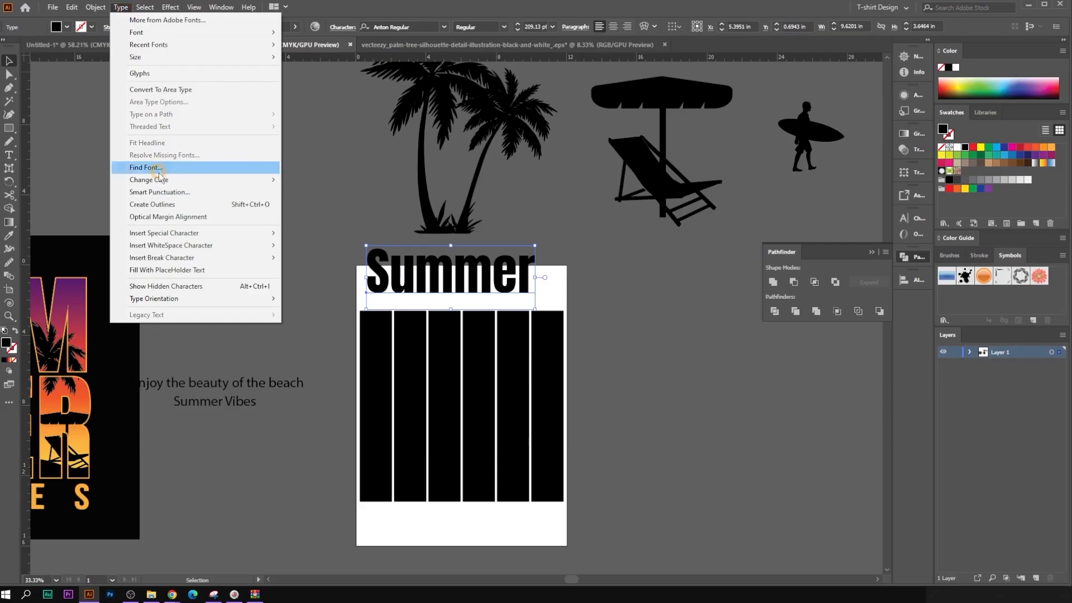
pyautogui.moveTo(184, 183)
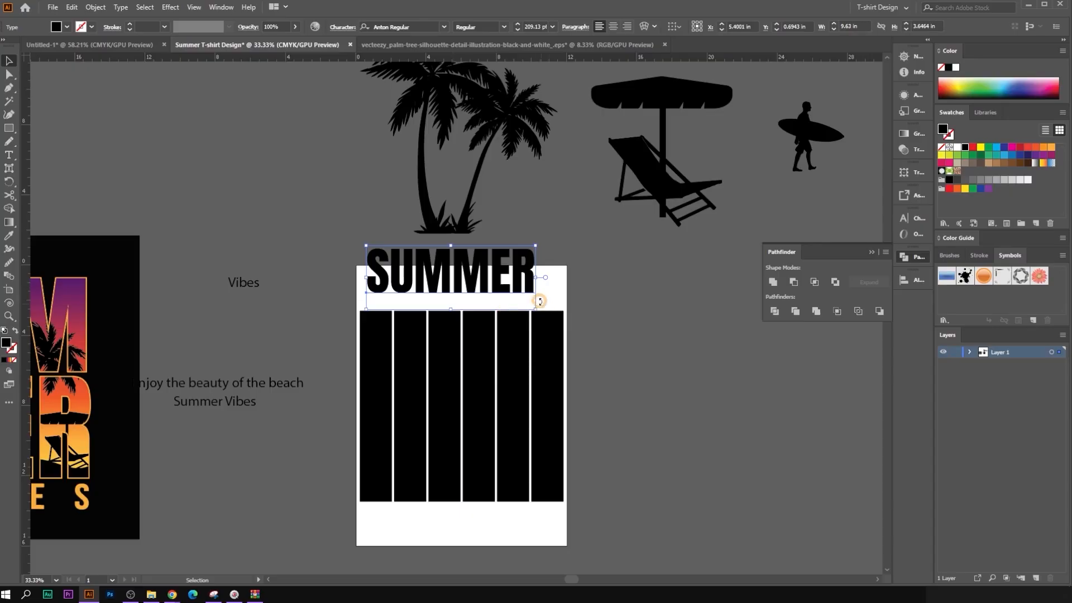
pyautogui.rightClick(510, 274)
pyautogui.click(614, 348)
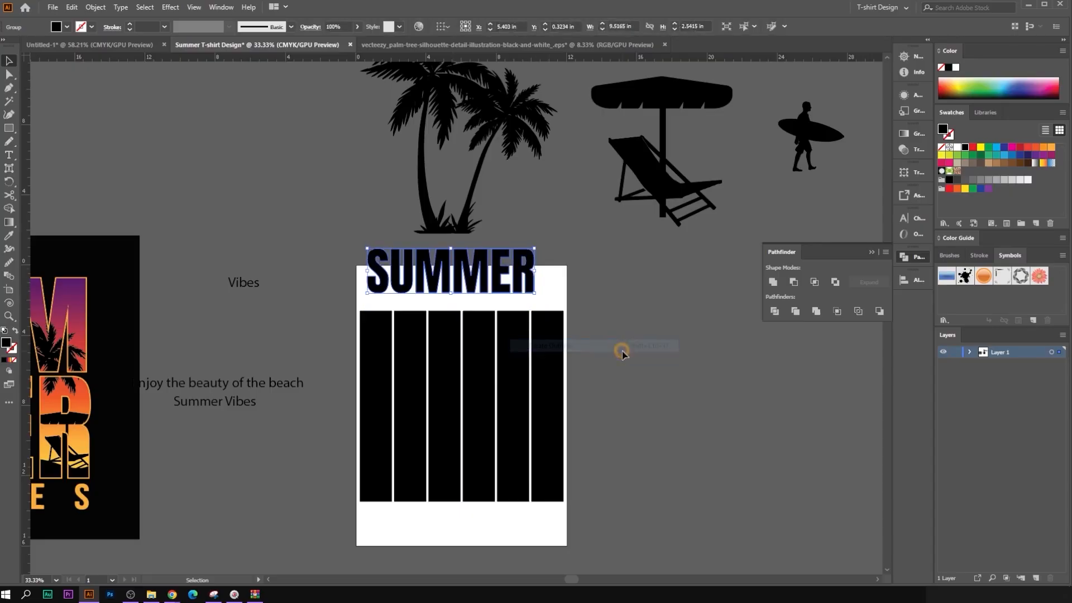
# Step: Rest the outlined SUMMER word on the bars' top edge at about X 5.18 in, Y 1.34 in and ungroup its letters
pyautogui.scroll(2, 517, 302)
pyautogui.moveTo(497, 269); pyautogui.dragTo(489, 305)
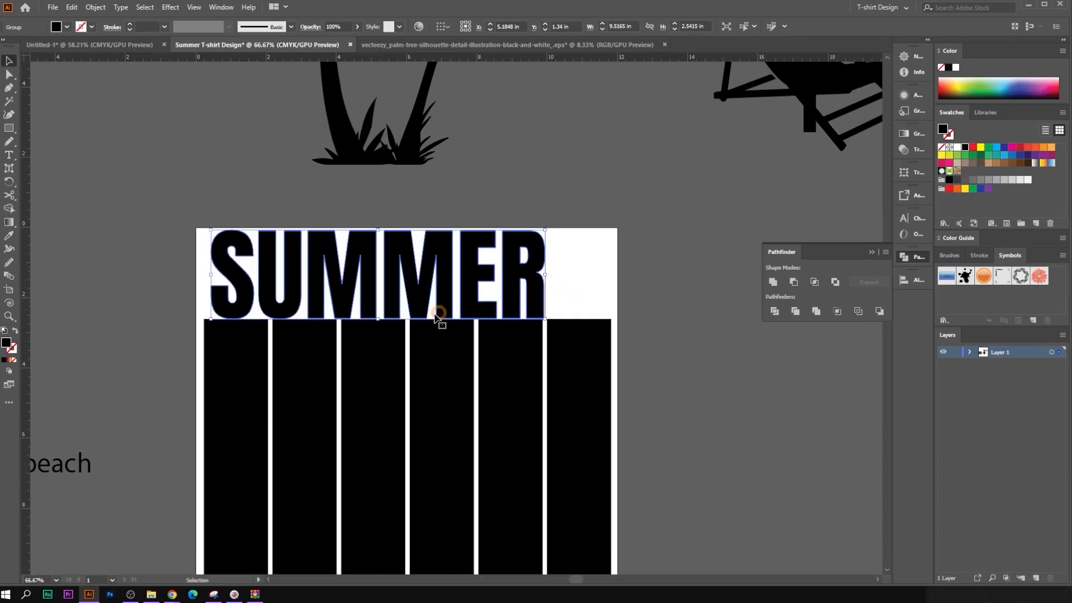
pyautogui.rightClick(476, 281)
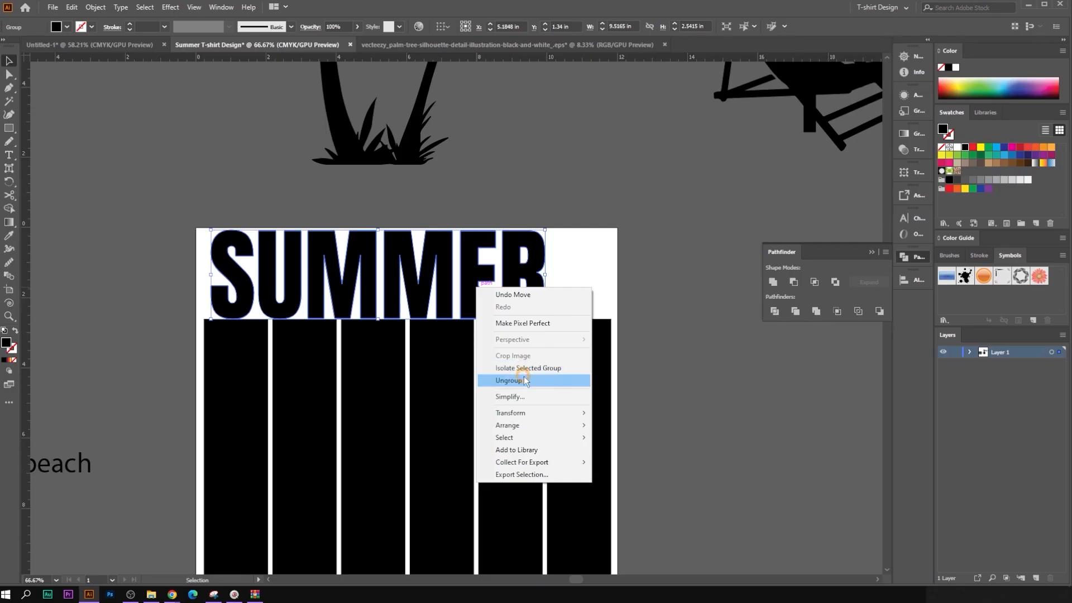
pyautogui.click(523, 380)
pyautogui.click(684, 379)
# Step: Shift the letters UMMER sideways to about X 7.42 in, opening a gap after the S
pyautogui.moveTo(279, 215); pyautogui.dragTo(568, 280)
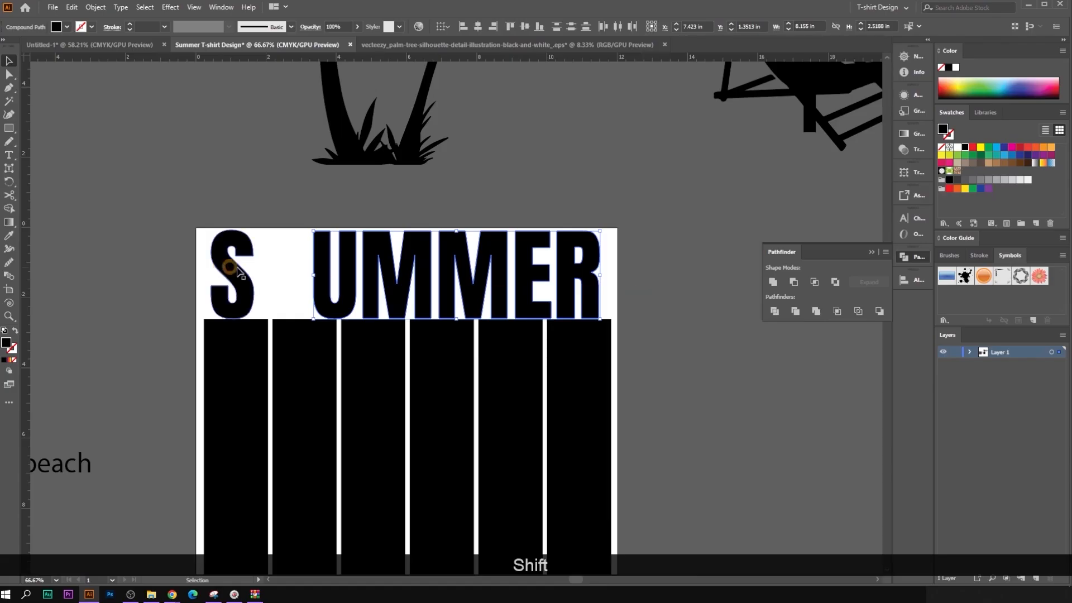
pyautogui.scroll(1, 247, 284)
pyautogui.keyDown('alt'); pyautogui.click(246, 290); pyautogui.keyUp('alt')
pyautogui.moveTo(255, 187); pyautogui.dragTo(773, 312)
pyautogui.click(775, 311)
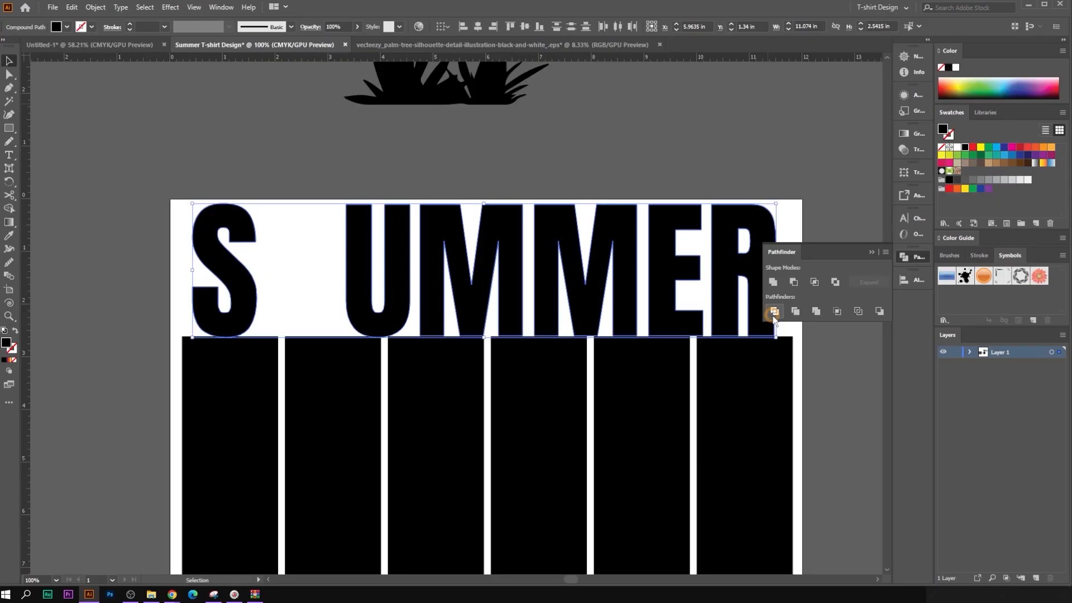
pyautogui.click(732, 137)
# Step: Widen the S slightly above the first bar
pyautogui.click(302, 309)
pyautogui.click(241, 308)
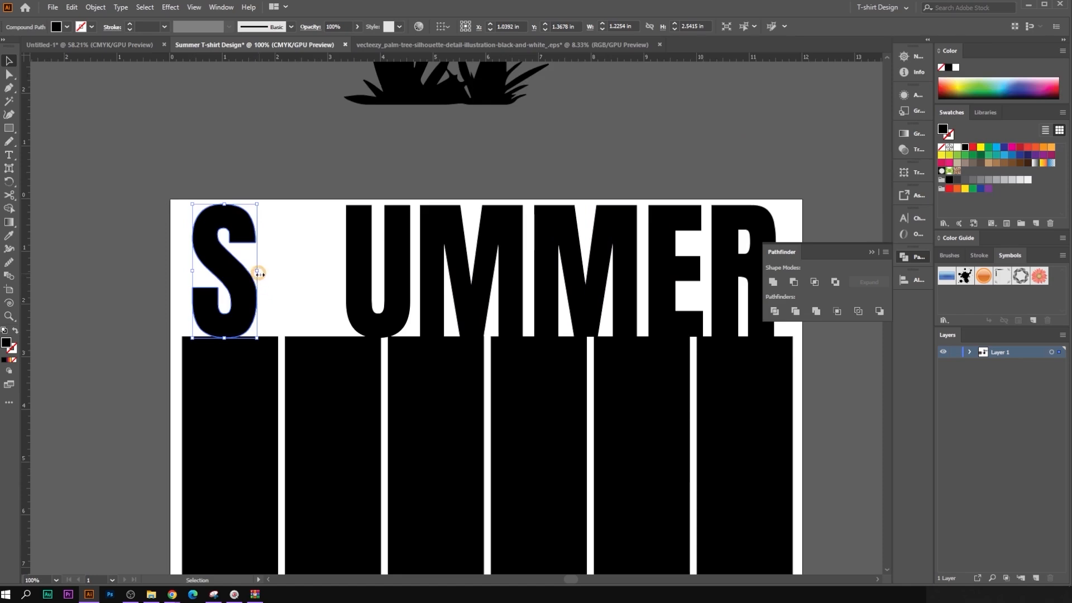
pyautogui.moveTo(258, 273); pyautogui.dragTo(268, 274)
pyautogui.click(307, 315)
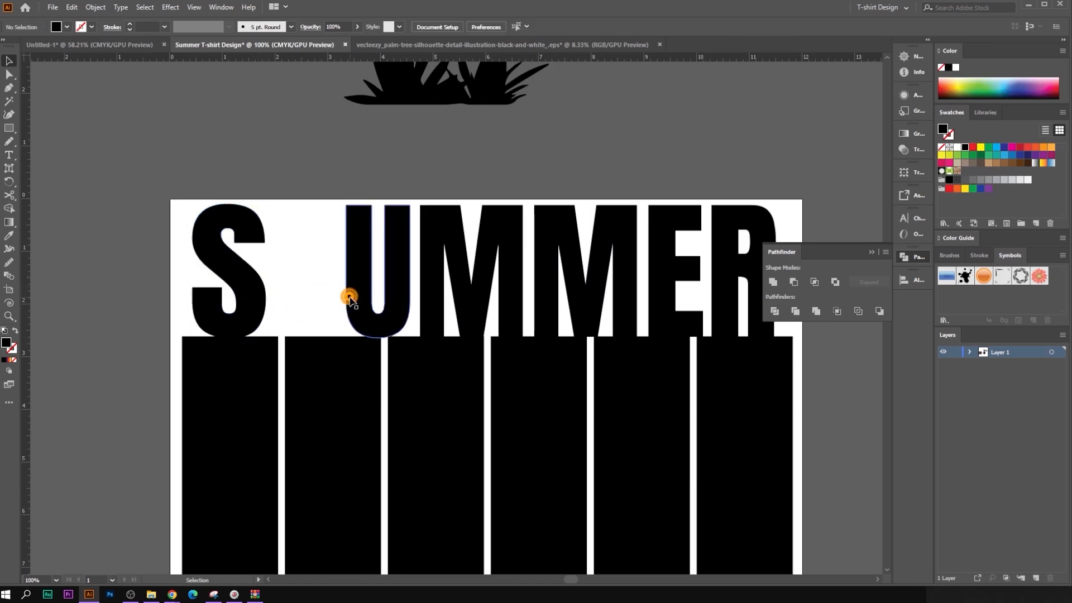
# Step: Move the U and first M above the second and third bars, widening the U to about 1.5 in and narrowing the M to its bar's width
pyautogui.moveTo(349, 299); pyautogui.dragTo(295, 272)
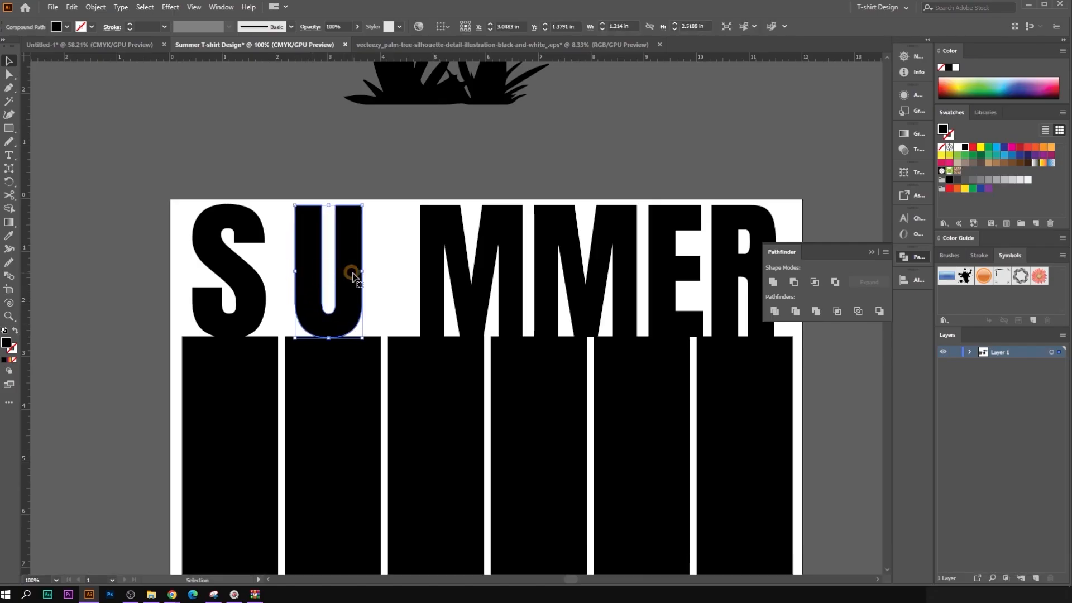
pyautogui.moveTo(363, 272); pyautogui.dragTo(375, 272)
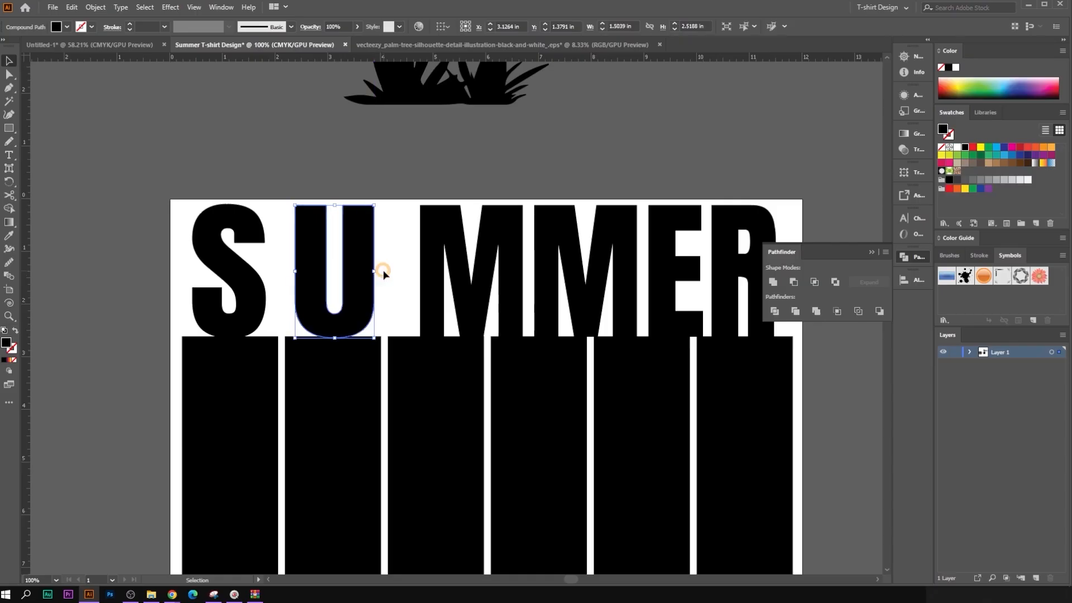
pyautogui.click(383, 271)
pyautogui.moveTo(439, 283); pyautogui.dragTo(409, 282)
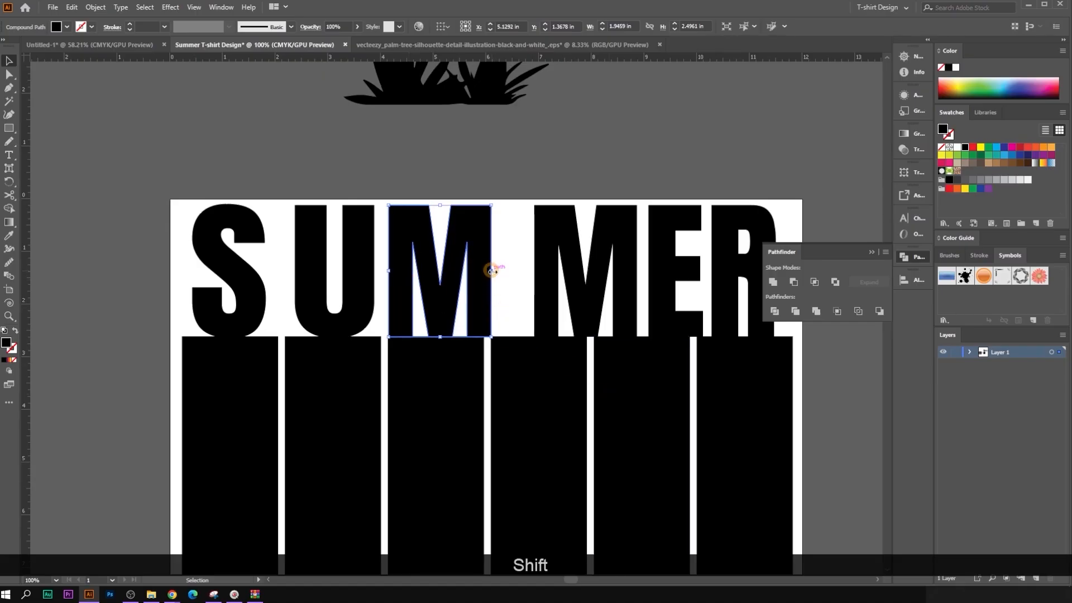
pyautogui.moveTo(491, 271); pyautogui.dragTo(484, 271)
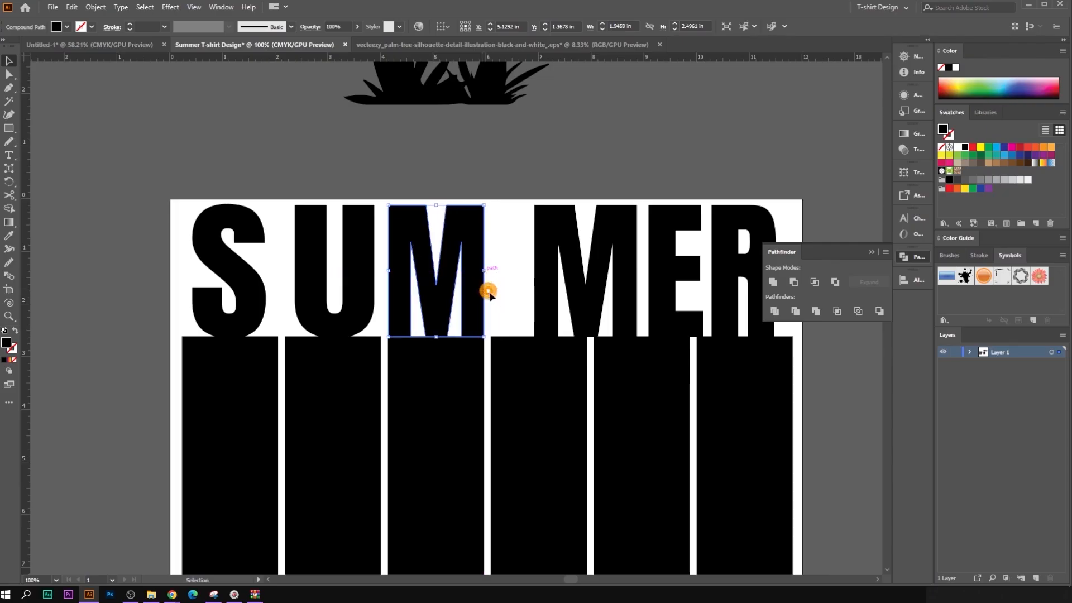
# Step: Delete the second M of SUMMER and put a duplicate of the first M above the fourth bar
pyautogui.click(504, 306)
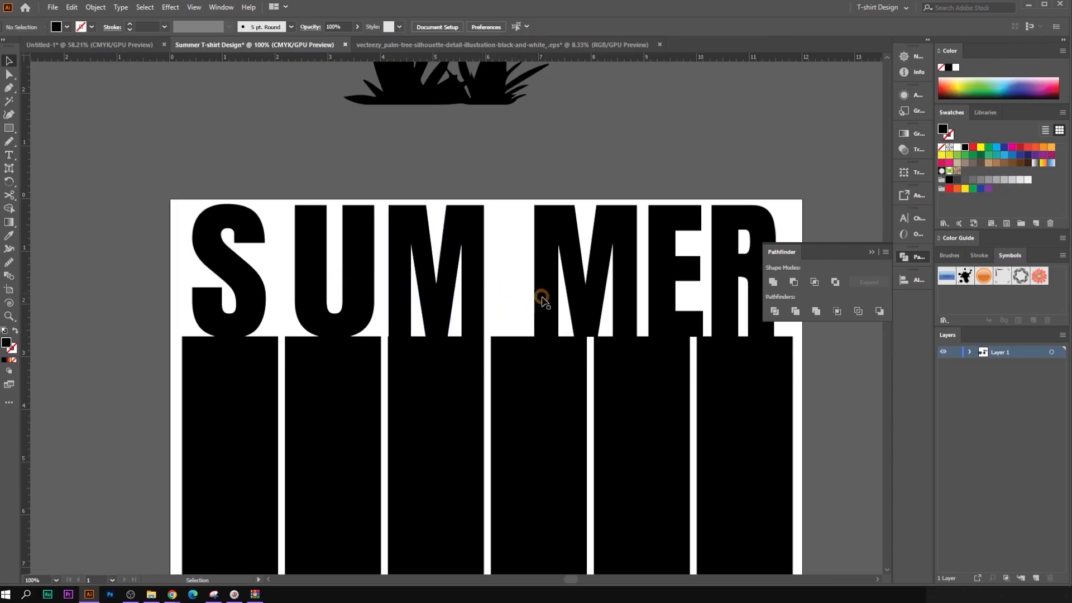
pyautogui.hscroll(5, 545, 301)
pyautogui.click(477, 268)
pyautogui.press('Delete')
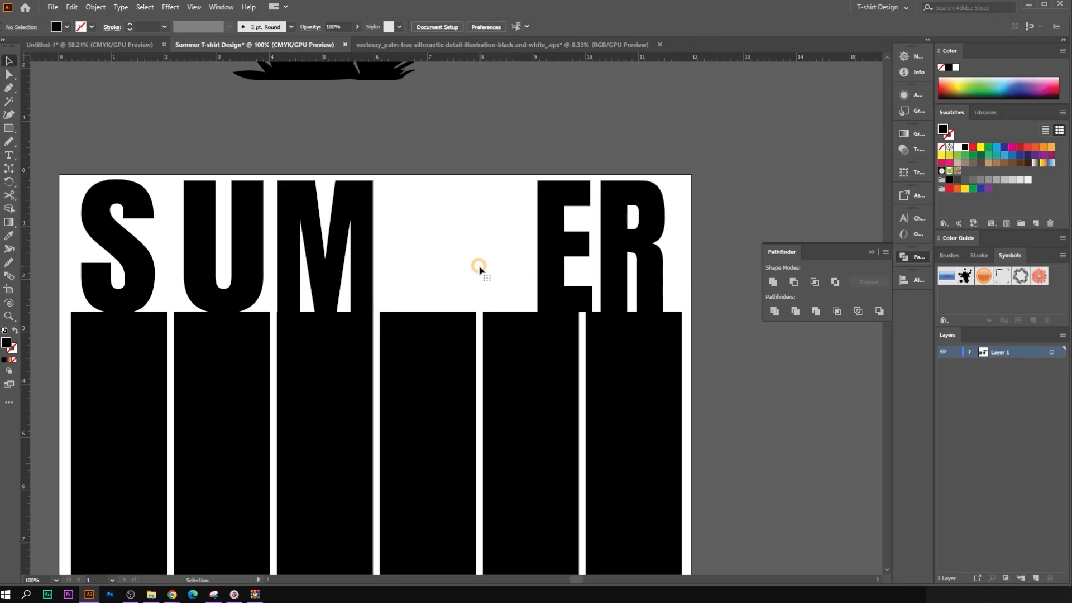
pyautogui.moveTo(359, 270); pyautogui.dragTo(463, 276)
pyautogui.click(506, 271)
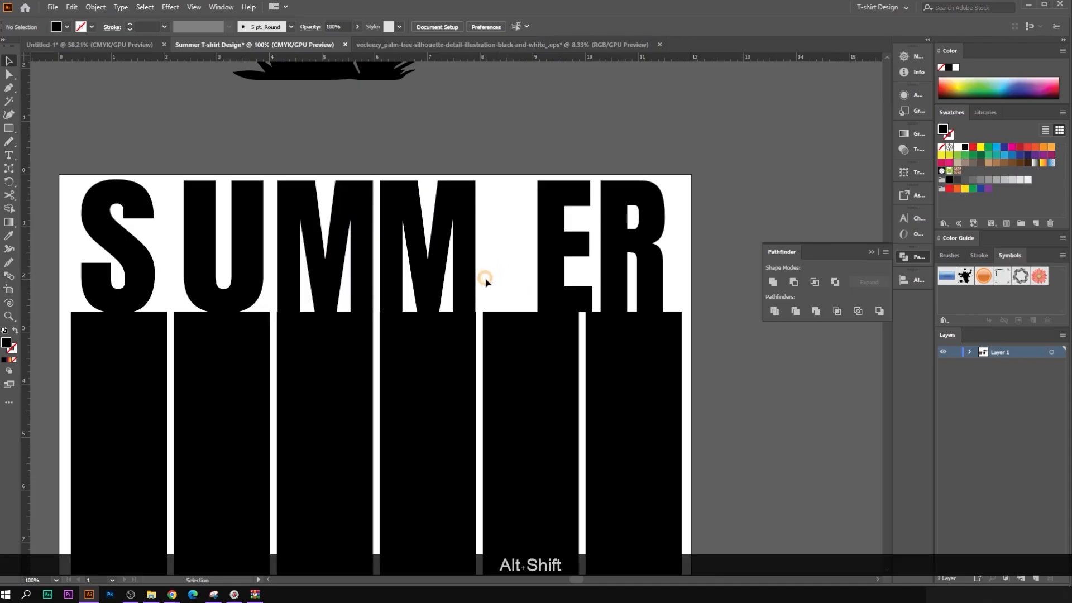
# Step: Nudge the duplicated M sideways so its outer edge lines up with the fourth bar
pyautogui.scroll(4, 446, 292)
pyautogui.click(386, 298)
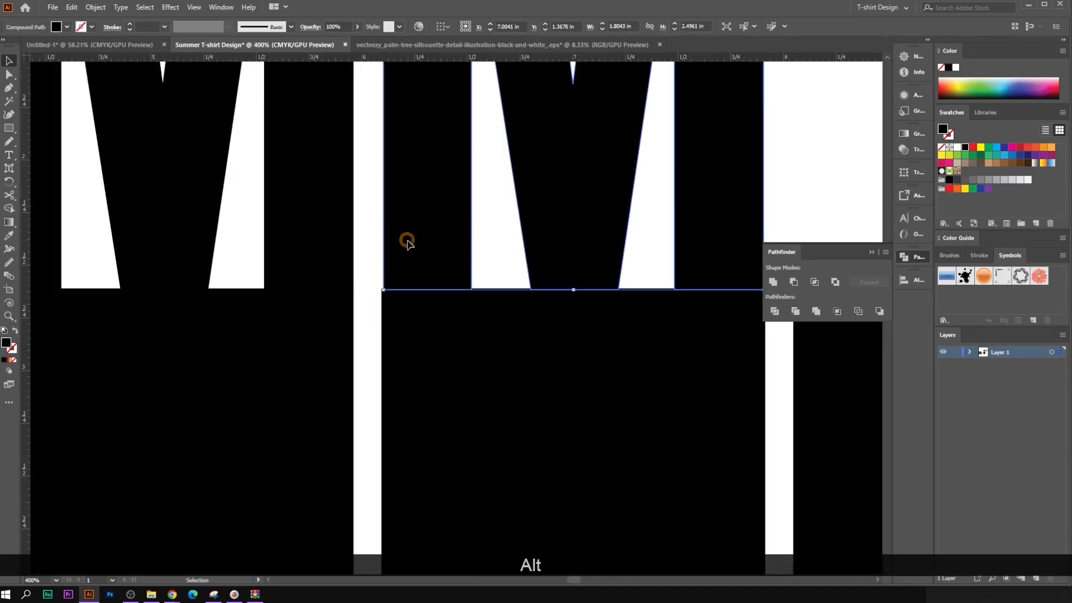
pyautogui.moveTo(406, 240); pyautogui.dragTo(403, 240)
pyautogui.click(369, 310)
pyautogui.scroll(-4, 366, 326)
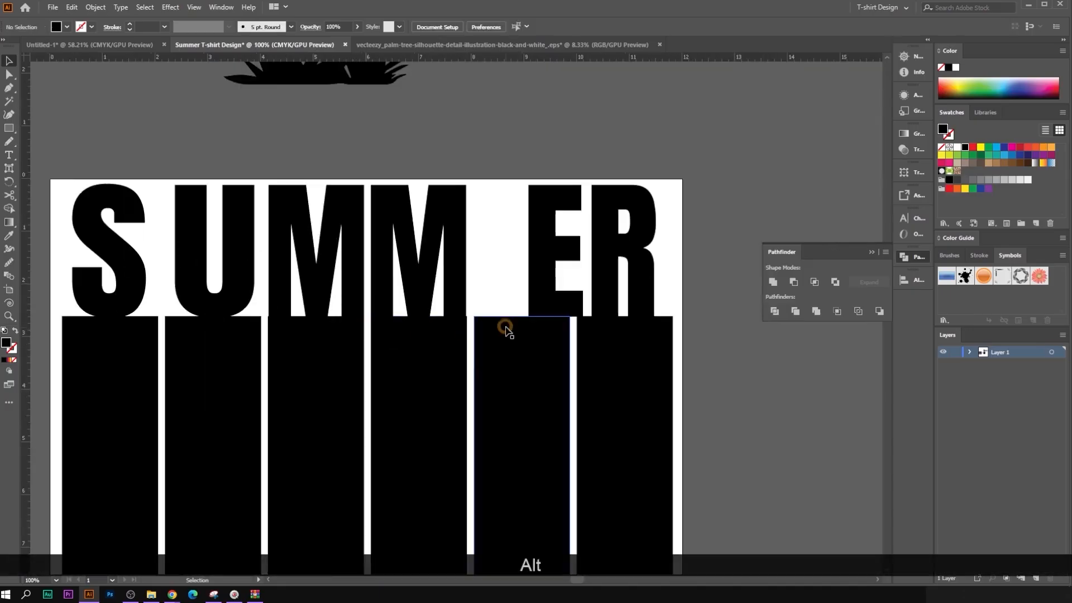
# Step: Stretch the E on both sides to match the fifth bar's edges, about 1.82 in wide
pyautogui.moveTo(515, 327); pyautogui.dragTo(479, 275)
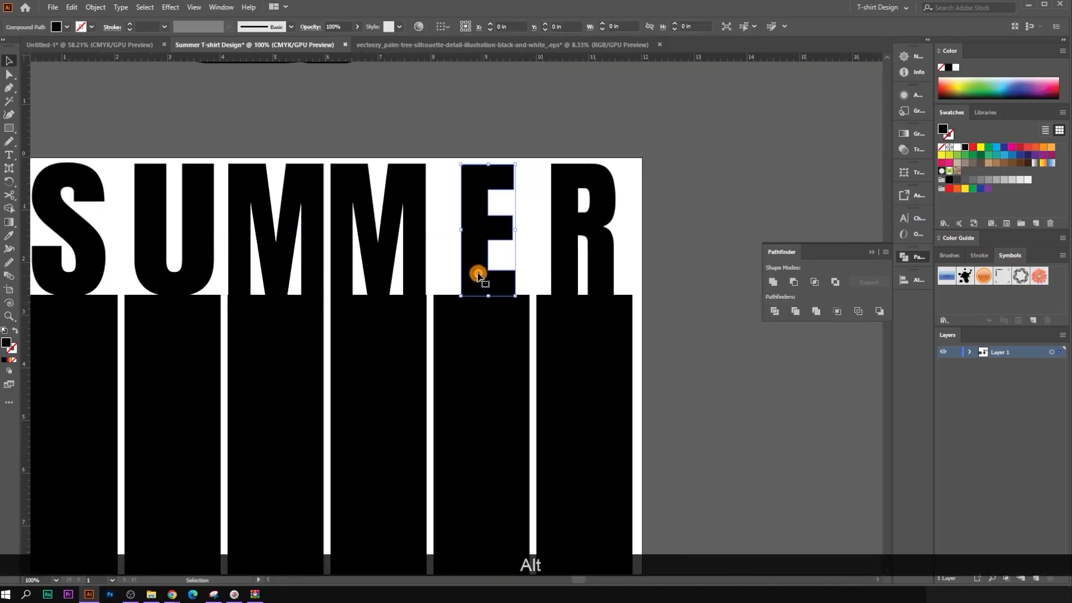
pyautogui.moveTo(459, 229); pyautogui.dragTo(437, 230)
pyautogui.moveTo(514, 229); pyautogui.dragTo(529, 230)
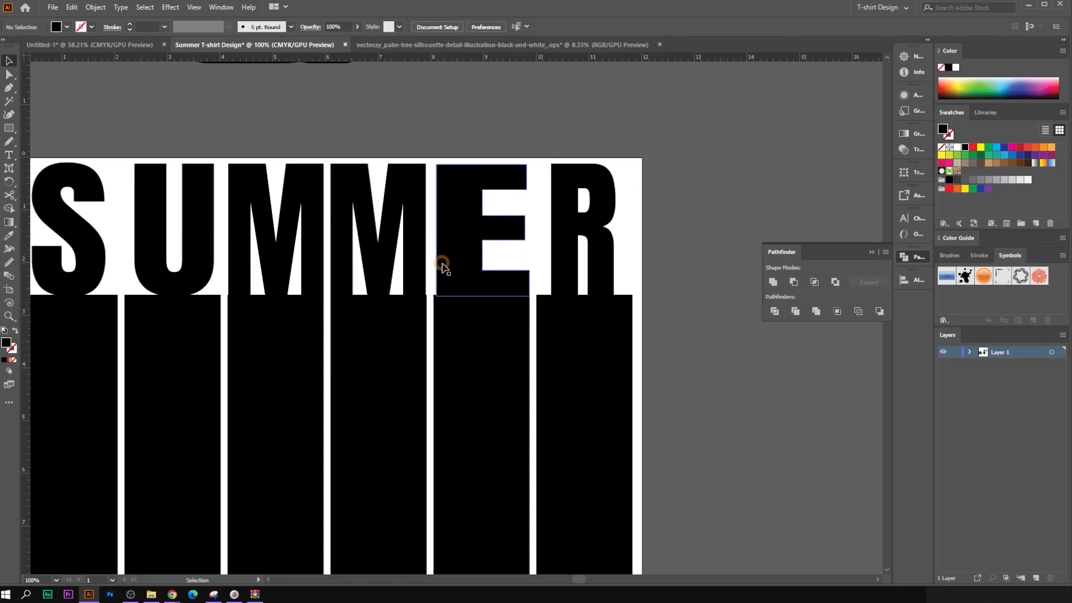
pyautogui.scroll(1, 443, 263)
pyautogui.moveTo(433, 214); pyautogui.dragTo(428, 213)
pyautogui.scroll(-2, 431, 228)
pyautogui.click(592, 236)
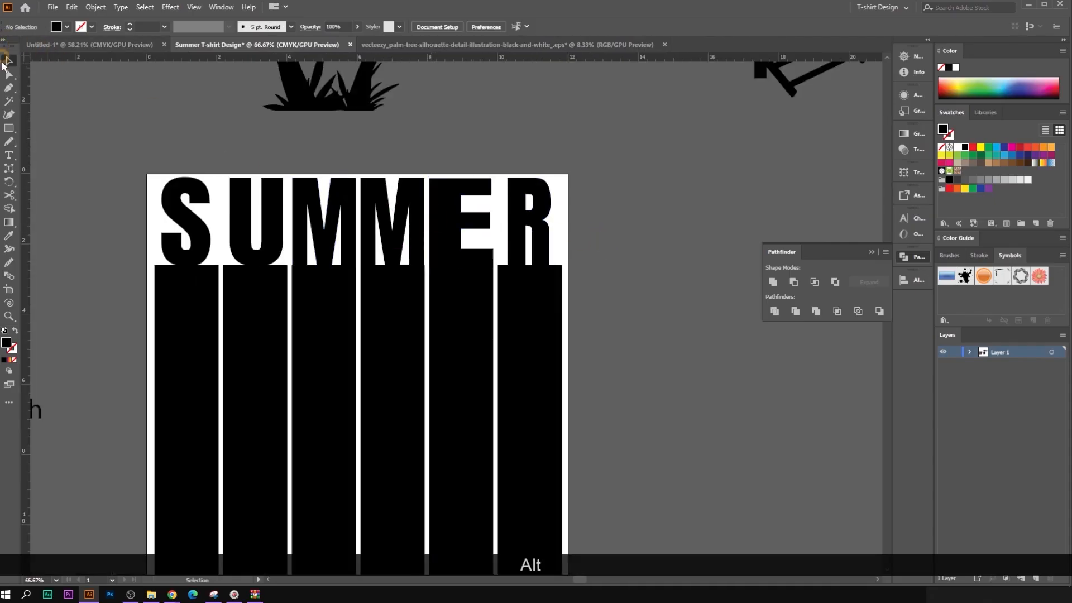
# Step: Thin the E's vertical stem by shifting its four inner anchor points horizontally to about X 8.68 in
pyautogui.click(9, 74)
pyautogui.scroll(1, 266, 179)
pyautogui.scroll(2, 529, 216)
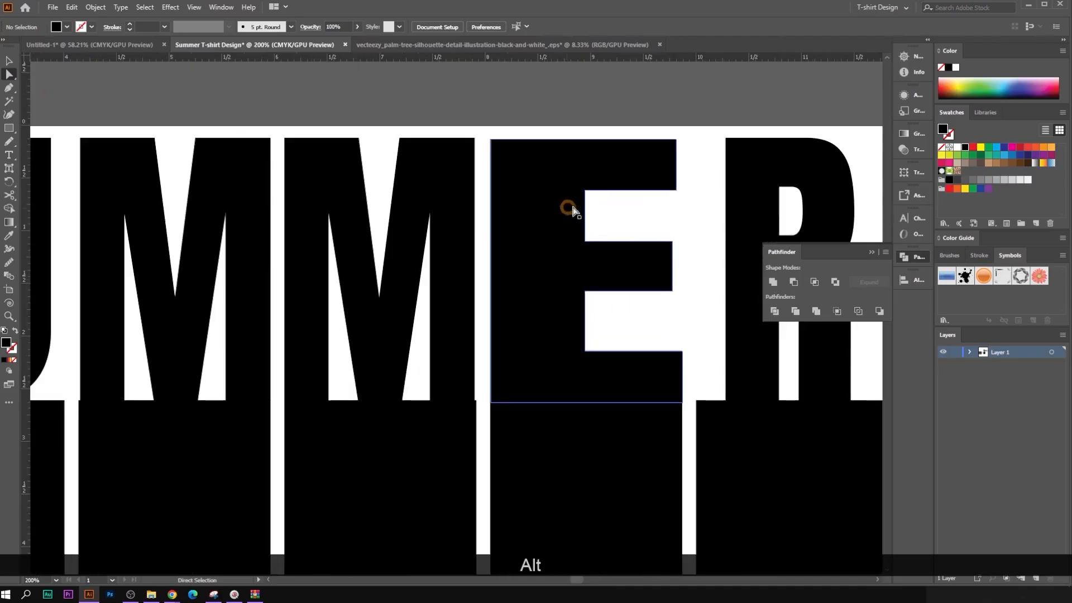
pyautogui.click(586, 192)
pyautogui.click(587, 225)
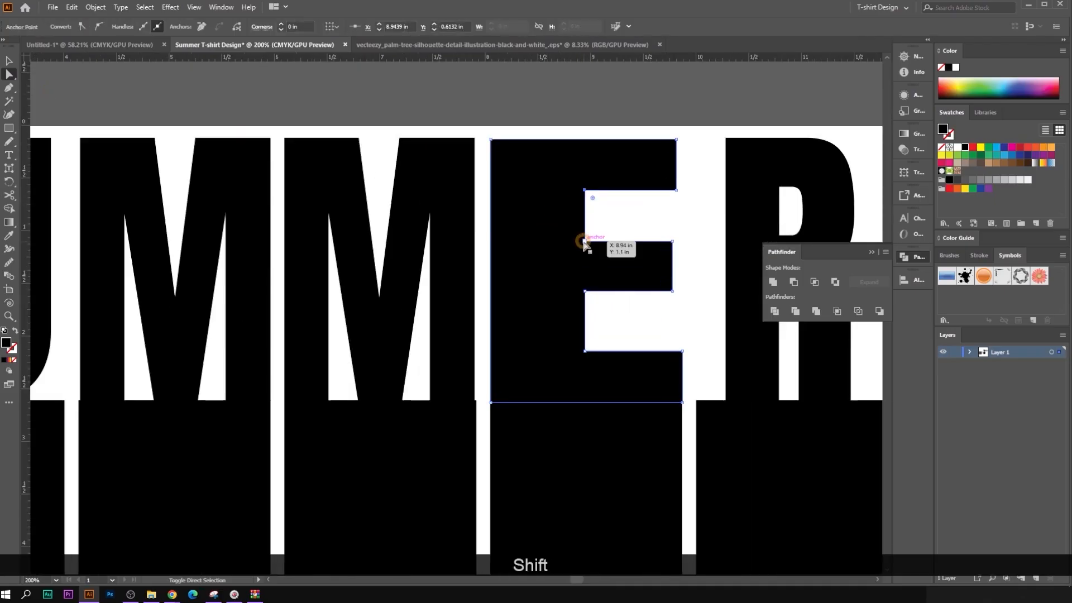
pyautogui.keyDown('shift'); pyautogui.click(584, 242); pyautogui.keyUp('shift')
pyautogui.keyDown('shift'); pyautogui.click(585, 291); pyautogui.keyUp('shift')
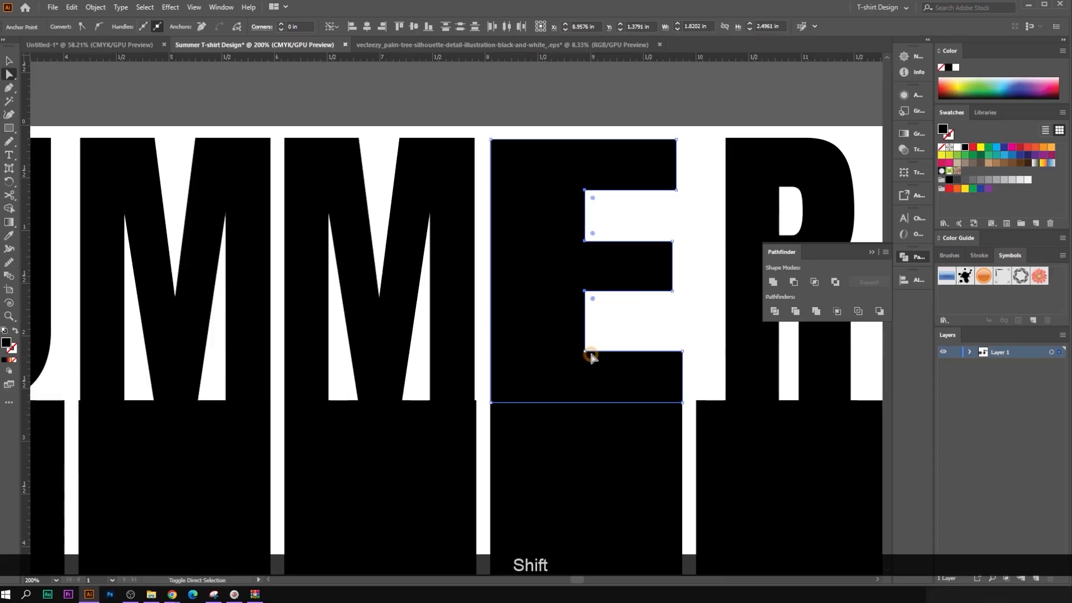
pyautogui.keyDown('shift'); pyautogui.click(585, 350); pyautogui.keyUp('shift')
pyautogui.press('Left')
pyautogui.press('Left')
pyautogui.press('Left')
pyautogui.press('Left')
pyautogui.press('Left')
pyautogui.press('Left')
pyautogui.press('Left')
pyautogui.press('Left')
pyautogui.press('Left')
pyautogui.press('Left')
pyautogui.press('Left')
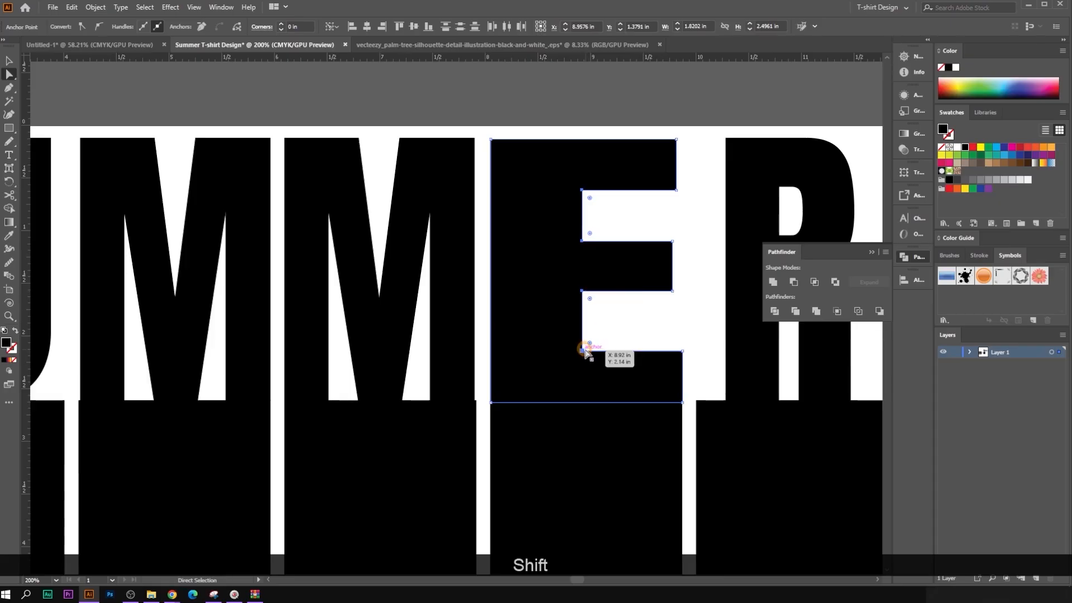
pyautogui.press('Left')
pyautogui.press('Left')
pyautogui.press('Left')
pyautogui.press('Left')
pyautogui.press('Left')
pyautogui.press('Left')
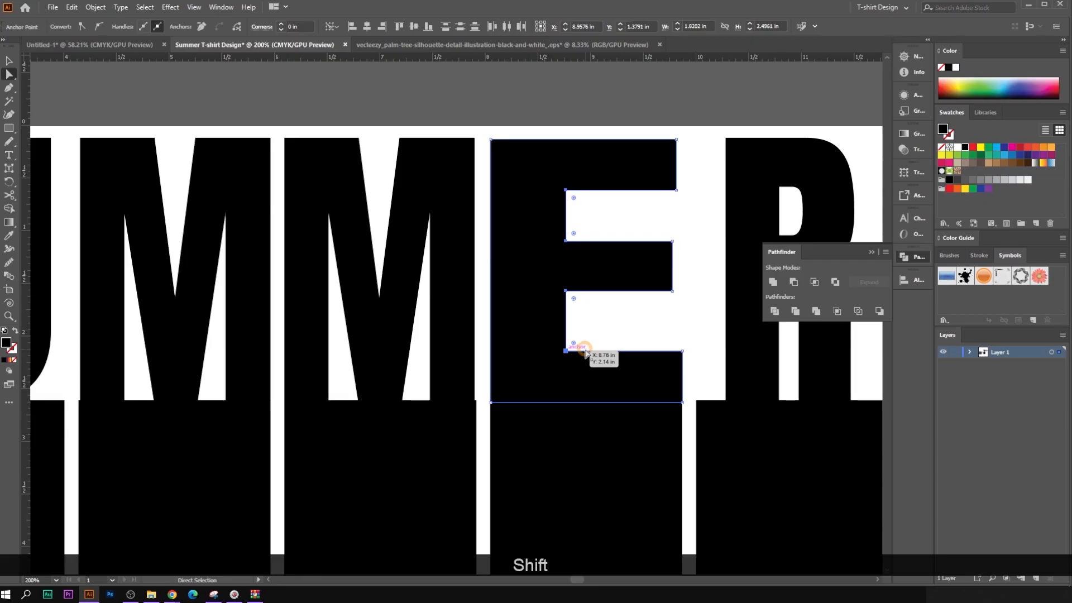
pyautogui.press('Left')
pyautogui.press('Left')
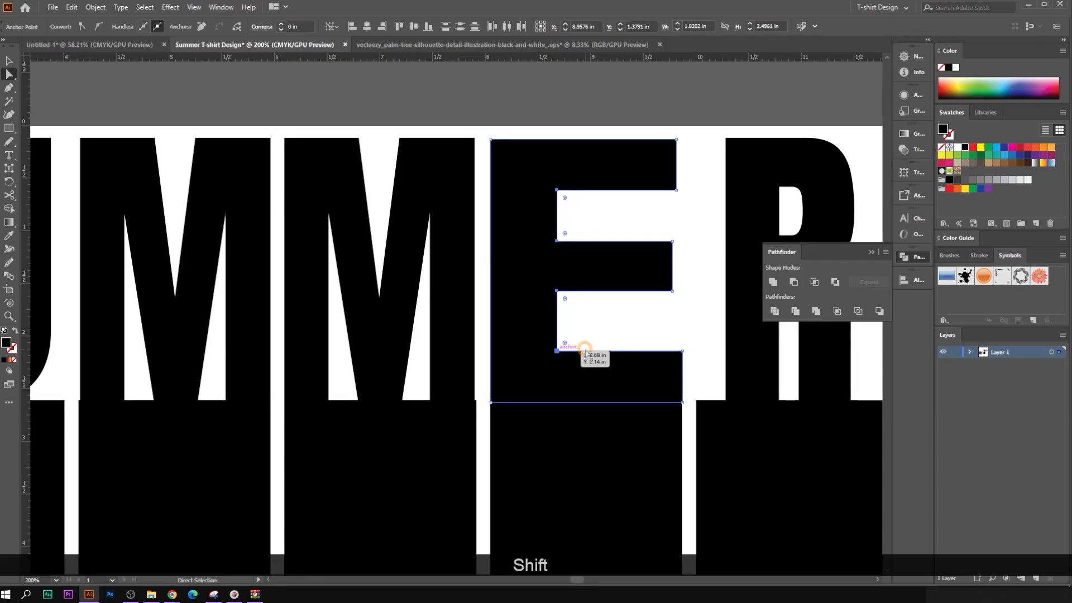
pyautogui.keyDown('alt'); pyautogui.scroll(-2, 586, 352); pyautogui.keyUp('alt')
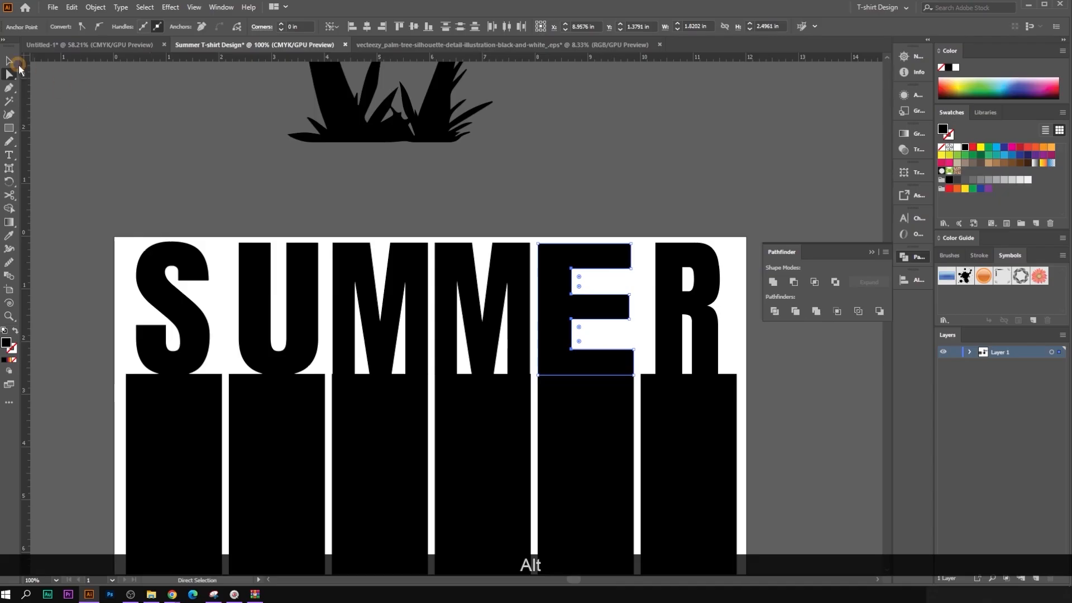
pyautogui.click(615, 130)
# Step: Stretch the R on both sides to the sixth bar's width, about 1.82 in
pyautogui.scroll(-1, 643, 175)
pyautogui.moveTo(661, 170); pyautogui.dragTo(558, 124)
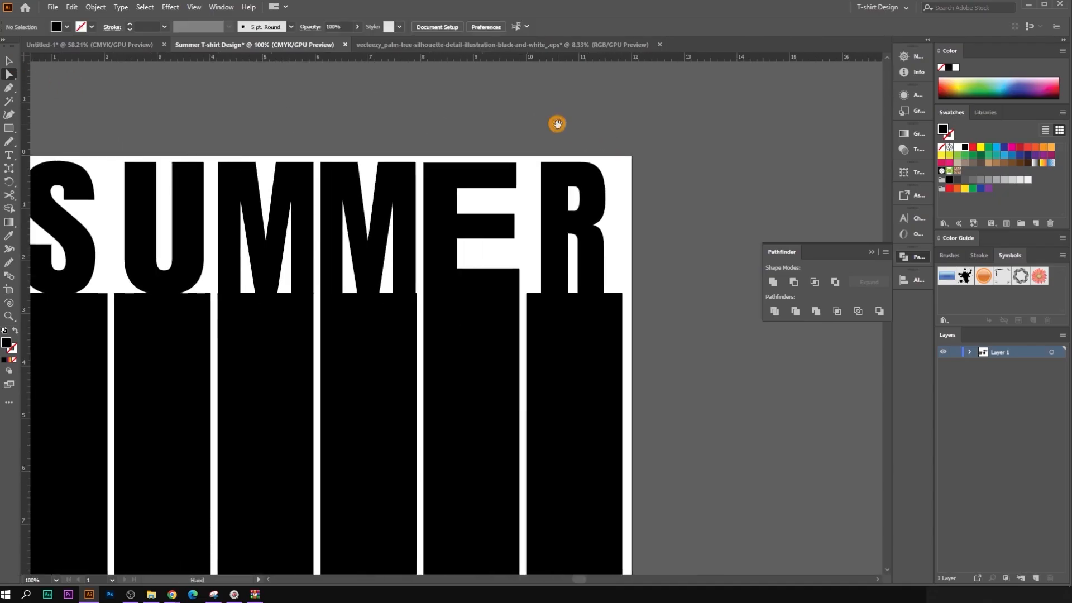
pyautogui.scroll(-1, 718, 188)
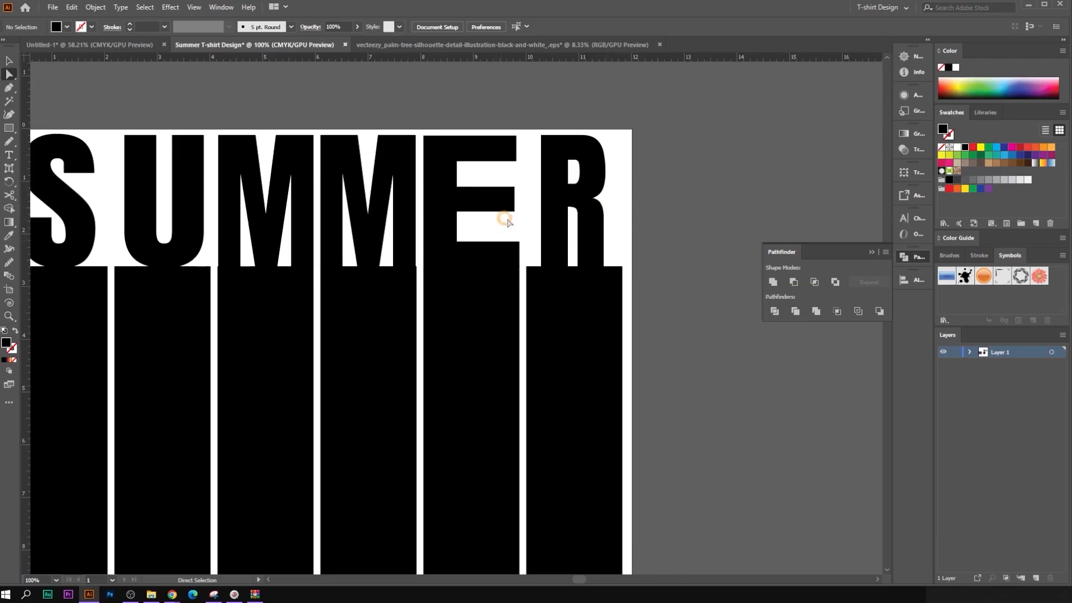
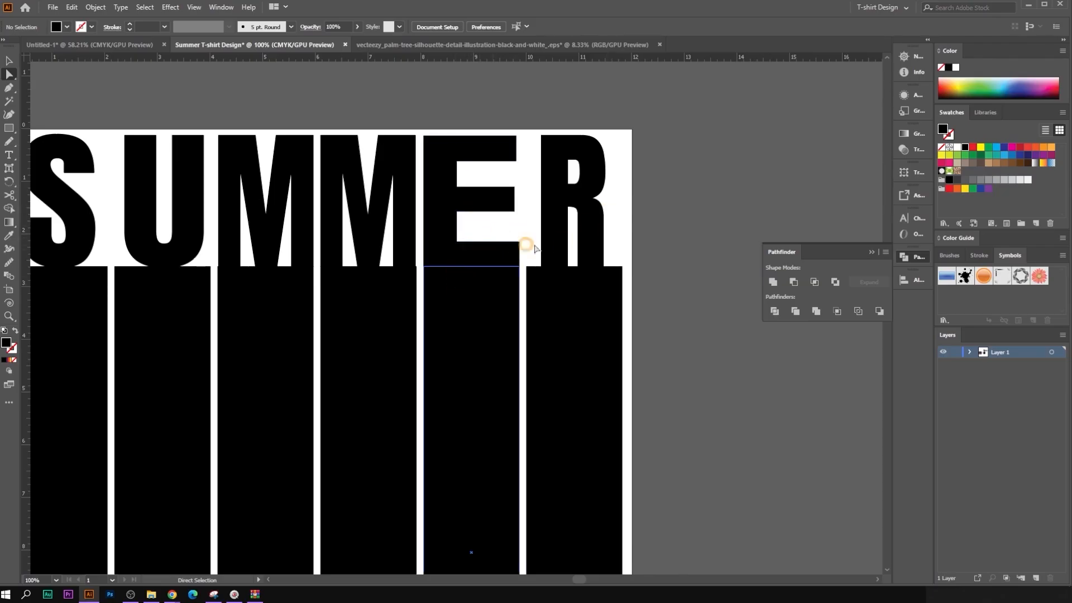
pyautogui.click(596, 230)
pyautogui.press('v')
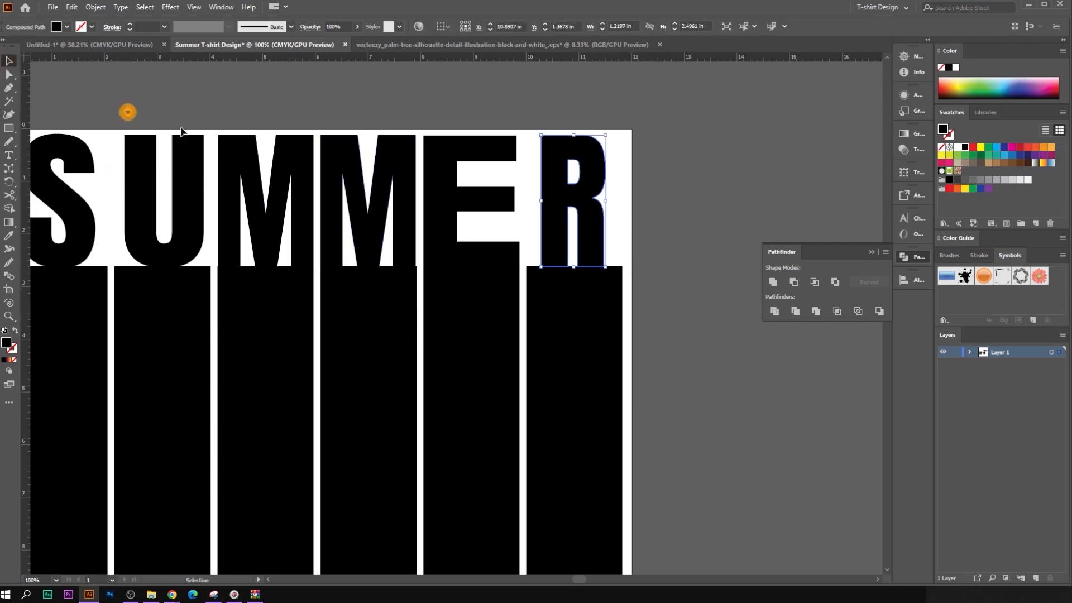
pyautogui.moveTo(607, 200); pyautogui.dragTo(622, 200)
pyautogui.moveTo(541, 200); pyautogui.dragTo(527, 200)
pyautogui.click(714, 213)
pyautogui.scroll(-1, 719, 212)
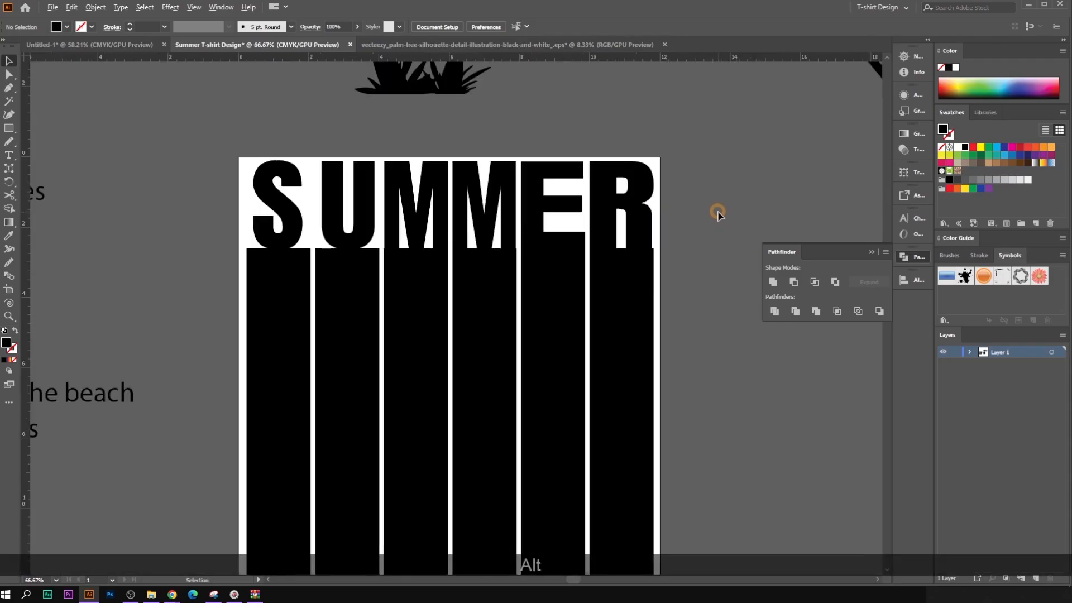
pyautogui.scroll(1, 709, 219)
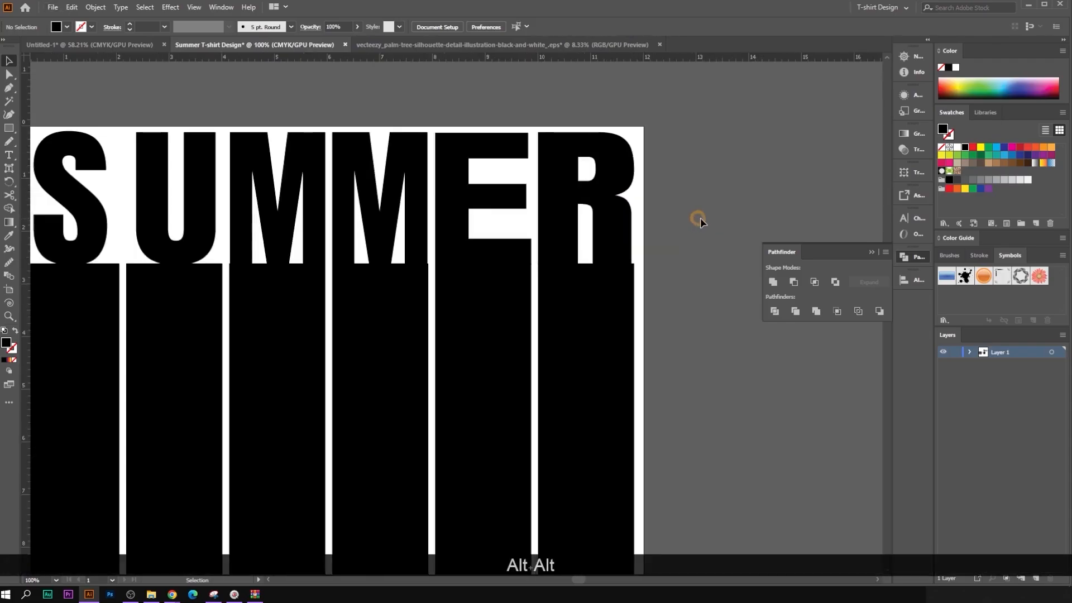
pyautogui.scroll(-1, 720, 213)
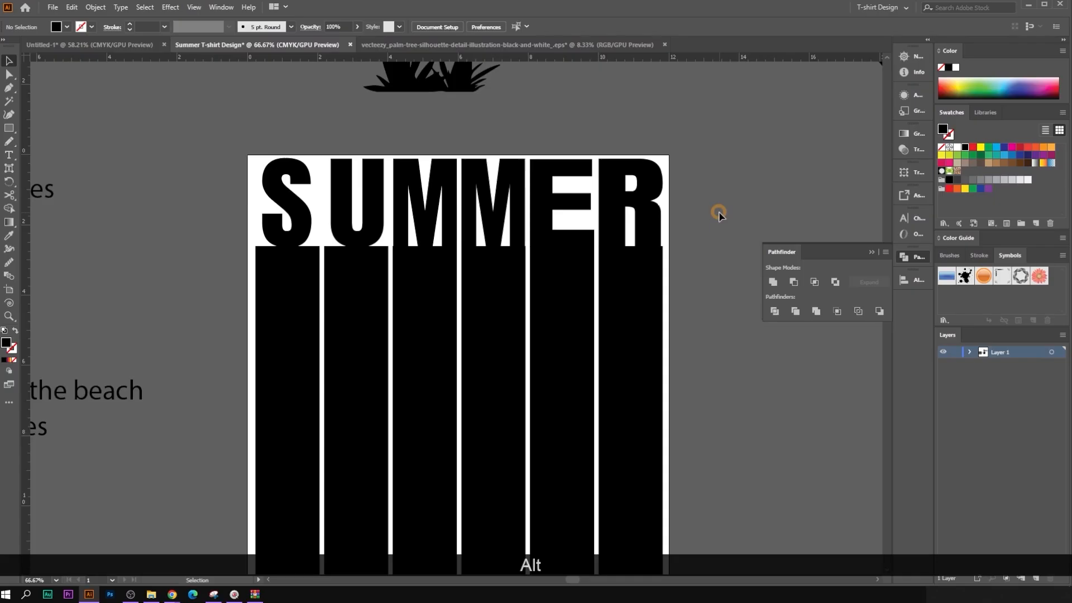
pyautogui.scroll(-2, 618, 233)
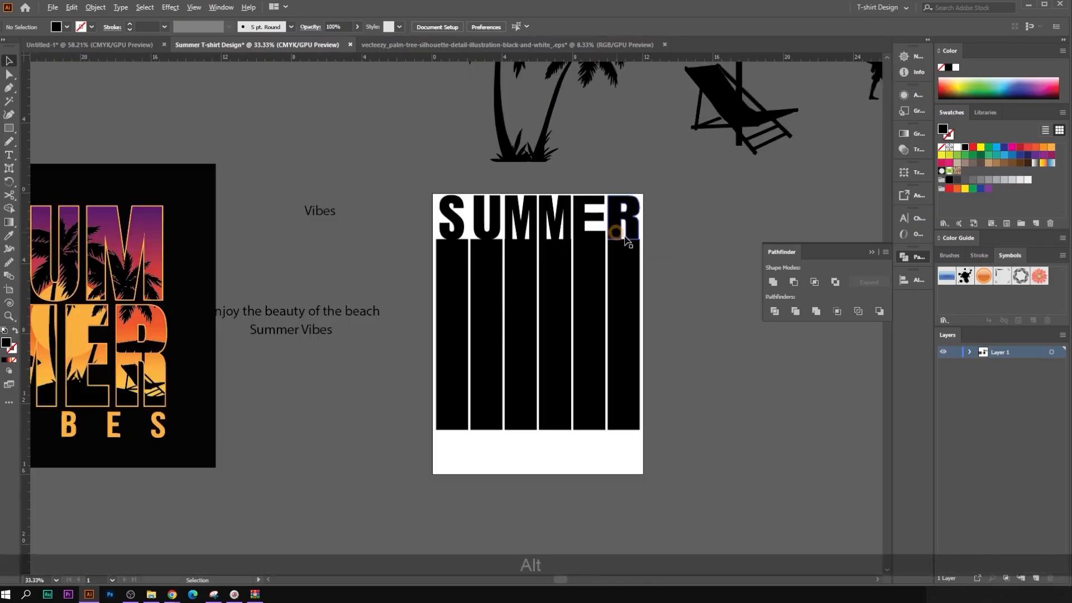
pyautogui.scroll(2, 613, 244)
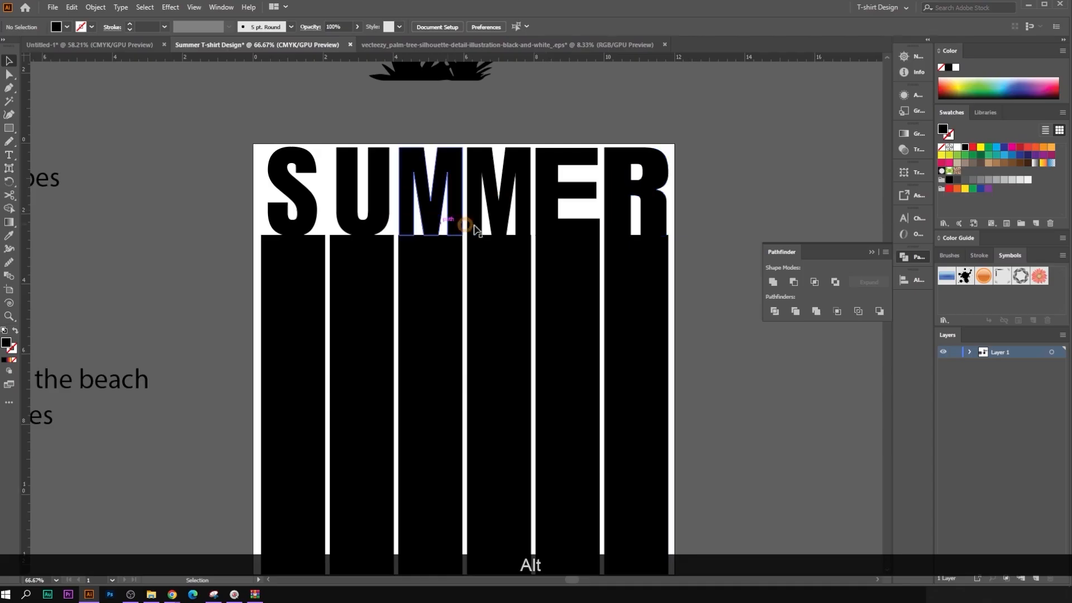
# Step: Narrow the R slightly from its outer side, keeping its stem aligned with the sixth bar
pyautogui.click(299, 210)
pyautogui.click(661, 206)
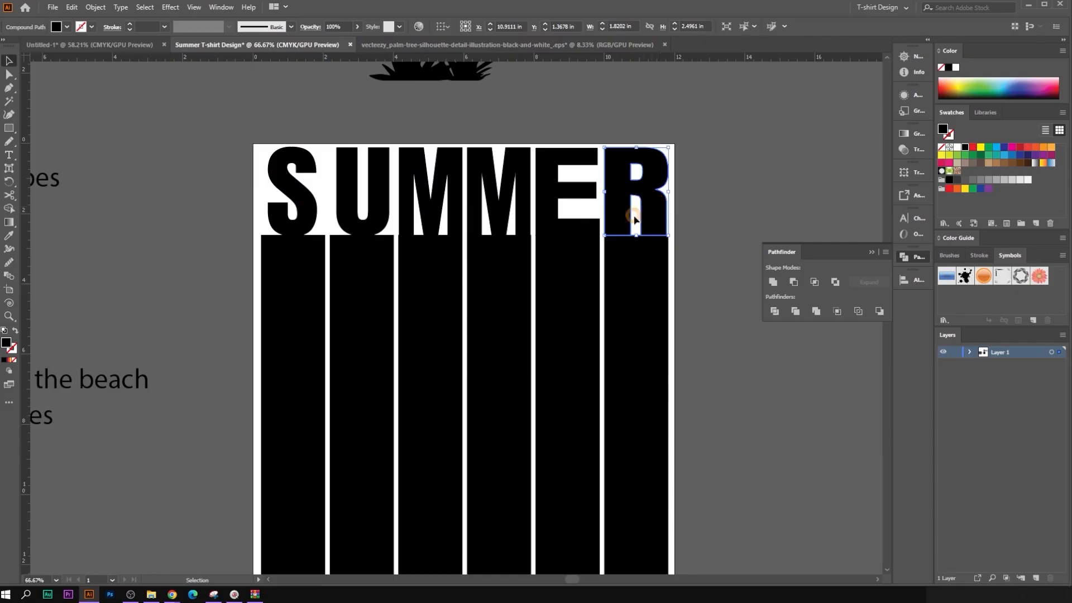
pyautogui.scroll(1, 651, 216)
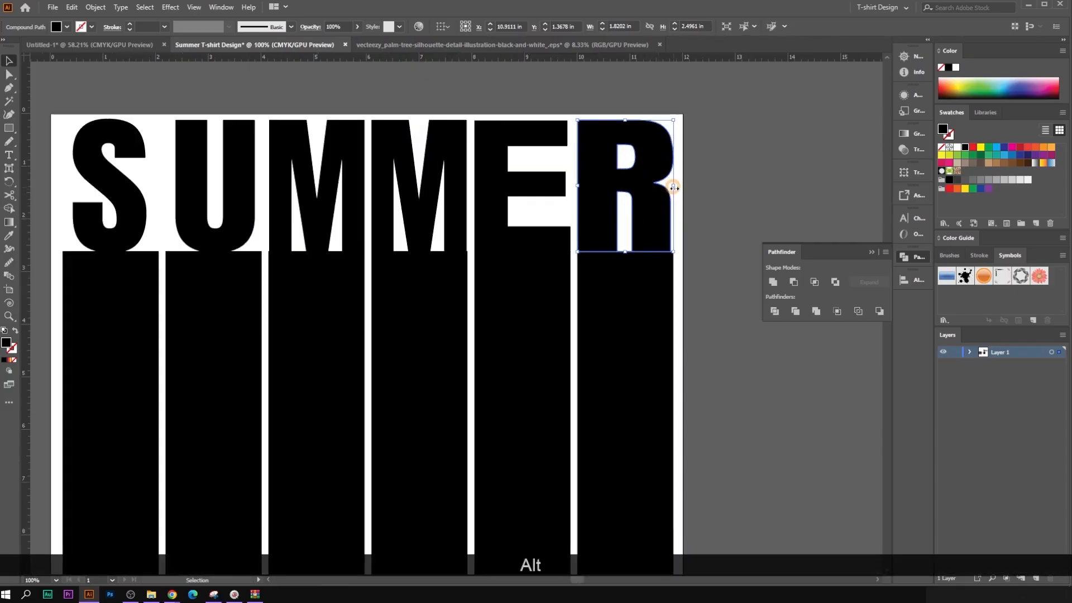
pyautogui.moveTo(674, 187); pyautogui.dragTo(669, 187)
pyautogui.click(694, 202)
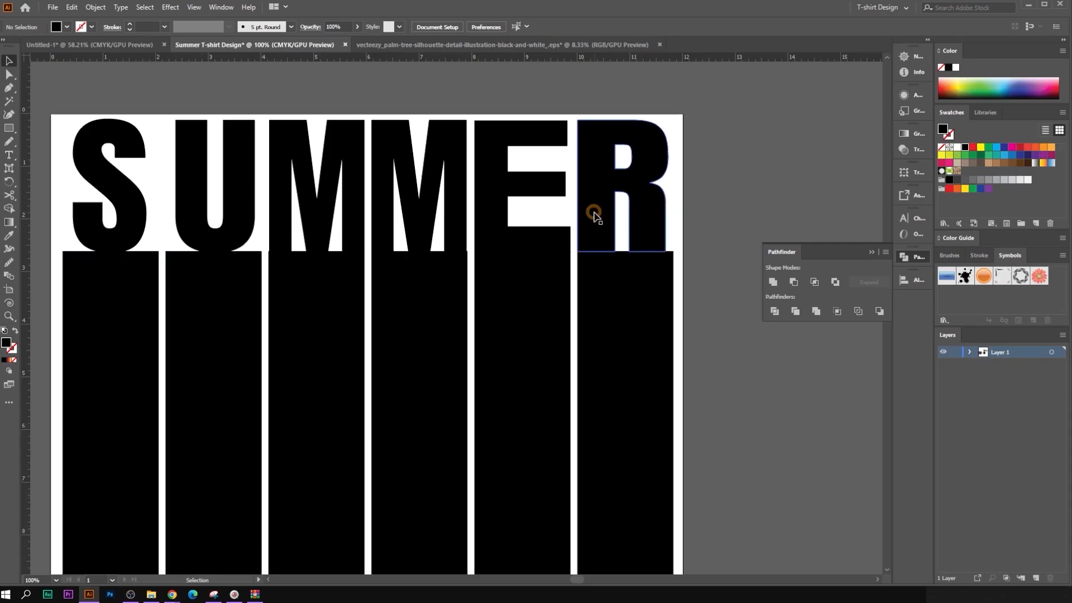
# Step: Scale the SUMMER letters and all six bars down slightly together, leaving a margin at the artboard's upper edge
pyautogui.scroll(-2, 662, 240)
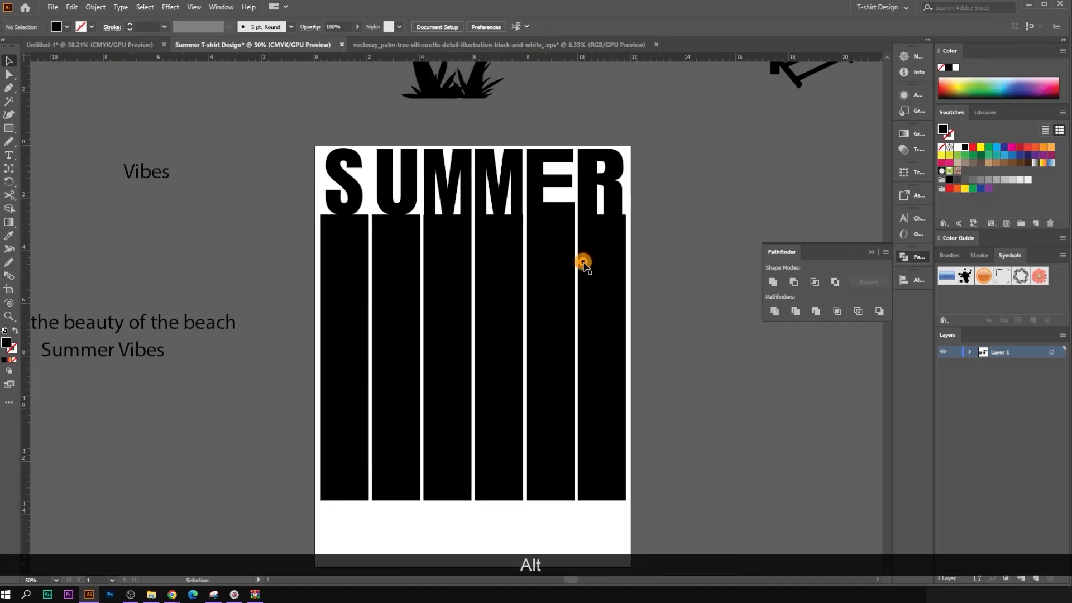
pyautogui.moveTo(319, 132); pyautogui.dragTo(646, 491)
pyautogui.scroll(-1, 531, 342)
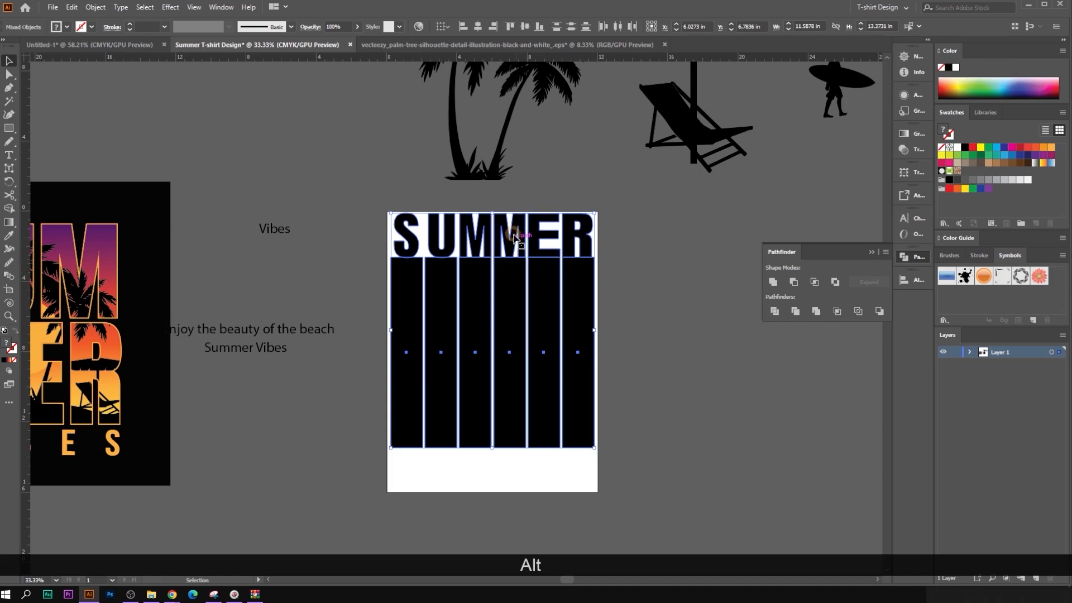
pyautogui.moveTo(495, 213); pyautogui.dragTo(495, 219)
pyautogui.click(719, 308)
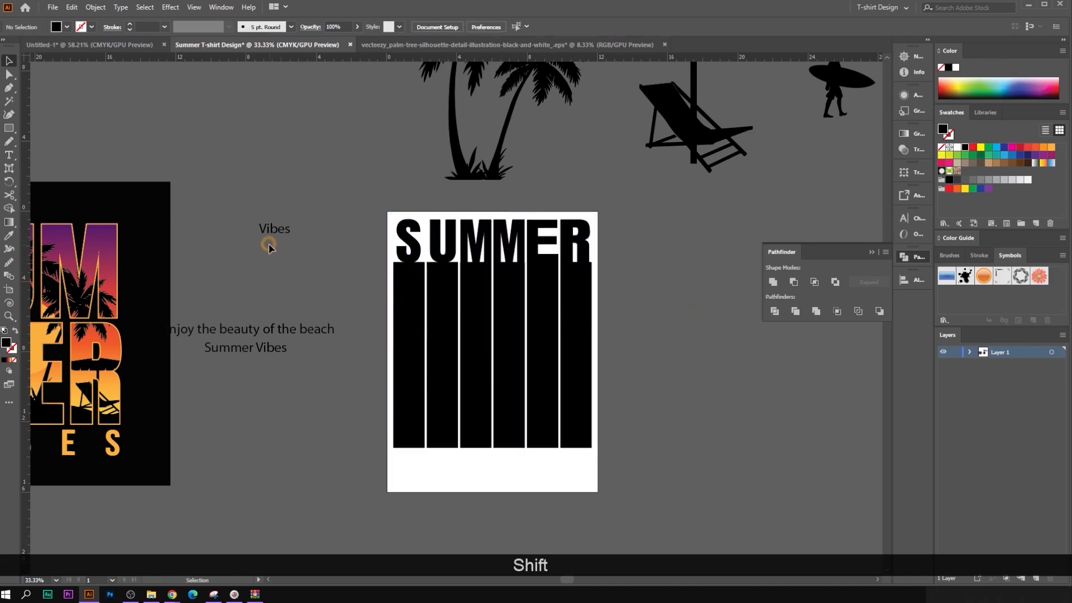
# Step: Place a copy of the small Vibes text below the finished first design
pyautogui.moveTo(276, 232); pyautogui.dragTo(192, 503)
pyautogui.scroll(1, 478, 471)
pyautogui.scroll(-2, 479, 459)
# Step: Ungroup the first design's artwork and place its orange VIBES lettering beneath the six bars
pyautogui.click(212, 447)
pyautogui.rightClick(205, 446)
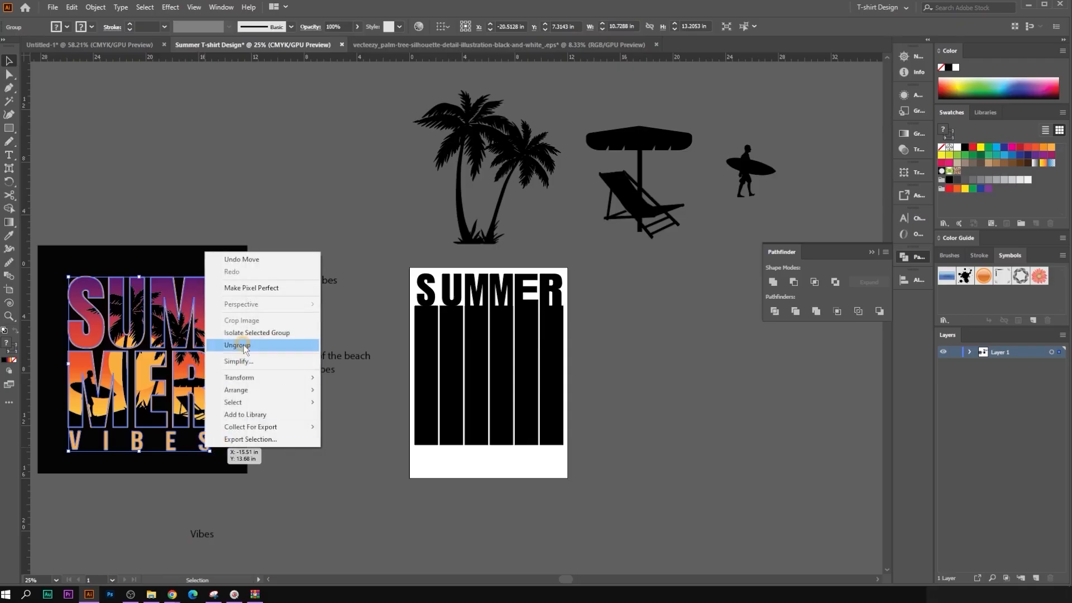
pyautogui.click(244, 345)
pyautogui.click(207, 444)
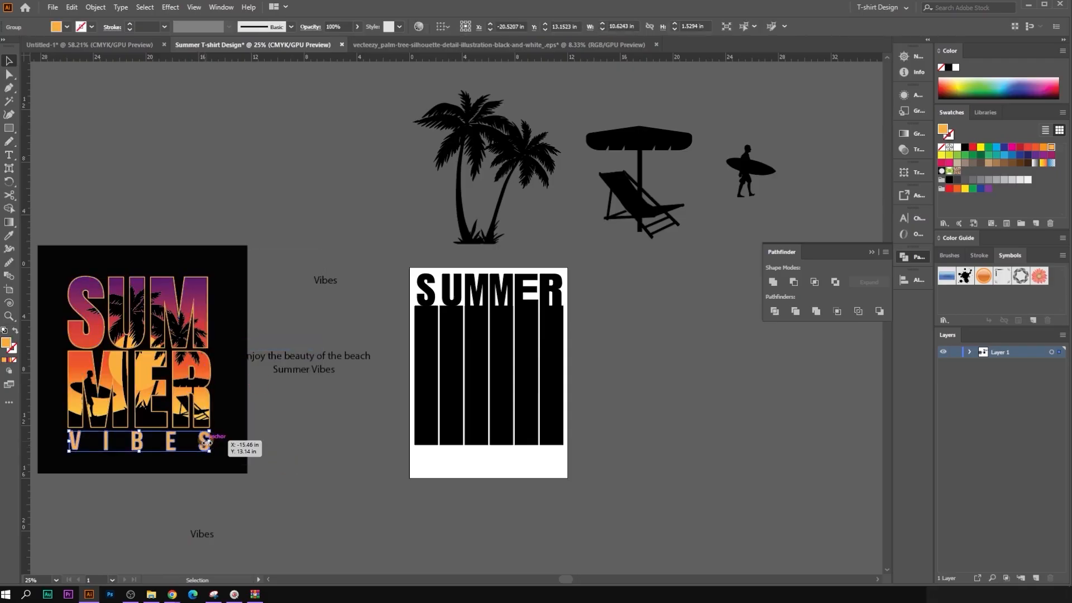
pyautogui.moveTo(206, 445); pyautogui.dragTo(577, 450)
# Step: Widen the VIBES lettering to about 11.19 in so the V lines up with the first bar's outer edge
pyautogui.scroll(2, 548, 466)
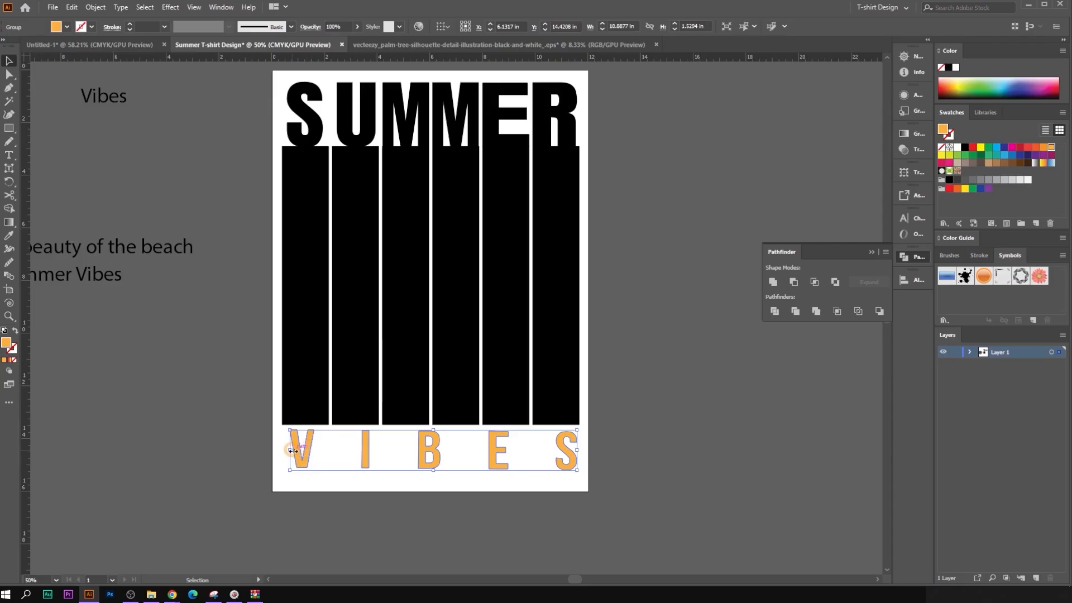
pyautogui.moveTo(292, 451); pyautogui.dragTo(282, 450)
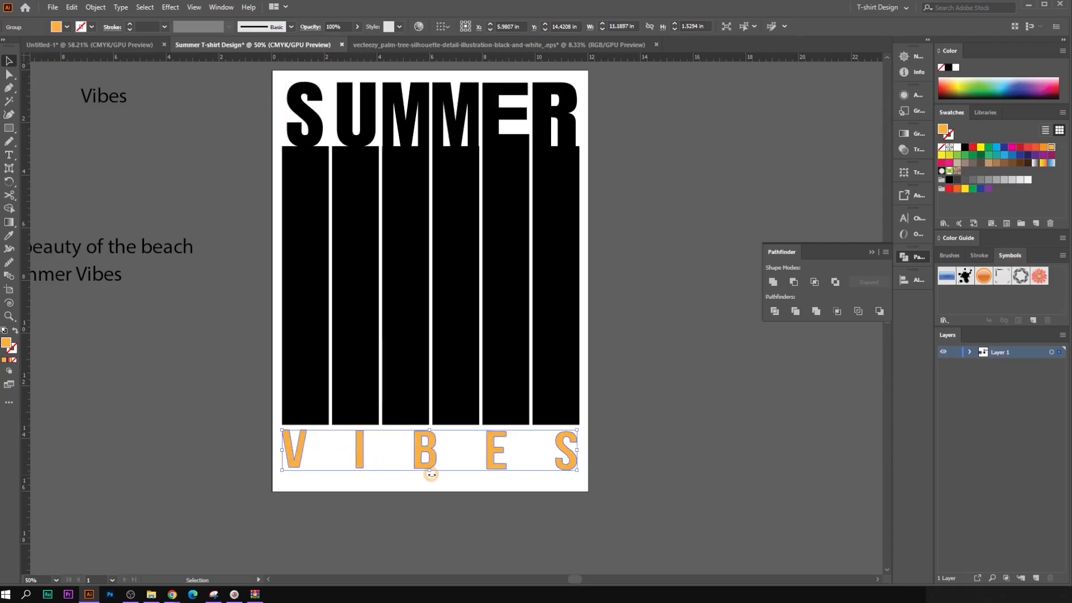
pyautogui.scroll(1, 624, 420)
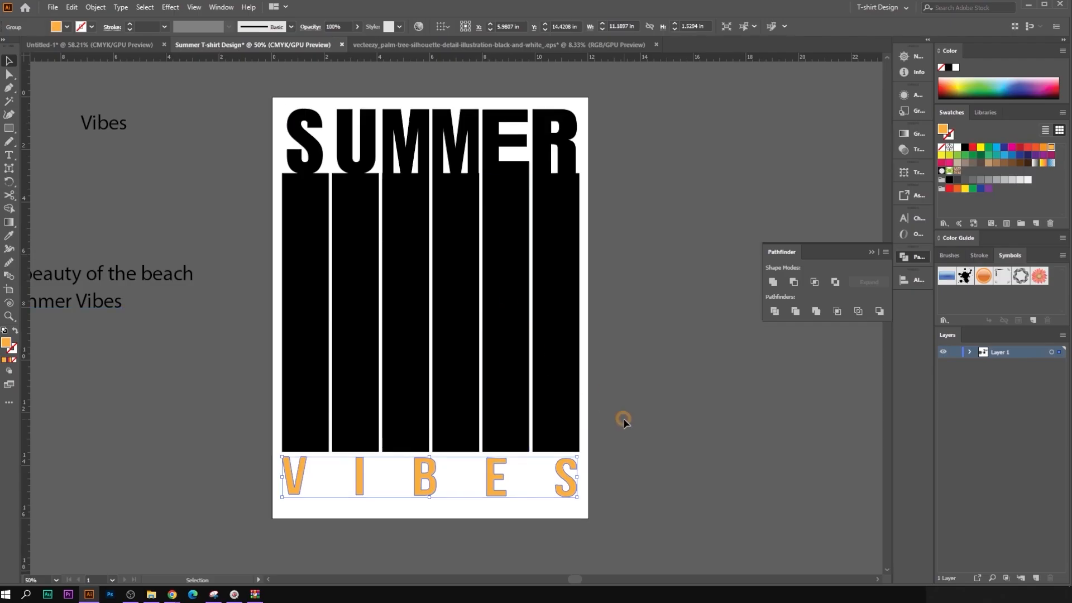
# Step: Fill the first bar under SUMMER with teal and the second bar with green
pyautogui.click(624, 420)
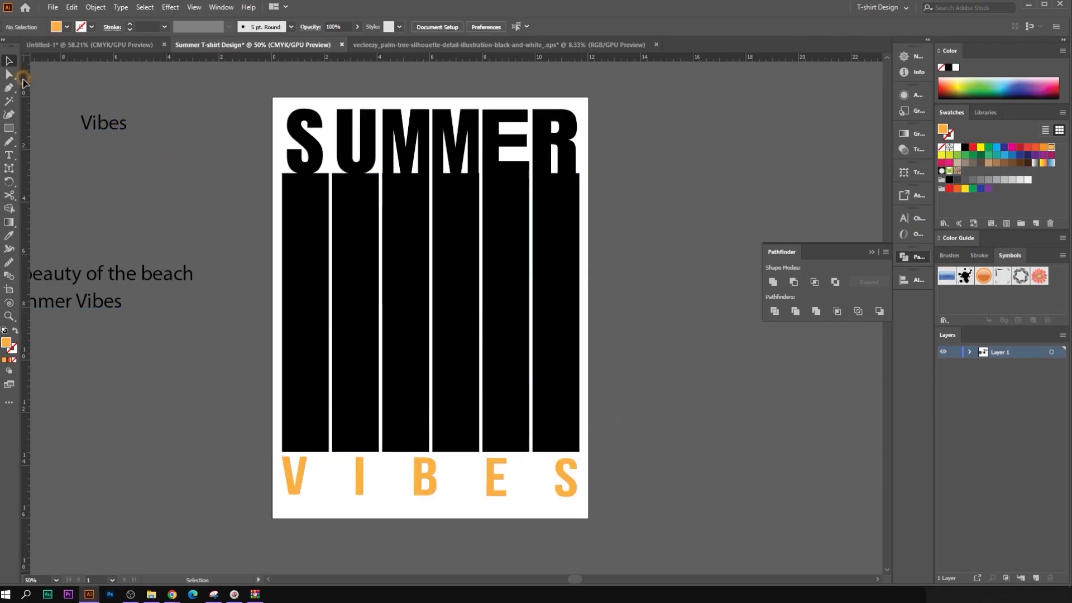
pyautogui.click(307, 258)
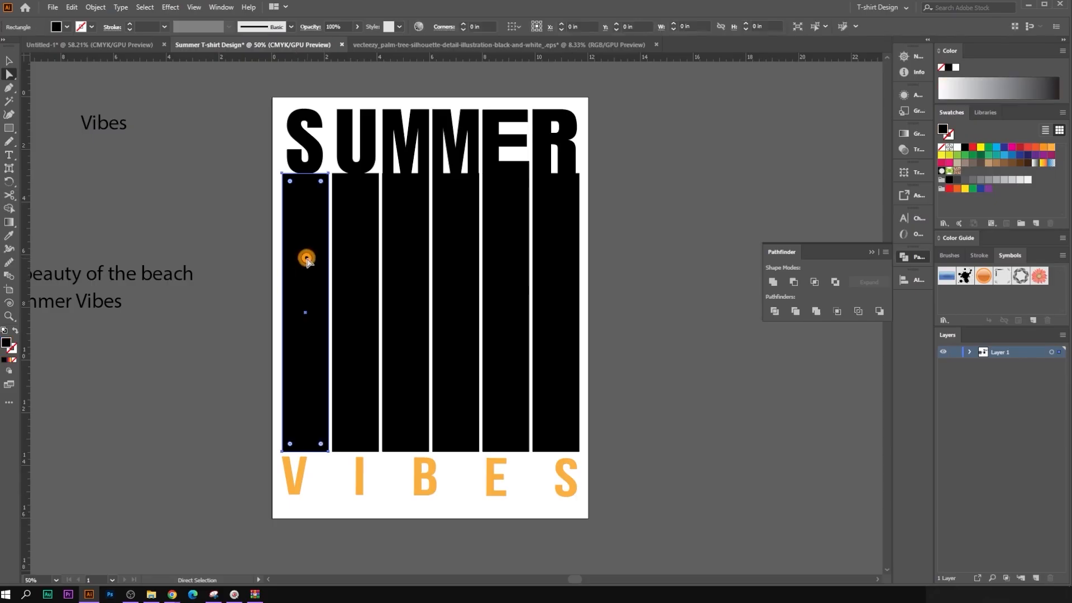
pyautogui.click(989, 156)
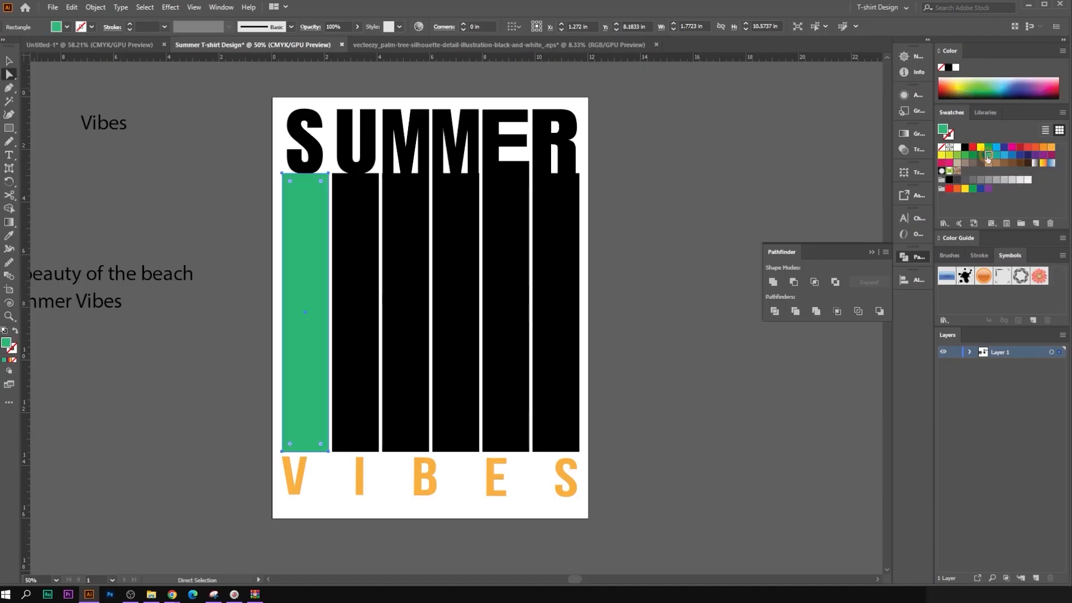
pyautogui.click(998, 155)
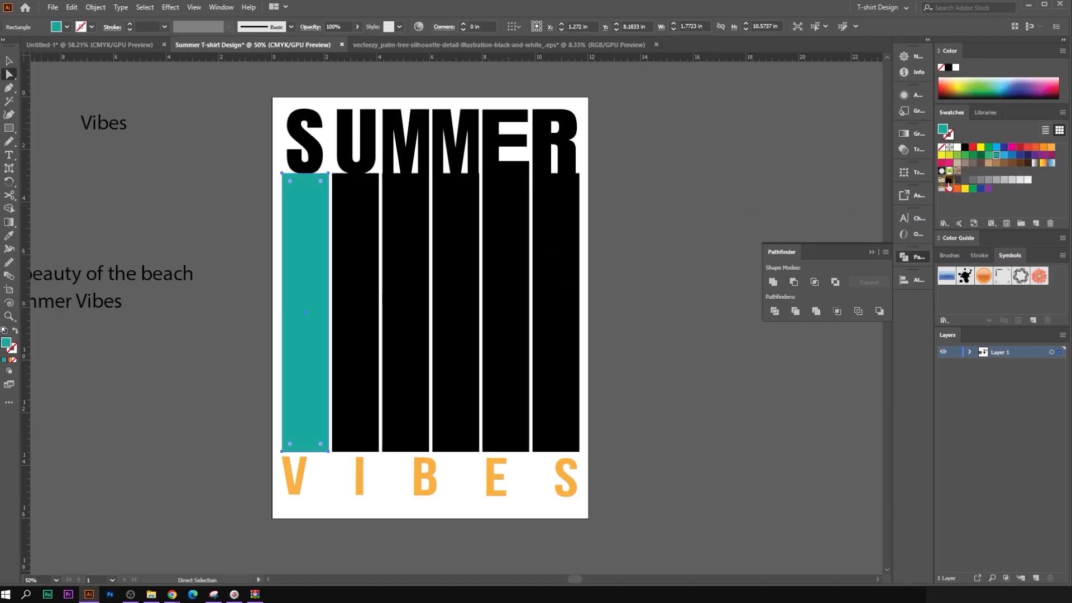
pyautogui.click(357, 292)
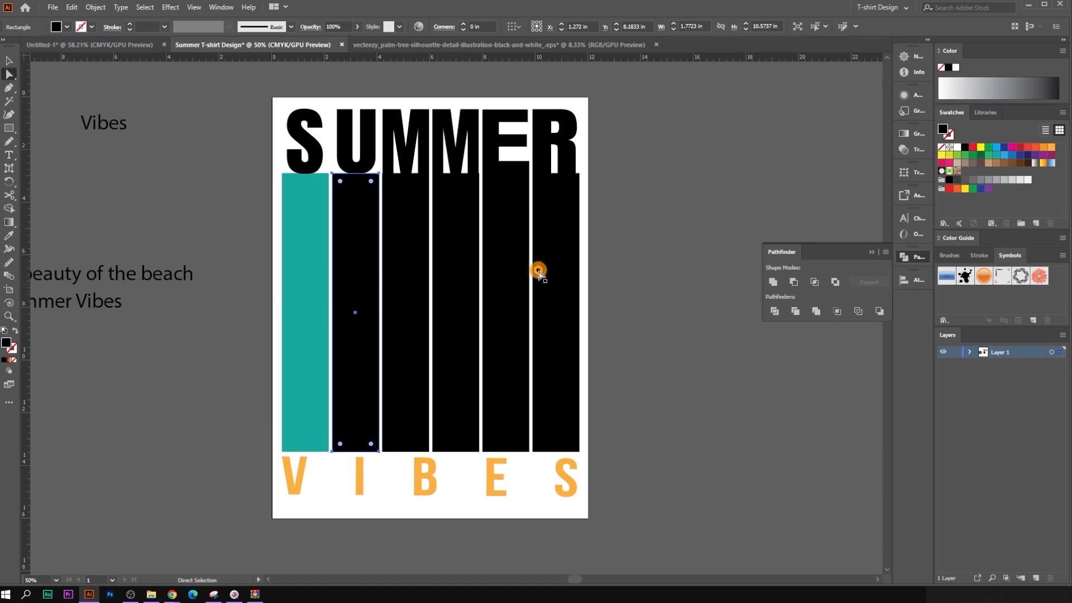
pyautogui.click(995, 156)
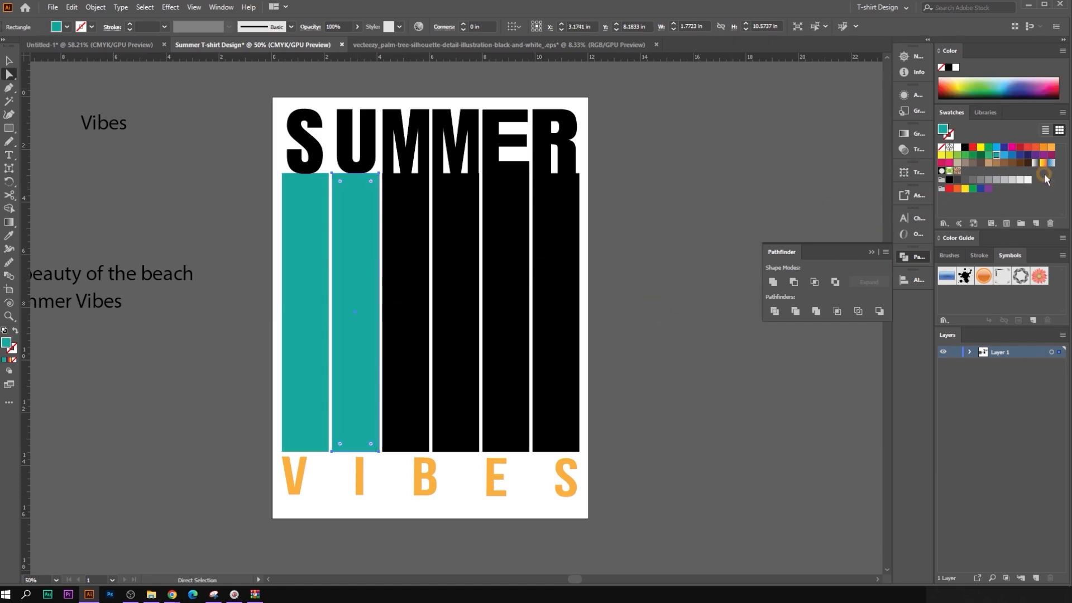
pyautogui.click(989, 156)
pyautogui.click(728, 350)
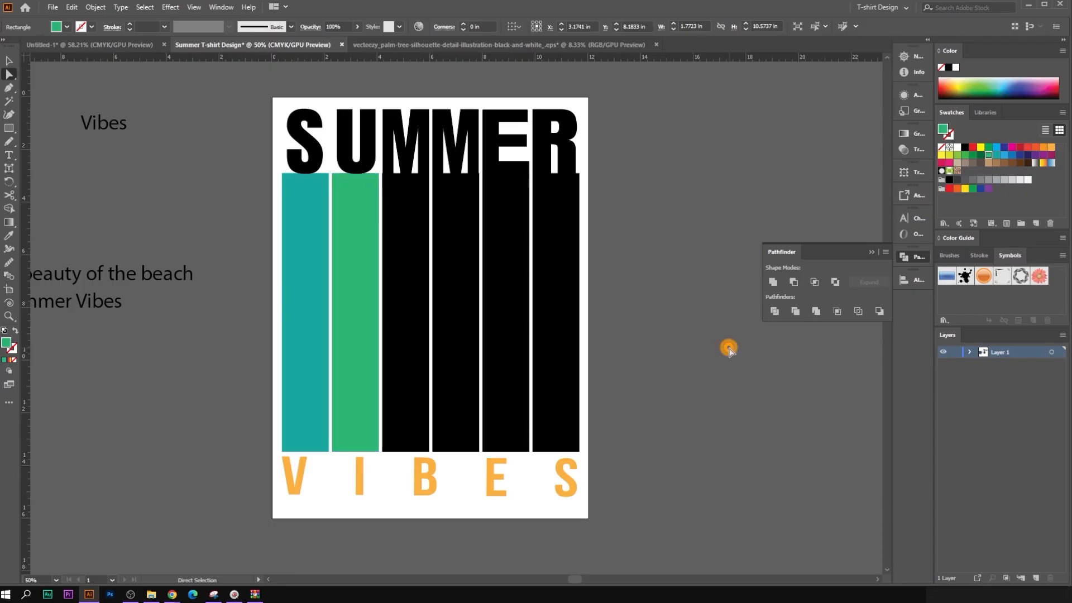
# Step: Match the letter S to the first bar's teal and the letter U to the second bar's green with the Eyedropper
pyautogui.click(398, 265)
pyautogui.click(296, 154)
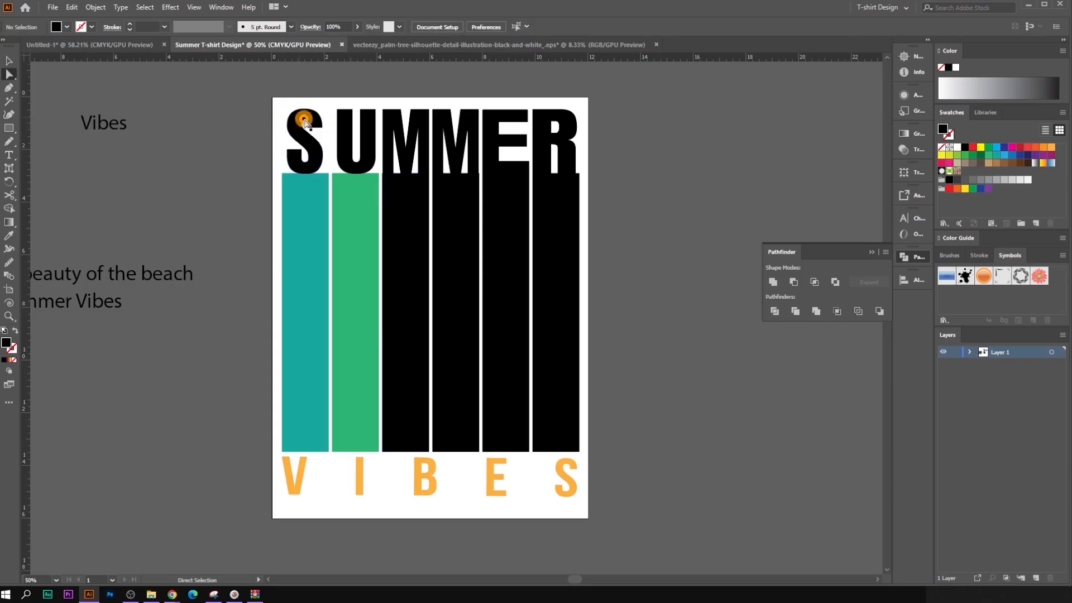
pyautogui.click(7, 236)
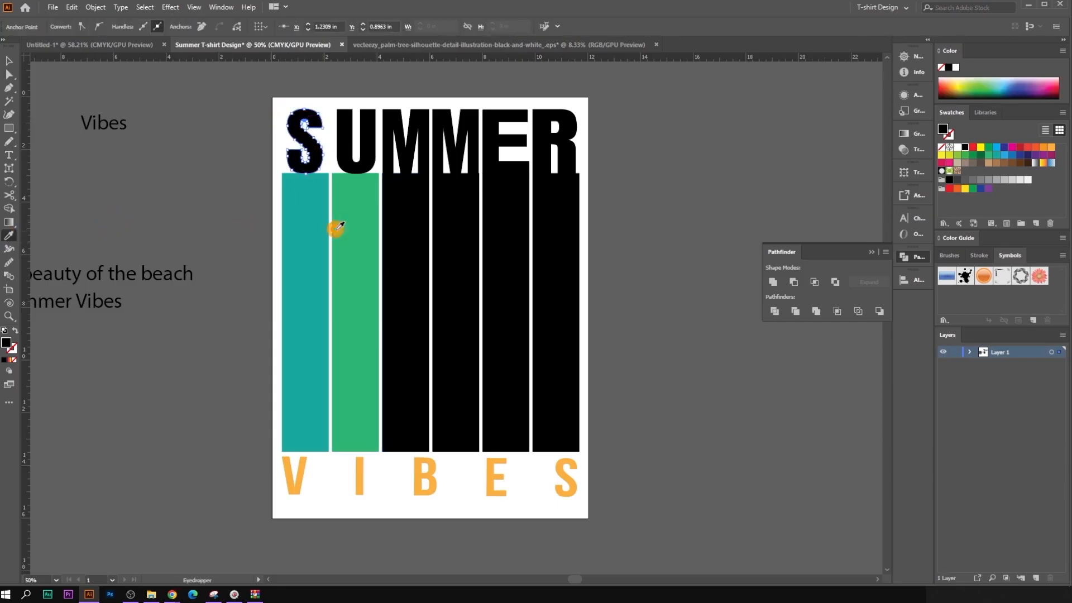
pyautogui.click(311, 223)
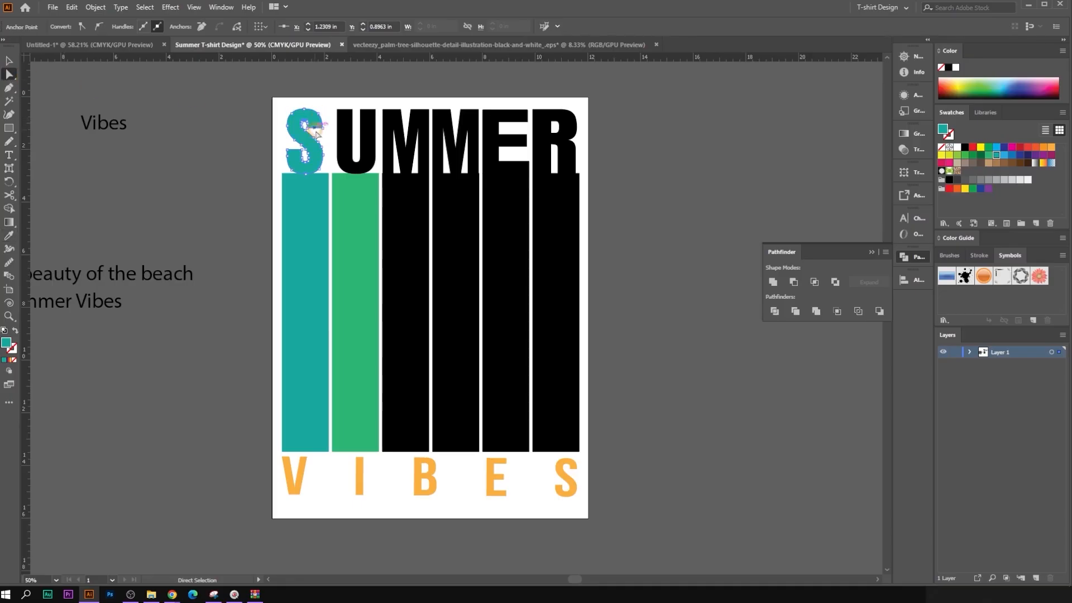
pyautogui.click(340, 136)
pyautogui.click(12, 240)
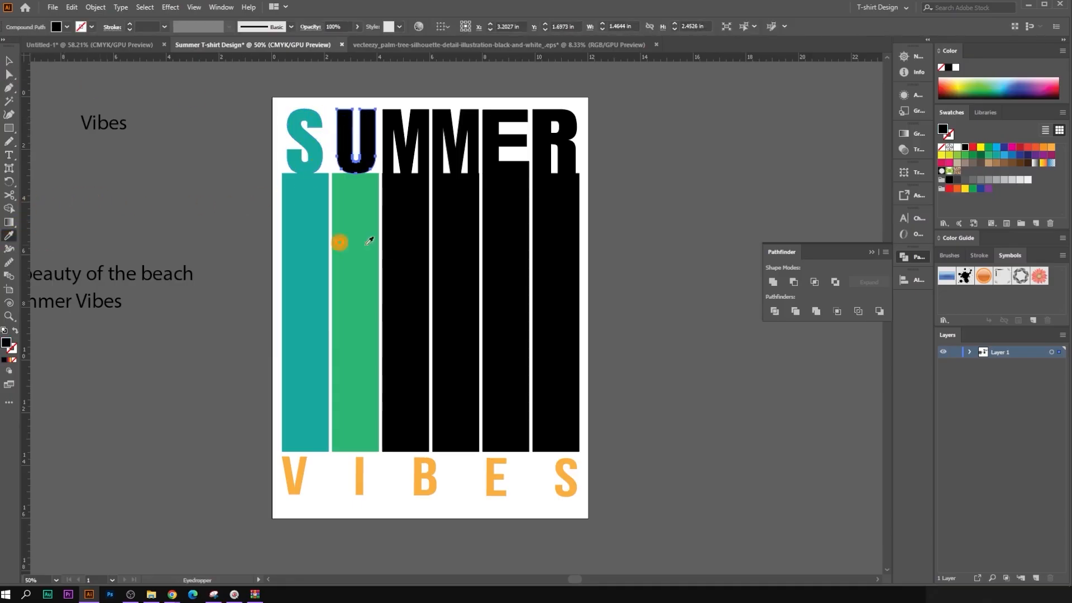
pyautogui.click(356, 243)
pyautogui.click(12, 75)
pyautogui.click(191, 162)
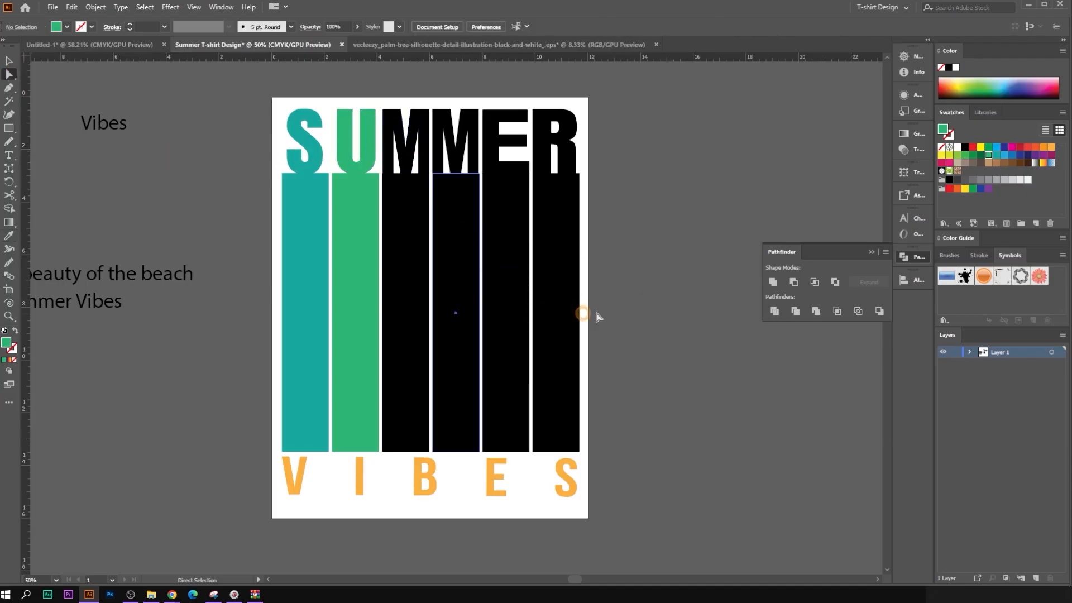
# Step: Unite the first M with the third bar and fill the merged shape with light orange
pyautogui.click(403, 156)
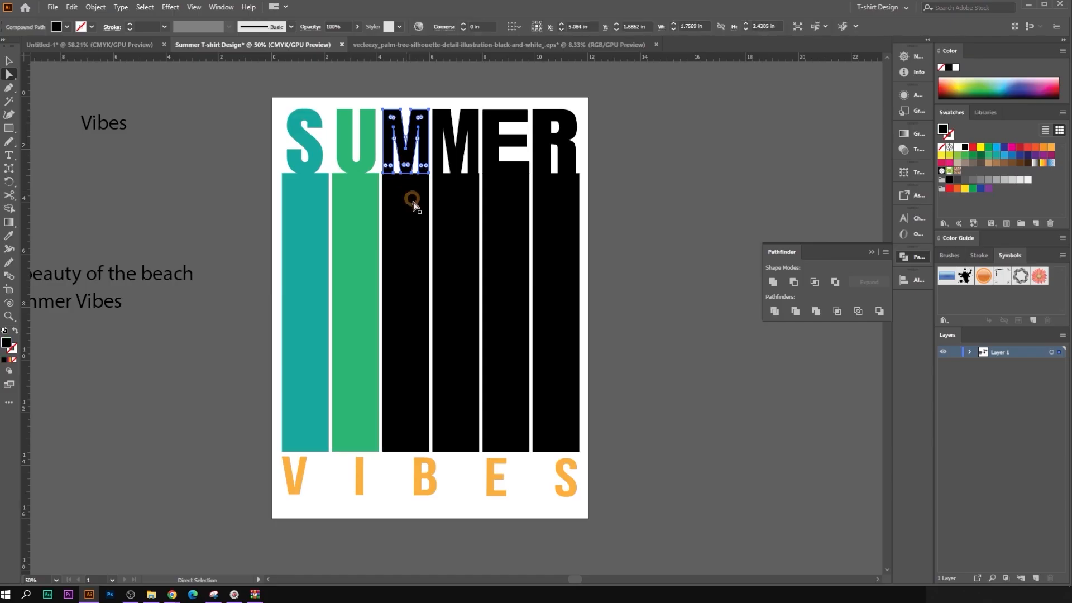
pyautogui.keyDown('shift'); pyautogui.click(408, 231); pyautogui.keyUp('shift')
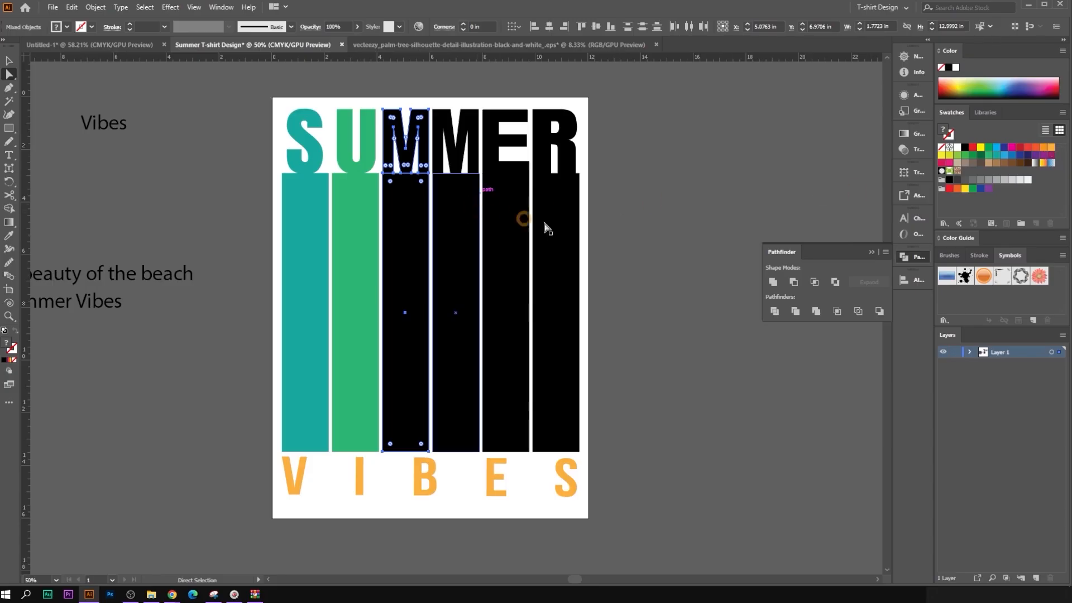
pyautogui.click(773, 282)
pyautogui.click(415, 206)
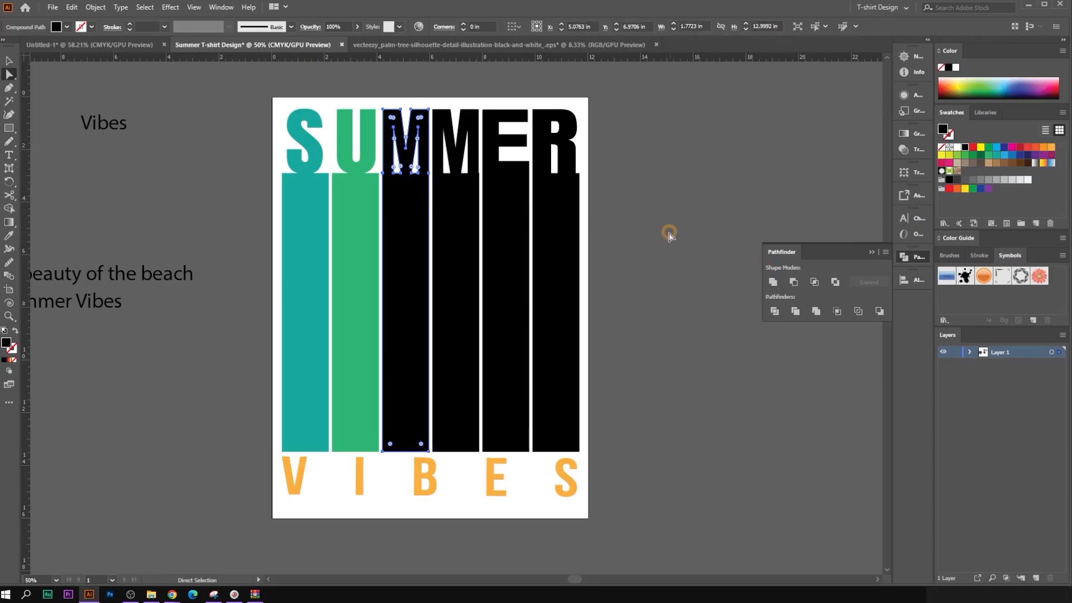
pyautogui.click(1051, 149)
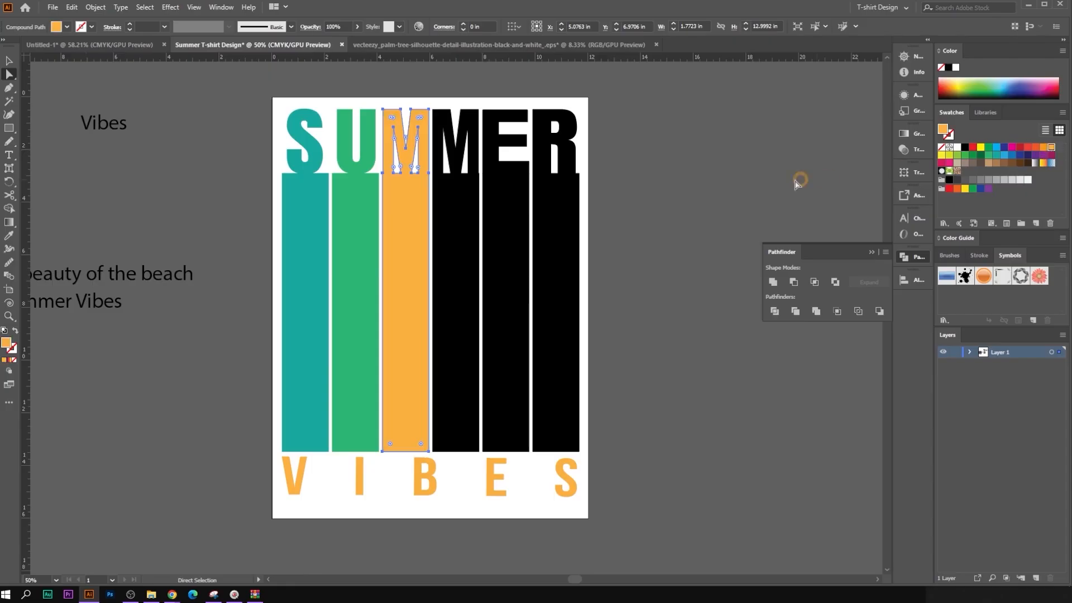
pyautogui.click(759, 177)
# Step: Unite the second M with the fourth bar and fill the merged shape with a deeper orange
pyautogui.click(464, 213)
pyautogui.keyDown('shift'); pyautogui.click(456, 142); pyautogui.keyUp('shift')
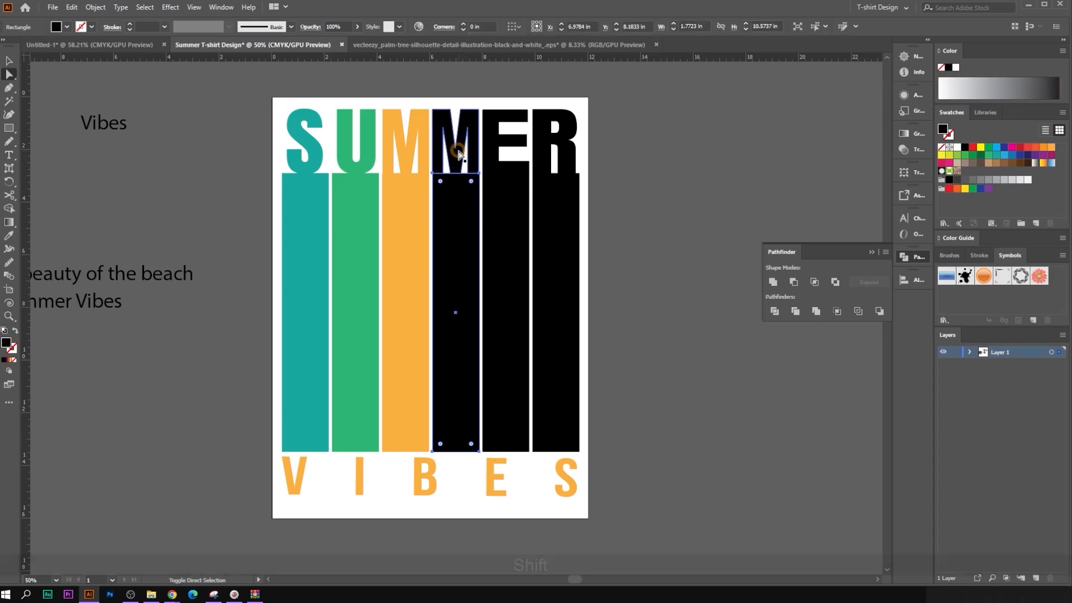
pyautogui.click(771, 282)
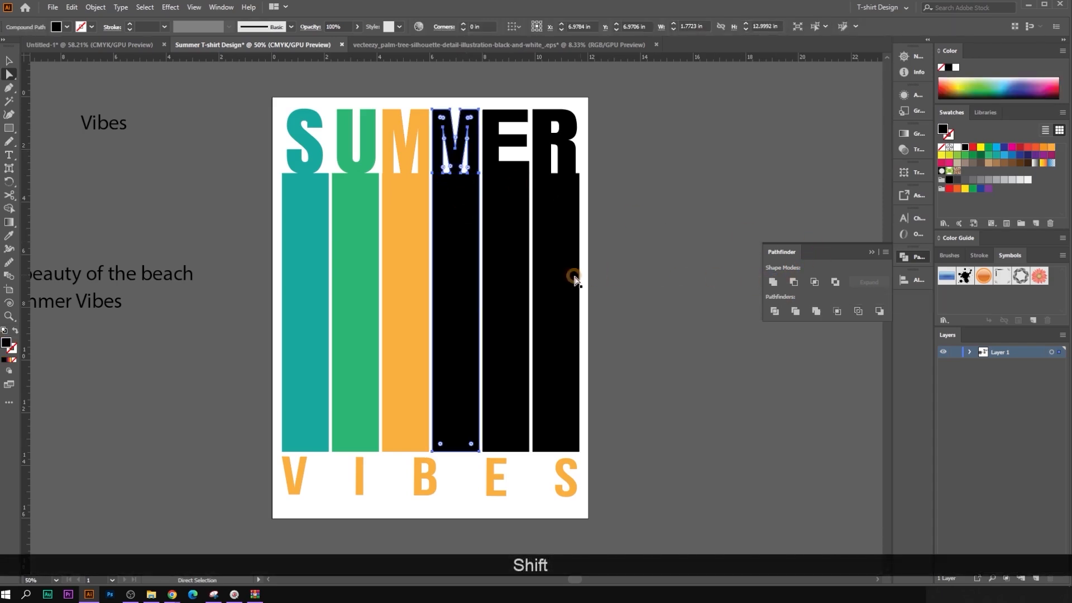
pyautogui.click(1044, 148)
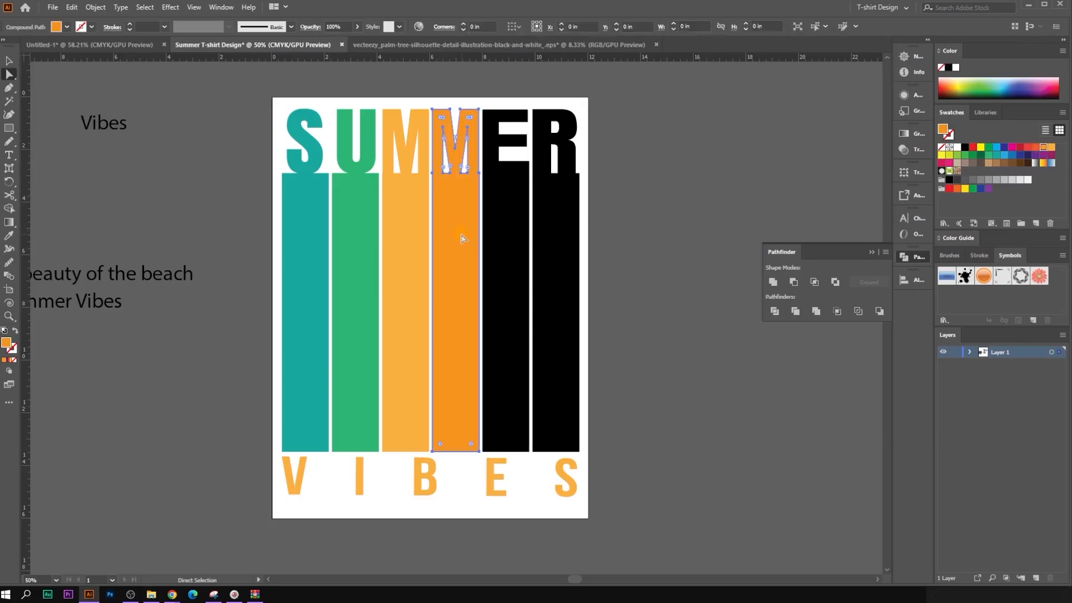
pyautogui.click(628, 239)
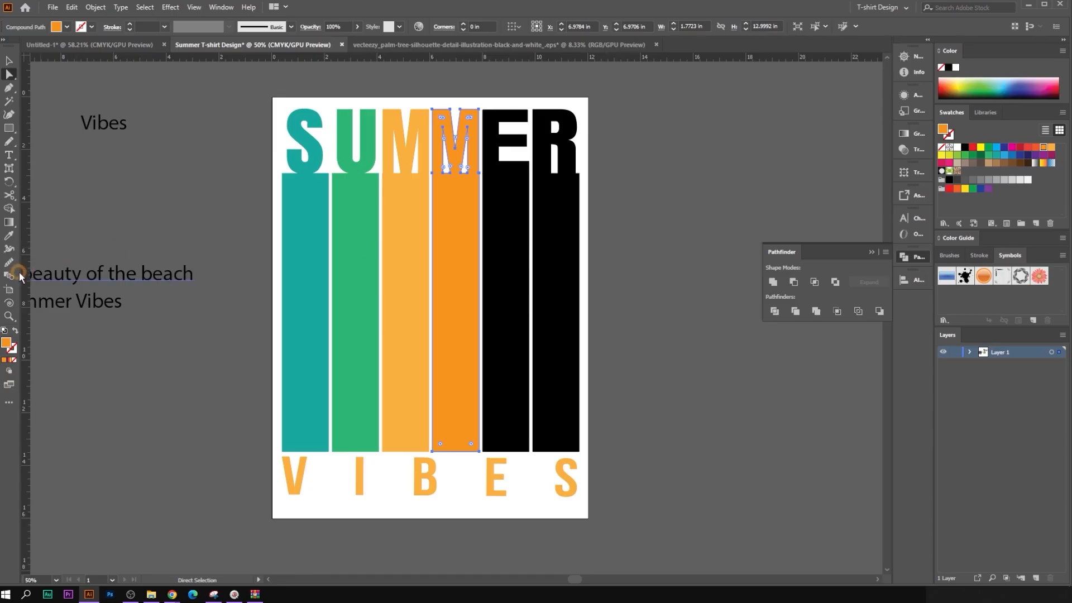
# Step: Try a yellower orange fill, F4A61E, on the merged second M and fourth bar, and undo it
pyautogui.click(82, 320)
pyautogui.doubleClick(8, 345)
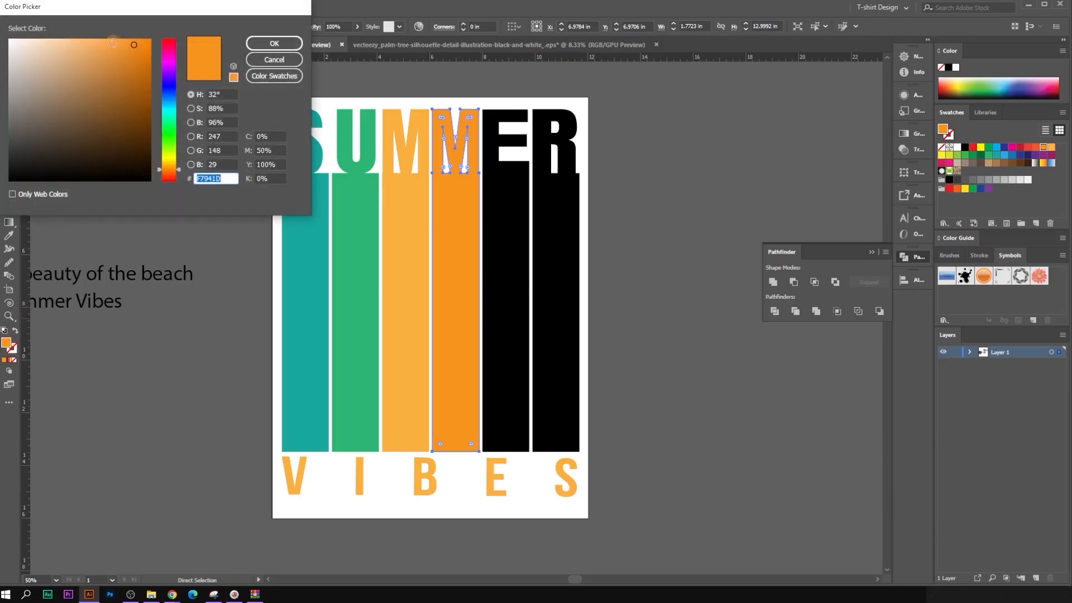
pyautogui.click(174, 166)
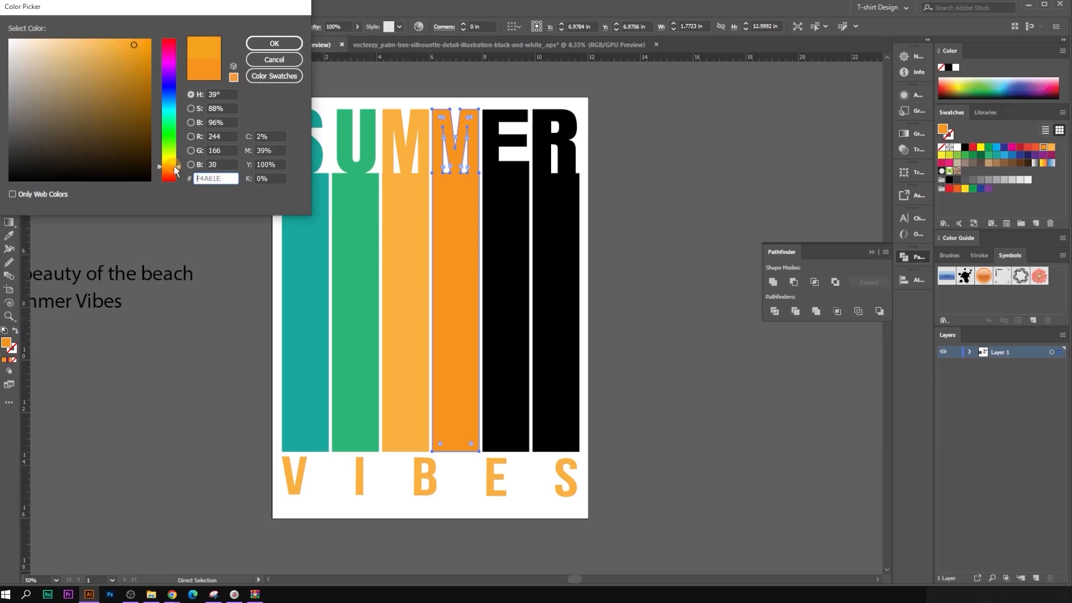
pyautogui.click(270, 45)
pyautogui.hotkey('ctrl', 'z')
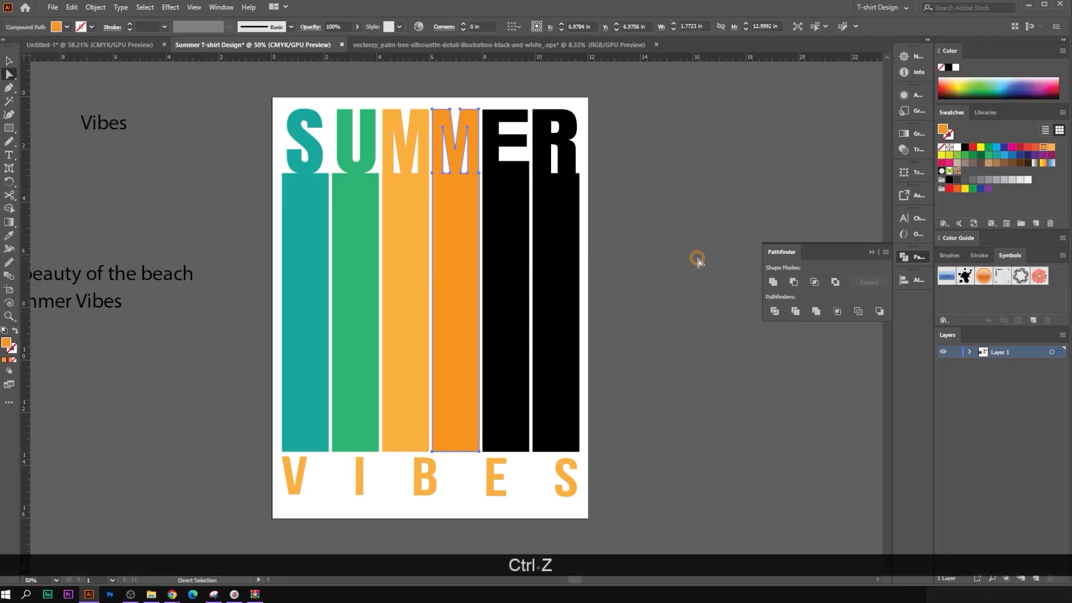
pyautogui.click(698, 259)
# Step: Unite the letter E with the fifth bar and the letter R with the sixth bar
pyautogui.click(504, 219)
pyautogui.keyDown('shift'); pyautogui.click(532, 191); pyautogui.keyUp('shift')
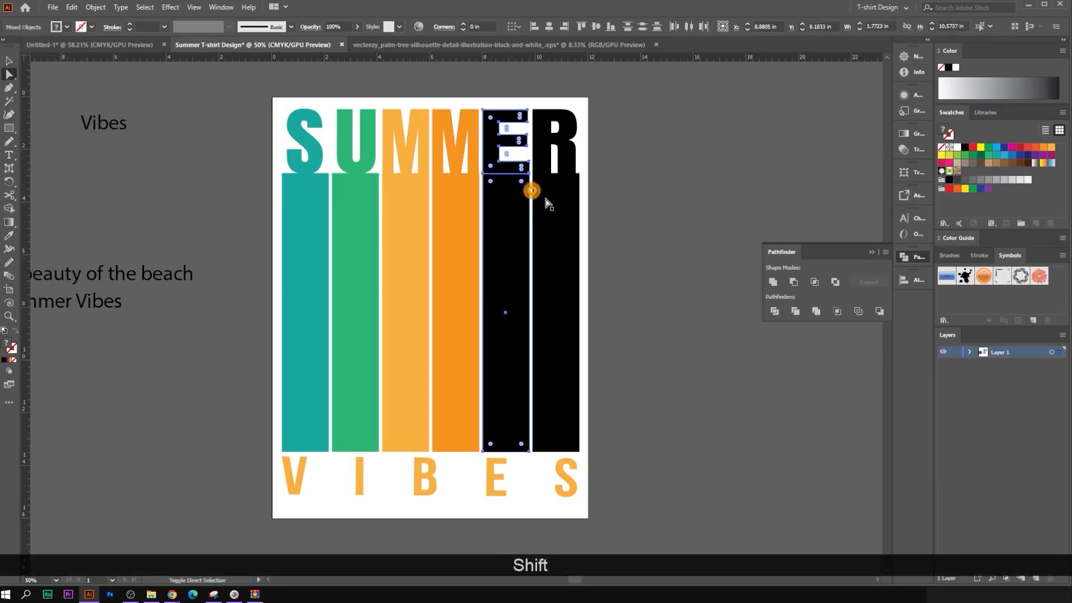
pyautogui.click(773, 282)
pyautogui.click(658, 264)
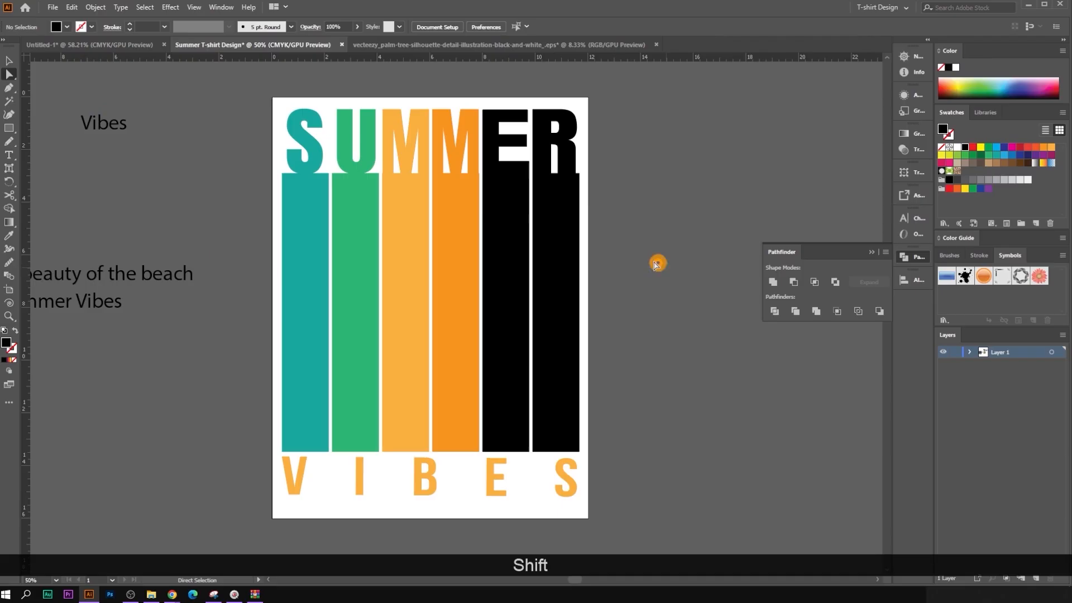
pyautogui.click(575, 202)
pyautogui.keyDown('shift'); pyautogui.click(555, 162); pyautogui.keyUp('shift')
pyautogui.click(773, 281)
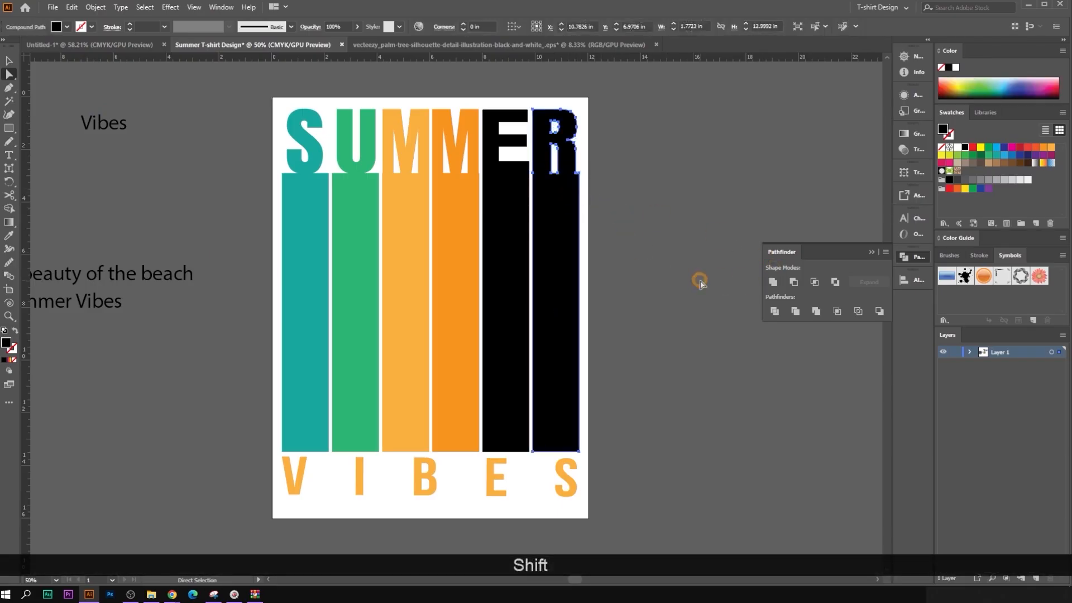
pyautogui.click(699, 282)
# Step: Fill the merged E and fifth bar with red
pyautogui.click(500, 246)
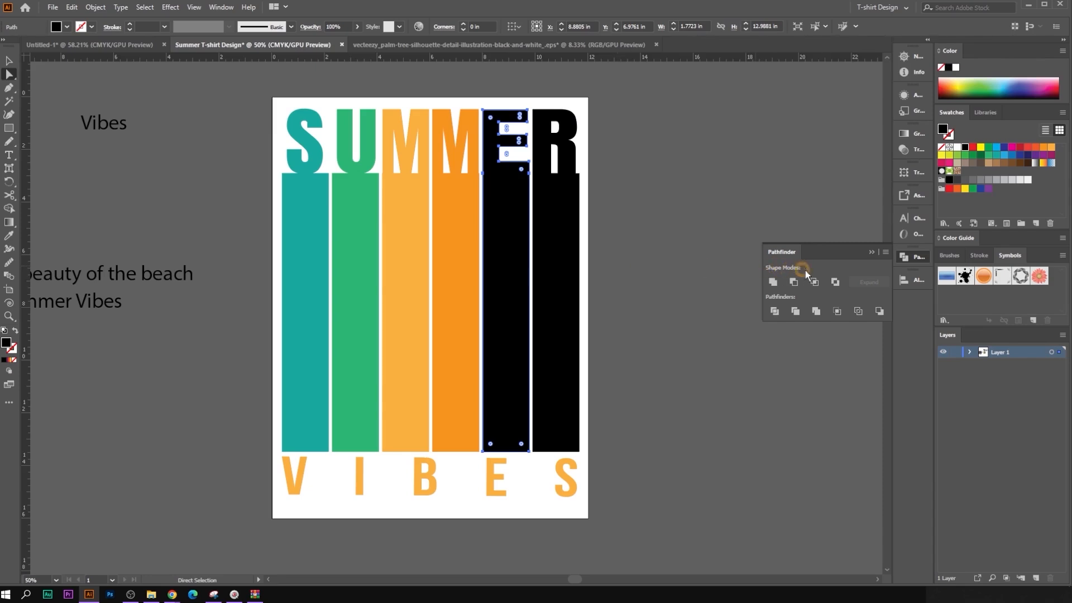
pyautogui.click(1028, 146)
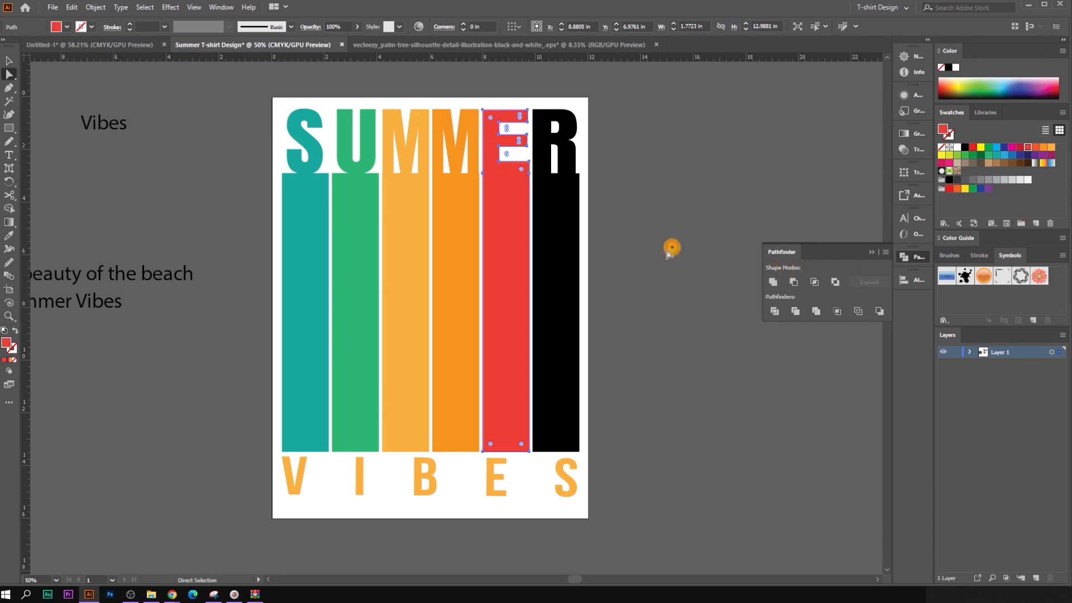
pyautogui.click(670, 246)
# Step: Fill the merged R and sixth bar with a darker shade of the red used on the E
pyautogui.click(570, 283)
pyautogui.click(803, 290)
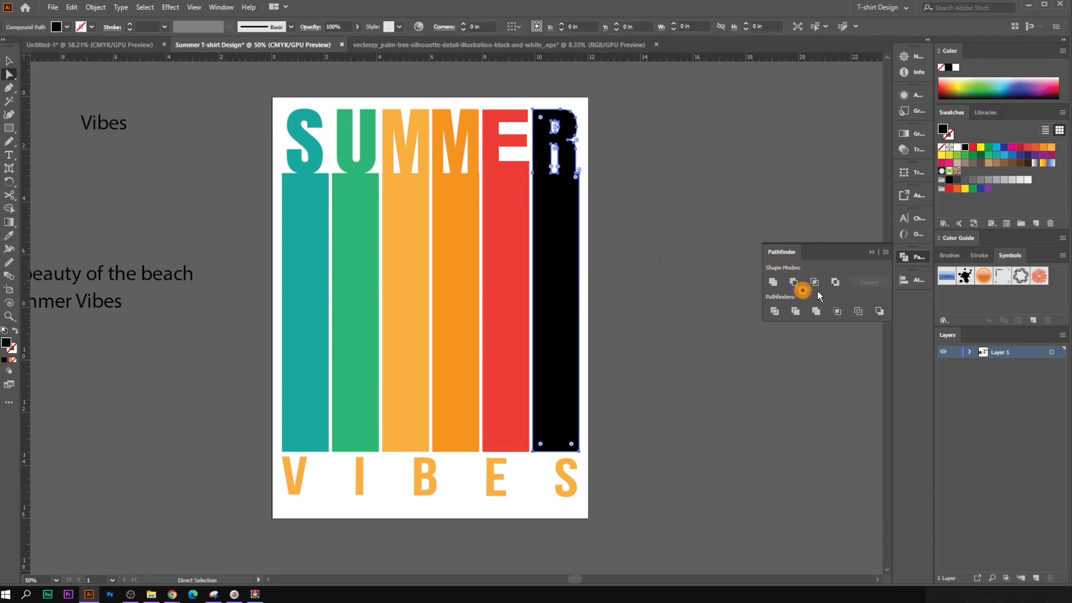
pyautogui.click(1026, 148)
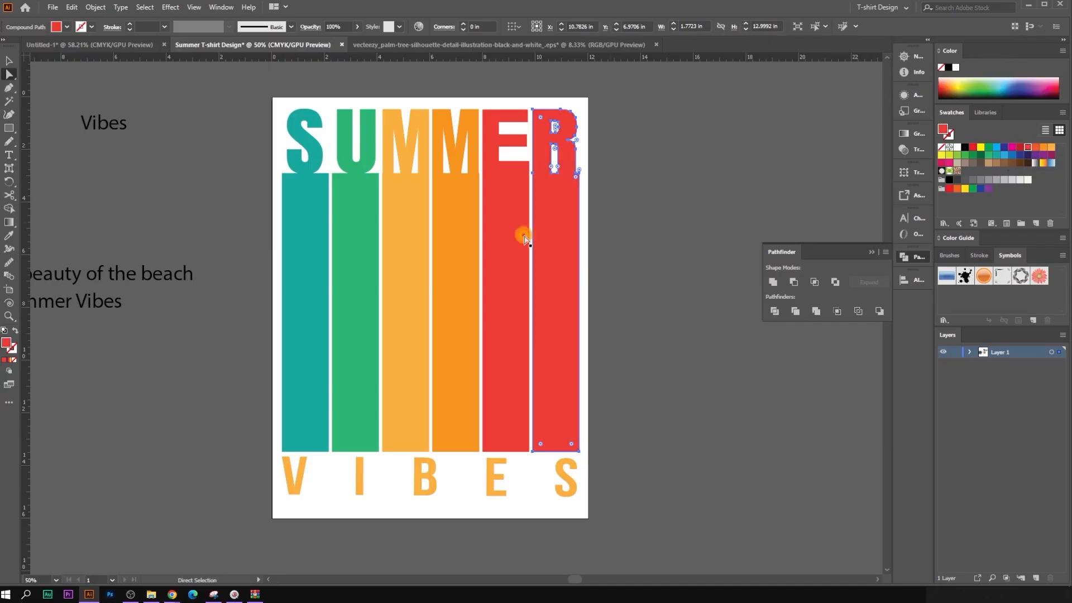
pyautogui.doubleClick(8, 344)
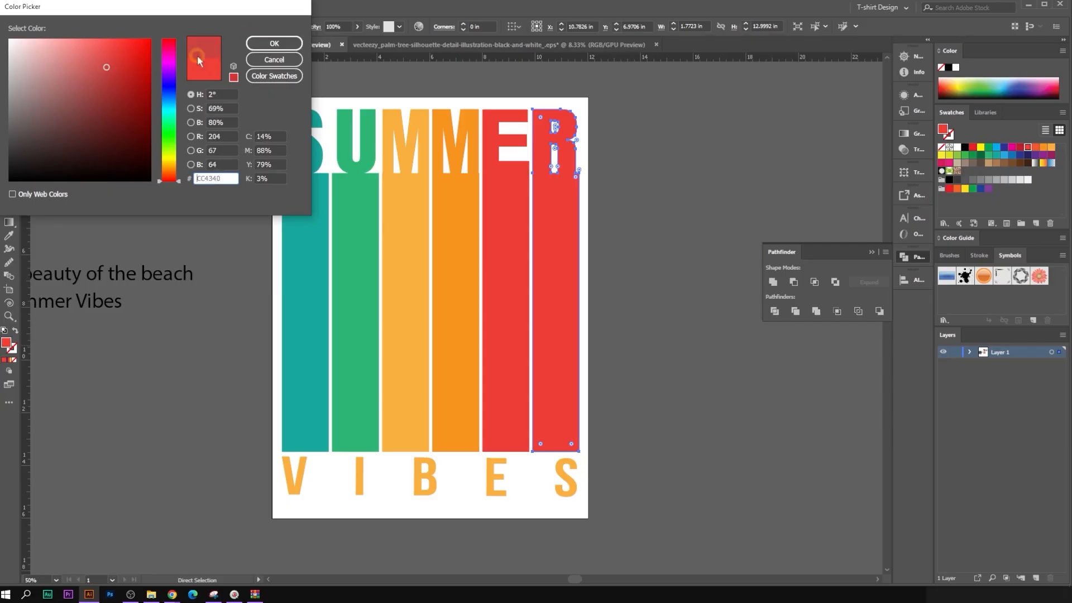
pyautogui.click(273, 43)
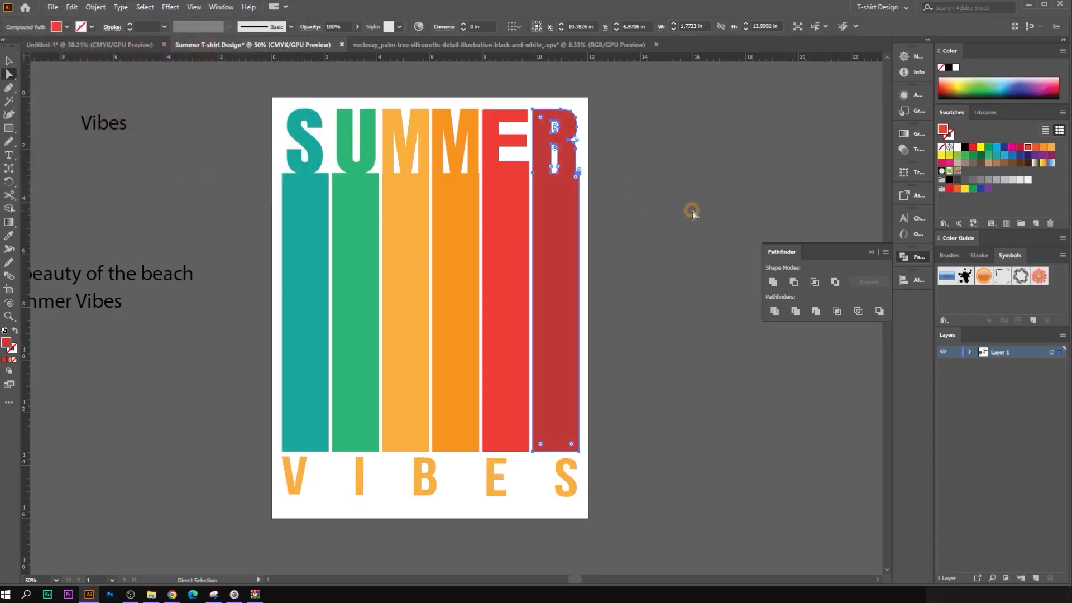
# Step: Group the multicoloured SUMMER bars with the VIBES lettering
pyautogui.scroll(-2, 641, 229)
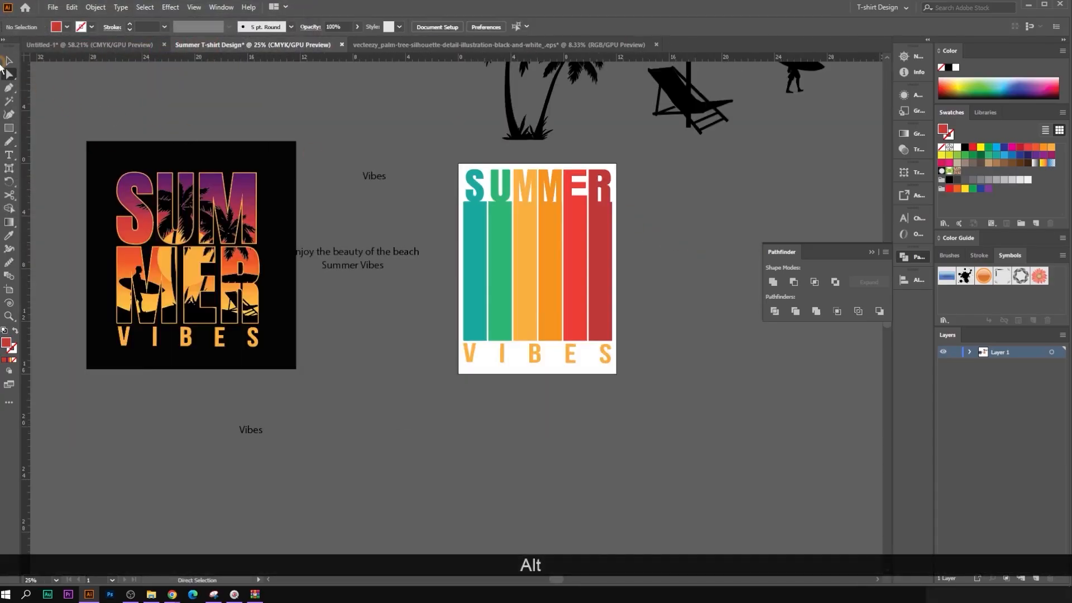
pyautogui.click(9, 61)
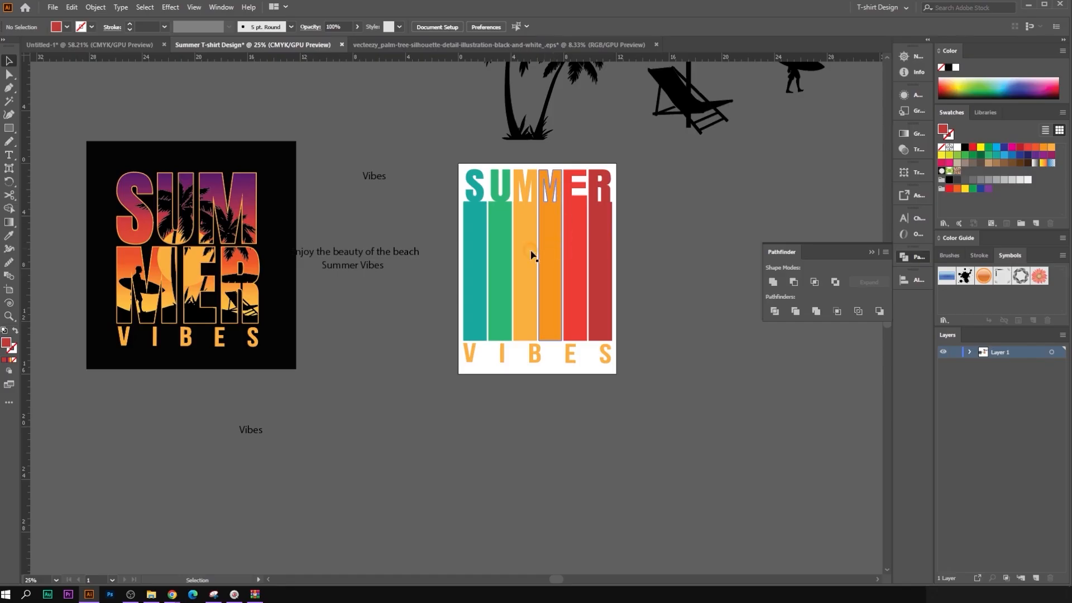
pyautogui.moveTo(620, 345); pyautogui.dragTo(639, 370)
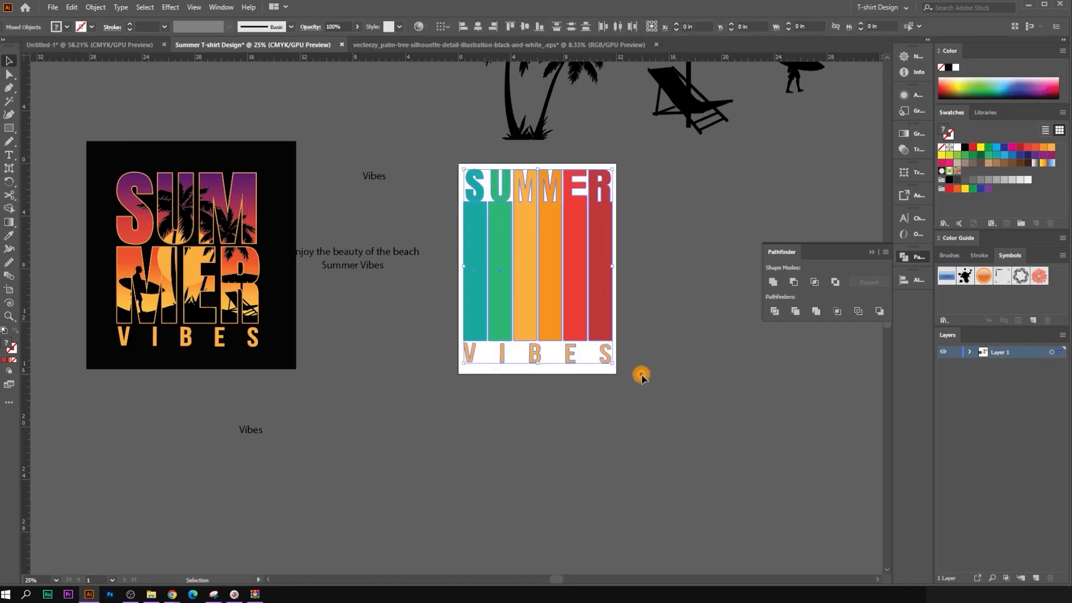
pyautogui.hotkey('ctrl', 'g')
pyautogui.click(665, 363)
pyautogui.scroll(2, 661, 356)
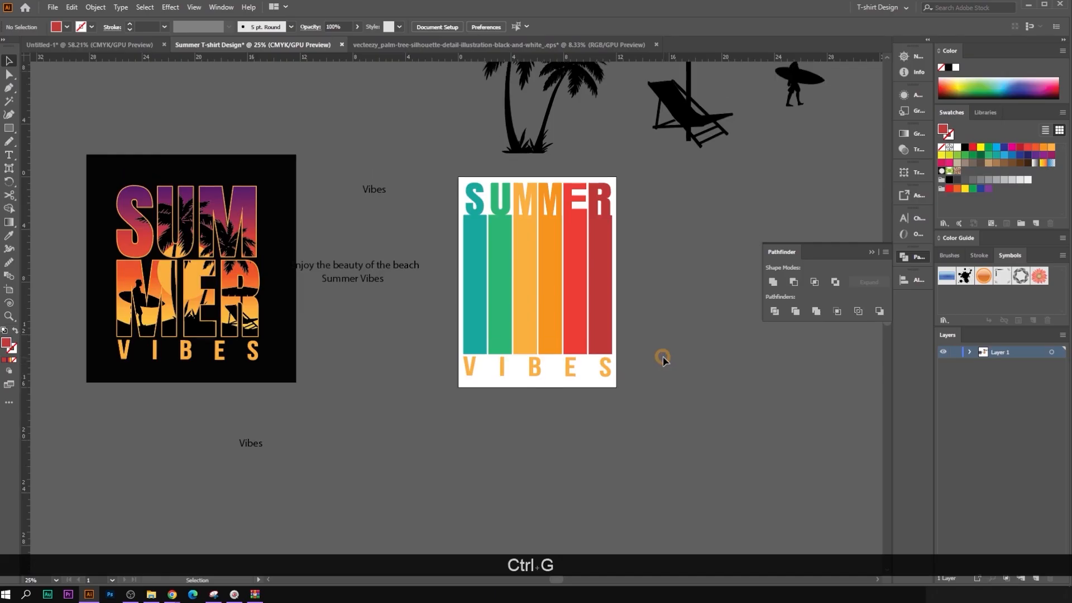
# Step: Duplicate the palm tree silhouette, scale the copy down over the bars above the V and I, and bring it to the front
pyautogui.moveTo(687, 342); pyautogui.dragTo(606, 342)
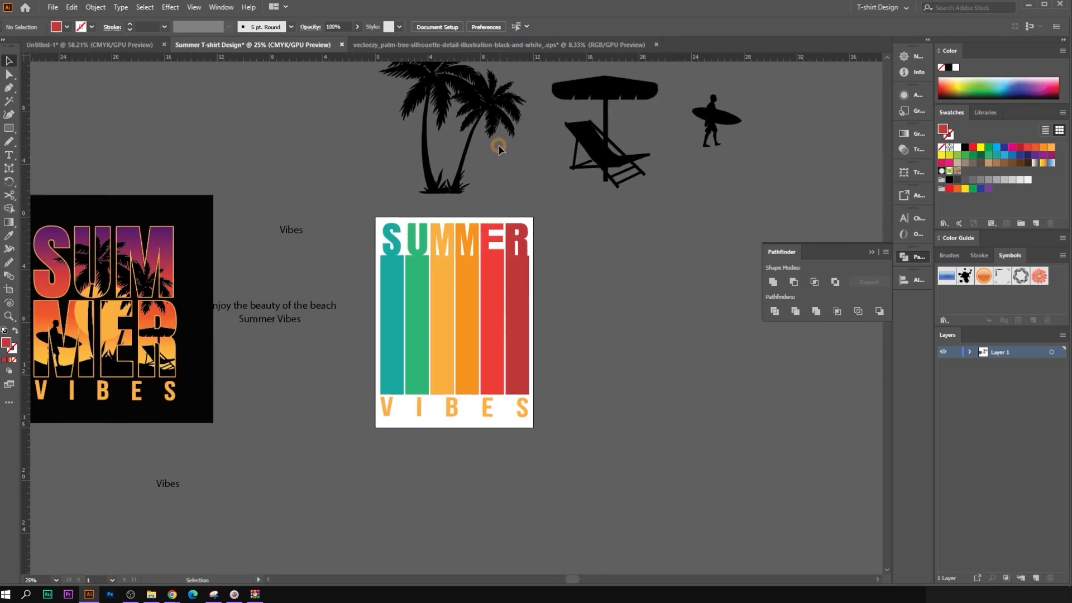
pyautogui.moveTo(481, 129); pyautogui.dragTo(641, 286)
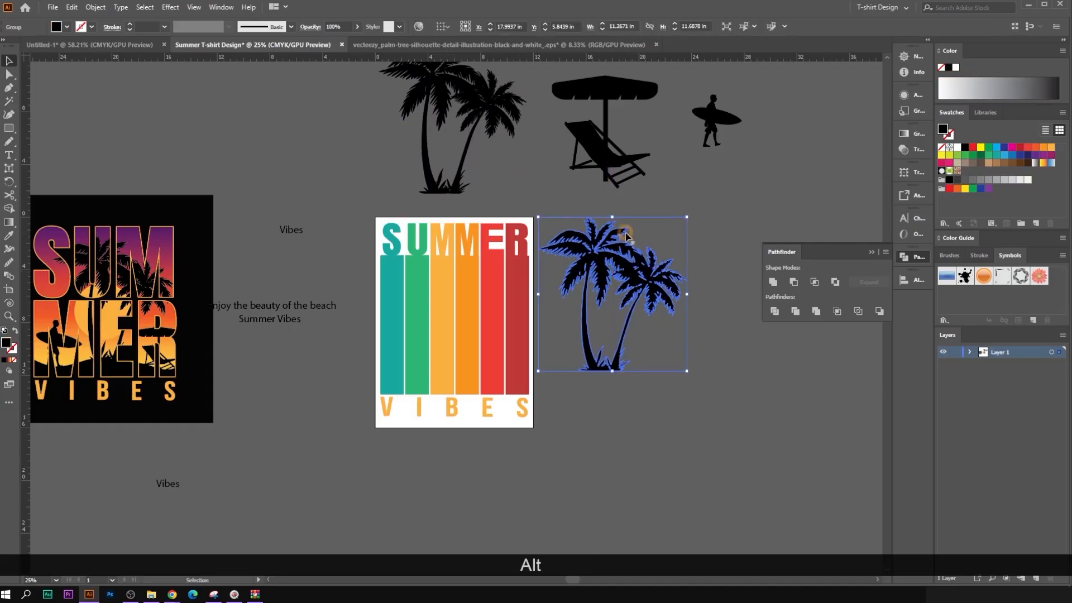
pyautogui.keyDown('alt'); pyautogui.keyDown('shift'); pyautogui.click(613, 220); pyautogui.keyUp('shift'); pyautogui.keyUp('alt')
pyautogui.click(615, 251)
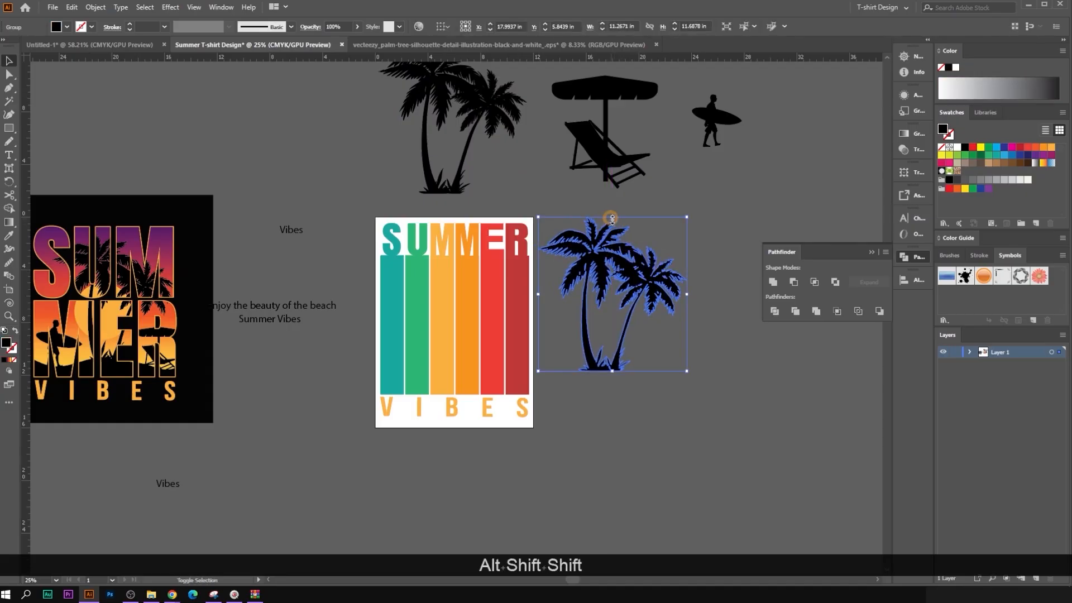
pyautogui.moveTo(612, 218); pyautogui.dragTo(430, 404)
pyautogui.scroll(1, 441, 324)
pyautogui.rightClick(416, 340)
pyautogui.moveTo(464, 477)
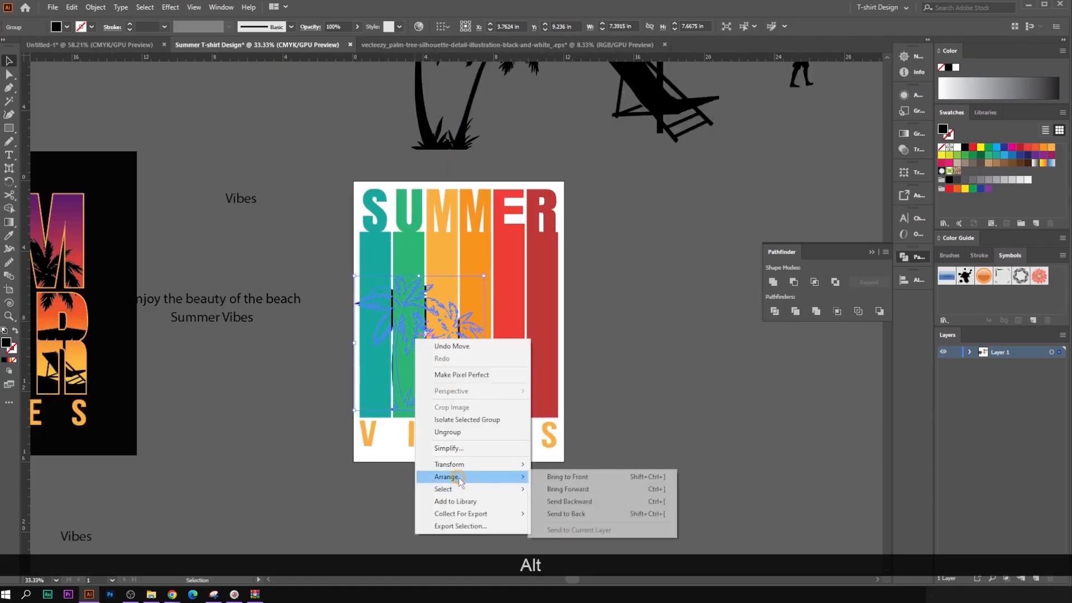
pyautogui.click(596, 478)
# Step: Seat the palm trees' base on the bars' lower edge and enlarge them to about 9.4 by 9.8 in
pyautogui.scroll(2, 421, 420)
pyautogui.moveTo(421, 406); pyautogui.dragTo(421, 414)
pyautogui.scroll(1, 447, 179)
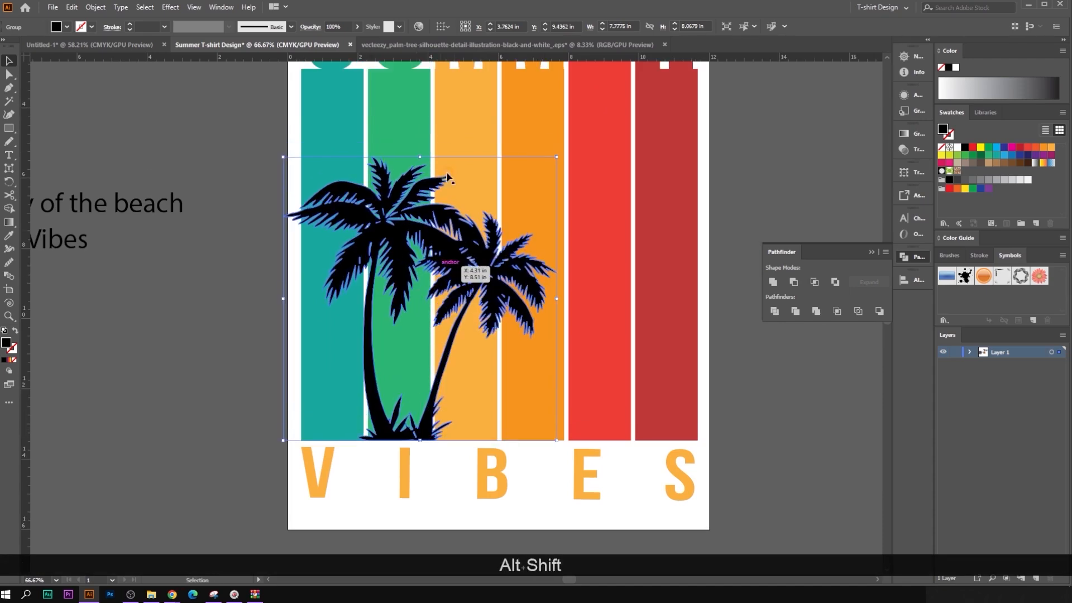
pyautogui.moveTo(419, 157); pyautogui.dragTo(414, 121)
pyautogui.scroll(-1, 423, 162)
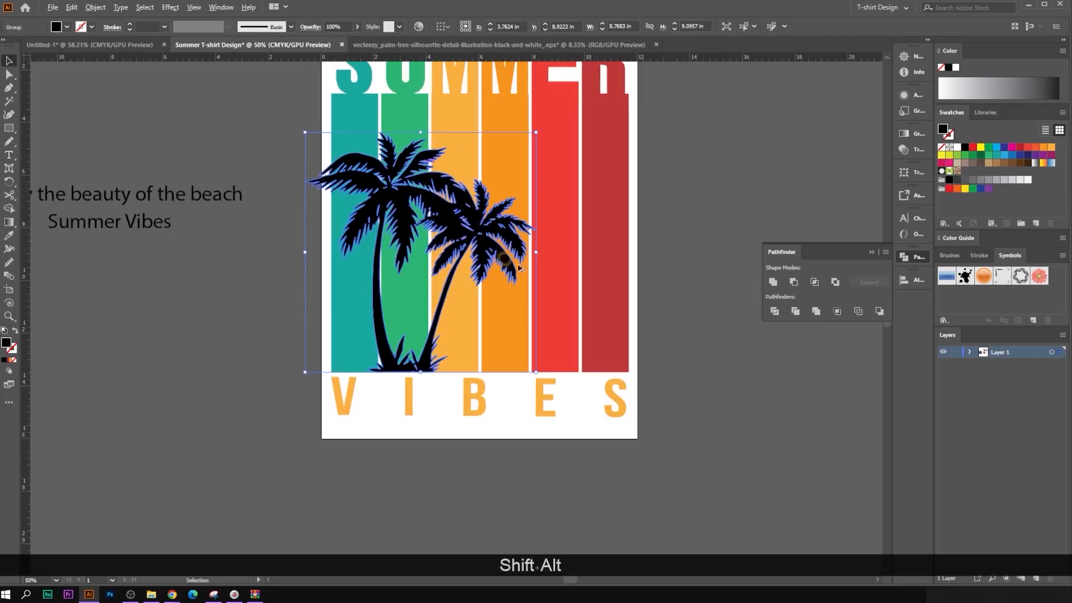
pyautogui.click(649, 285)
pyautogui.scroll(1, 648, 286)
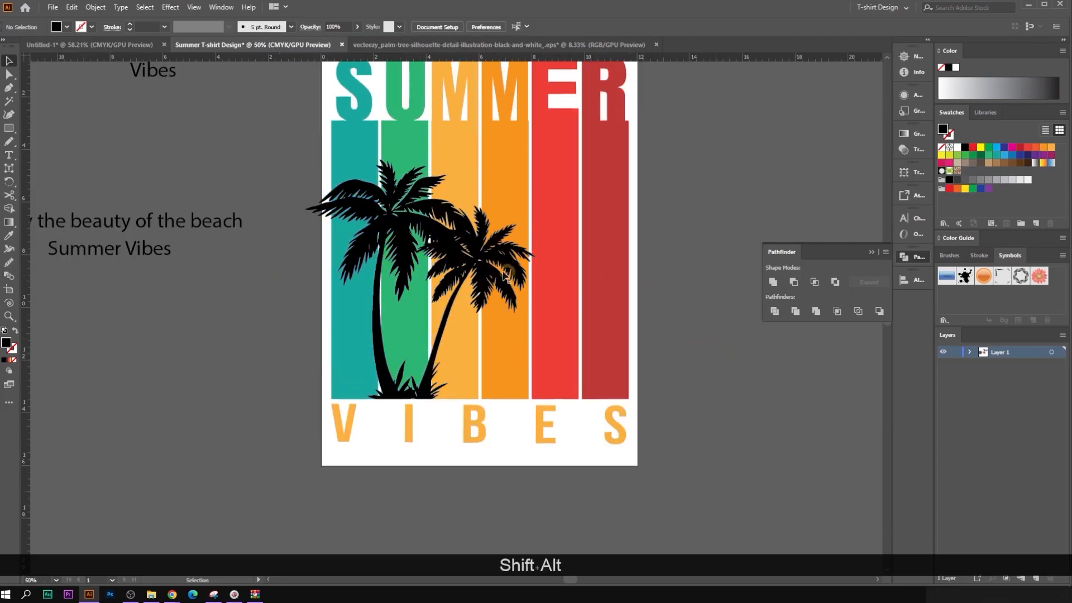
pyautogui.click(391, 217)
pyautogui.scroll(1, 419, 186)
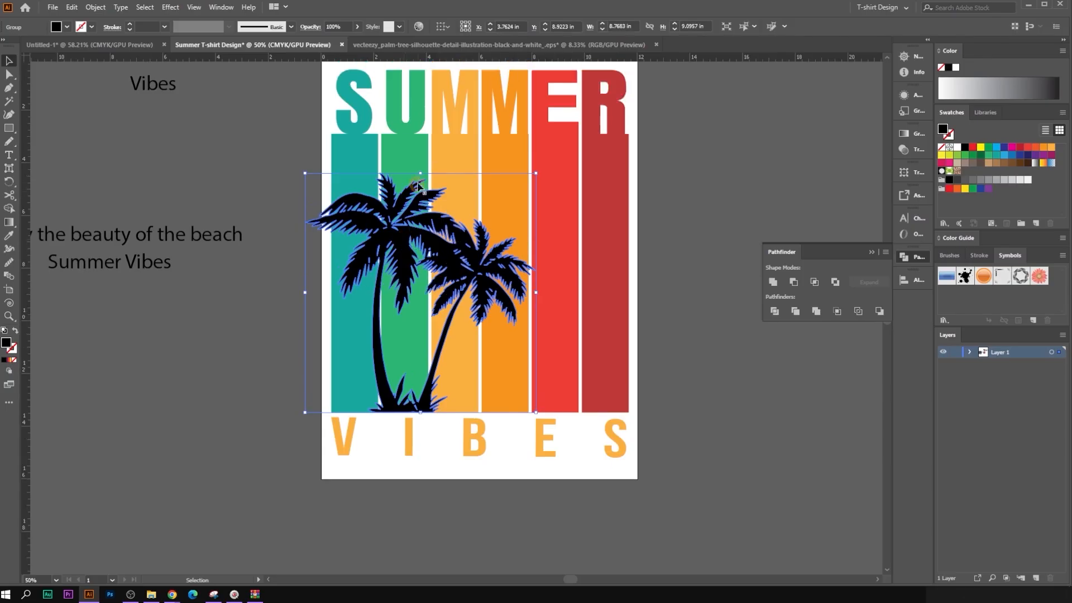
pyautogui.press('shift')
pyautogui.moveTo(420, 172); pyautogui.dragTo(420, 155)
pyautogui.click(675, 283)
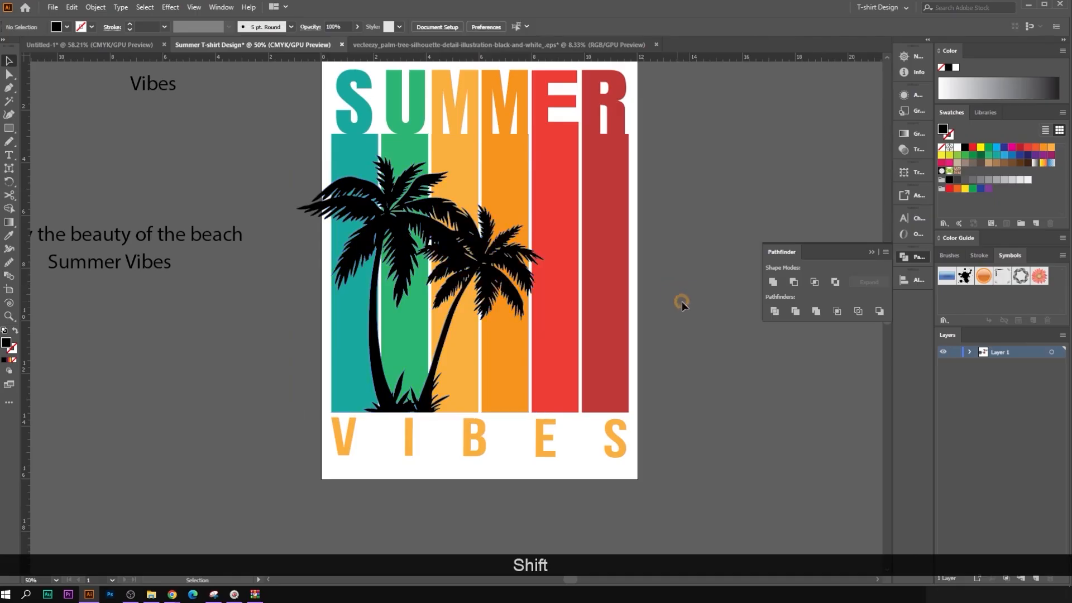
# Step: Duplicate the beach umbrella and chair silhouette onto the design's orange and red bars and bring the copy to the front
pyautogui.scroll(-1, 589, 293)
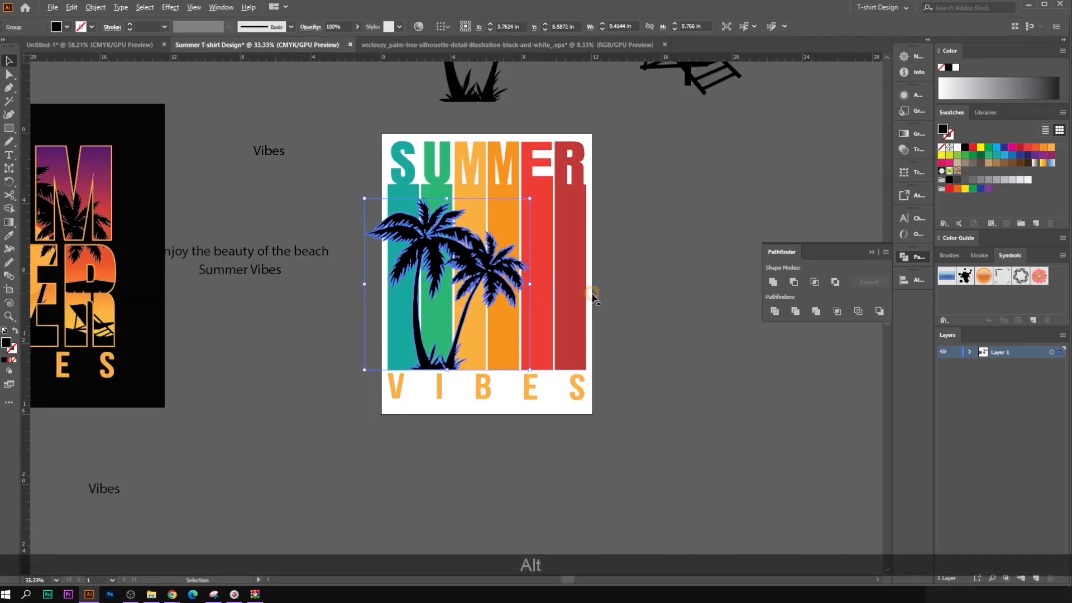
pyautogui.scroll(1, 641, 298)
pyautogui.moveTo(672, 98); pyautogui.dragTo(550, 346)
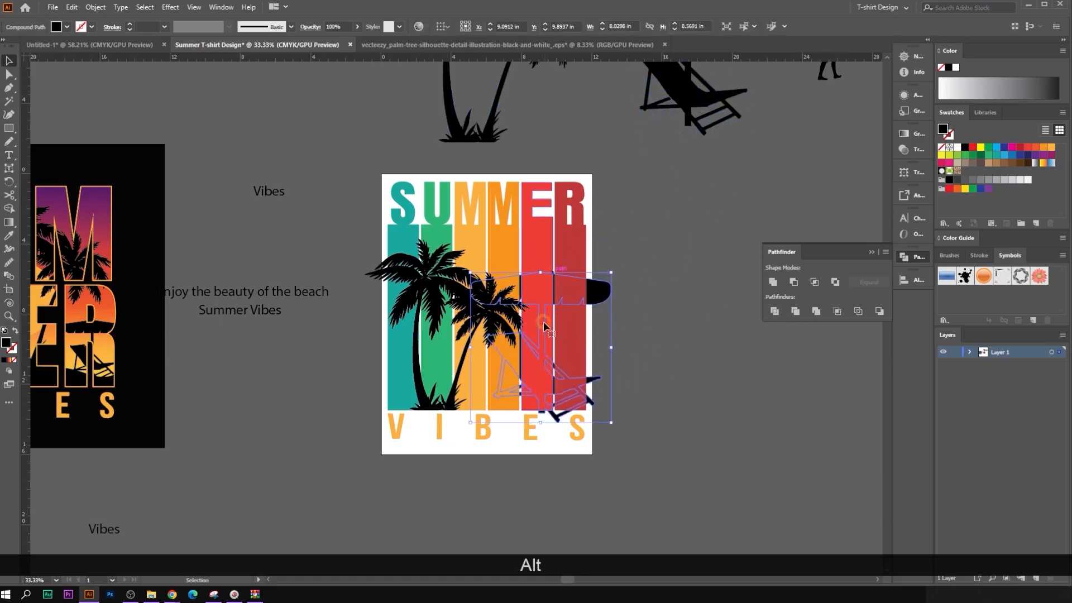
pyautogui.rightClick(546, 325)
pyautogui.moveTo(577, 452)
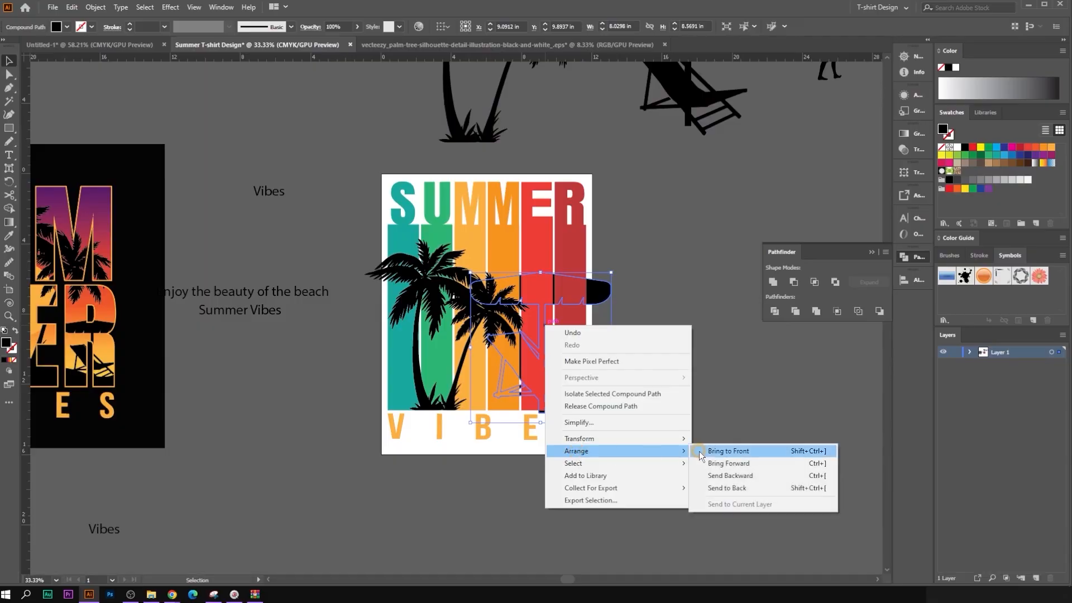
pyautogui.click(729, 451)
# Step: Scale the umbrella and chair down to about 2.6 by 2.8 in and place them just right of the palm trunks
pyautogui.scroll(1, 550, 353)
pyautogui.moveTo(532, 229); pyautogui.dragTo(537, 392)
pyautogui.moveTo(539, 435); pyautogui.dragTo(484, 412)
pyautogui.scroll(2, 488, 417)
pyautogui.moveTo(485, 423); pyautogui.dragTo(444, 431)
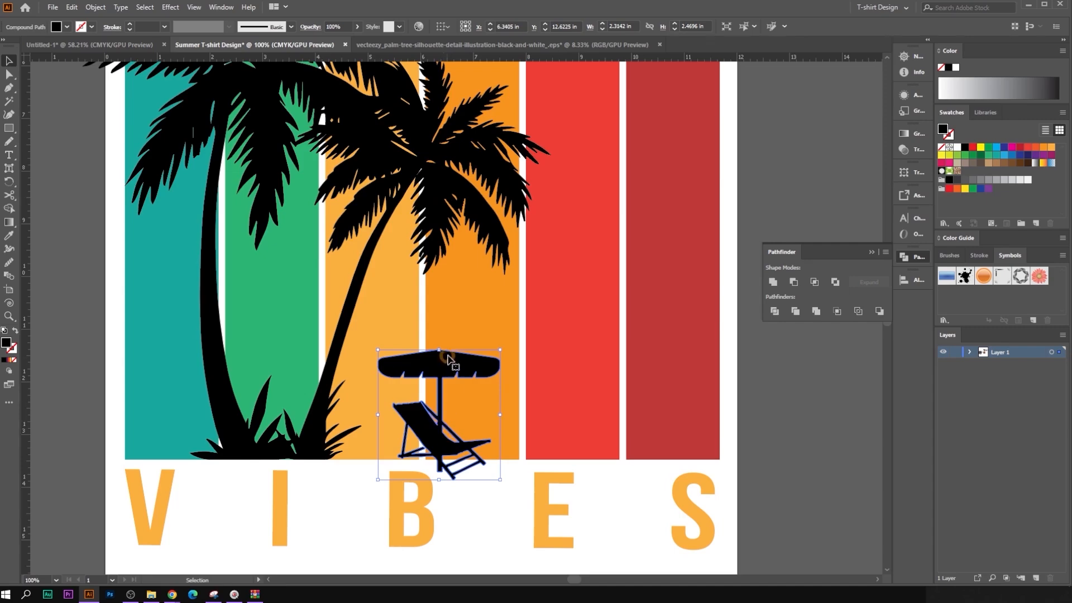
pyautogui.moveTo(450, 359); pyautogui.dragTo(424, 359)
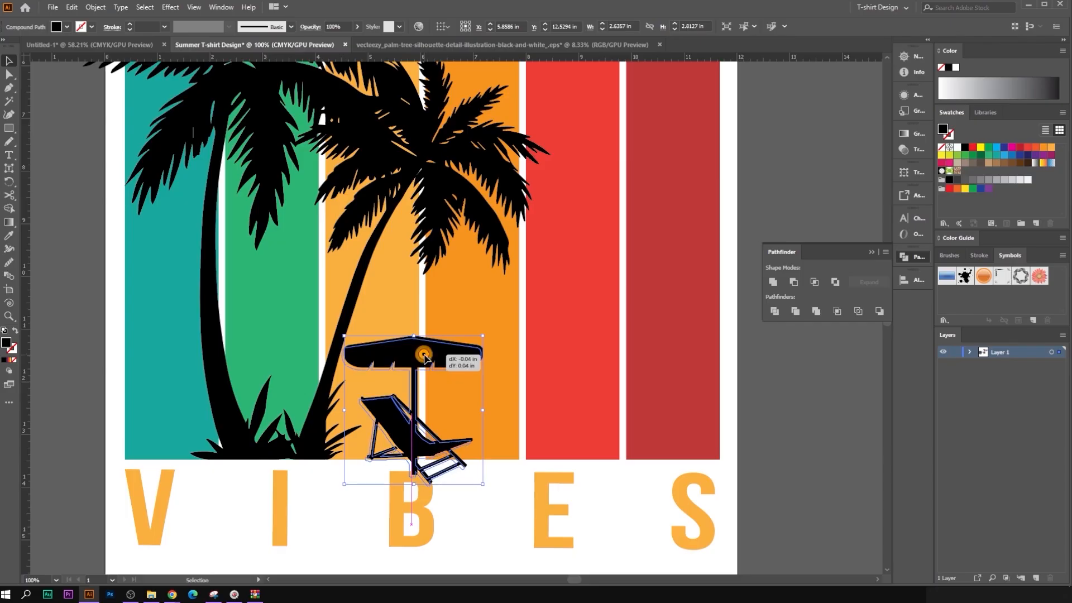
pyautogui.scroll(-2, 425, 358)
pyautogui.click(699, 354)
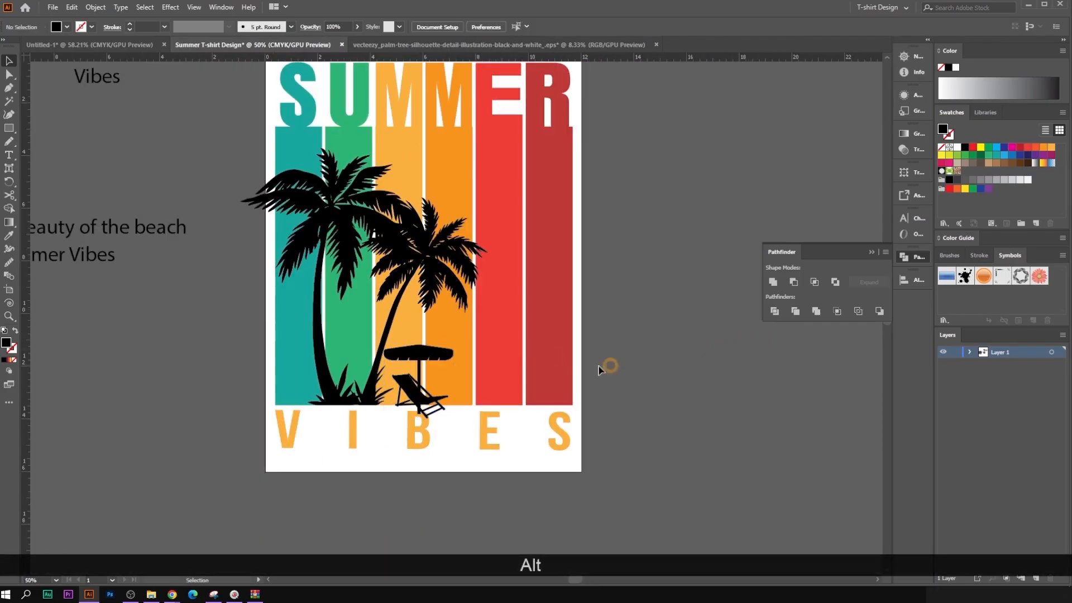
# Step: Shrink the palm trees slightly and move them a little down and left beside the umbrella
pyautogui.click(426, 274)
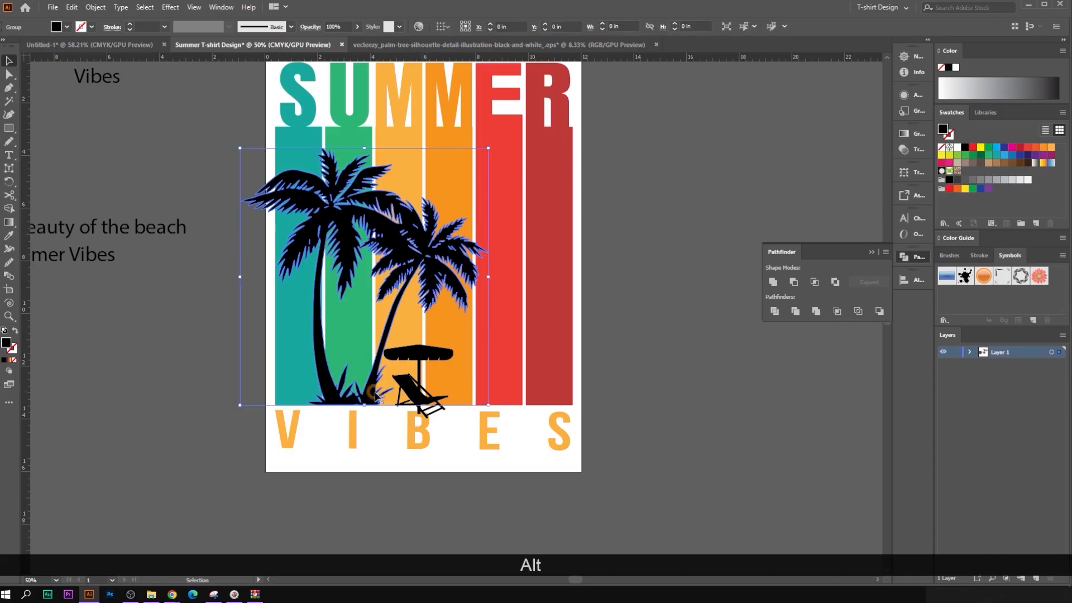
pyautogui.moveTo(366, 404); pyautogui.dragTo(364, 381)
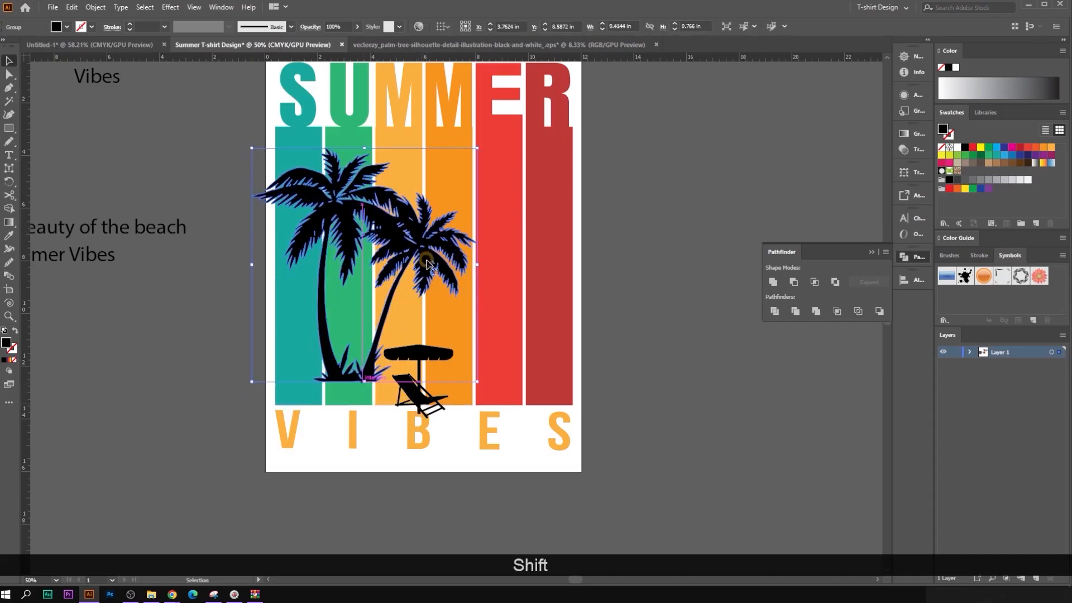
pyautogui.moveTo(426, 251); pyautogui.dragTo(421, 258)
pyautogui.click(707, 329)
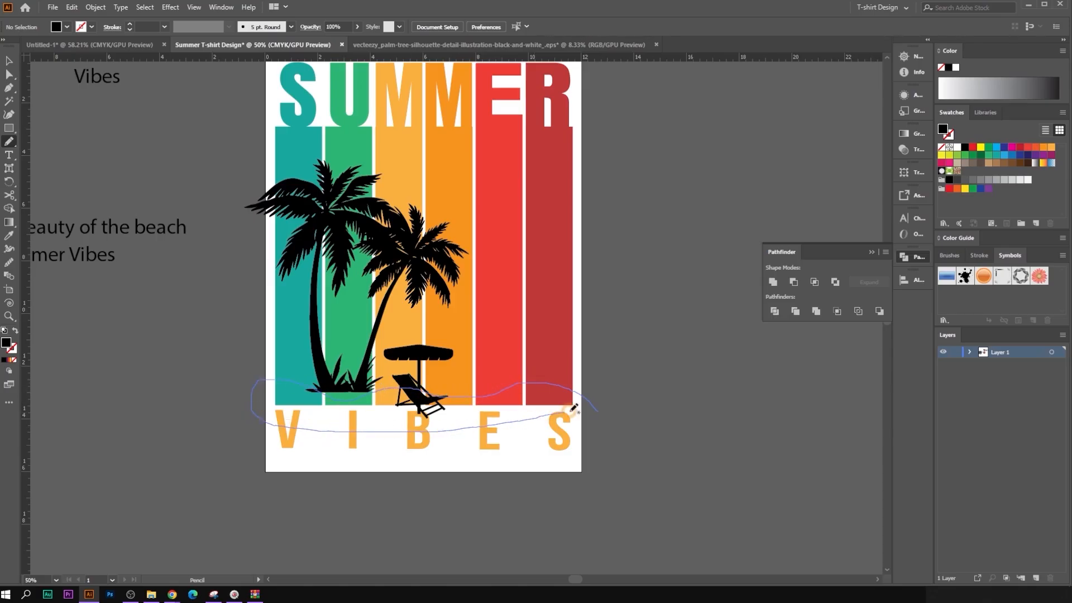
# Step: Sketch a wavy ground shape about 13.7 by 2.0 in across the bars' lower ends with the Pencil tool and fill it black
pyautogui.moveTo(573, 408); pyautogui.dragTo(610, 411)
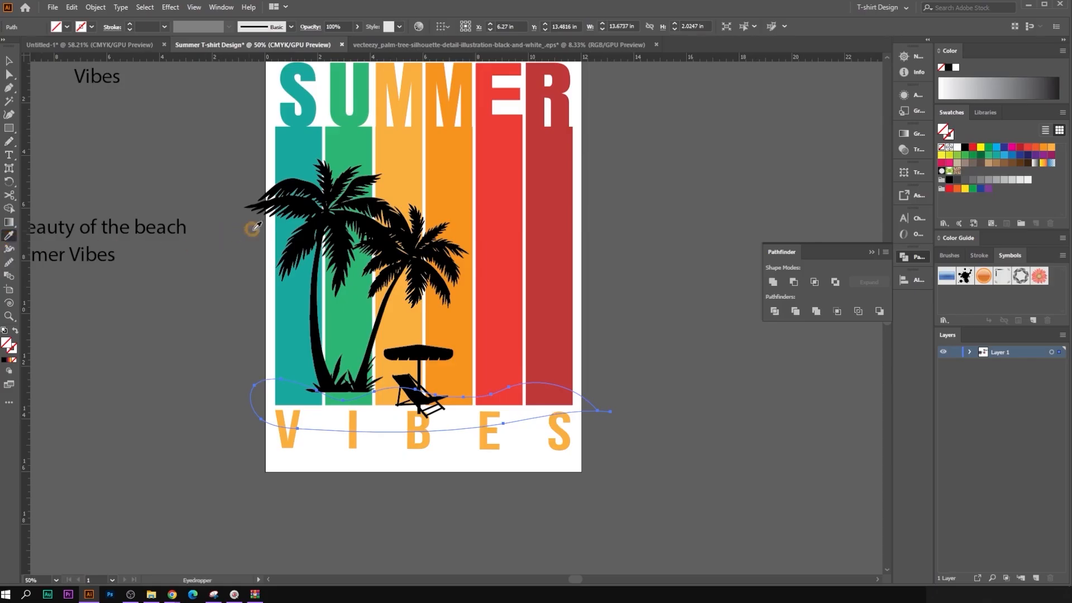
pyautogui.click(253, 228)
pyautogui.click(9, 60)
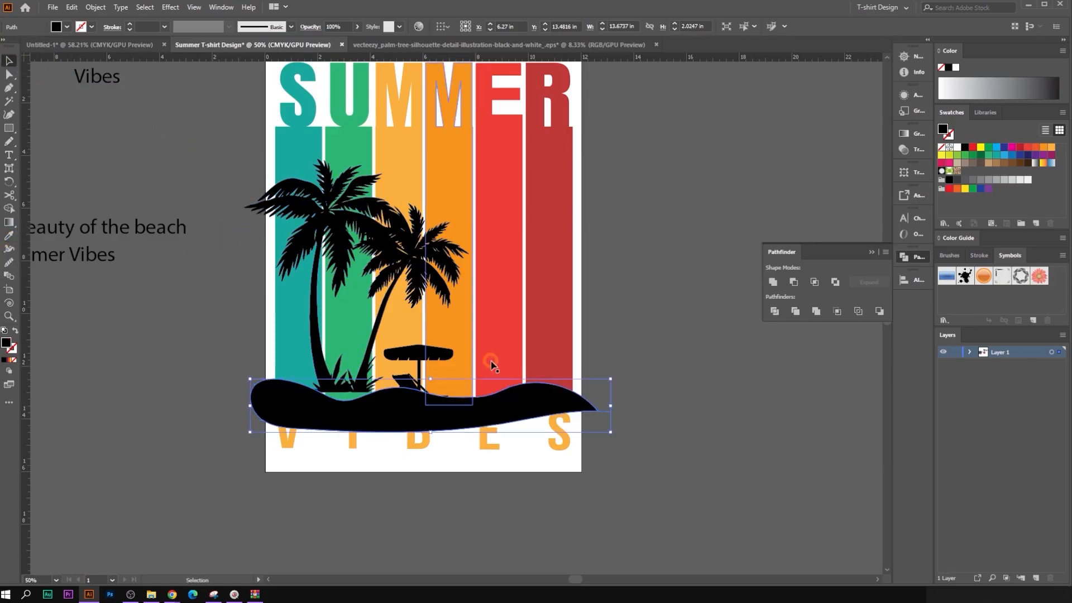
# Step: Move the palm trees slightly down so their base sinks into the black ground
pyautogui.scroll(1, 329, 387)
pyautogui.moveTo(354, 389)
pyautogui.mouseDown()
pyautogui.moveTo(325, 393)
pyautogui.moveTo(349, 403)
pyautogui.mouseUp()
pyautogui.click(395, 486)
pyautogui.scroll(1, 506, 438)
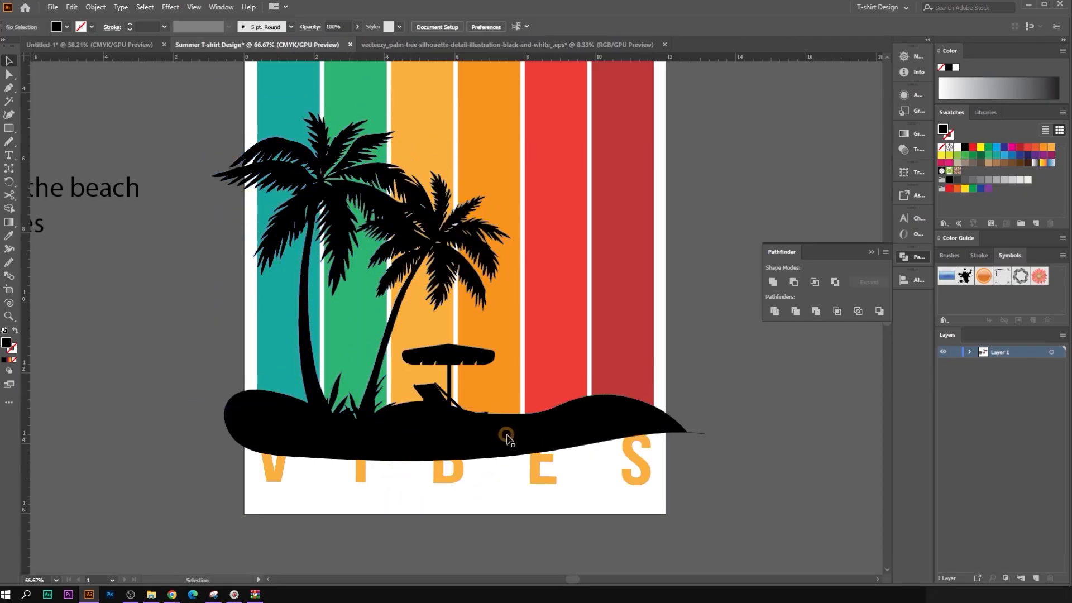
# Step: Bring the beach umbrella and chair to the front and move them up onto the top of the black ground
pyautogui.click(441, 358)
pyautogui.rightClick(463, 359)
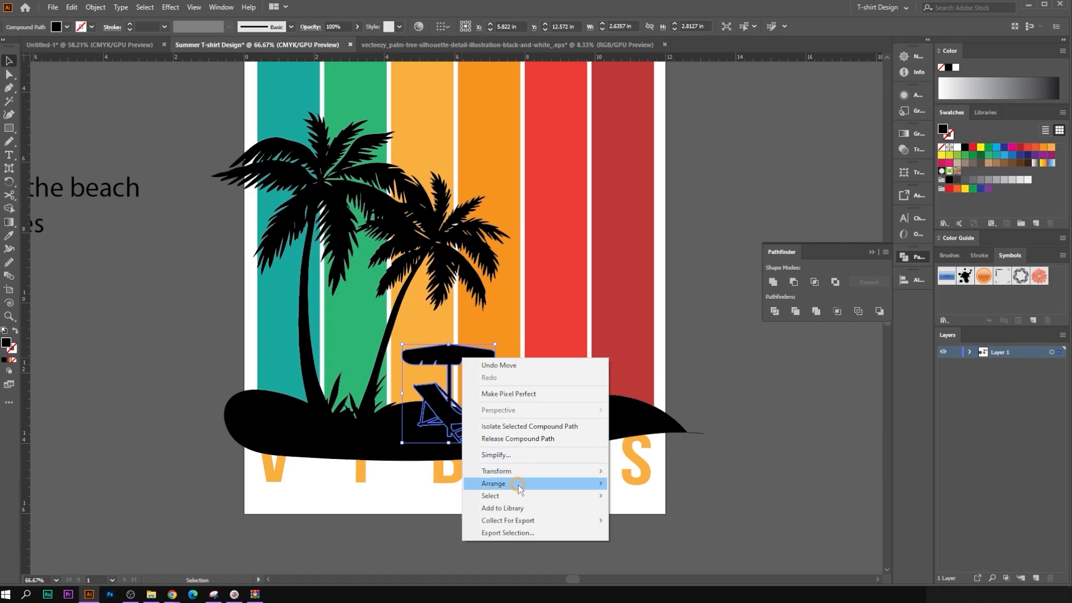
pyautogui.moveTo(571, 485)
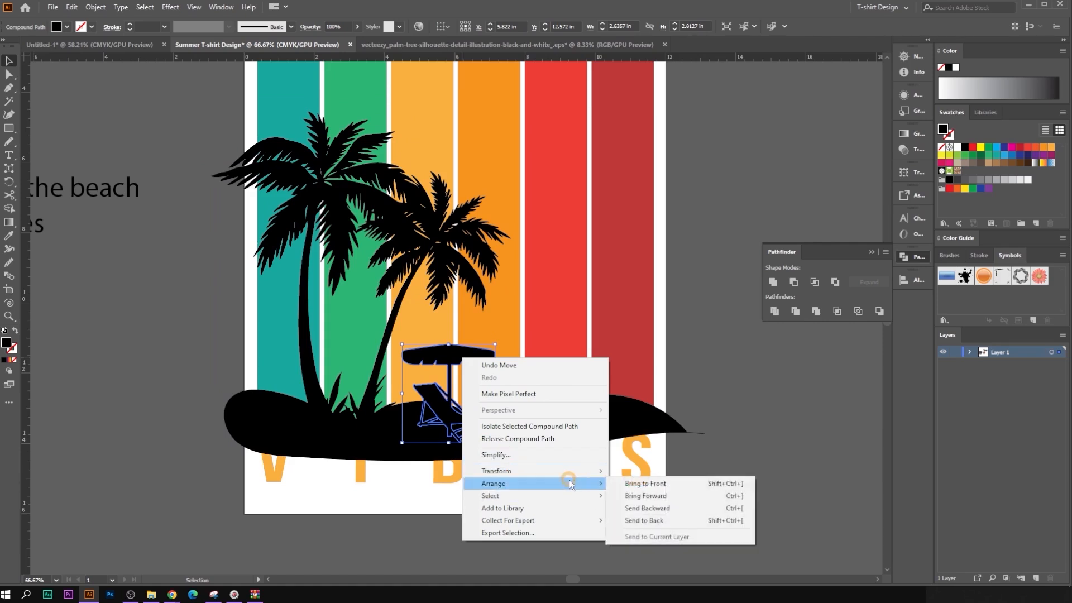
pyautogui.click(648, 484)
pyautogui.moveTo(452, 368); pyautogui.dragTo(455, 347)
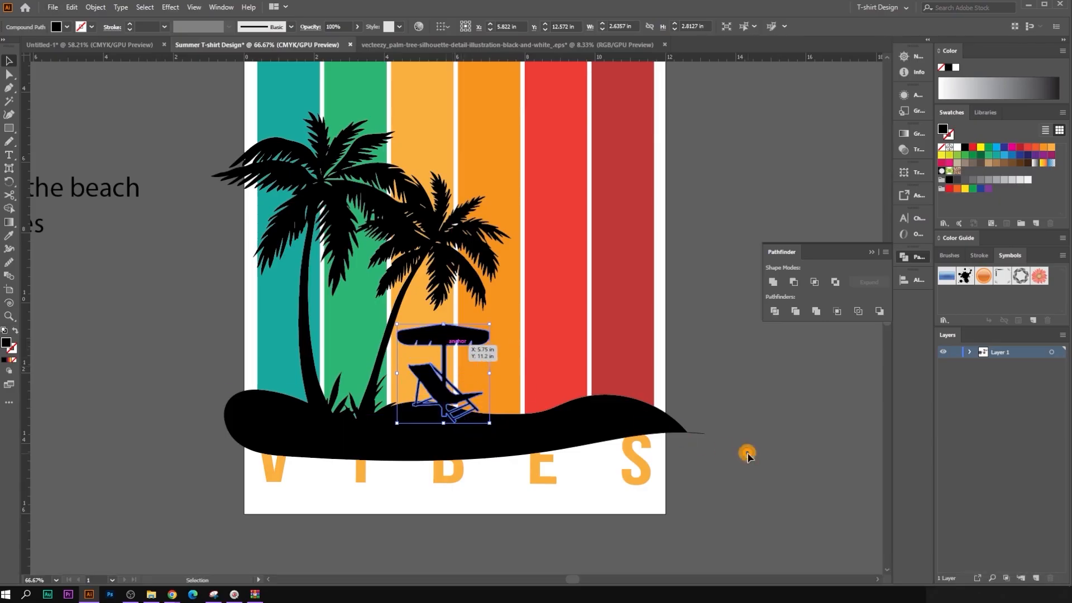
pyautogui.click(747, 455)
pyautogui.moveTo(456, 391)
pyautogui.mouseDown()
pyautogui.moveTo(449, 398)
pyautogui.moveTo(440, 375)
pyautogui.moveTo(447, 391)
pyautogui.mouseUp()
pyautogui.click(816, 466)
# Step: Nudge the umbrella and chair slightly down and left so the chair's legs rest in the ground
pyautogui.scroll(5, 485, 414)
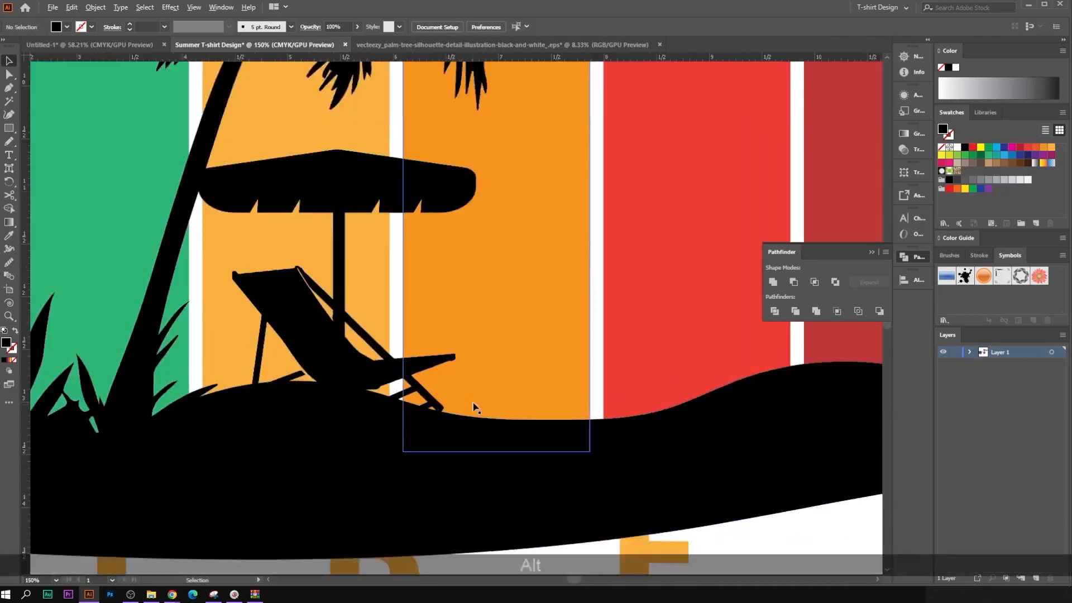
pyautogui.moveTo(371, 386); pyautogui.dragTo(363, 392)
pyautogui.scroll(-4, 417, 433)
pyautogui.click(790, 486)
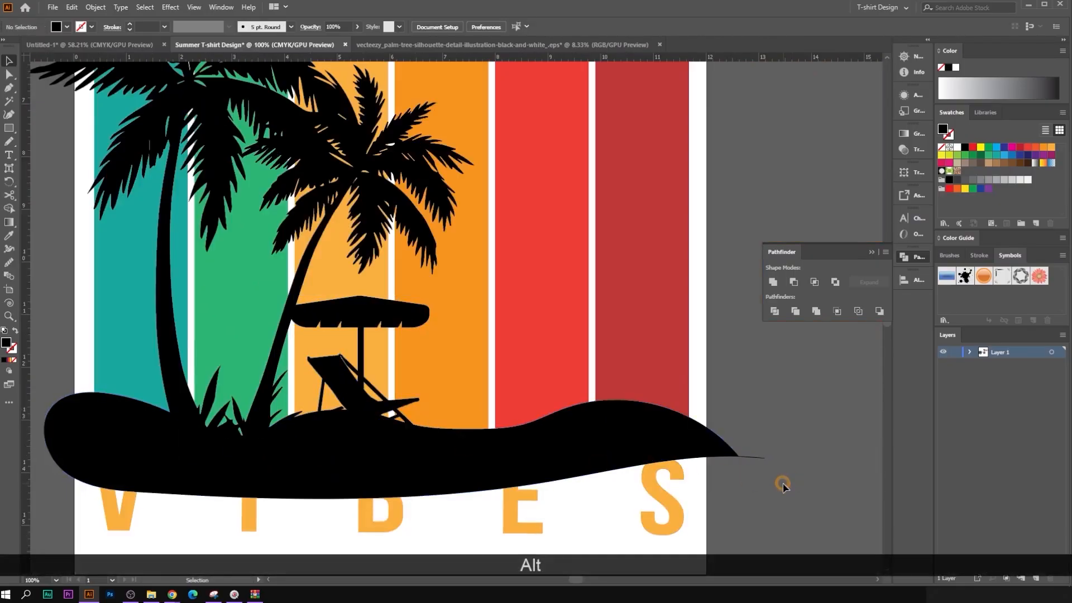
# Step: Shift the umbrella and chair right, clear of the palm trunk, and settle them on the ground's surface
pyautogui.scroll(-1, 781, 483)
pyautogui.moveTo(794, 484); pyautogui.dragTo(758, 467)
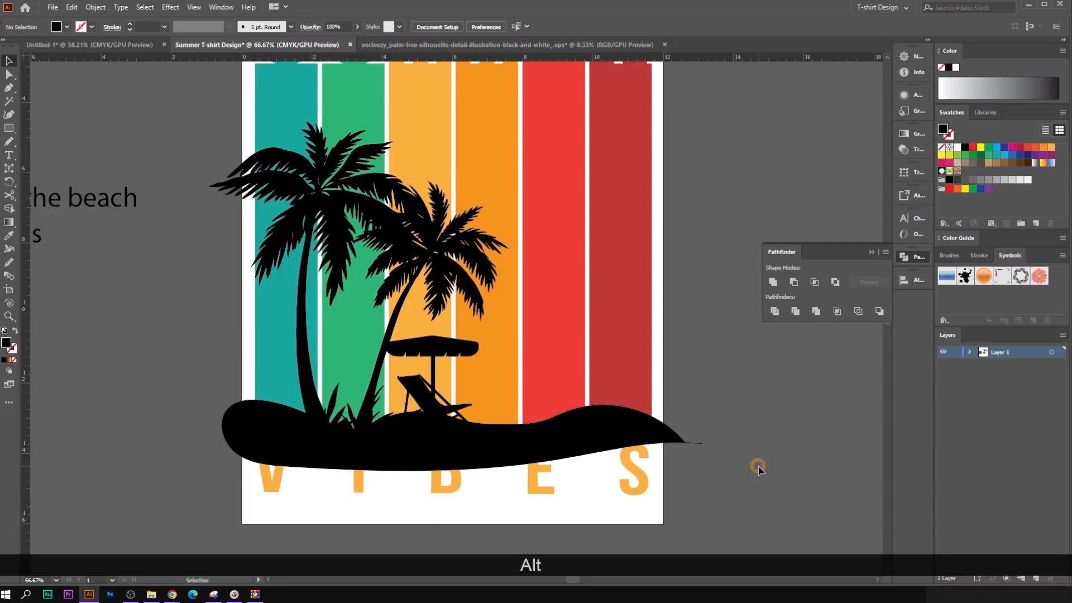
pyautogui.moveTo(381, 360); pyautogui.dragTo(452, 366)
pyautogui.scroll(2, 458, 372)
pyautogui.moveTo(449, 325); pyautogui.dragTo(459, 337)
pyautogui.scroll(-4, 663, 432)
pyautogui.click(661, 434)
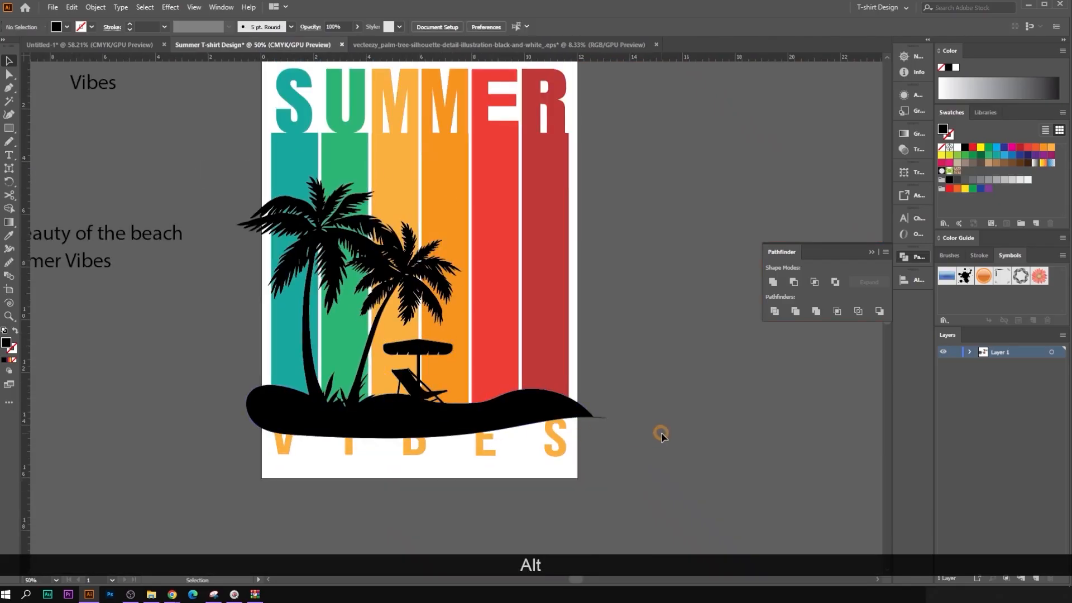
# Step: Duplicate the surfer silhouette onto the red bars above the right part of the ground
pyautogui.scroll(-1, 656, 434)
pyautogui.moveTo(560, 414); pyautogui.dragTo(524, 408)
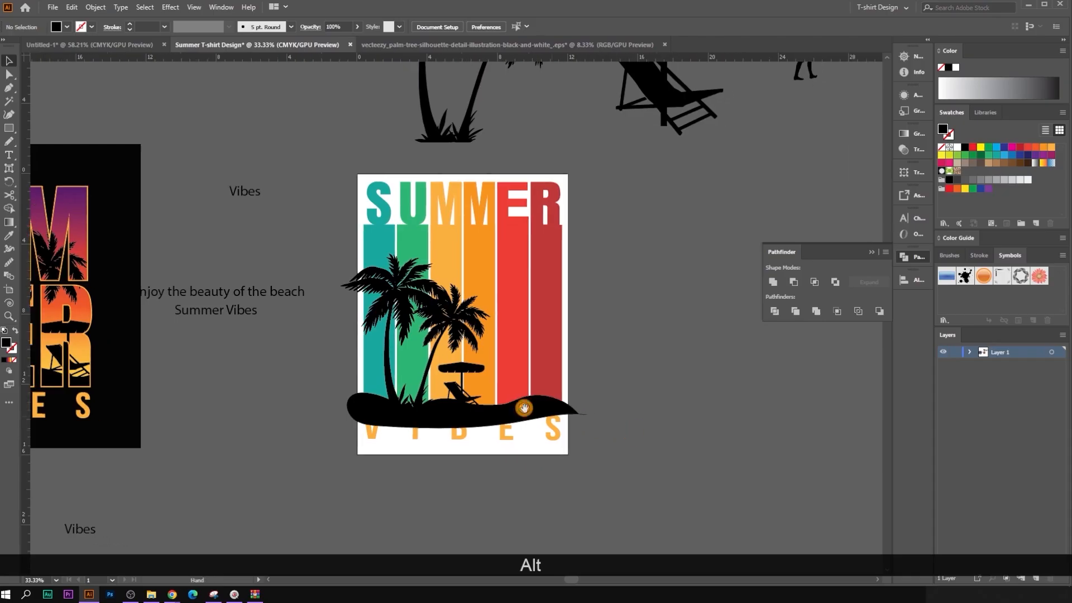
pyautogui.scroll(2, 631, 277)
pyautogui.scroll(-2, 658, 244)
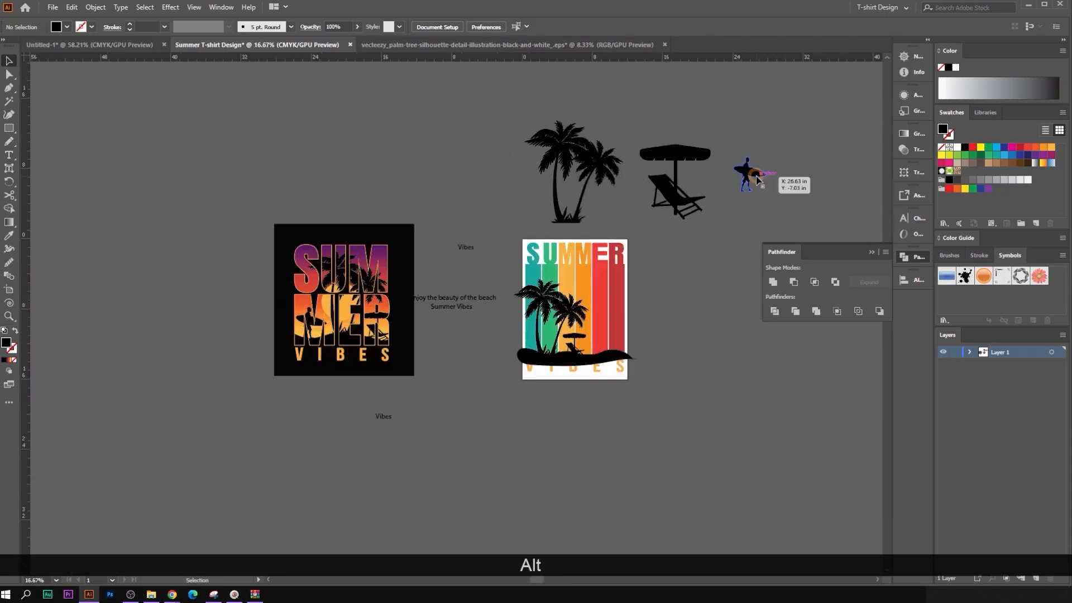
pyautogui.moveTo(757, 179); pyautogui.dragTo(625, 341)
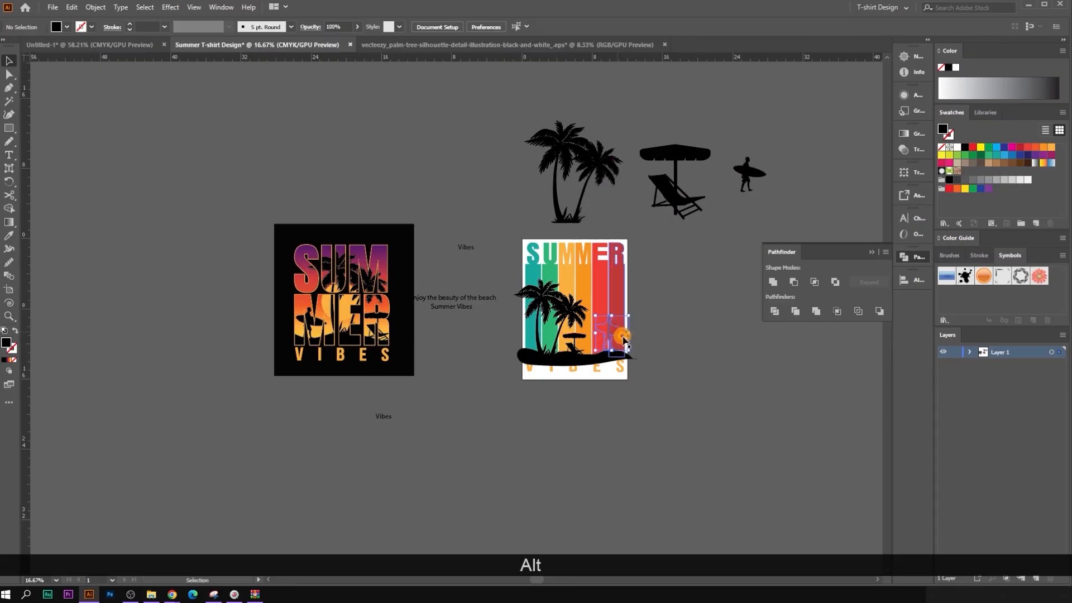
# Step: Bring the surfer silhouette to the front of the red bars
pyautogui.scroll(3, 625, 340)
pyautogui.rightClick(607, 323)
pyautogui.moveTo(655, 460)
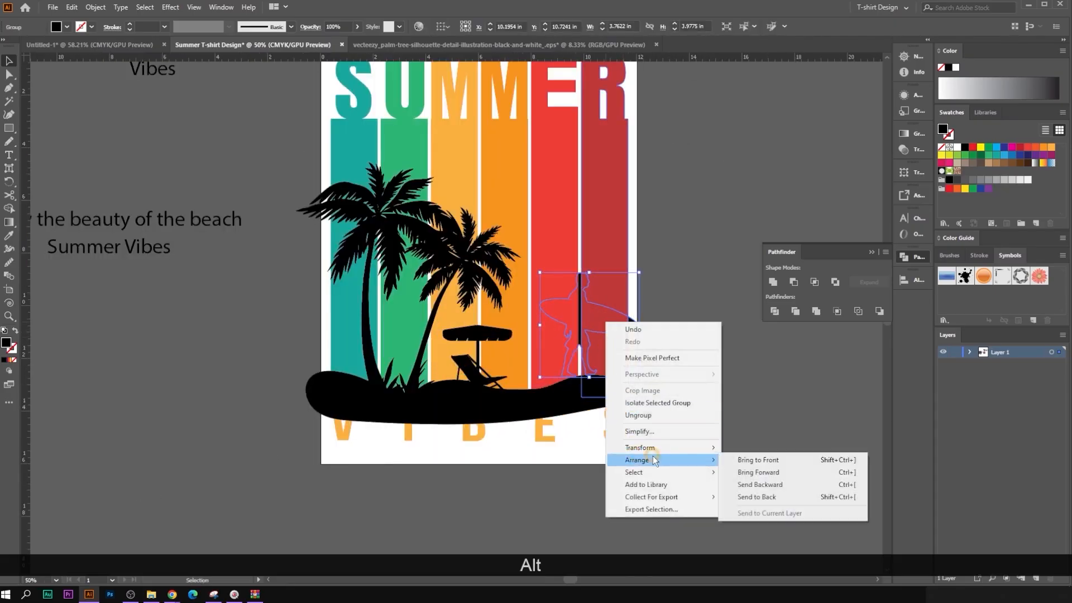
pyautogui.click(768, 460)
pyautogui.click(719, 375)
pyautogui.moveTo(719, 375); pyautogui.dragTo(687, 418)
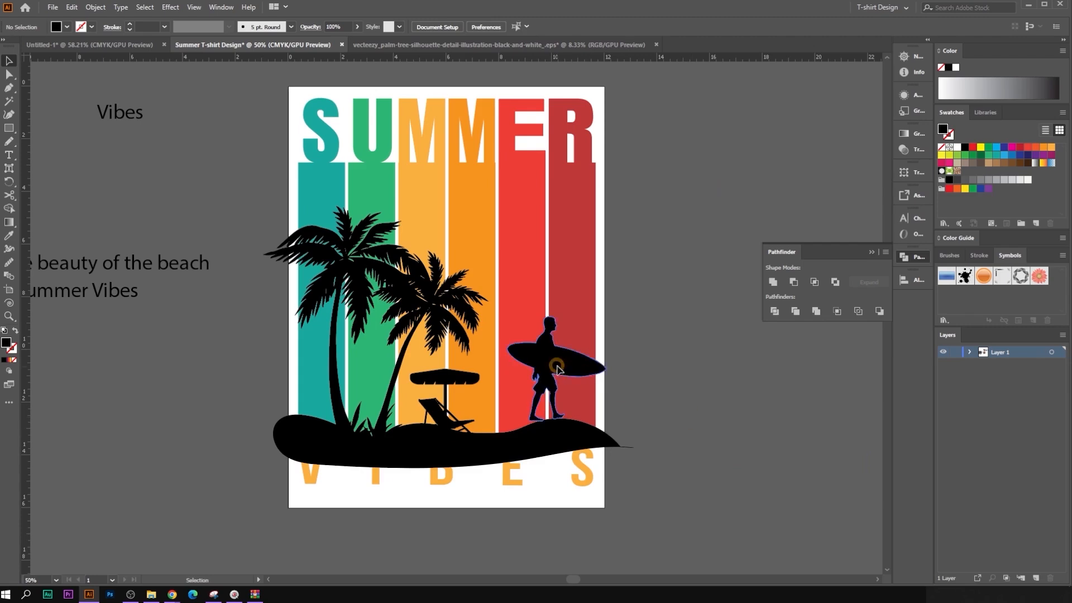
# Step: Reflect the surfer silhouette horizontally so the figure faces the palm trees
pyautogui.click(557, 370)
pyautogui.rightClick(562, 358)
pyautogui.moveTo(607, 483)
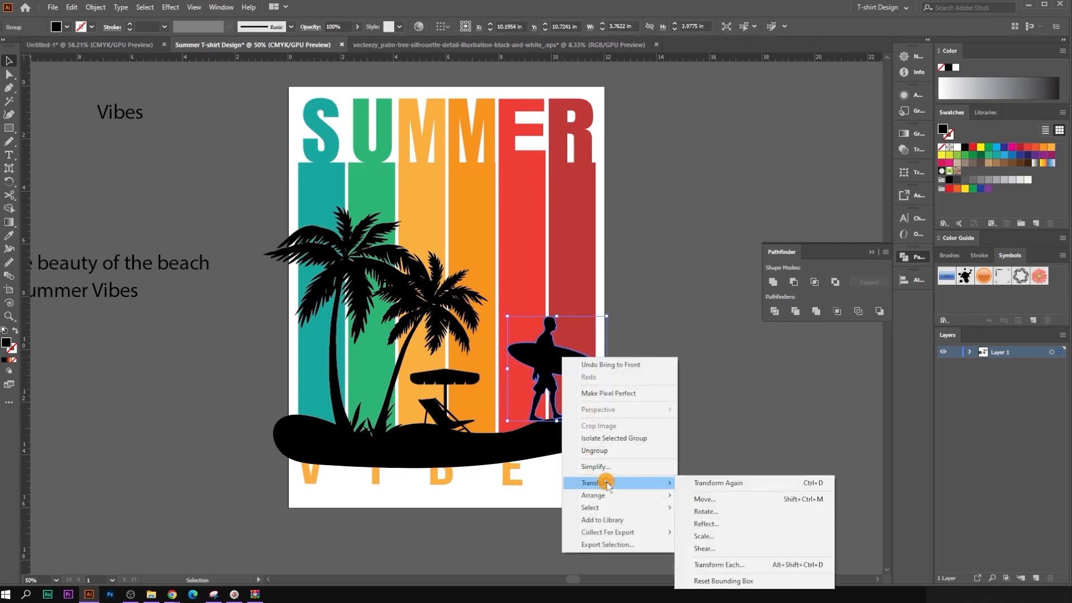
pyautogui.click(705, 524)
pyautogui.click(92, 178)
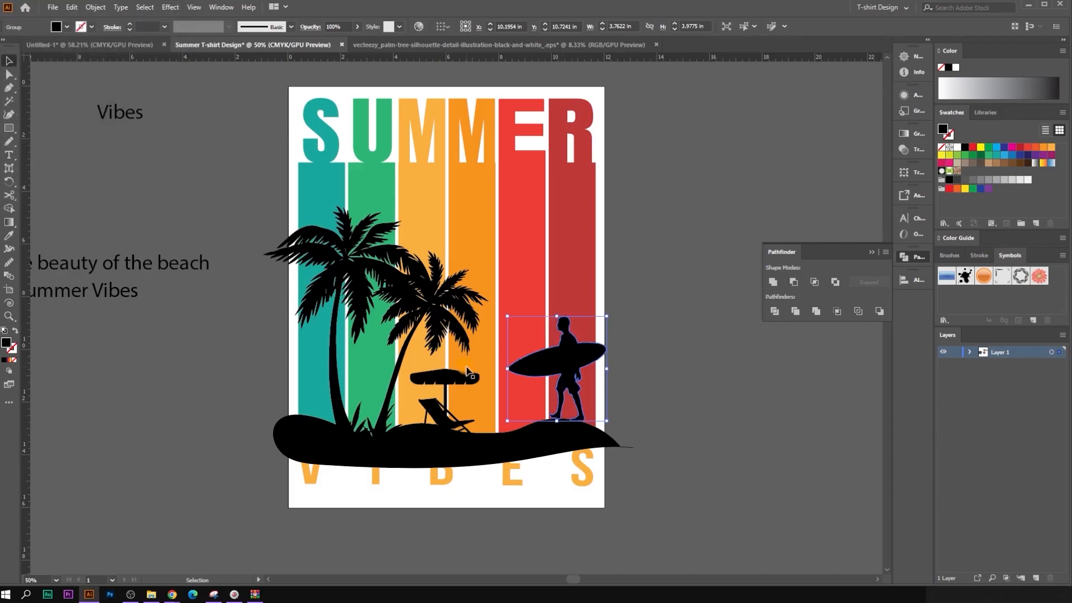
# Step: Enlarge the surfer proportionally to about 4.18 in wide and settle the feet on the ground's raised right part
pyautogui.moveTo(573, 357); pyautogui.dragTo(565, 359)
pyautogui.moveTo(499, 318); pyautogui.dragTo(489, 307)
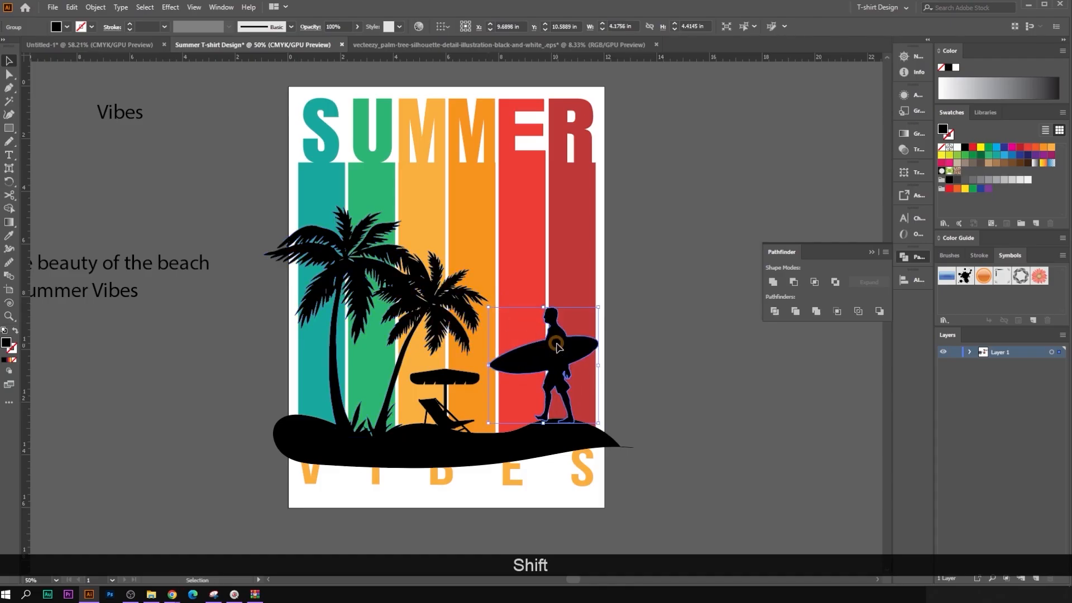
pyautogui.moveTo(559, 345)
pyautogui.mouseDown()
pyautogui.moveTo(550, 351)
pyautogui.moveTo(562, 349)
pyautogui.mouseUp()
pyautogui.click(632, 385)
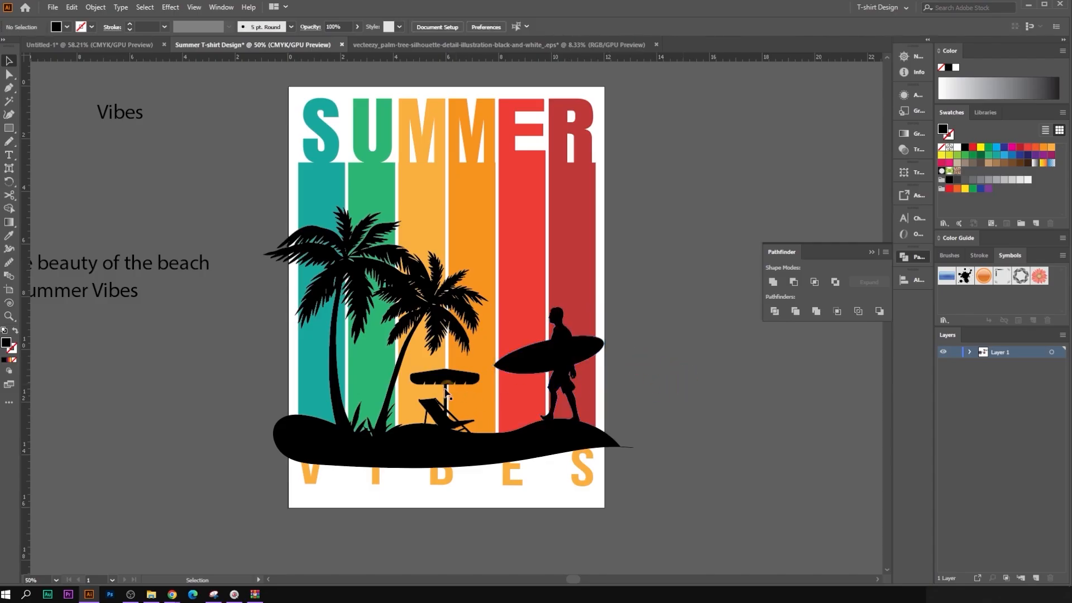
# Step: Shift the beach umbrella and chair right, clear of the palm, and rest the chair's legs in the ground
pyautogui.scroll(1, 442, 386)
pyautogui.moveTo(460, 377); pyautogui.dragTo(488, 374)
pyautogui.scroll(1, 475, 409)
pyautogui.moveTo(470, 410); pyautogui.dragTo(486, 449)
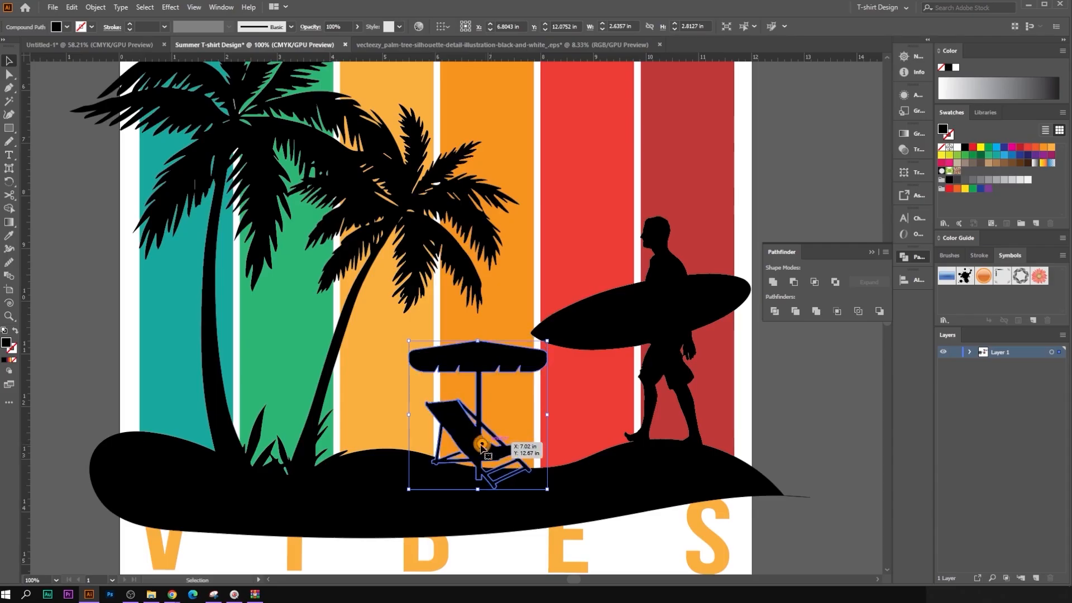
pyautogui.scroll(-1, 460, 447)
pyautogui.click(729, 506)
# Step: Enlarge the two palm trees slightly in proportion, keeping their base in the ground
pyautogui.click(436, 319)
pyautogui.scroll(1, 403, 224)
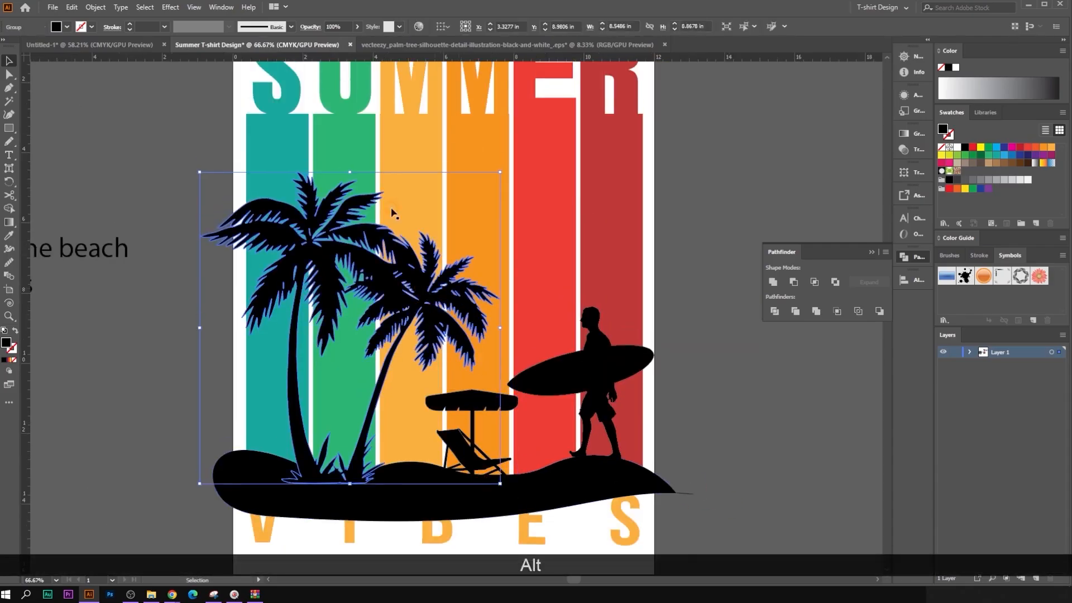
pyautogui.moveTo(350, 173); pyautogui.dragTo(346, 155)
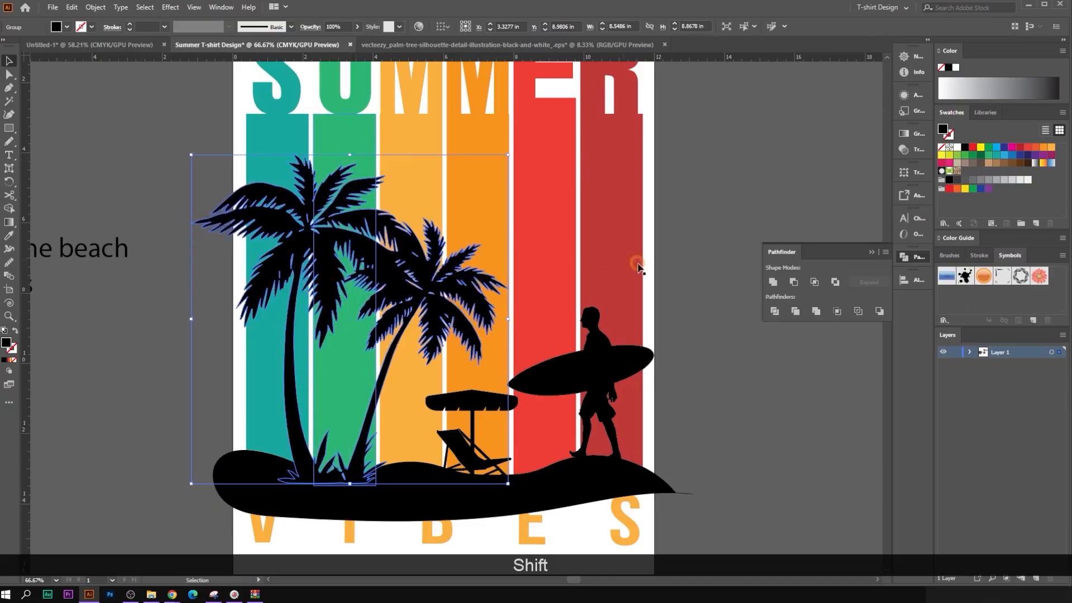
pyautogui.click(690, 293)
# Step: Group the ground, umbrella and chair, surfer and palm tree silhouettes
pyautogui.scroll(-1, 697, 346)
pyautogui.hscroll(2, 697, 347)
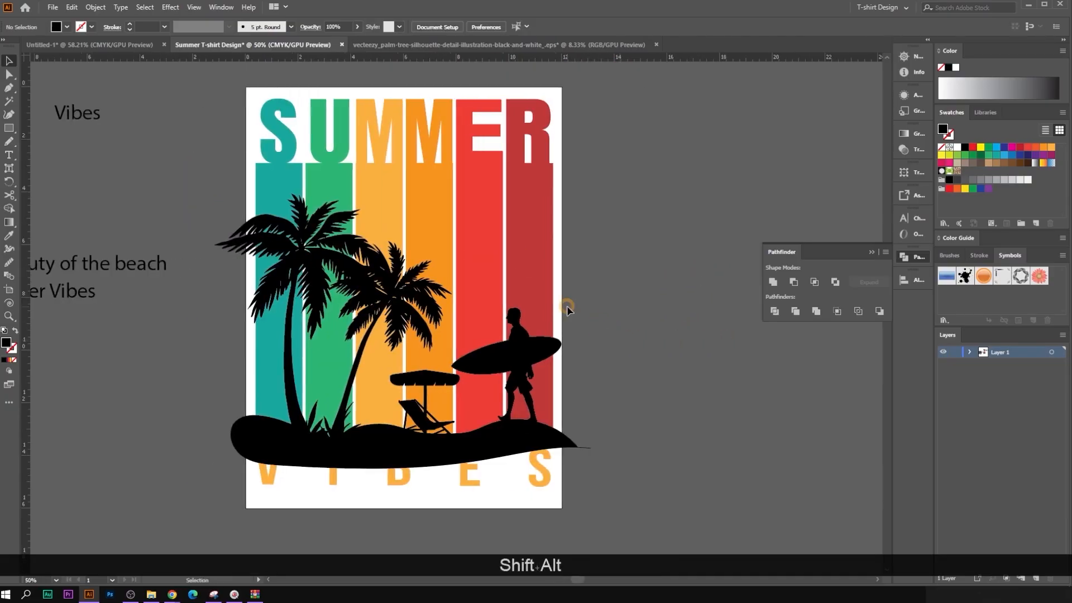
pyautogui.scroll(-2, 568, 306)
pyautogui.click(480, 419)
pyautogui.keyDown('shift'); pyautogui.click(427, 352); pyautogui.keyUp('shift')
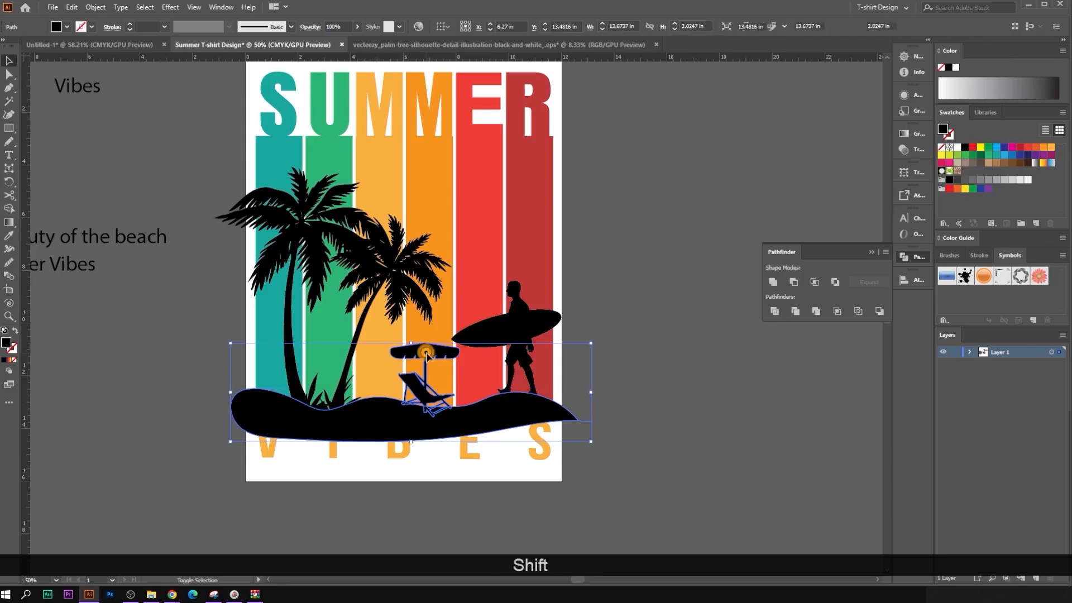
pyautogui.keyDown('shift'); pyautogui.click(524, 339); pyautogui.keyUp('shift')
pyautogui.keyDown('shift'); pyautogui.click(402, 268); pyautogui.keyUp('shift')
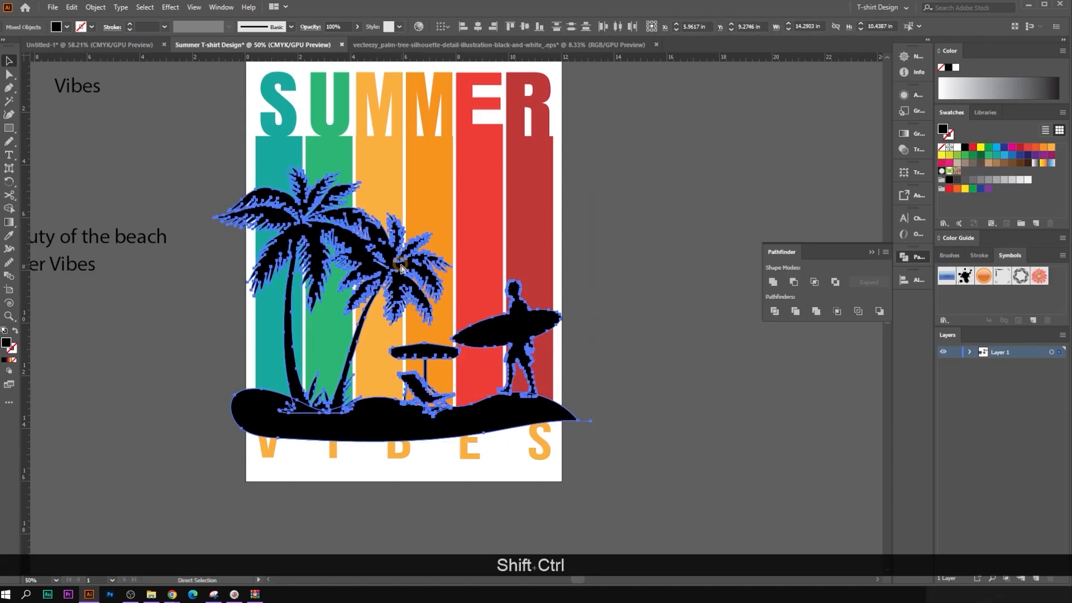
pyautogui.hotkey('ctrl', 'shift', 'g')
pyautogui.click(641, 300)
# Step: Unite the grouped beach silhouettes into one merged shape with Pathfinder
pyautogui.scroll(-2, 641, 300)
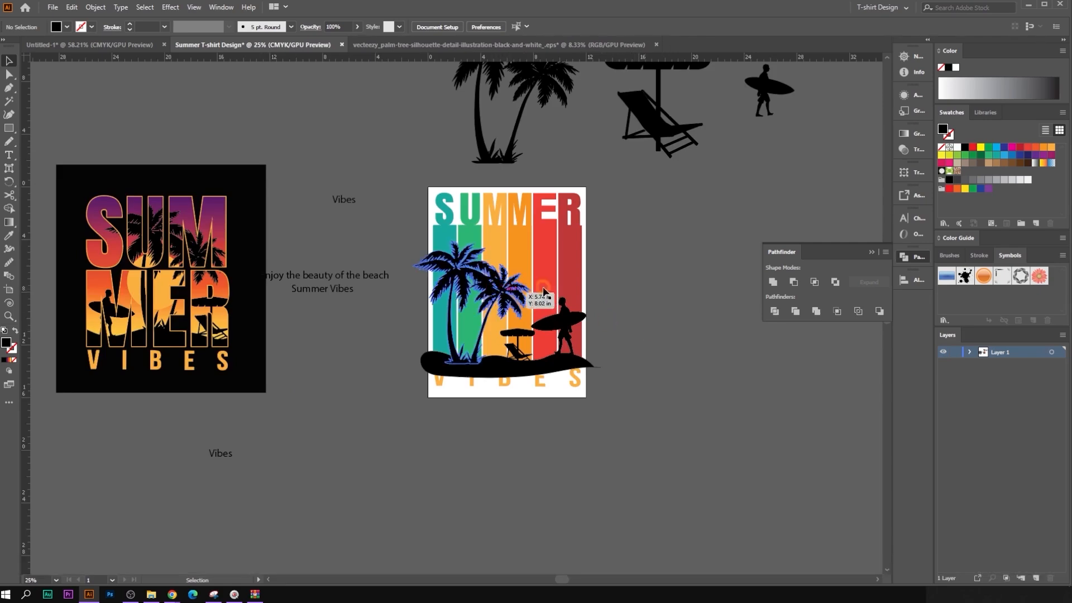
pyautogui.scroll(2, 556, 279)
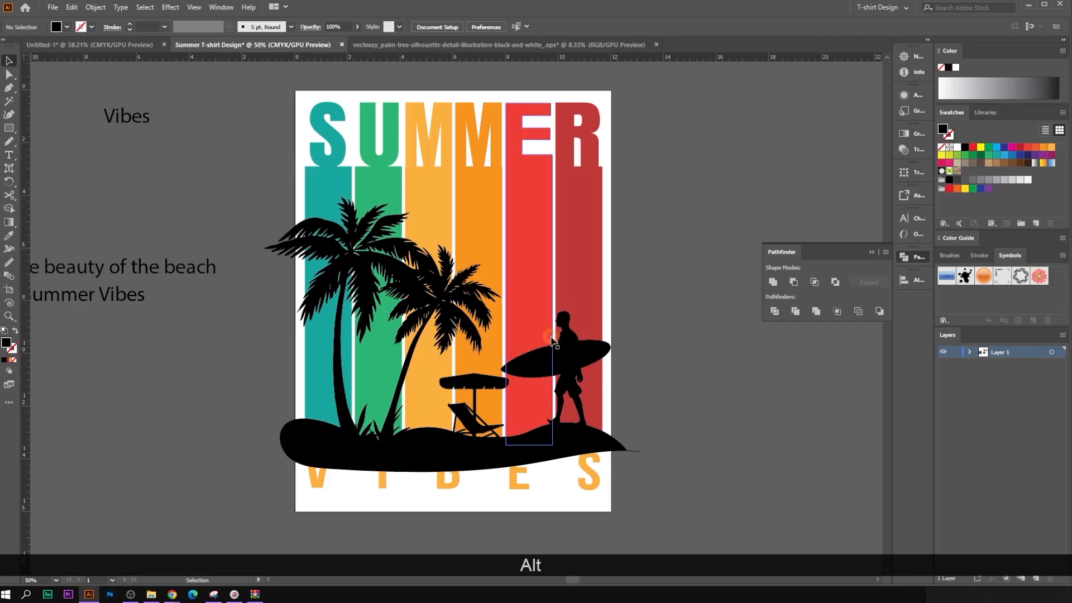
pyautogui.click(451, 264)
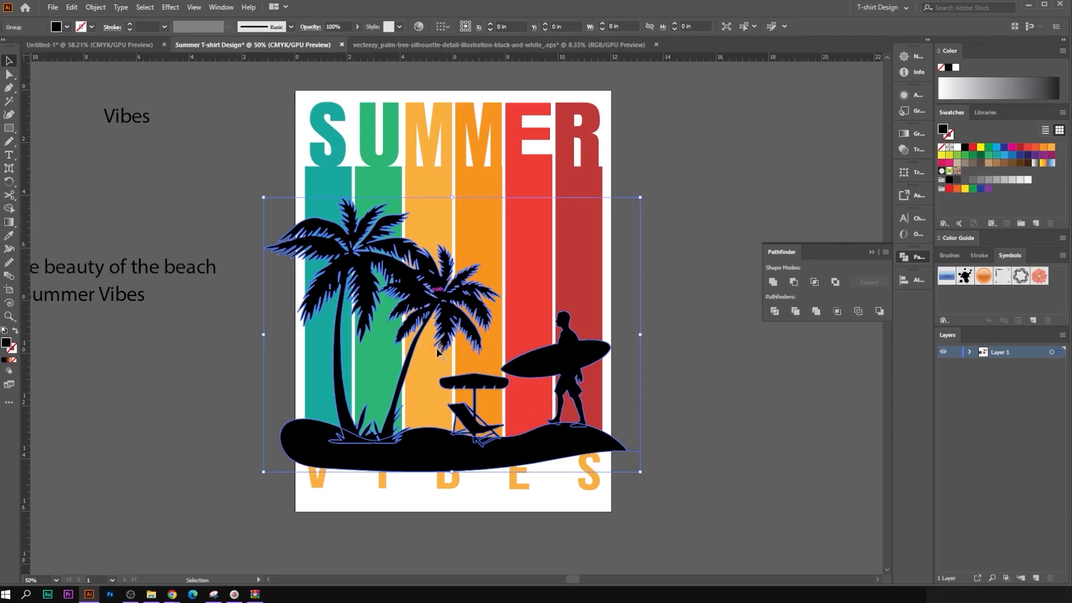
pyautogui.click(775, 284)
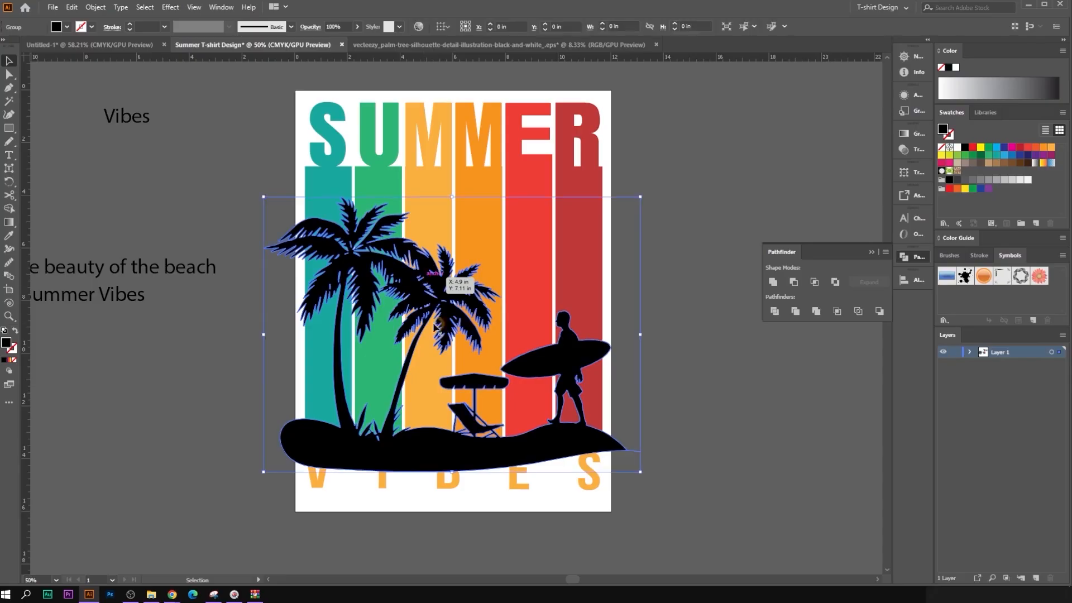
# Step: Cut the merged beach silhouette to the clipboard and select the SUMMER VIBES artwork
pyautogui.press('ctrl')
pyautogui.hotkey('ctrl', 'x')
pyautogui.click(483, 259)
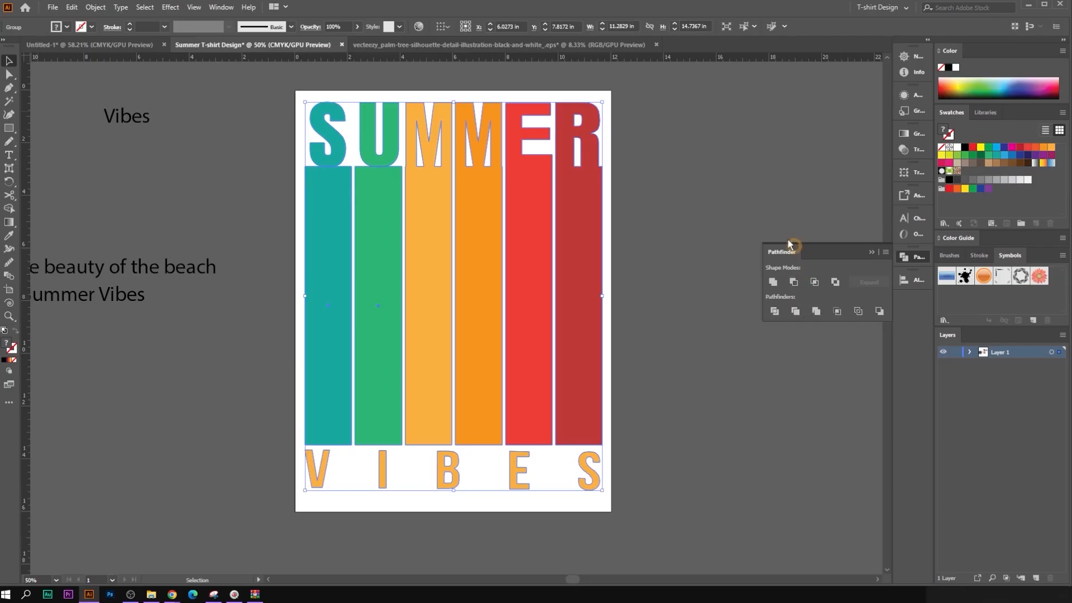
pyautogui.click(872, 253)
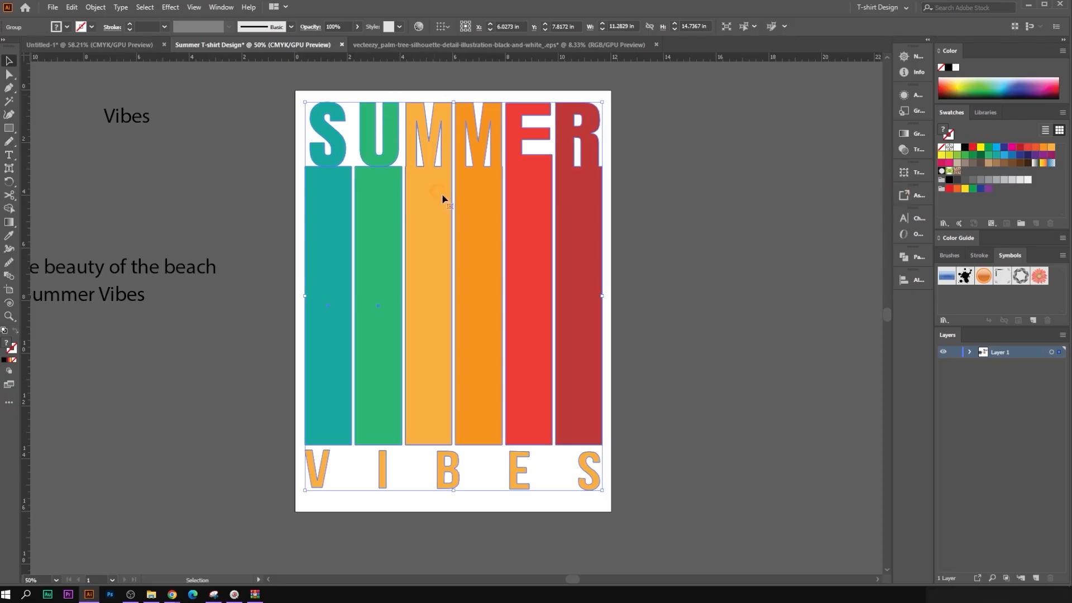
# Step: Show the transparency settings with the thumbnails and opacity mask options expanded
pyautogui.click(222, 7)
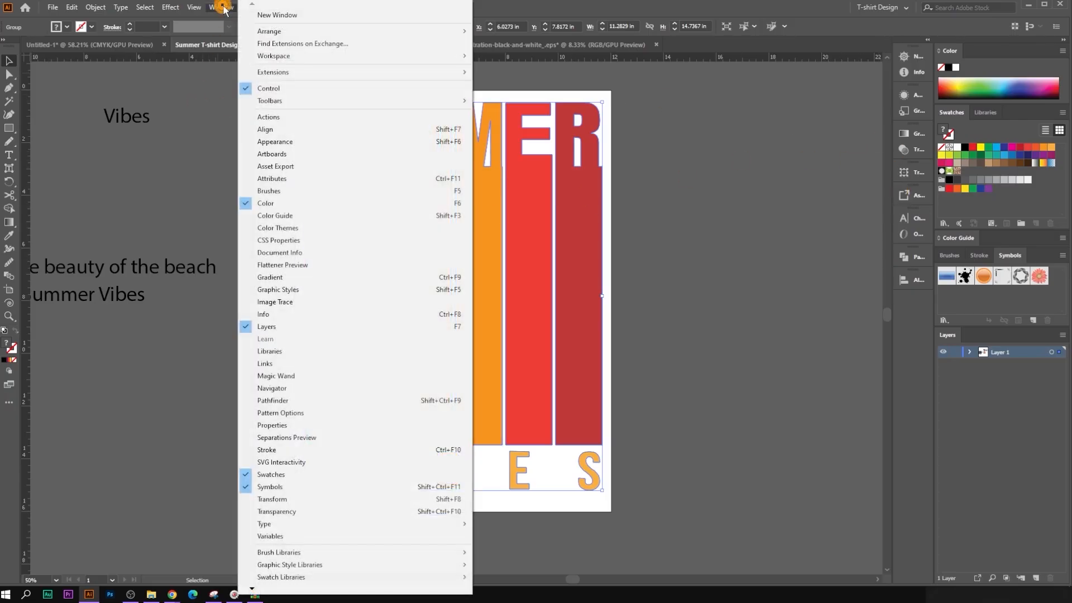
pyautogui.click(261, 279)
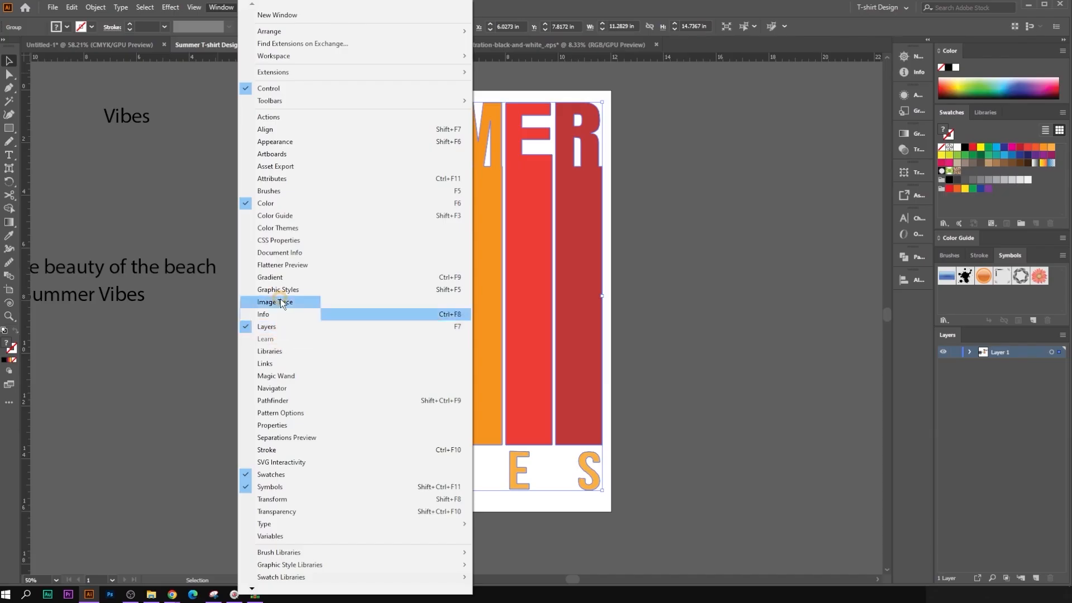
pyautogui.click(287, 513)
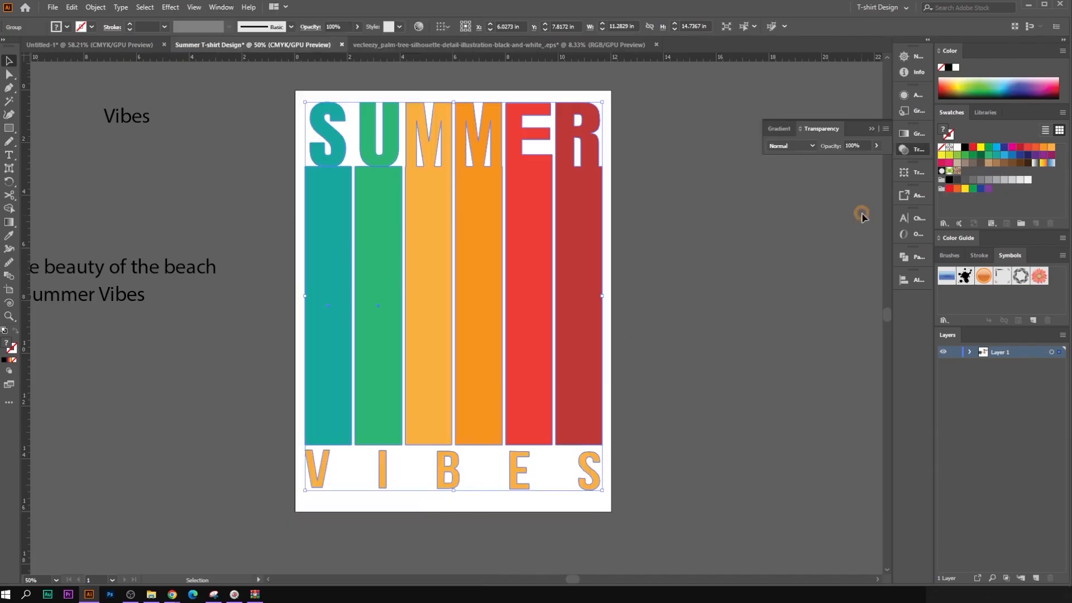
pyautogui.click(887, 129)
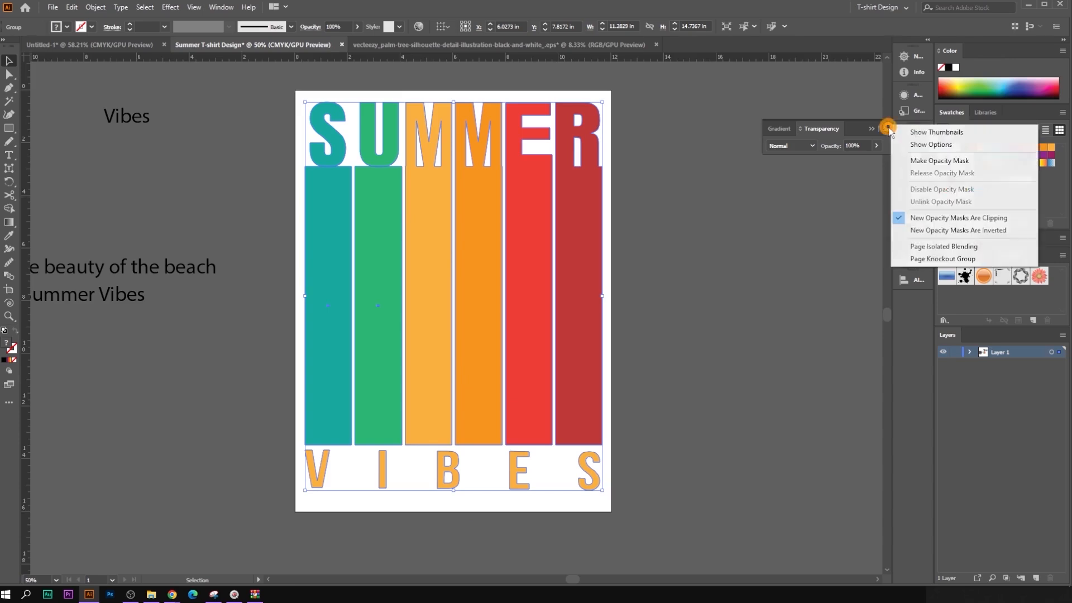
pyautogui.click(949, 146)
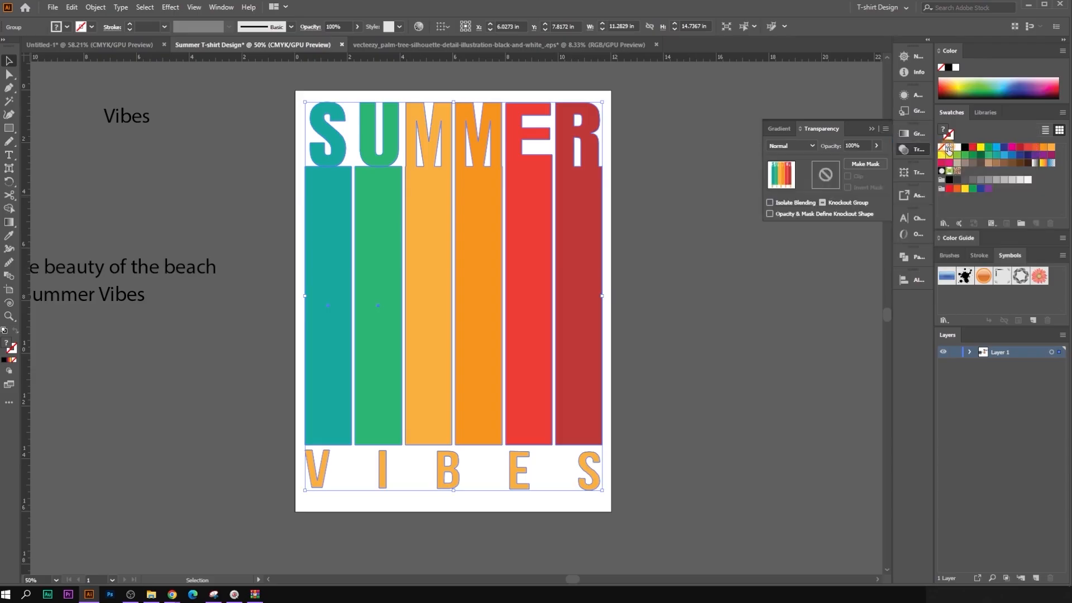
# Step: Make an opacity mask with Clip turned off on the SUMMER VIBES artwork and paste the beach silhouette in place inside it
pyautogui.click(863, 163)
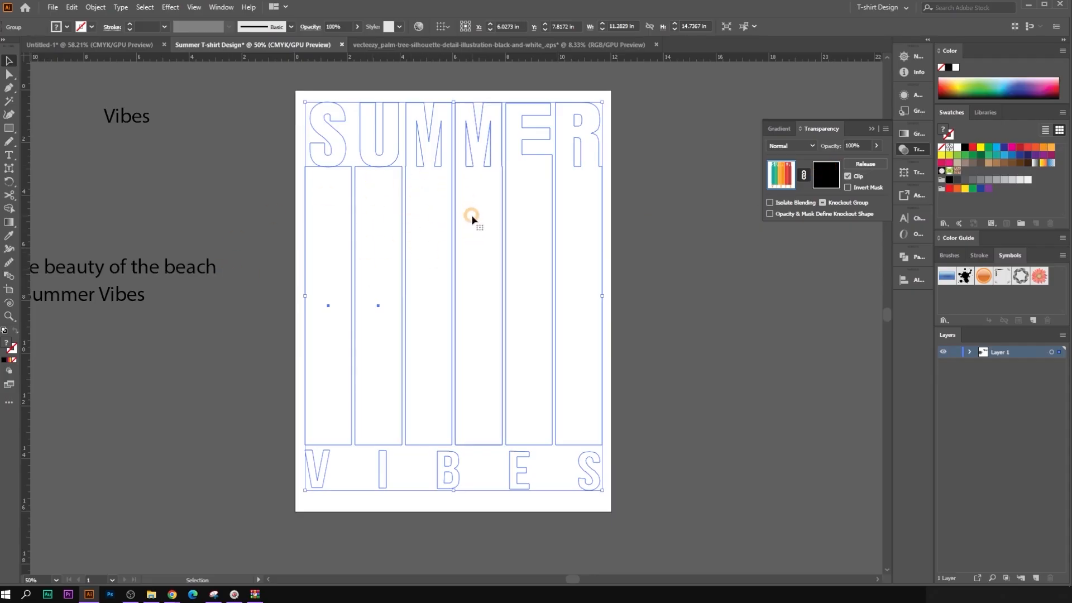
pyautogui.click(847, 176)
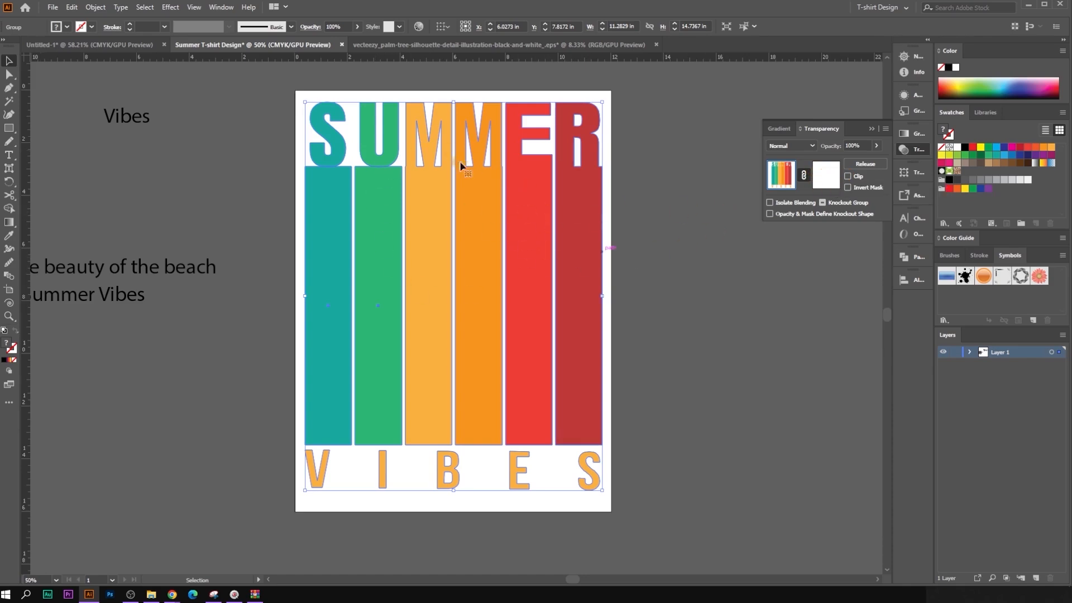
pyautogui.click(828, 181)
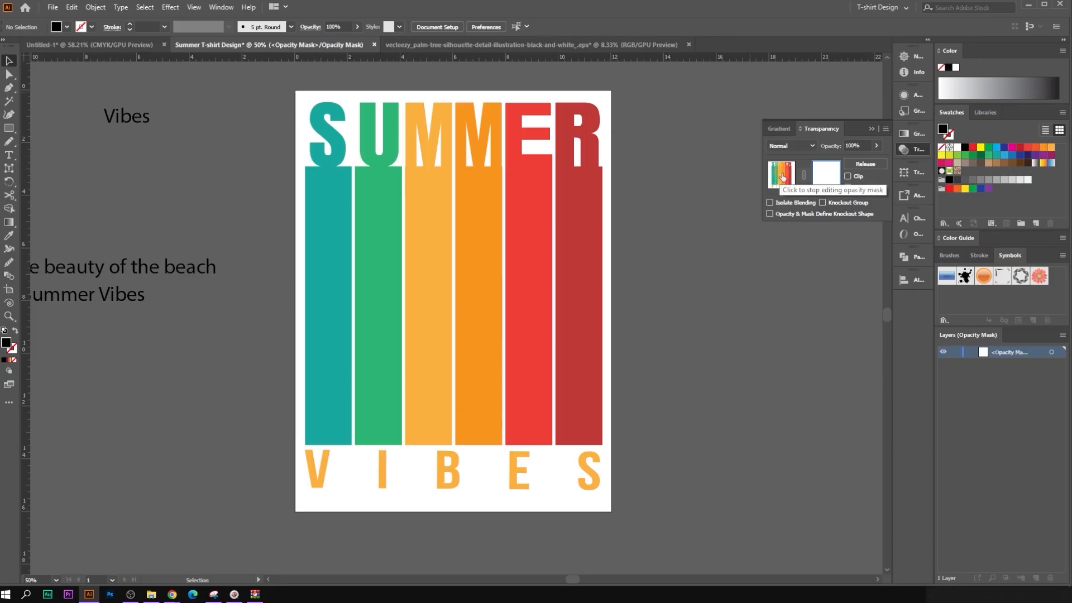
pyautogui.click(833, 174)
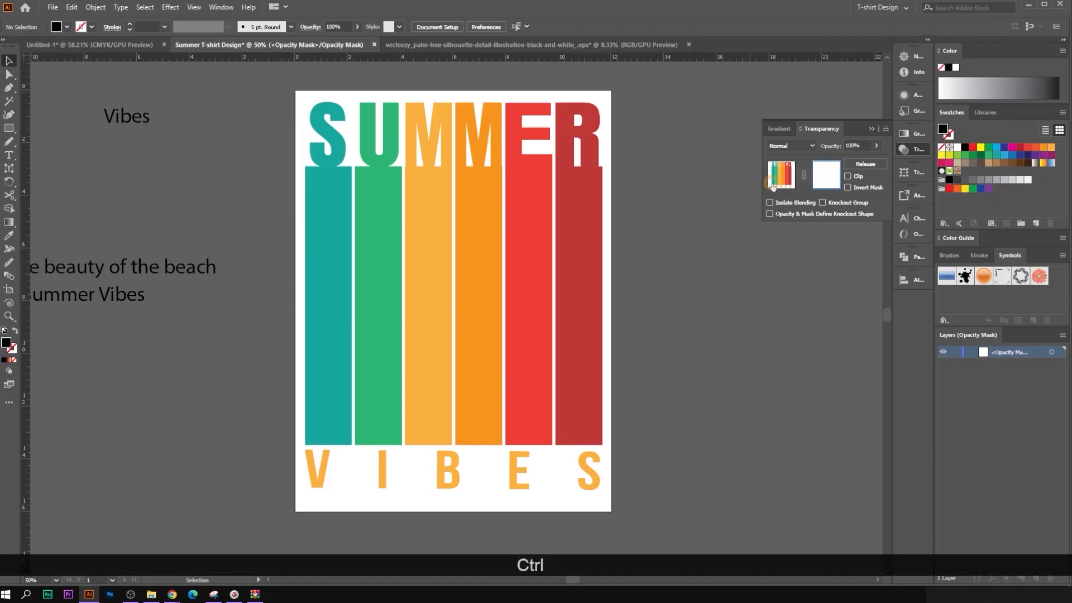
pyautogui.hotkey('ctrl', 'f')
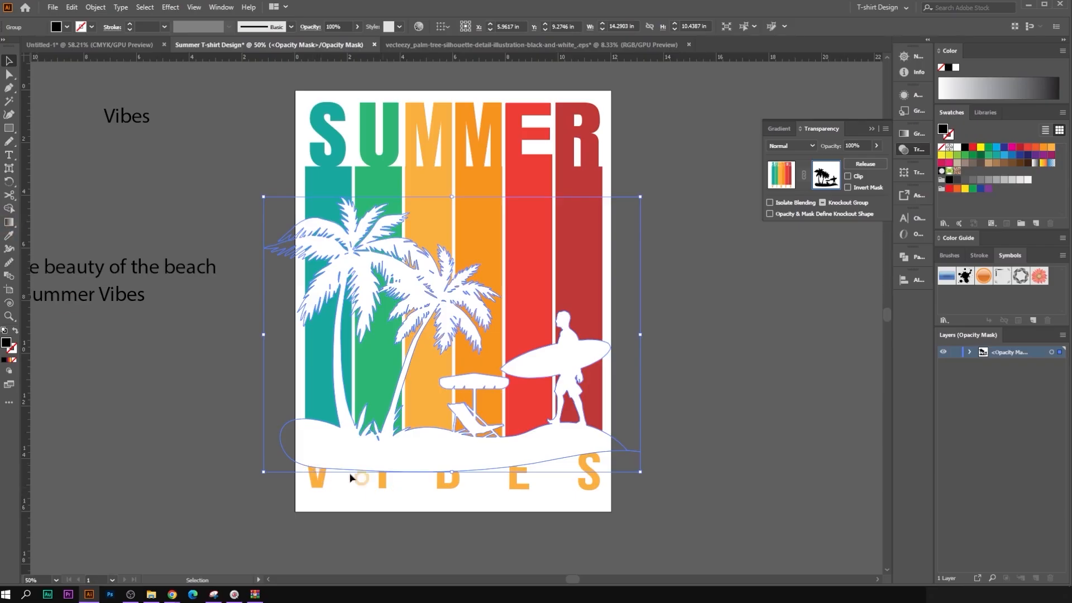
# Step: Erase the ground's curved underside in the mask with a straight edge level with the tops of the VIBES letters
pyautogui.moveTo(9, 196); pyautogui.dragTo(49, 207)
pyautogui.scroll(-1, 473, 467)
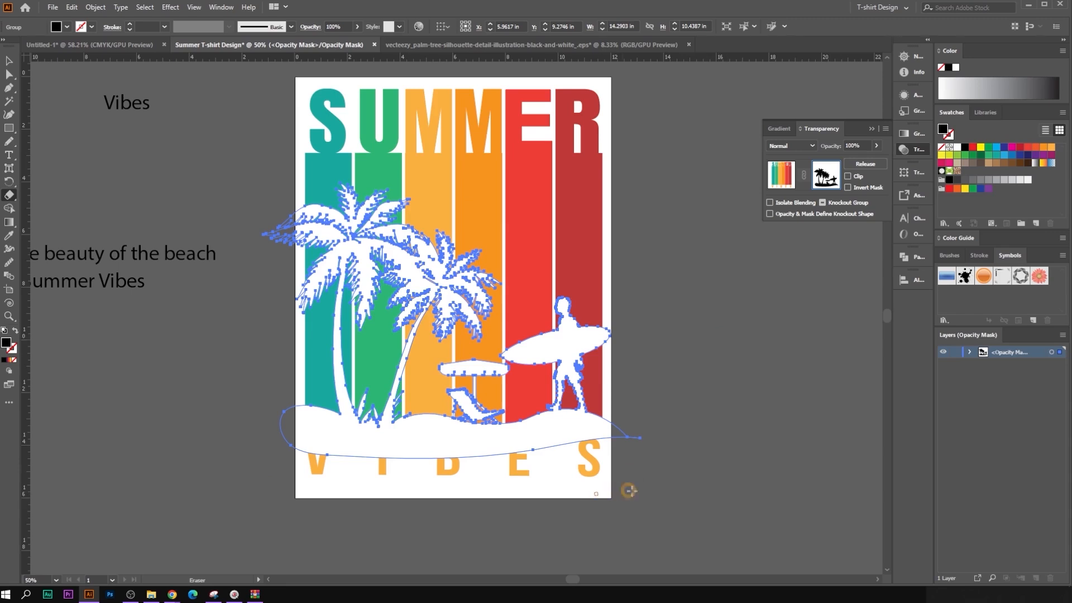
pyautogui.moveTo(652, 491)
pyautogui.mouseDown()
pyautogui.moveTo(430, 443)
pyautogui.moveTo(281, 437)
pyautogui.moveTo(335, 439)
pyautogui.mouseUp()
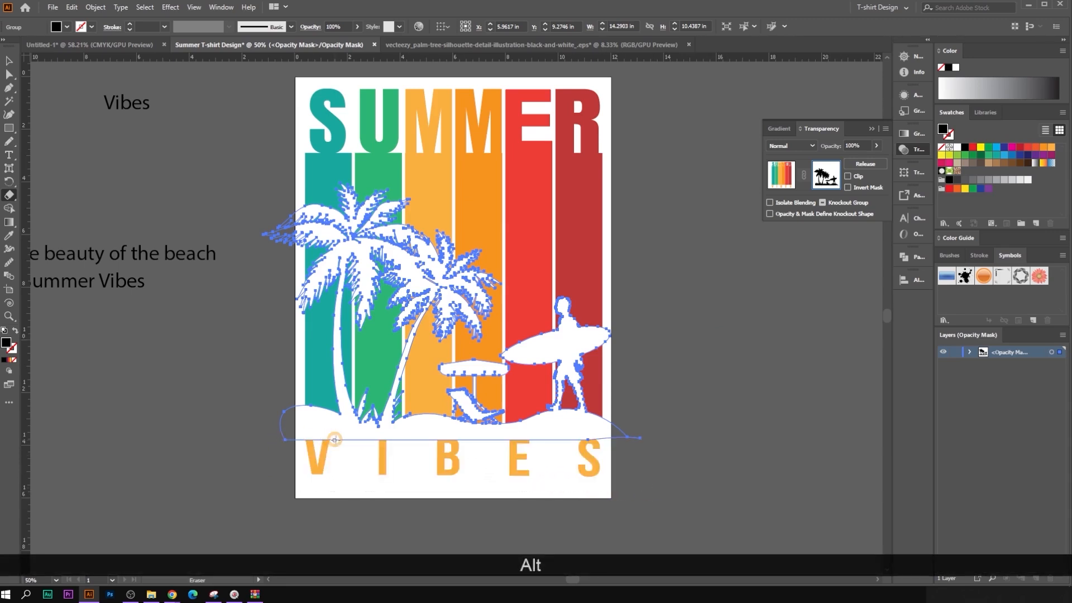
# Step: Try erasing a further rectangular strip from the ground's underside and undo it
pyautogui.moveTo(685, 500)
pyautogui.mouseDown()
pyautogui.moveTo(443, 438)
pyautogui.moveTo(222, 431)
pyautogui.mouseUp()
pyautogui.scroll(1, 606, 445)
pyautogui.hotkey('ctrl', 'z')
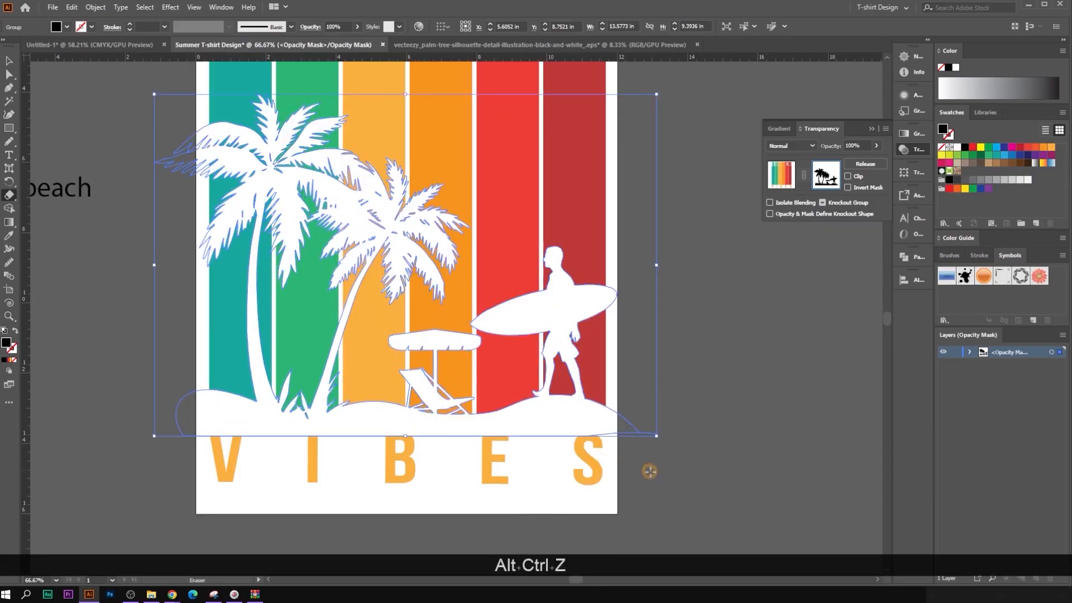
# Step: Erase a thin strip along the ground's lower edge, including its pointed right tail, leaving a straight edge just above VIBES
pyautogui.moveTo(677, 507); pyautogui.dragTo(176, 420)
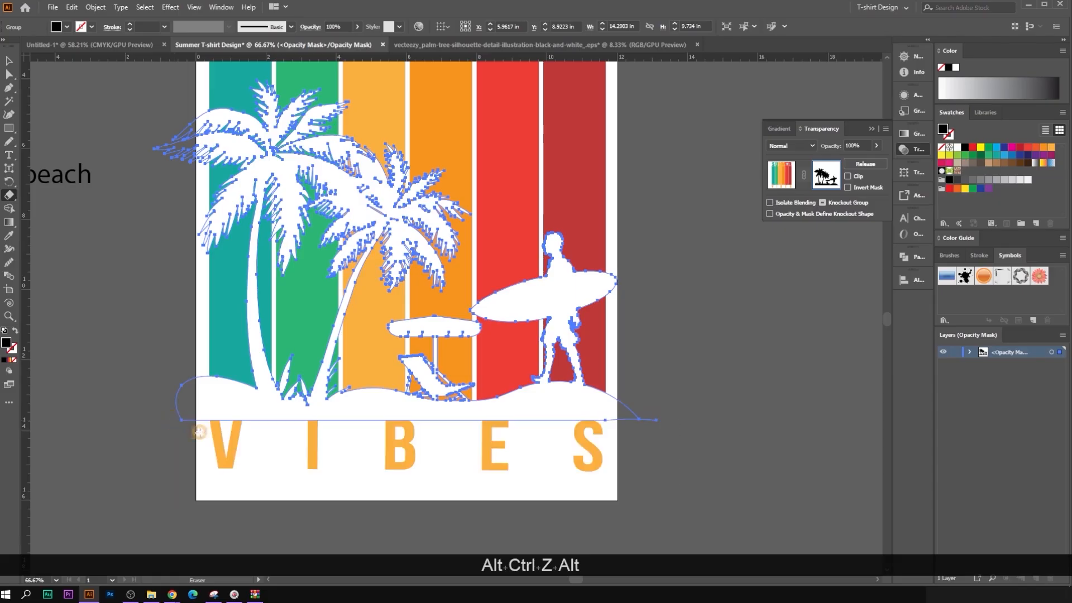
pyautogui.moveTo(676, 483)
pyautogui.mouseDown()
pyautogui.moveTo(431, 464)
pyautogui.moveTo(161, 418)
pyautogui.mouseUp()
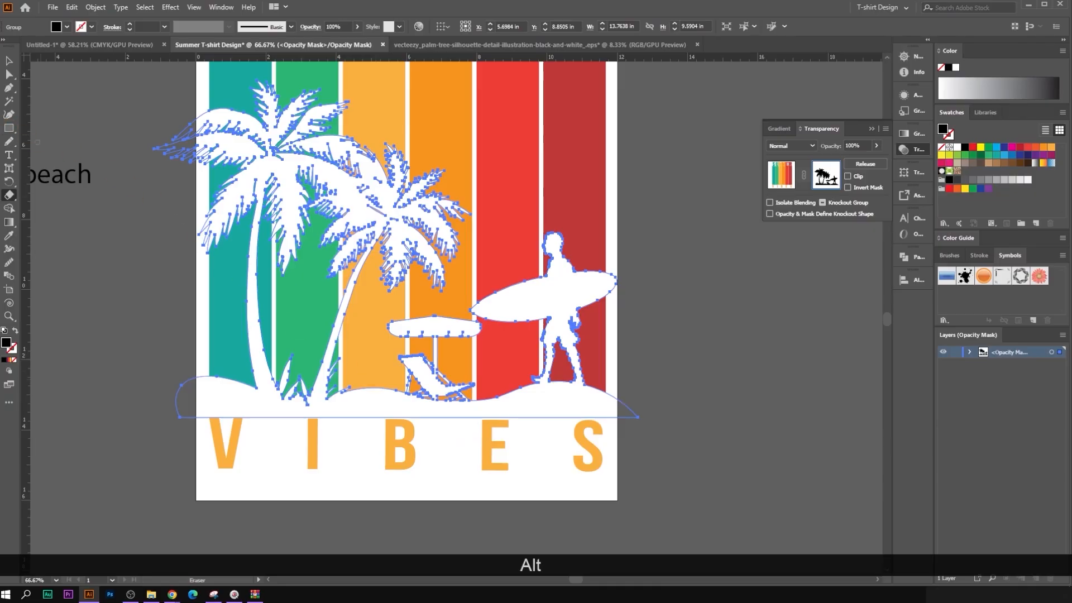
pyautogui.click(9, 60)
pyautogui.click(510, 307)
pyautogui.click(705, 360)
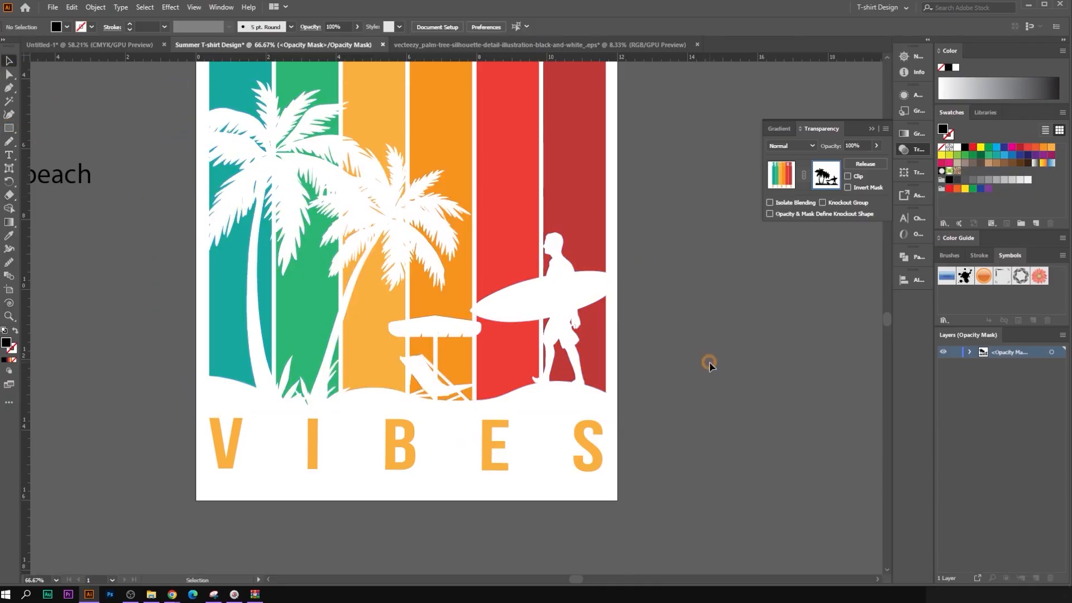
pyautogui.keyDown('alt'); pyautogui.scroll(-1, 704, 364); pyautogui.keyUp('alt')
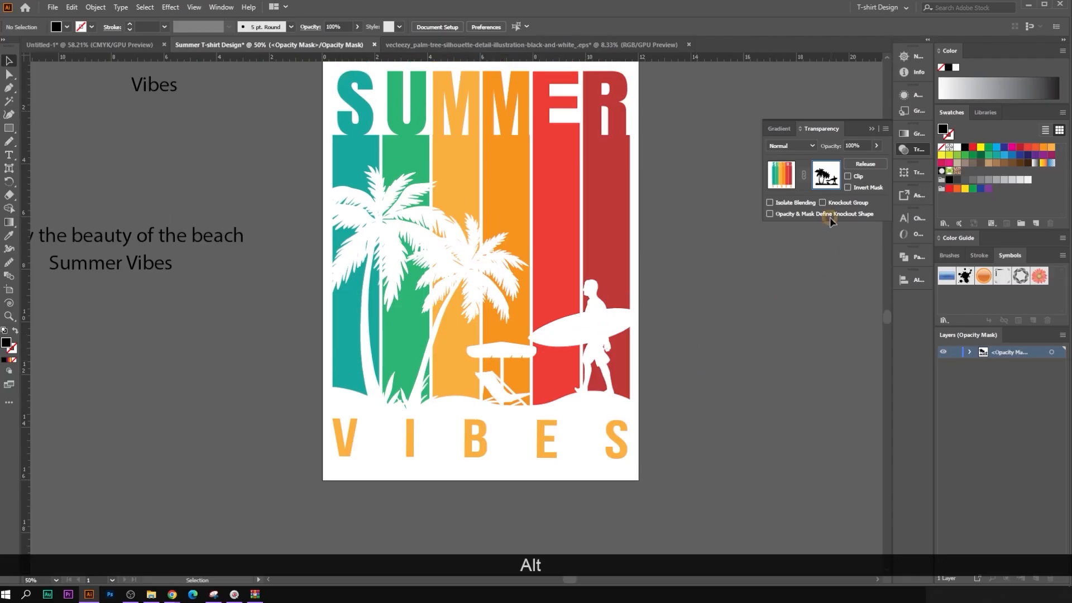
# Step: Stop editing the opacity mask and return to the masked SUMMER VIBES artwork
pyautogui.click(776, 178)
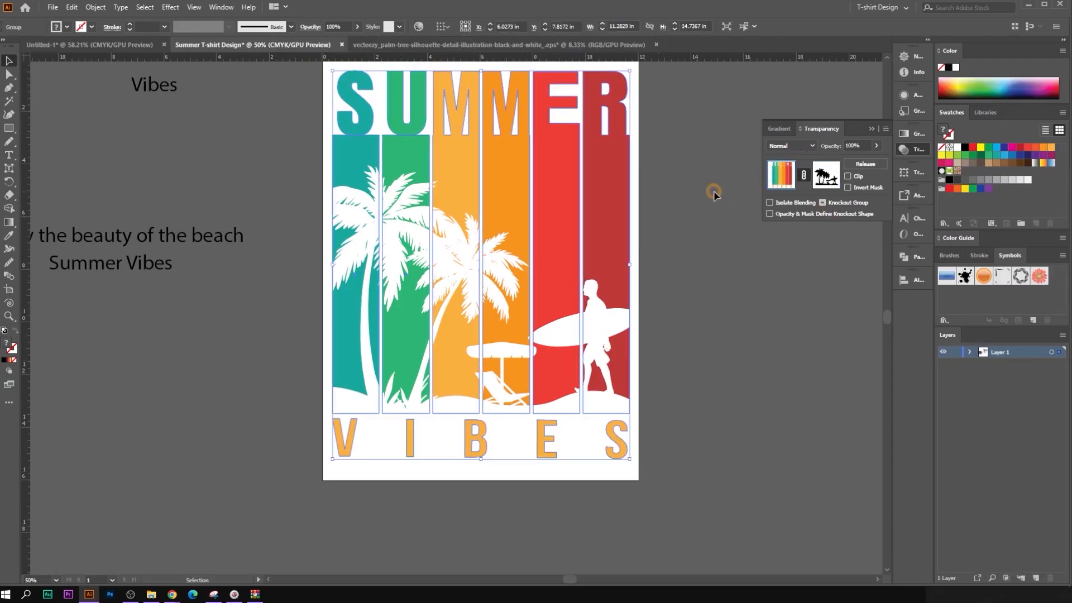
pyautogui.scroll(1, 645, 216)
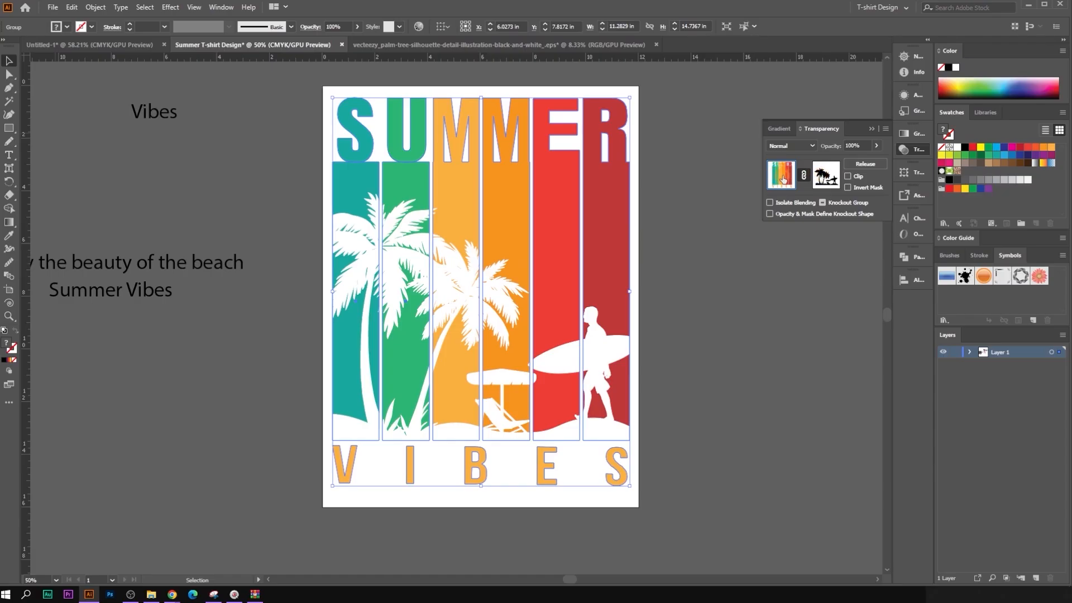
pyautogui.click(688, 230)
# Step: Try moving the masked SUMMER VIBES artwork off the artboard onto the grey canvas beside it, and undo the move
pyautogui.click(617, 216)
pyautogui.keyDown('alt'); pyautogui.scroll(-2, 621, 246); pyautogui.keyUp('alt')
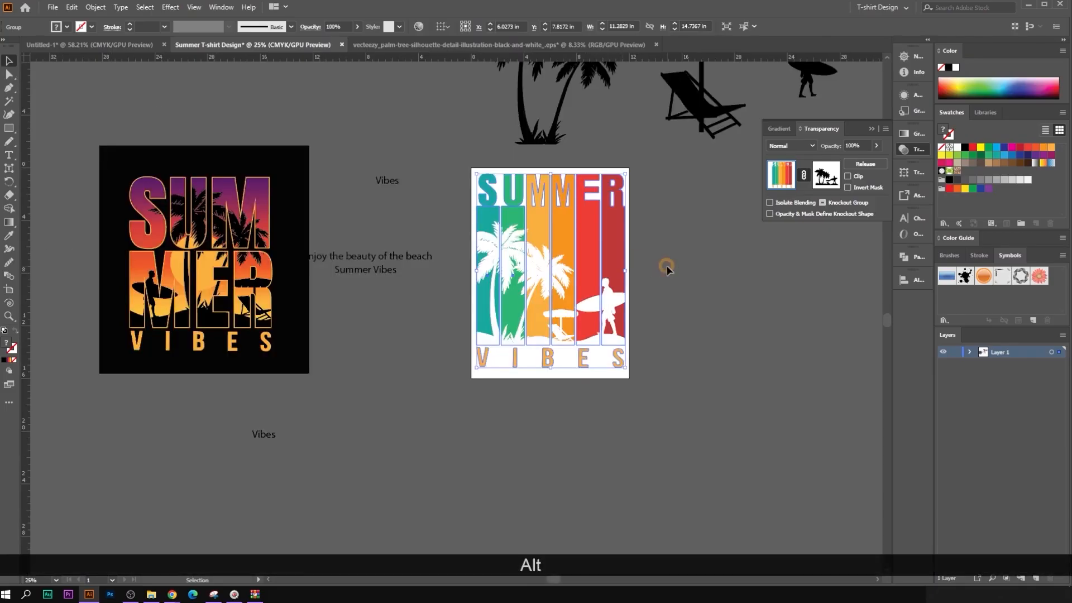
pyautogui.click(667, 266)
pyautogui.moveTo(598, 276)
pyautogui.mouseDown()
pyautogui.moveTo(404, 277)
pyautogui.moveTo(610, 276)
pyautogui.mouseUp()
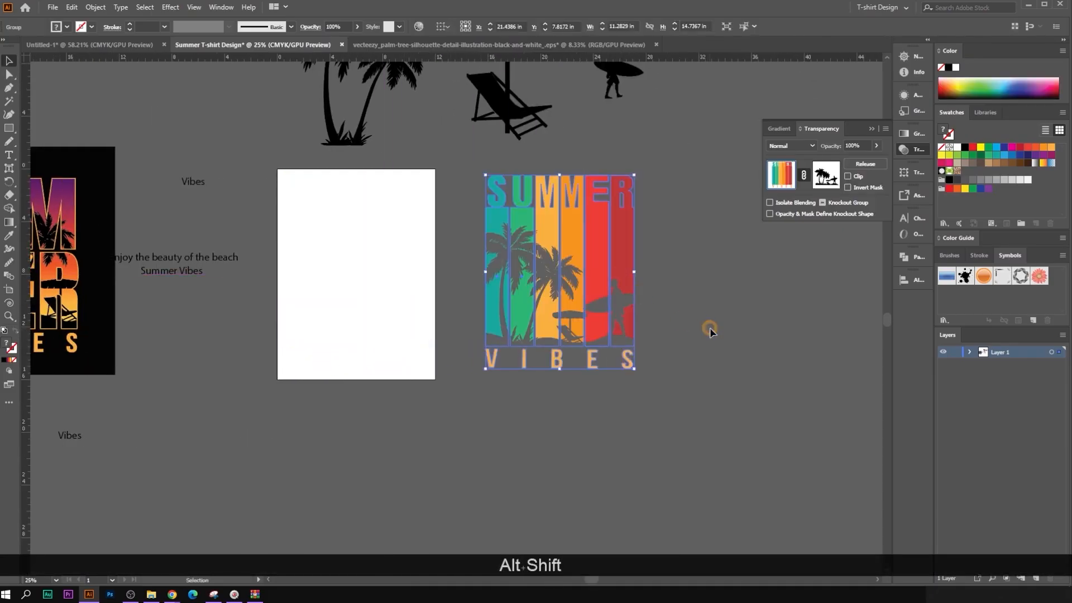
pyautogui.click(712, 328)
pyautogui.scroll(1, 721, 307)
pyautogui.keyDown('alt'); pyautogui.scroll(1, 586, 275); pyautogui.keyUp('alt')
pyautogui.keyDown('alt'); pyautogui.scroll(-1, 507, 326); pyautogui.keyUp('alt')
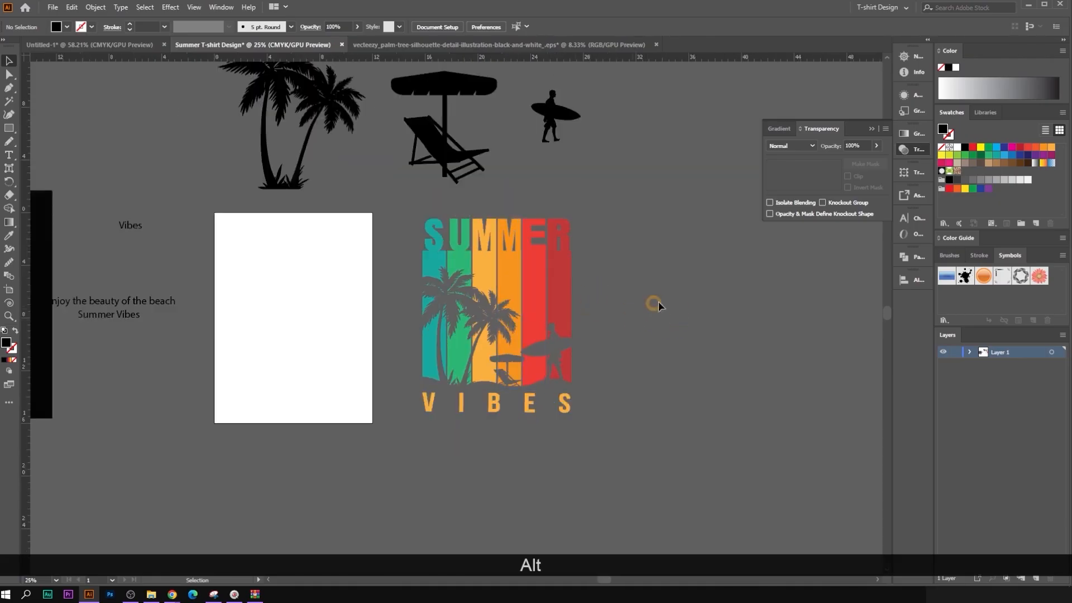
pyautogui.hotkey('ctrl', 'z')
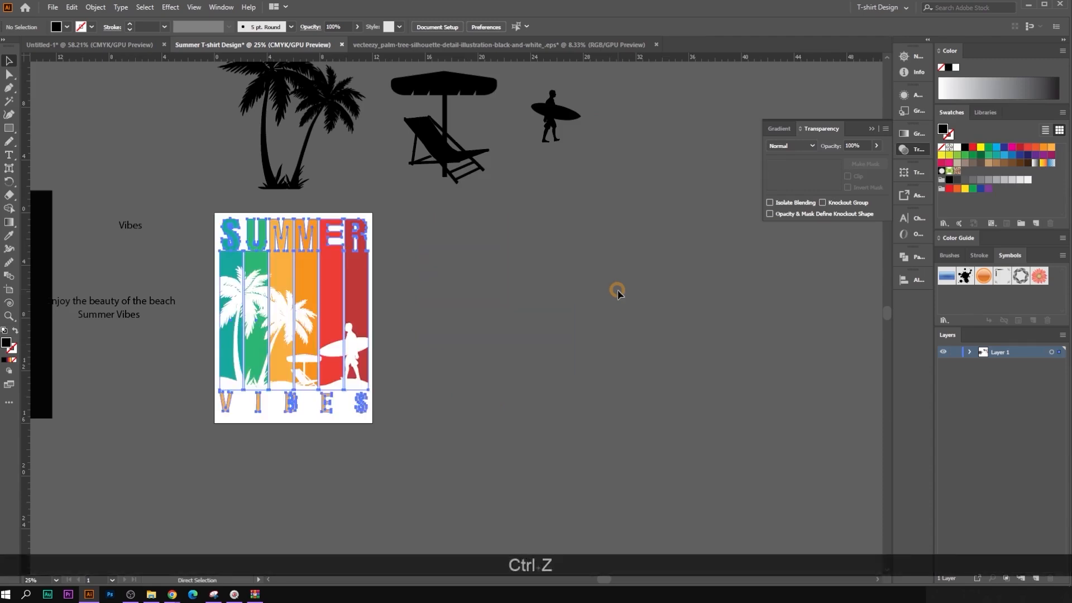
pyautogui.hotkey('ctrl', 'z')
# Step: Examine how the palms, umbrella, chair and surfer are knocked out of the coloured SUMMER bars
pyautogui.keyDown('alt'); pyautogui.scroll(1, 382, 273); pyautogui.keyUp('alt')
pyautogui.click(508, 268)
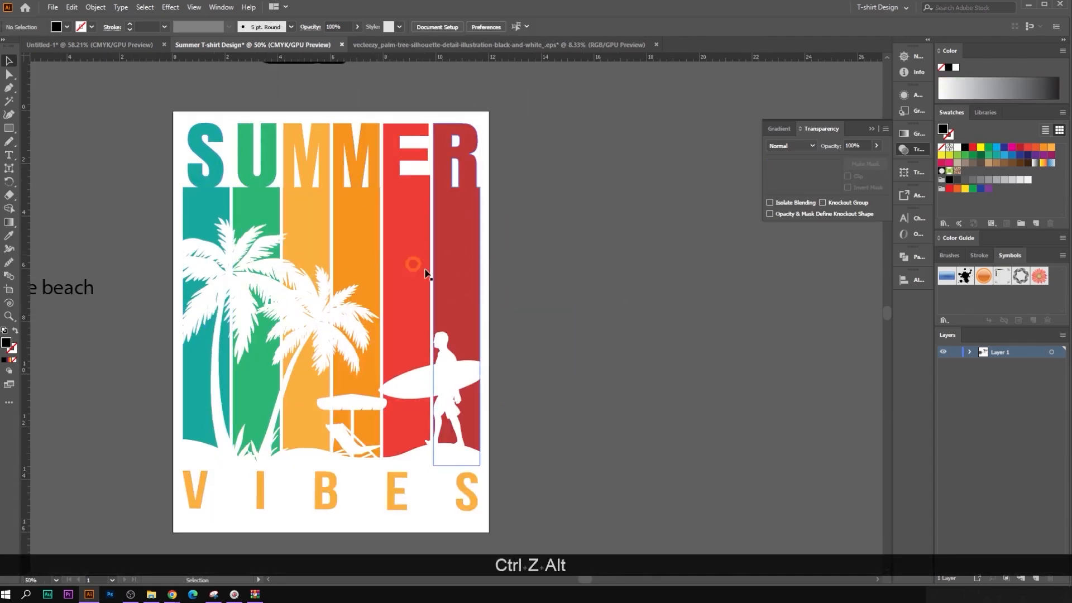
pyautogui.click(469, 282)
pyautogui.keyDown('alt'); pyautogui.scroll(-1, 409, 282); pyautogui.keyUp('alt')
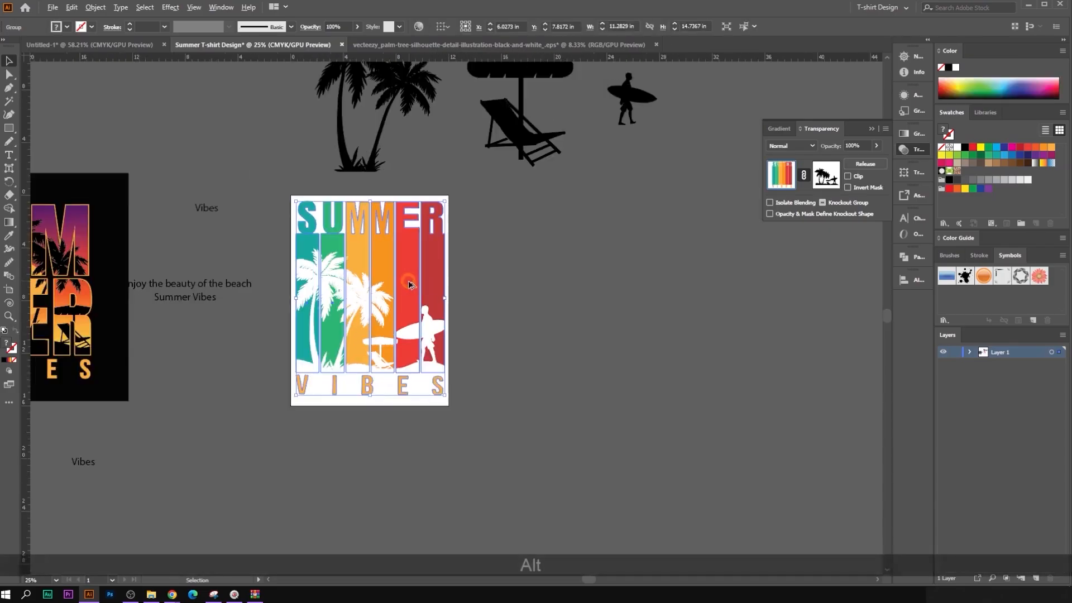
pyautogui.click(567, 287)
pyautogui.keyDown('alt'); pyautogui.scroll(1, 347, 274); pyautogui.keyUp('alt')
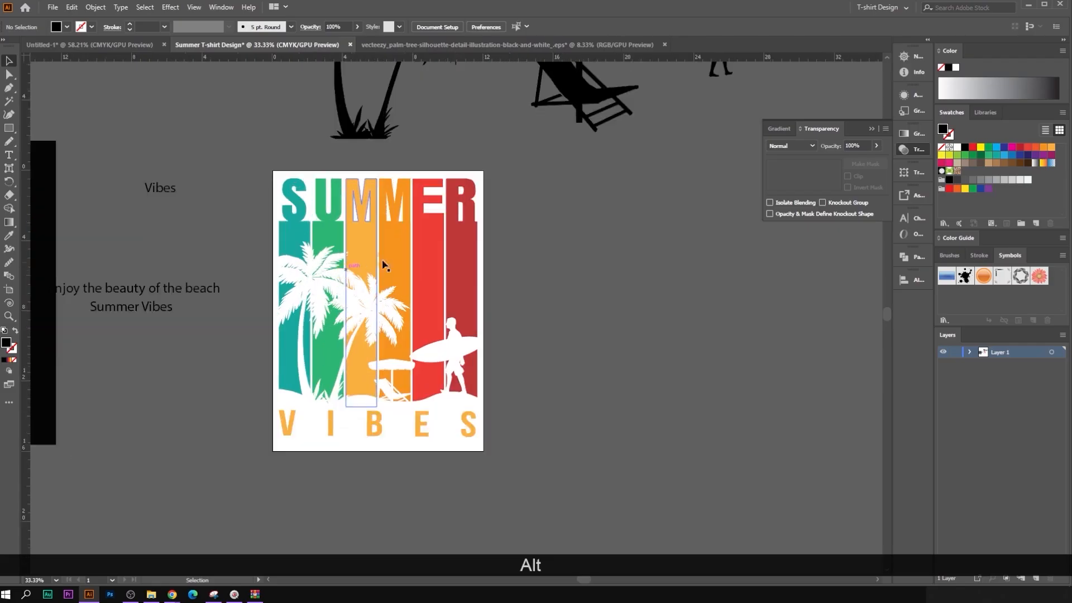
pyautogui.scroll(1, 441, 279)
pyautogui.click(423, 288)
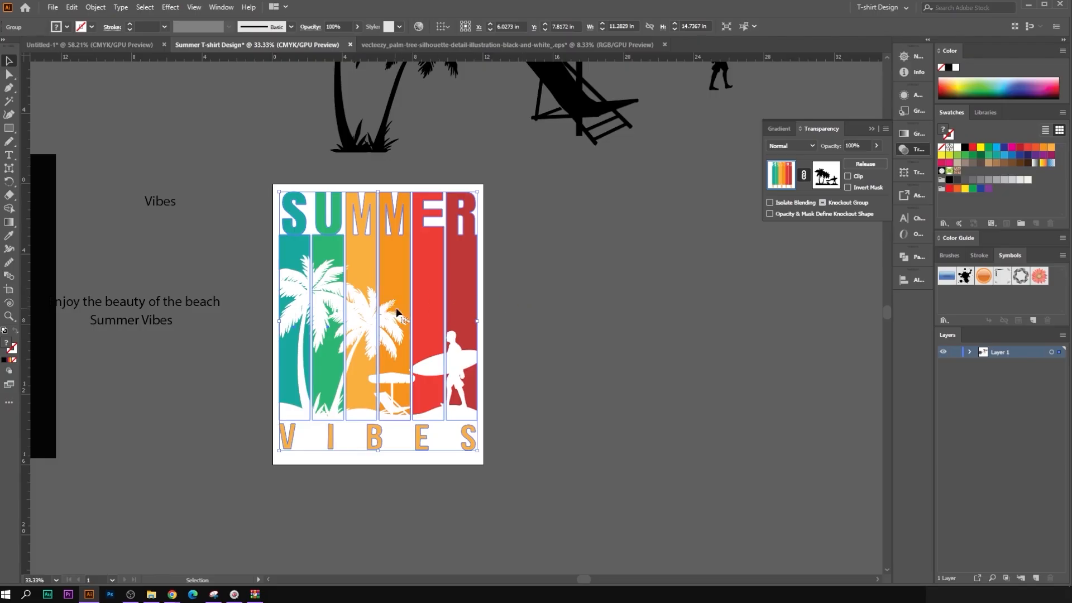
pyautogui.click(558, 303)
pyautogui.click(454, 300)
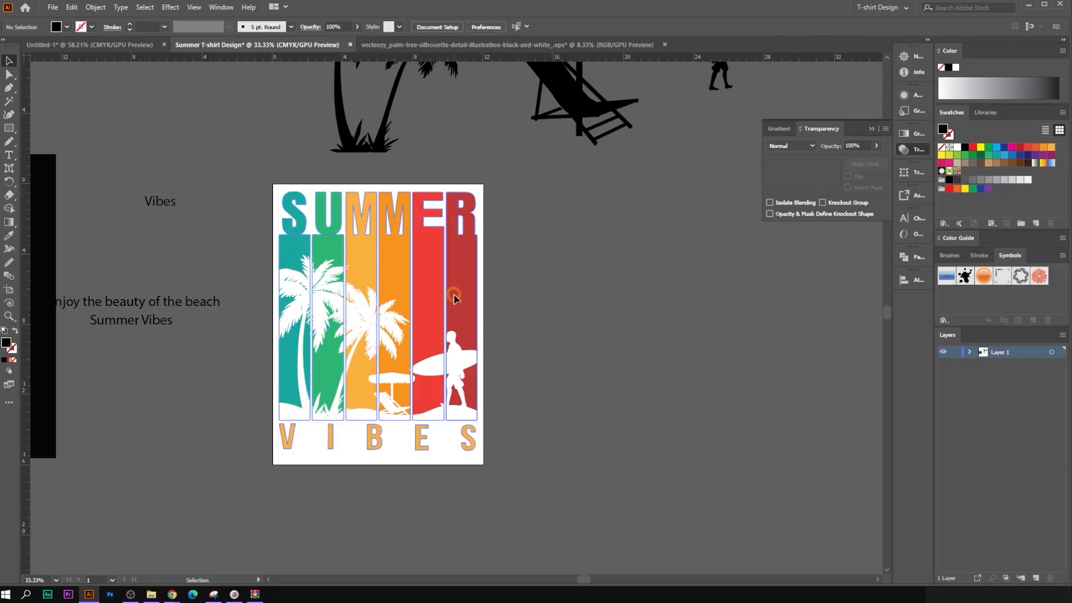
pyautogui.click(548, 271)
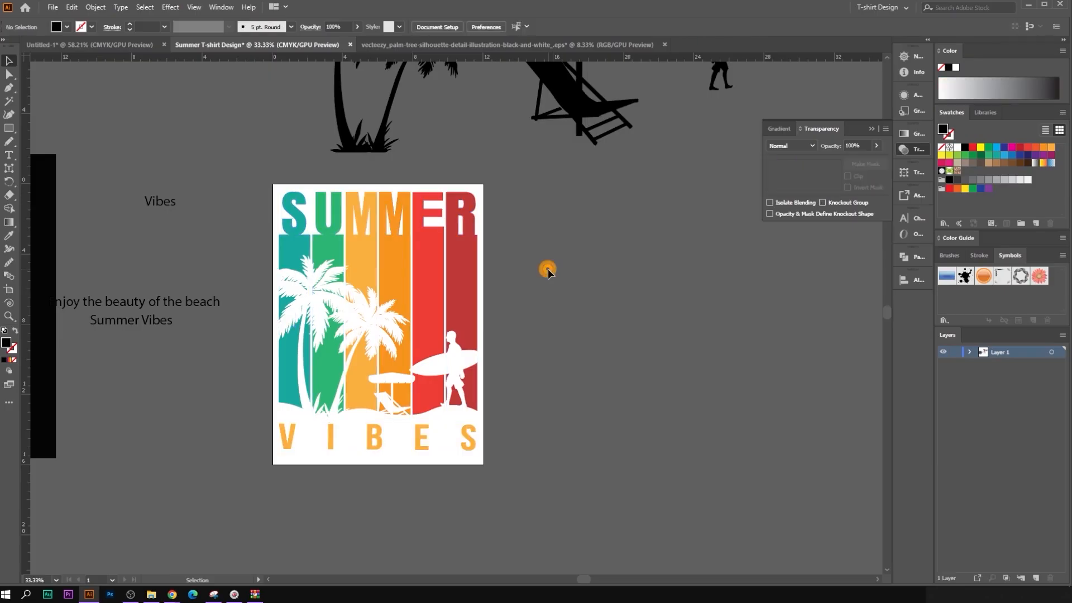
# Step: Undo the opacity mask work back to the black beach silhouette lying over the SUMMER bars
pyautogui.hotkey('ctrl', 'z')
pyautogui.hotkey('ctrl', 'z')
pyautogui.hotkey('ctrl', 'z')
pyautogui.hotkey('ctrl', 'z')
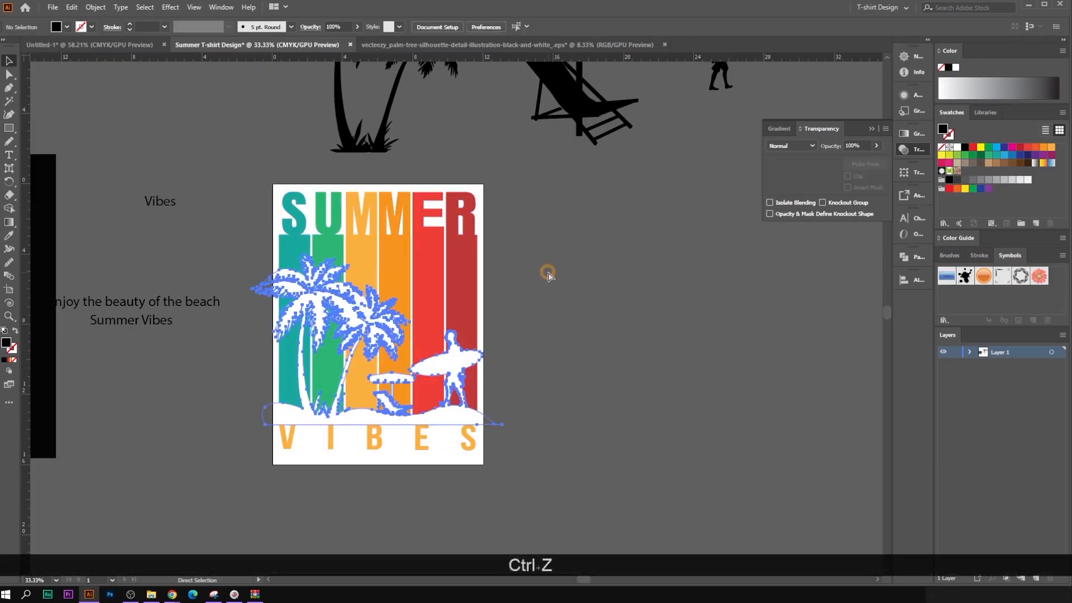
pyautogui.hotkey('ctrl', 'z')
pyautogui.hotkey('ctrl', 'z')
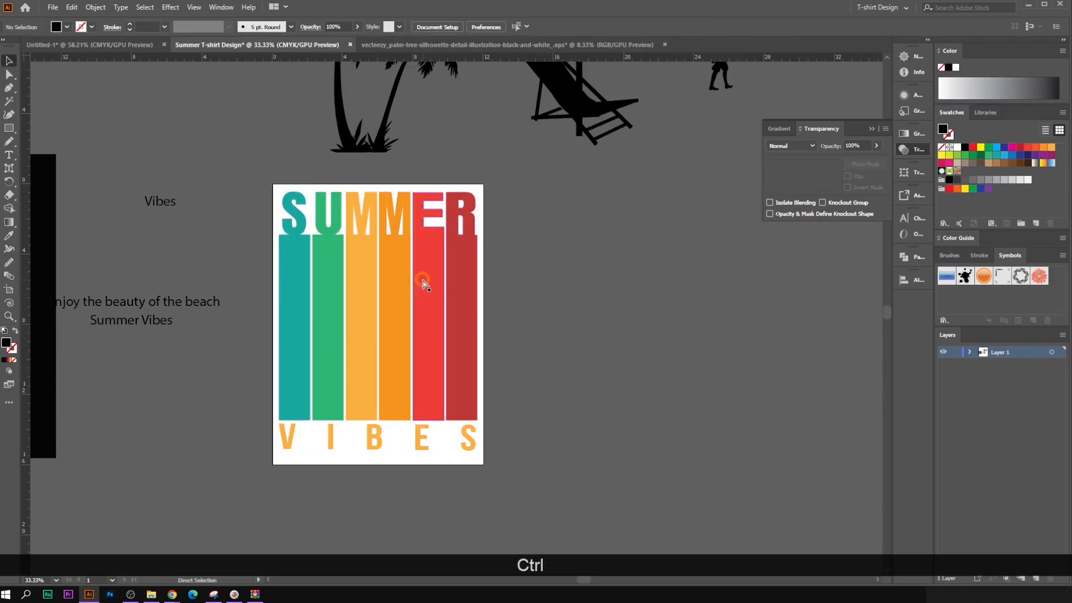
pyautogui.hotkey('ctrl', 'z')
# Step: Draw an open bird path of two curved wings, about 2.74 in wide, beside the artboard with the Pen tool
pyautogui.click(12, 101)
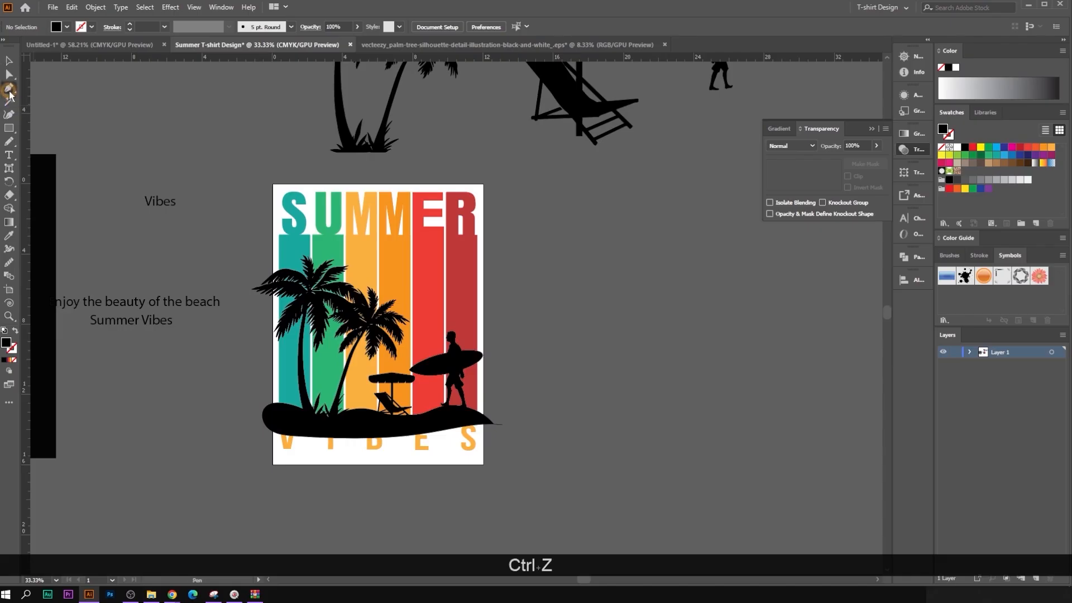
pyautogui.scroll(2, 508, 274)
pyautogui.click(487, 300)
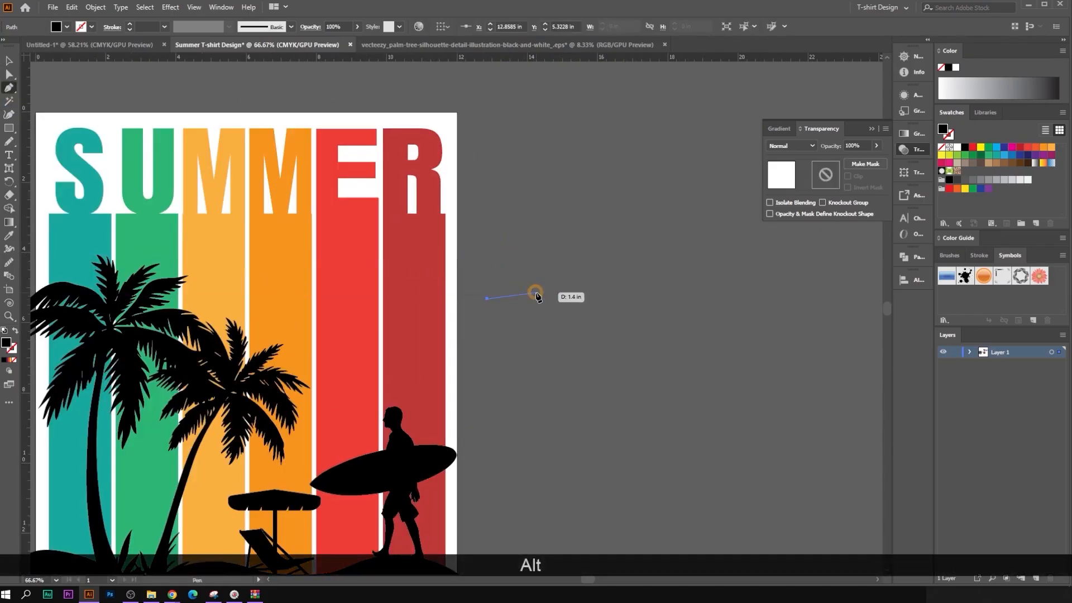
pyautogui.hotkey('ctrl', 'z')
pyautogui.scroll(1, 563, 300)
pyautogui.moveTo(564, 299); pyautogui.dragTo(450, 249)
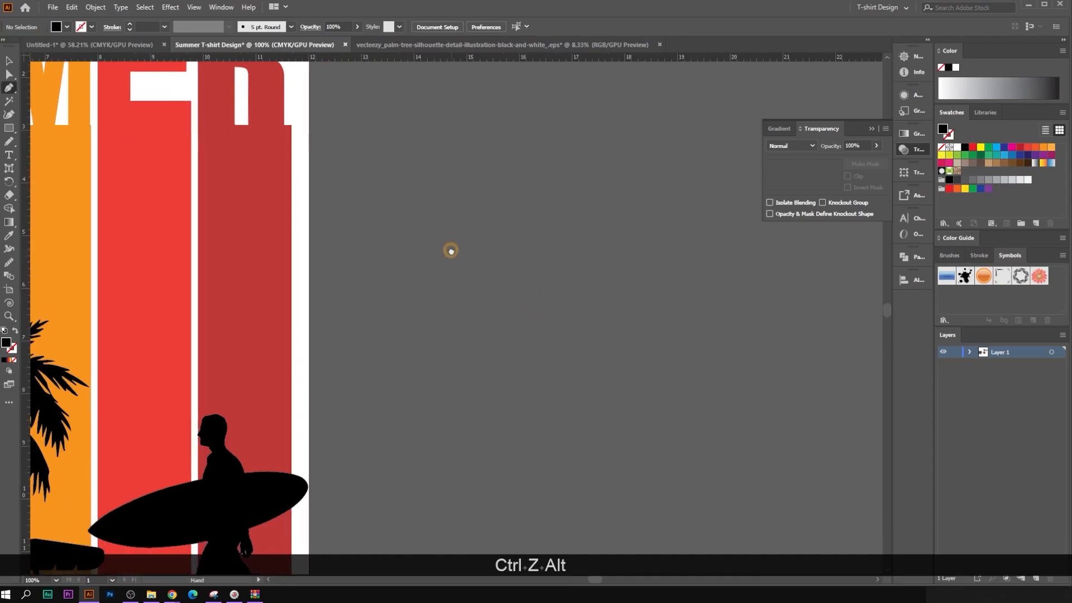
pyautogui.click(383, 286)
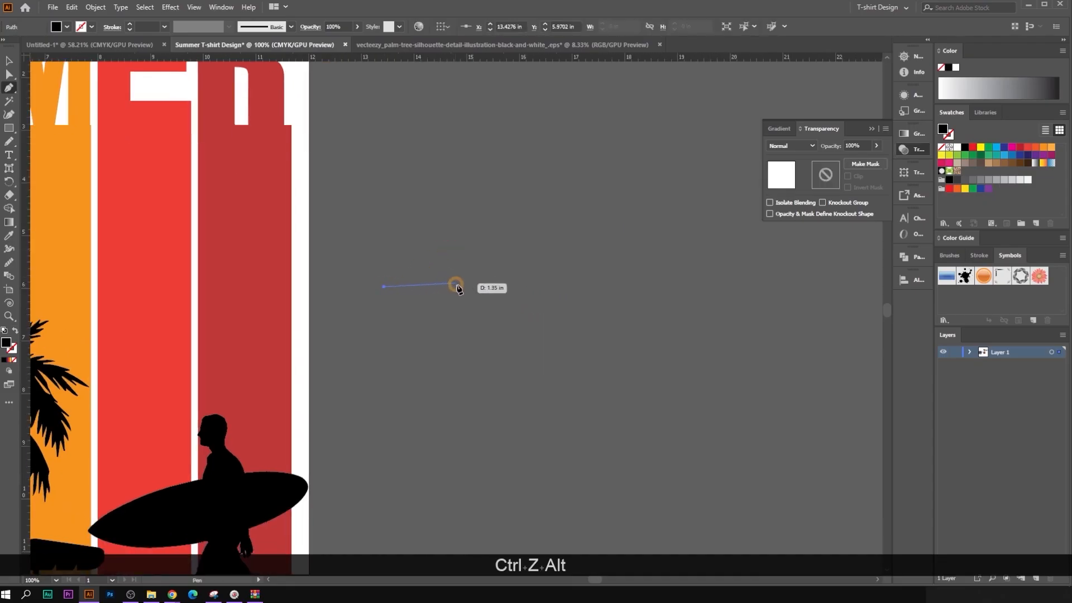
pyautogui.moveTo(466, 288); pyautogui.dragTo(504, 329)
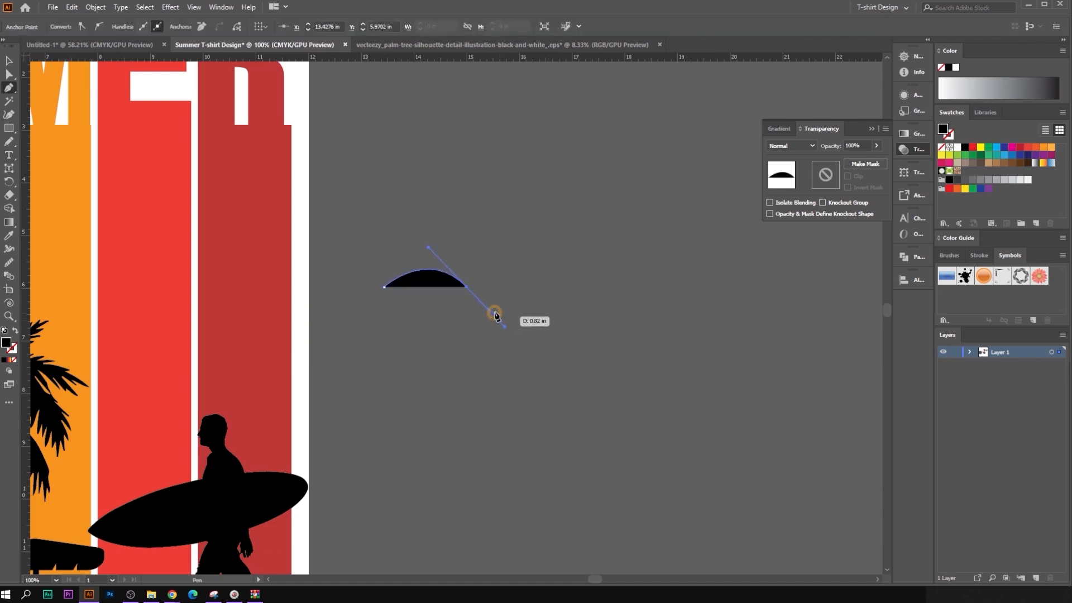
pyautogui.keyDown('alt'); pyautogui.click(467, 286); pyautogui.keyUp('alt')
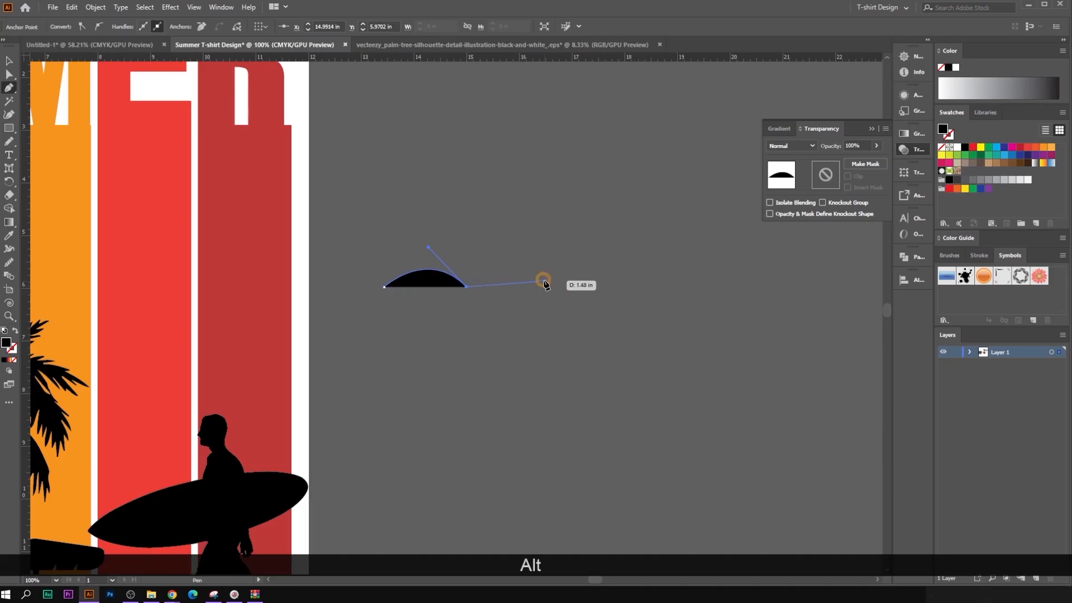
pyautogui.moveTo(528, 276); pyautogui.dragTo(565, 298)
pyautogui.keyDown('alt'); pyautogui.click(529, 276); pyautogui.keyUp('alt')
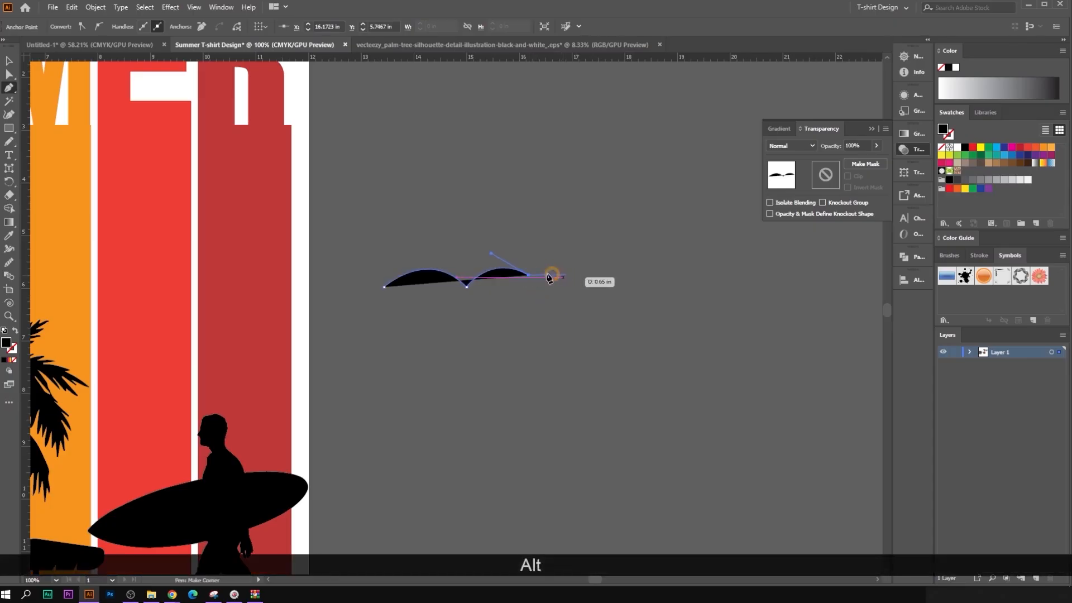
pyautogui.click(7, 60)
pyautogui.click(492, 176)
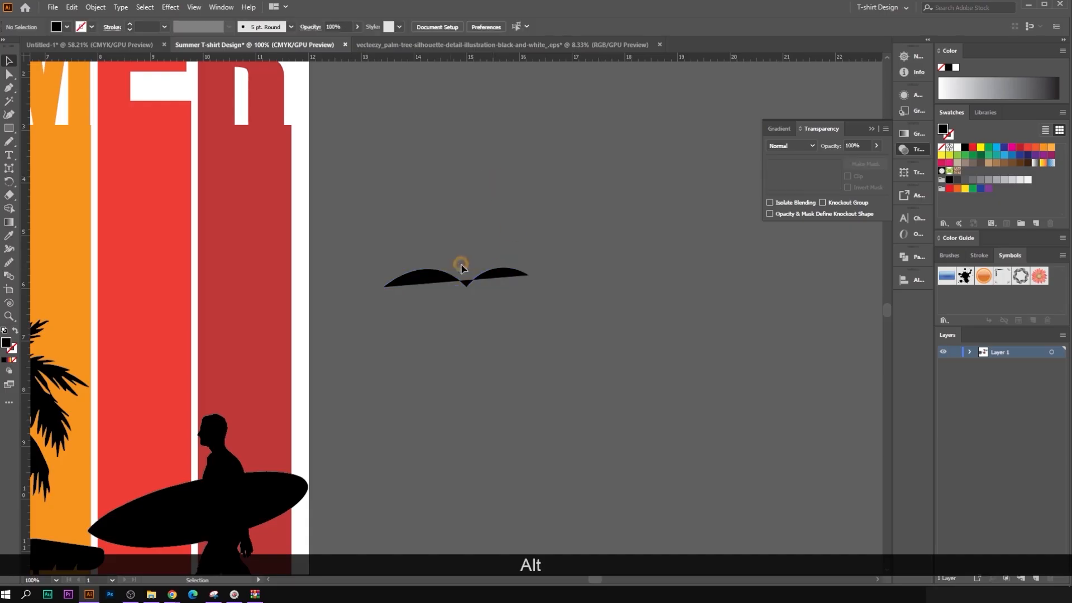
# Step: Swap the bird path's fill and stroke, giving it a black outline without fill
pyautogui.moveTo(488, 316); pyautogui.dragTo(488, 316)
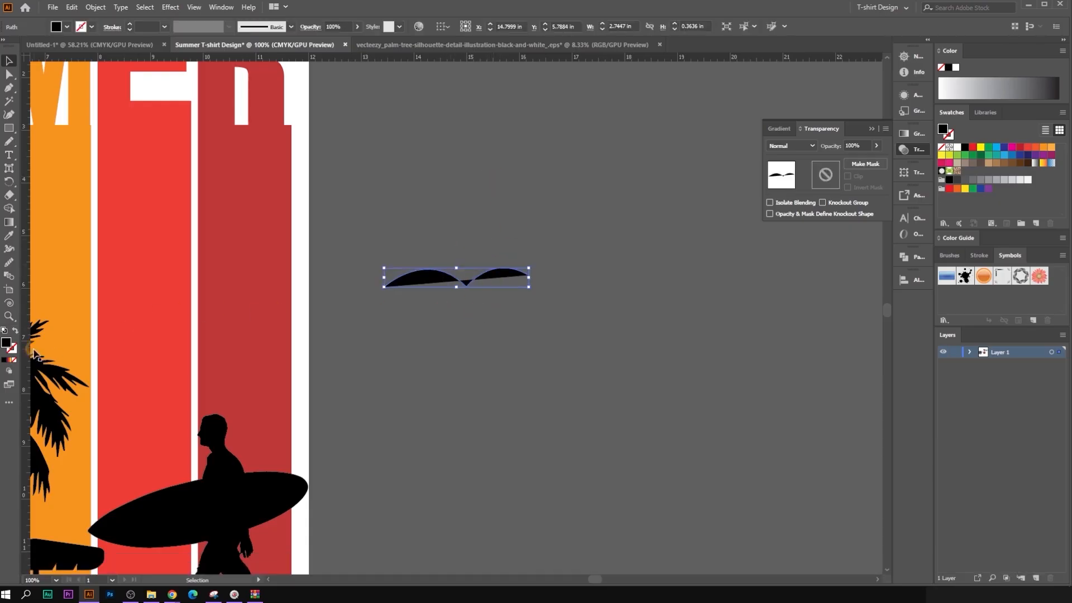
pyautogui.click(15, 331)
pyautogui.click(394, 294)
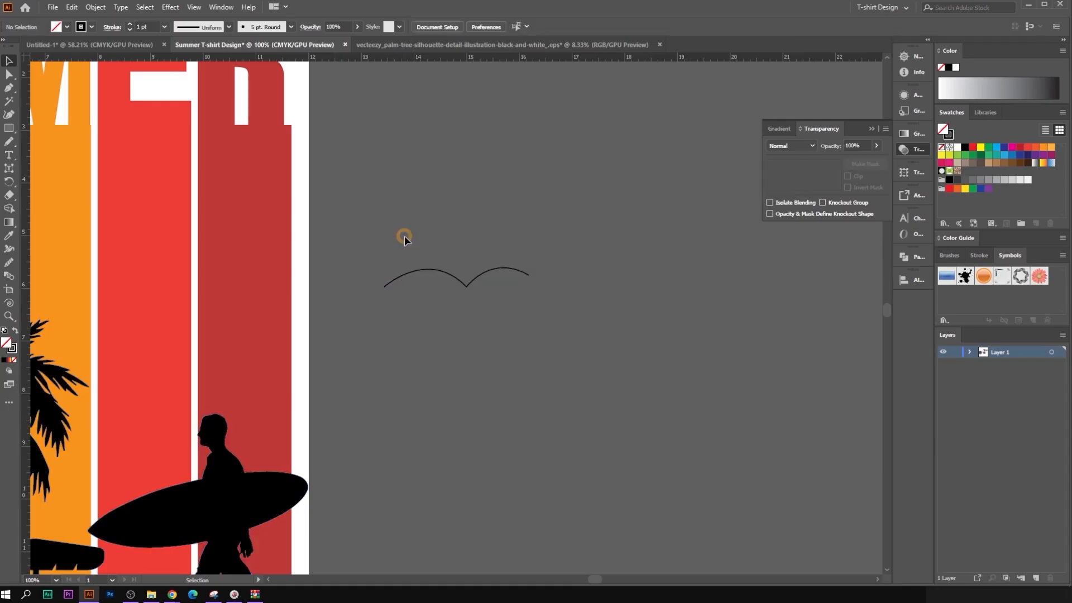
# Step: Set the bird outline's stroke weight to 9 pt
pyautogui.click(460, 273)
pyautogui.click(147, 26)
pyautogui.press('Up')
pyautogui.press('Up')
pyautogui.press('Up')
pyautogui.press('Up')
pyautogui.press('Up')
pyautogui.press('Up')
pyautogui.press('Up')
pyautogui.press('Up')
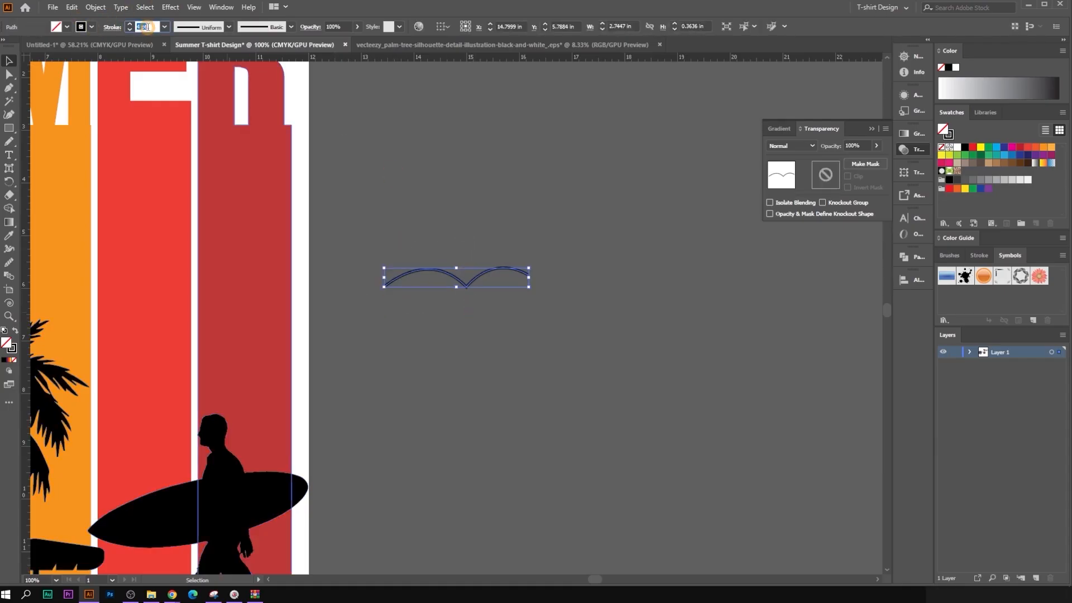
# Step: Stretch the bird to about 0.46 in high and narrow it to about 2.56 in wide
pyautogui.click(468, 281)
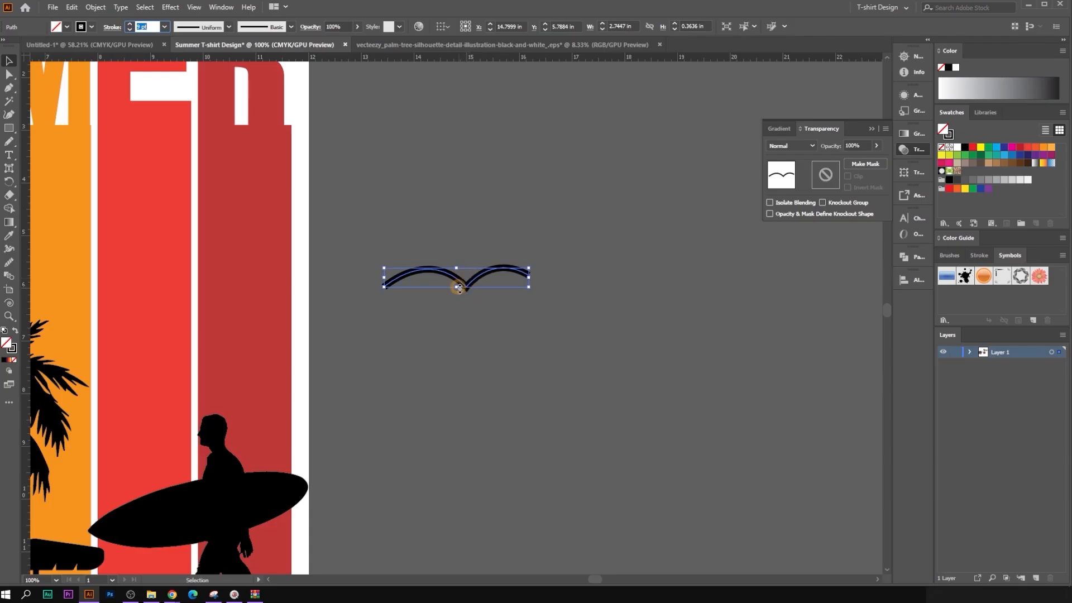
pyautogui.moveTo(459, 288); pyautogui.dragTo(449, 297)
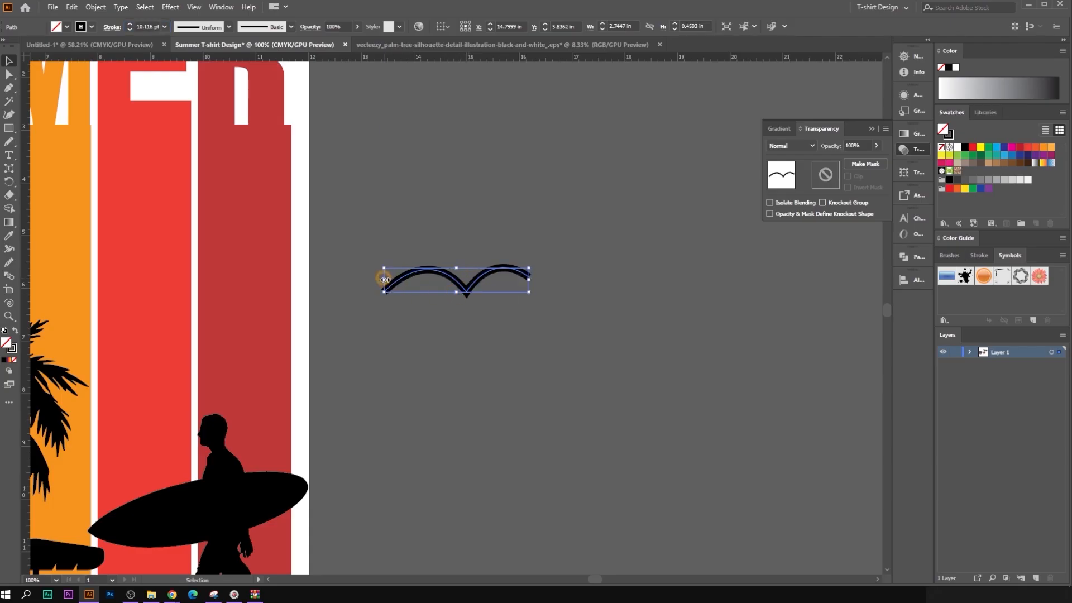
pyautogui.moveTo(385, 280); pyautogui.dragTo(393, 278)
pyautogui.moveTo(436, 232); pyautogui.dragTo(482, 323)
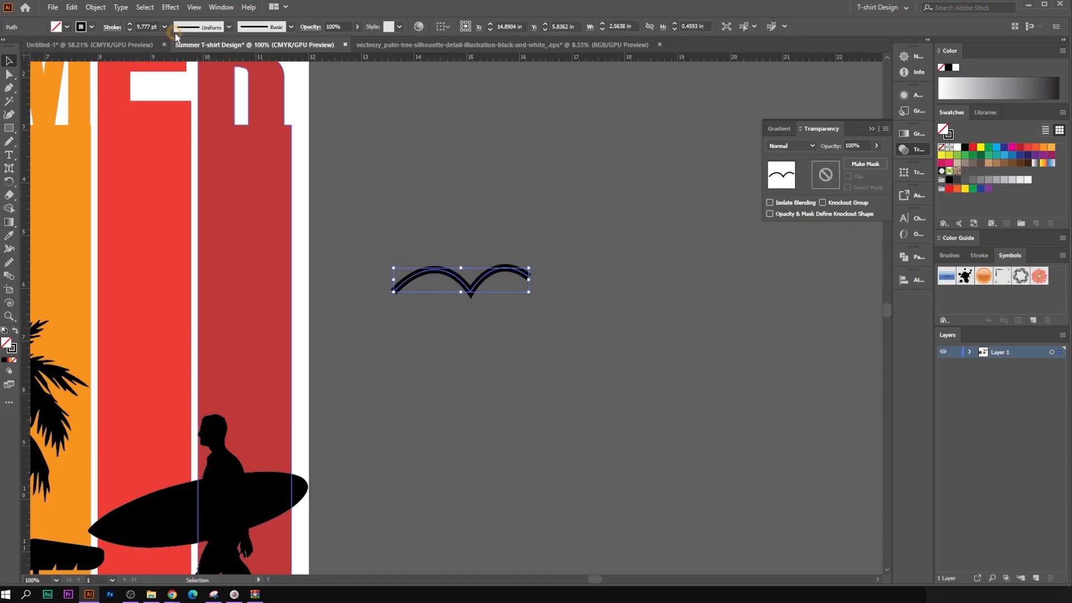
# Step: Set the bird's stroke weight to 12 pt and apply the elliptical variable width profile that tapers at both ends
pyautogui.click(145, 26)
pyautogui.write('12')
pyautogui.press('Return')
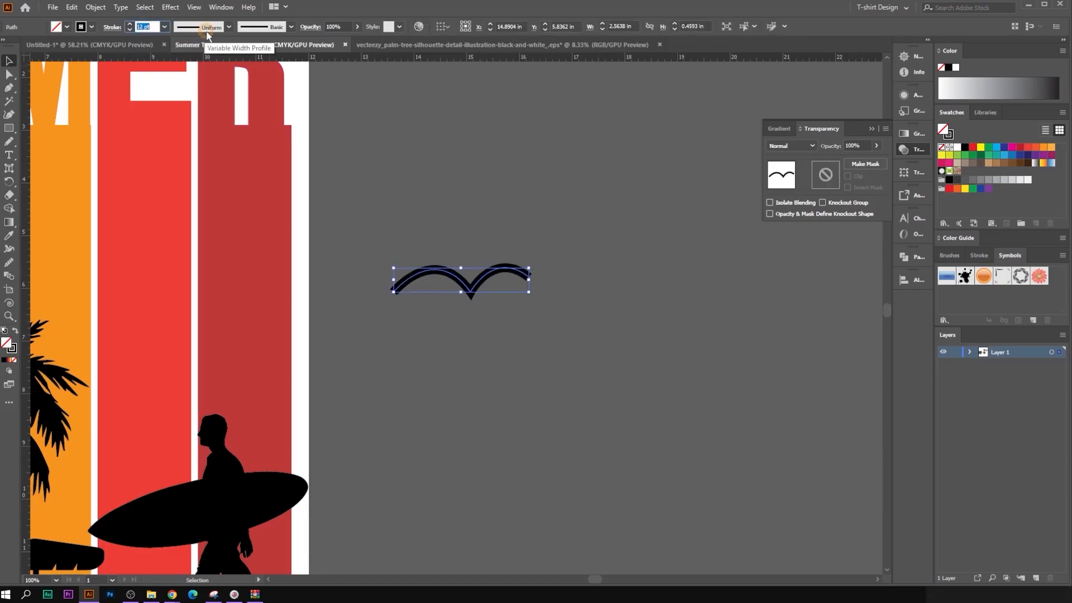
pyautogui.click(206, 31)
pyautogui.click(193, 68)
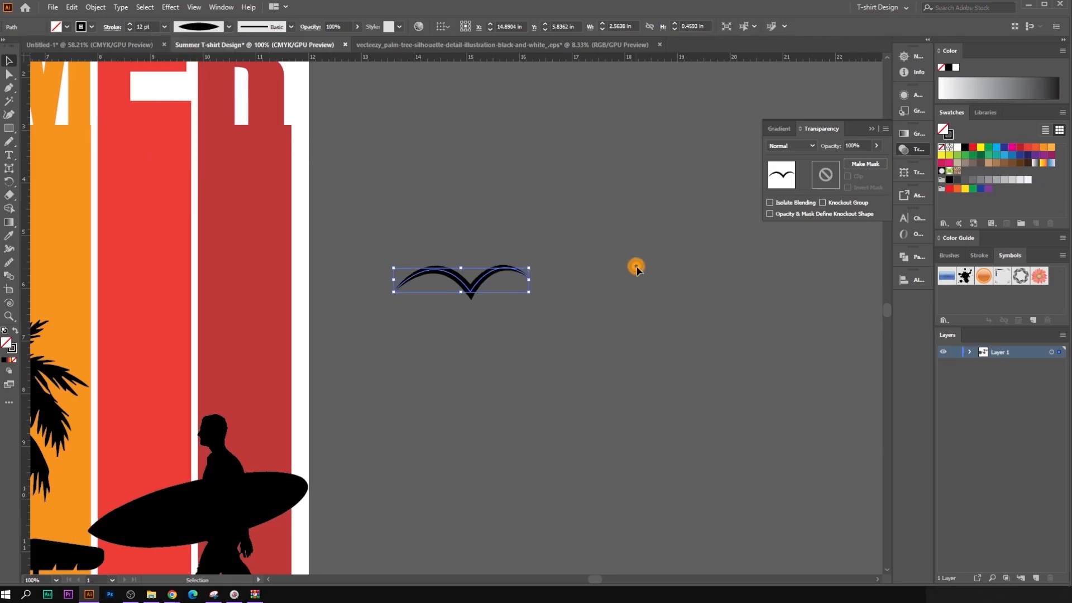
# Step: Increase the tapered bird outline's stroke weight to 13 pt
pyautogui.click(636, 268)
pyautogui.click(482, 299)
pyautogui.hotkey('shift', 'alt')
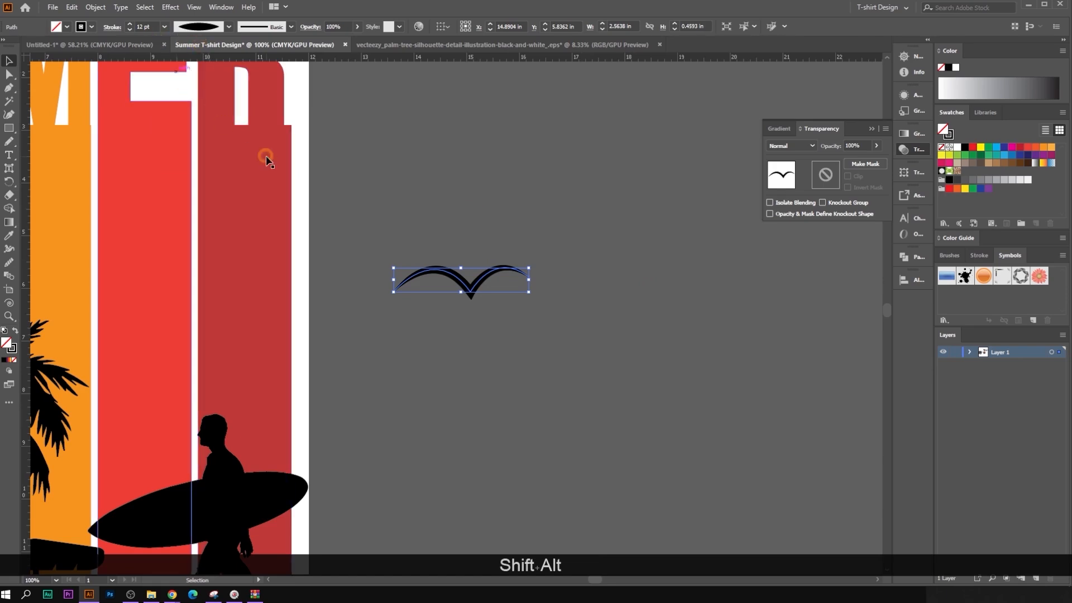
pyautogui.click(147, 26)
pyautogui.scroll(1, 147, 27)
# Step: Expand the appearance of the bird's tapered stroke into a filled shape and reselect the bird
pyautogui.moveTo(495, 167); pyautogui.dragTo(504, 316)
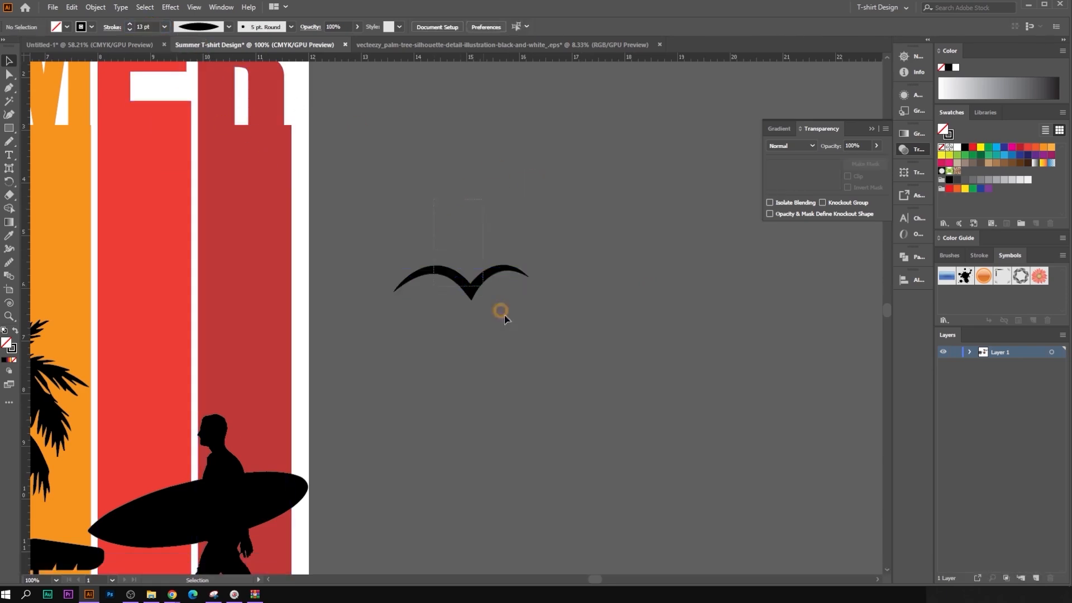
pyautogui.click(103, 12)
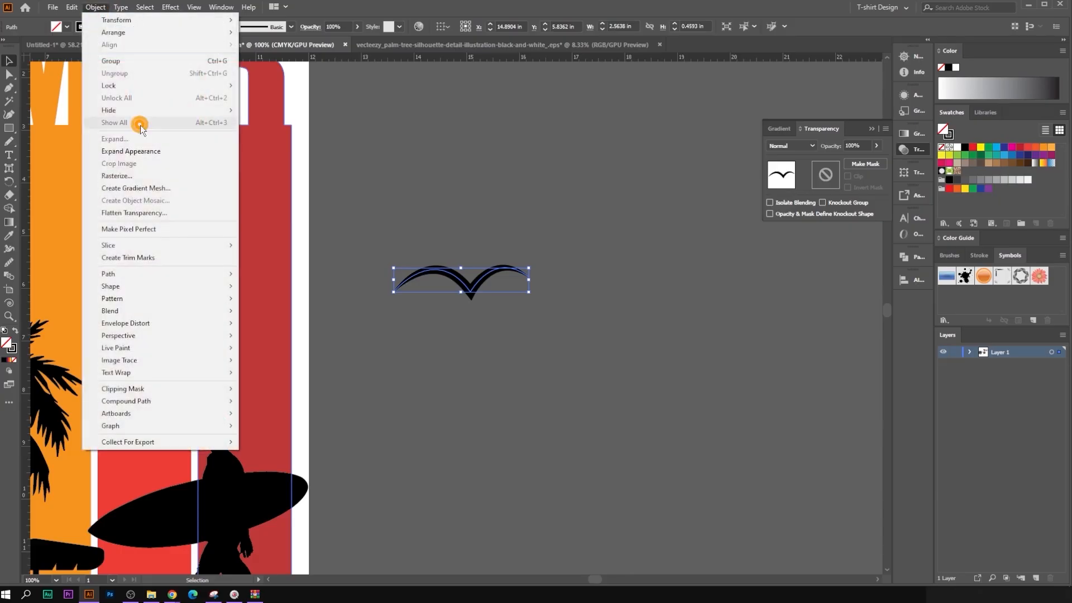
pyautogui.click(147, 149)
pyautogui.click(574, 237)
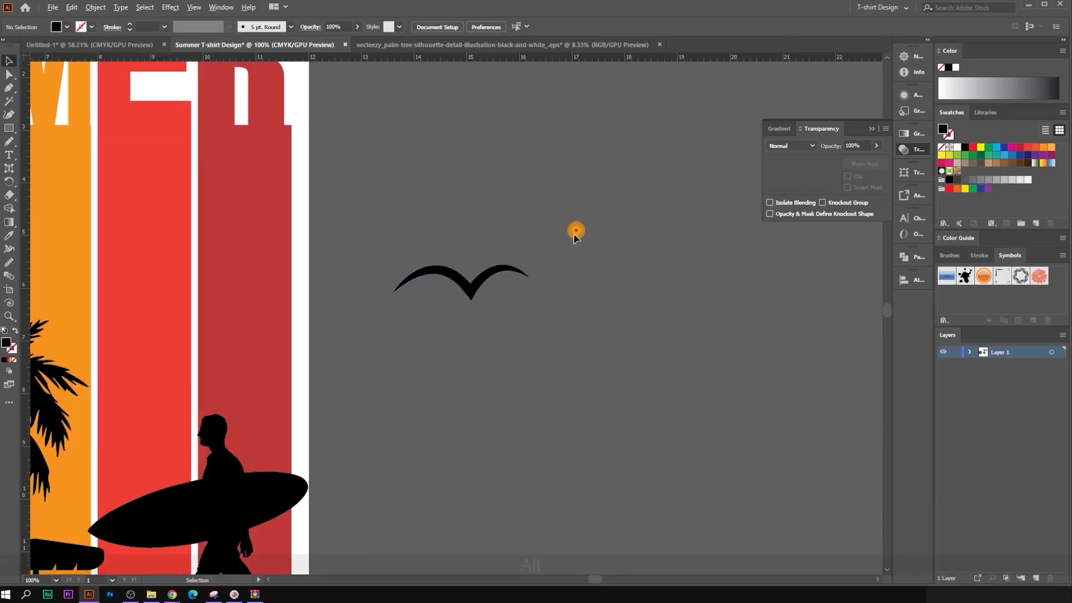
pyautogui.scroll(-2, 572, 238)
pyautogui.moveTo(517, 232); pyautogui.dragTo(552, 297)
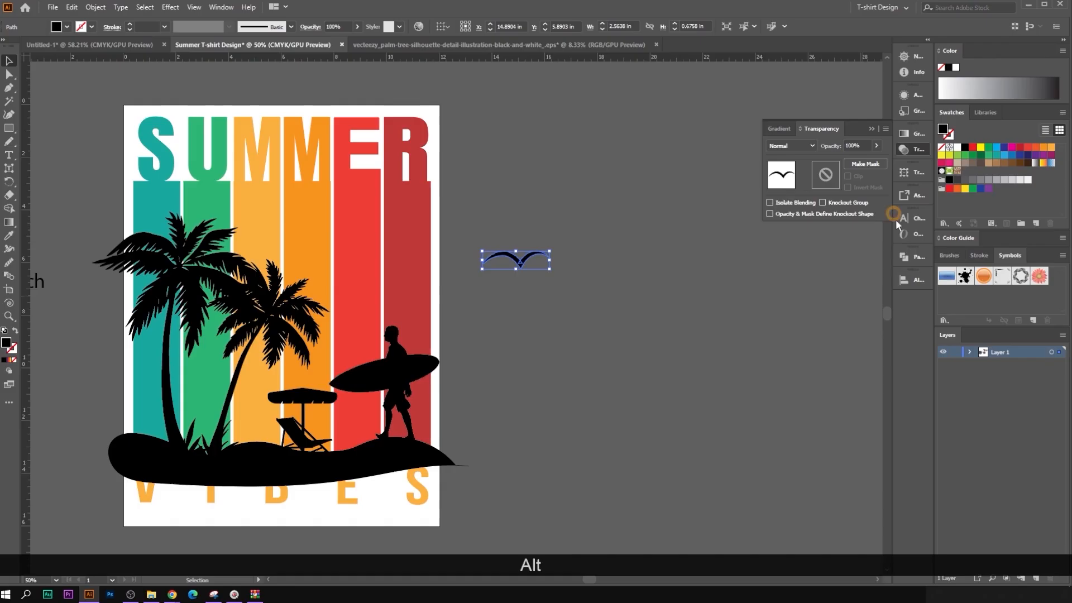
# Step: Scale the black bird down and place a copy of it over the red bar below the letter E
pyautogui.click(904, 257)
pyautogui.click(641, 296)
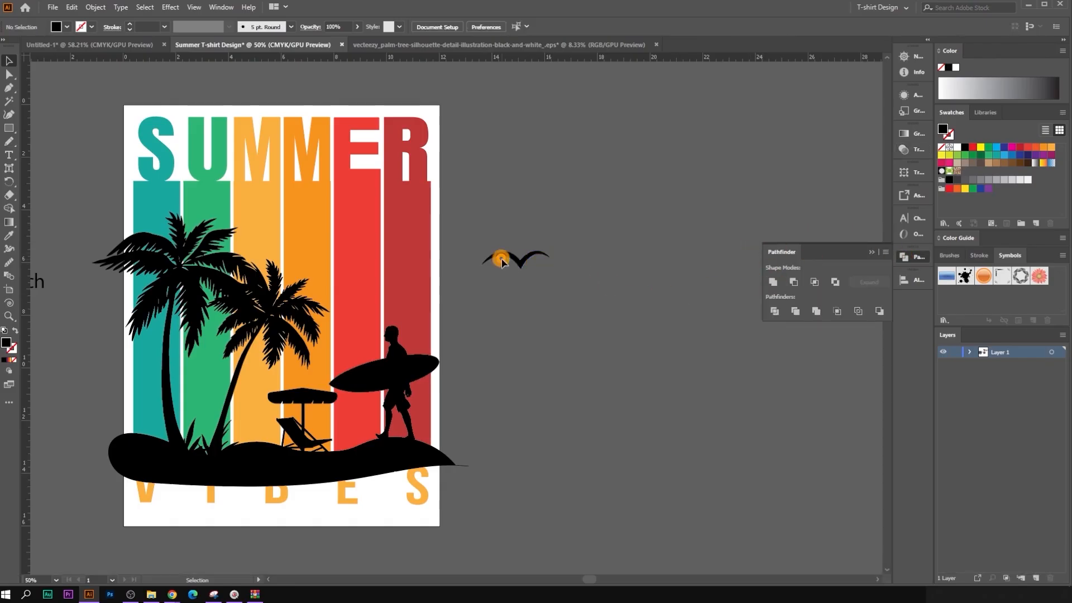
pyautogui.click(551, 261)
pyautogui.moveTo(551, 260); pyautogui.dragTo(350, 238)
pyautogui.click(614, 263)
pyautogui.moveTo(516, 236); pyautogui.dragTo(572, 231)
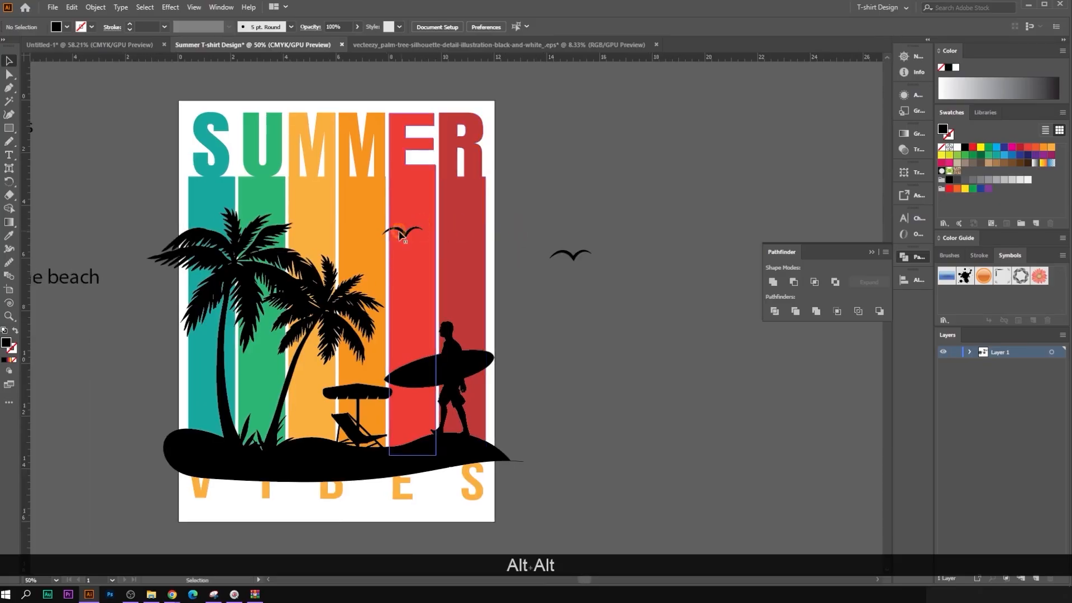
# Step: Add three smaller copies of the bird beside the large one, over the orange and red bars
pyautogui.scroll(1, 401, 230)
pyautogui.moveTo(403, 234); pyautogui.dragTo(419, 173)
pyautogui.scroll(1, 366, 219)
pyautogui.scroll(1, 366, 219)
pyautogui.hotkey('ctrl', 'z')
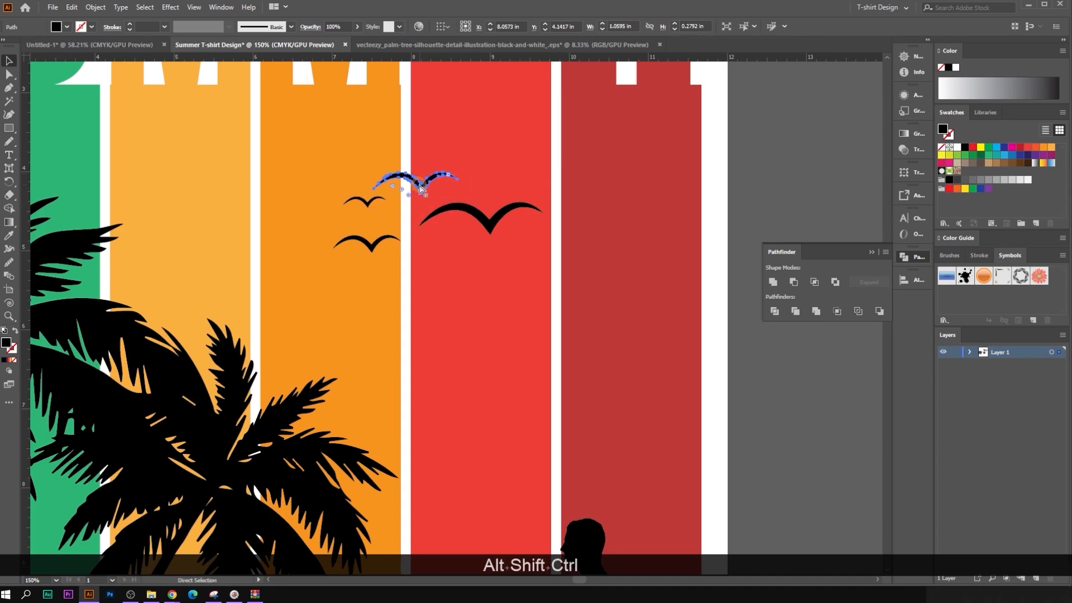
pyautogui.moveTo(443, 184); pyautogui.dragTo(441, 184)
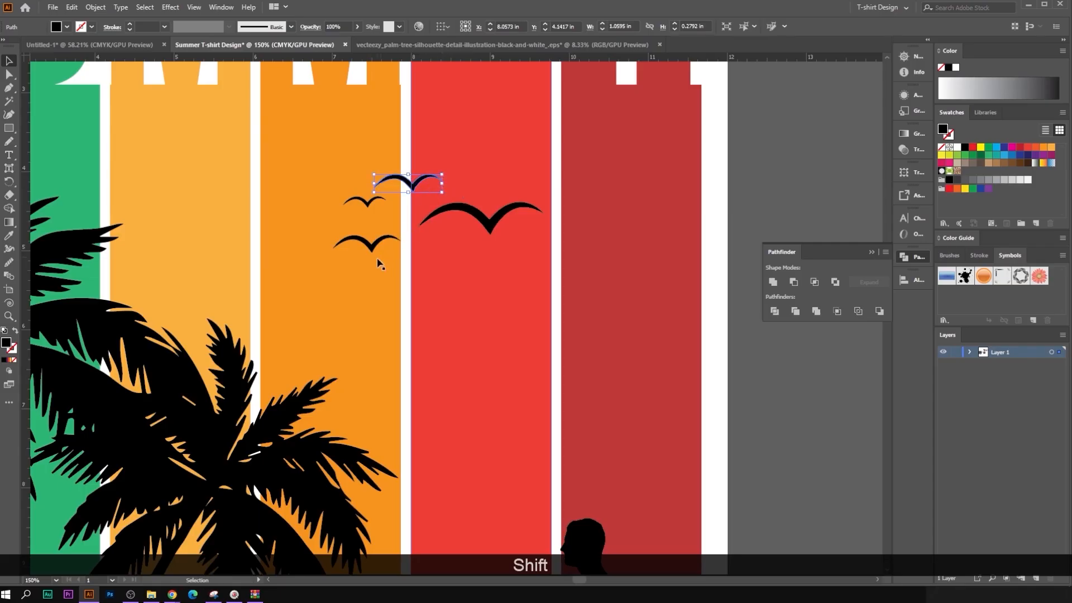
# Step: Add three more small bird copies around the large one, above and below it and at the dark red bar's edge
pyautogui.moveTo(371, 248); pyautogui.dragTo(515, 189)
pyautogui.hotkey('ctrl', 'z')
pyautogui.click(748, 198)
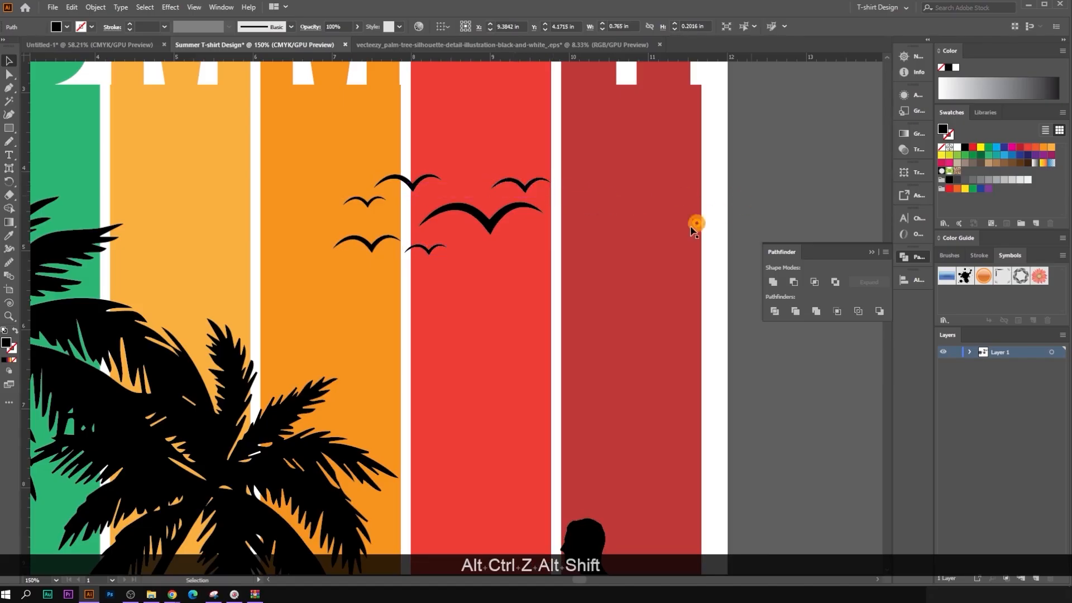
pyautogui.click(491, 222)
pyautogui.moveTo(431, 256); pyautogui.dragTo(592, 256)
pyautogui.scroll(-2, 725, 240)
pyautogui.click(748, 238)
pyautogui.scroll(2, 653, 251)
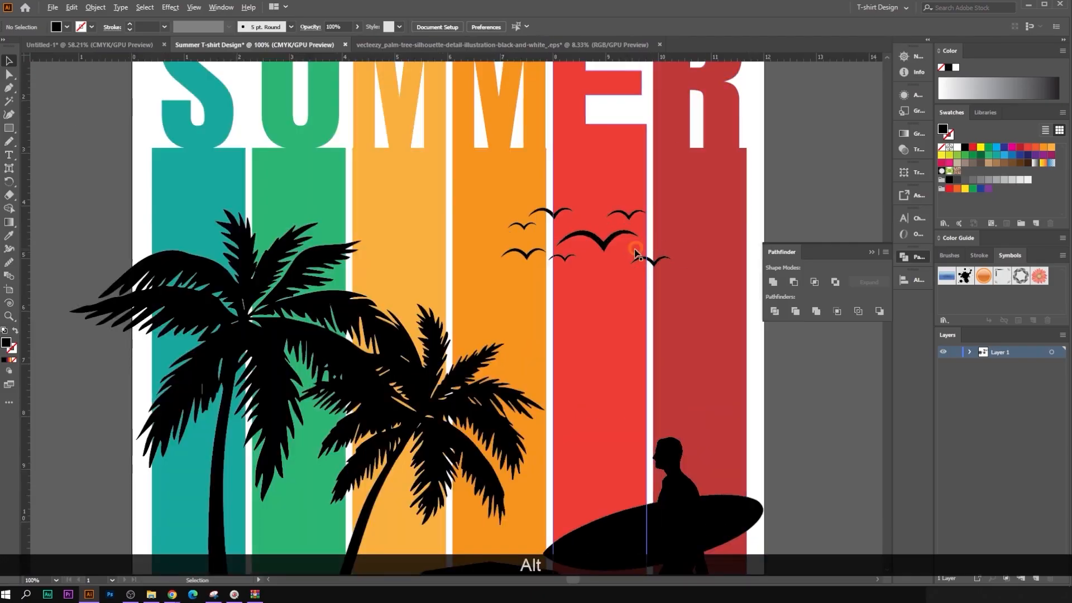
# Step: Group all seven birds over the bars into one flock
pyautogui.click(601, 246)
pyautogui.keyDown('shift'); pyautogui.click(657, 262); pyautogui.keyUp('shift')
pyautogui.scroll(1, 651, 236)
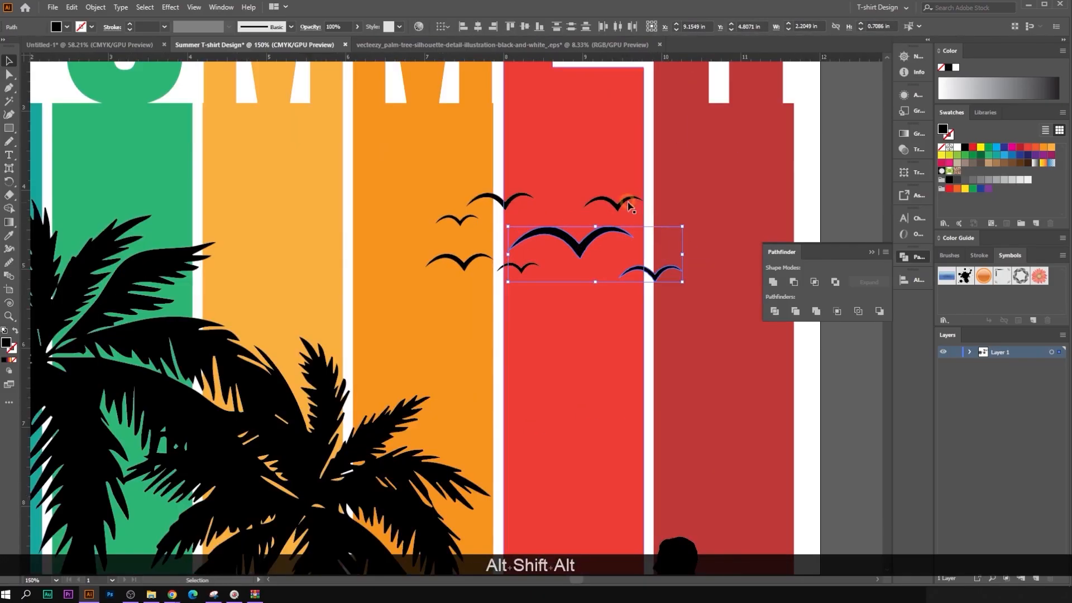
pyautogui.keyDown('shift'); pyautogui.click(629, 206); pyautogui.keyUp('shift')
pyautogui.keyDown('shift'); pyautogui.click(503, 202); pyautogui.keyUp('shift')
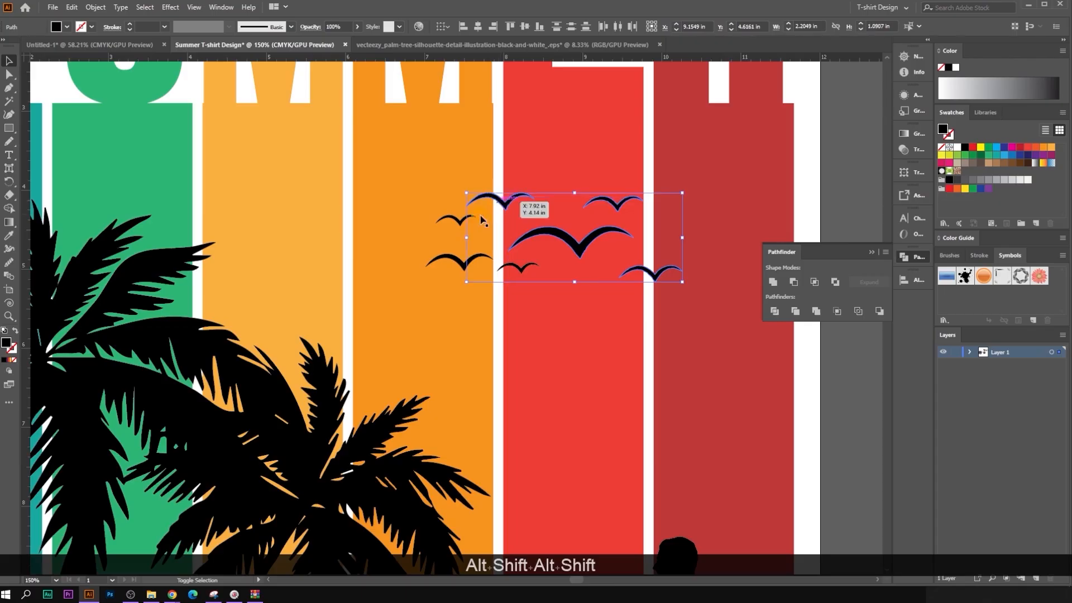
pyautogui.keyDown('shift'); pyautogui.click(478, 263); pyautogui.keyUp('shift')
pyautogui.keyDown('shift'); pyautogui.click(525, 270); pyautogui.keyUp('shift')
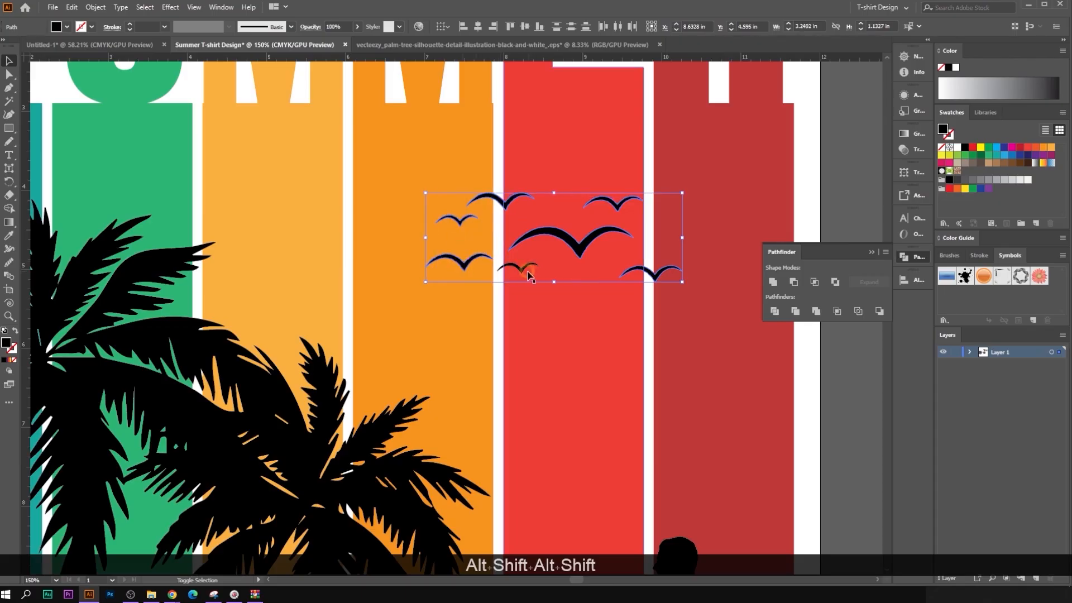
pyautogui.hotkey('ctrl', 'g')
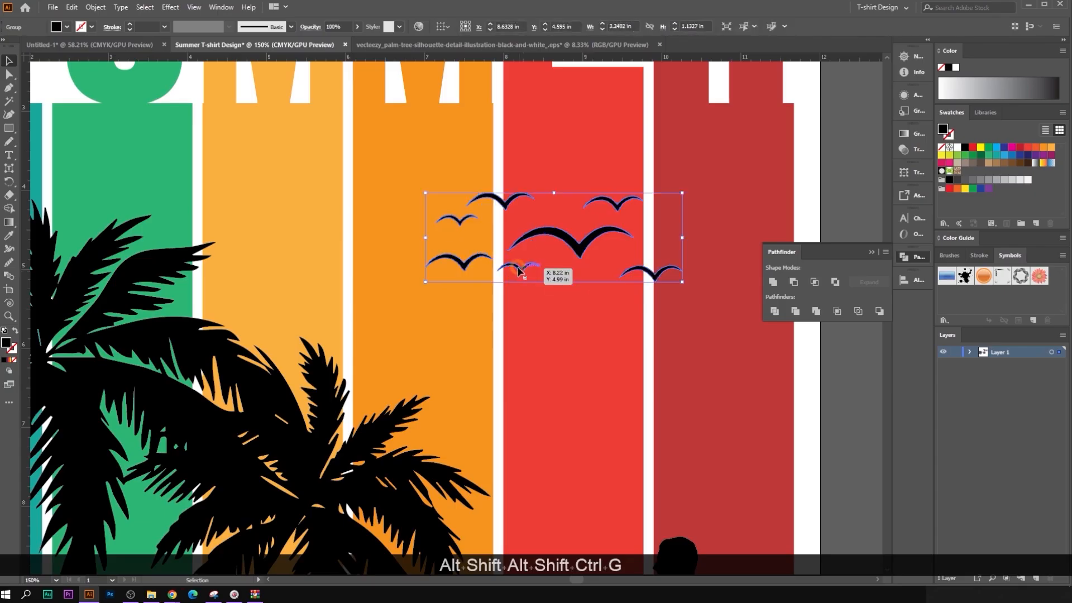
pyautogui.keyDown('alt'); pyautogui.scroll(-6, 518, 271); pyautogui.keyUp('alt')
pyautogui.click(676, 274)
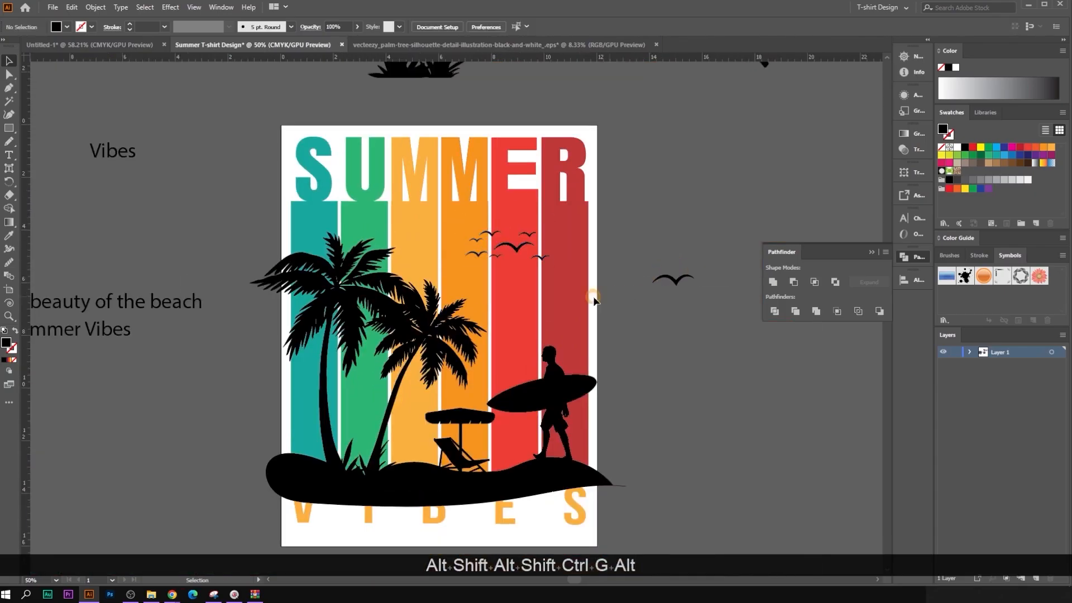
# Step: Group the bird flock with the beach silhouette
pyautogui.click(515, 246)
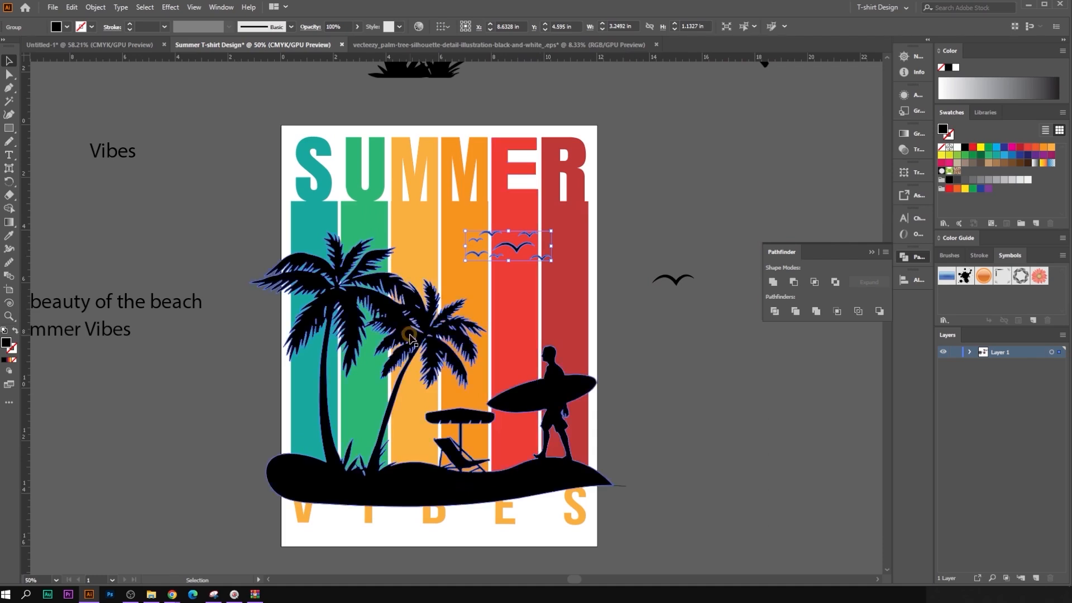
pyautogui.keyDown('shift'); pyautogui.click(435, 344); pyautogui.keyUp('shift')
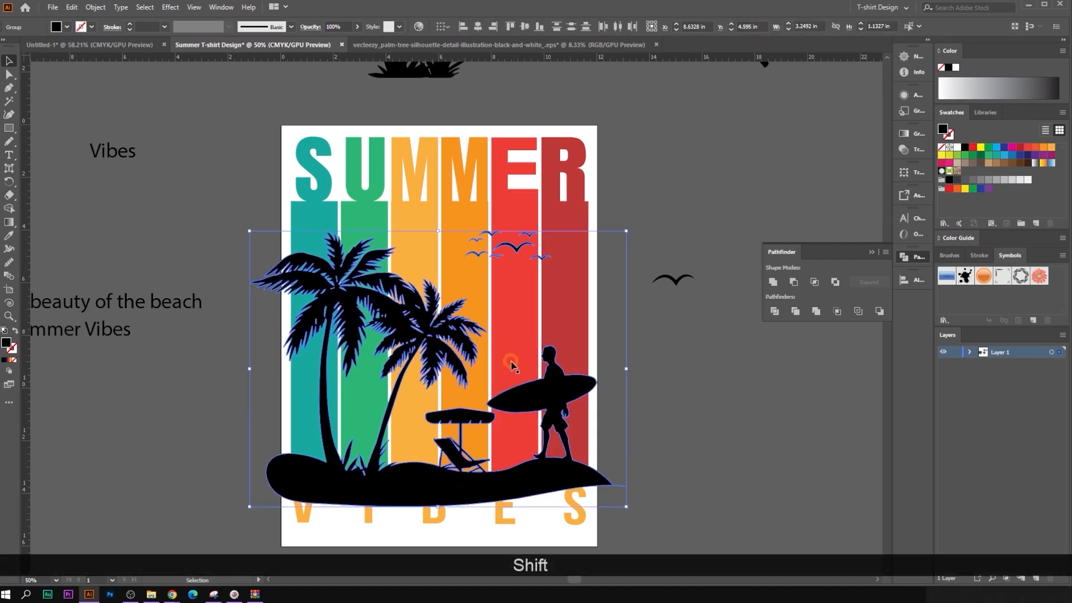
pyautogui.scroll(-3, 496, 380)
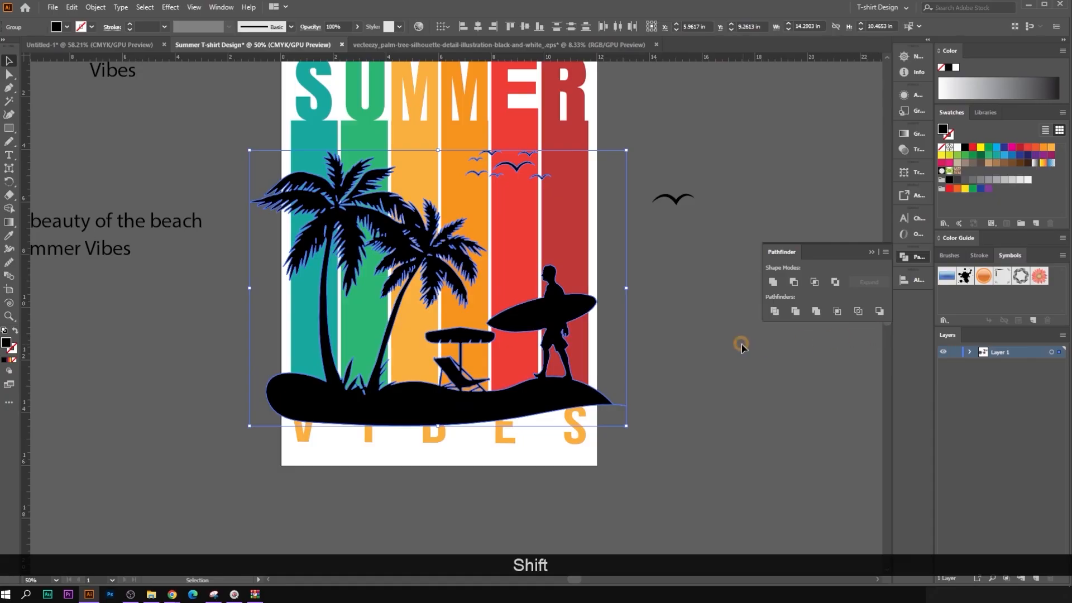
pyautogui.hotkey('ctrl', 'g')
pyautogui.scroll(-1, 648, 377)
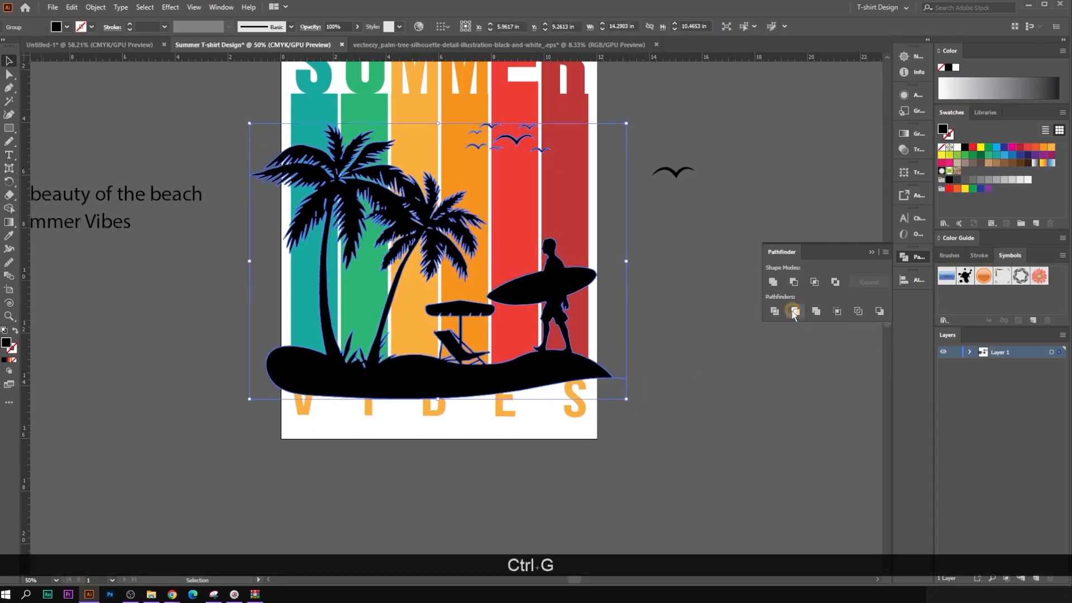
# Step: Erase the lower part of the ground silhouette with a rectangular Eraser pass, leaving a straight bottom edge over VIBES
pyautogui.click(470, 409)
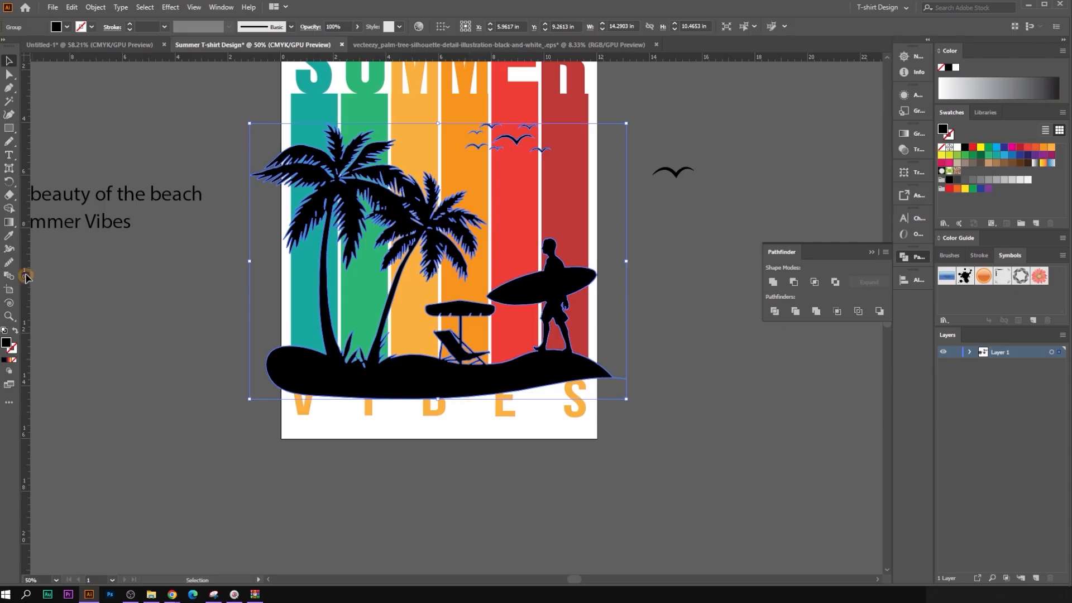
pyautogui.click(9, 196)
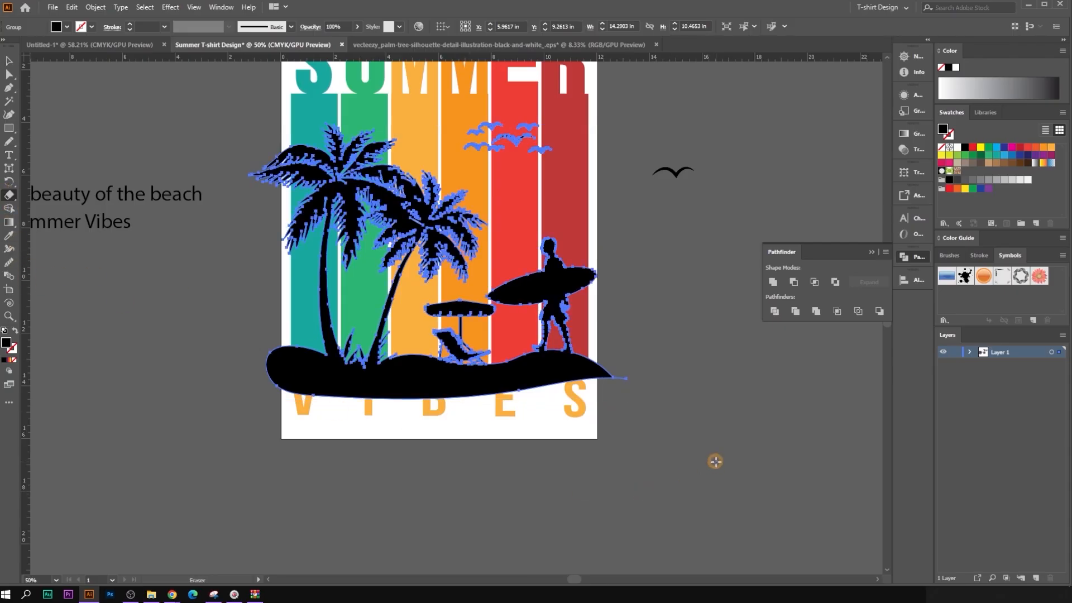
pyautogui.press('alt')
pyautogui.press('alt')
pyautogui.moveTo(734, 461)
pyautogui.mouseDown()
pyautogui.moveTo(522, 464)
pyautogui.moveTo(210, 381)
pyautogui.mouseUp()
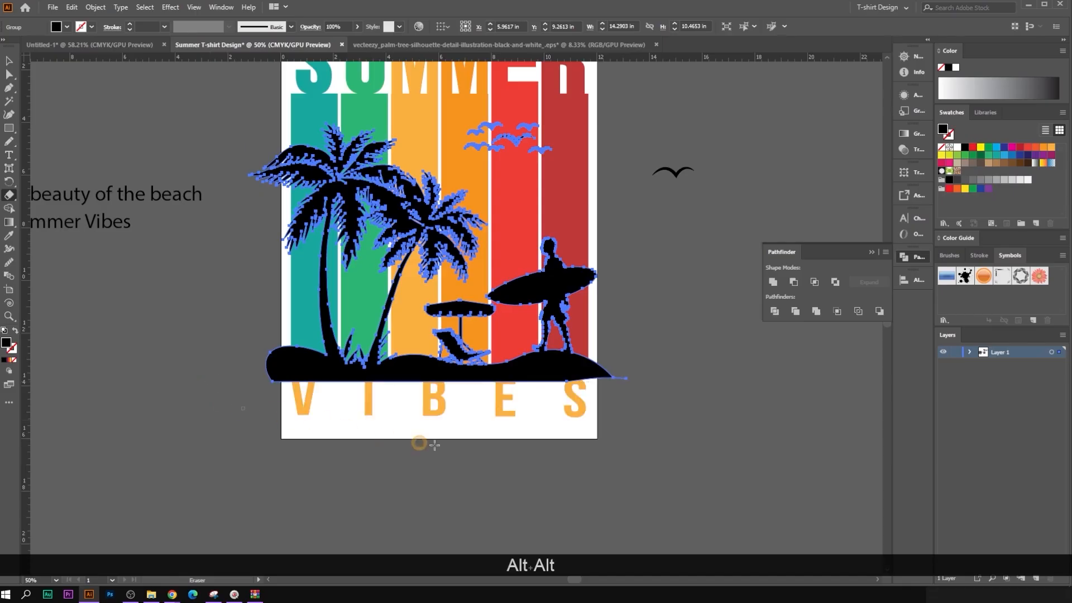
# Step: Trim the ground's bottom edge slightly higher with the Eraser to remove the thin tail at its right end
pyautogui.scroll(1, 697, 462)
pyautogui.moveTo(695, 463)
pyautogui.mouseDown()
pyautogui.moveTo(61, 401)
pyautogui.moveTo(41, 351)
pyautogui.mouseUp()
pyautogui.scroll(1, 200, 372)
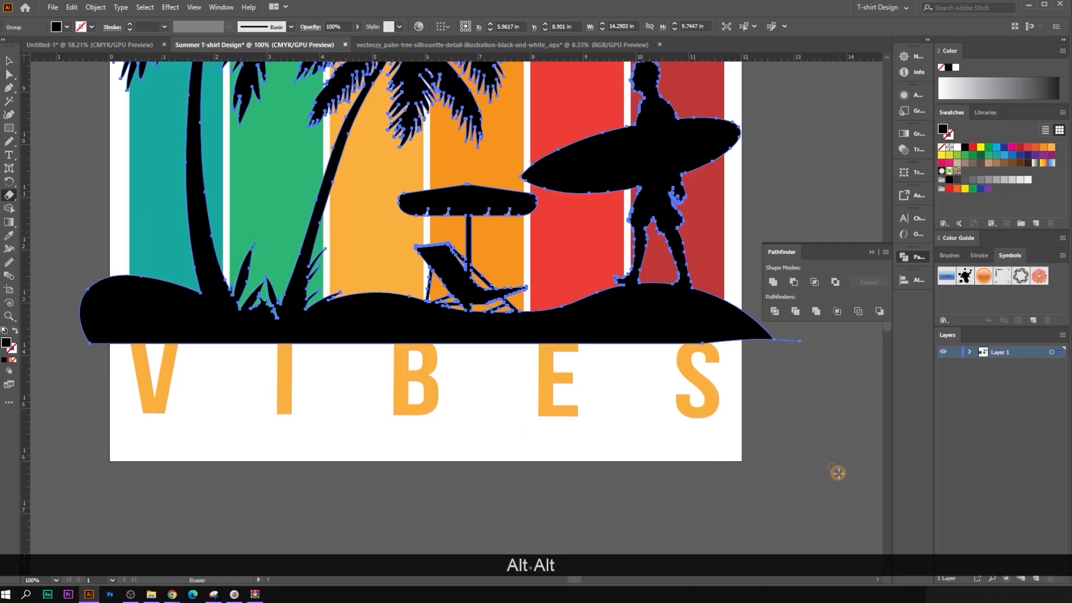
pyautogui.moveTo(838, 473)
pyautogui.mouseDown()
pyautogui.moveTo(328, 407)
pyautogui.moveTo(77, 339)
pyautogui.mouseUp()
pyautogui.click(10, 64)
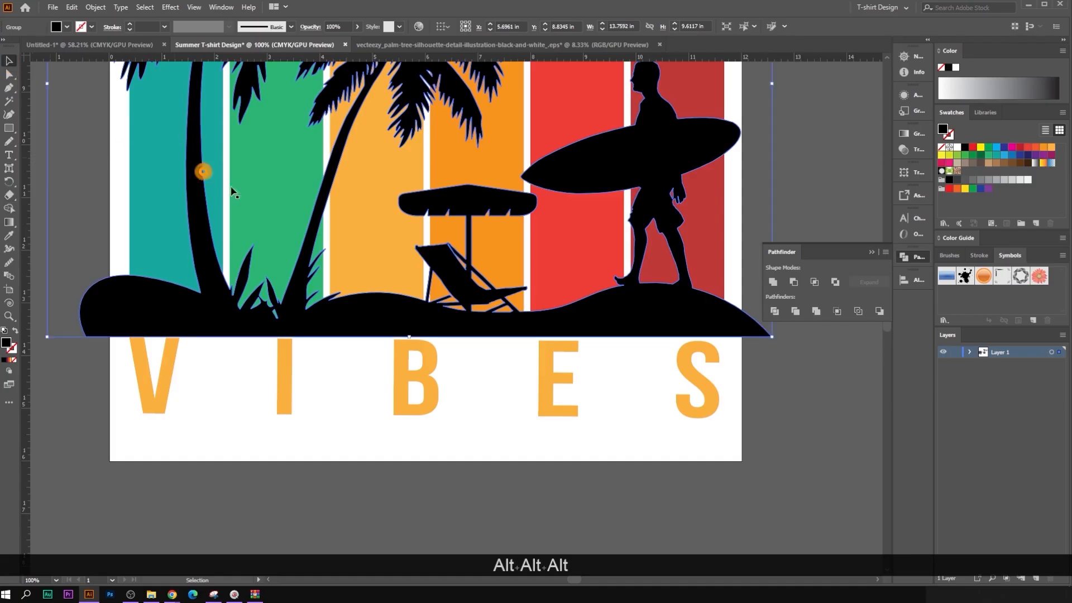
pyautogui.scroll(-2, 316, 263)
pyautogui.click(559, 321)
# Step: Cut the grouped beach and bird silhouette from the artwork
pyautogui.scroll(4, 552, 317)
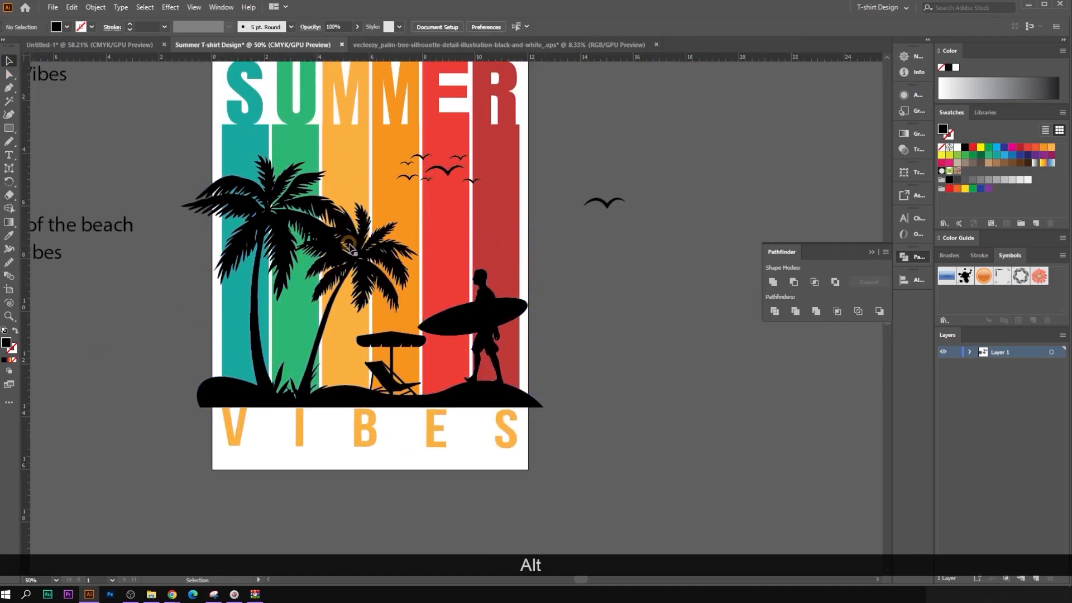
pyautogui.click(351, 249)
pyautogui.press('ctrl')
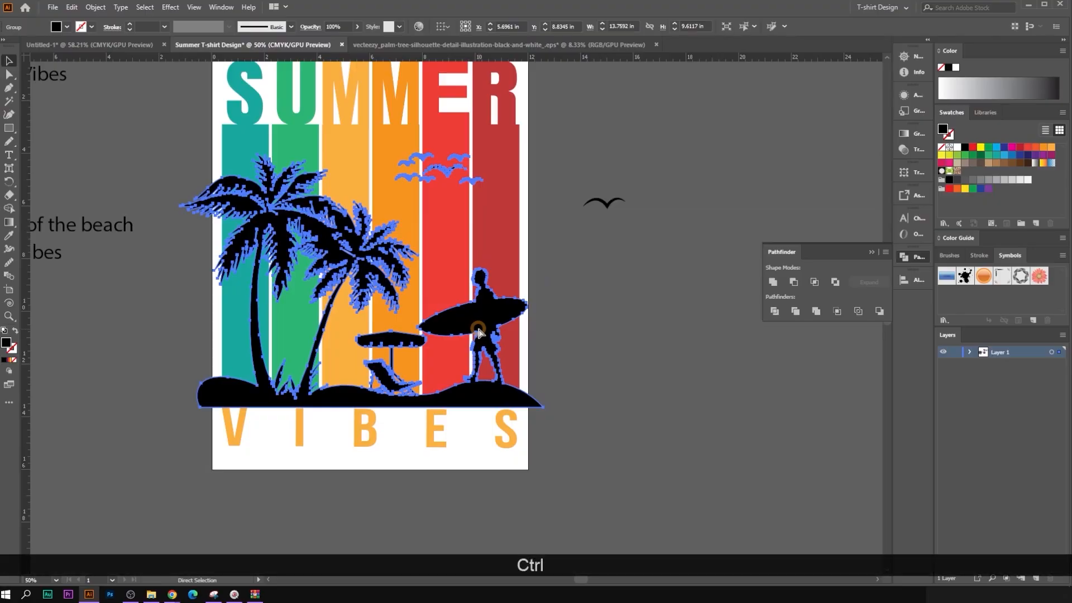
pyautogui.hotkey('ctrl', 'x')
pyautogui.scroll(1, 484, 335)
# Step: Make an opacity mask on the colored SUMMER VIBES group, turn Clip off and enter the mask for editing
pyautogui.click(441, 288)
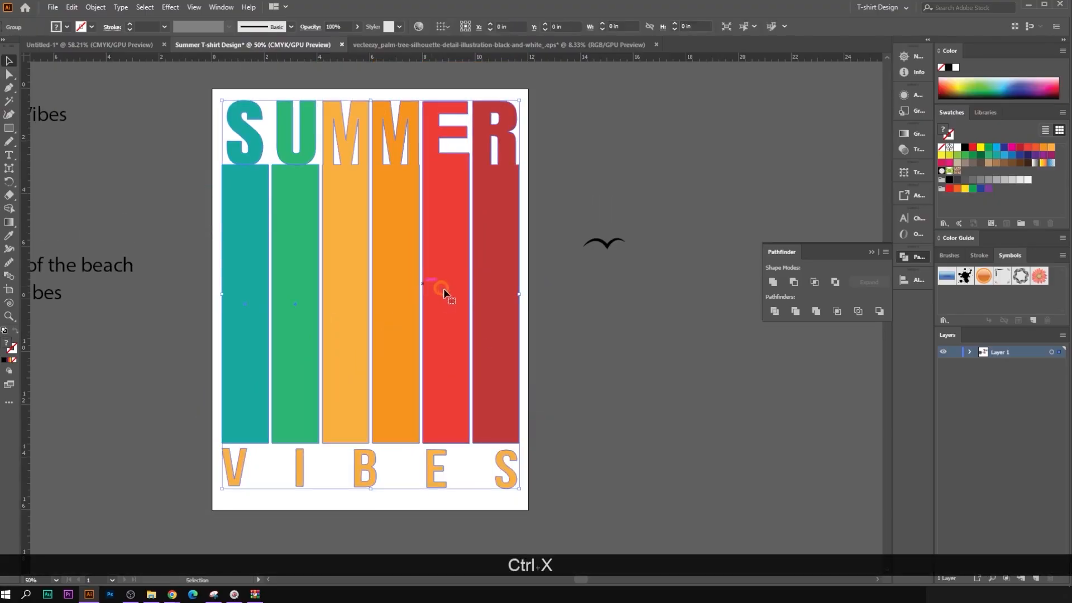
pyautogui.click(910, 149)
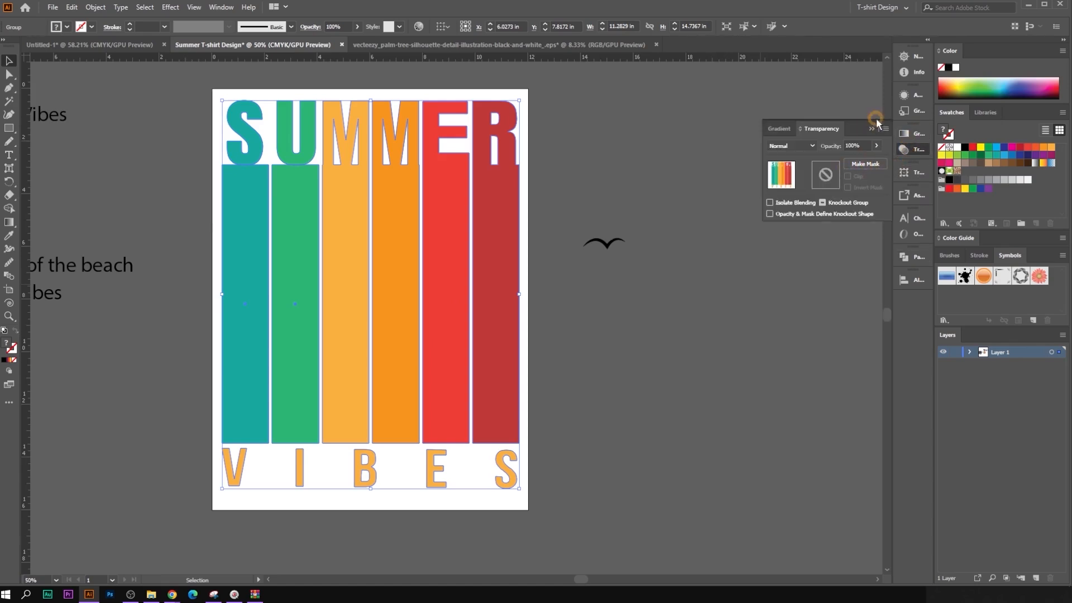
pyautogui.click(864, 164)
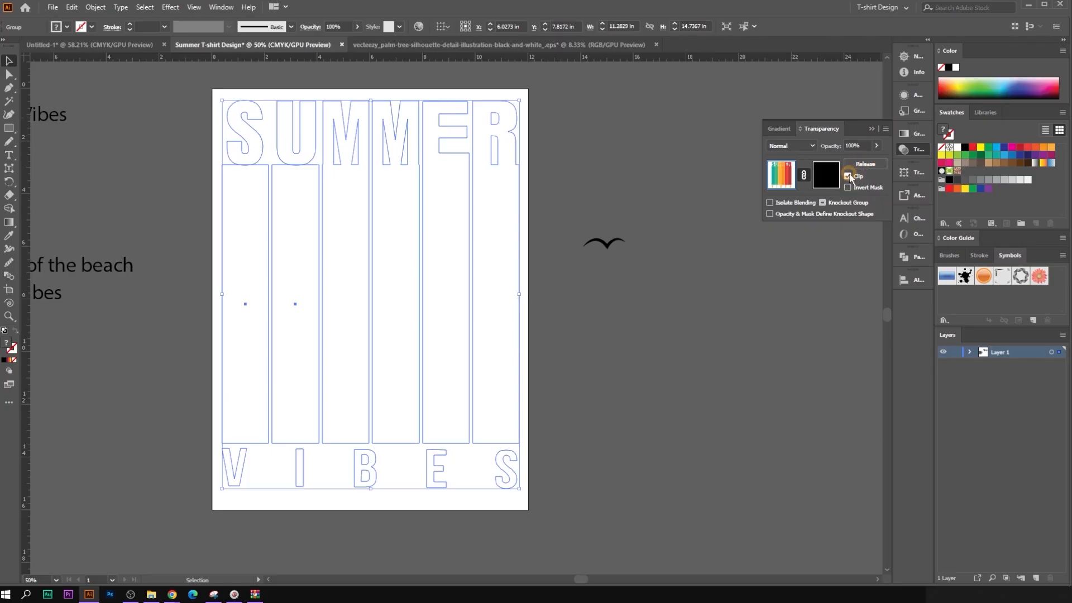
pyautogui.click(848, 177)
pyautogui.click(826, 174)
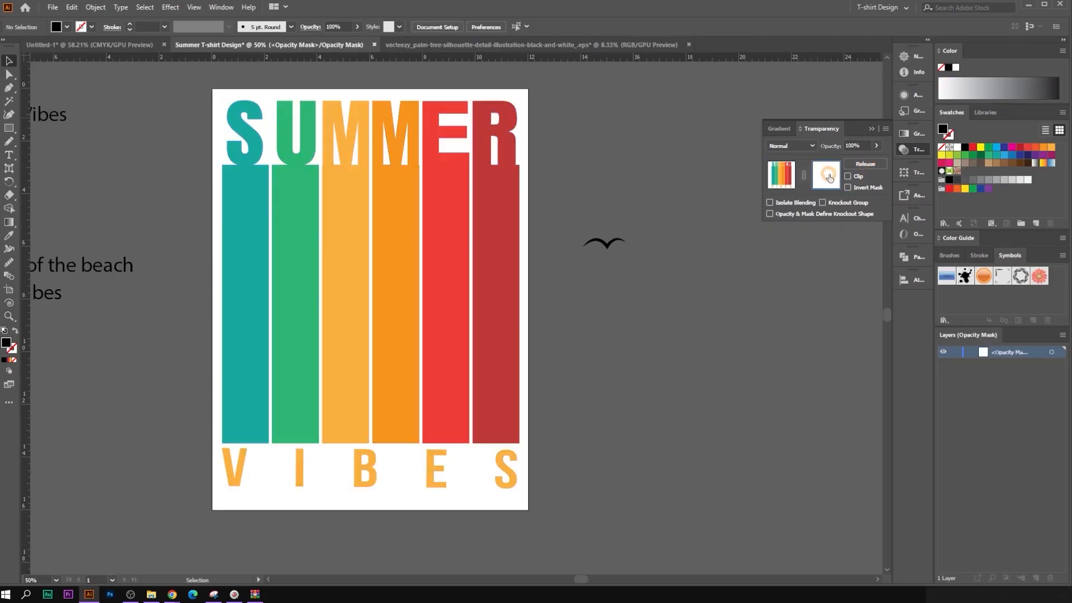
# Step: Paste the silhouette in front inside the opacity mask and return to editing the artwork
pyautogui.hotkey('ctrl', 'f')
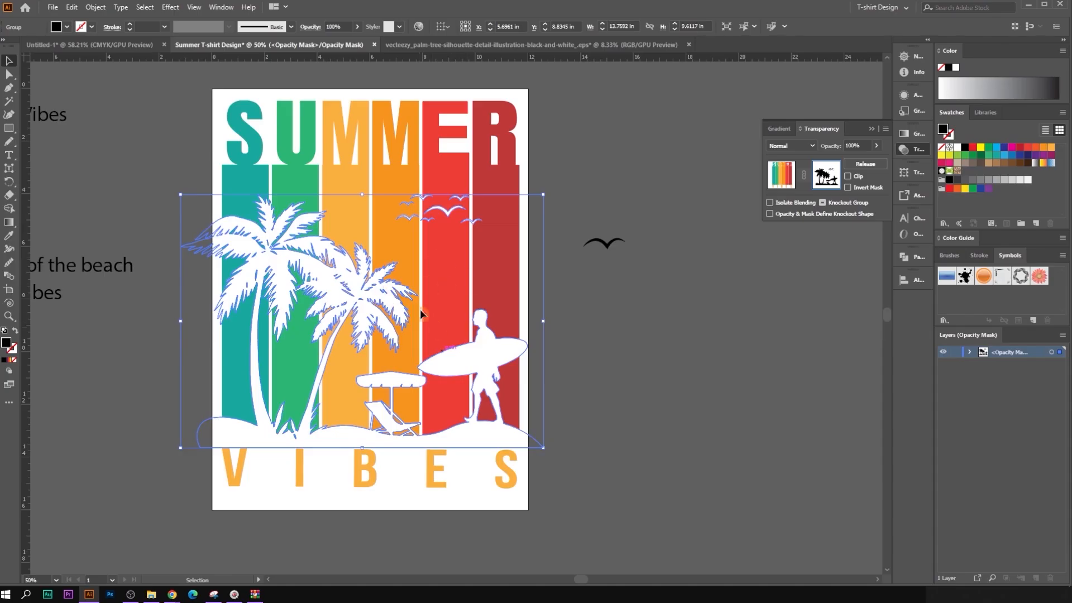
pyautogui.click(780, 174)
pyautogui.click(615, 350)
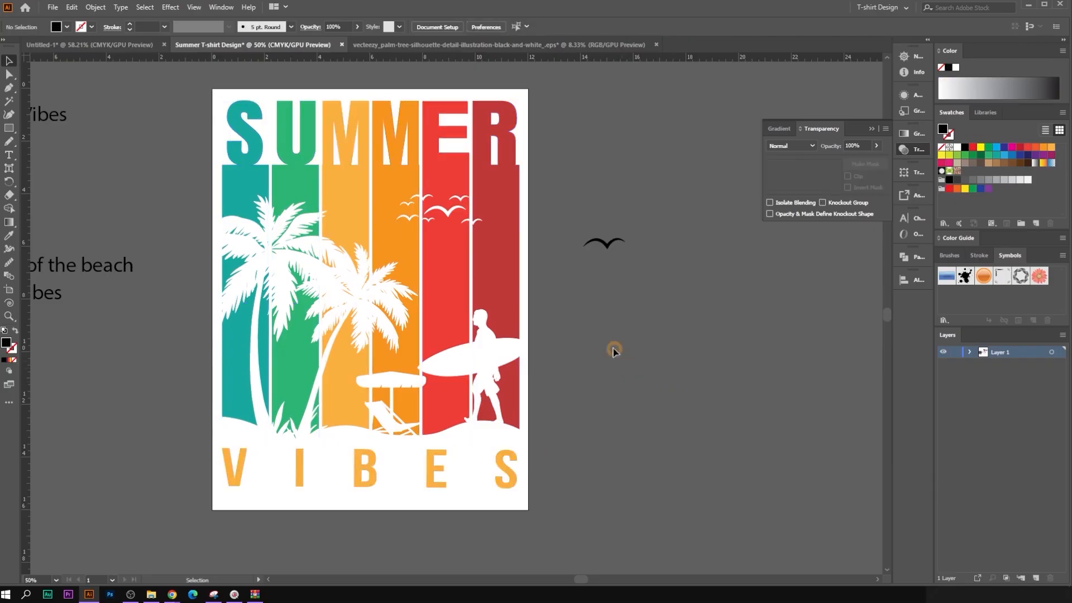
# Step: Move the masked SUMMER VIBES design off the artboard onto the empty canvas to its right
pyautogui.keyDown('alt'); pyautogui.scroll(-1, 609, 358); pyautogui.keyUp('alt')
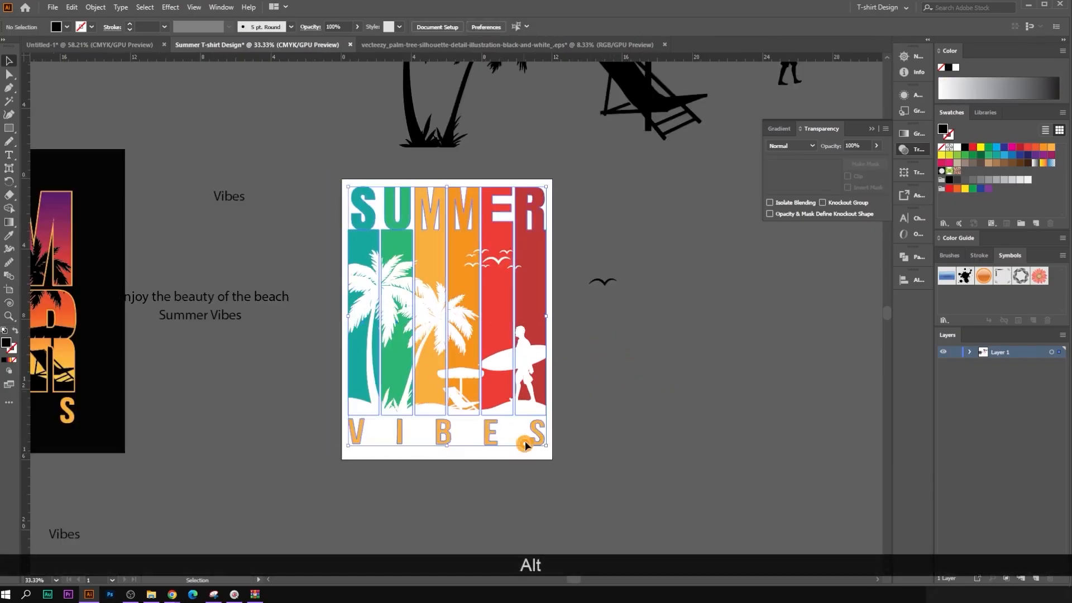
pyautogui.keyDown('alt'); pyautogui.scroll(-2, 493, 365); pyautogui.keyUp('alt')
pyautogui.moveTo(521, 370); pyautogui.dragTo(691, 392)
pyautogui.click(784, 403)
pyautogui.keyDown('alt'); pyautogui.scroll(1, 784, 404); pyautogui.keyUp('alt')
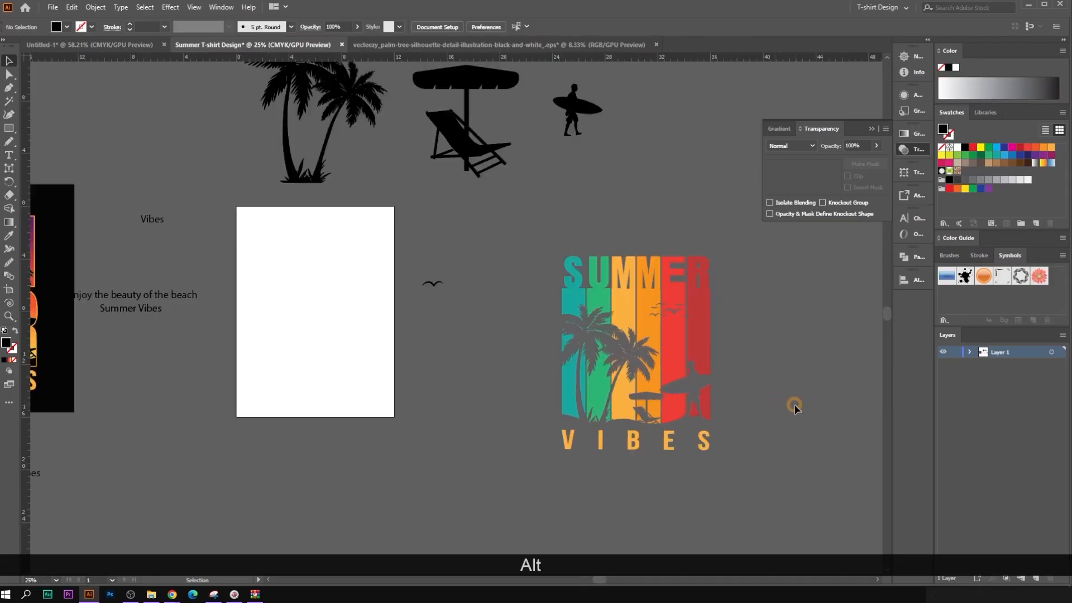
pyautogui.moveTo(759, 394); pyautogui.dragTo(716, 364)
# Step: Draw a black rectangle about 15.9 by 16.9 in over the design and send it to the back
pyautogui.moveTo(9, 128); pyautogui.dragTo(61, 129)
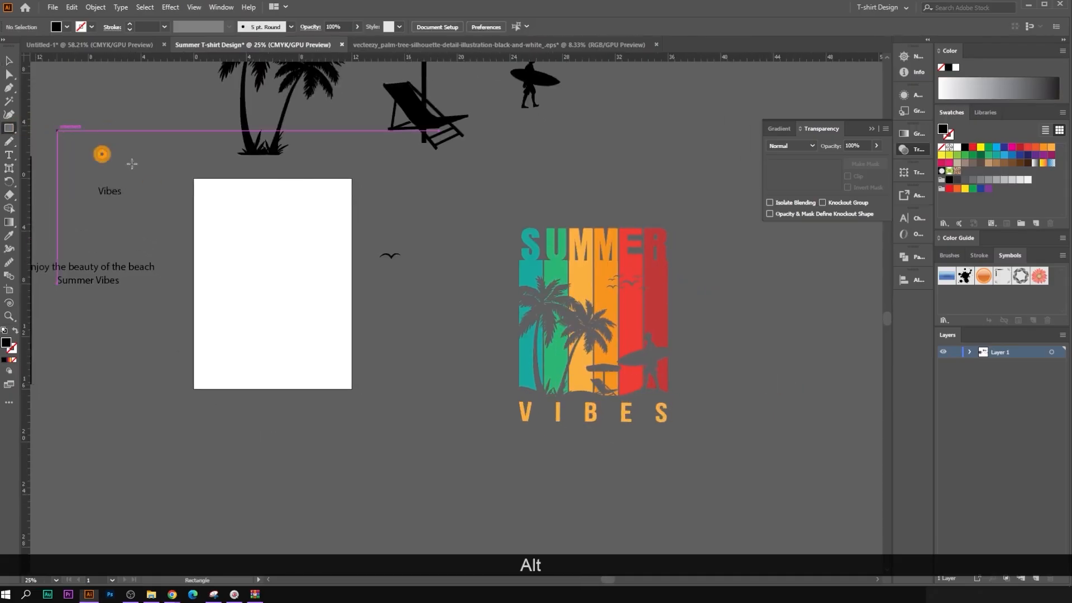
pyautogui.scroll(-1, 647, 261)
pyautogui.moveTo(495, 185); pyautogui.dragTo(705, 407)
pyautogui.click(8, 61)
pyautogui.rightClick(664, 257)
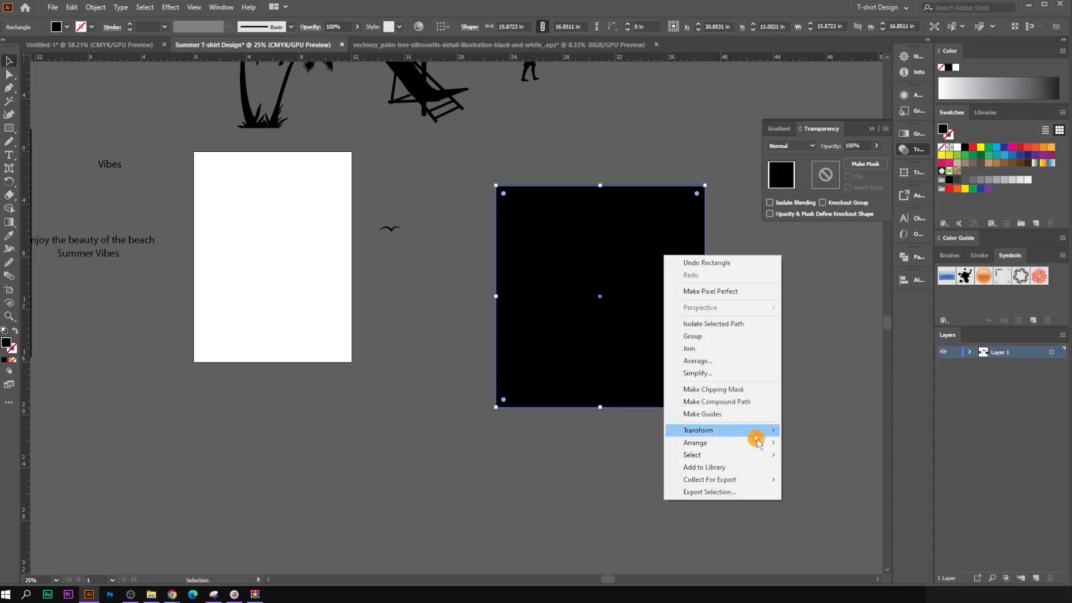
pyautogui.moveTo(739, 445)
pyautogui.click(811, 479)
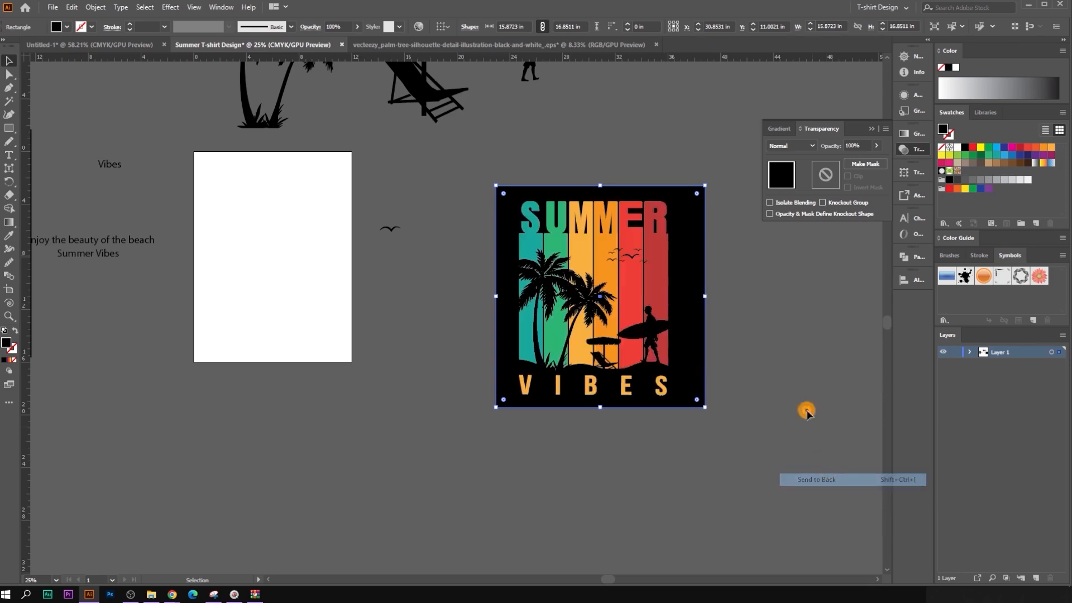
# Step: Try a dark blue fill on the black background rectangle behind the SUMMER VIBES design, and undo the color change
pyautogui.scroll(1, 790, 340)
pyautogui.click(786, 344)
pyautogui.scroll(1, 786, 343)
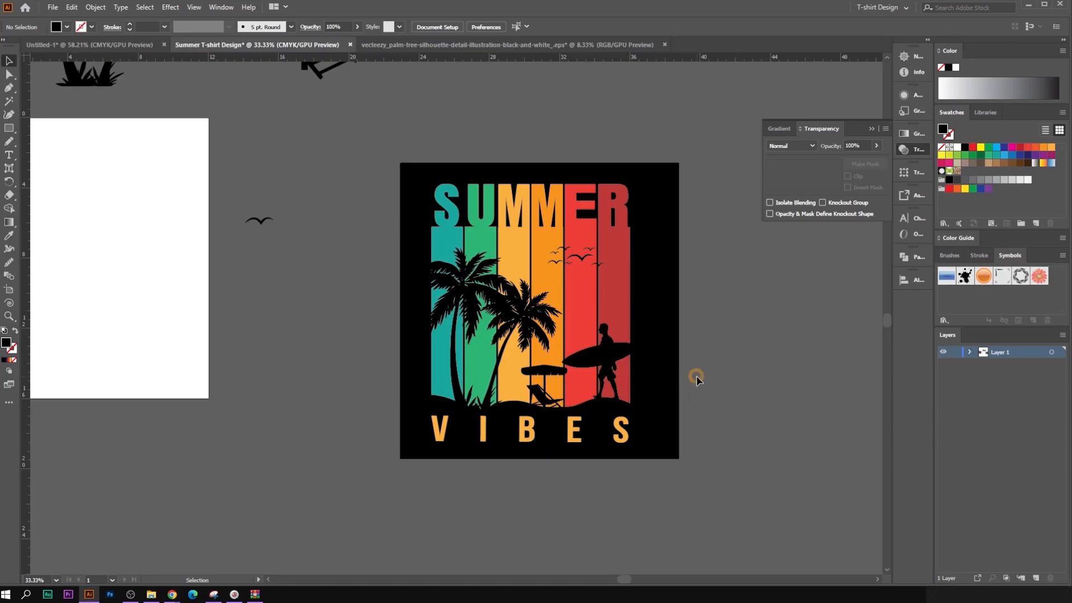
pyautogui.click(665, 334)
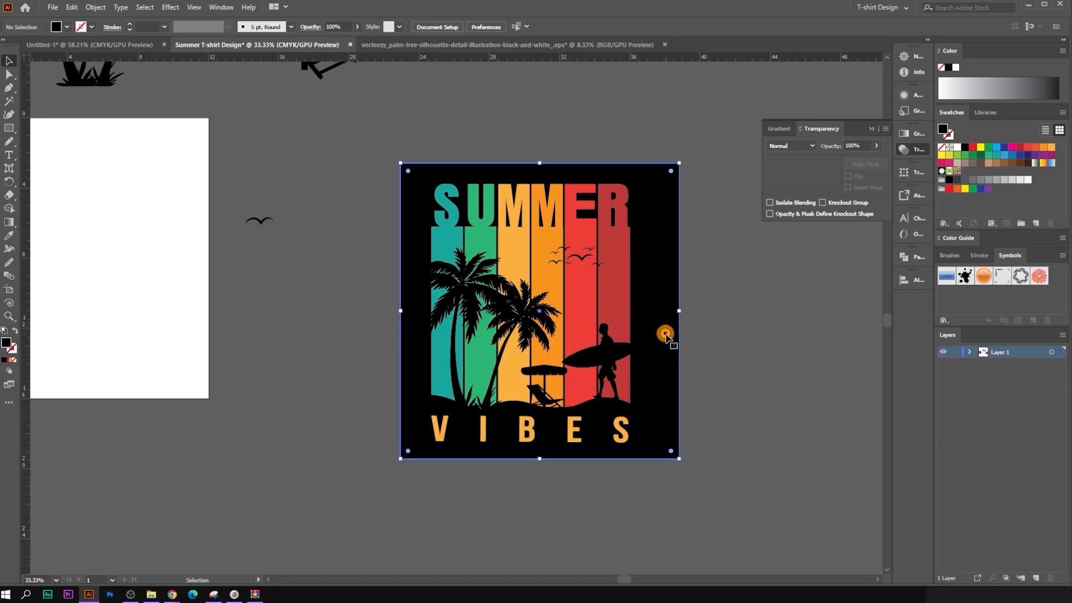
pyautogui.click(1003, 150)
pyautogui.click(779, 391)
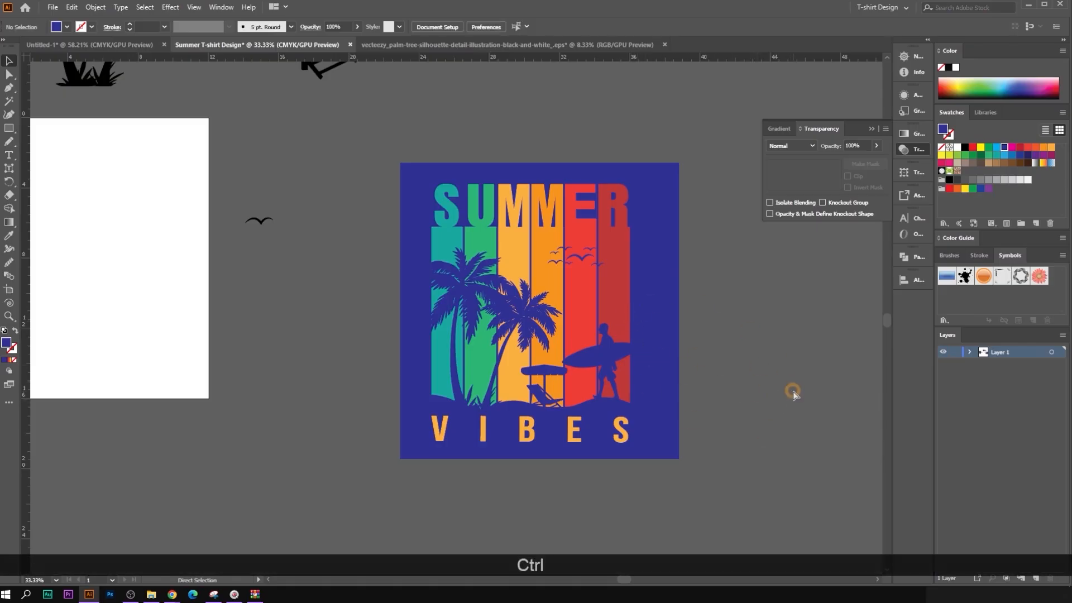
pyautogui.hotkey('ctrl', 'z')
pyautogui.hotkey('ctrl', 'z')
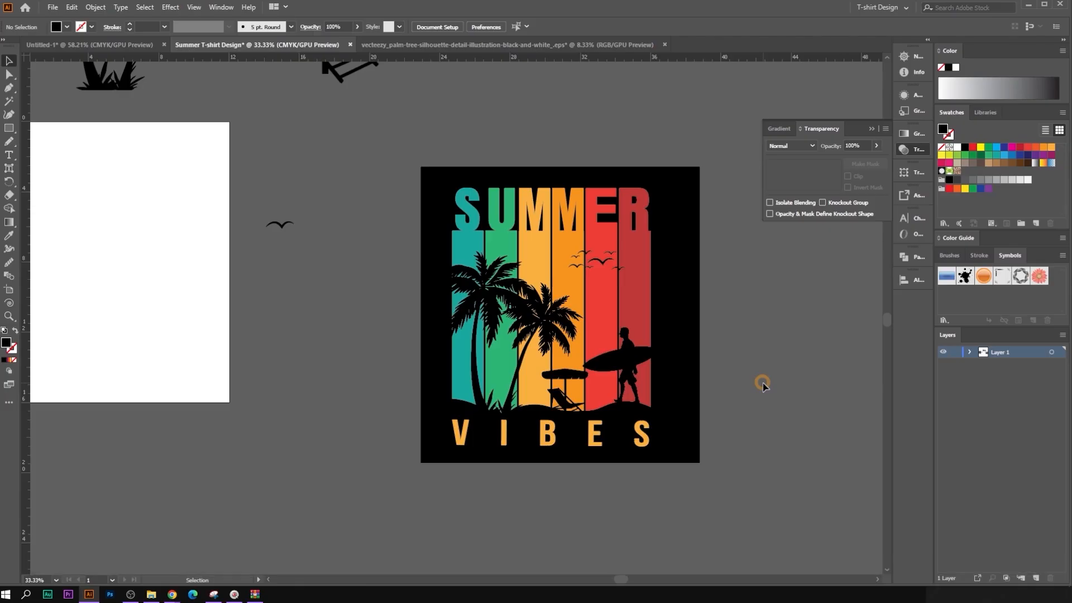
pyautogui.click(627, 334)
pyautogui.click(760, 332)
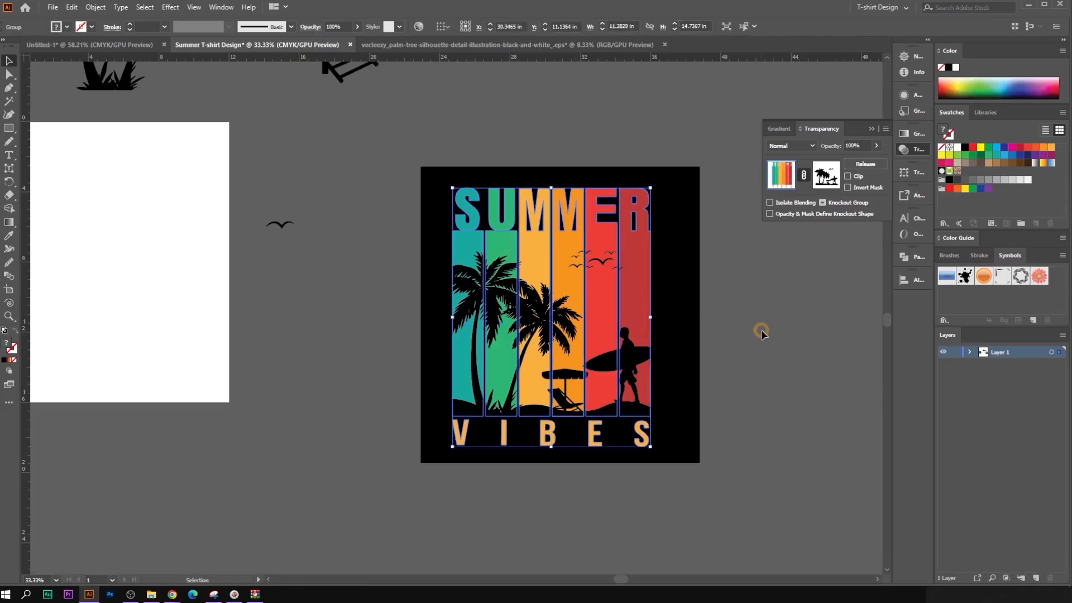
pyautogui.scroll(-2, 731, 334)
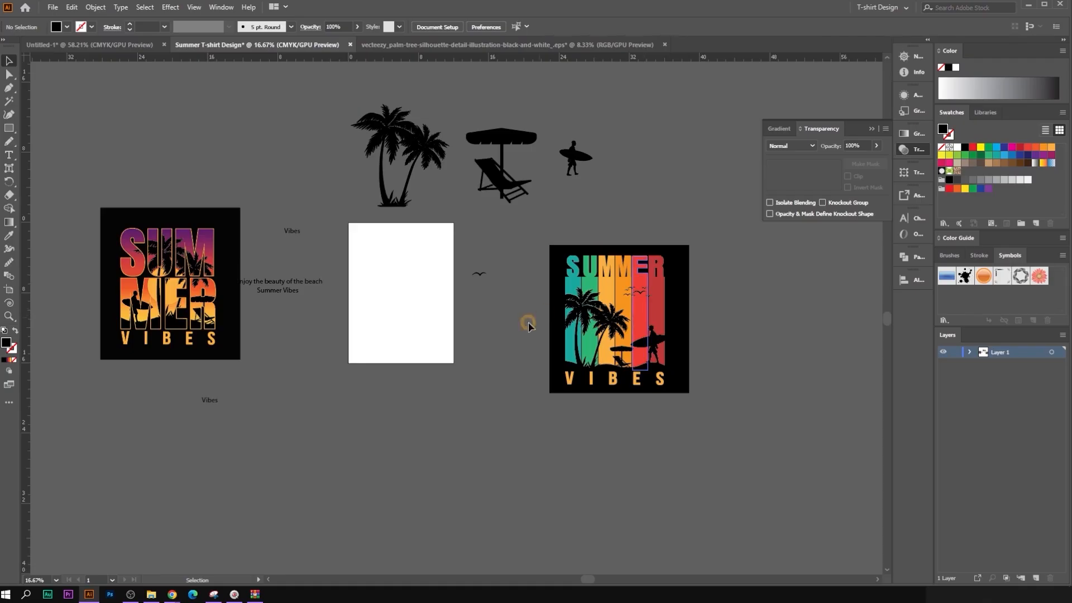
pyautogui.scroll(3, 678, 305)
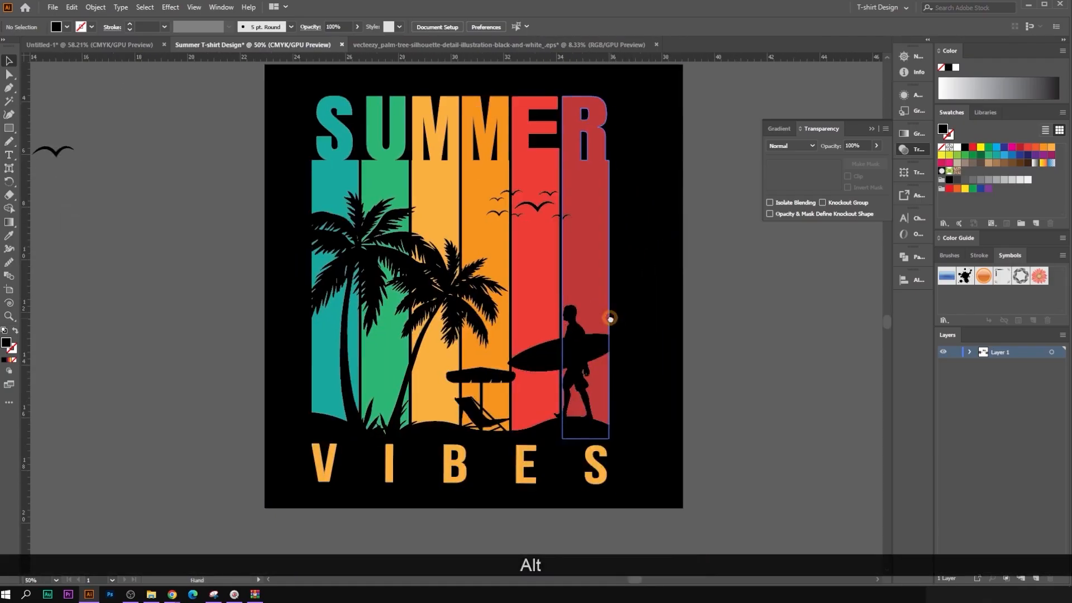
pyautogui.scroll(-1, 612, 320)
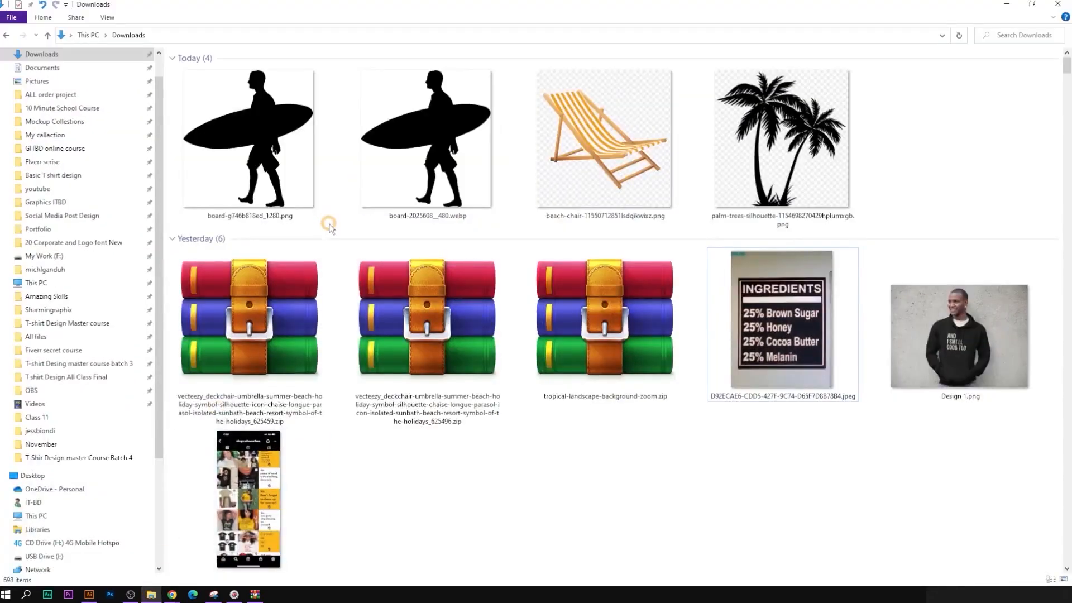
# Step: In File Explorer, browse My callaction > Resource package > T shirt collection > Grangy effact and open grungy effect [Converted].eps in Illustrator
pyautogui.click(58, 139)
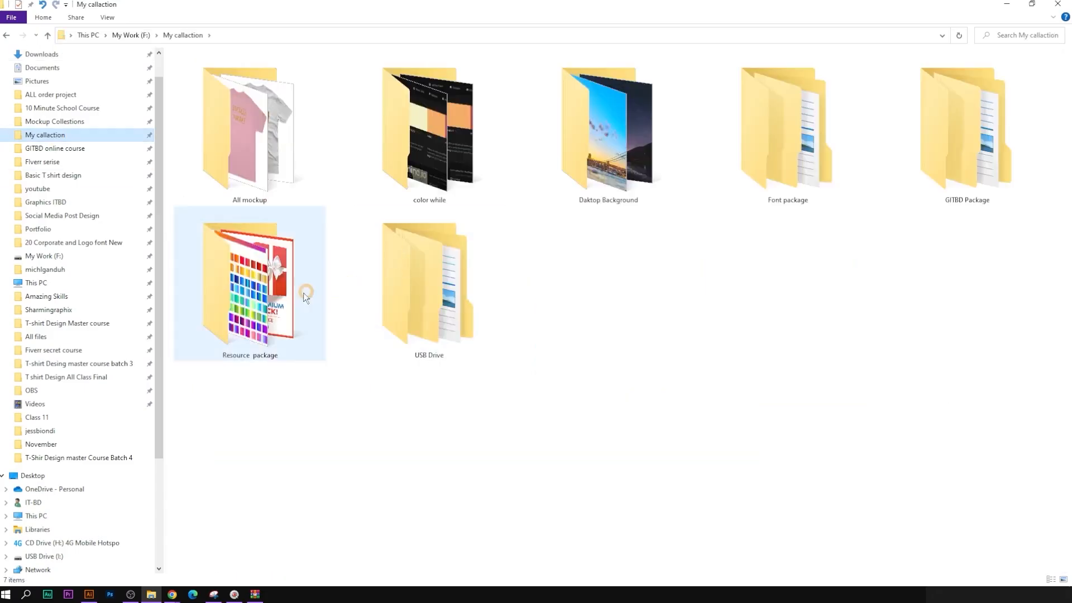
pyautogui.doubleClick(304, 293)
pyautogui.click(550, 271)
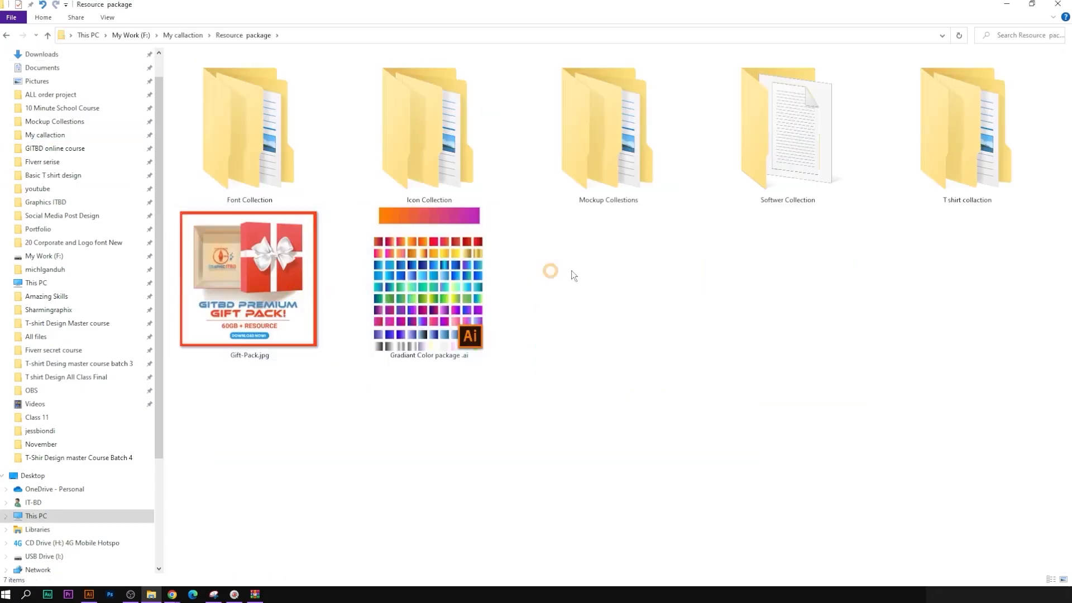
pyautogui.doubleClick(971, 156)
pyautogui.click(352, 248)
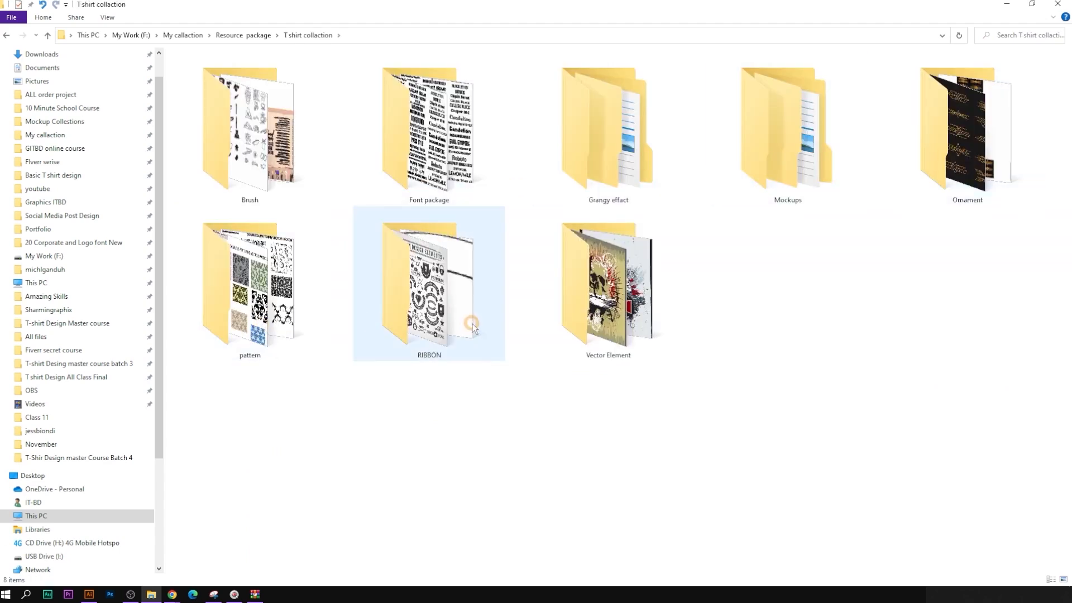
pyautogui.doubleClick(603, 176)
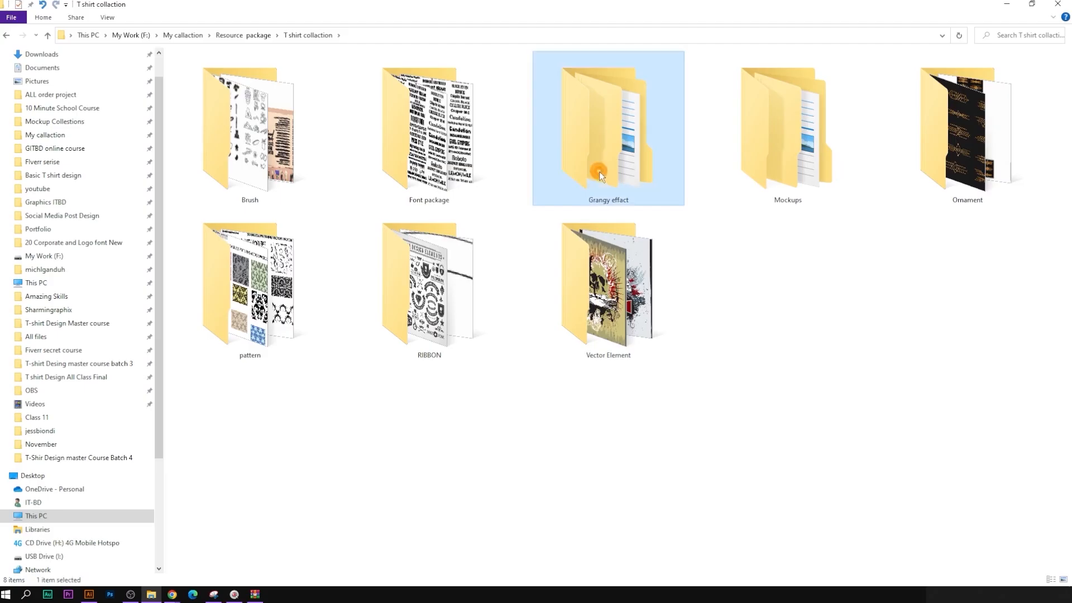
pyautogui.click(246, 155)
pyautogui.doubleClick(247, 155)
pyautogui.doubleClick(239, 135)
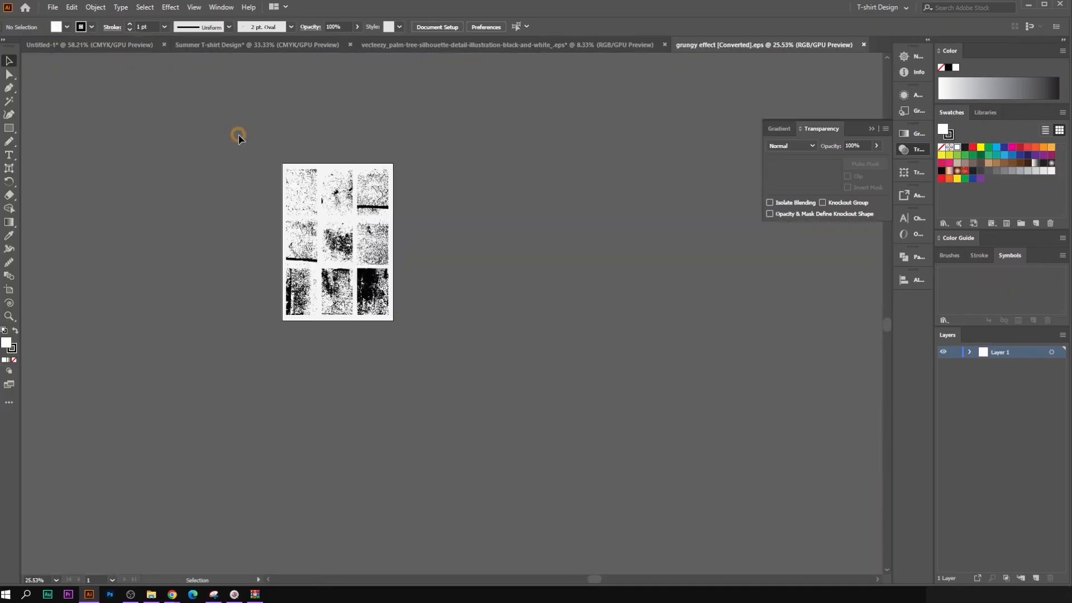
# Step: Bring the first grunge texture of the top row into the Summer T-shirt Design document, over the SUMMER VIBES design
pyautogui.click(334, 176)
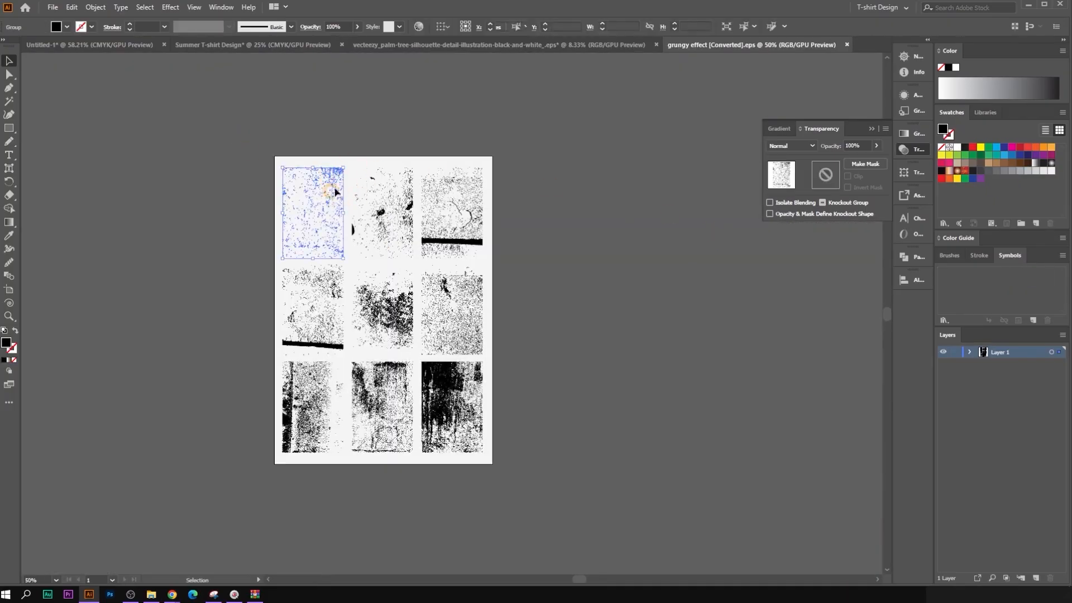
pyautogui.moveTo(323, 194); pyautogui.dragTo(382, 51)
pyautogui.moveTo(266, 51); pyautogui.dragTo(267, 51)
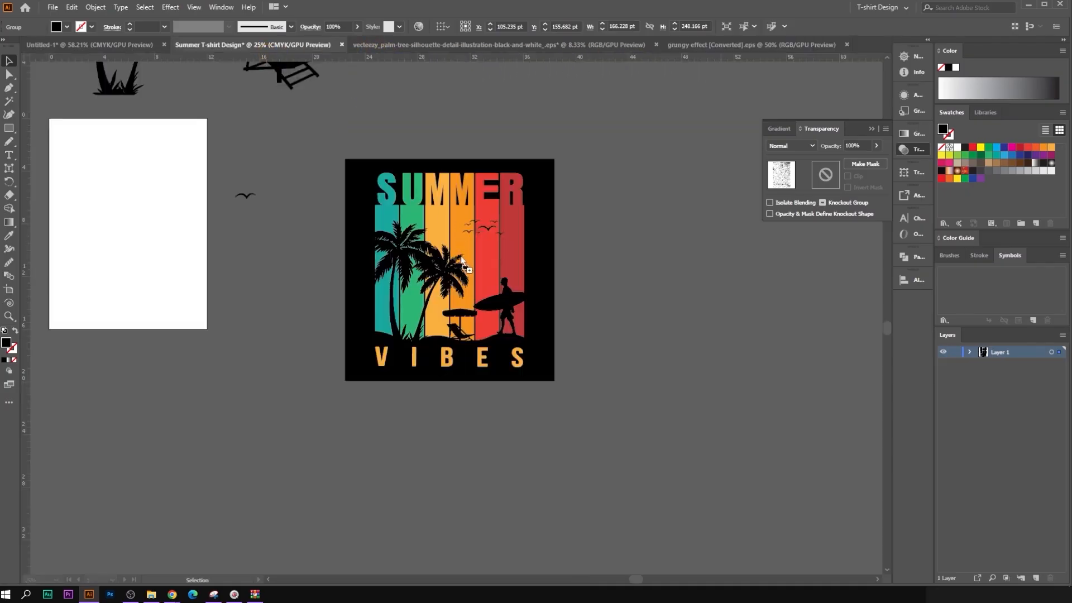
# Step: Place the grunge texture over the striped Summer Vibes artwork and enlarge it proportionally to about 13.9 × 20.8 in
pyautogui.moveTo(462, 260); pyautogui.dragTo(447, 151)
pyautogui.keyDown('shift'); pyautogui.moveTo(460, 294); pyautogui.dragTo(464, 403); pyautogui.keyUp('shift')
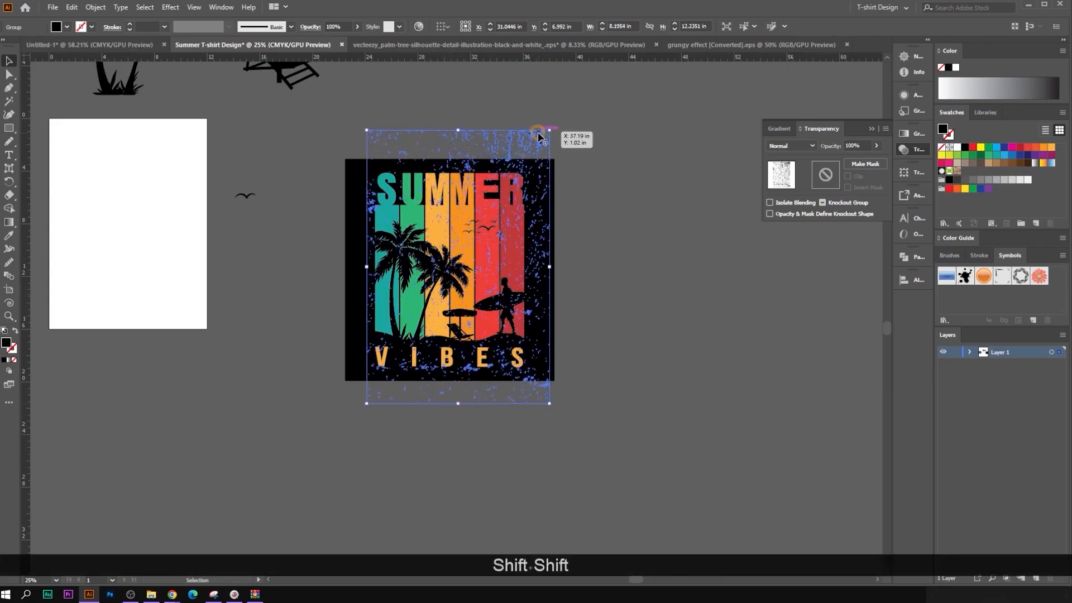
pyautogui.click(606, 186)
pyautogui.scroll(1, 610, 190)
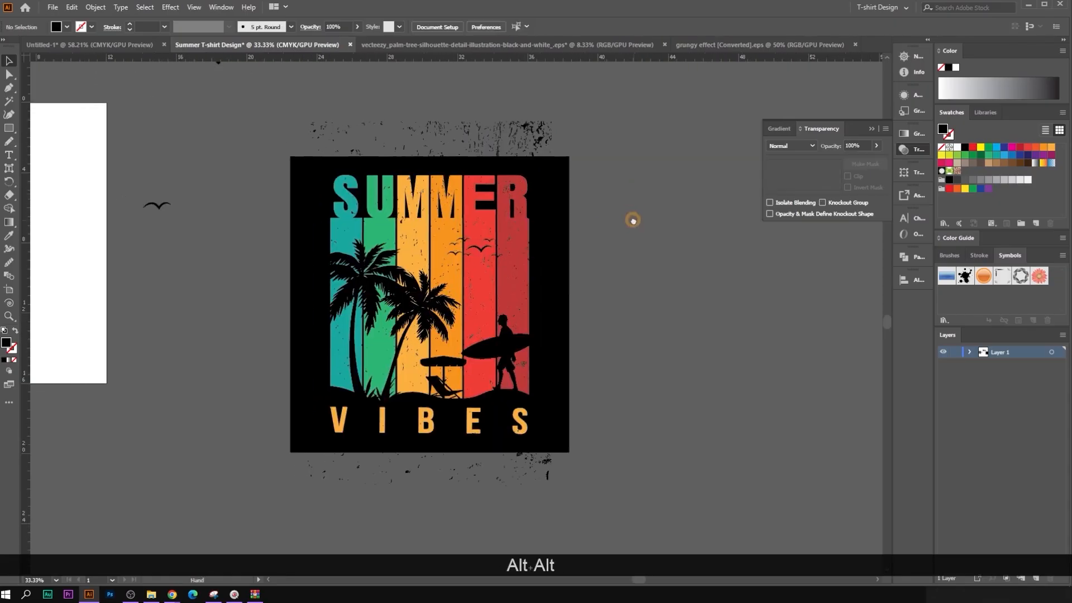
pyautogui.scroll(1, 605, 253)
pyautogui.scroll(-1, 520, 117)
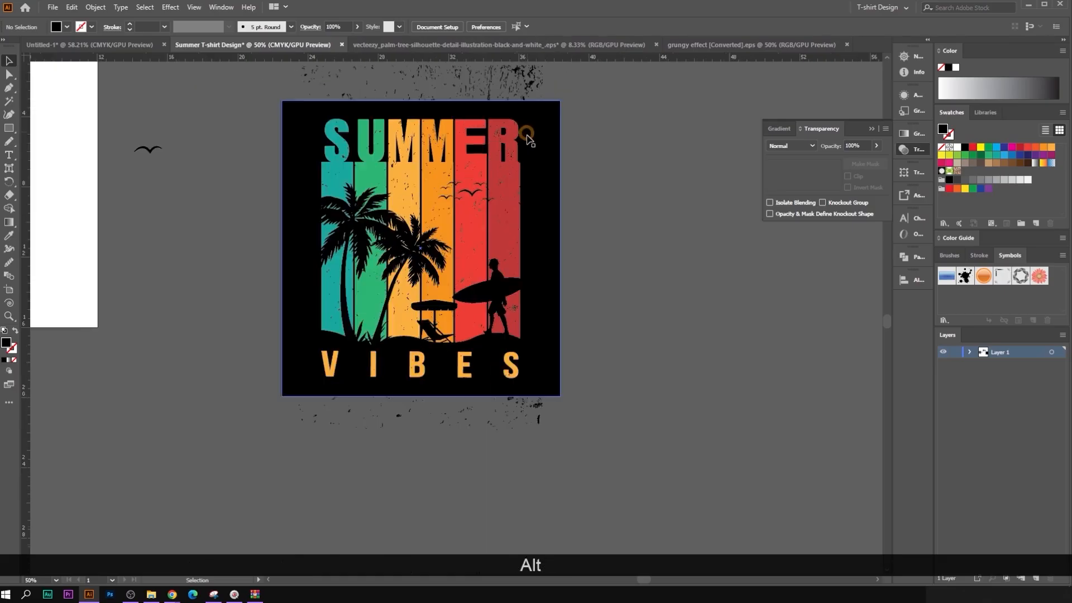
# Step: Cut the grunge texture and add an opacity mask with Clip turned off to the striped Summer Vibes artwork
pyautogui.click(525, 101)
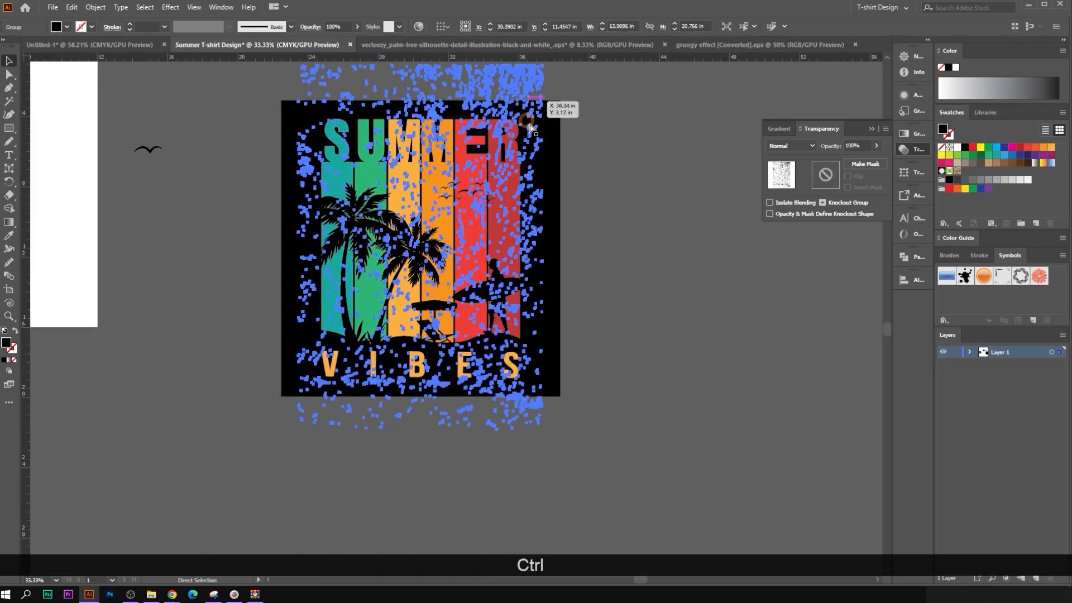
pyautogui.hotkey('ctrl', 'x')
pyautogui.click(406, 223)
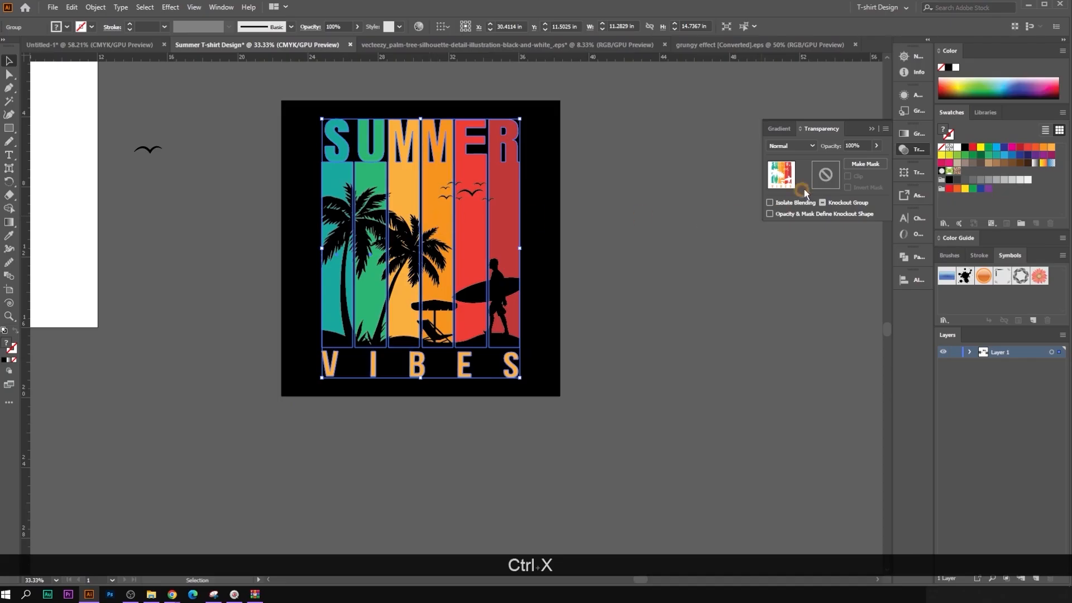
pyautogui.click(869, 165)
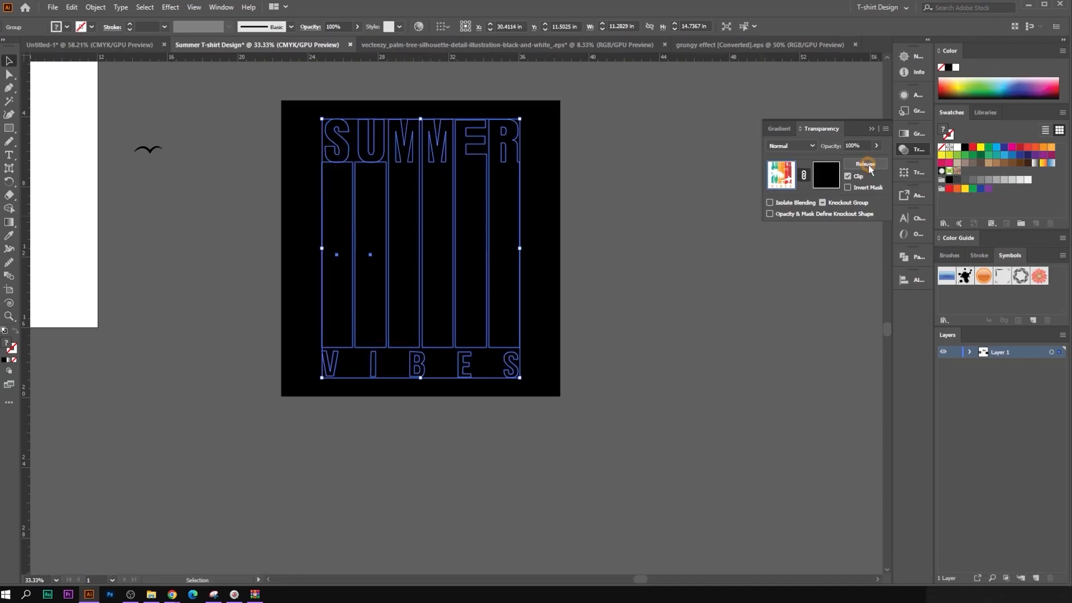
pyautogui.click(848, 177)
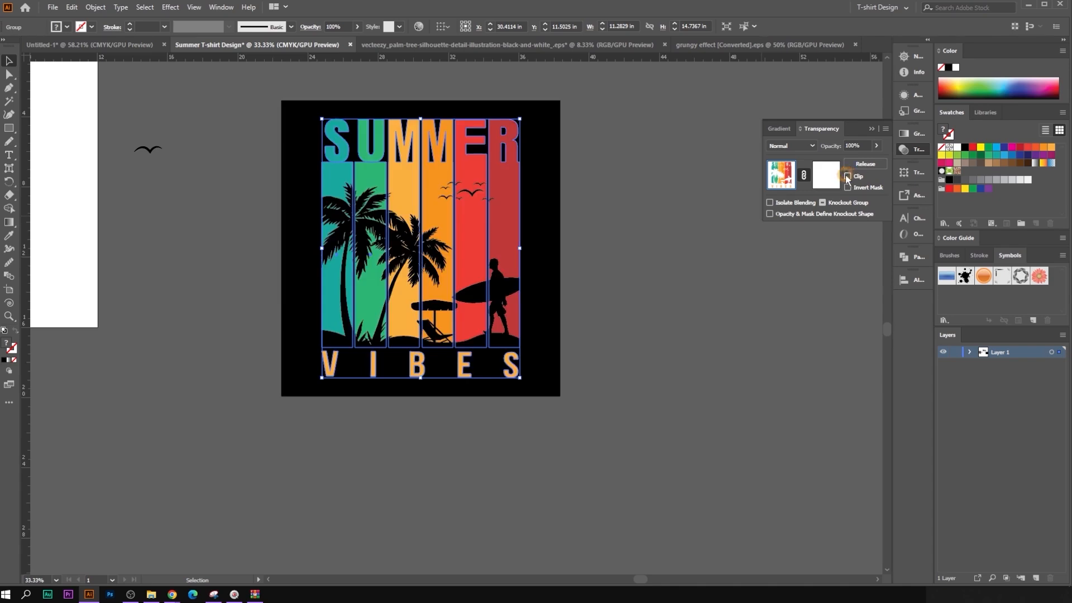
# Step: Paste the grunge texture in place inside the opacity mask and return to editing the artwork
pyautogui.click(827, 175)
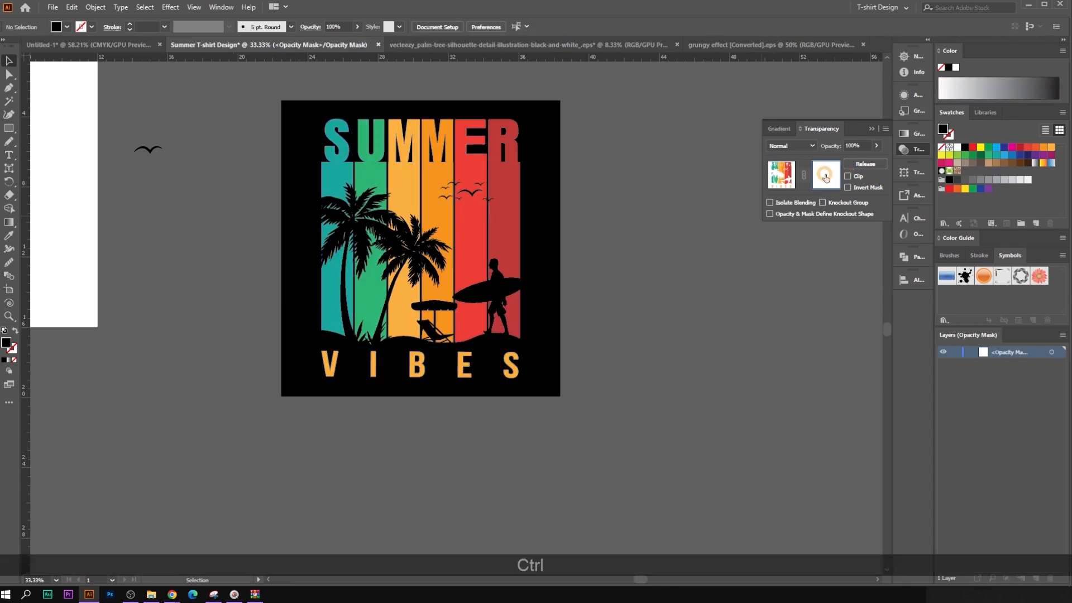
pyautogui.hotkey('ctrl', 'f')
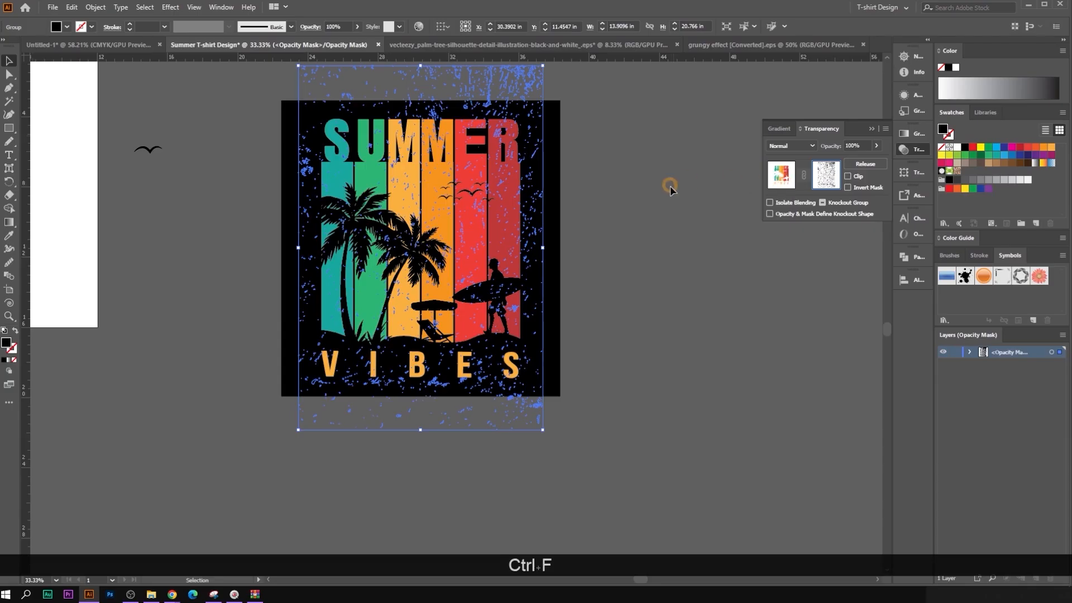
pyautogui.click(670, 190)
pyautogui.scroll(5, 482, 149)
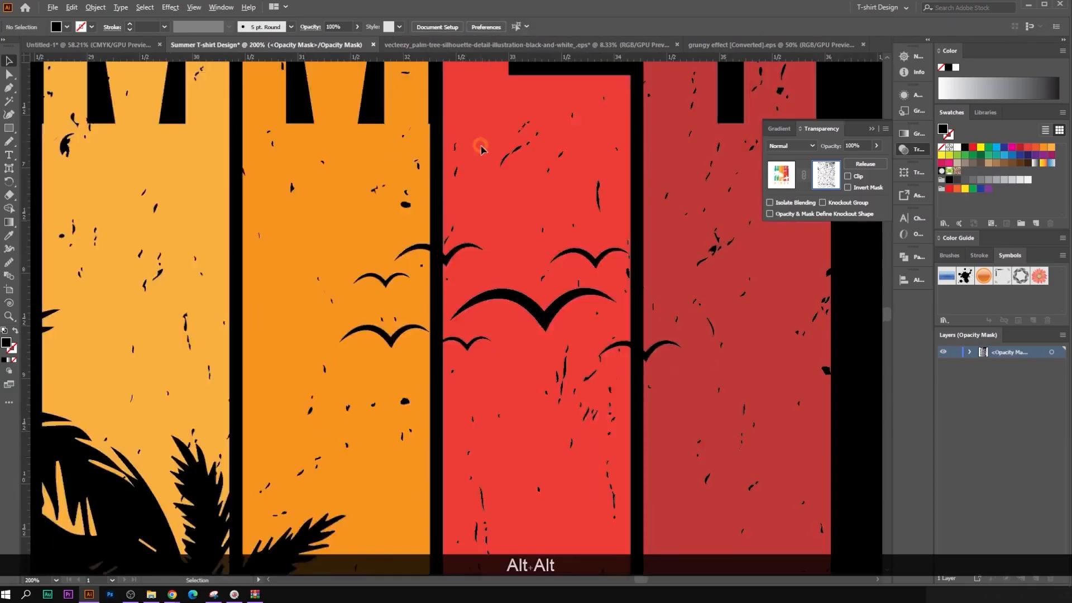
pyautogui.scroll(-3, 482, 149)
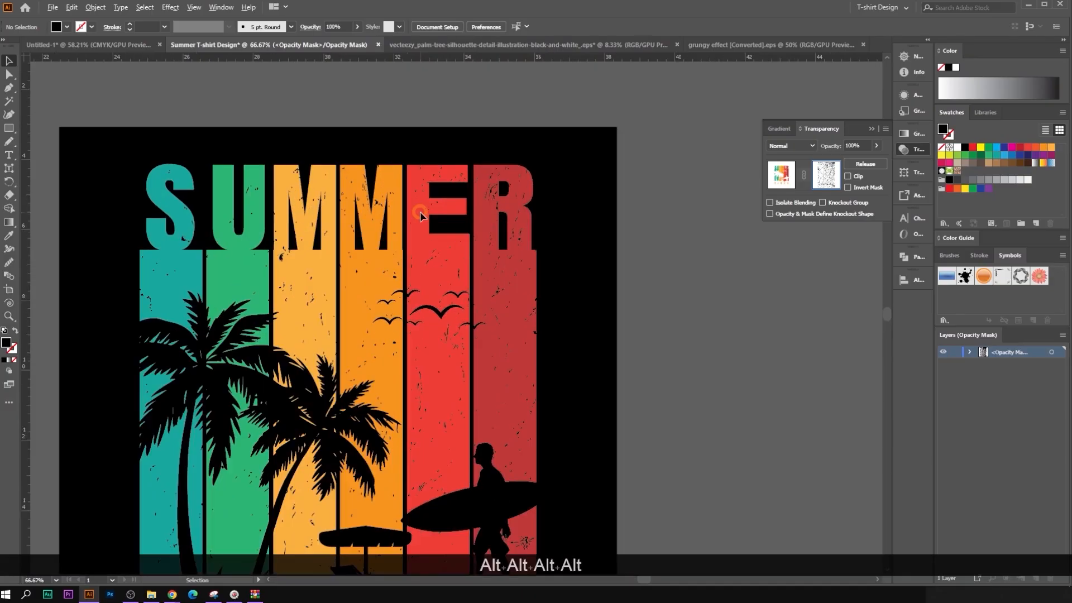
pyautogui.scroll(-2, 420, 217)
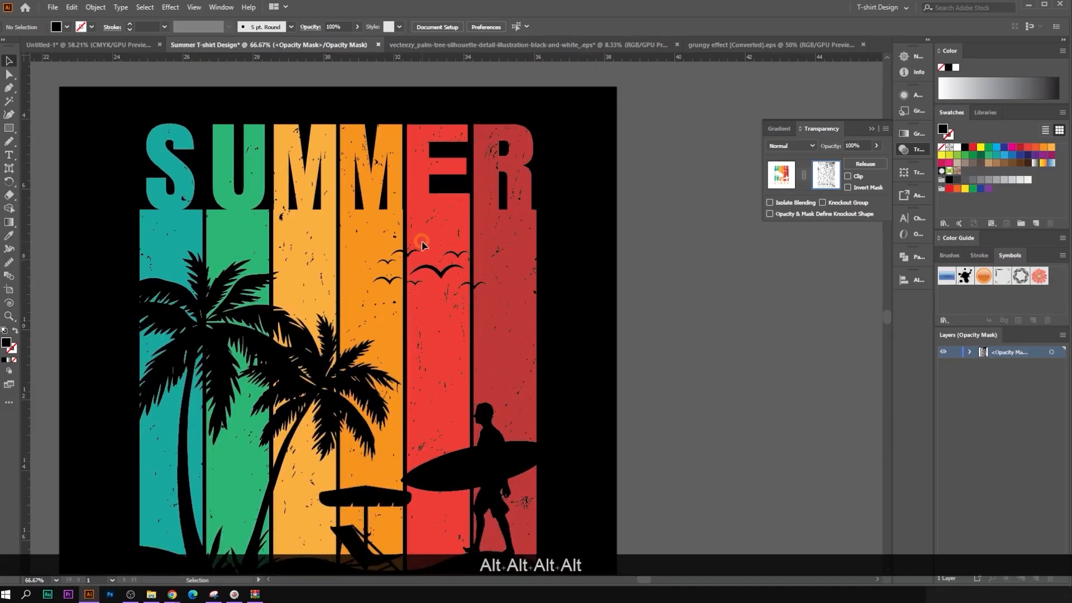
pyautogui.click(782, 178)
# Step: Move the striped Summer Vibes design with its black background beside the purple-and-orange design, on its outer side
pyautogui.scroll(-3, 682, 240)
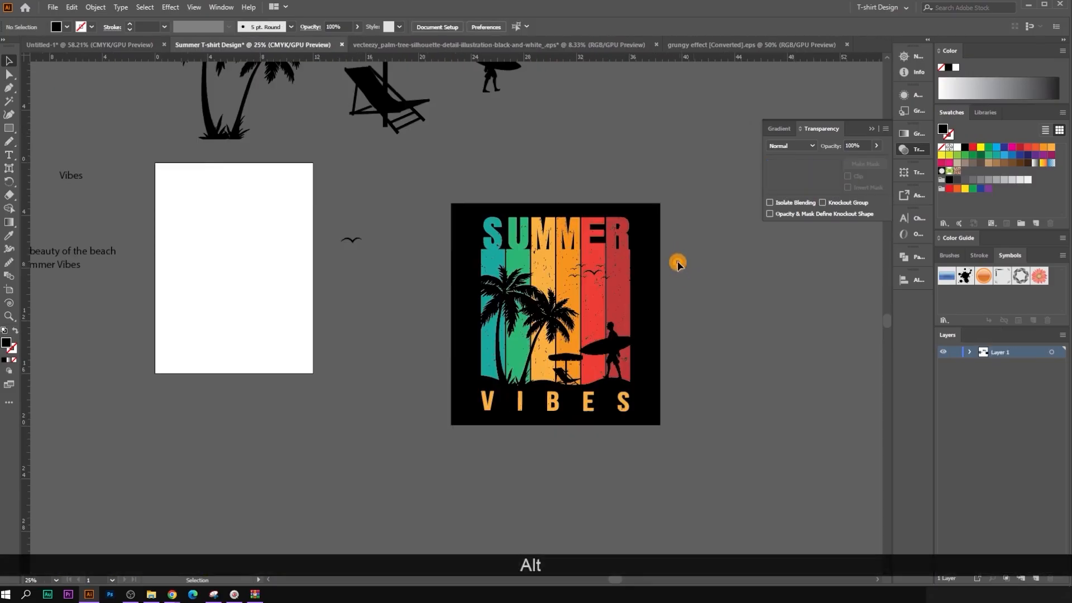
pyautogui.scroll(2, 701, 269)
pyautogui.scroll(-2, 669, 263)
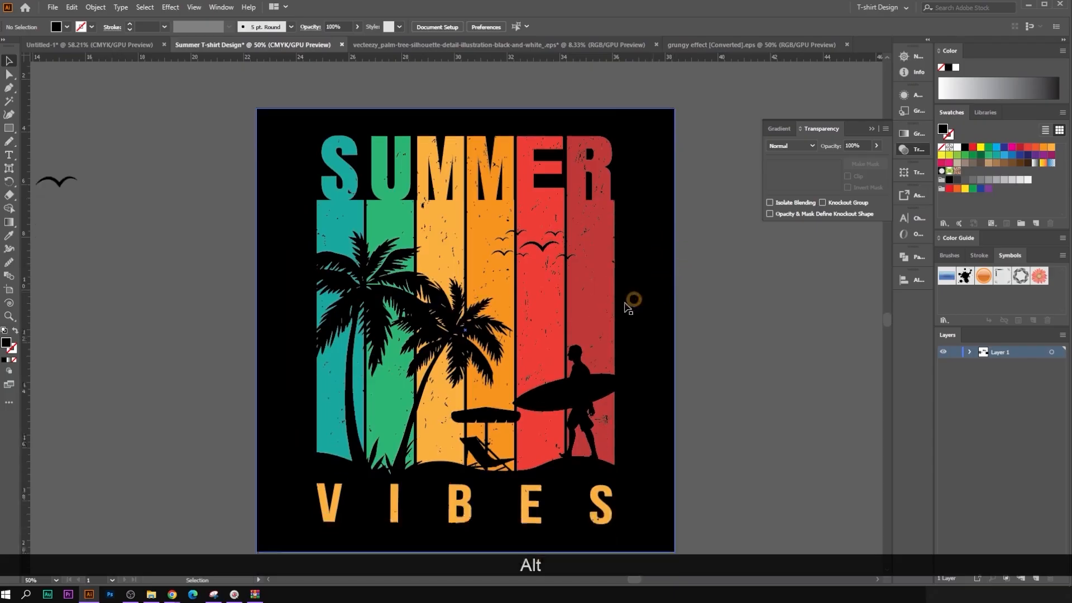
pyautogui.scroll(-1, 726, 328)
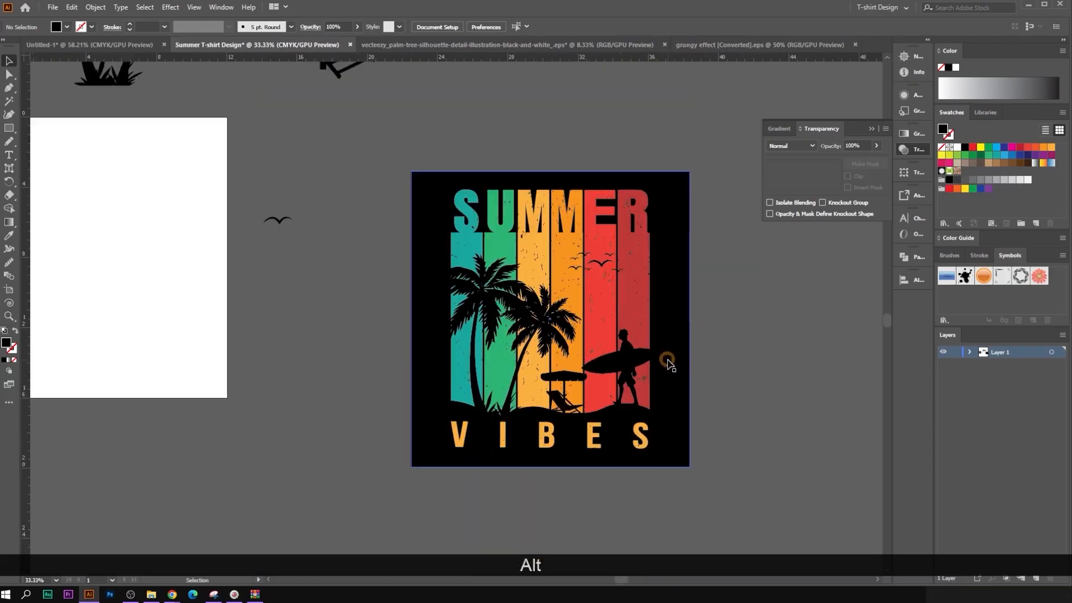
pyautogui.scroll(-1, 696, 335)
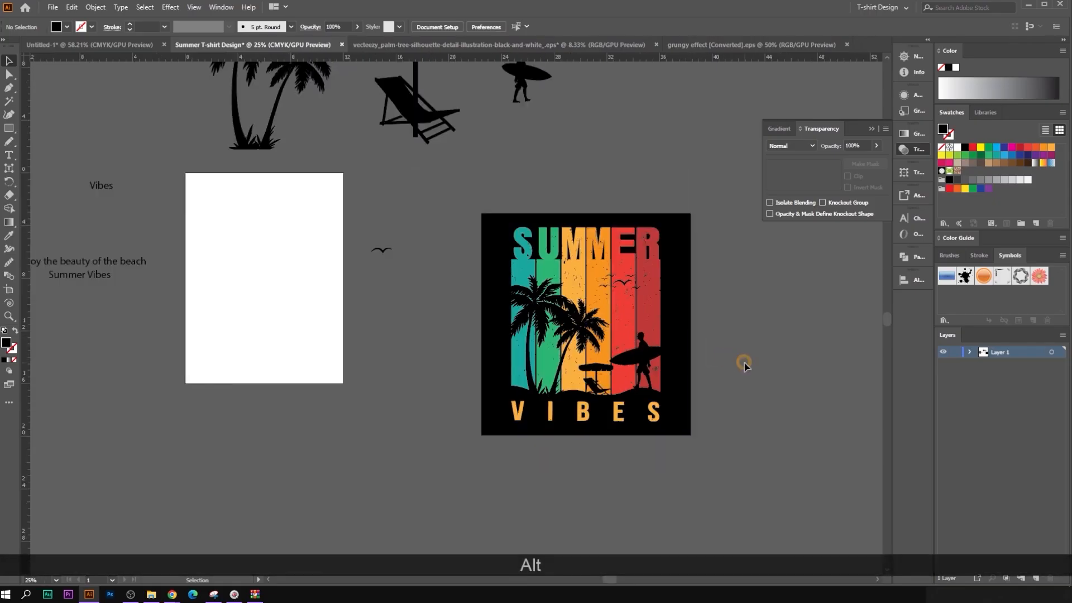
pyautogui.click(687, 399)
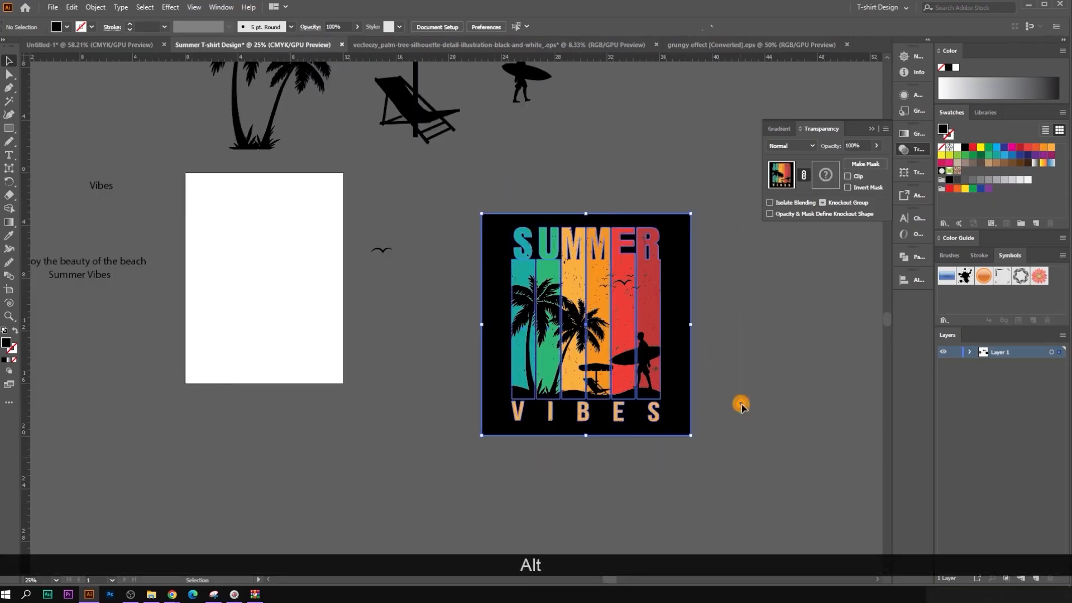
pyautogui.scroll(-1, 741, 408)
pyautogui.scroll(-1, 721, 395)
pyautogui.moveTo(678, 365); pyautogui.dragTo(231, 333)
pyautogui.click(263, 251)
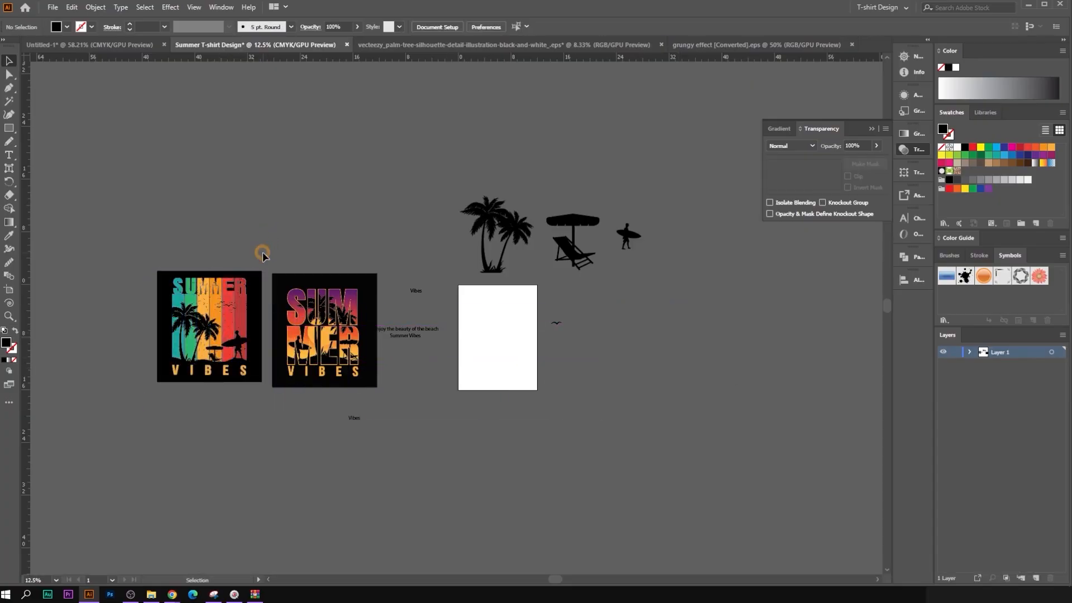
# Step: Paste a spare copy of the grunge texture and place it above the finished designs, beside the palm tree silhouettes
pyautogui.scroll(2, 270, 268)
pyautogui.scroll(-3, 484, 350)
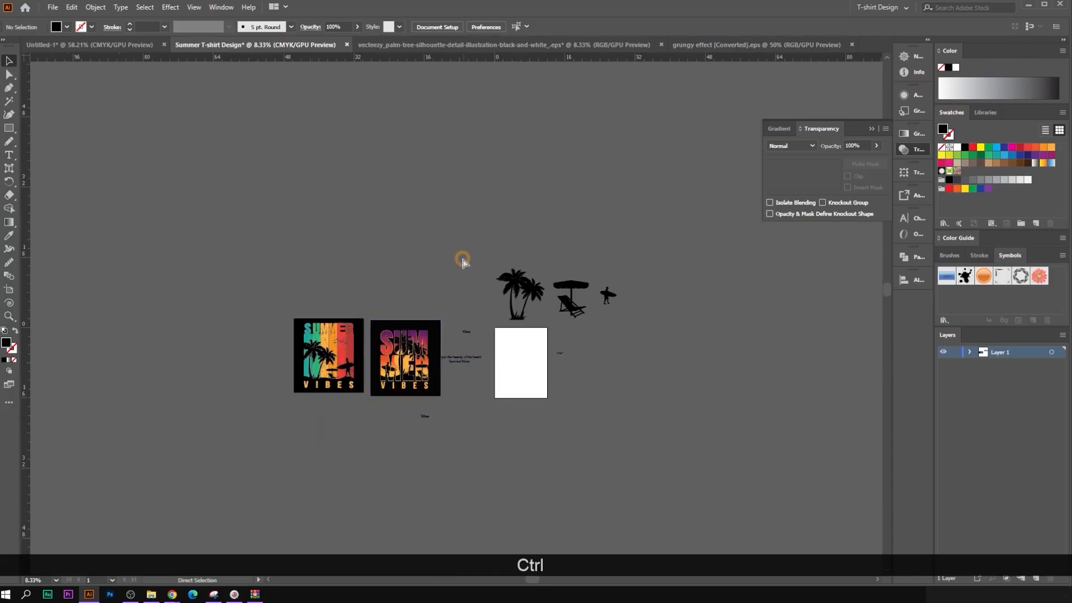
pyautogui.hotkey('ctrl', 'v')
pyautogui.moveTo(451, 319); pyautogui.dragTo(448, 266)
pyautogui.click(553, 230)
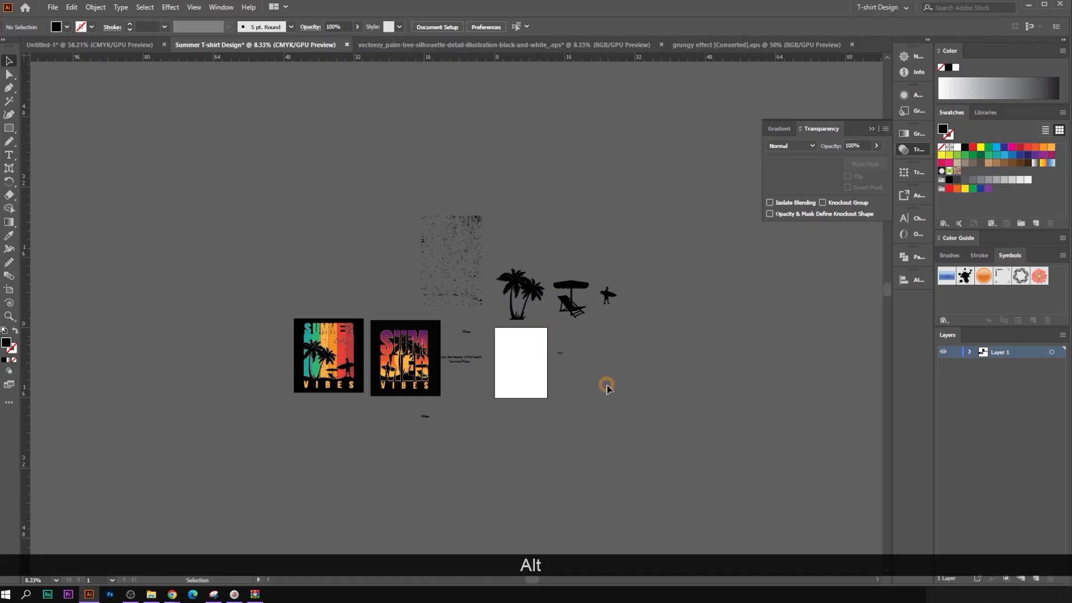
# Step: Draw a black horizontal rectangle about 12.3 in wide and 1.2 in high across the upper part of the blank artboard
pyautogui.scroll(5, 480, 255)
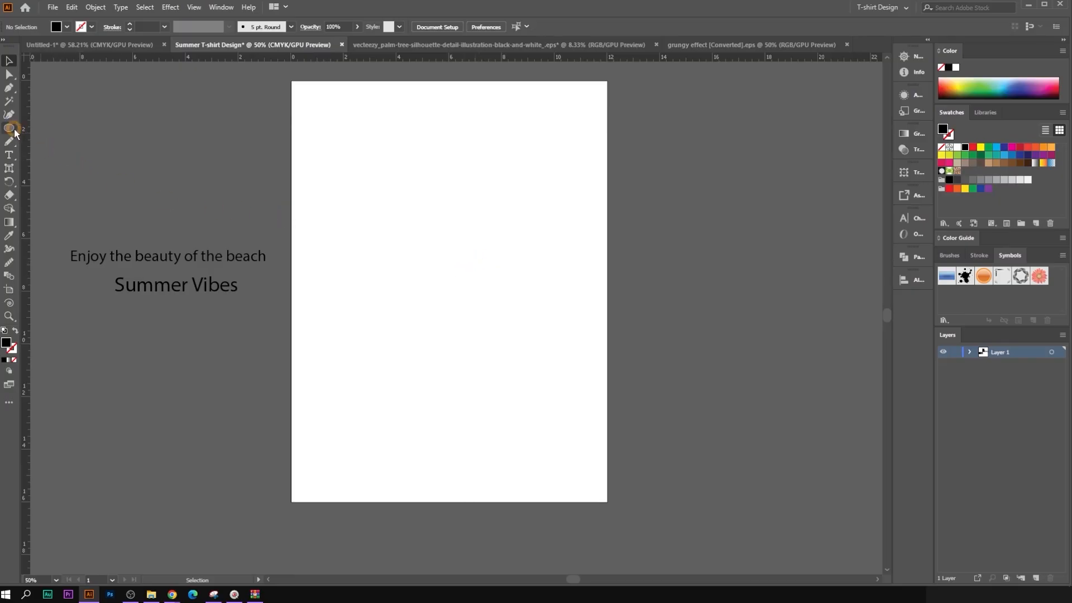
pyautogui.moveTo(16, 132); pyautogui.dragTo(128, 145)
pyautogui.click(84, 129)
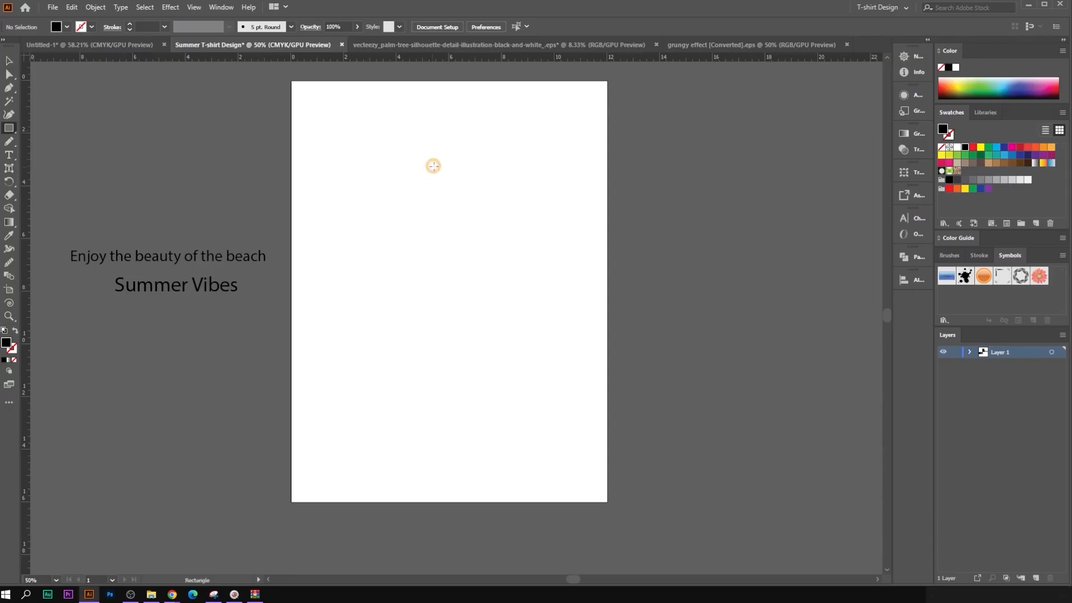
pyautogui.moveTo(292, 119); pyautogui.dragTo(616, 147)
pyautogui.click(9, 61)
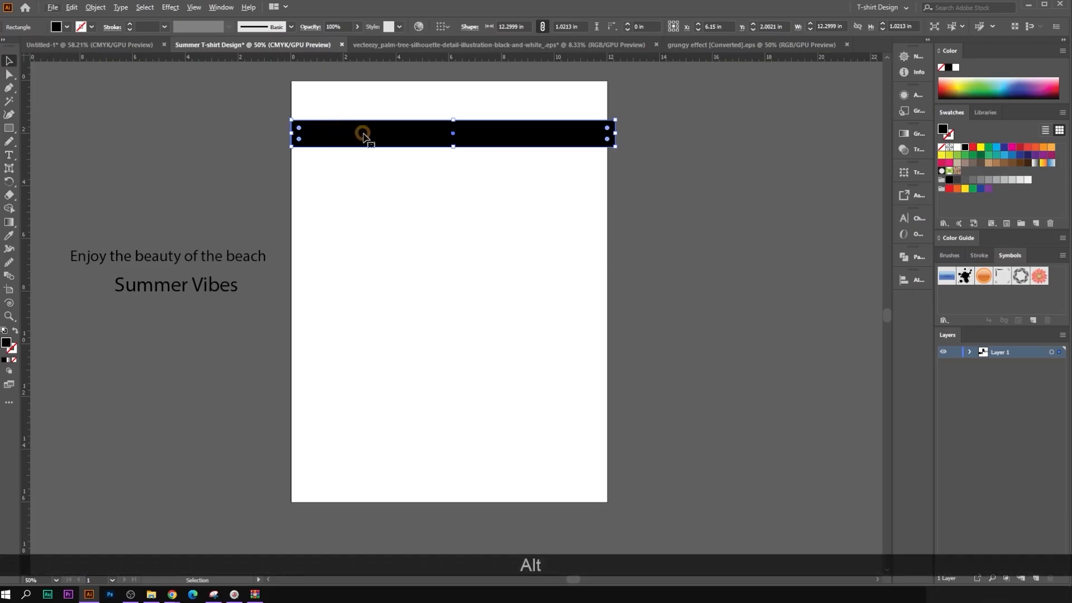
pyautogui.moveTo(453, 147); pyautogui.dragTo(468, 153)
pyautogui.click(584, 168)
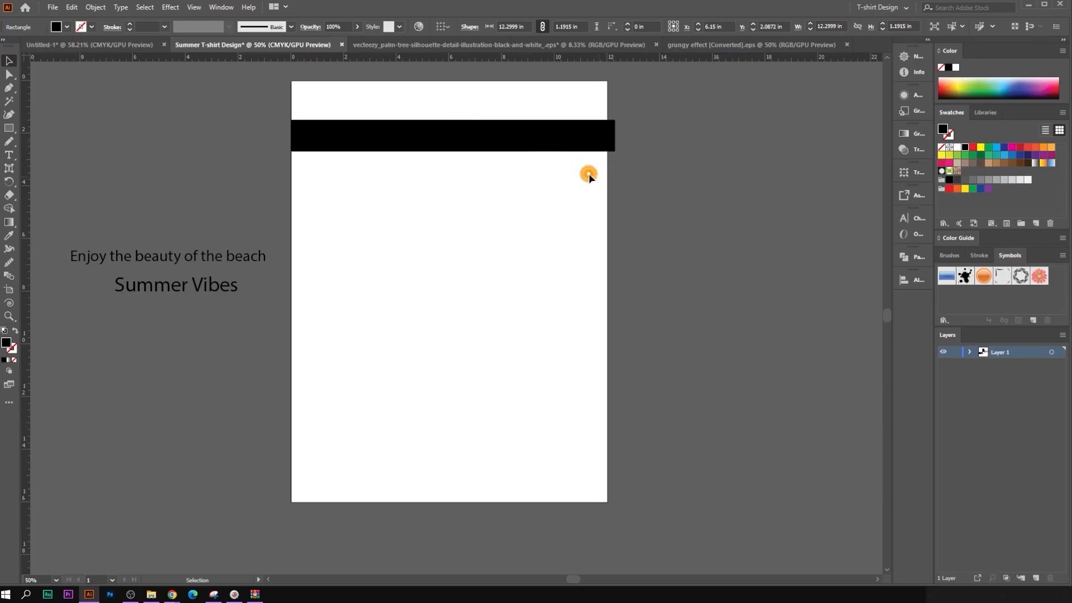
# Step: Duplicate the black bar straight down with a narrow gap and repeat the transformation to make a stack of seven bars
pyautogui.click(477, 131)
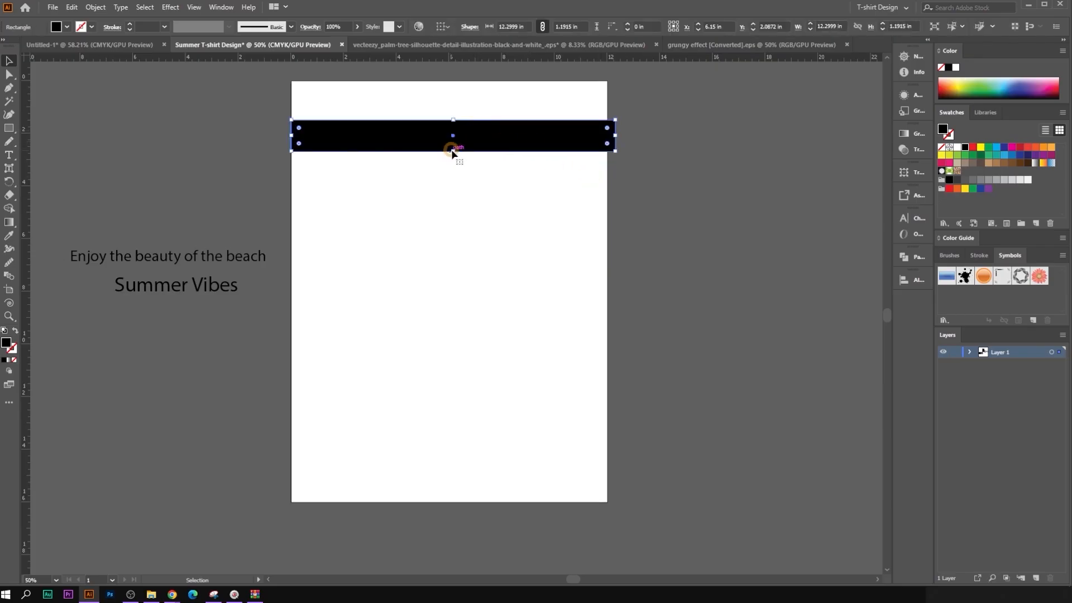
pyautogui.moveTo(493, 131); pyautogui.dragTo(494, 165)
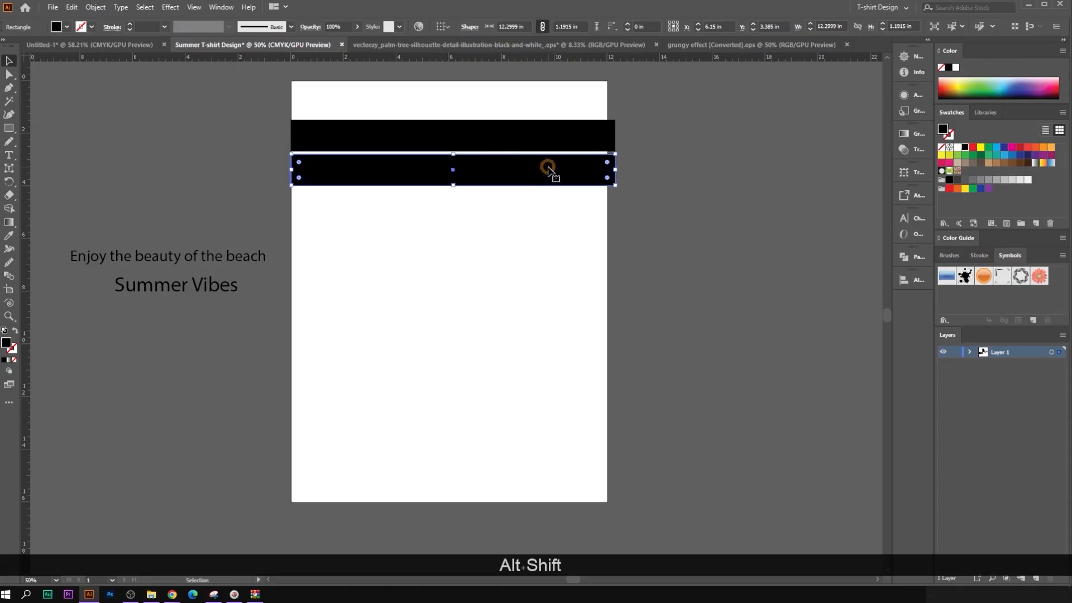
pyautogui.press('ctrl')
pyautogui.hotkey('ctrl', 'd')
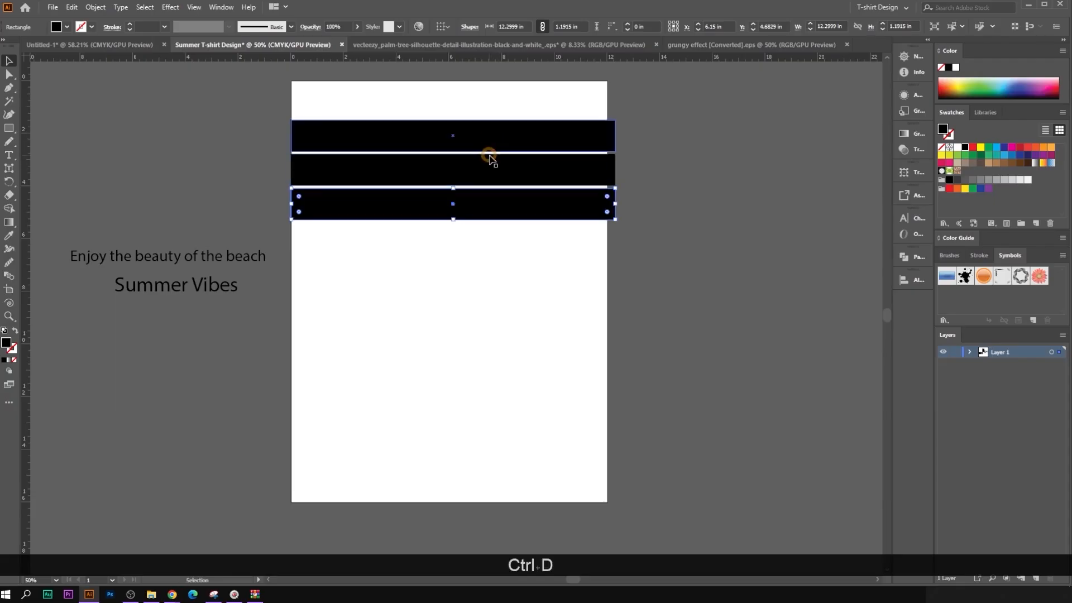
pyautogui.press('ctrl')
pyautogui.hotkey('ctrl', 'd')
pyautogui.hotkey('ctrl', 'd')
pyautogui.hotkey('ctrl', 'd')
pyautogui.hotkey('ctrl', 'd')
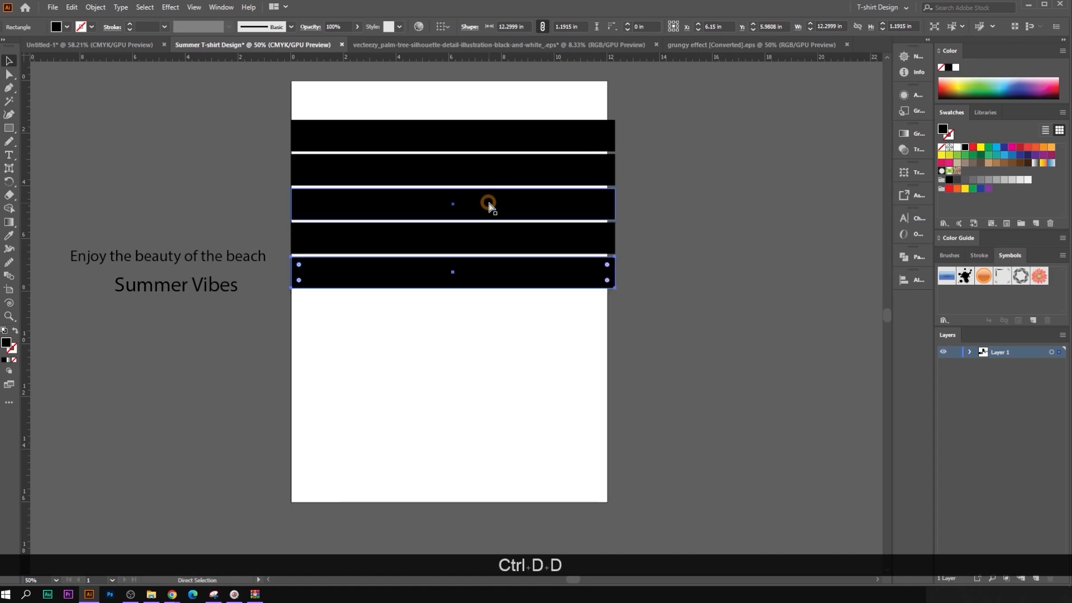
# Step: Select all seven black bars and group them
pyautogui.click(382, 98)
pyautogui.moveTo(382, 98); pyautogui.dragTo(493, 370)
pyautogui.hotkey('ctrl', 'g')
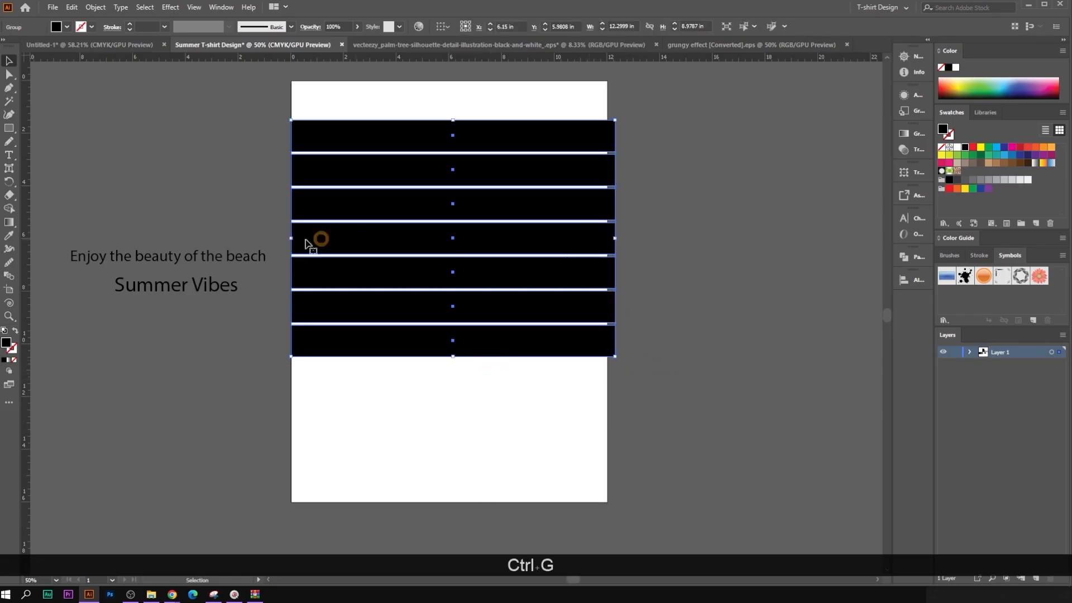
# Step: Draw a circle over the middle of the grouped bars and enlarge it proportionally to about 8.3 in in diameter
pyautogui.moveTo(4, 132); pyautogui.dragTo(42, 148)
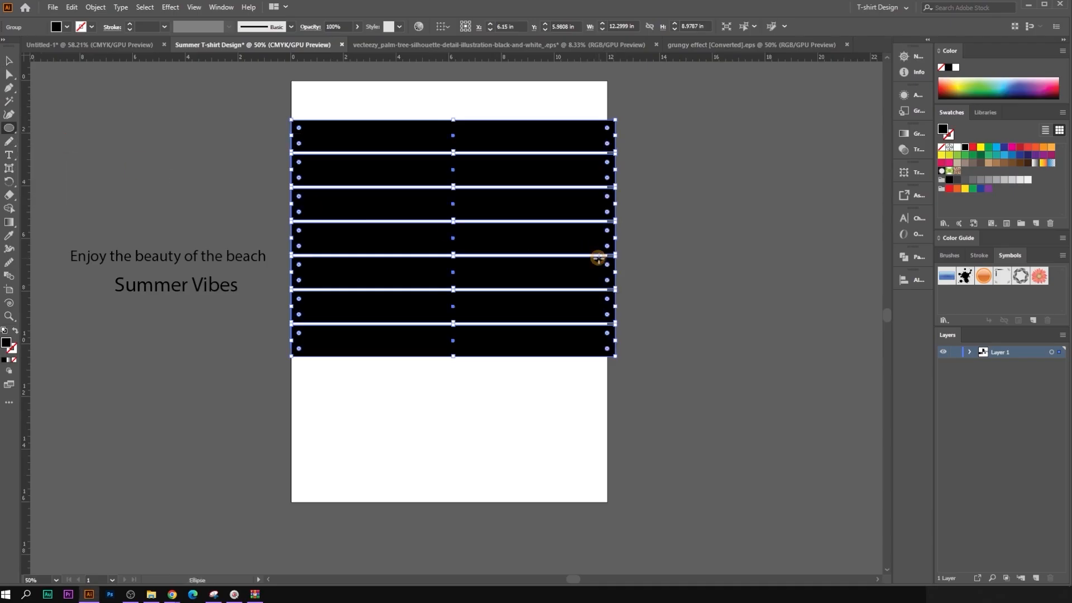
pyautogui.moveTo(451, 235); pyautogui.dragTo(456, 242)
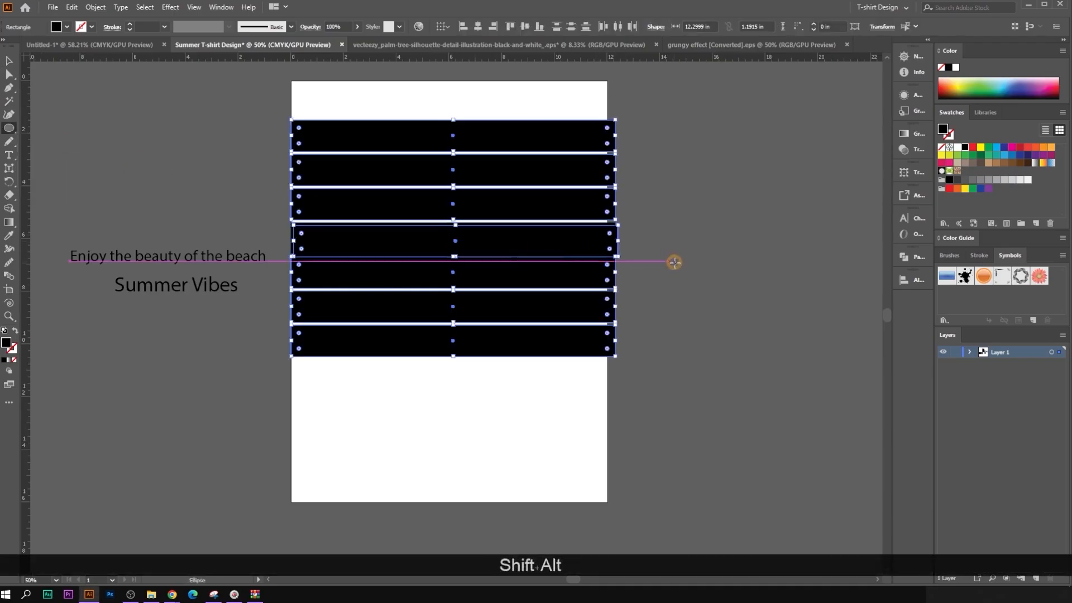
pyautogui.hotkey('ctrl', 'z')
pyautogui.click(693, 260)
pyautogui.click(567, 316)
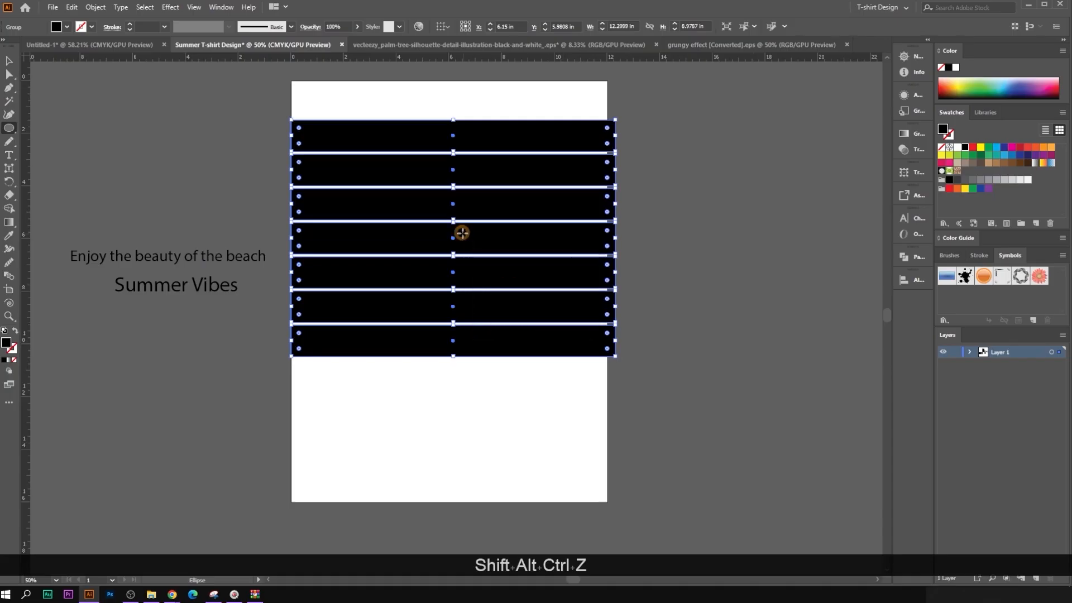
pyautogui.moveTo(457, 230); pyautogui.dragTo(560, 305)
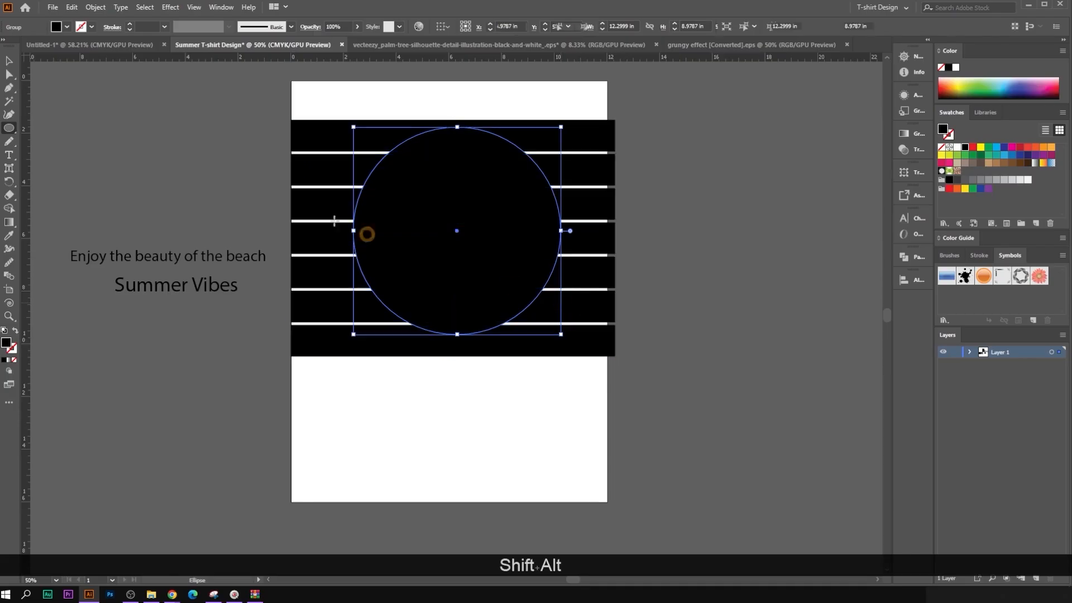
pyautogui.click(11, 59)
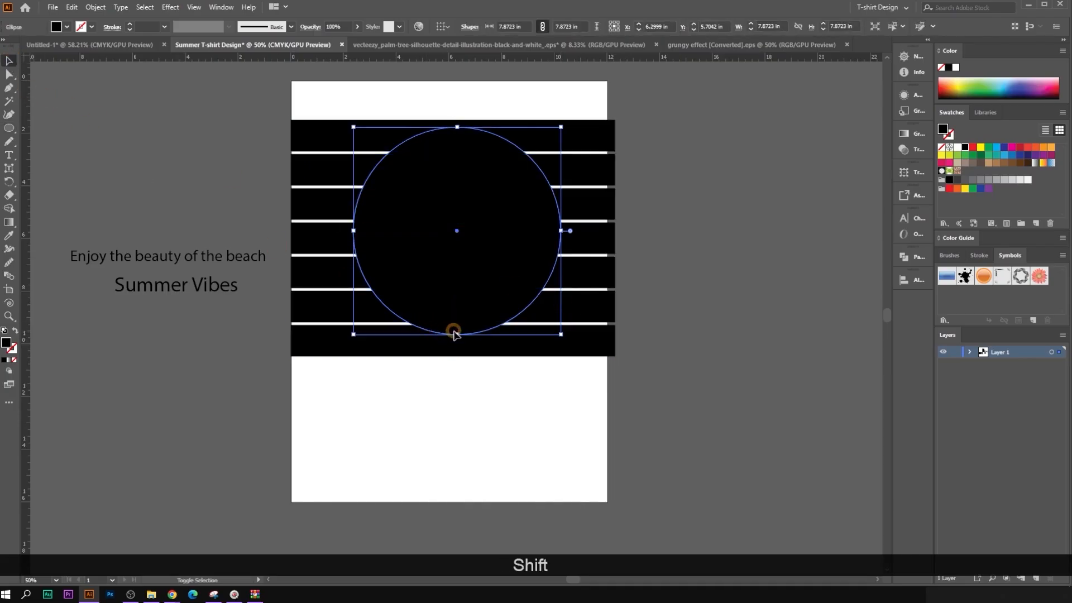
pyautogui.moveTo(458, 334); pyautogui.dragTo(472, 354)
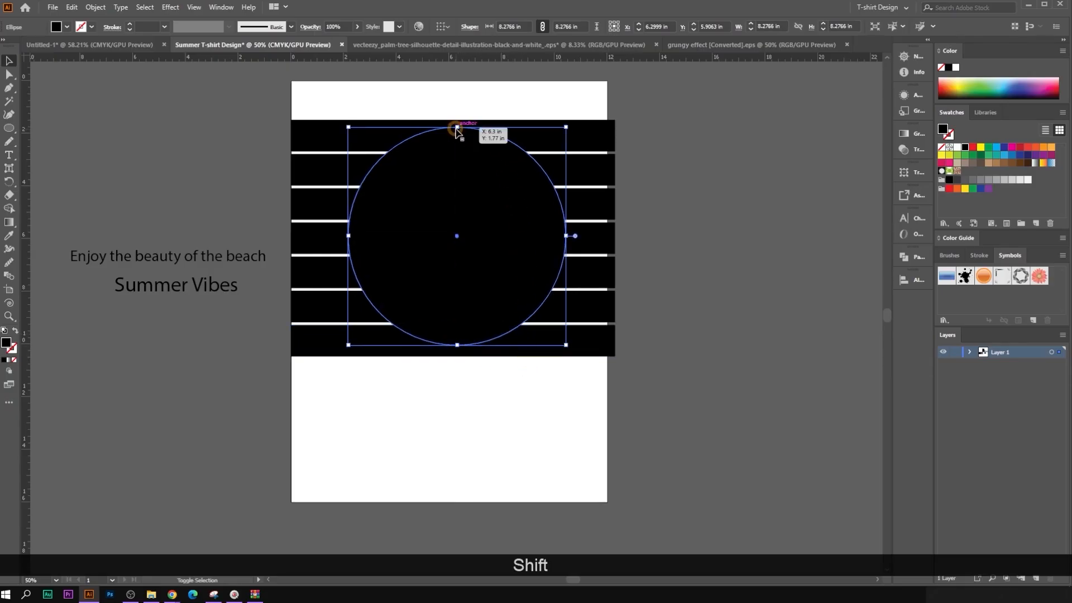
# Step: Reduce the circle proportionally to about 8.06 in in diameter and copy it to the clipboard
pyautogui.moveTo(458, 126); pyautogui.dragTo(457, 133)
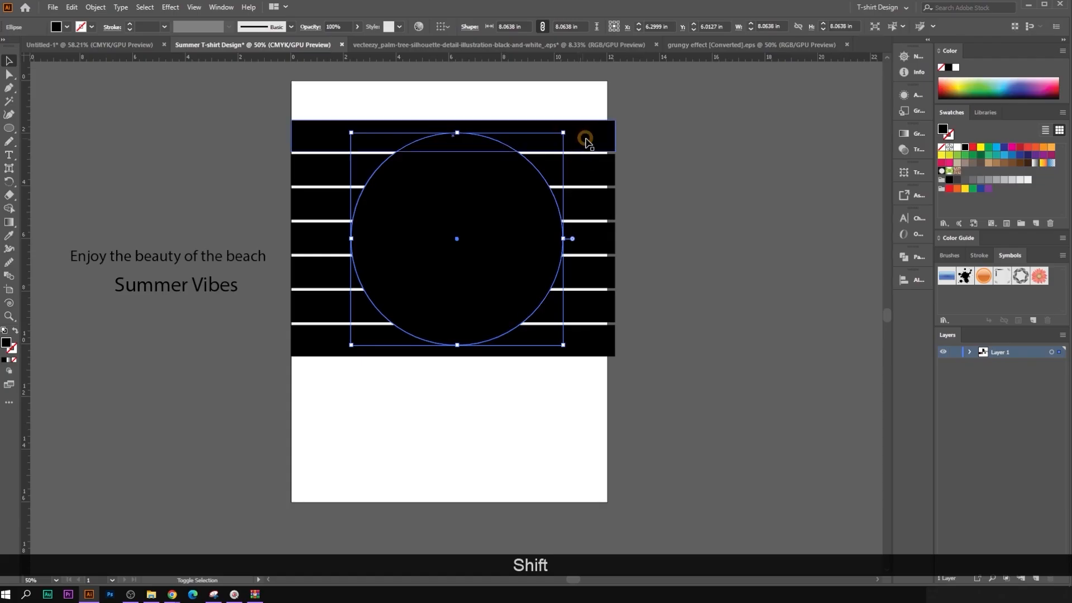
pyautogui.keyDown('shift'); pyautogui.click(474, 217); pyautogui.keyUp('shift')
pyautogui.keyDown('shift'); pyautogui.click(475, 218); pyautogui.keyUp('shift')
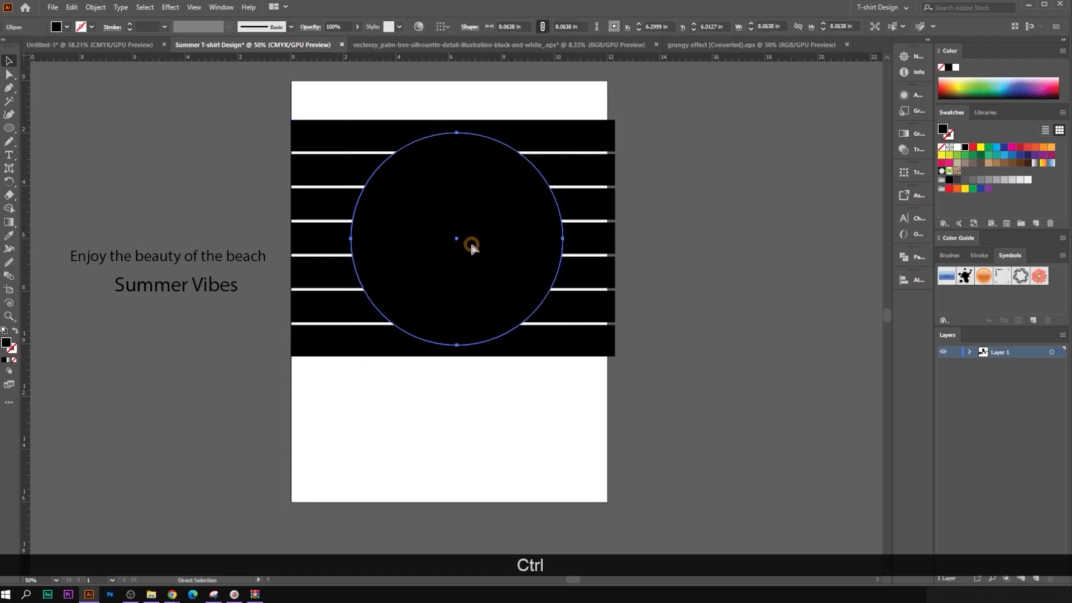
pyautogui.hotkey('ctrl', 'c')
# Step: Select the circle together with the grouped bars and make a clipping mask so the bars fill only the circle
pyautogui.keyDown('shift'); pyautogui.click(613, 177); pyautogui.keyUp('shift')
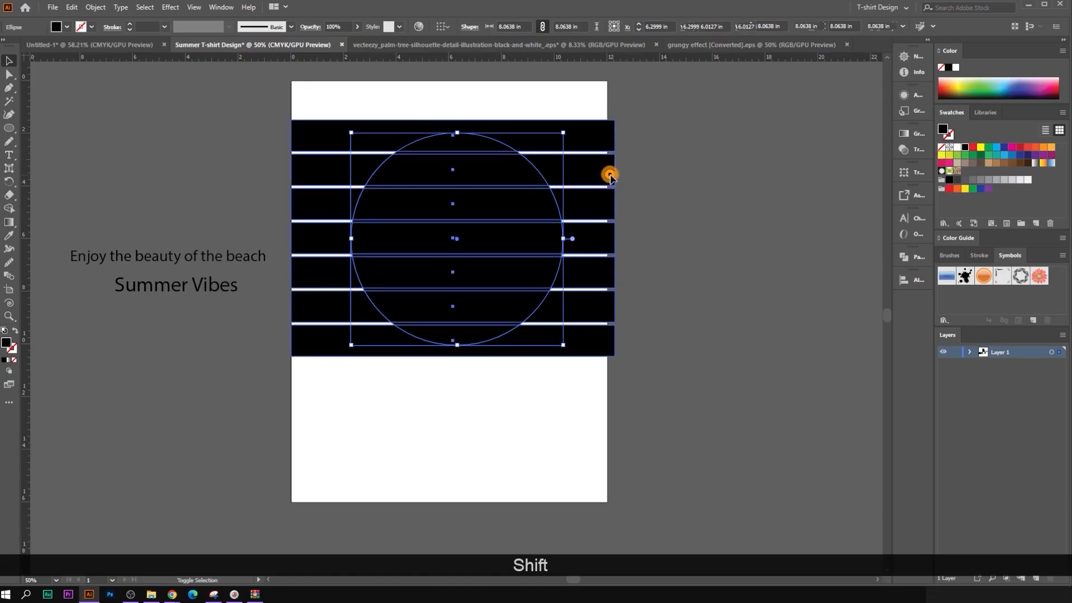
pyautogui.moveTo(679, 166); pyautogui.dragTo(431, 249)
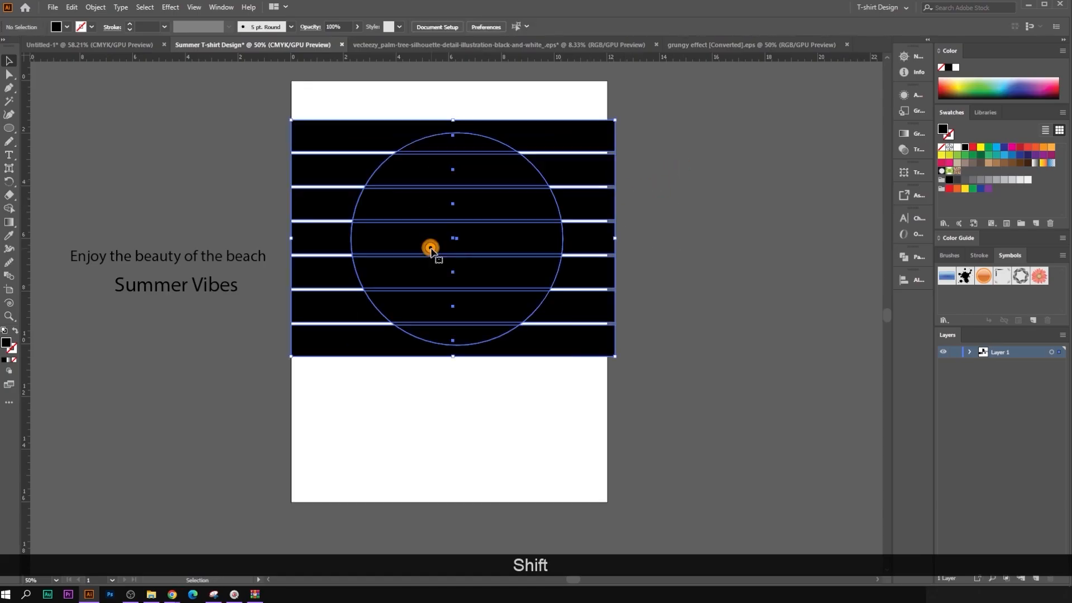
pyautogui.rightClick(463, 216)
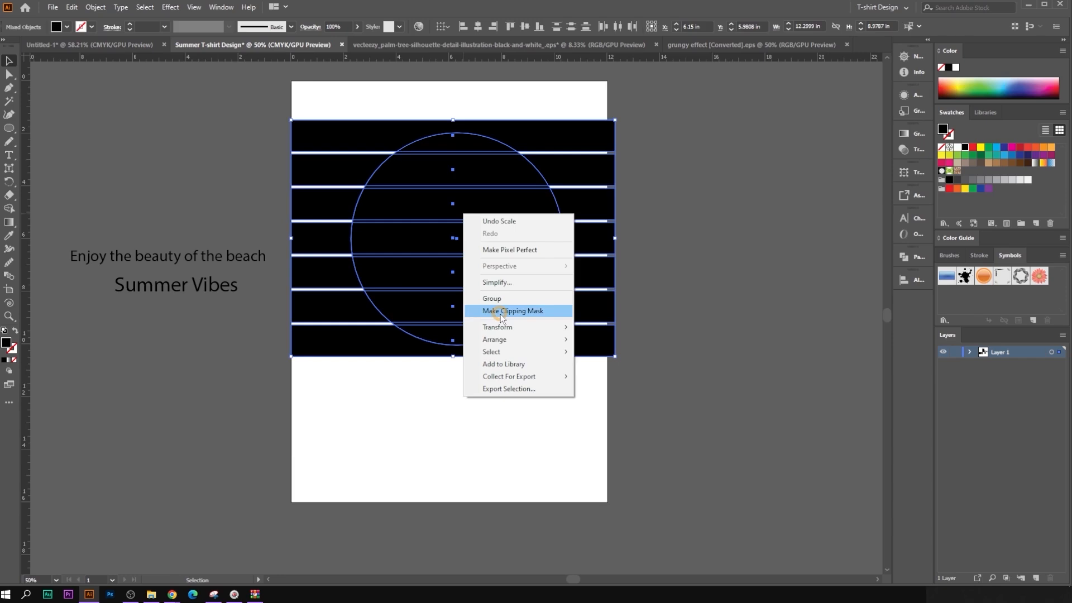
pyautogui.click(500, 312)
pyautogui.click(648, 315)
pyautogui.scroll(1, 628, 313)
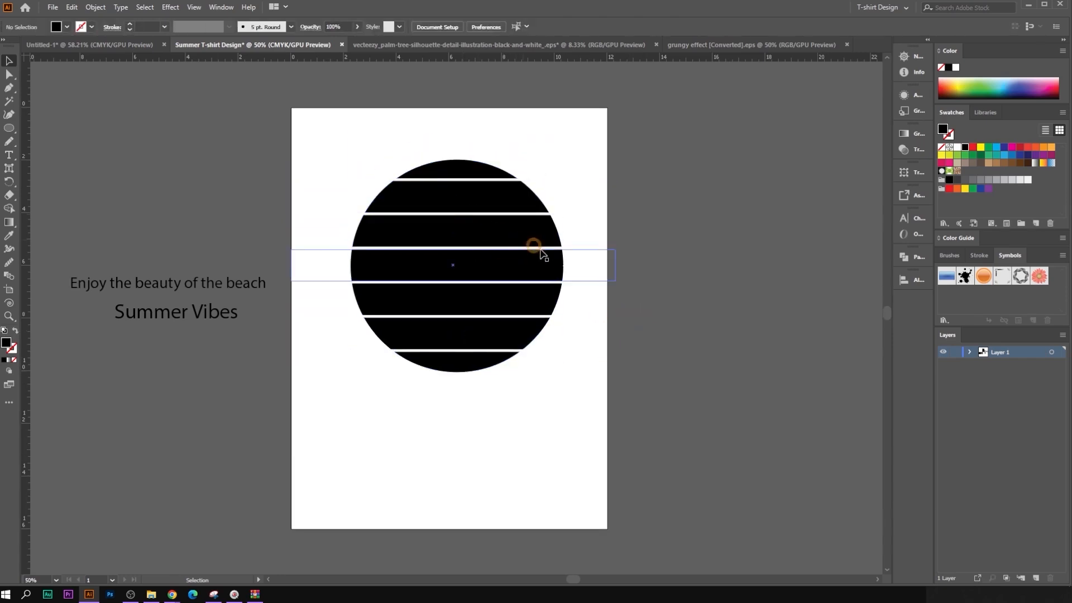
# Step: Paste the copied circle behind, swap its fill and stroke, and enlarge it from the centre to about 9.3 in as an outer ring
pyautogui.hotkey('ctrl', 'b')
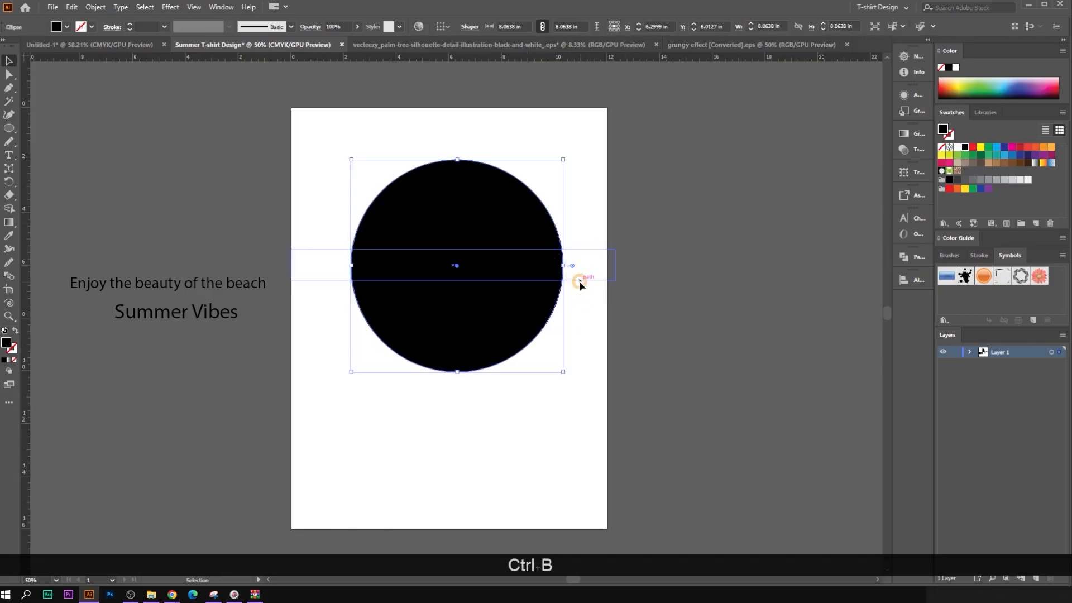
pyautogui.click(16, 331)
pyautogui.moveTo(564, 265); pyautogui.dragTo(579, 268)
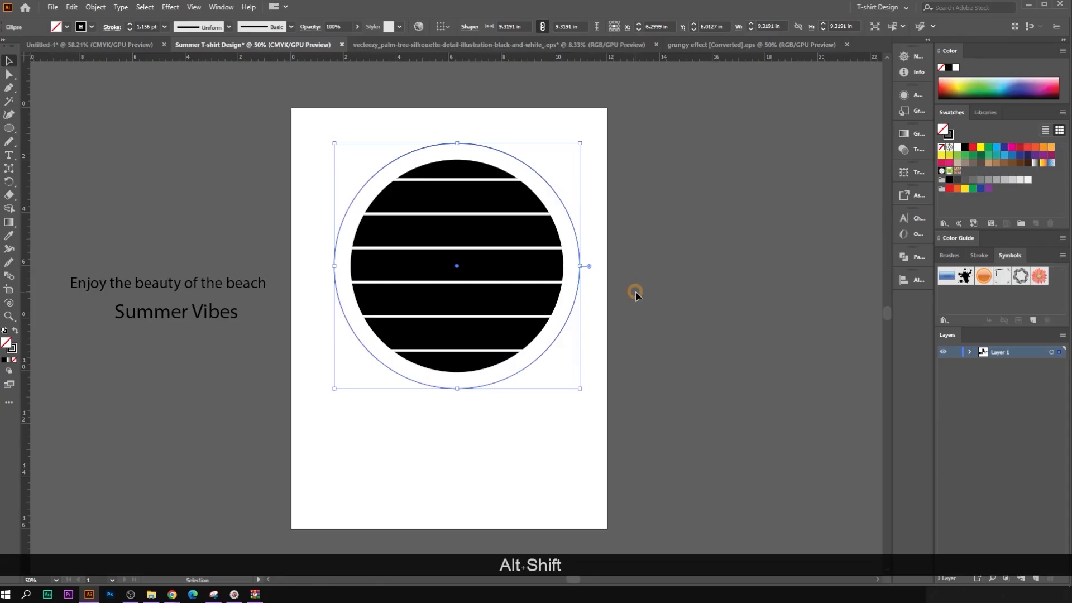
pyautogui.click(609, 246)
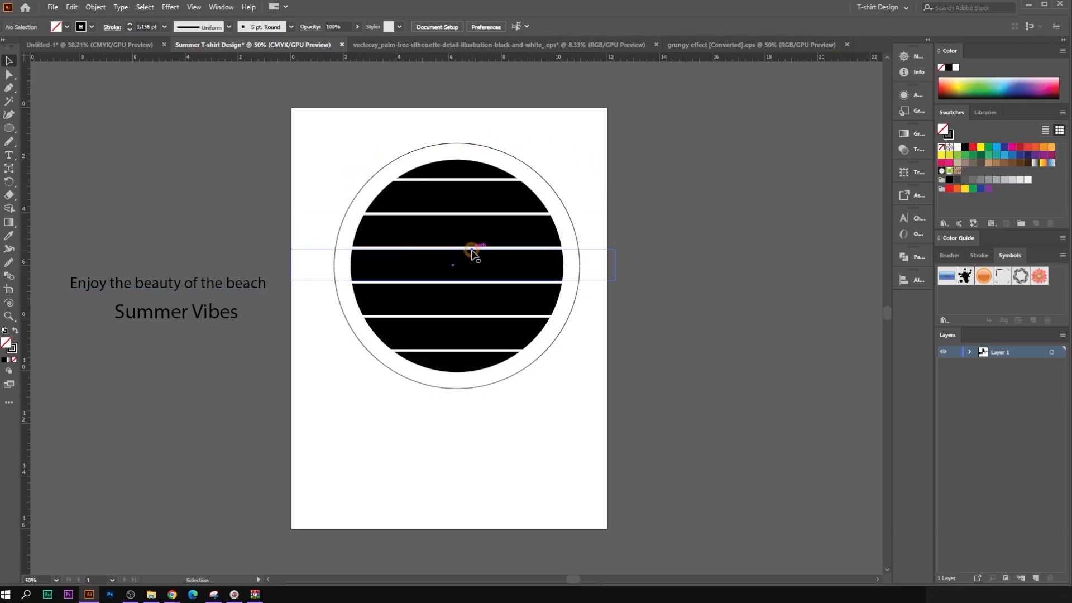
# Step: Examine the clipped stripes and the finished Summer Vibes designs beside the artboard
pyautogui.click(490, 267)
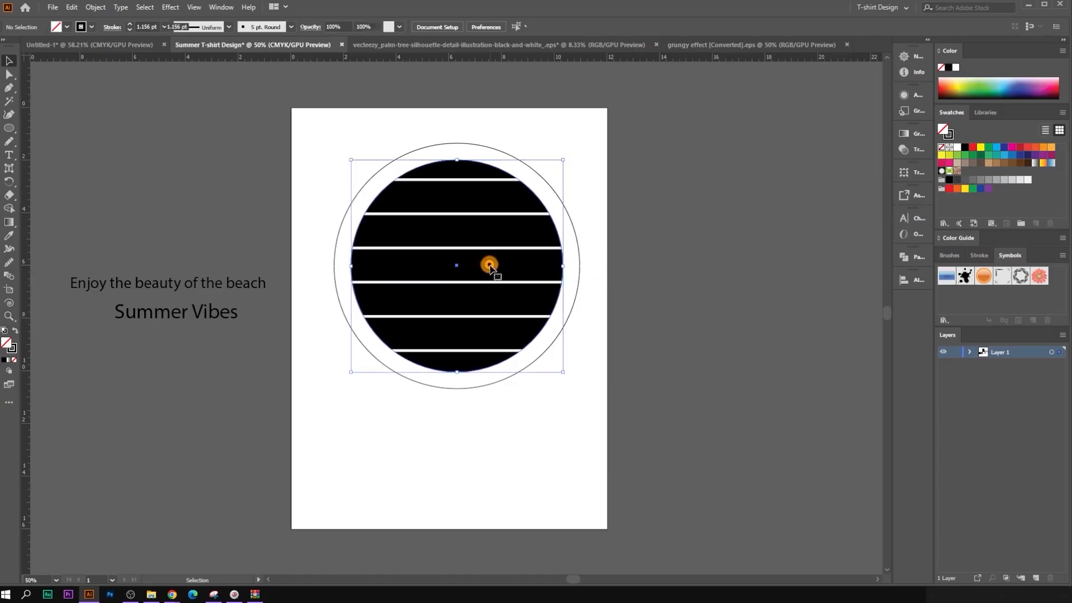
pyautogui.click(657, 282)
pyautogui.click(9, 77)
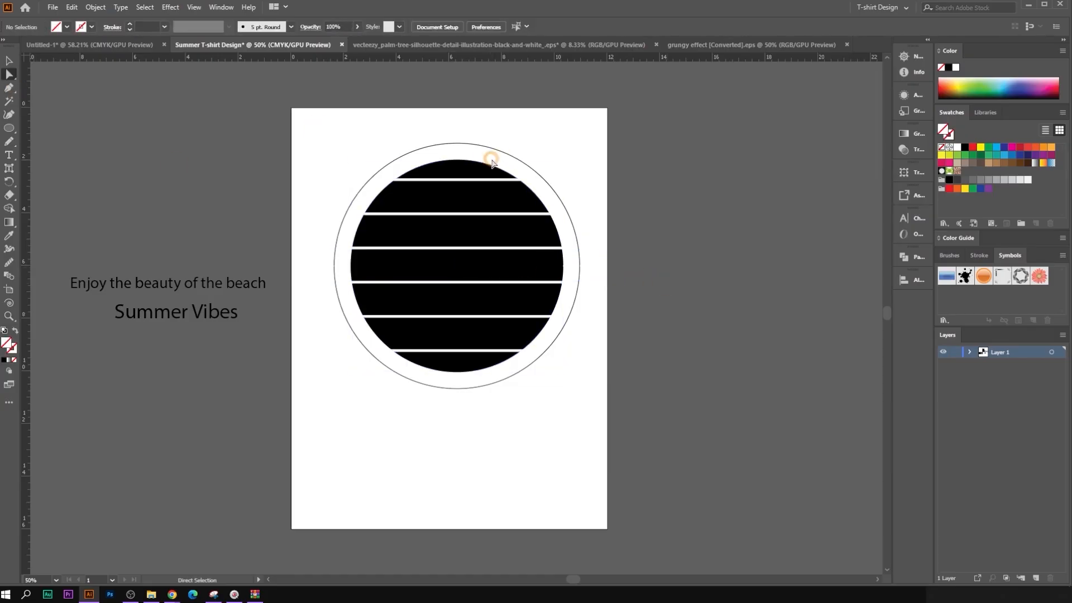
pyautogui.click(451, 168)
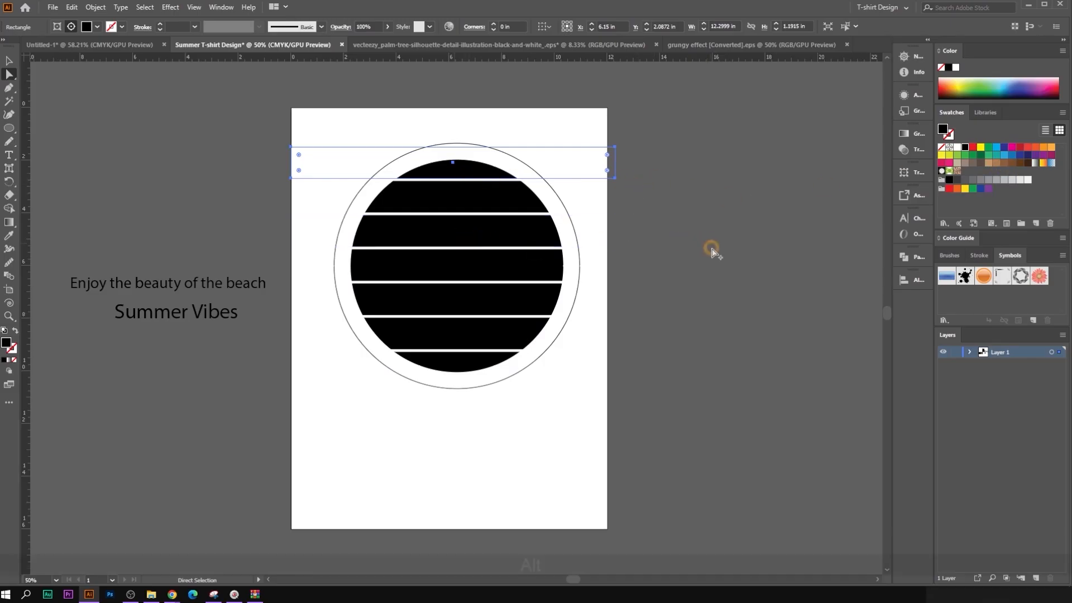
pyautogui.scroll(-3, 713, 249)
pyautogui.click(518, 230)
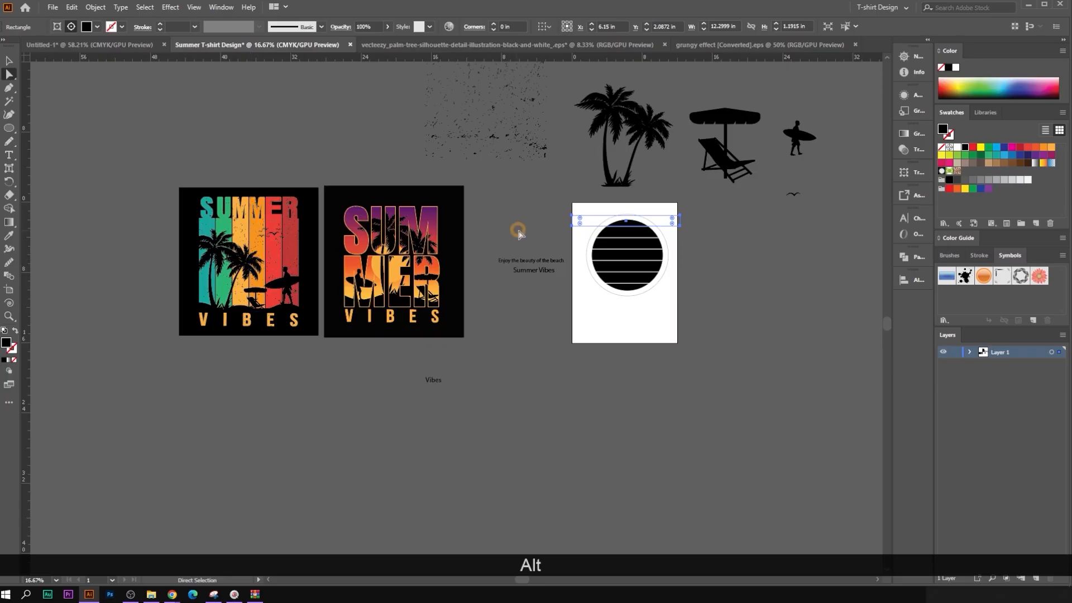
pyautogui.click(9, 60)
pyautogui.click(162, 165)
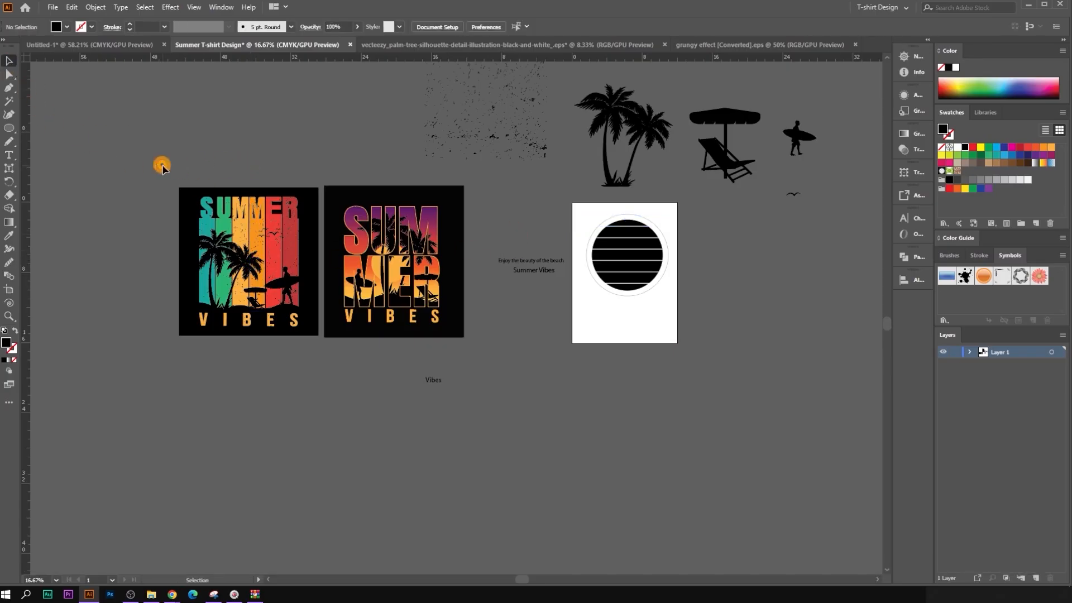
pyautogui.click(276, 283)
pyautogui.scroll(3, 715, 246)
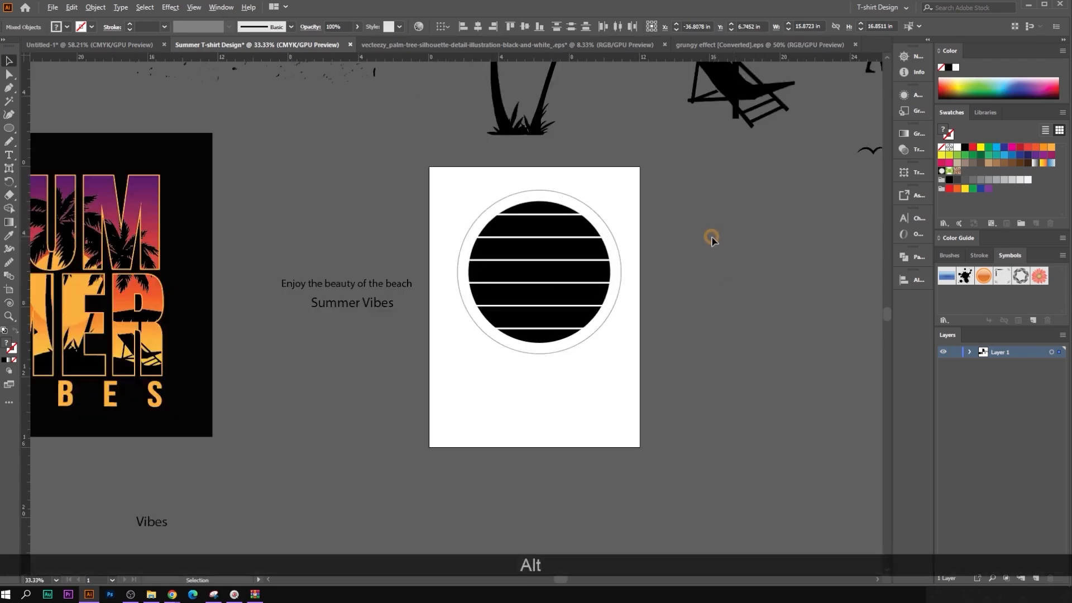
pyautogui.click(692, 254)
# Step: Directly select the top two stripes inside the clipped circle and fill them with the darkened red D11523
pyautogui.click(9, 74)
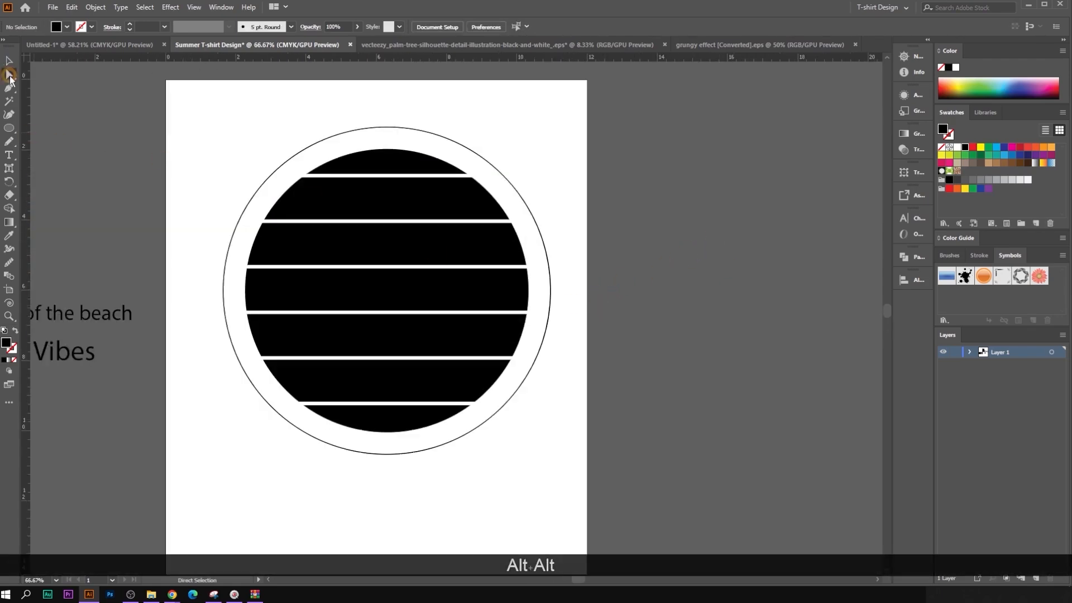
pyautogui.click(412, 171)
pyautogui.keyDown('shift'); pyautogui.click(408, 199); pyautogui.keyUp('shift')
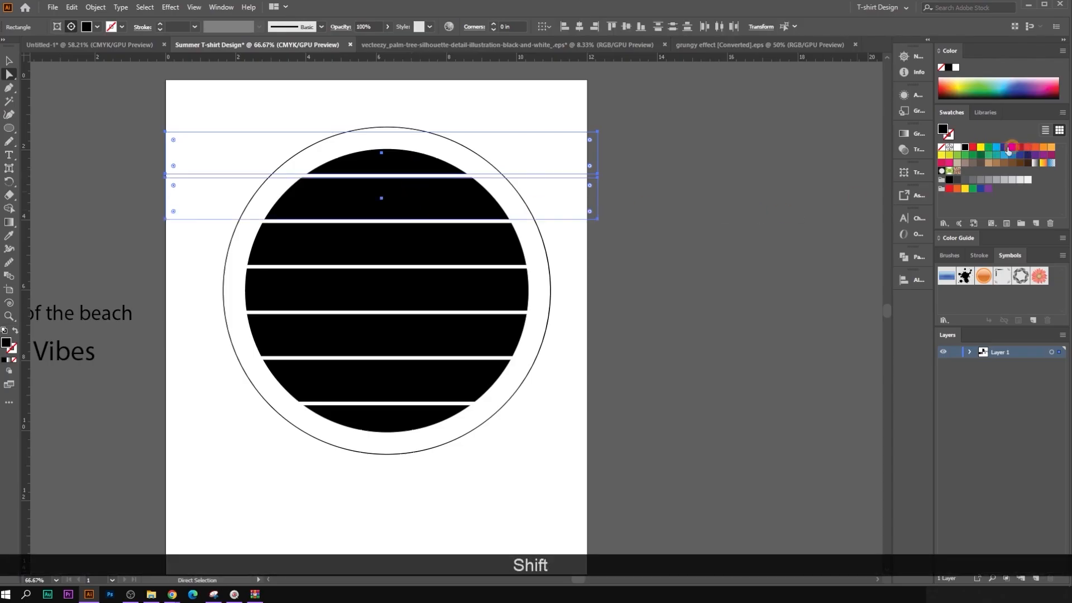
pyautogui.click(973, 147)
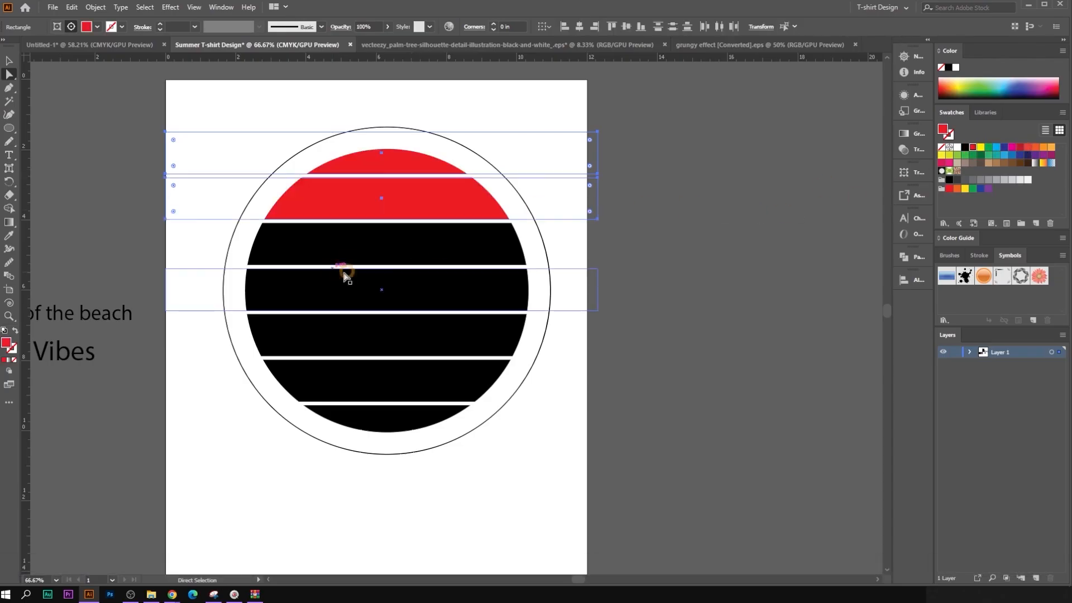
pyautogui.doubleClick(7, 342)
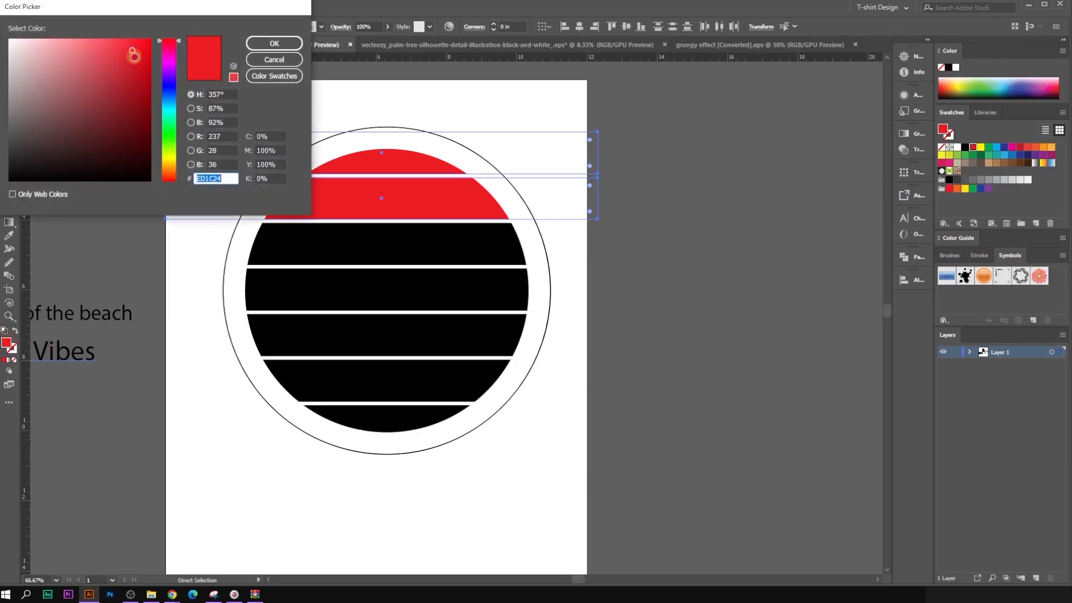
pyautogui.moveTo(134, 56); pyautogui.dragTo(137, 65)
pyautogui.click(275, 43)
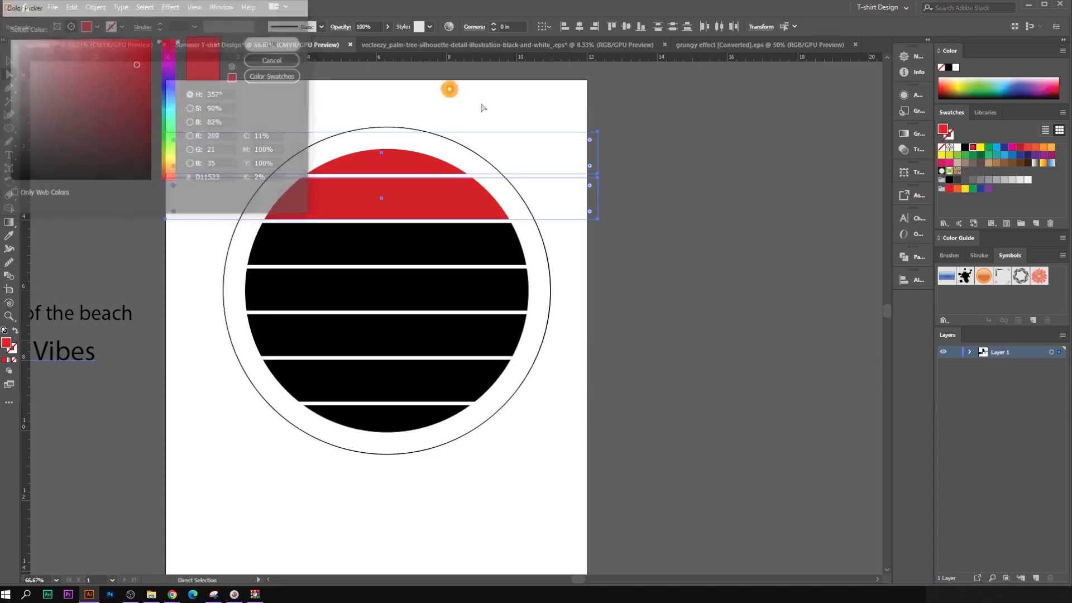
pyautogui.click(653, 232)
# Step: Fill the third stripe with the orange swatch and darken it to a muted brownish orange
pyautogui.click(390, 242)
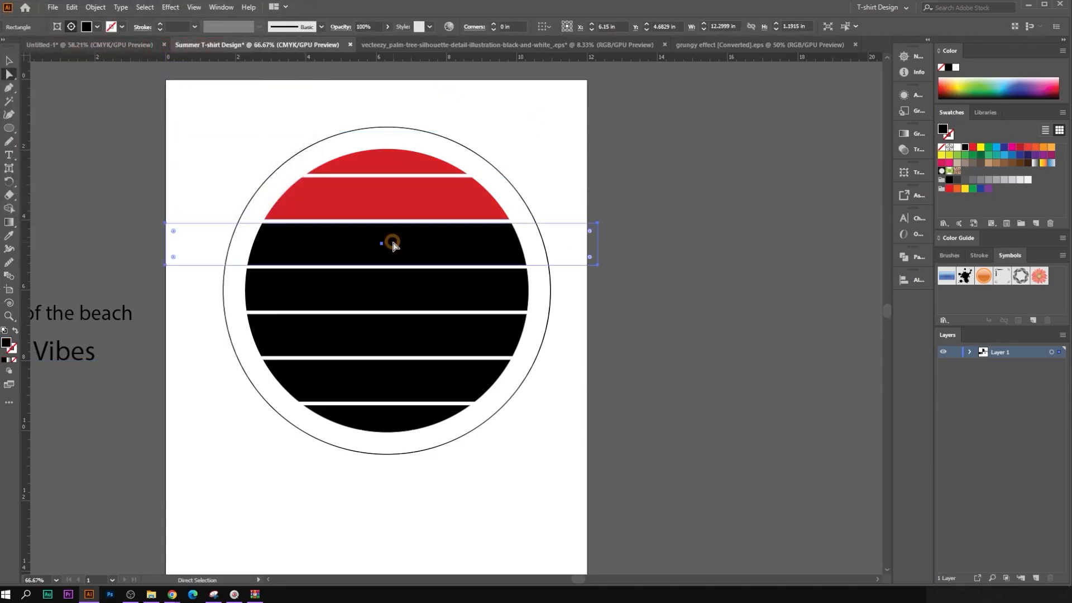
pyautogui.click(1038, 148)
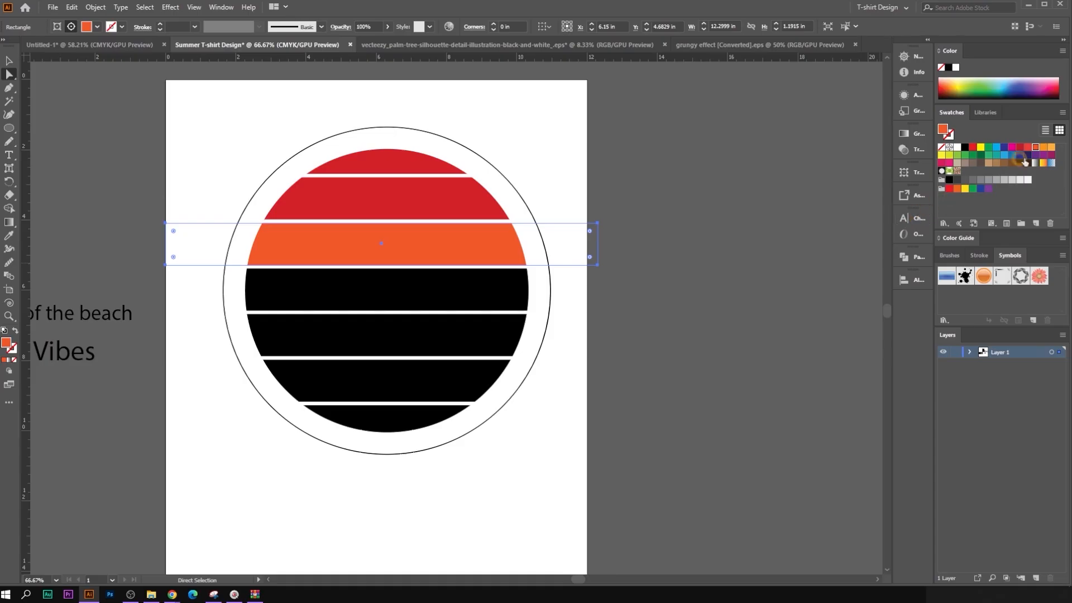
pyautogui.click(1045, 148)
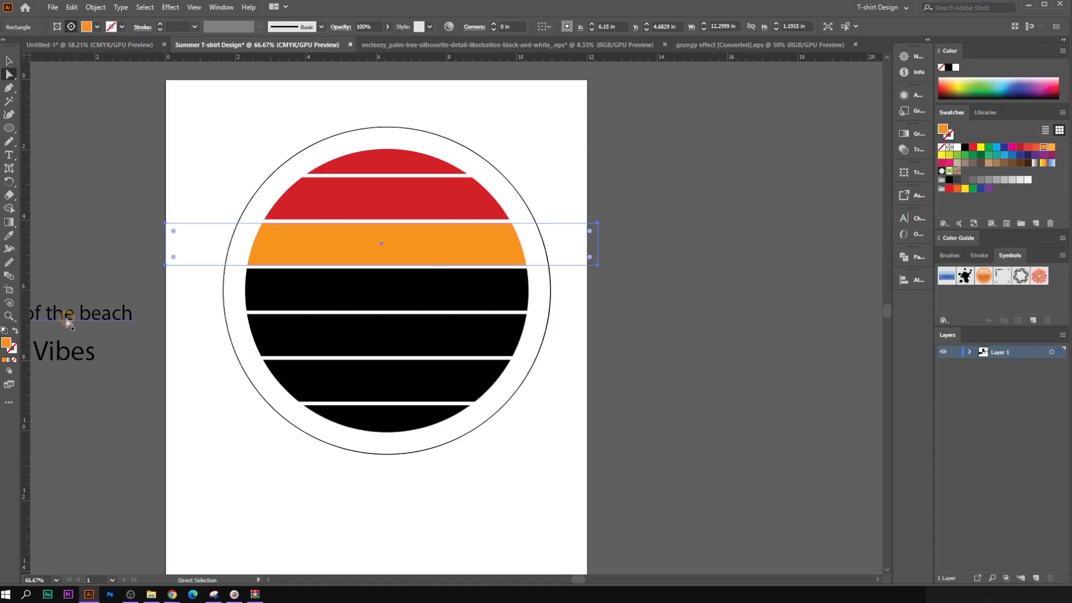
pyautogui.doubleClick(6, 343)
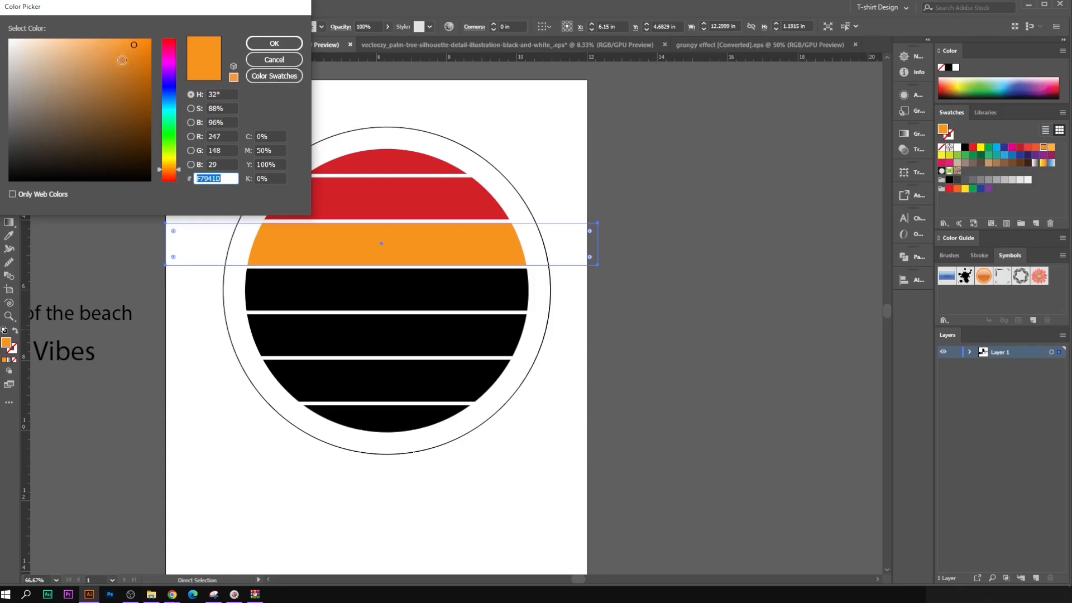
pyautogui.moveTo(123, 59); pyautogui.dragTo(127, 71)
pyautogui.click(274, 43)
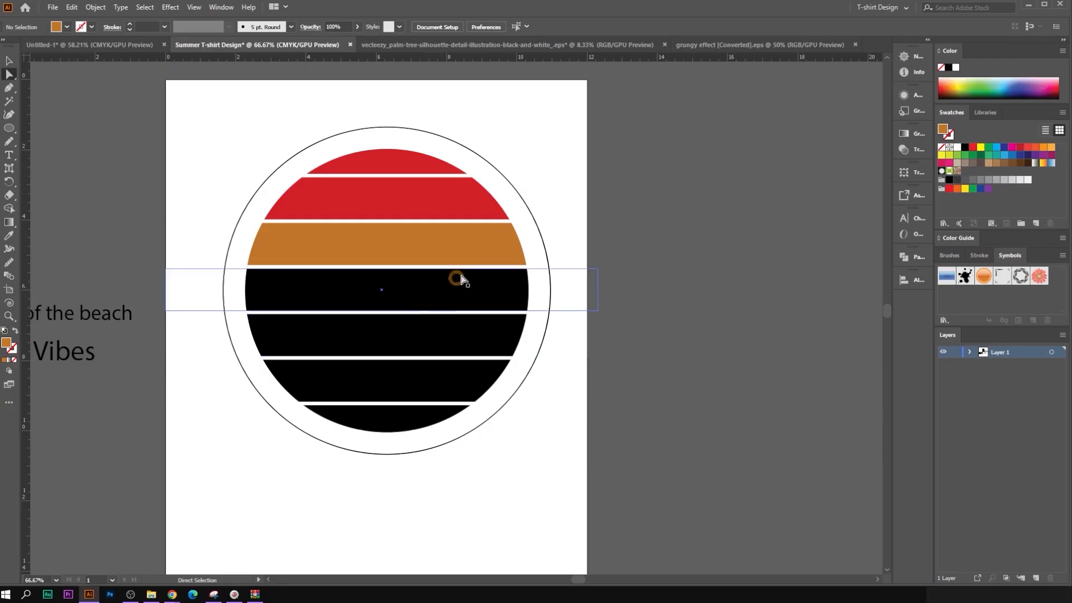
# Step: Fill the fourth stripe with the green swatch and mute it to the grey-green 7E9B8C
pyautogui.click(437, 277)
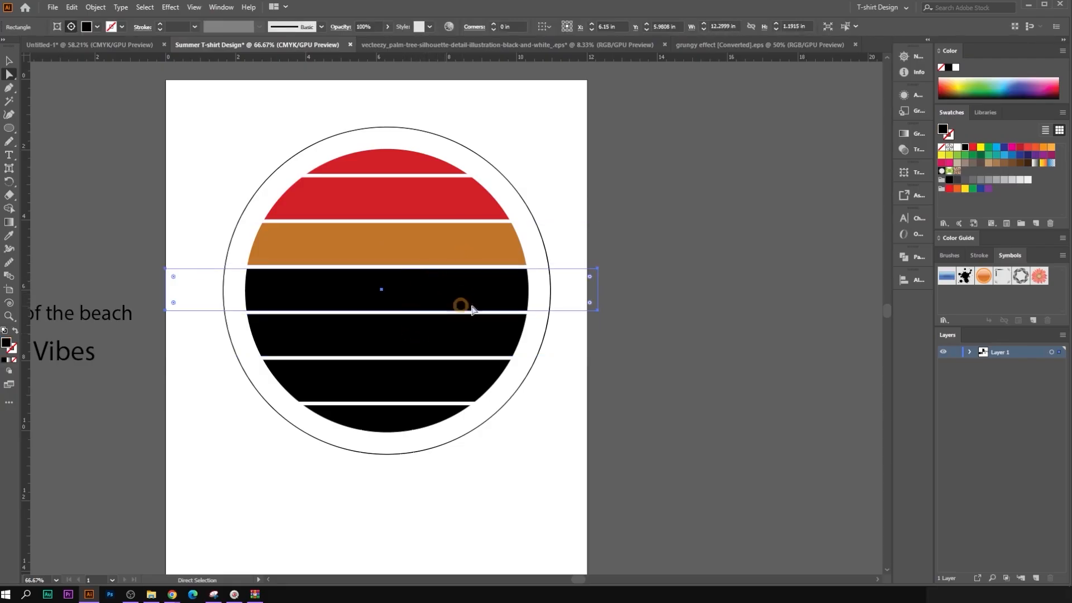
pyautogui.click(989, 158)
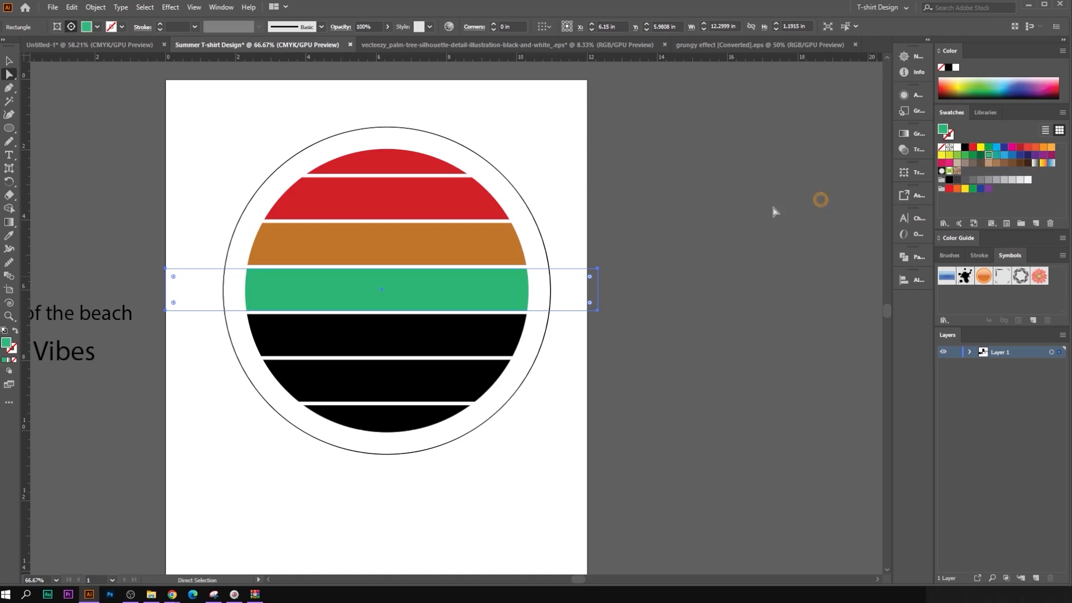
pyautogui.doubleClick(7, 343)
pyautogui.moveTo(79, 94)
pyautogui.mouseDown()
pyautogui.moveTo(66, 103)
pyautogui.moveTo(43, 93)
pyautogui.mouseUp()
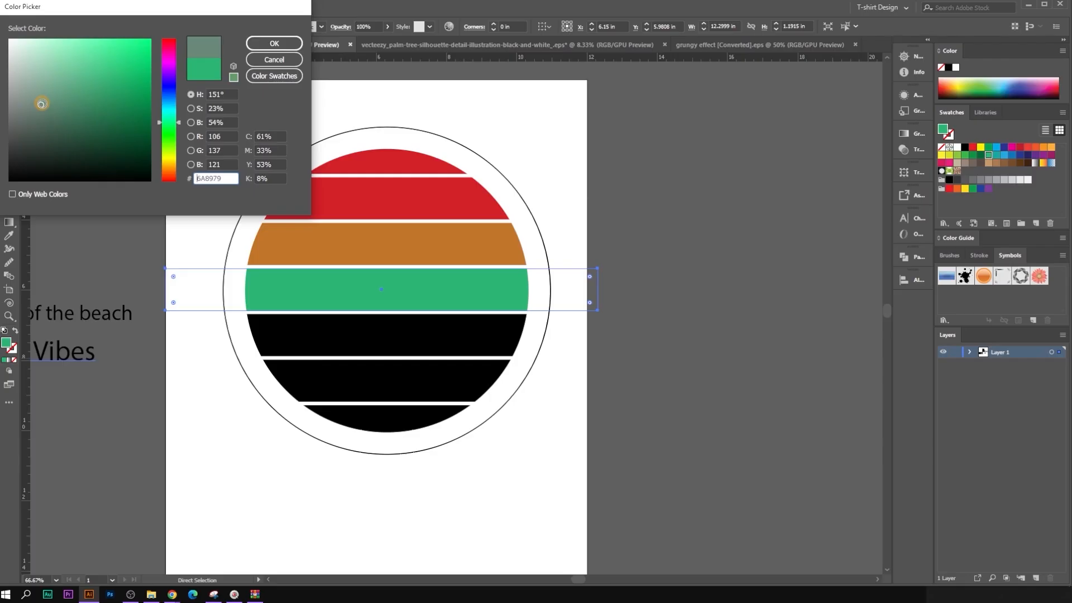
pyautogui.moveTo(41, 104); pyautogui.dragTo(36, 97)
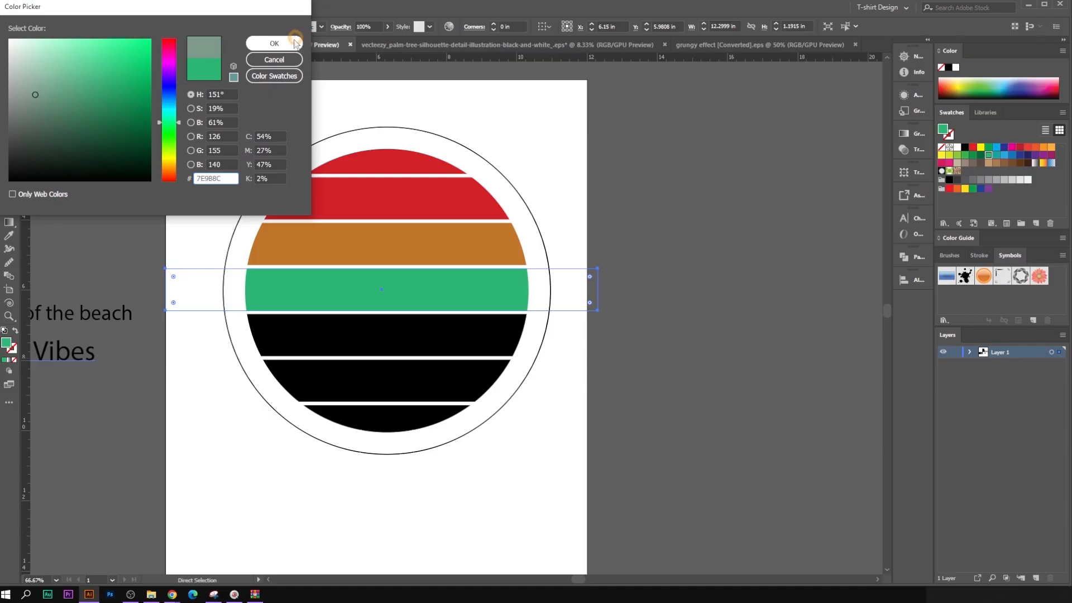
pyautogui.click(275, 43)
pyautogui.click(691, 294)
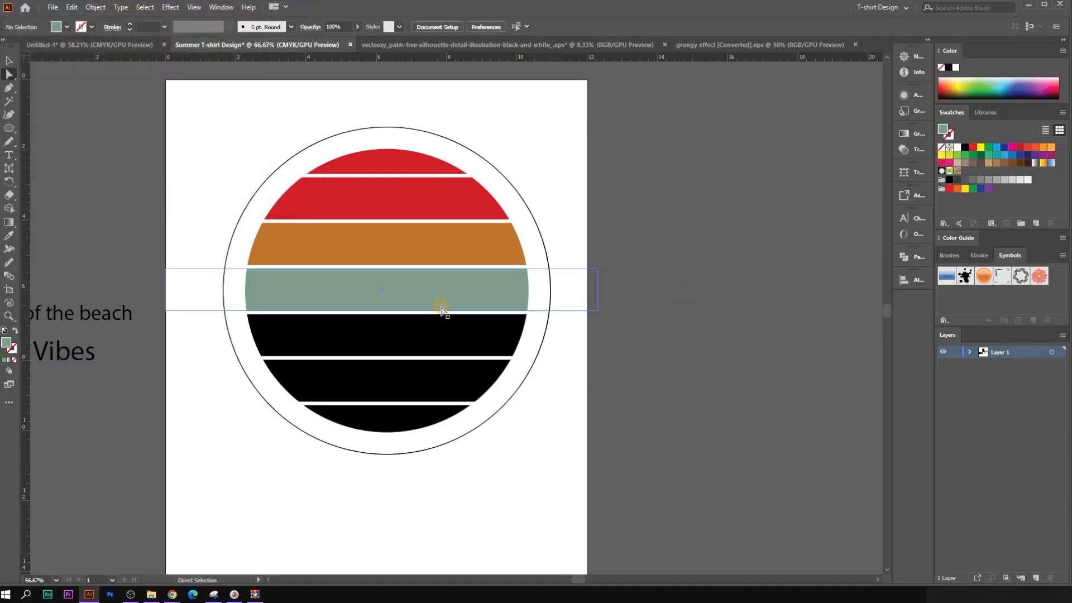
# Step: Recolour the fourth stripe with the brighter soft green 67B28C
pyautogui.click(484, 293)
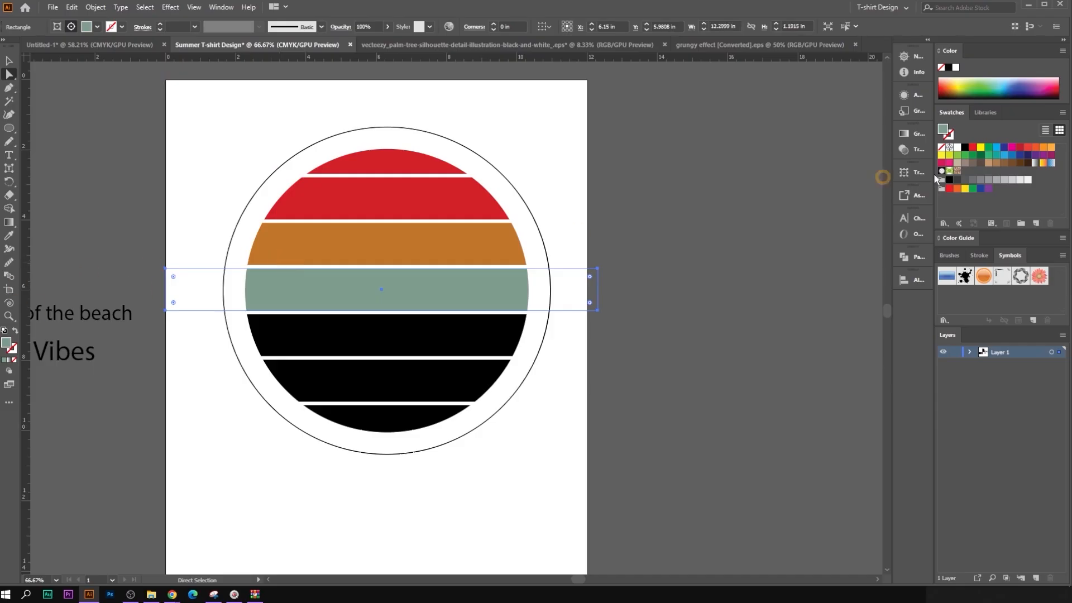
pyautogui.doubleClick(6, 344)
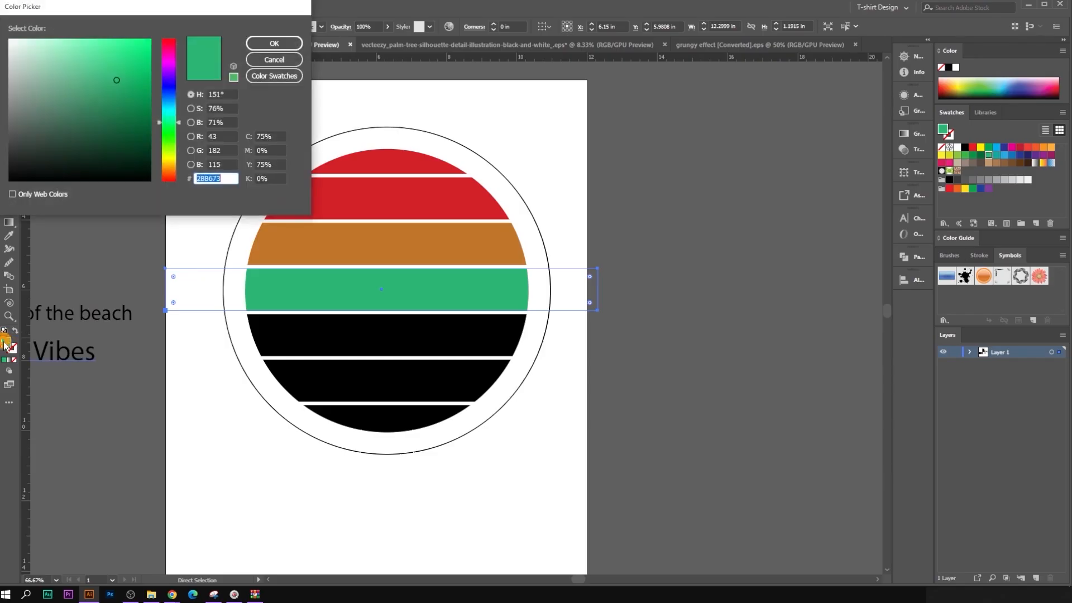
pyautogui.click(62, 80)
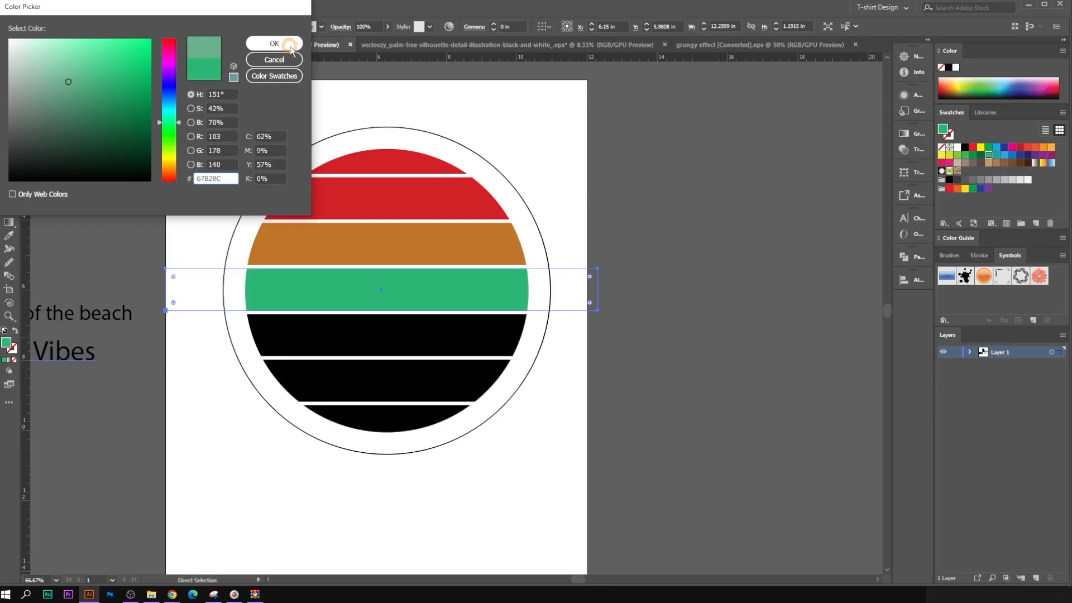
pyautogui.click(274, 43)
pyautogui.click(753, 327)
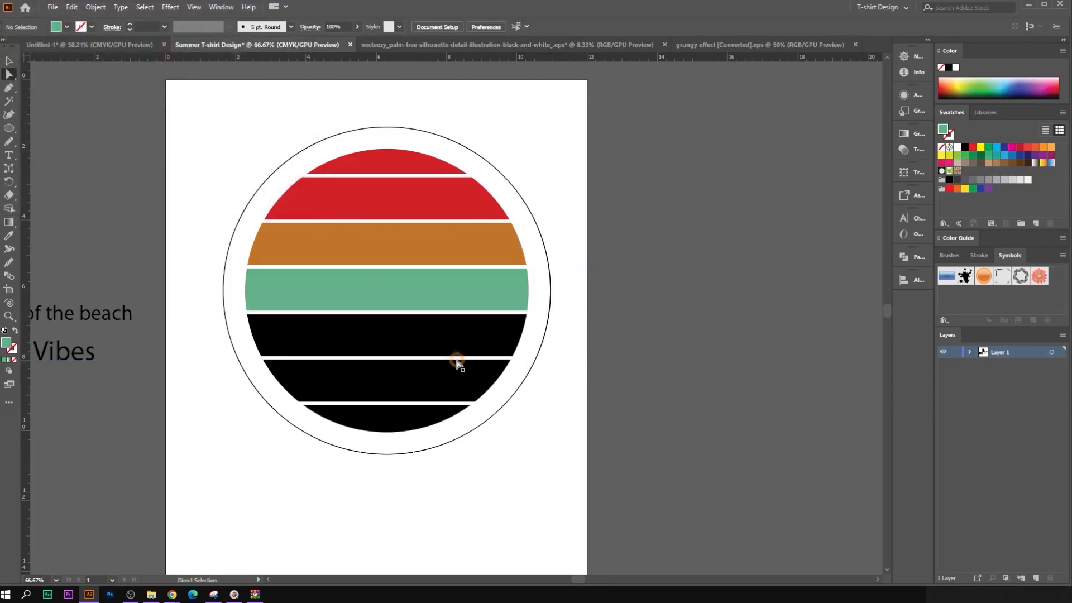
# Step: Directly select the fifth stripe inside the clipped circle and fill it with the teal swatch
pyautogui.click(447, 341)
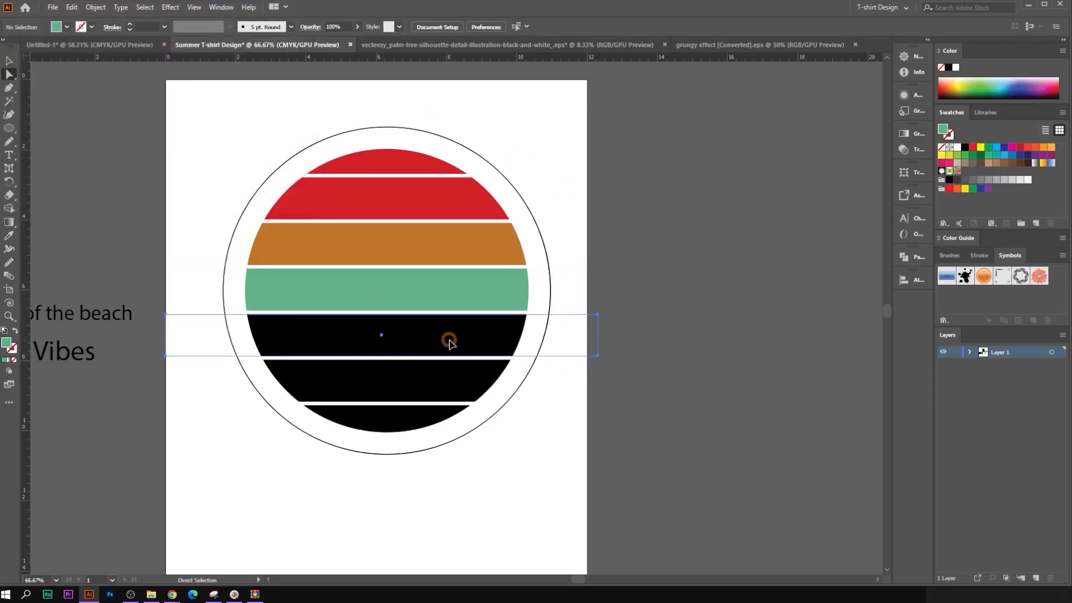
pyautogui.click(989, 155)
pyautogui.click(996, 155)
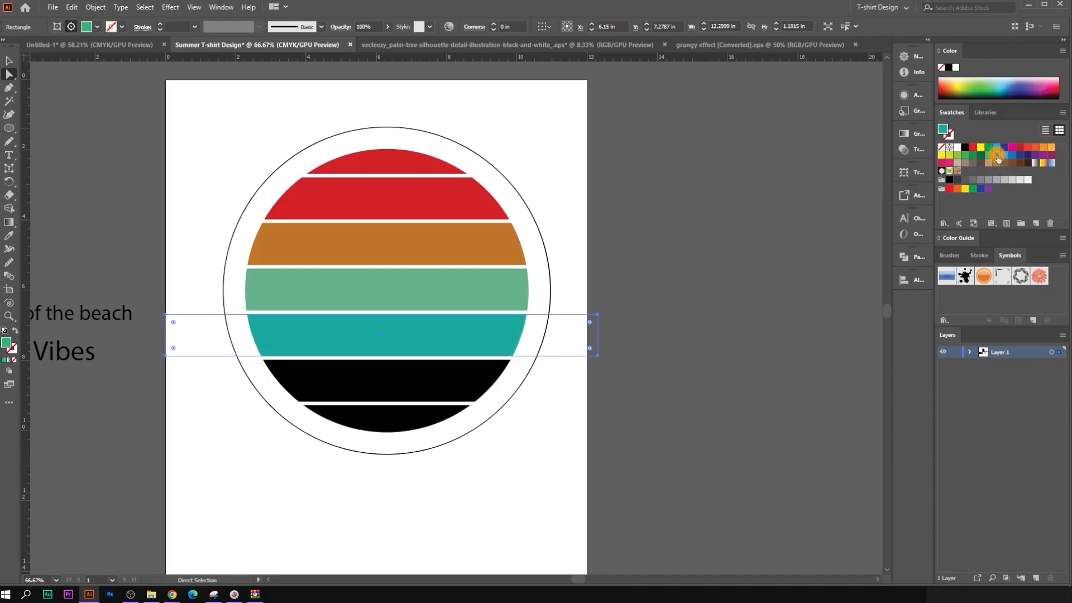
pyautogui.click(761, 408)
# Step: Fill the sixth stripe with the bright blue swatch and copy that colour to the bottom stripe with the Eyedropper
pyautogui.click(363, 380)
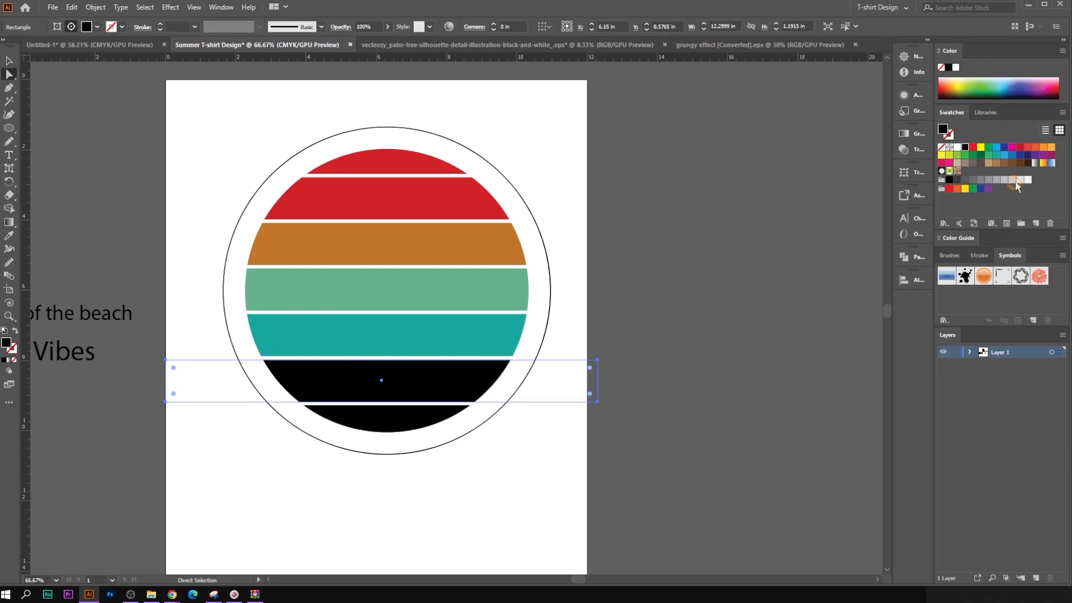
pyautogui.click(997, 147)
pyautogui.click(707, 326)
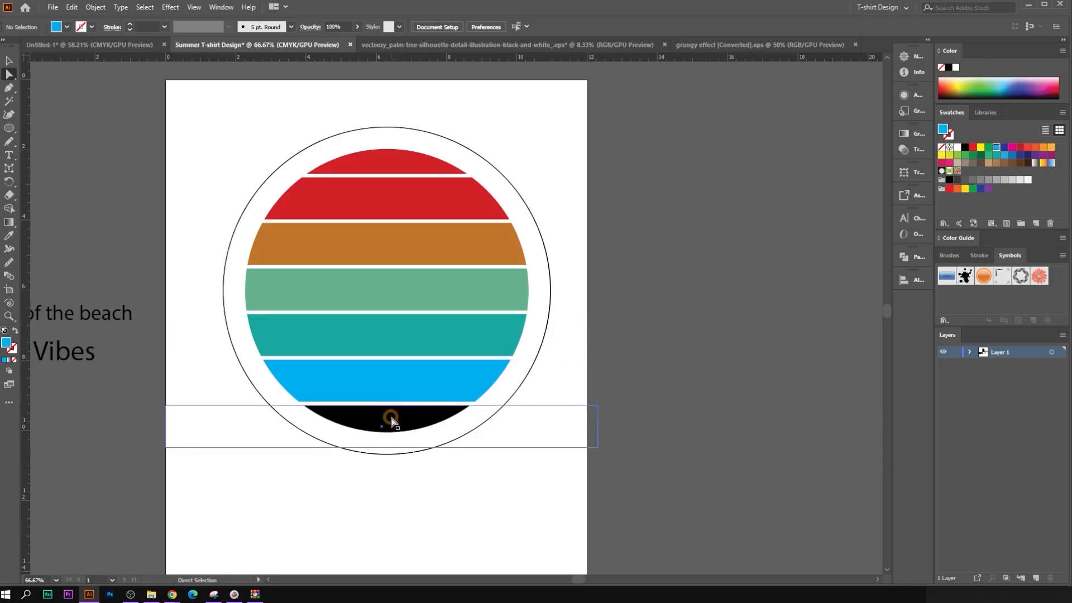
pyautogui.click(450, 426)
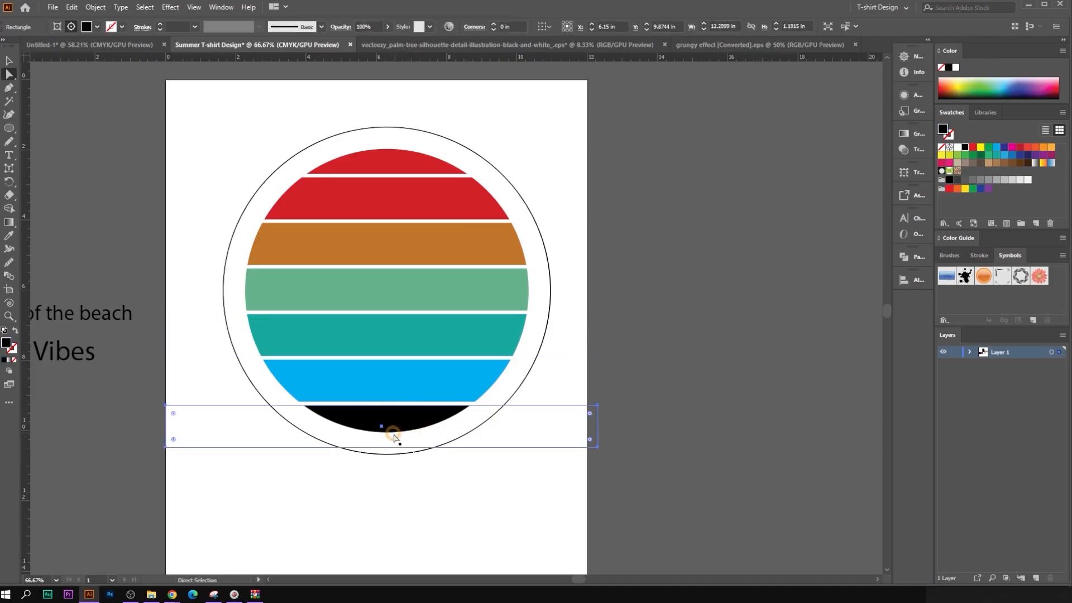
pyautogui.click(9, 238)
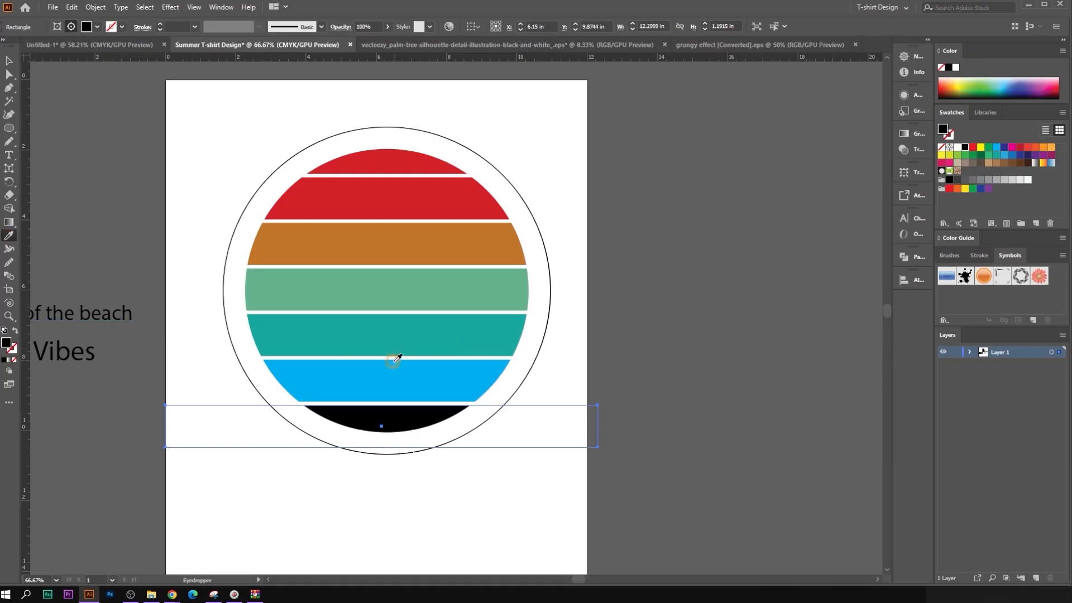
pyautogui.click(402, 380)
pyautogui.click(9, 60)
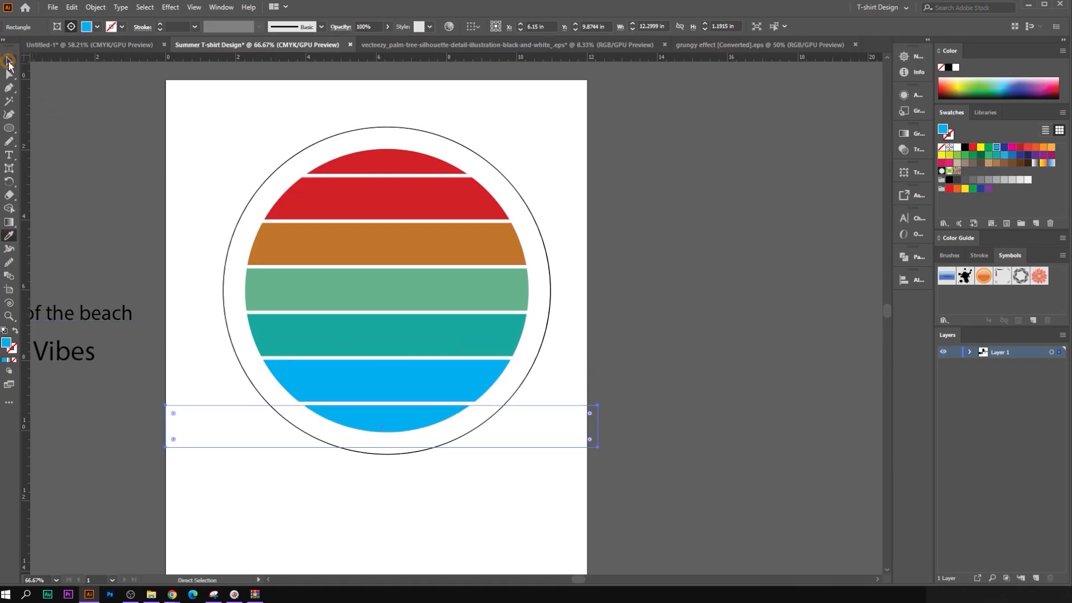
pyautogui.click(672, 249)
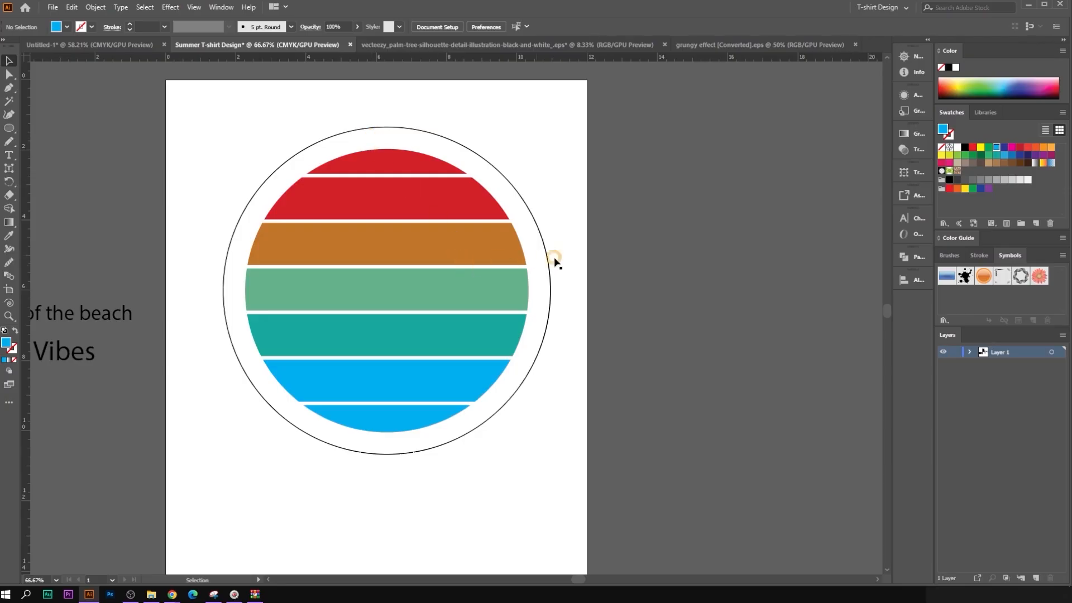
# Step: Duplicate the palm-tree silhouette onto the striped circle and bring the copy to the front
pyautogui.scroll(-2, 564, 270)
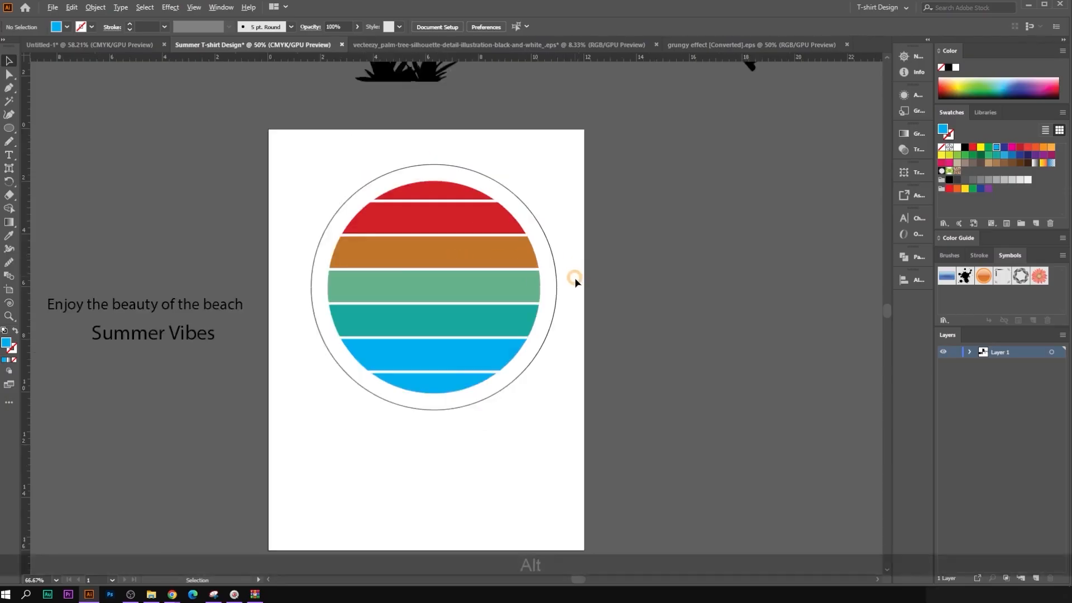
pyautogui.scroll(3, 520, 142)
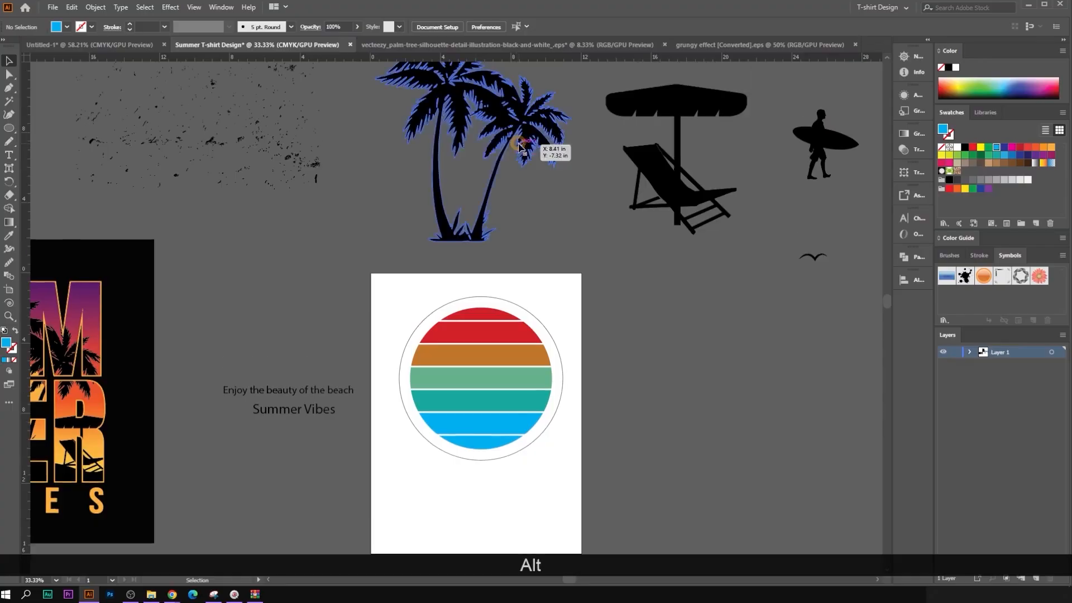
pyautogui.scroll(-1, 463, 159)
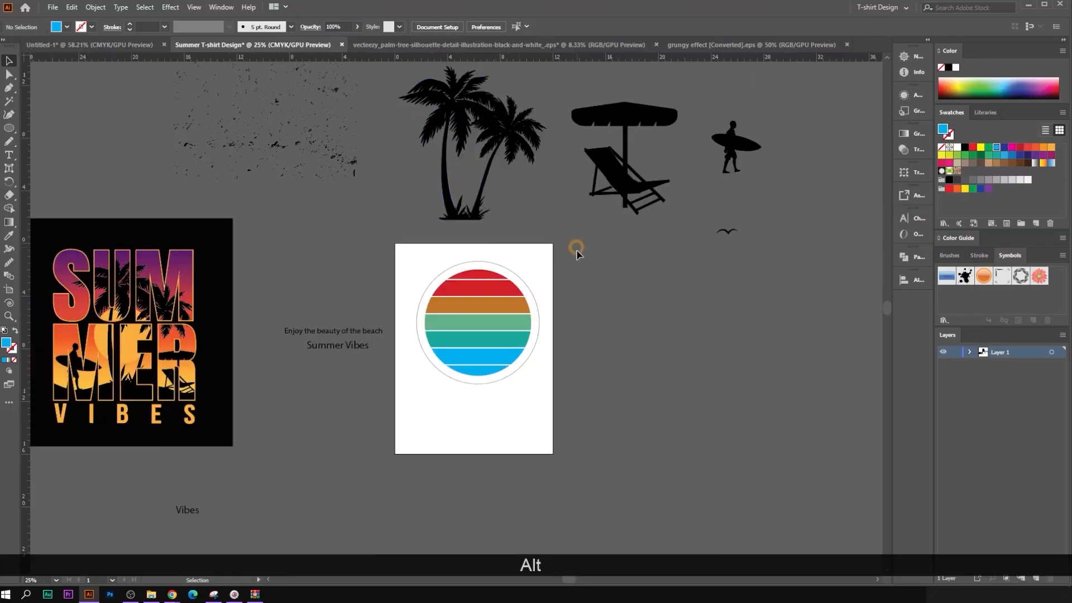
pyautogui.scroll(-2, 576, 251)
pyautogui.scroll(2, 375, 300)
pyautogui.scroll(-1, 453, 290)
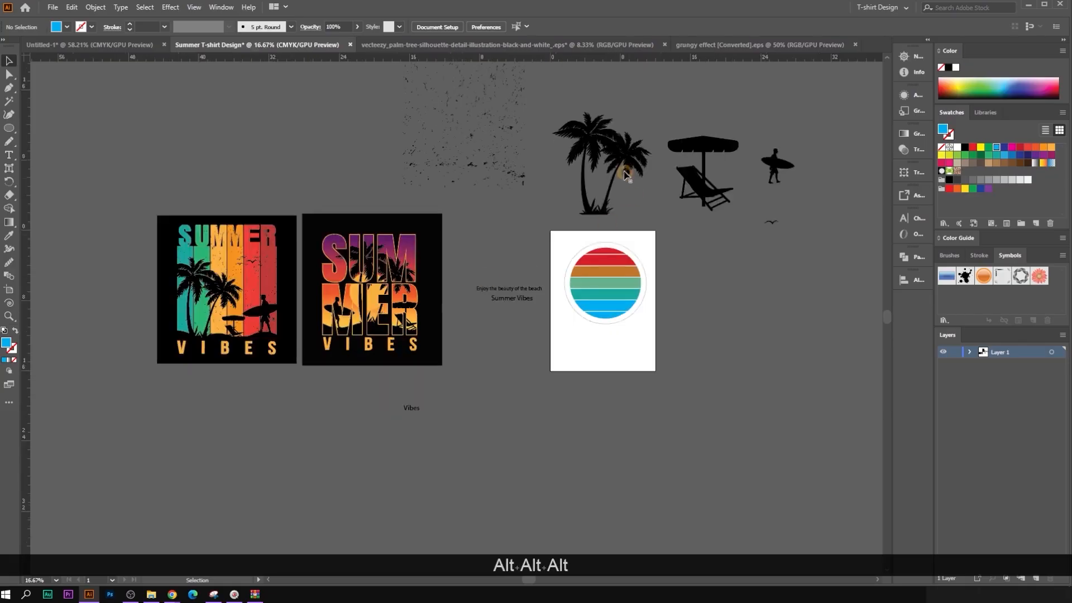
pyautogui.moveTo(624, 168); pyautogui.dragTo(640, 271)
pyautogui.scroll(3, 634, 255)
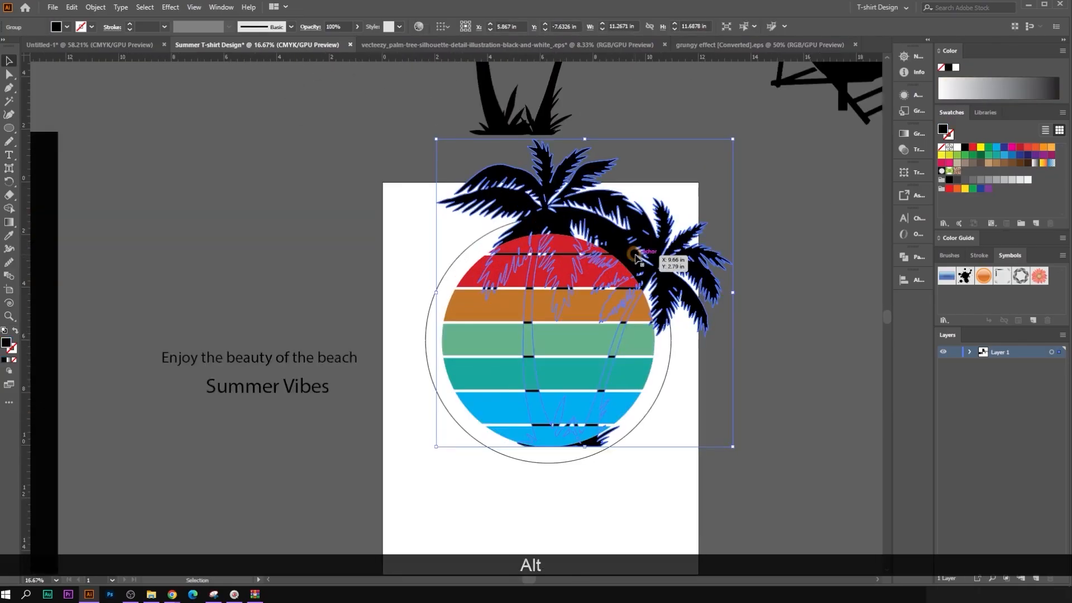
pyautogui.rightClick(598, 201)
pyautogui.moveTo(631, 340)
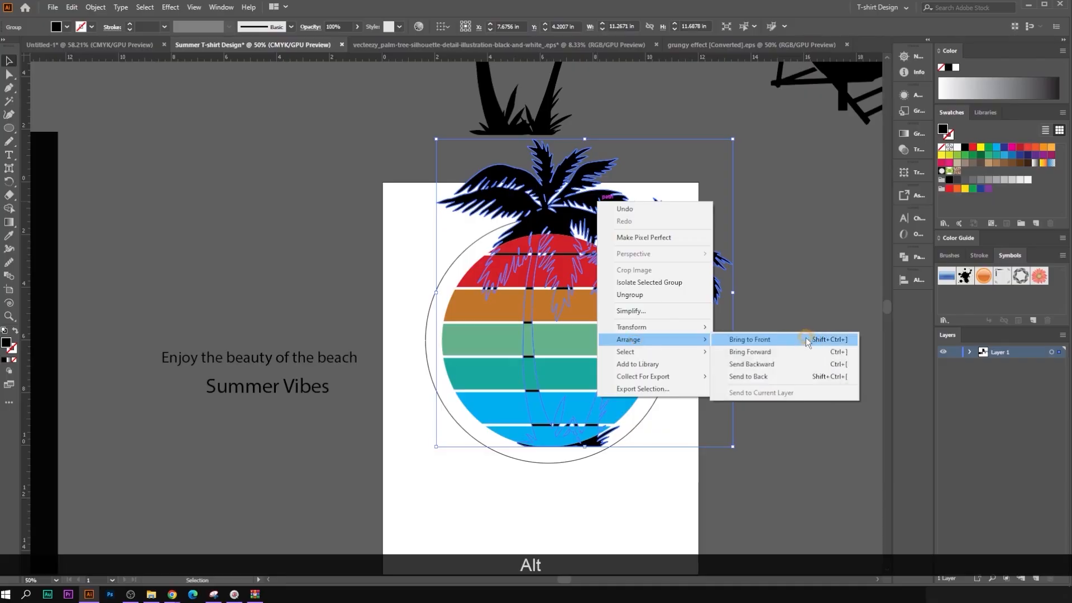
pyautogui.click(775, 337)
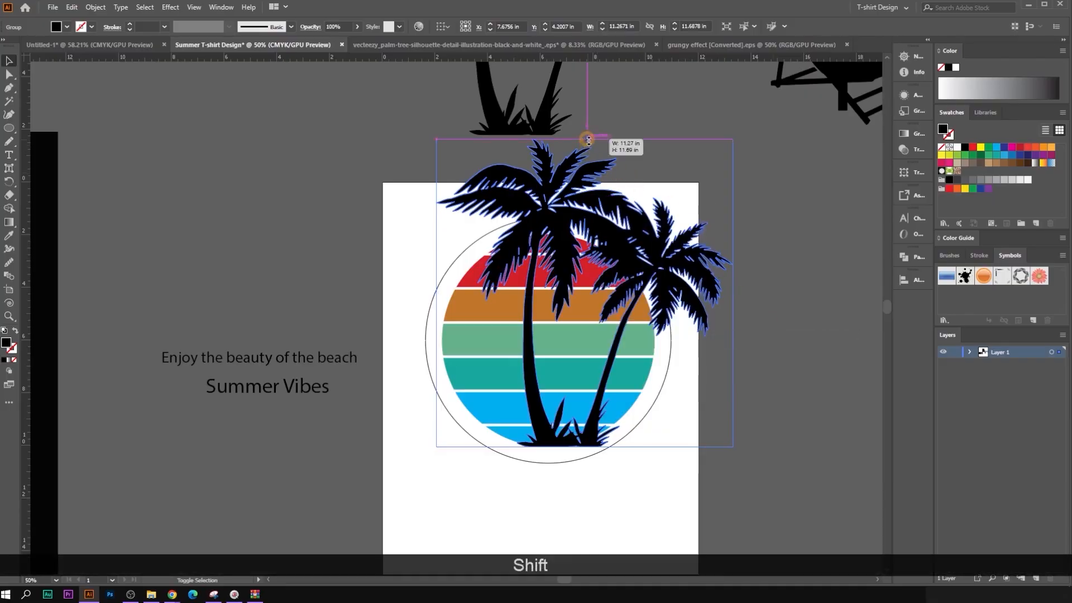
# Step: Scale the palm-tree copy proportionally to about 4.74 x 4.9 in and place it in the lower left of the striped circle
pyautogui.moveTo(585, 139); pyautogui.dragTo(584, 317)
pyautogui.moveTo(610, 353); pyautogui.dragTo(541, 333)
pyautogui.scroll(1, 669, 401)
pyautogui.click(742, 411)
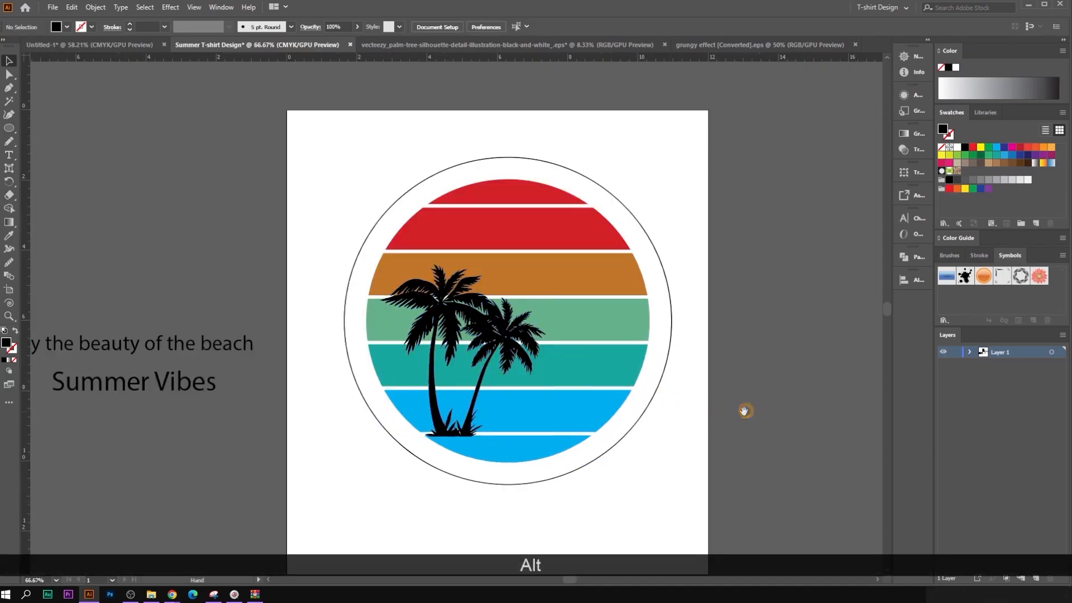
# Step: Draw a closed hilly ground shape about 8.79 x 2.58 in across the circle's base with the Pencil and give it the palms' black fill
pyautogui.moveTo(743, 410); pyautogui.dragTo(664, 368)
pyautogui.click(9, 143)
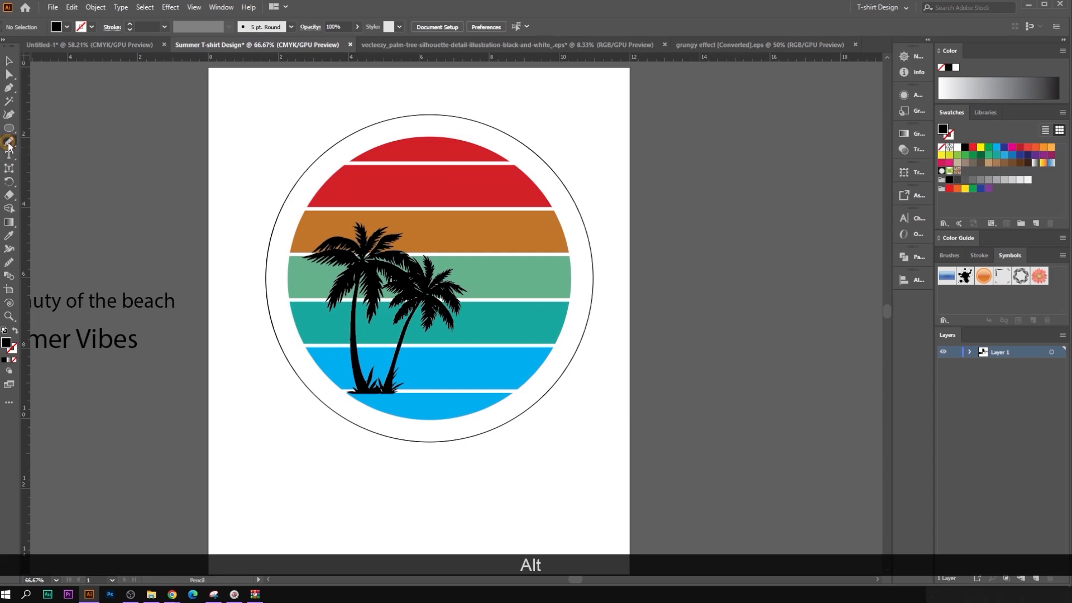
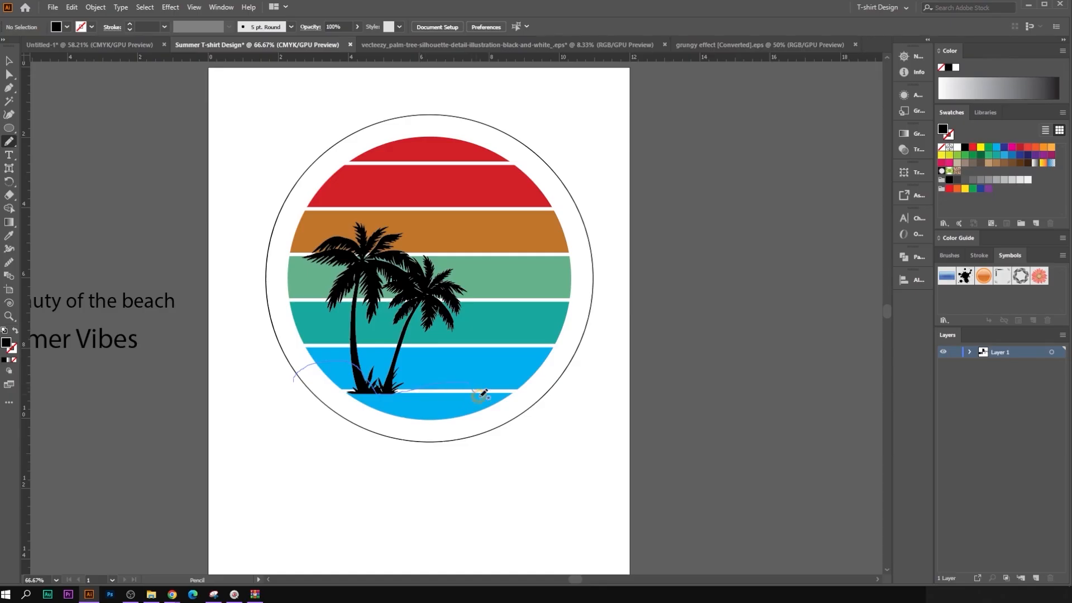
pyautogui.moveTo(482, 394)
pyautogui.mouseDown()
pyautogui.moveTo(597, 424)
pyautogui.moveTo(558, 442)
pyautogui.moveTo(383, 450)
pyautogui.moveTo(294, 434)
pyautogui.moveTo(291, 384)
pyautogui.mouseUp()
pyautogui.click(9, 235)
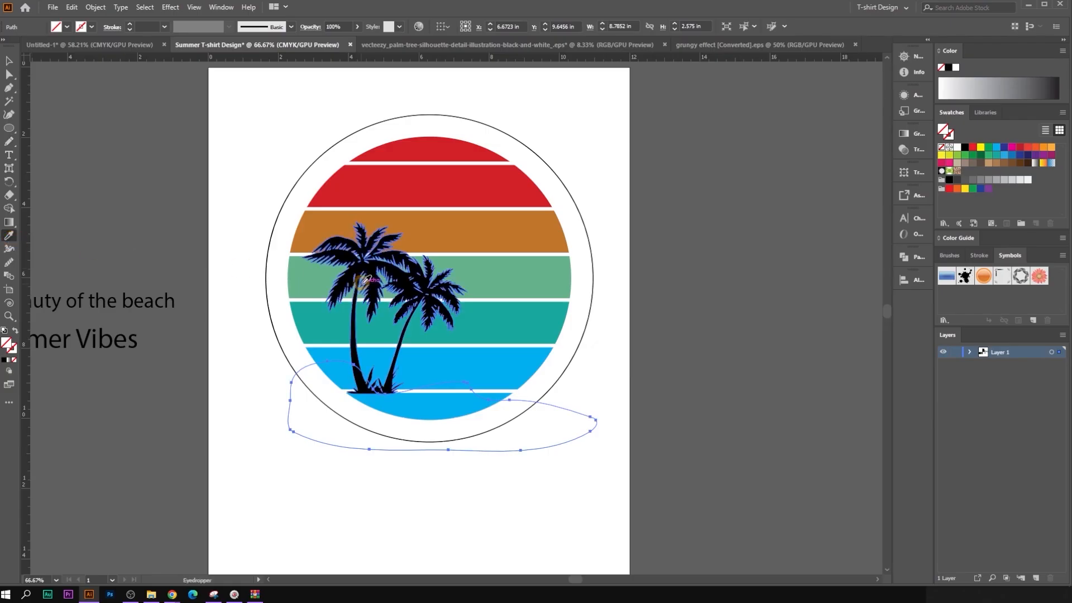
pyautogui.click(364, 282)
pyautogui.click(9, 60)
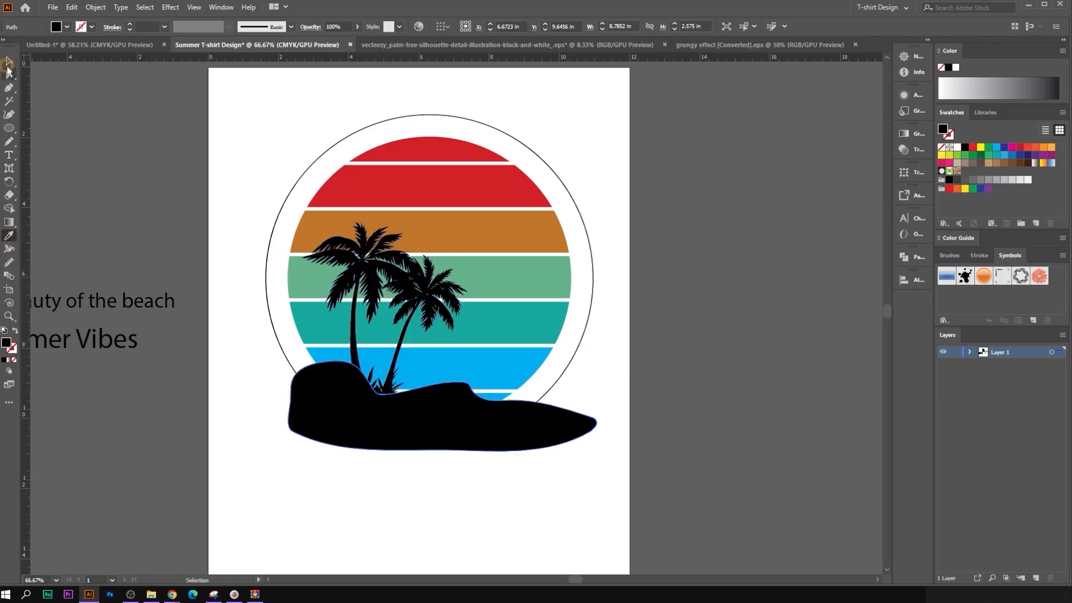
pyautogui.click(675, 307)
# Step: Bring the palm trees in front of the black ground shape and shift them slightly to the right
pyautogui.click(363, 283)
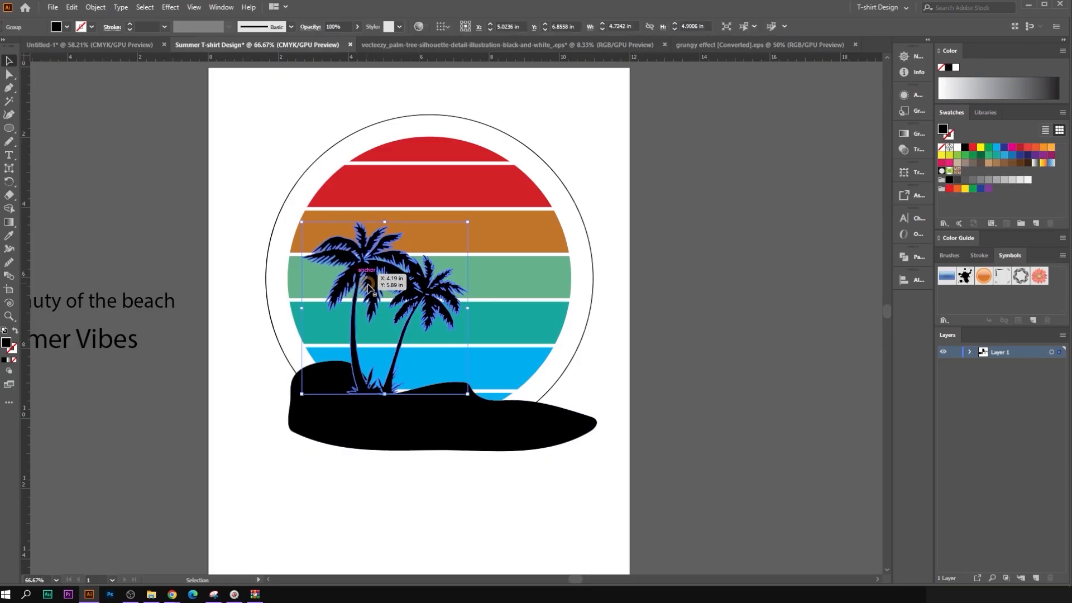
pyautogui.rightClick(368, 284)
pyautogui.moveTo(414, 424)
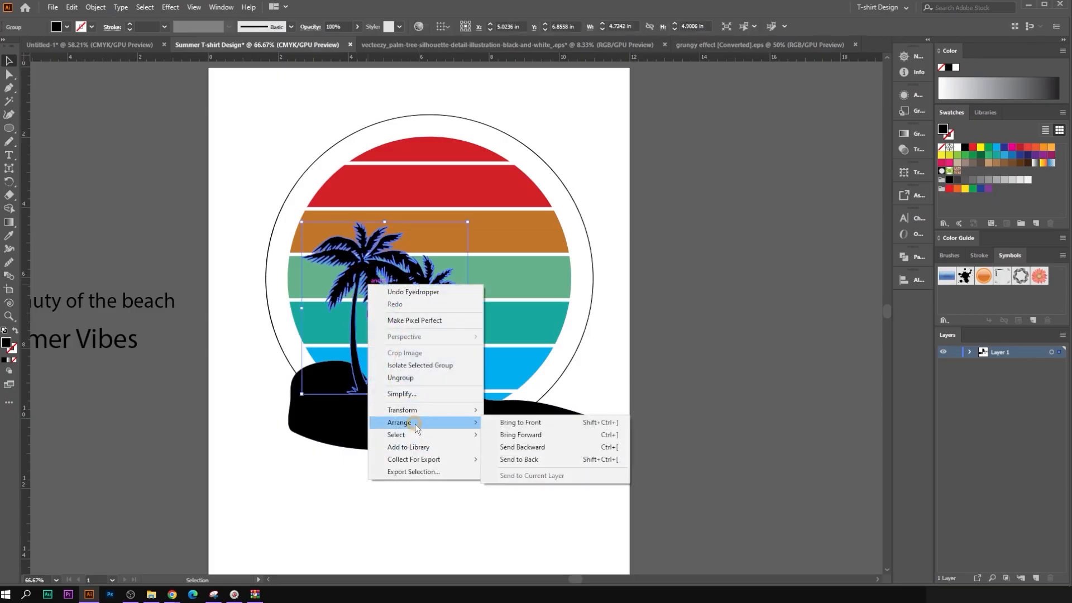
pyautogui.click(539, 424)
pyautogui.scroll(2, 421, 403)
pyautogui.moveTo(362, 312); pyautogui.dragTo(384, 315)
# Step: Select the palm trees together with the ground shape and nudge both slightly to the left
pyautogui.click(886, 447)
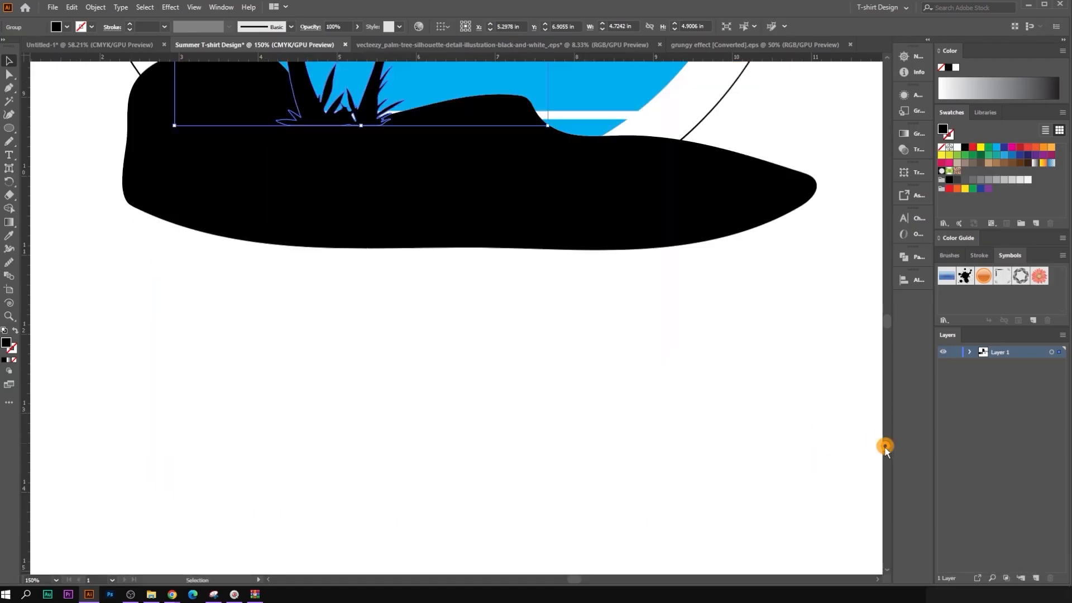
pyautogui.scroll(1, 476, 319)
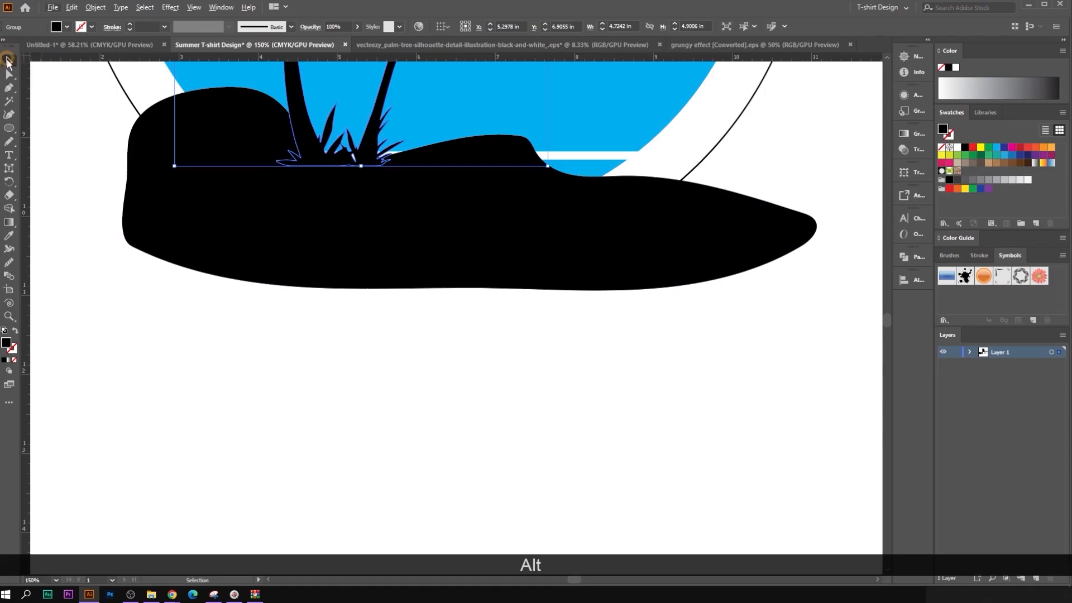
pyautogui.click(347, 337)
pyautogui.scroll(2, 352, 339)
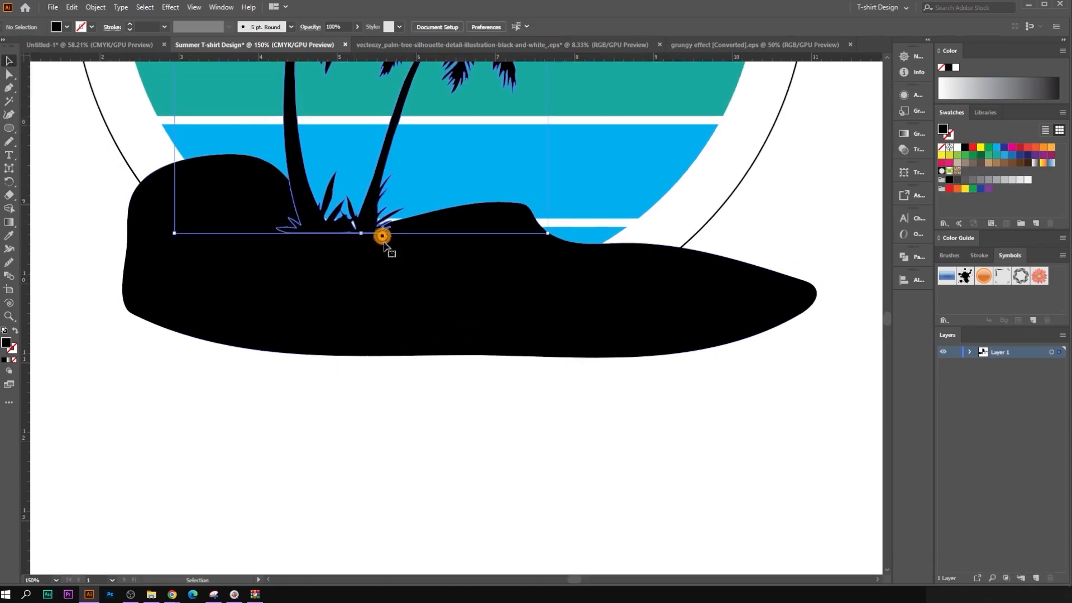
pyautogui.keyDown('shift'); pyautogui.click(434, 295); pyautogui.keyUp('shift')
pyautogui.moveTo(433, 294); pyautogui.dragTo(425, 291)
pyautogui.click(400, 376)
# Step: Shift the palm trees slightly right on the ground shape and tilt them a few degrees clockwise
pyautogui.scroll(1, 400, 376)
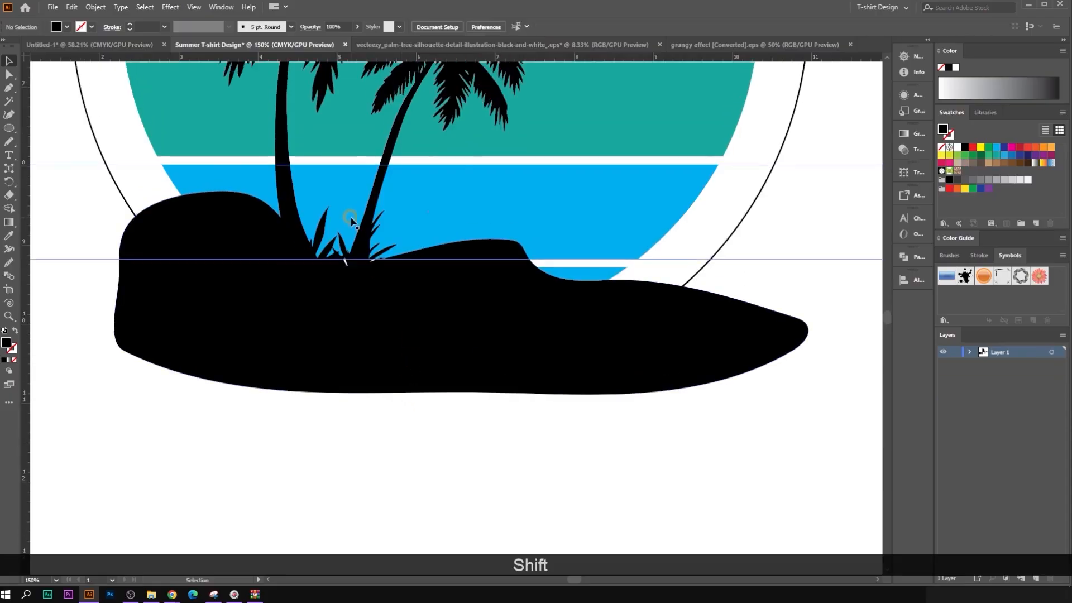
pyautogui.moveTo(365, 222); pyautogui.dragTo(396, 213)
pyautogui.scroll(-2, 337, 316)
pyautogui.click(438, 397)
pyautogui.click(394, 213)
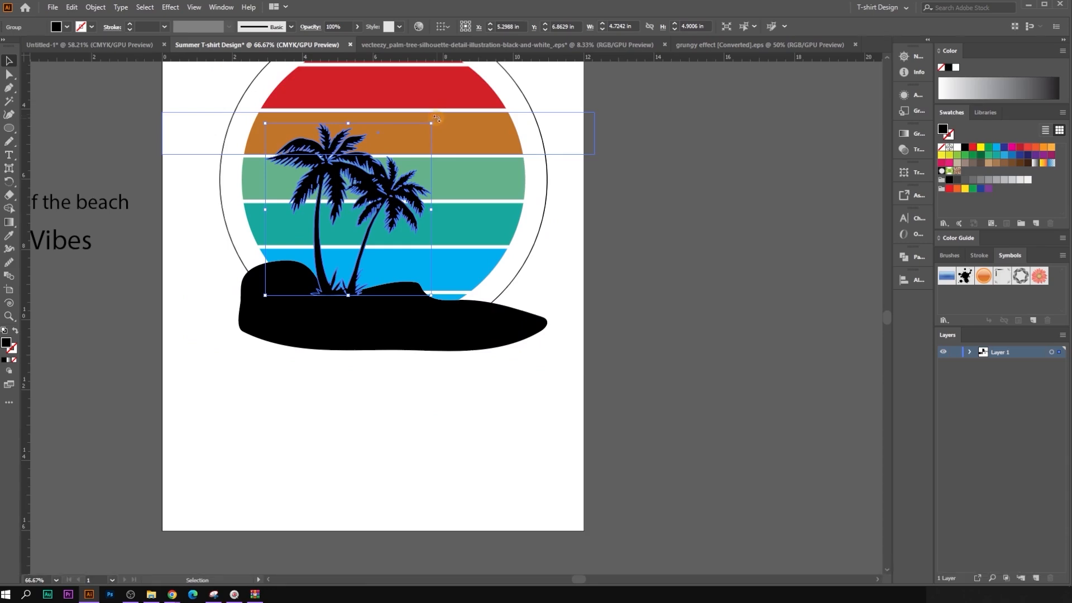
pyautogui.moveTo(435, 115); pyautogui.dragTo(442, 134)
pyautogui.click(613, 249)
# Step: Nudge the tilted palm trees so their base sits in the ground shape, and enlarge them slightly
pyautogui.scroll(2, 347, 241)
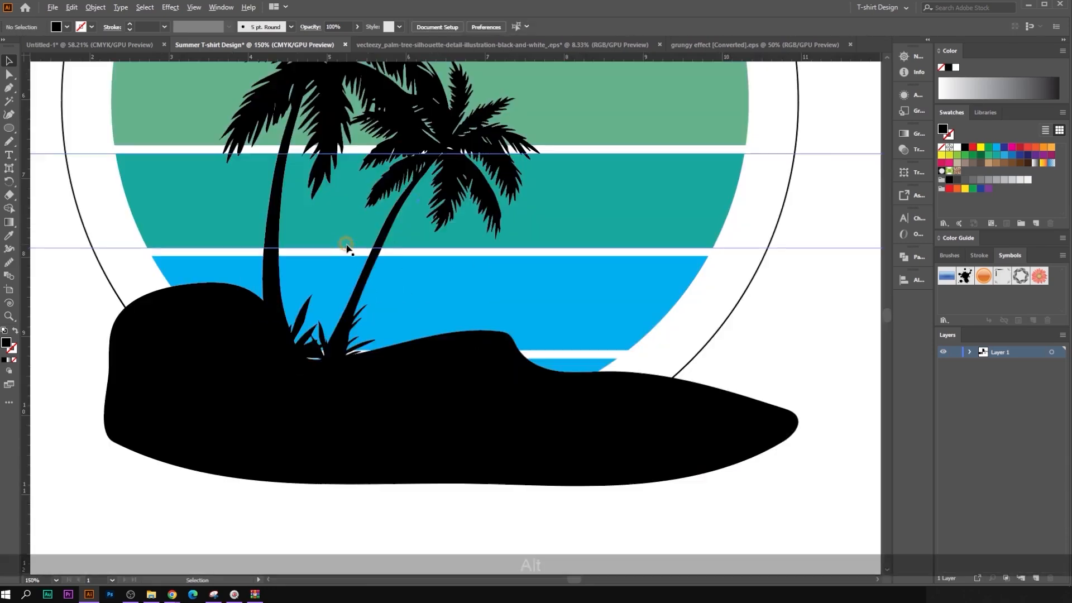
pyautogui.moveTo(380, 255); pyautogui.dragTo(385, 256)
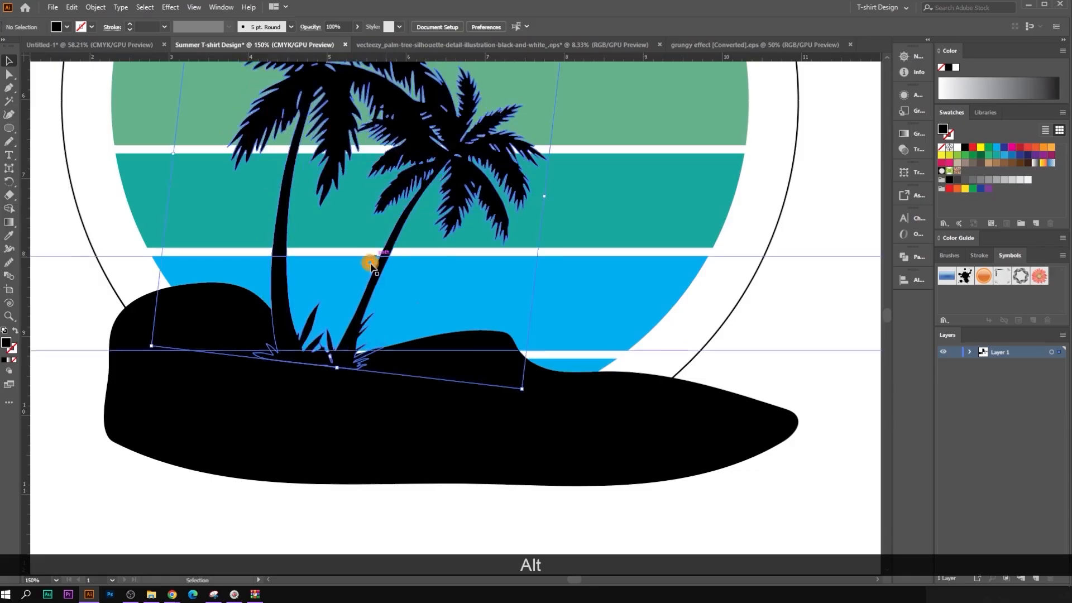
pyautogui.scroll(-3, 371, 266)
pyautogui.click(636, 325)
pyautogui.scroll(1, 635, 324)
pyautogui.click(352, 257)
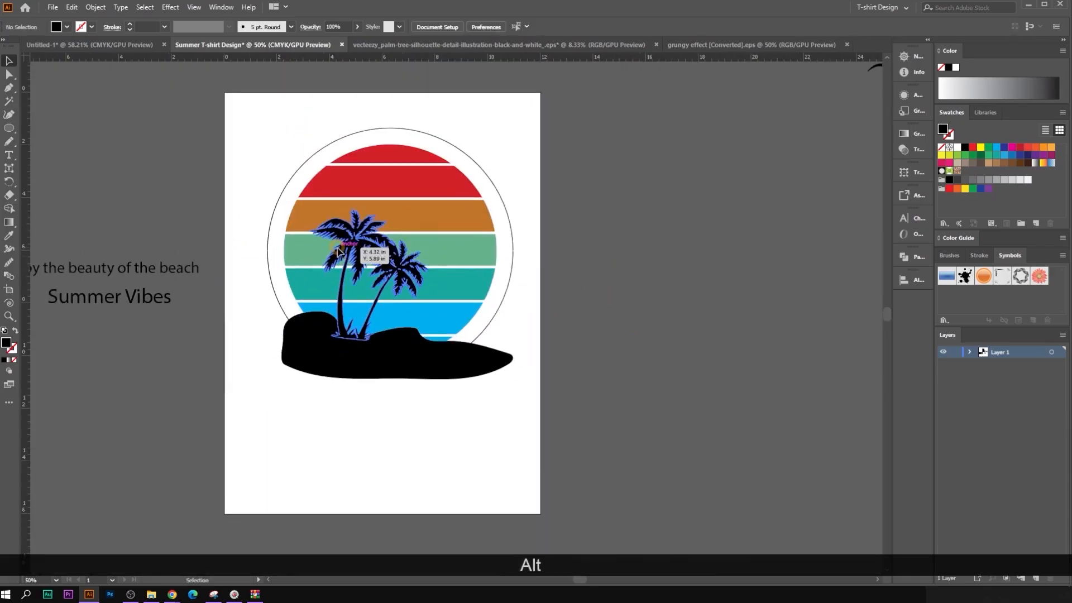
pyautogui.moveTo(314, 207); pyautogui.dragTo(324, 174)
pyautogui.click(604, 331)
# Step: Move the black ground shape slightly left and scale it up proportionally to about 9.22 x 2.7 in
pyautogui.moveTo(396, 373); pyautogui.dragTo(389, 373)
pyautogui.click(580, 393)
pyautogui.scroll(2, 431, 359)
pyautogui.keyDown('alt'); pyautogui.click(450, 366); pyautogui.keyUp('alt')
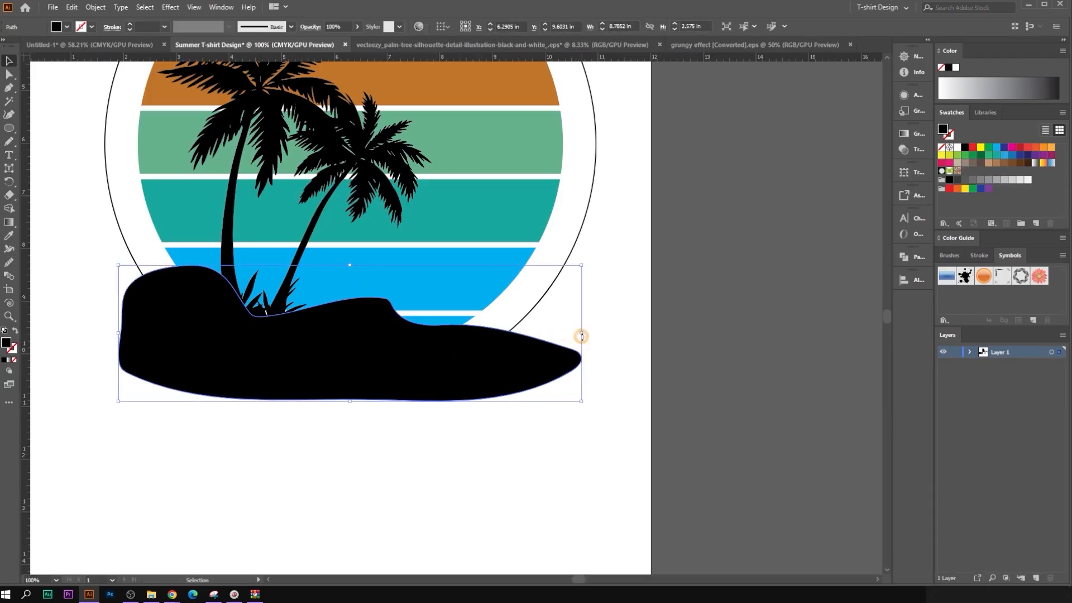
pyautogui.moveTo(582, 336); pyautogui.dragTo(615, 334)
pyautogui.click(71, 170)
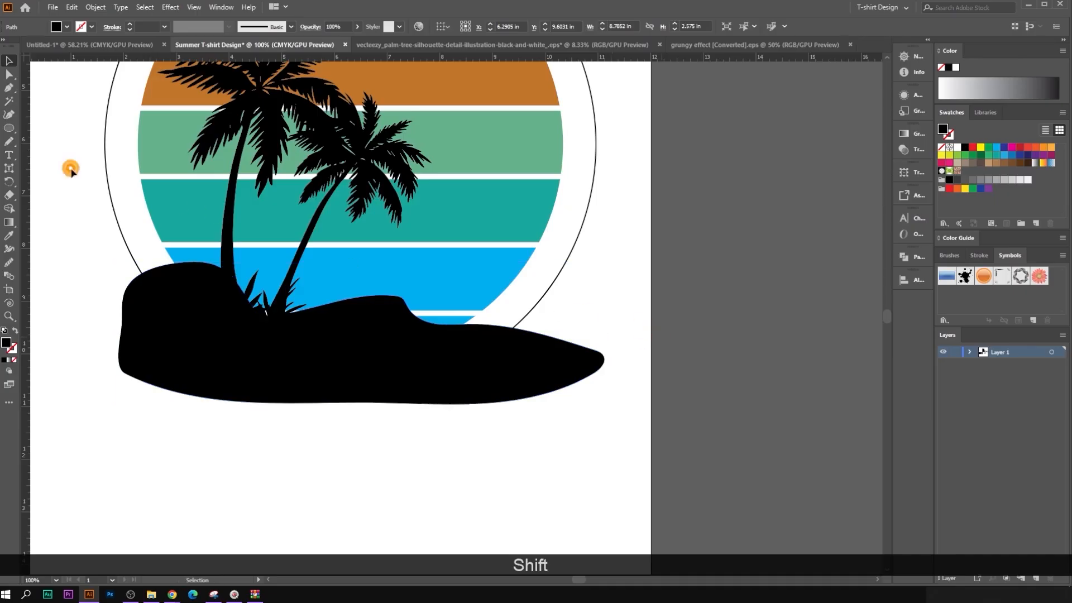
pyautogui.scroll(1, 379, 345)
pyautogui.click(414, 281)
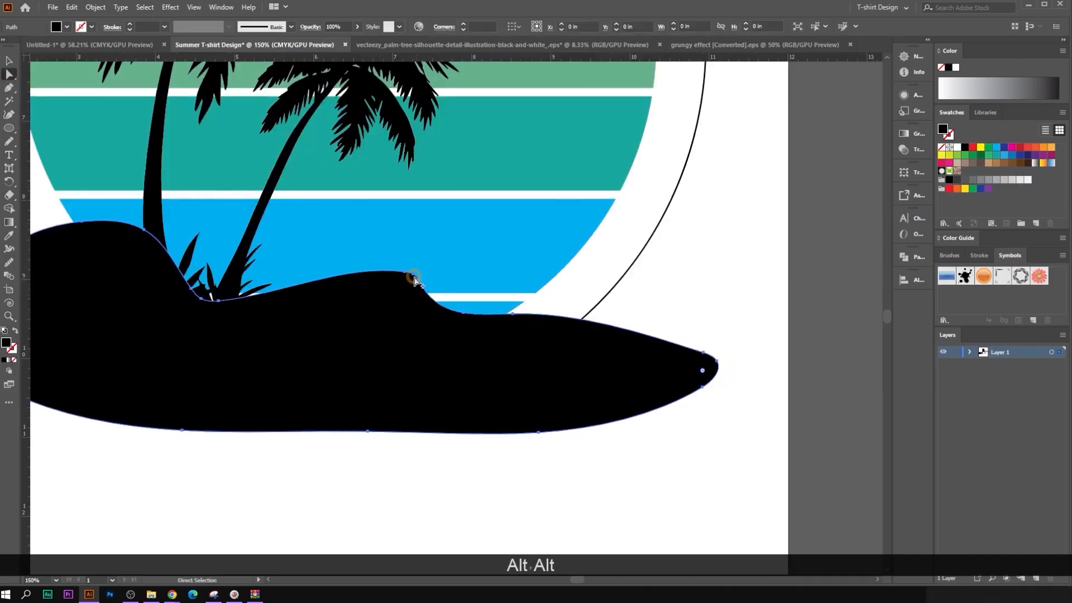
pyautogui.scroll(2, 412, 282)
pyautogui.scroll(-6, 408, 311)
pyautogui.click(590, 343)
# Step: Delete the black ground shape below the palm trees
pyautogui.scroll(1, 466, 336)
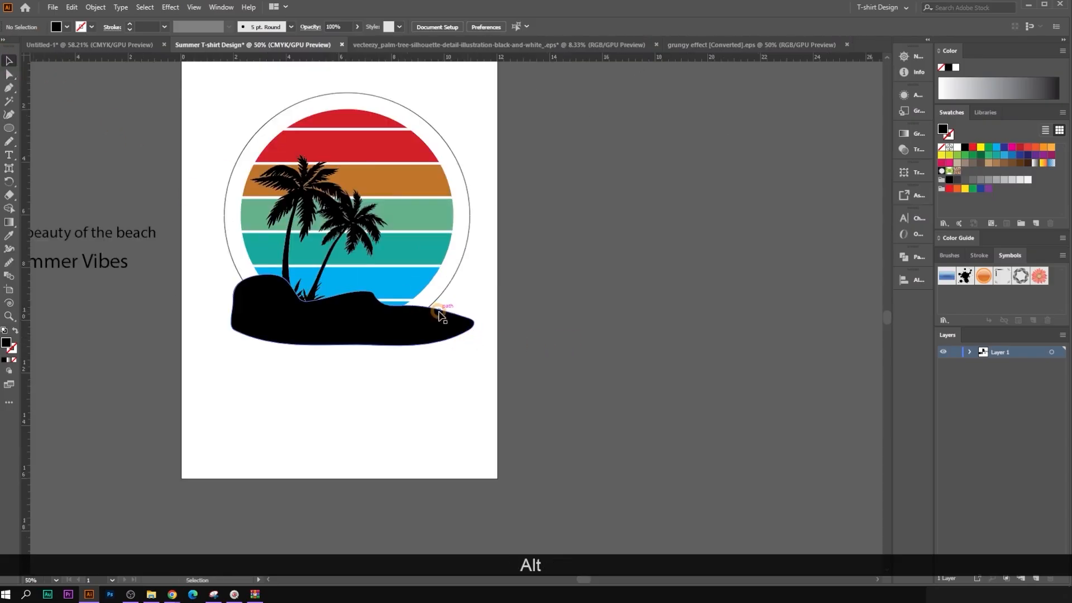
pyautogui.click(383, 324)
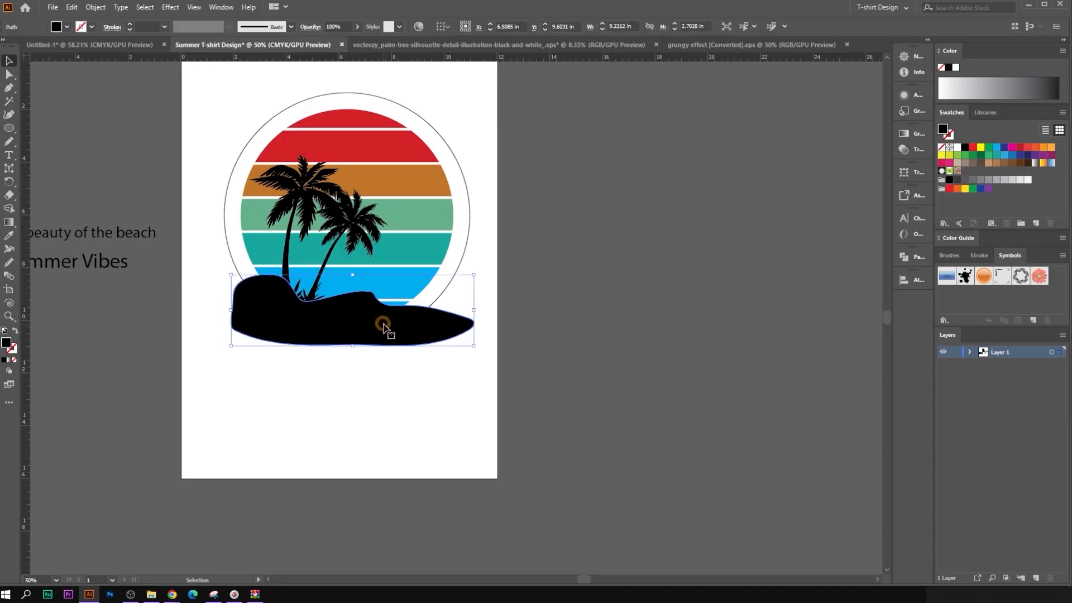
pyautogui.press('Delete')
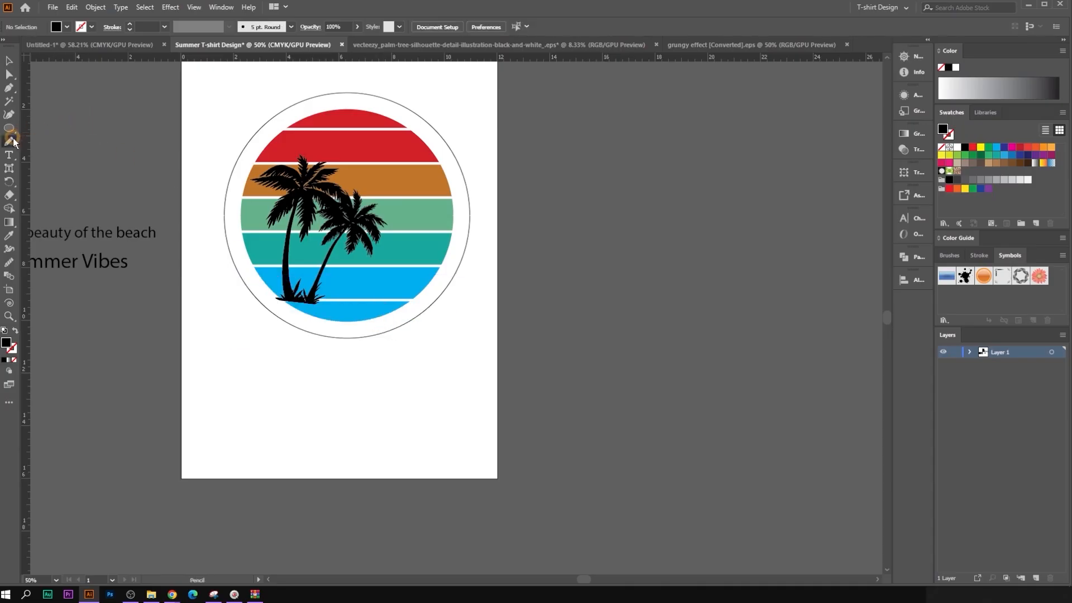
pyautogui.press('alt')
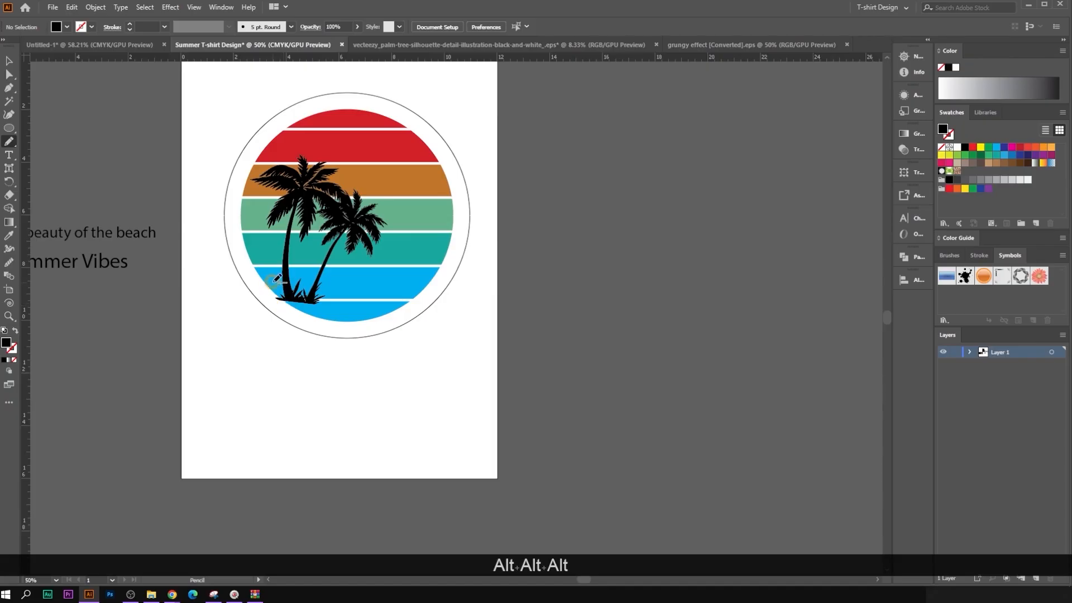
pyautogui.scroll(1, 276, 280)
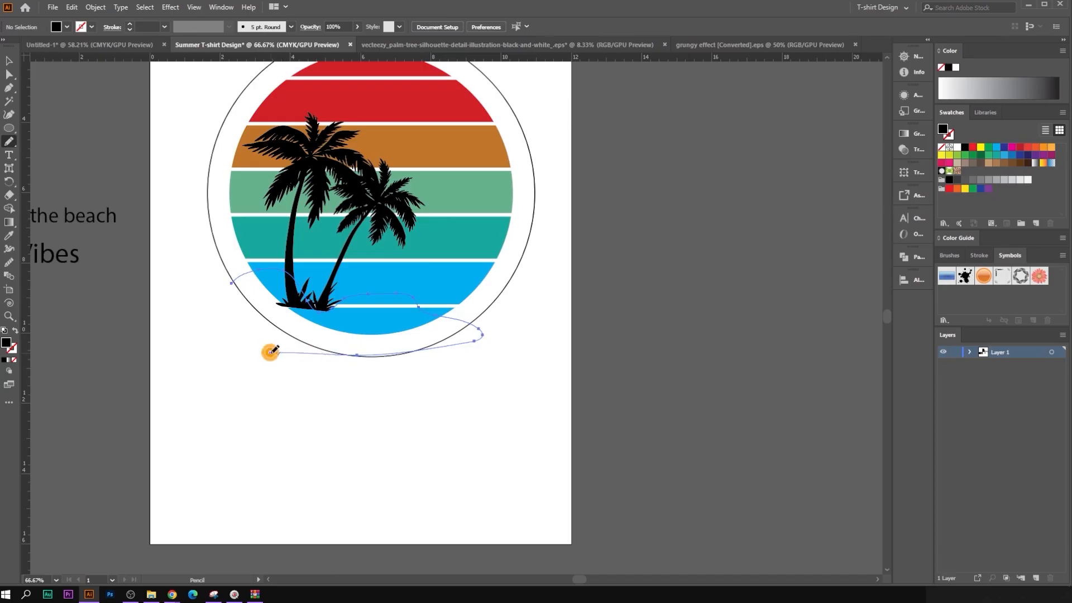
pyautogui.moveTo(270, 352); pyautogui.dragTo(271, 353)
pyautogui.hotkey('ctrl', 'z')
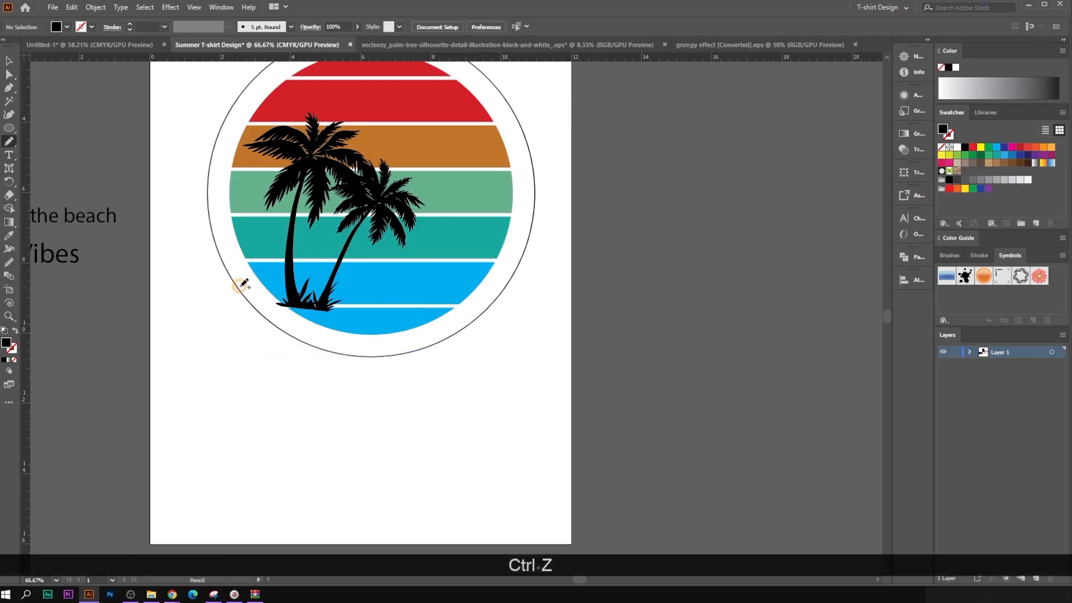
# Step: Draw a closed freehand ground outline about 7.87 x 2.7 in around the palms' base with the Pencil tool, filled with the palms' black
pyautogui.moveTo(248, 273); pyautogui.dragTo(296, 269)
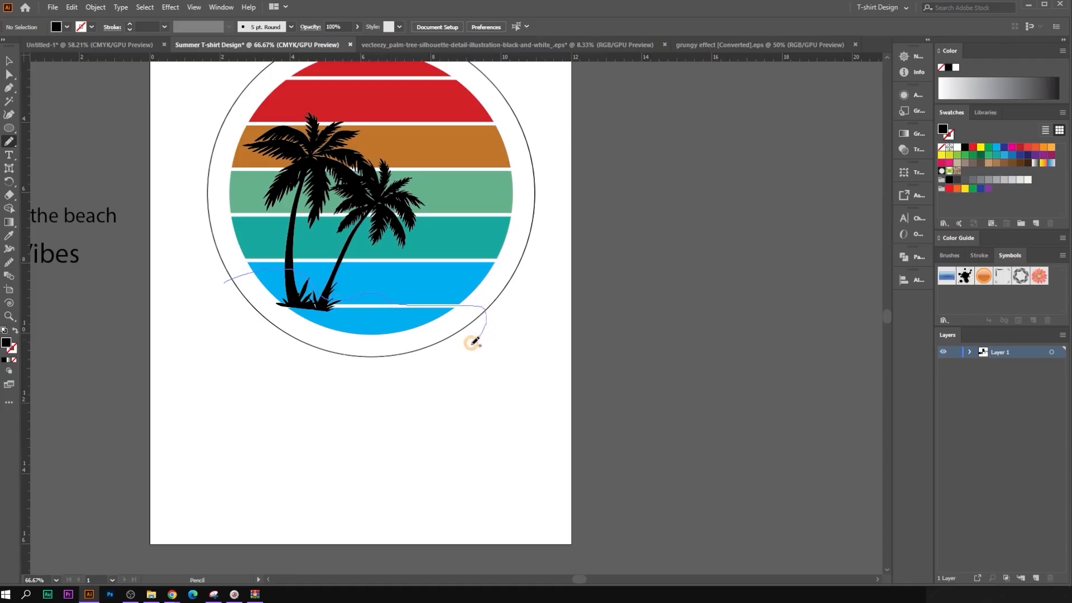
pyautogui.moveTo(219, 285); pyautogui.dragTo(221, 284)
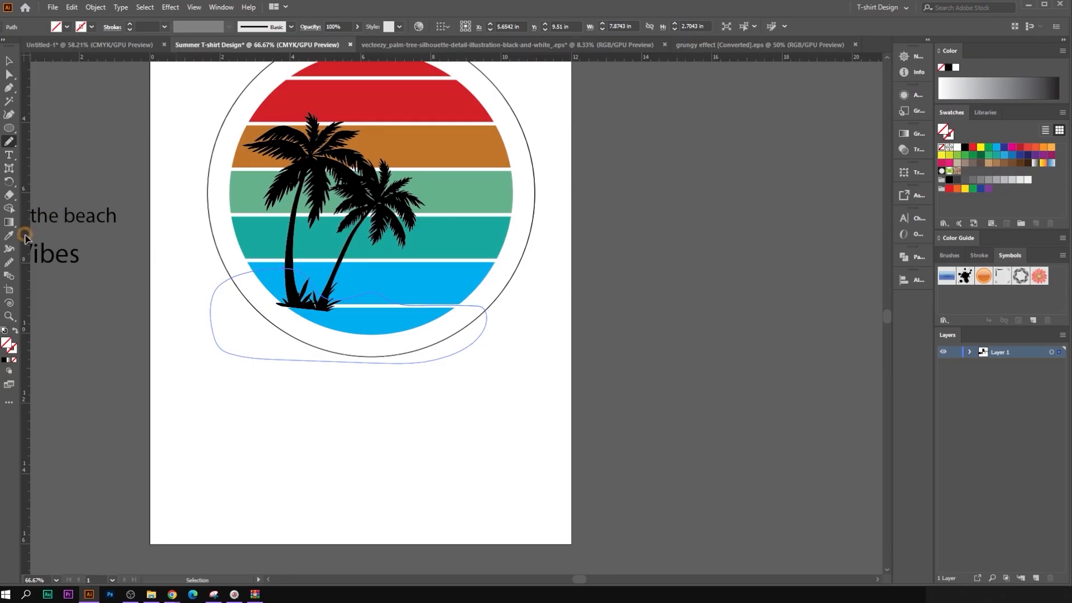
pyautogui.click(296, 197)
pyautogui.press('v')
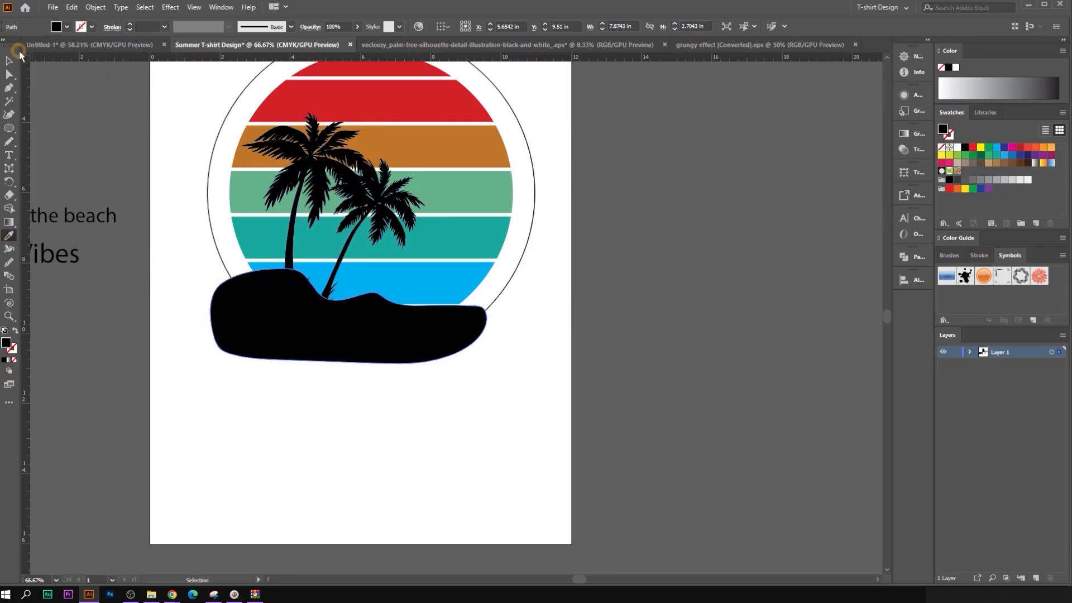
pyautogui.scroll(2, 548, 328)
pyautogui.click(548, 328)
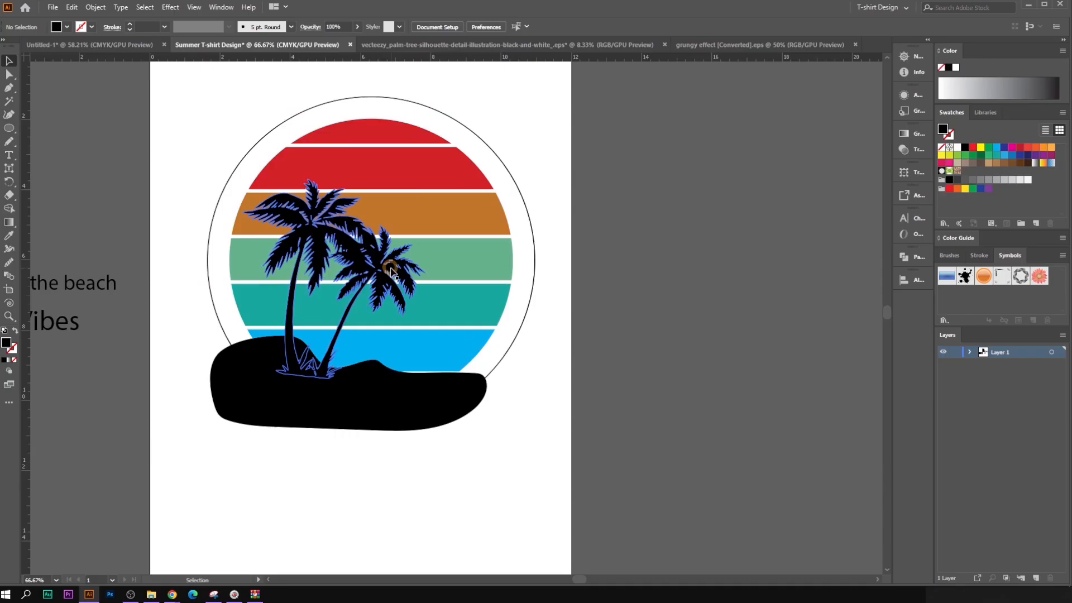
# Step: Move the new ground shape slightly left and up beneath the palm trees
pyautogui.click(344, 269)
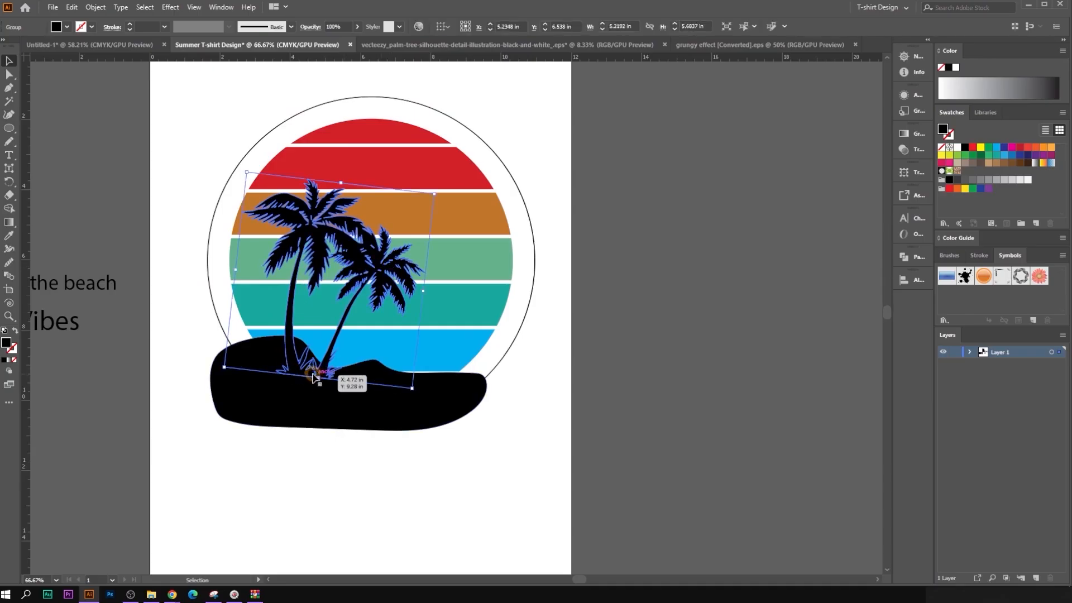
pyautogui.moveTo(378, 416)
pyautogui.mouseDown()
pyautogui.moveTo(360, 418)
pyautogui.moveTo(394, 414)
pyautogui.mouseUp()
pyautogui.click(510, 407)
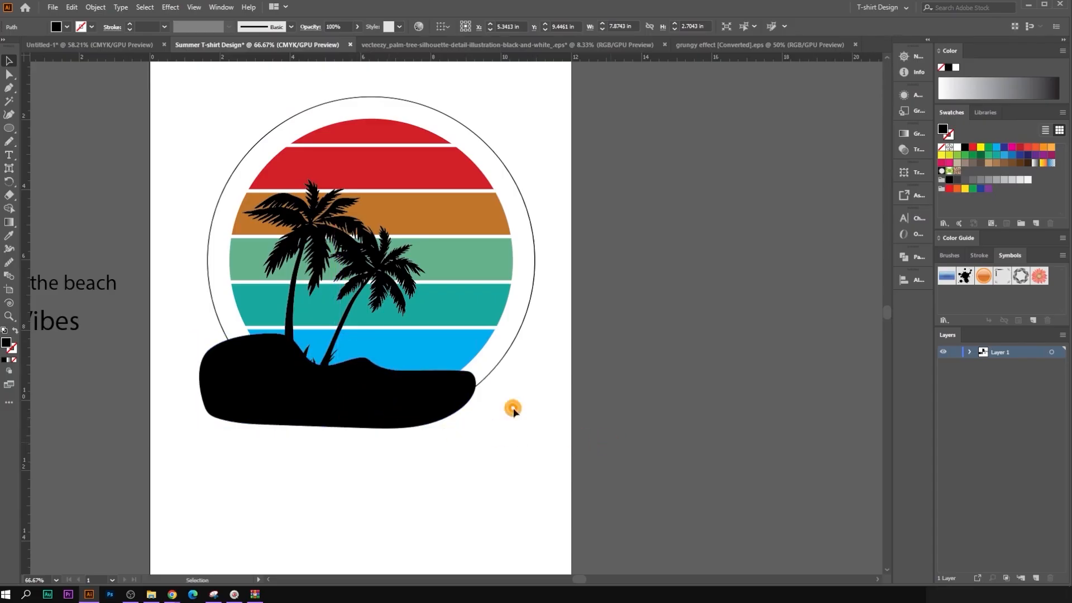
# Step: Raise the palm trees slightly on the ground shape and enlarge them proportionally to about 5.8 x 6.32 in
pyautogui.moveTo(361, 290)
pyautogui.mouseDown()
pyautogui.moveTo(378, 284)
pyautogui.moveTo(370, 278)
pyautogui.mouseUp()
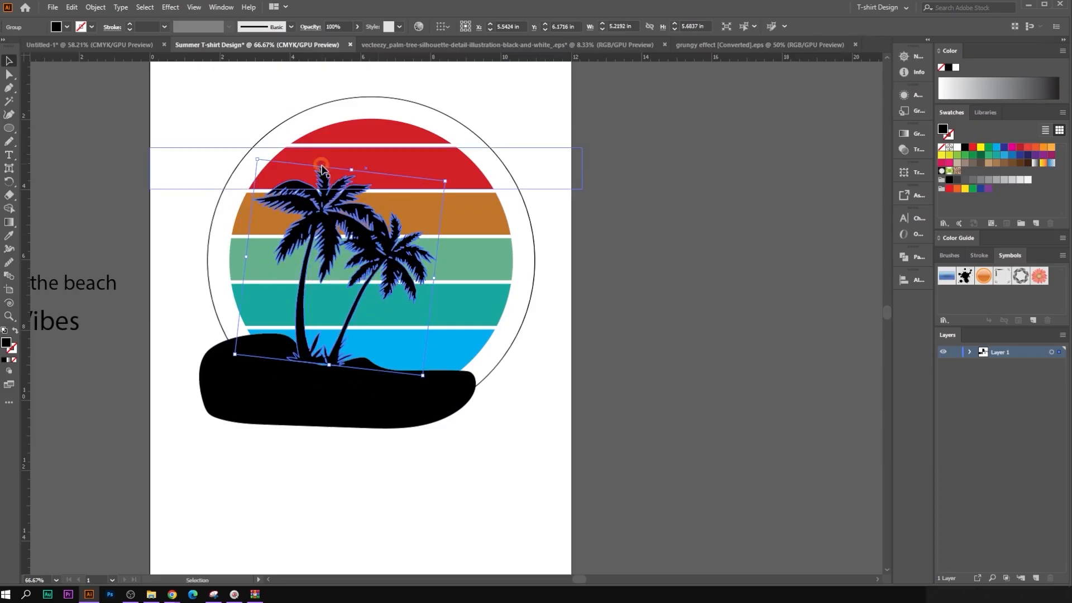
pyautogui.moveTo(352, 170); pyautogui.dragTo(338, 144)
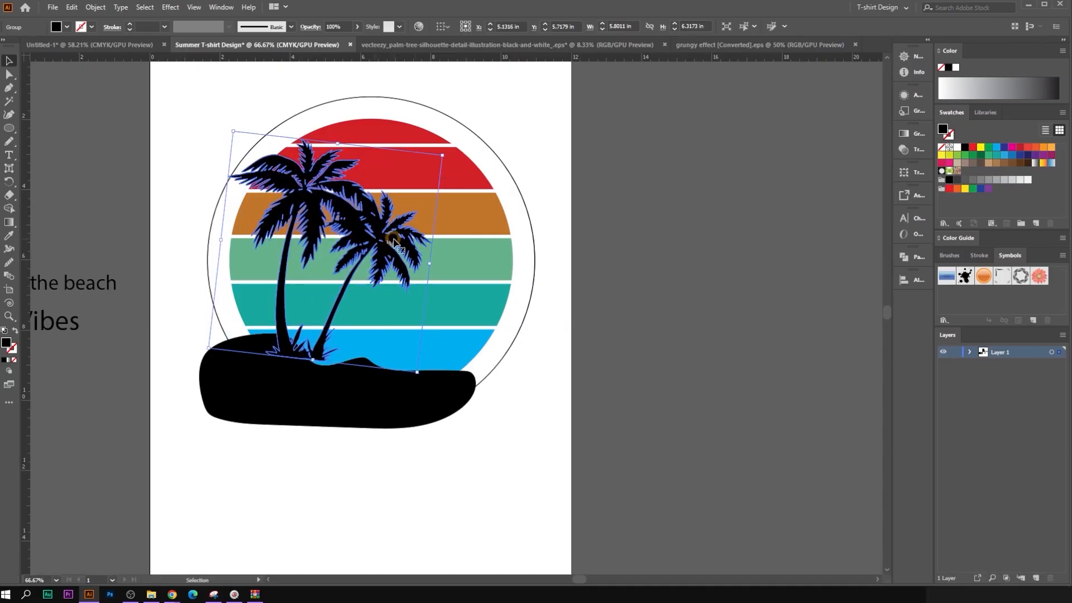
pyautogui.click(619, 320)
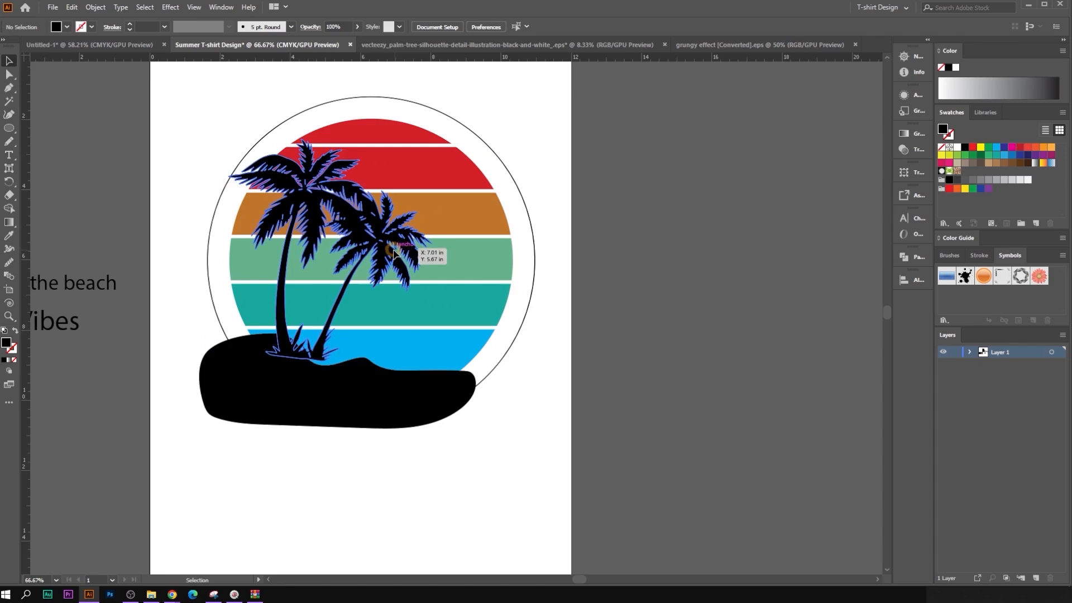
# Step: Shift the palm trees slightly down and left into the ground, and nudge the ground shape a little left
pyautogui.moveTo(394, 254); pyautogui.dragTo(389, 265)
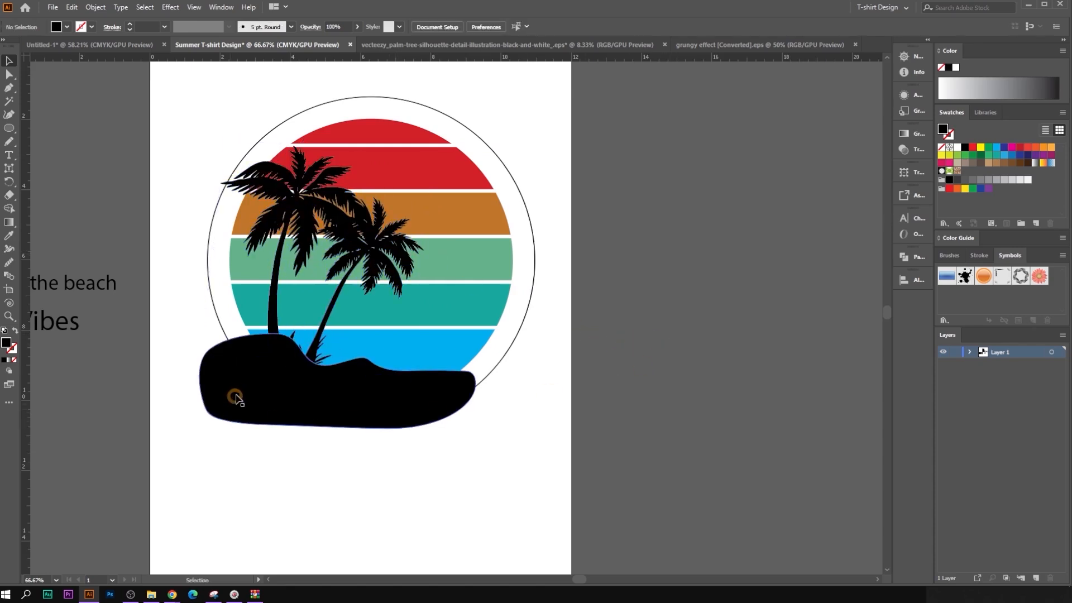
pyautogui.moveTo(236, 399); pyautogui.dragTo(313, 395)
pyautogui.click(542, 412)
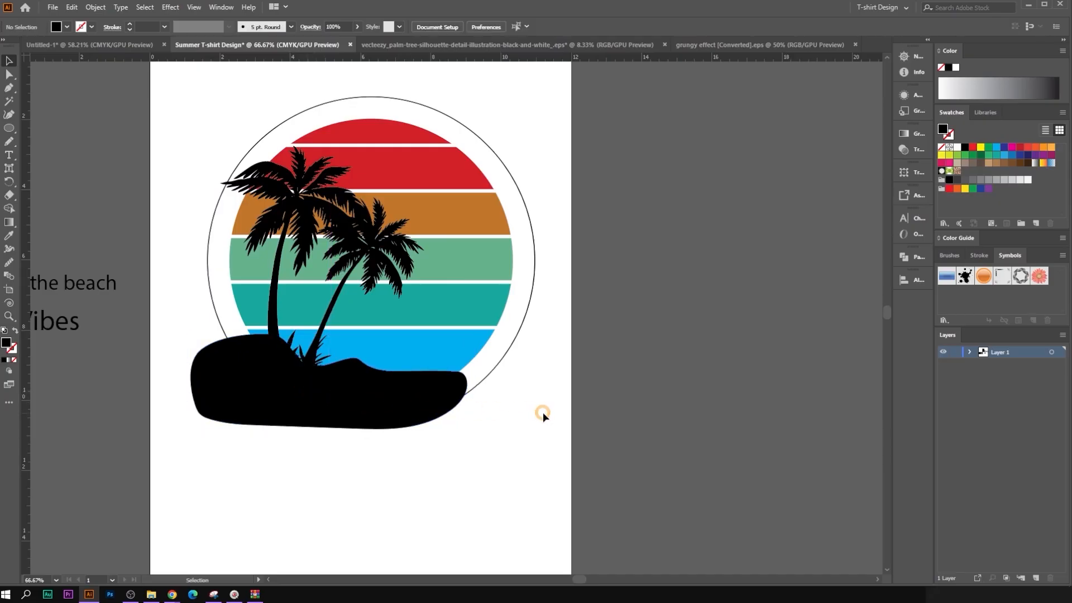
# Step: Select the palm trees with the ground shape and clean up the small gaps among the grass blades at their base using Shape Builder
pyautogui.scroll(2, 317, 361)
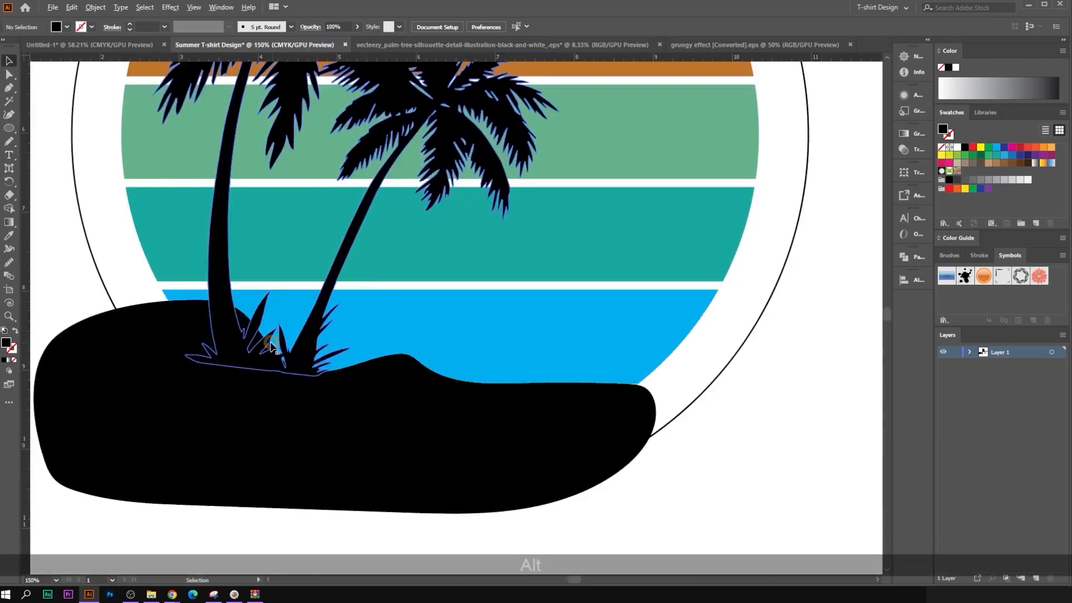
pyautogui.click(247, 326)
pyautogui.keyDown('shift'); pyautogui.click(264, 315); pyautogui.keyUp('shift')
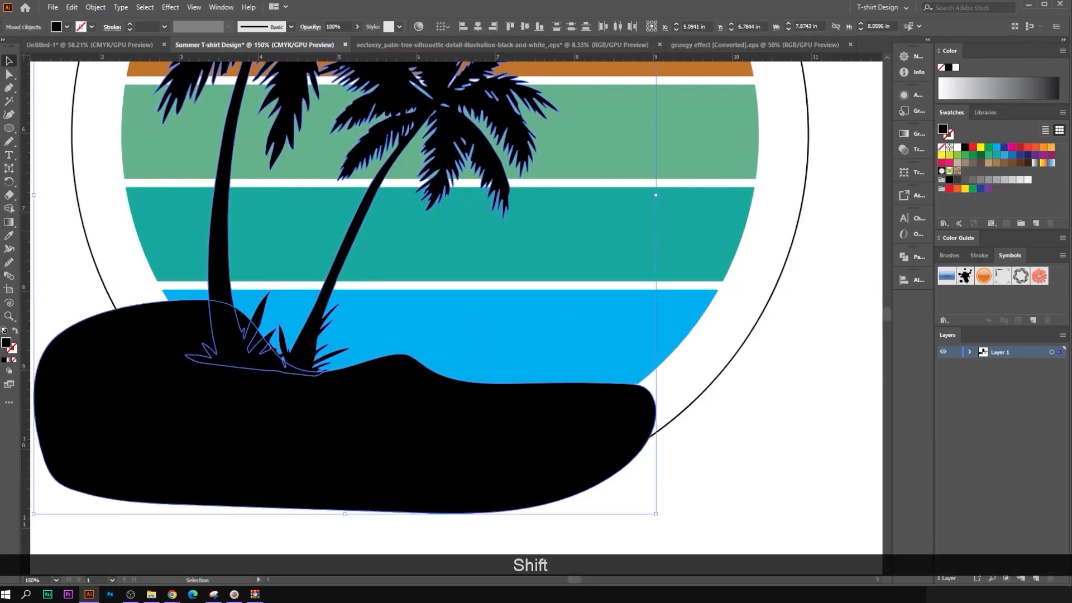
pyautogui.click(9, 208)
pyautogui.scroll(2, 268, 315)
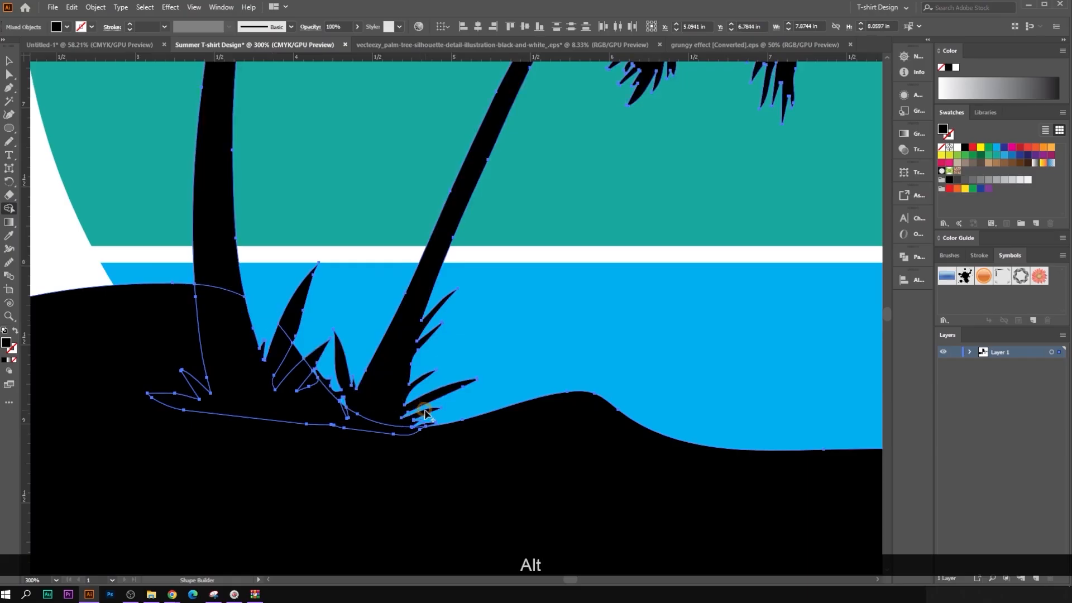
pyautogui.scroll(3, 302, 363)
pyautogui.keyDown('alt'); pyautogui.click(299, 361); pyautogui.keyUp('alt')
pyautogui.keyDown('alt'); pyautogui.click(343, 404); pyautogui.keyUp('alt')
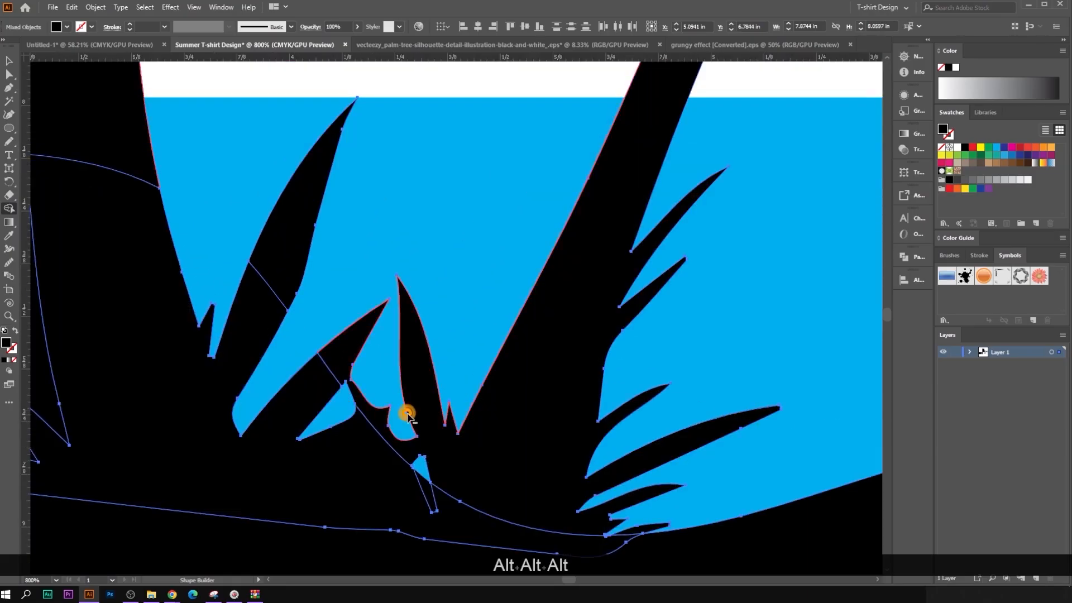
pyautogui.scroll(-3, 437, 416)
pyautogui.scroll(-2, 437, 416)
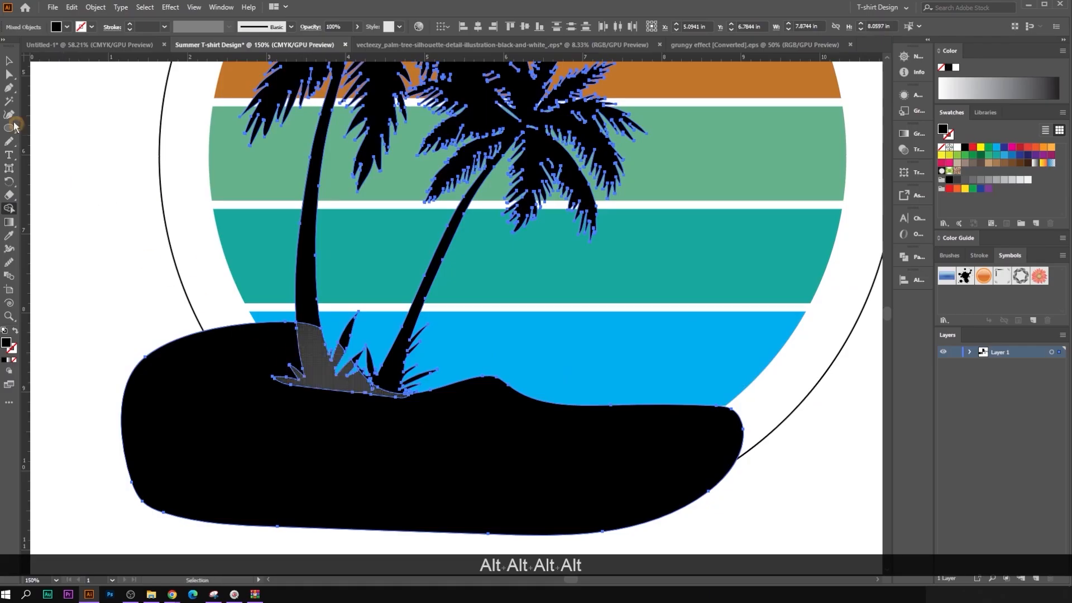
pyautogui.click(9, 60)
pyautogui.click(81, 204)
# Step: Copy the beach umbrella and chair silhouette, scale the copy to about 4.28 x 4.56 in and move it onto the striped circle
pyautogui.scroll(-2, 246, 375)
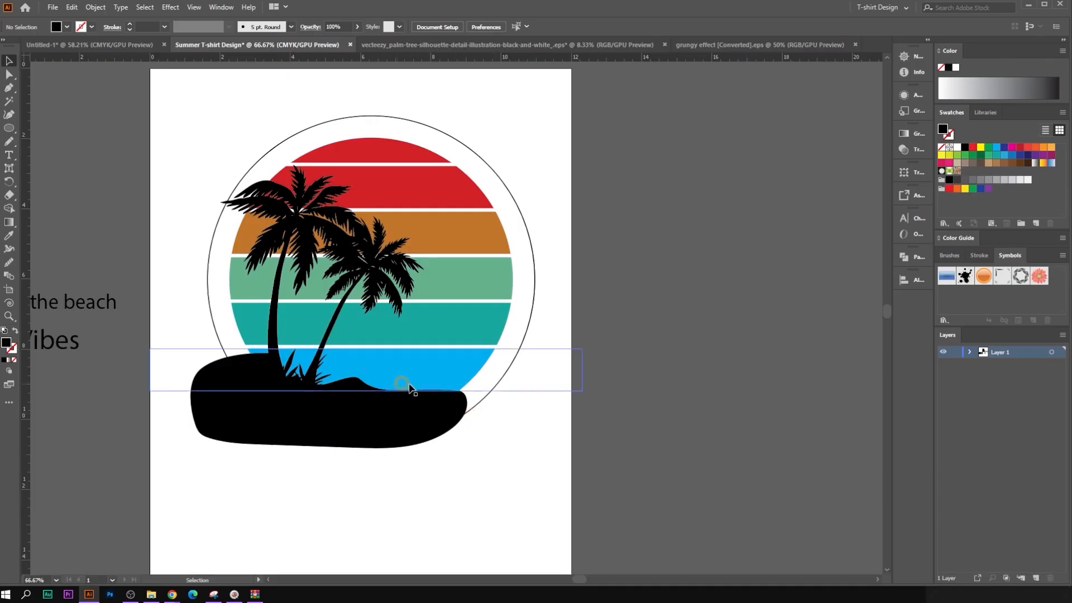
pyautogui.scroll(-2, 601, 378)
pyautogui.scroll(1, 592, 370)
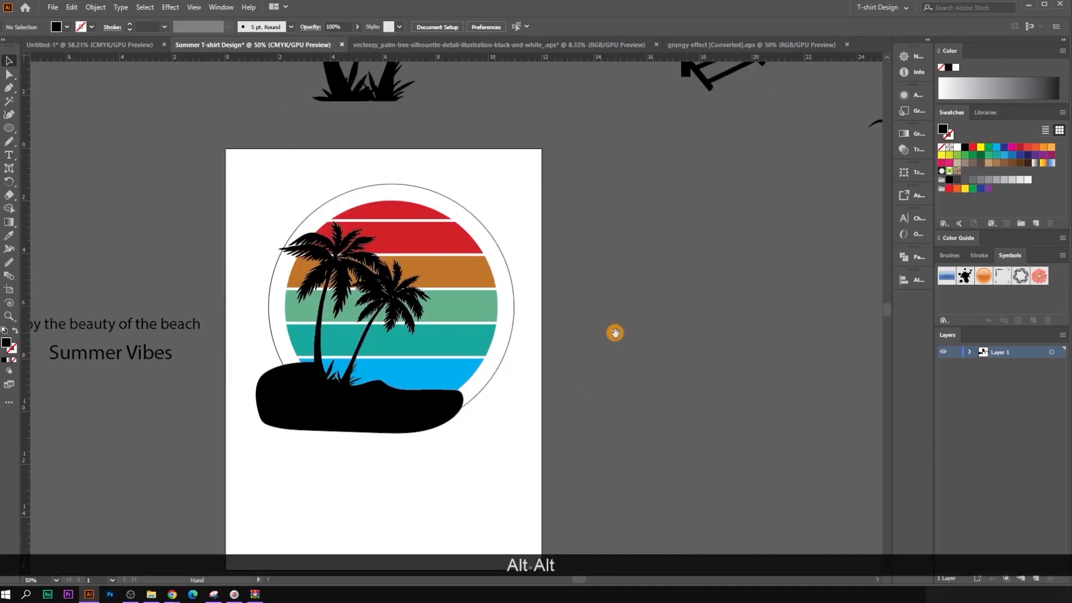
pyautogui.scroll(-1, 581, 335)
pyautogui.click(658, 124)
pyautogui.moveTo(658, 124); pyautogui.dragTo(641, 332)
pyautogui.moveTo(634, 228); pyautogui.dragTo(633, 299)
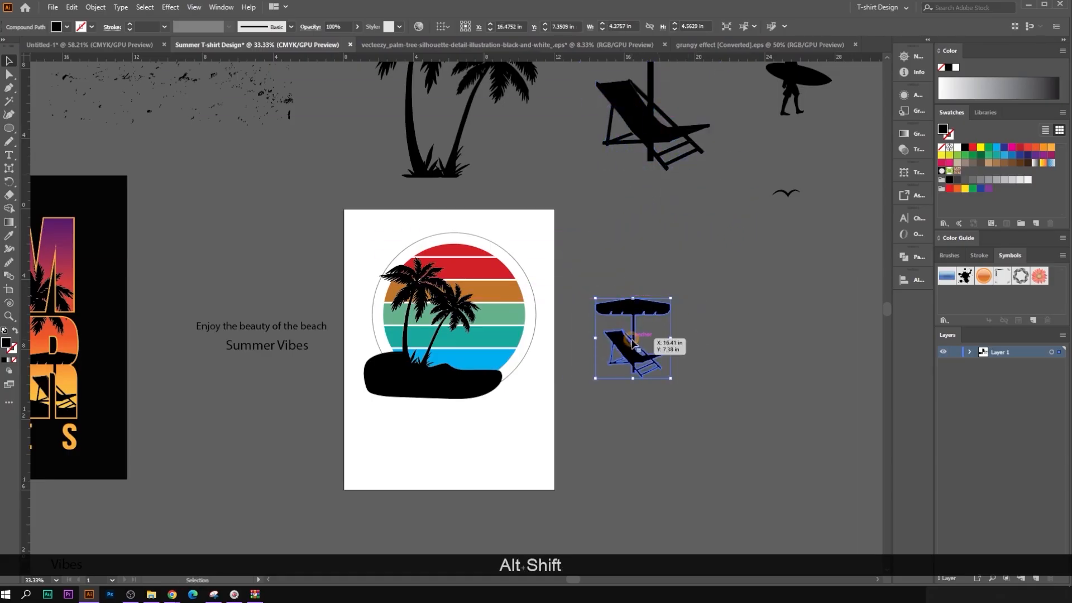
pyautogui.moveTo(633, 339); pyautogui.dragTo(470, 347)
# Step: Bring the umbrella and chair copy to the front and shrink it to about 1.8 x 1.92 in on the ground's right end
pyautogui.scroll(2, 469, 348)
pyautogui.rightClick(480, 307)
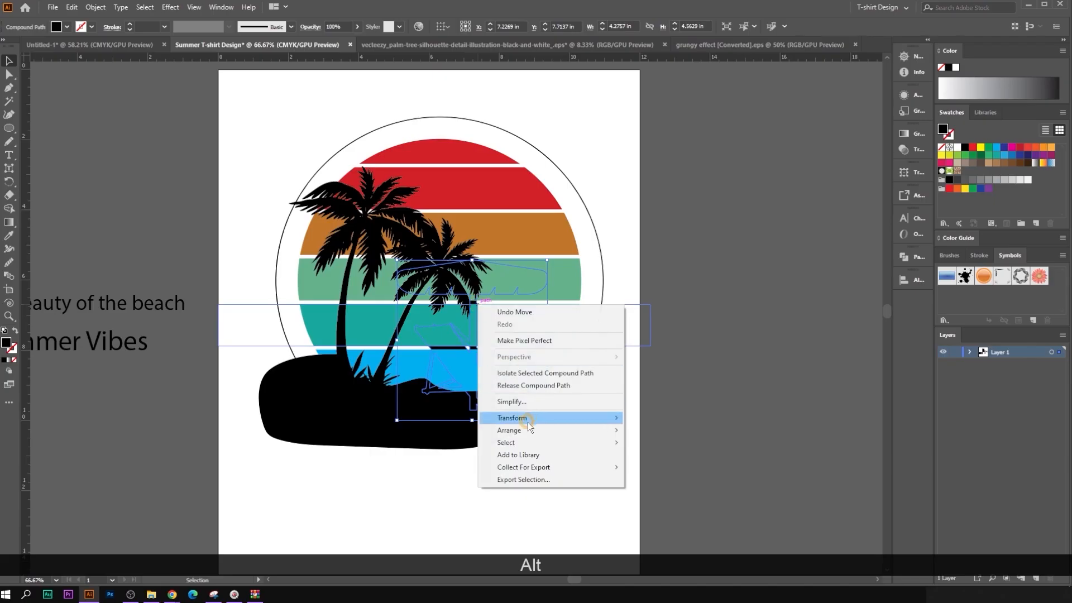
pyautogui.moveTo(525, 429)
pyautogui.click(718, 433)
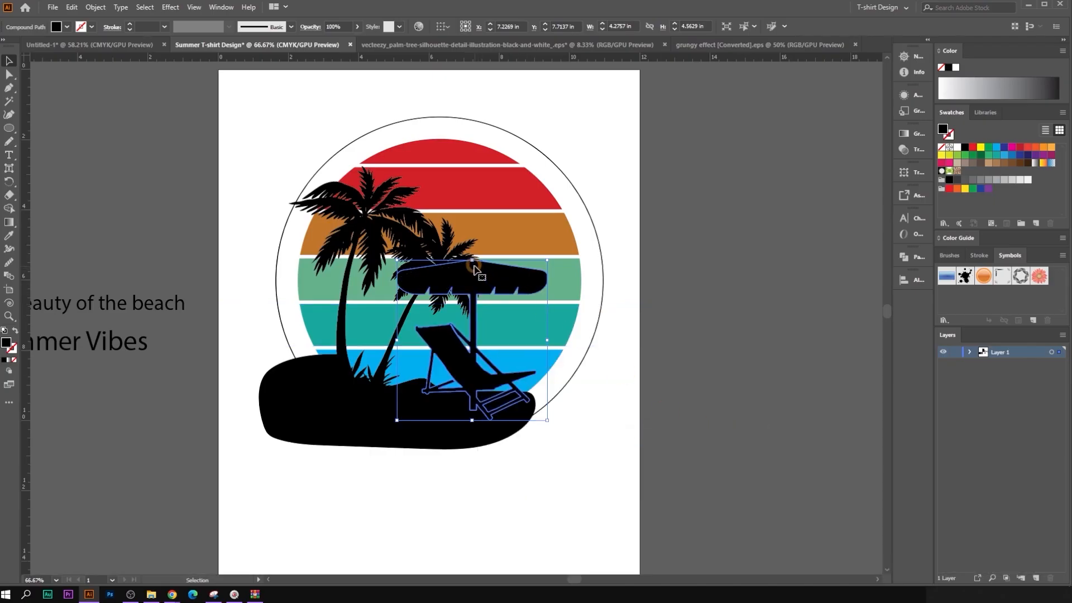
pyautogui.moveTo(473, 261); pyautogui.dragTo(509, 345)
# Step: Reflect the umbrella and chair across the vertical axis and nudge them so they rest on the ground shape
pyautogui.rightClick(507, 370)
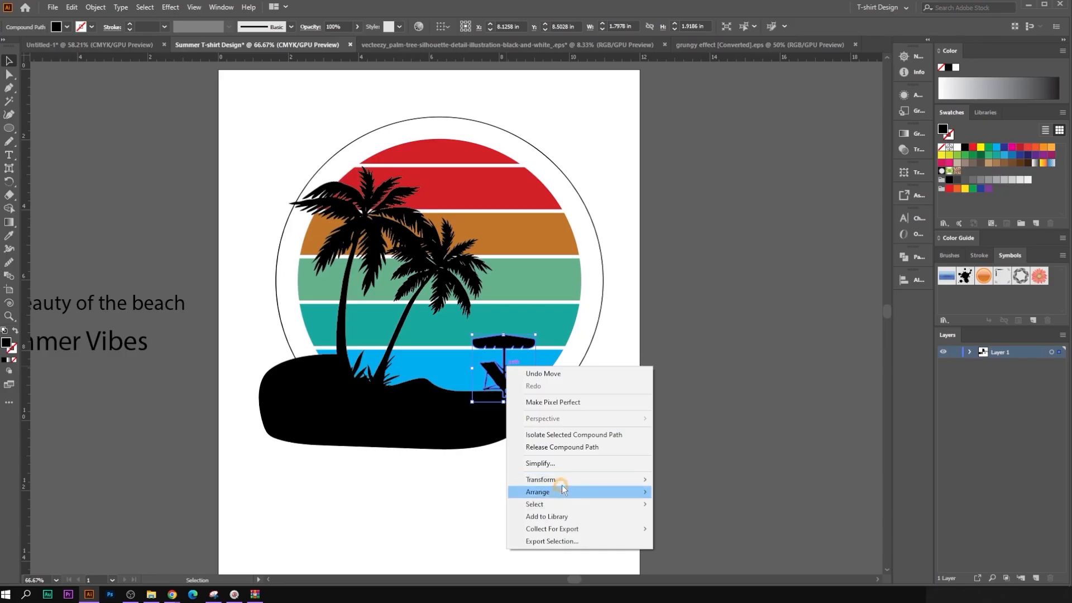
pyautogui.moveTo(564, 480)
pyautogui.click(709, 521)
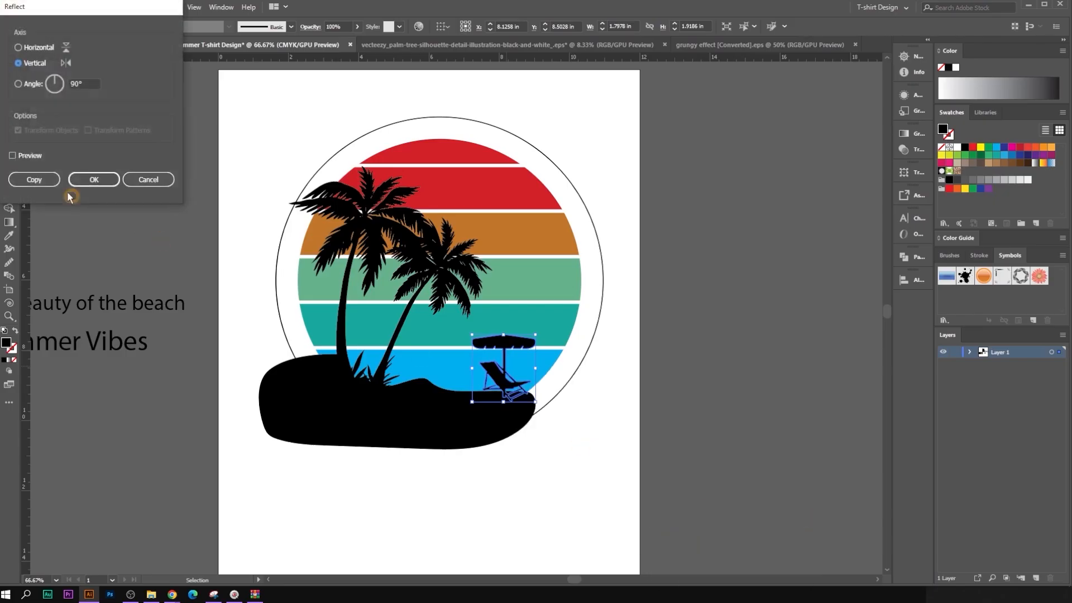
pyautogui.click(116, 181)
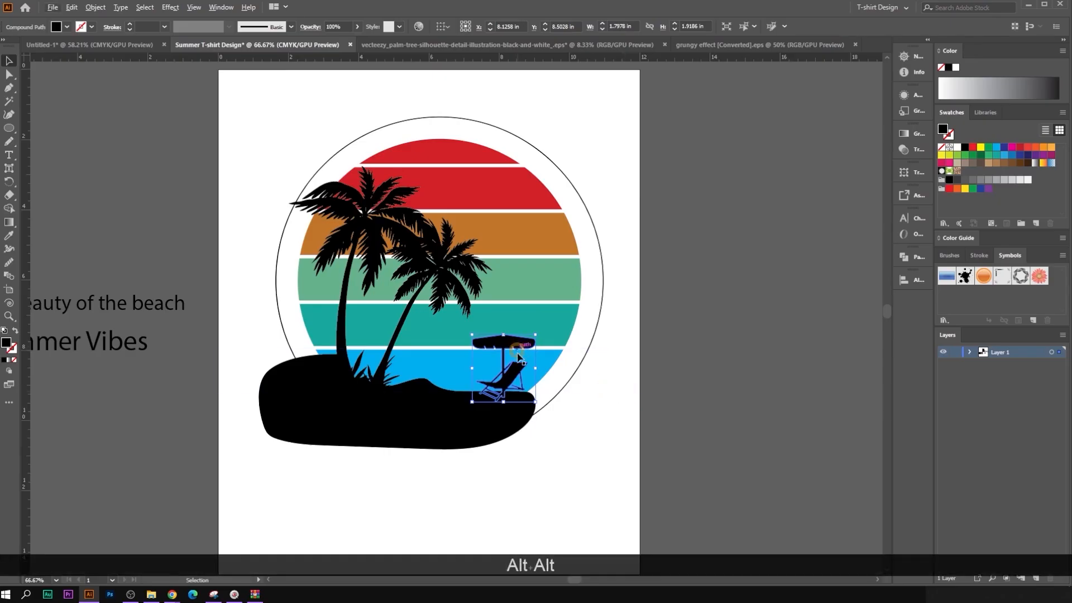
pyautogui.scroll(1, 517, 358)
pyautogui.moveTo(511, 342); pyautogui.dragTo(512, 343)
pyautogui.click(749, 413)
# Step: Place a copy of the surfer silhouette on the lower part of the artboard, below the ground shape
pyautogui.scroll(-1, 577, 256)
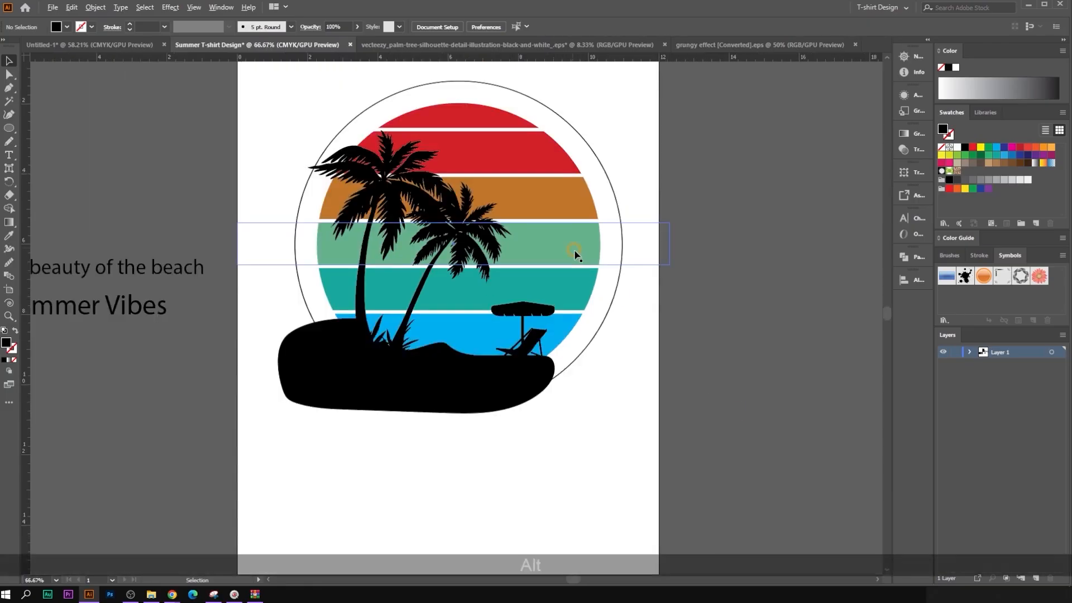
pyautogui.scroll(-2, 577, 256)
pyautogui.scroll(2, 691, 343)
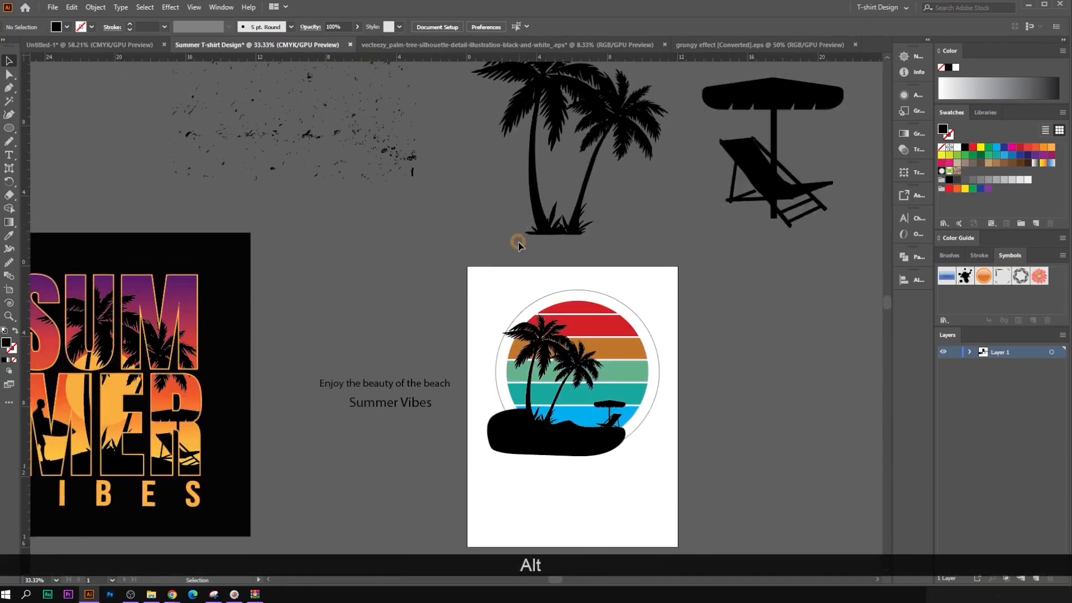
pyautogui.scroll(-2, 518, 242)
pyautogui.moveTo(715, 203); pyautogui.dragTo(565, 385)
pyautogui.scroll(5, 565, 385)
pyautogui.scroll(-2, 560, 375)
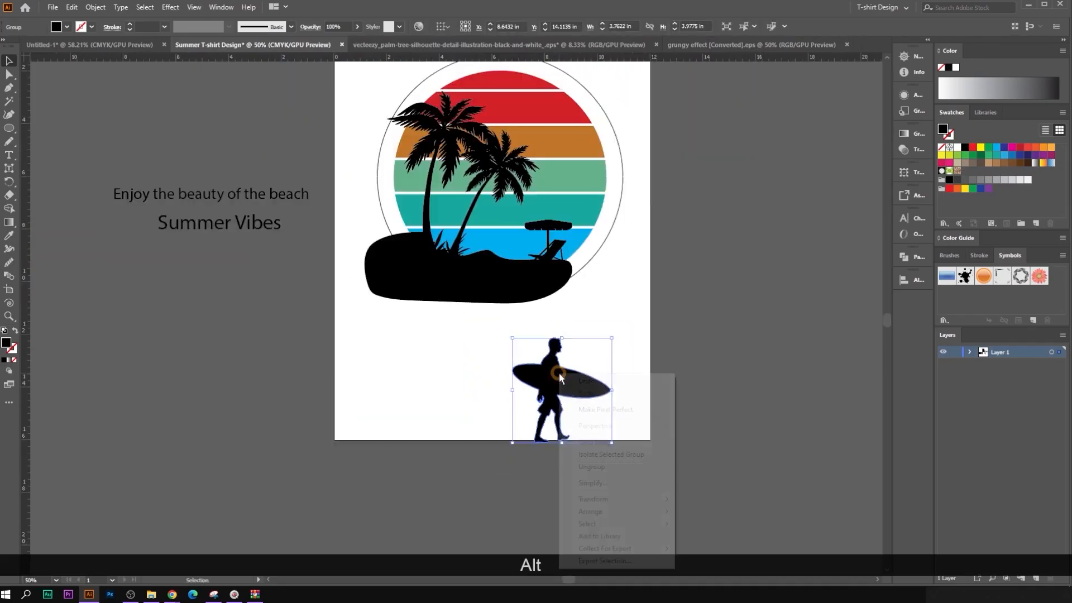
pyautogui.rightClick(559, 373)
pyautogui.click(681, 308)
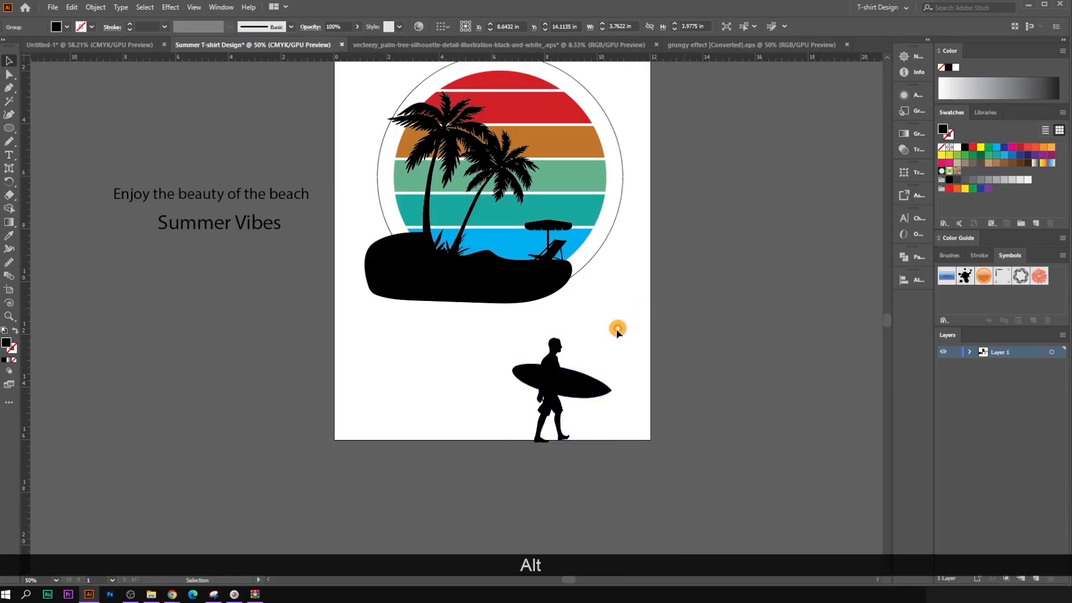
# Step: Move the surfer copy up onto the ground shape, between the palm trees and the beach umbrella
pyautogui.scroll(2, 617, 342)
pyautogui.moveTo(582, 437); pyautogui.dragTo(531, 267)
pyautogui.scroll(3, 530, 229)
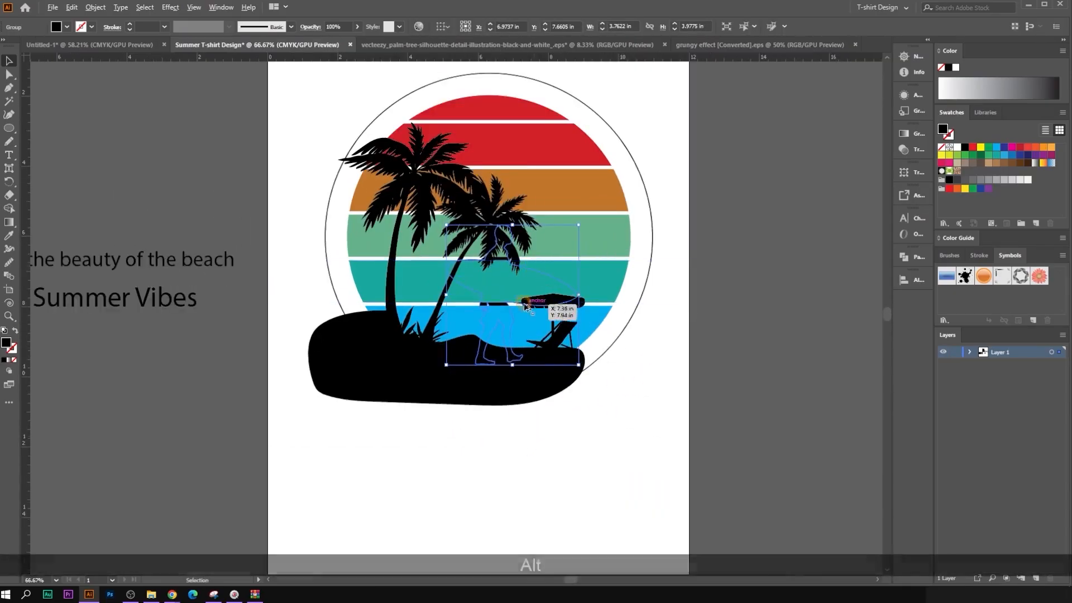
# Step: Bring the surfer copy to the front and reflect it across the vertical axis
pyautogui.rightClick(513, 288)
pyautogui.moveTo(568, 430)
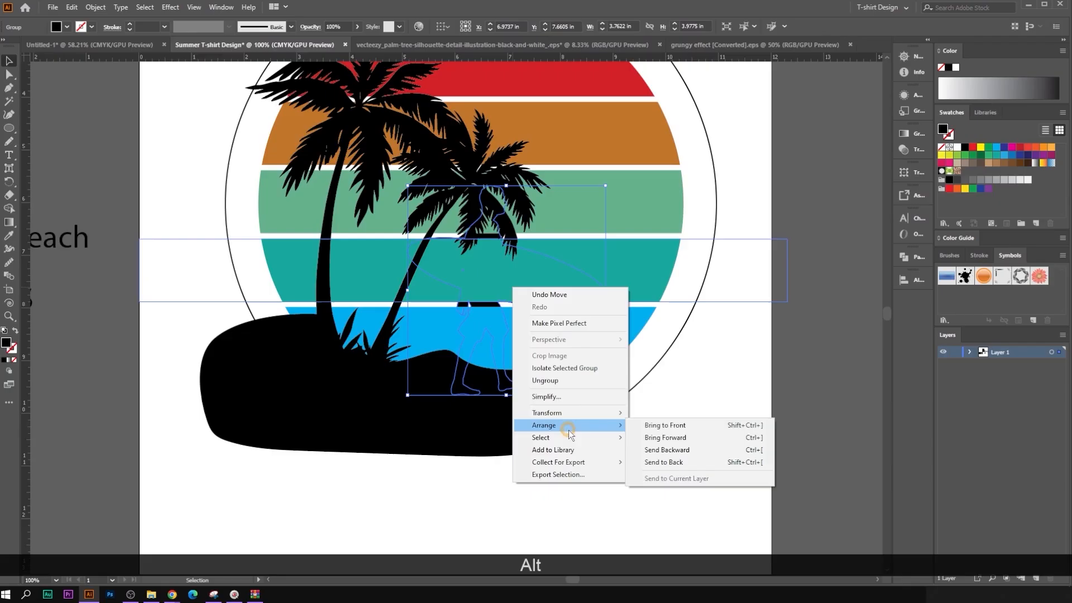
pyautogui.click(692, 429)
pyautogui.scroll(1, 692, 428)
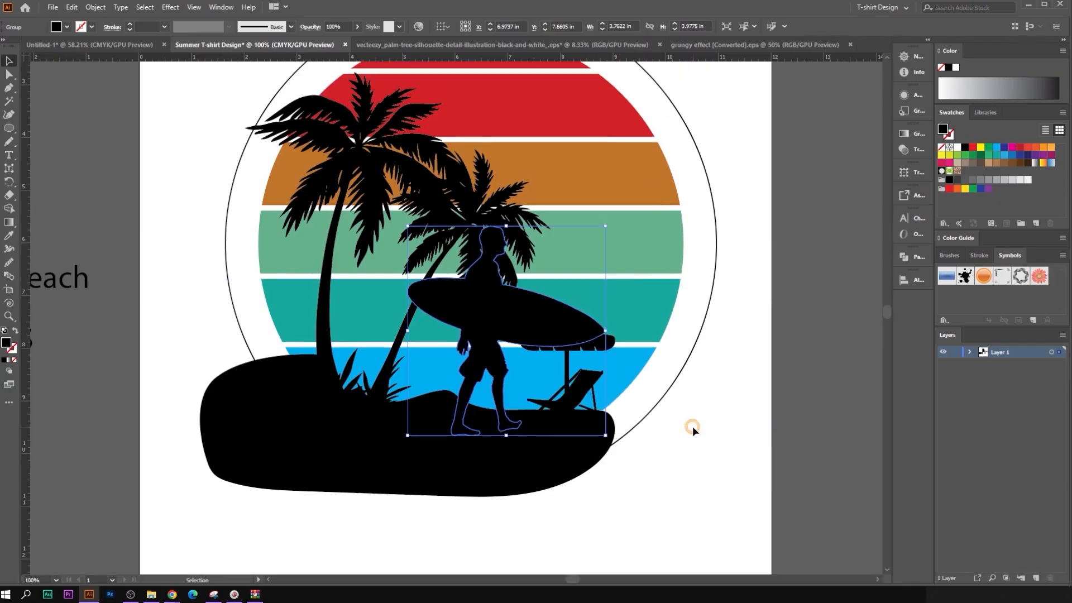
pyautogui.rightClick(526, 304)
pyautogui.moveTo(569, 428)
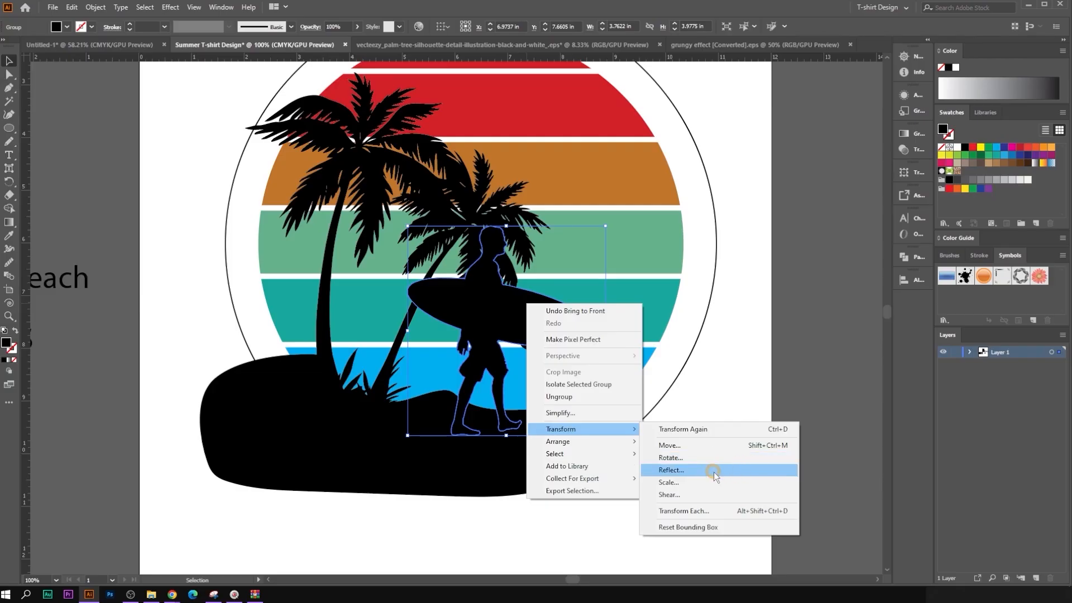
pyautogui.click(714, 471)
pyautogui.click(77, 180)
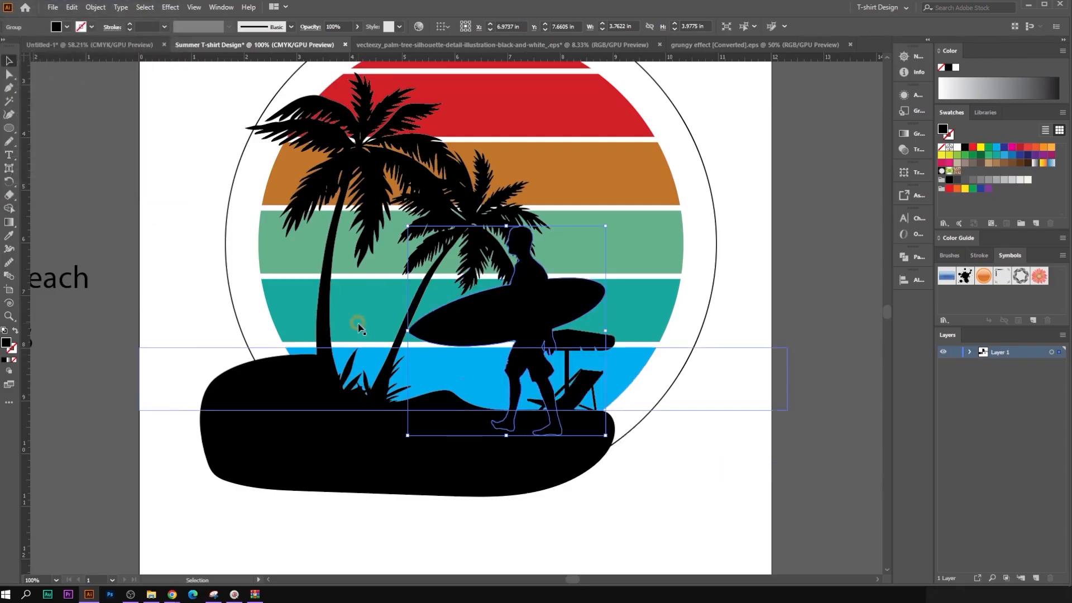
# Step: Shrink the surfer proportionally and stand it on the ground shape just beside the beach umbrella
pyautogui.keyDown('shift'); pyautogui.click(509, 229); pyautogui.keyUp('shift')
pyautogui.moveTo(507, 226); pyautogui.dragTo(475, 358)
pyautogui.scroll(2, 522, 379)
pyautogui.click(768, 501)
pyautogui.scroll(2, 479, 404)
pyautogui.scroll(-3, 474, 358)
pyautogui.click(750, 469)
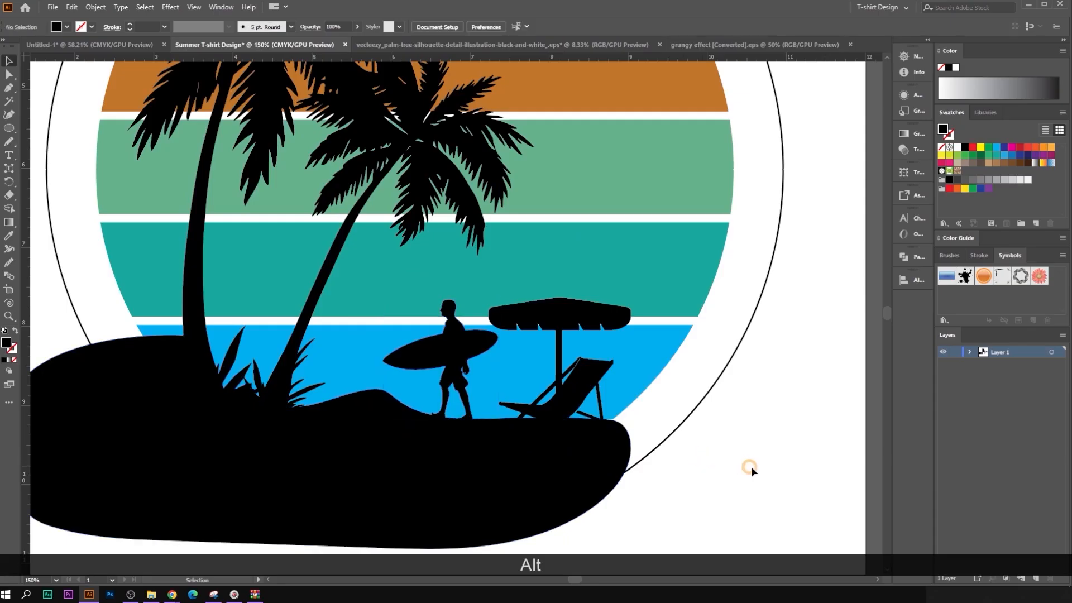
# Step: Enlarge the umbrella and chair slightly upward and nudge the surfer's position on the ground shape
pyautogui.click(588, 338)
pyautogui.click(577, 320)
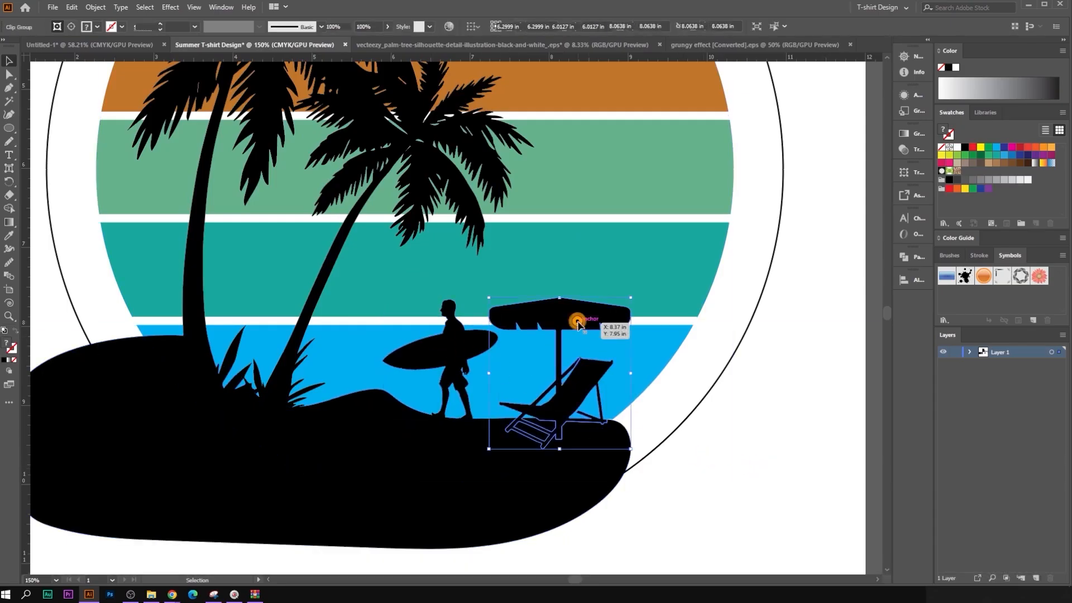
pyautogui.moveTo(560, 297); pyautogui.dragTo(559, 262)
pyautogui.click(725, 424)
pyautogui.moveTo(441, 346); pyautogui.dragTo(440, 349)
pyautogui.scroll(-2, 471, 420)
pyautogui.scroll(-1, 501, 446)
pyautogui.click(688, 475)
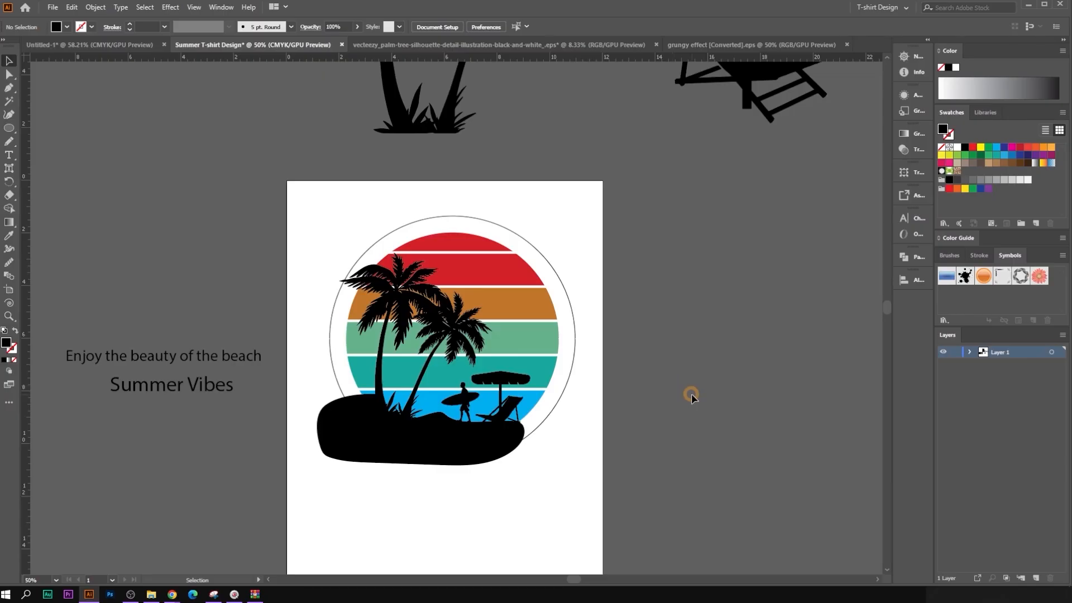
# Step: Place a copy of the flying bird silhouette on the orange stripe, beside the palm trees
pyautogui.moveTo(682, 394); pyautogui.dragTo(634, 411)
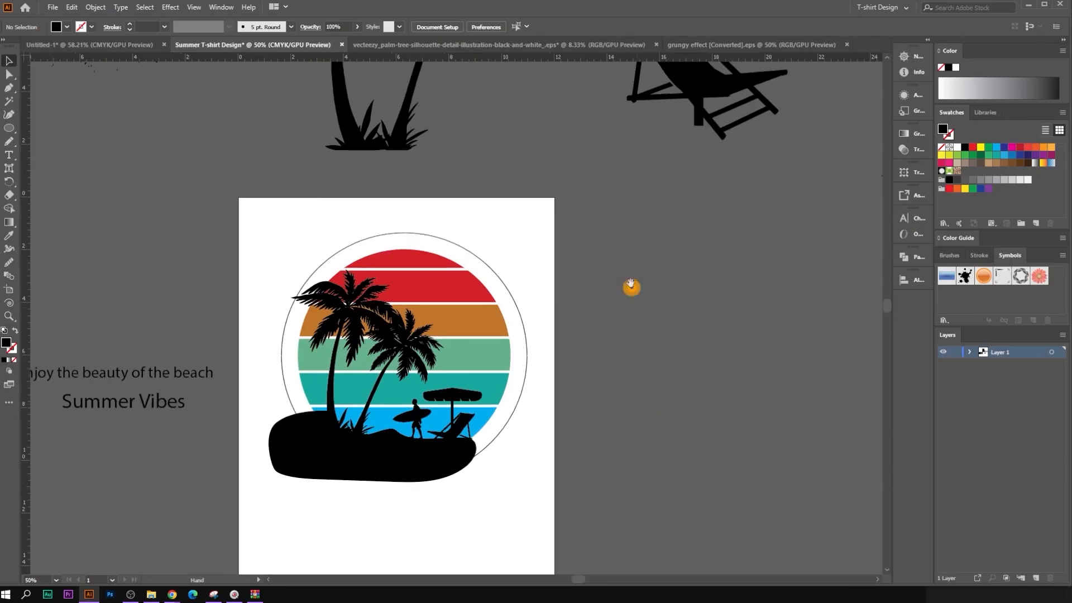
pyautogui.moveTo(632, 287); pyautogui.dragTo(632, 328)
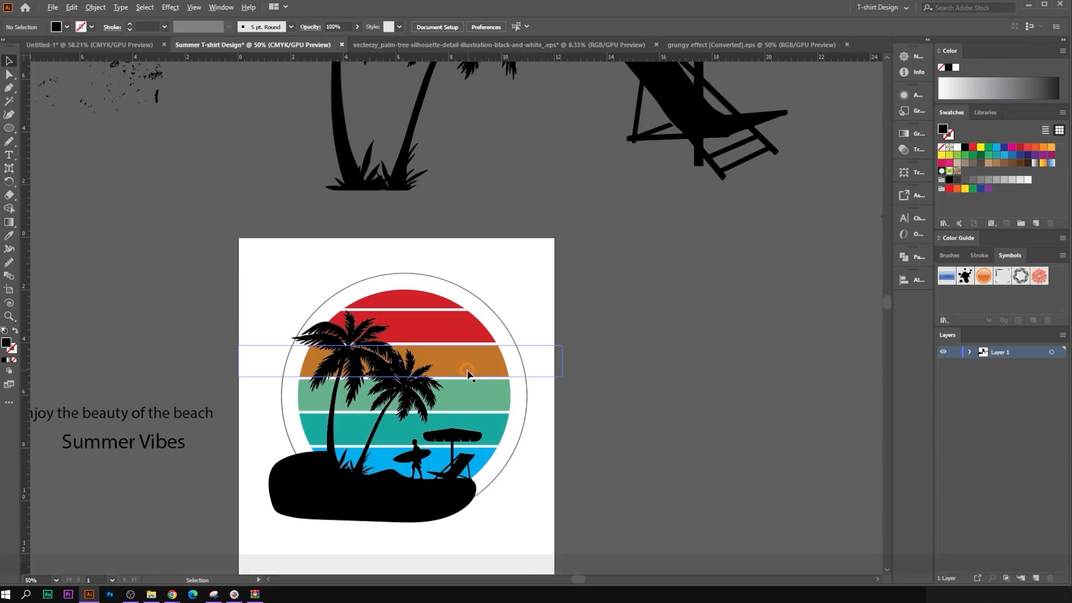
pyautogui.scroll(-2, 468, 374)
pyautogui.scroll(2, 708, 313)
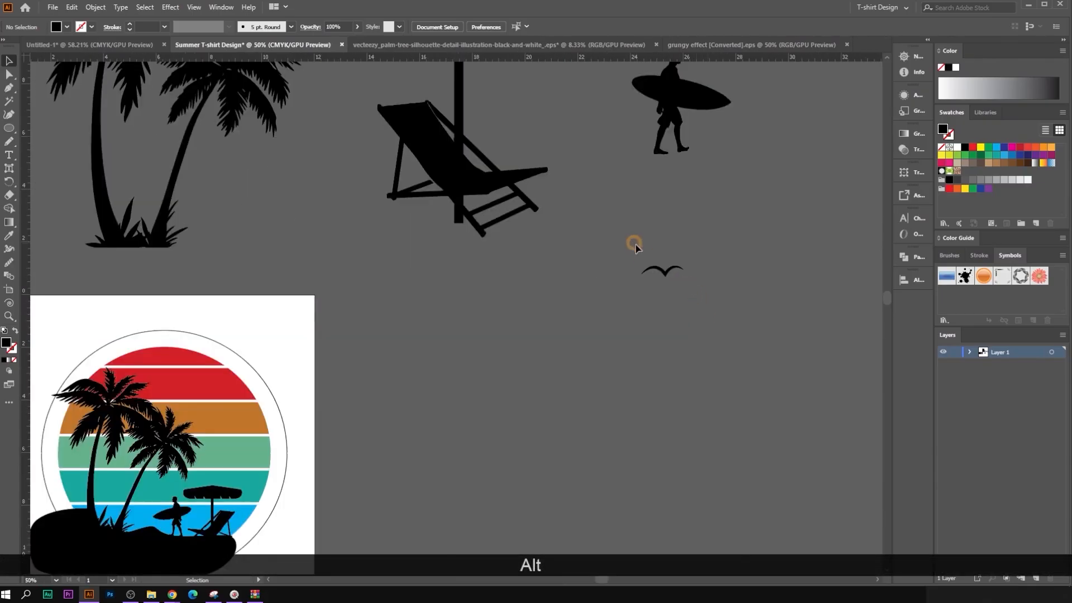
pyautogui.click(687, 292)
pyautogui.moveTo(667, 275); pyautogui.dragTo(224, 422)
pyautogui.scroll(3, 293, 442)
pyautogui.scroll(-3, 293, 443)
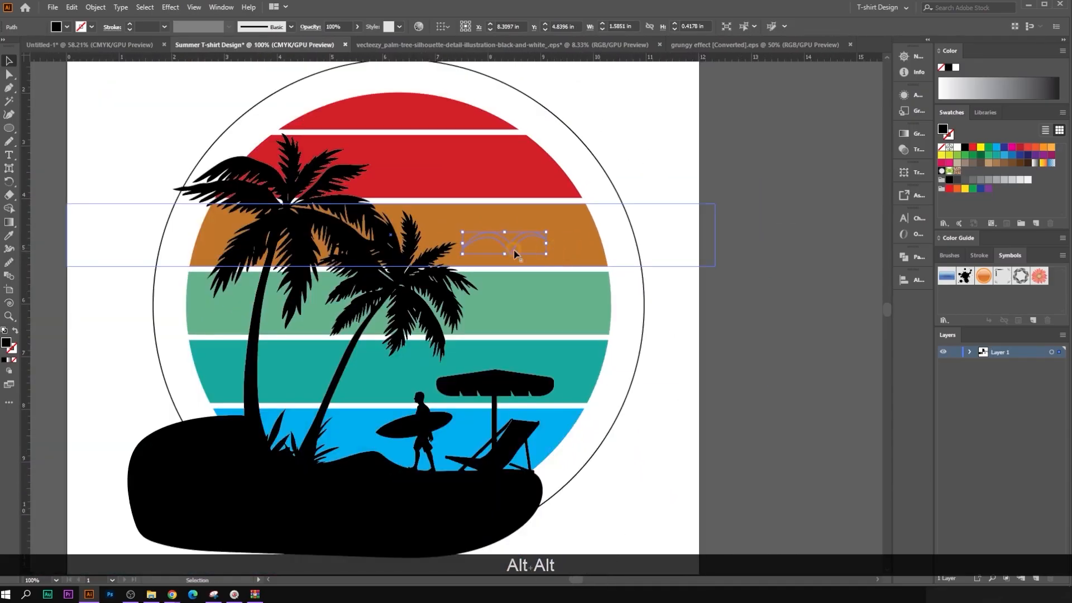
# Step: Bring the bird copy to the front so it lies above the striped circle
pyautogui.rightClick(513, 262)
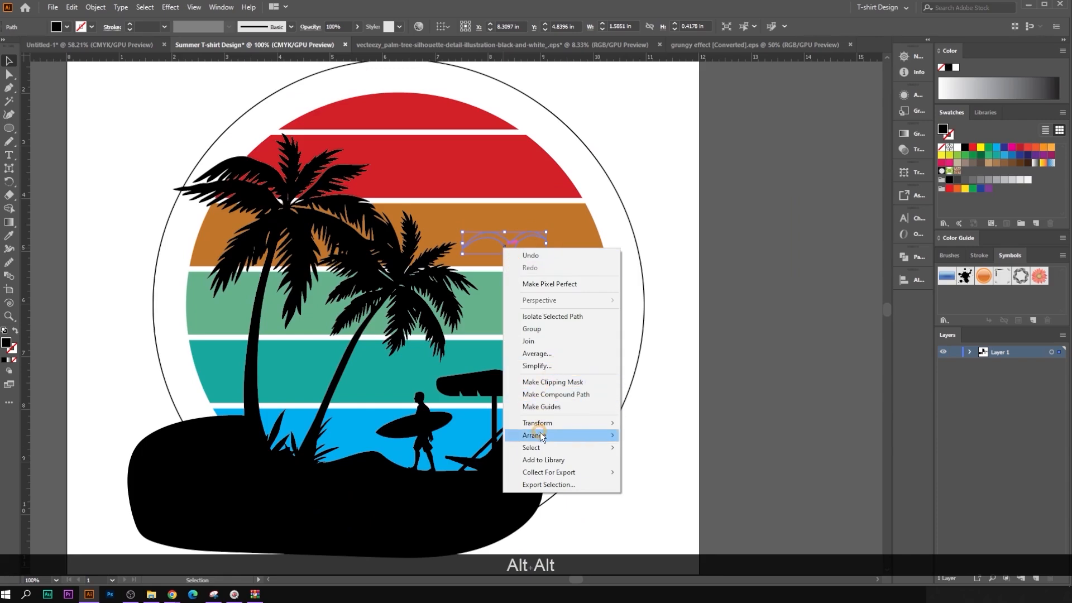
pyautogui.moveTo(559, 435)
pyautogui.click(678, 435)
pyautogui.scroll(2, 581, 265)
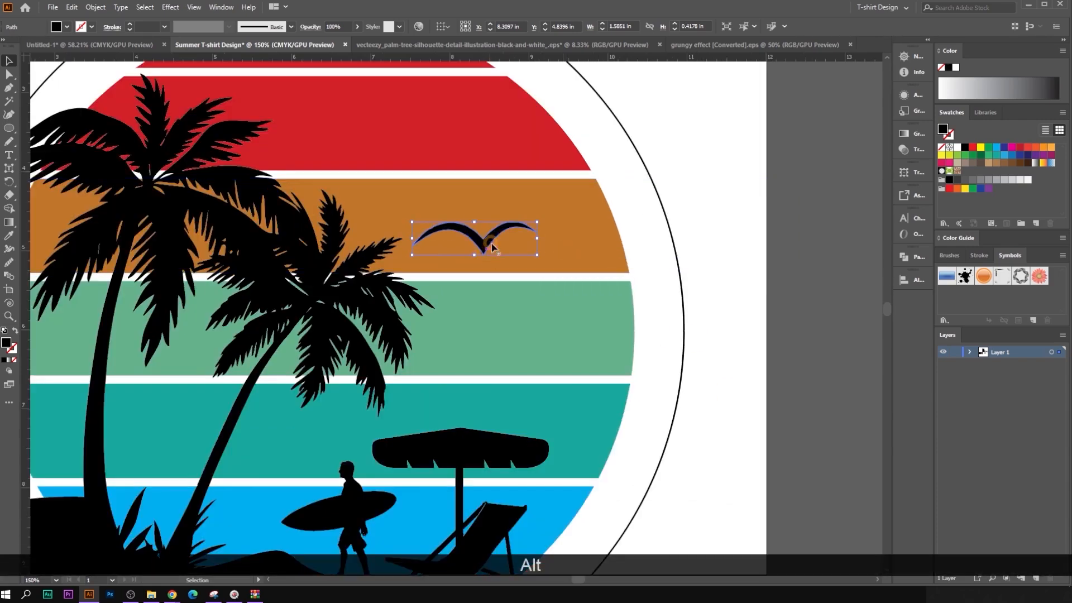
# Step: Shrink the bird to about 0.83 in wide and duplicate it at smaller sizes into a flock of five on the orange stripe
pyautogui.moveTo(536, 240); pyautogui.dragTo(507, 222)
pyautogui.click(722, 320)
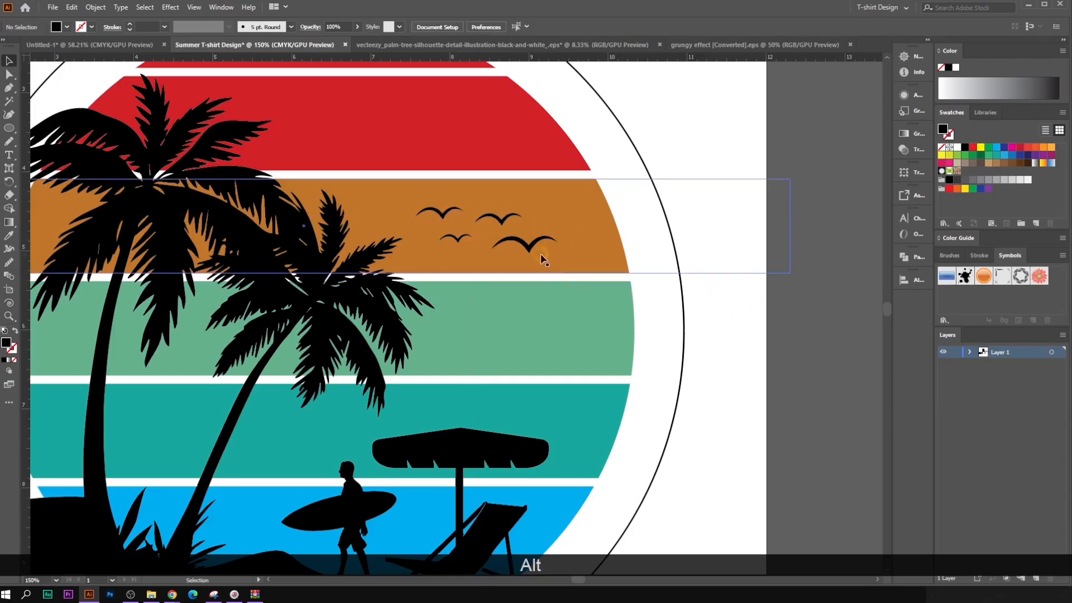
pyautogui.moveTo(454, 245); pyautogui.dragTo(481, 258)
pyautogui.click(796, 340)
pyautogui.click(706, 323)
pyautogui.scroll(-1, 676, 346)
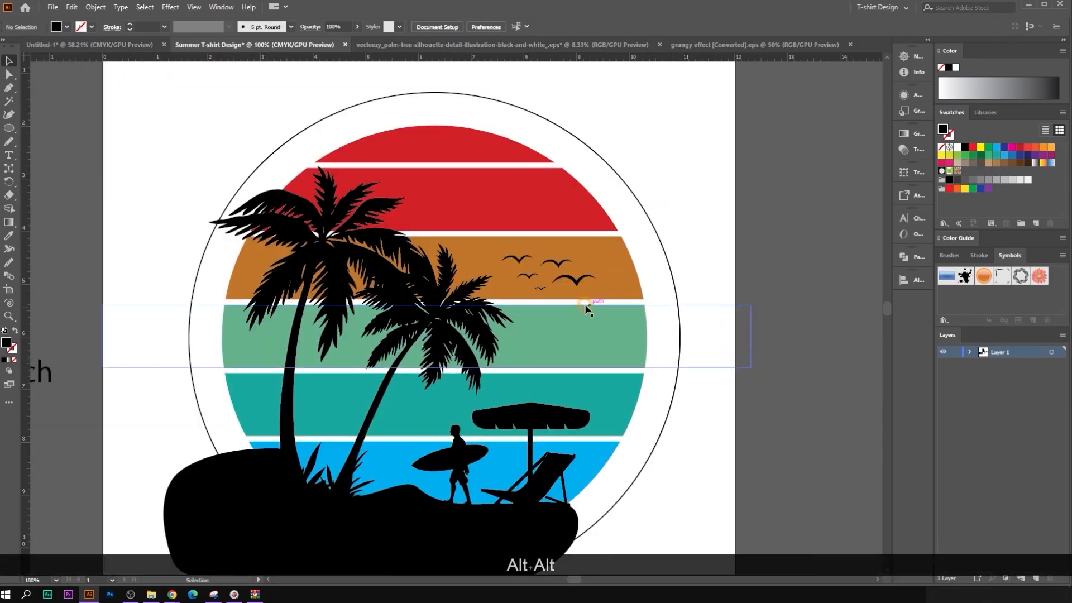
# Step: Select all five birds on the orange stripe and group them
pyautogui.scroll(1, 588, 309)
pyautogui.click(568, 267)
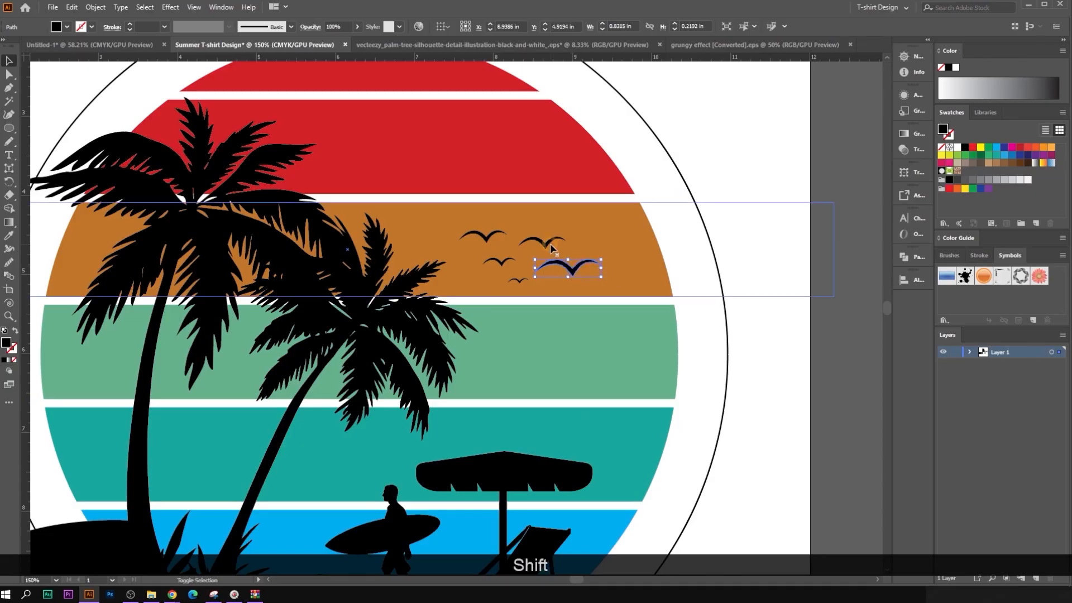
pyautogui.keyDown('shift'); pyautogui.click(550, 246); pyautogui.keyUp('shift')
pyautogui.moveTo(512, 281); pyautogui.dragTo(519, 285)
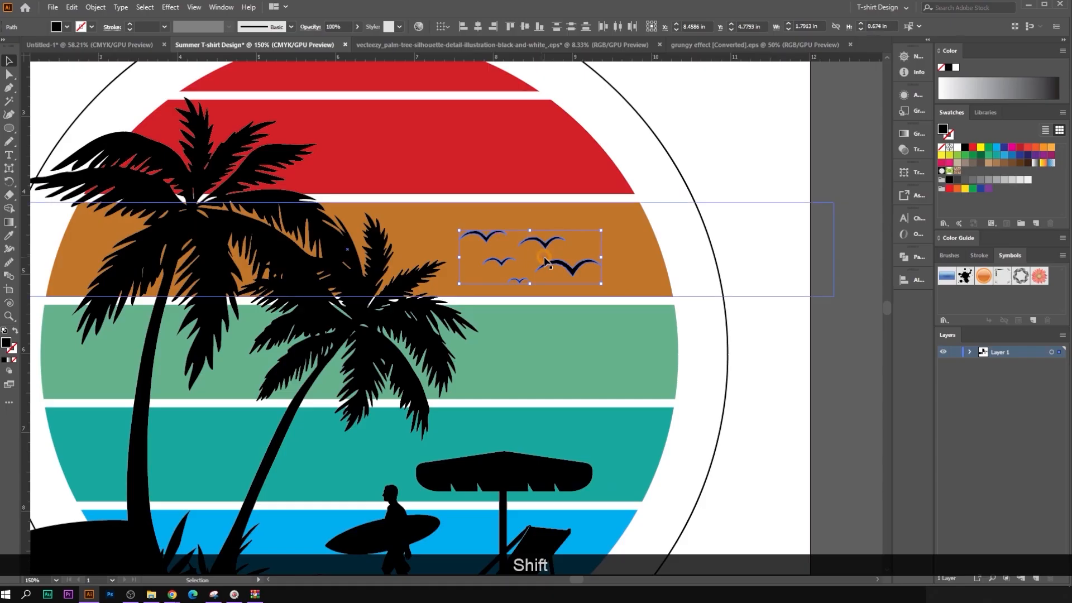
pyautogui.hotkey('ctrl', 'shift', 'g')
pyautogui.click(44, 95)
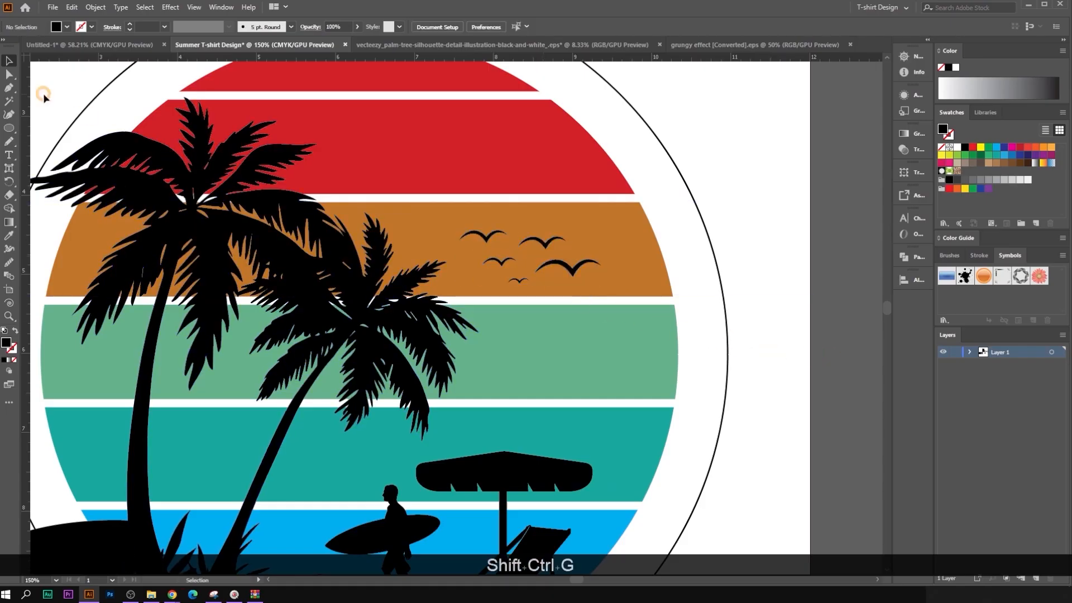
# Step: Change the orange stripe's fill to a slightly lighter orange, selecting only that stripe inside the striped circle
pyautogui.click(9, 74)
pyautogui.click(467, 216)
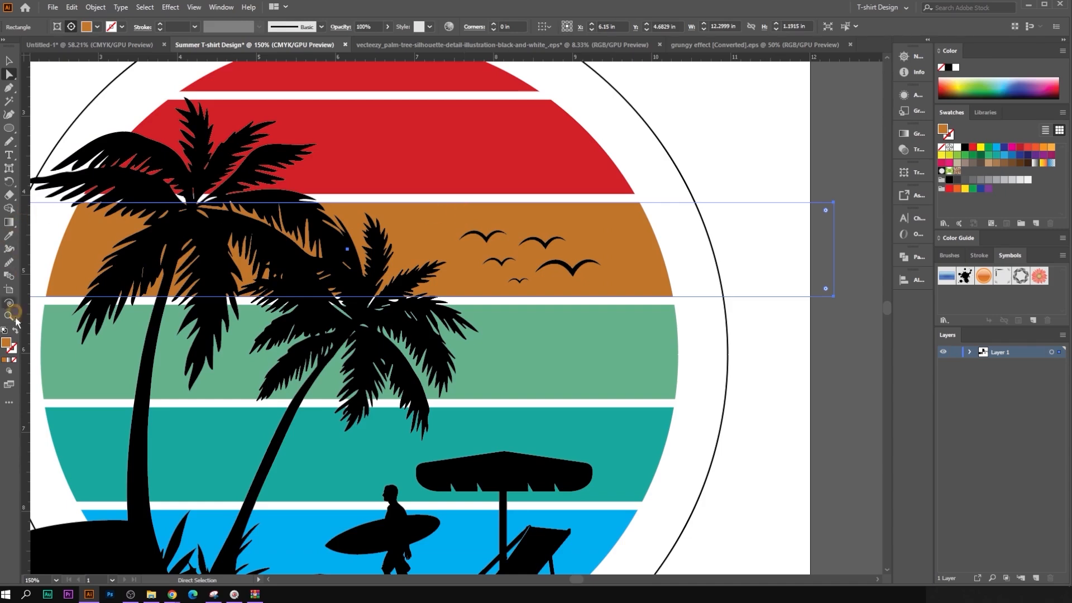
pyautogui.doubleClick(6, 344)
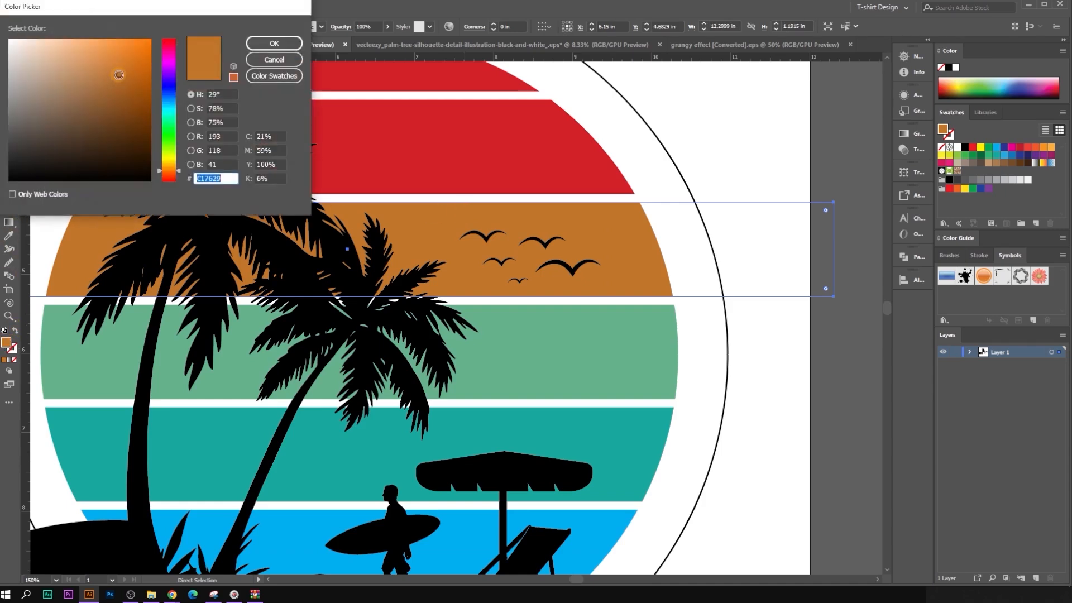
pyautogui.click(274, 43)
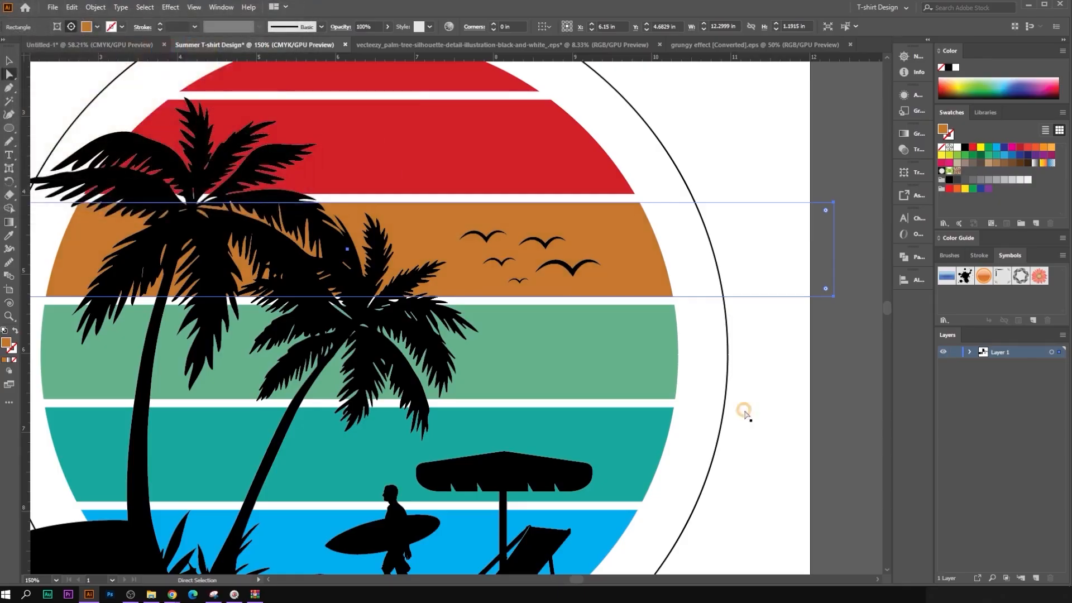
pyautogui.moveTo(668, 412); pyautogui.dragTo(668, 410)
pyautogui.scroll(-2, 663, 401)
pyautogui.click(768, 339)
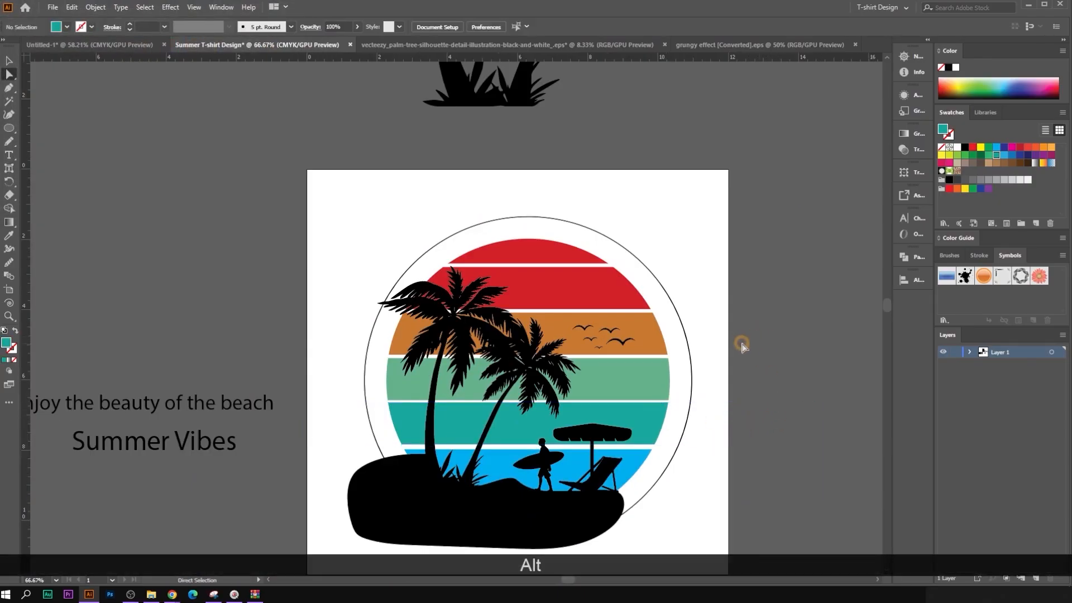
pyautogui.moveTo(742, 345); pyautogui.dragTo(713, 323)
pyautogui.scroll(-1, 805, 335)
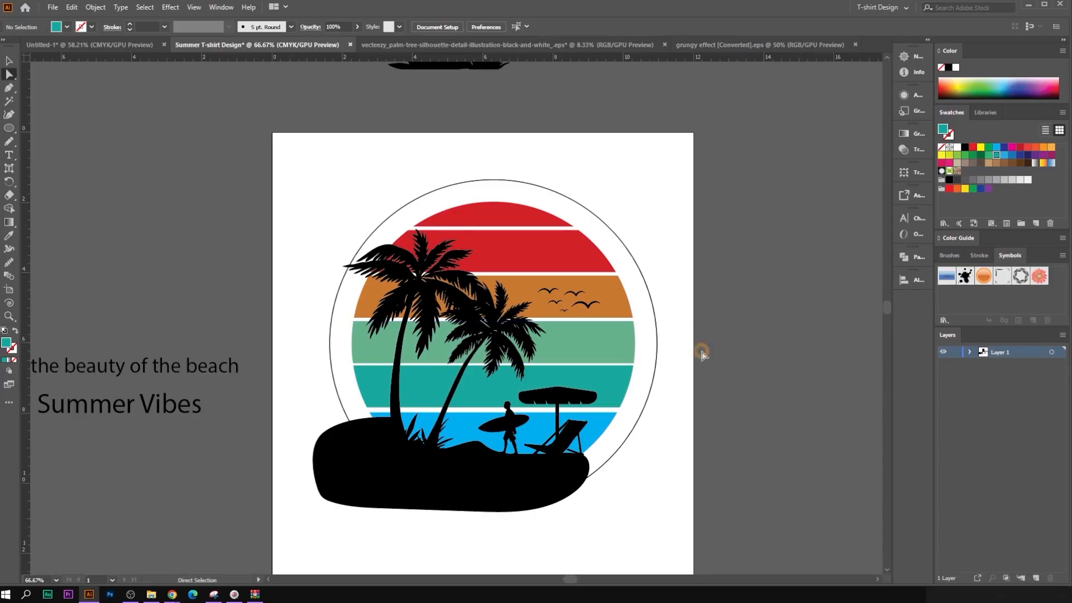
pyautogui.scroll(-1, 747, 423)
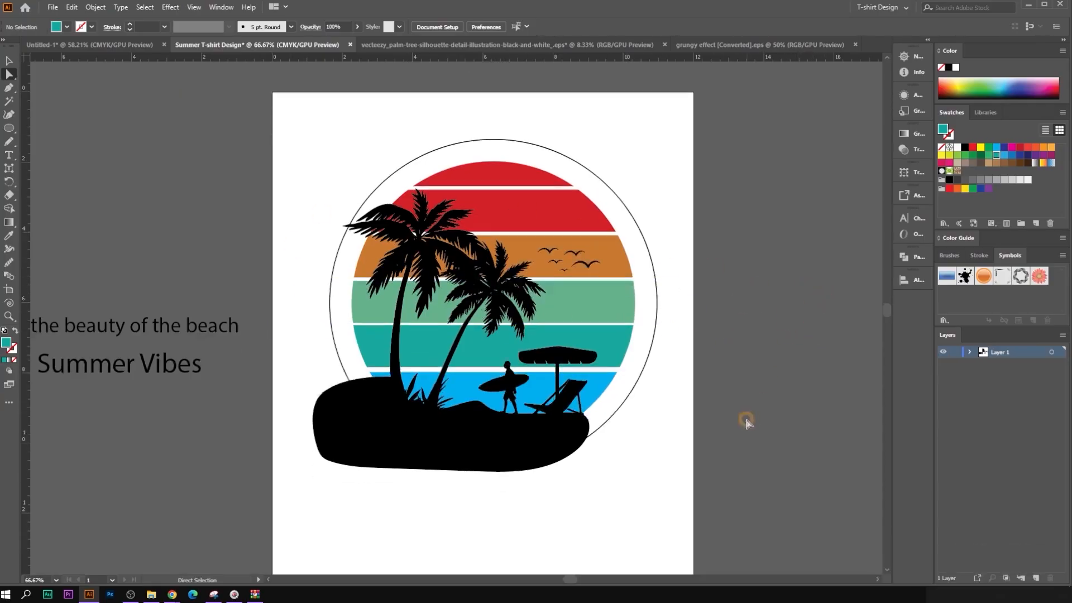
# Step: Group the birds, palm trees, umbrella with chair, surfer and ground shape together
pyautogui.click(9, 62)
pyautogui.scroll(1, 708, 357)
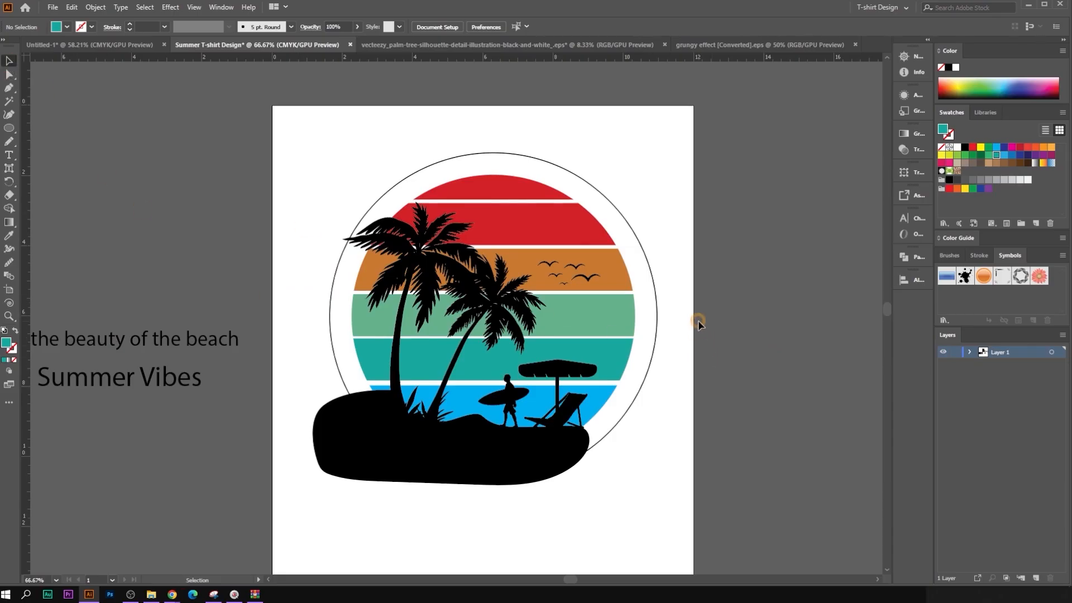
pyautogui.click(636, 380)
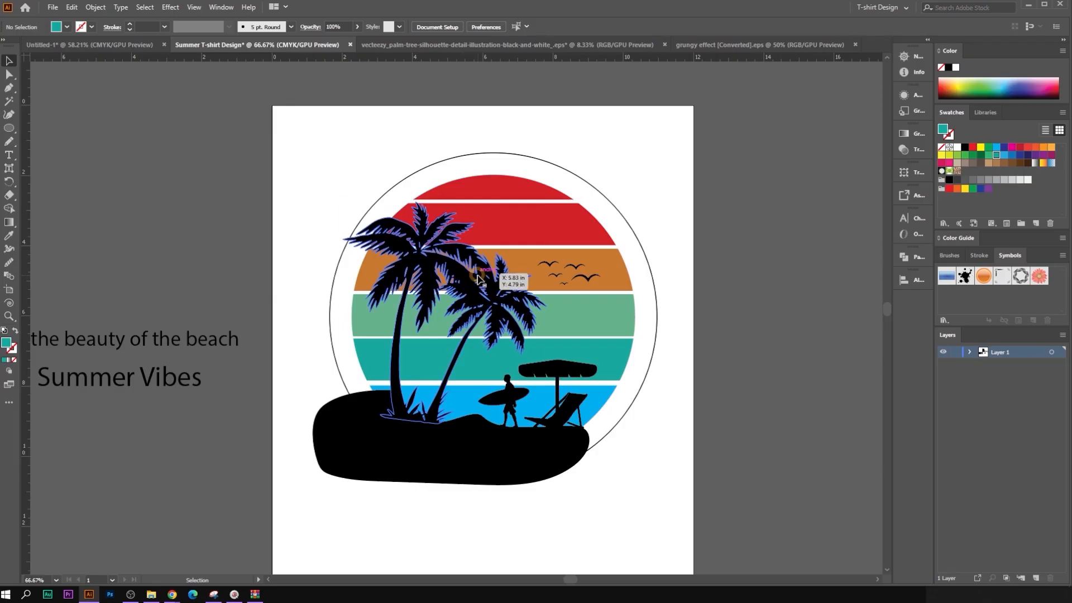
pyautogui.click(503, 280)
pyautogui.click(588, 279)
pyautogui.click(588, 277)
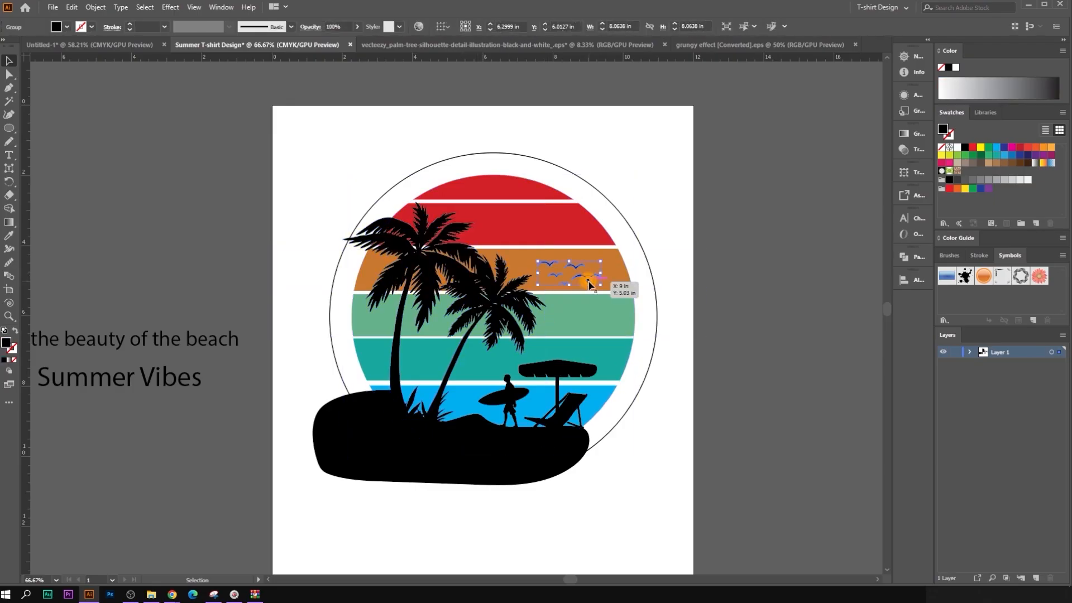
pyautogui.keyDown('shift'); pyautogui.click(504, 300); pyautogui.keyUp('shift')
pyautogui.keyDown('shift'); pyautogui.click(557, 369); pyautogui.keyUp('shift')
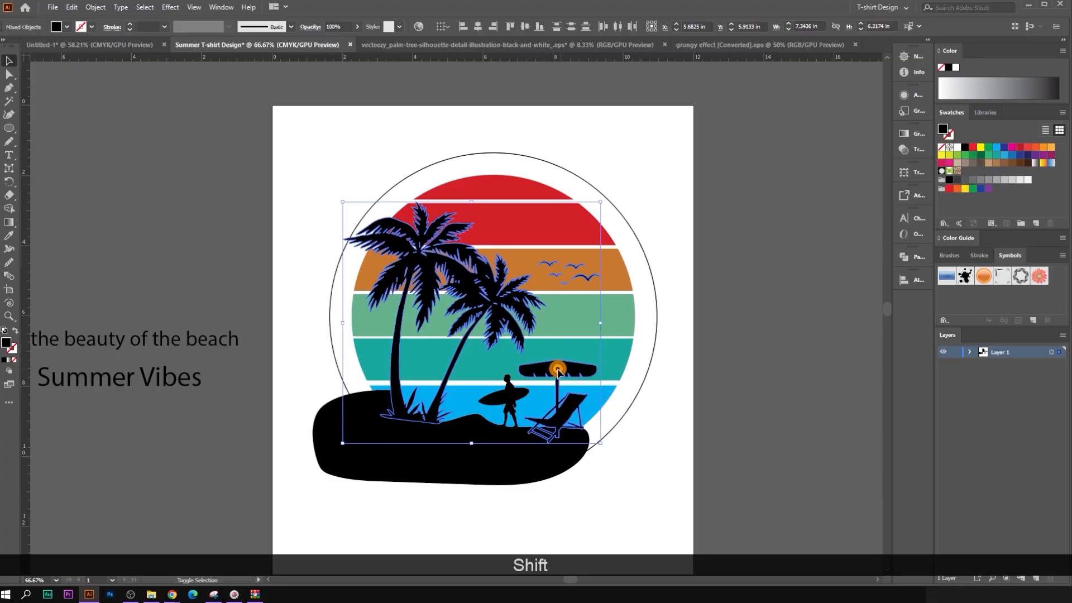
pyautogui.keyDown('shift'); pyautogui.click(505, 397); pyautogui.keyUp('shift')
pyautogui.keyDown('shift'); pyautogui.click(469, 471); pyautogui.keyUp('shift')
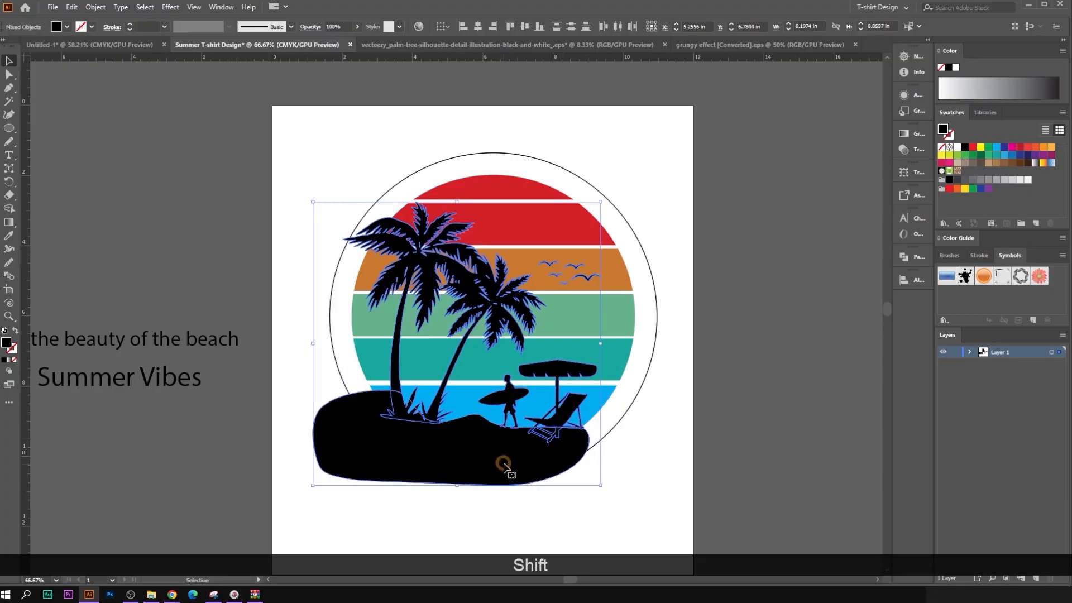
pyautogui.hotkey('ctrl', 'g')
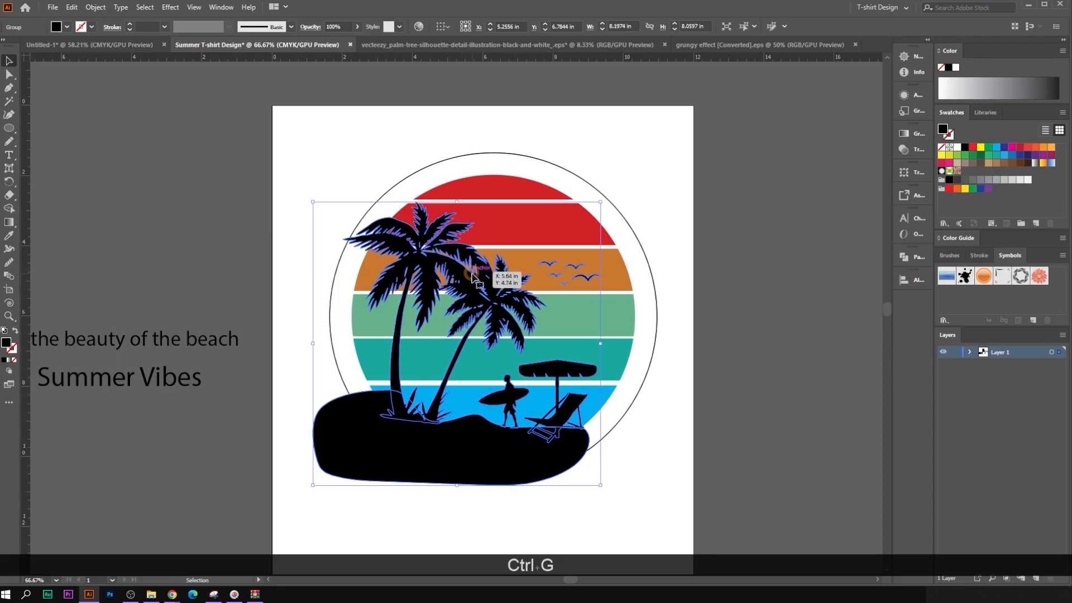
# Step: Unite the grouped black silhouettes with Pathfinder and cut the result from the artboard
pyautogui.click(919, 258)
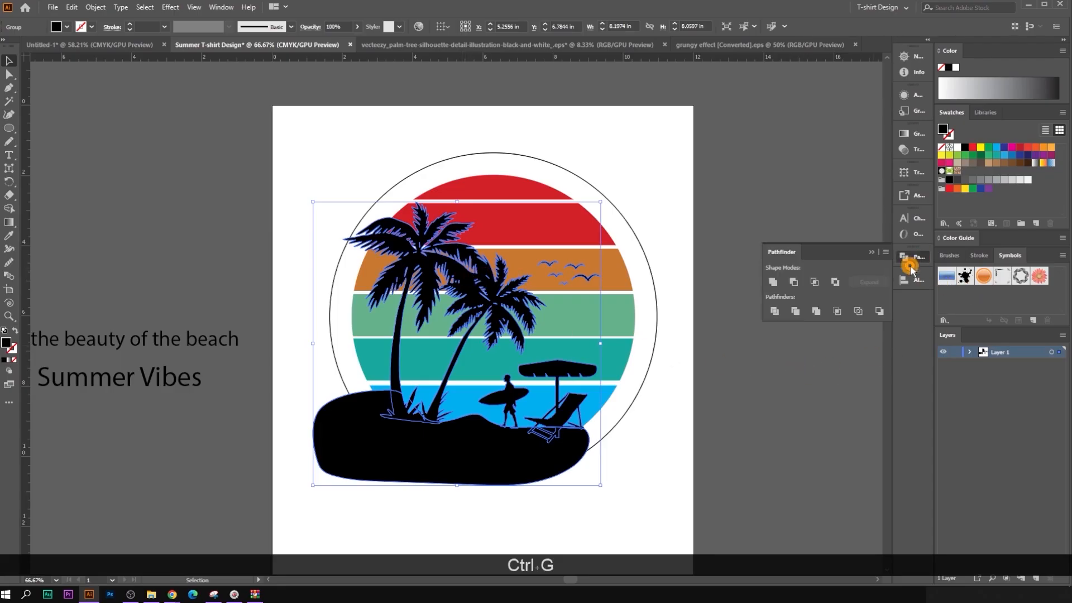
pyautogui.click(774, 284)
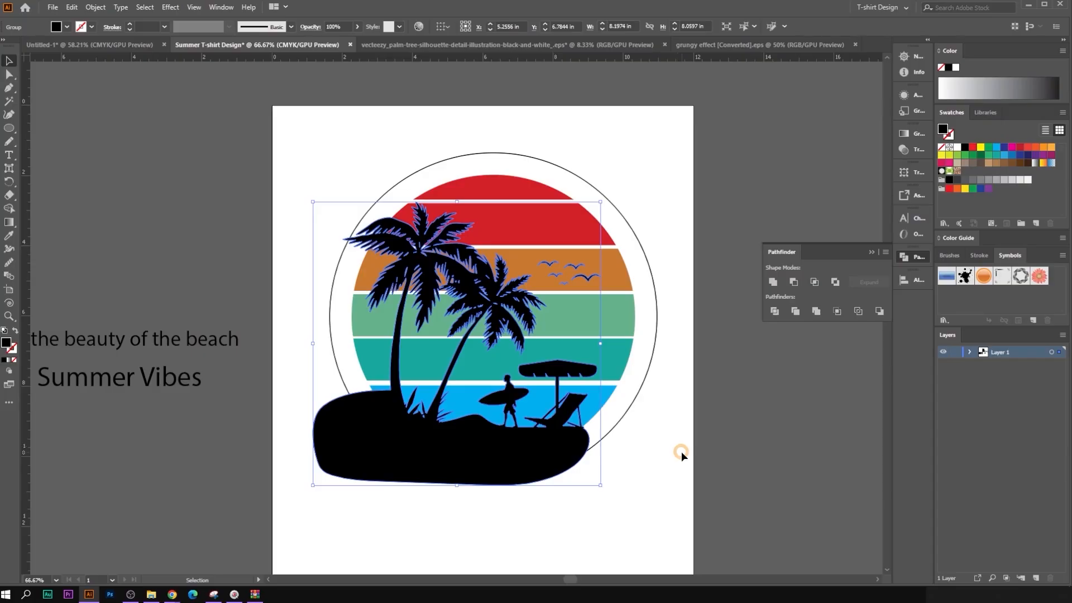
pyautogui.hotkey('ctrl', 'x')
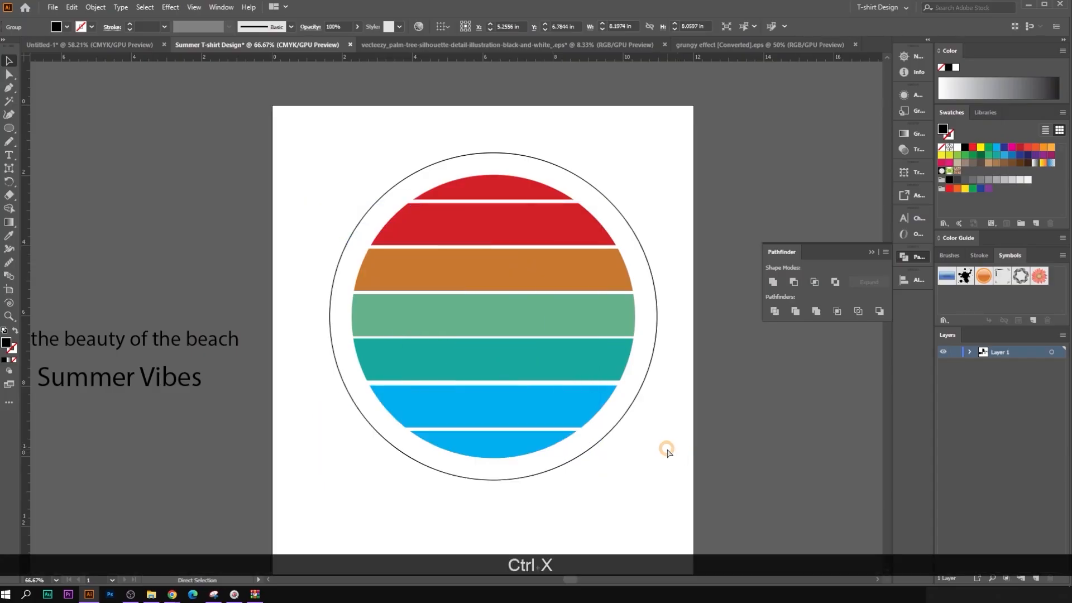
# Step: Add an opacity mask to the striped circle and turn off its Clip option
pyautogui.click(514, 250)
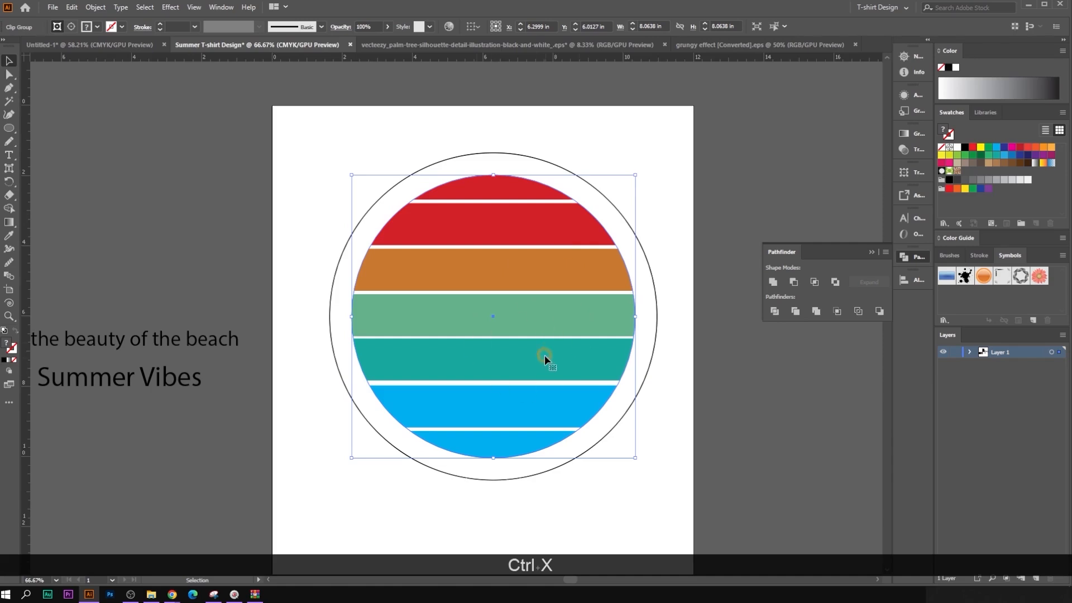
pyautogui.moveTo(548, 391); pyautogui.dragTo(519, 398)
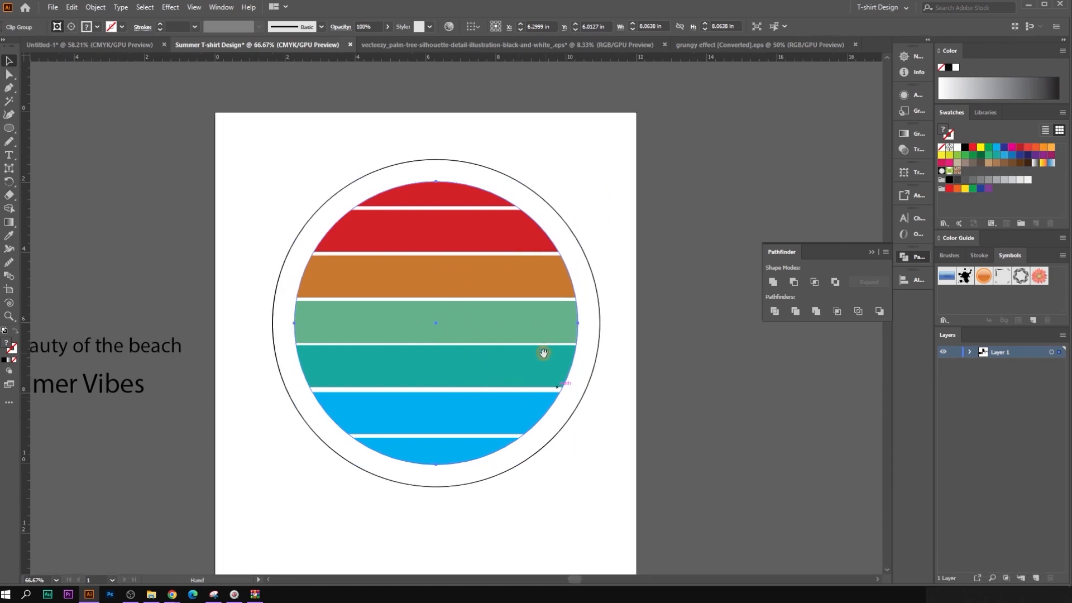
pyautogui.moveTo(544, 353); pyautogui.dragTo(509, 335)
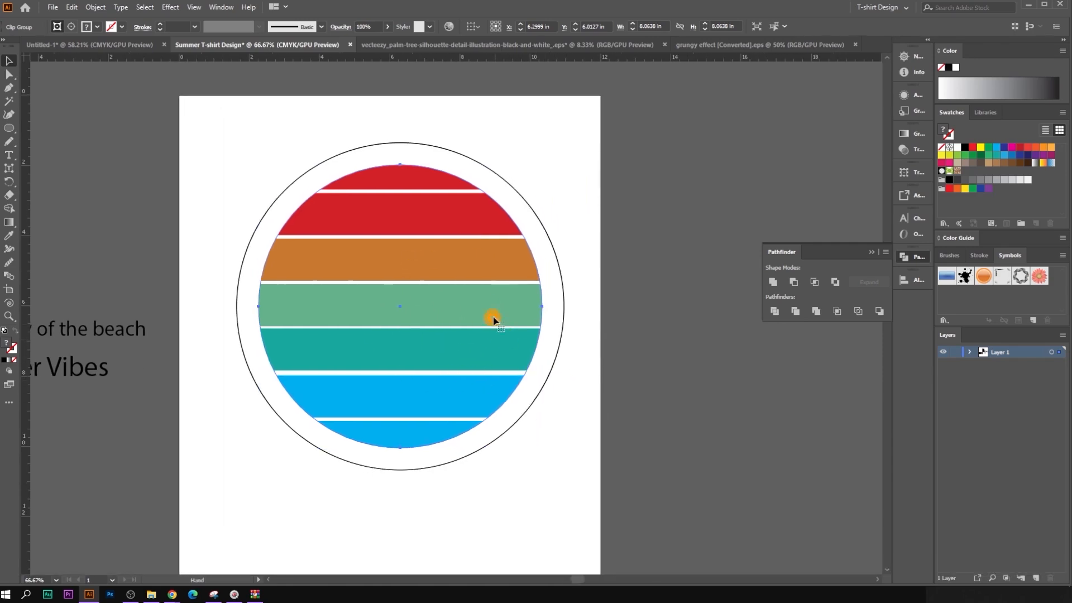
pyautogui.click(914, 150)
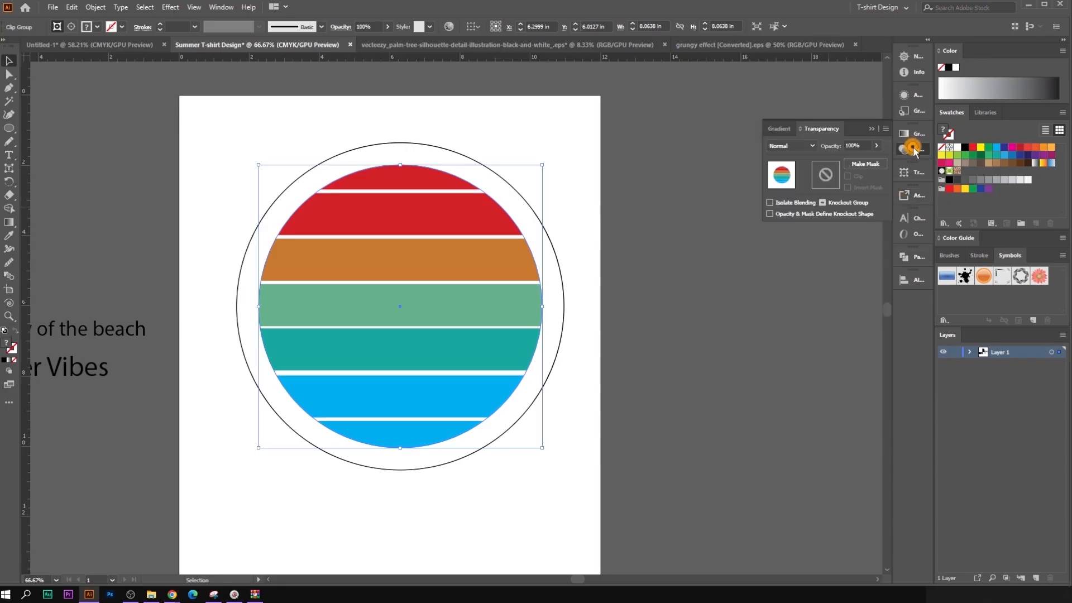
pyautogui.click(873, 163)
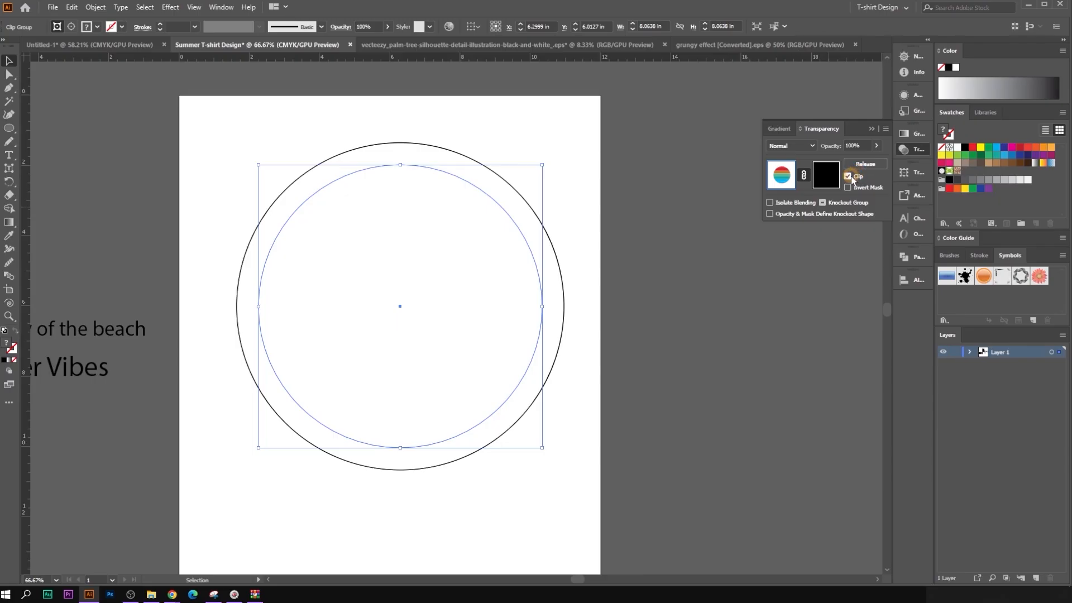
pyautogui.click(848, 176)
# Step: Paste the cut silhouettes in place inside the striped circle's opacity mask, return to the artwork and deselect
pyautogui.click(827, 174)
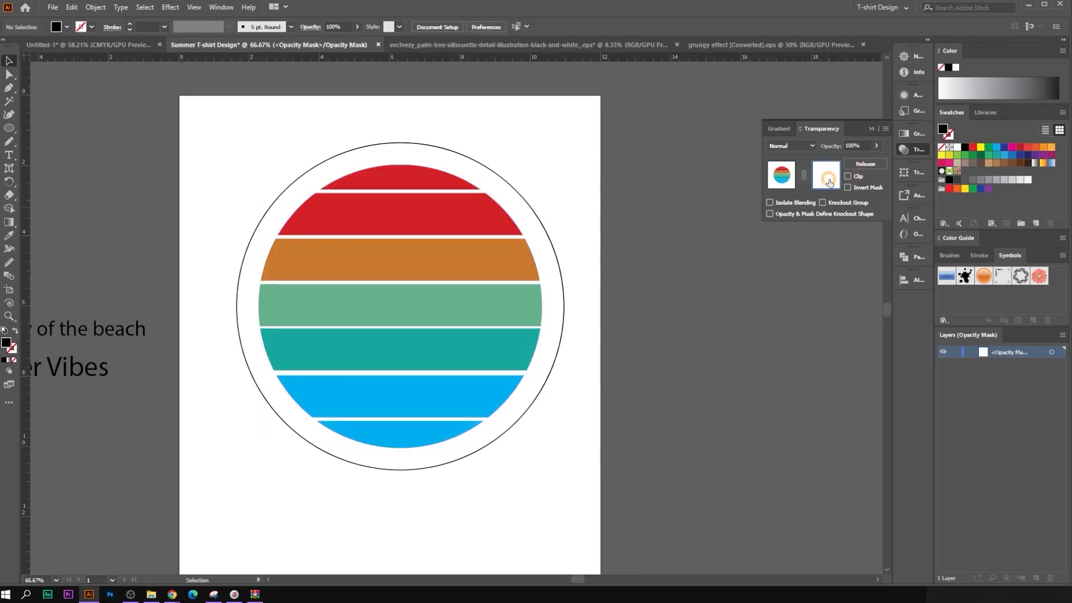
pyautogui.hotkey('ctrl', 'f')
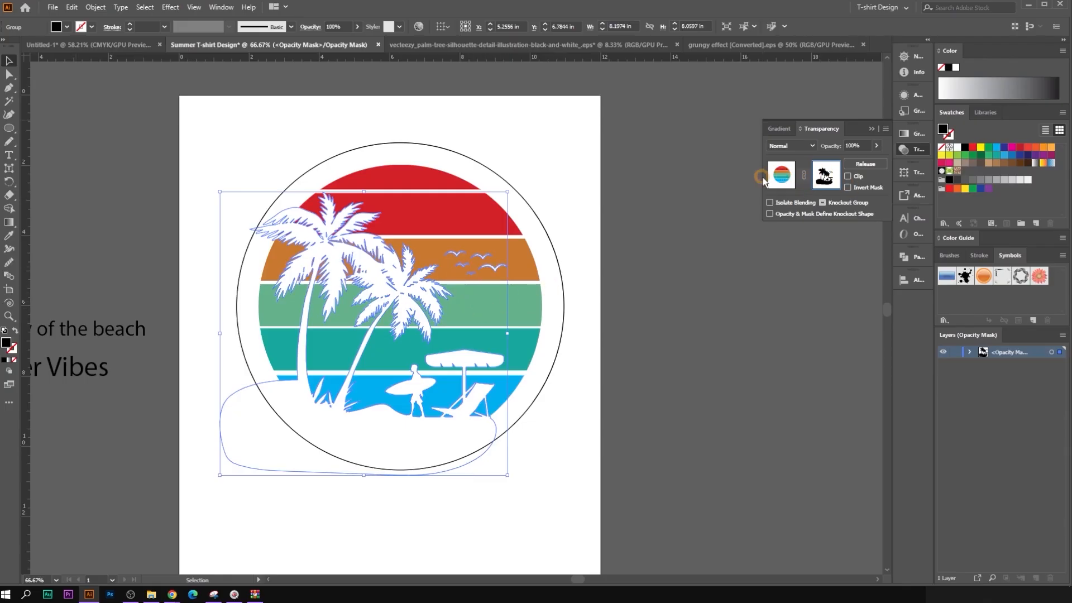
pyautogui.click(782, 175)
pyautogui.click(756, 331)
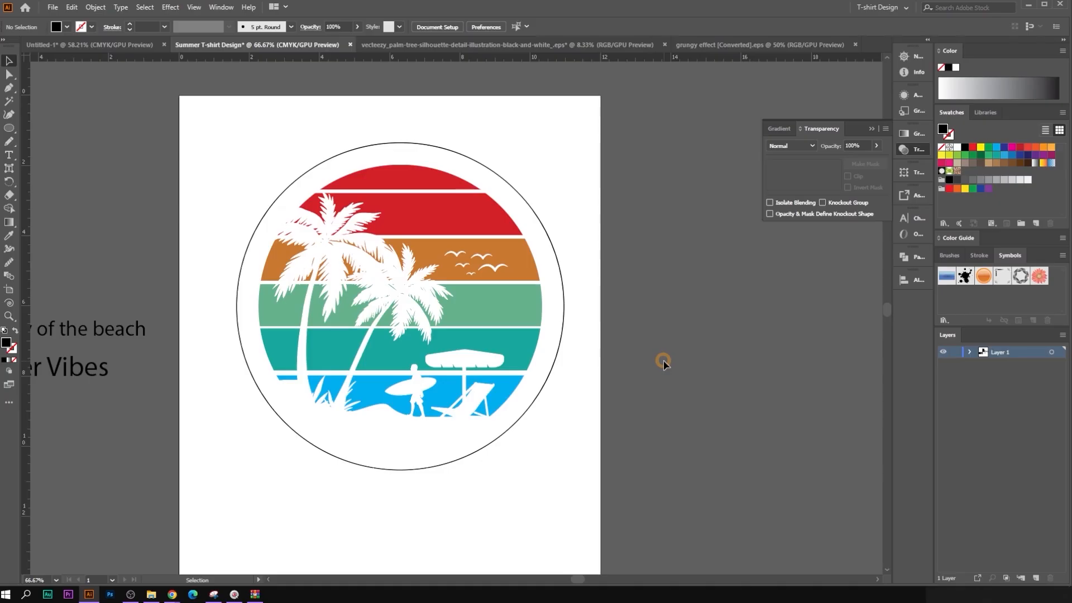
# Step: Move the masked striped circle together with its outer ring off the artboard onto the grey canvas to its right
pyautogui.scroll(-1, 575, 363)
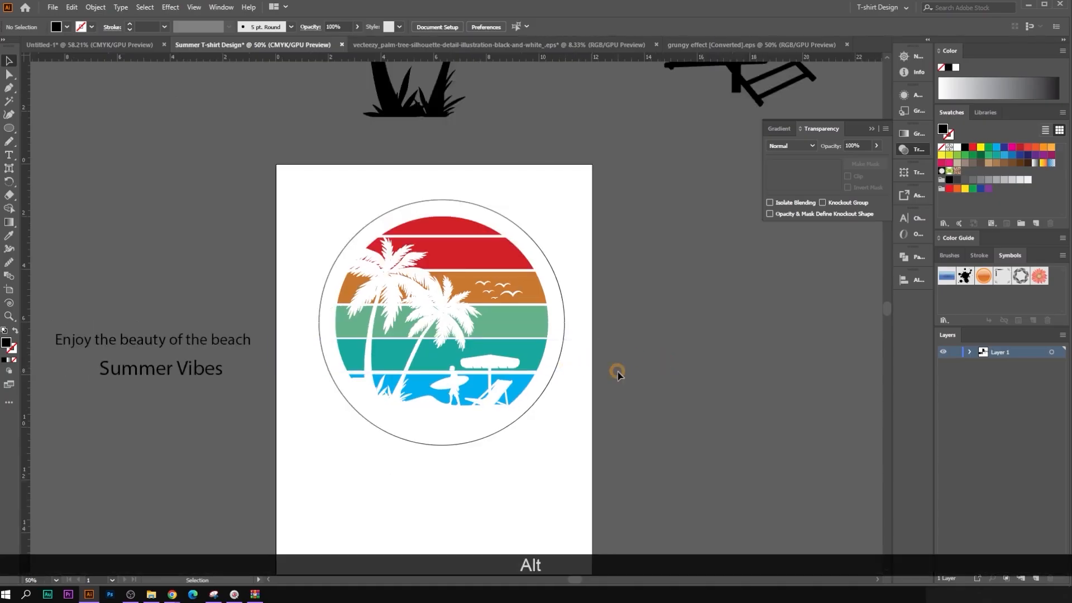
pyautogui.click(395, 270)
pyautogui.click(625, 355)
pyautogui.moveTo(331, 199); pyautogui.dragTo(539, 416)
pyautogui.scroll(-1, 351, 251)
pyautogui.scroll(-2, 473, 289)
pyautogui.moveTo(485, 290); pyautogui.dragTo(606, 296)
pyautogui.click(686, 342)
pyautogui.moveTo(698, 355); pyautogui.dragTo(644, 345)
pyautogui.moveTo(239, 246); pyautogui.dragTo(733, 303)
pyautogui.click(733, 302)
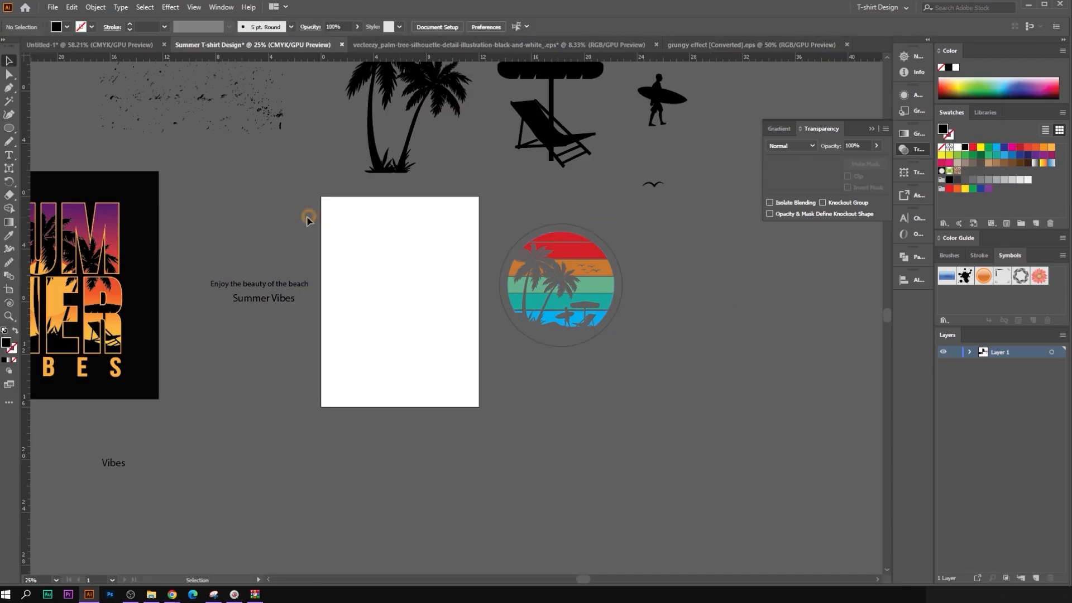
# Step: Move the "Enjoy the beauty of the beach" and "Summer Vibes" texts below the striped circle
pyautogui.moveTo(309, 218); pyautogui.dragTo(730, 301)
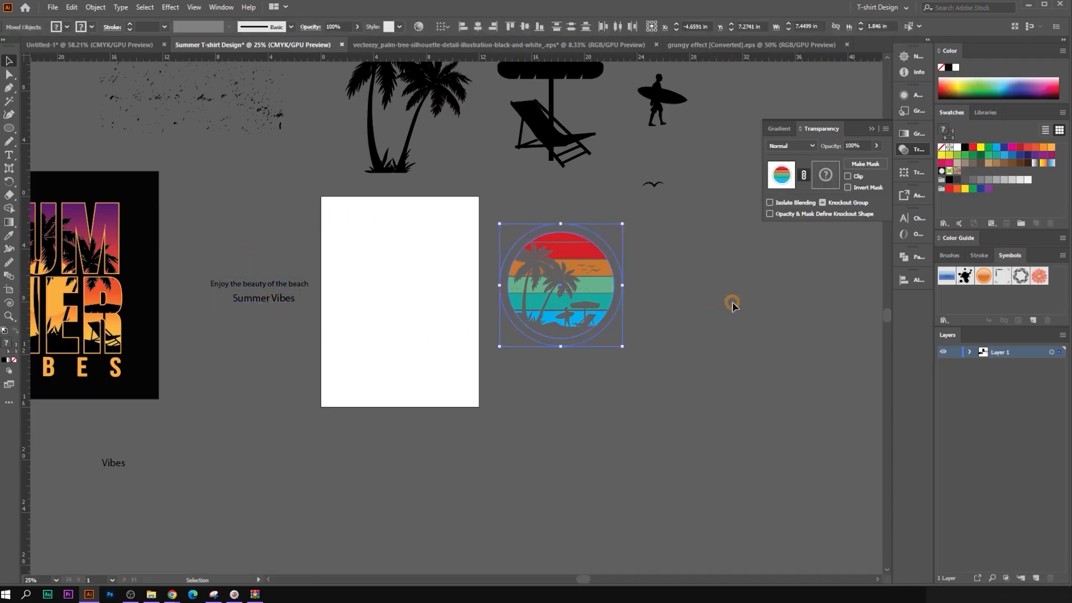
pyautogui.click(729, 301)
pyautogui.click(263, 299)
pyautogui.moveTo(269, 285); pyautogui.dragTo(578, 367)
pyautogui.scroll(2, 638, 354)
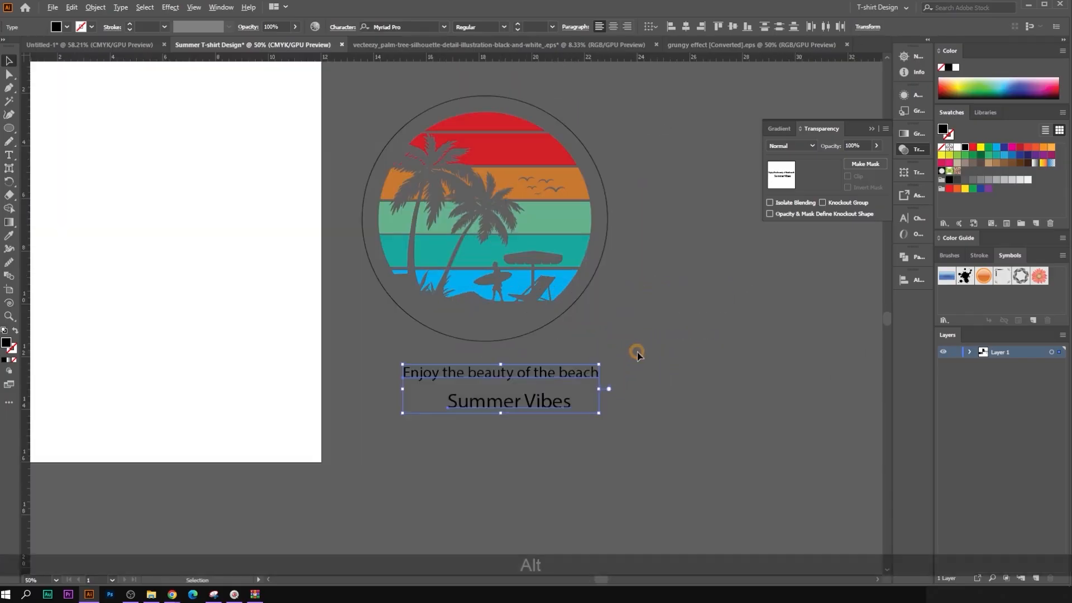
# Step: Set the font of the "Enjoy the beauty of the beach" text to Bebas Neue Bold
pyautogui.click(521, 376)
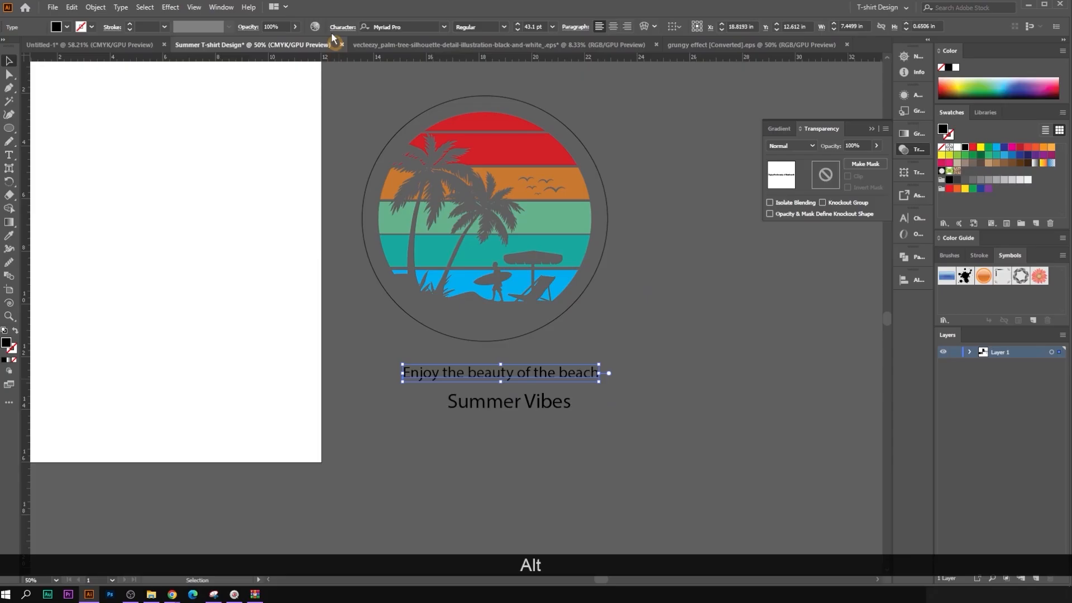
pyautogui.click(397, 28)
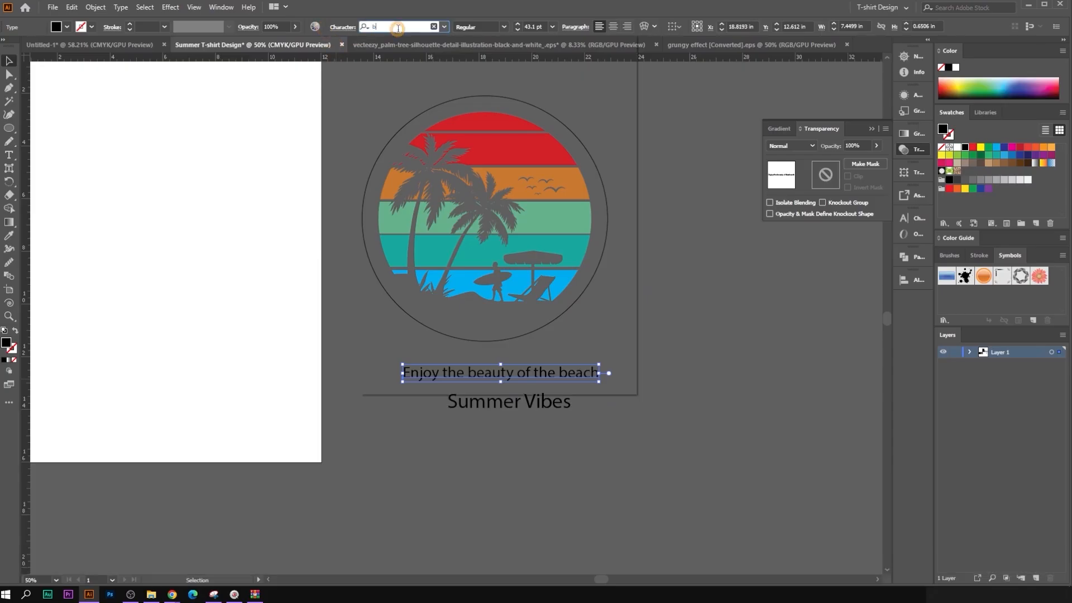
pyautogui.write('beb')
pyautogui.click(428, 185)
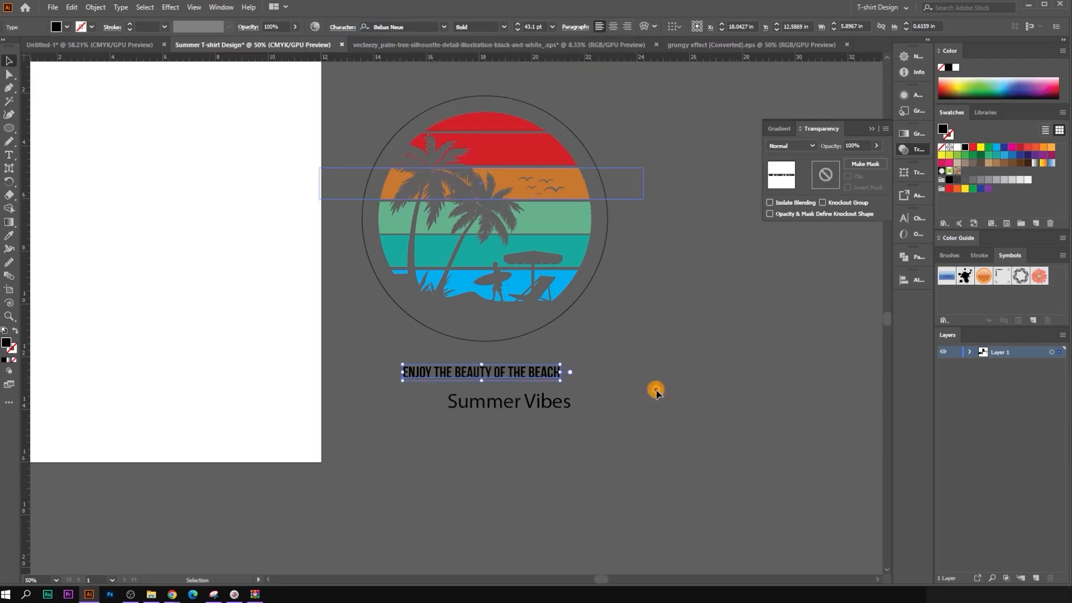
# Step: Enlarge the "Enjoy the beauty of the beach" text to about 55 pt above the ring, and move "Summer Vibes" further down
pyautogui.scroll(1, 629, 387)
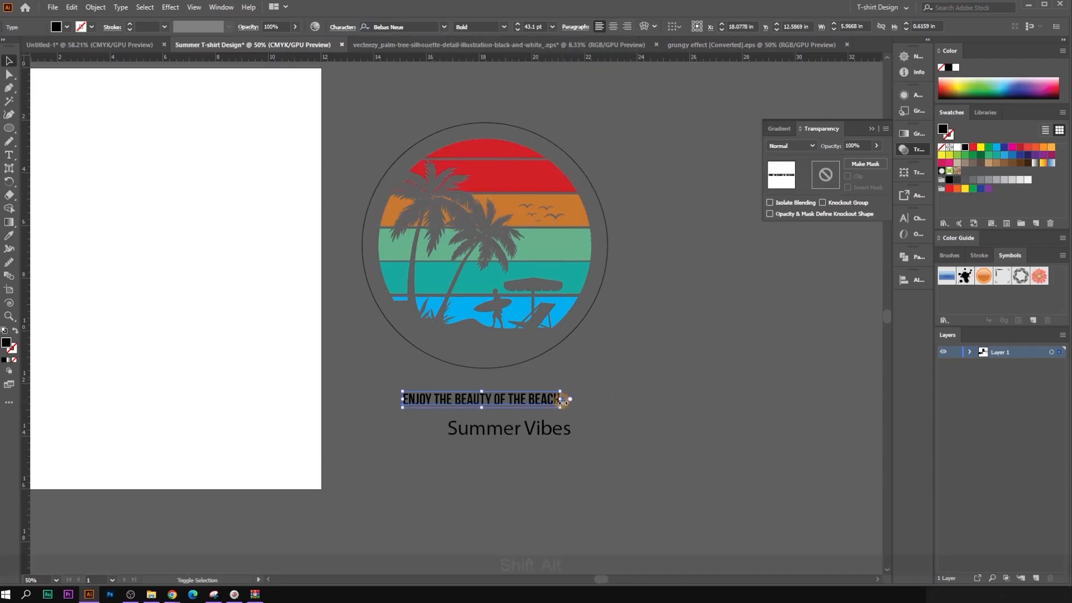
pyautogui.moveTo(563, 402); pyautogui.dragTo(578, 107)
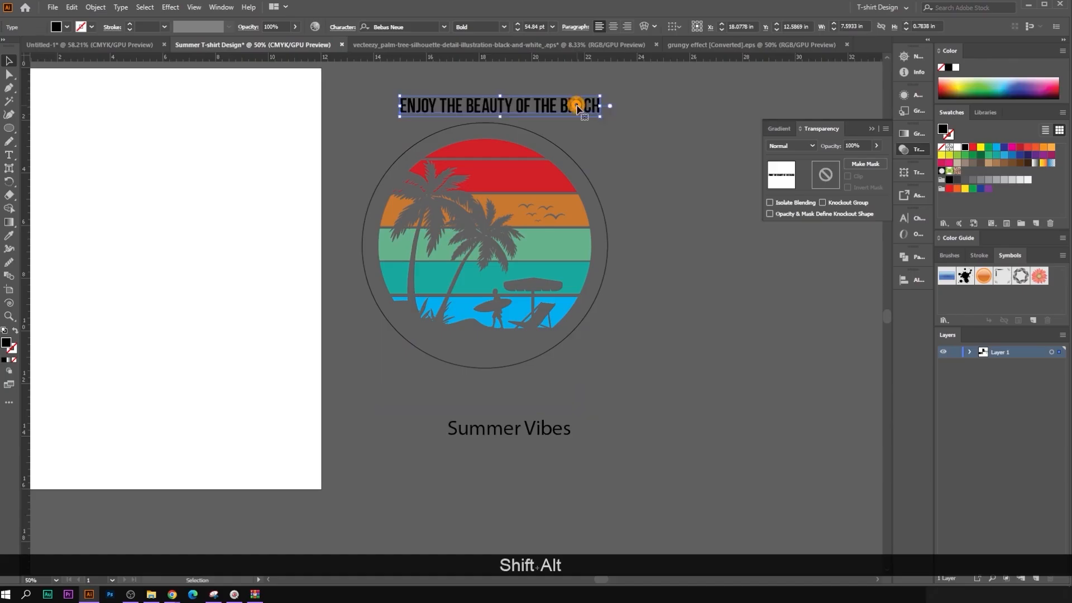
pyautogui.scroll(1, 581, 112)
pyautogui.click(515, 465)
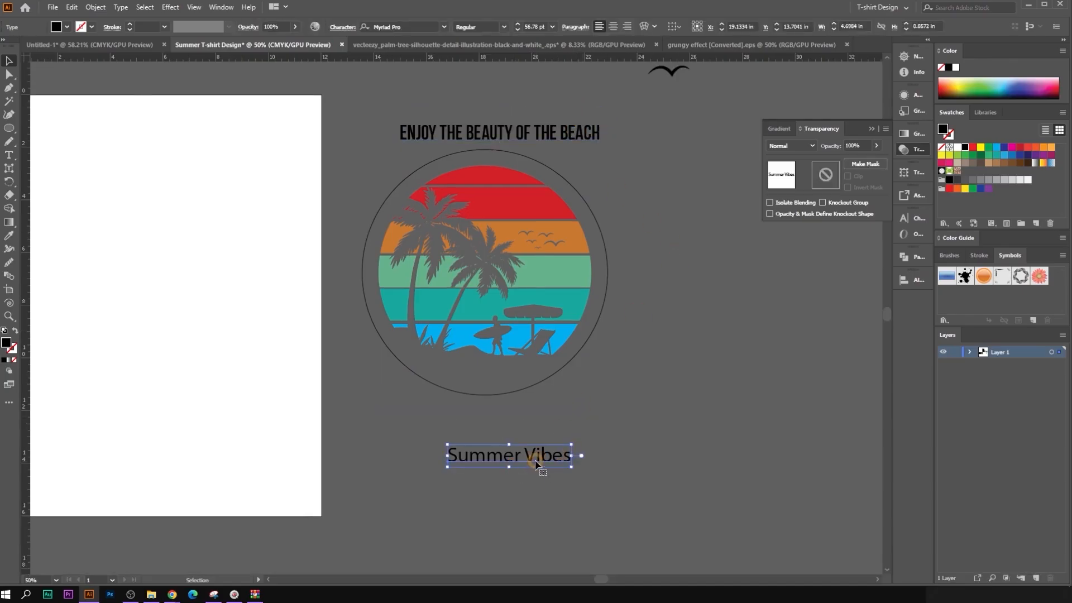
pyautogui.scroll(1, 588, 404)
# Step: Cut the "Enjoy the beauty of the beach" text and place a horizontal guide through the centre of the outer ring
pyautogui.click(535, 159)
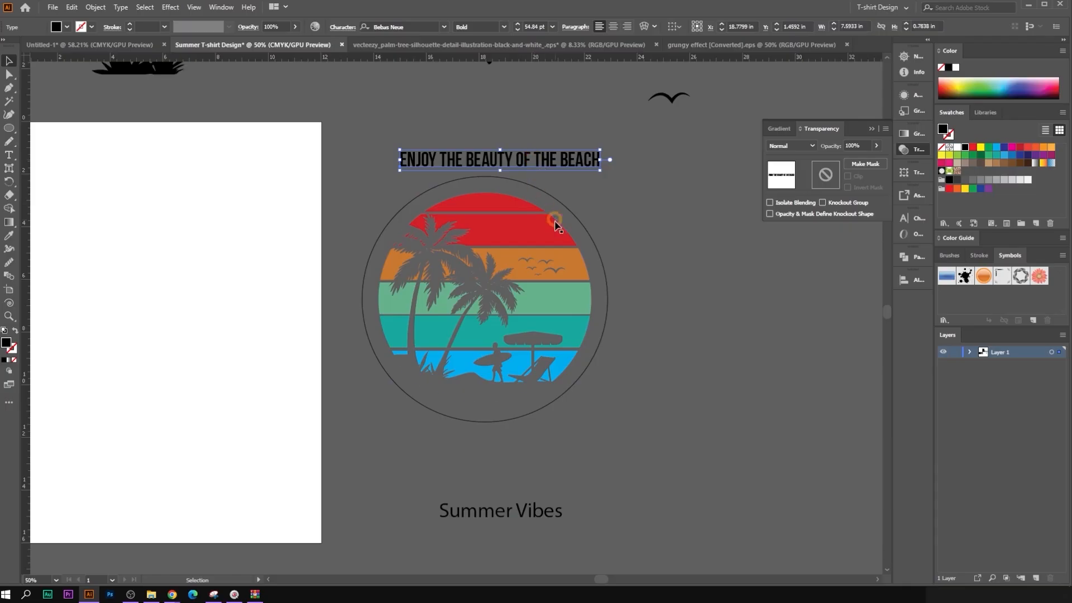
pyautogui.hotkey('ctrl', 'x')
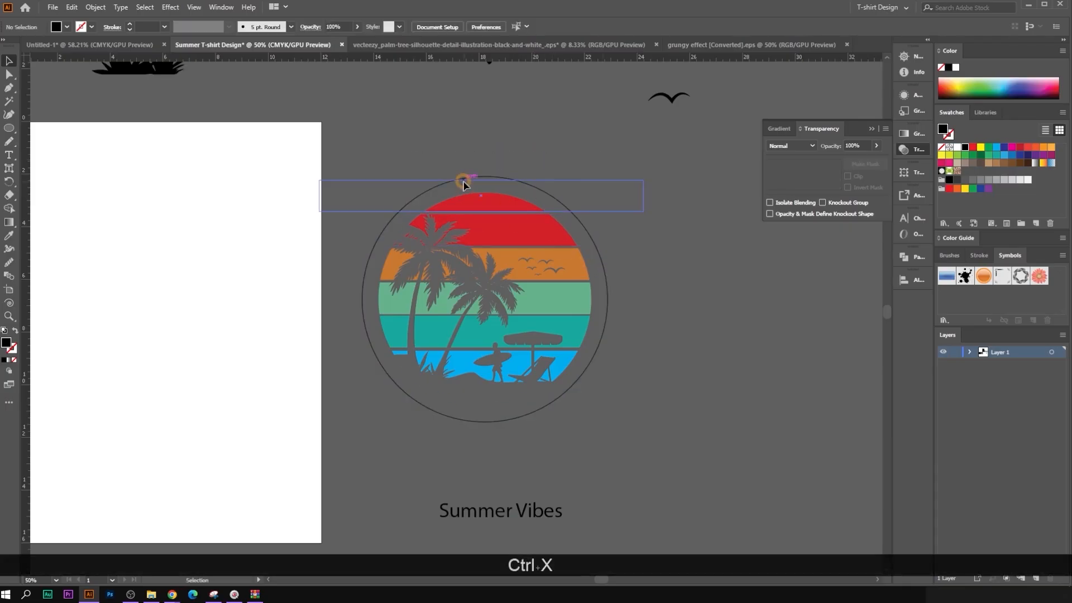
pyautogui.click(607, 302)
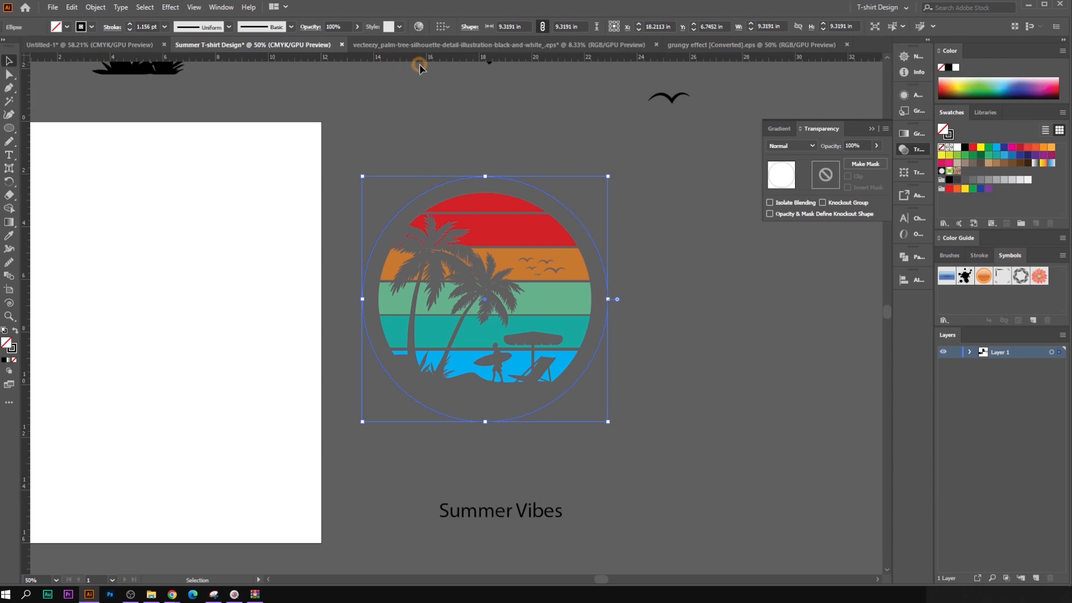
pyautogui.hotkey('ctrl', 'r')
pyautogui.hotkey('ctrl', 'r')
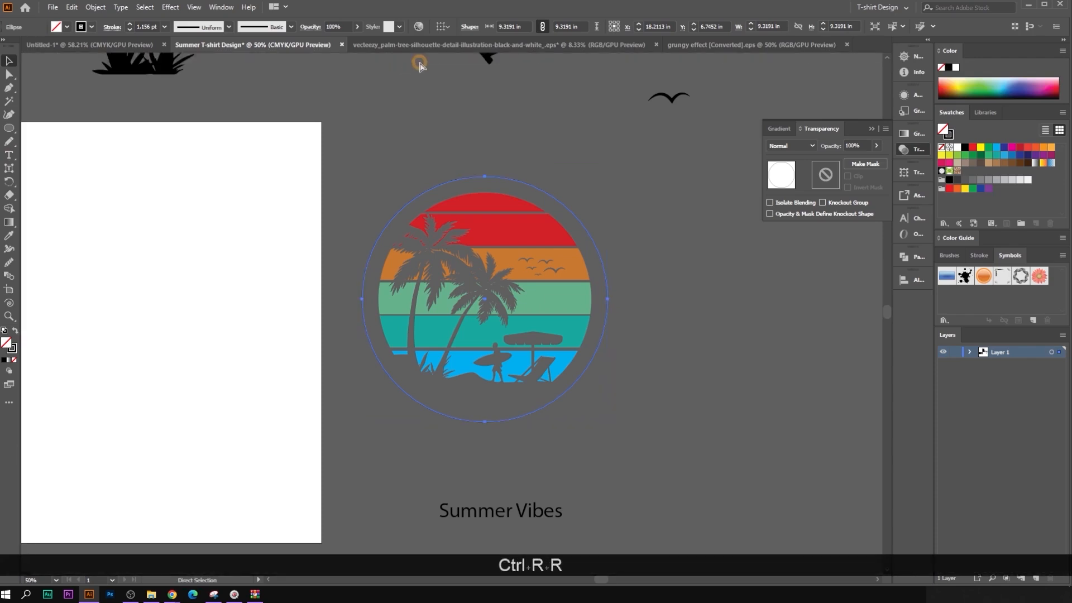
pyautogui.moveTo(424, 57); pyautogui.dragTo(440, 298)
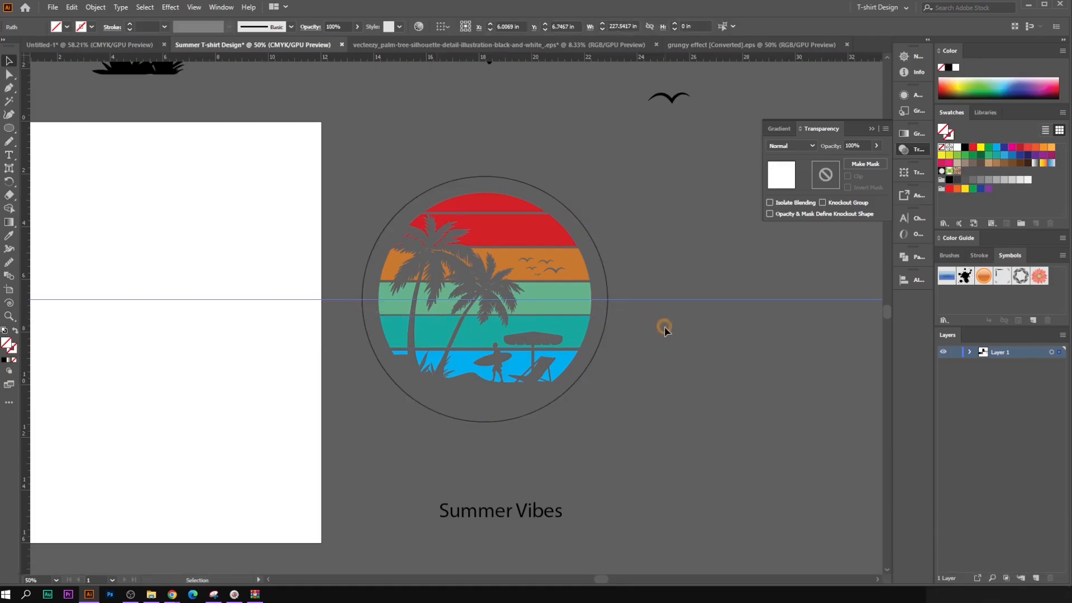
# Step: Paste "ENJOY THE BEAUTY OF THE BEACH" as type on a path along the outer ring, starting where its left side meets the guide
pyautogui.click(608, 329)
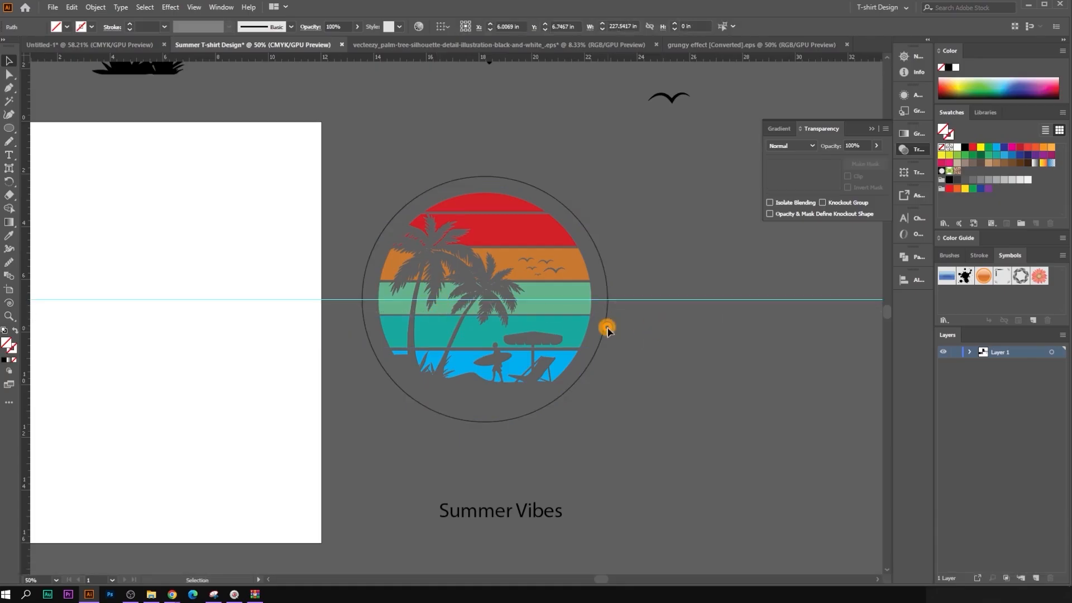
pyautogui.click(9, 155)
pyautogui.click(81, 174)
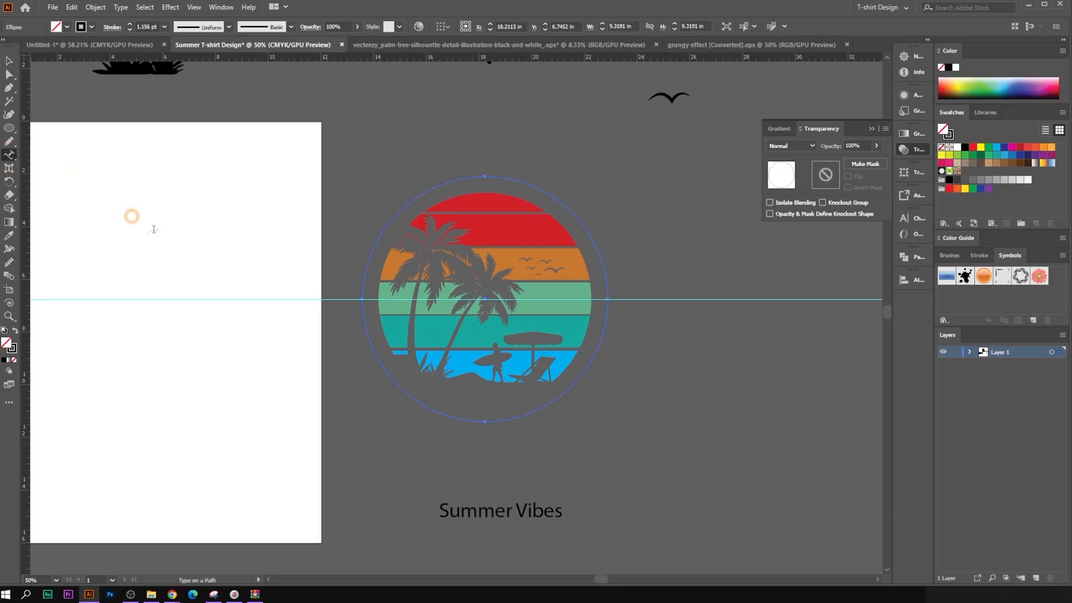
pyautogui.scroll(1, 369, 301)
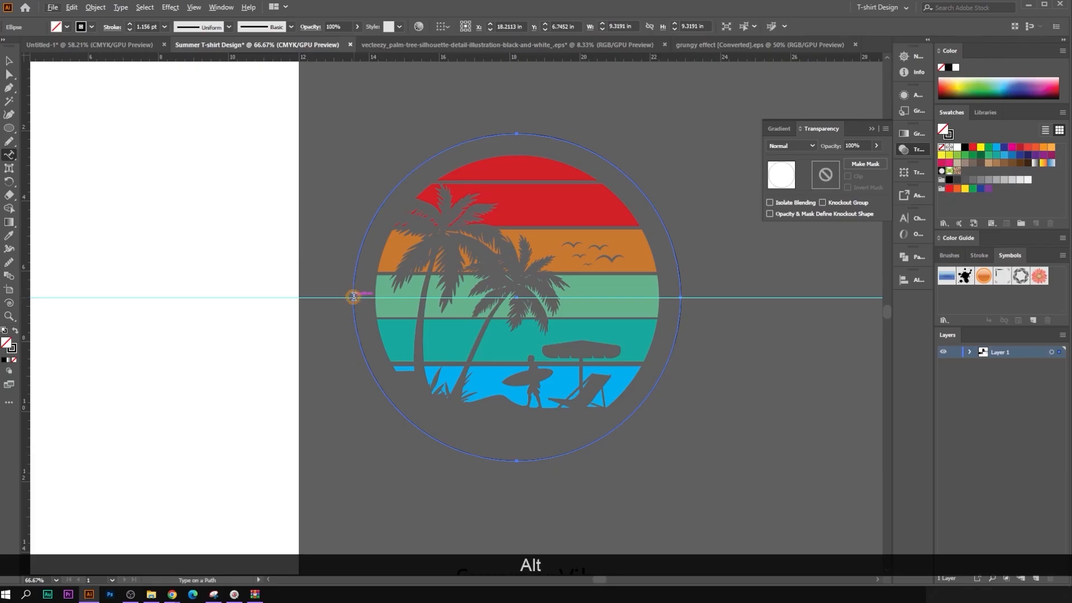
pyautogui.click(354, 297)
pyautogui.write('ENJOY THE BEAUTY OF THE BEACH')
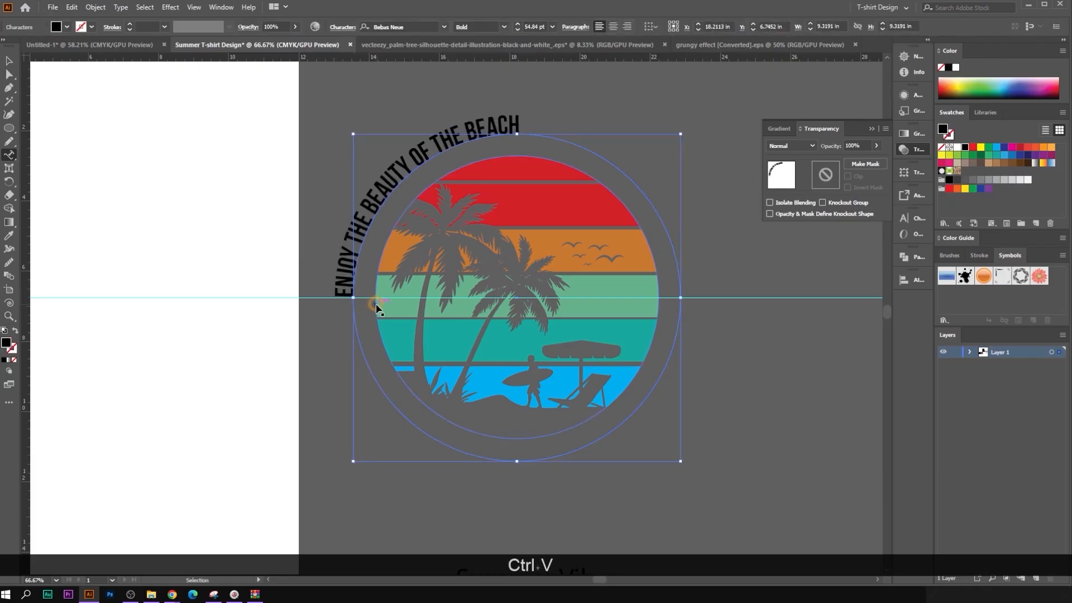
# Step: Adjust the path text's start and end brackets to the guide on opposite sides of the ring, spanning its upper half
pyautogui.scroll(1, 374, 303)
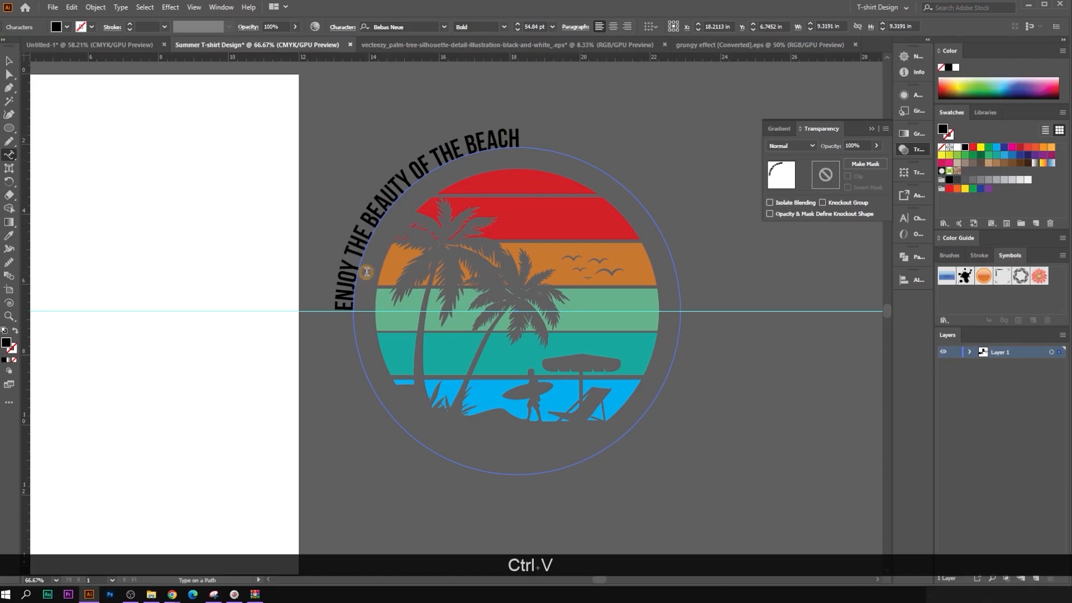
pyautogui.click(9, 74)
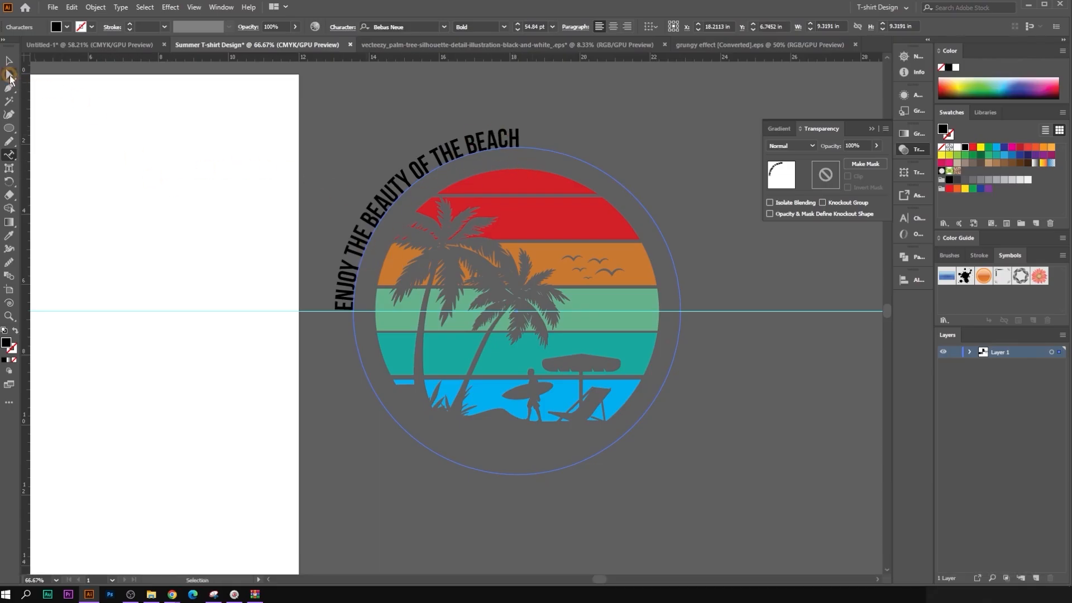
pyautogui.scroll(1, 394, 351)
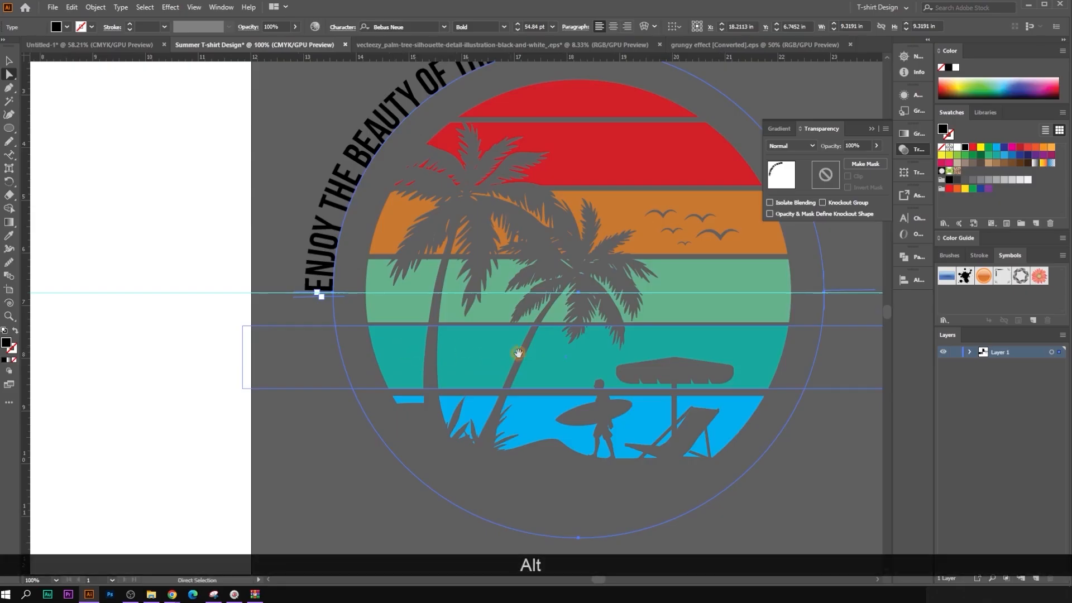
pyautogui.moveTo(519, 354); pyautogui.dragTo(419, 354)
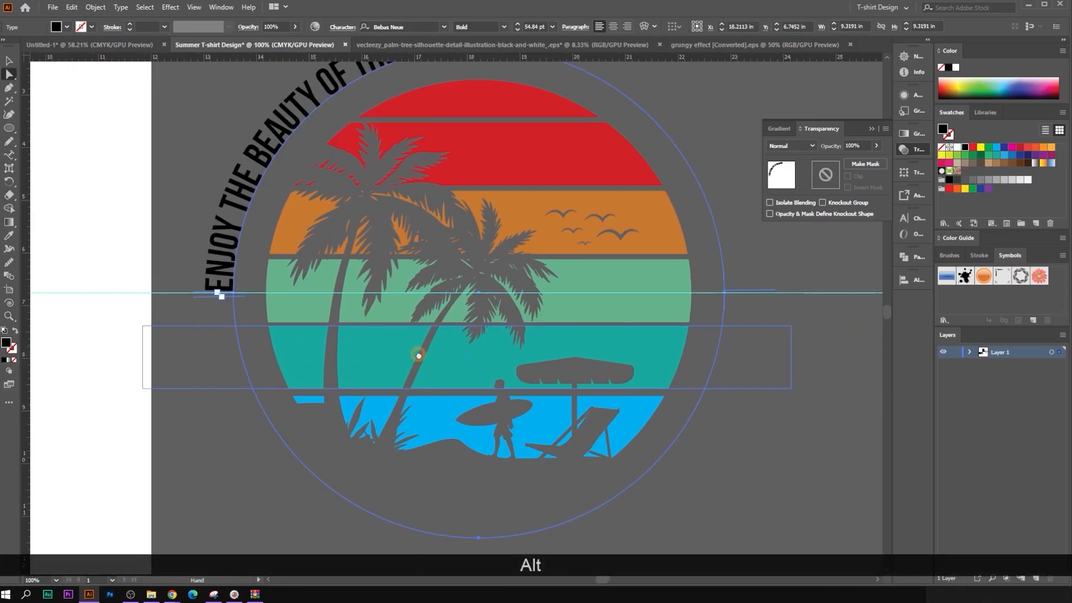
pyautogui.click(873, 128)
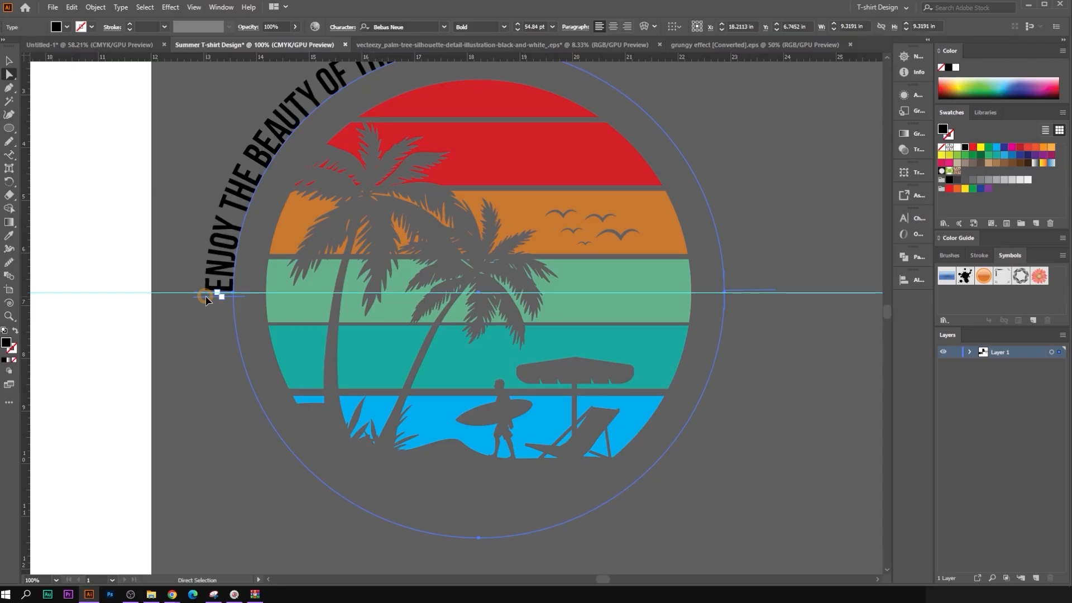
pyautogui.moveTo(206, 298); pyautogui.dragTo(229, 382)
pyautogui.moveTo(330, 464); pyautogui.dragTo(751, 374)
pyautogui.moveTo(769, 296); pyautogui.dragTo(761, 297)
# Step: Centre-align the curved text over the top of the ring and return to the Selection tool
pyautogui.scroll(1, 726, 313)
pyautogui.keyDown('alt'); pyautogui.scroll(-1, 626, 363); pyautogui.keyUp('alt')
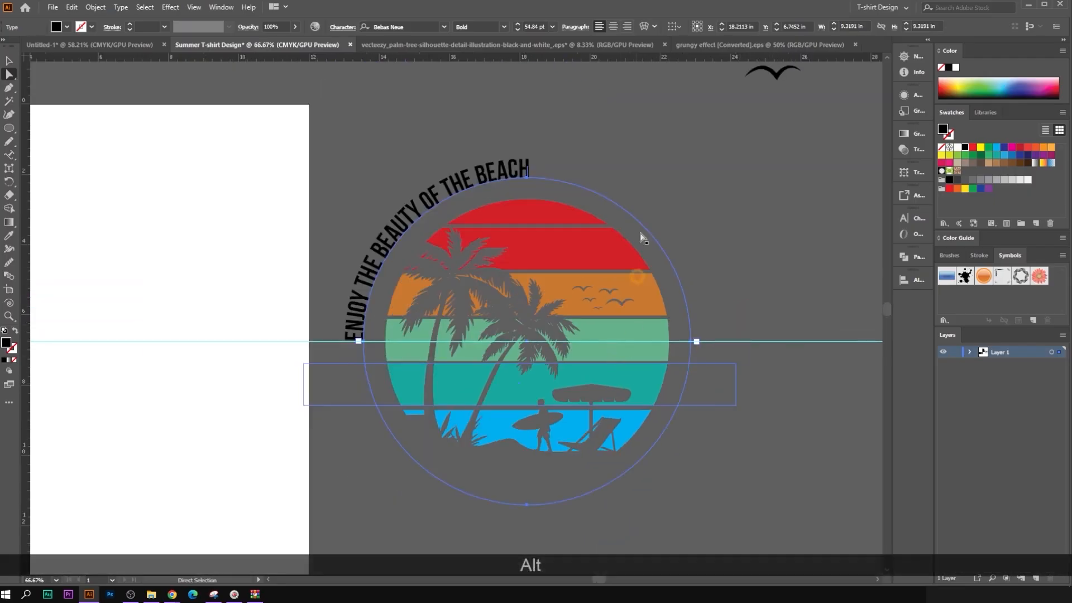
pyautogui.click(612, 26)
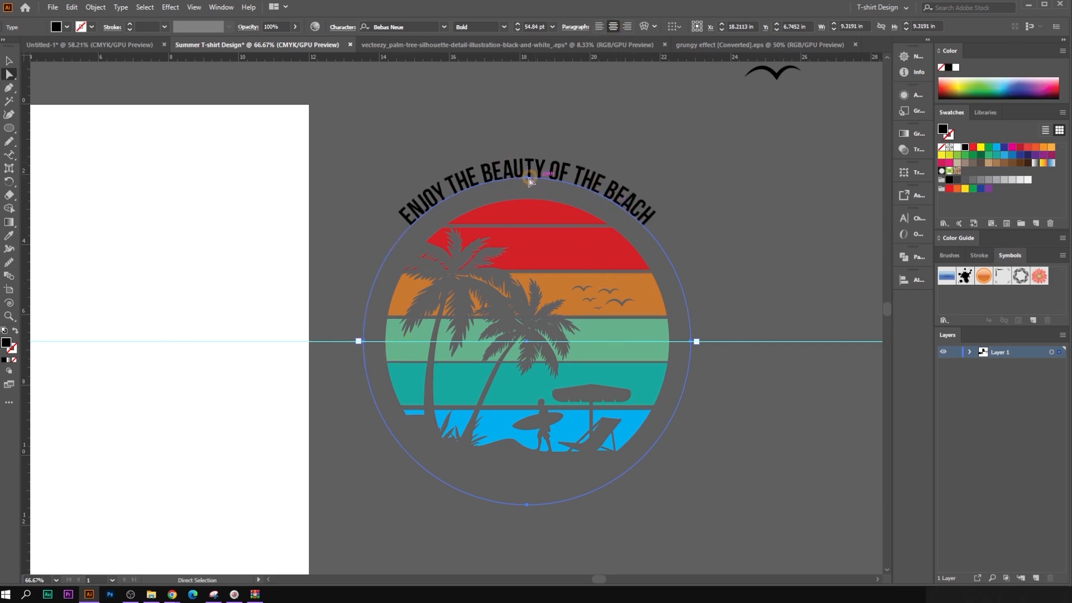
pyautogui.click(9, 60)
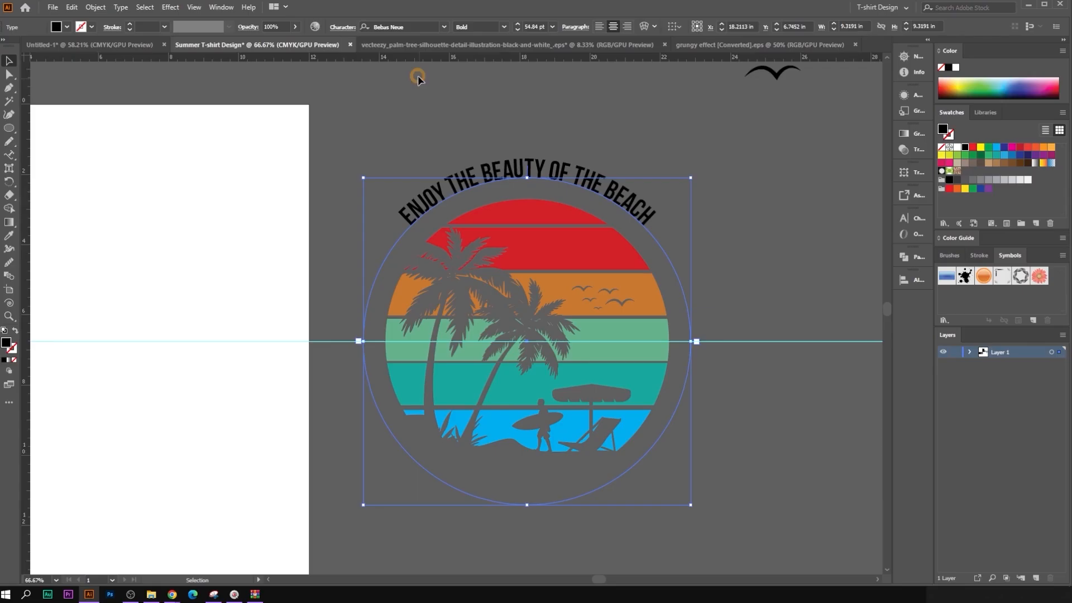
# Step: Increase the curved slogan's font size to 84 pt
pyautogui.click(538, 27)
pyautogui.press('Up')
pyautogui.press('Up')
pyautogui.press('Up')
pyautogui.press('Up')
pyautogui.press('Up')
pyautogui.press('Up')
pyautogui.press('Up')
pyautogui.press('Up')
pyautogui.press('Up')
pyautogui.press('Up')
pyautogui.press('Up')
pyautogui.press('Up')
pyautogui.press('Up')
pyautogui.press('Up')
pyautogui.press('Up')
pyautogui.press('Up')
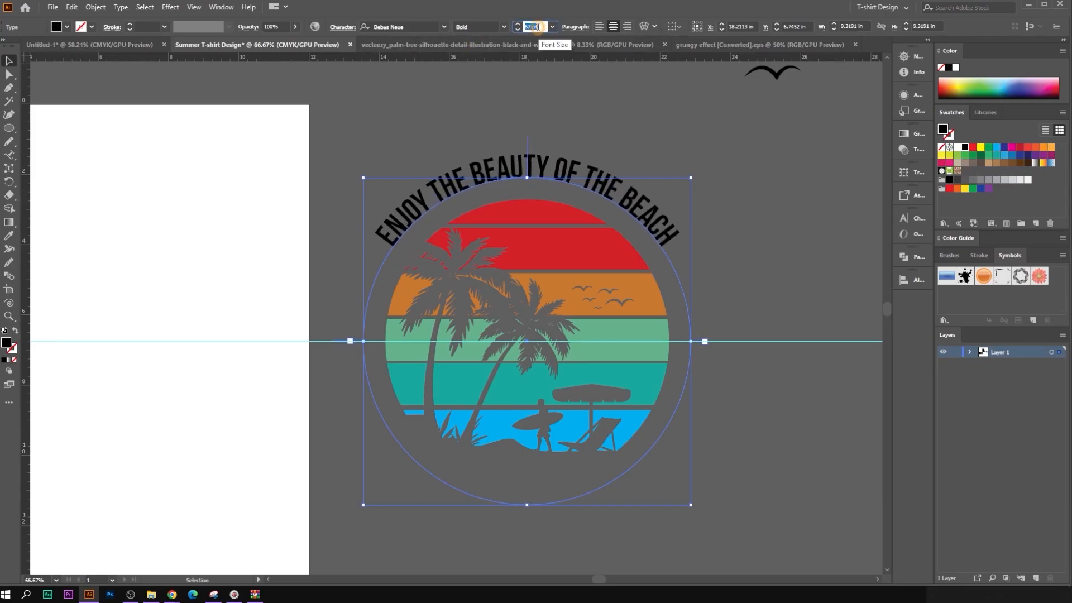
pyautogui.press('Up')
pyautogui.press('Up')
pyautogui.press('Up')
pyautogui.press('Up')
pyautogui.press('Up')
pyautogui.press('Up')
pyautogui.press('Up')
pyautogui.press('Up')
pyautogui.press('Up')
pyautogui.press('Up')
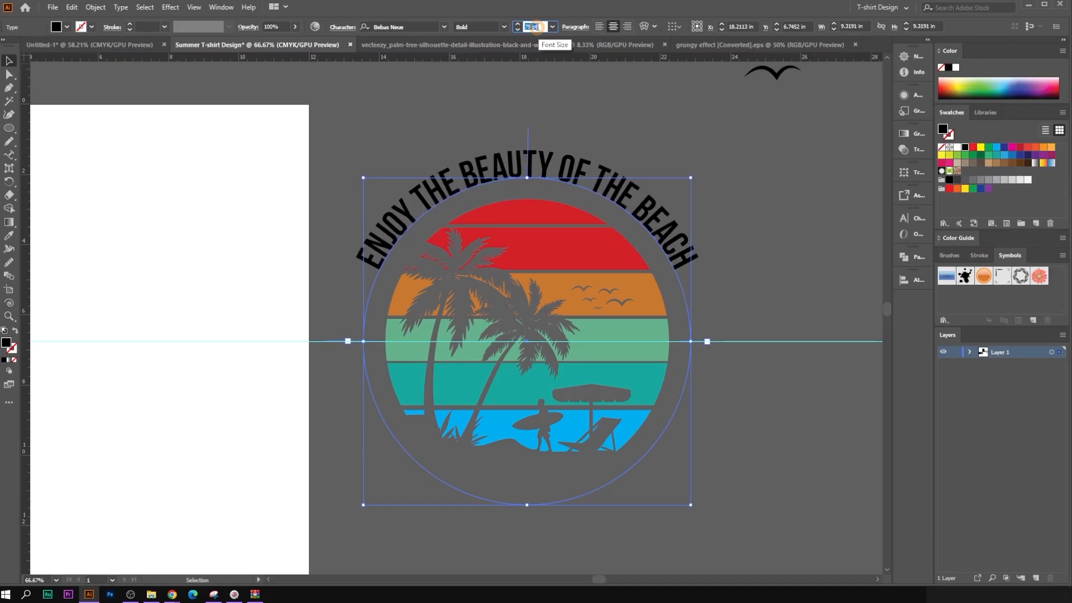
pyautogui.press('Up')
pyautogui.press('Up')
pyautogui.press('Up')
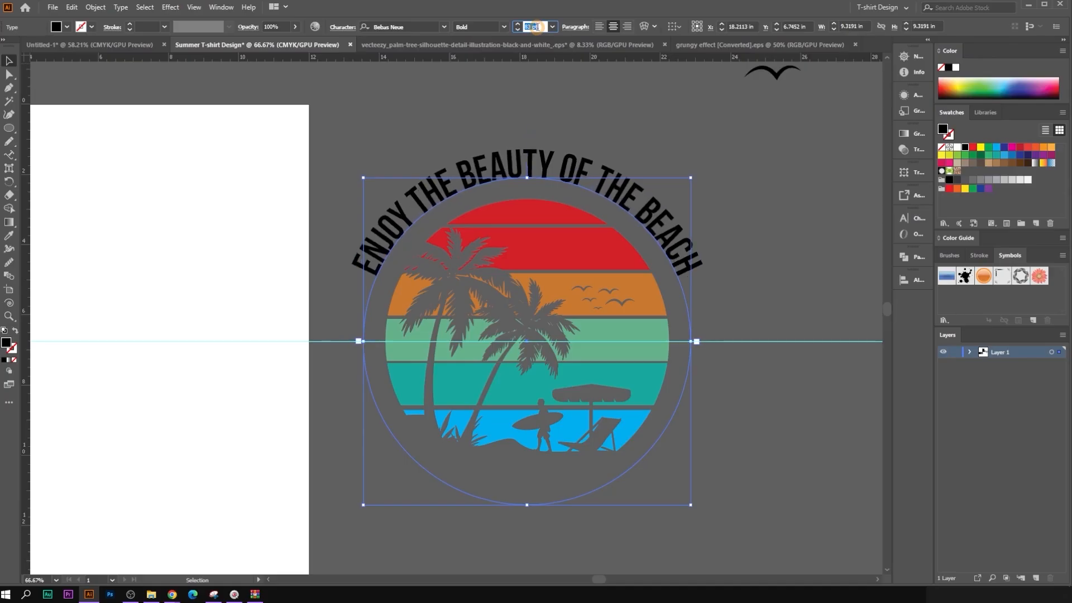
pyautogui.click(636, 159)
# Step: Open the character settings for the curved slogan and set its tracking to 60
pyautogui.click(553, 172)
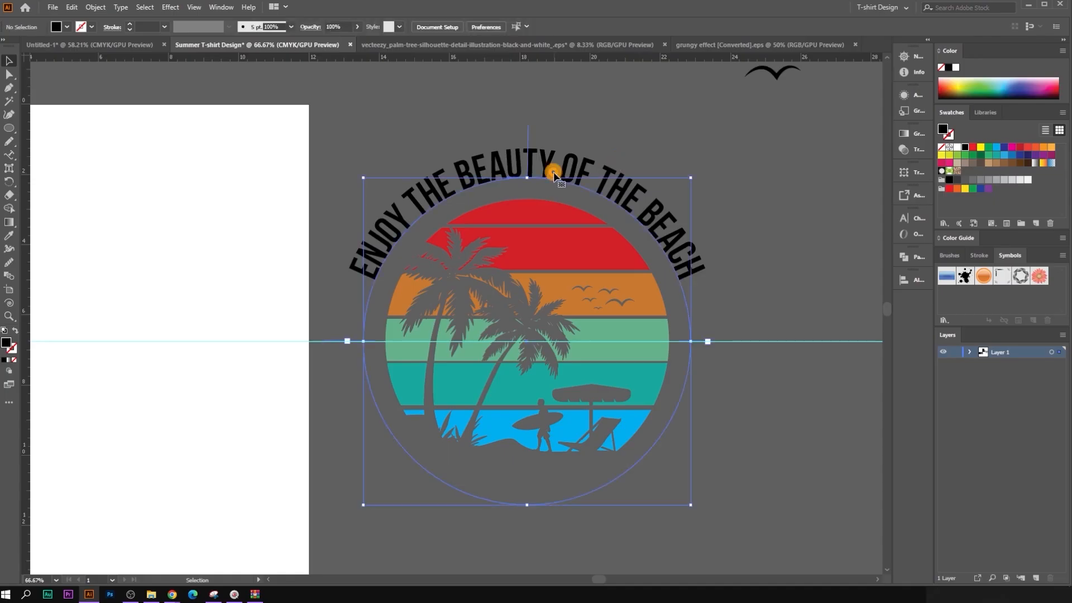
pyautogui.hotkey('ctrl', 't')
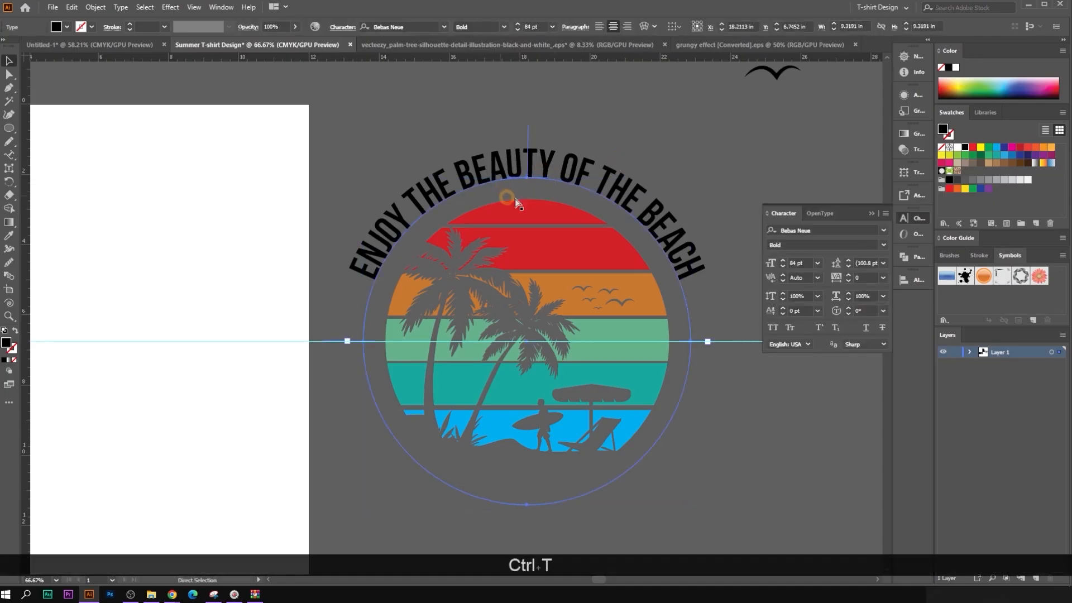
pyautogui.click(840, 279)
pyautogui.write('50')
pyautogui.press('Return')
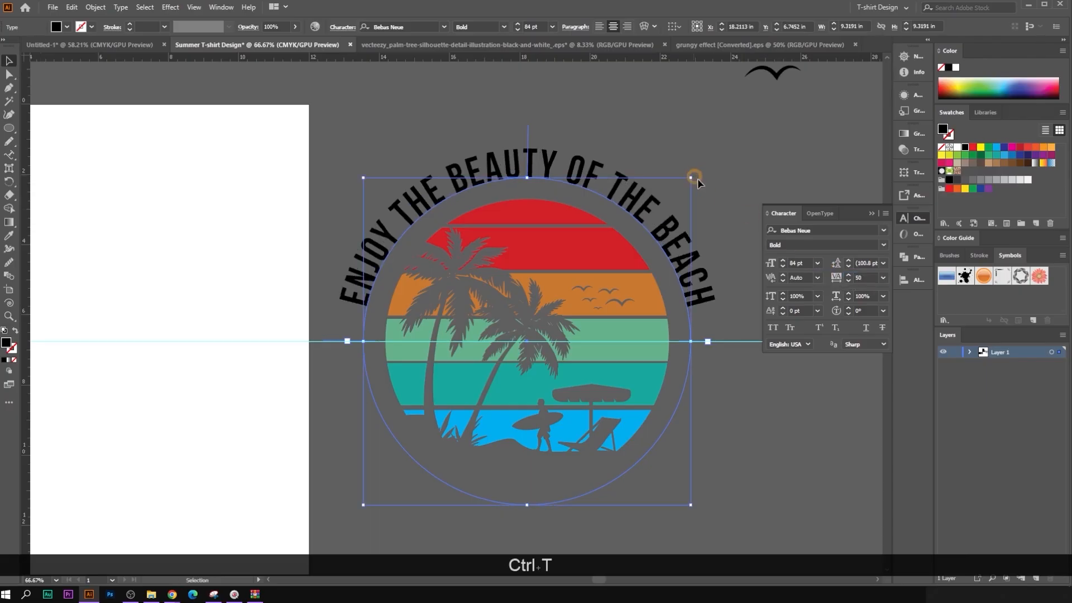
pyautogui.click(835, 280)
pyautogui.write('60')
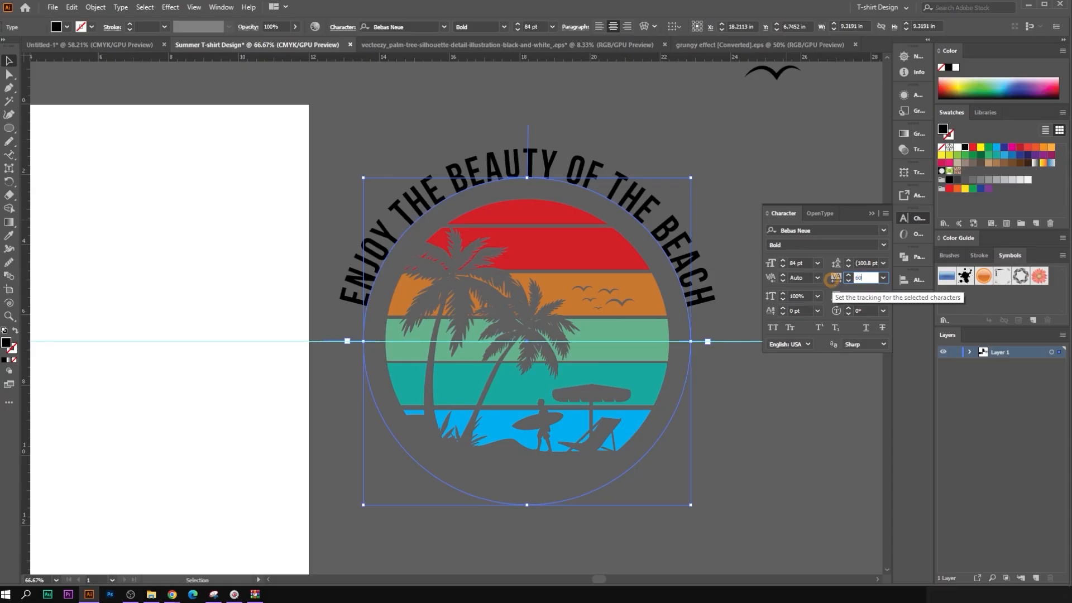
pyautogui.press('Return')
pyautogui.click(711, 153)
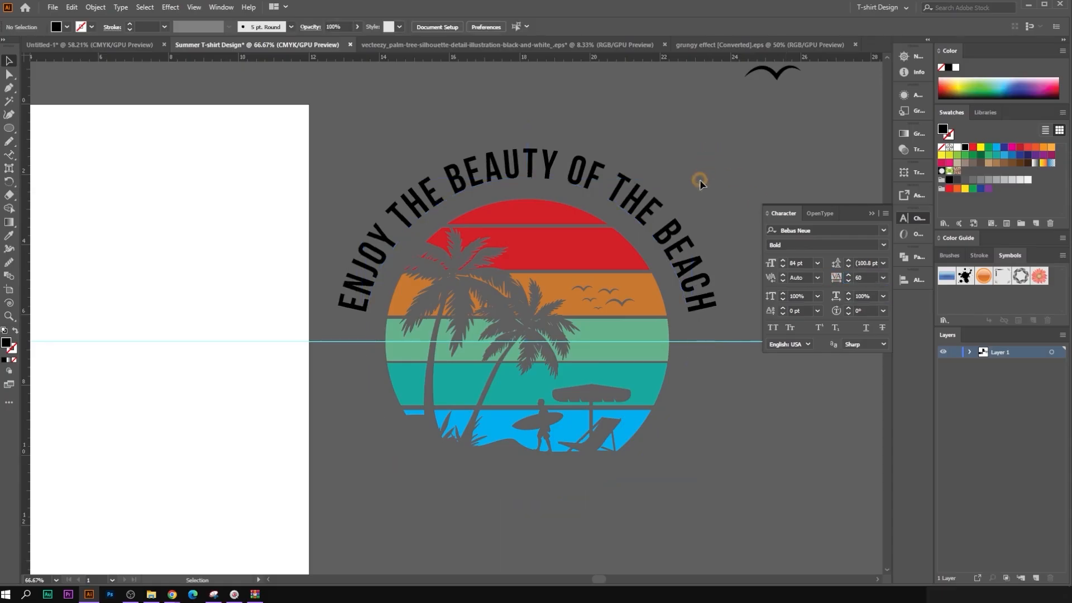
# Step: Scale the curved slogan and its ring down proportionally about the centre to a font size of 79.27 pt, closer to the striped circle
pyautogui.click(667, 203)
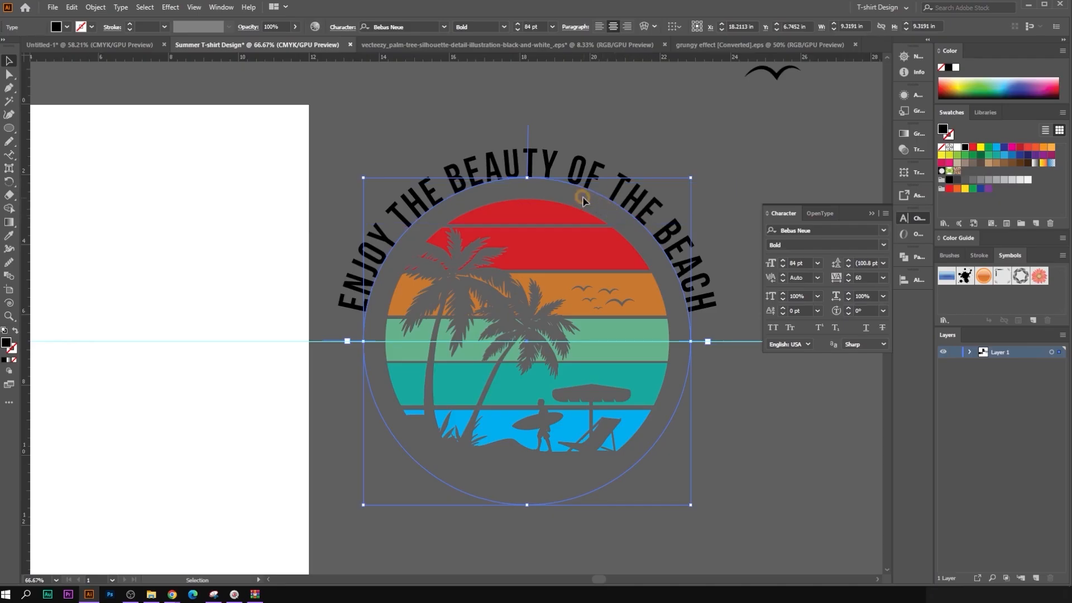
pyautogui.hotkey('alt', 'shift')
pyautogui.moveTo(528, 179); pyautogui.dragTo(527, 189)
pyautogui.click(698, 187)
pyautogui.scroll(-2, 699, 195)
pyautogui.moveTo(715, 210); pyautogui.dragTo(557, 194)
pyautogui.scroll(1, 524, 174)
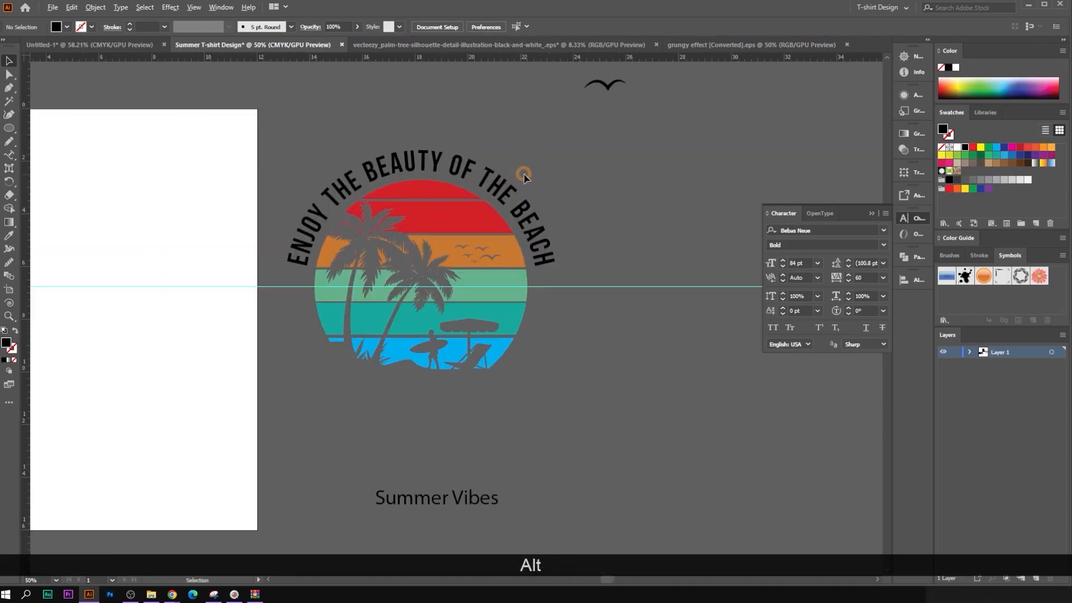
pyautogui.scroll(1, 223, 146)
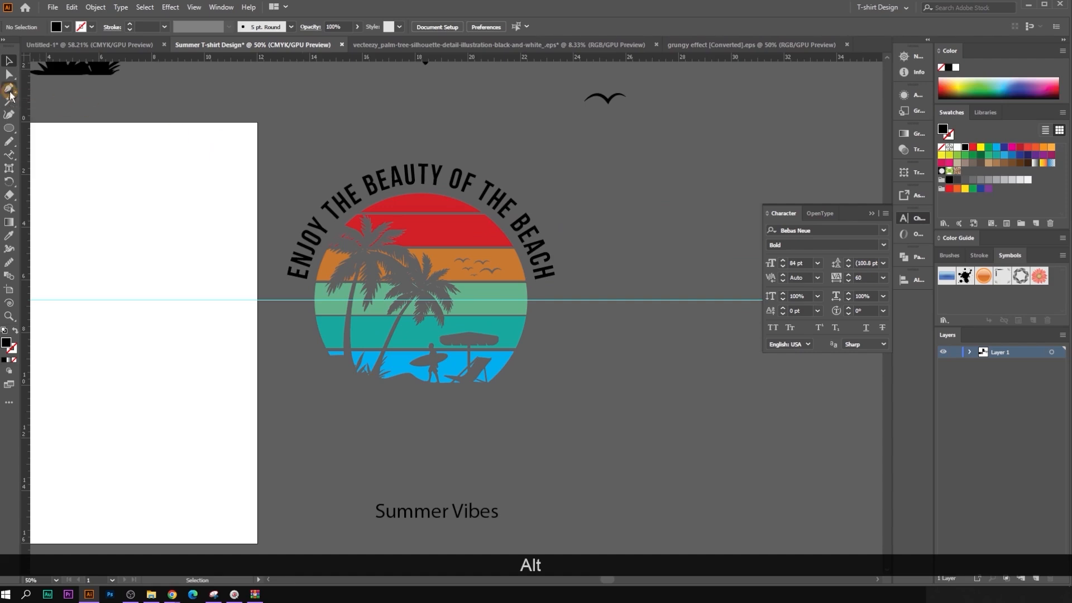
# Step: Recolour the circle's middle green stripe to a paler, muted sage green of about RGB 145, 186, 165
pyautogui.click(9, 74)
pyautogui.click(504, 307)
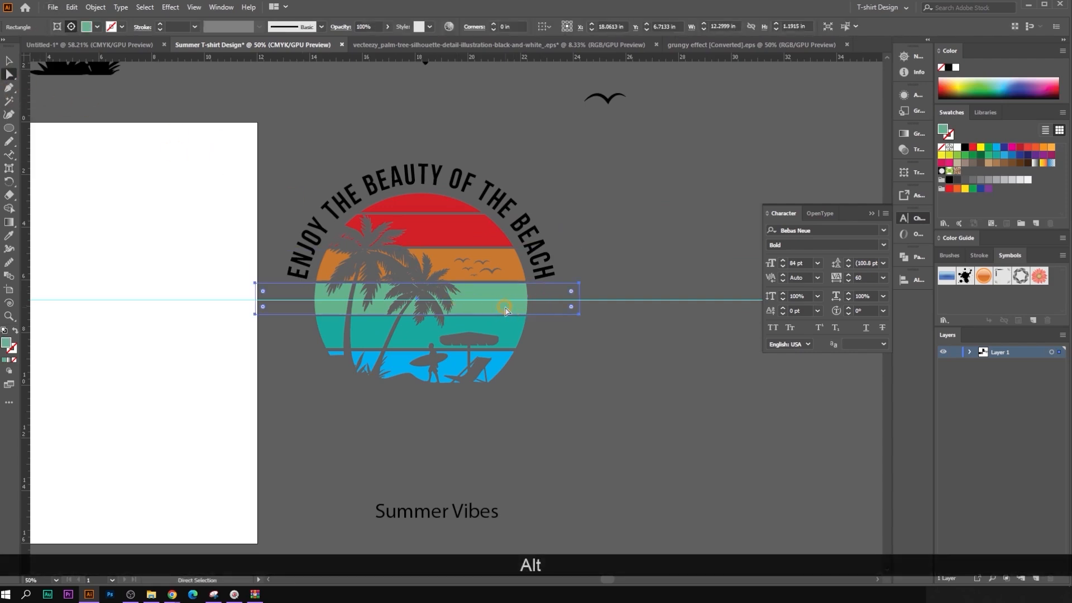
pyautogui.doubleClick(6, 342)
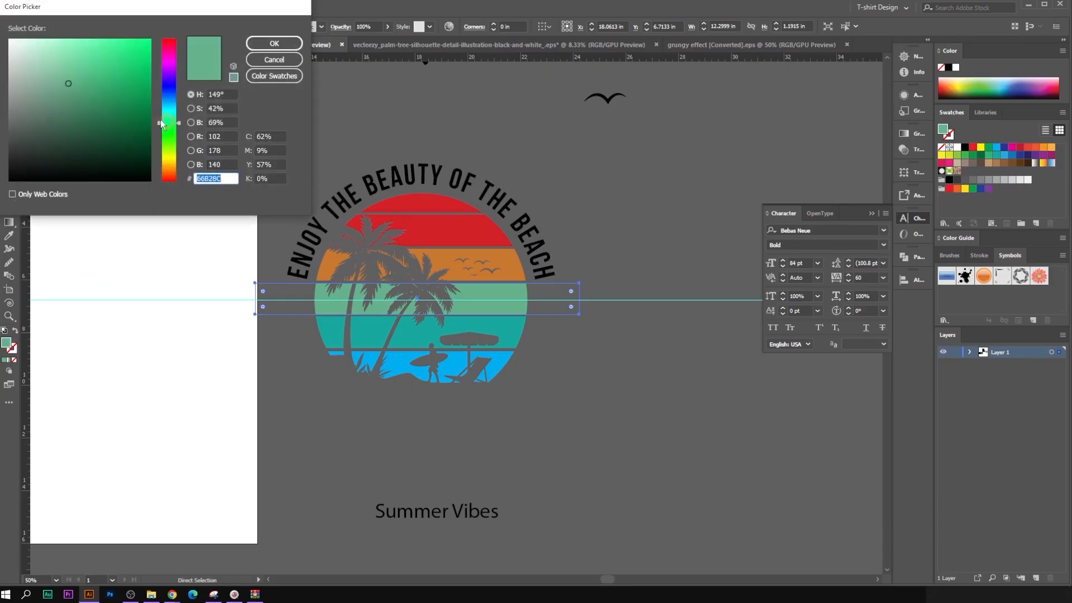
pyautogui.moveTo(64, 82); pyautogui.dragTo(39, 76)
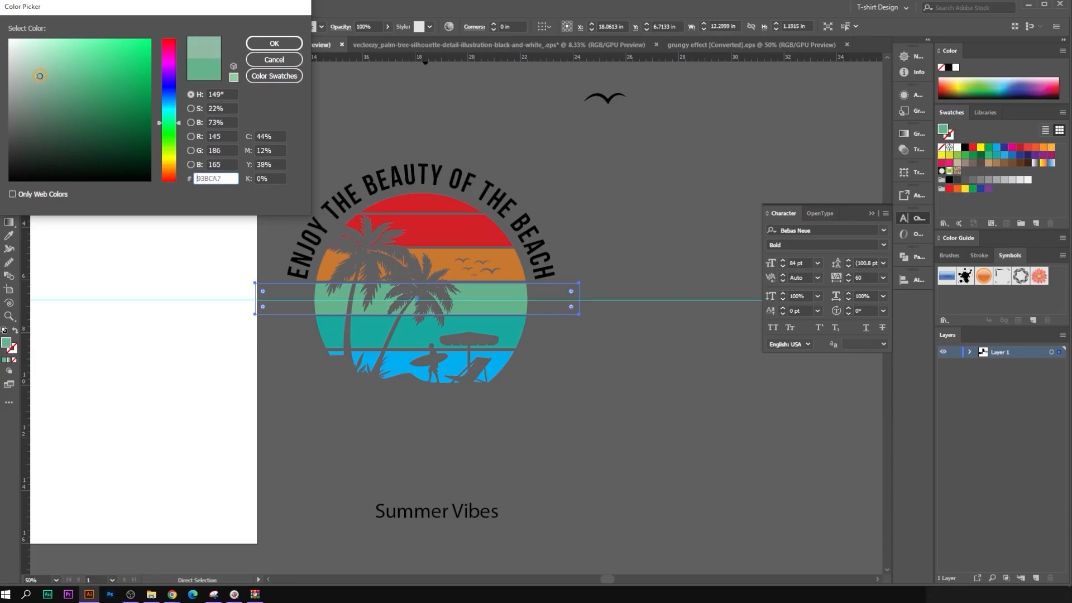
pyautogui.click(275, 43)
pyautogui.click(562, 302)
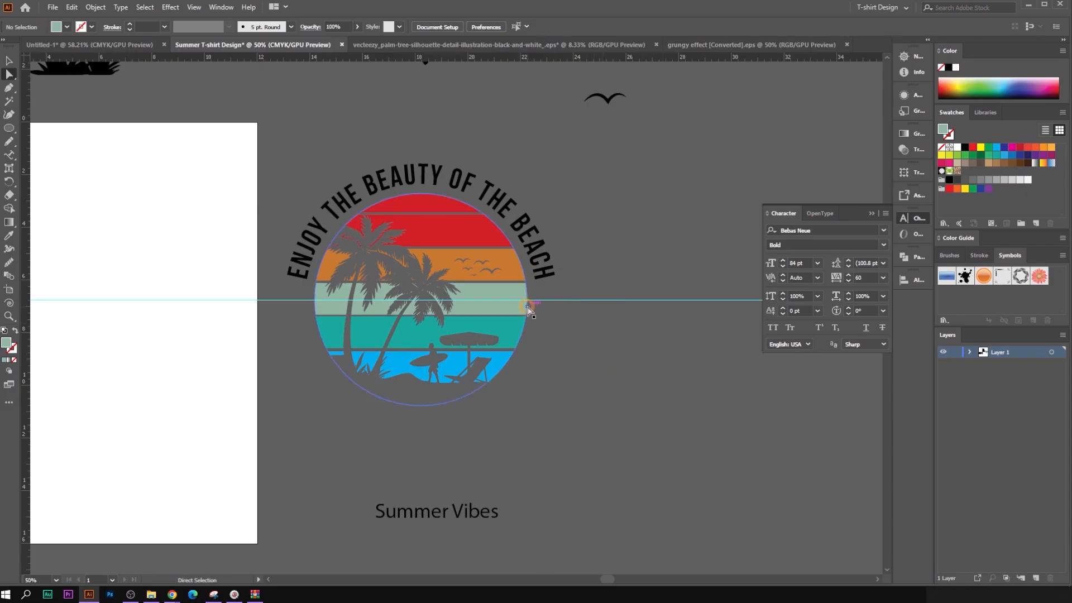
# Step: Apply the middle stripe's sage green to the curved slogan with the Eyedropper tool
pyautogui.click(474, 182)
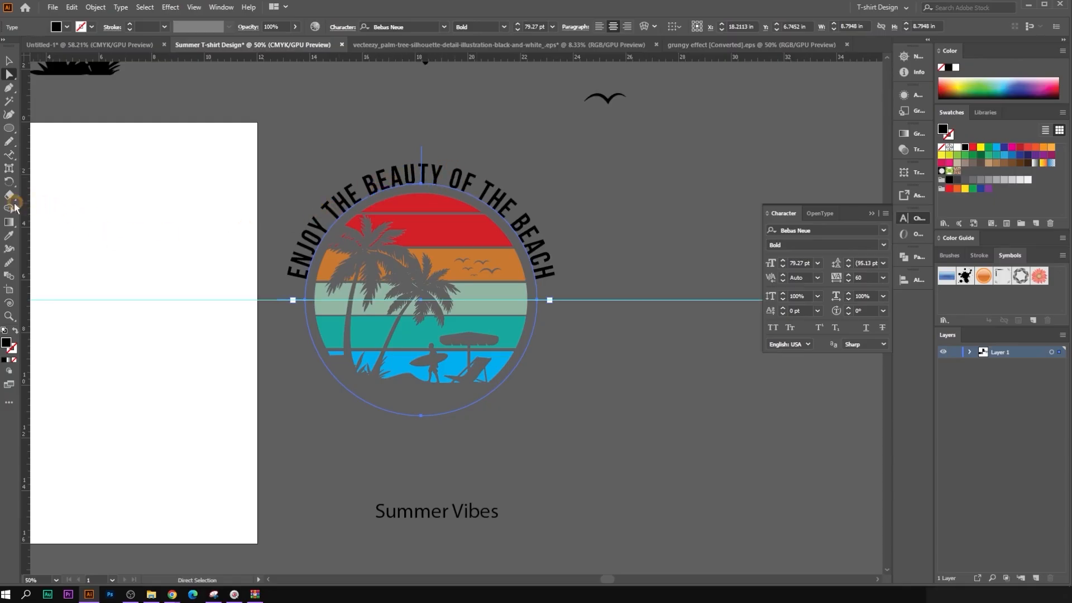
pyautogui.click(6, 236)
pyautogui.scroll(1, 514, 312)
pyautogui.click(510, 292)
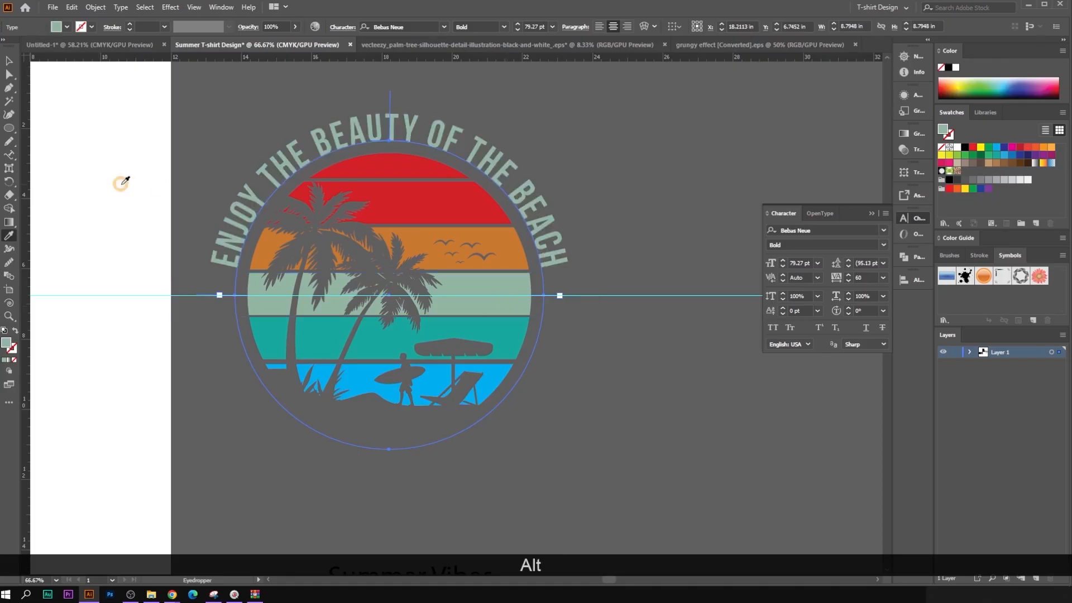
pyautogui.click(13, 66)
pyautogui.click(623, 220)
# Step: Move the "Summer Vibes" text closer to the circle and shorten it to "Summer"
pyautogui.scroll(-2, 594, 301)
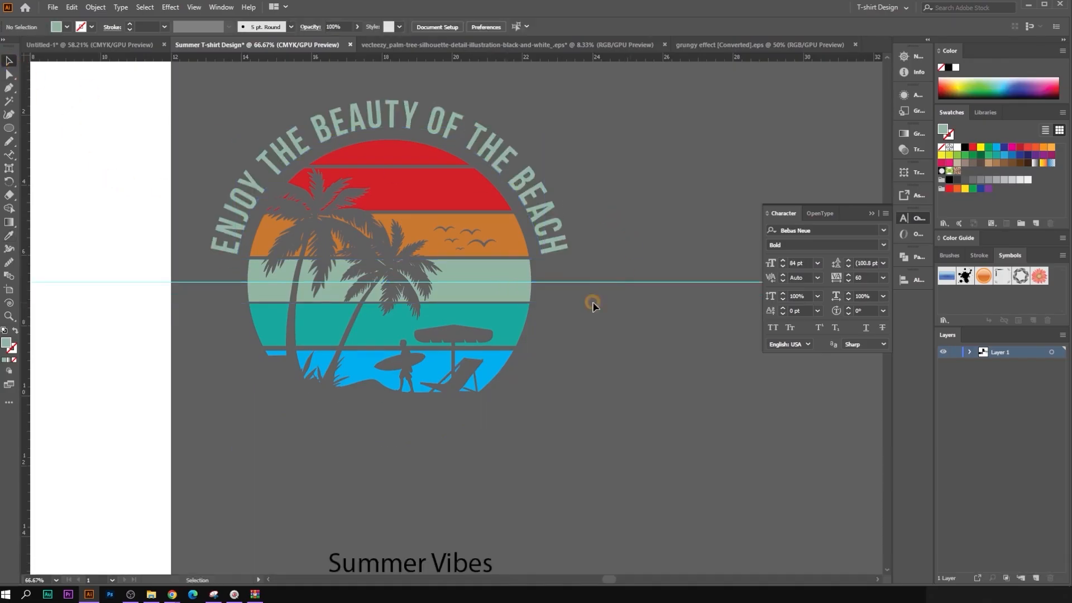
pyautogui.moveTo(517, 447); pyautogui.dragTo(590, 393)
pyautogui.scroll(2, 537, 401)
pyautogui.click(12, 153)
pyautogui.press('BackSpace')
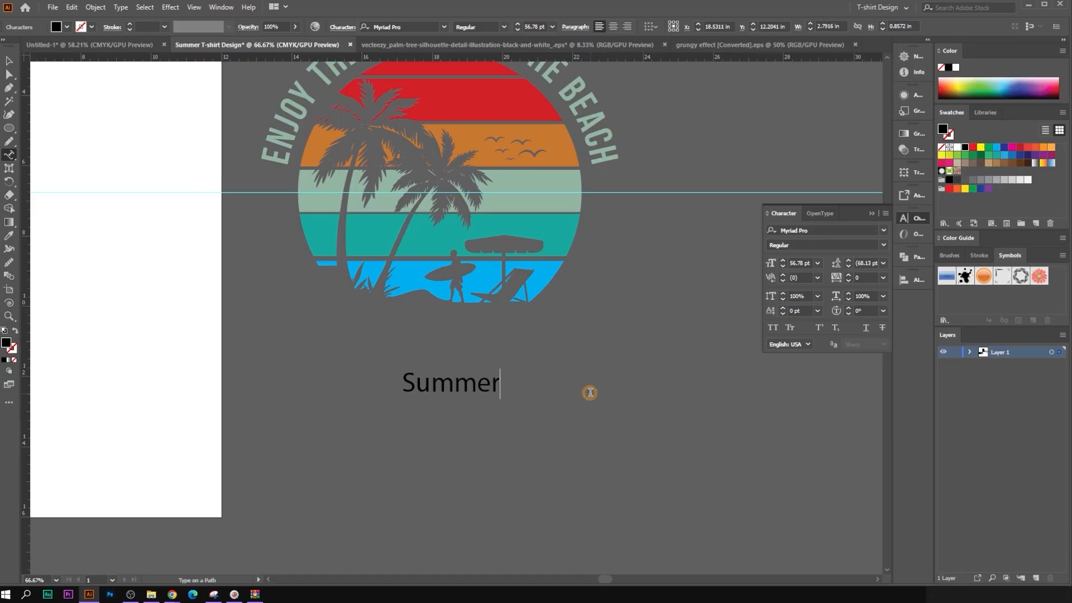
pyautogui.click(9, 60)
pyautogui.scroll(1, 615, 382)
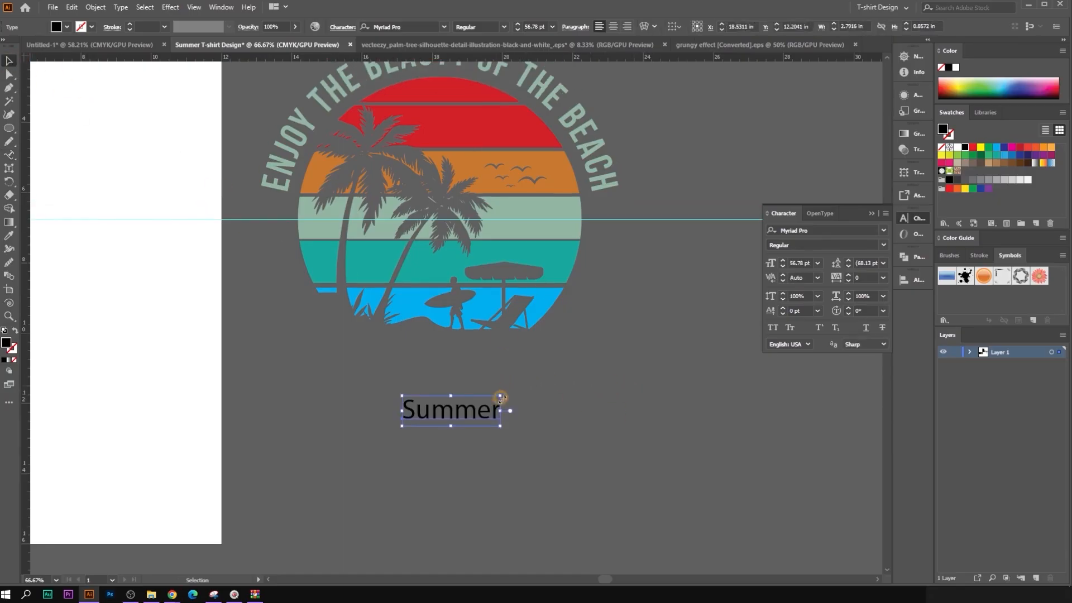
# Step: Enlarge "Summer" proportionally to 155.46 pt and place it across the lower edge of the striped circle
pyautogui.press('shift')
pyautogui.moveTo(499, 412); pyautogui.dragTo(650, 413)
pyautogui.moveTo(555, 418); pyautogui.dragTo(428, 368)
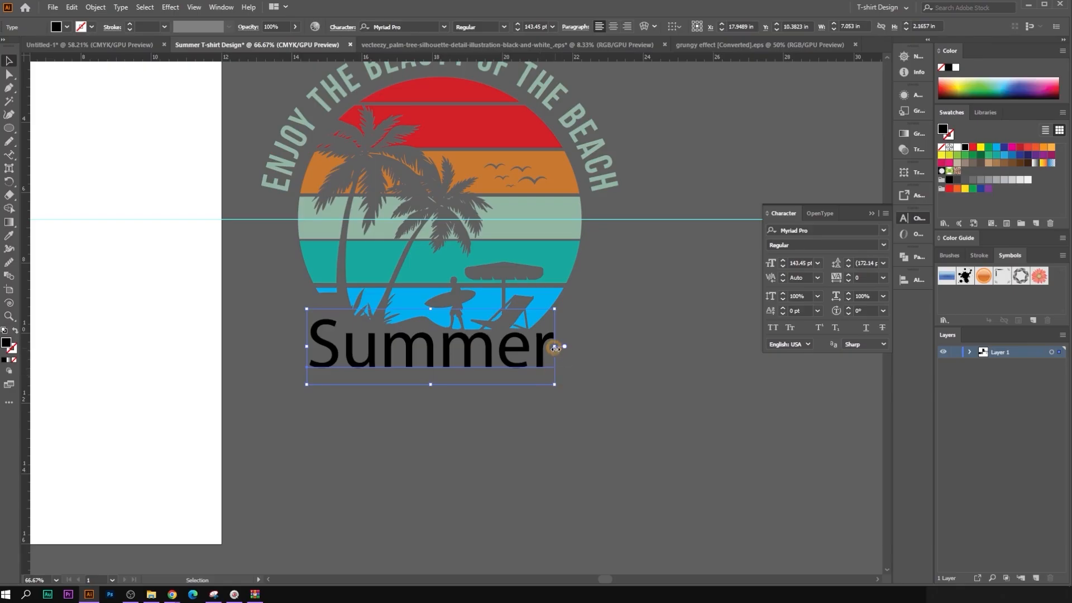
pyautogui.moveTo(554, 348); pyautogui.dragTo(539, 364)
pyautogui.scroll(1, 501, 369)
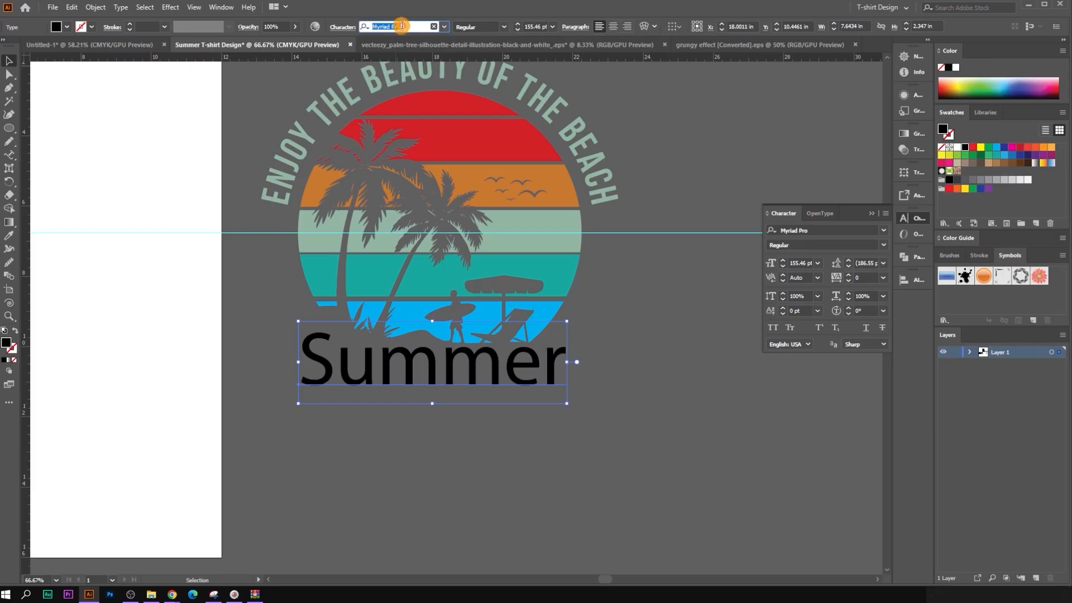
# Step: Set the font of the "Summer" text to Magnificent
pyautogui.press('Down')
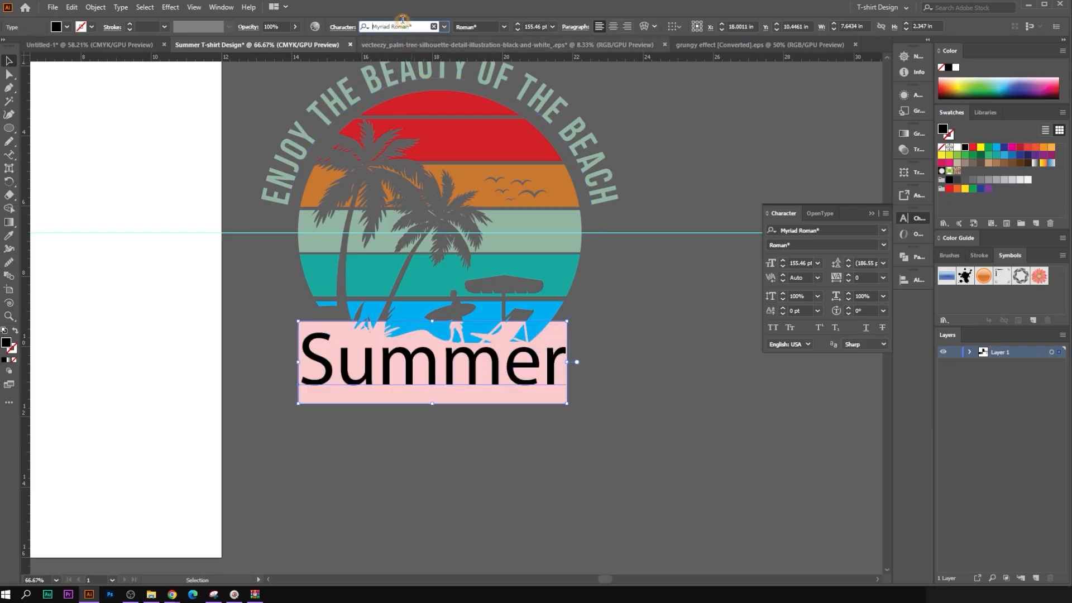
pyautogui.hotkey('ctrl', 'a')
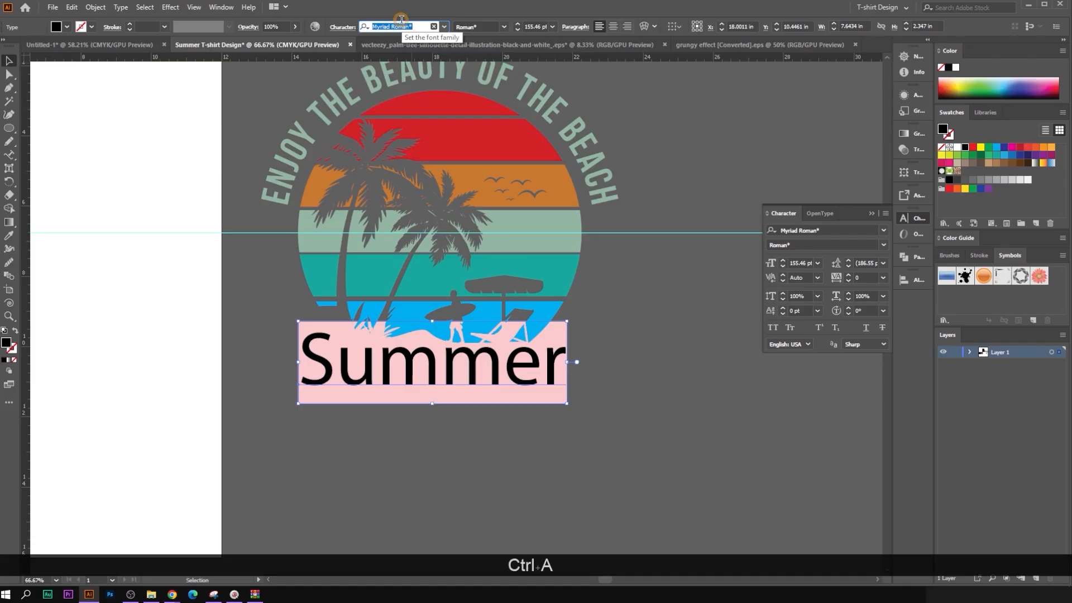
pyautogui.write('magn')
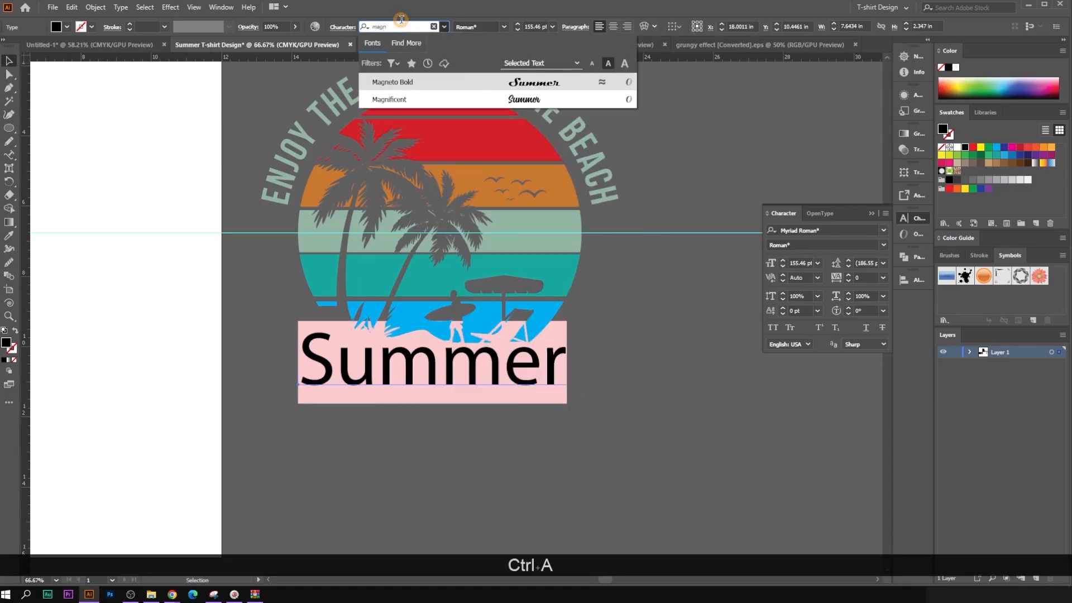
pyautogui.click(414, 99)
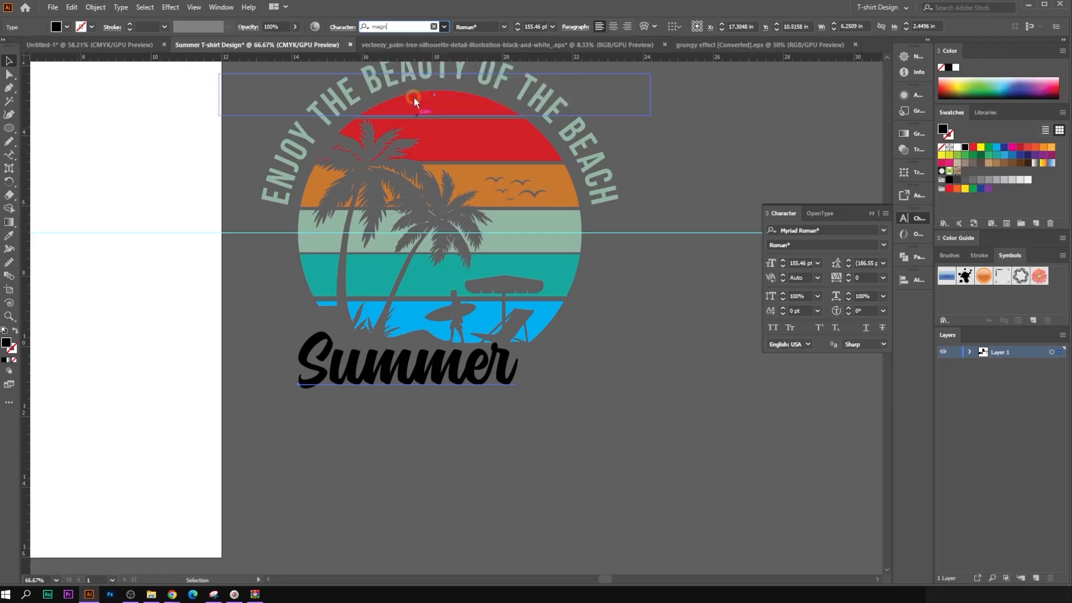
pyautogui.click(563, 433)
pyautogui.scroll(1, 563, 433)
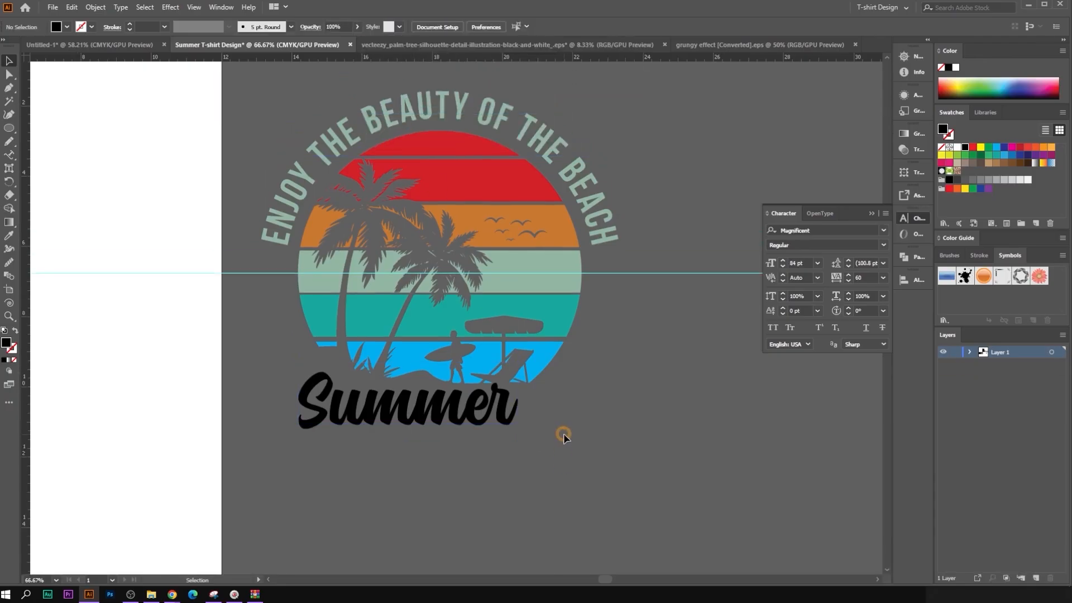
pyautogui.click(483, 410)
pyautogui.keyDown('alt'); pyautogui.scroll(-2, 486, 411); pyautogui.keyUp('alt')
pyautogui.keyDown('alt'); pyautogui.moveTo(485, 410); pyautogui.dragTo(583, 435); pyautogui.keyUp('alt')
pyautogui.hotkey('ctrl', 'z')
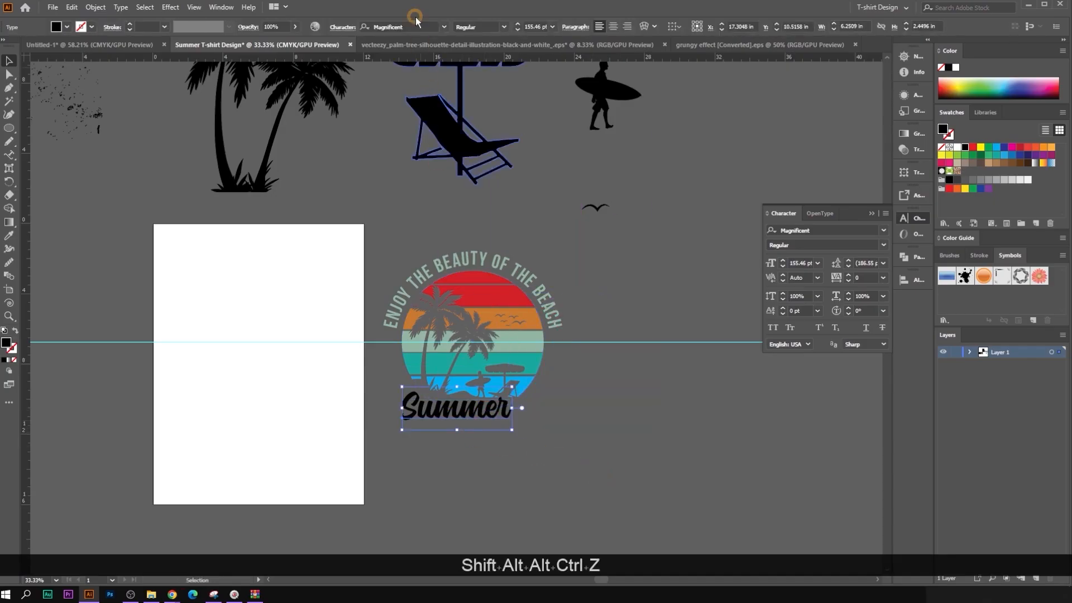
pyautogui.keyDown('alt'); pyautogui.moveTo(474, 420); pyautogui.dragTo(475, 487); pyautogui.keyUp('alt')
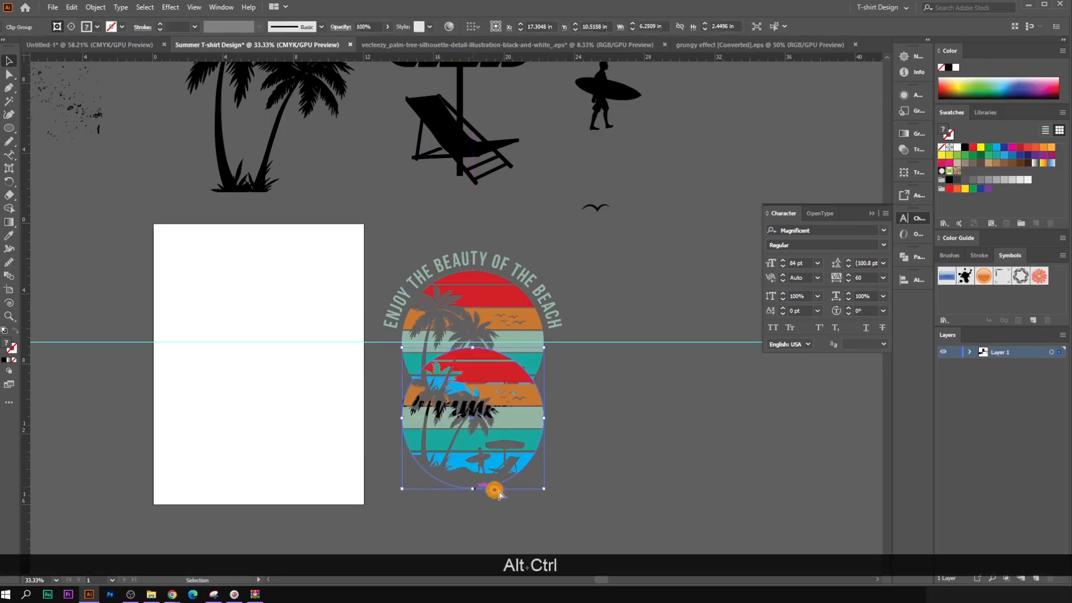
pyautogui.hotkey('ctrl', 'z')
# Step: Place a spare copy of "Summer" below the design and set the original's font to Milky Brush
pyautogui.keyDown('alt'); pyautogui.moveTo(408, 429); pyautogui.dragTo(406, 506); pyautogui.keyUp('alt')
pyautogui.click(502, 414)
pyautogui.scroll(2, 501, 414)
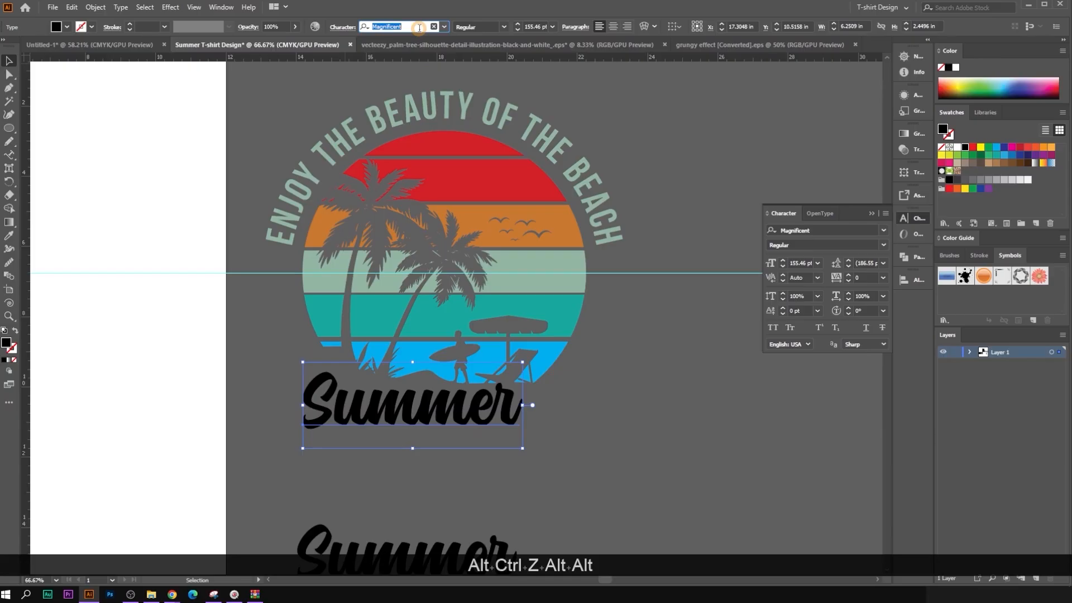
pyautogui.write('milke')
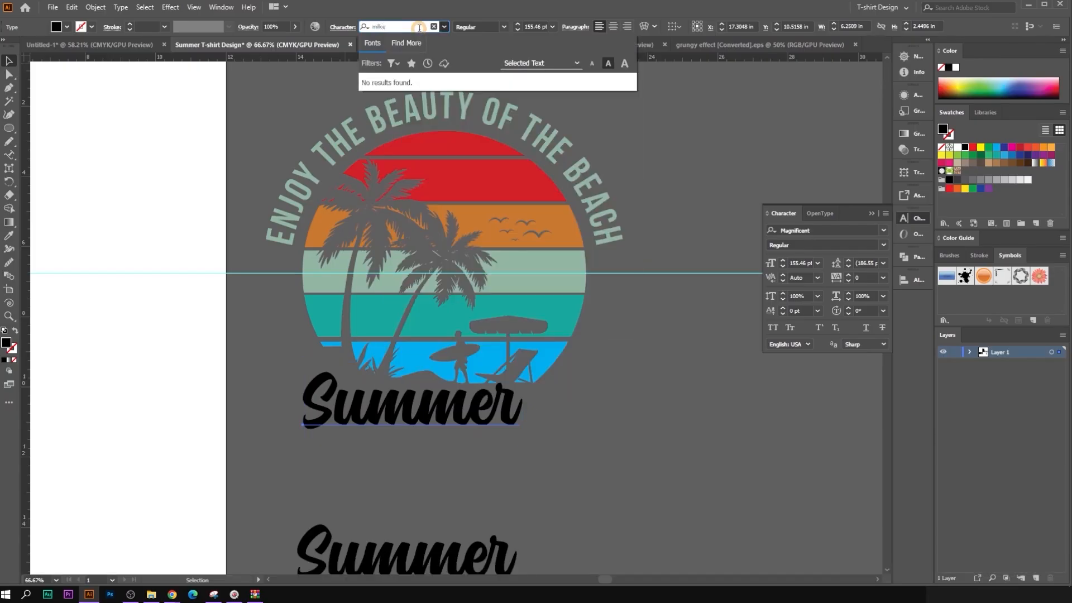
pyautogui.press('BackSpace')
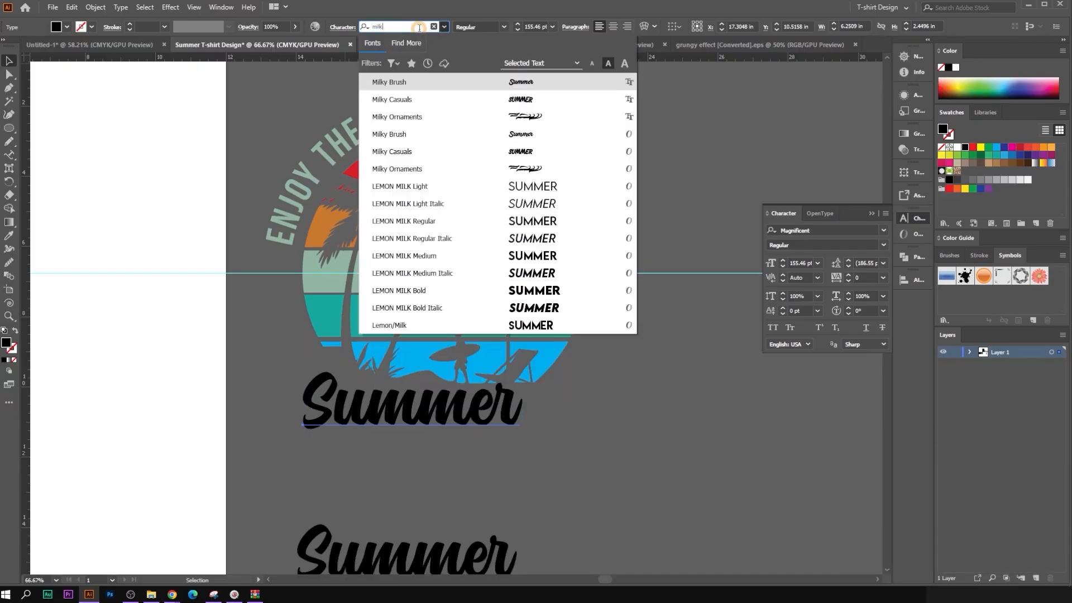
pyautogui.click(420, 79)
pyautogui.click(587, 445)
# Step: Enlarge the Milky Brush "Summer" proportionally until it nearly spans the striped circle's width
pyautogui.click(407, 419)
pyautogui.click(408, 419)
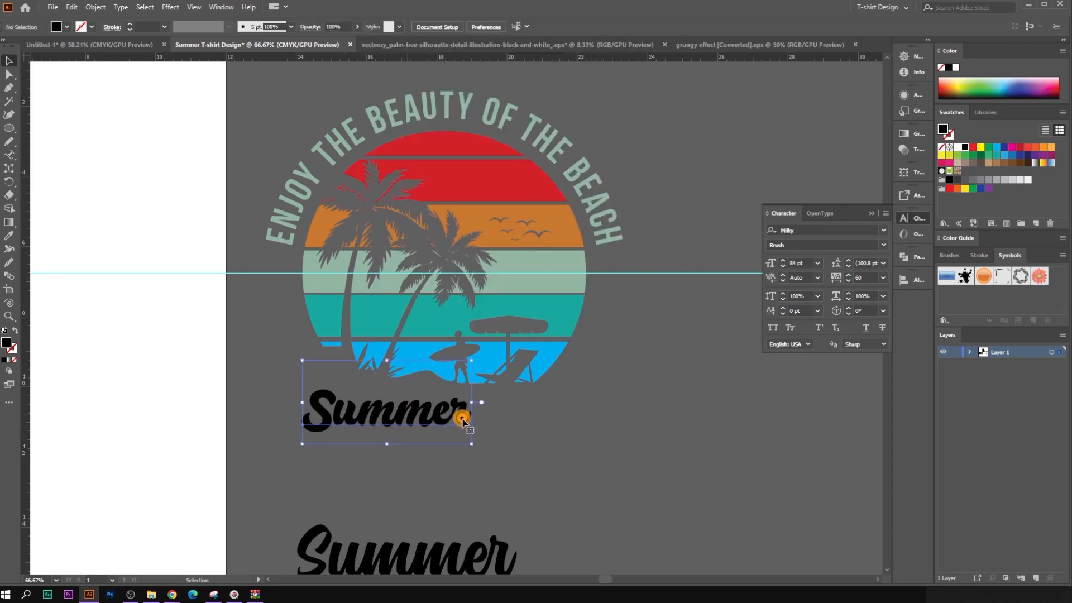
pyautogui.hotkey('ctrl', 'z')
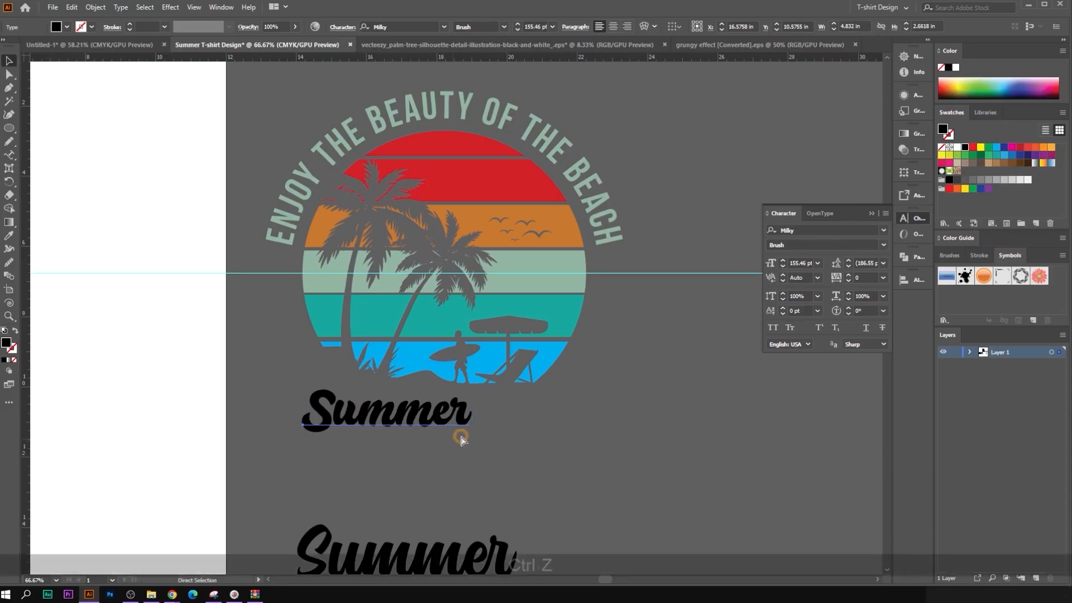
pyautogui.moveTo(472, 402); pyautogui.dragTo(592, 416)
pyautogui.click(602, 474)
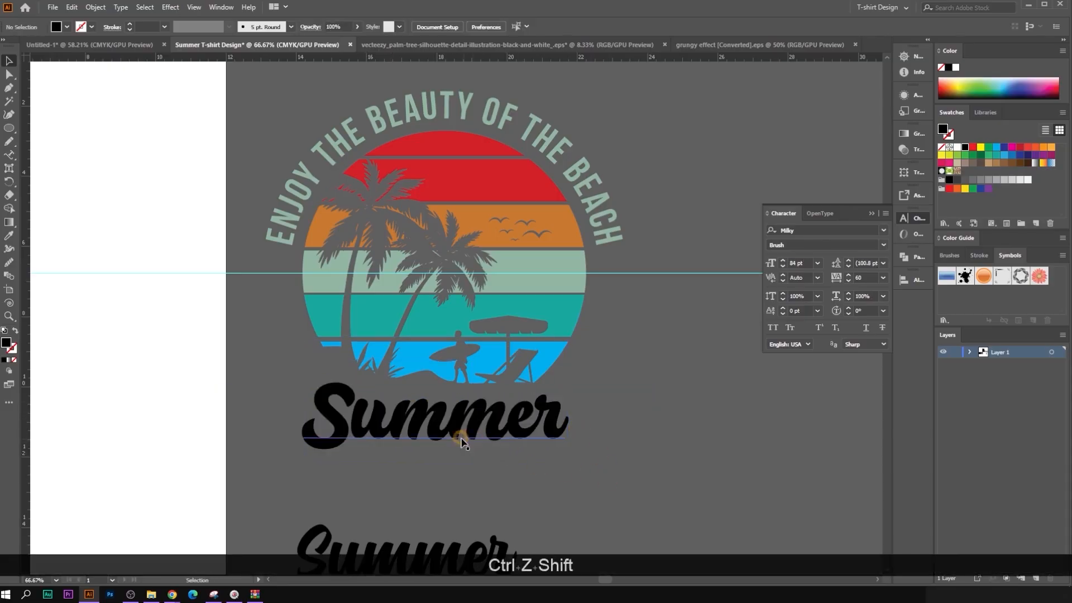
# Step: Raise the Milky Brush "Summer" over the striped circle's lower edge and try a slight clockwise tilt
pyautogui.moveTo(461, 435); pyautogui.dragTo(461, 422)
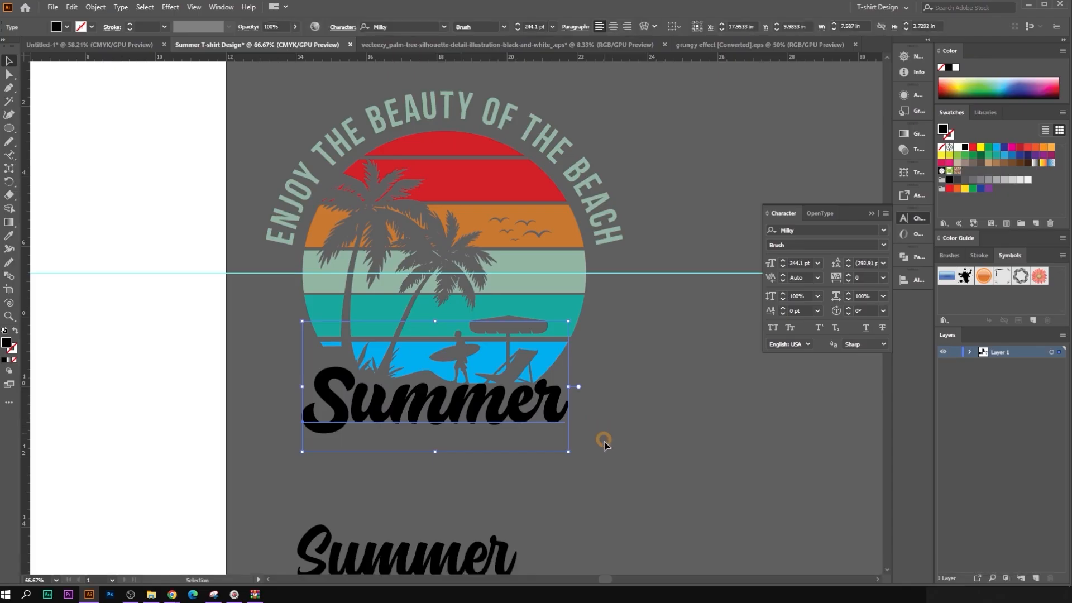
pyautogui.scroll(-1, 578, 452)
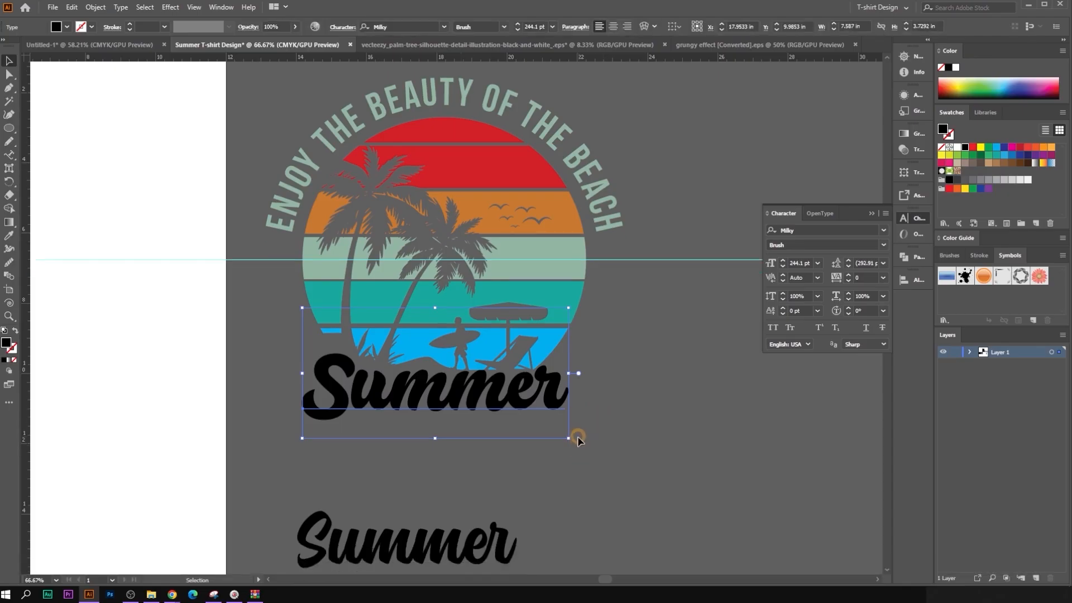
pyautogui.moveTo(575, 441); pyautogui.dragTo(618, 448)
pyautogui.click(617, 447)
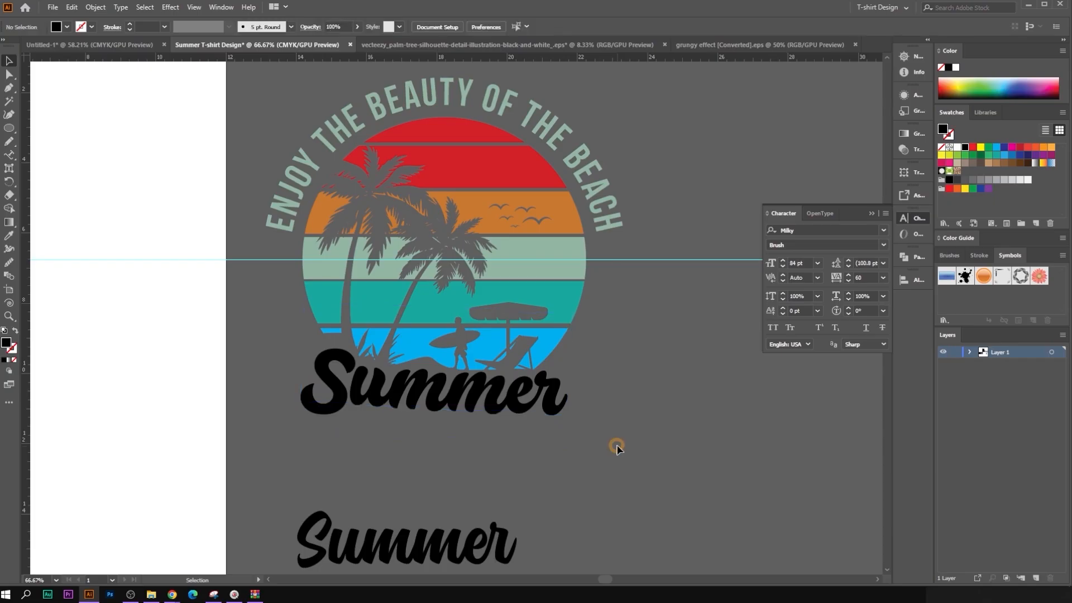
pyautogui.hotkey('ctrl', 'z')
pyautogui.click(633, 447)
pyautogui.scroll(-1, 612, 442)
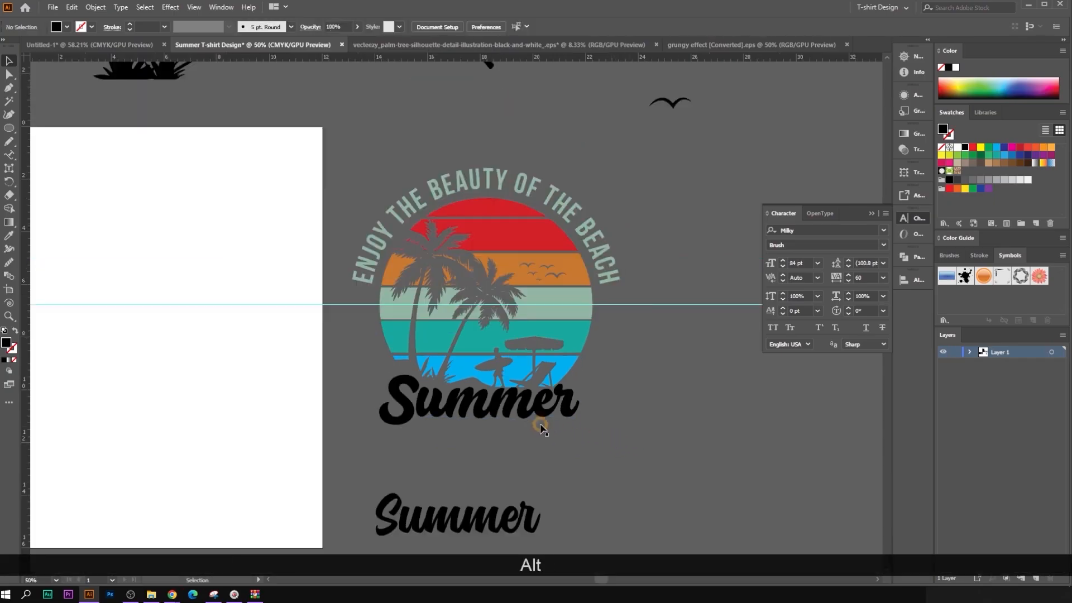
# Step: Move the Milky Brush "Summer" aside and apply its Milky Brush style at 244.1 pt to the S of the Magnificent copy
pyautogui.moveTo(540, 423); pyautogui.dragTo(701, 461)
pyautogui.click(450, 520)
pyautogui.scroll(-2, 503, 494)
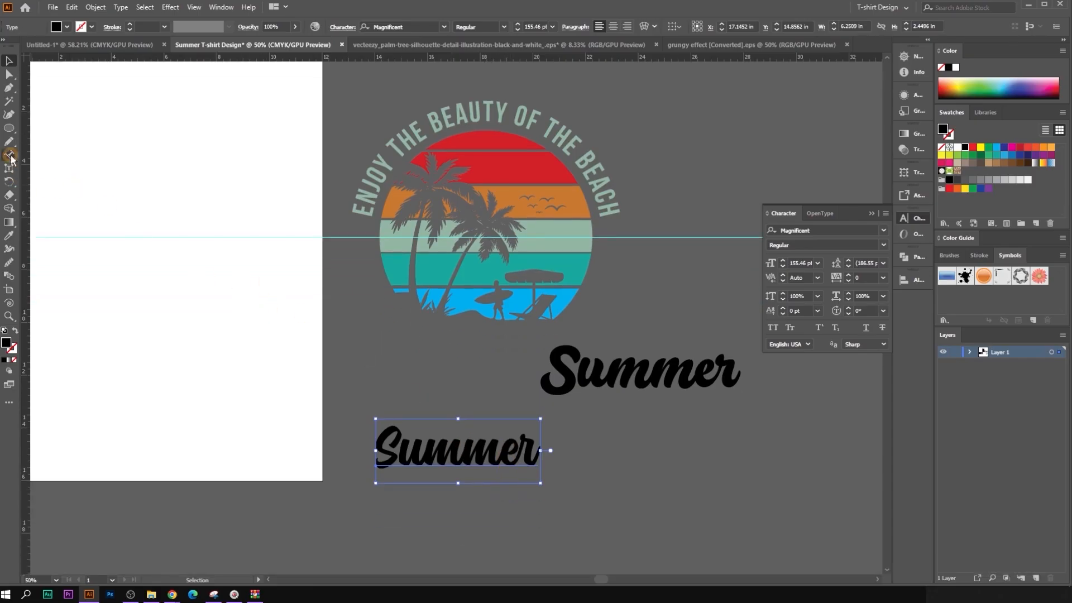
pyautogui.moveTo(398, 449); pyautogui.dragTo(354, 447)
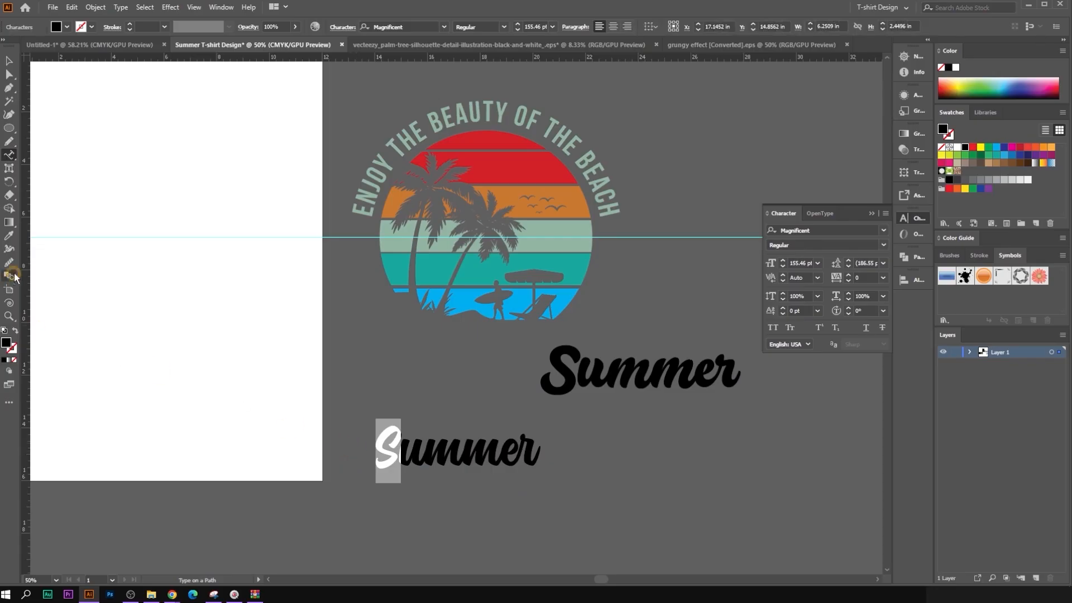
pyautogui.click(571, 371)
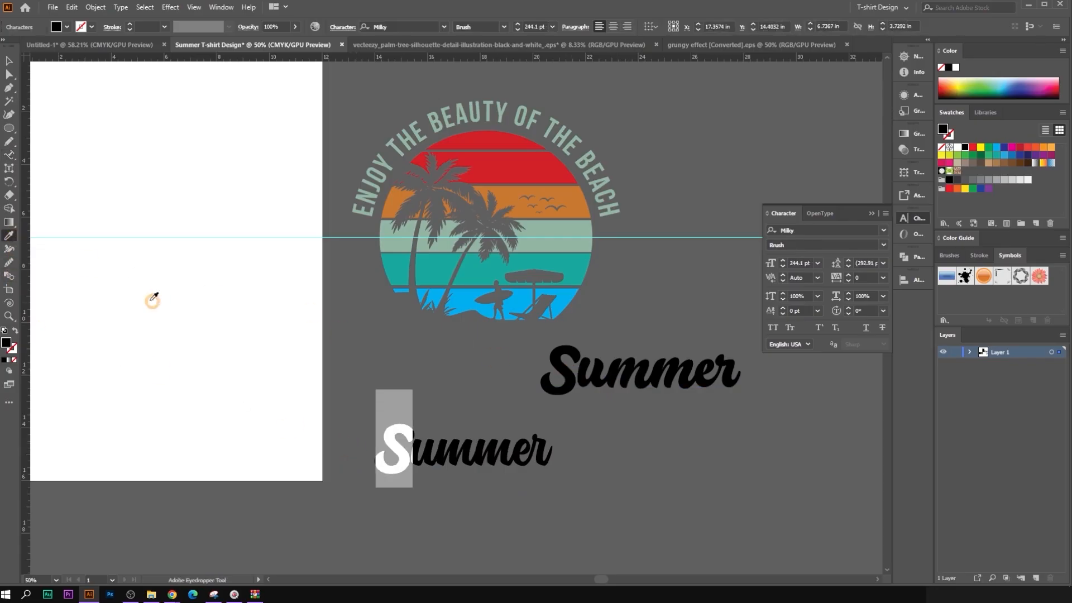
pyautogui.click(13, 60)
pyautogui.click(659, 437)
pyautogui.scroll(-1, 643, 402)
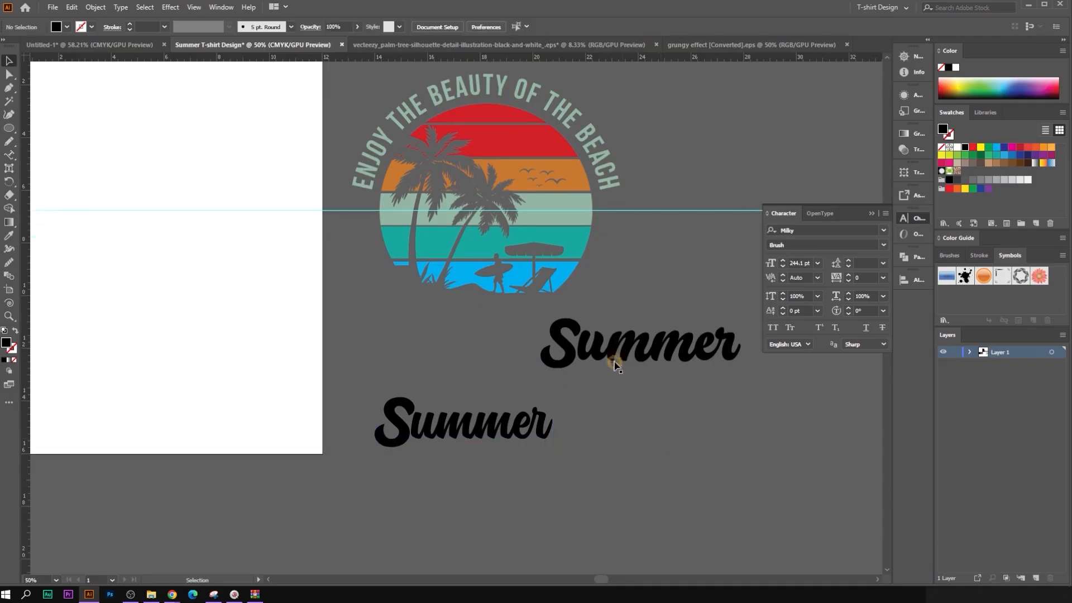
# Step: Bring the mixed-font "Summer" closer beneath the circle, clear of the spare copy, and convert its text to outlines
pyautogui.moveTo(616, 368); pyautogui.dragTo(743, 482)
pyautogui.moveTo(469, 445); pyautogui.dragTo(475, 409)
pyautogui.rightClick(471, 384)
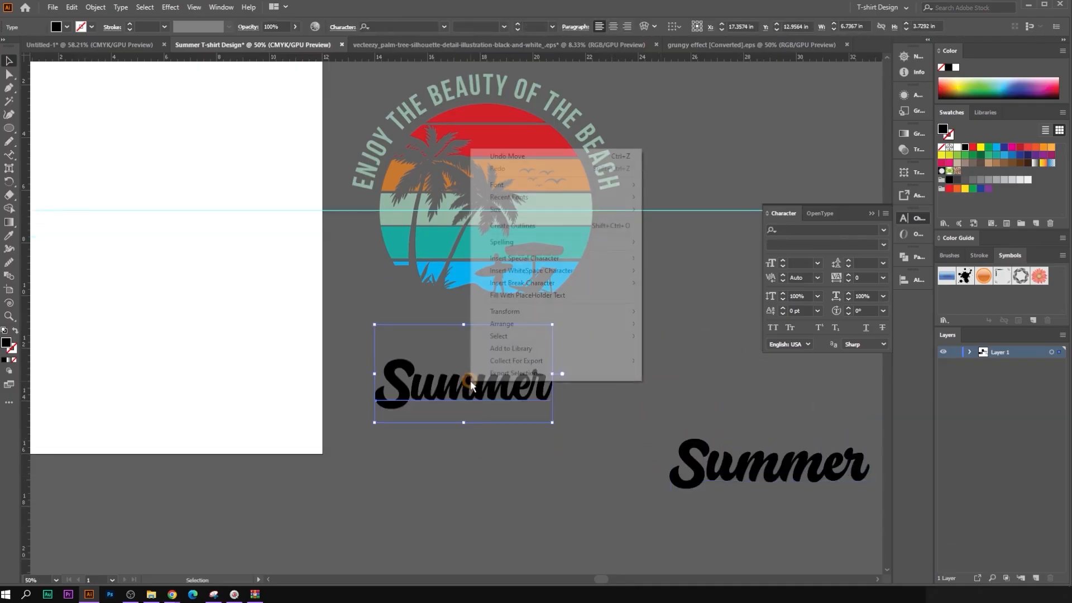
pyautogui.click(513, 226)
pyautogui.scroll(1, 468, 397)
# Step: Ungroup the outlined "Summer" letters and regroup all of them
pyautogui.rightClick(461, 394)
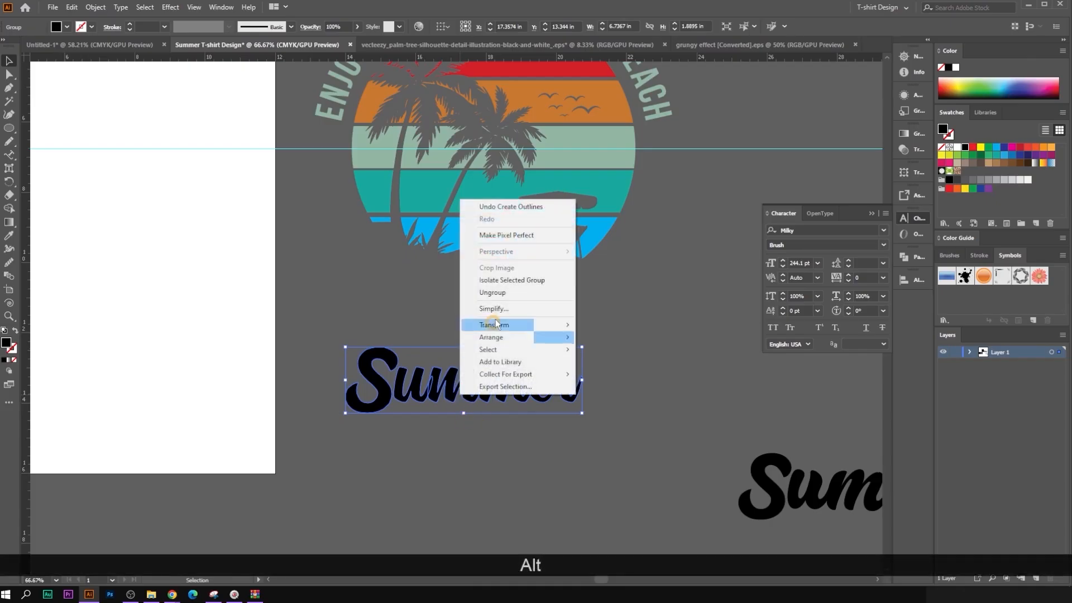
pyautogui.click(503, 294)
pyautogui.scroll(3, 371, 419)
pyautogui.moveTo(364, 401)
pyautogui.mouseDown()
pyautogui.moveTo(363, 385)
pyautogui.moveTo(364, 401)
pyautogui.mouseUp()
pyautogui.scroll(-2, 501, 467)
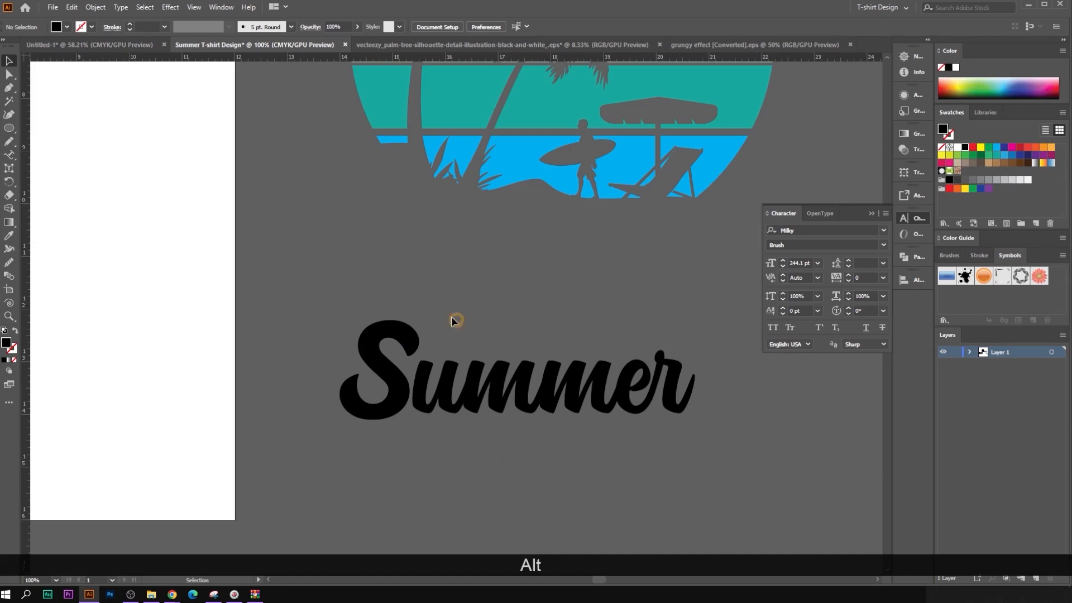
pyautogui.moveTo(621, 428); pyautogui.dragTo(749, 452)
pyautogui.hotkey('ctrl', 'g')
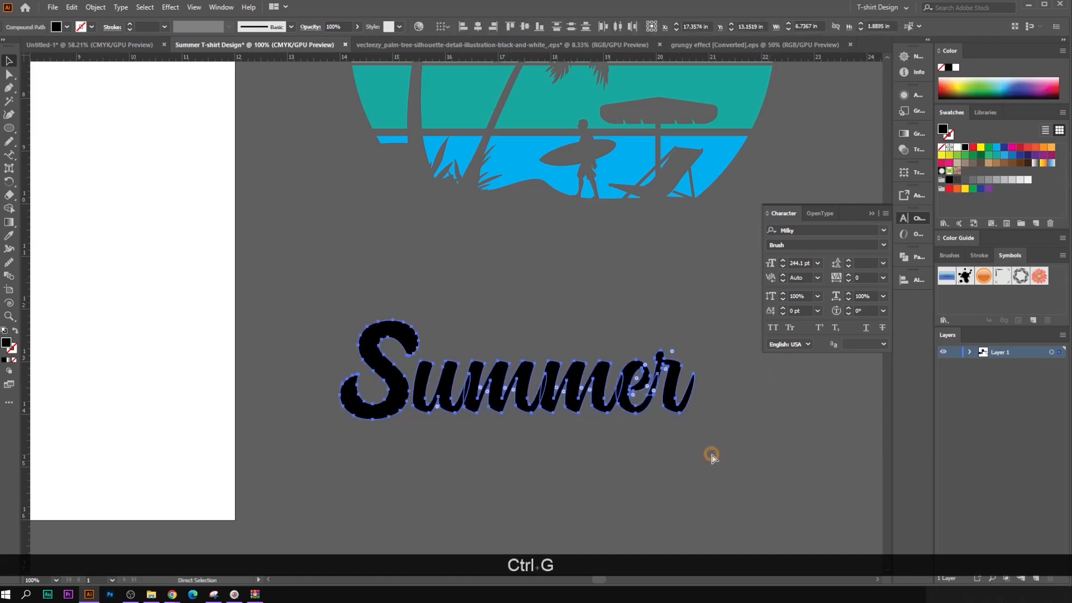
# Step: Place the outlined "Summer" across the circle's lower edge and enlarge it proportionally to about 7.23 in wide
pyautogui.click(633, 346)
pyautogui.scroll(-1, 553, 409)
pyautogui.moveTo(637, 380); pyautogui.dragTo(495, 448)
pyautogui.moveTo(414, 475); pyautogui.dragTo(421, 368)
pyautogui.press('shift')
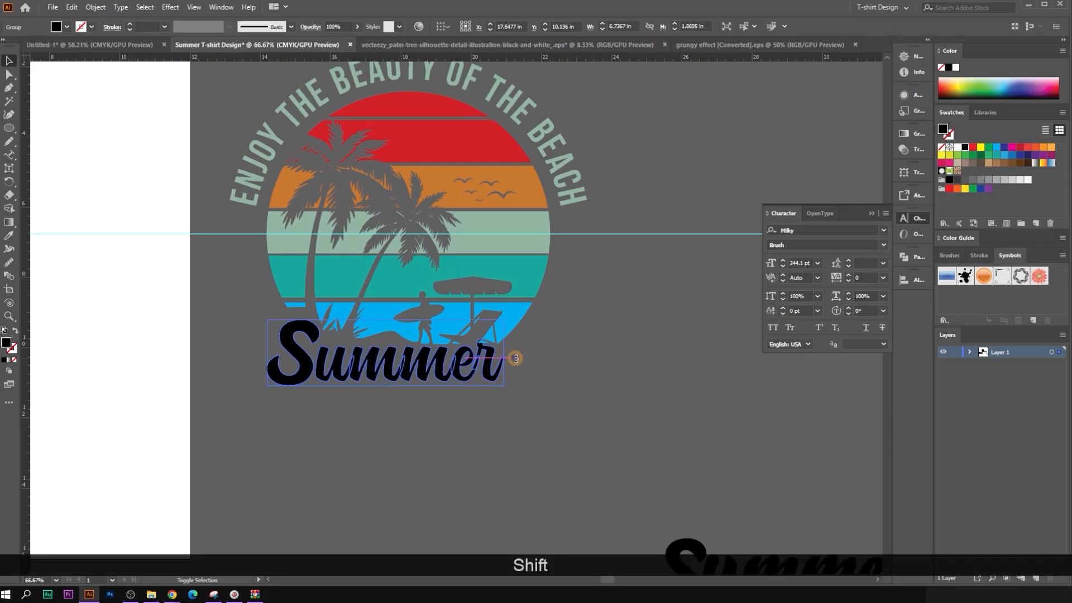
pyautogui.moveTo(505, 353); pyautogui.dragTo(513, 379)
pyautogui.scroll(1, 495, 361)
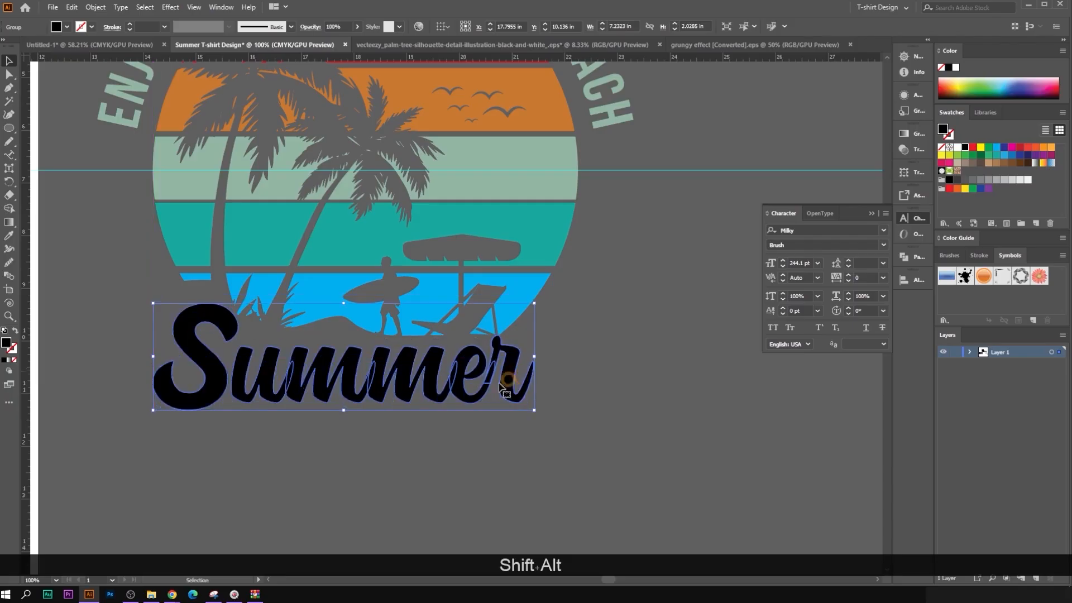
# Step: Ungroup the lettering and enlarge the S proportionally to about 1.83 in wide, shifted left away from the u
pyautogui.rightClick(292, 370)
pyautogui.click(324, 465)
pyautogui.click(216, 370)
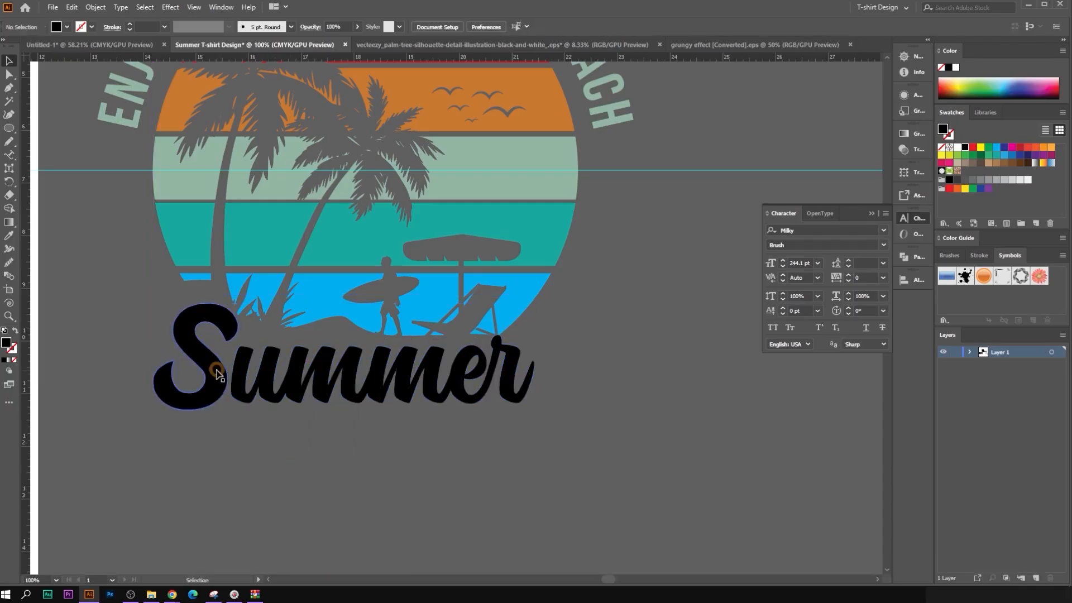
pyautogui.press('shift')
pyautogui.moveTo(198, 301); pyautogui.dragTo(215, 289)
pyautogui.press('Left')
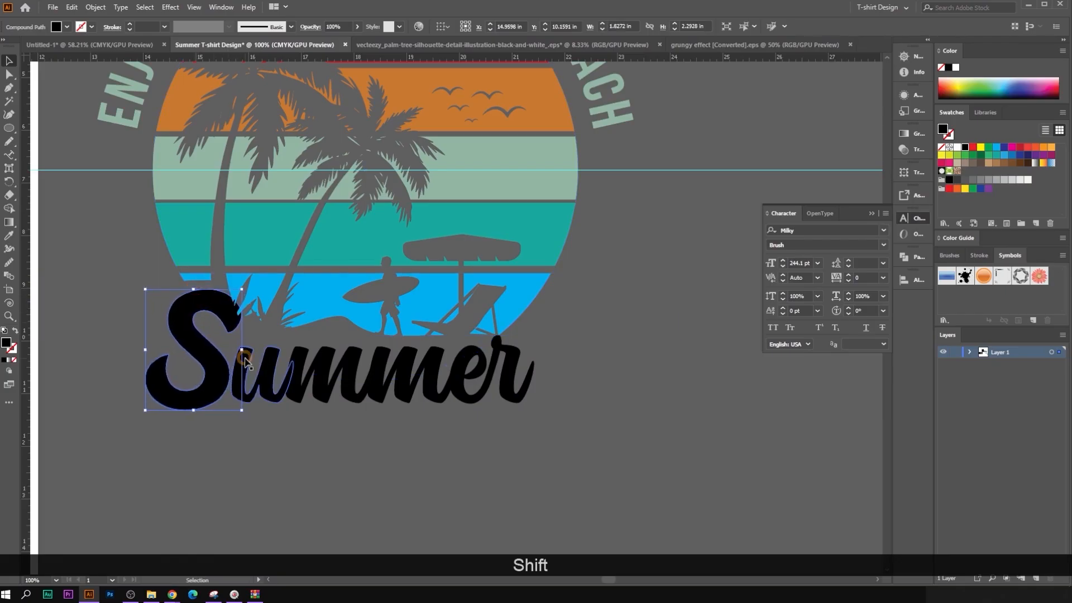
pyautogui.hotkey('shift', 'Left')
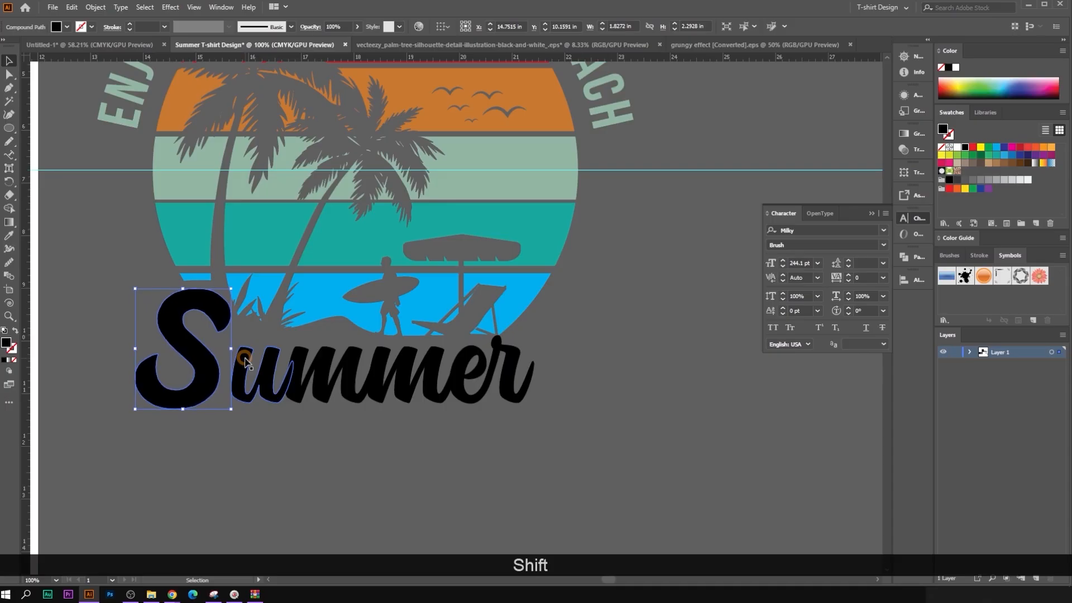
# Step: Stretch the letters "ummer" leftward until they meet the S, and group the whole word
pyautogui.click(502, 383)
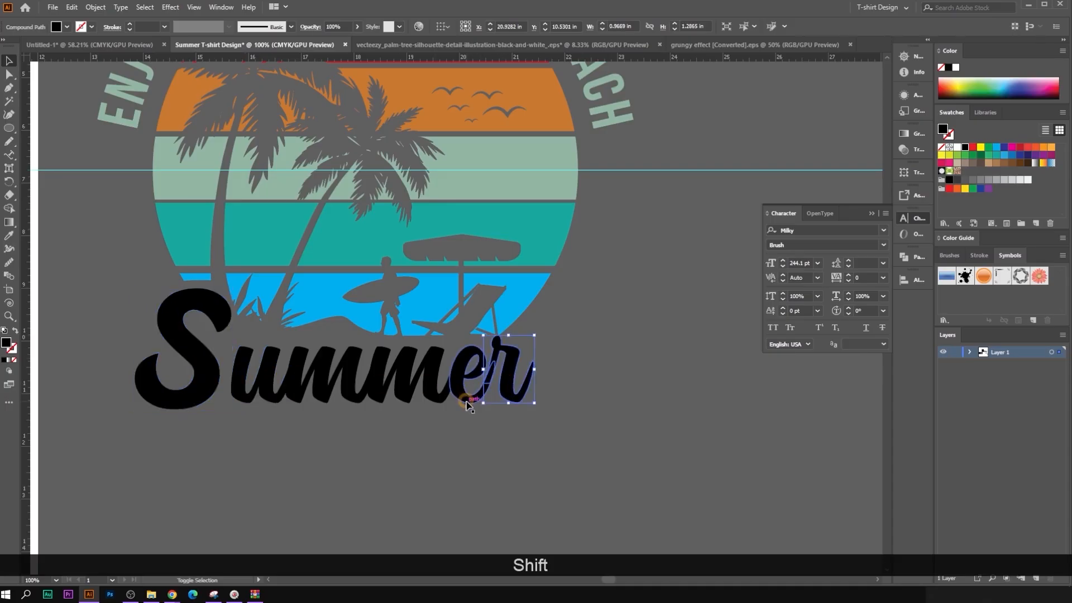
pyautogui.click(510, 431)
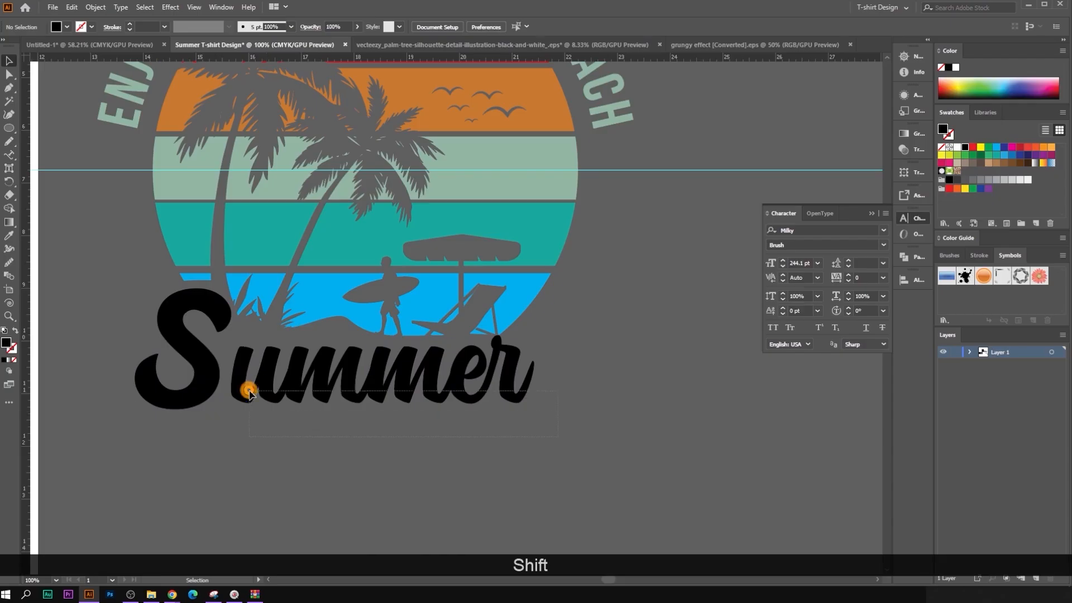
pyautogui.keyDown('shift'); pyautogui.click(284, 384); pyautogui.keyUp('shift')
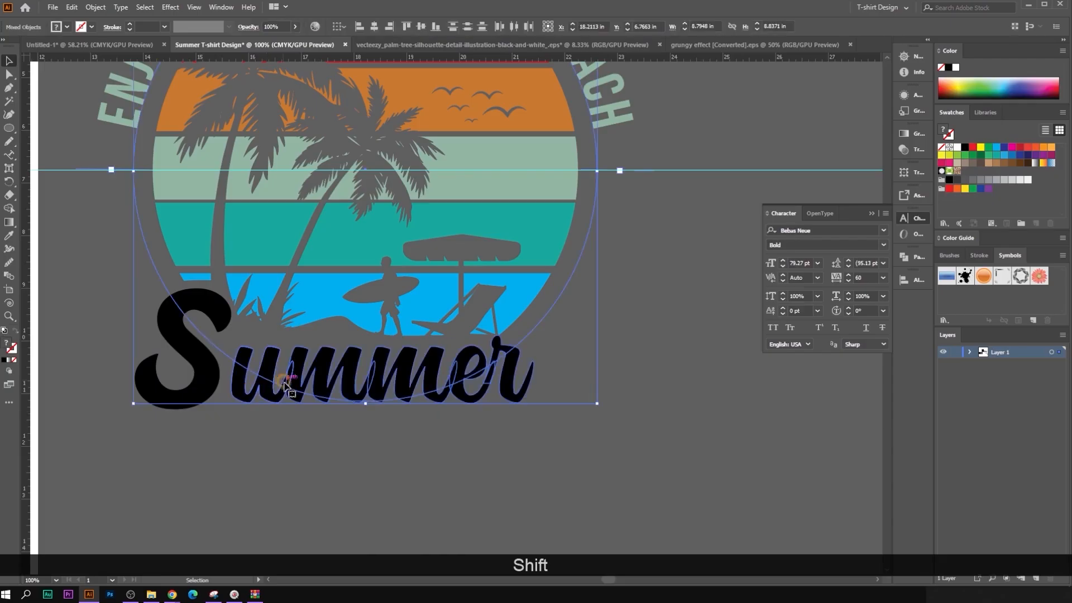
pyautogui.keyDown('shift'); pyautogui.click(538, 327); pyautogui.keyUp('shift')
pyautogui.moveTo(231, 370)
pyautogui.mouseDown()
pyautogui.moveTo(269, 375)
pyautogui.moveTo(222, 370)
pyautogui.mouseUp()
pyautogui.keyDown('shift'); pyautogui.click(196, 384); pyautogui.keyUp('shift')
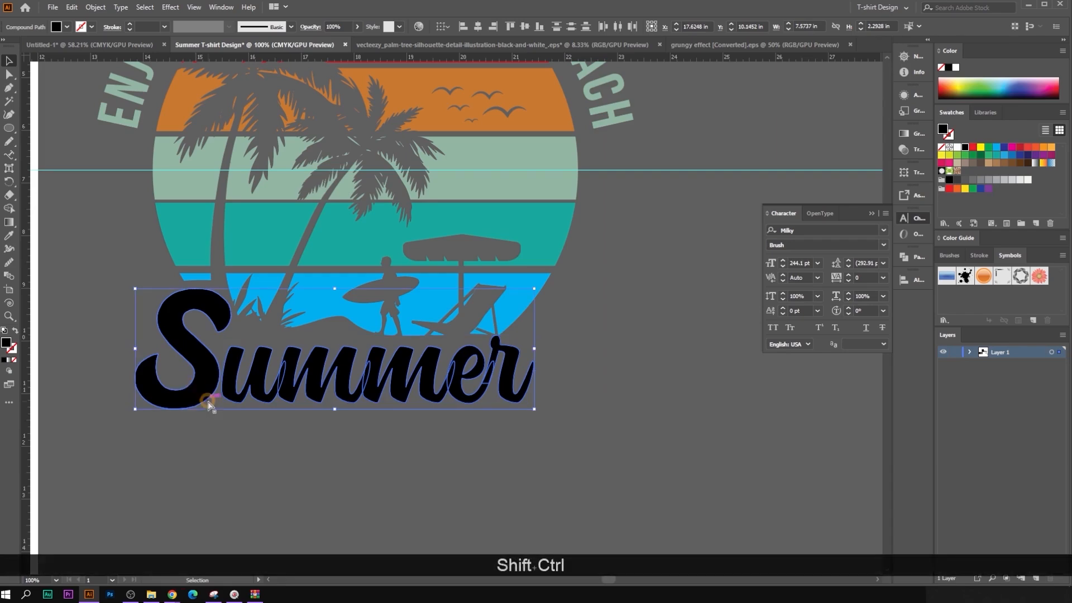
pyautogui.hotkey('ctrl', 'shift', 'g')
pyautogui.scroll(-2, 398, 447)
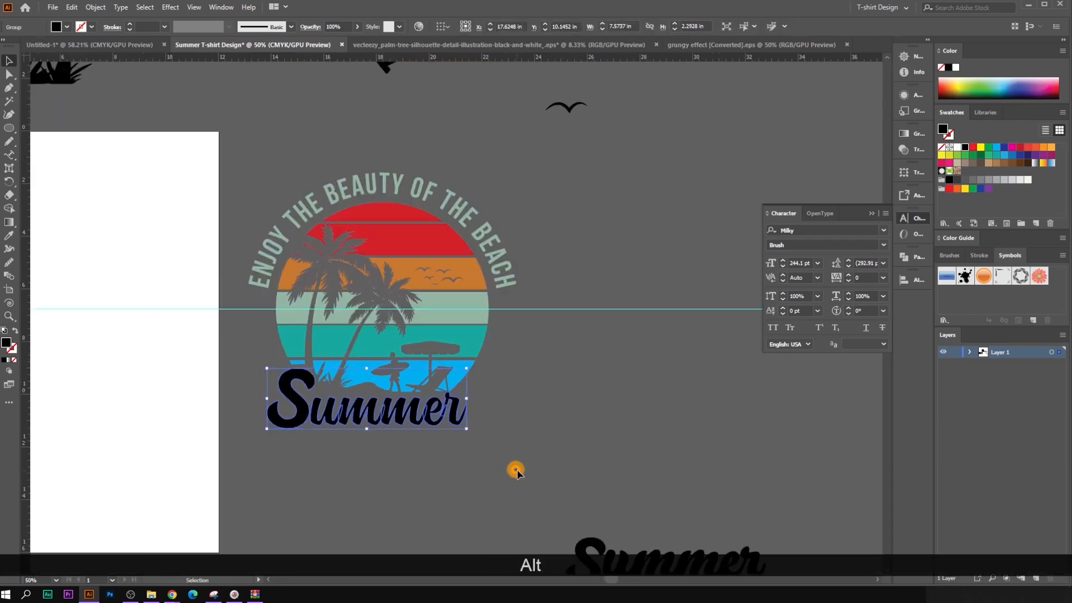
pyautogui.click(522, 469)
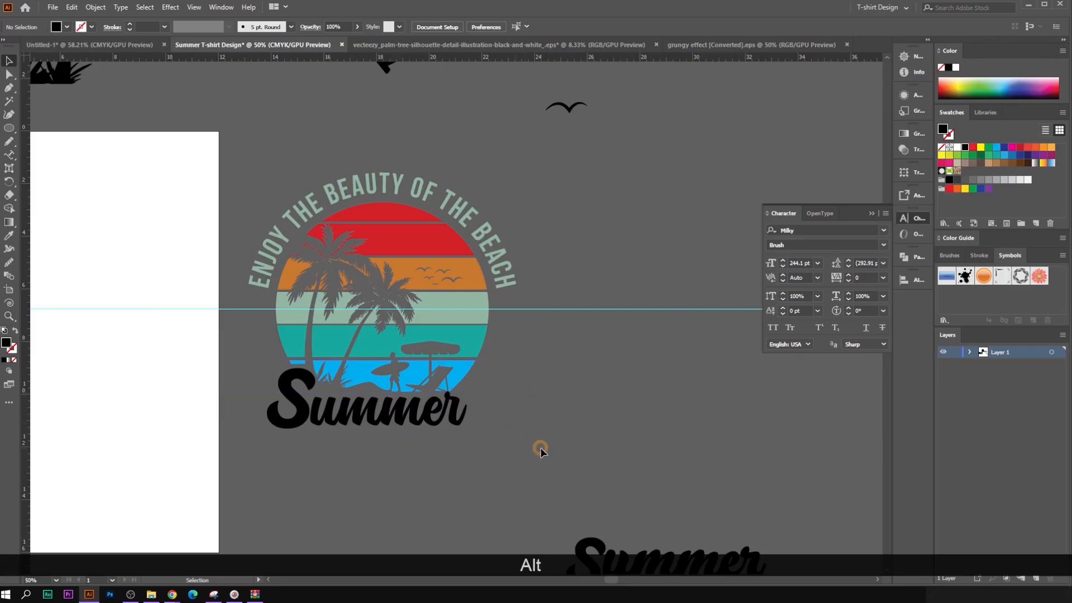
# Step: Draw a curved swash with the Pen tool from the tail of the r back beneath "Summer" to the S
pyautogui.scroll(-1, 540, 448)
pyautogui.click(427, 397)
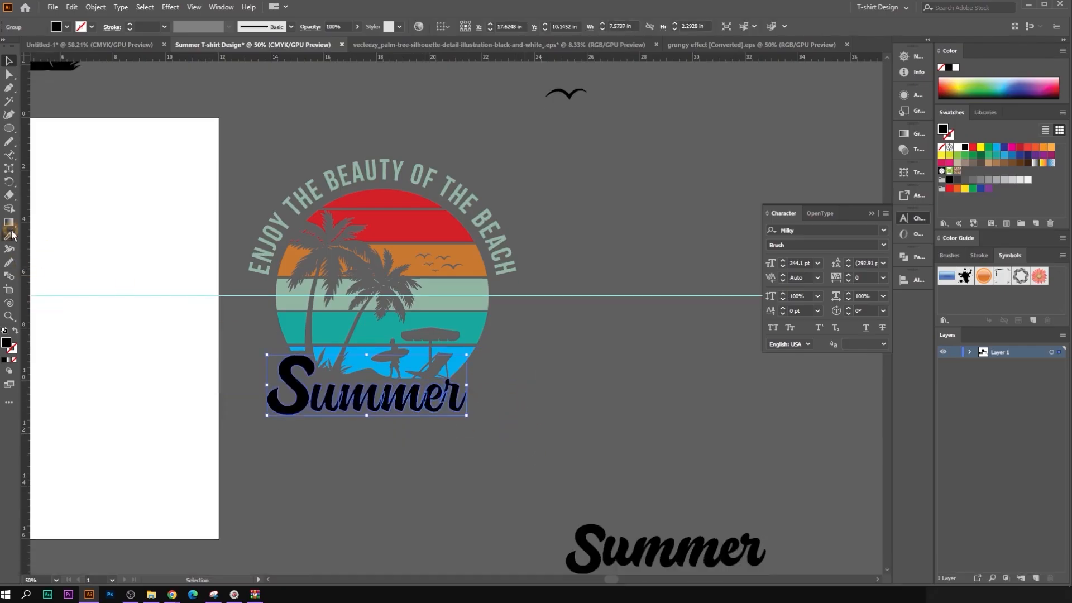
pyautogui.scroll(2, 488, 454)
pyautogui.click(497, 434)
pyautogui.moveTo(437, 420); pyautogui.dragTo(558, 437)
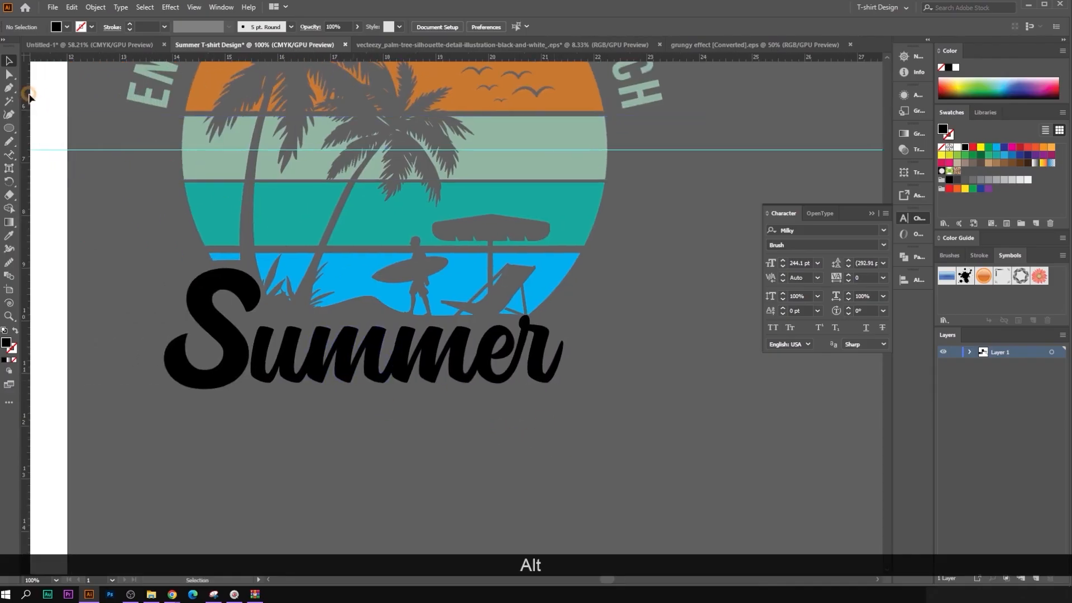
pyautogui.click(11, 89)
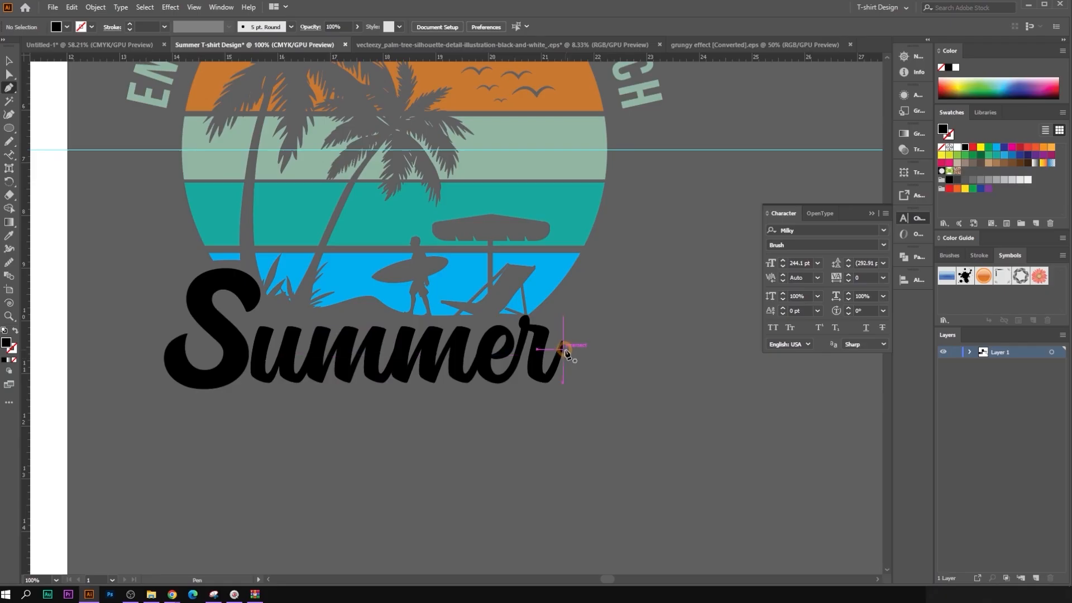
pyautogui.moveTo(562, 347); pyautogui.dragTo(532, 402)
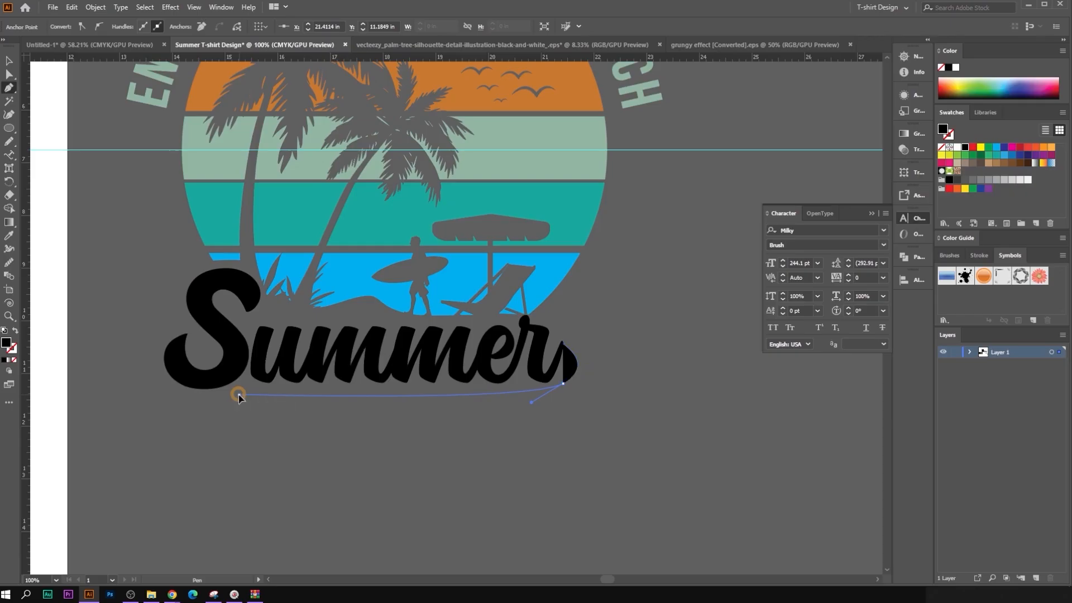
pyautogui.click(239, 396)
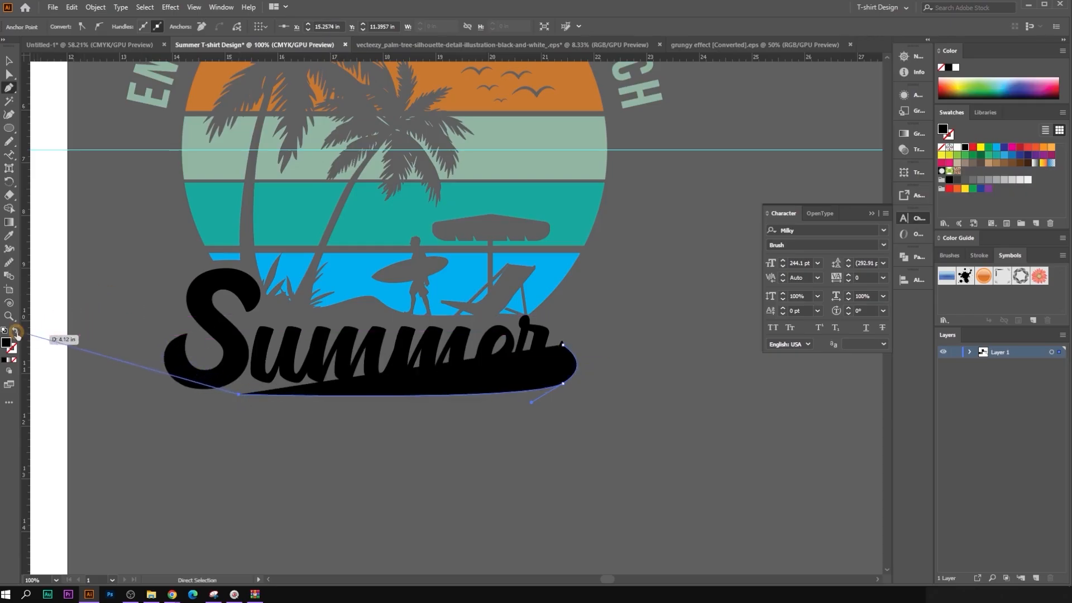
# Step: Give the swash no fill and a black 8 pt stroke
pyautogui.click(15, 331)
pyautogui.click(9, 60)
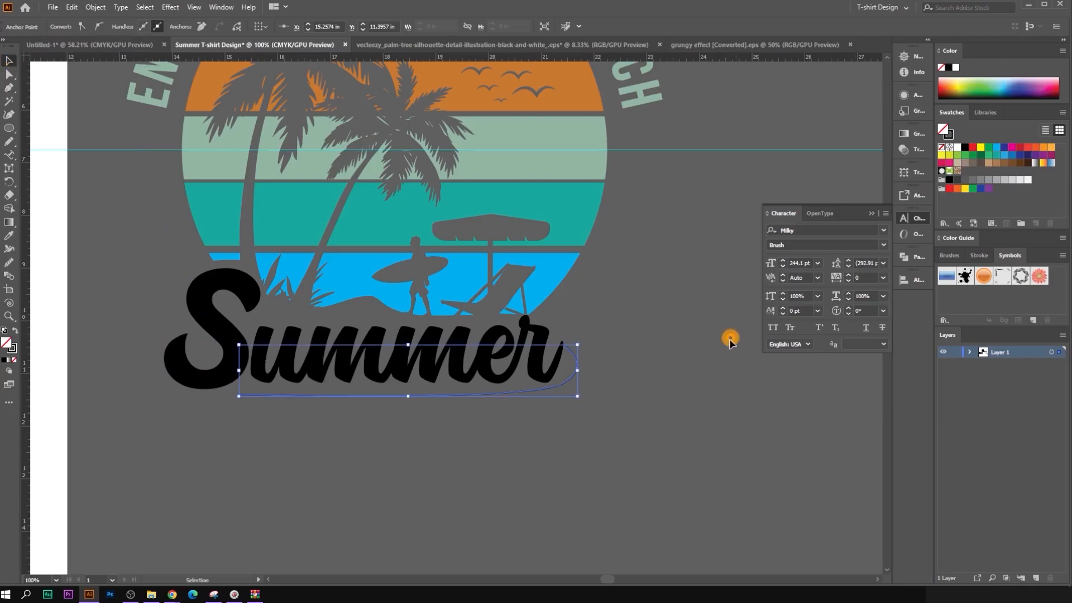
pyautogui.click(718, 372)
pyautogui.click(566, 389)
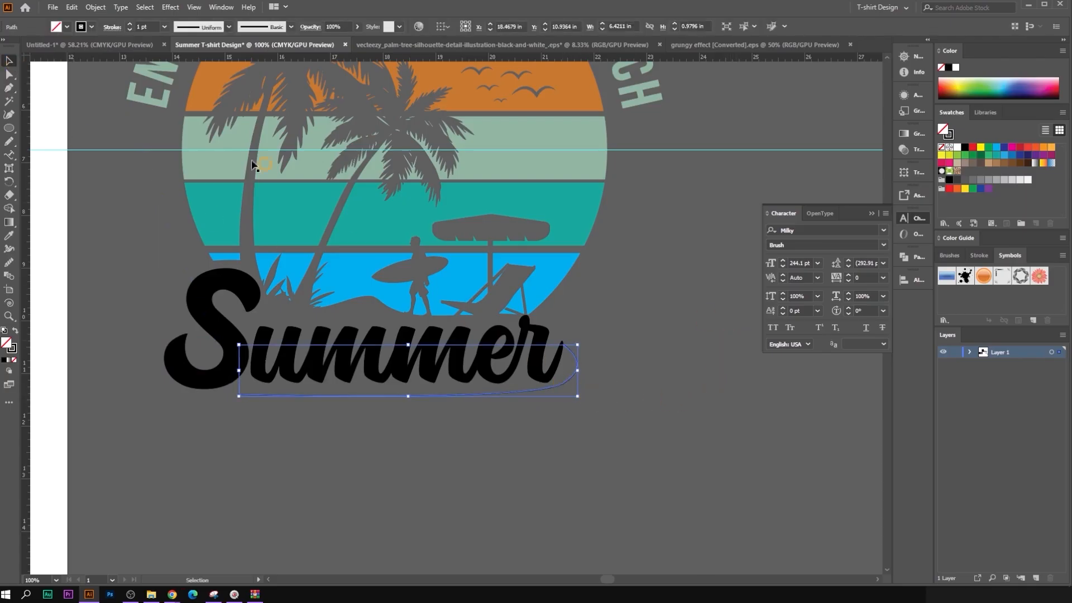
pyautogui.click(137, 27)
pyautogui.press('Up')
pyautogui.press('Up')
pyautogui.press('Up')
pyautogui.press('Up')
pyautogui.press('Up')
pyautogui.press('Up')
pyautogui.press('Up')
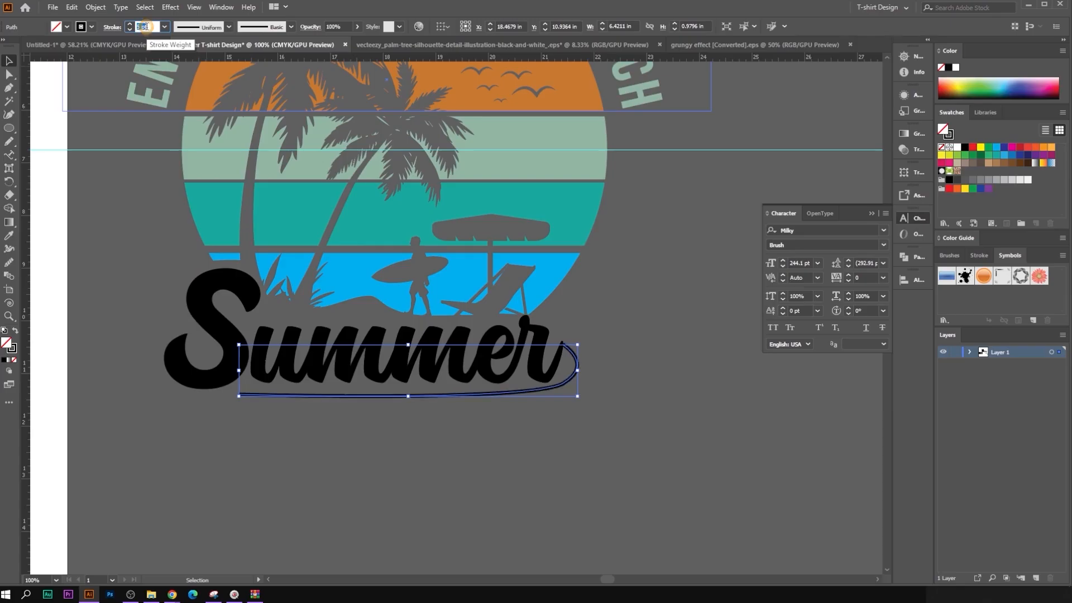
pyautogui.click(601, 400)
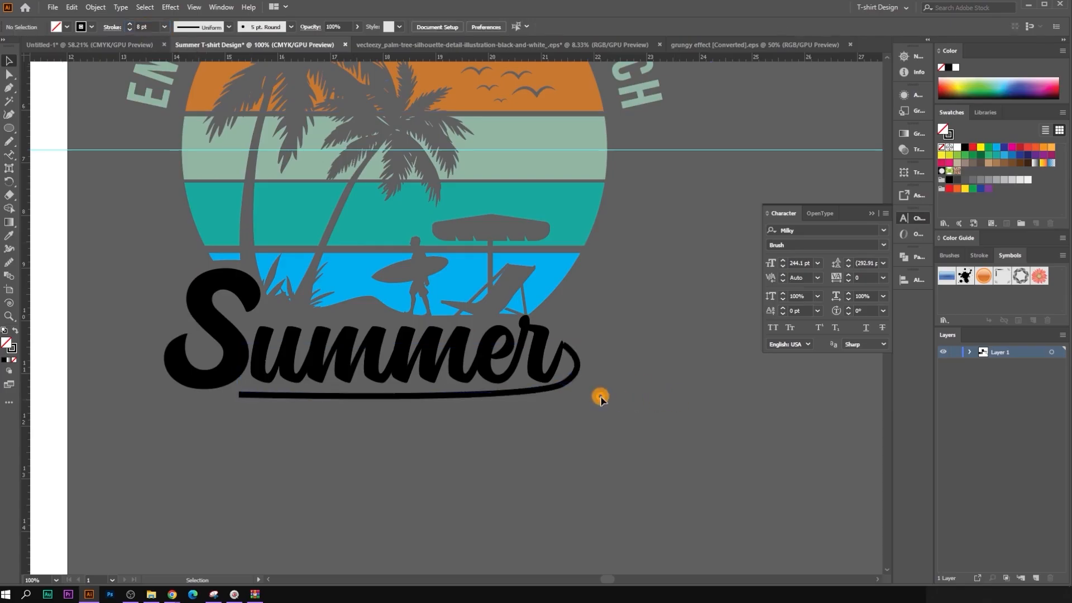
# Step: Delete the curved swash beneath "Summer"
pyautogui.click(563, 384)
pyautogui.press('Delete')
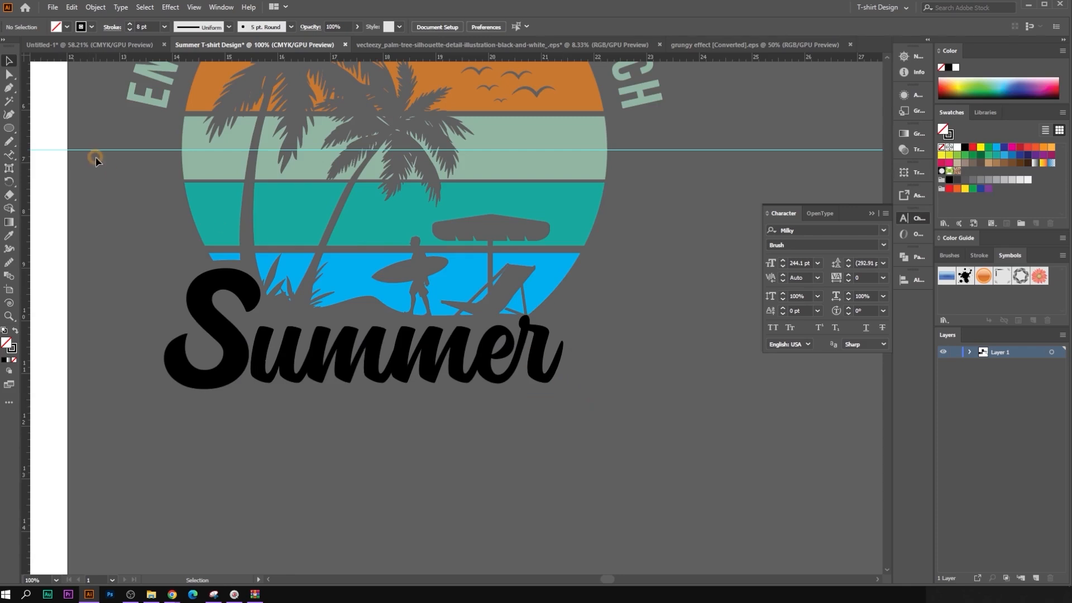
# Step: Draw a replacement swash with the Pen tool, looping from the tail of the r and sweeping back beneath the word toward the S
pyautogui.scroll(2, 559, 319)
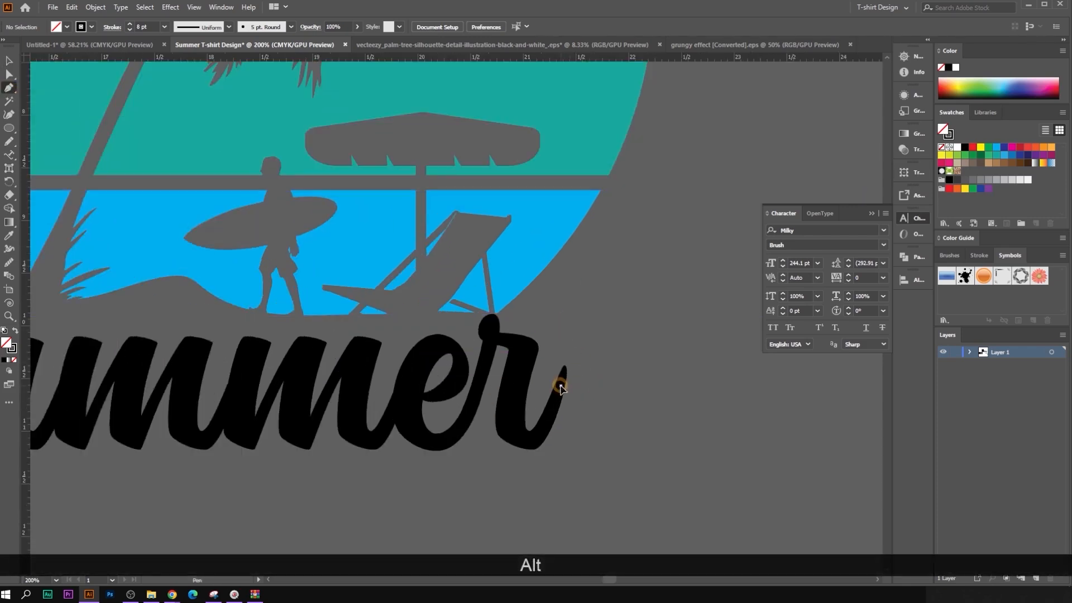
pyautogui.moveTo(561, 386); pyautogui.dragTo(614, 408)
pyautogui.moveTo(635, 451)
pyautogui.mouseDown()
pyautogui.moveTo(618, 415)
pyautogui.moveTo(639, 440)
pyautogui.mouseUp()
pyautogui.hotkey('ctrl', 'z')
pyautogui.scroll(-2, 610, 445)
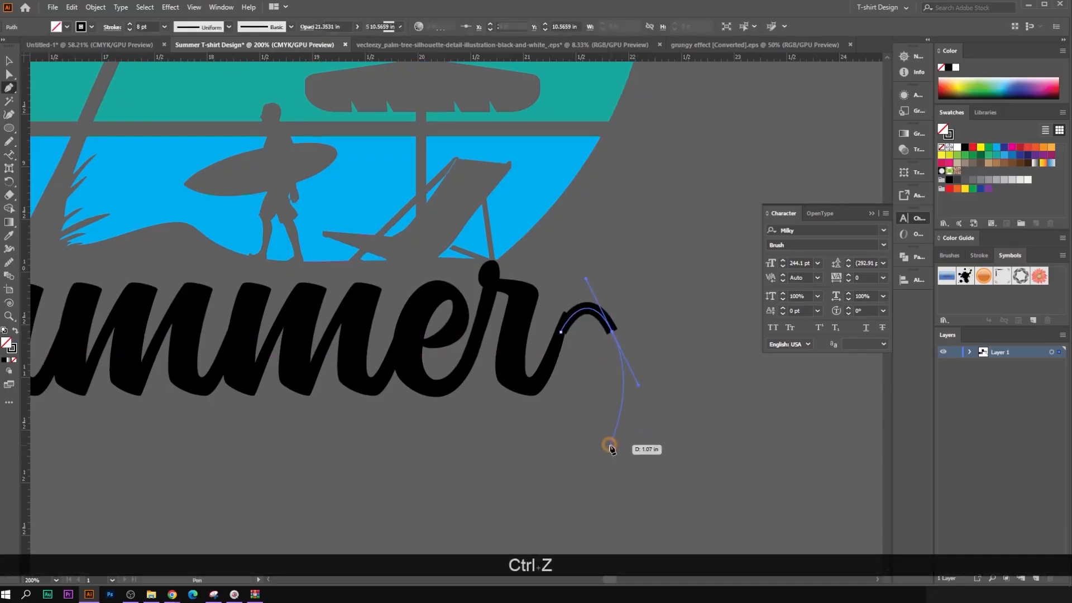
pyautogui.scroll(-3, 607, 444)
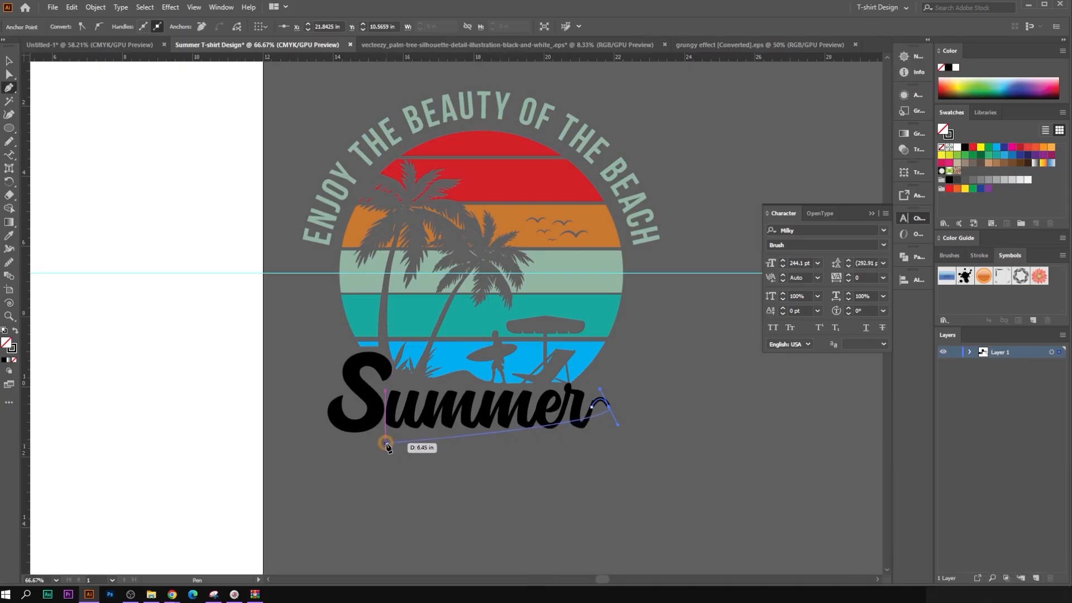
pyautogui.moveTo(386, 444); pyautogui.dragTo(334, 441)
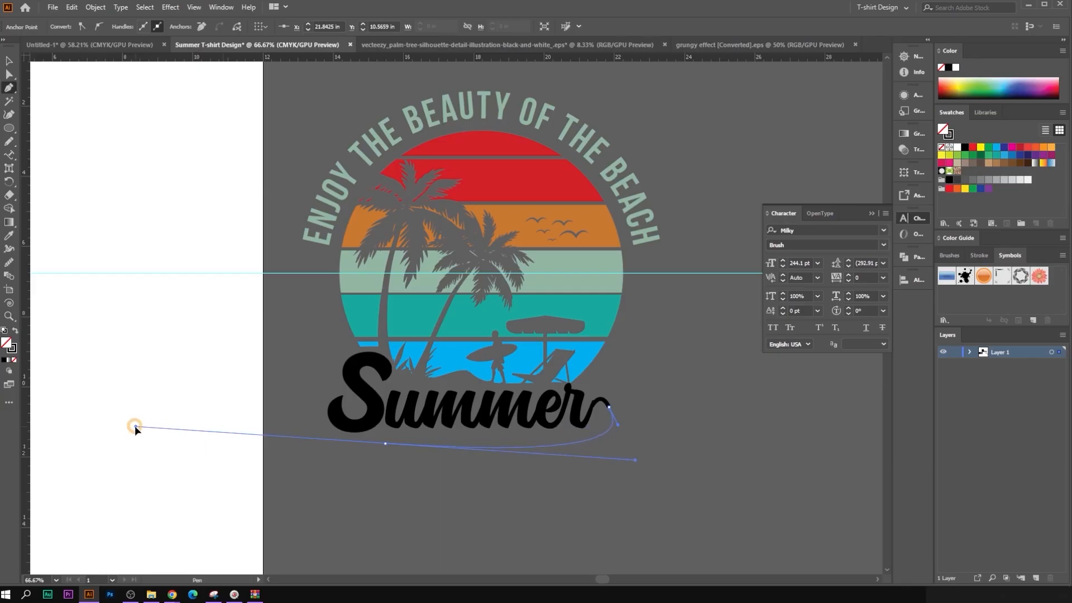
pyautogui.moveTo(135, 426); pyautogui.dragTo(145, 434)
pyautogui.scroll(2, 386, 476)
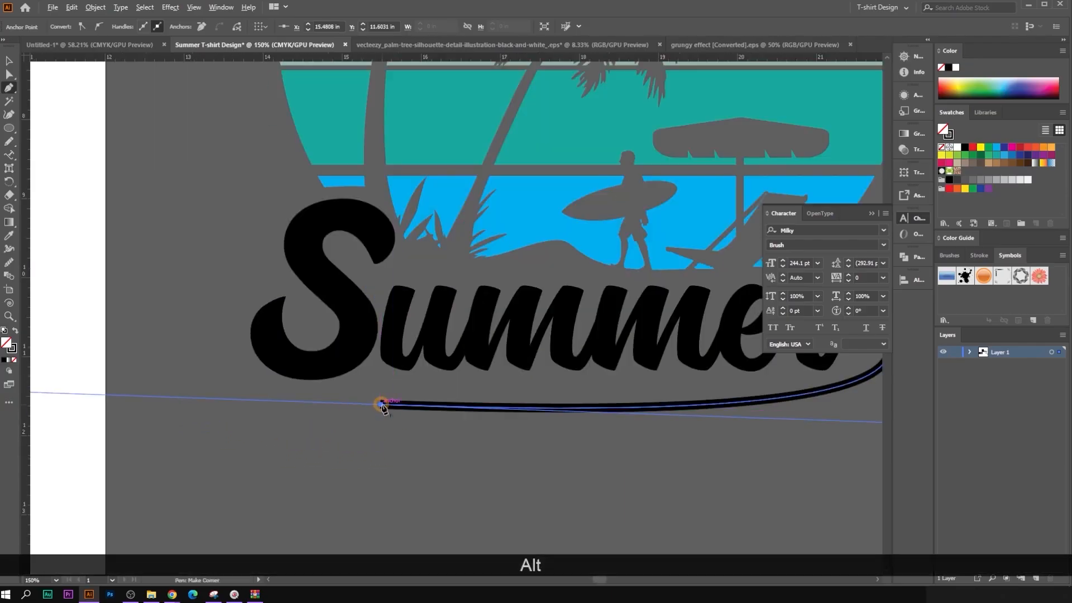
pyautogui.click(9, 60)
pyautogui.click(255, 404)
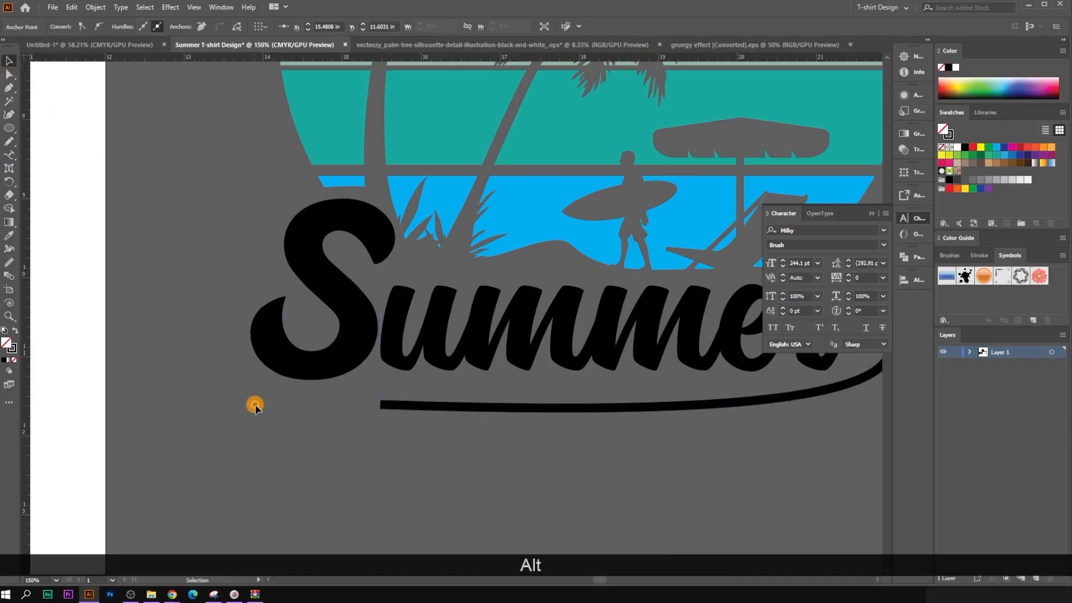
pyautogui.scroll(-2, 255, 404)
pyautogui.scroll(1, 267, 413)
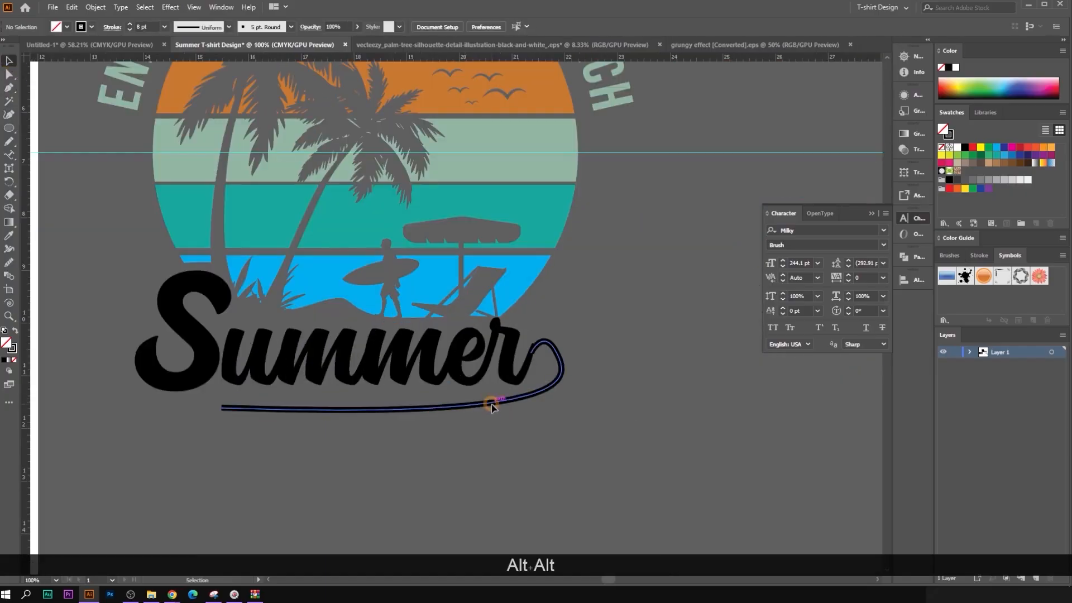
# Step: Set the redrawn swash's stroke weight to 15 pt
pyautogui.click(492, 403)
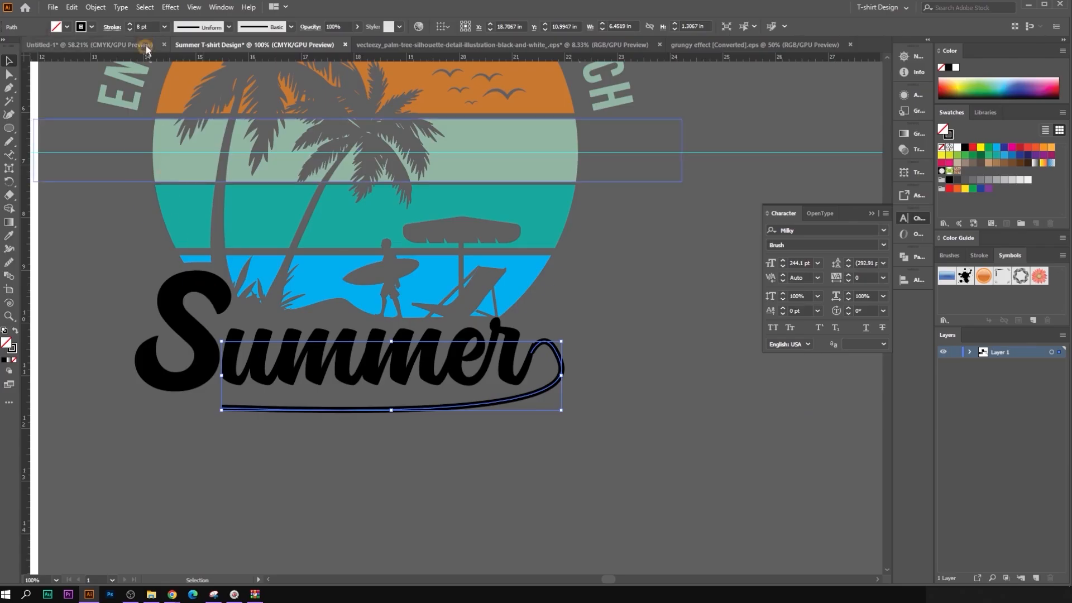
pyautogui.click(146, 27)
pyautogui.scroll(2, 147, 26)
pyautogui.scroll(5, 146, 26)
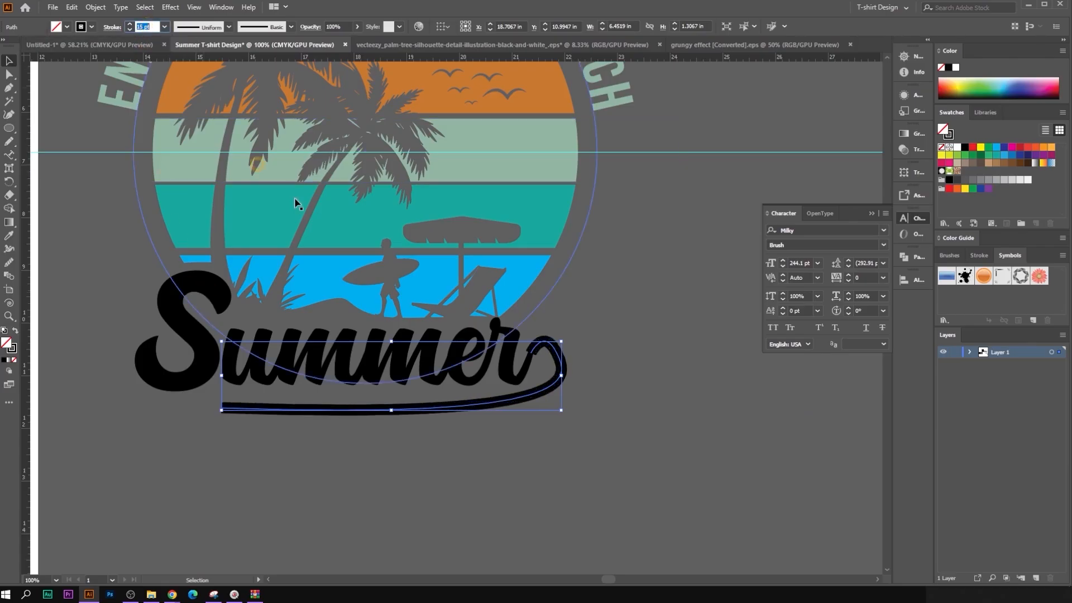
pyautogui.click(694, 438)
pyautogui.scroll(-1, 676, 424)
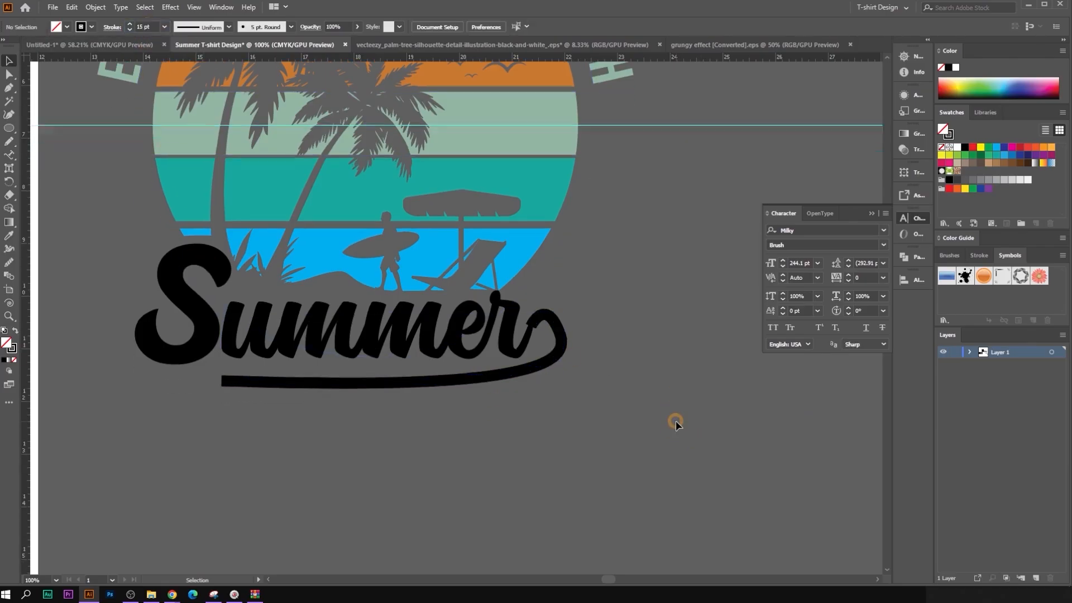
# Step: Delete the swash and draw a new one with a tight hook at the r's tail and a straight underline back to the S
pyautogui.click(553, 364)
pyautogui.press('Delete')
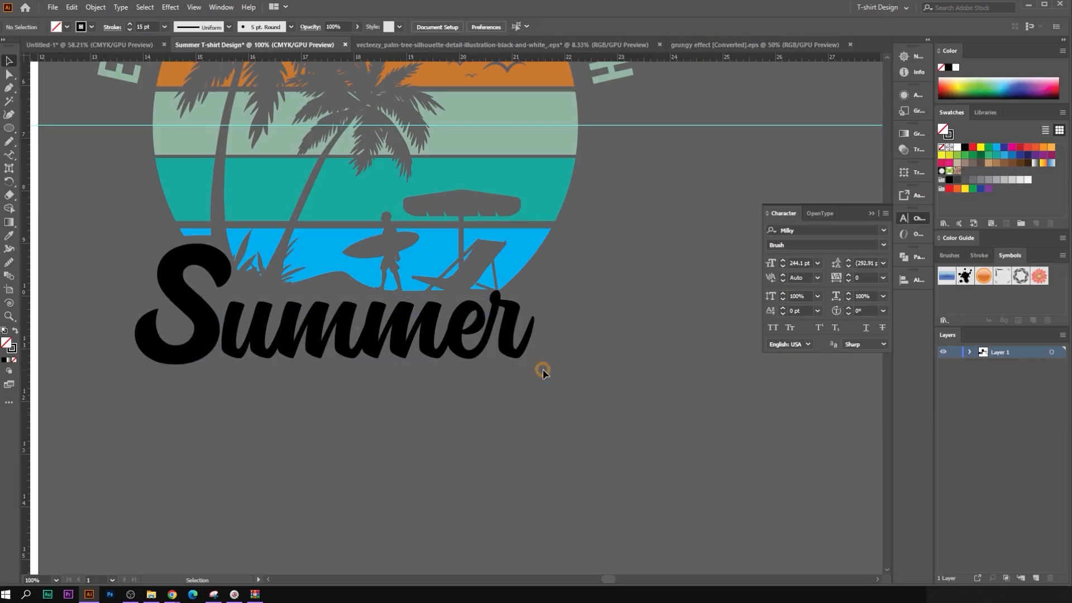
pyautogui.scroll(-1, 542, 370)
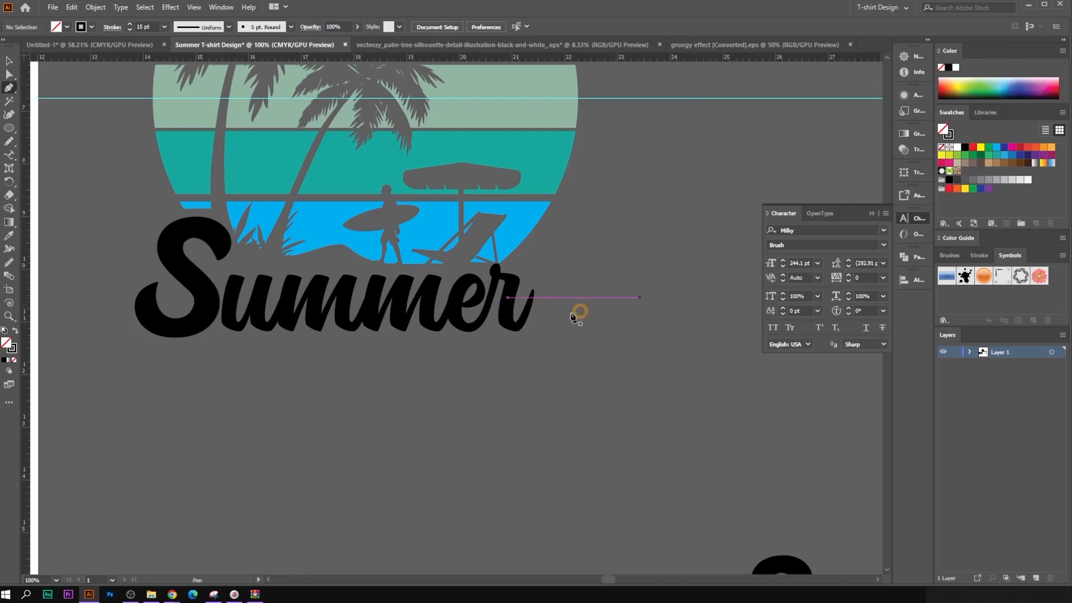
pyautogui.scroll(1, 536, 310)
pyautogui.moveTo(527, 288); pyautogui.dragTo(548, 316)
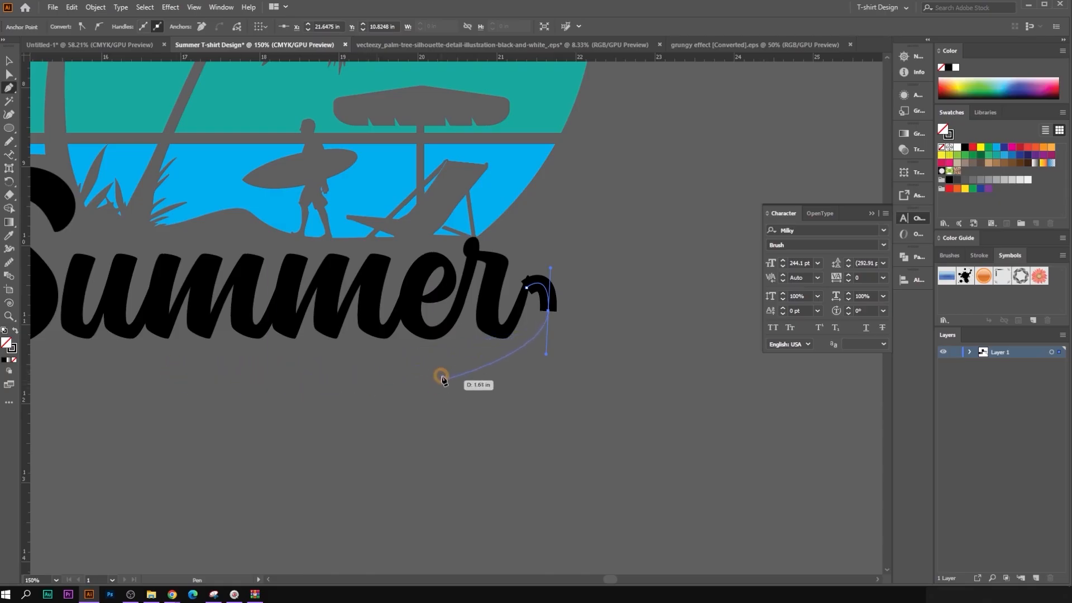
pyautogui.click(326, 389)
pyautogui.hotkey('ctrl', 'z')
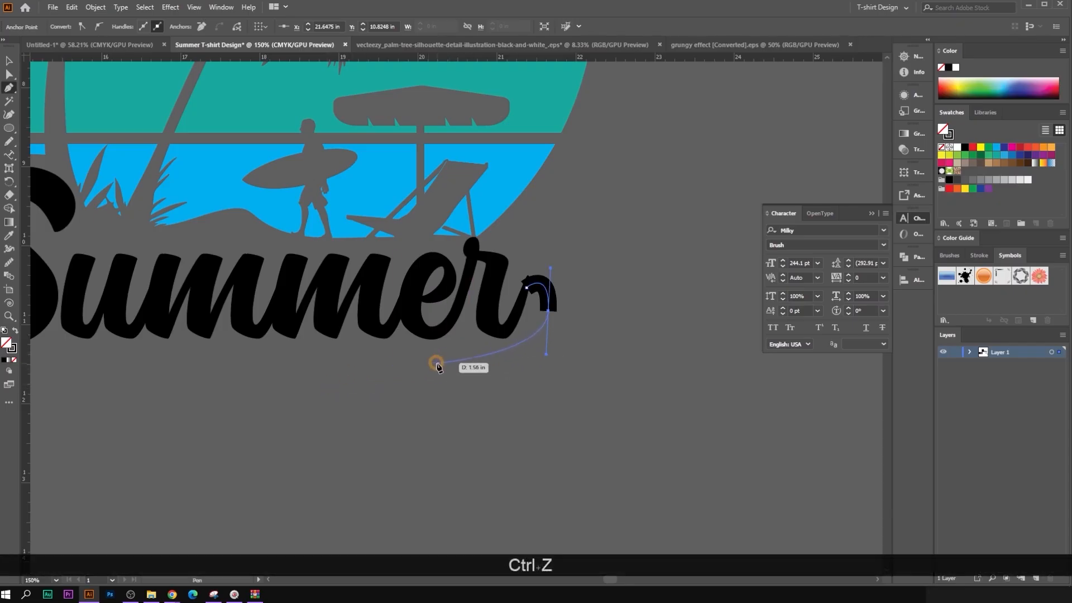
pyautogui.moveTo(438, 366); pyautogui.dragTo(256, 376)
pyautogui.scroll(-2, 375, 363)
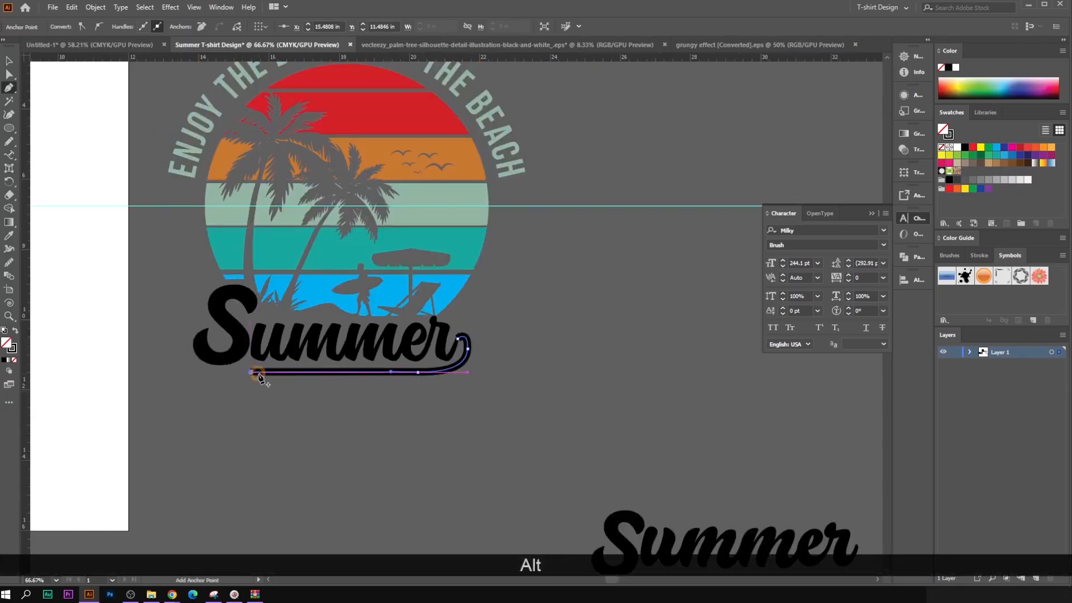
pyautogui.click(8, 61)
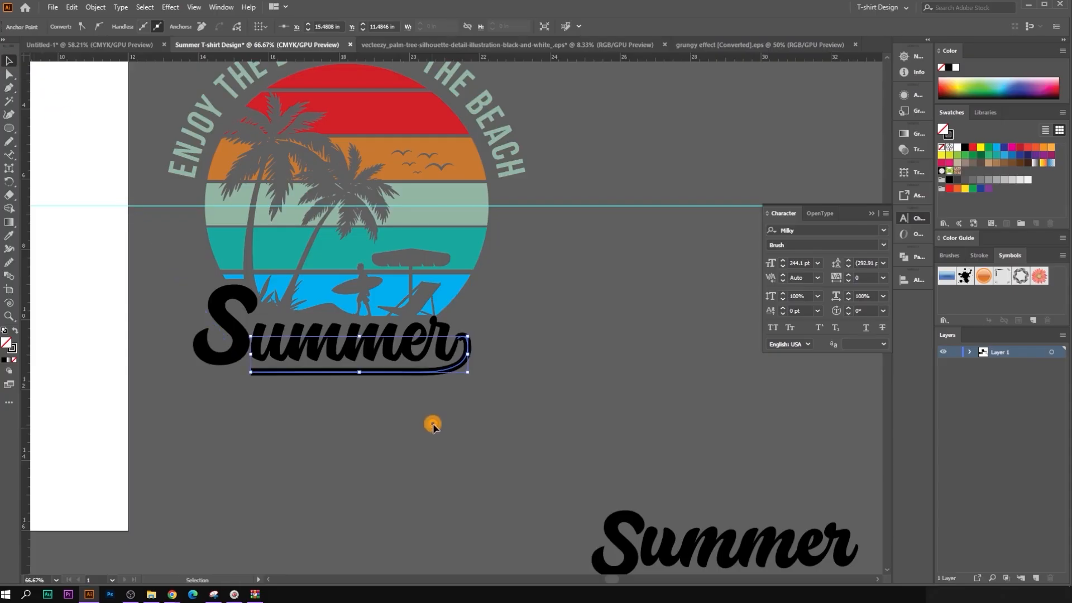
pyautogui.click(433, 426)
pyautogui.scroll(2, 441, 418)
pyautogui.moveTo(477, 422); pyautogui.dragTo(549, 379)
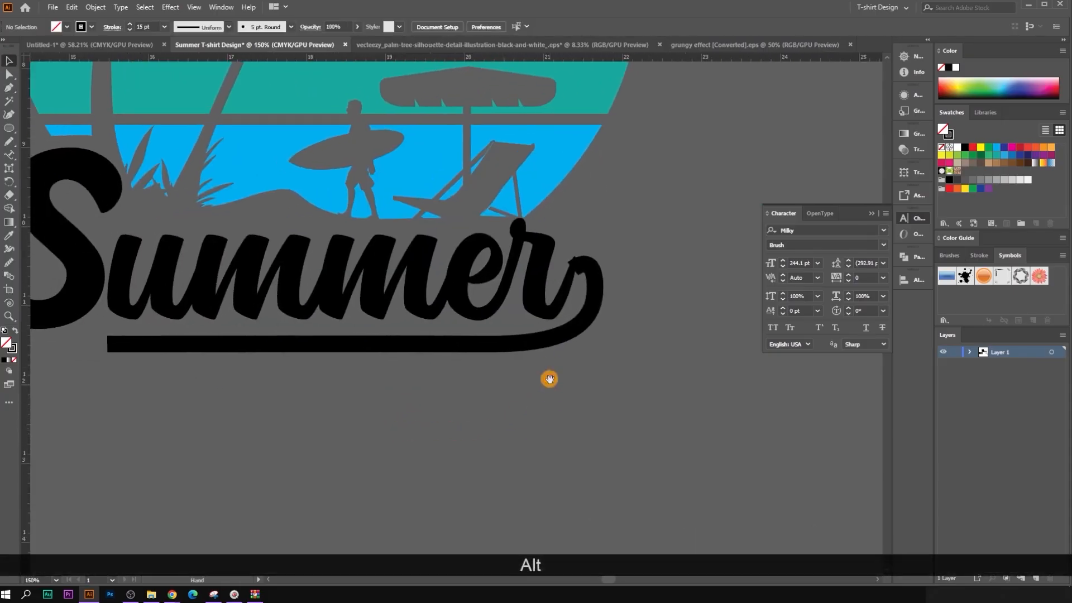
pyautogui.scroll(2, 633, 294)
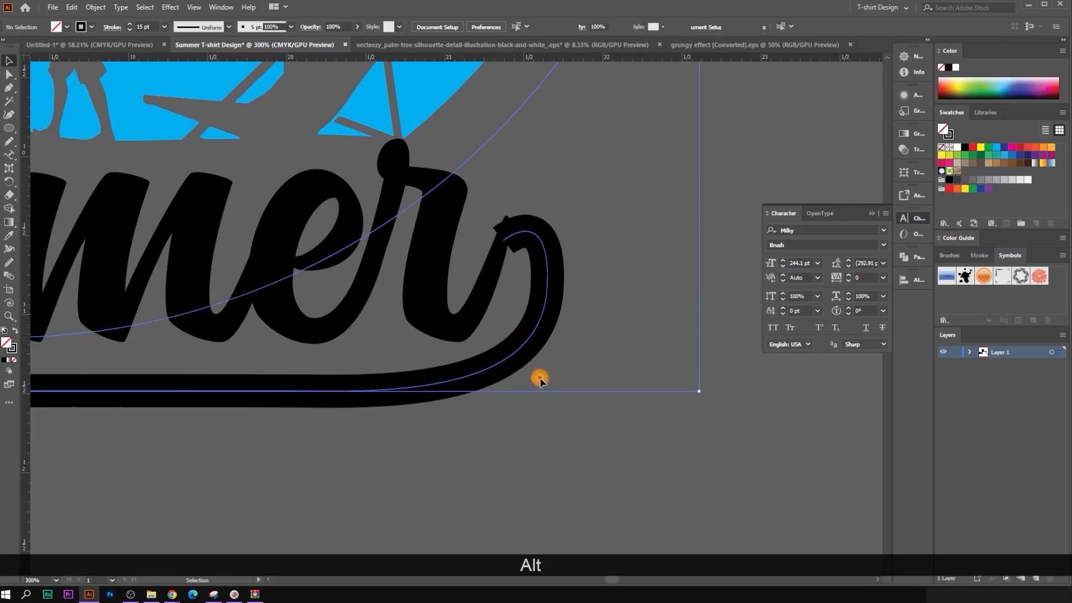
pyautogui.click(513, 349)
pyautogui.scroll(-5, 551, 370)
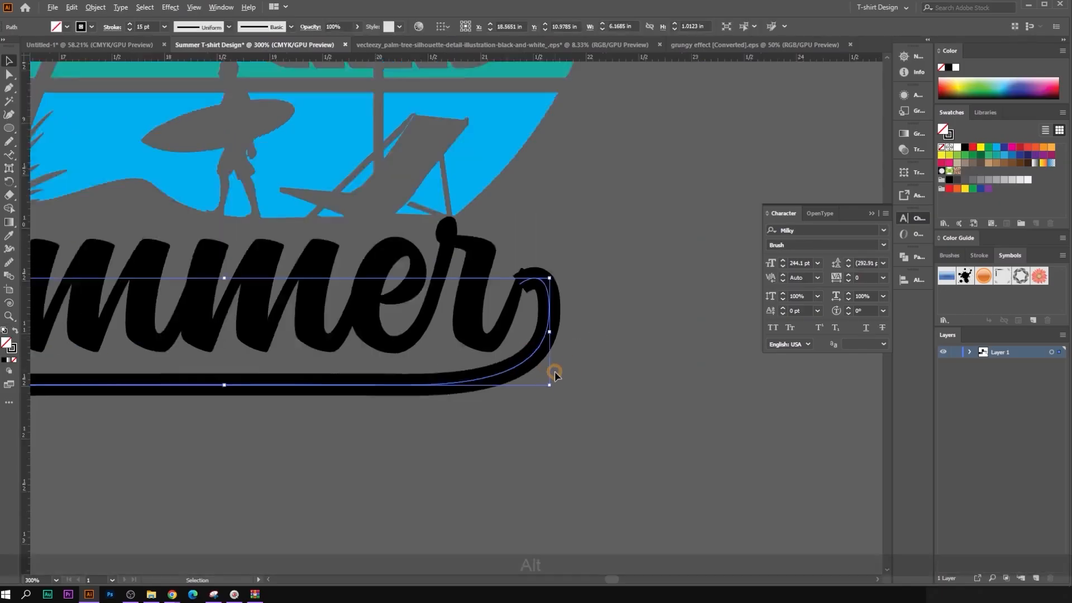
# Step: Convert the curved slogan "ENJOY THE BEAUTY OF THE BEACH" to outlines
pyautogui.click(558, 170)
pyautogui.rightClick(558, 169)
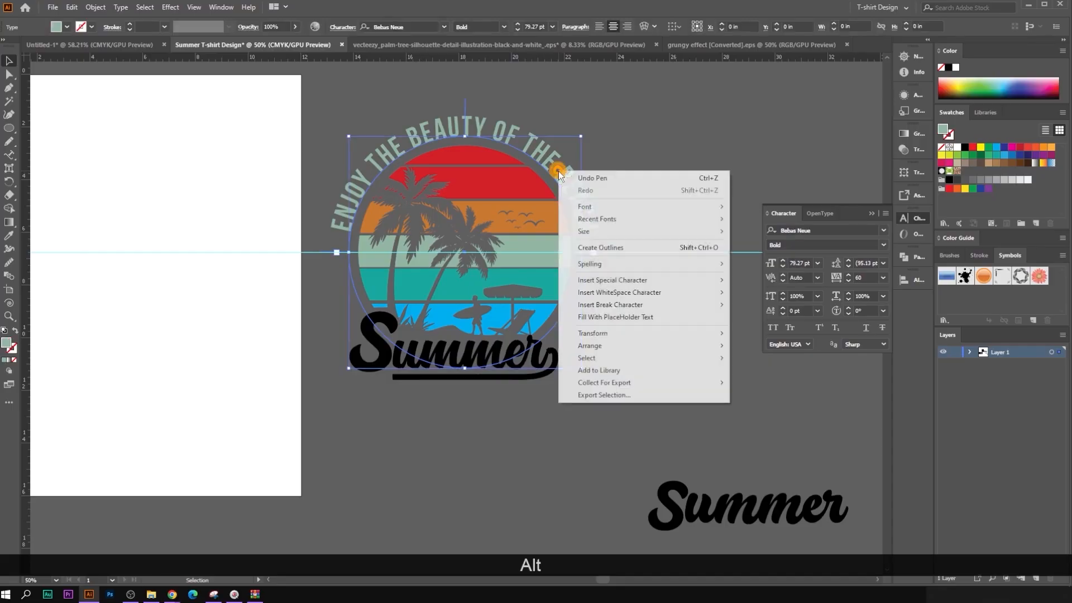
pyautogui.click(603, 245)
pyautogui.scroll(2, 592, 357)
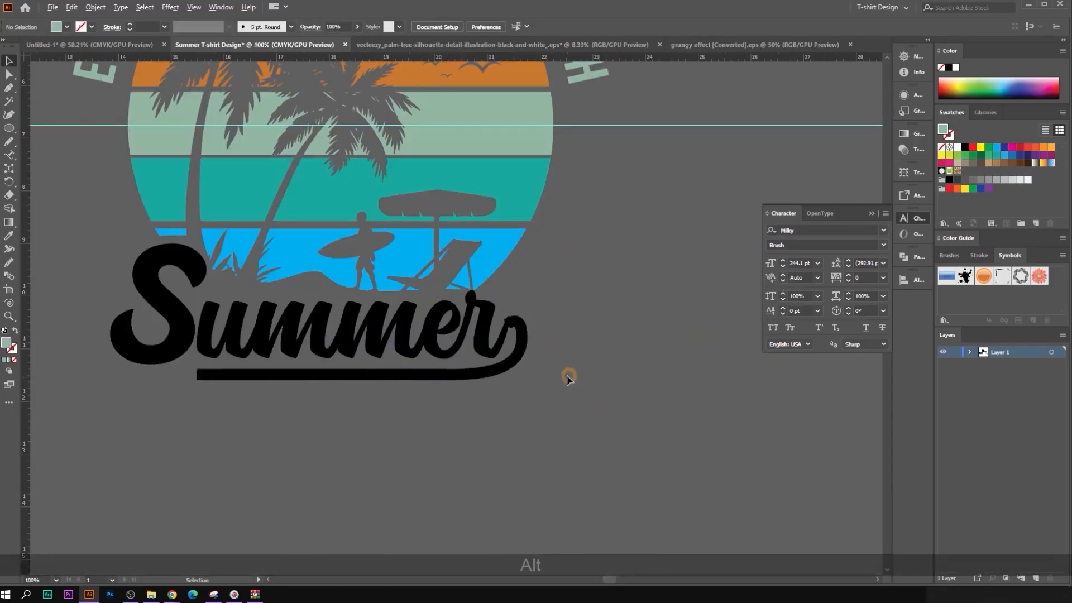
# Step: Set the stroke weight of the swash under "Summer" to 13 pt
pyautogui.click(508, 362)
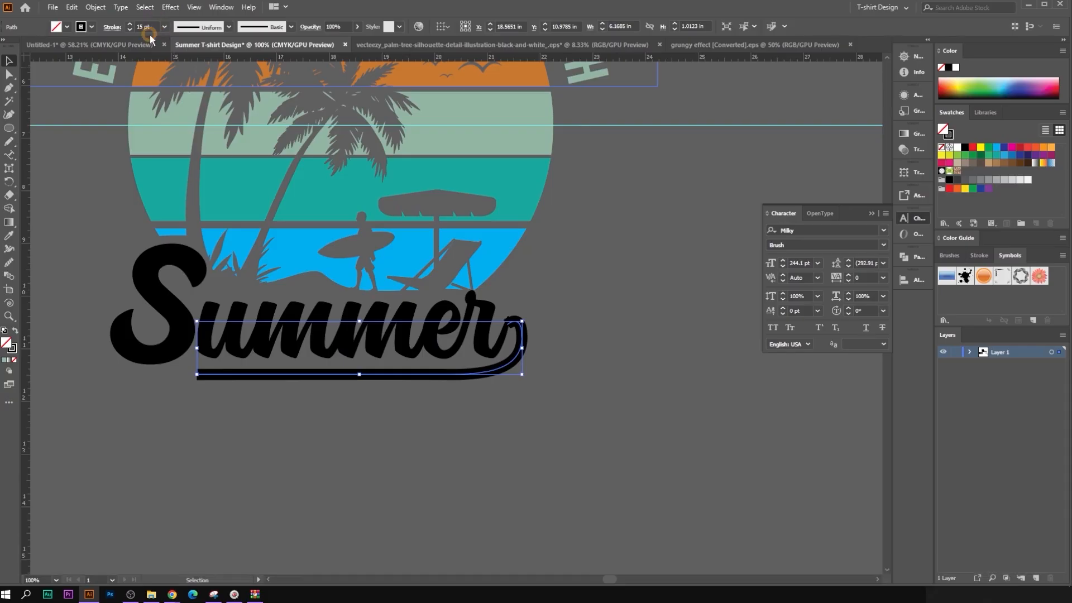
pyautogui.scroll(-3, 148, 25)
pyautogui.scroll(1, 148, 25)
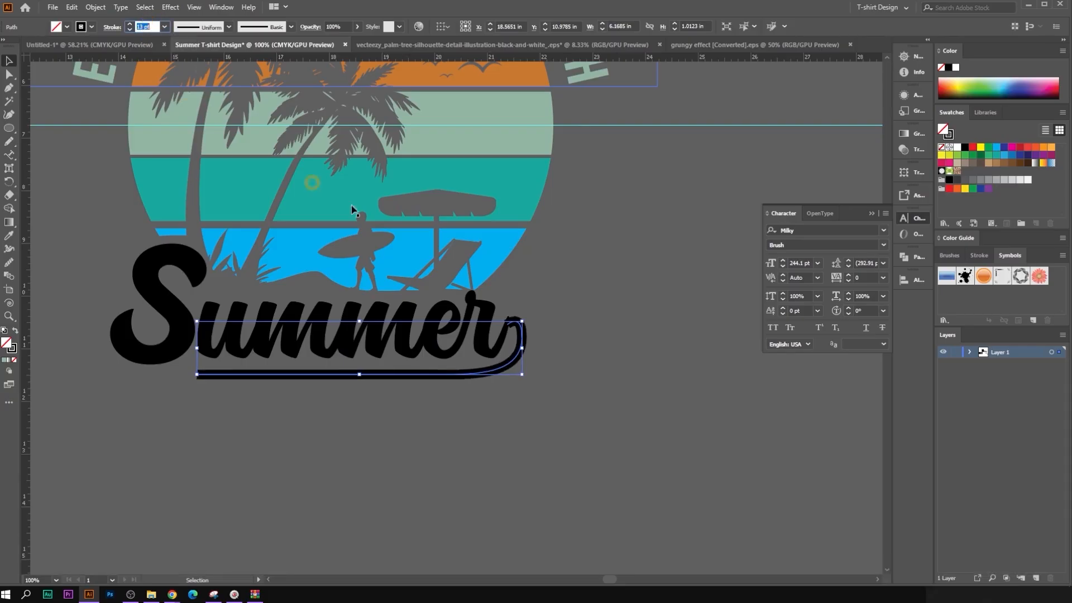
pyautogui.click(504, 349)
pyautogui.scroll(1, 504, 350)
pyautogui.scroll(-1, 558, 349)
# Step: Flare the swash's end under the S with the Width tool to about 48 pt, tapering toward the r
pyautogui.click(354, 374)
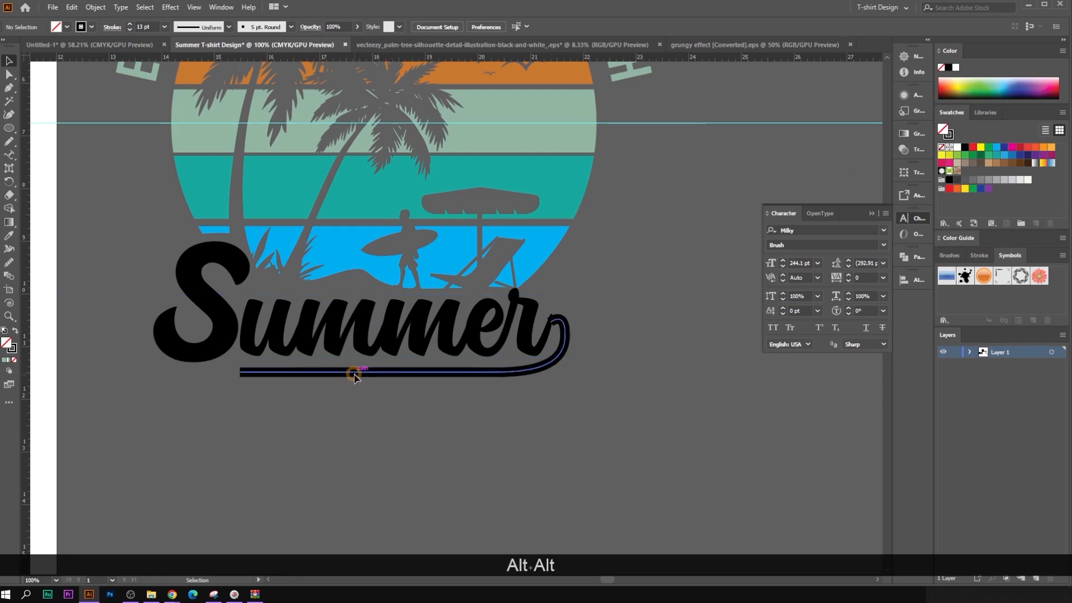
pyautogui.click(9, 251)
pyautogui.scroll(1, 292, 411)
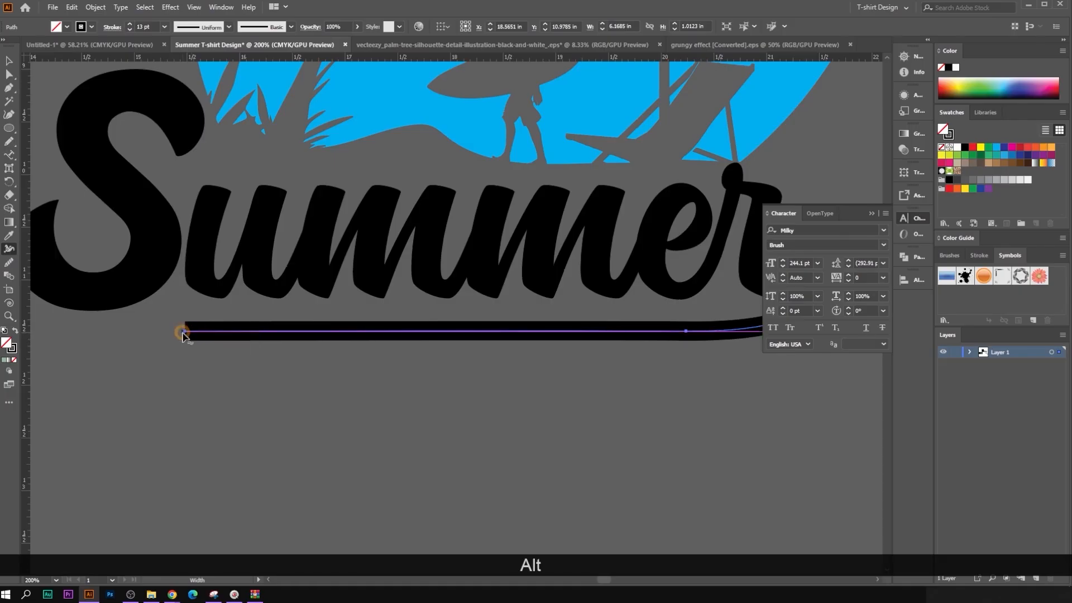
pyautogui.moveTo(183, 341); pyautogui.dragTo(186, 387)
pyautogui.scroll(-2, 185, 387)
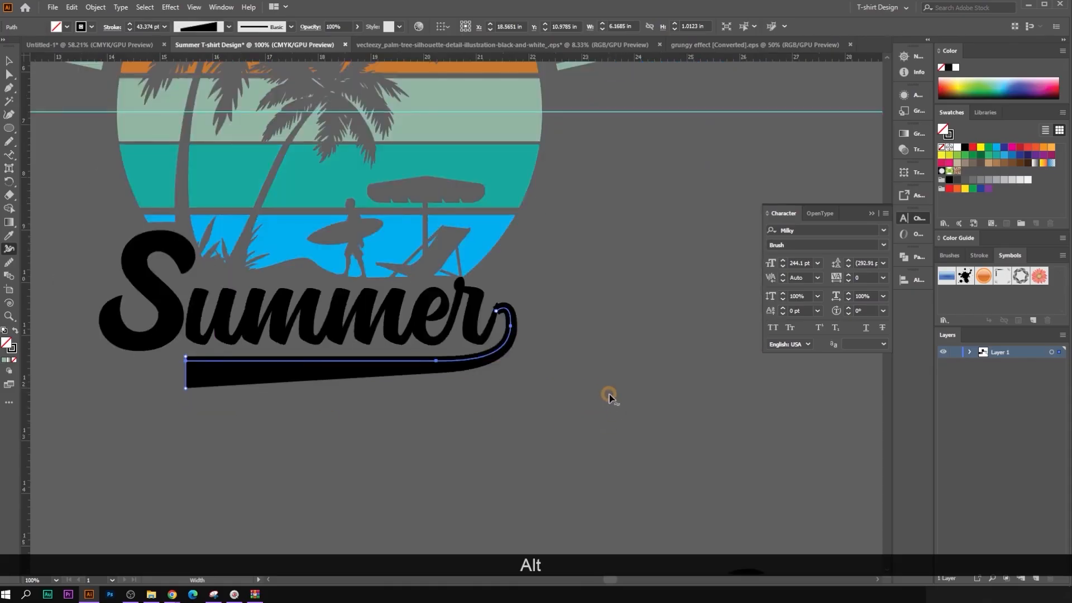
pyautogui.scroll(2, 208, 357)
pyautogui.moveTo(177, 358); pyautogui.dragTo(163, 351)
pyautogui.scroll(-1, 163, 351)
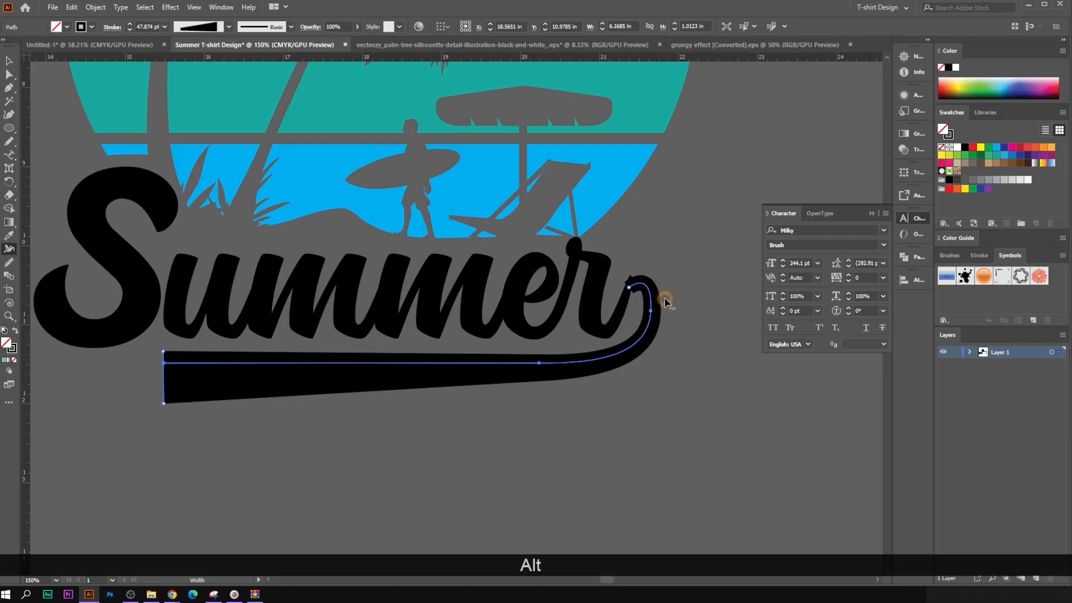
# Step: Reduce the tapered swash's stroke weight to 41 pt
pyautogui.scroll(3, 666, 302)
pyautogui.click(9, 60)
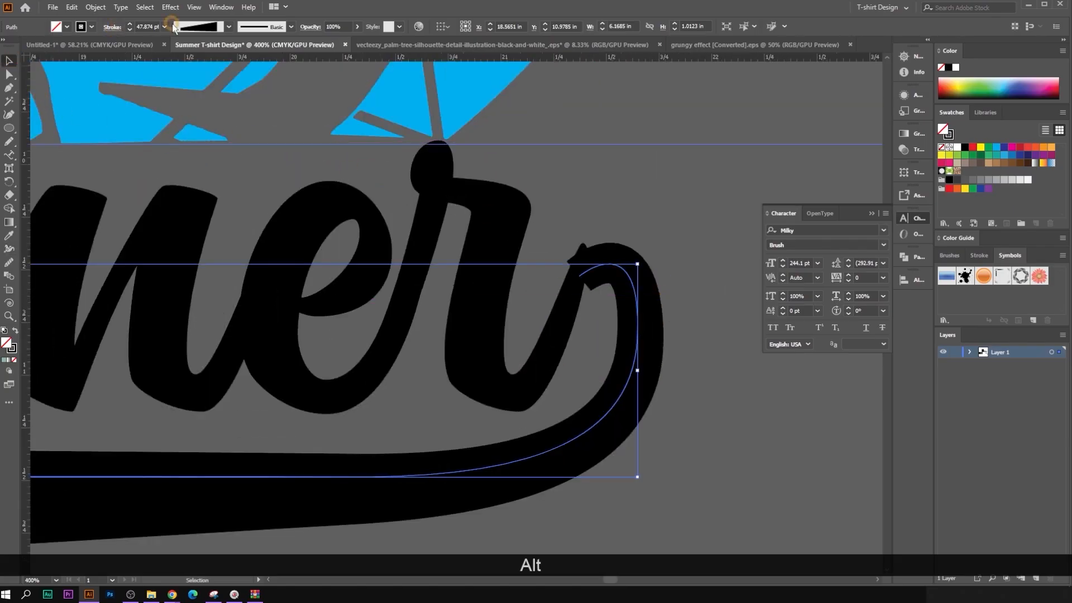
pyautogui.click(148, 27)
pyautogui.write('44')
pyautogui.press('Return')
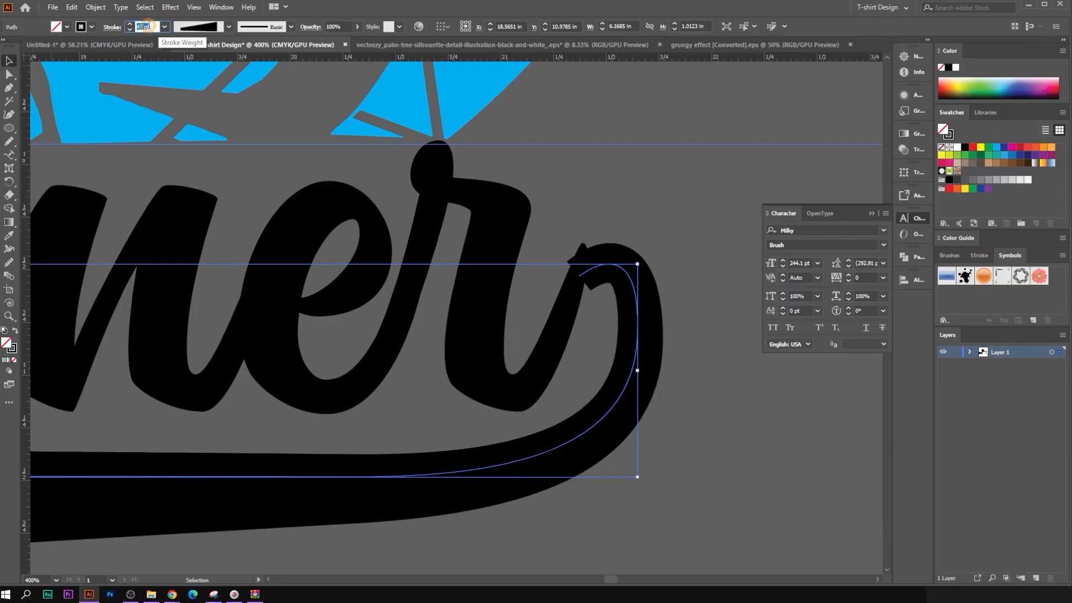
pyautogui.press('Down')
pyautogui.press('Down')
pyautogui.press('Down')
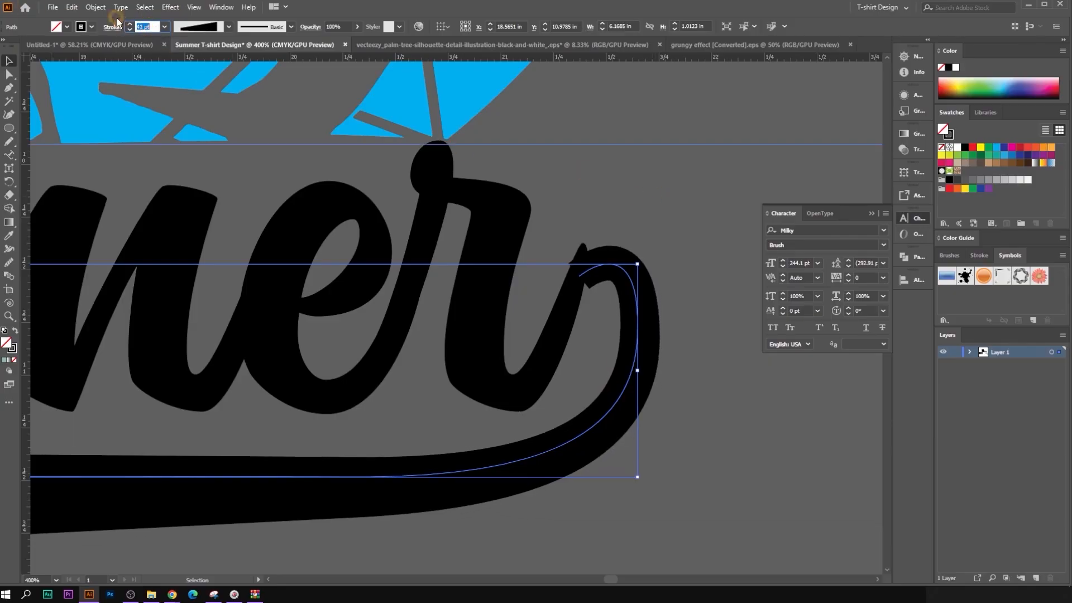
# Step: Expand the tapered swash stroke into a black filled shape
pyautogui.click(95, 7)
pyautogui.click(131, 151)
pyautogui.scroll(-2, 537, 283)
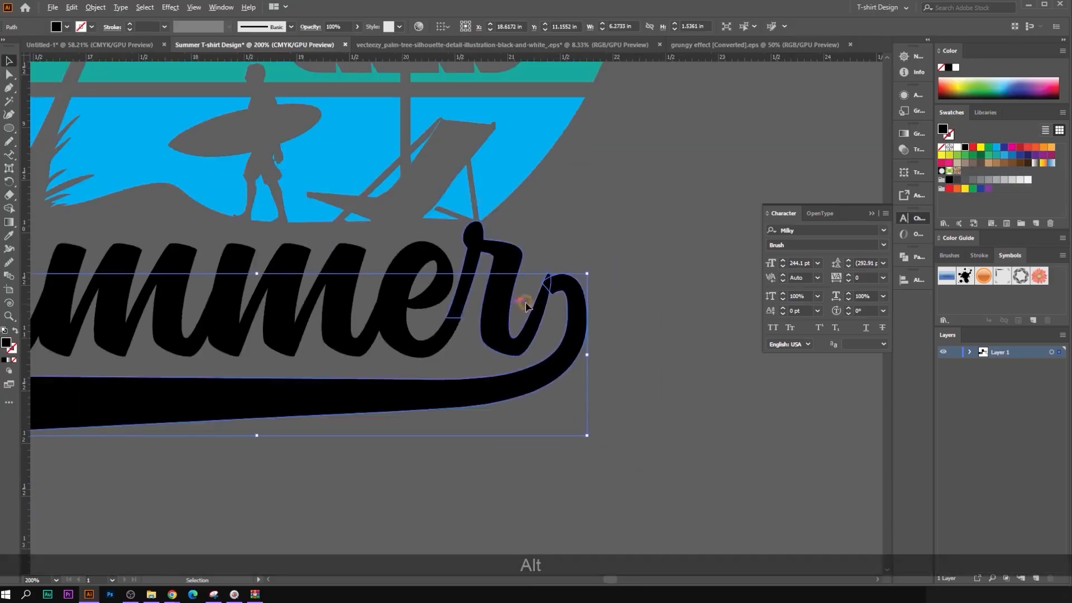
pyautogui.click(635, 279)
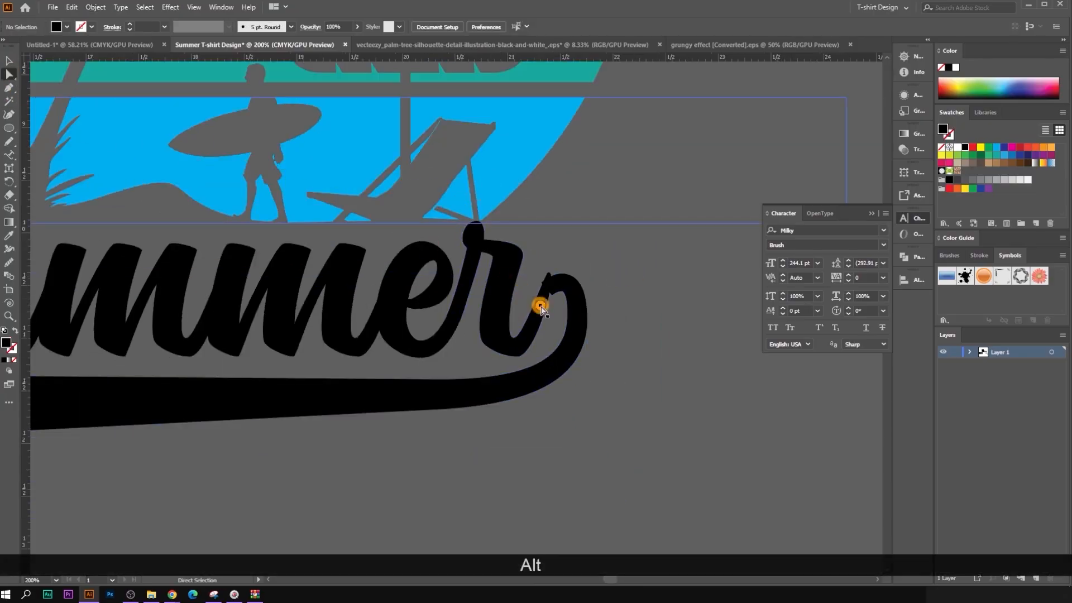
# Step: Draw a curved filler shape with the Pen tool bridging the swash's curled end and the r's tail
pyautogui.scroll(3, 540, 307)
pyautogui.click(539, 324)
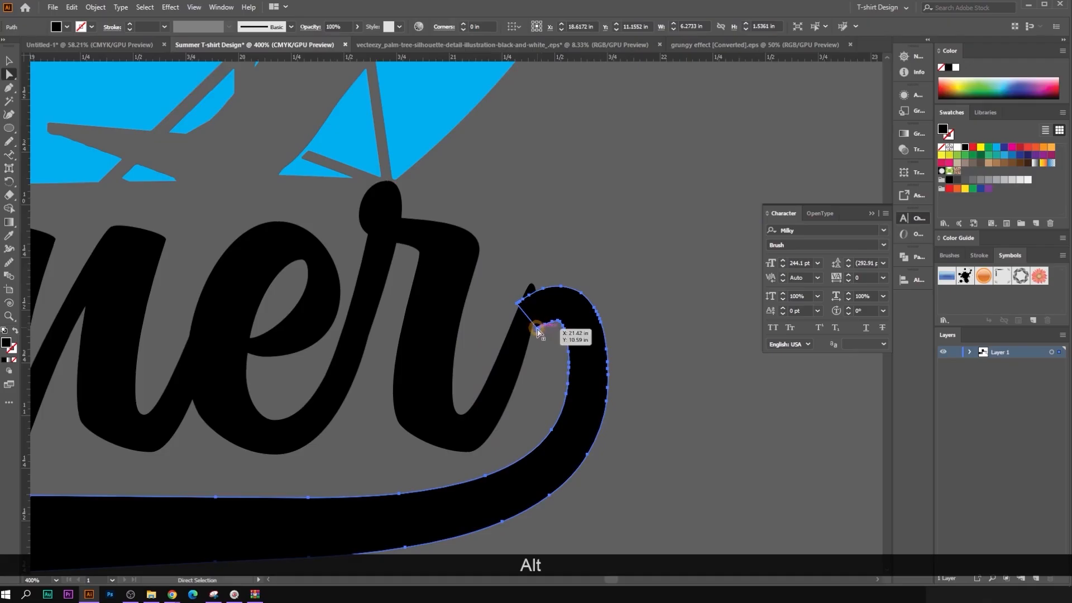
pyautogui.click(202, 272)
pyautogui.click(7, 88)
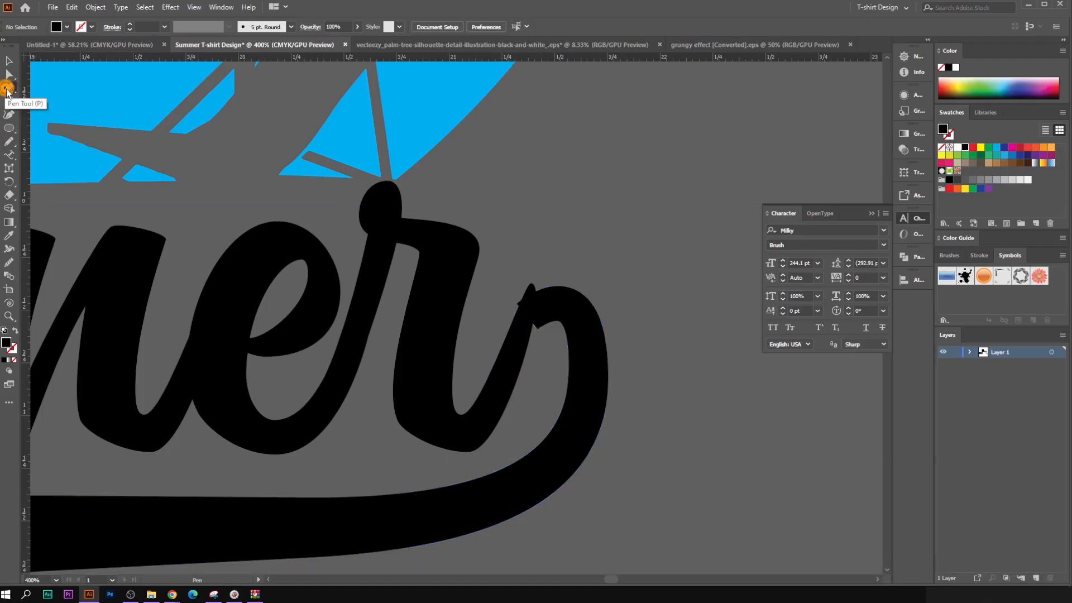
pyautogui.click(546, 342)
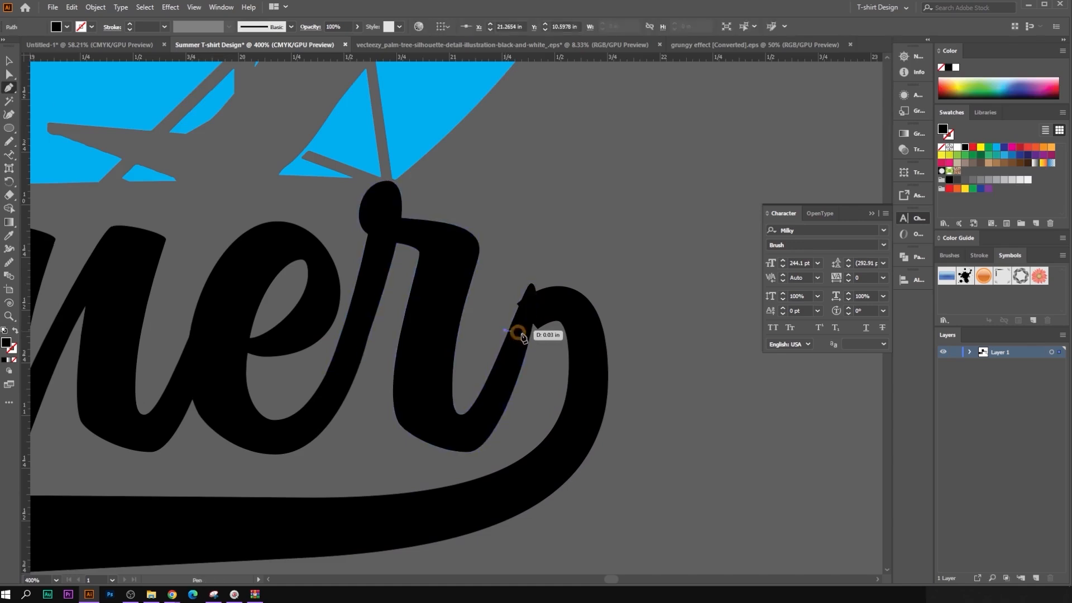
pyautogui.hotkey('ctrl', 'z')
pyautogui.click(510, 330)
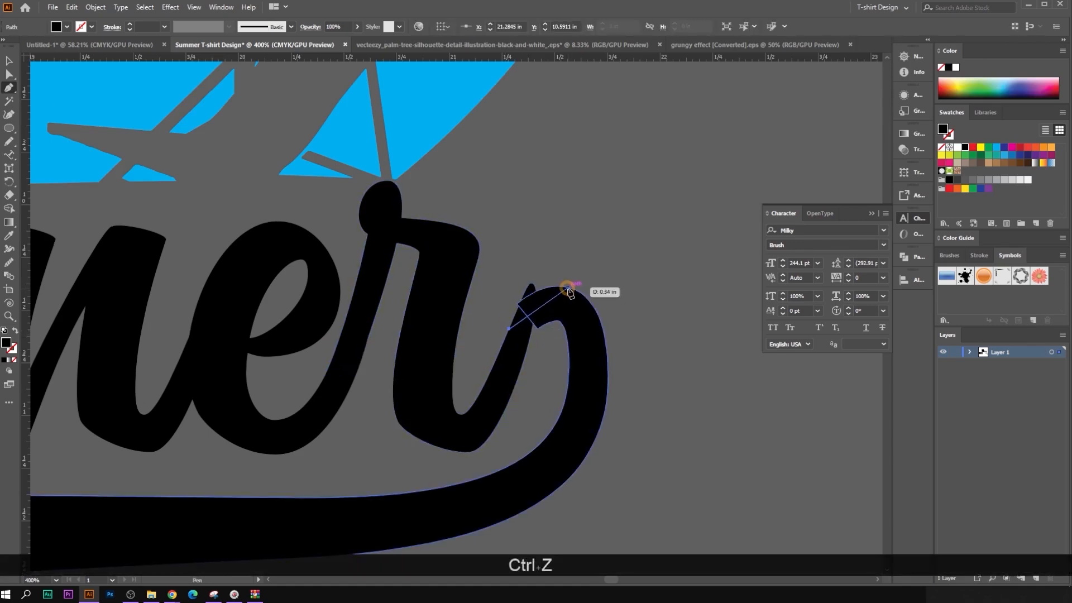
pyautogui.moveTo(568, 289); pyautogui.dragTo(568, 325)
pyautogui.click(560, 321)
pyautogui.moveTo(525, 356); pyautogui.dragTo(515, 394)
pyautogui.scroll(2, 515, 395)
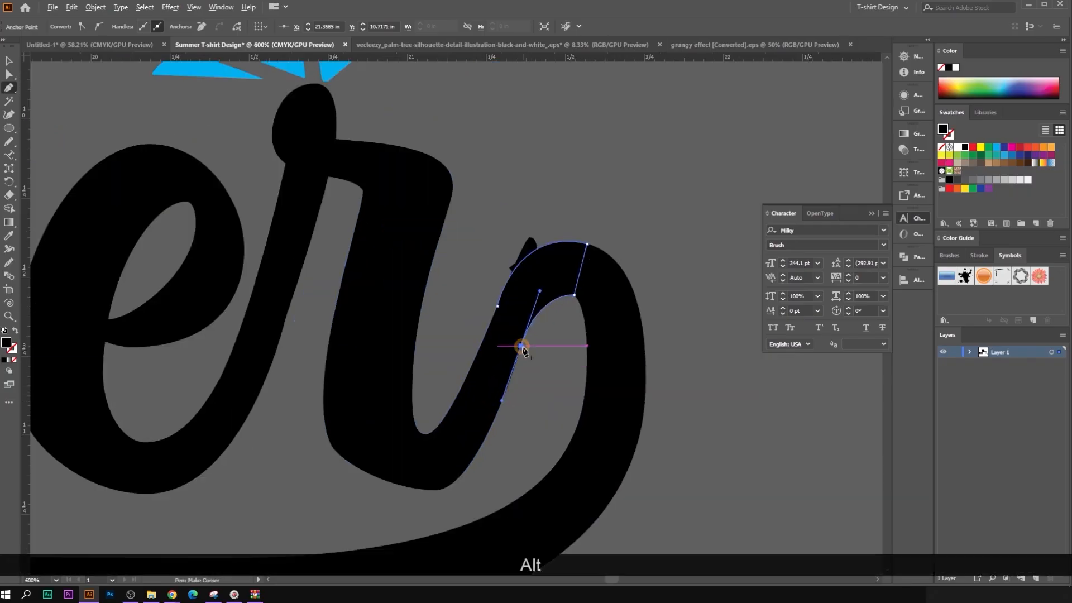
pyautogui.keyDown('alt'); pyautogui.click(522, 348); pyautogui.keyUp('alt')
pyautogui.click(506, 365)
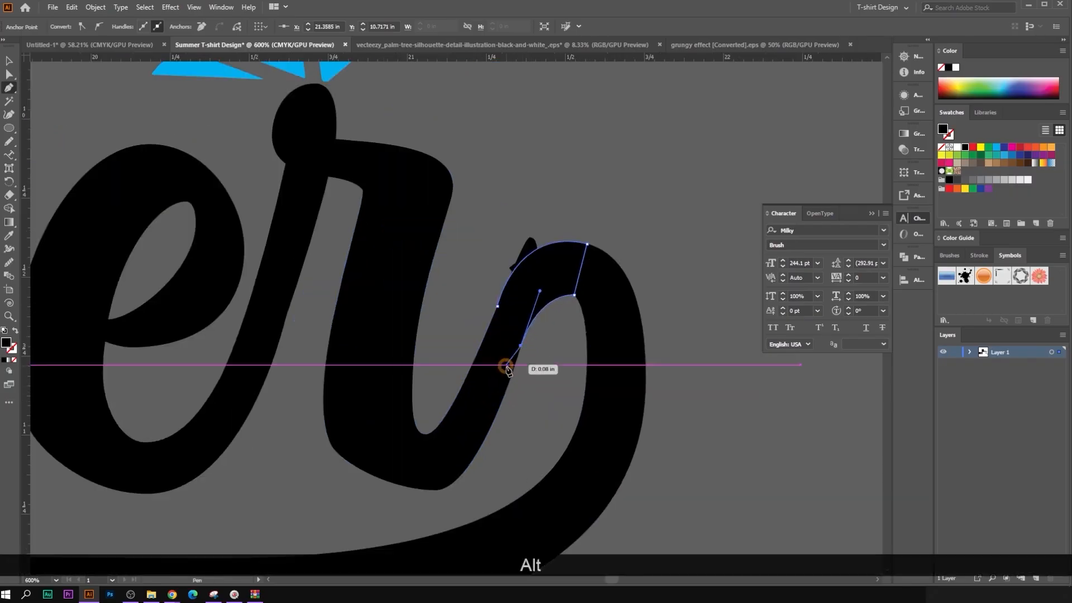
# Step: Trim the pointed r tip and the swash corner sticking out above the joint with Shape Builder
pyautogui.click(11, 62)
pyautogui.moveTo(622, 347); pyautogui.dragTo(292, 331)
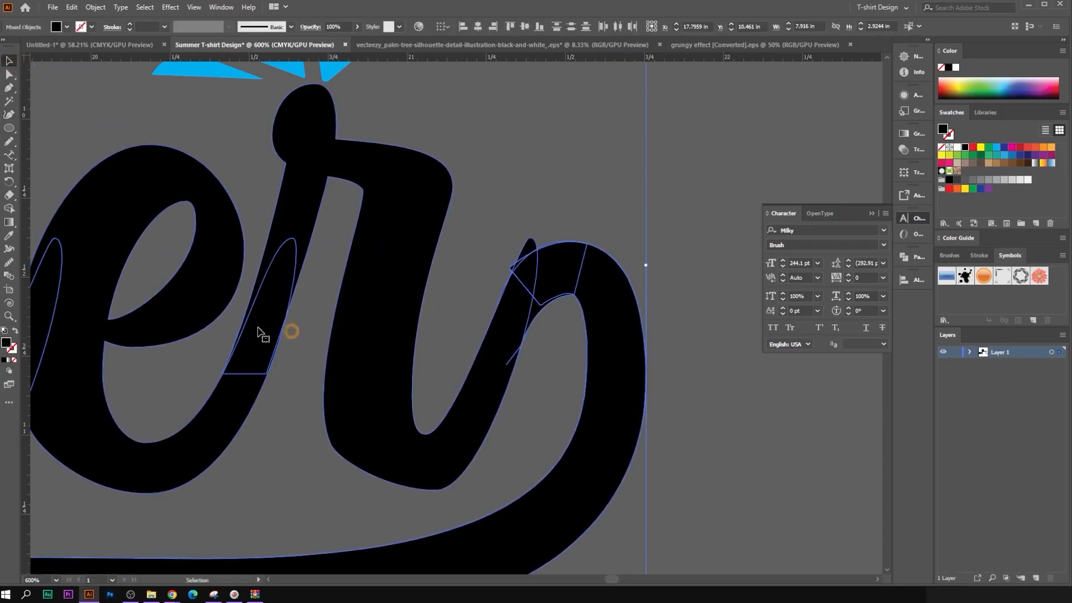
pyautogui.click(10, 209)
pyautogui.scroll(3, 586, 250)
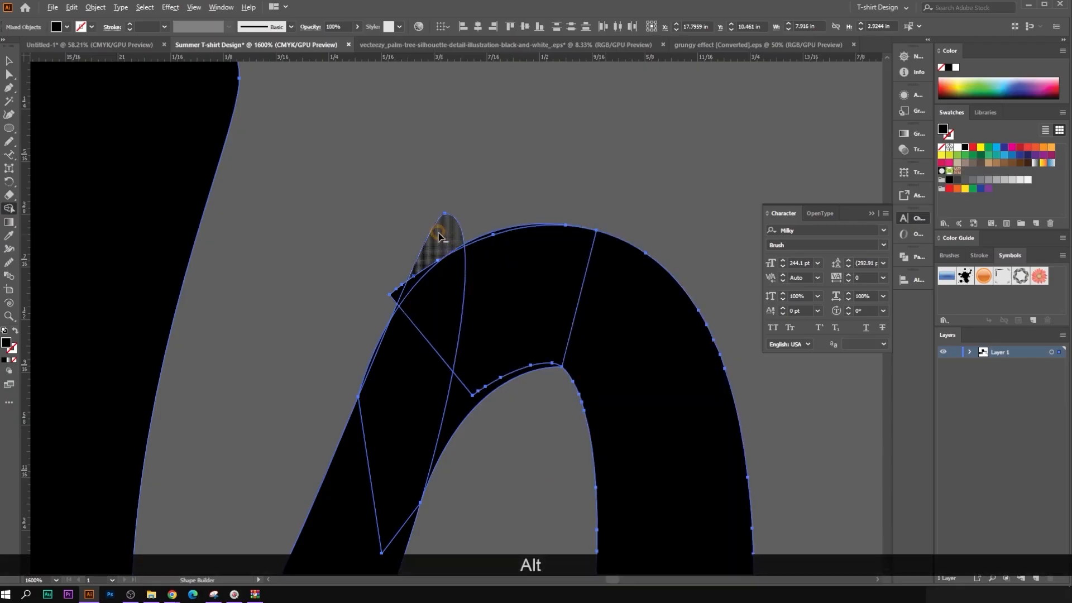
pyautogui.moveTo(413, 284); pyautogui.dragTo(394, 292)
pyautogui.scroll(-3, 441, 304)
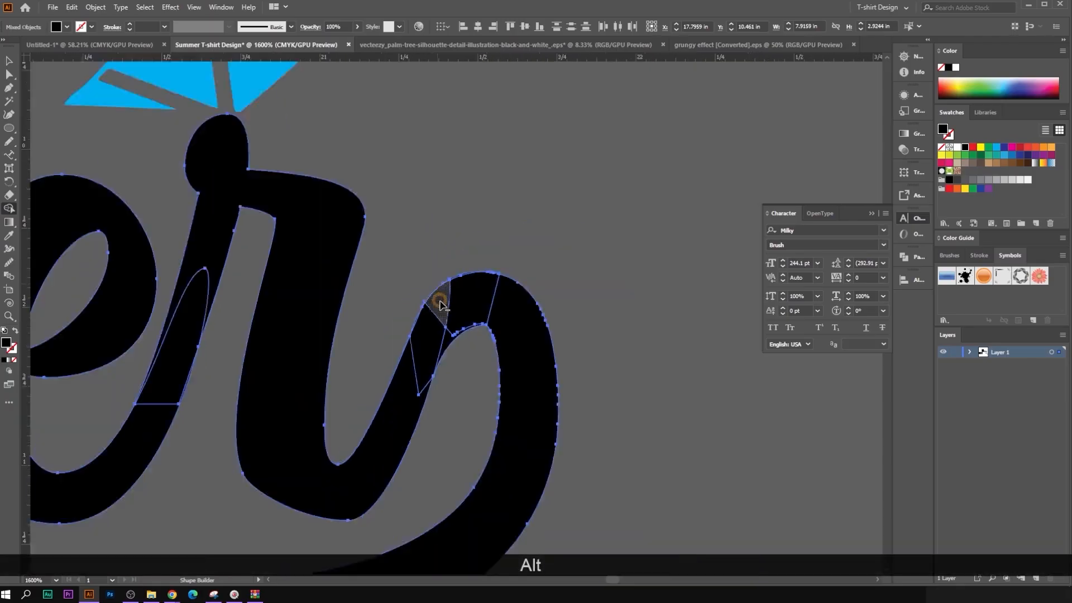
pyautogui.scroll(3, 419, 304)
pyautogui.scroll(-5, 452, 343)
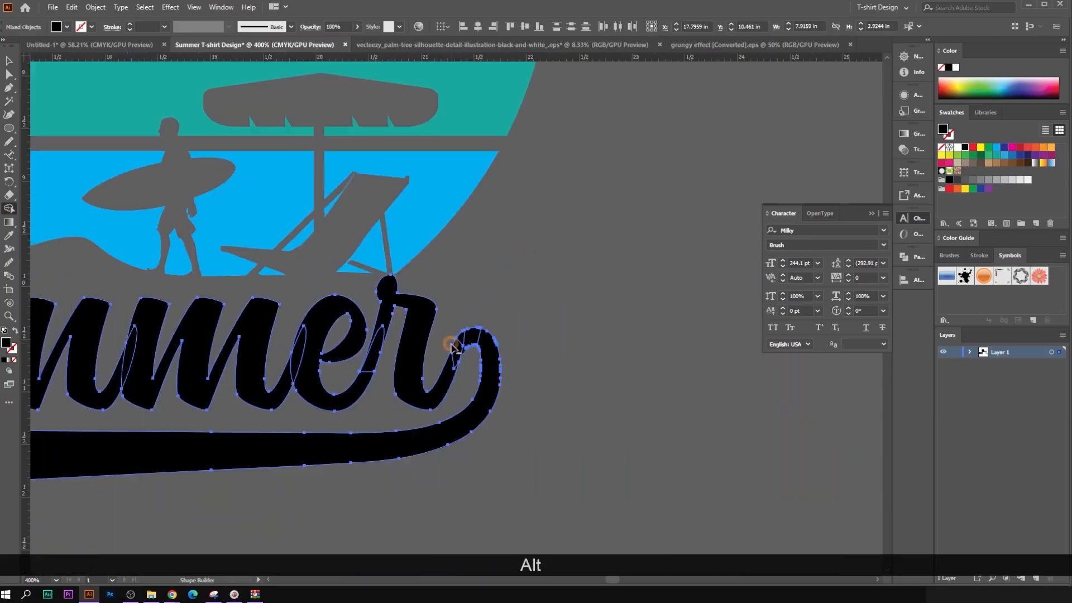
# Step: Unite the "Summer" lettering, the filler shape and the swash into one shape with Pathfinder
pyautogui.click(11, 64)
pyautogui.scroll(-3, 564, 262)
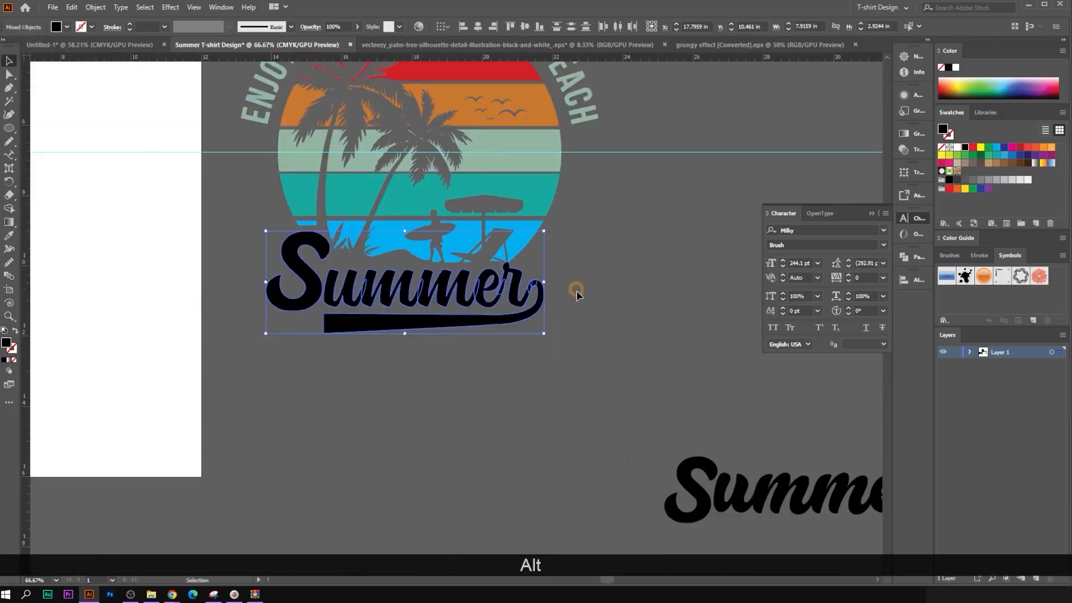
pyautogui.click(919, 257)
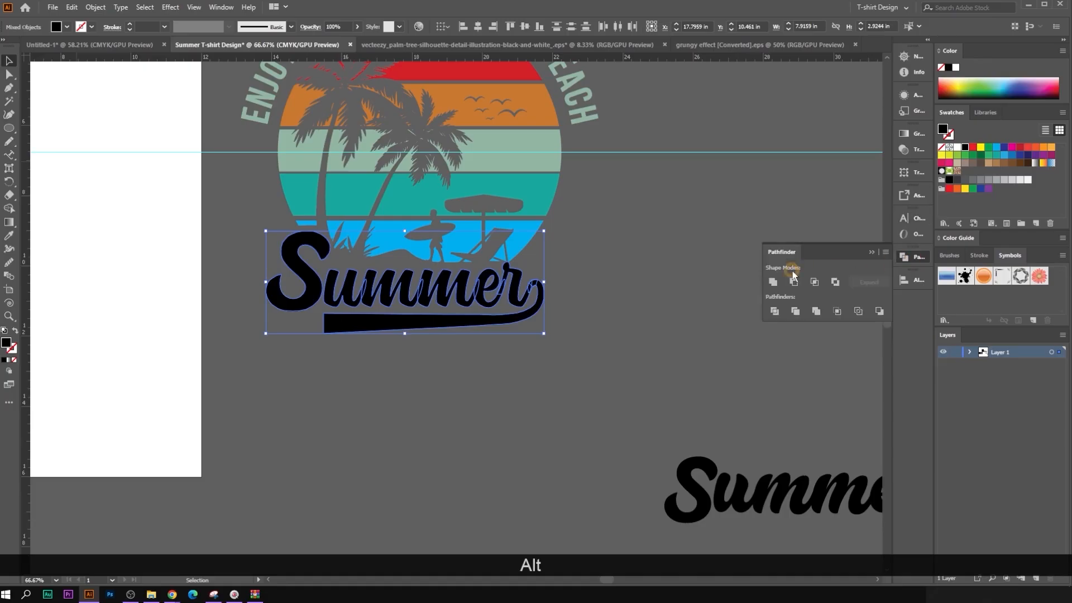
pyautogui.click(612, 316)
# Step: Fill the united "Summer" lettering with the sage green sampled from the curved slogan
pyautogui.scroll(2, 620, 320)
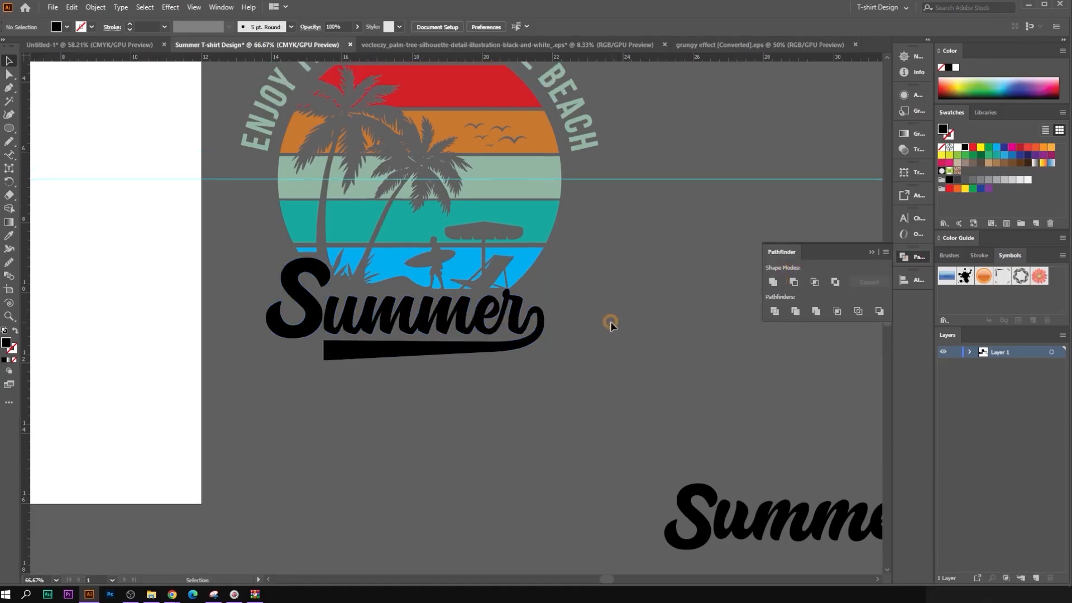
pyautogui.click(472, 340)
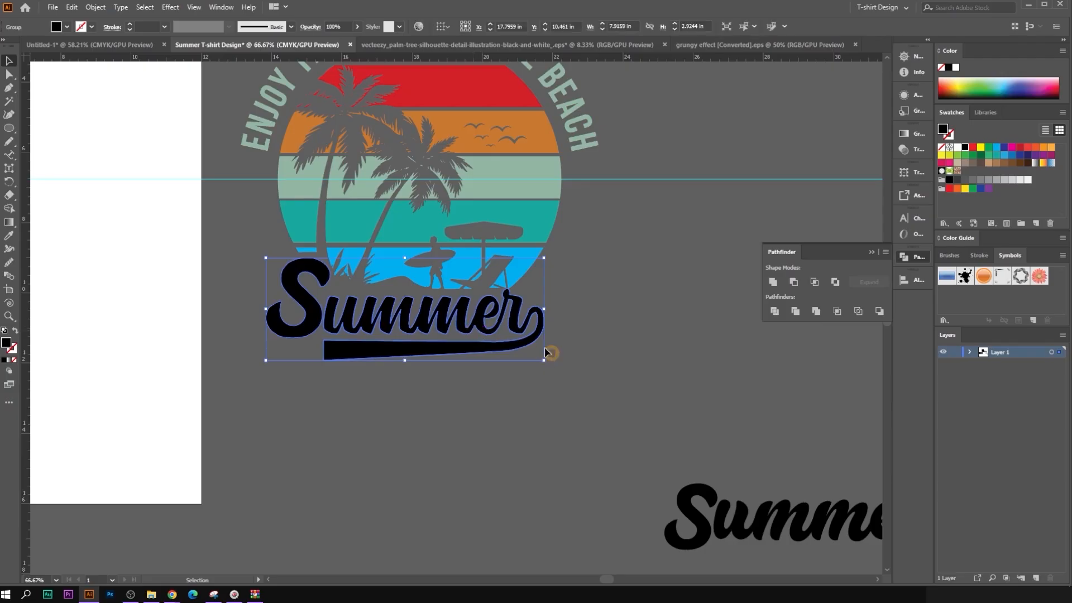
pyautogui.click(9, 235)
pyautogui.click(253, 132)
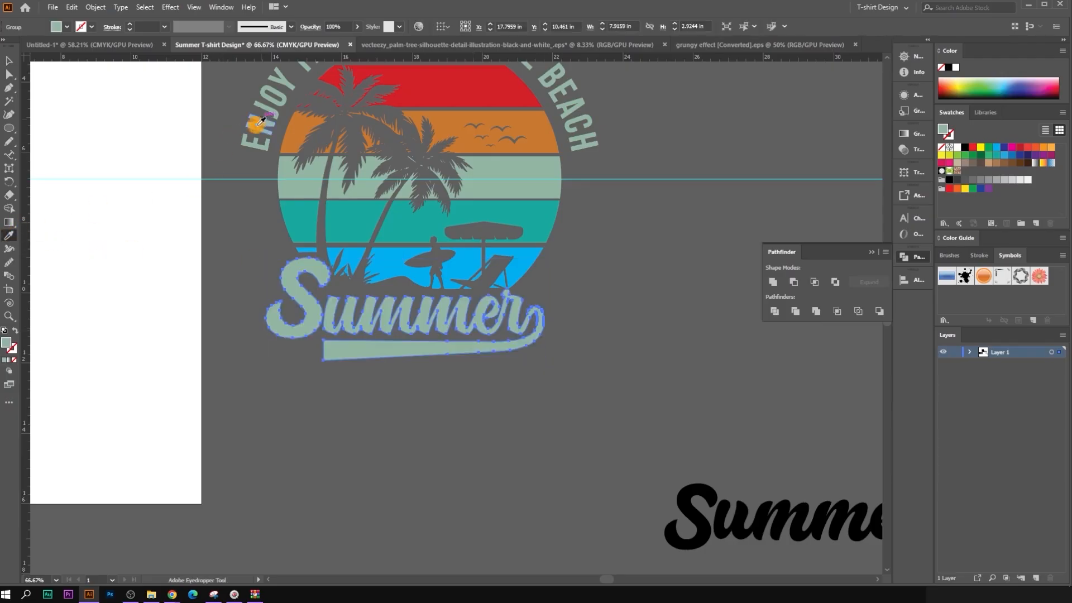
pyautogui.scroll(2, 248, 160)
pyautogui.click(9, 60)
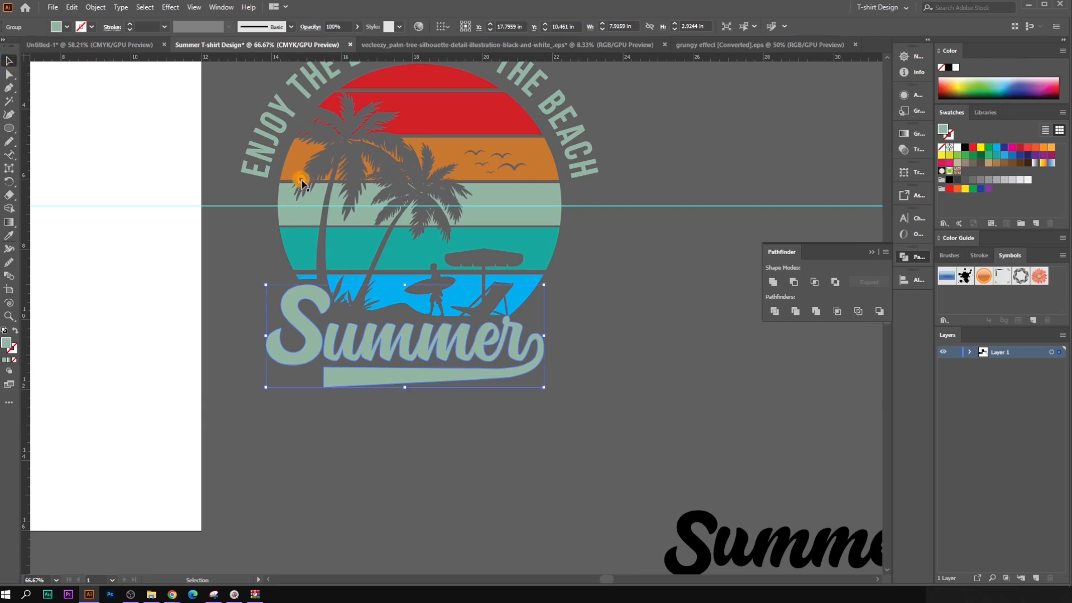
# Step: Recolor the curved slogan and the "Summer" lettering with the beige fill BFBB91
pyautogui.keyDown('shift'); pyautogui.click(592, 149); pyautogui.keyUp('shift')
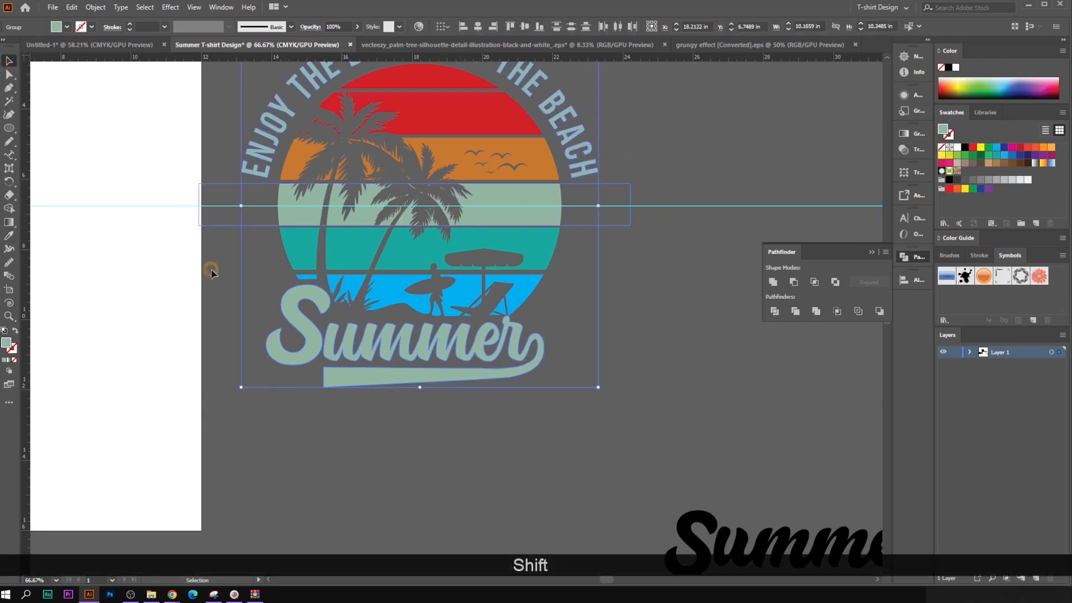
pyautogui.doubleClick(5, 342)
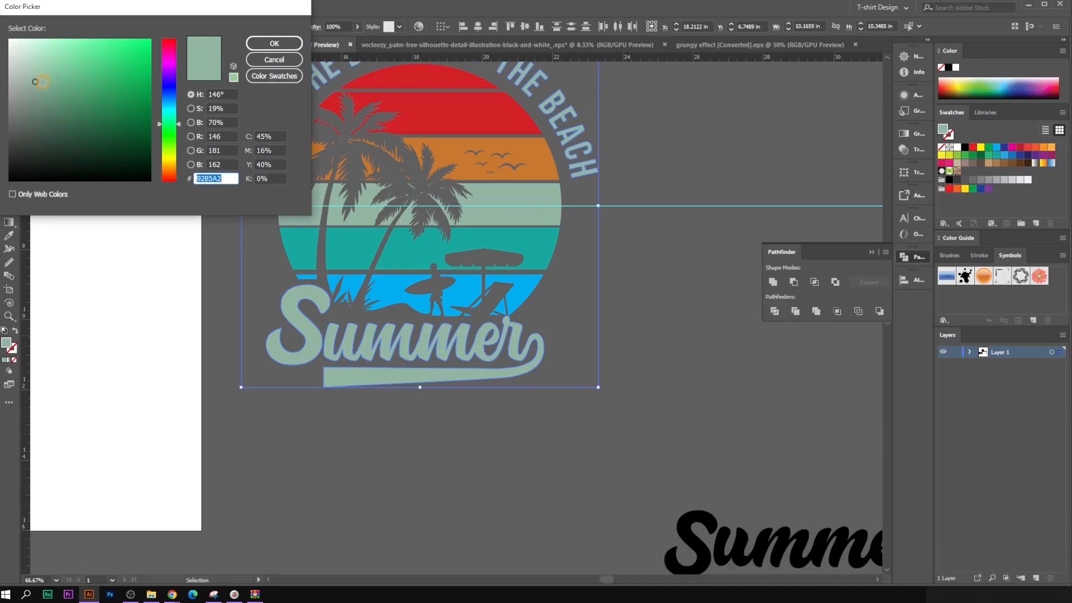
pyautogui.moveTo(180, 129); pyautogui.dragTo(178, 160)
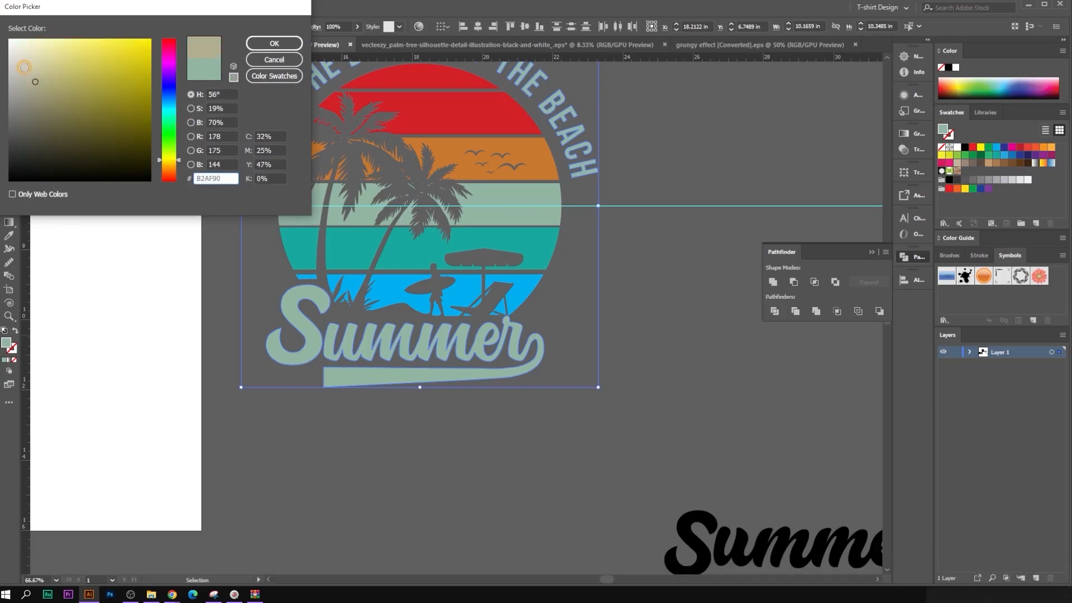
pyautogui.moveTo(36, 78); pyautogui.dragTo(33, 75)
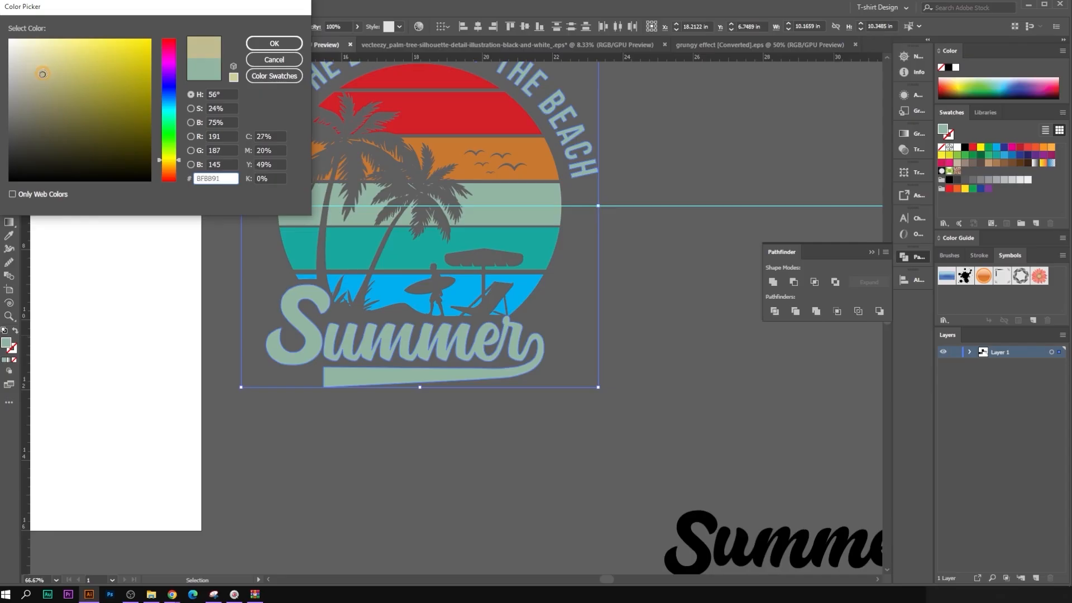
pyautogui.click(275, 43)
pyautogui.click(622, 277)
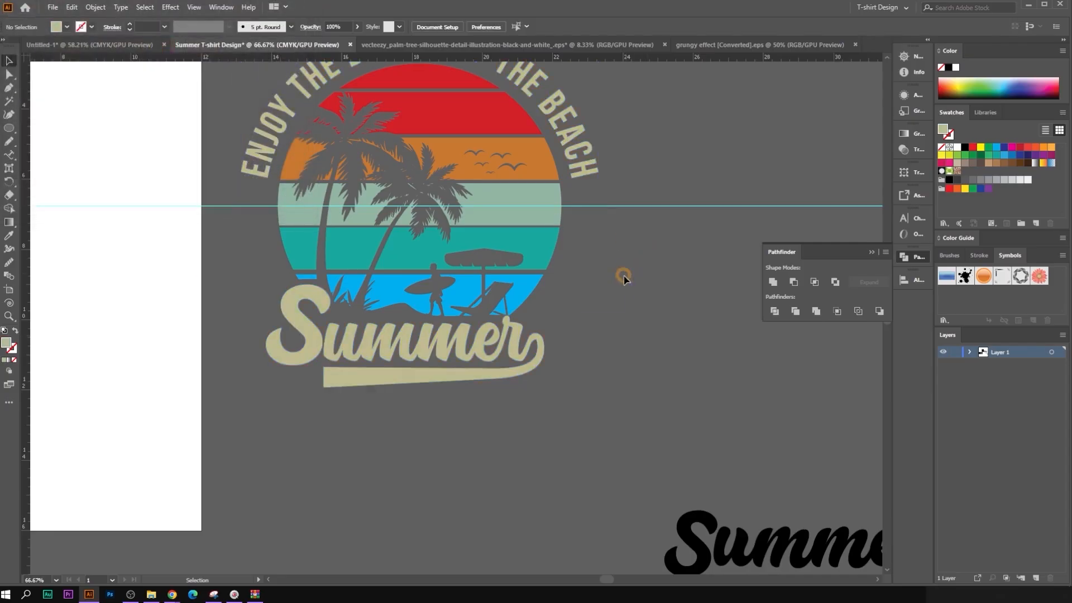
# Step: Draw a circle about 1.19 in wide centered on the lower corner of the swash's blunt end
pyautogui.scroll(-1, 622, 288)
pyautogui.scroll(2, 575, 354)
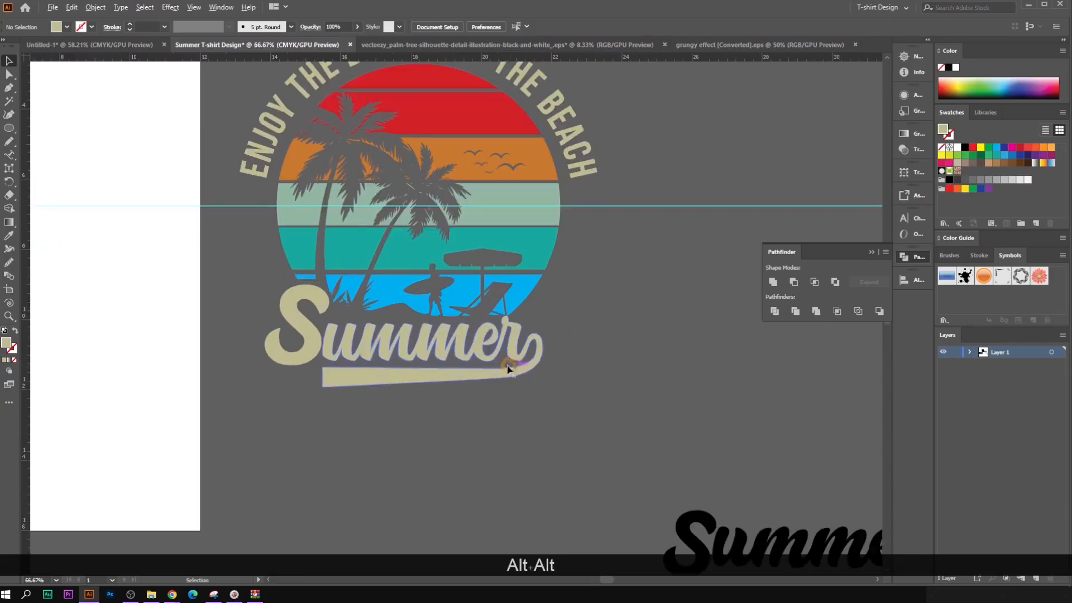
pyautogui.scroll(1, 665, 299)
pyautogui.scroll(-2, 622, 345)
pyautogui.scroll(3, 583, 352)
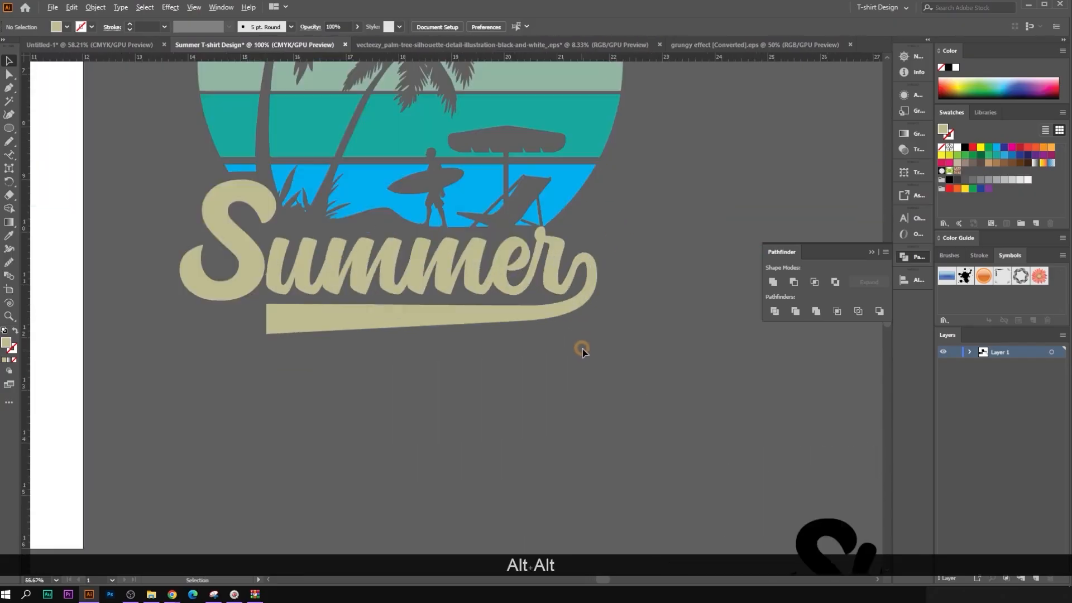
pyautogui.moveTo(7, 119); pyautogui.dragTo(43, 145)
pyautogui.scroll(1, 288, 350)
pyautogui.moveTo(274, 334)
pyautogui.mouseDown()
pyautogui.moveTo(302, 371)
pyautogui.moveTo(315, 371)
pyautogui.moveTo(280, 345)
pyautogui.moveTo(249, 350)
pyautogui.mouseUp()
pyautogui.click(12, 63)
# Step: Subtract the circle from the swash with Shape Builder to give its blunt end a concave cut
pyautogui.scroll(2, 274, 318)
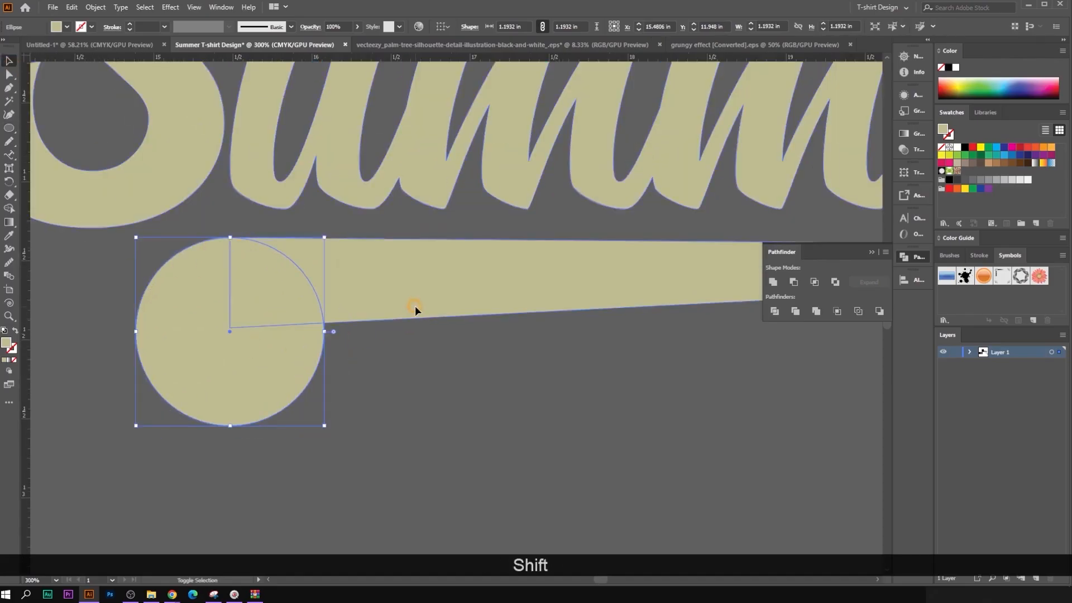
pyautogui.keyDown('shift'); pyautogui.click(414, 306); pyautogui.keyUp('shift')
pyautogui.click(9, 209)
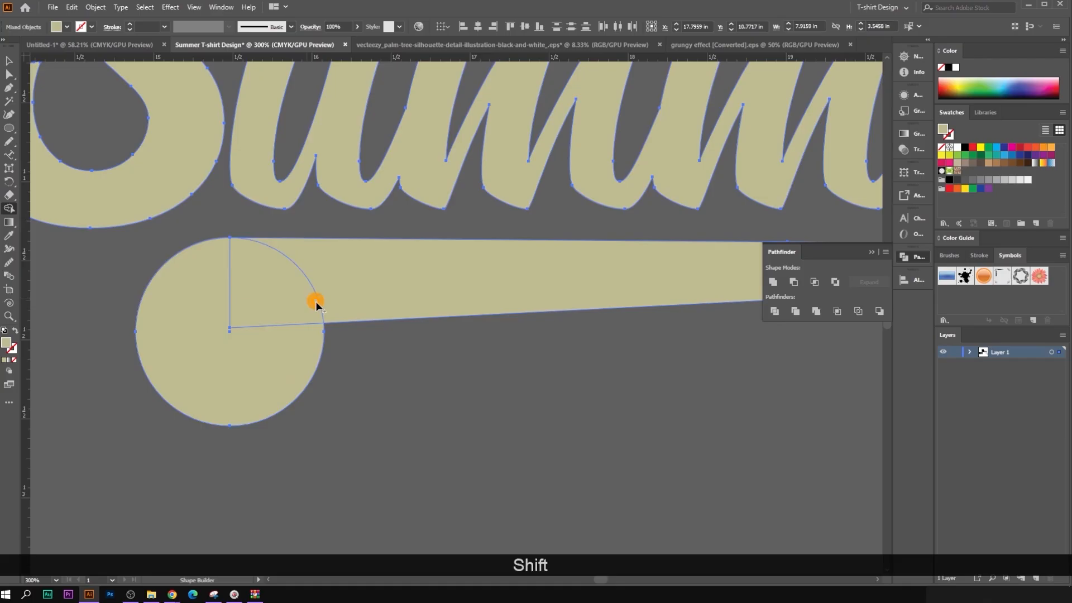
pyautogui.keyDown('alt'); pyautogui.click(215, 366); pyautogui.keyUp('alt')
pyautogui.scroll(-2, 252, 368)
pyautogui.click(9, 60)
pyautogui.scroll(-2, 464, 408)
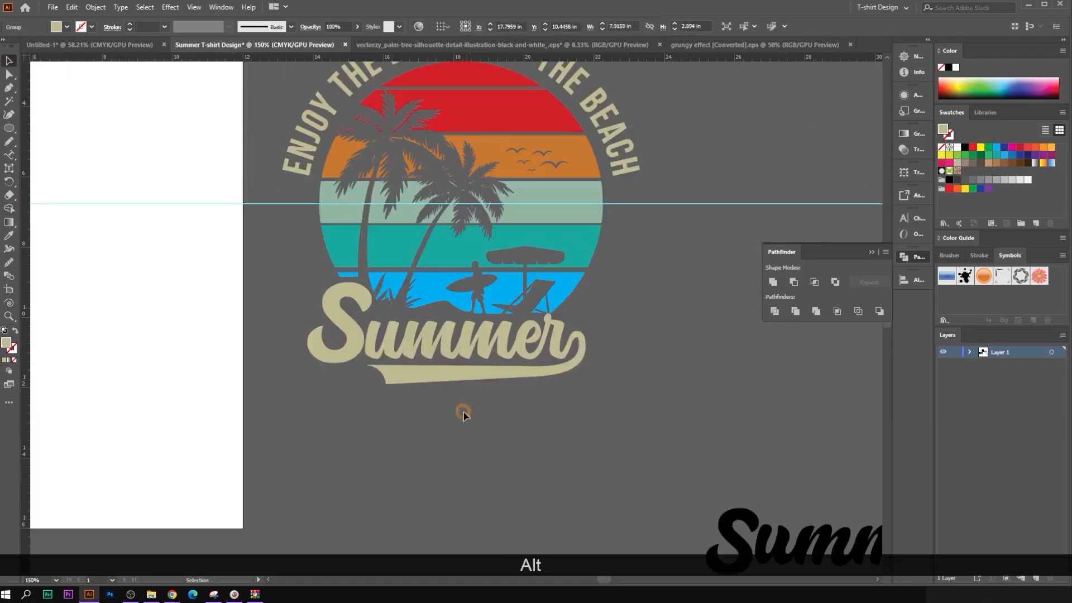
pyautogui.click(558, 439)
pyautogui.scroll(-1, 574, 451)
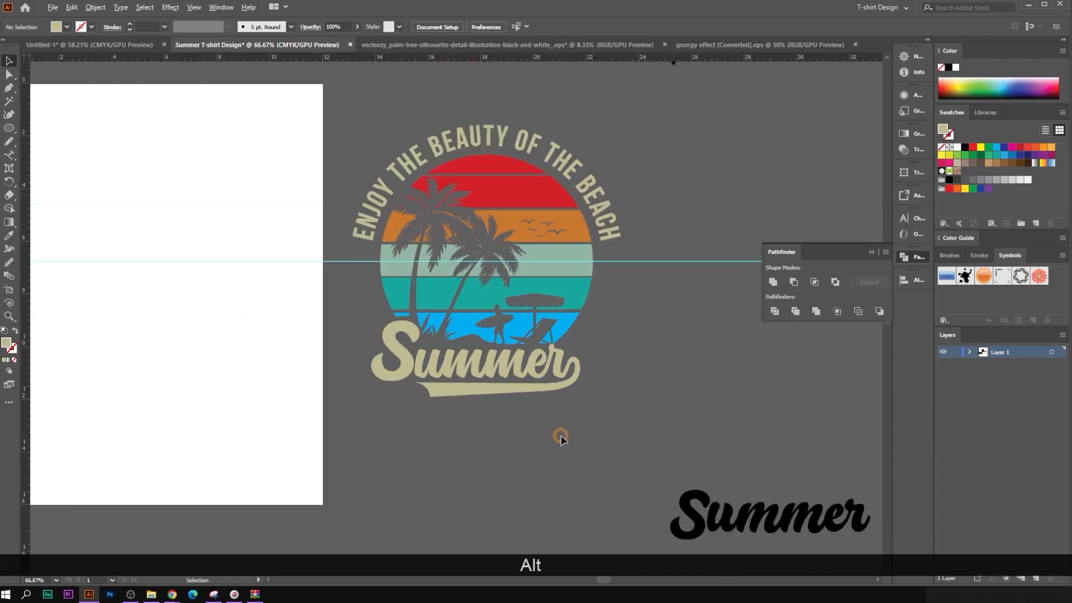
# Step: Group the slogan, striped beach circle and "Summer" lettering into one object
pyautogui.scroll(1, 571, 391)
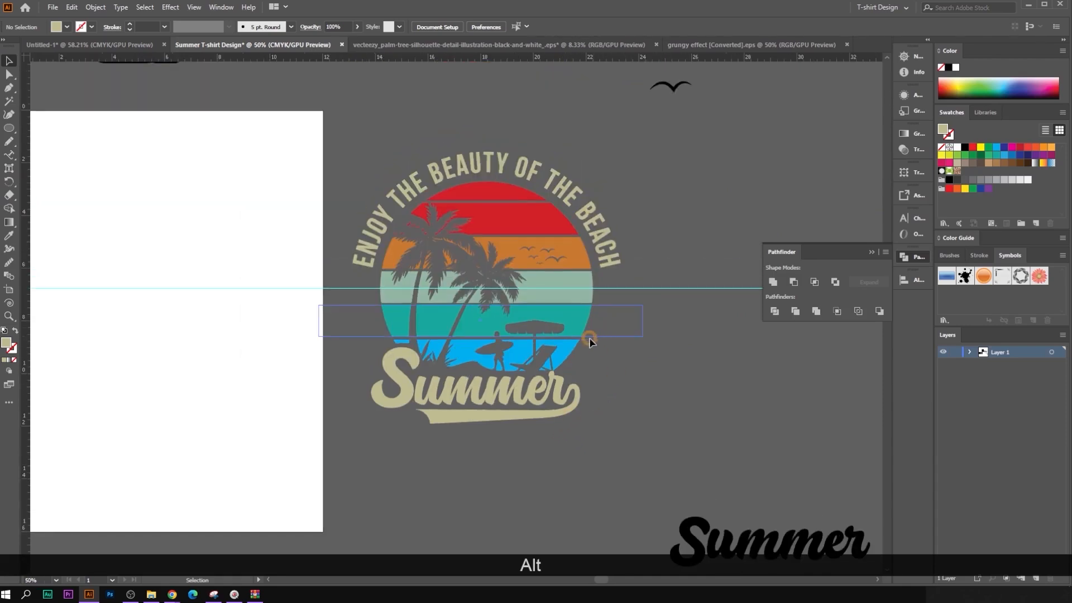
pyautogui.moveTo(360, 174); pyautogui.dragTo(636, 411)
pyautogui.click(699, 327)
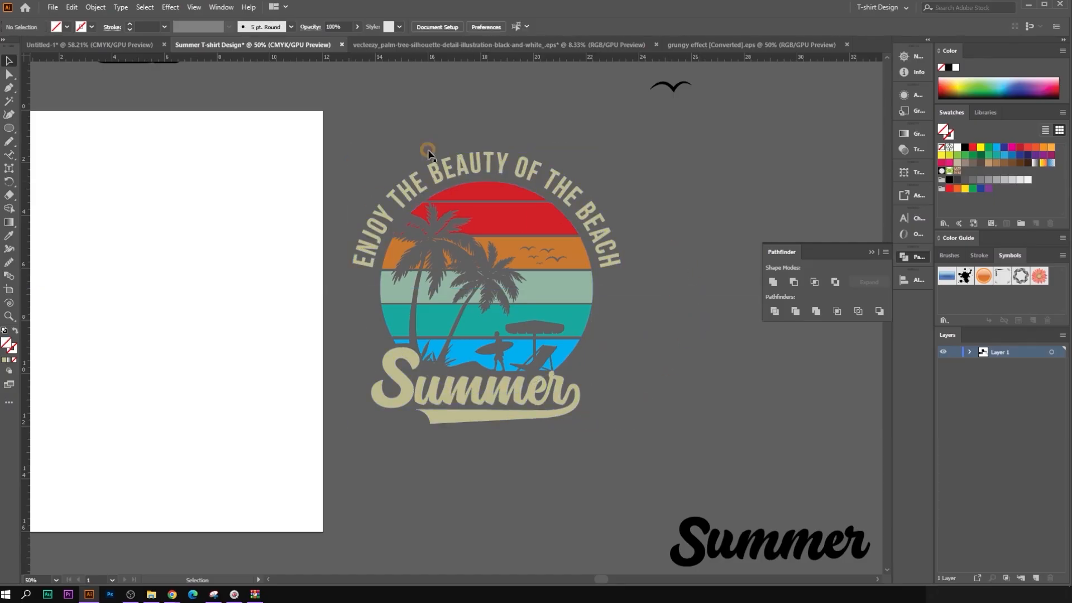
pyautogui.moveTo(451, 299); pyautogui.dragTo(594, 431)
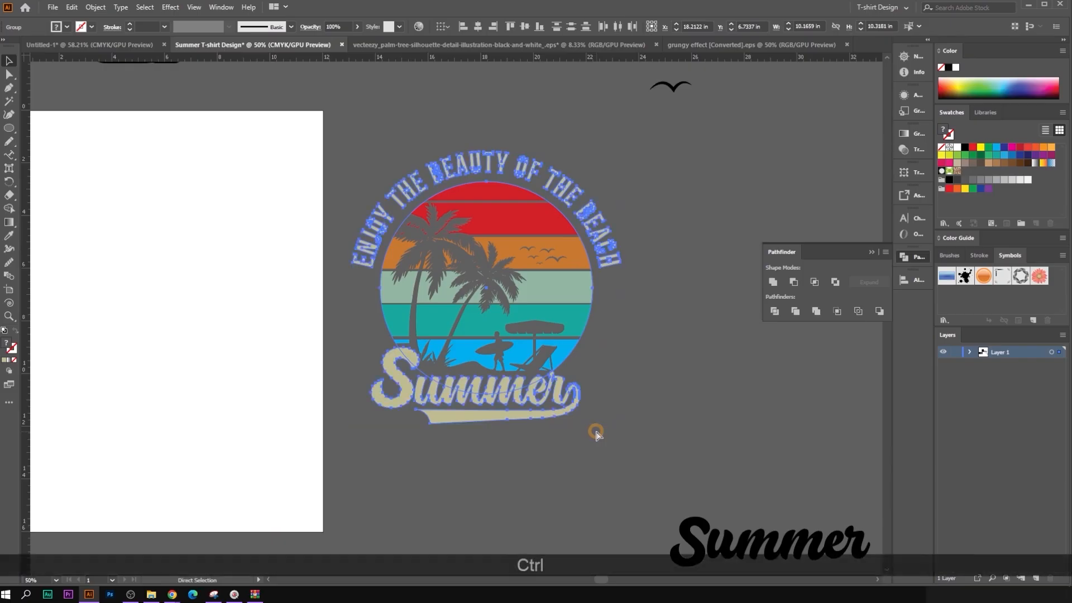
pyautogui.hotkey('ctrl', 'g')
pyautogui.scroll(-1, 652, 371)
pyautogui.click(652, 371)
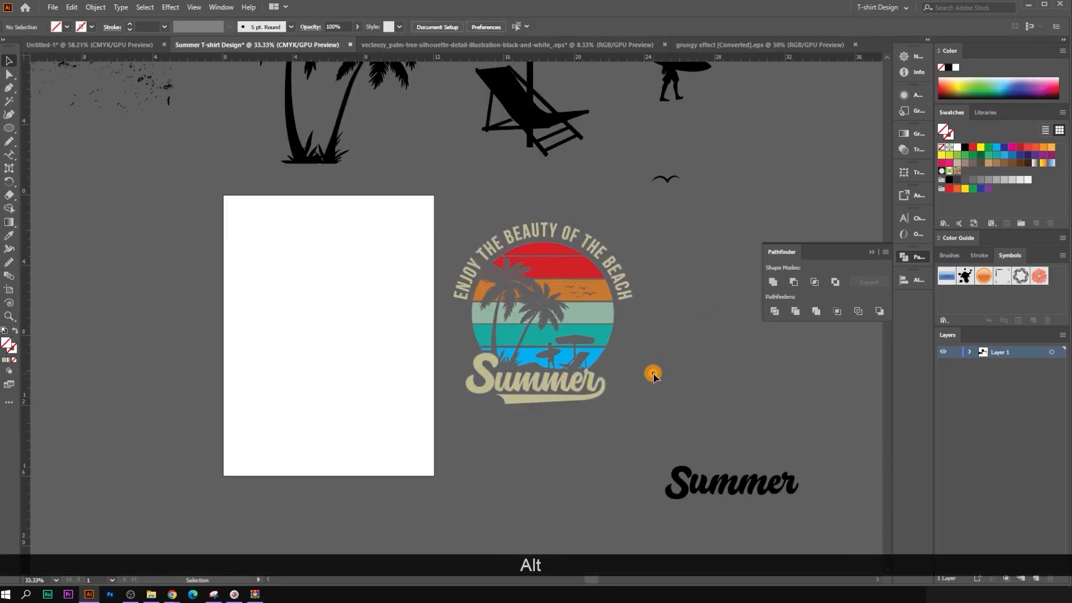
pyautogui.moveTo(652, 371); pyautogui.dragTo(616, 387)
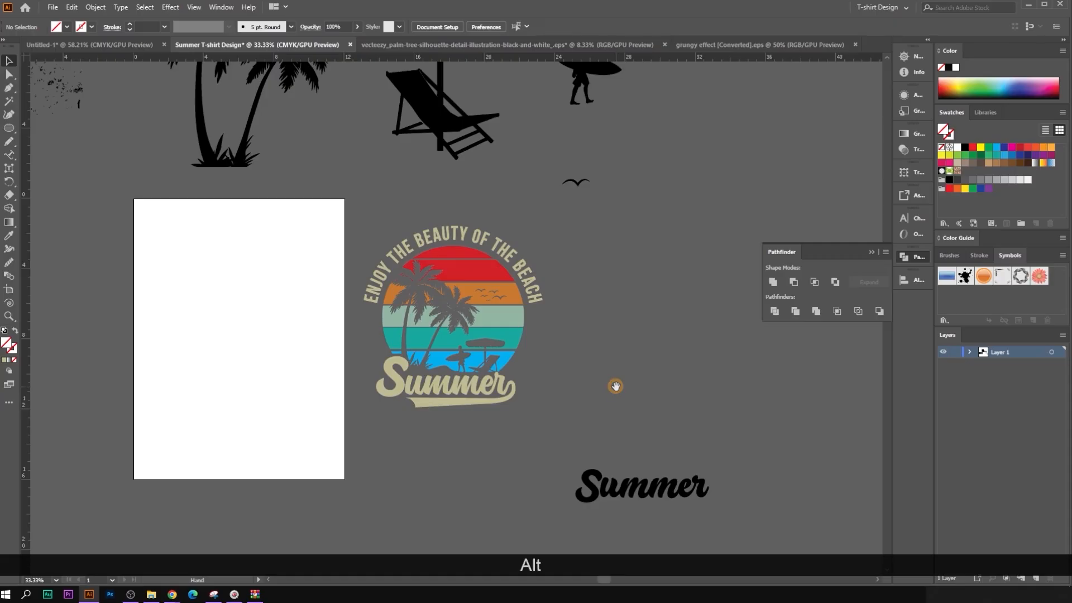
# Step: Place the black grunge texture over the retro beach design beside the artboard
pyautogui.click(508, 337)
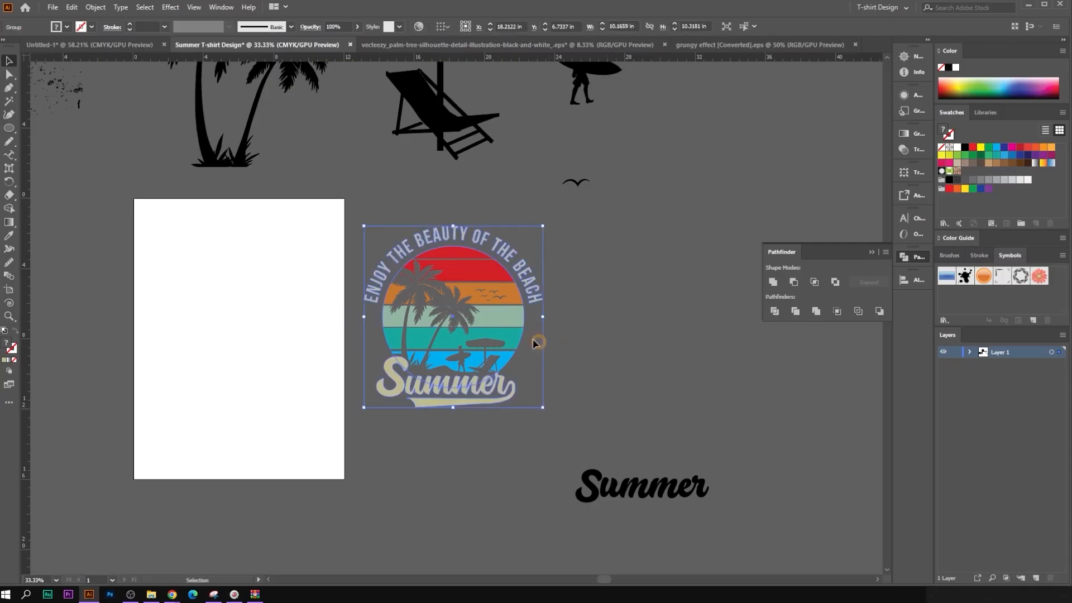
pyautogui.scroll(-2, 575, 354)
pyautogui.click(398, 269)
pyautogui.scroll(1, 276, 126)
pyautogui.click(296, 123)
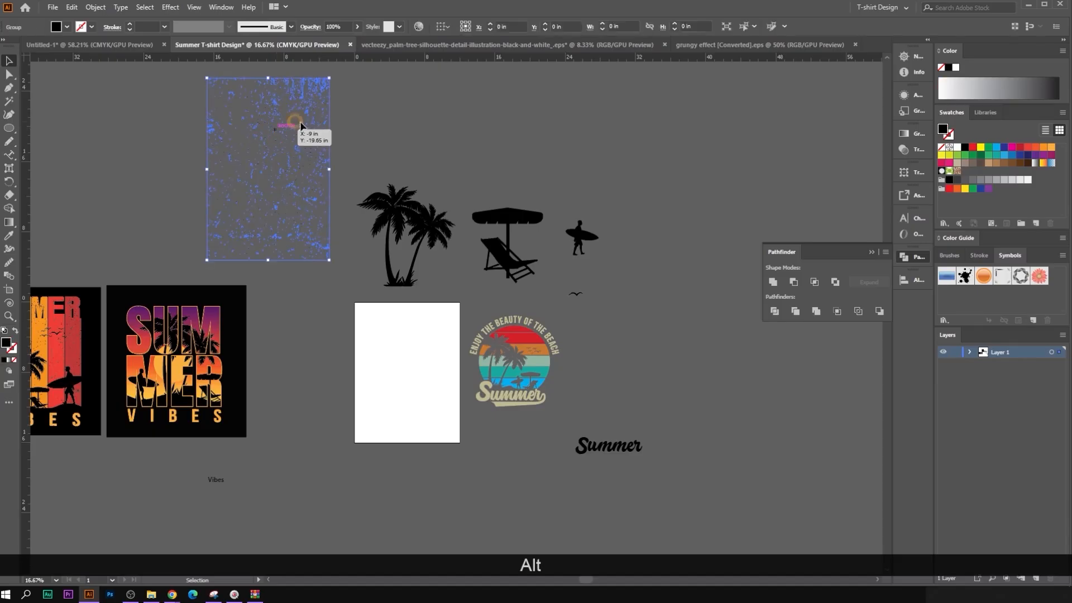
pyautogui.moveTo(310, 123); pyautogui.dragTo(555, 328)
pyautogui.scroll(1, 565, 341)
pyautogui.scroll(1, 564, 341)
# Step: Fit the grunge texture over the design at about 10.57 by 15.78 in and cut it to the clipboard
pyautogui.moveTo(464, 225); pyautogui.dragTo(518, 250)
pyautogui.scroll(2, 529, 325)
pyautogui.scroll(-1, 570, 326)
pyautogui.click(630, 326)
pyautogui.scroll(-1, 518, 250)
pyautogui.hotkey('ctrl', 'x')
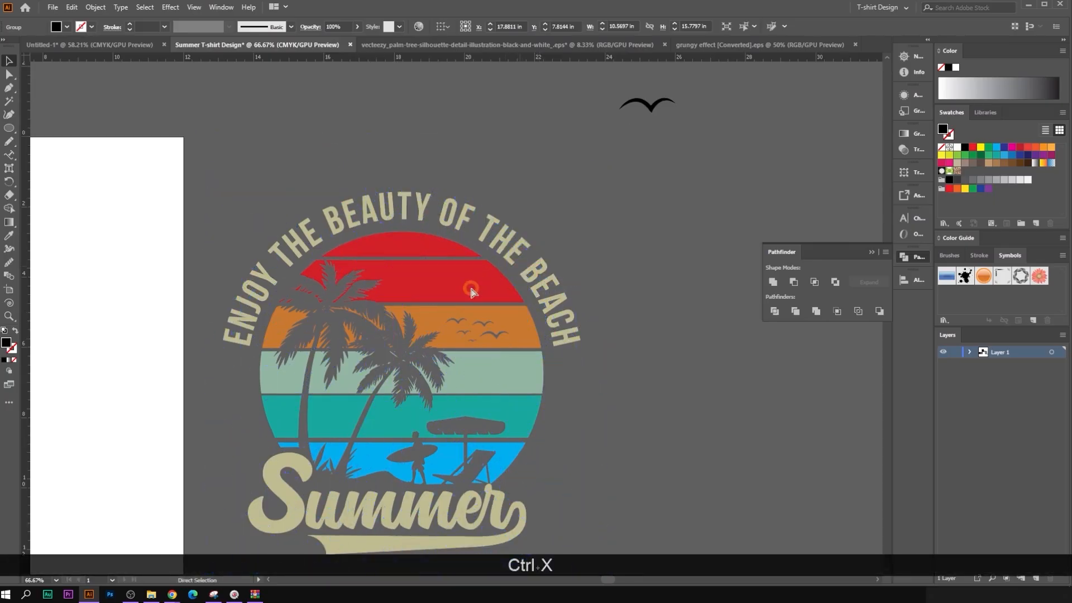
# Step: Add an opacity mask to the grouped retro beach design with clipping turned off, and open the mask for editing
pyautogui.scroll(-2, 471, 292)
pyautogui.click(471, 292)
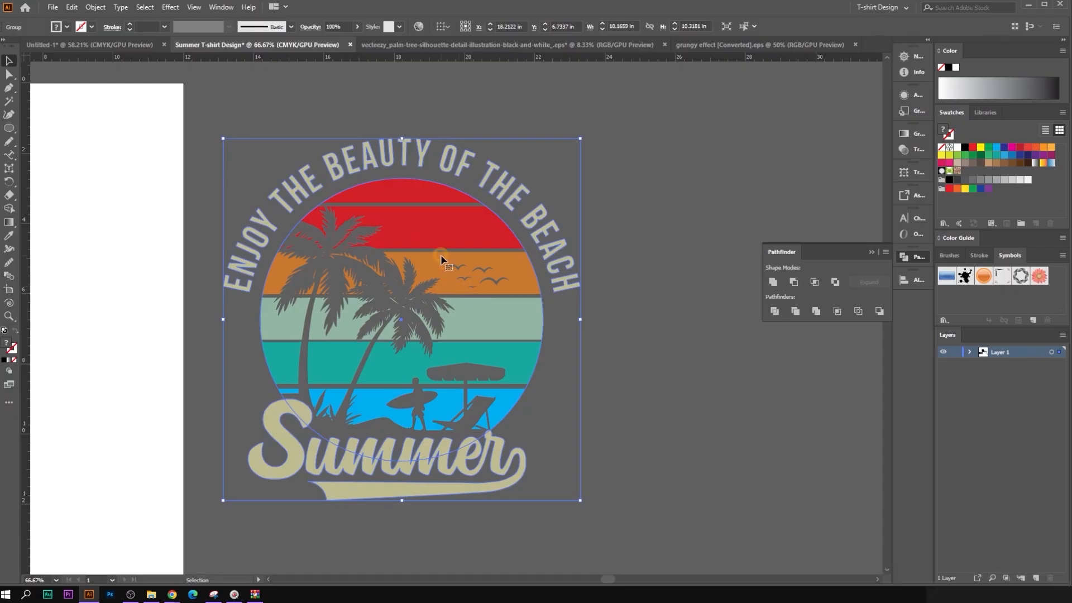
pyautogui.click(907, 150)
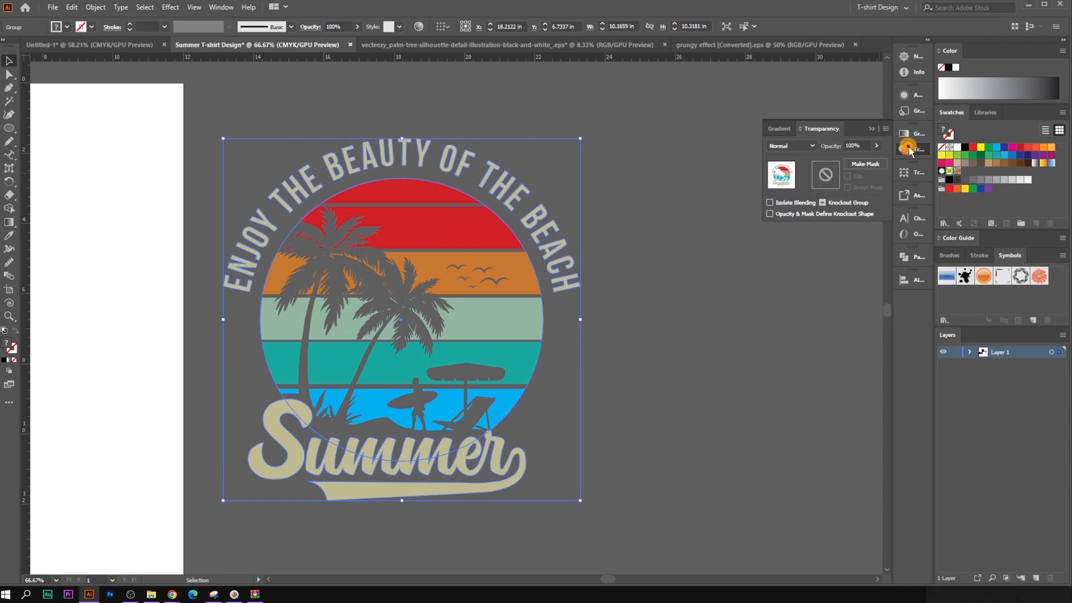
pyautogui.click(863, 165)
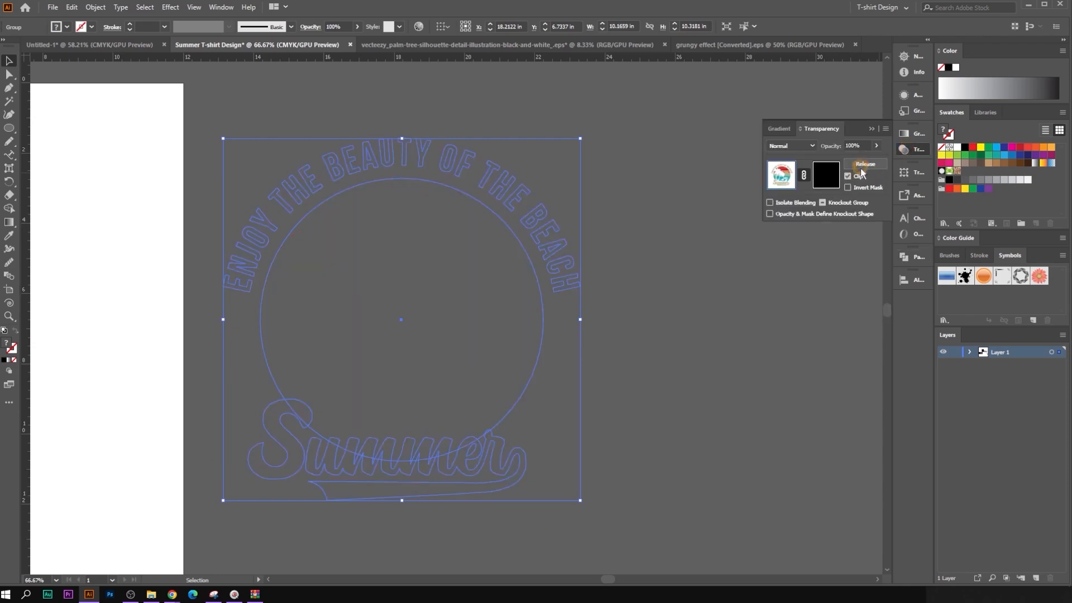
pyautogui.click(848, 177)
pyautogui.click(820, 182)
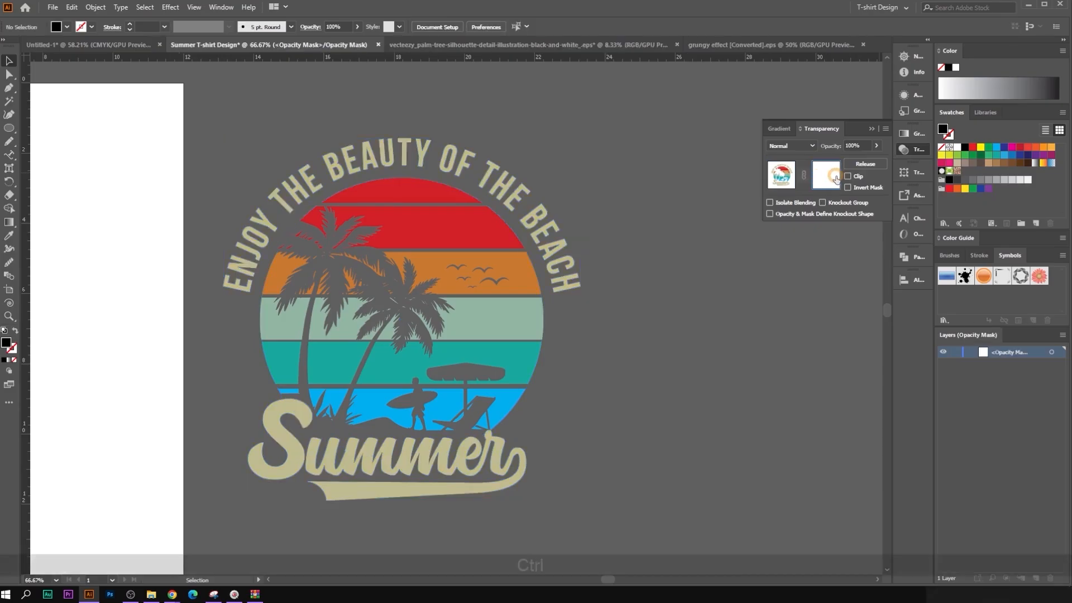
# Step: Paste the grunge texture in front inside the opacity mask, shift it to cover the whole design, and leave mask editing
pyautogui.hotkey('ctrl', 'f')
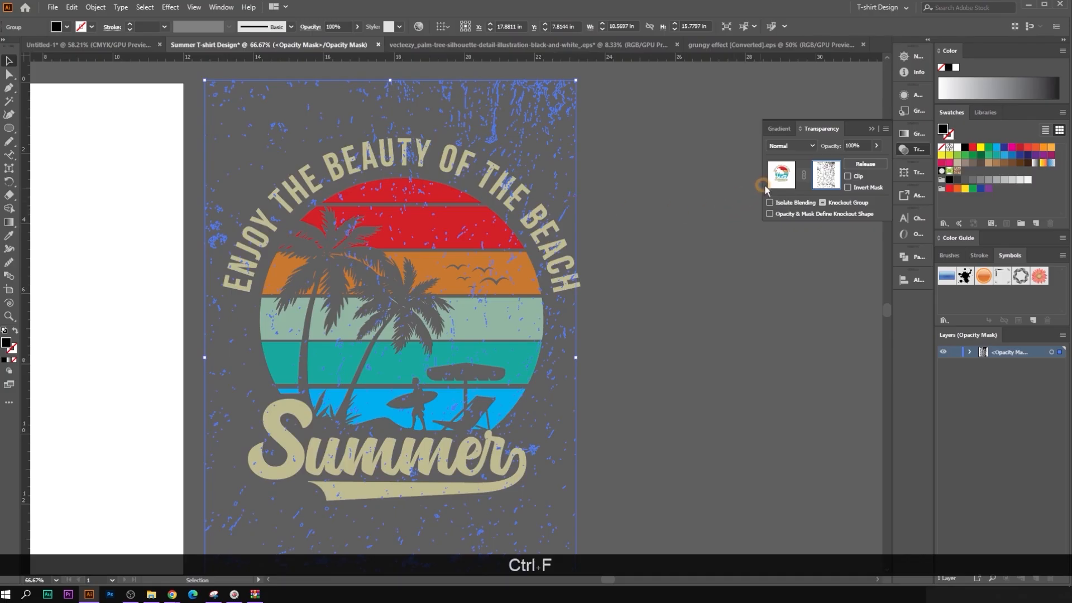
pyautogui.moveTo(529, 341); pyautogui.dragTo(559, 347)
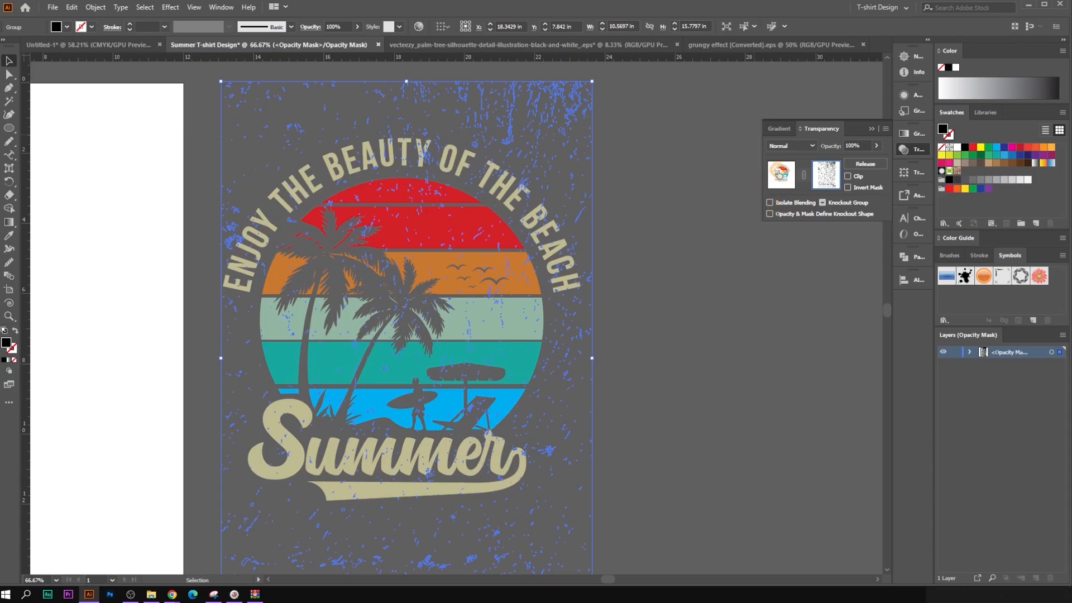
pyautogui.click(780, 173)
pyautogui.click(637, 328)
# Step: Move the textured retro beach design to the open area left of the two finished Summer Vibes designs
pyautogui.scroll(-3, 682, 333)
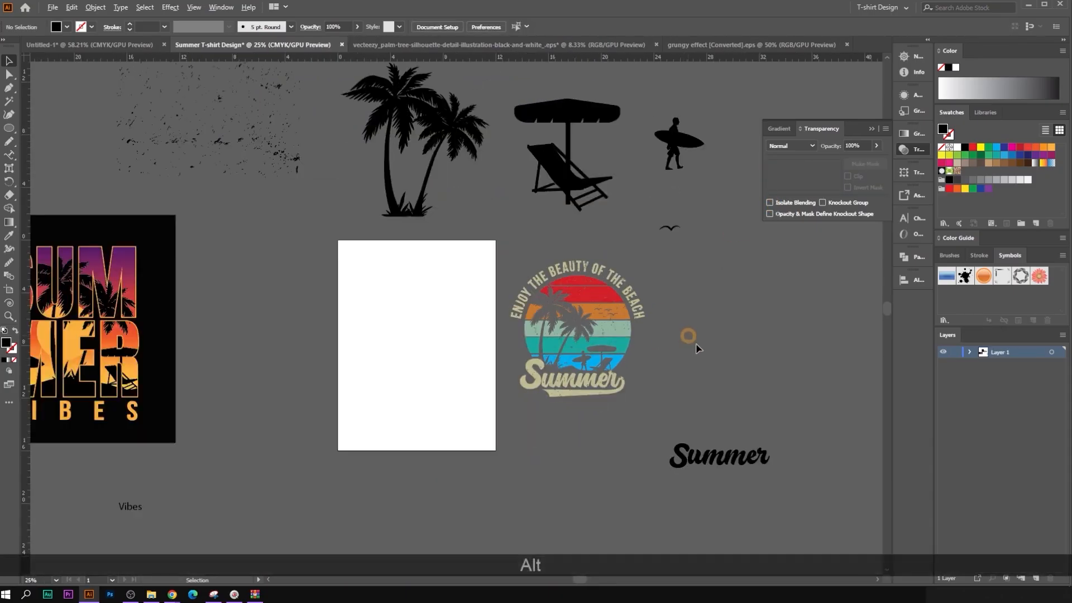
pyautogui.scroll(2, 654, 333)
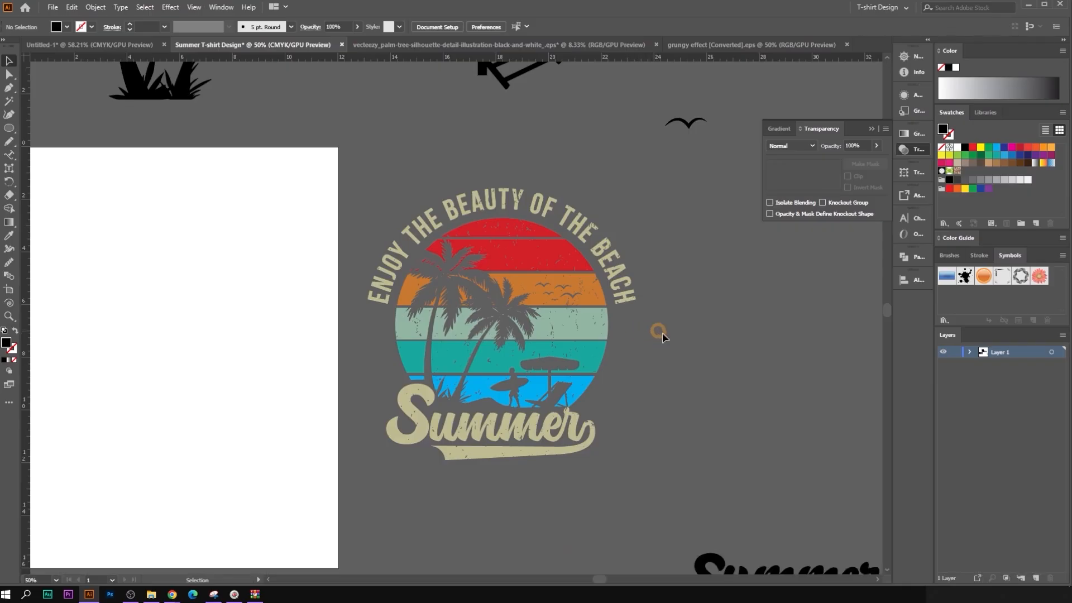
pyautogui.scroll(-4, 638, 331)
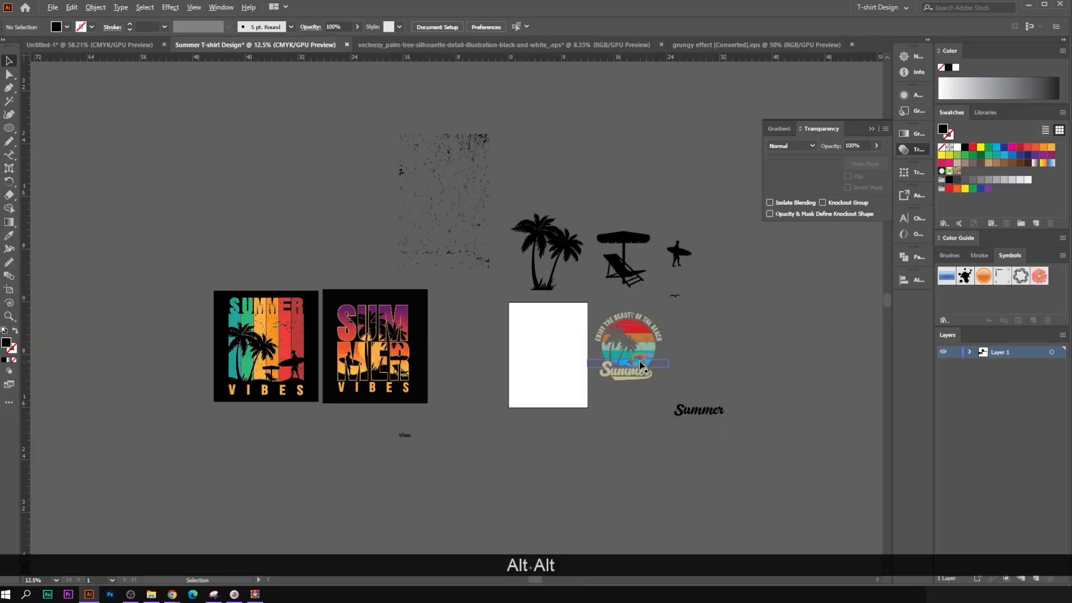
pyautogui.click(639, 350)
pyautogui.moveTo(639, 351); pyautogui.dragTo(391, 329)
pyautogui.scroll(2, 192, 349)
pyautogui.moveTo(328, 384); pyautogui.dragTo(340, 419)
pyautogui.moveTo(355, 368); pyautogui.dragTo(324, 360)
pyautogui.click(394, 418)
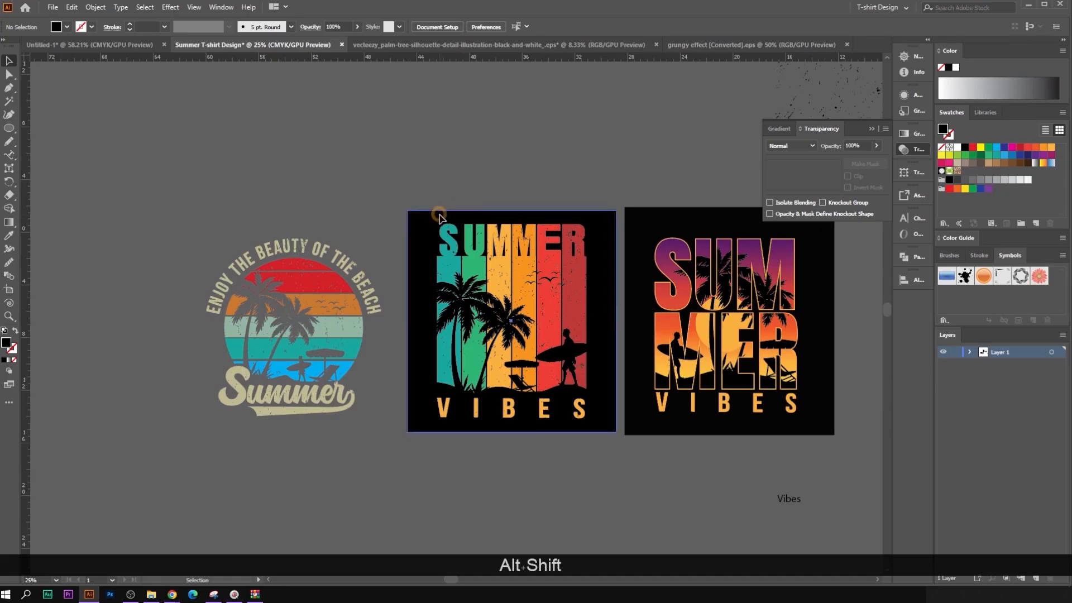
# Step: Copy the striped Summer Vibes design's black background rectangle behind the retro beach design and center the artwork on it
pyautogui.moveTo(418, 241); pyautogui.dragTo(179, 237)
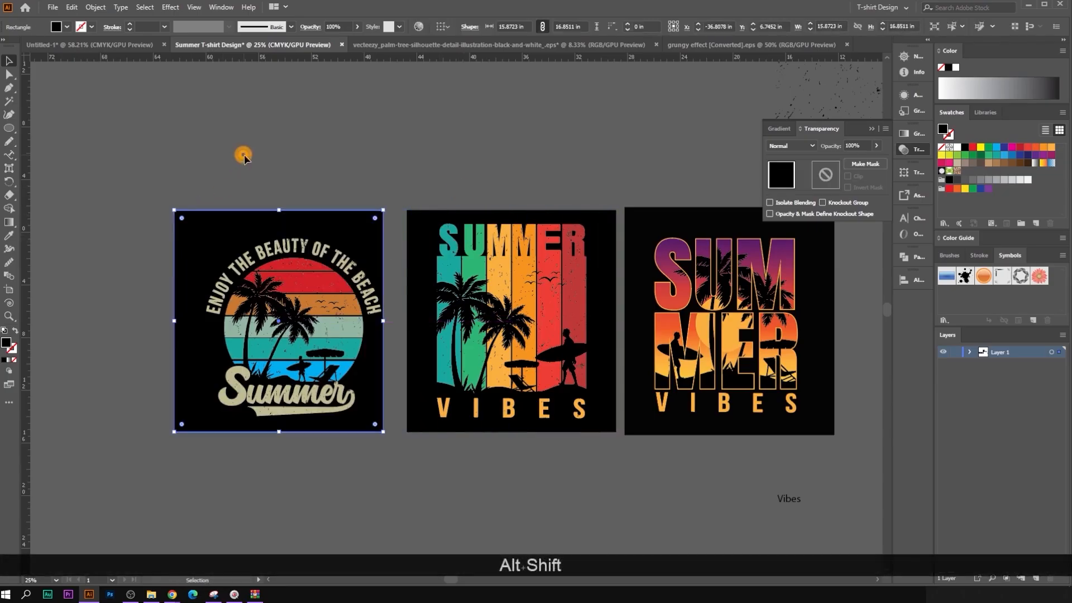
pyautogui.click(242, 153)
pyautogui.moveTo(307, 312); pyautogui.dragTo(281, 311)
pyautogui.click(340, 131)
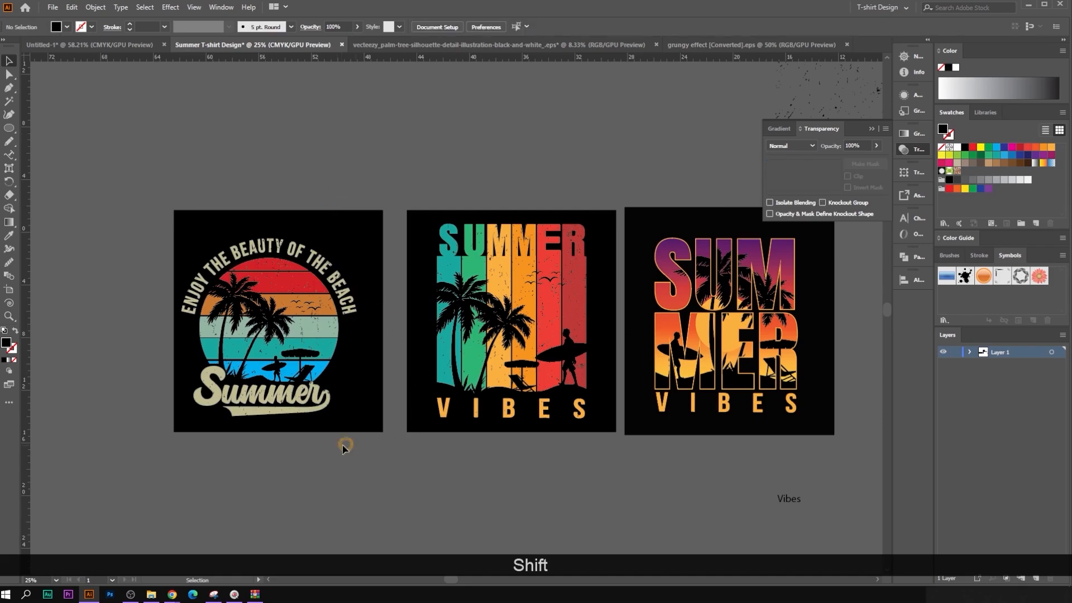
pyautogui.scroll(1, 343, 444)
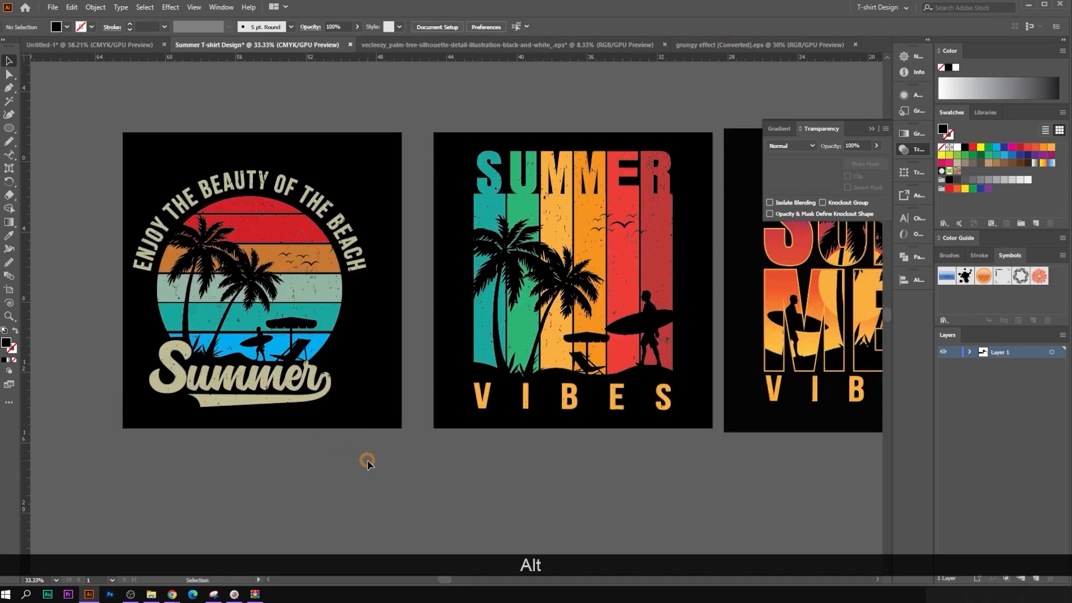
pyautogui.scroll(-1, 367, 459)
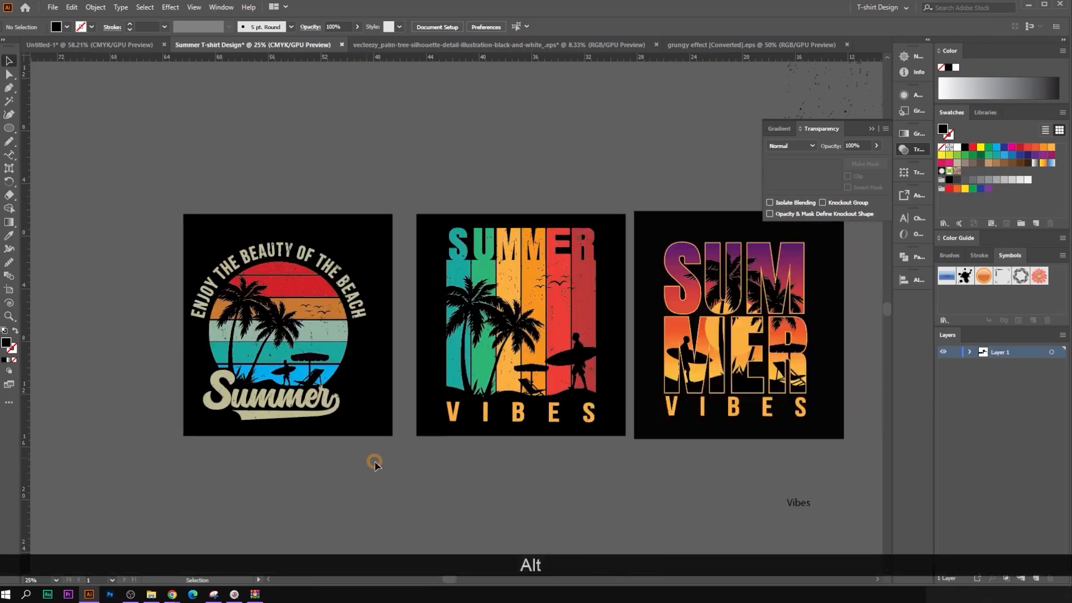
pyautogui.hscroll(2, 315, 526)
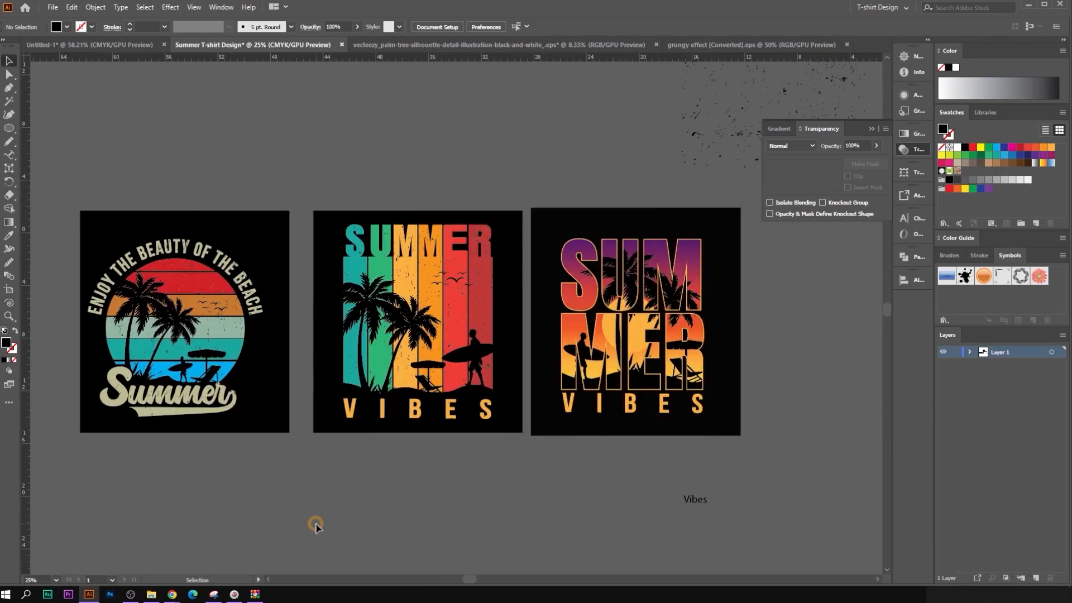